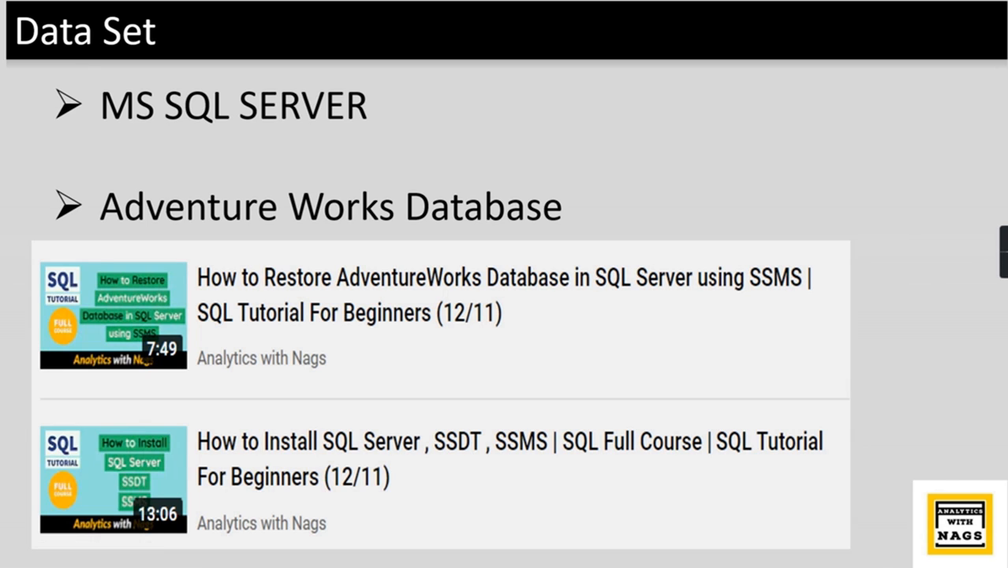
# Step: End the PowerPoint slide show and launch Power BI Report Builder from Windows search
pyautogui.click(756, 152)
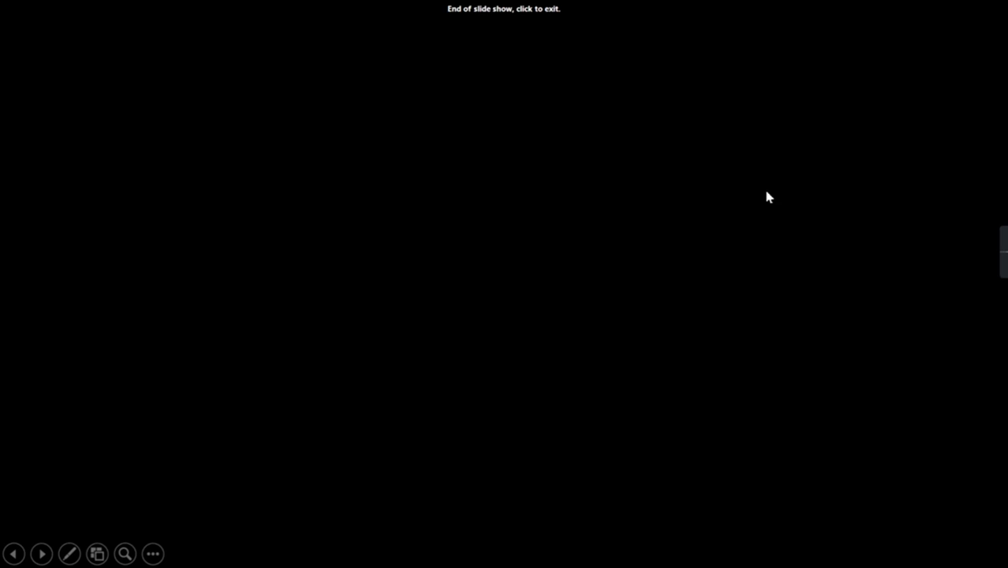
pyautogui.click(767, 197)
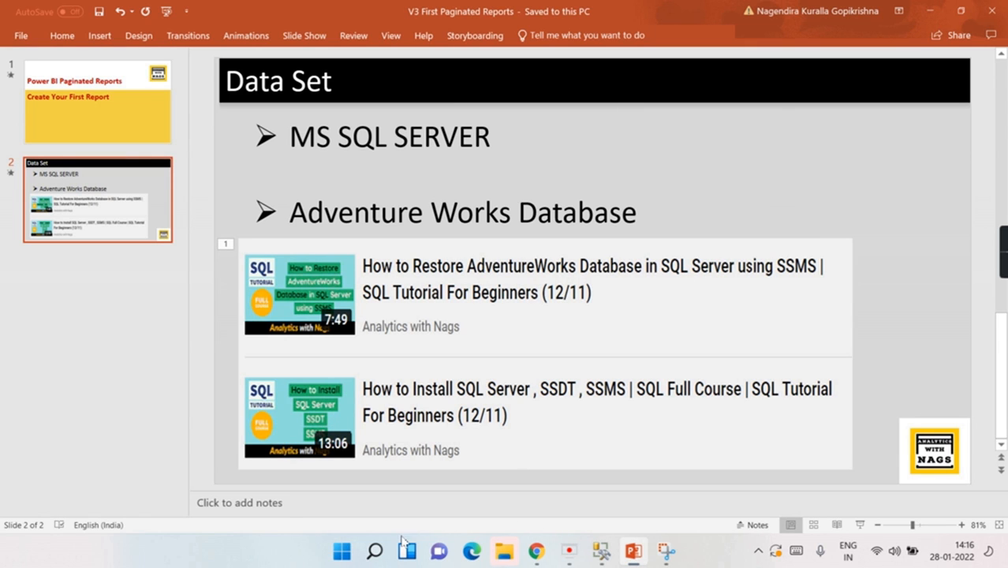
pyautogui.click(376, 551)
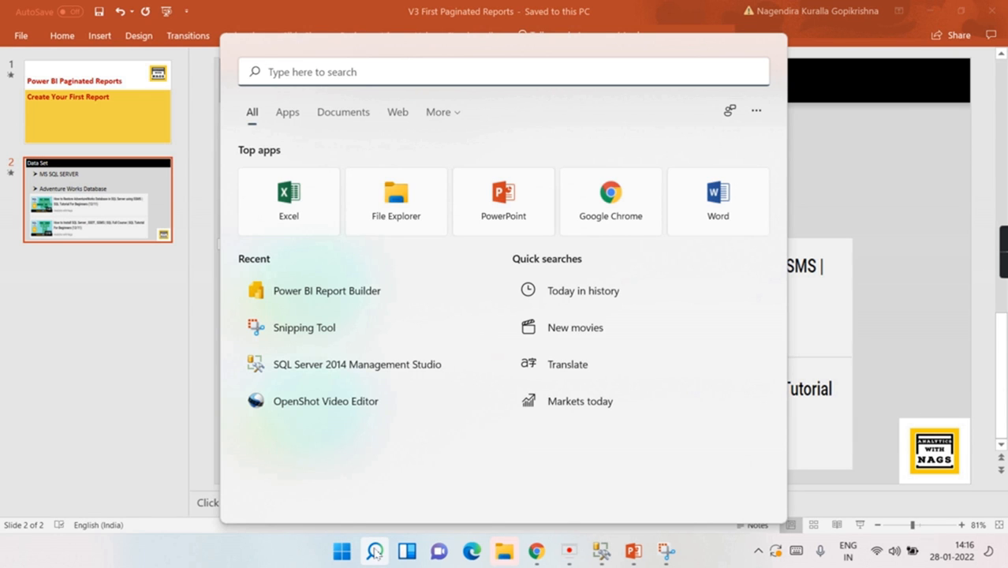
pyautogui.click(366, 293)
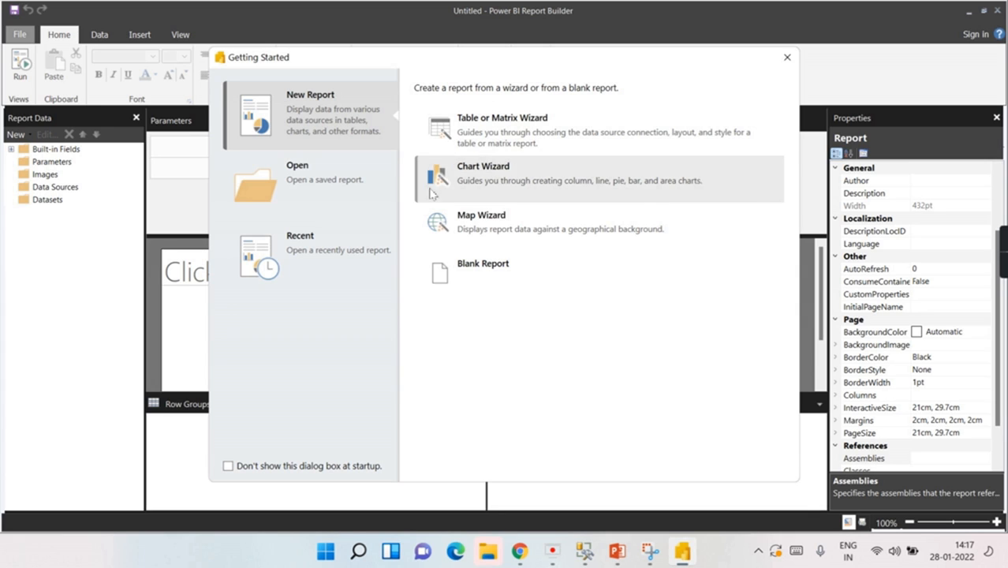
# Step: Start a Blank Report from the Getting Started dialog
pyautogui.click(479, 271)
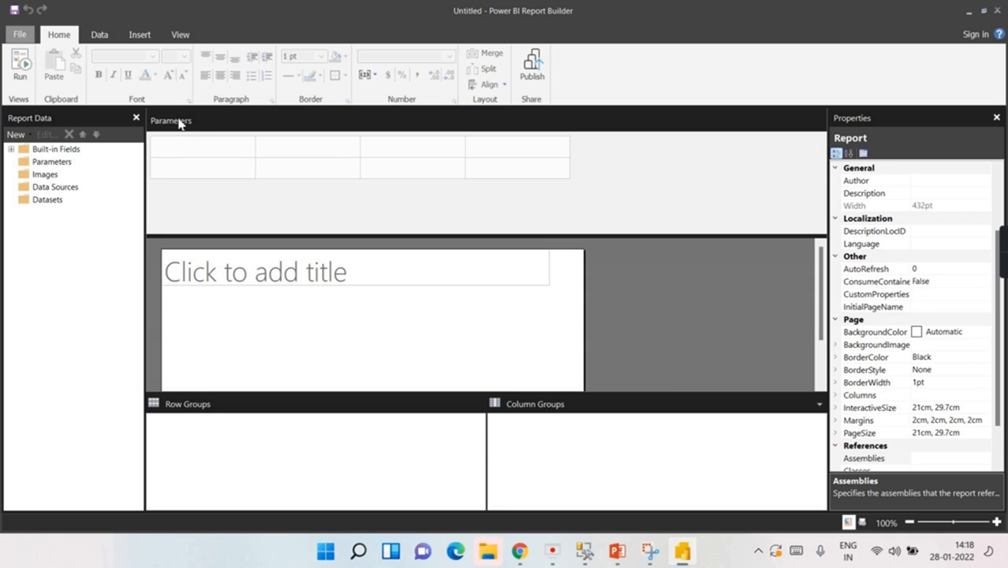
# Step: Check the report body's 152.4mm by 57.15mm size and the report-level properties
pyautogui.click(431, 330)
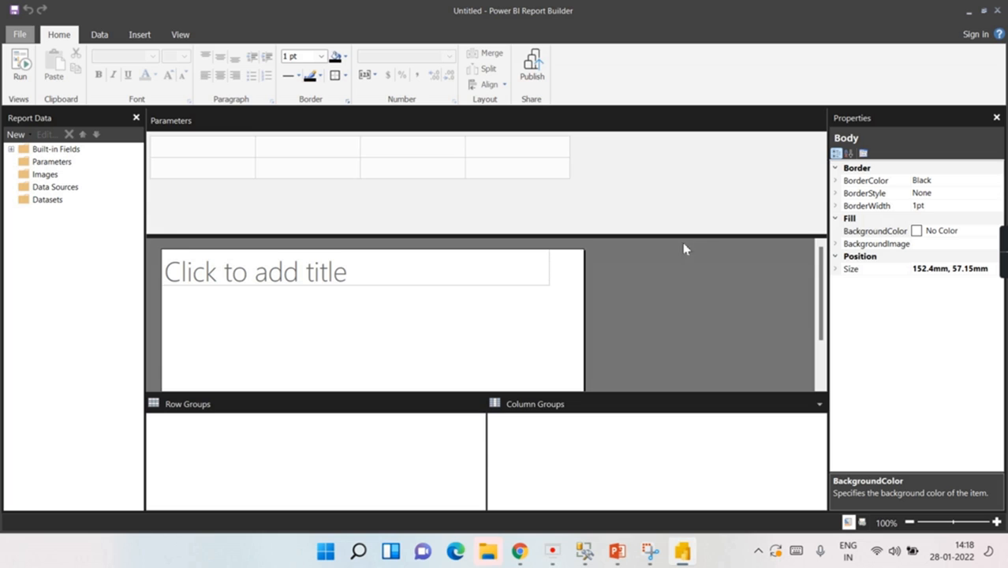
pyautogui.click(836, 270)
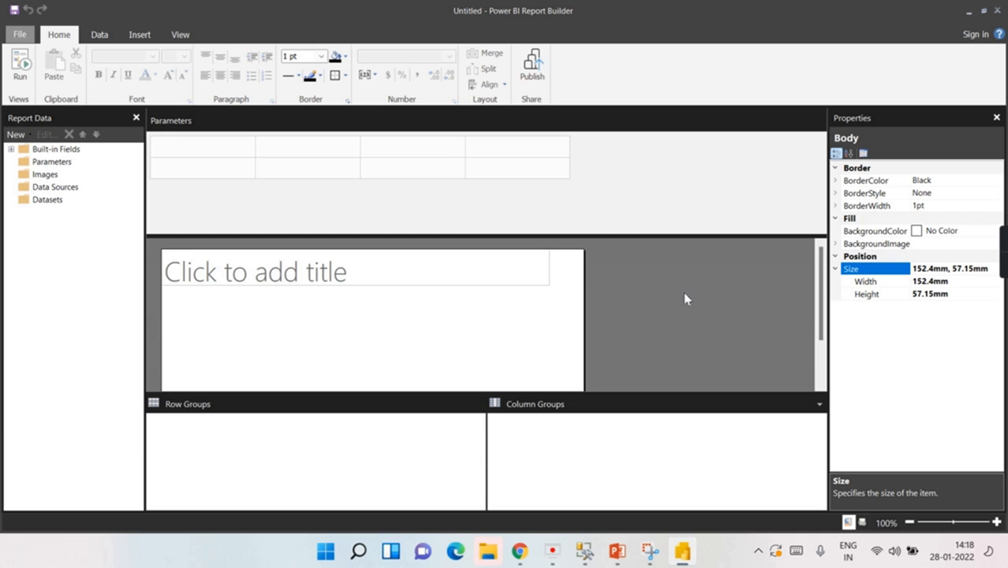
pyautogui.click(664, 277)
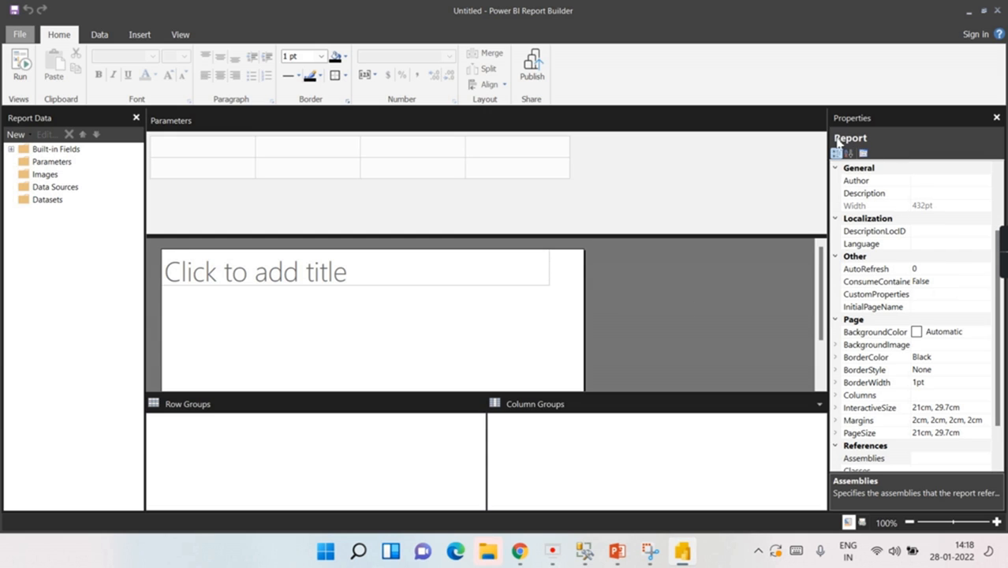
pyautogui.click(381, 313)
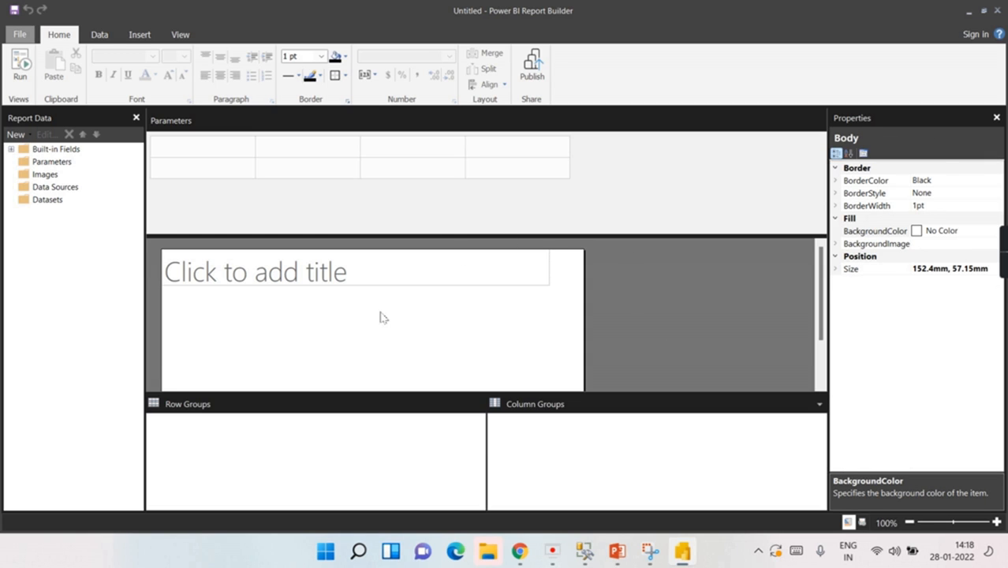
pyautogui.click(692, 290)
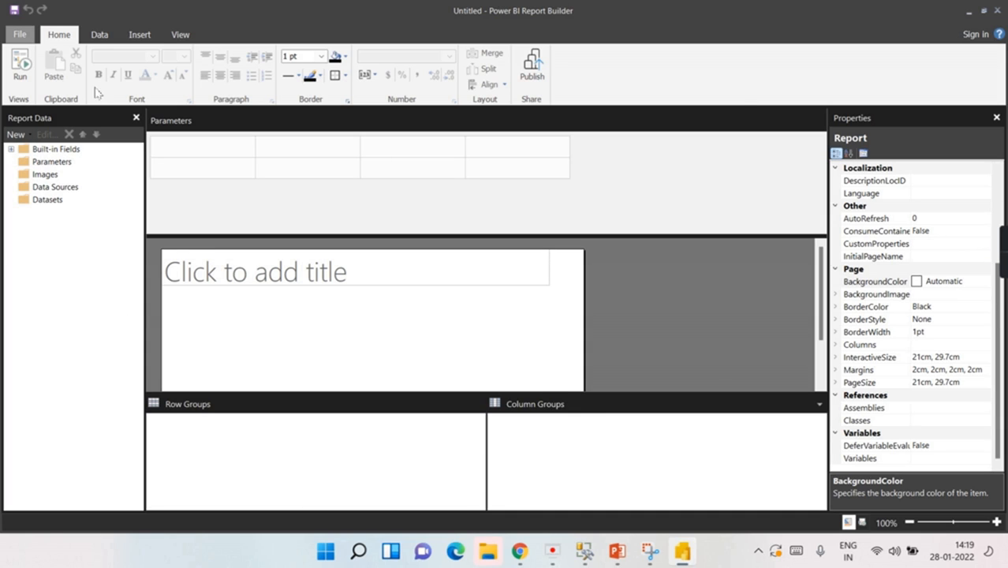
pyautogui.click(181, 36)
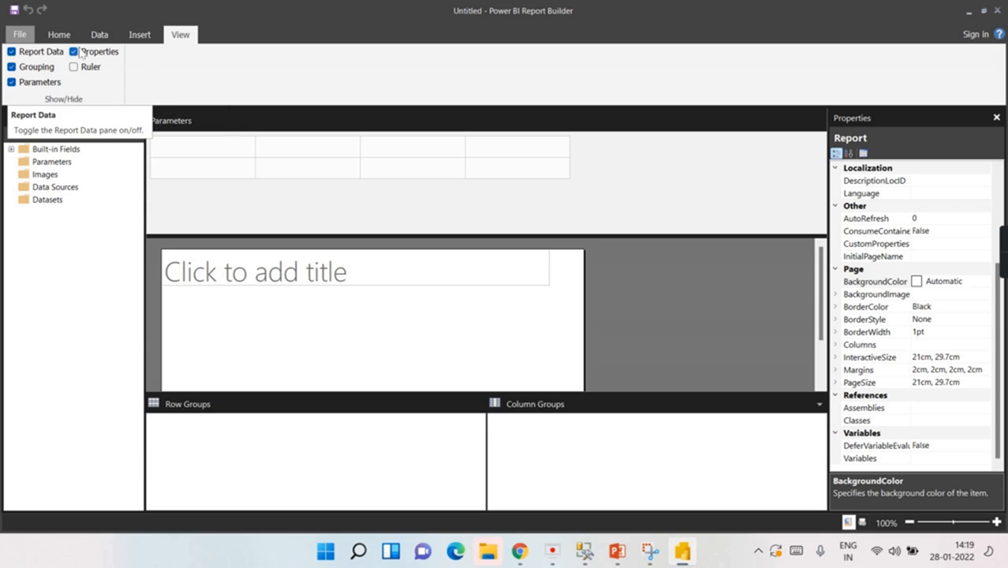
# Step: Hide the Parameters and Properties panes to give the report page more room
pyautogui.click(26, 82)
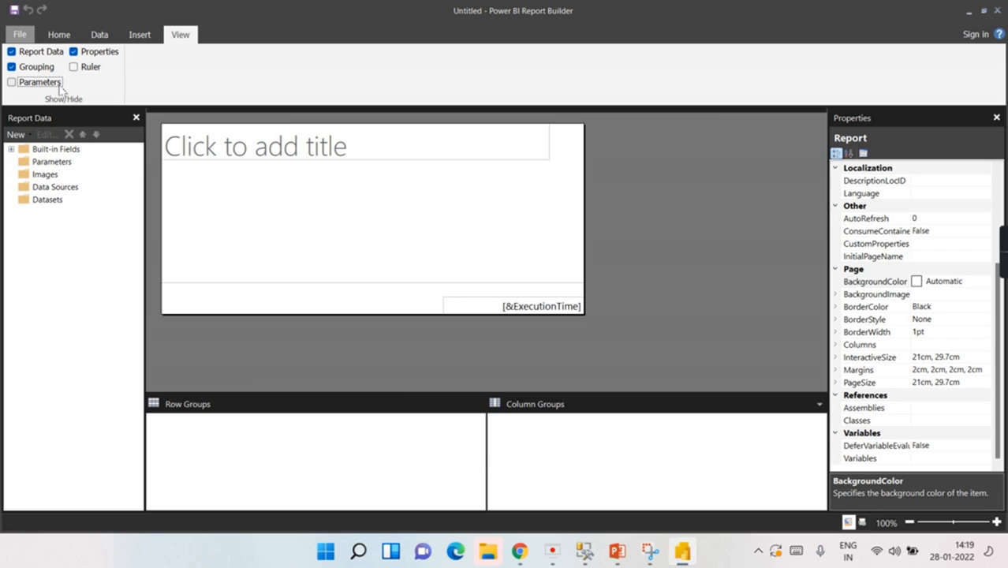
pyautogui.click(115, 57)
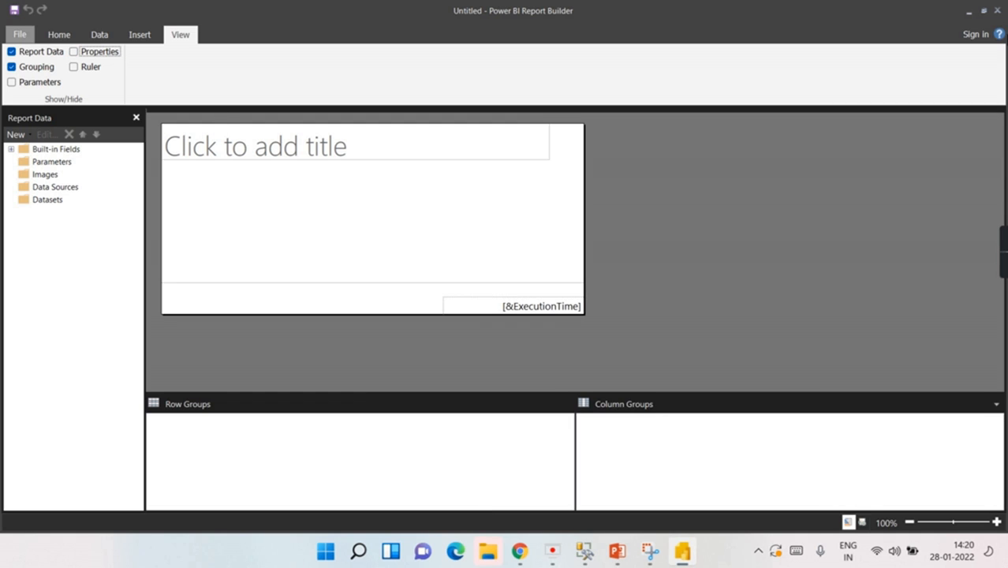
pyautogui.click(142, 37)
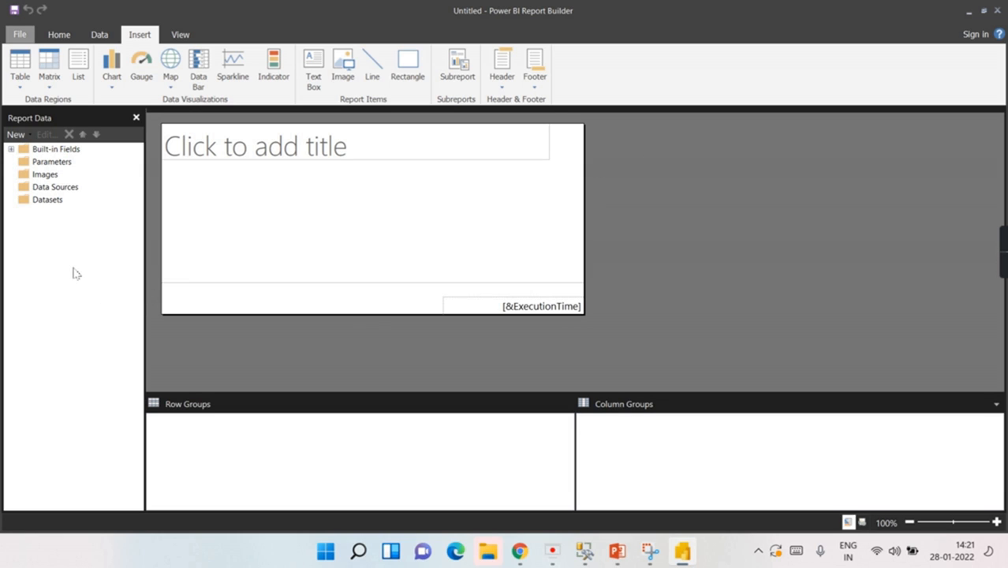
# Step: Add a data source named MS_ADV_AWN_Demo using the Microsoft SQL Server connection type
pyautogui.click(42, 203)
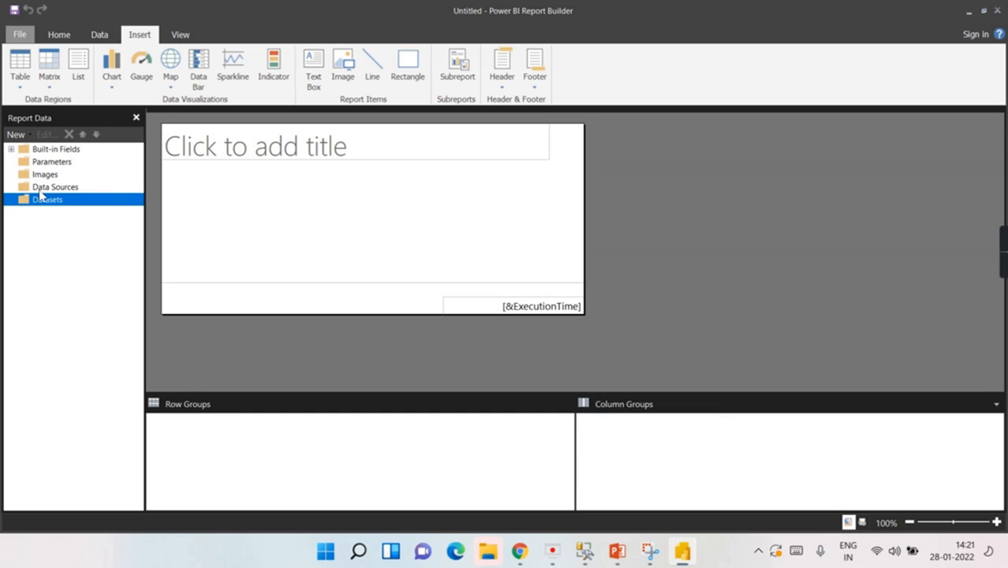
pyautogui.click(40, 191)
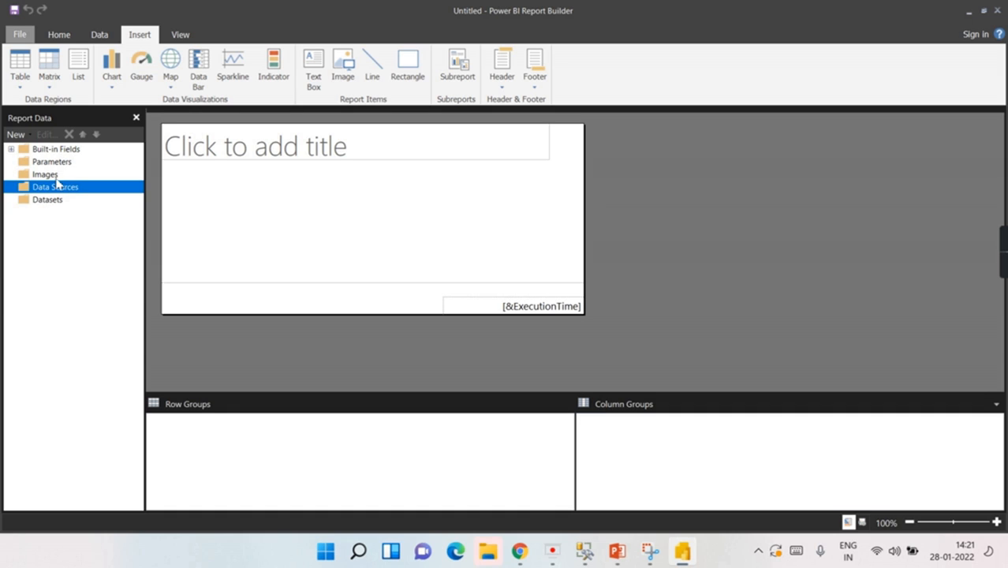
pyautogui.rightClick(48, 191)
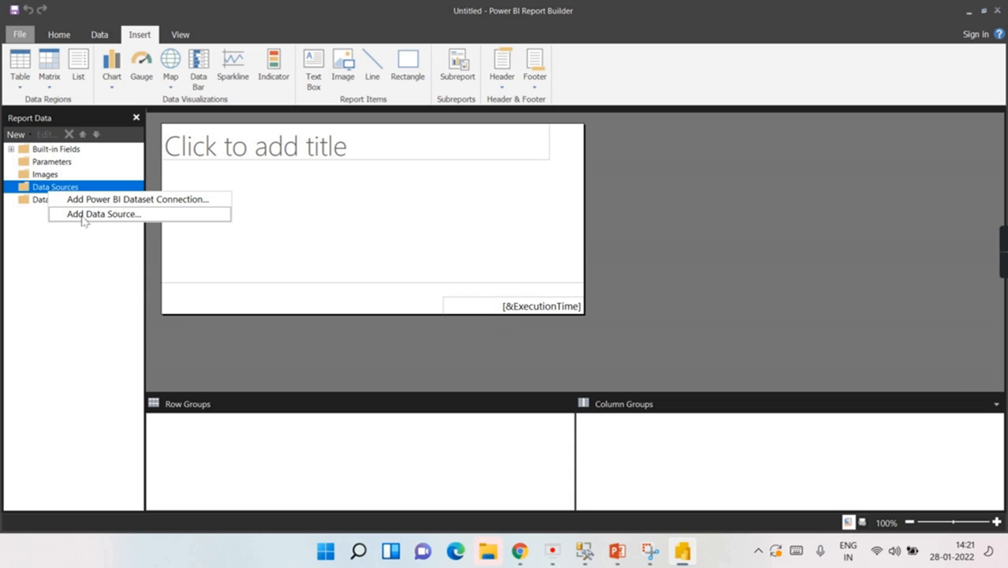
pyautogui.click(84, 217)
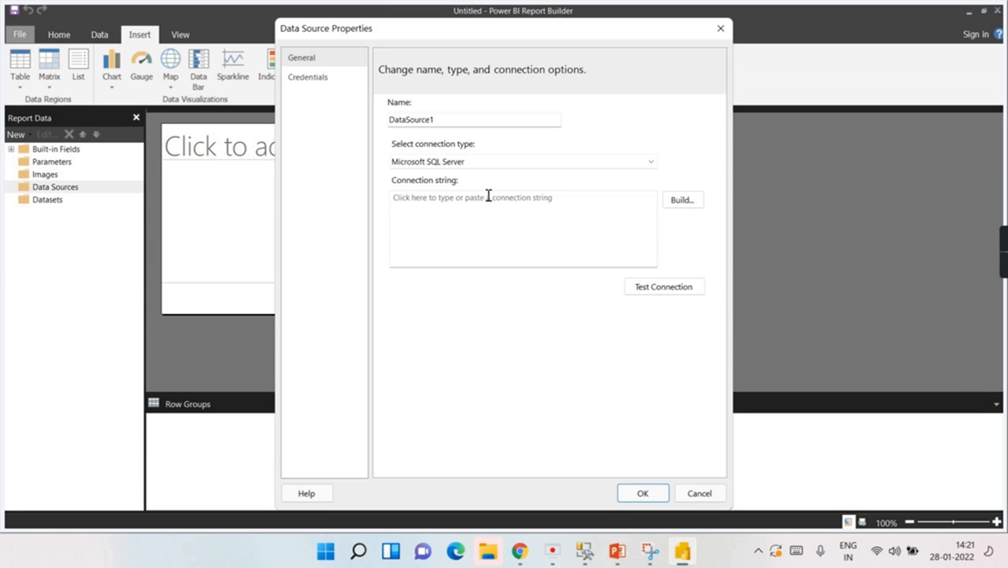
pyautogui.moveTo(446, 126); pyautogui.dragTo(365, 124)
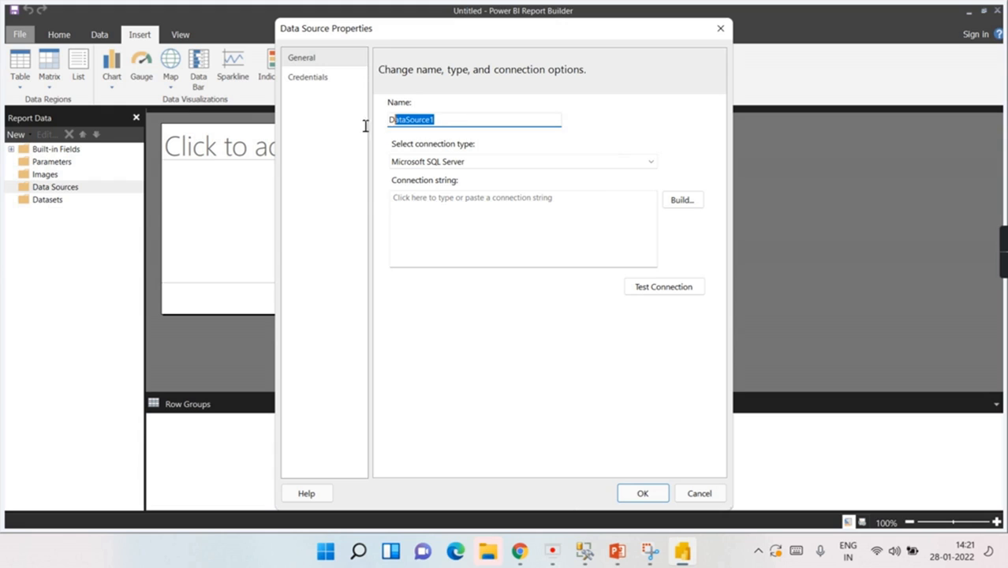
pyautogui.write('MS_ADV_AWN')
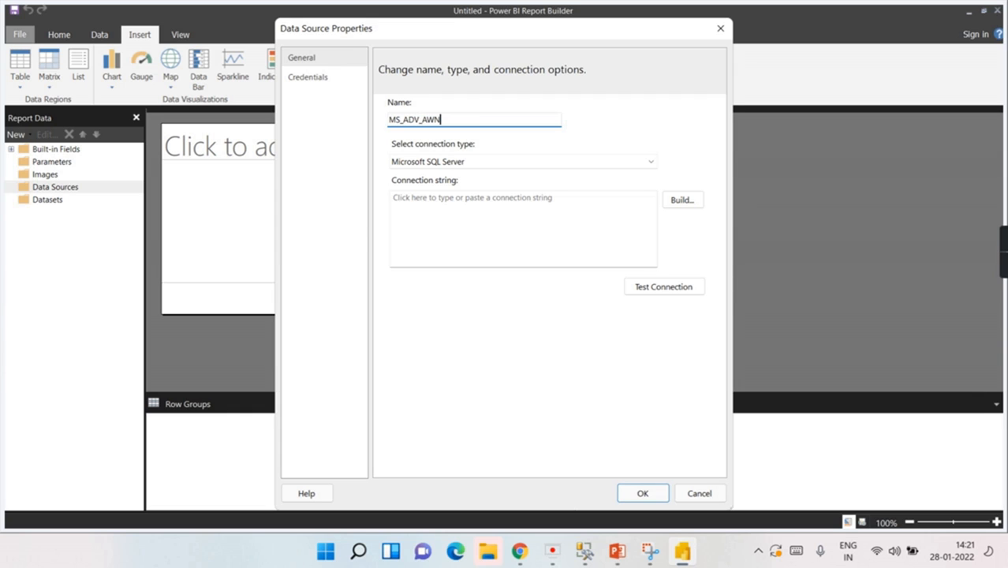
pyautogui.write('_Demo')
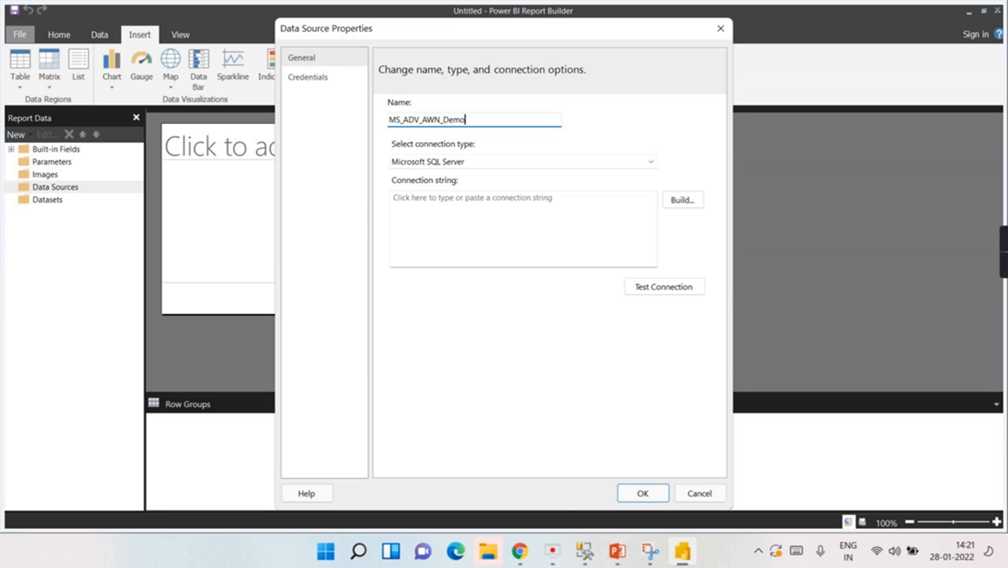
pyautogui.click(456, 164)
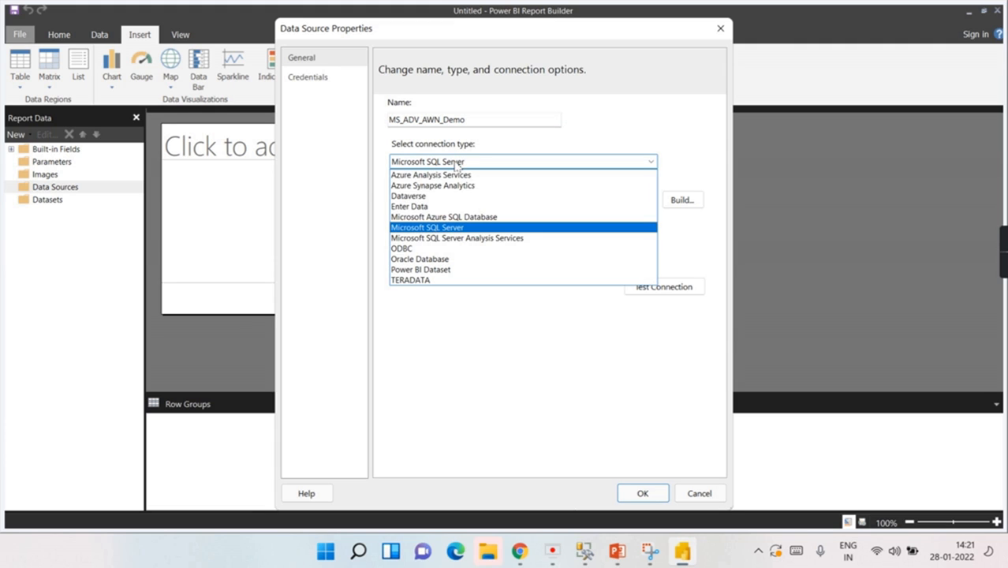
pyautogui.click(432, 226)
pyautogui.click(469, 163)
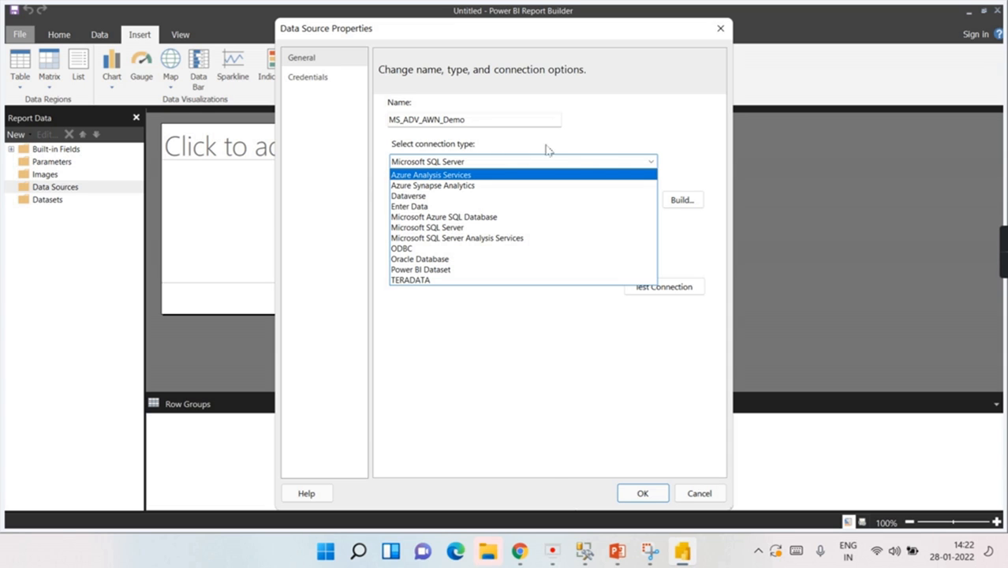
pyautogui.click(680, 234)
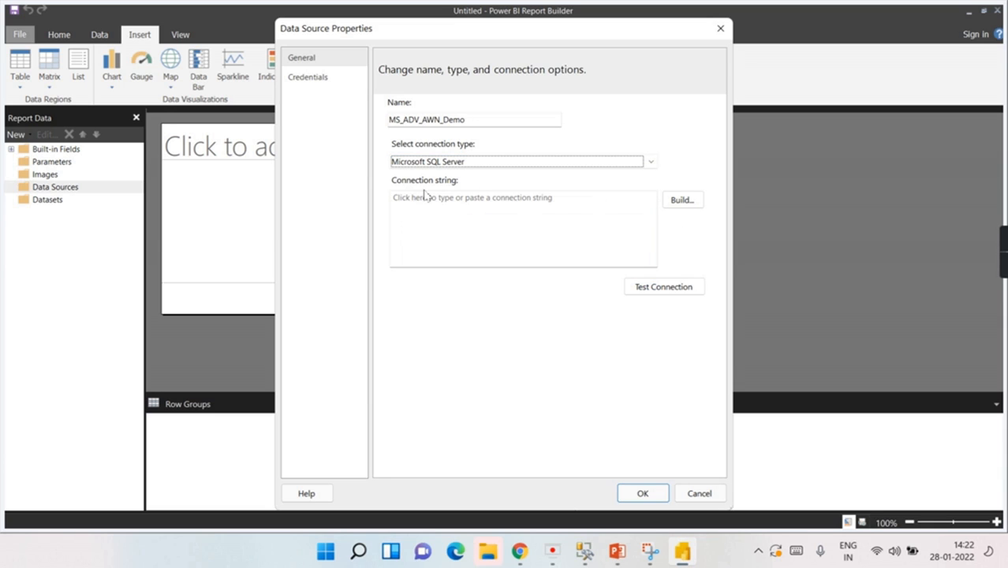
# Step: Clear the mistakenly pasted URL from the data source's connection field
pyautogui.click(467, 208)
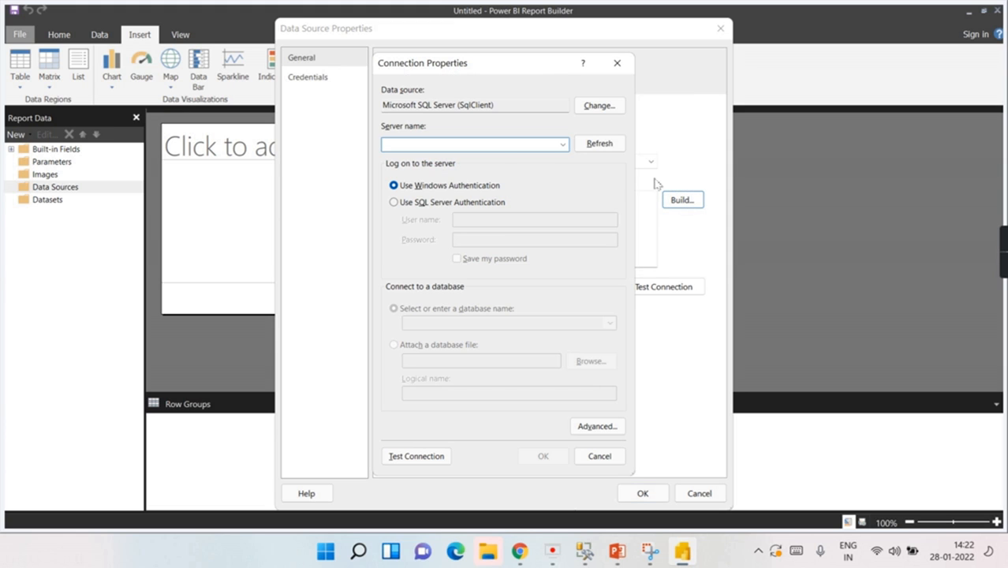
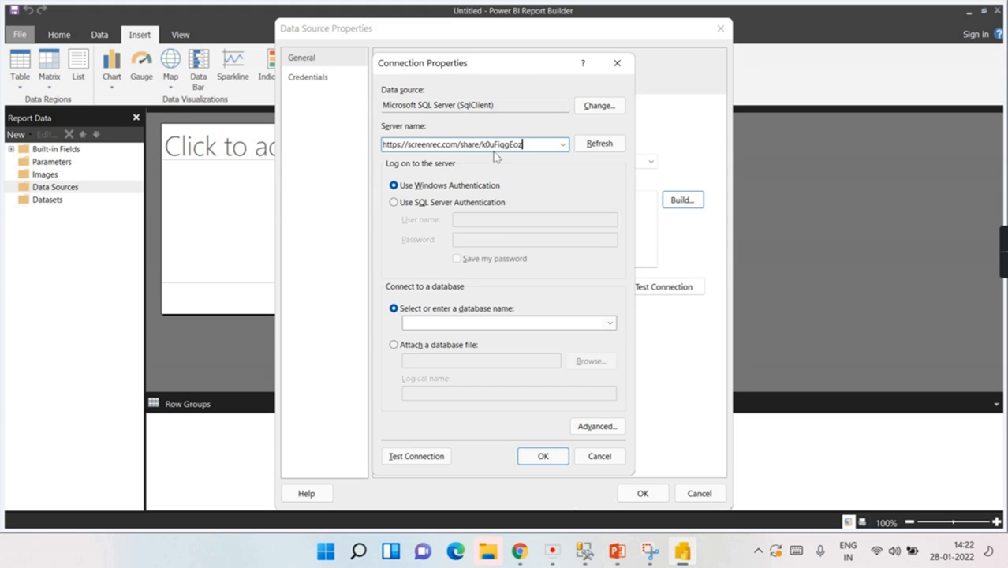
pyautogui.hotkey('ctrl', 'a')
pyautogui.press('BackSpace')
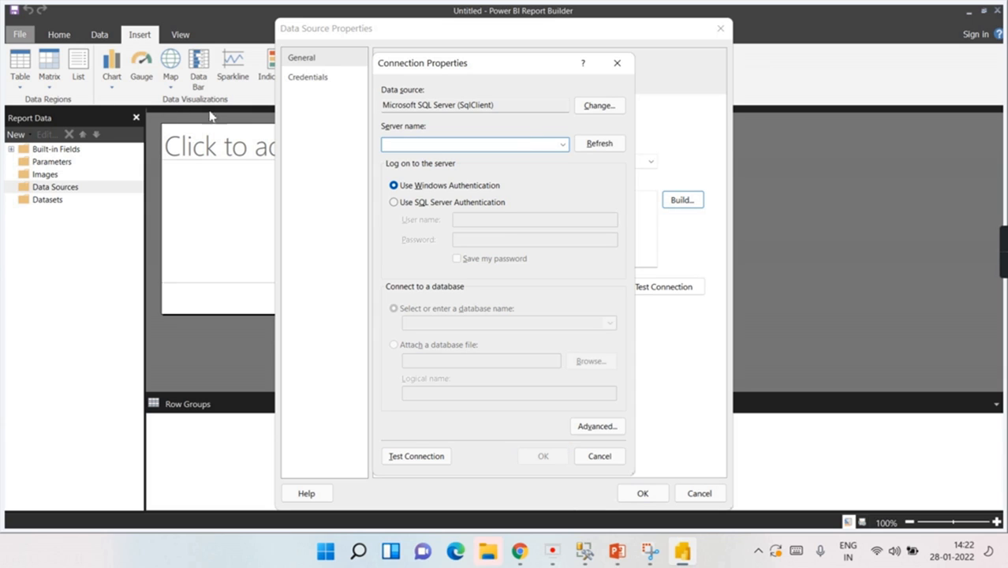
# Step: In SSMS, bring up the Database Engine connection showing server name LAPTOP-V7HM3OC9
pyautogui.click(586, 552)
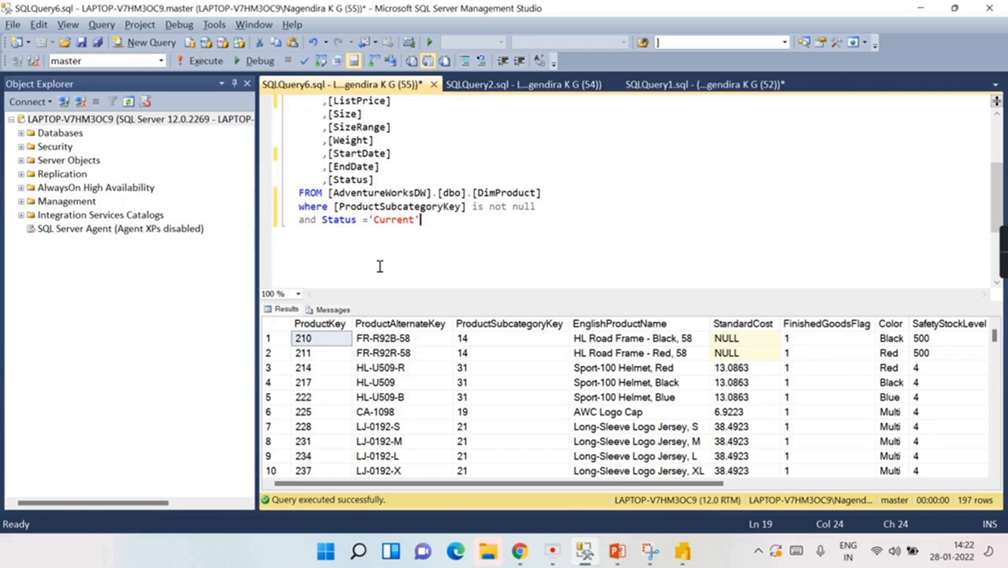
pyautogui.click(30, 101)
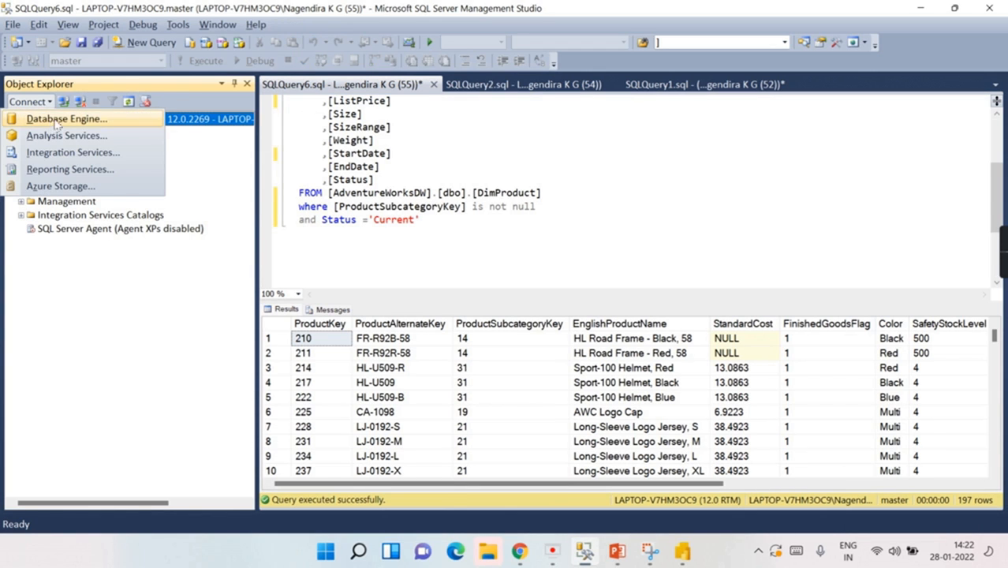
pyautogui.click(57, 119)
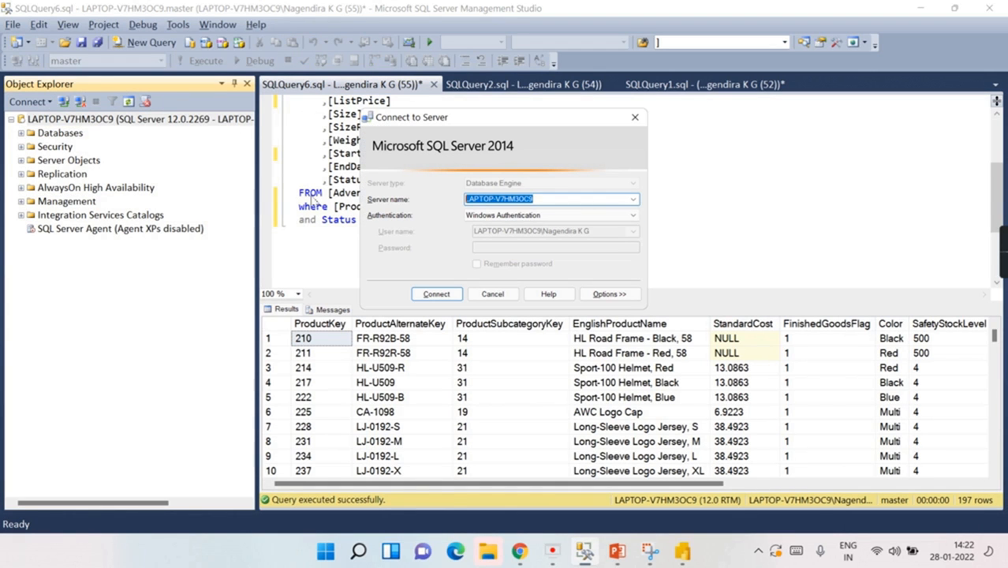
# Step: Connect MS_ADV_AWN_Demo to AdventureWorksDW on LAPTOP-V7HM3OC9, test the connection, and save it
pyautogui.hotkey('alt', 'Tab')
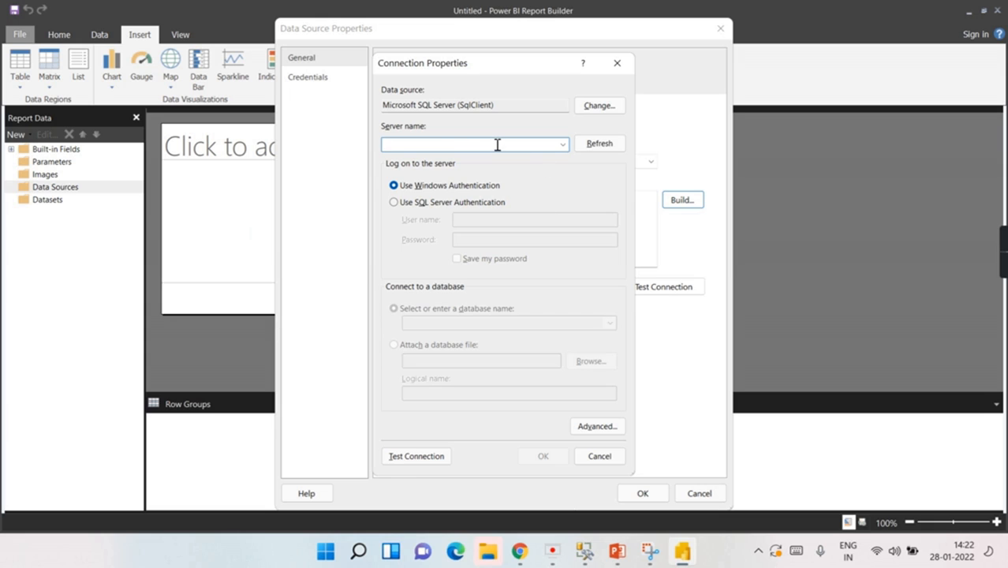
pyautogui.write('LAPTOP-V7HM3OC9')
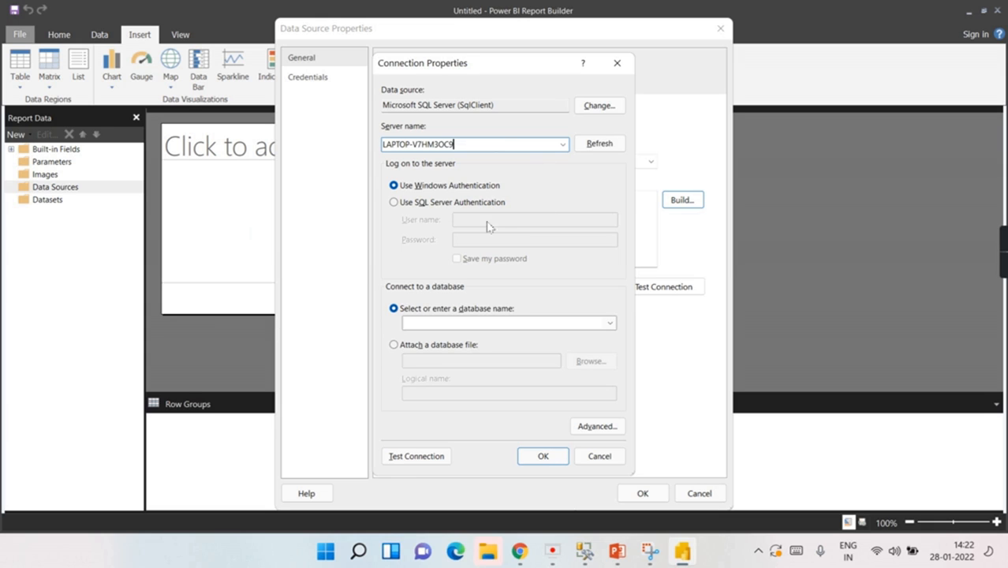
pyautogui.click(613, 323)
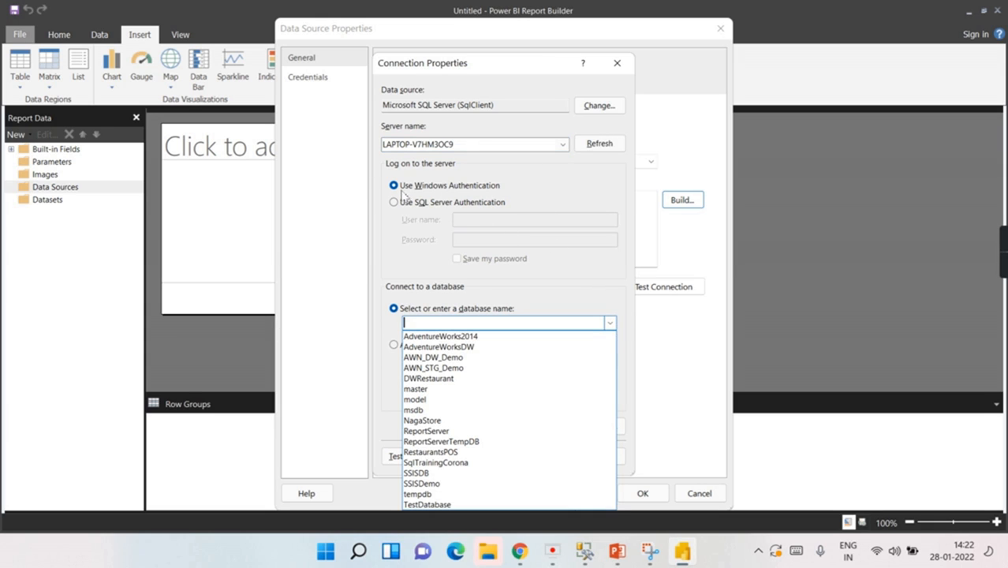
pyautogui.click(462, 351)
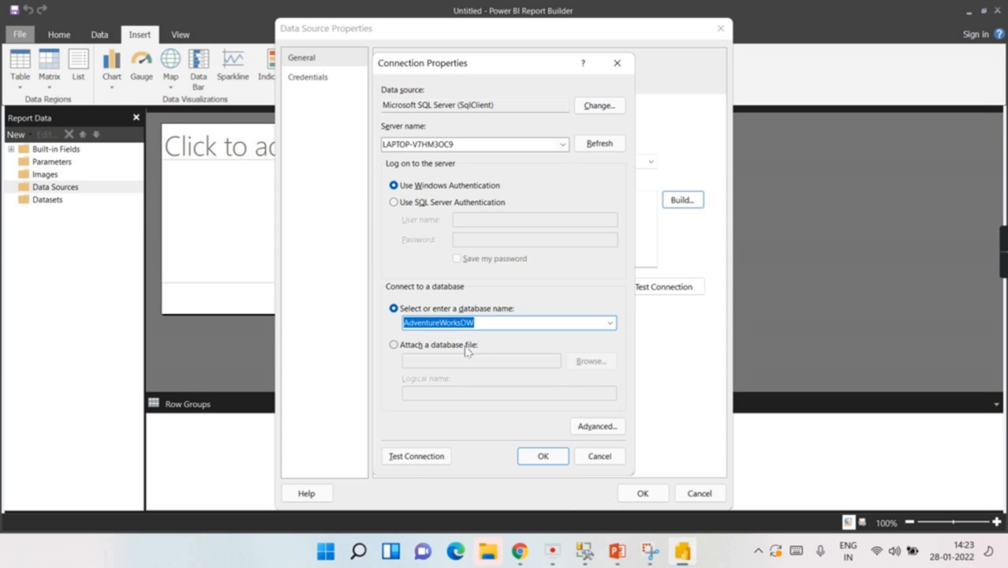
pyautogui.click(444, 461)
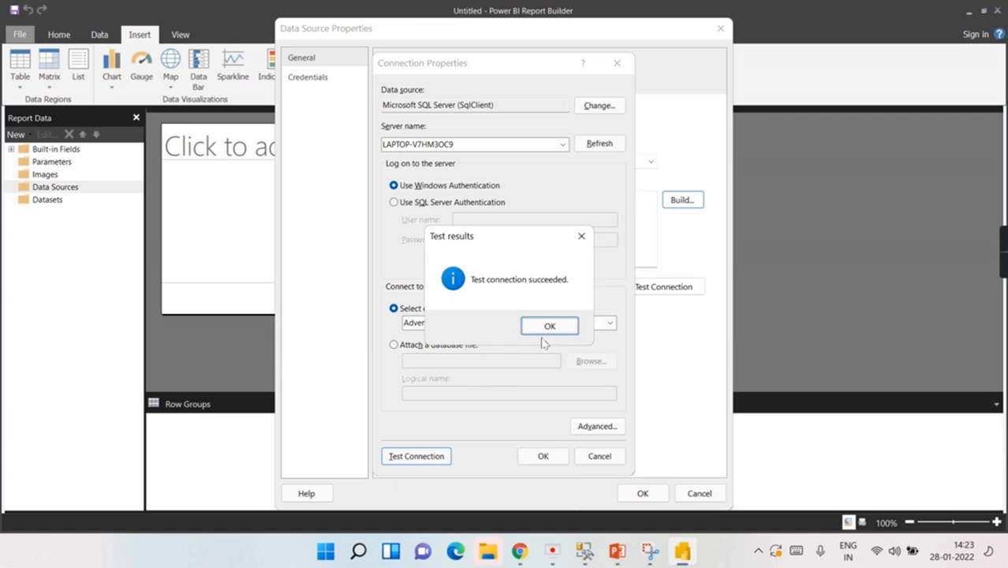
pyautogui.click(550, 330)
pyautogui.click(542, 456)
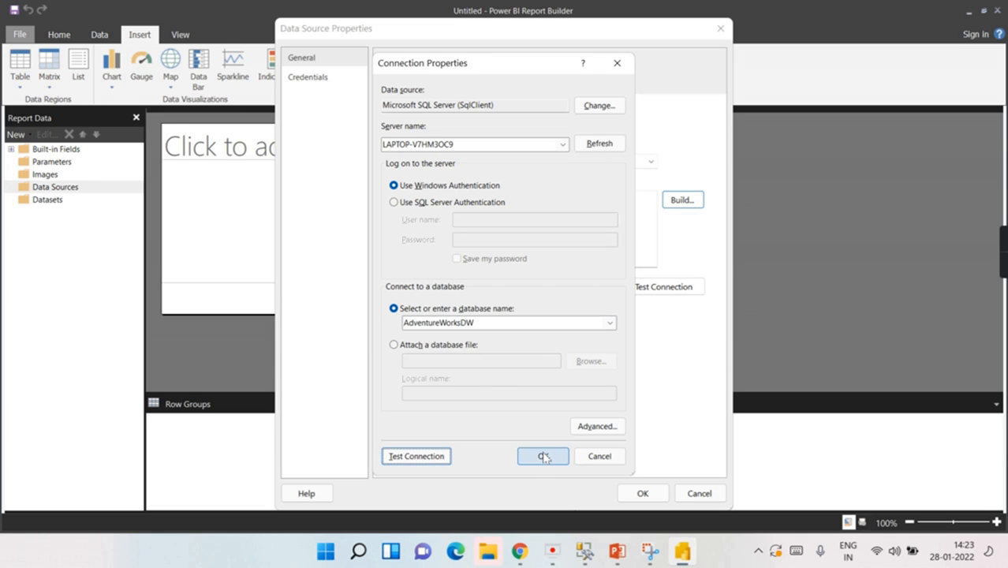
pyautogui.click(624, 493)
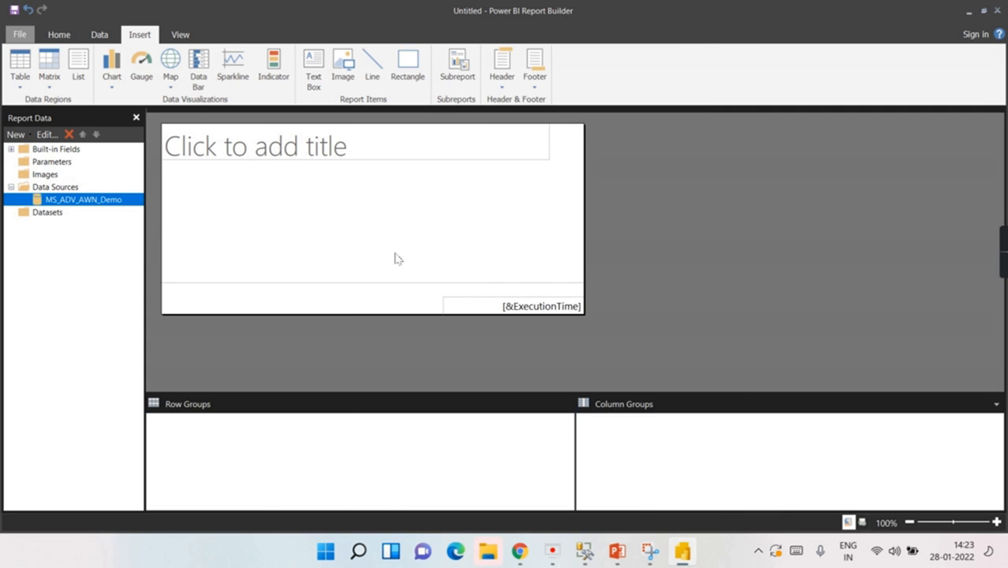
# Step: Add a dataset named Dim_Products that uses the MS_ADV_AWN_Demo data source
pyautogui.click(55, 187)
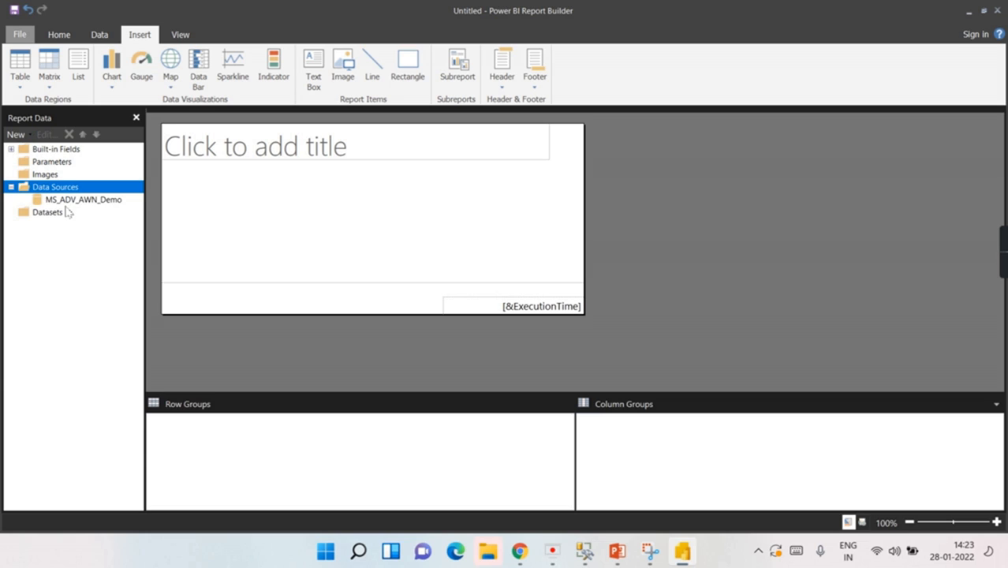
pyautogui.click(64, 201)
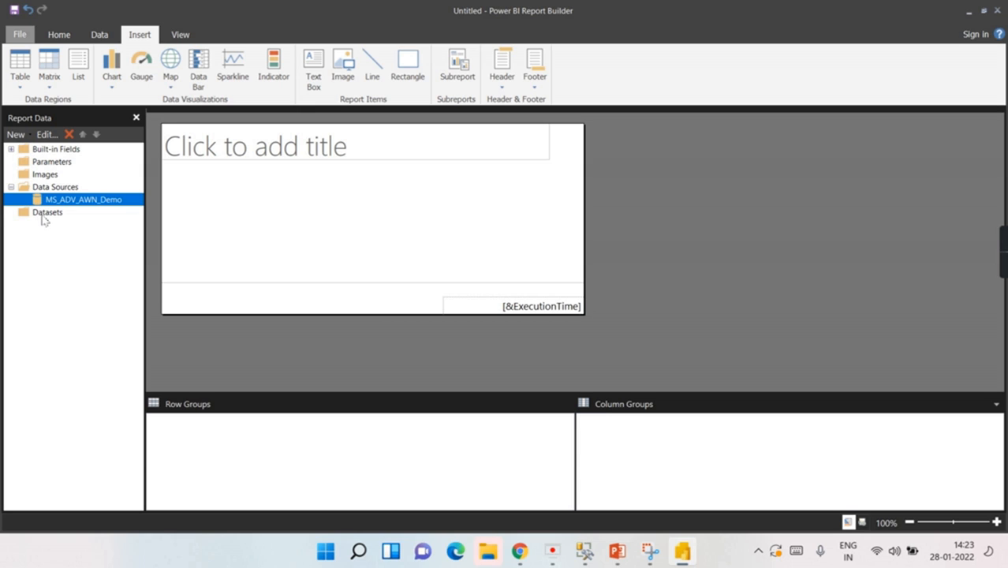
pyautogui.rightClick(43, 214)
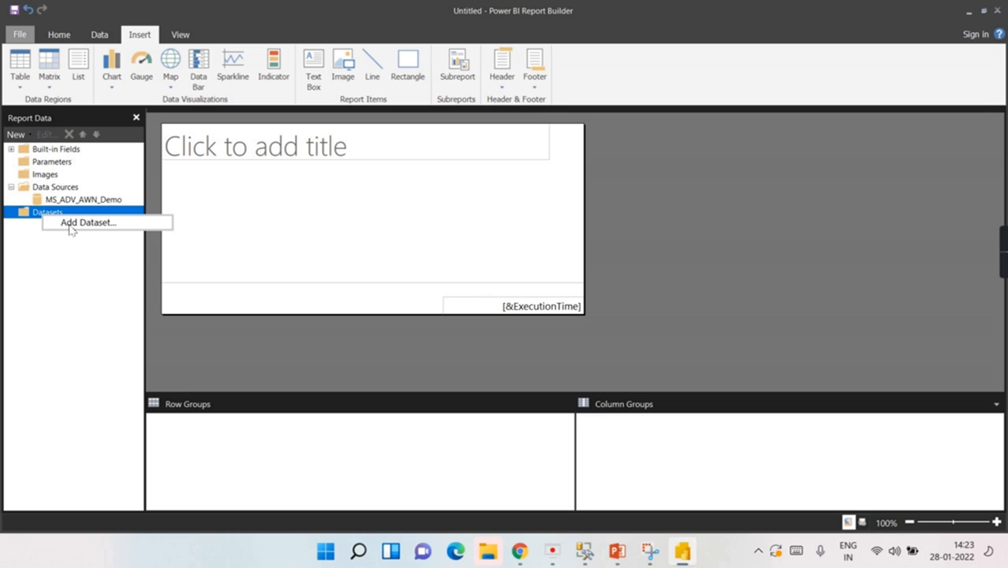
pyautogui.click(71, 227)
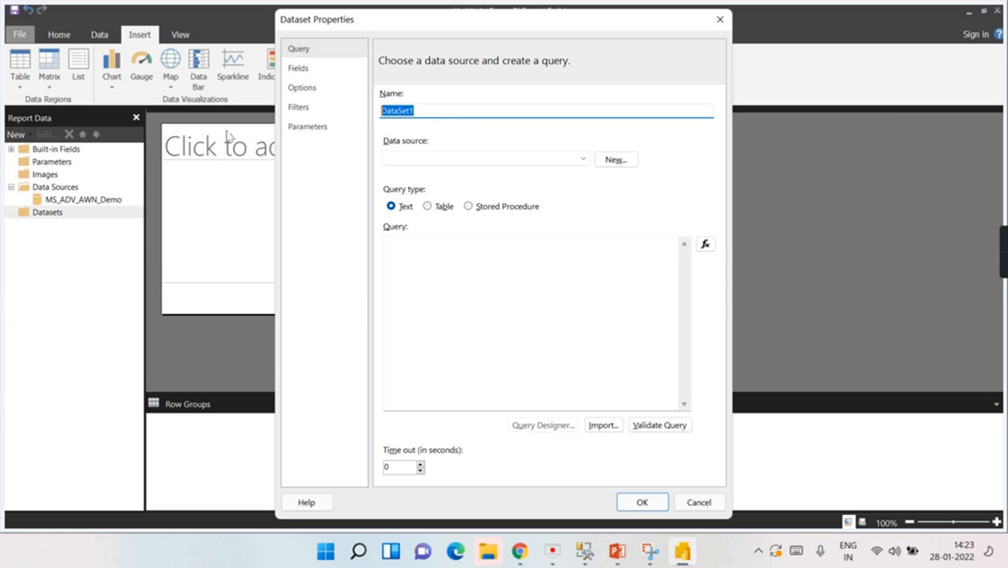
pyautogui.write('Dim_Products')
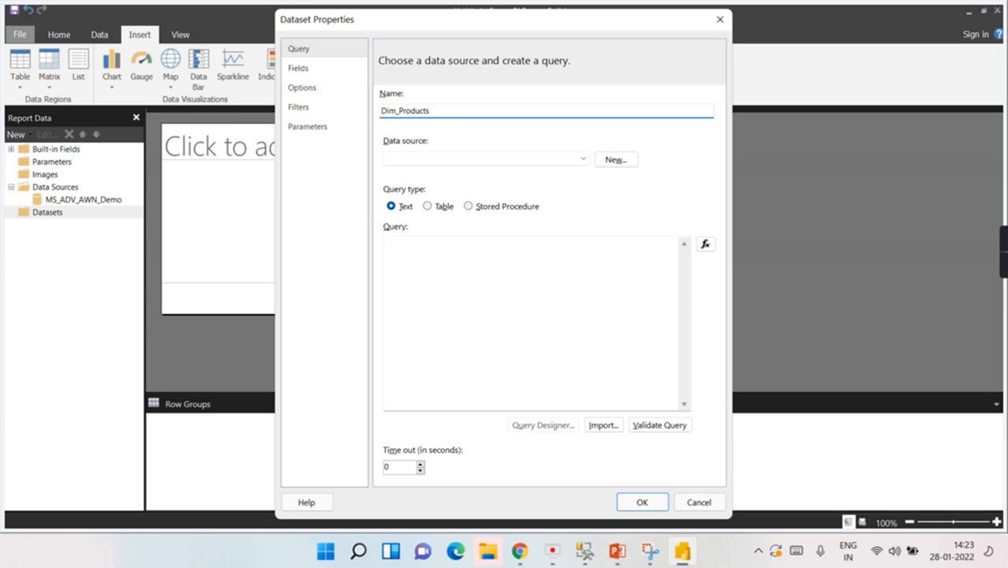
pyautogui.click(583, 160)
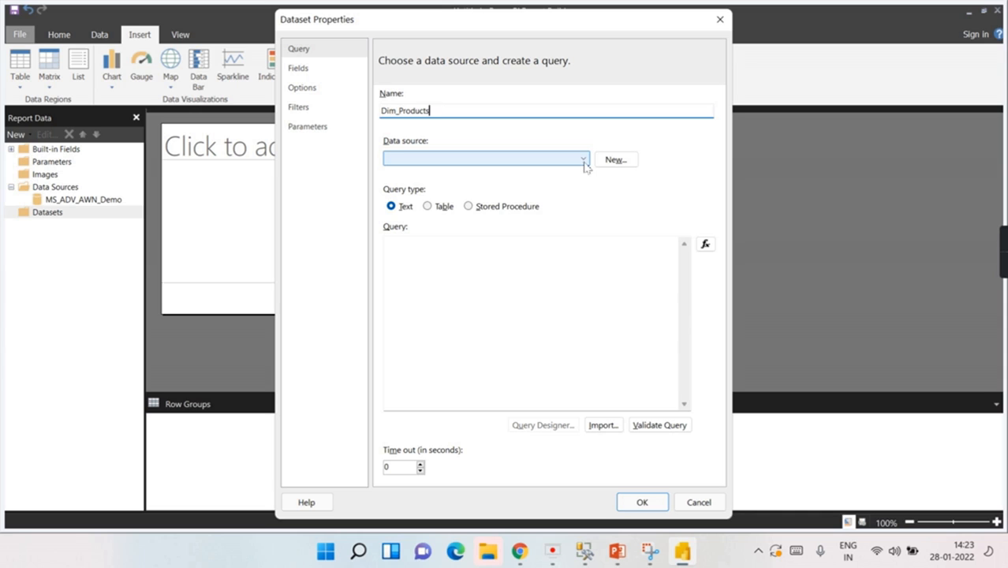
pyautogui.click(585, 161)
pyautogui.click(474, 173)
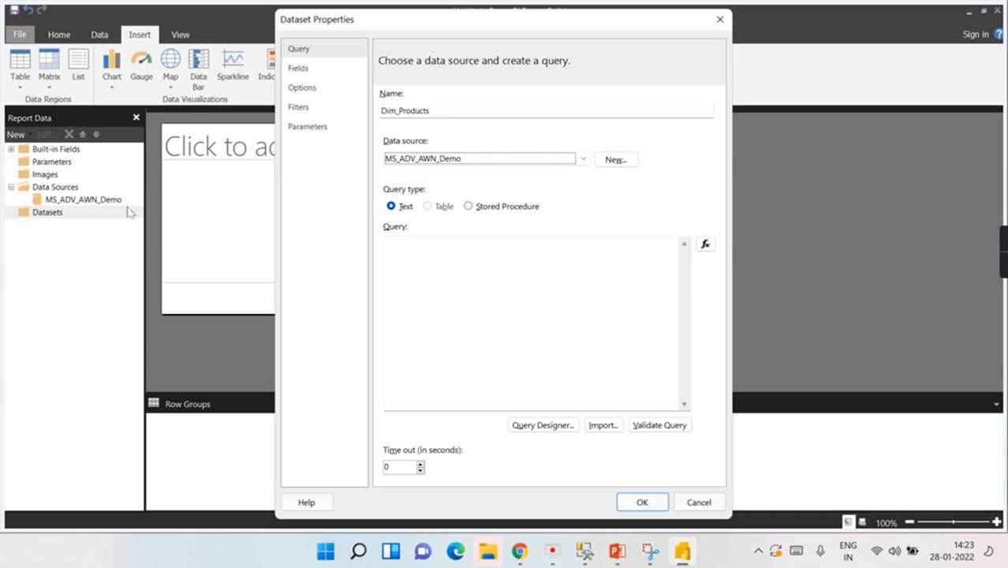
pyautogui.click(398, 241)
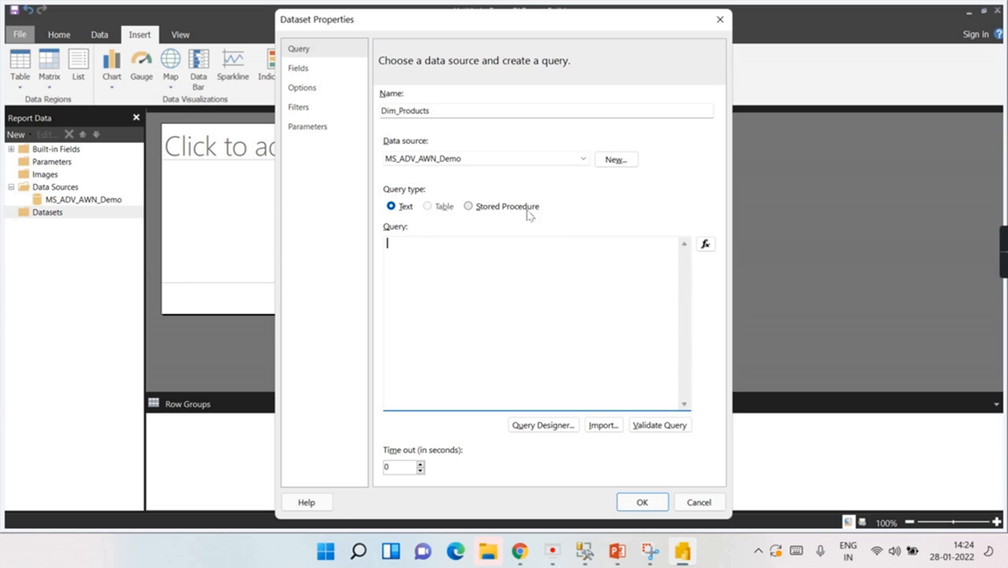
# Step: Browse the database tables in the Query Designer, then close it without choosing fields
pyautogui.click(545, 425)
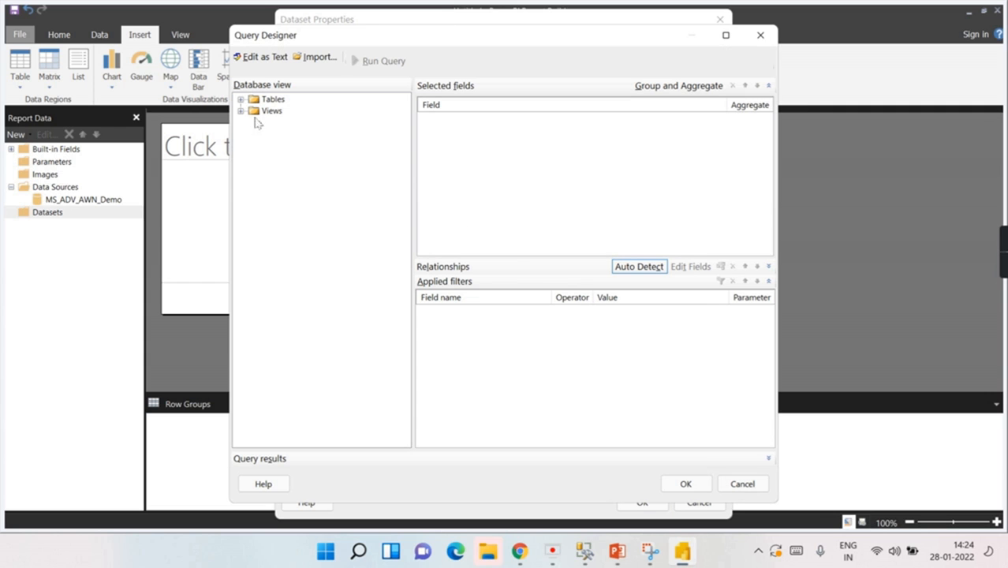
pyautogui.click(241, 100)
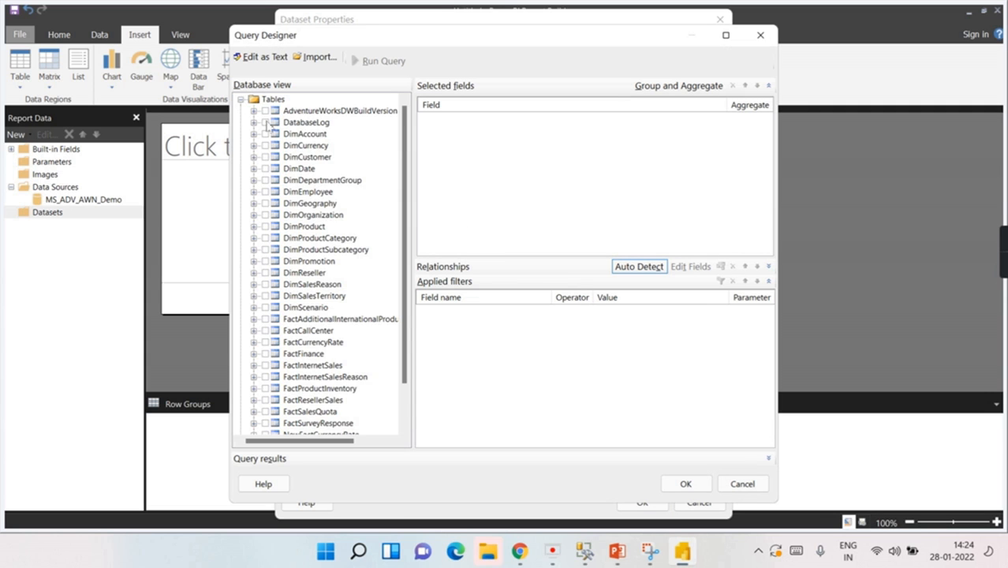
pyautogui.scroll(-2, 309, 236)
pyautogui.scroll(2, 310, 235)
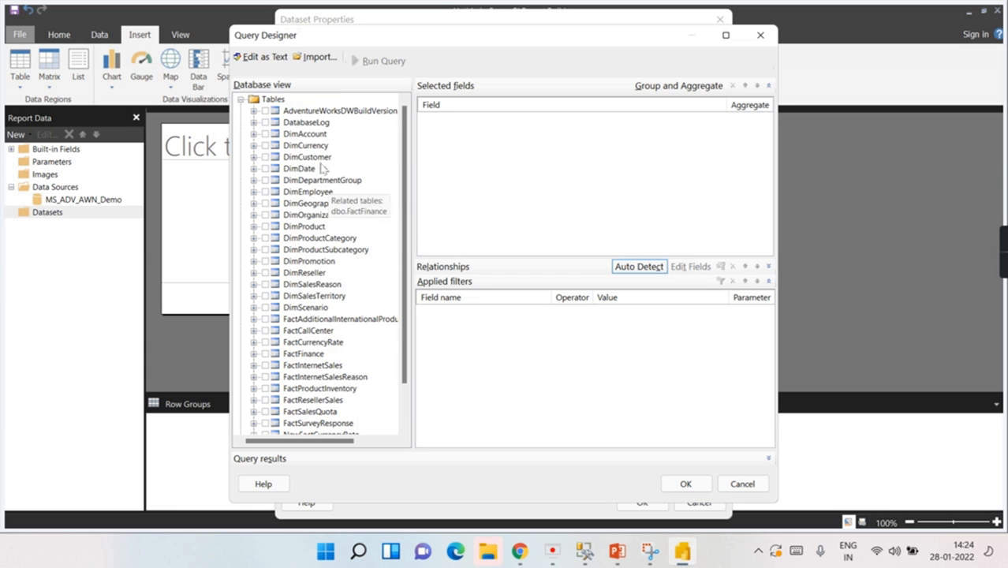
pyautogui.scroll(-2, 367, 248)
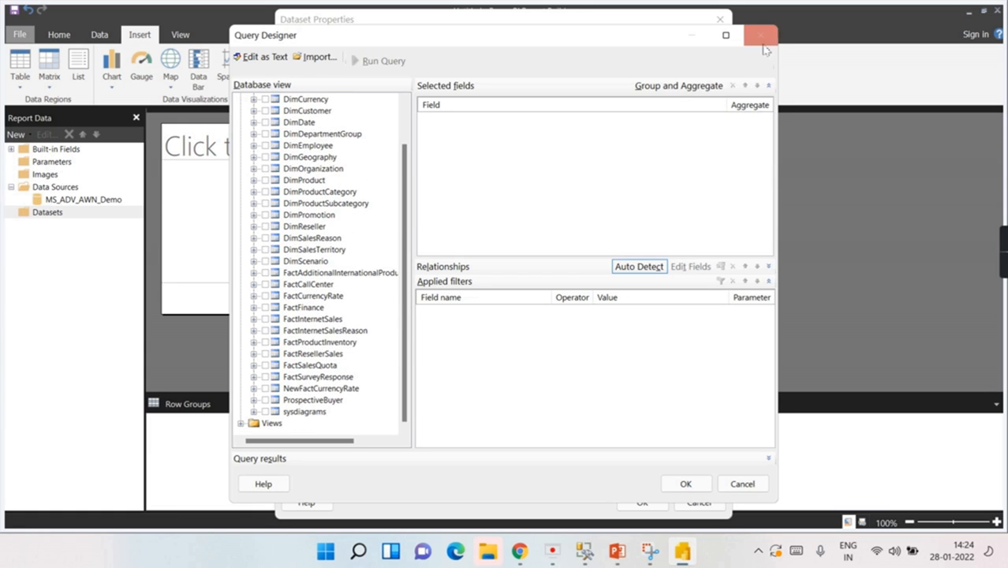
pyautogui.click(761, 35)
pyautogui.click(480, 296)
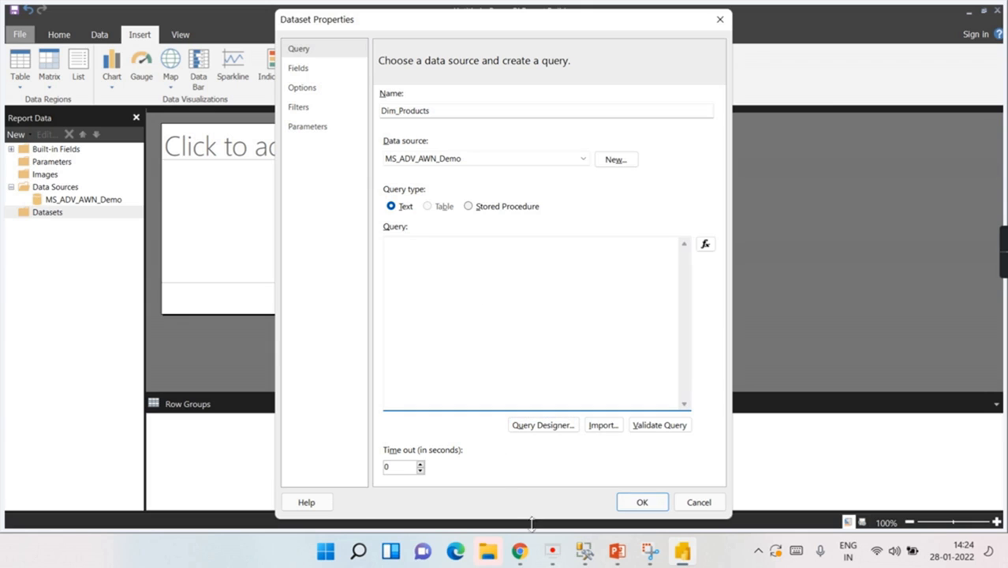
pyautogui.click(585, 551)
# Step: Re-run the DimProduct query filtered to non-null subcategory and Current status, returning 197 rows
pyautogui.click(635, 116)
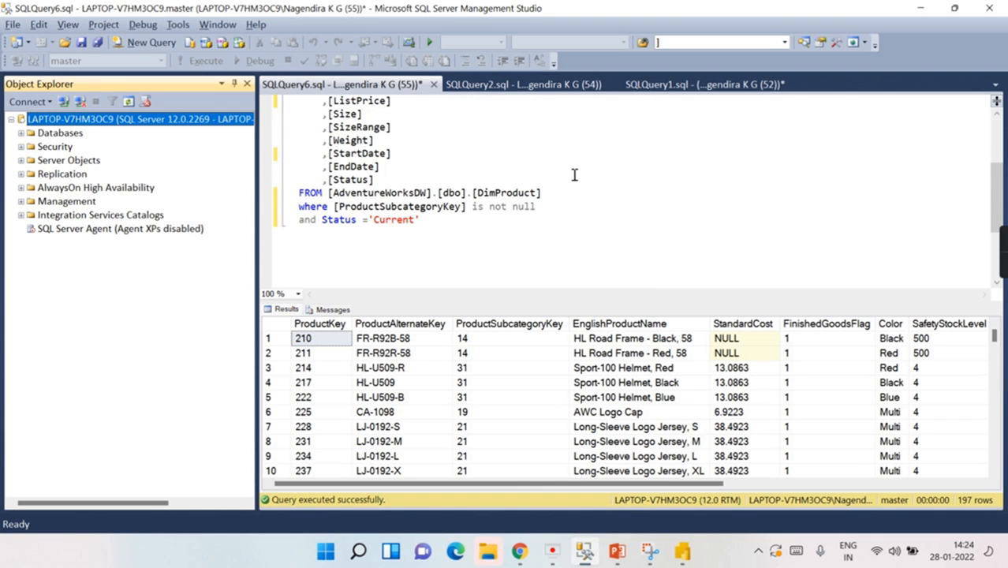
pyautogui.scroll(3, 522, 235)
pyautogui.scroll(-7, 522, 234)
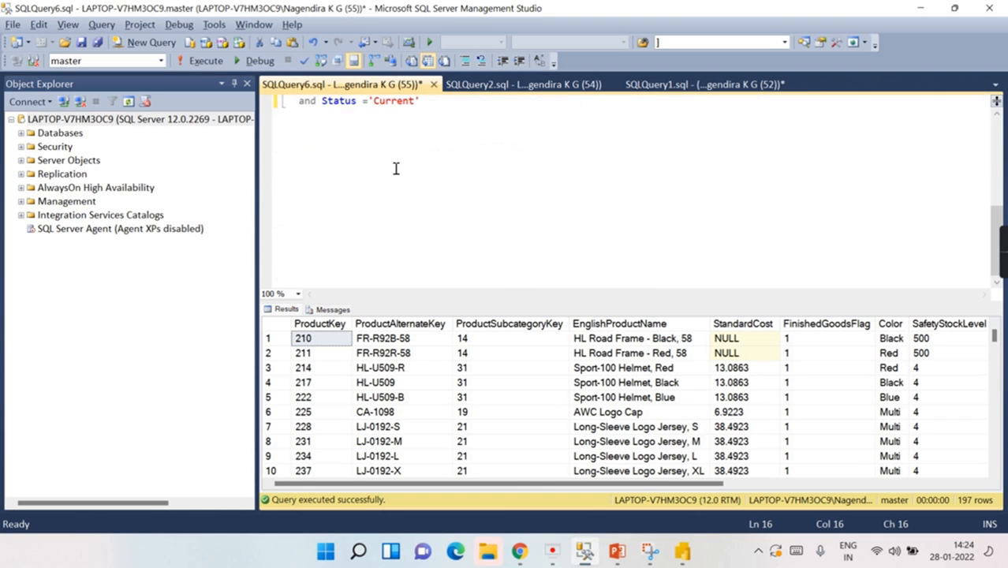
pyautogui.scroll(4, 394, 169)
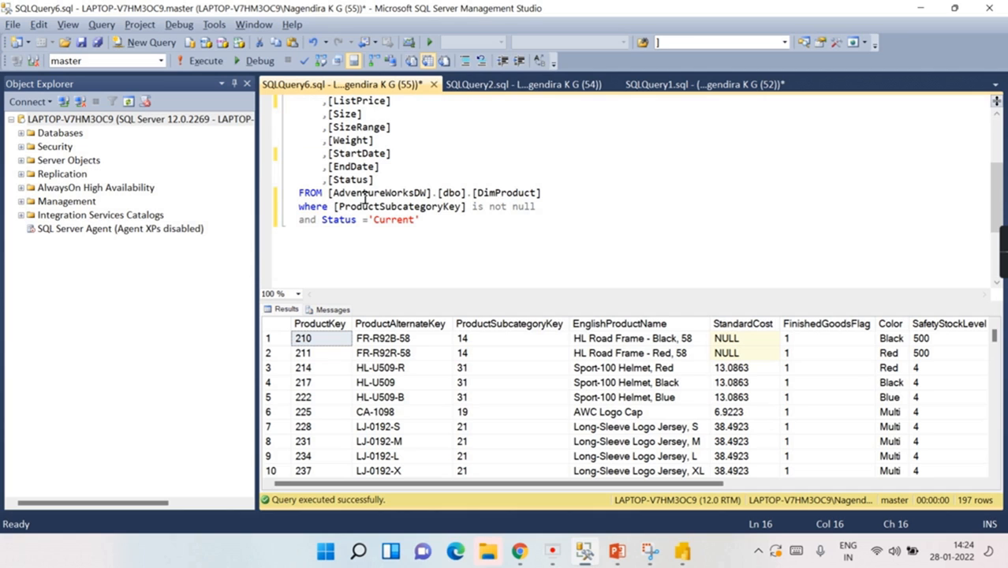
pyautogui.click(557, 197)
pyautogui.moveTo(338, 207); pyautogui.dragTo(576, 218)
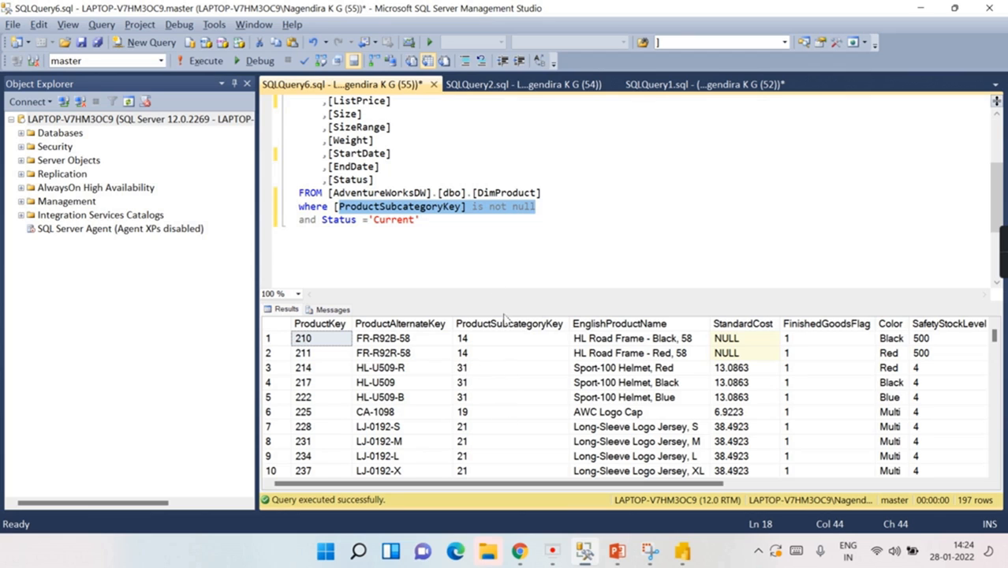
pyautogui.click(471, 231)
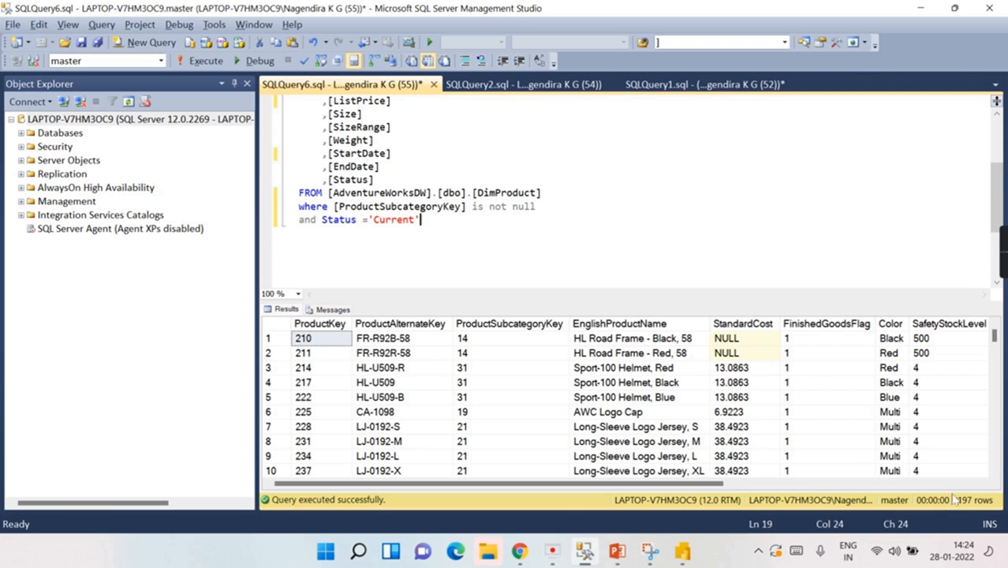
pyautogui.click(179, 67)
# Step: List the columns of AdventureWorksDW's dbo.DimProduct and select the whole query text
pyautogui.hotkey('ctrl', 'a')
pyautogui.scroll(3, 505, 213)
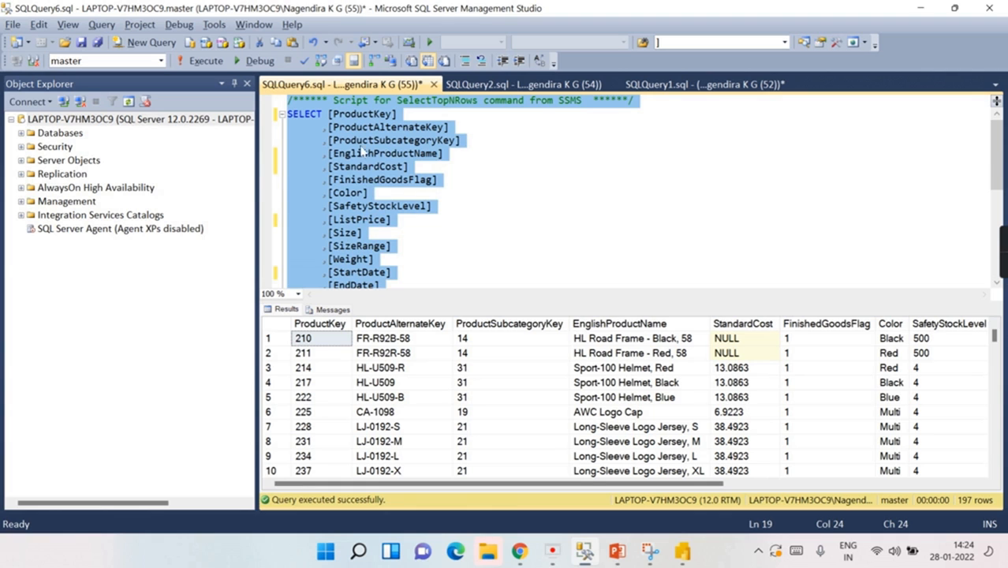
pyautogui.click(22, 134)
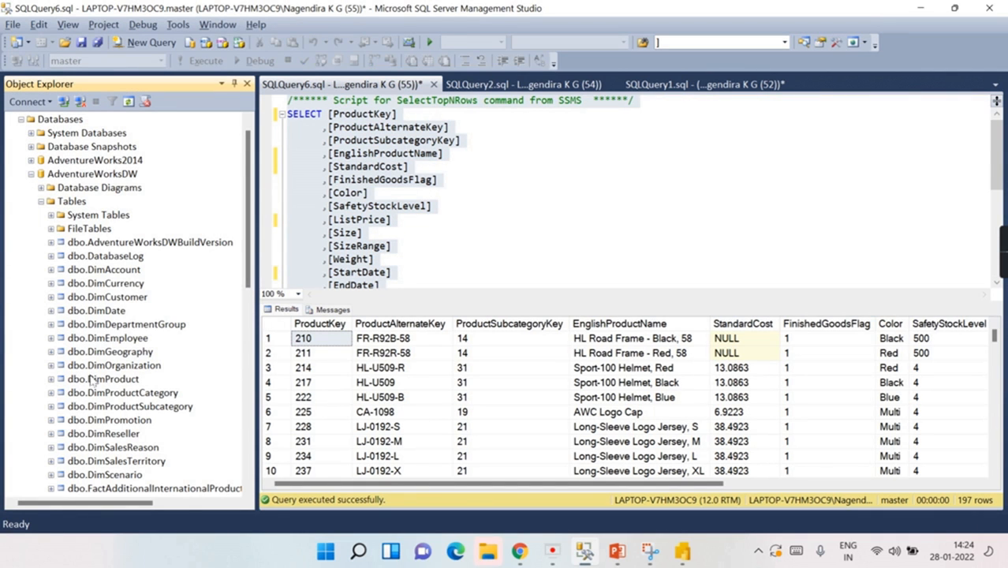
pyautogui.click(51, 379)
pyautogui.click(61, 394)
pyautogui.scroll(-4, 135, 381)
pyautogui.scroll(4, 132, 206)
pyautogui.scroll(-5, 133, 207)
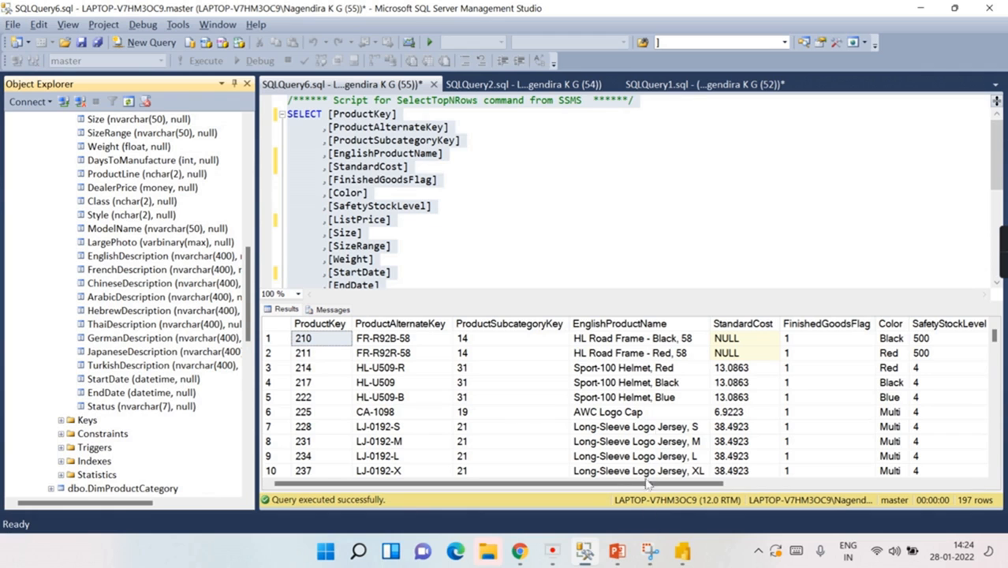
pyautogui.click(587, 210)
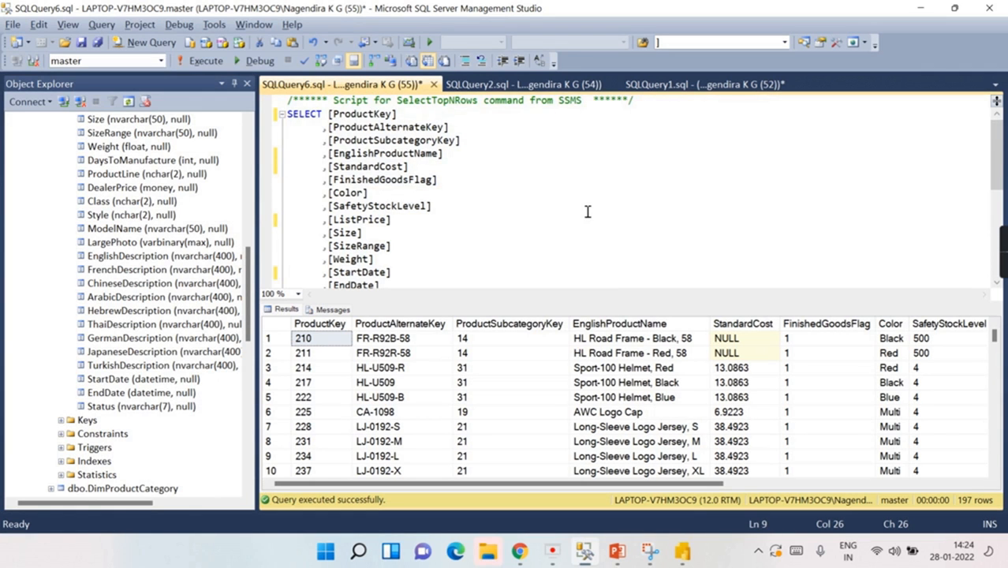
pyautogui.hotkey('ctrl', 'a')
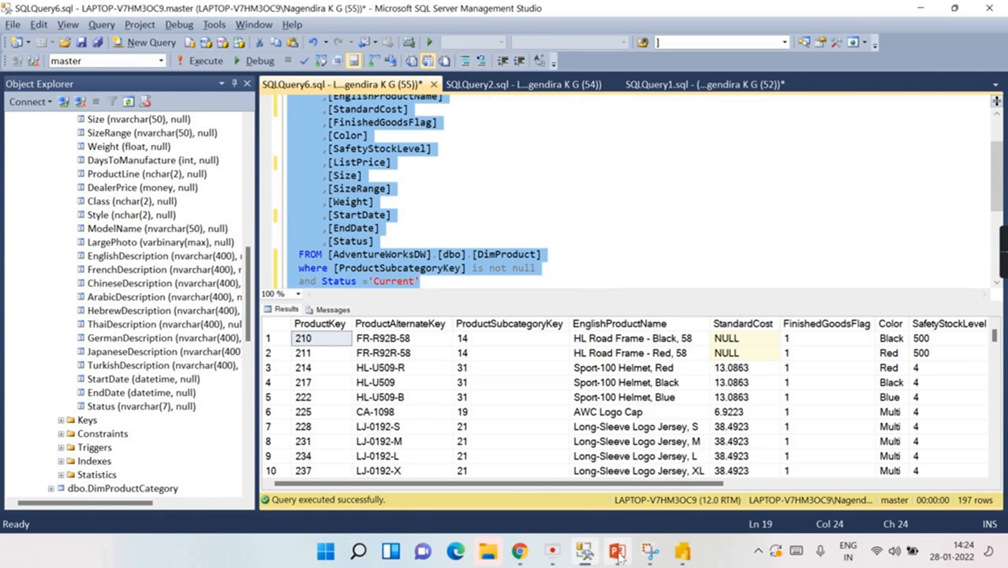
# Step: Paste the copied DimProduct SQL into the Query box and confirm the Dim_Products dataset
pyautogui.click(682, 551)
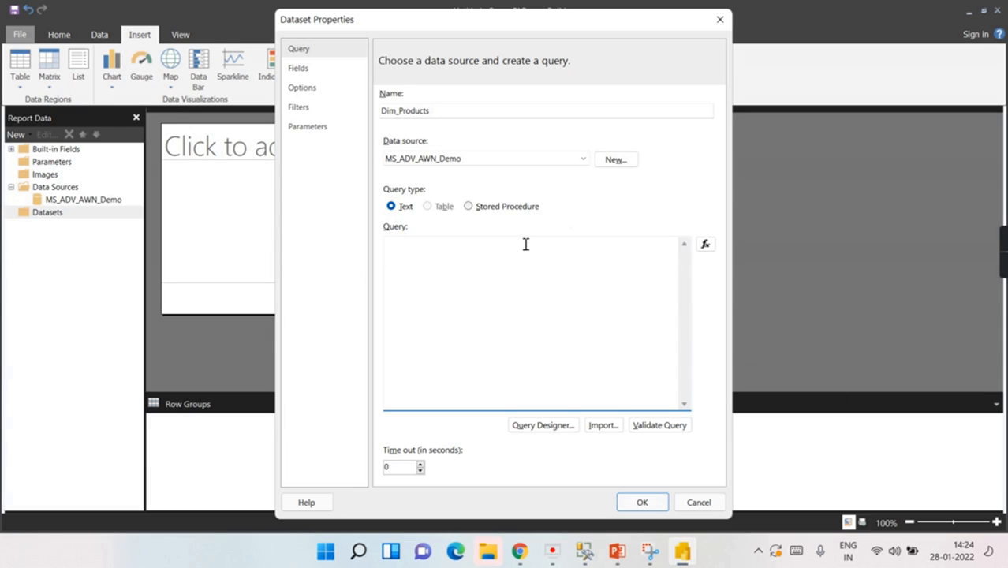
pyautogui.hotkey('ctrl', 'v')
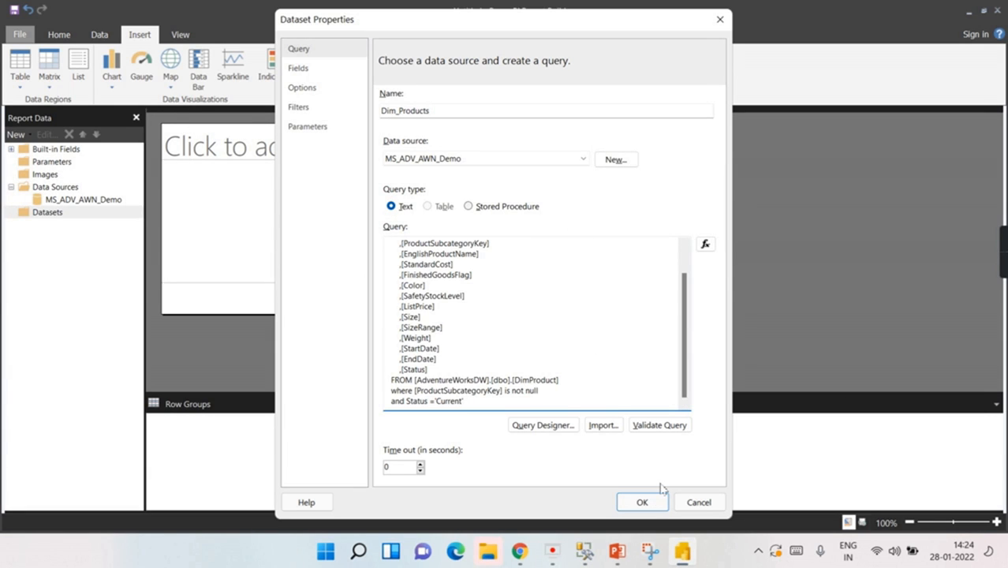
pyautogui.click(643, 504)
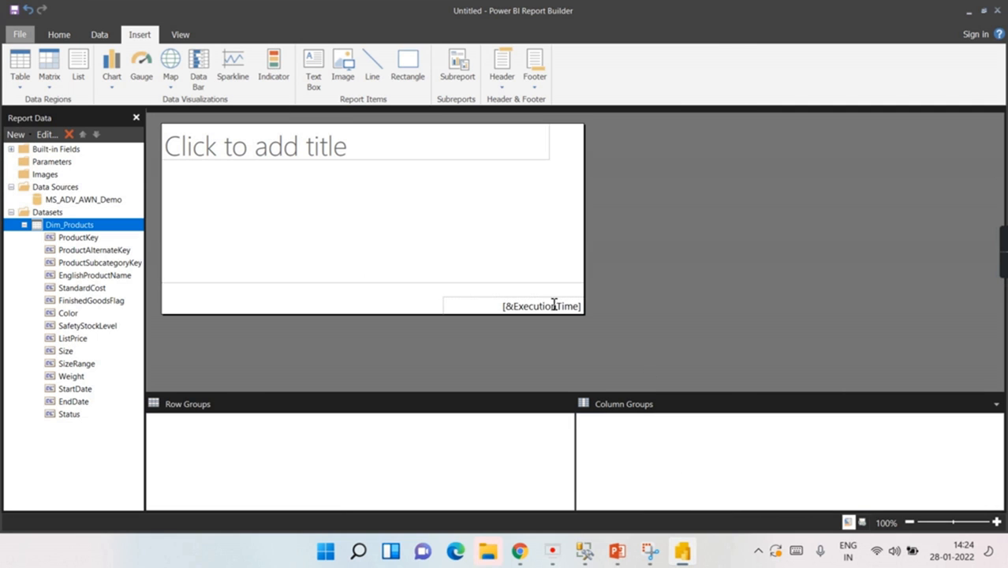
# Step: Add a new table-based dataset on the MS_ADV_AWN_Demo data source and open its query designer
pyautogui.click(25, 226)
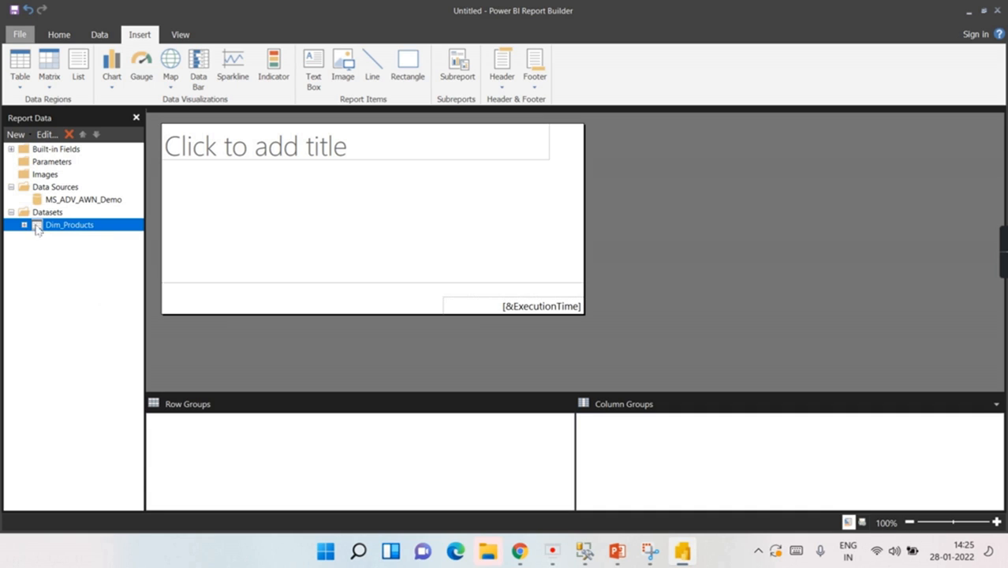
pyautogui.click(45, 213)
pyautogui.rightClick(46, 211)
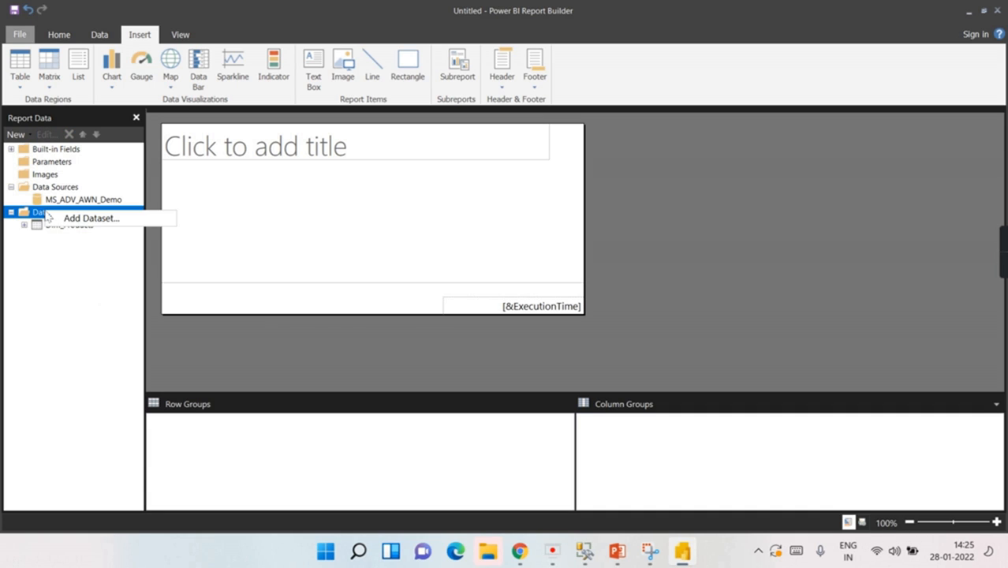
pyautogui.click(89, 219)
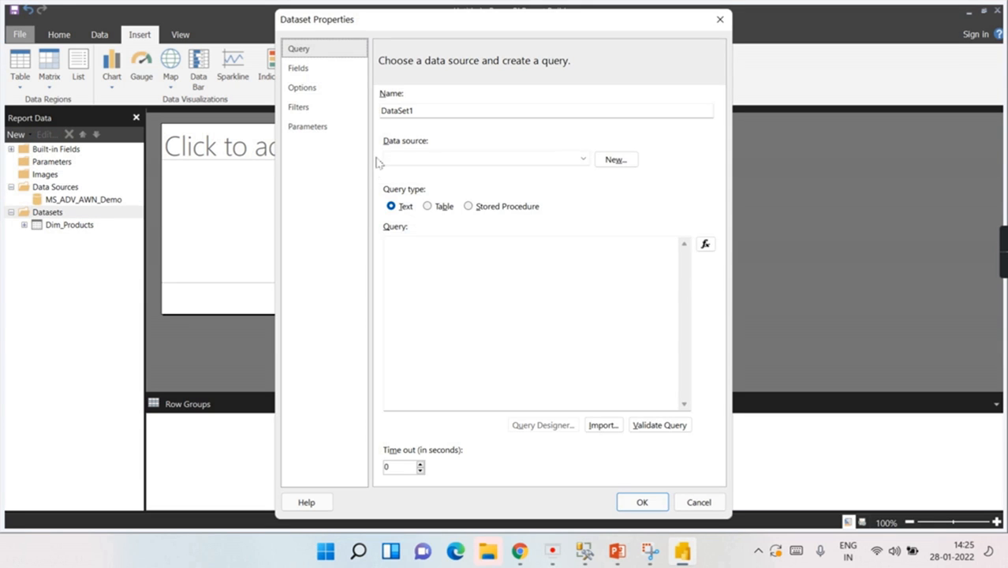
pyautogui.click(427, 206)
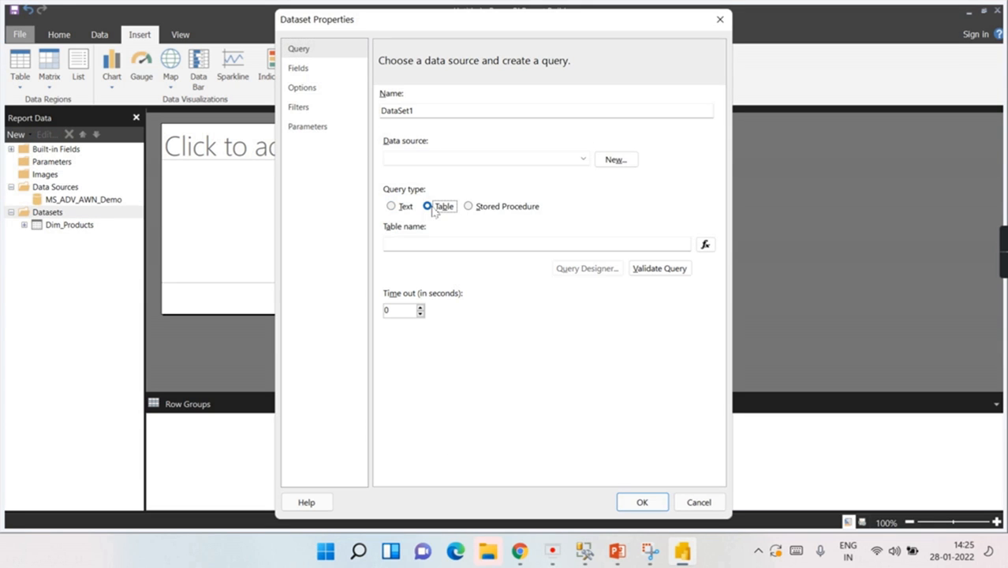
pyautogui.click(558, 160)
pyautogui.click(465, 170)
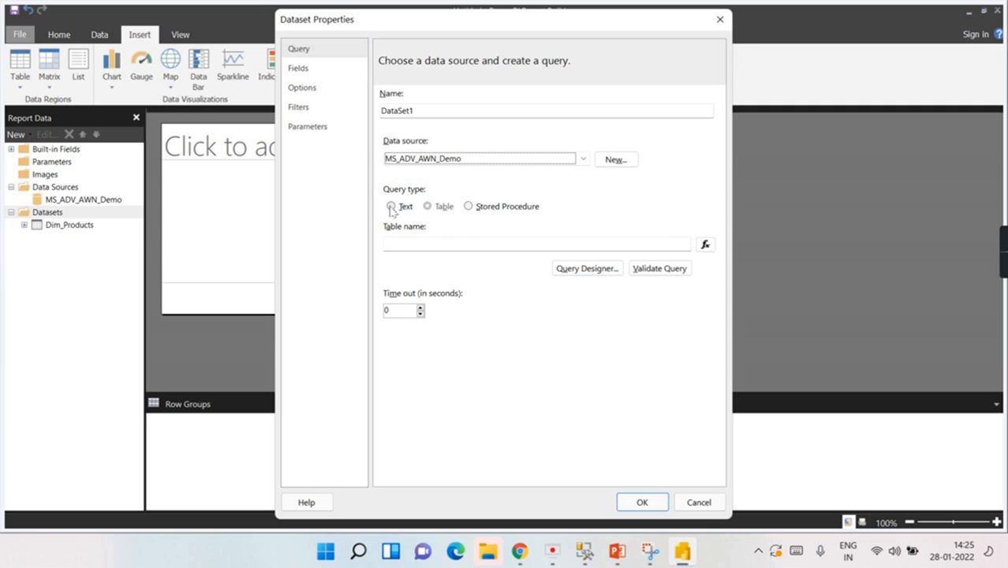
pyautogui.click(586, 269)
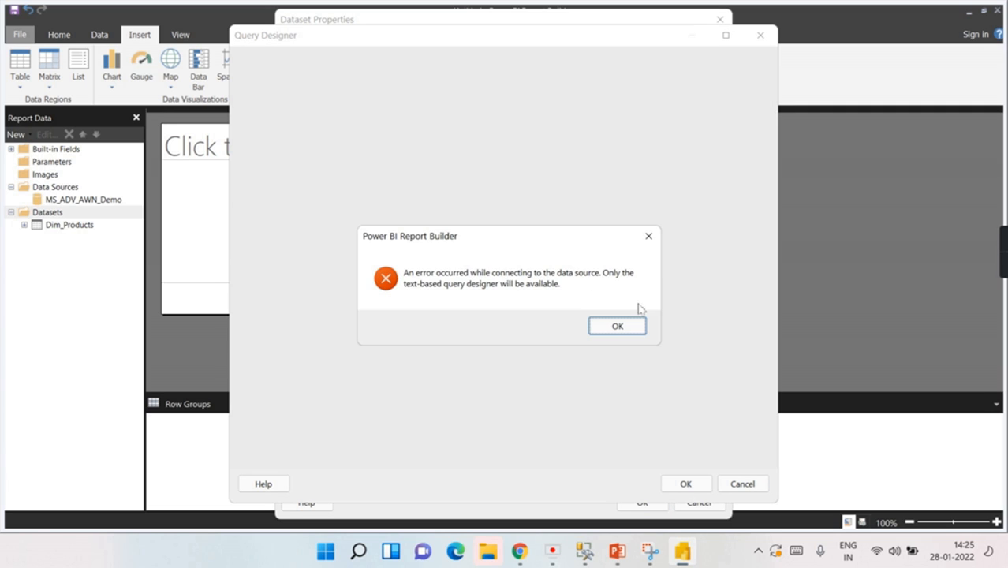
# Step: Dismiss the connection error, switch the dataset to a Text query, and reopen the graphical designer
pyautogui.click(616, 326)
pyautogui.click(761, 35)
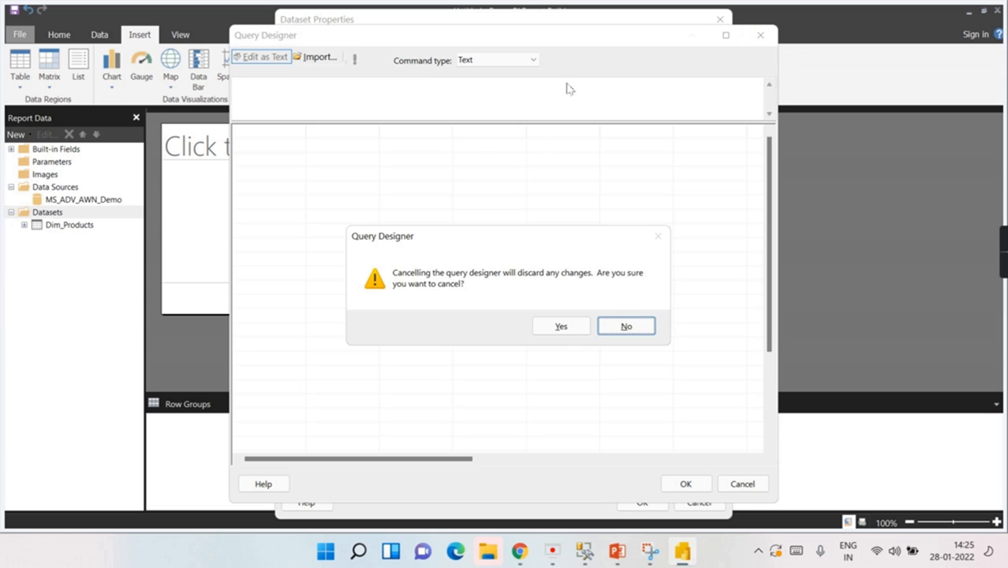
pyautogui.click(558, 329)
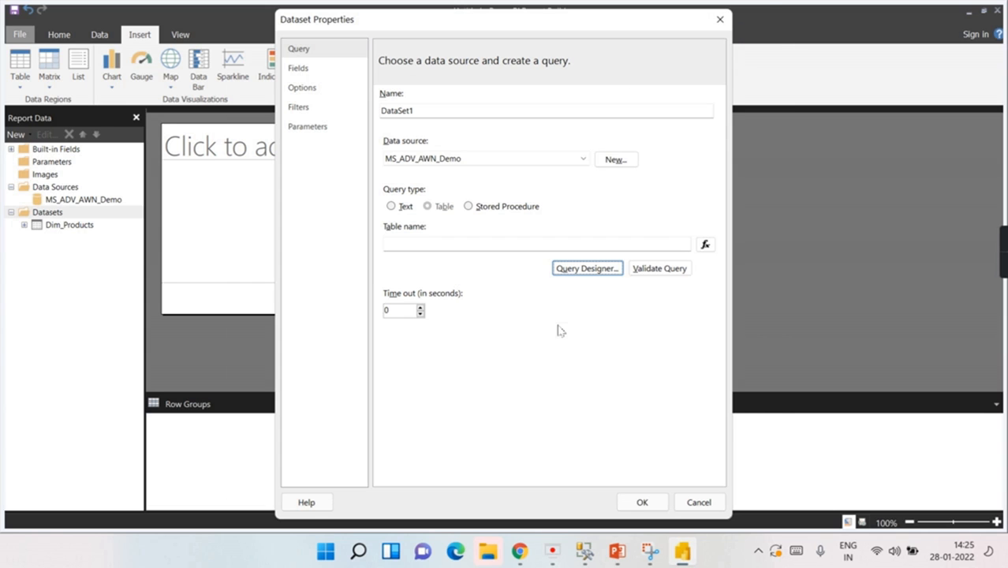
pyautogui.click(394, 208)
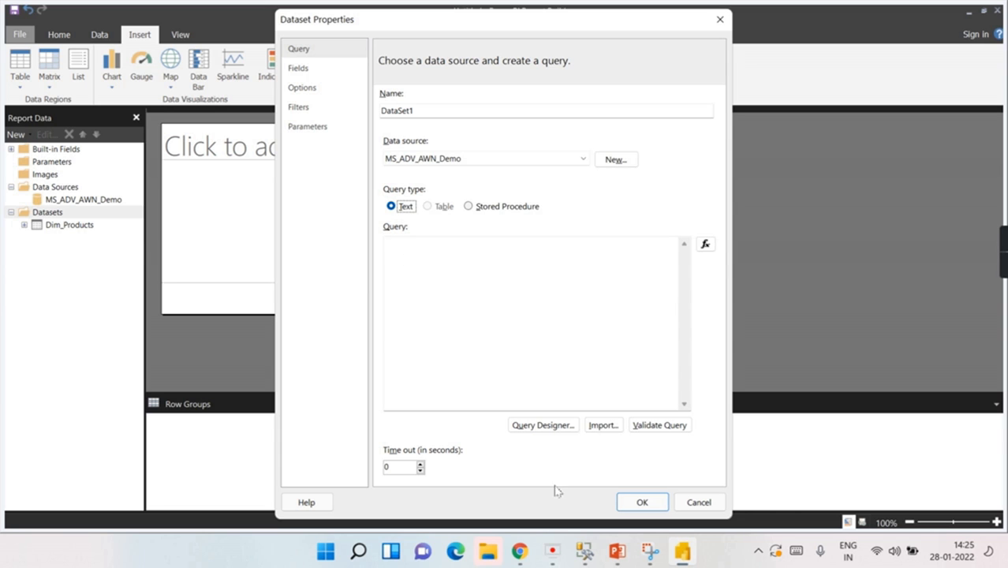
pyautogui.click(562, 426)
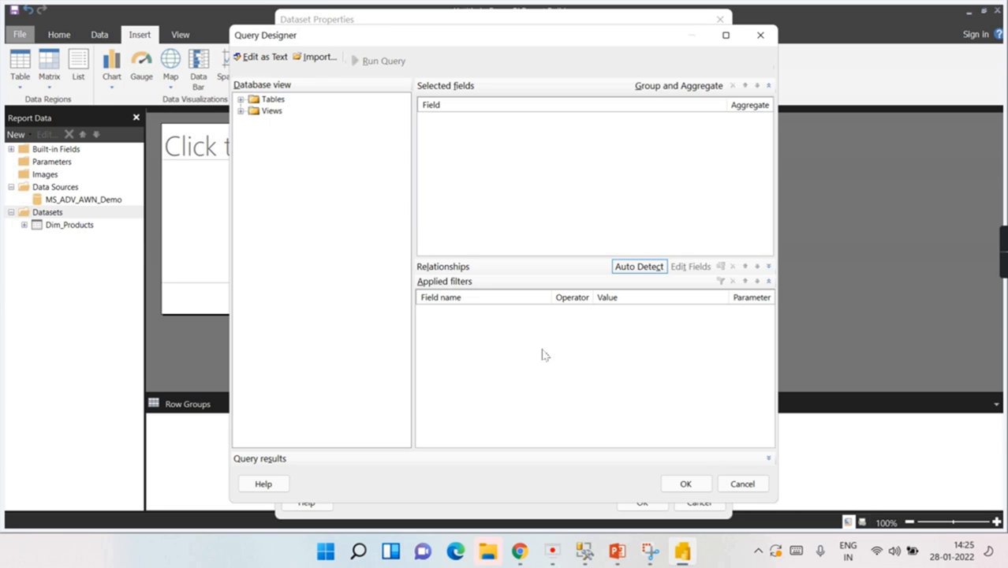
# Step: Build DataSet1 from all DimProductSubcategory columns in the query designer and save it
pyautogui.click(240, 99)
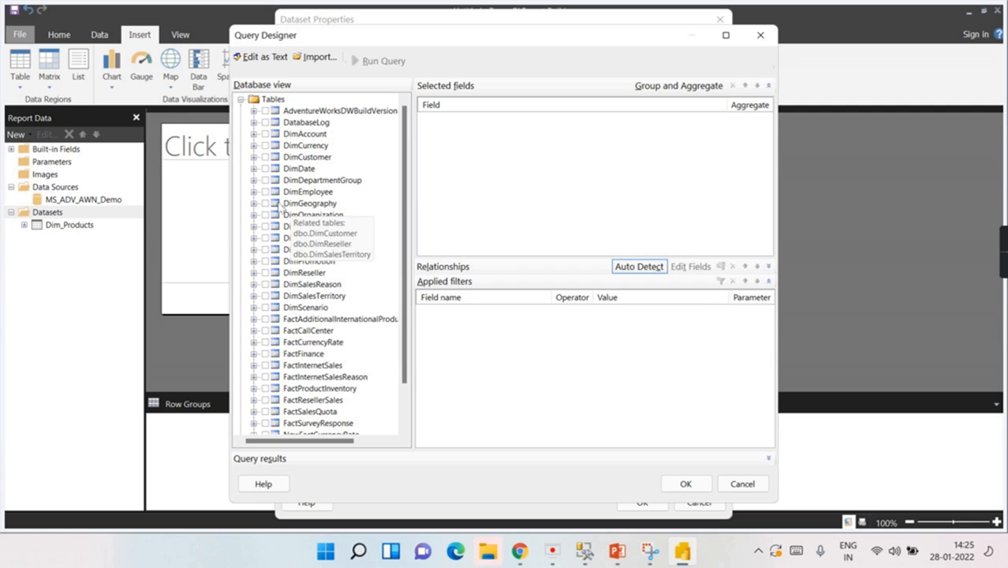
pyautogui.click(266, 249)
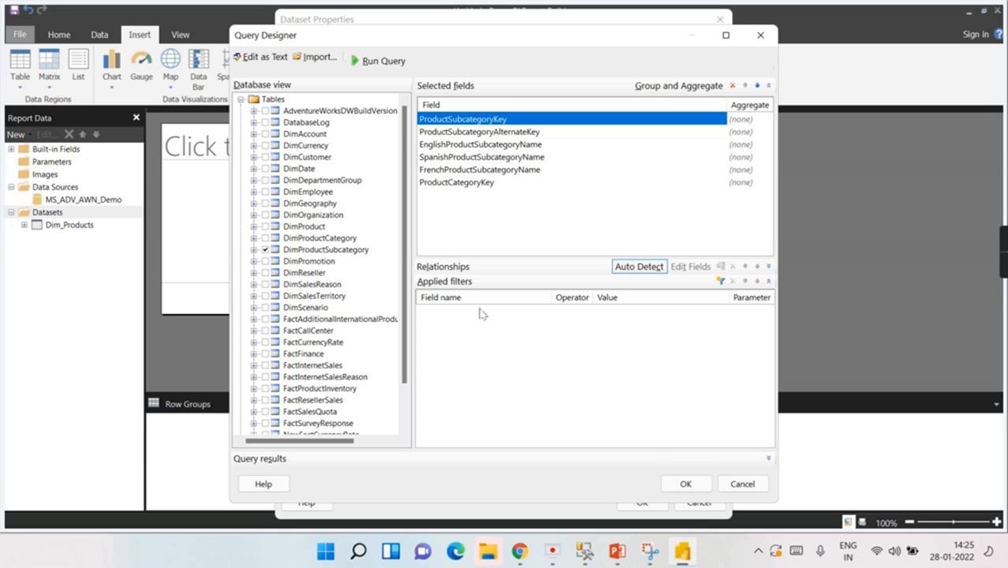
pyautogui.click(685, 485)
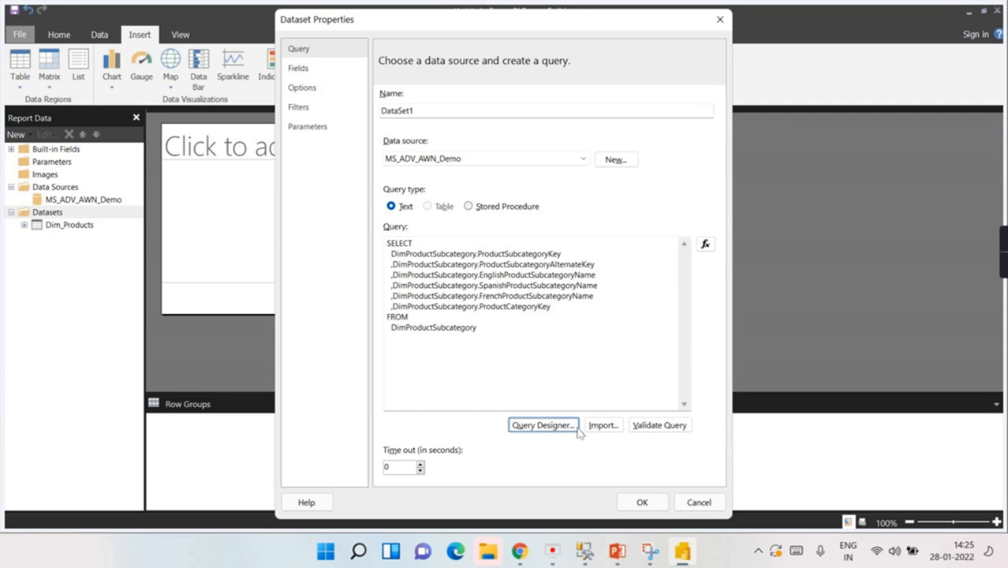
pyautogui.click(643, 503)
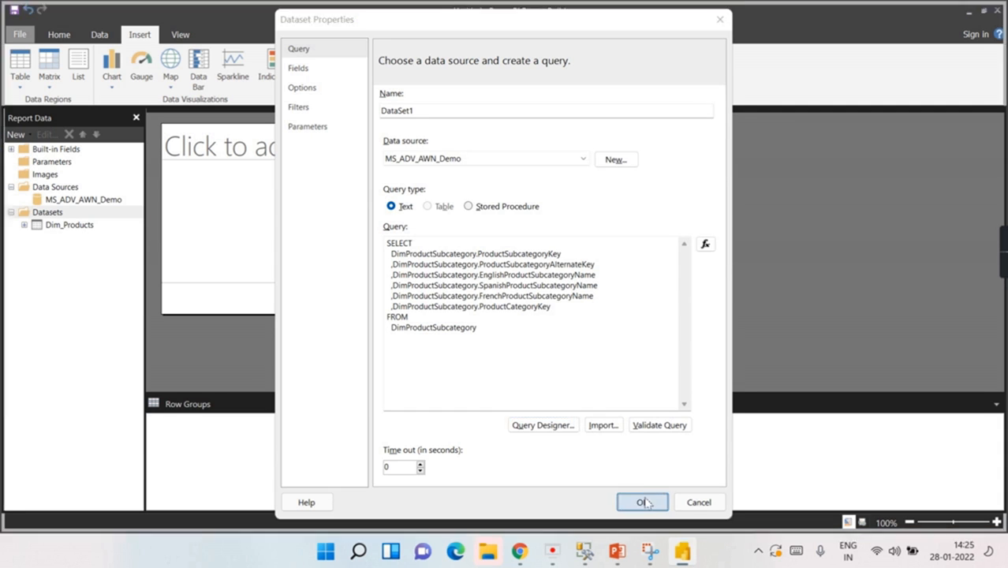
pyautogui.doubleClick(59, 238)
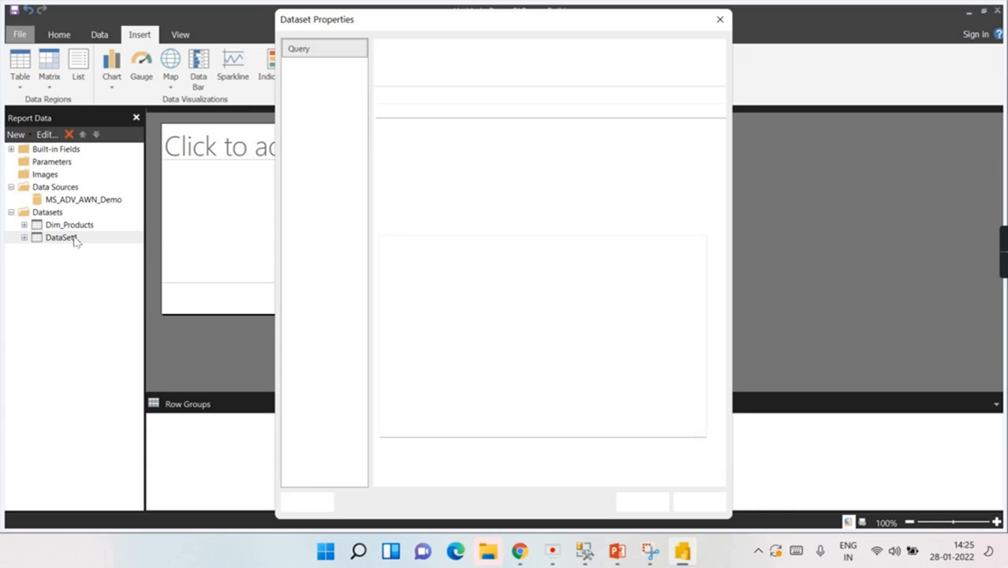
# Step: Change DataSet1's name to Dim_SubCategory in Dataset Properties and save
pyautogui.doubleClick(431, 112)
pyautogui.write('Dim_SubCategory')
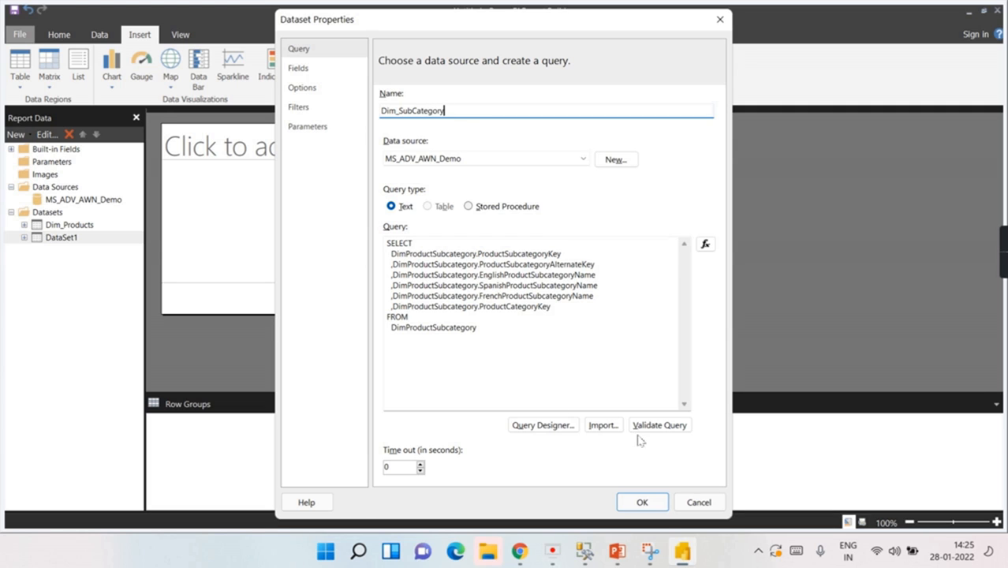
pyautogui.click(653, 502)
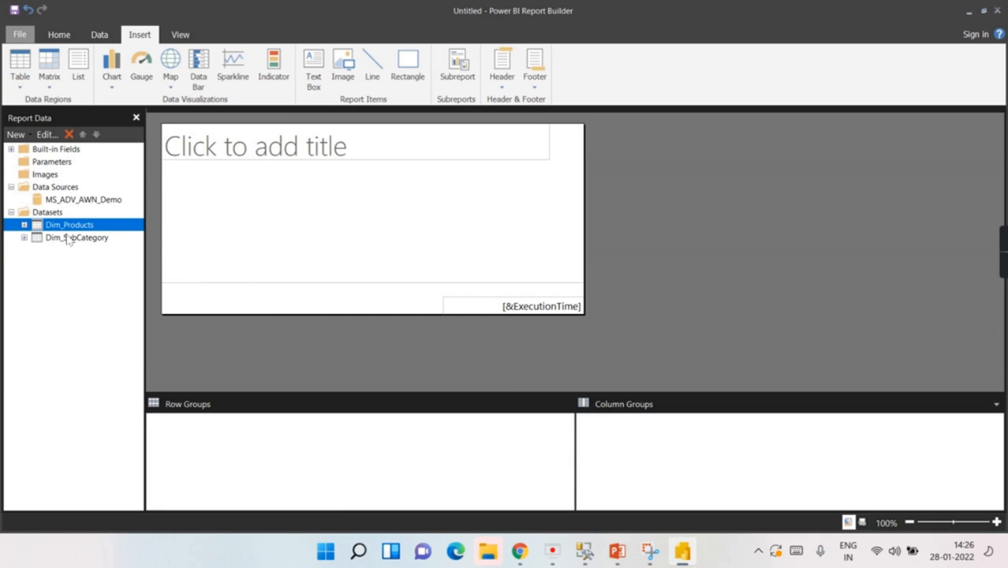
pyautogui.click(69, 238)
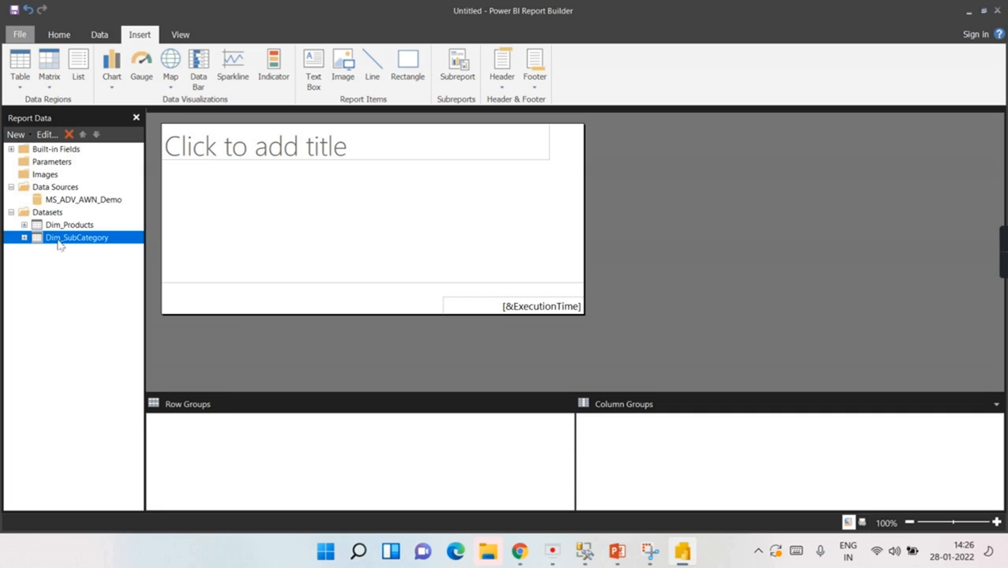
pyautogui.click(67, 229)
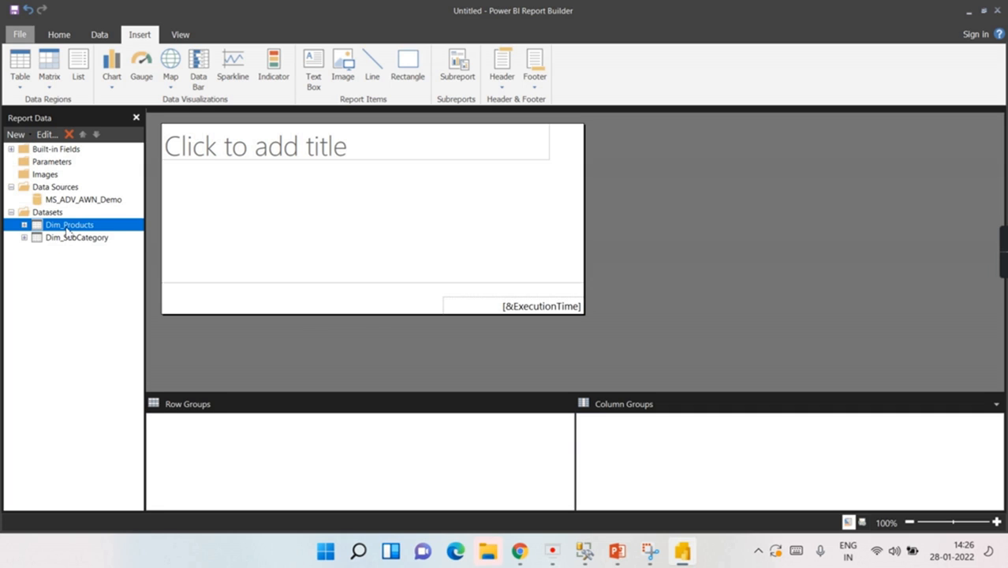
pyautogui.click(67, 243)
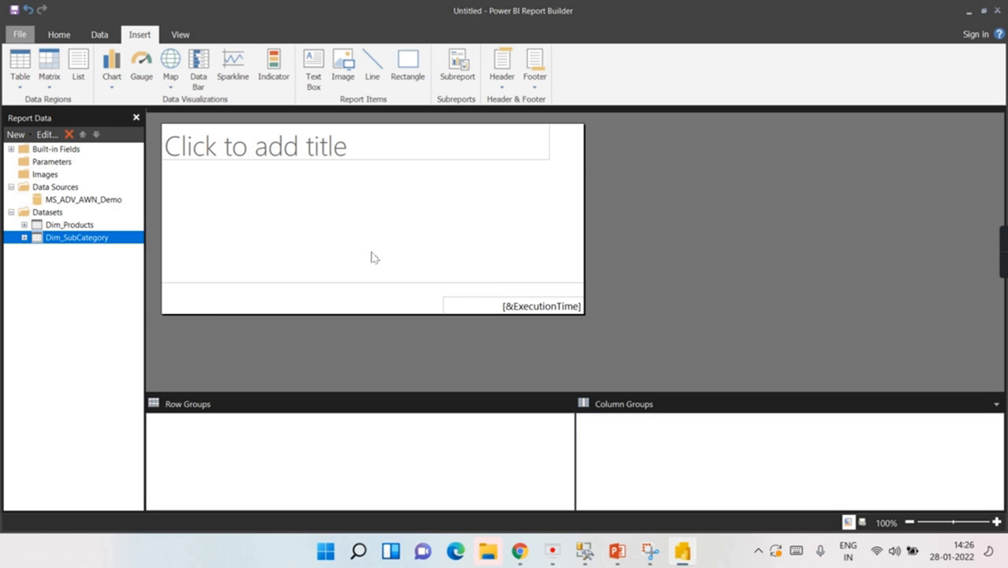
pyautogui.click(105, 226)
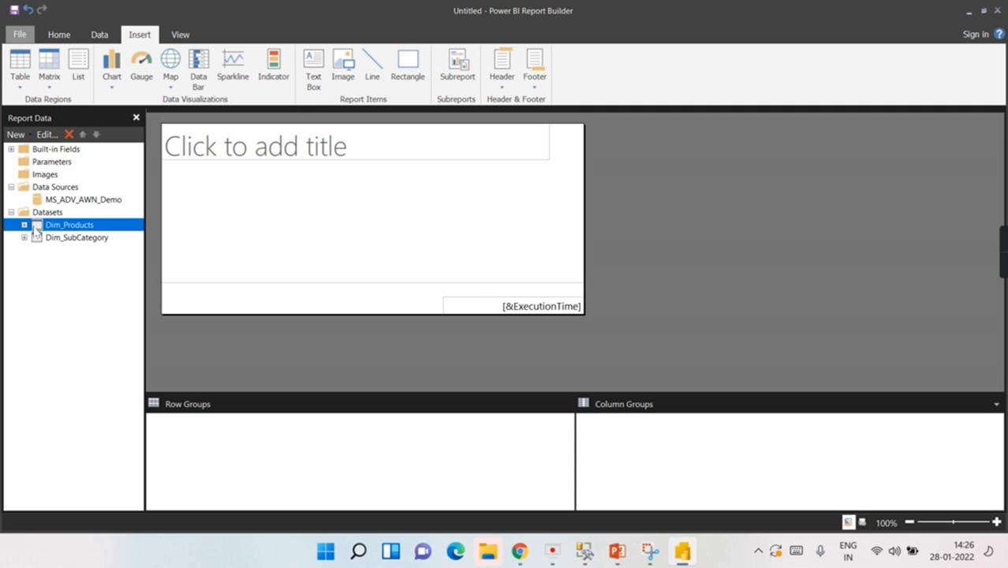
pyautogui.click(242, 204)
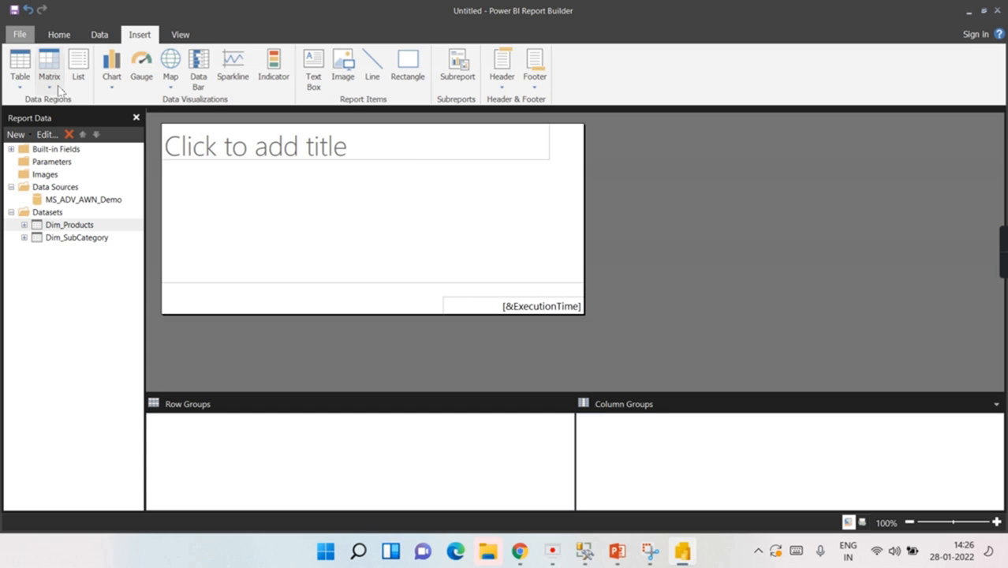
# Step: Choose Insert Table from the Insert tab's Table menu to start placing a table
pyautogui.click(17, 70)
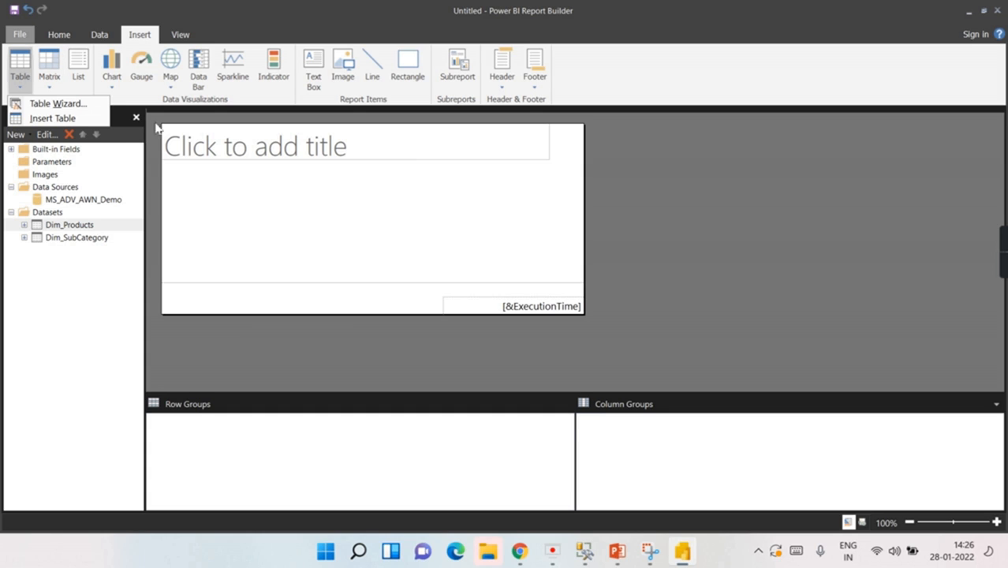
pyautogui.click(47, 120)
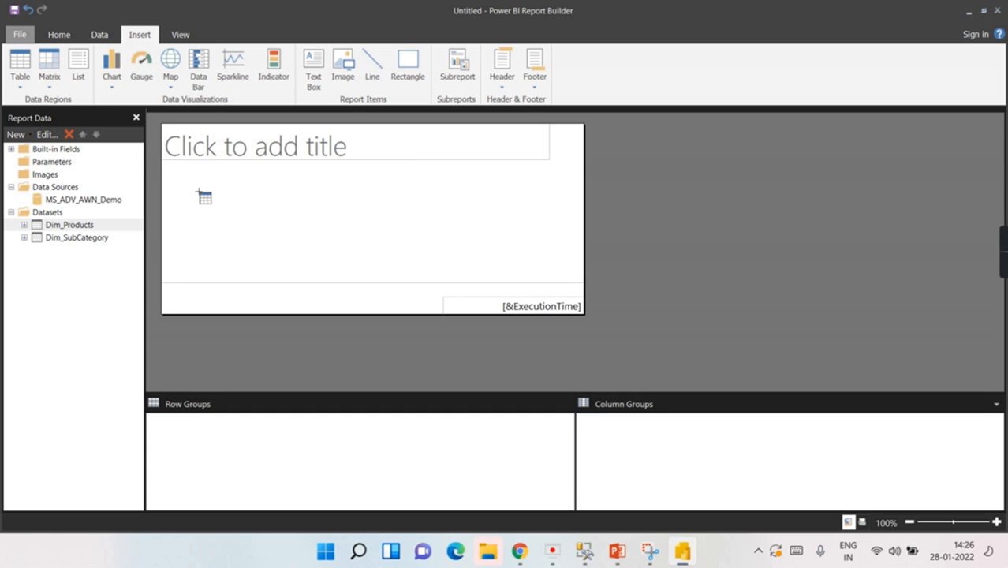
pyautogui.click(20, 87)
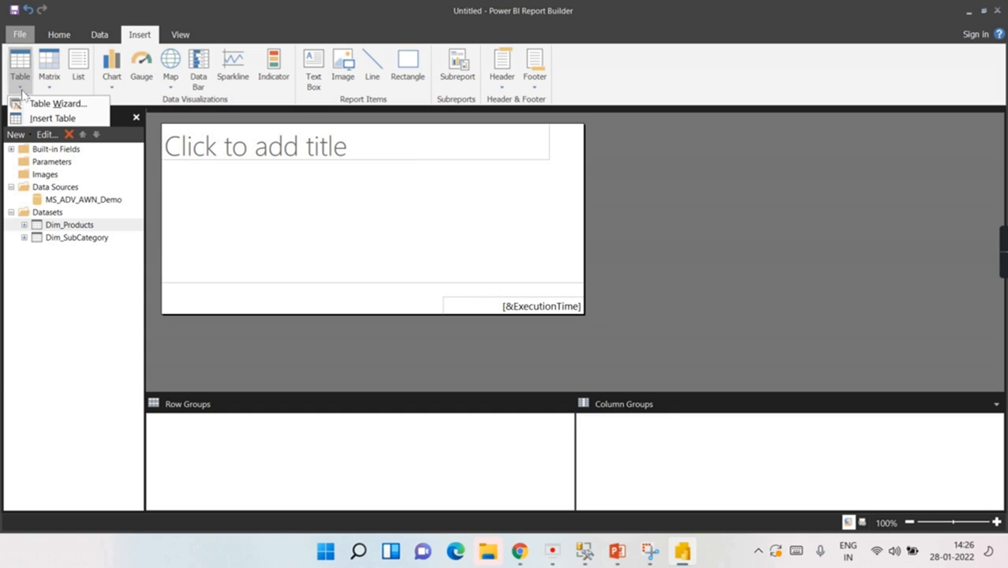
pyautogui.click(46, 120)
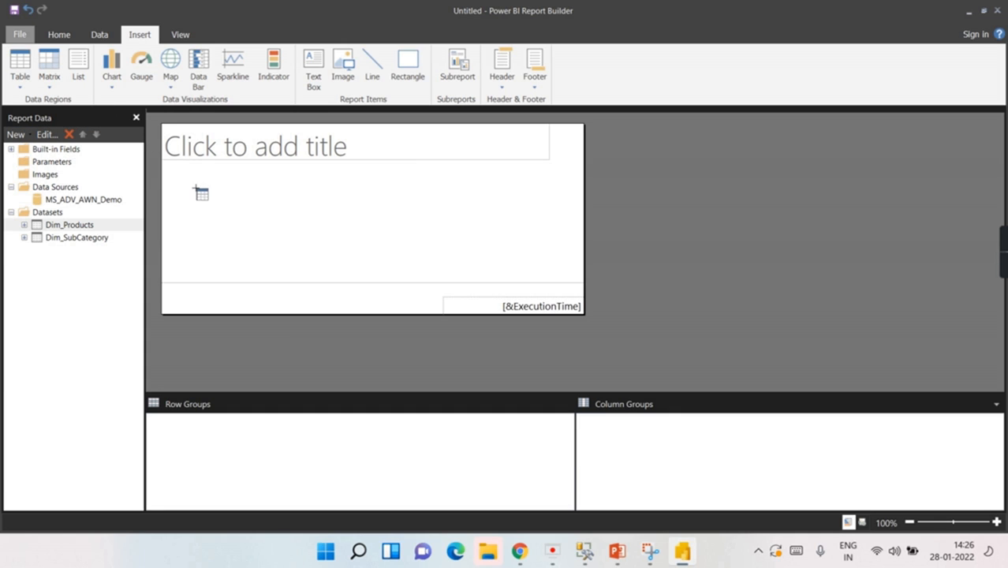
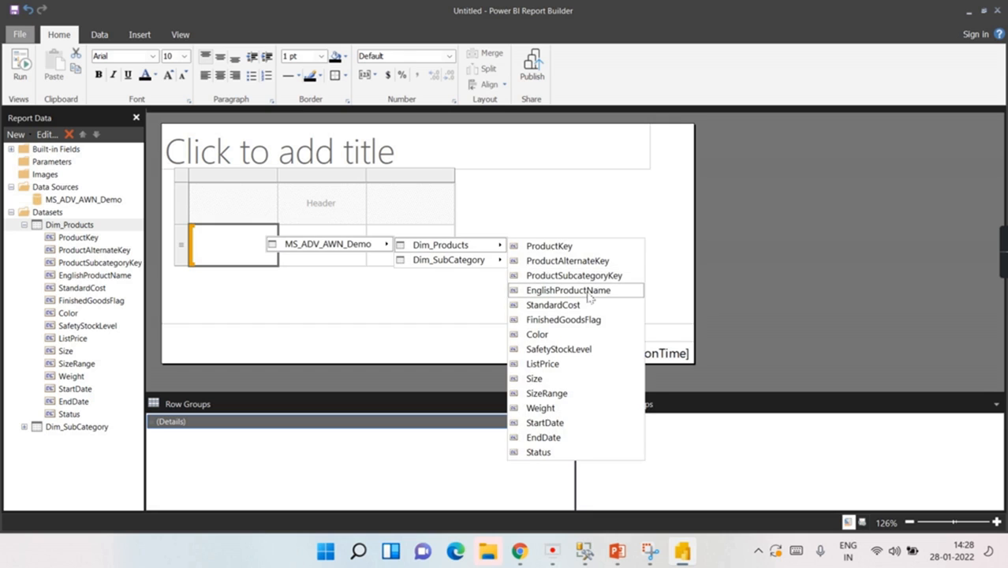
# Step: Bind the three table columns to EnglishProductName, Size and ListPrice from Dim_Products
pyautogui.click(263, 282)
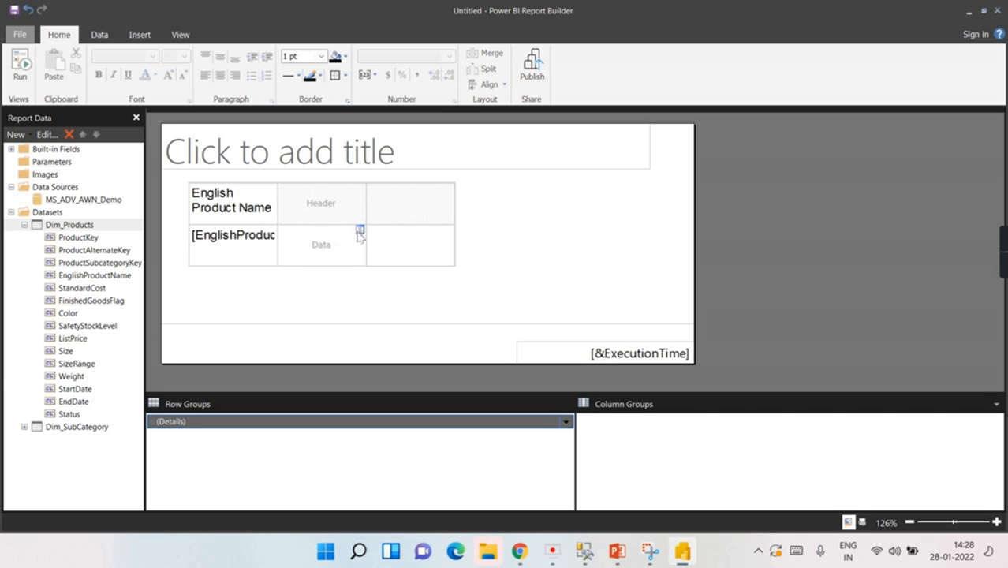
pyautogui.click(359, 232)
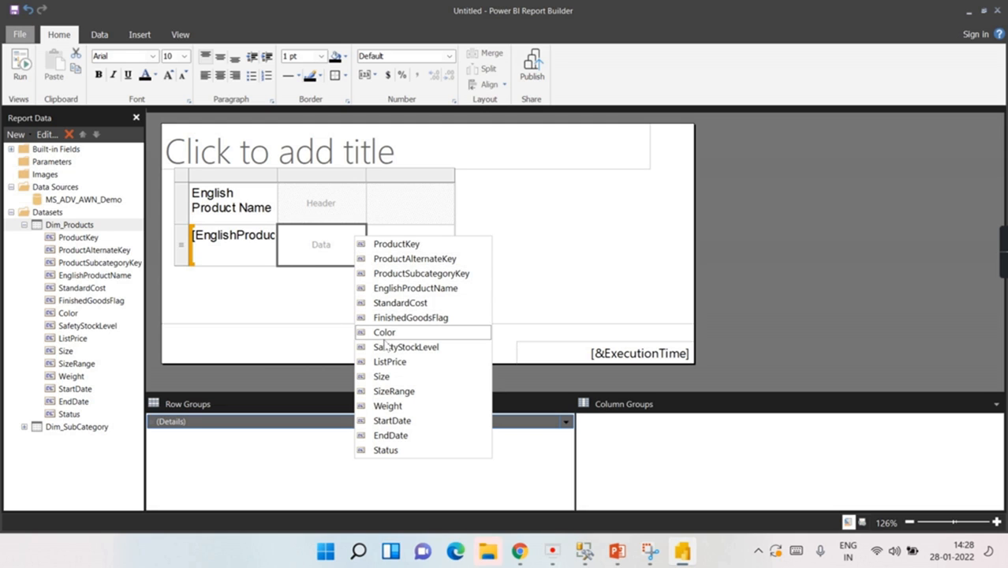
pyautogui.click(382, 377)
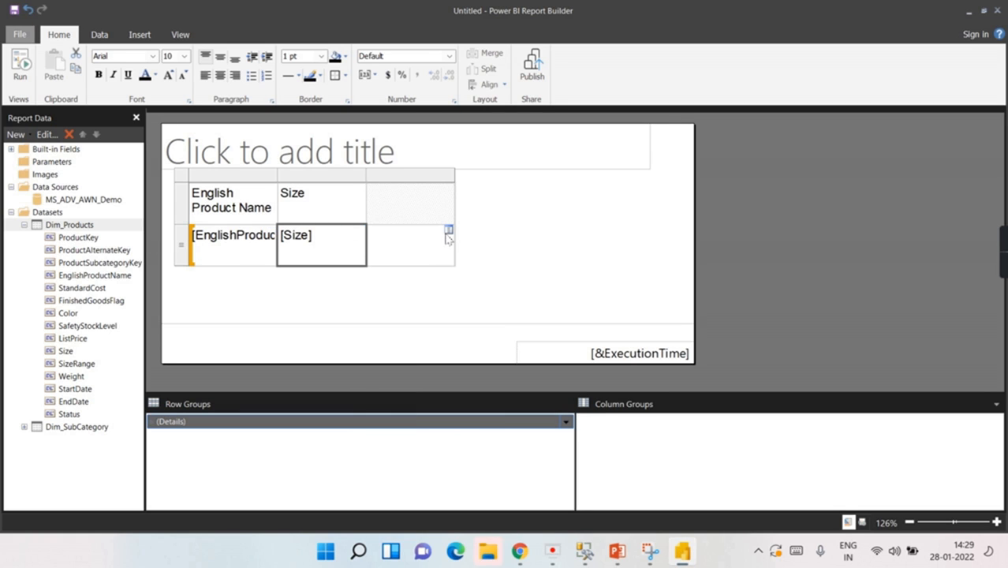
pyautogui.click(448, 230)
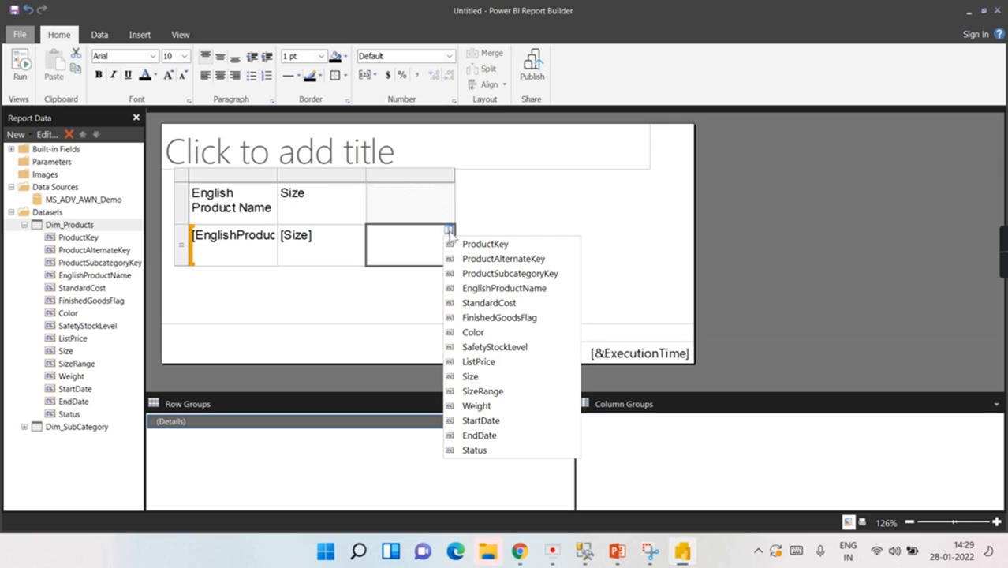
pyautogui.click(501, 363)
pyautogui.click(547, 274)
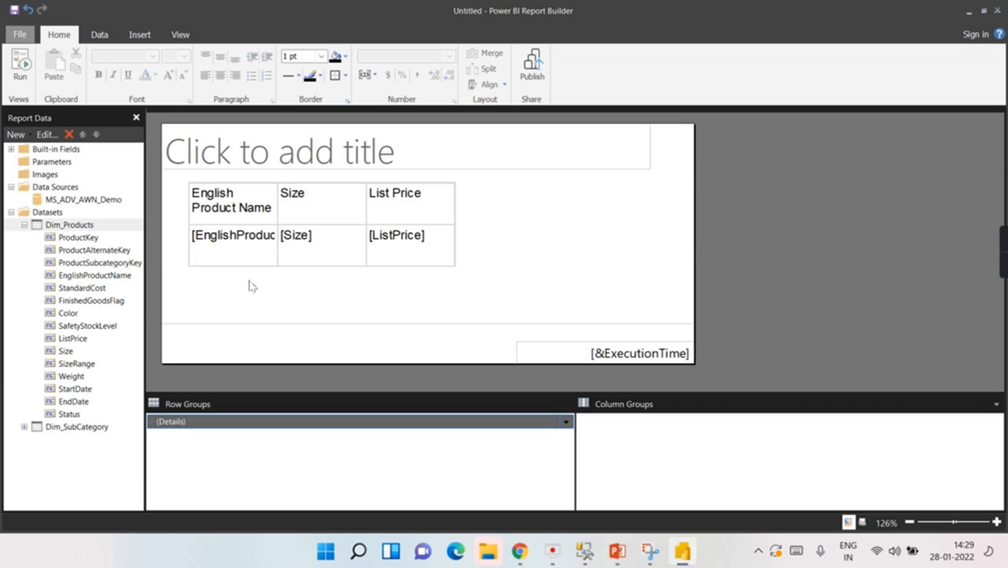
# Step: Enter 'List Of Products Report' as the report title
pyautogui.click(310, 153)
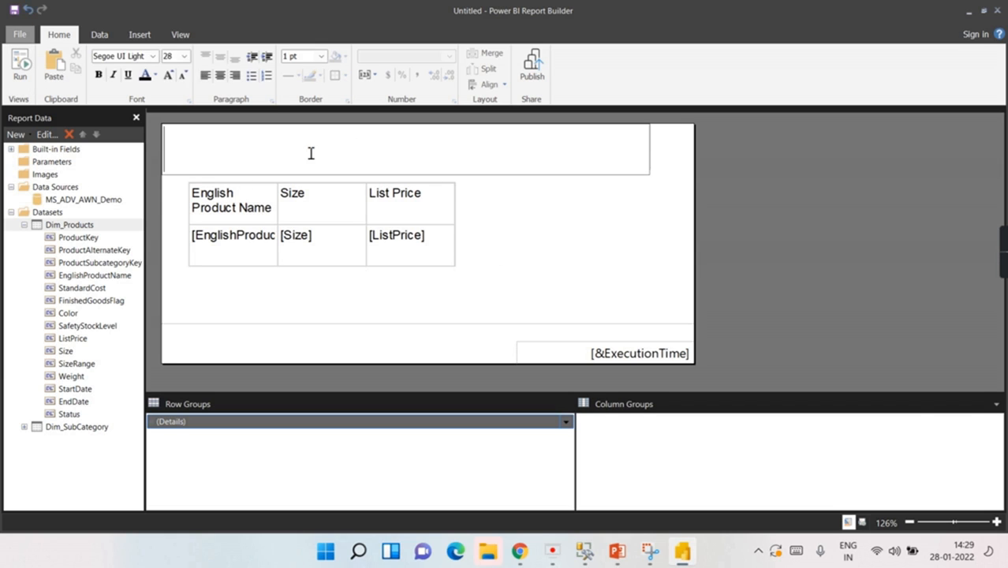
pyautogui.write('List Of Products Report')
pyautogui.click(512, 200)
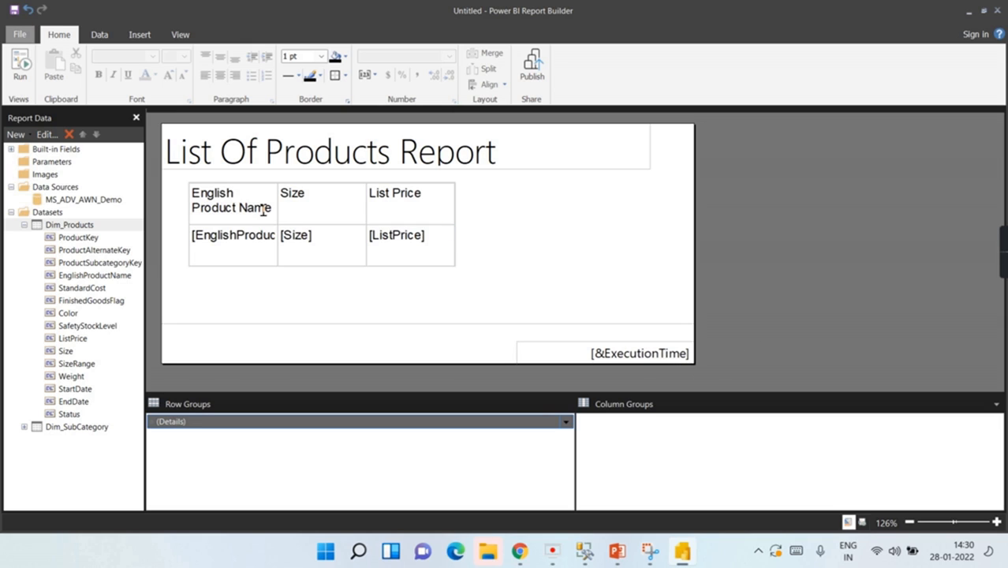
# Step: Run the report and scroll through the first preview page
pyautogui.click(20, 69)
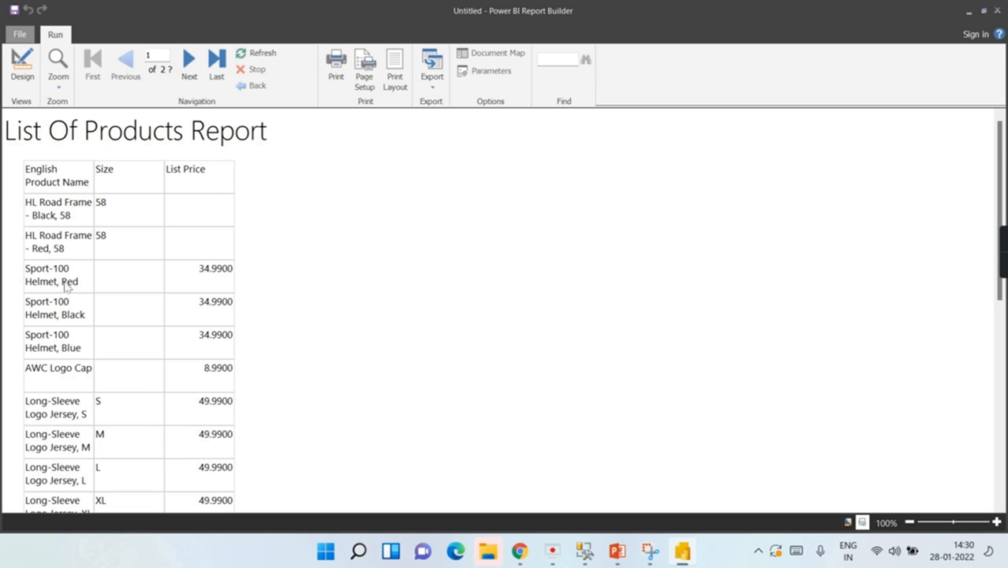
pyautogui.scroll(-1, 60, 345)
pyautogui.scroll(-15, 60, 345)
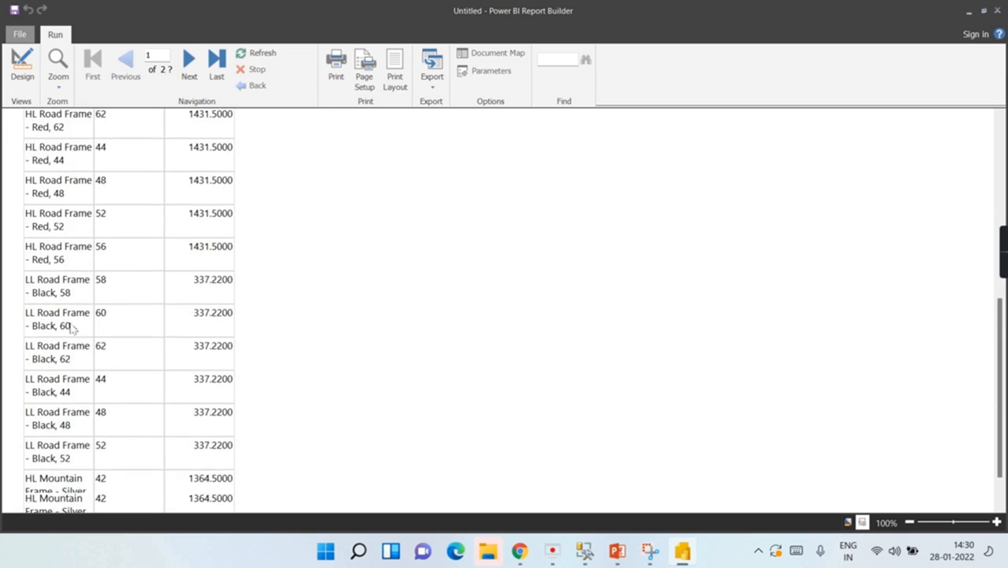
pyautogui.scroll(-20, 150, 344)
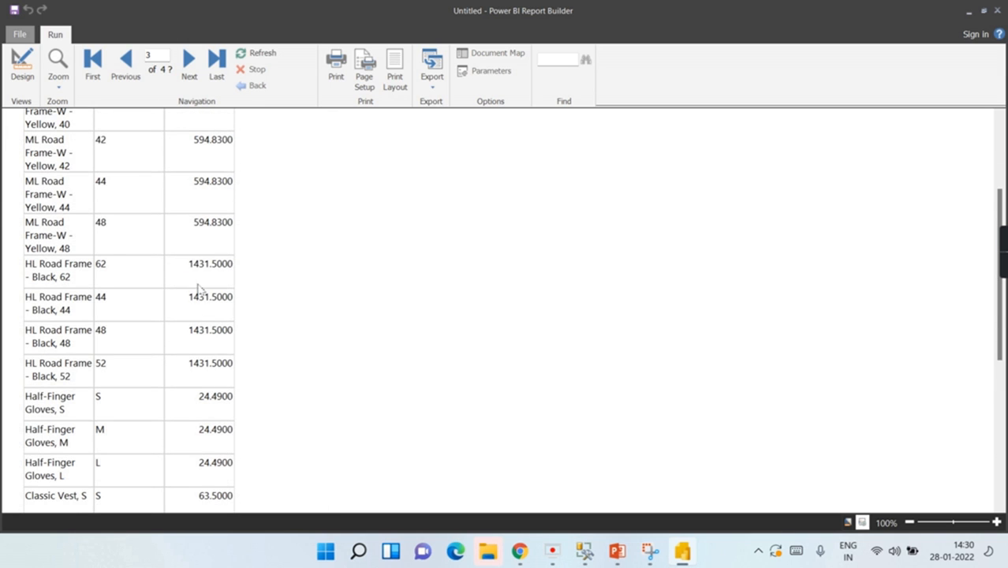
pyautogui.scroll(-15, 205, 230)
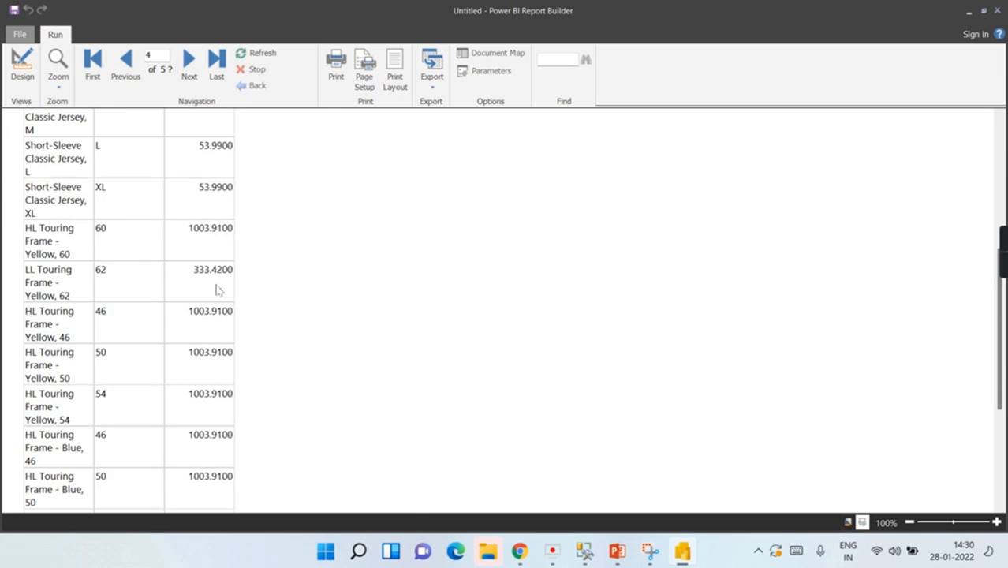
pyautogui.scroll(5, 198, 137)
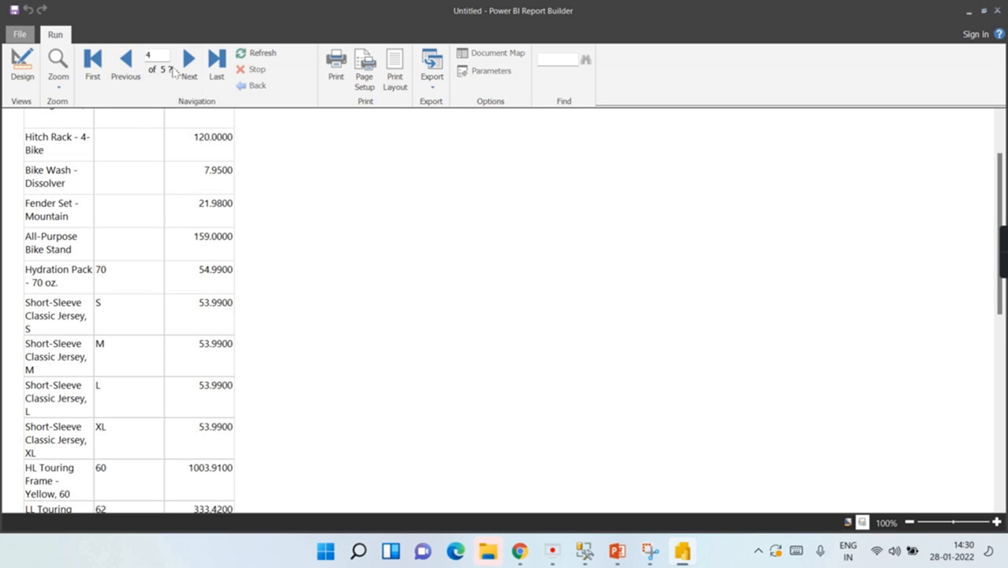
# Step: Page forward through the preview to the last page, page 9
pyautogui.click(189, 62)
pyautogui.click(188, 63)
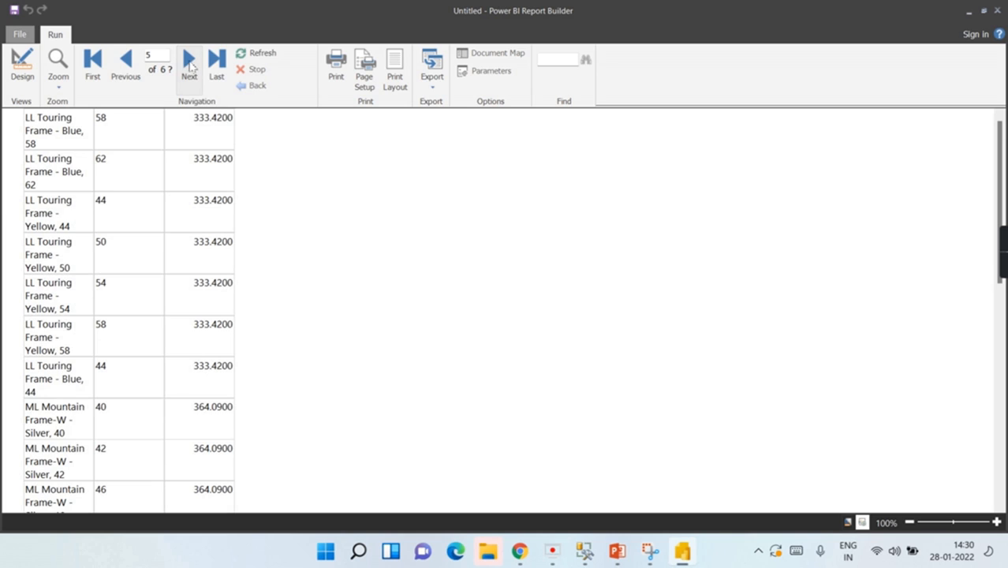
pyautogui.click(189, 63)
pyautogui.click(189, 63)
pyautogui.click(189, 64)
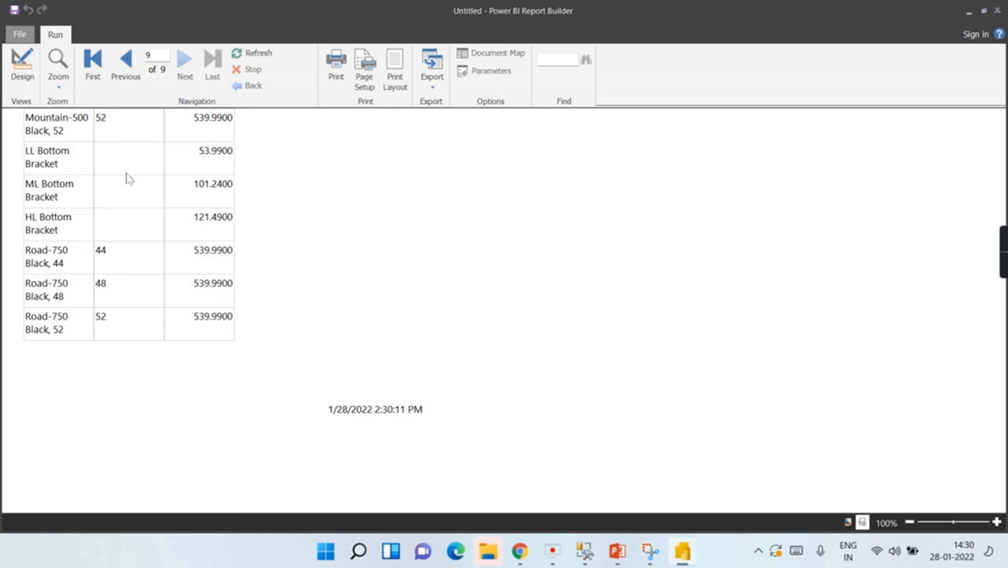
pyautogui.click(135, 62)
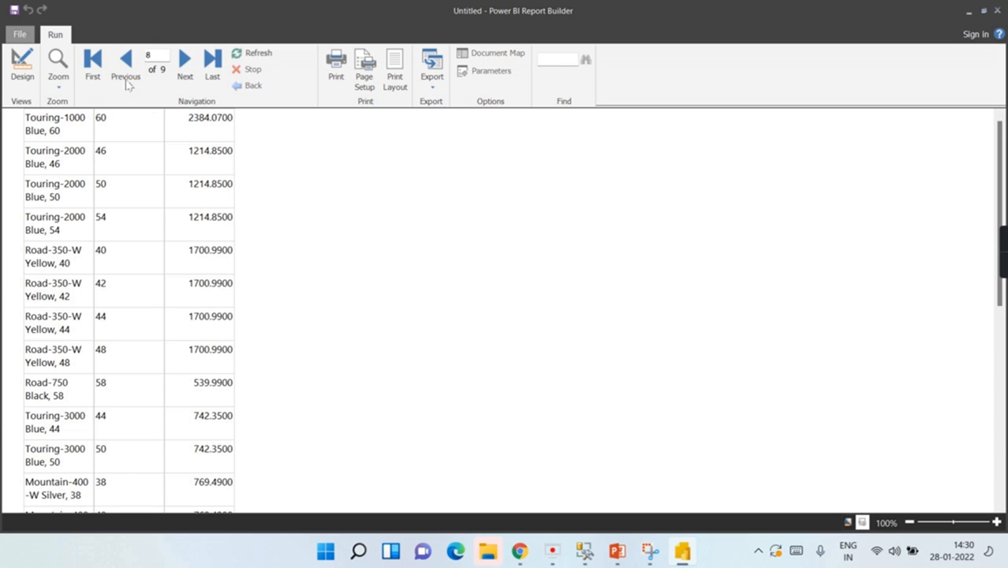
pyautogui.moveTo(1000, 186); pyautogui.dragTo(999, 418)
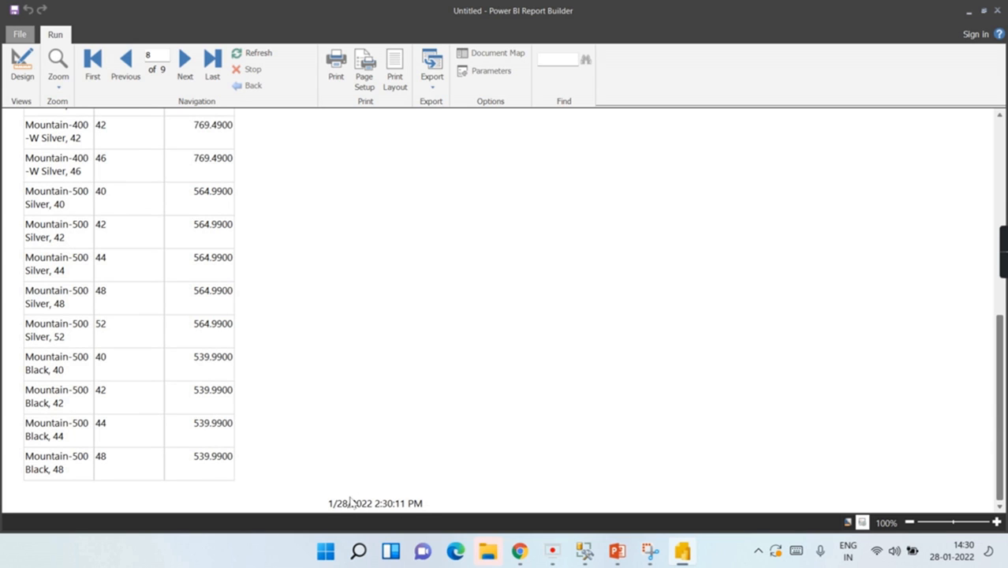
pyautogui.click(191, 70)
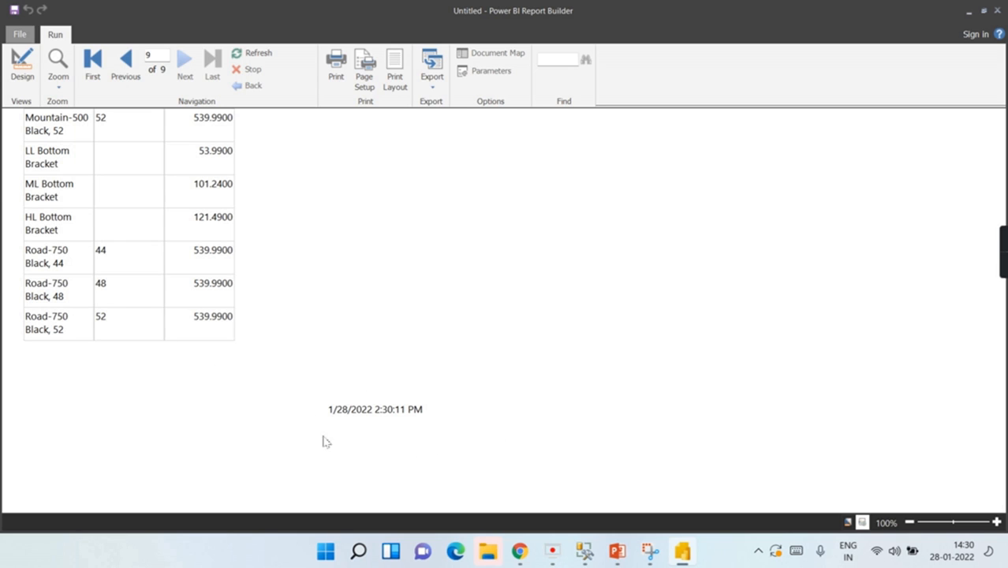
# Step: Step back through the preview to page 1 of 9
pyautogui.click(131, 71)
pyautogui.click(126, 67)
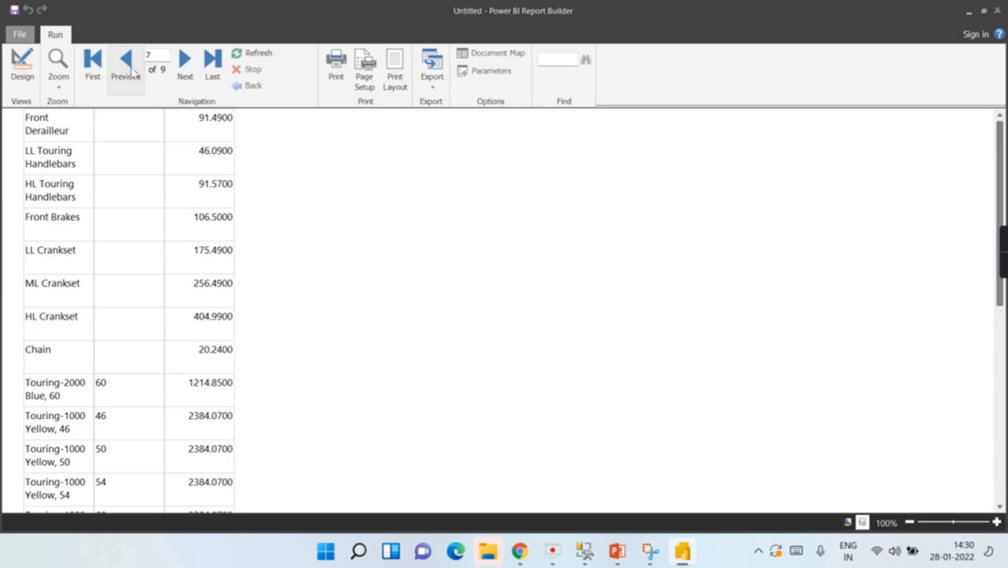
pyautogui.click(126, 67)
pyautogui.click(131, 72)
pyautogui.click(131, 72)
pyautogui.click(130, 72)
pyautogui.click(129, 74)
pyautogui.click(129, 74)
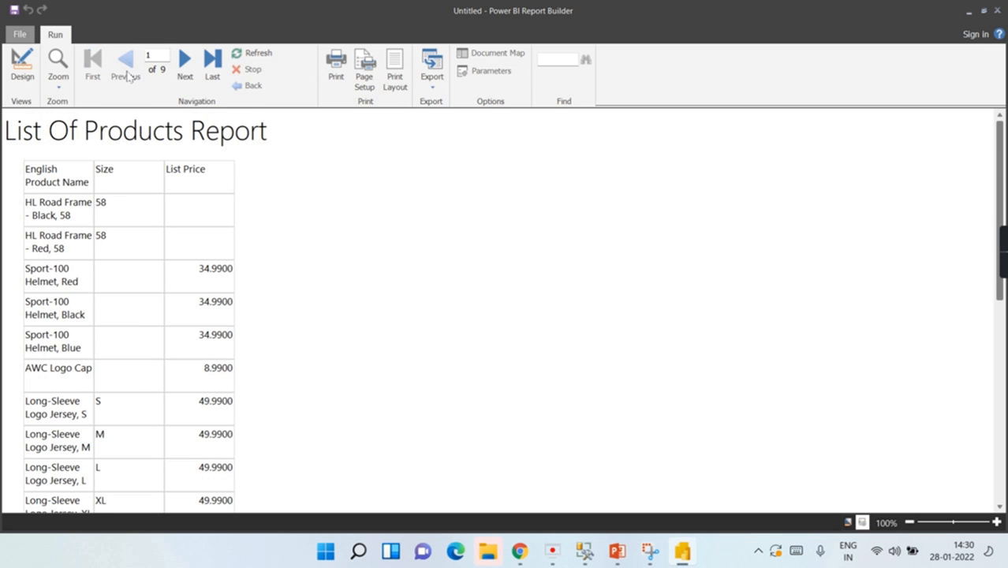
# Step: Back in Design view, widen the English Product Name, Size and List Price columns
pyautogui.click(22, 71)
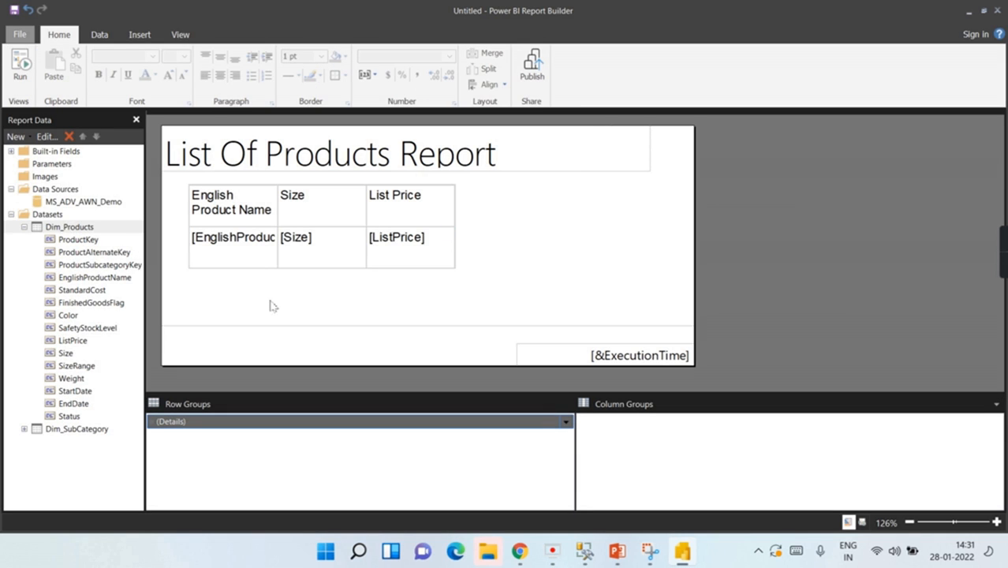
pyautogui.click(216, 200)
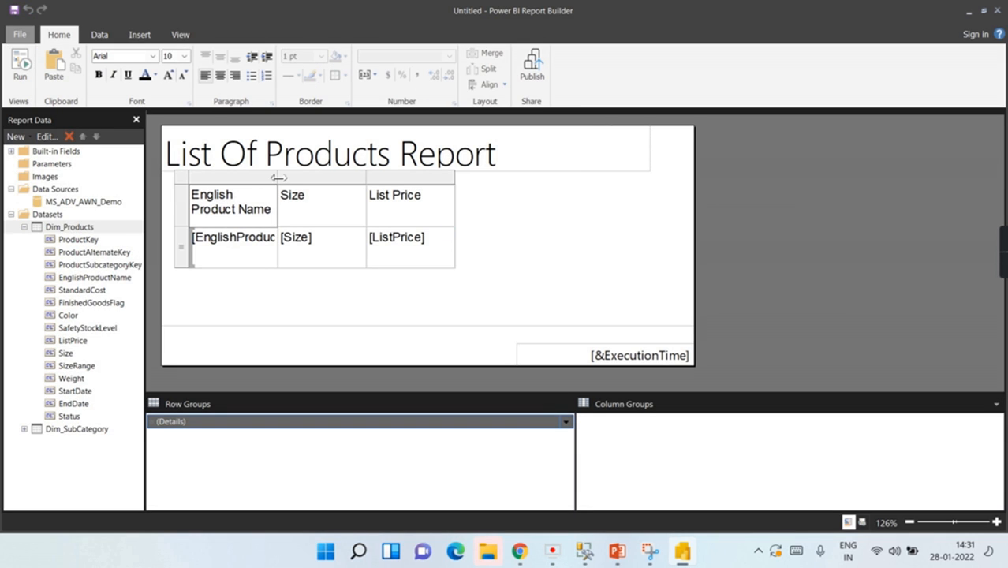
pyautogui.moveTo(277, 173); pyautogui.dragTo(340, 175)
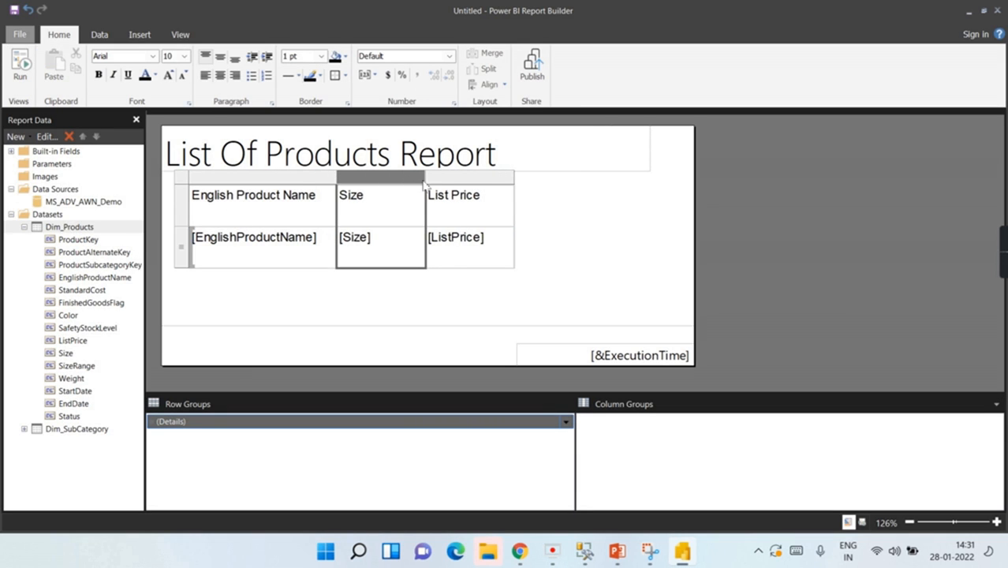
pyautogui.moveTo(427, 178); pyautogui.dragTo(451, 179)
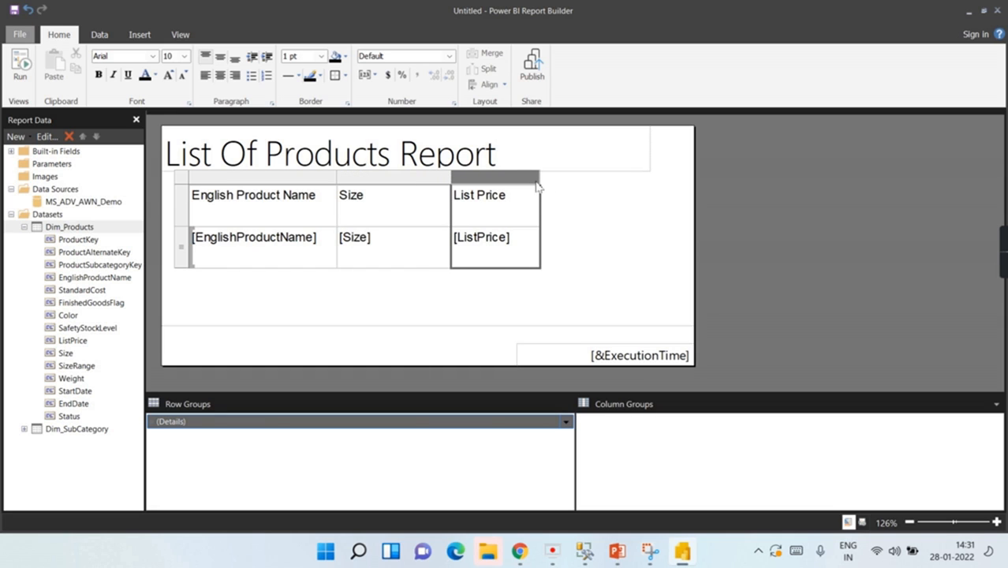
pyautogui.moveTo(539, 183); pyautogui.dragTo(585, 183)
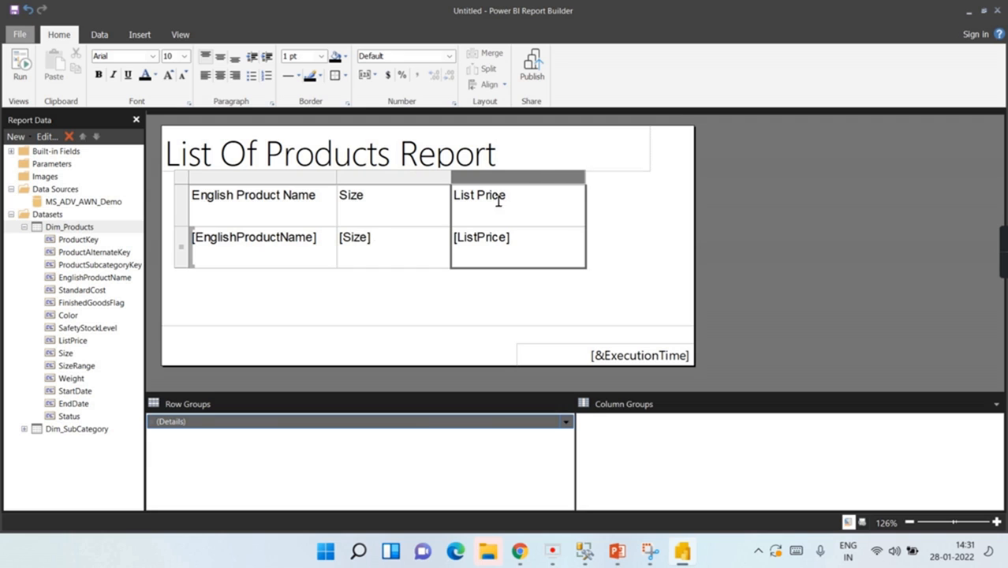
# Step: Make the table's header row text bold and dark red
pyautogui.click(227, 229)
pyautogui.click(187, 210)
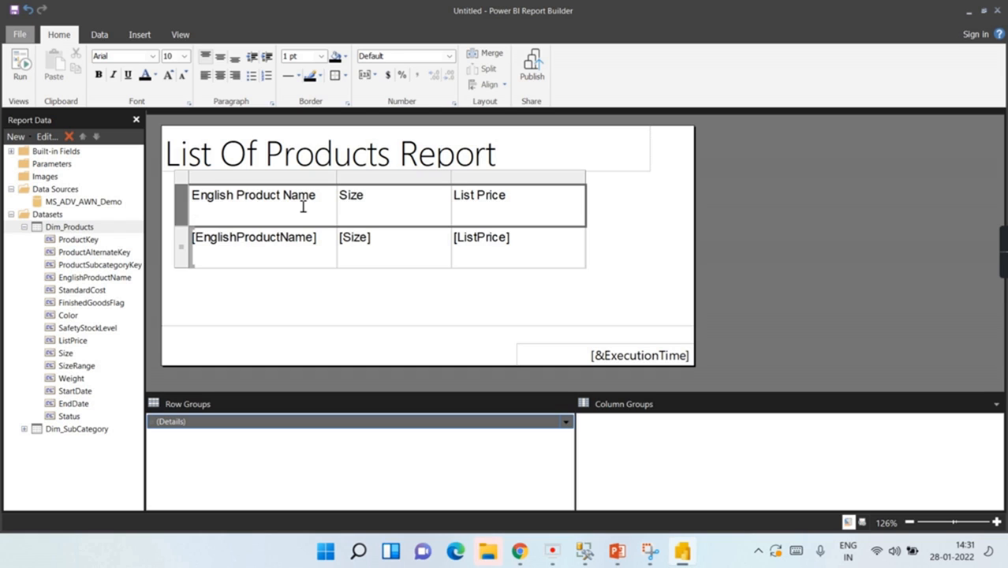
pyautogui.hotkey('ctrl', 'b')
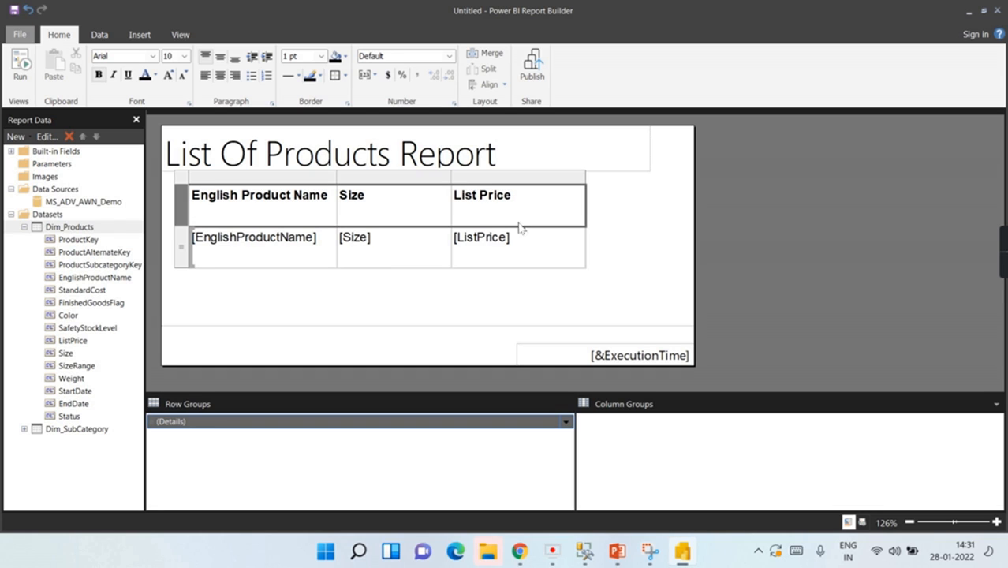
pyautogui.click(156, 75)
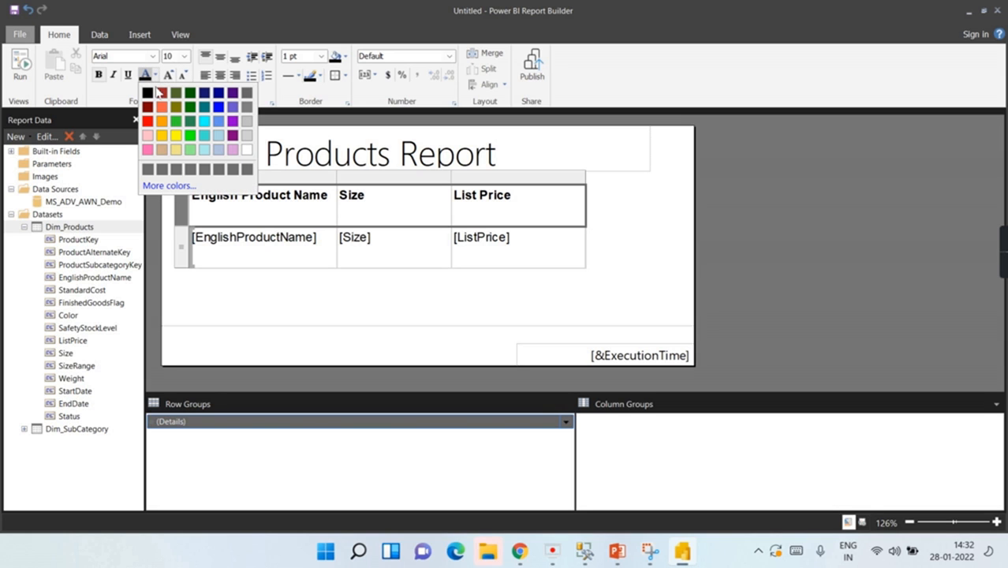
pyautogui.click(166, 99)
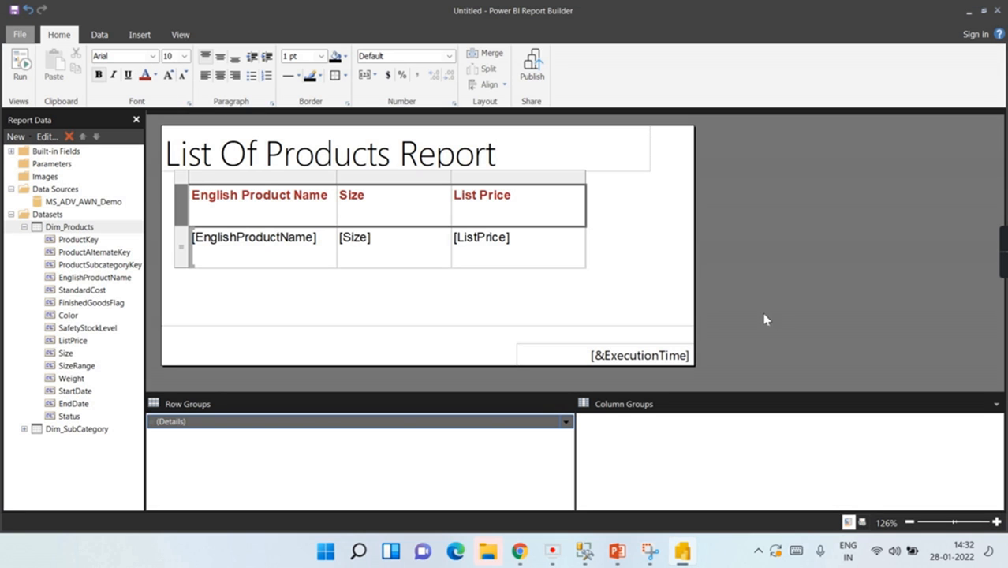
pyautogui.click(630, 250)
pyautogui.click(532, 217)
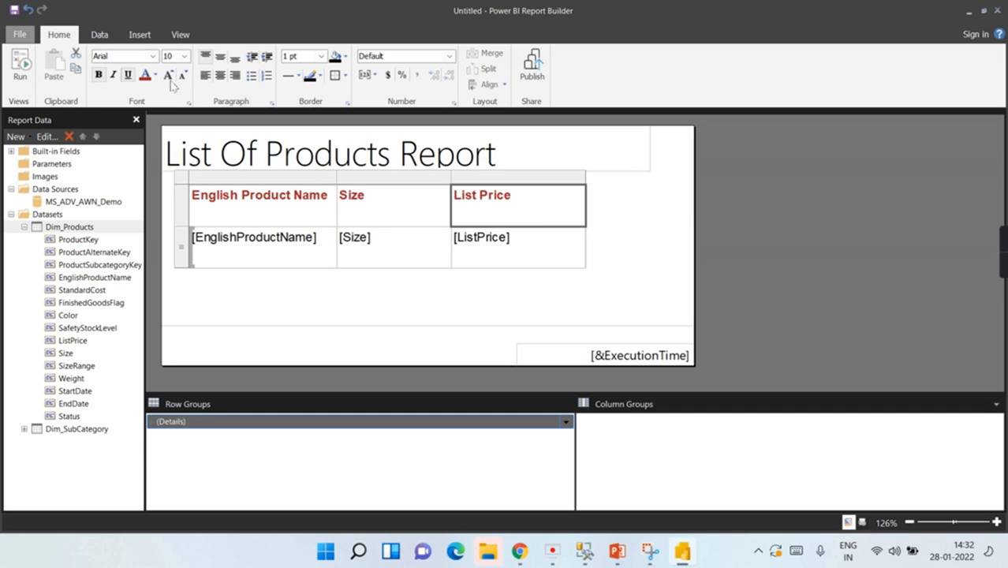
pyautogui.click(675, 240)
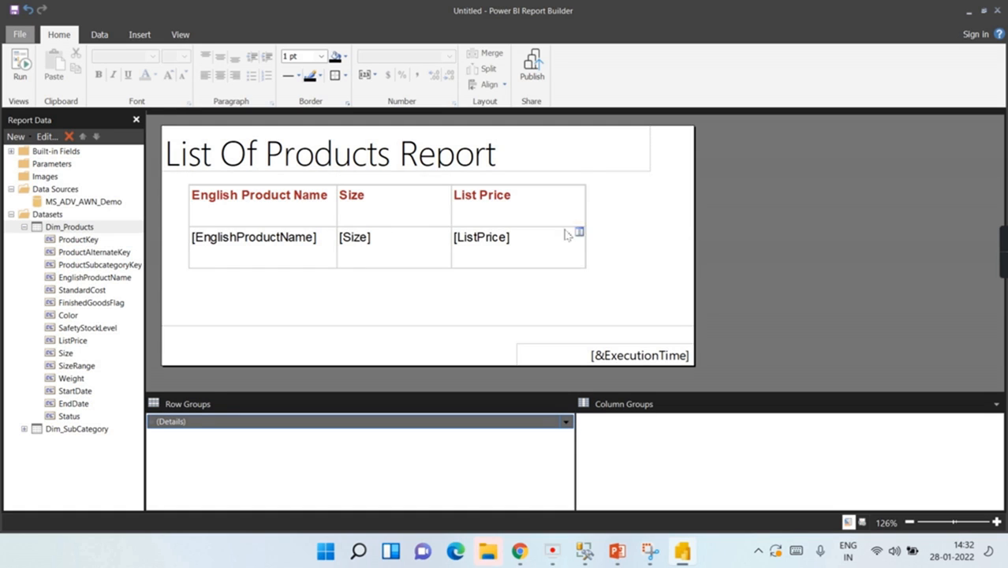
pyautogui.click(22, 79)
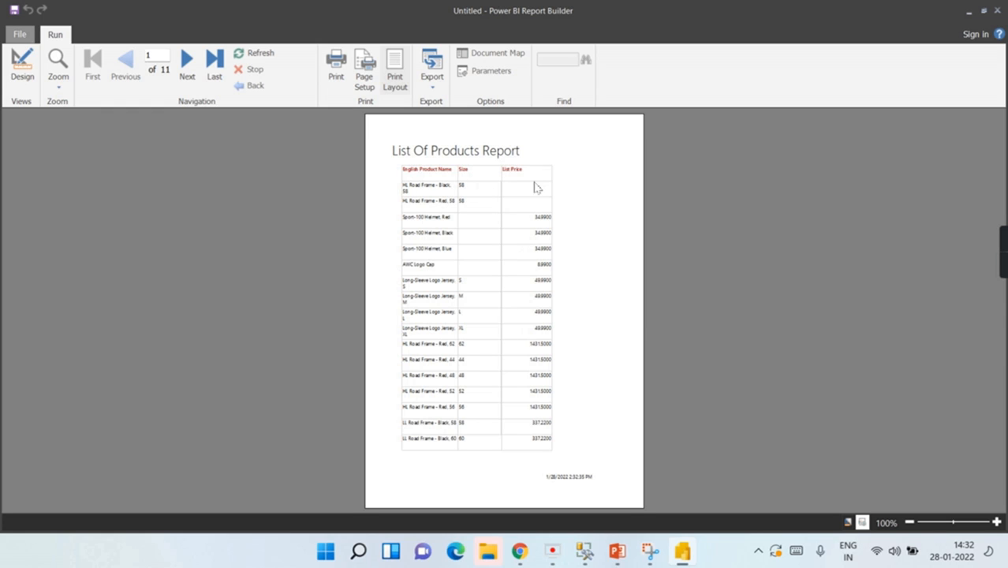
pyautogui.click(396, 70)
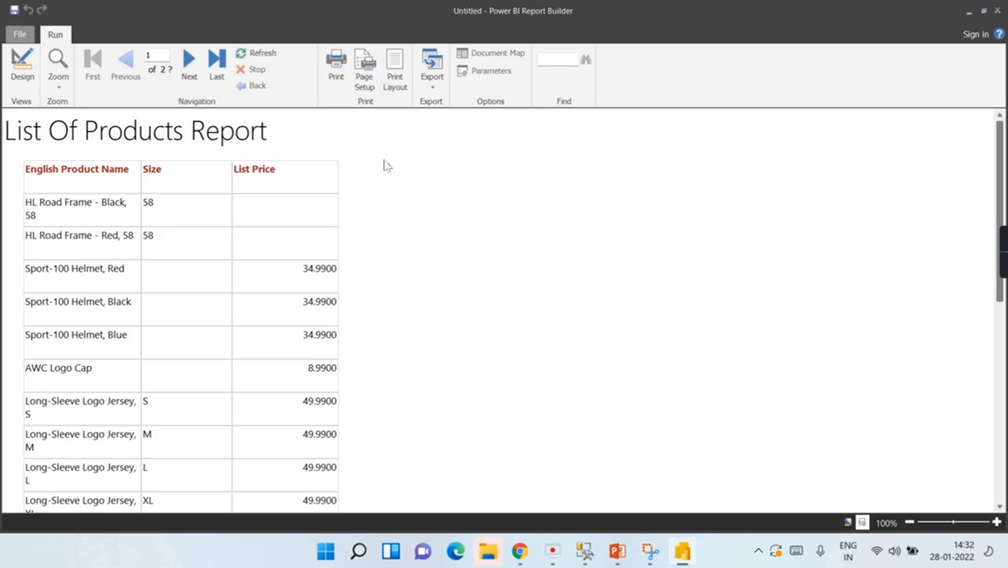
pyautogui.click(403, 62)
pyautogui.scroll(-6, 507, 362)
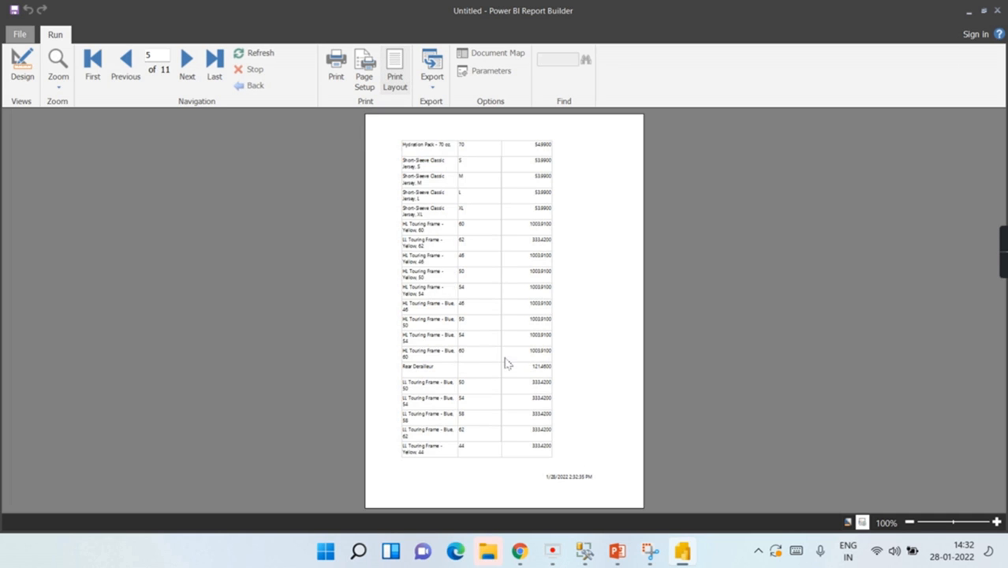
pyautogui.scroll(6, 510, 252)
pyautogui.click(35, 66)
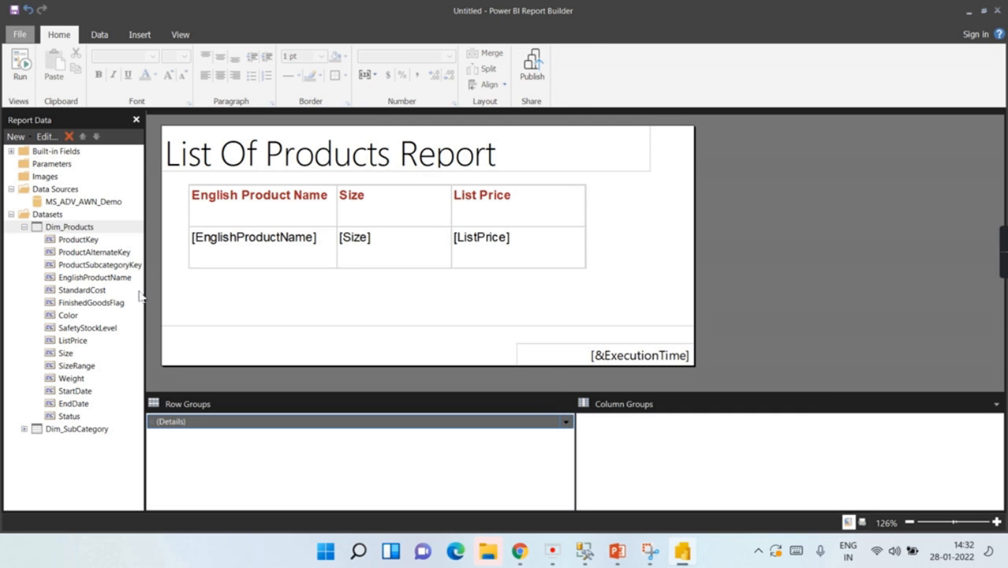
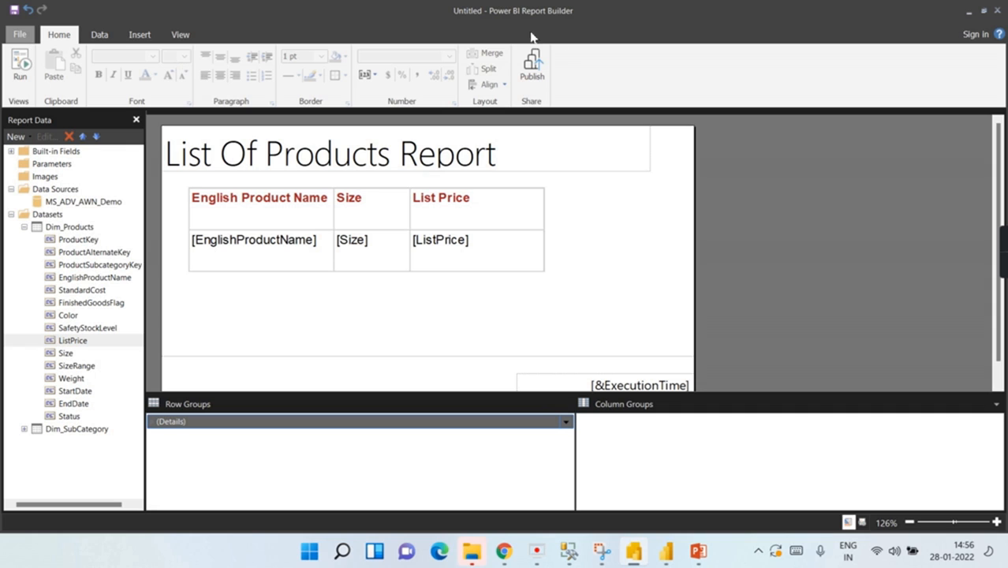
# Step: Save the report as Product List.rdl in the Video 3 folder
pyautogui.click(18, 36)
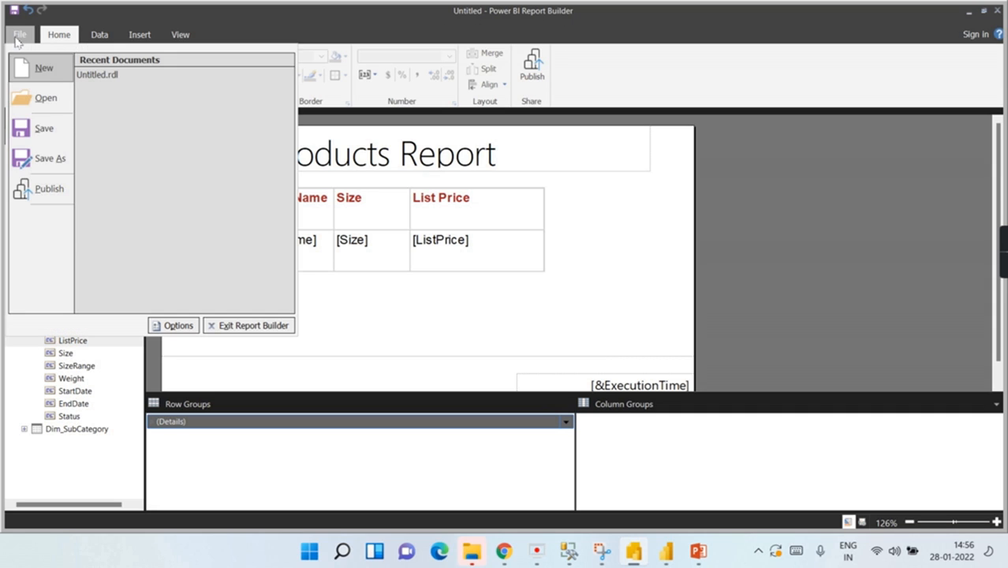
pyautogui.click(49, 158)
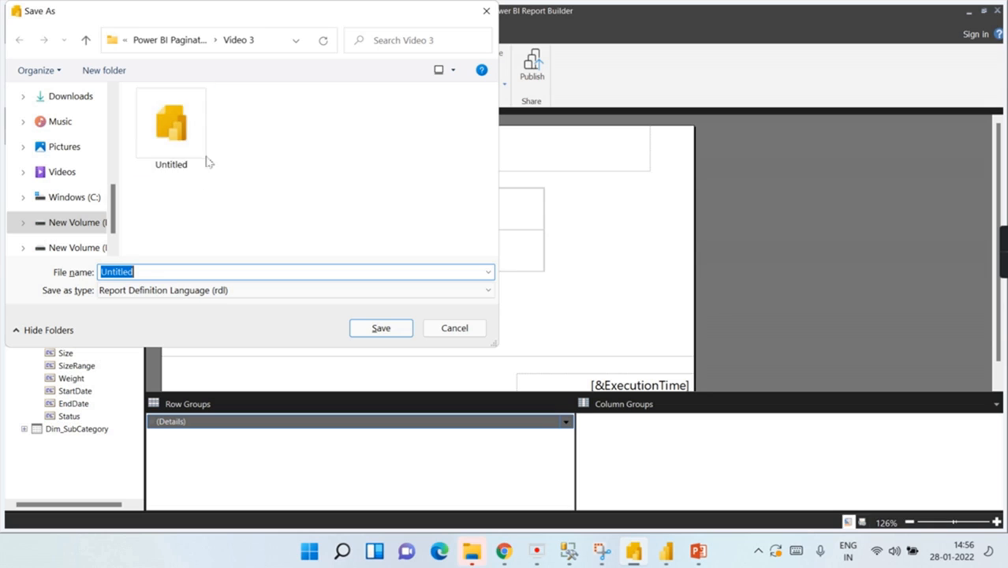
pyautogui.click(145, 274)
pyautogui.hotkey('ctrl', 'a')
pyautogui.write('P')
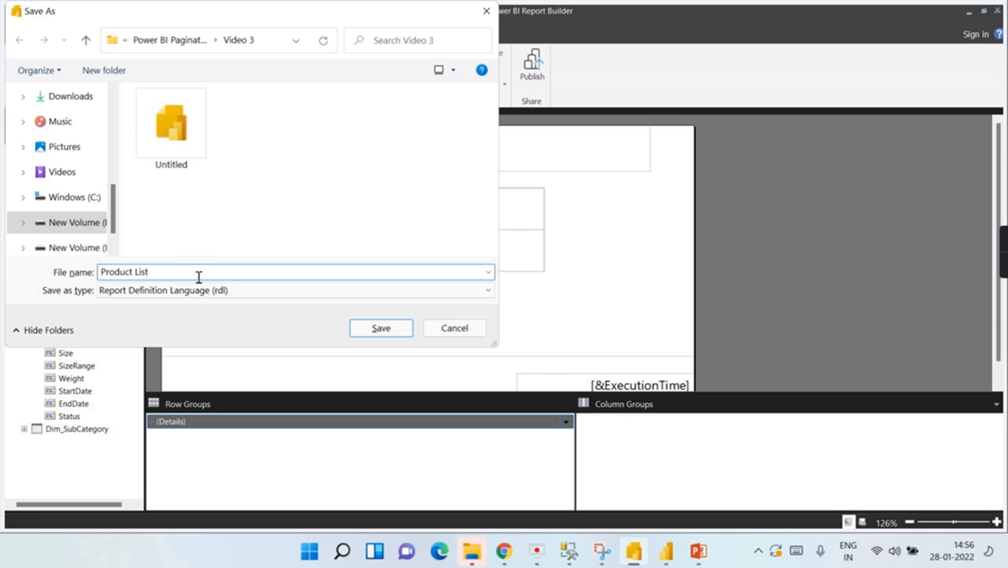
pyautogui.click(124, 291)
pyautogui.click(381, 329)
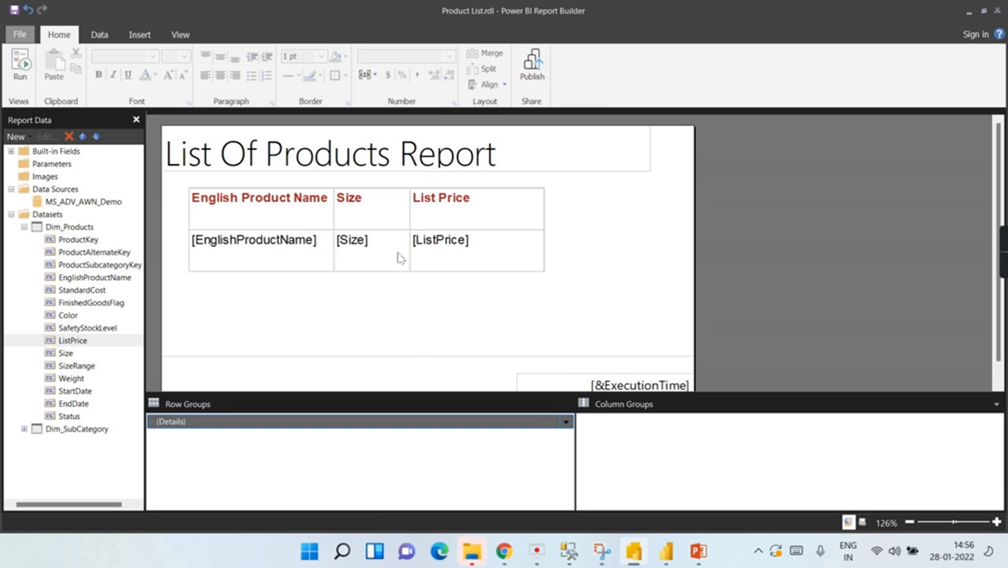
pyautogui.click(20, 73)
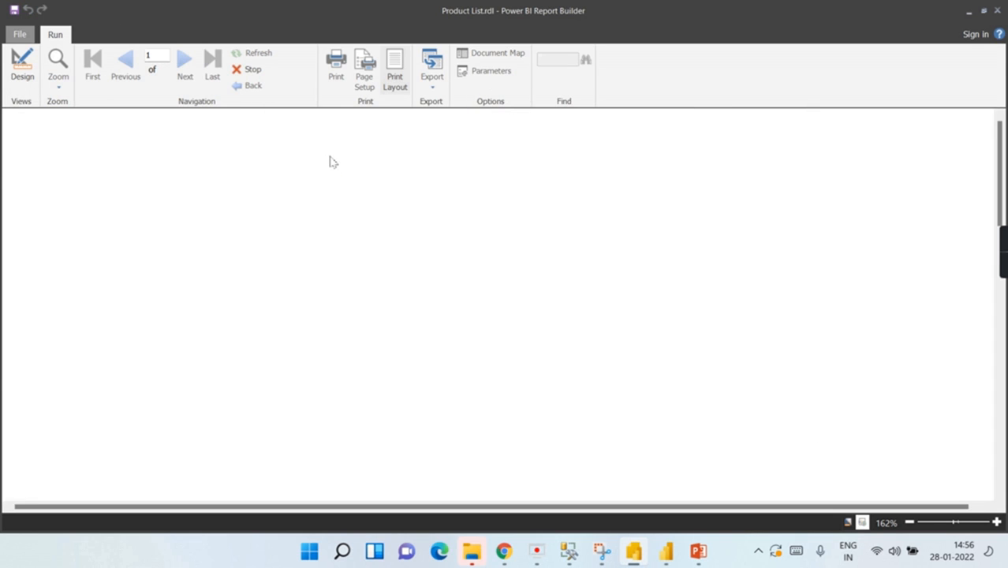
pyautogui.scroll(-3, 411, 272)
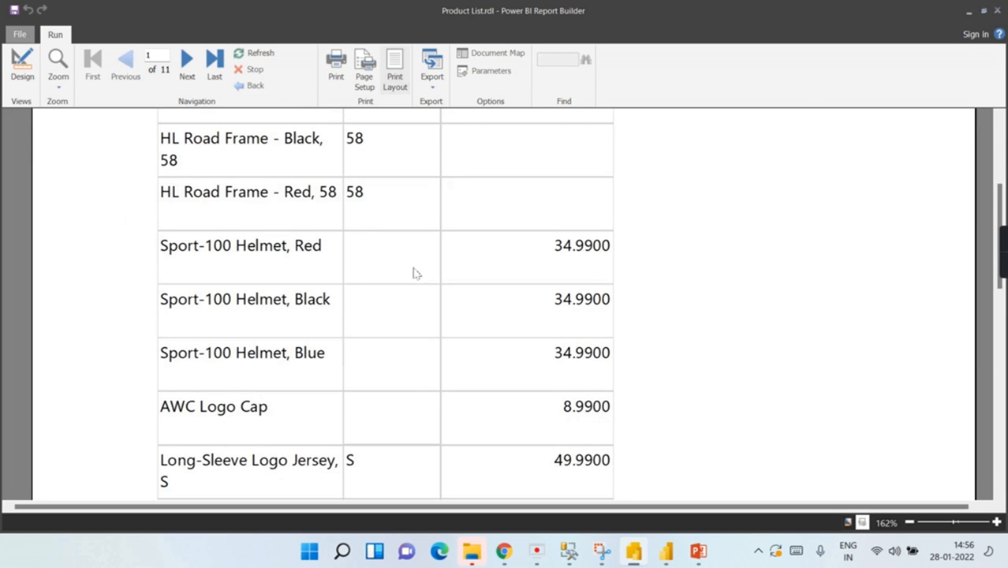
pyautogui.scroll(4, 616, 257)
pyautogui.scroll(-2, 501, 260)
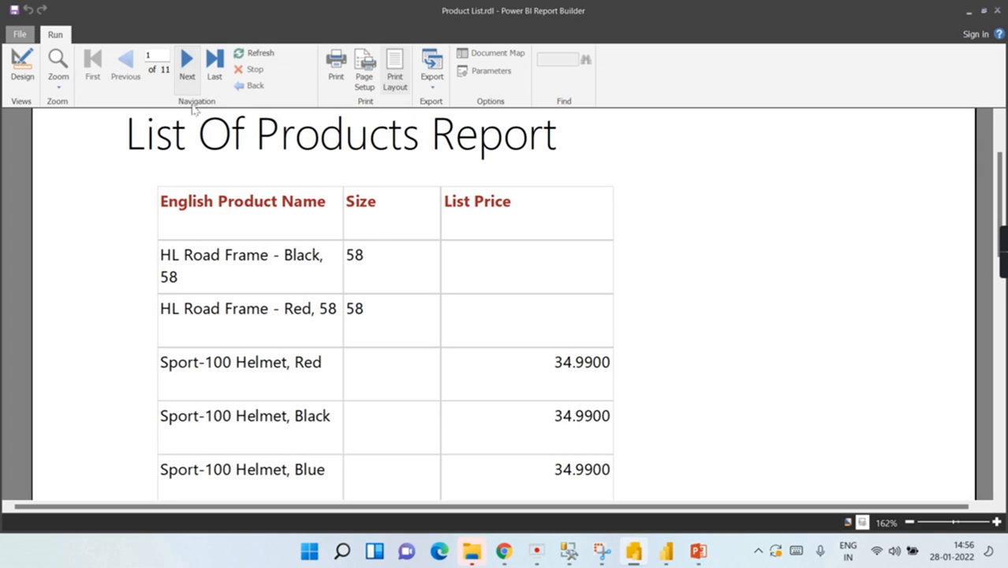
pyautogui.scroll(-5, 509, 258)
pyautogui.click(398, 76)
pyautogui.scroll(-1, 519, 173)
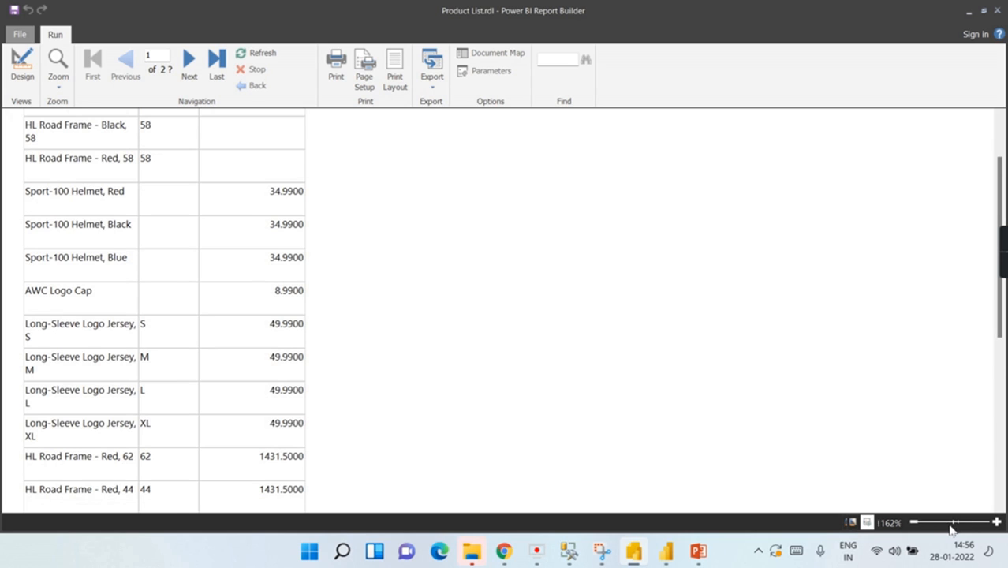
pyautogui.moveTo(952, 523); pyautogui.dragTo(954, 524)
pyautogui.scroll(2, 442, 335)
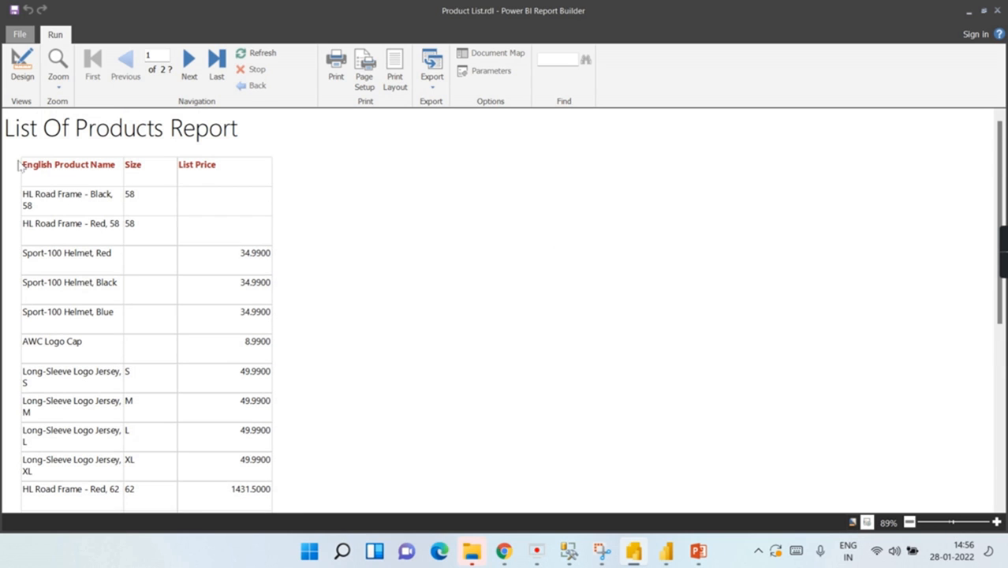
pyautogui.click(398, 66)
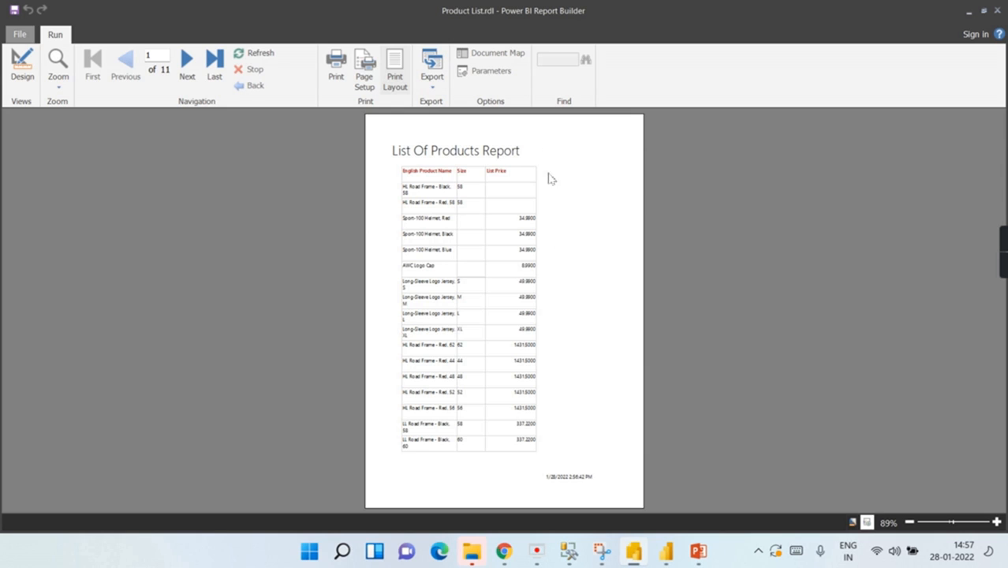
pyautogui.scroll(-10, 619, 207)
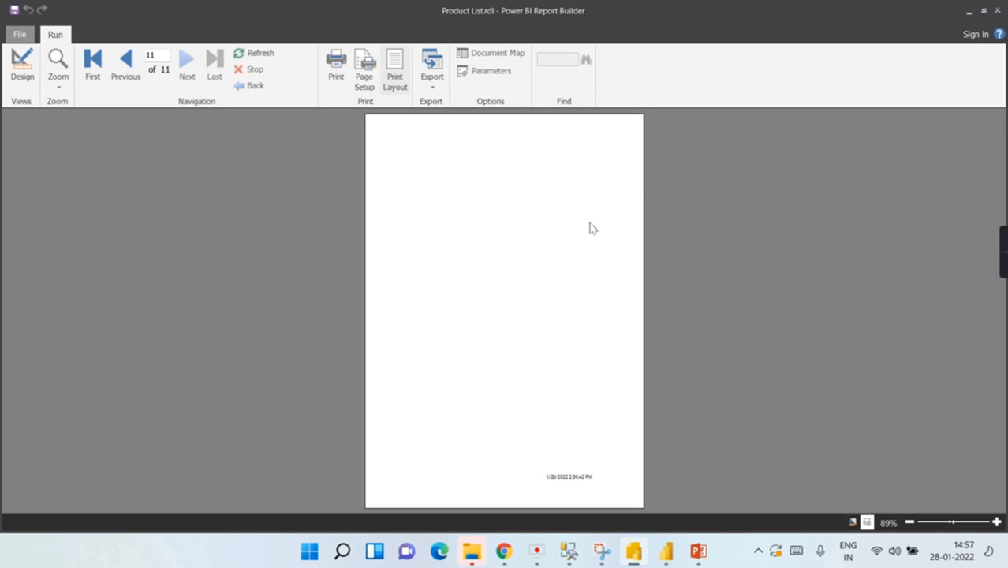
pyautogui.scroll(10, 588, 231)
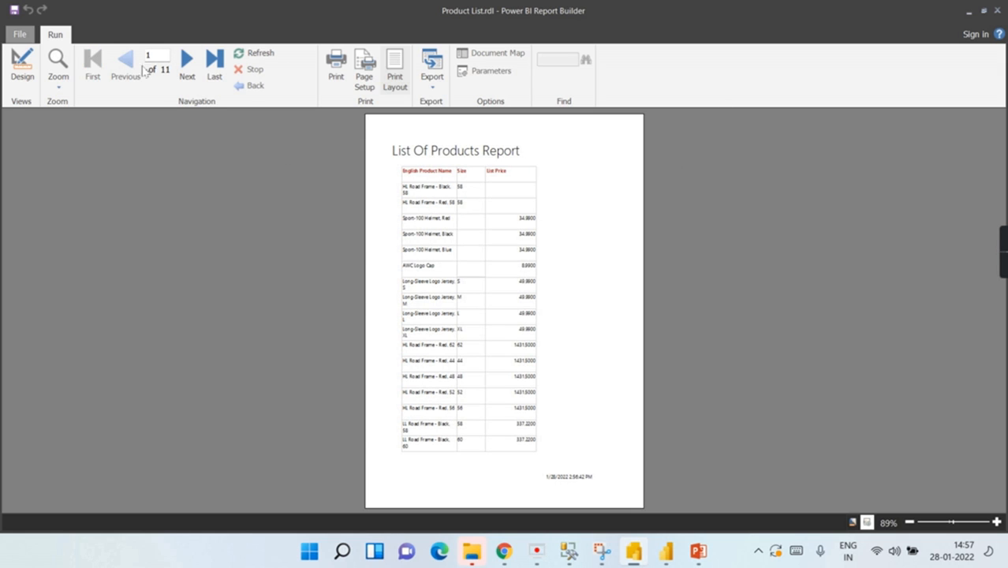
pyautogui.click(21, 77)
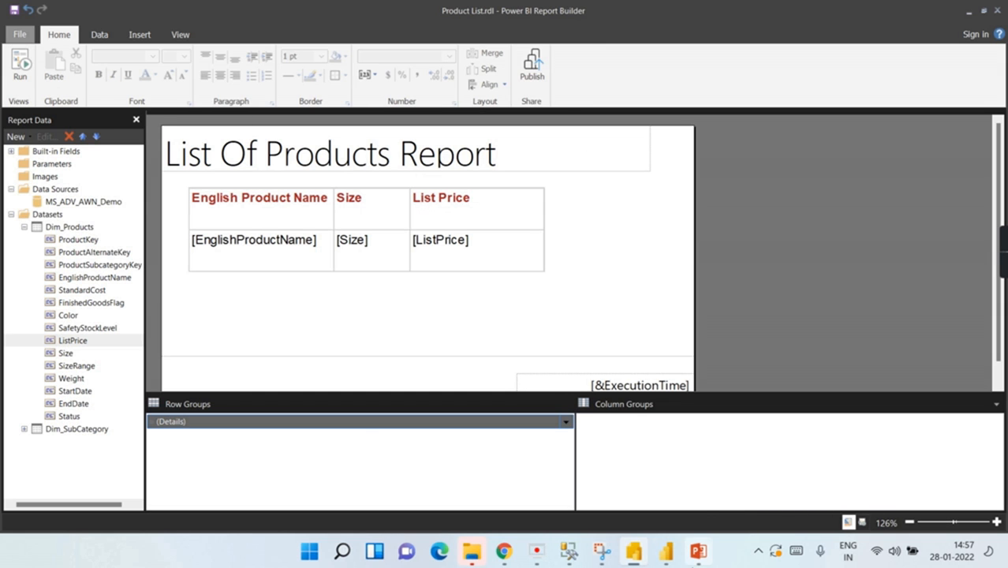
# Step: In SSMS, collapse the expanded tables list and select the AdventureWorksDW database
pyautogui.click(668, 552)
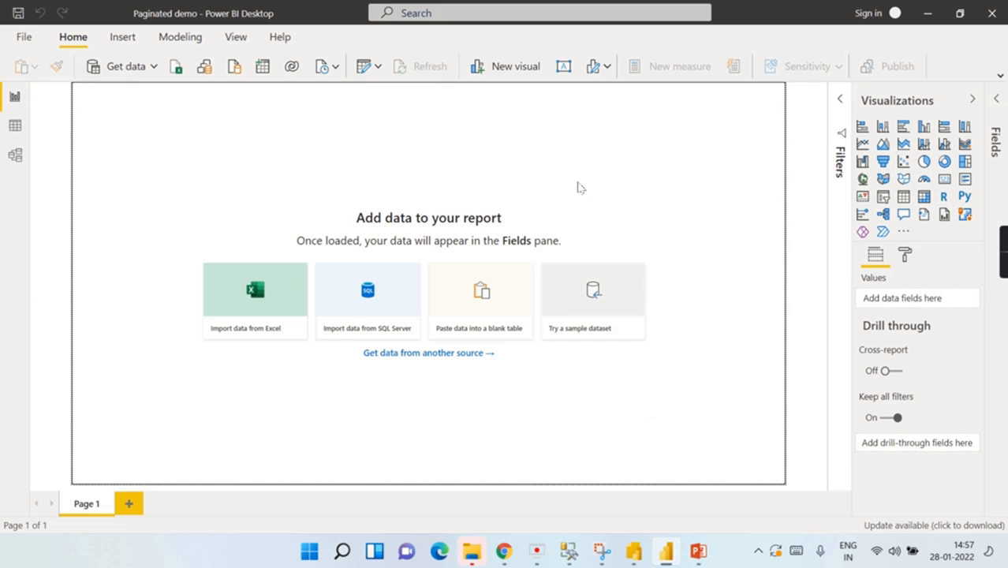
pyautogui.hotkey('alt', 'Tab')
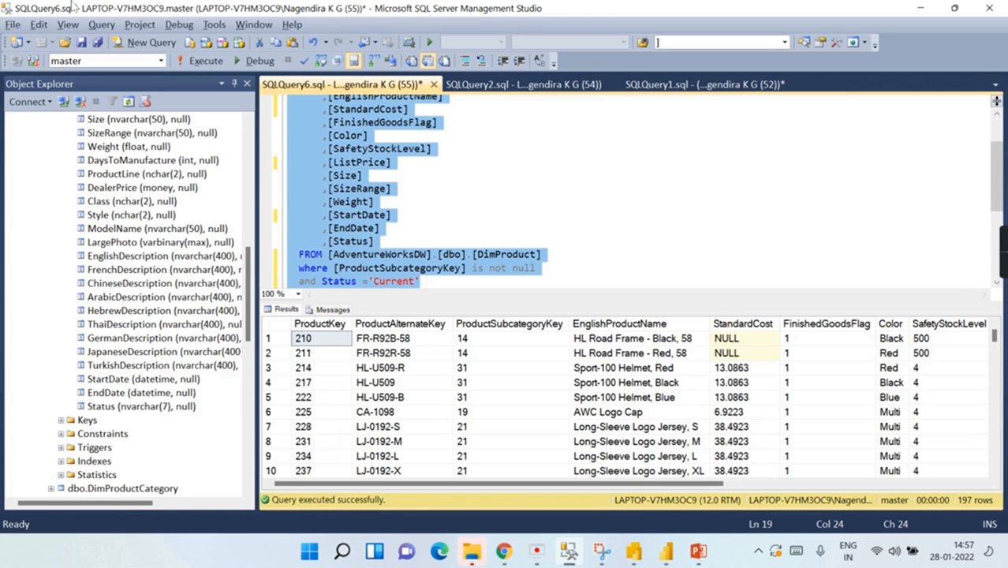
pyautogui.scroll(12, 159, 249)
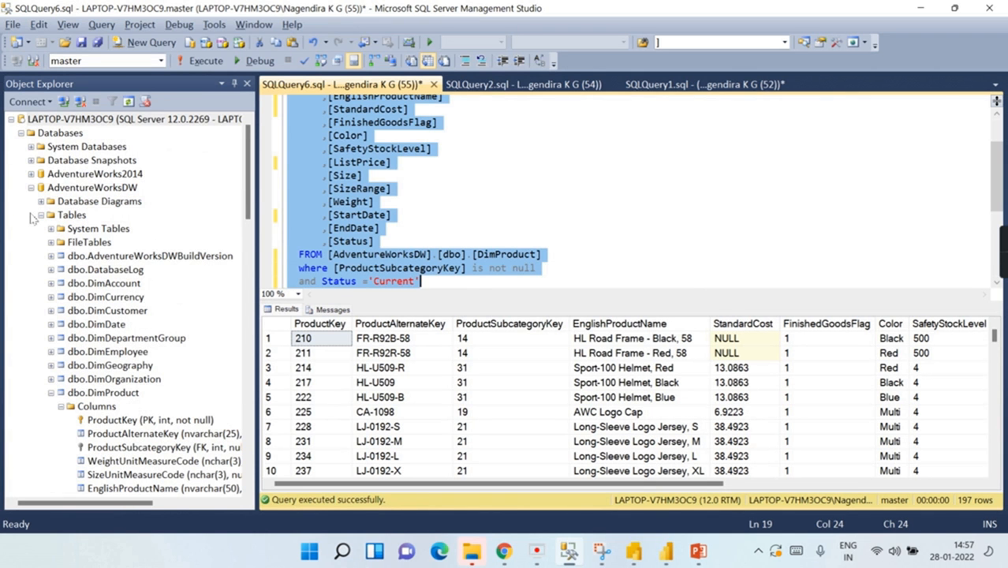
pyautogui.click(41, 215)
pyautogui.click(76, 189)
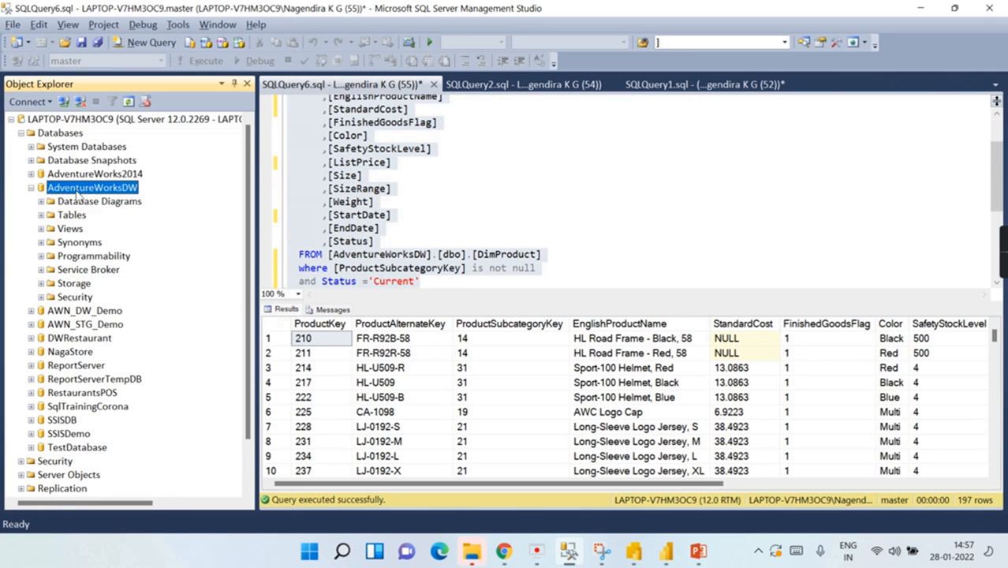
# Step: Read the server name in the Database Engine connection dialog, cancel it, and return to Power BI Desktop
pyautogui.click(28, 101)
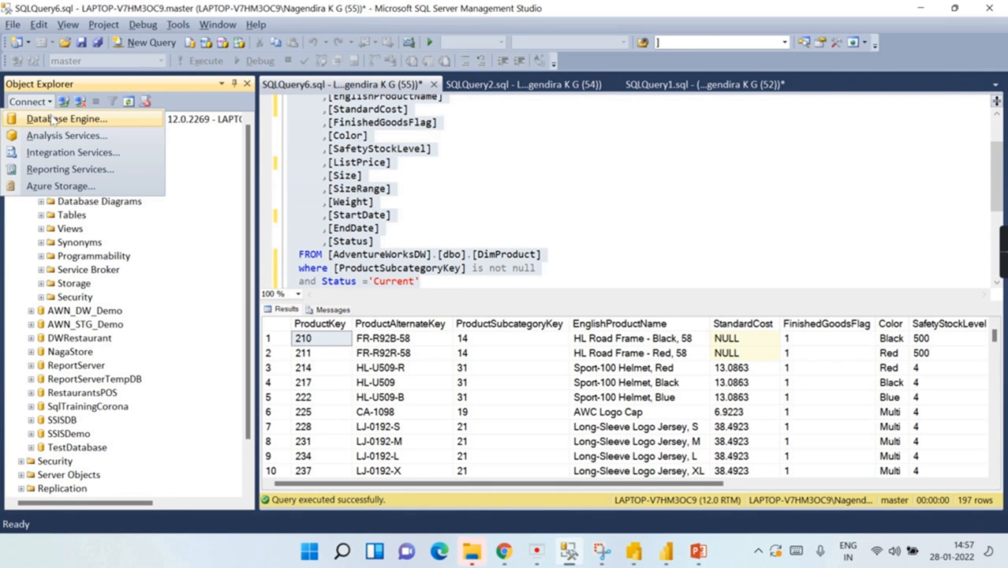
pyautogui.click(63, 120)
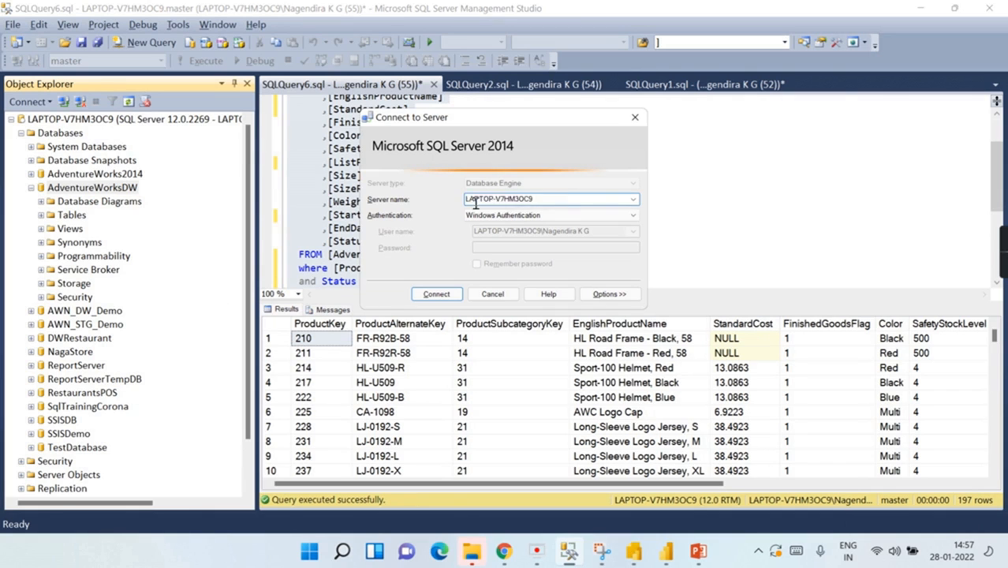
pyautogui.click(636, 117)
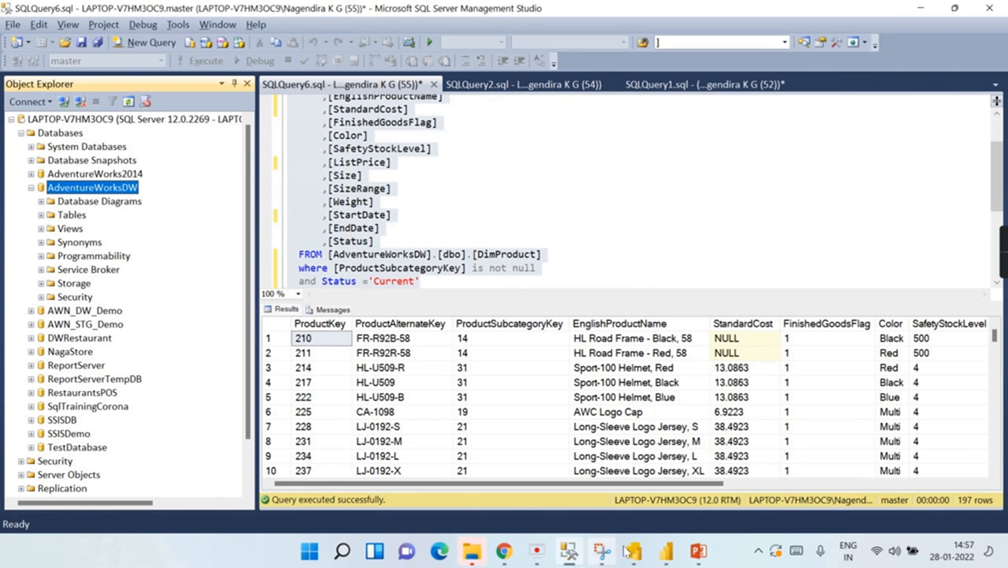
pyautogui.click(667, 551)
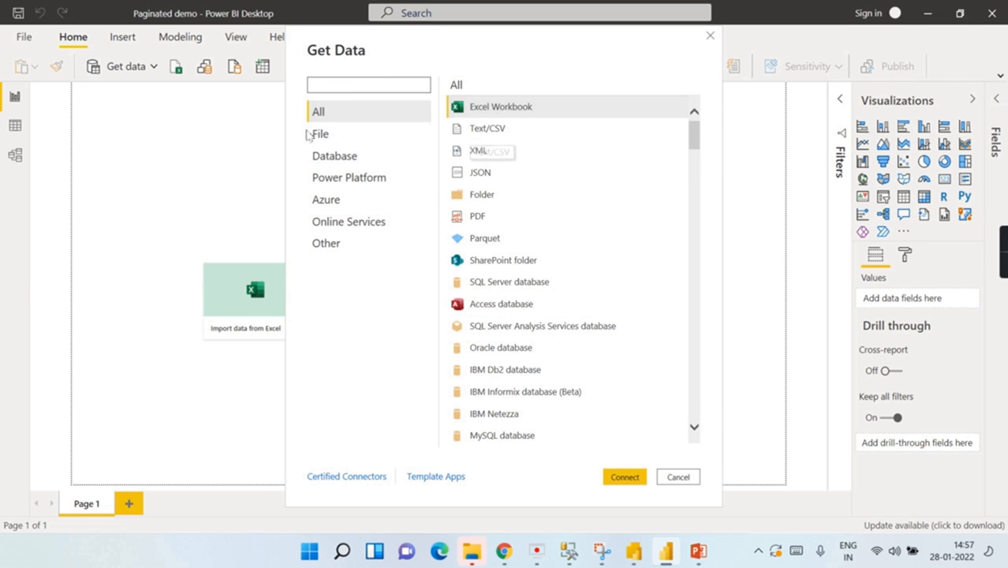
# Step: Connect to a SQL Server database source using the pasted server name
pyautogui.click(335, 156)
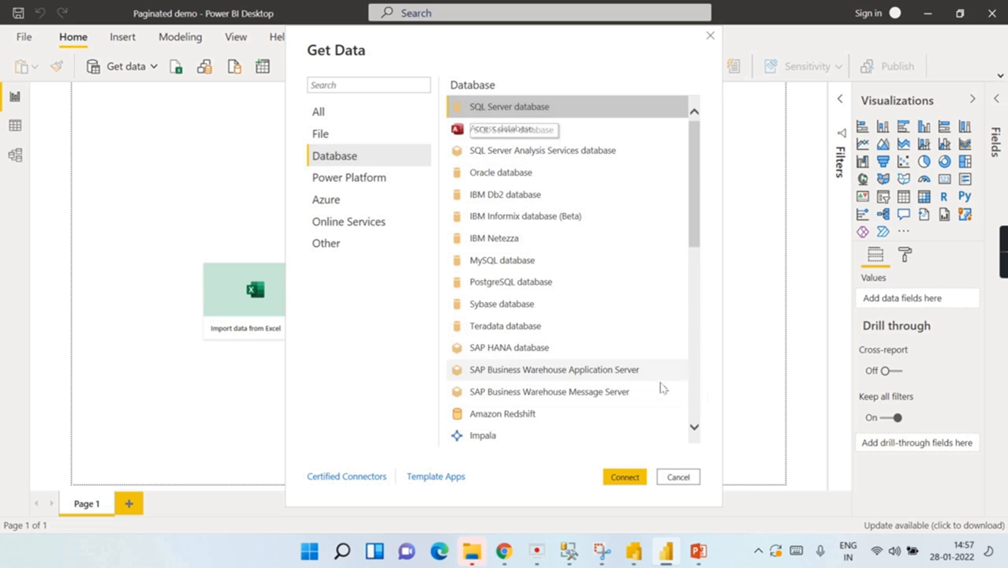
pyautogui.click(624, 477)
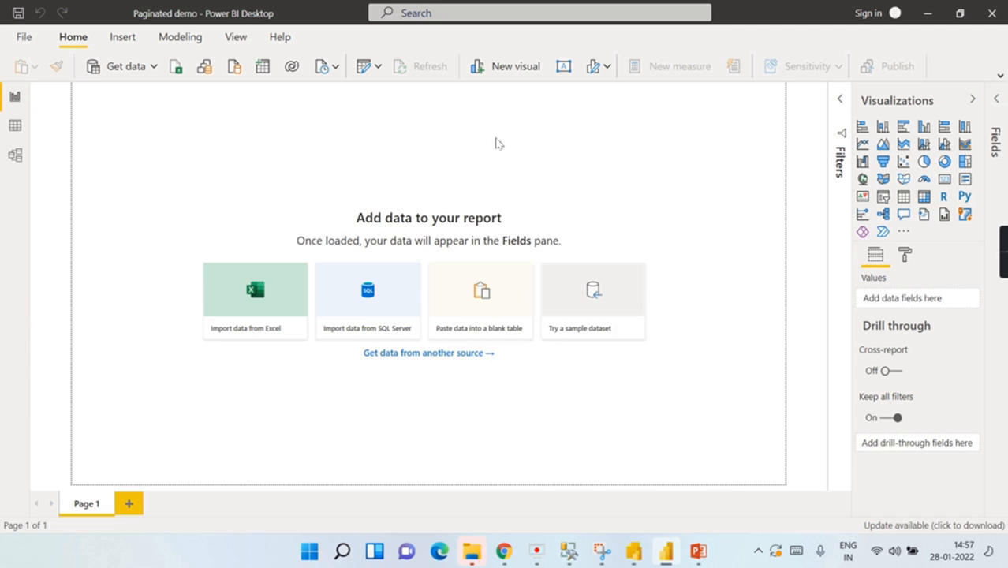
pyautogui.write('LAPTOP-V7HM3OC9')
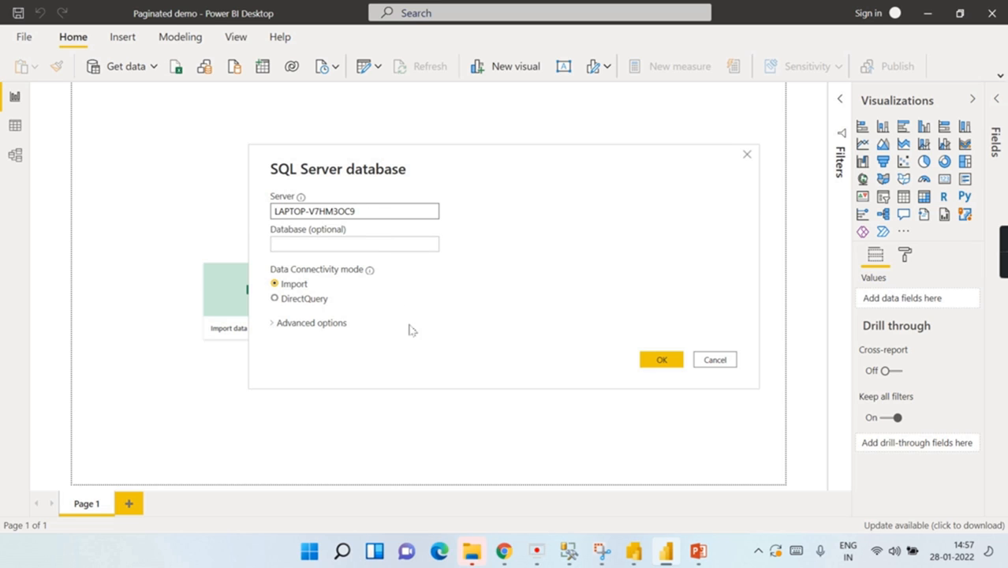
pyautogui.click(377, 247)
pyautogui.click(654, 359)
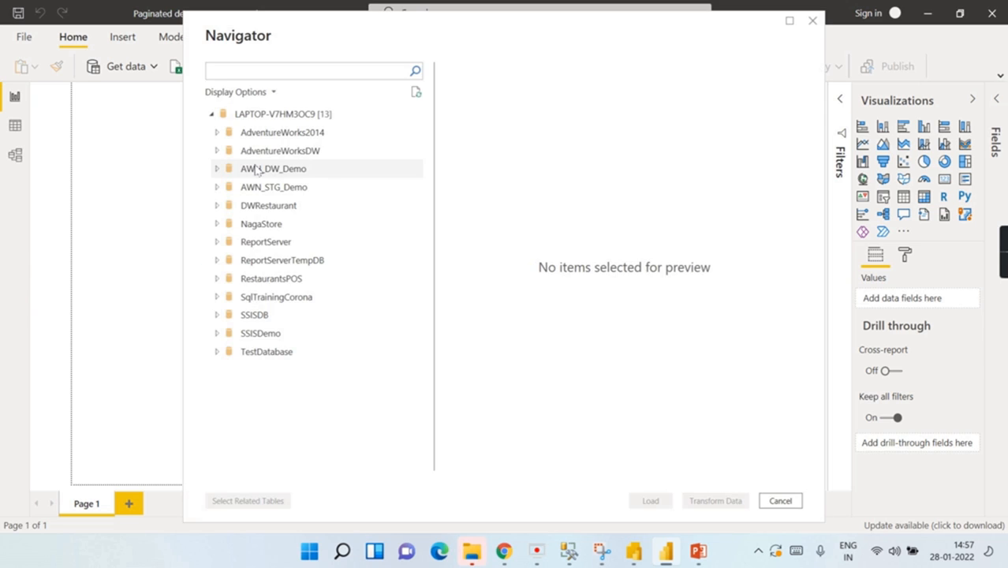
# Step: Pick the DimProduct and DimProductSubcategory tables from AdventureWorksDW for loading
pyautogui.click(283, 73)
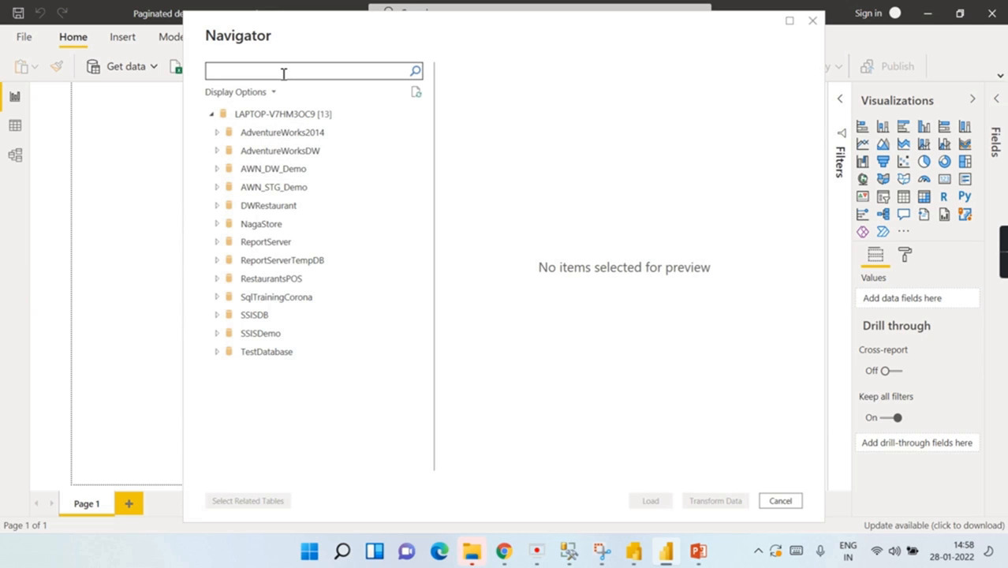
pyautogui.click(239, 156)
pyautogui.click(219, 152)
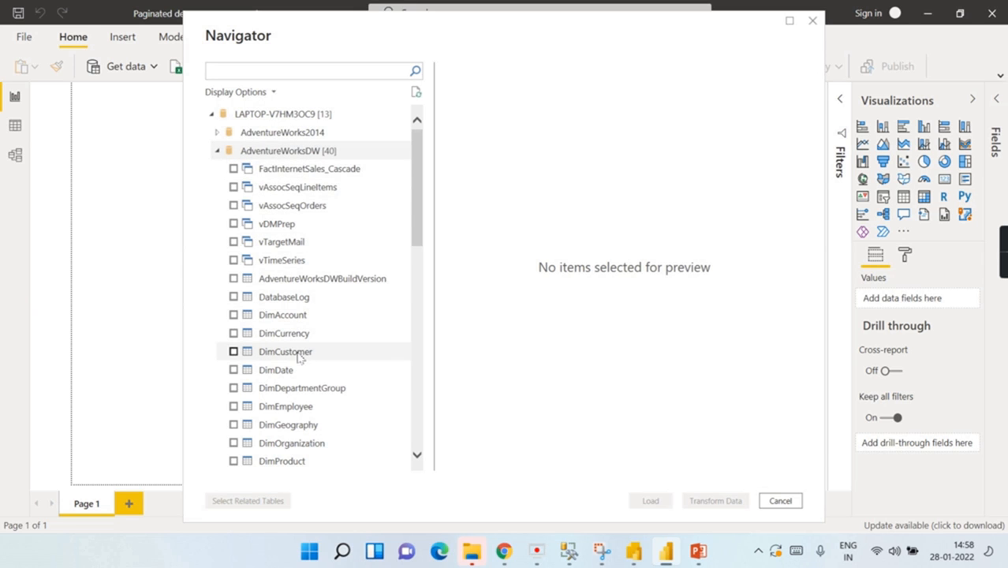
pyautogui.scroll(-1, 295, 354)
pyautogui.scroll(-2, 261, 331)
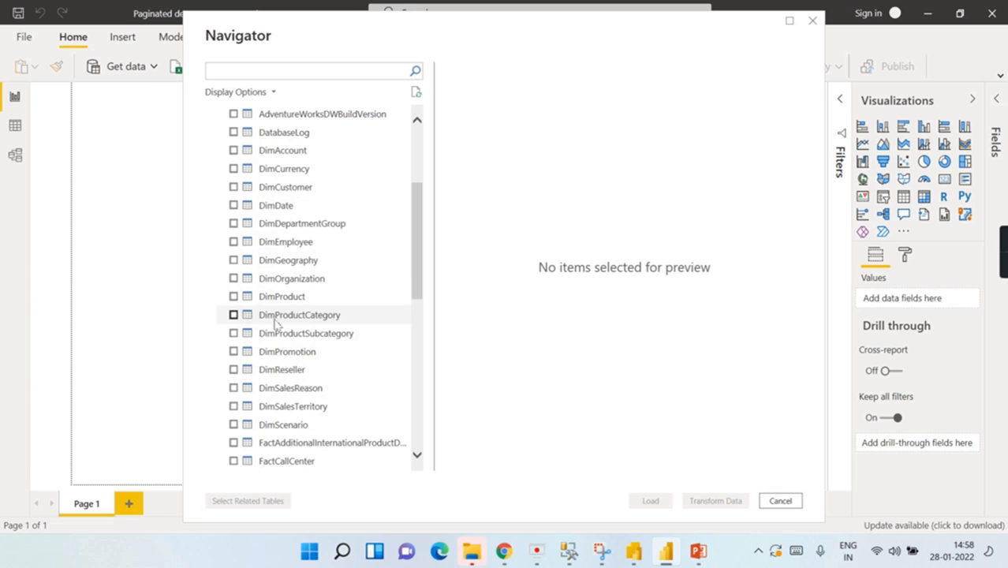
pyautogui.click(255, 301)
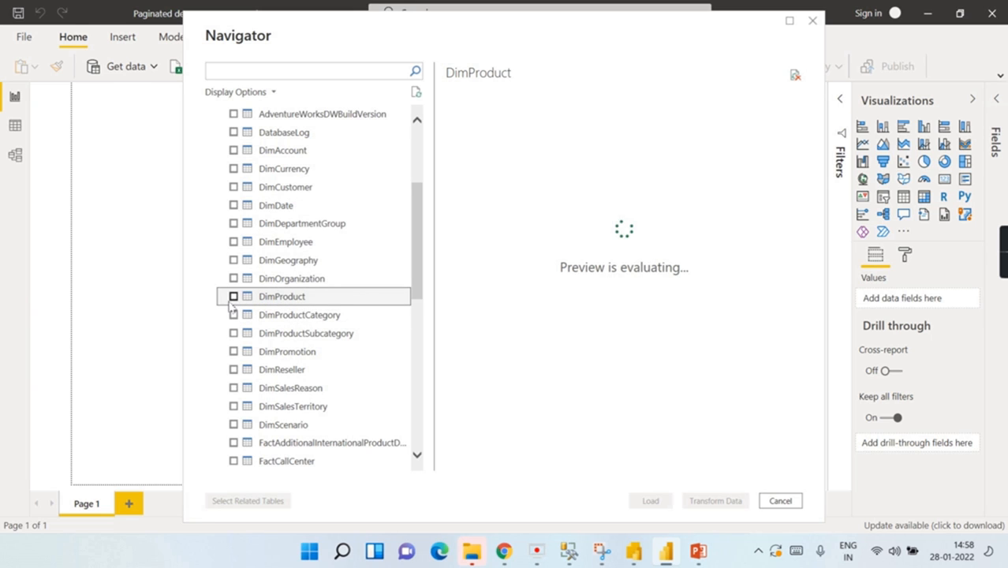
pyautogui.click(234, 297)
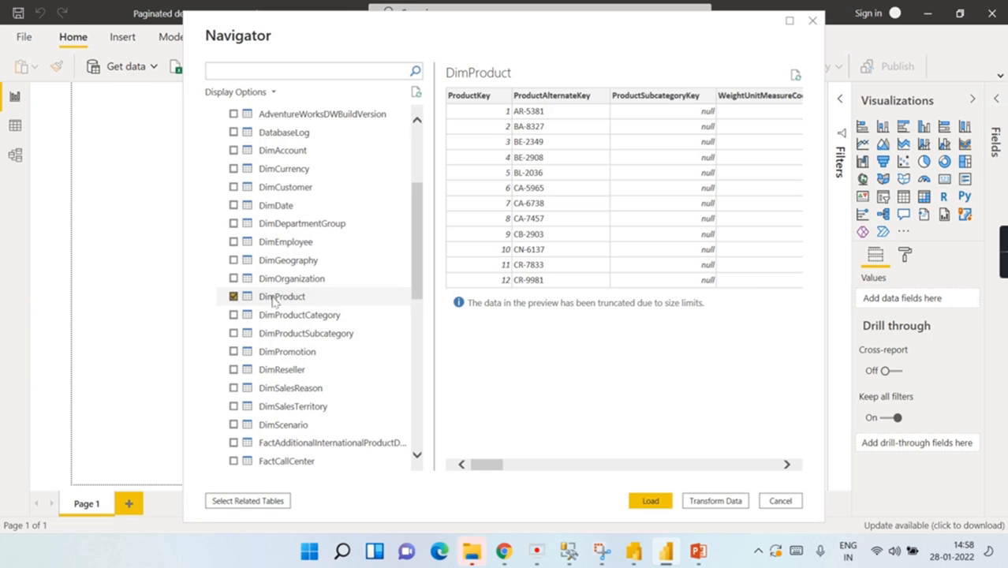
pyautogui.click(234, 334)
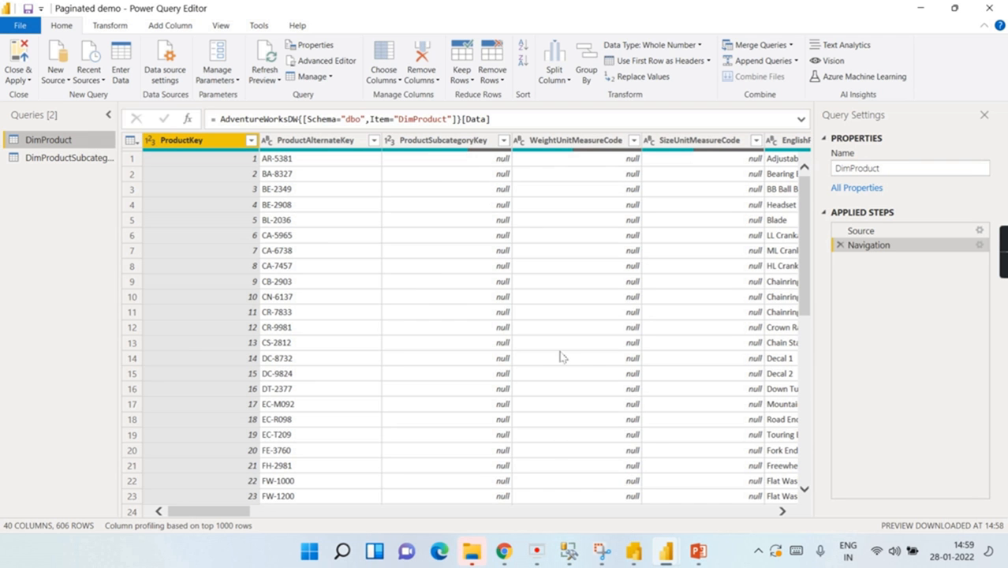
# Step: Filter ProductSubcategoryKey to exclude null values
pyautogui.click(570, 552)
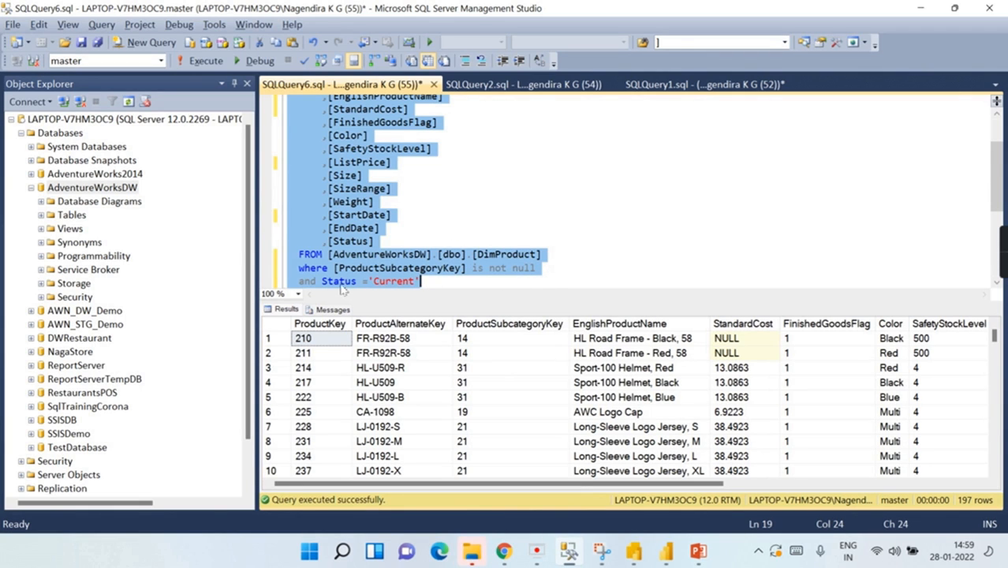
pyautogui.click(667, 550)
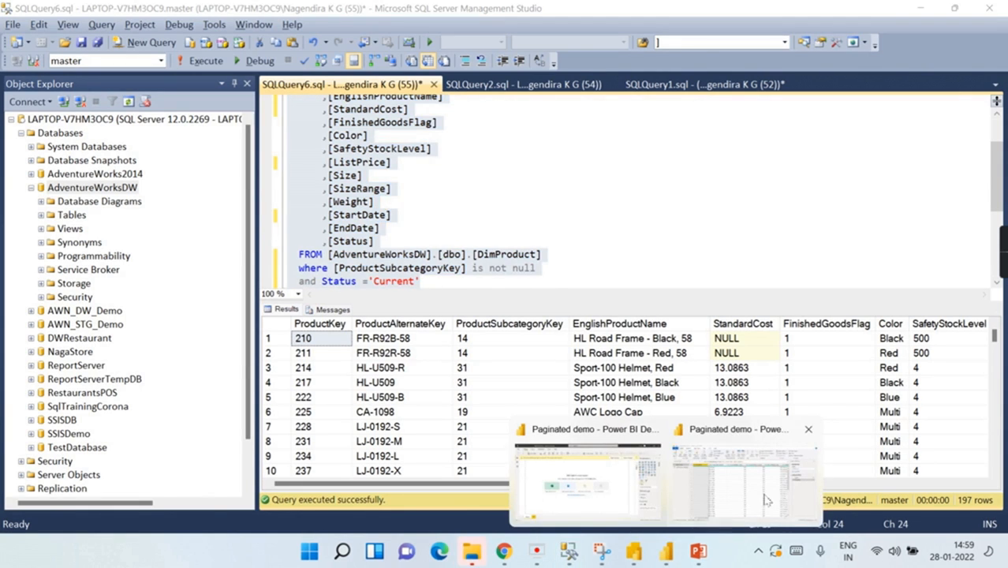
pyautogui.click(762, 496)
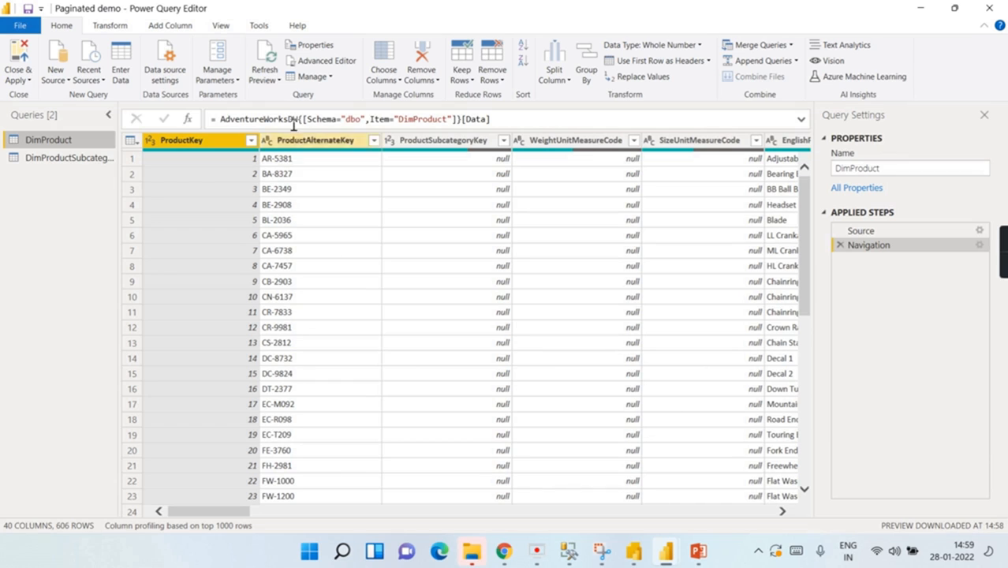
pyautogui.click(503, 140)
pyautogui.click(299, 294)
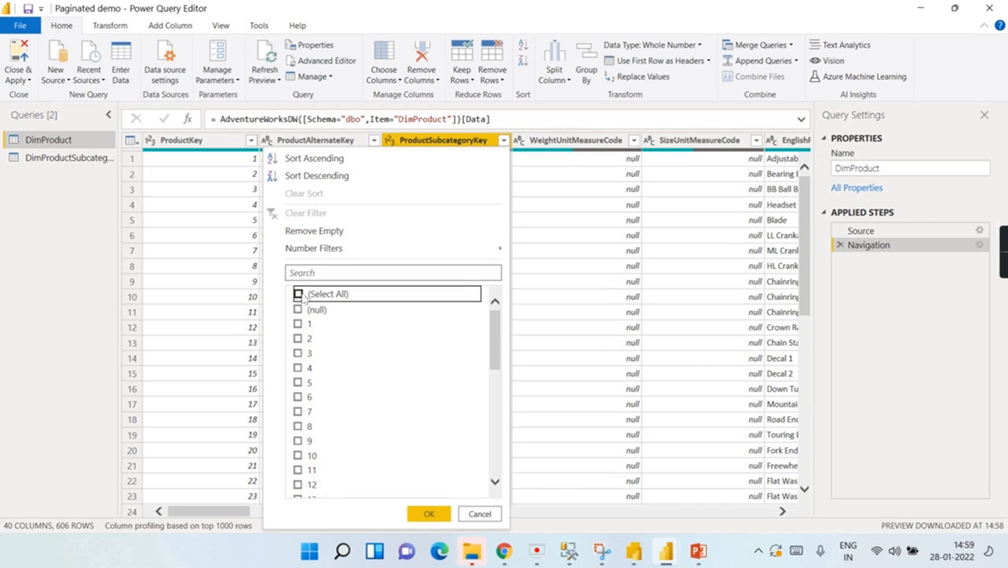
pyautogui.click(298, 294)
pyautogui.click(298, 308)
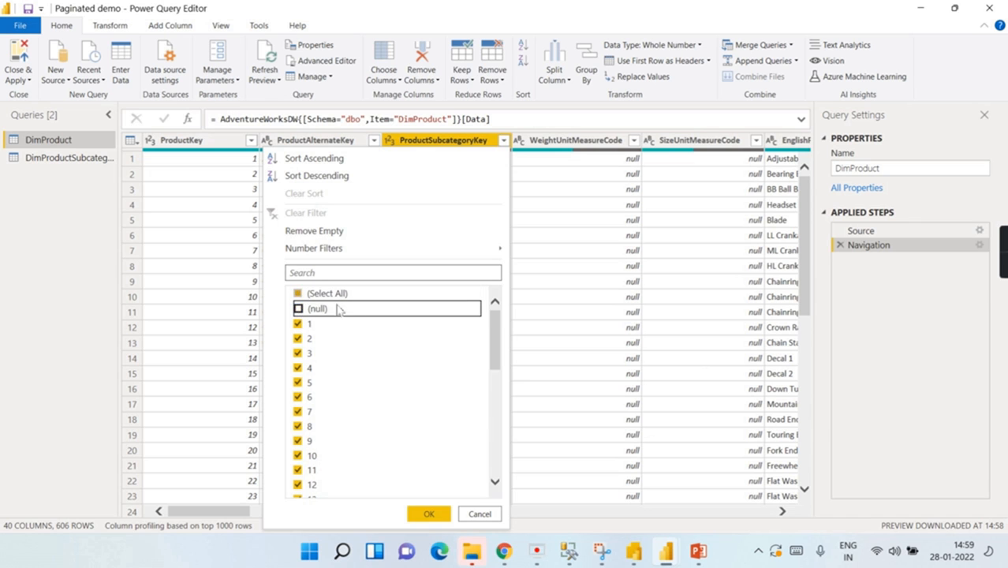
pyautogui.click(428, 514)
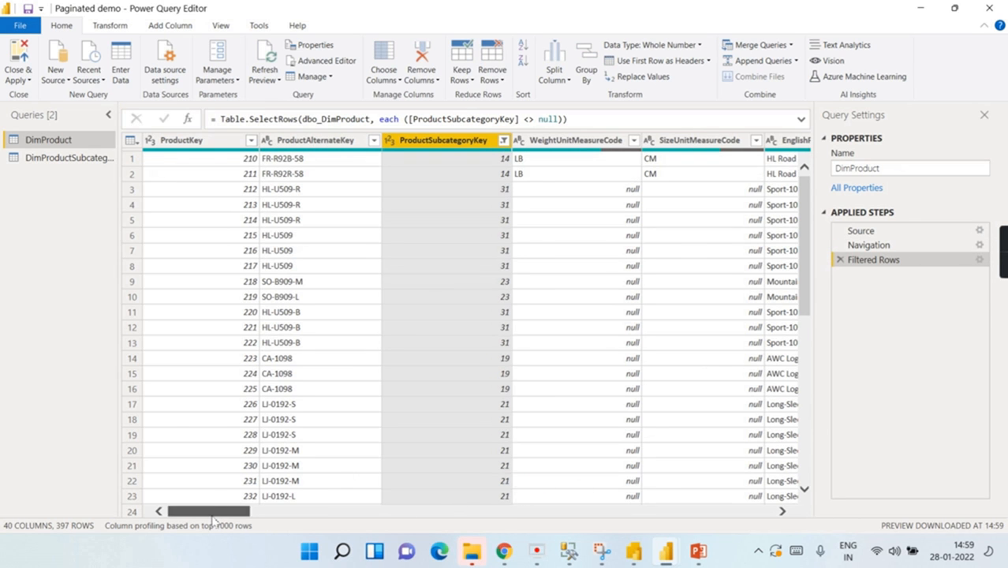
# Step: Filter the Status column to keep only Current products
pyautogui.moveTo(211, 515); pyautogui.dragTo(862, 511)
pyautogui.moveTo(718, 507); pyautogui.dragTo(659, 509)
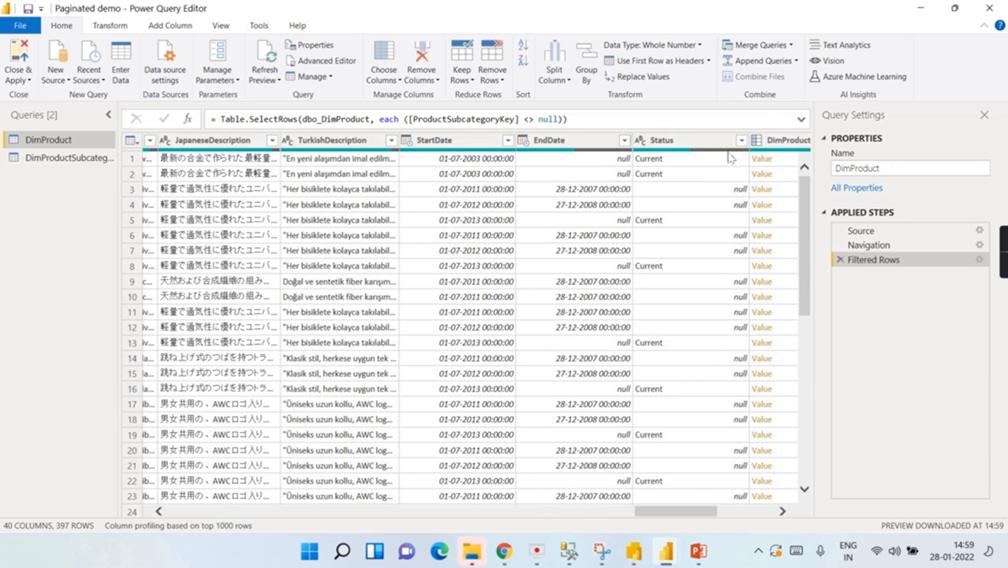
pyautogui.click(741, 139)
pyautogui.click(535, 303)
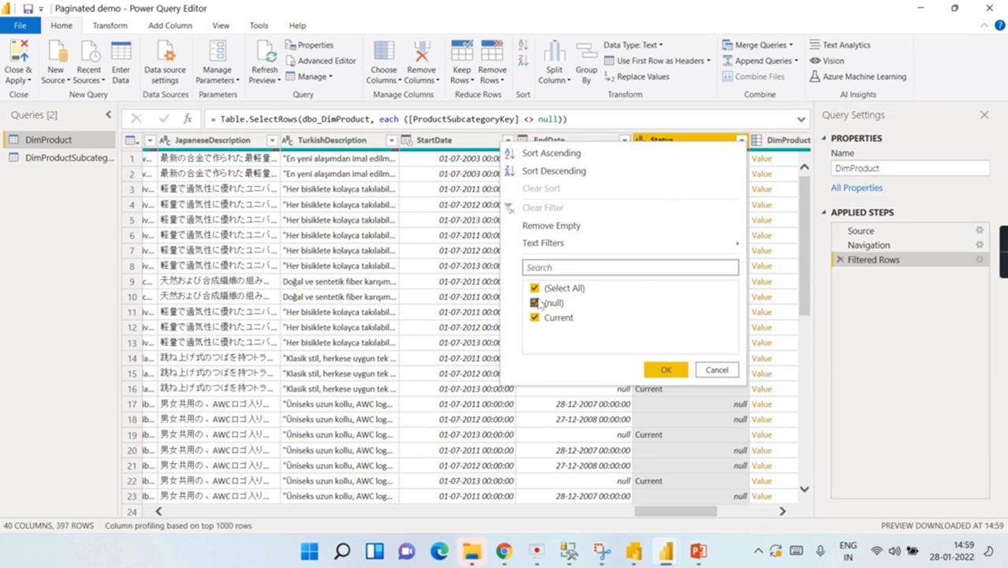
pyautogui.click(663, 371)
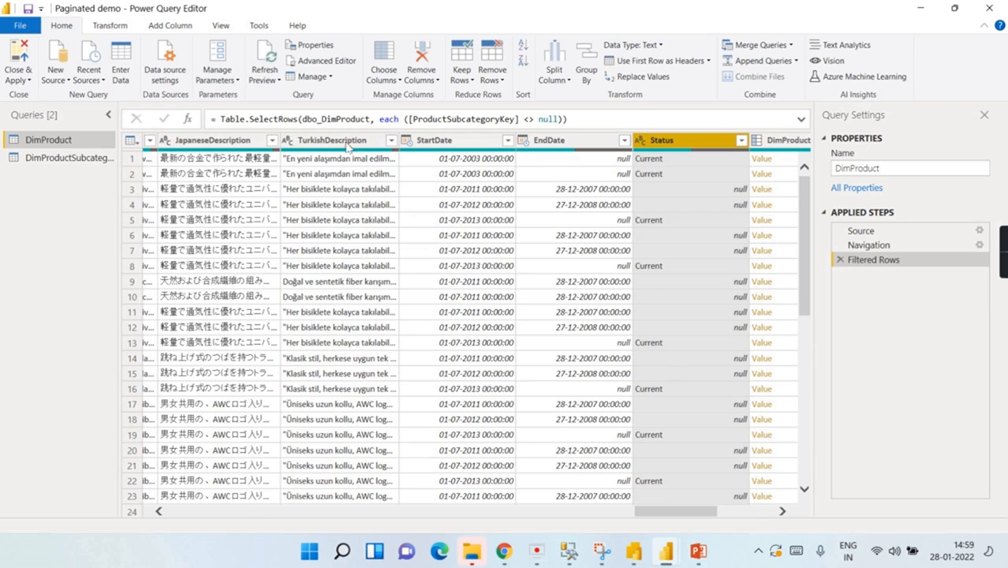
pyautogui.click(490, 141)
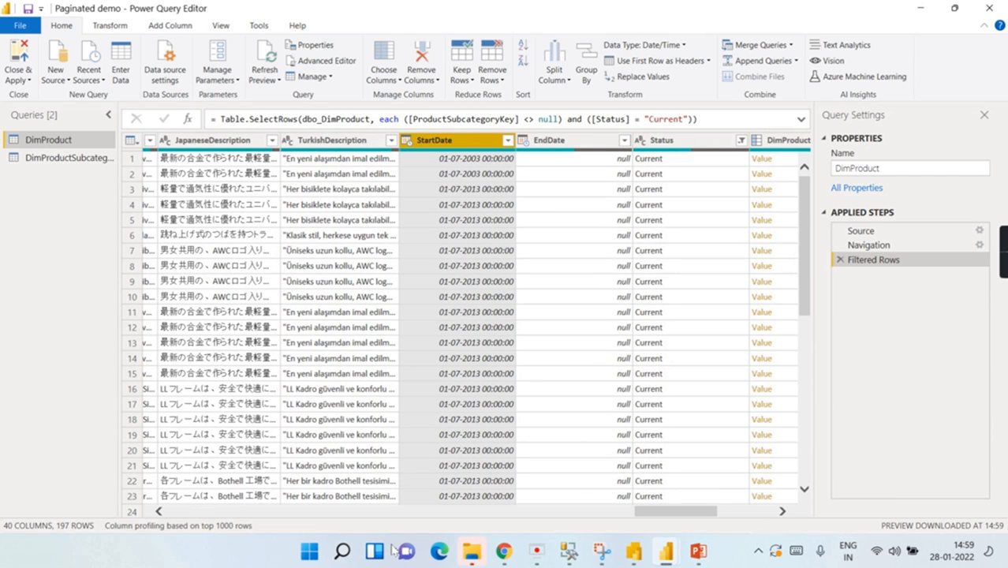
# Step: Check the 197-row result against the SQL query, then Close & Apply
pyautogui.click(572, 552)
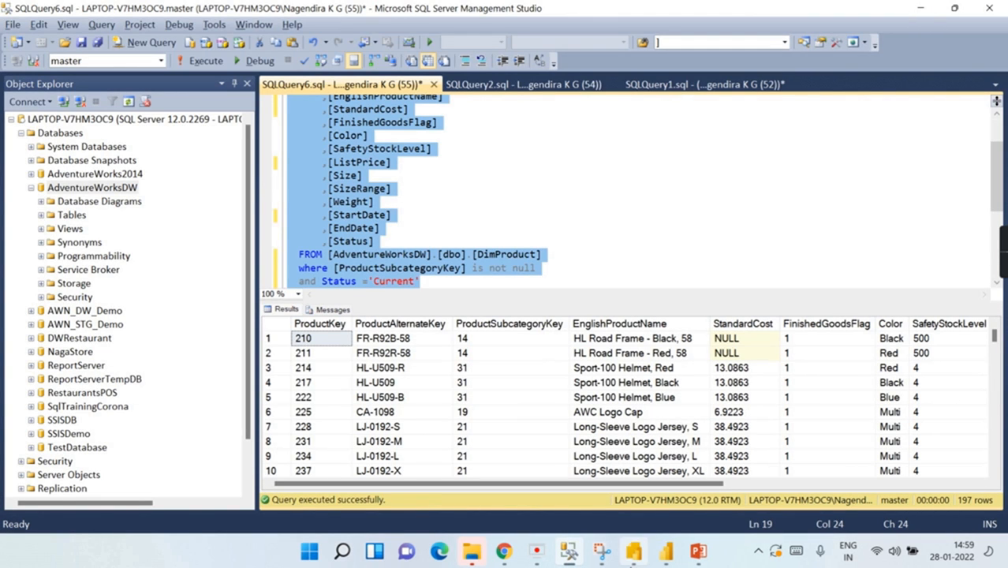
pyautogui.moveTo(667, 553)
pyautogui.click(746, 489)
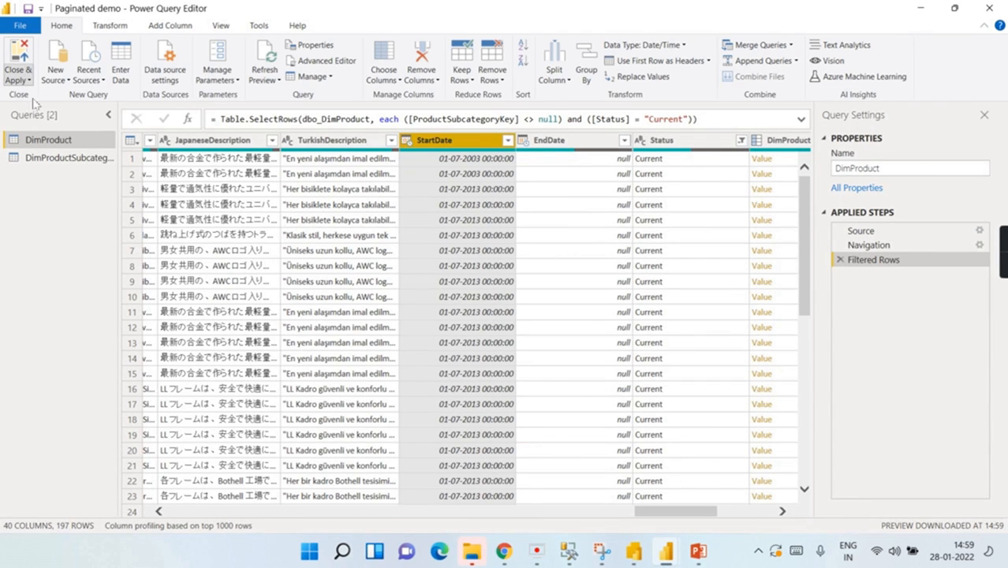
pyautogui.click(24, 71)
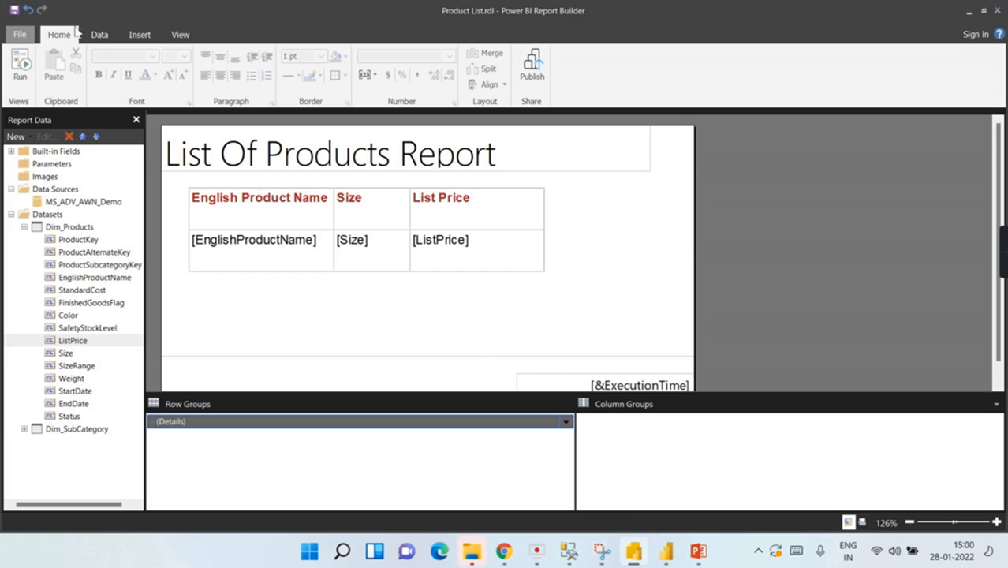
# Step: Collapse the Dim_Products field list and select the Data Sources folder
pyautogui.click(29, 228)
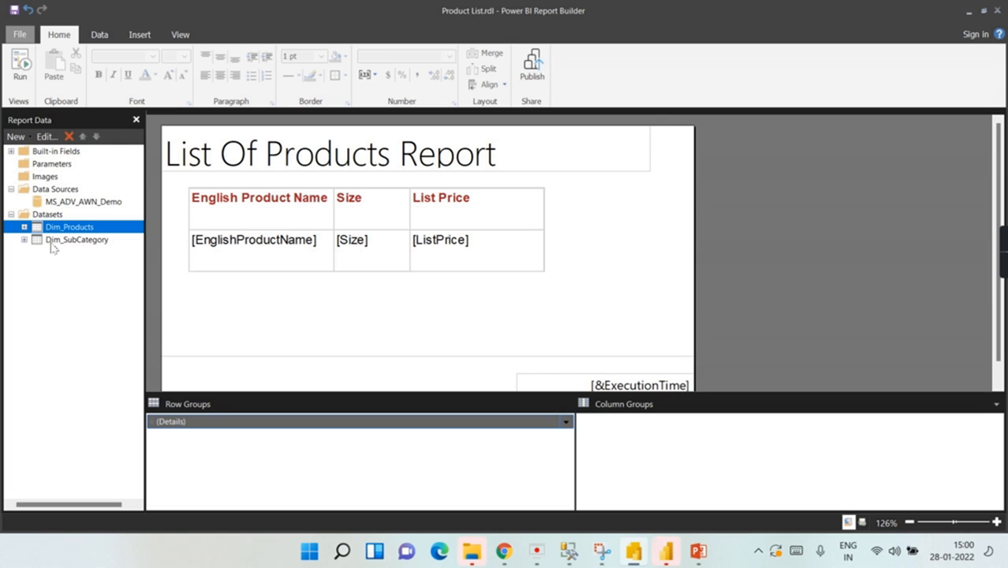
pyautogui.click(56, 191)
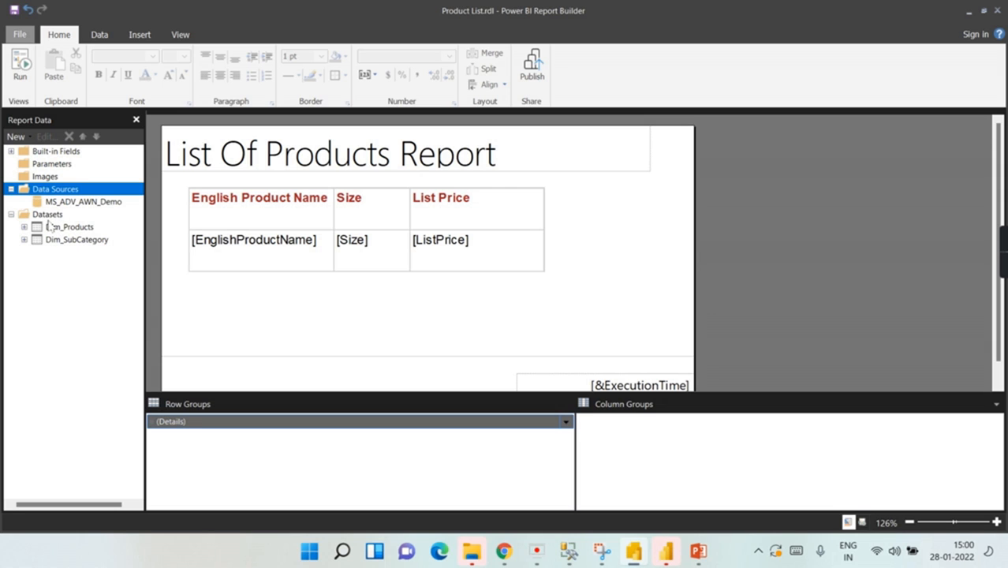
# Step: Create DataSet1 on the MS_ADV_AWN_Demo data source and launch its Query Designer
pyautogui.click(48, 215)
pyautogui.rightClick(47, 216)
pyautogui.click(83, 228)
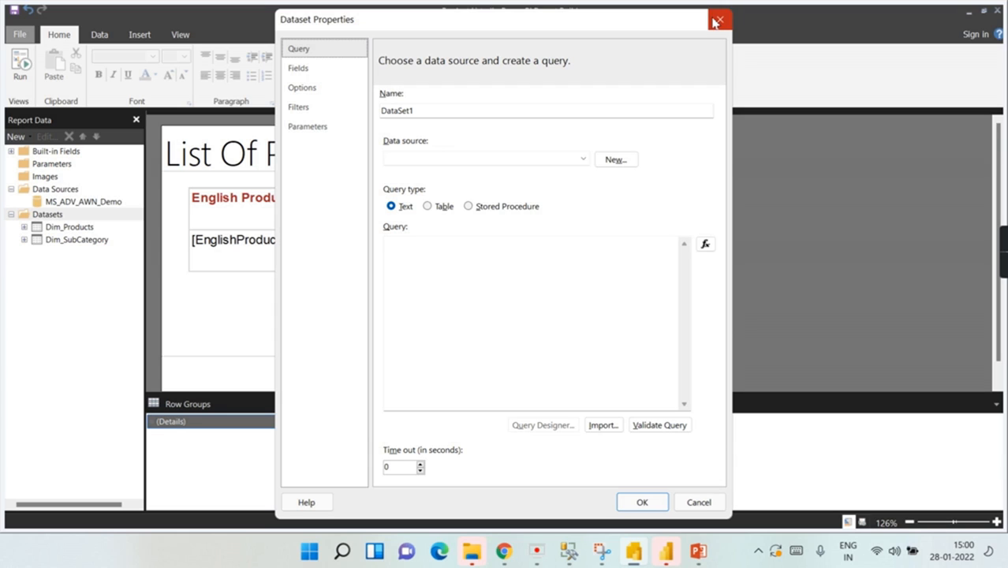
pyautogui.doubleClick(450, 110)
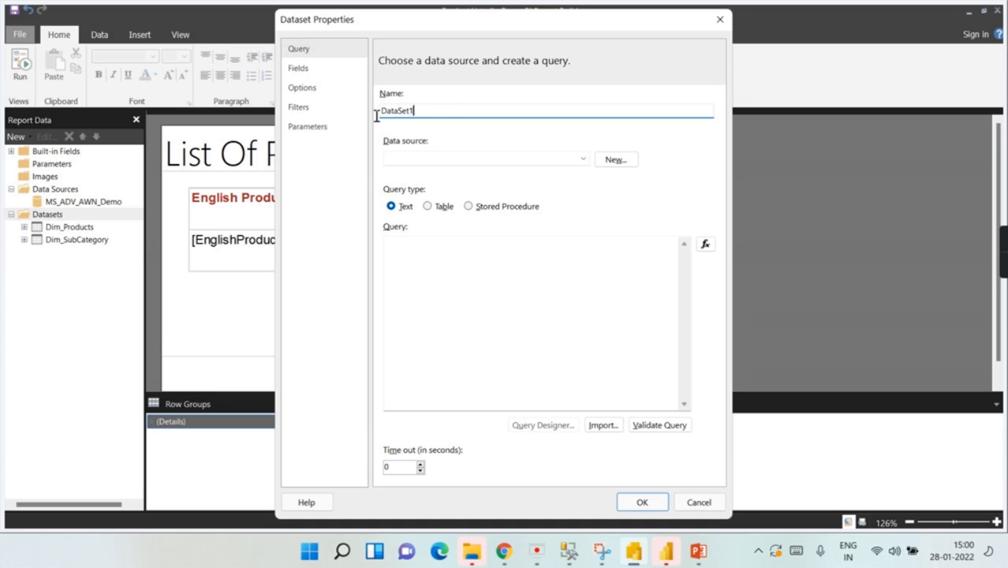
pyautogui.click(423, 160)
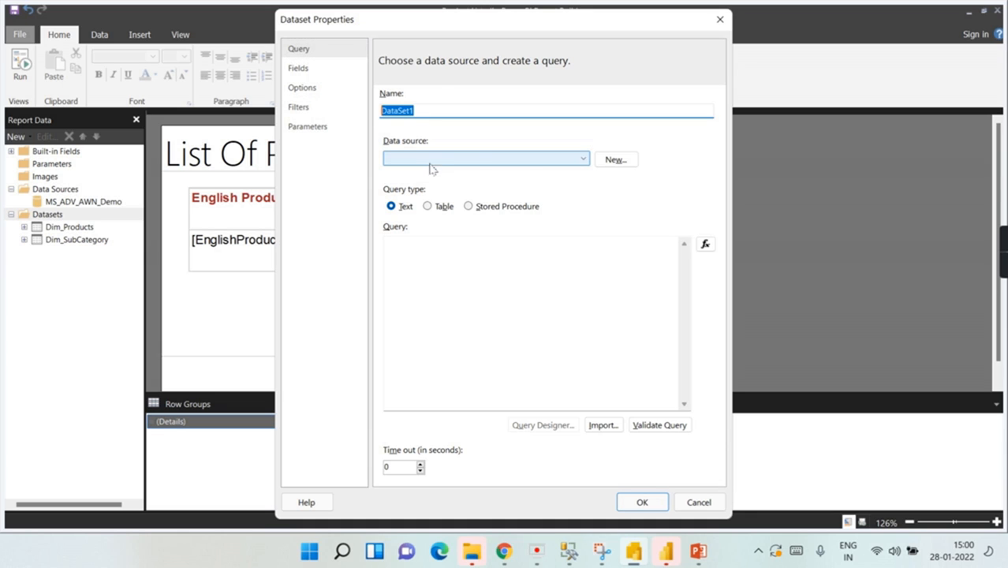
pyautogui.click(579, 160)
pyautogui.click(479, 172)
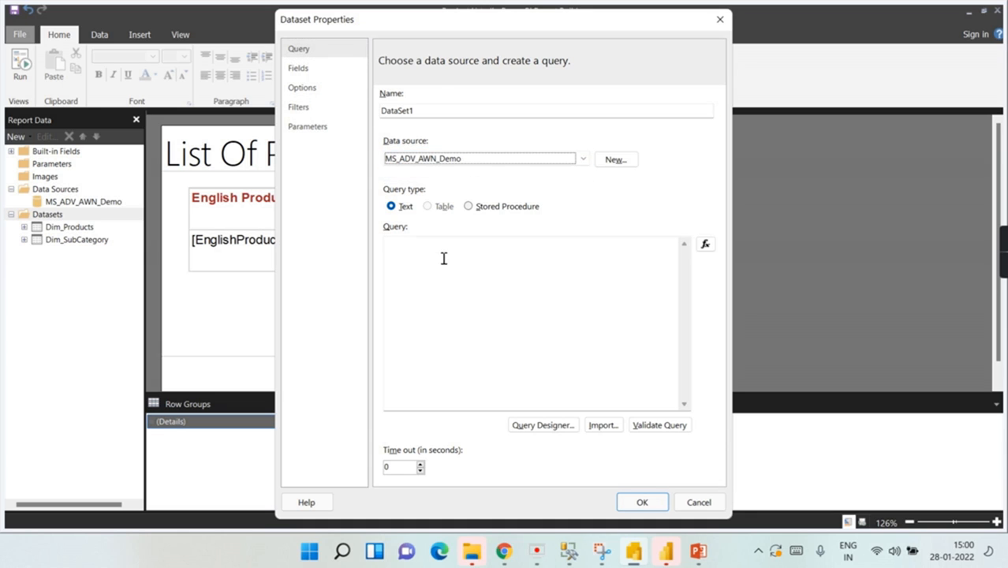
pyautogui.click(541, 425)
# Step: Try a query with DimProductCategory and DimScenario, dismiss the unrelated-tables error, and drop DimScenario
pyautogui.click(242, 100)
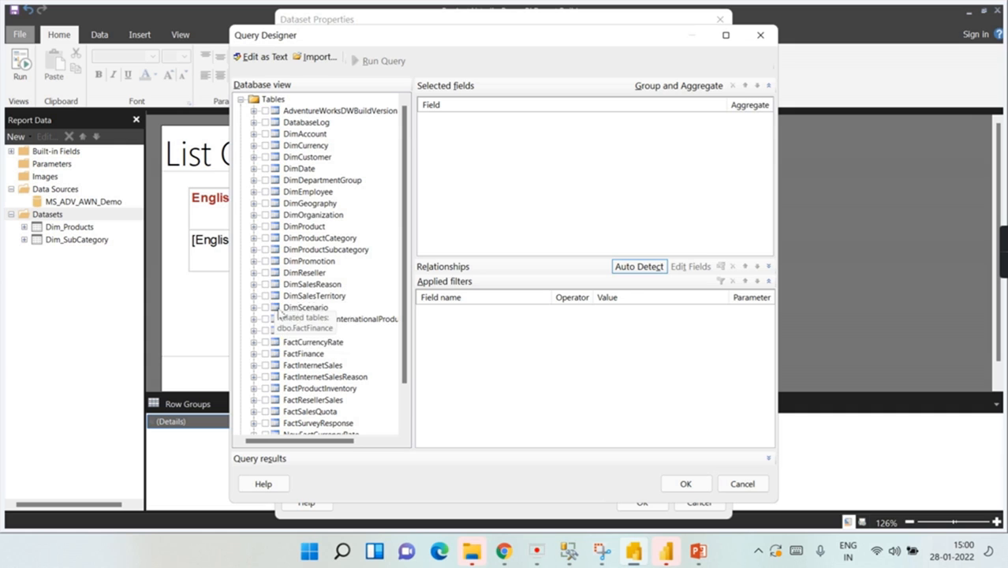
pyautogui.scroll(-2, 304, 244)
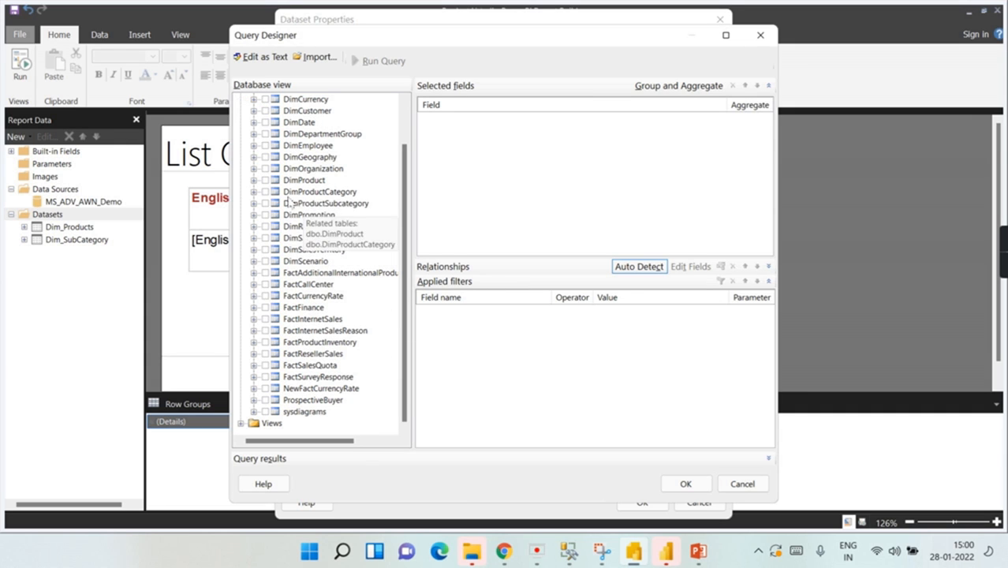
pyautogui.click(265, 192)
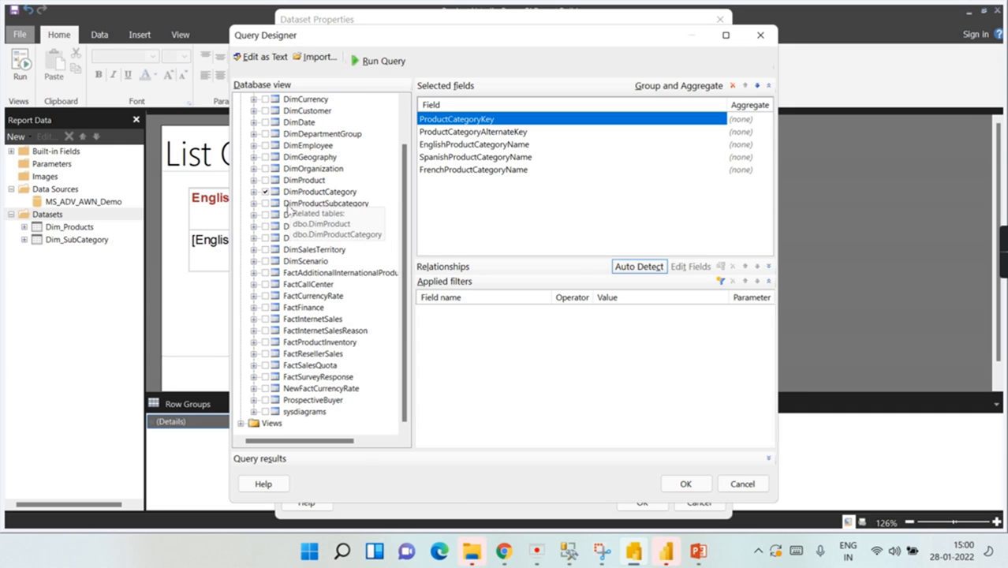
pyautogui.click(265, 261)
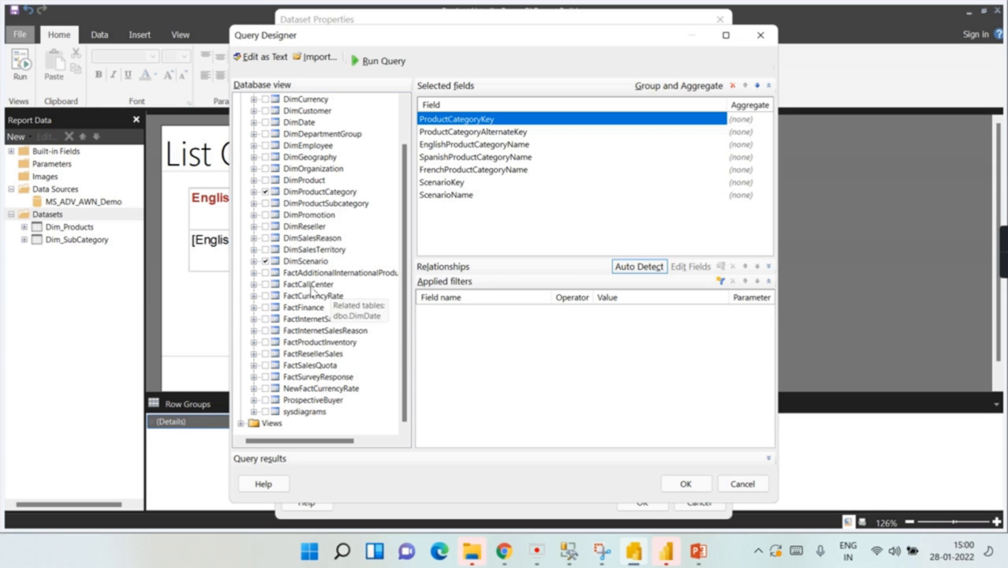
pyautogui.click(698, 482)
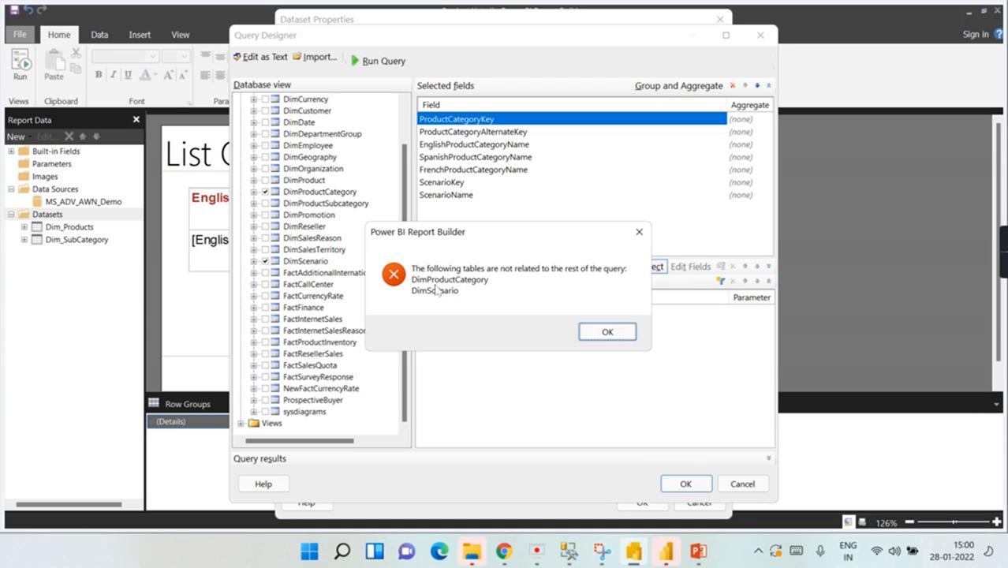
pyautogui.click(603, 334)
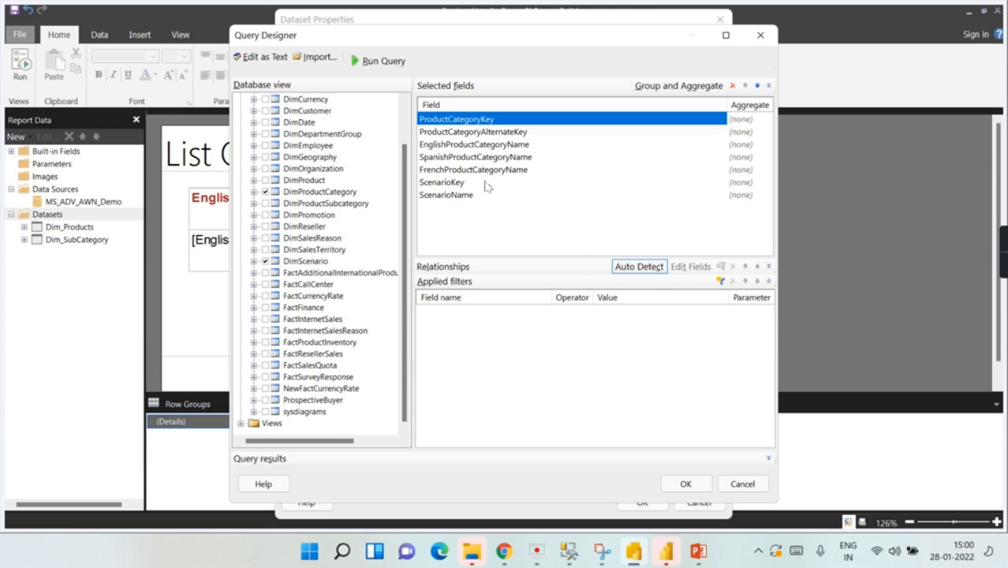
pyautogui.click(266, 262)
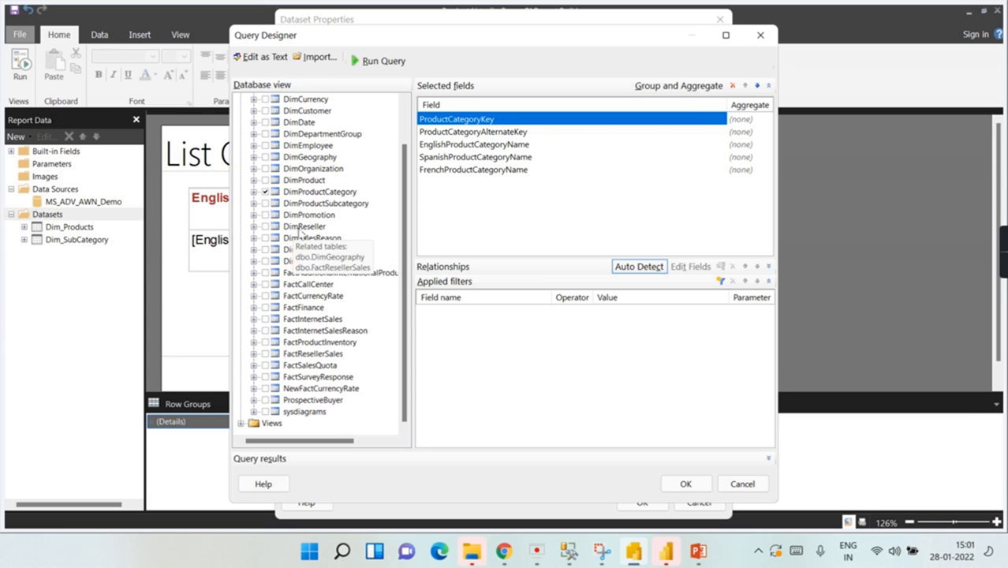
# Step: Add DimProduct and DimProductSubcategory, accept the query, and name the dataset Product_complete
pyautogui.click(265, 181)
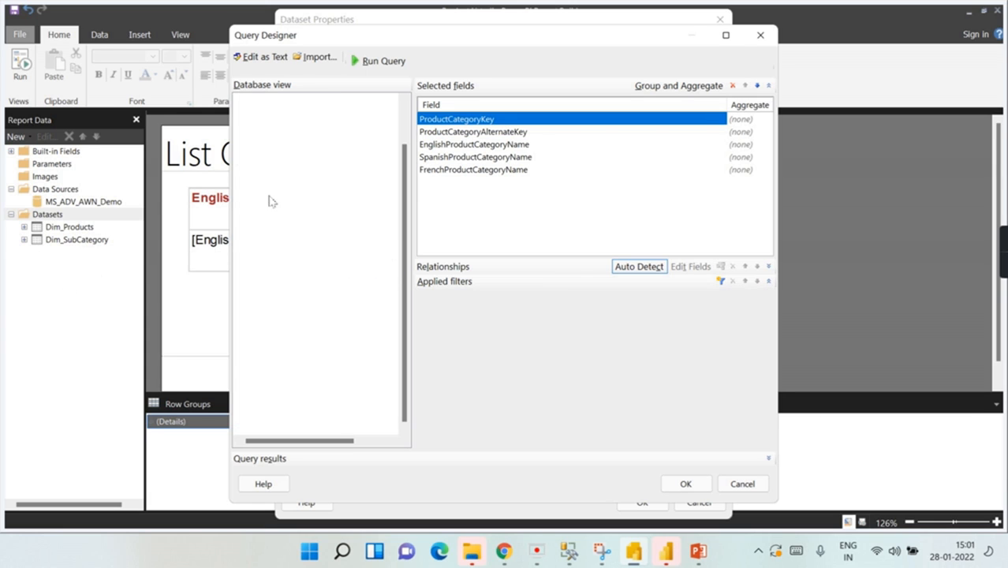
pyautogui.click(265, 205)
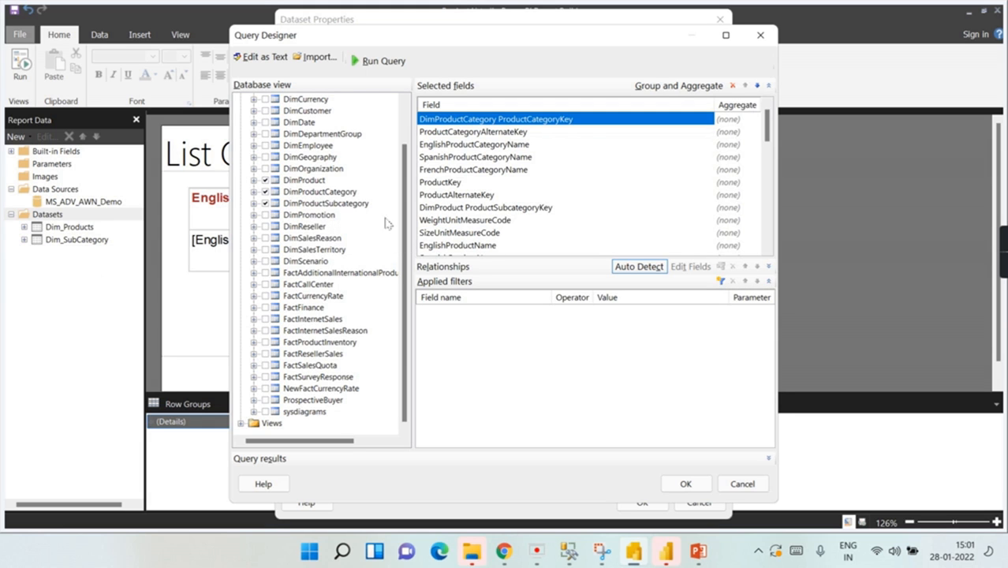
pyautogui.click(707, 482)
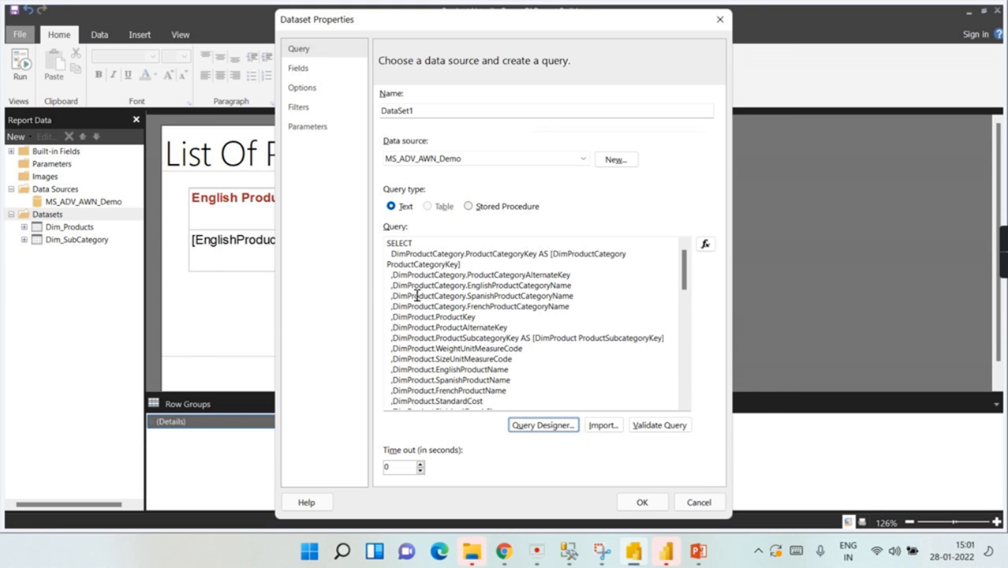
pyautogui.doubleClick(423, 111)
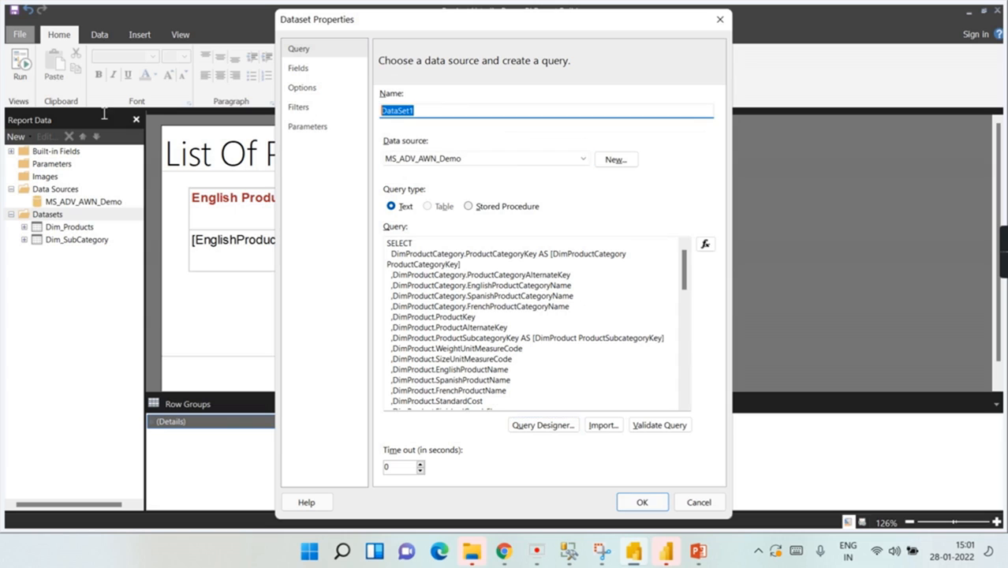
pyautogui.write('Product_complete')
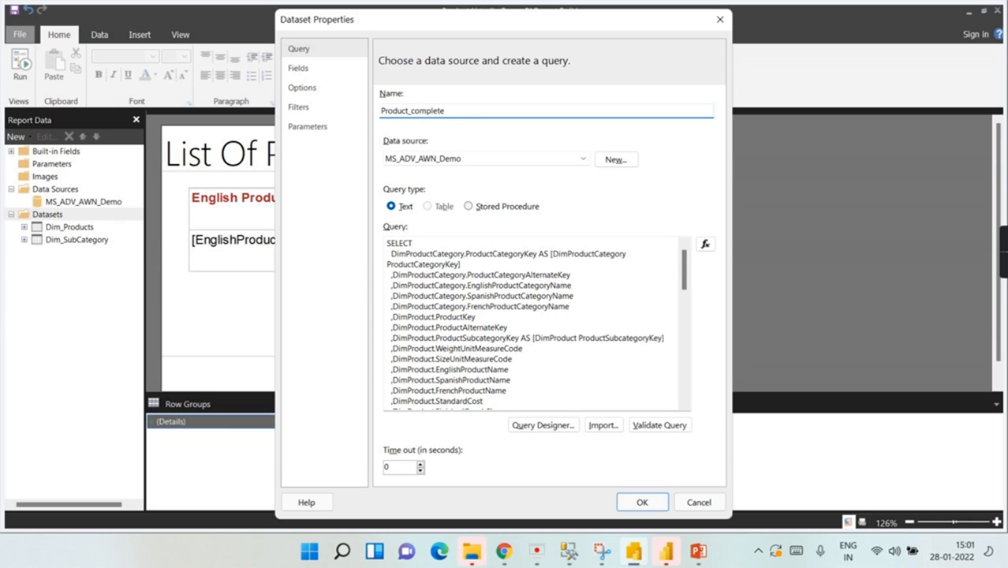
pyautogui.click(642, 502)
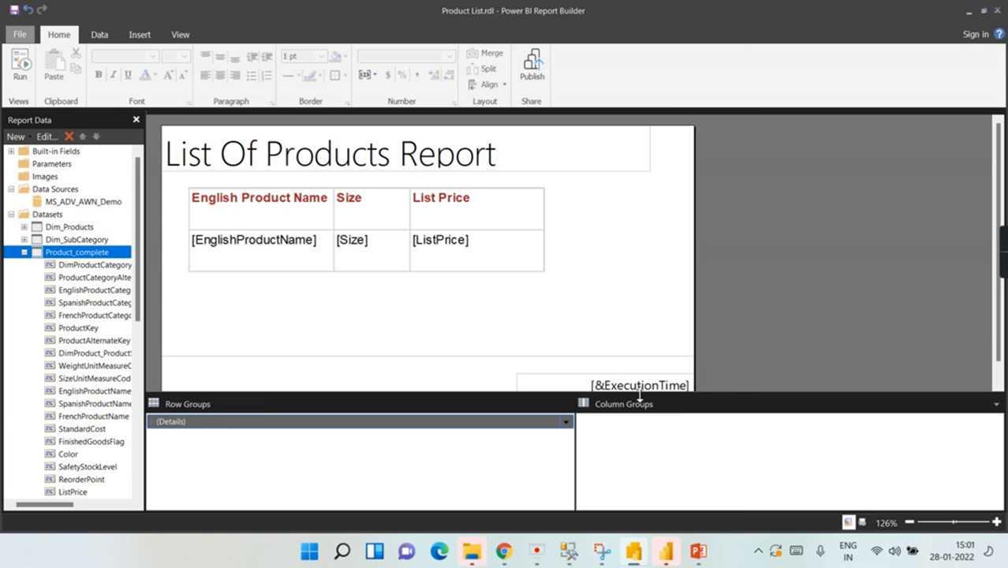
# Step: Collapse the Product_complete fields and select the Dim_Products and Dim_SubCategory datasets
pyautogui.click(24, 252)
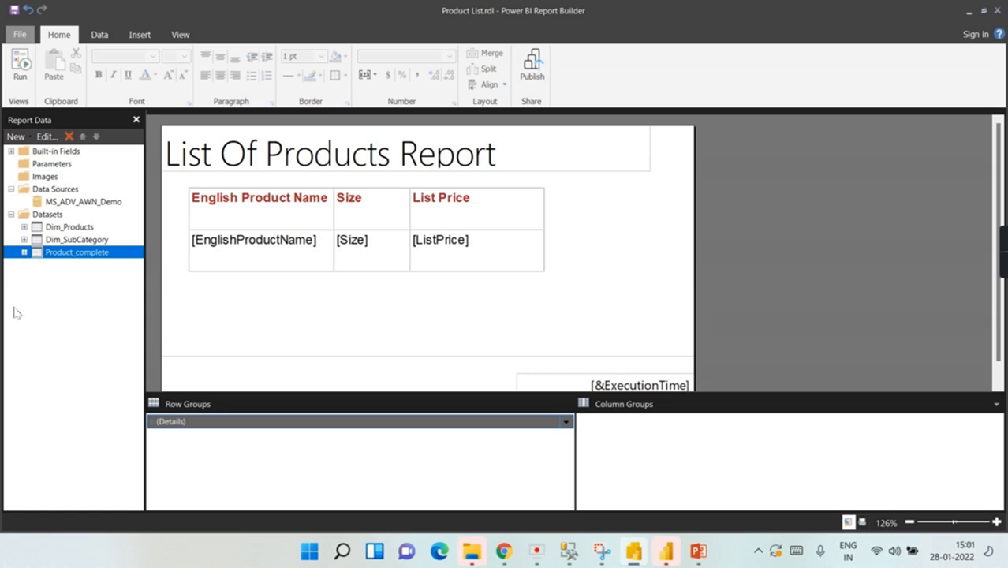
pyautogui.click(46, 228)
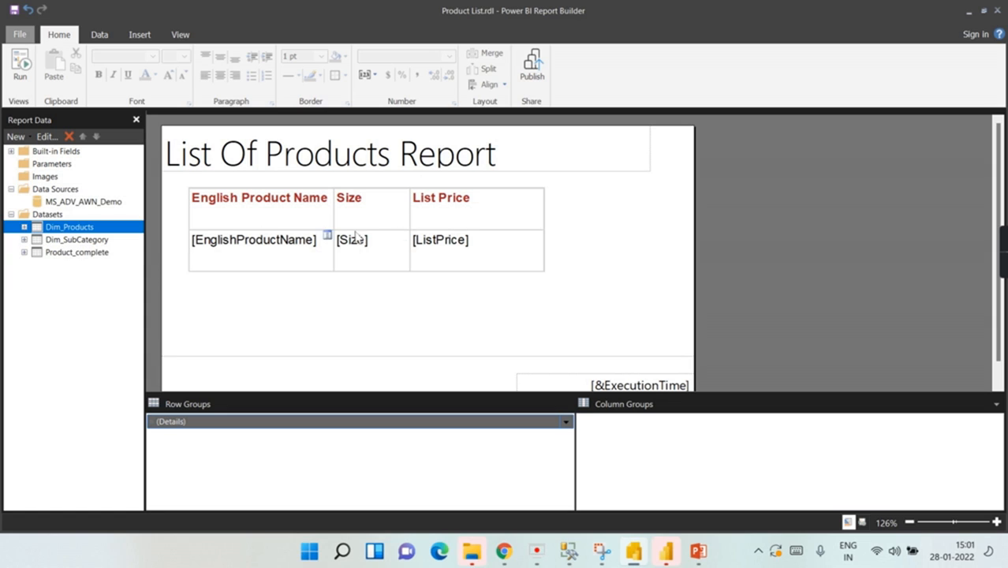
pyautogui.click(49, 244)
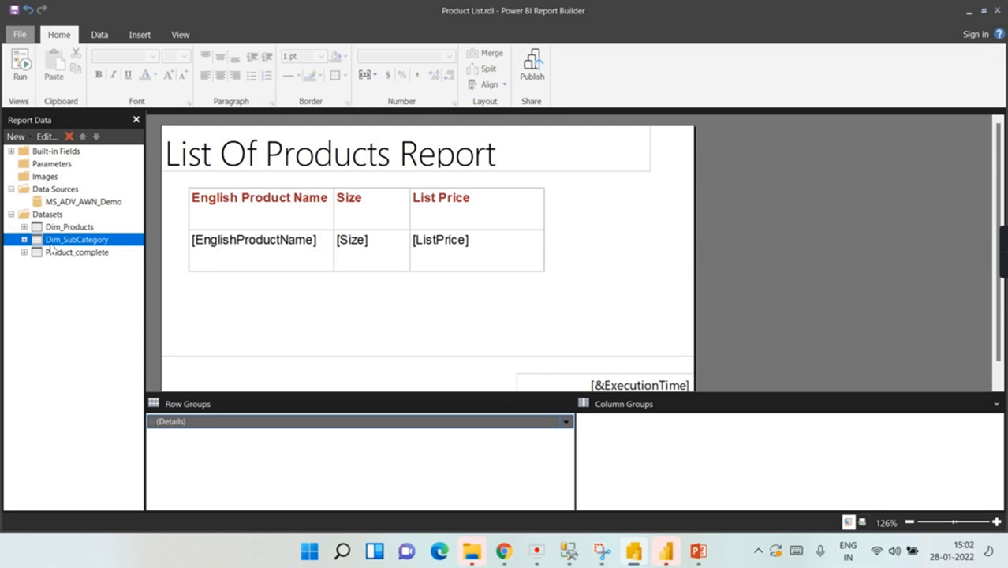
pyautogui.moveTo(669, 552)
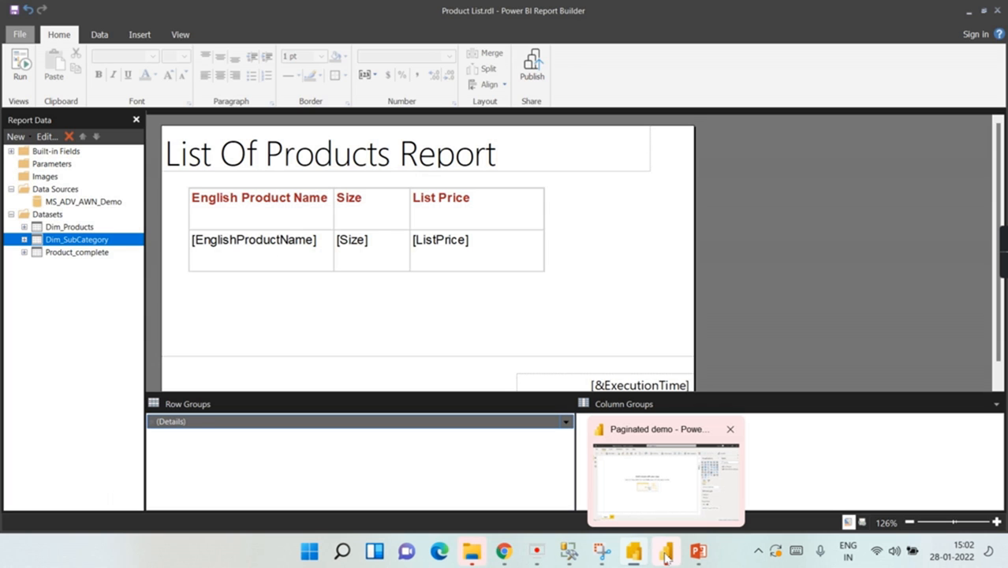
# Step: View the DimProduct–DimProductSubcategory relationship in Power BI Desktop's Model view, then return to Report Builder
pyautogui.click(673, 491)
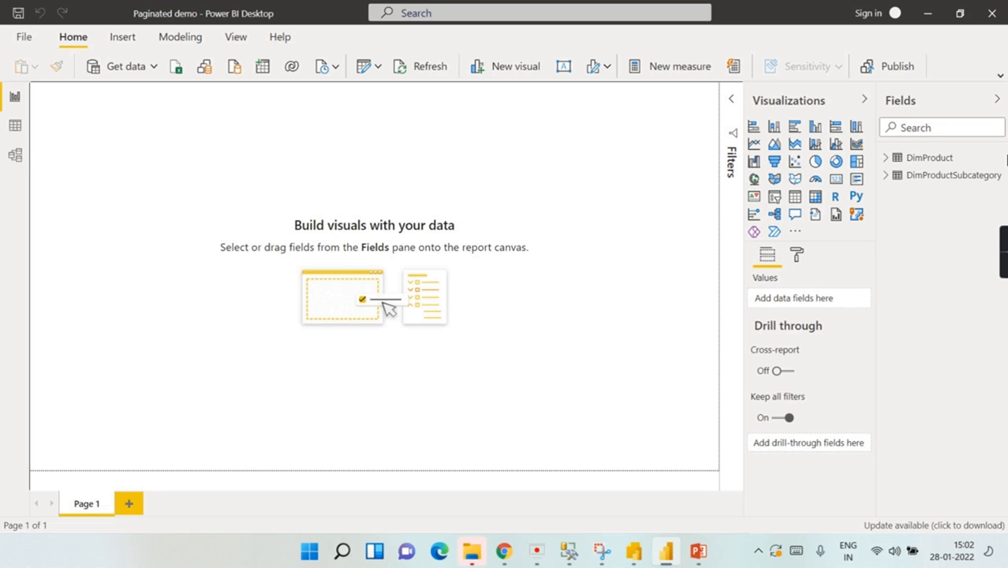
pyautogui.click(923, 159)
pyautogui.click(940, 177)
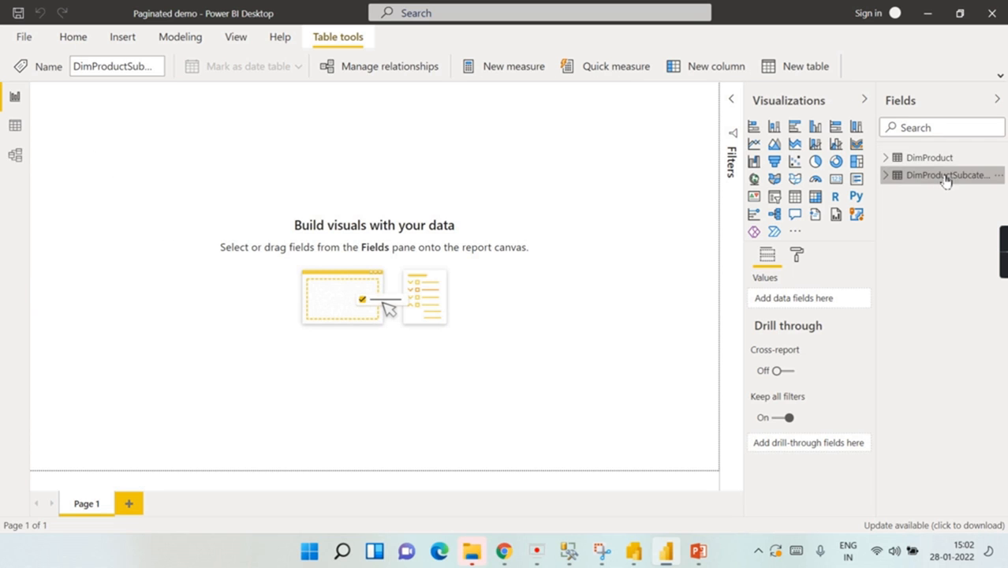
pyautogui.click(14, 155)
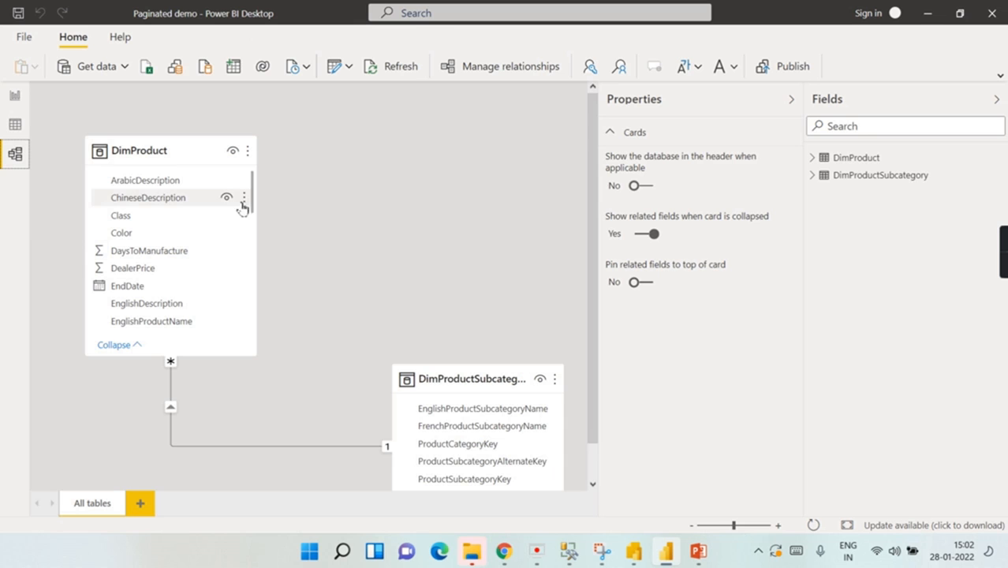
pyautogui.scroll(-1, 423, 322)
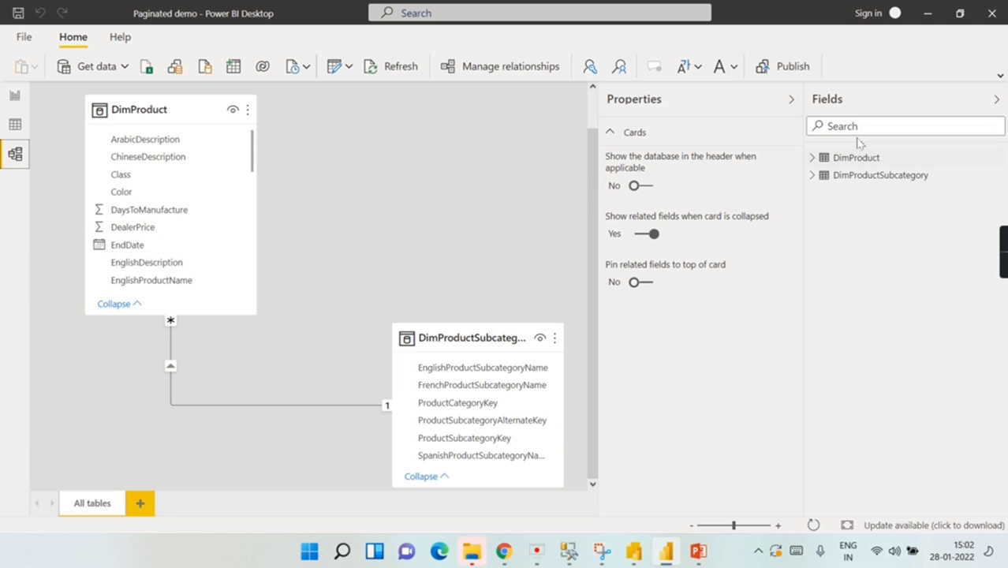
pyautogui.click(636, 550)
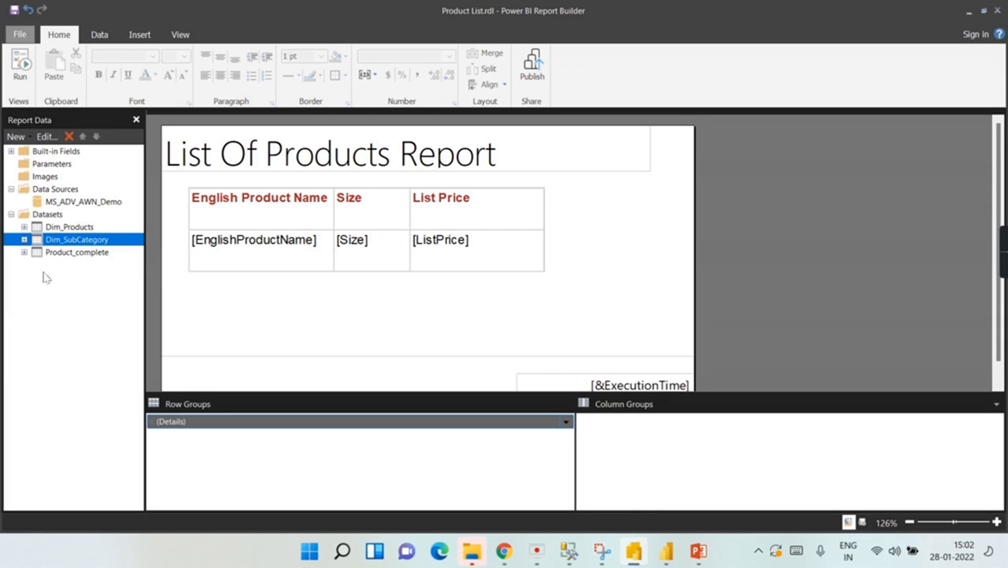
# Step: Inspect the Product_complete query's INNER JOINs of DimProductSubcategory, DimProduct and DimProductCategory, then close
pyautogui.click(49, 254)
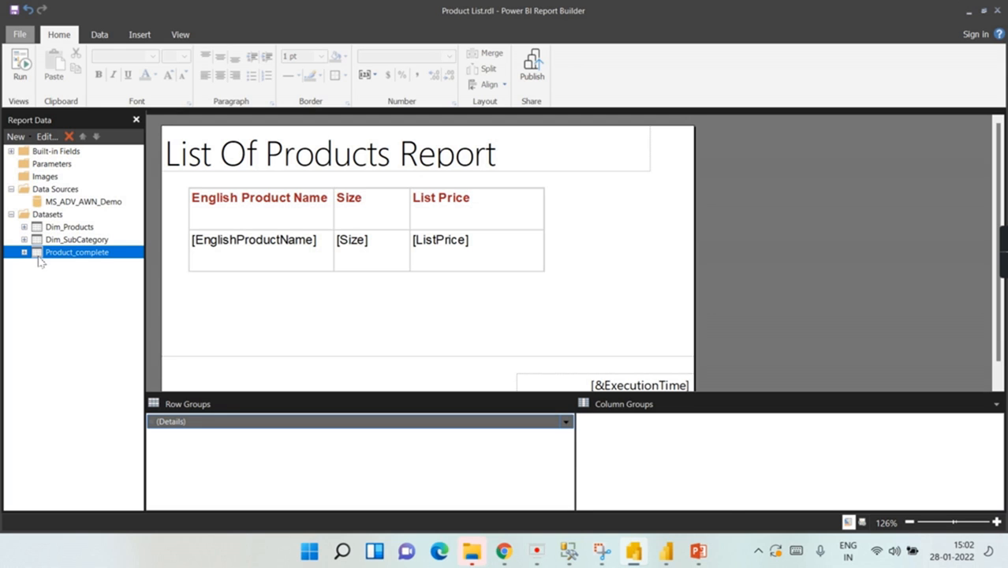
pyautogui.doubleClick(39, 254)
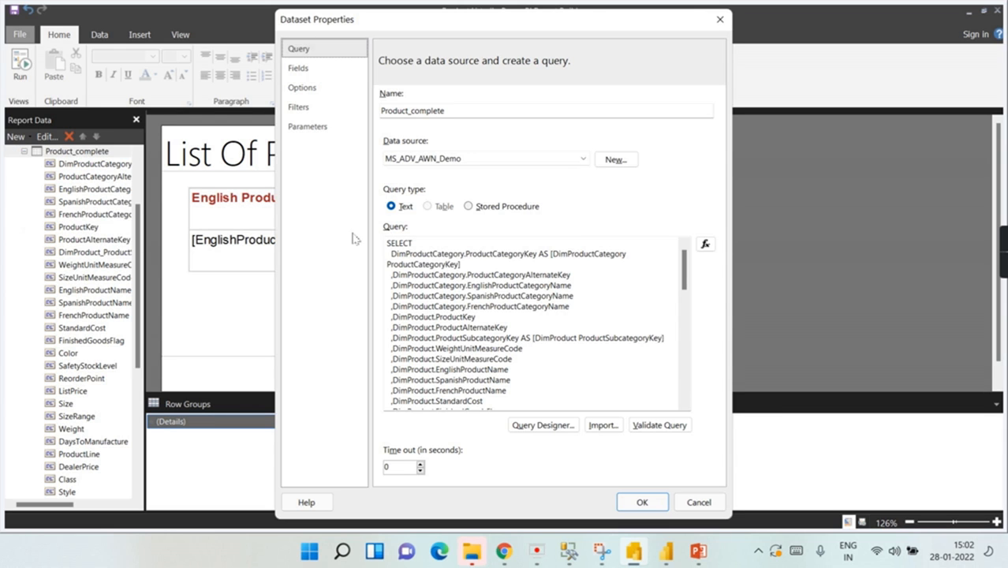
pyautogui.scroll(-2, 576, 317)
pyautogui.scroll(-10, 577, 317)
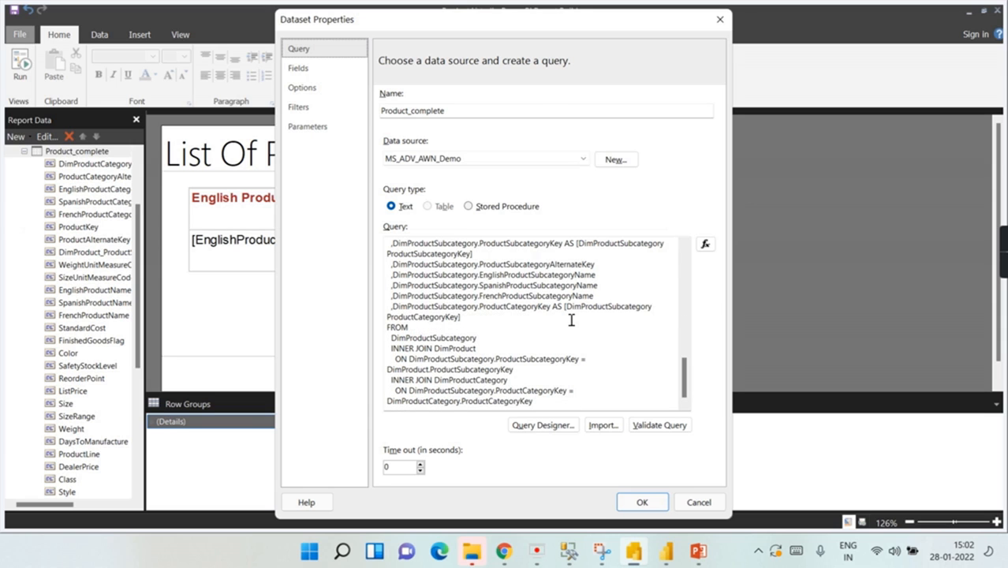
pyautogui.click(423, 329)
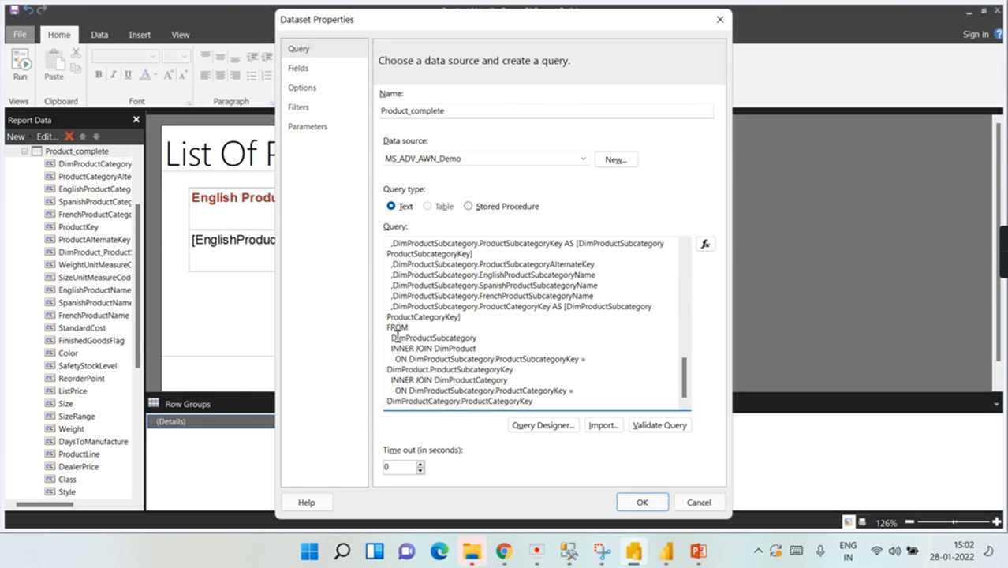
pyautogui.doubleClick(443, 339)
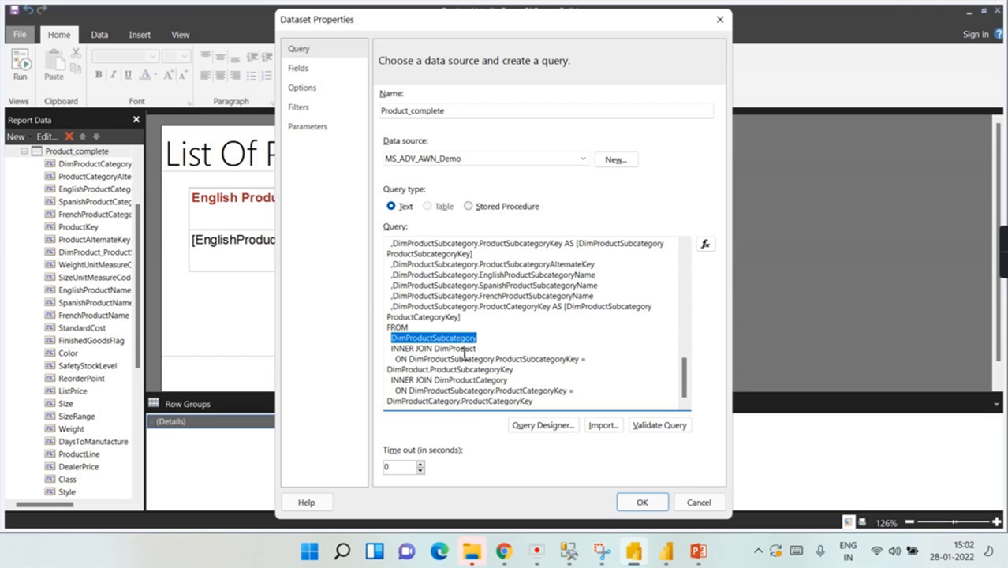
pyautogui.doubleClick(473, 349)
pyautogui.doubleClick(464, 381)
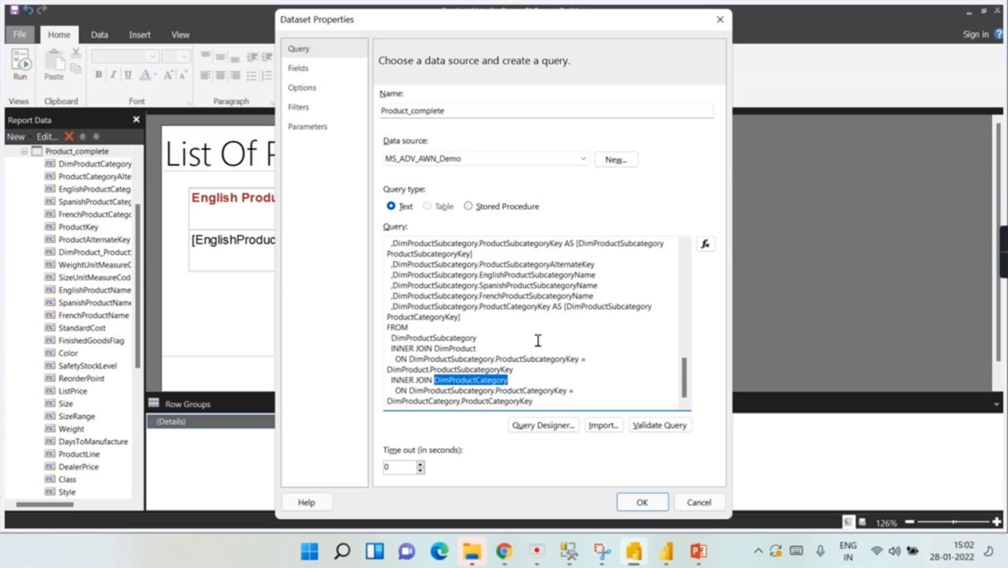
pyautogui.click(723, 17)
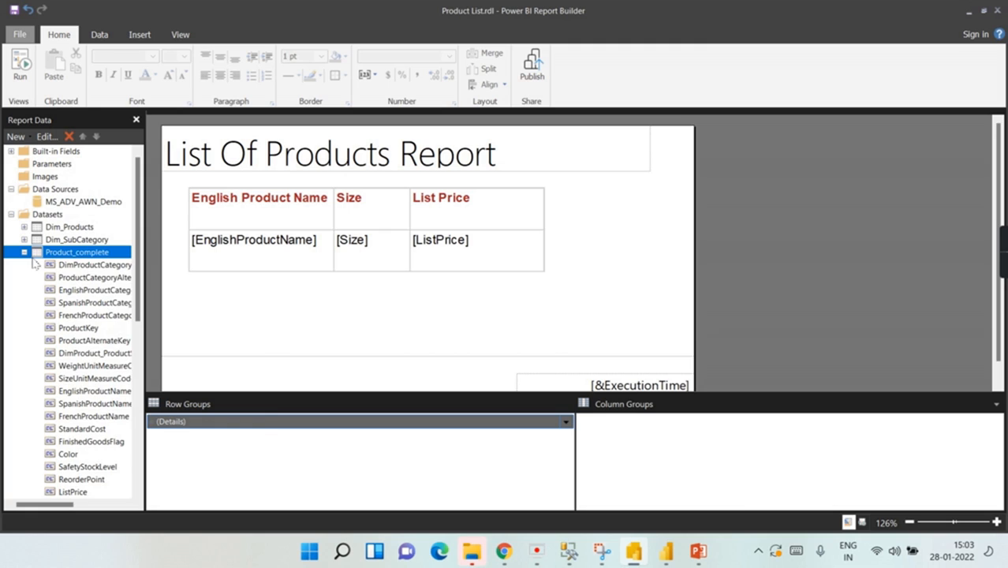
# Step: Collapse the Product_complete dataset and select the Dim_Products and Dim_SubCategory datasets
pyautogui.click(23, 252)
pyautogui.click(63, 228)
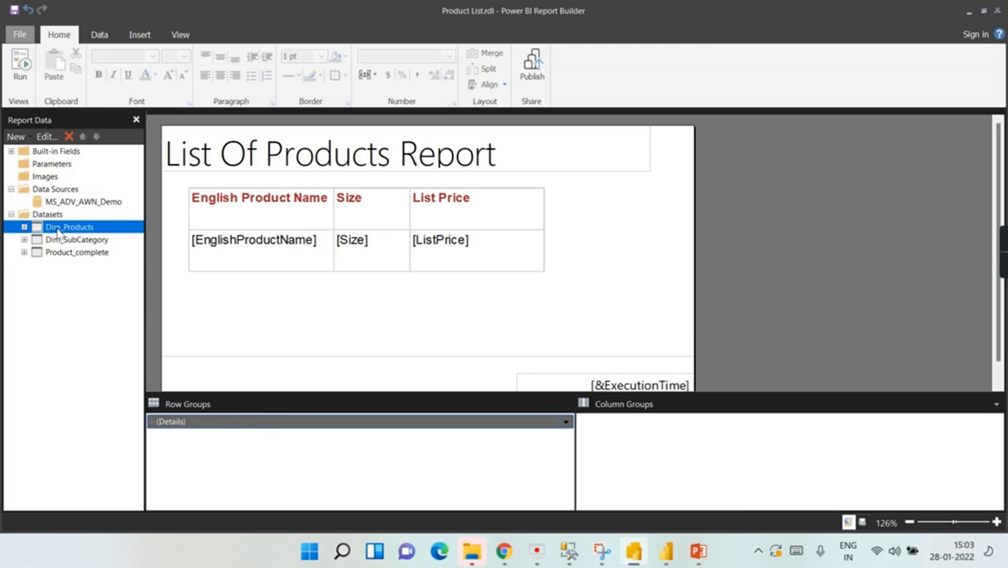
pyautogui.click(70, 242)
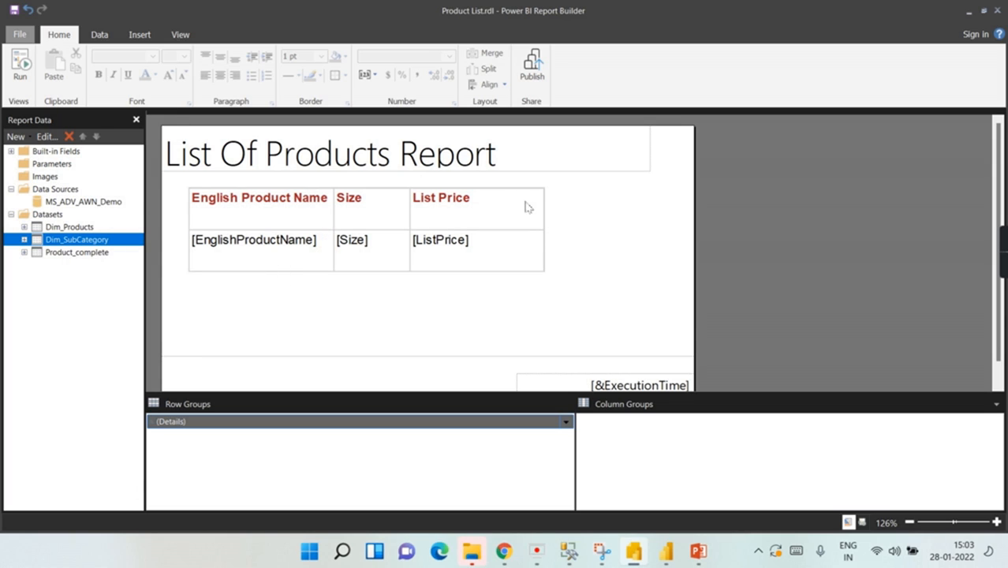
# Step: Check the fields available for the product table's name cell, then bring up the PowerPoint comparison slide
pyautogui.click(243, 225)
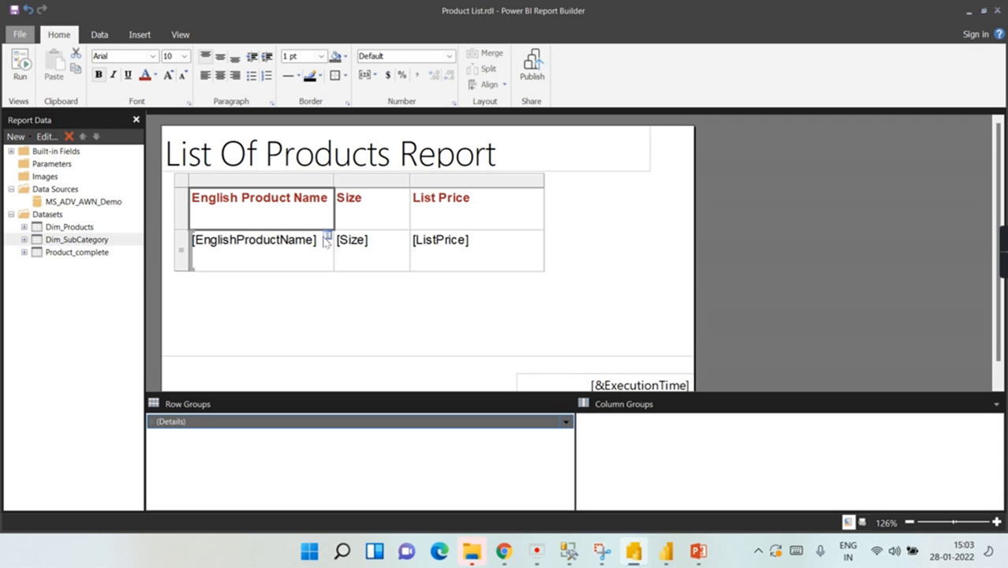
pyautogui.click(327, 237)
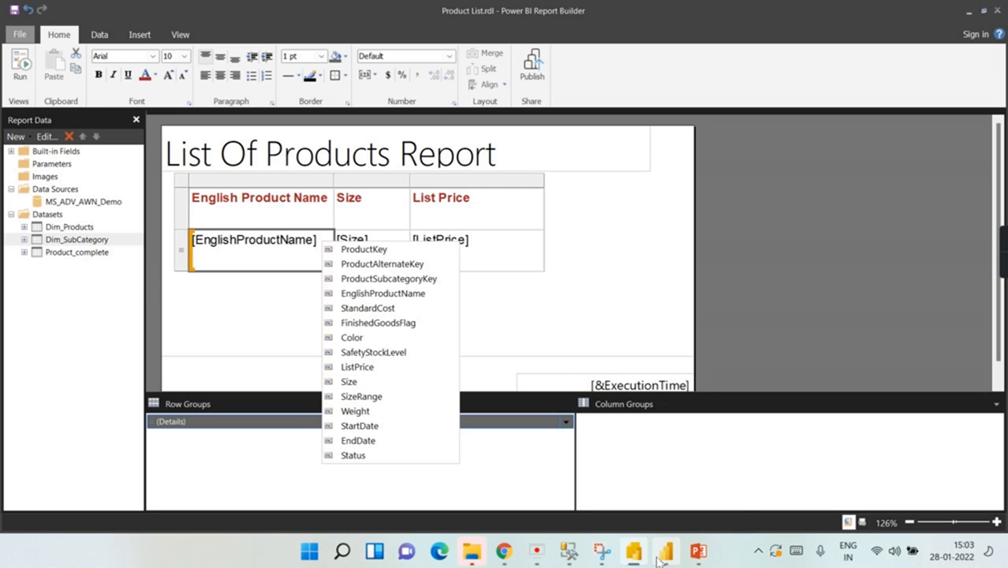
pyautogui.moveTo(666, 553)
pyautogui.click(773, 345)
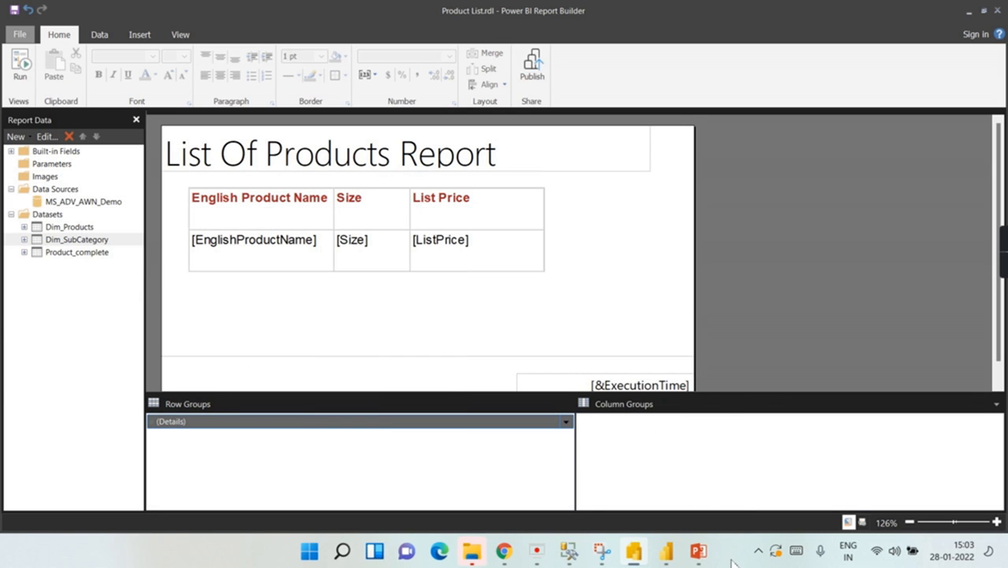
pyautogui.click(698, 550)
# Step: Make the 'No data model' bullet red on the comparison slide, then return to Report Builder
pyautogui.click(247, 228)
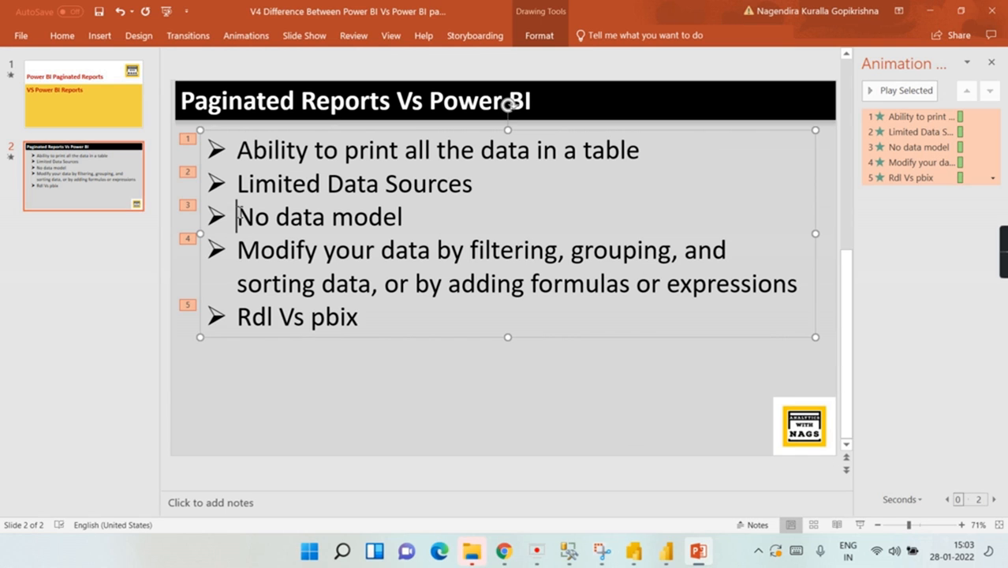
pyautogui.moveTo(412, 221); pyautogui.dragTo(251, 221)
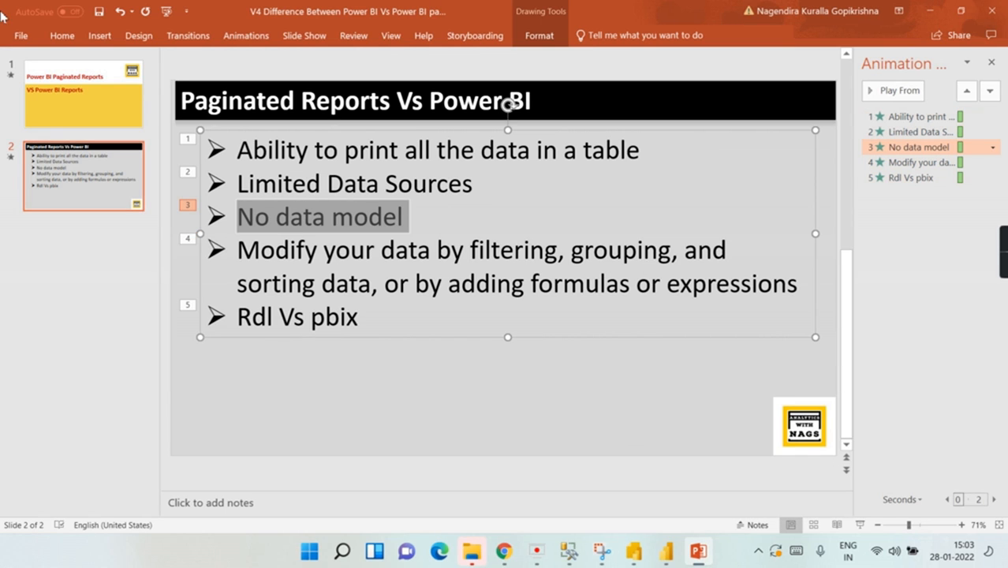
pyautogui.click(59, 35)
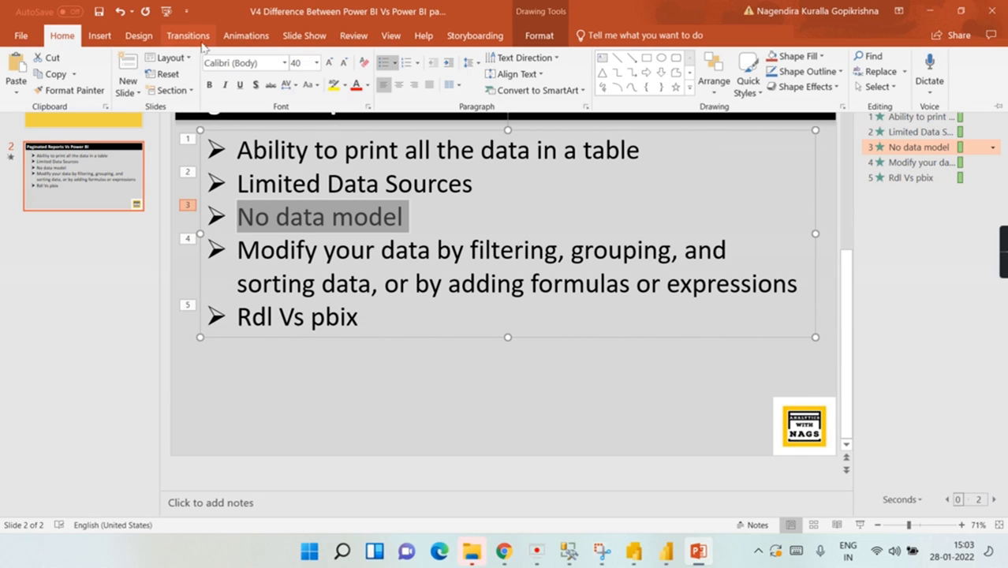
pyautogui.click(356, 85)
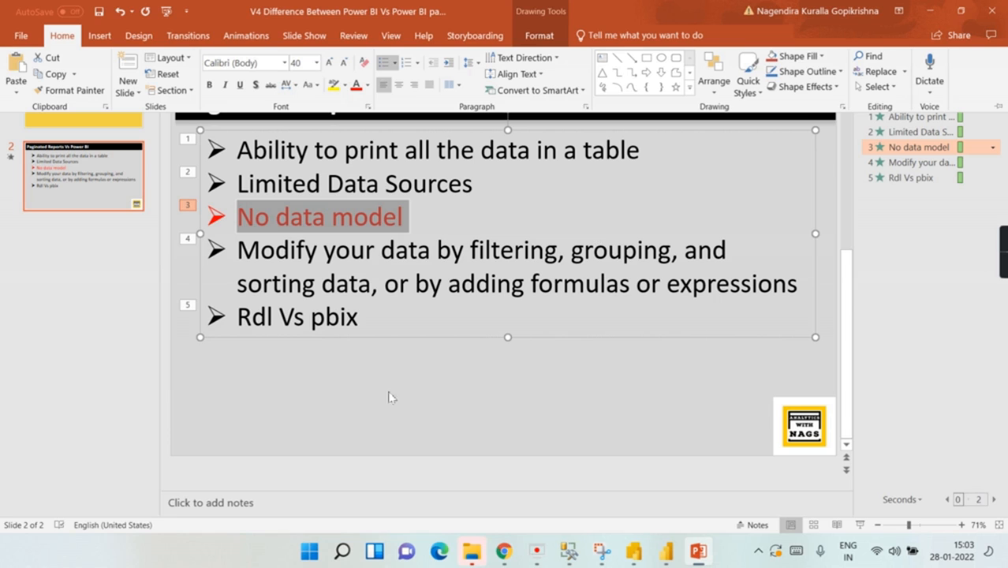
pyautogui.hotkey('alt', 'Tab')
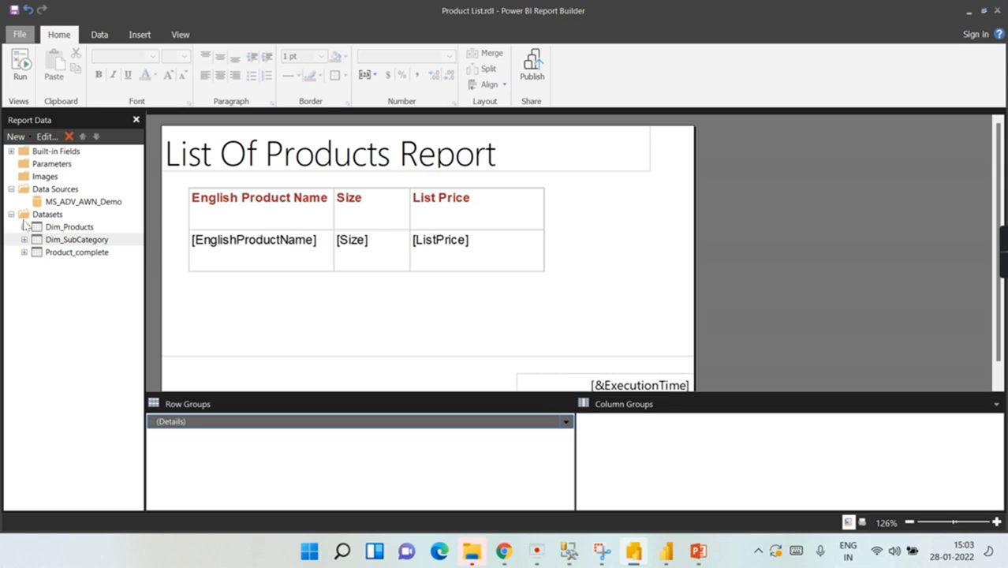
# Step: Add a new data source, DataSource1, under Data Sources and expand its connection type list
pyautogui.click(704, 556)
pyautogui.hotkey('alt', 'Tab')
pyautogui.click(43, 189)
pyautogui.rightClick(43, 189)
pyautogui.click(87, 209)
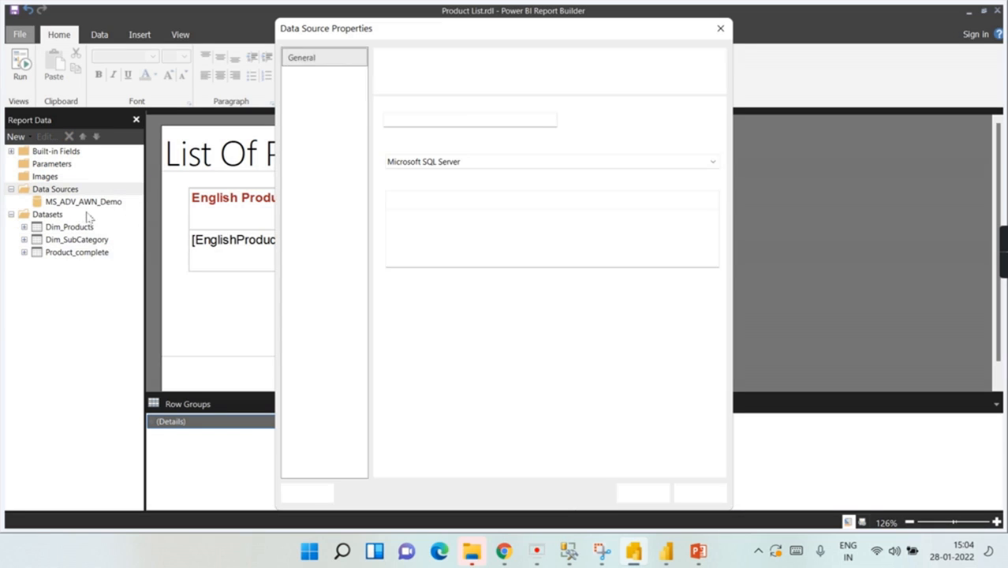
pyautogui.click(602, 163)
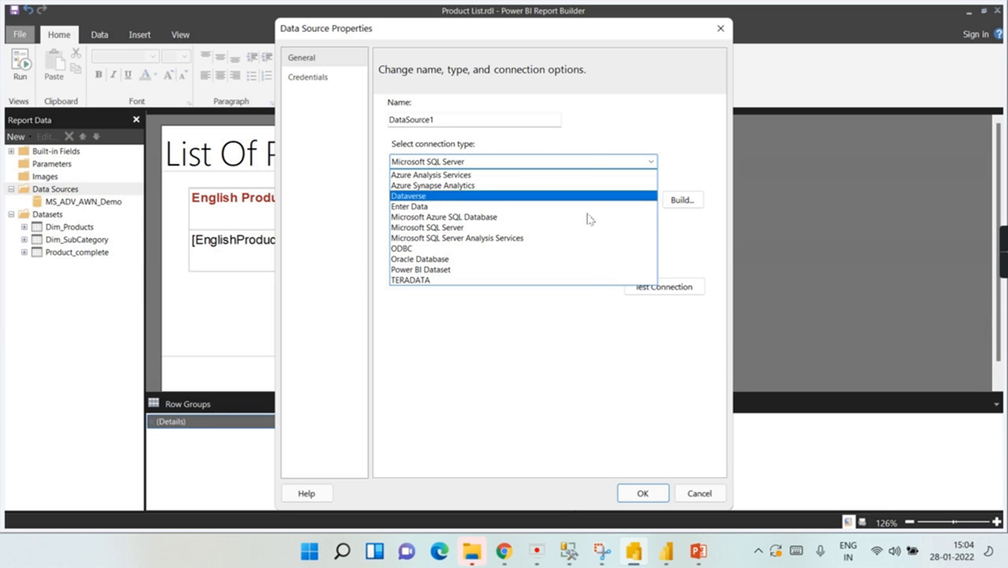
# Step: Turn the 'Limited Data Sources' bullet red as well, then return to Report Builder
pyautogui.click(699, 550)
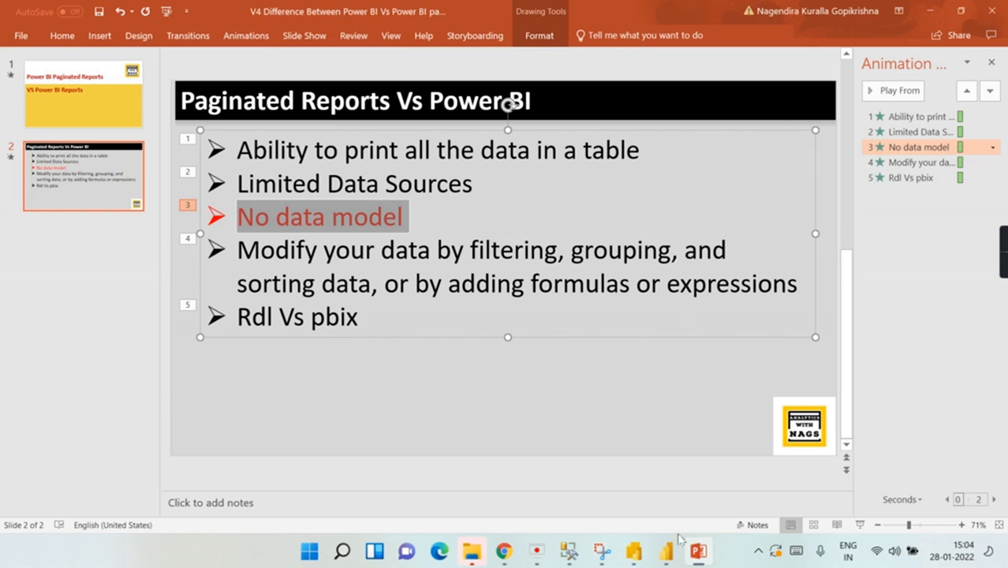
pyautogui.click(355, 176)
pyautogui.moveTo(505, 190); pyautogui.dragTo(240, 185)
pyautogui.click(62, 36)
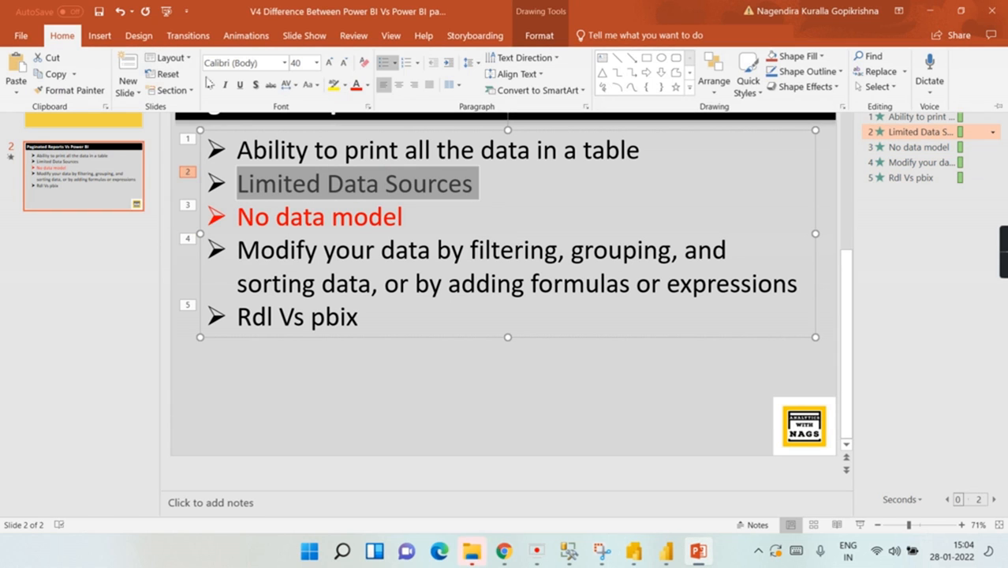
pyautogui.click(358, 85)
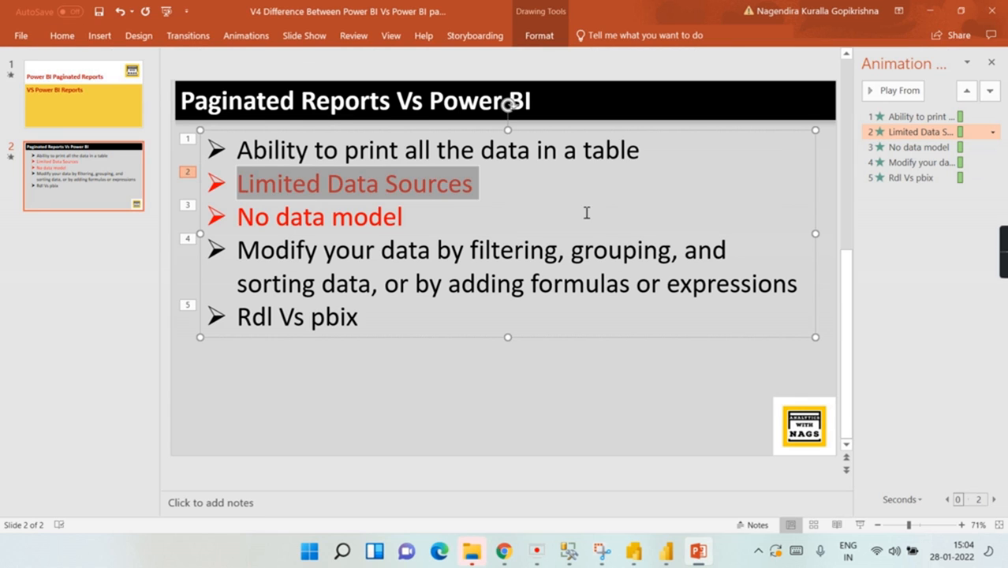
pyautogui.click(657, 148)
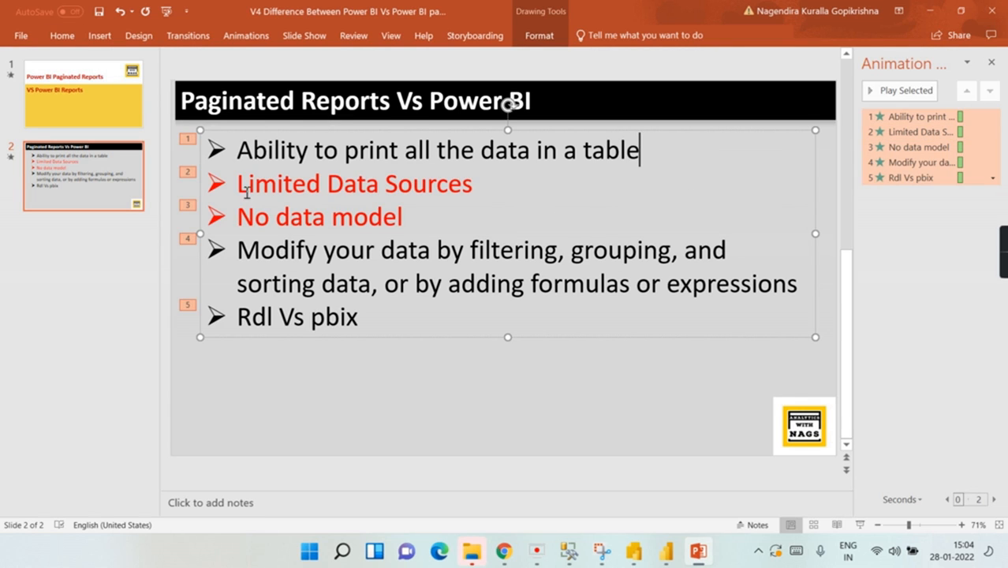
pyautogui.hotkey('alt', 'Tab')
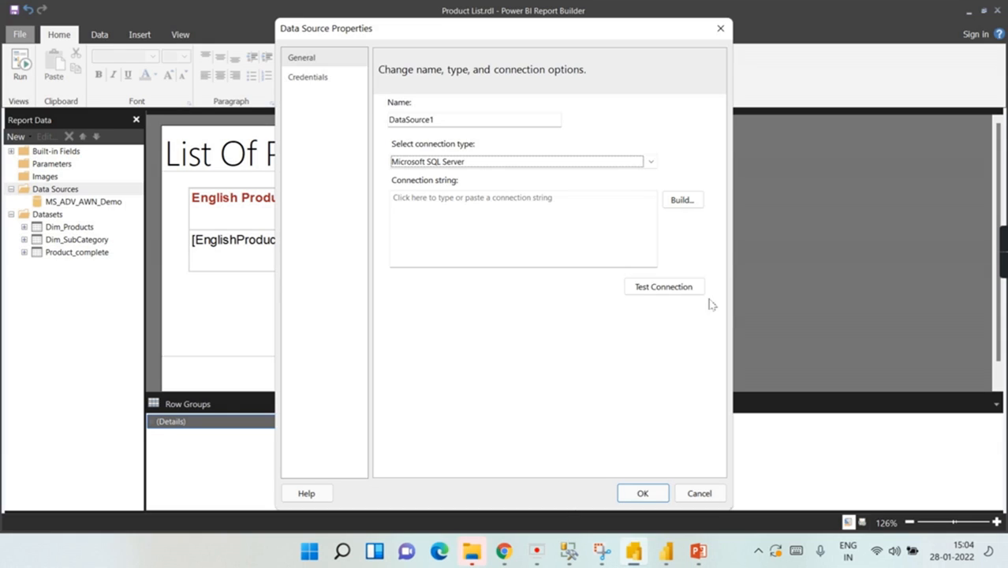
# Step: Cancel Data Source Properties and open the Paginated demo report page in Power BI Desktop
pyautogui.click(720, 28)
pyautogui.click(665, 557)
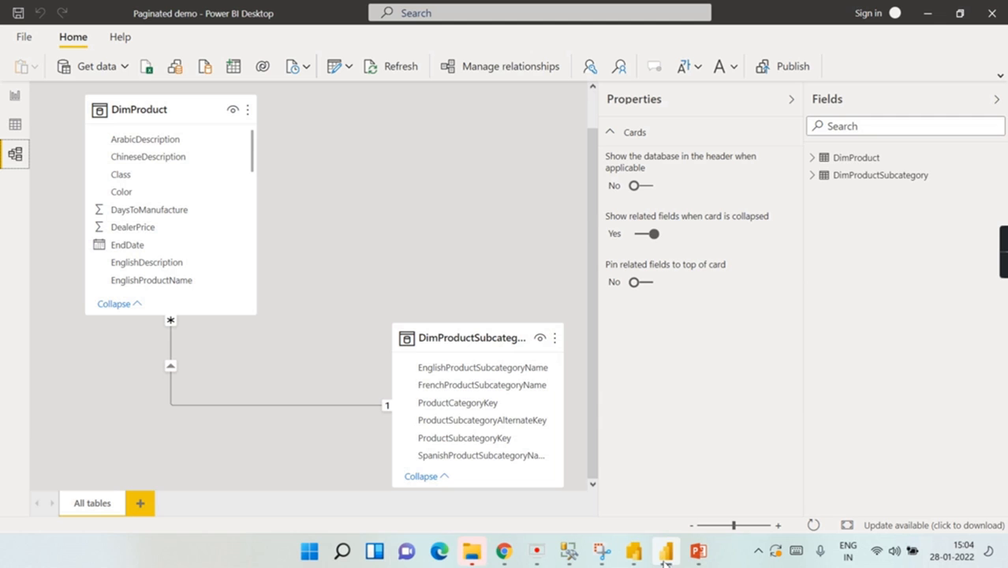
pyautogui.click(15, 95)
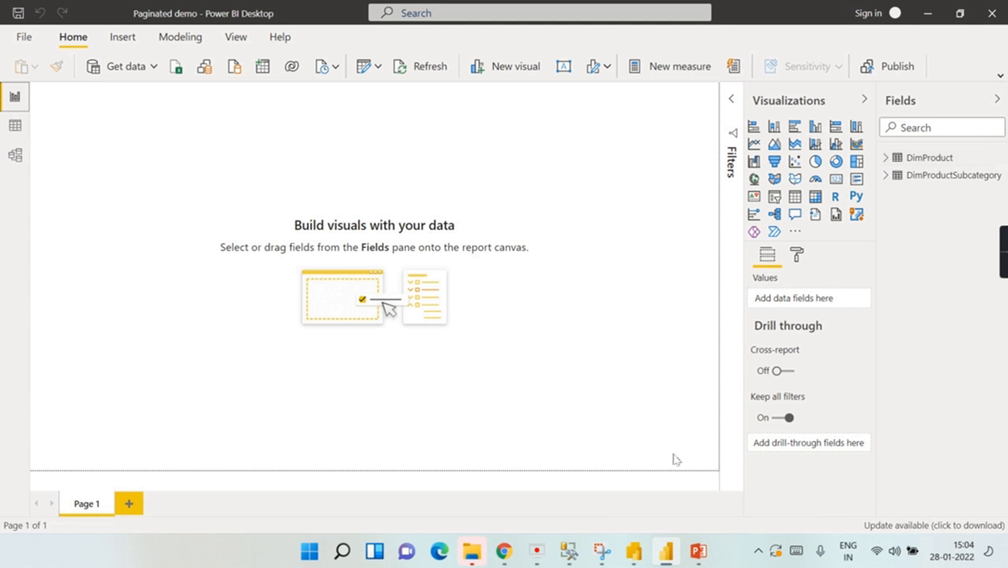
pyautogui.click(639, 561)
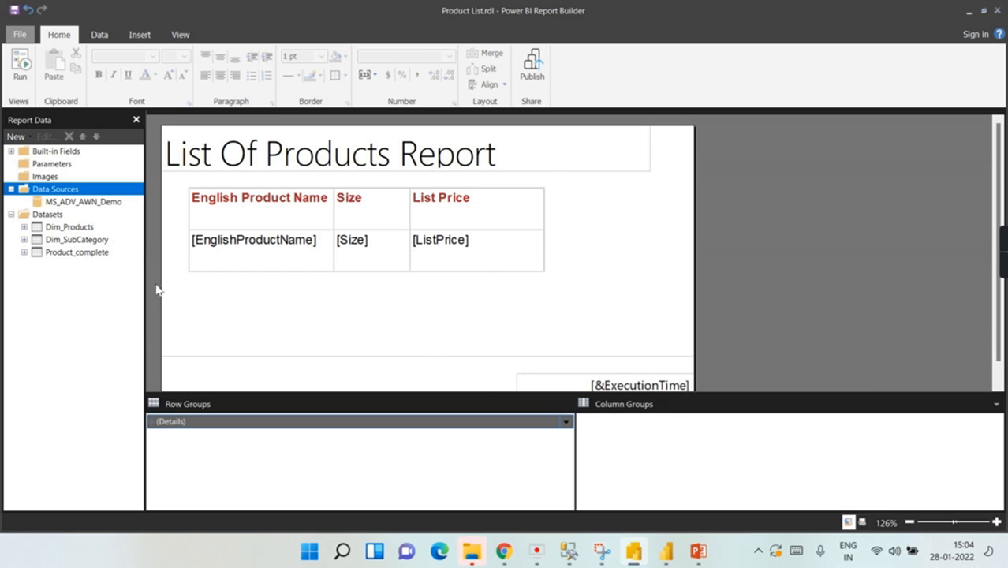
pyautogui.click(666, 552)
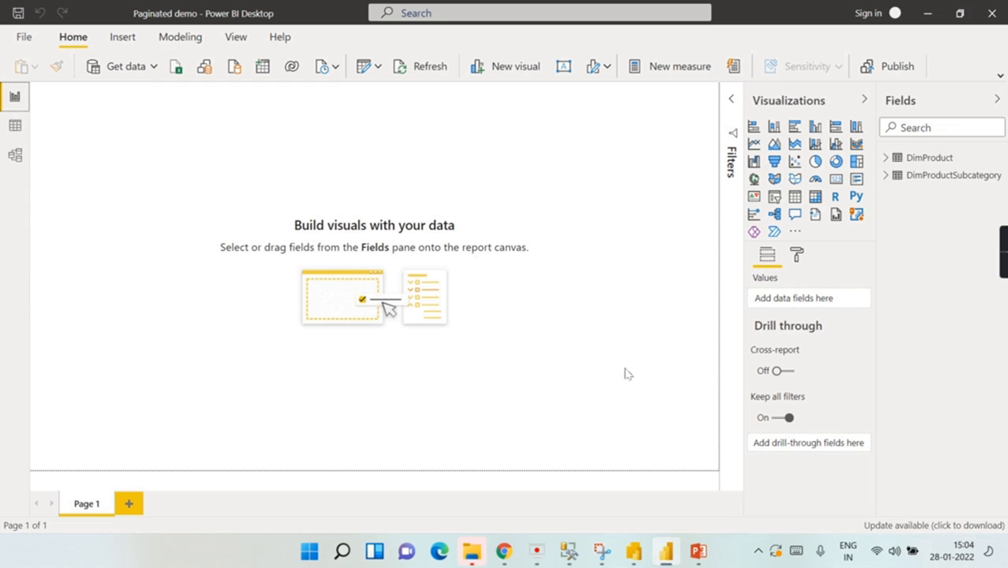
# Step: Expand the ribbon to its full layout and return to the Home tab
pyautogui.click(124, 37)
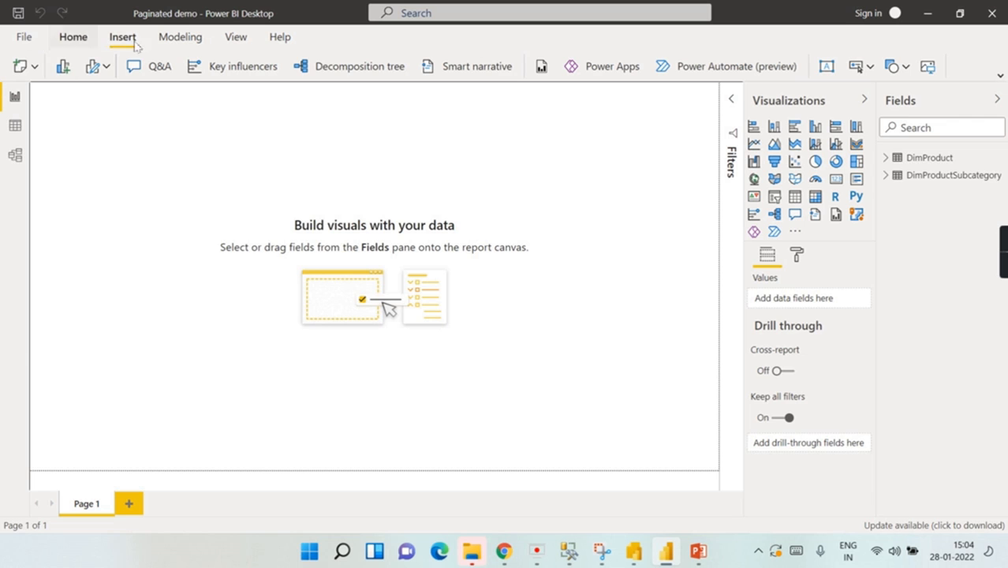
pyautogui.click(1000, 76)
pyautogui.click(73, 37)
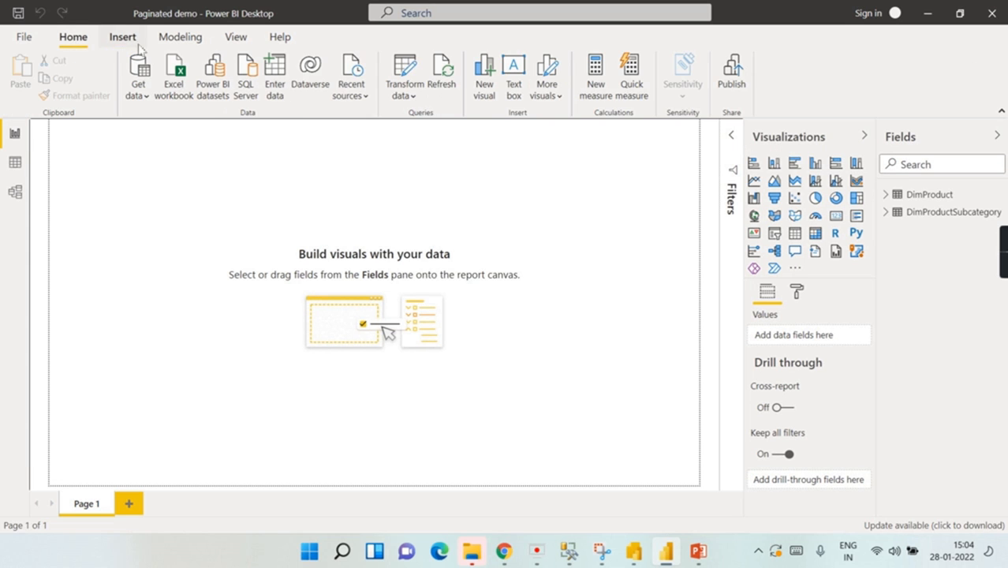
# Step: Insert a 'List Of Products' text box at 42 pt, resized to fit on one line
pyautogui.click(514, 77)
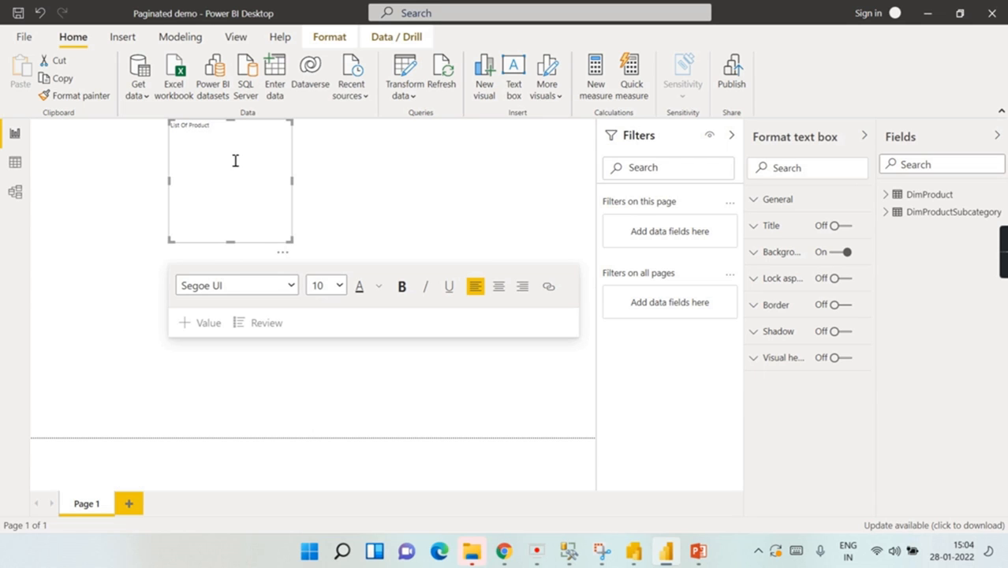
pyautogui.hotkey('ctrl', 'a')
pyautogui.click(339, 286)
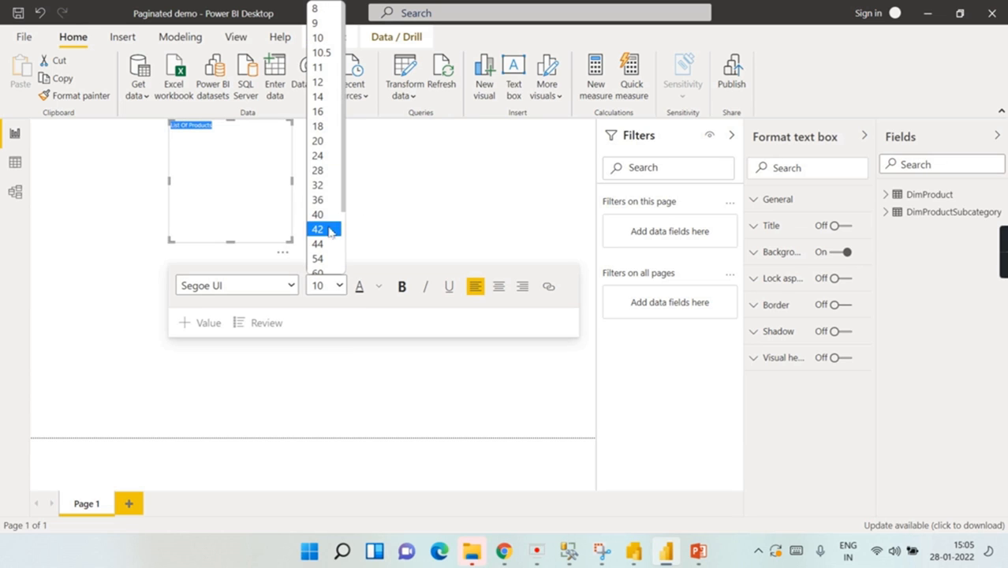
pyautogui.click(331, 230)
pyautogui.moveTo(292, 183); pyautogui.dragTo(427, 162)
pyautogui.moveTo(298, 241); pyautogui.dragTo(298, 158)
pyautogui.click(246, 204)
pyautogui.click(99, 197)
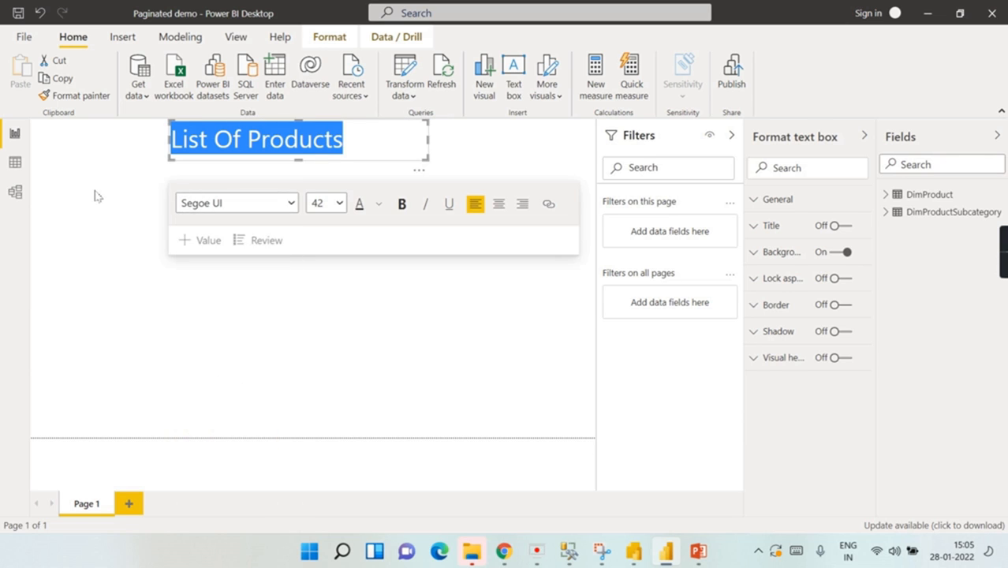
pyautogui.click(98, 197)
# Step: Add a table visual just below the title and widen it
pyautogui.click(794, 233)
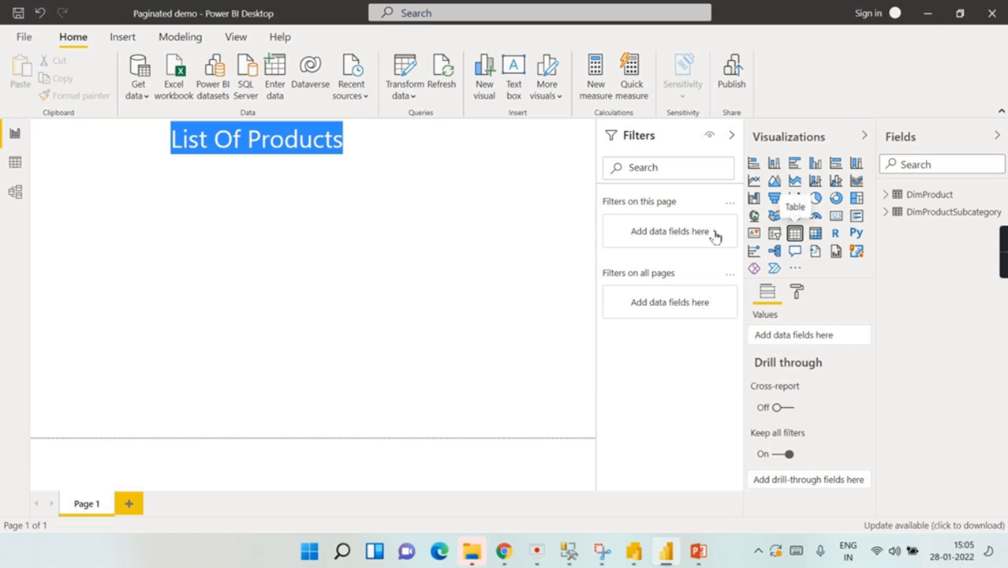
pyautogui.moveTo(139, 227); pyautogui.dragTo(146, 175)
pyautogui.moveTo(240, 300); pyautogui.dragTo(470, 298)
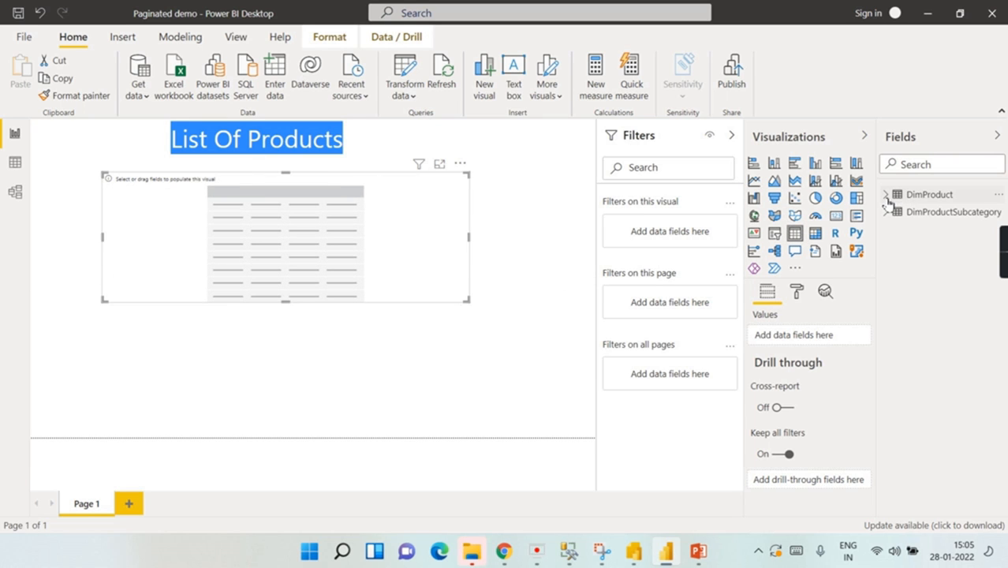
pyautogui.hotkey('alt', 'Tab')
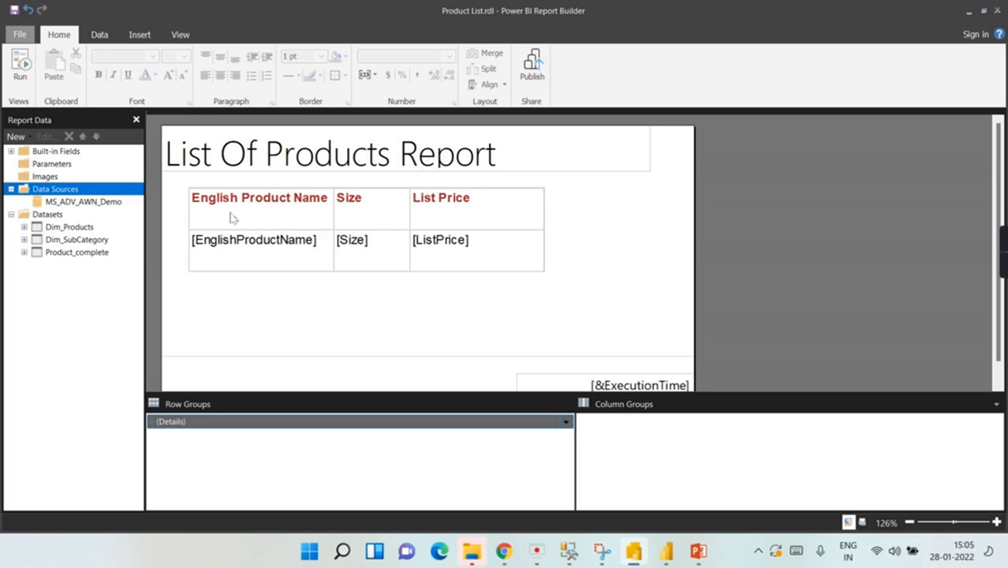
pyautogui.hotkey('alt', 'Tab')
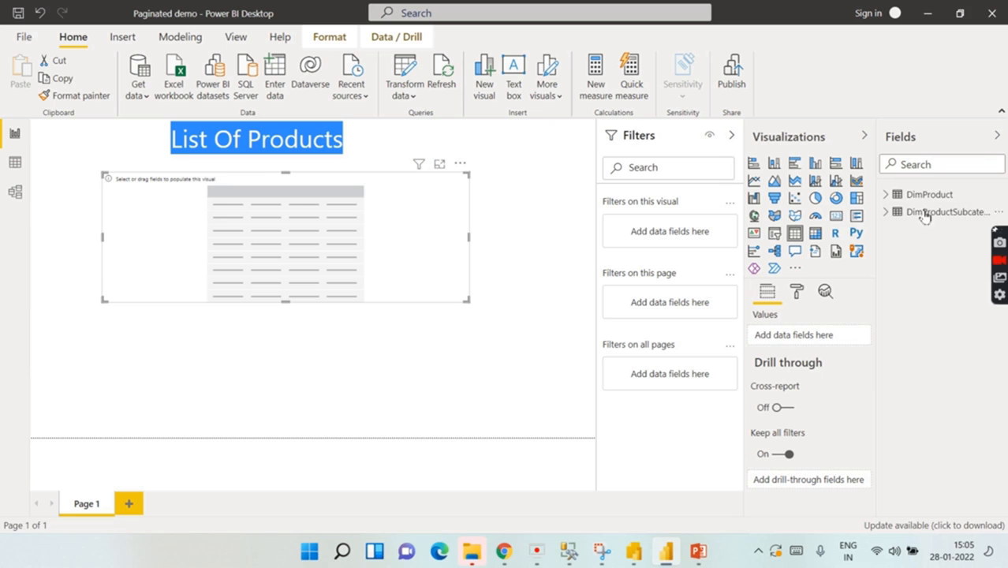
# Step: Fill the table with DimProduct's EnglishProductName, Size and ListPrice, widening the product-name column
pyautogui.click(888, 196)
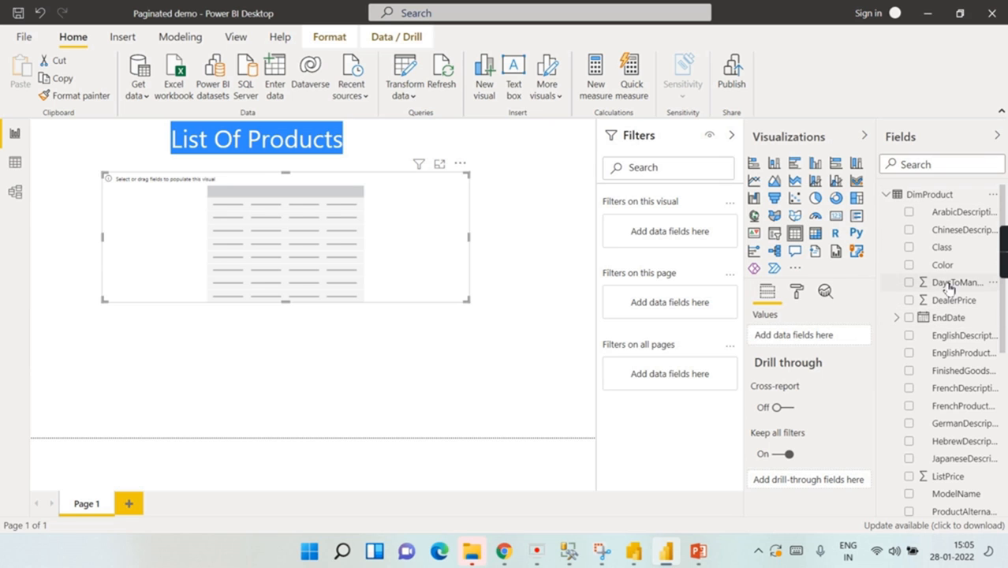
pyautogui.scroll(-2, 953, 377)
pyautogui.scroll(-3, 979, 483)
pyautogui.scroll(5, 950, 383)
pyautogui.click(914, 358)
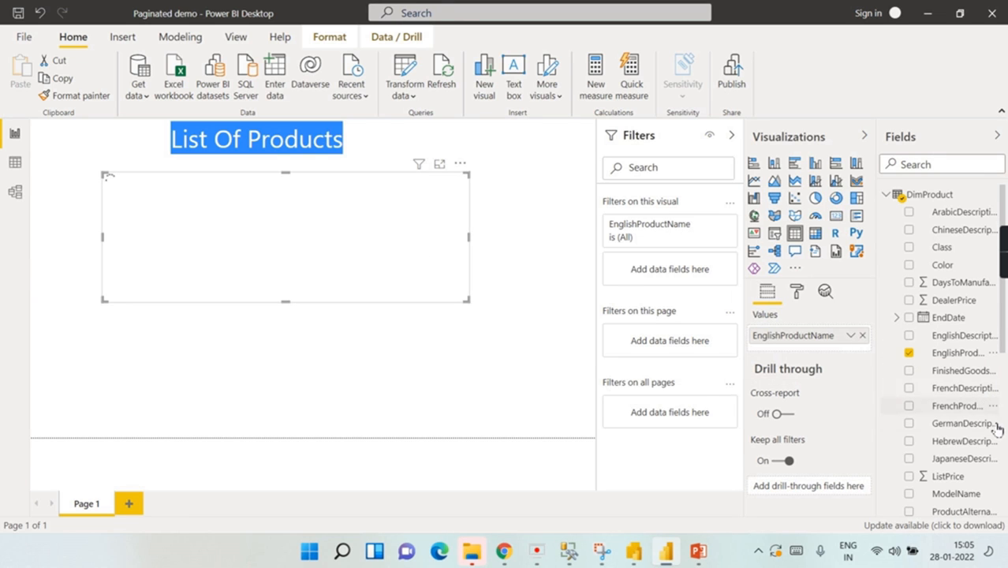
pyautogui.scroll(-3, 999, 442)
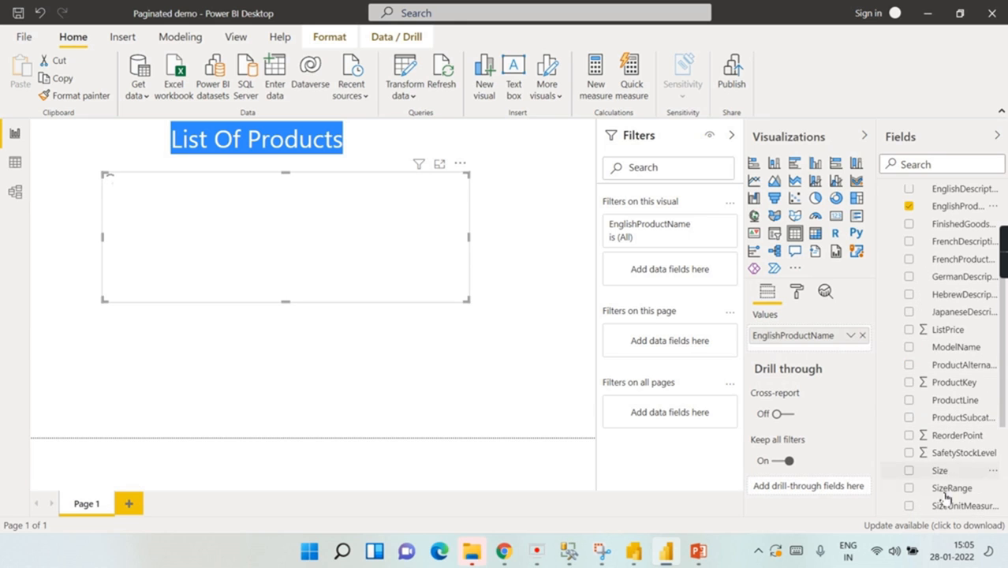
pyautogui.click(910, 472)
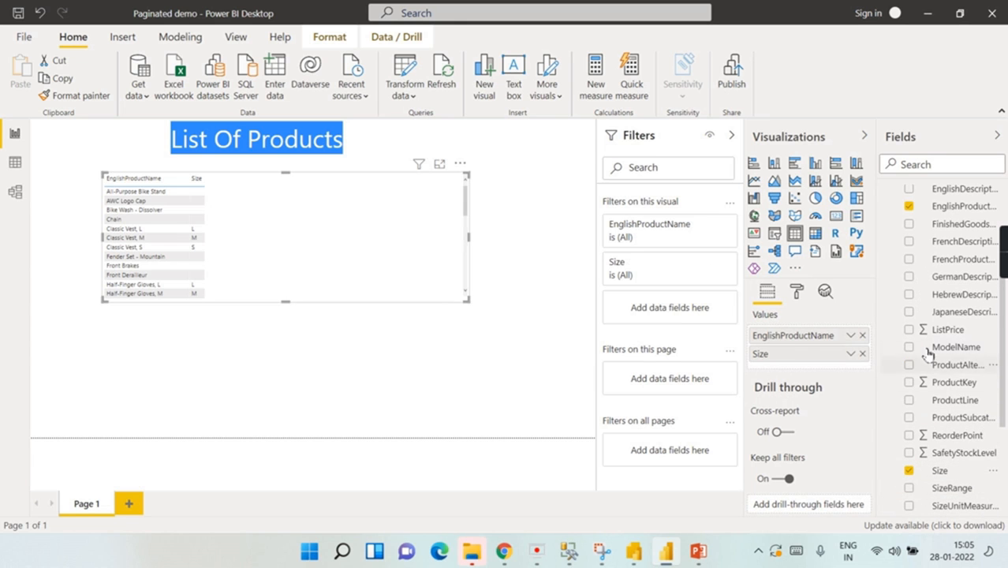
pyautogui.click(910, 330)
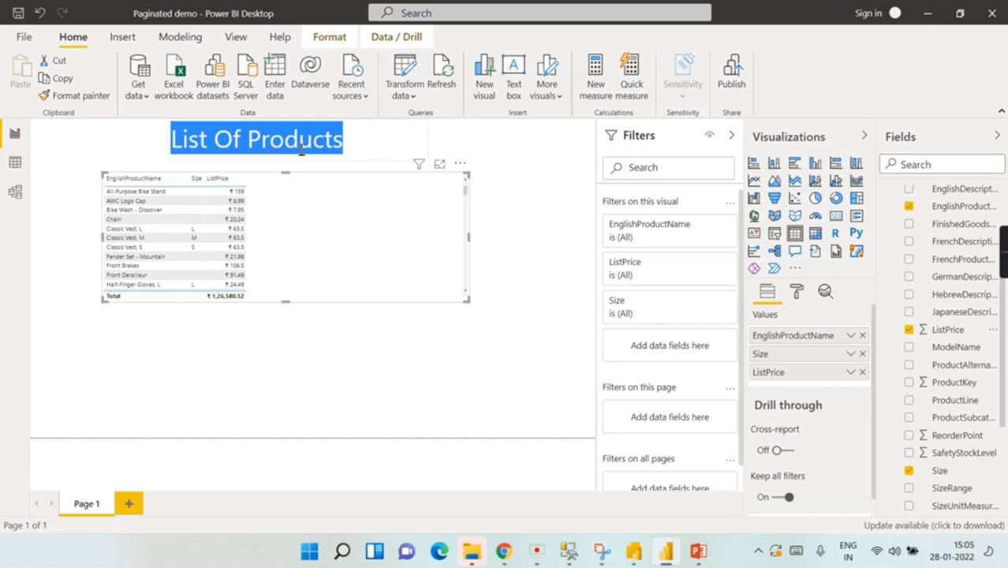
pyautogui.moveTo(195, 180); pyautogui.dragTo(267, 180)
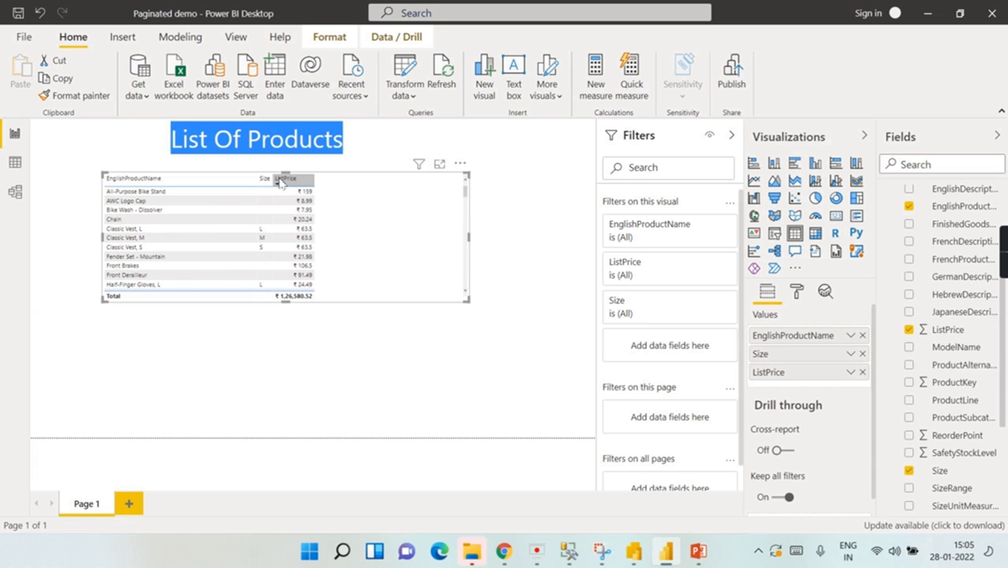
# Step: Enlarge the table's column header text size to 16 pt
pyautogui.click(505, 215)
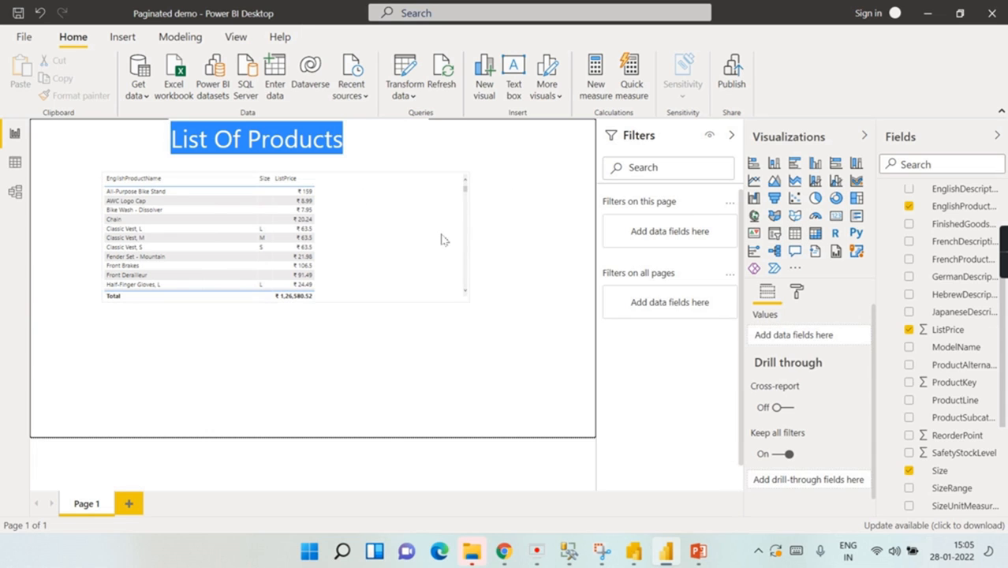
pyautogui.click(443, 235)
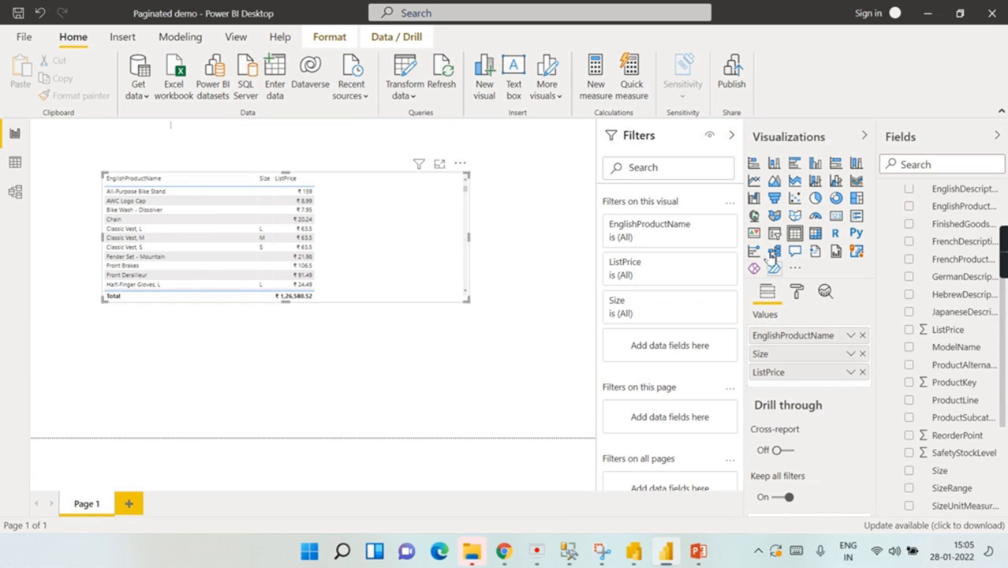
pyautogui.click(797, 293)
pyautogui.click(811, 430)
pyautogui.scroll(-3, 801, 466)
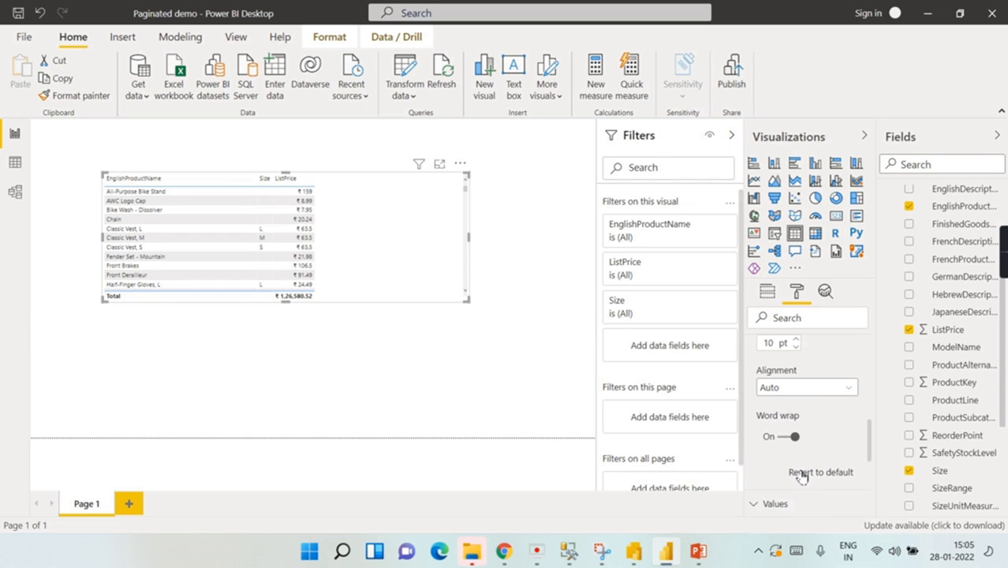
pyautogui.doubleClick(769, 345)
pyautogui.write('14')
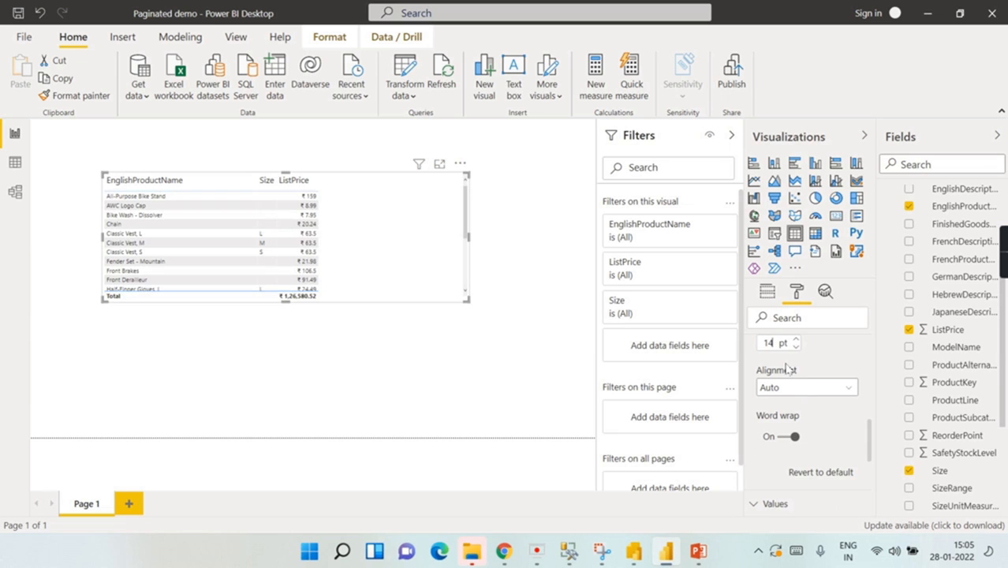
pyautogui.scroll(1, 758, 342)
pyautogui.write('16')
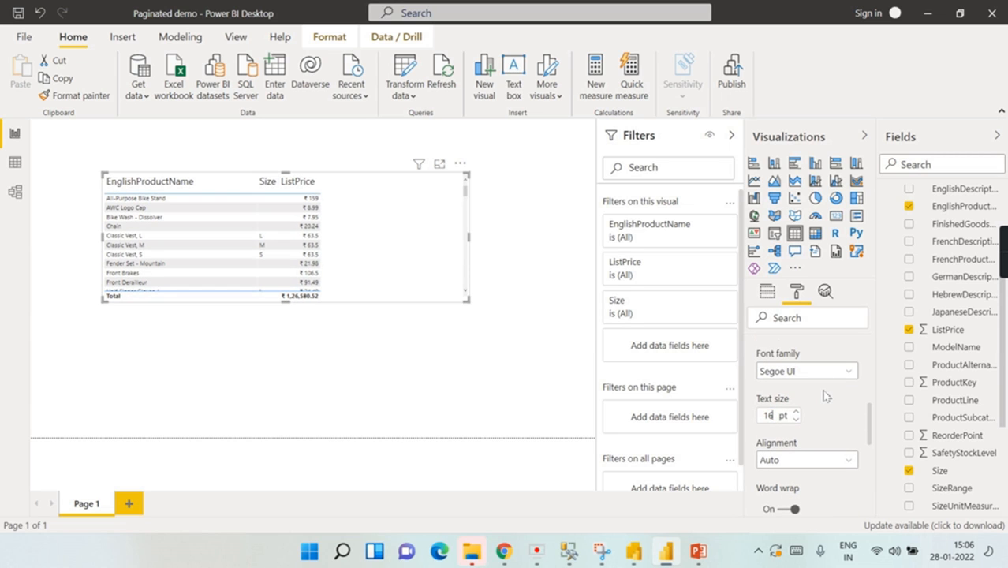
pyautogui.scroll(2, 824, 393)
pyautogui.scroll(-2, 833, 434)
pyautogui.scroll(5, 829, 414)
pyautogui.click(817, 428)
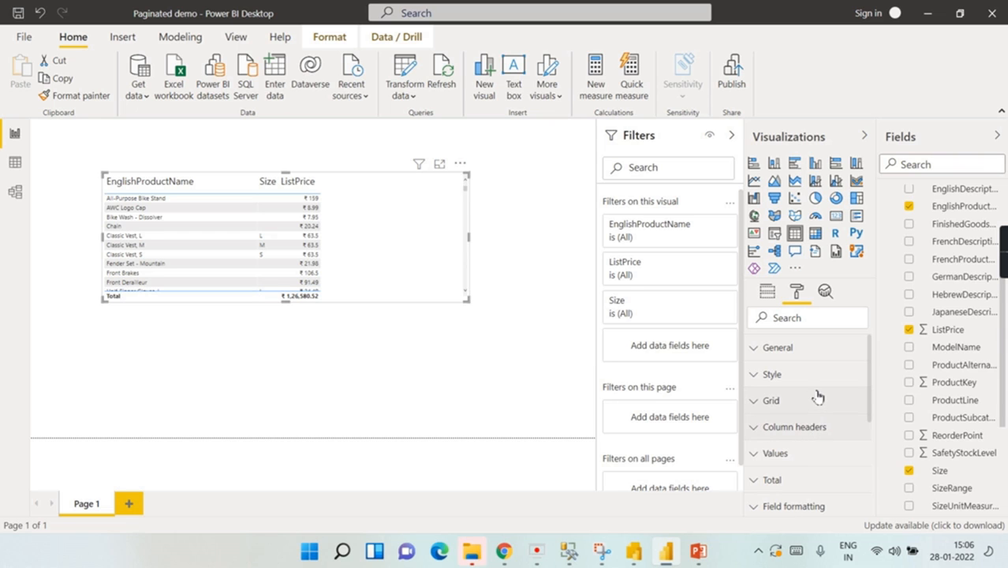
# Step: Raise the table's values text size to 17 pt
pyautogui.click(807, 454)
pyautogui.scroll(-5, 822, 426)
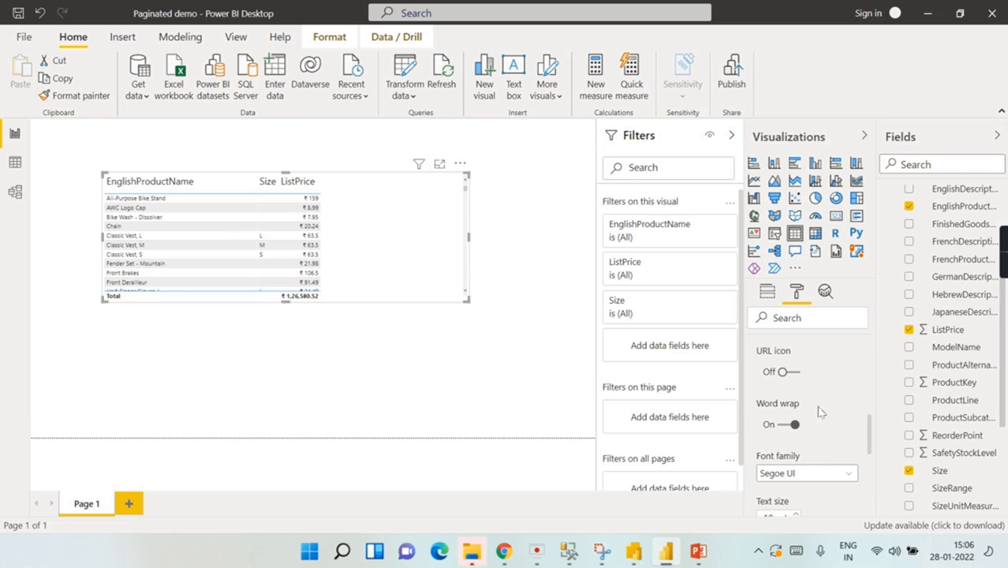
pyautogui.scroll(-1, 829, 428)
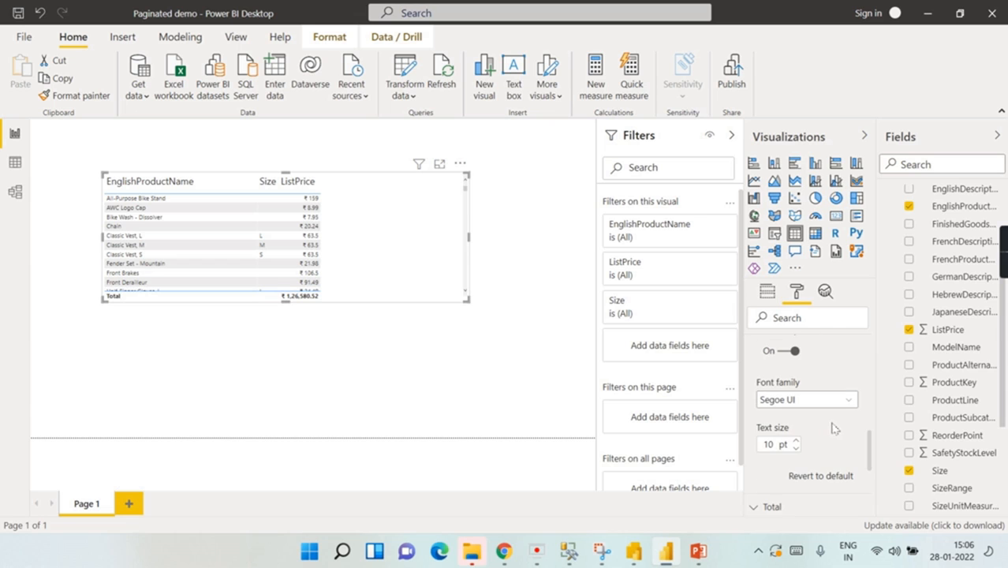
pyautogui.click(797, 442)
pyautogui.click(797, 442)
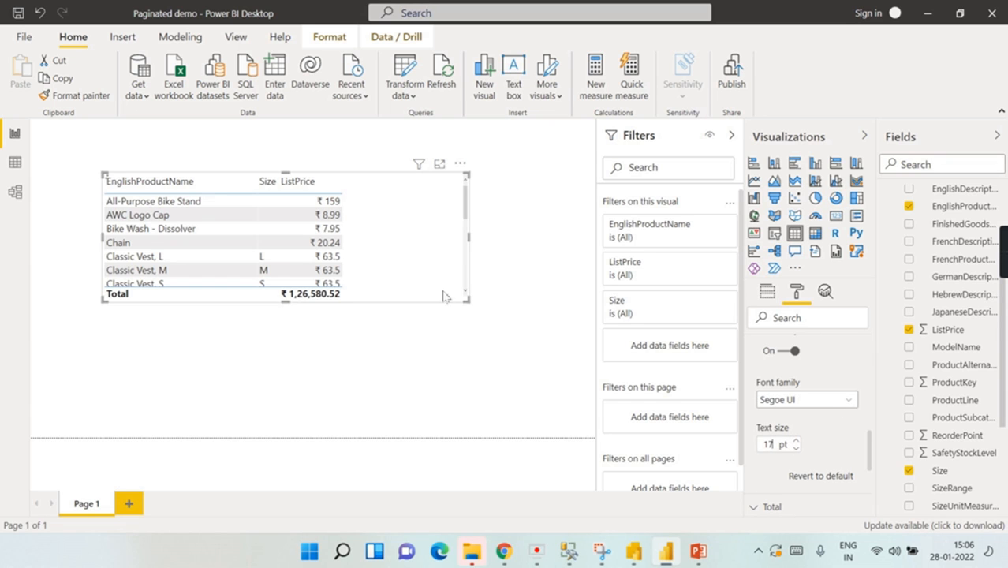
# Step: Give Page 1 a grey background at 16% transparency
pyautogui.click(476, 206)
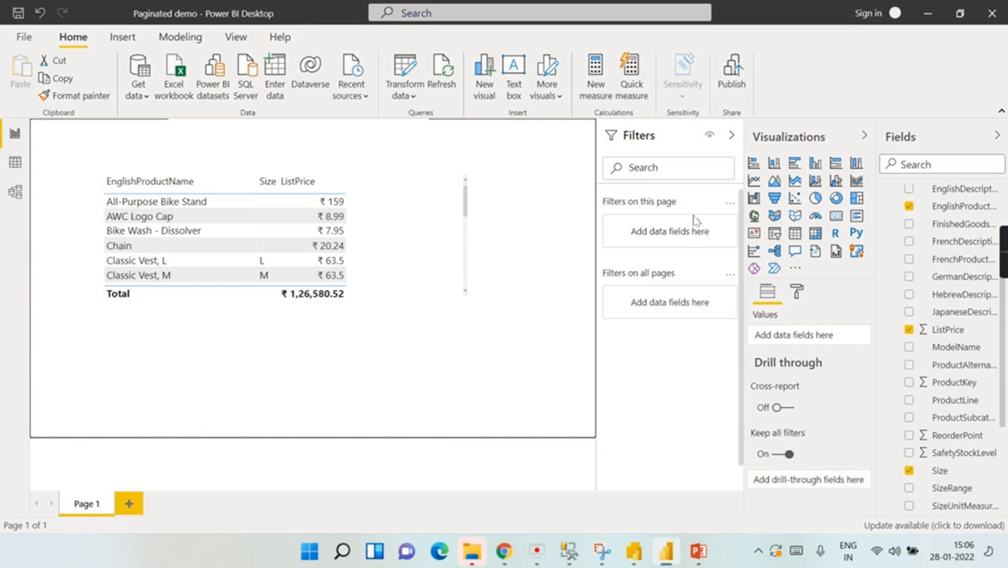
pyautogui.click(796, 291)
pyautogui.click(805, 408)
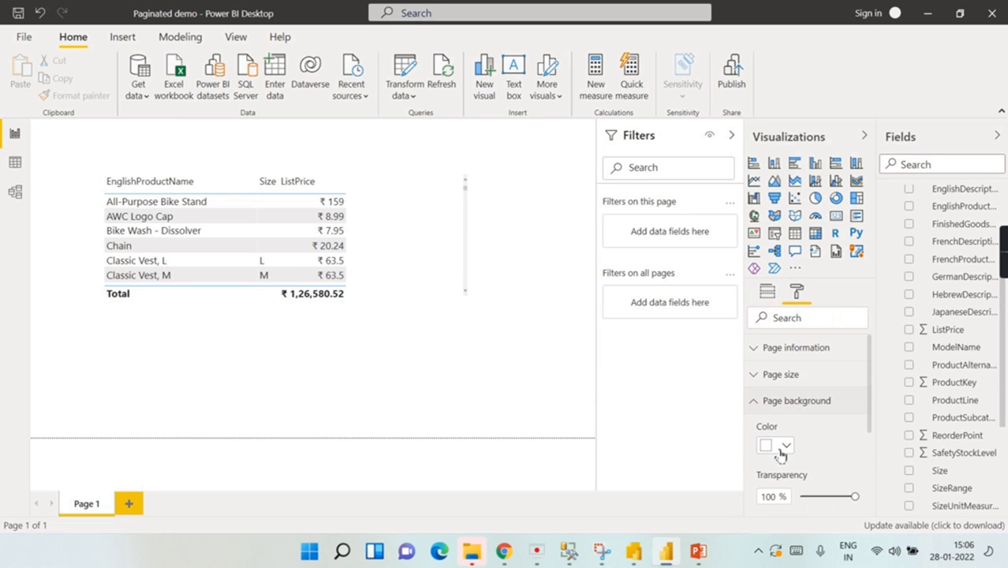
pyautogui.click(777, 445)
pyautogui.click(781, 262)
pyautogui.click(809, 497)
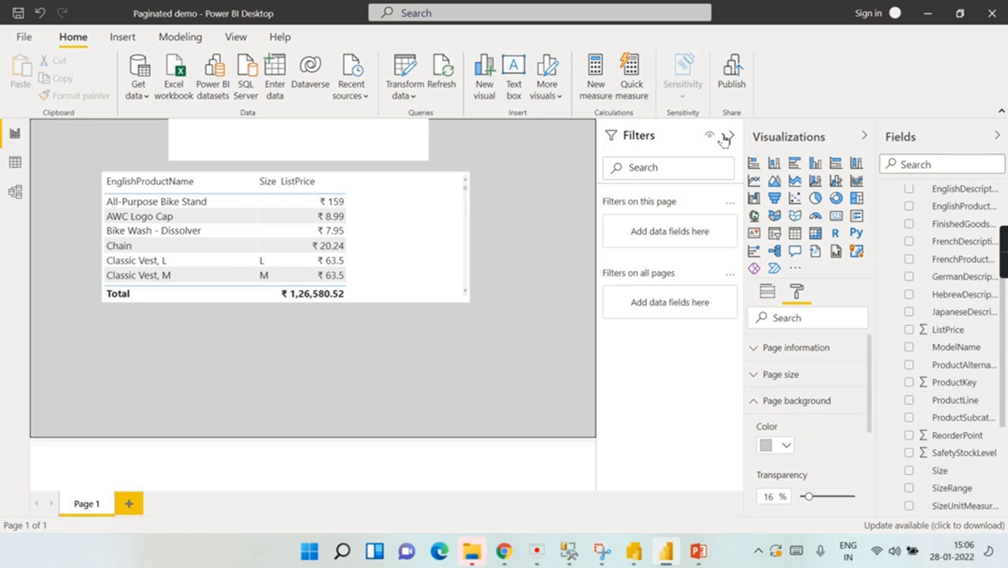
# Step: Collapse the Visualizations, Fields and Filters panes to widen the canvas
pyautogui.click(866, 137)
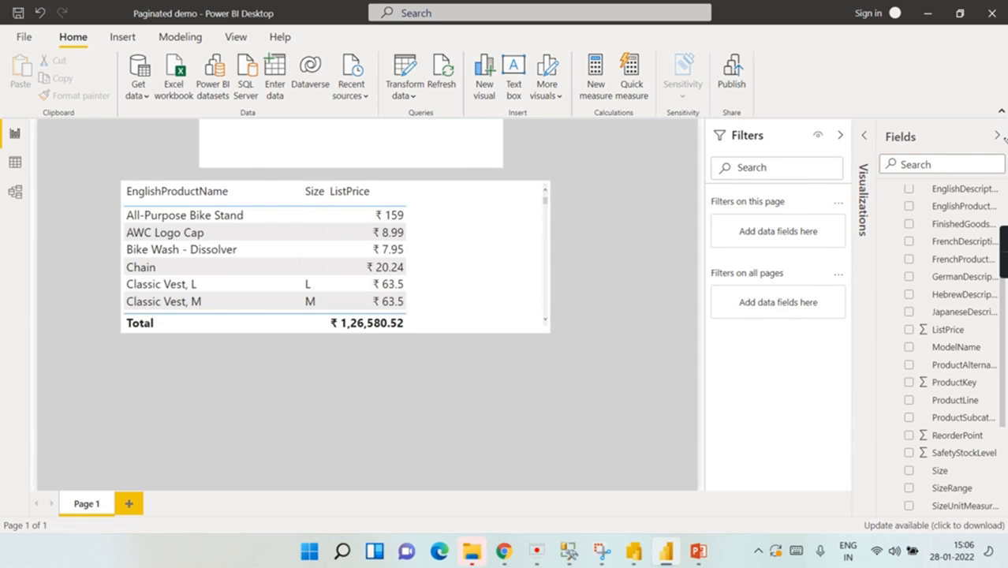
pyautogui.click(996, 136)
pyautogui.click(947, 137)
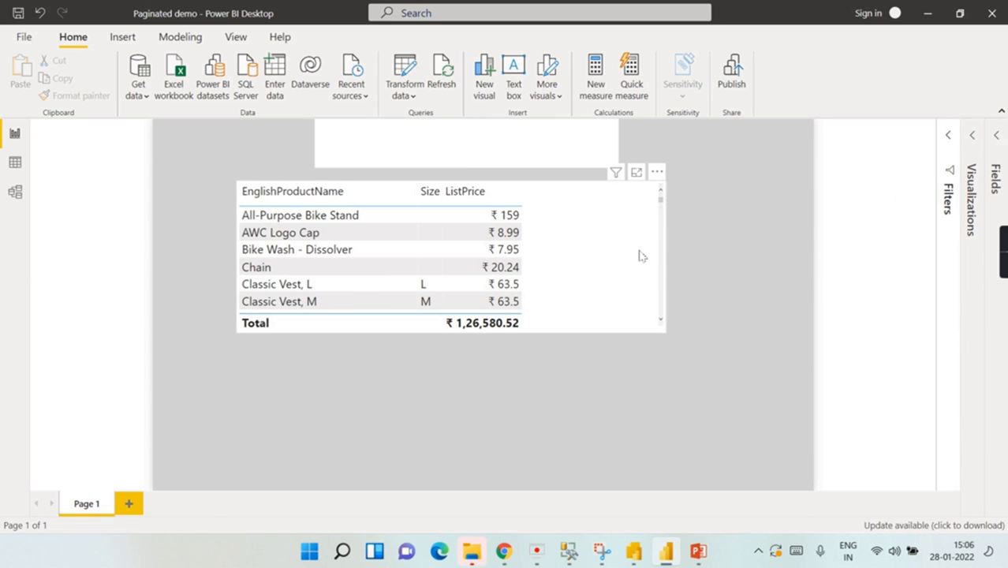
# Step: Make the title 'LIST OF Products' at 54 pt and widen its box to both sides
pyautogui.click(609, 251)
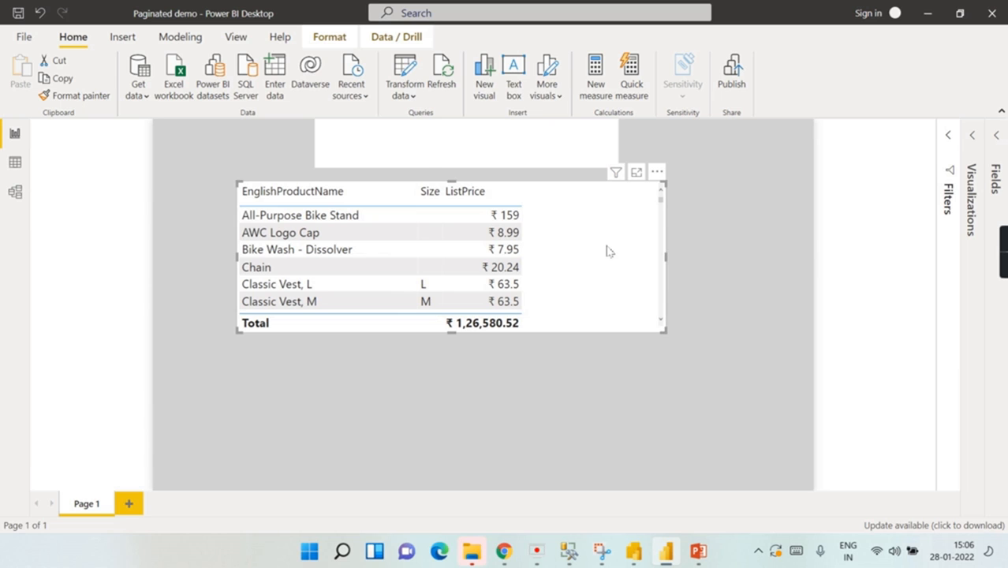
pyautogui.click(579, 150)
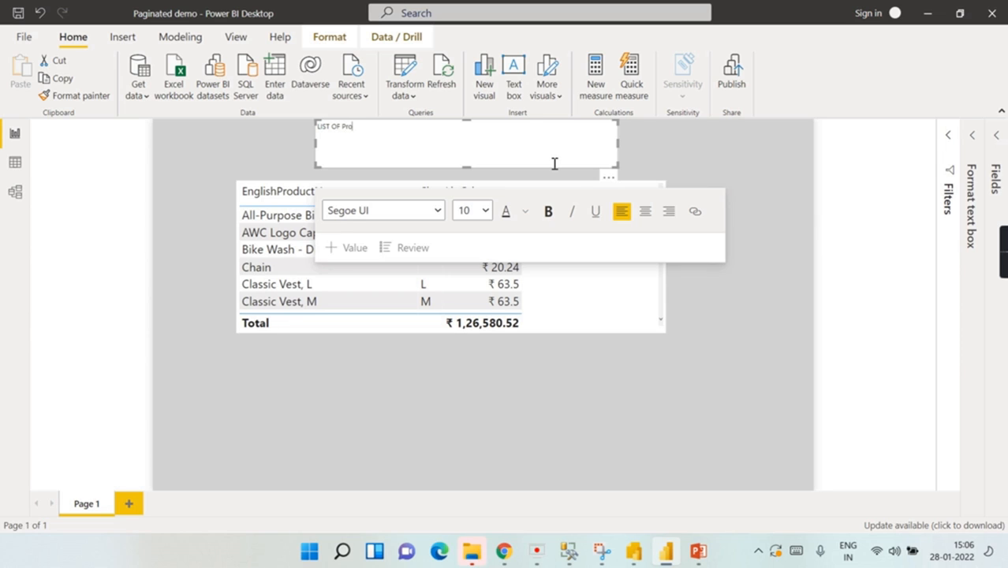
pyautogui.hotkey('ctrl', 'a')
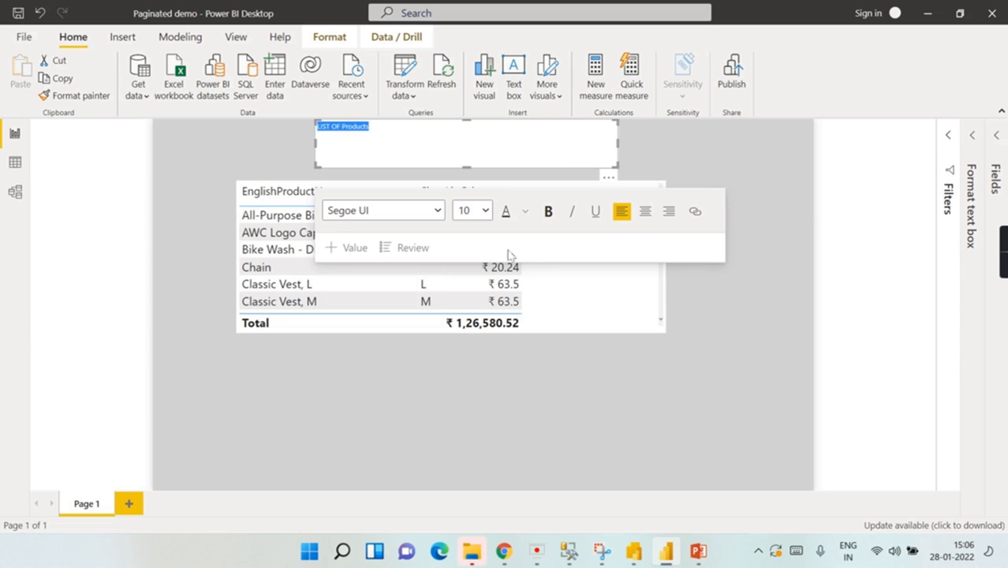
pyautogui.click(485, 211)
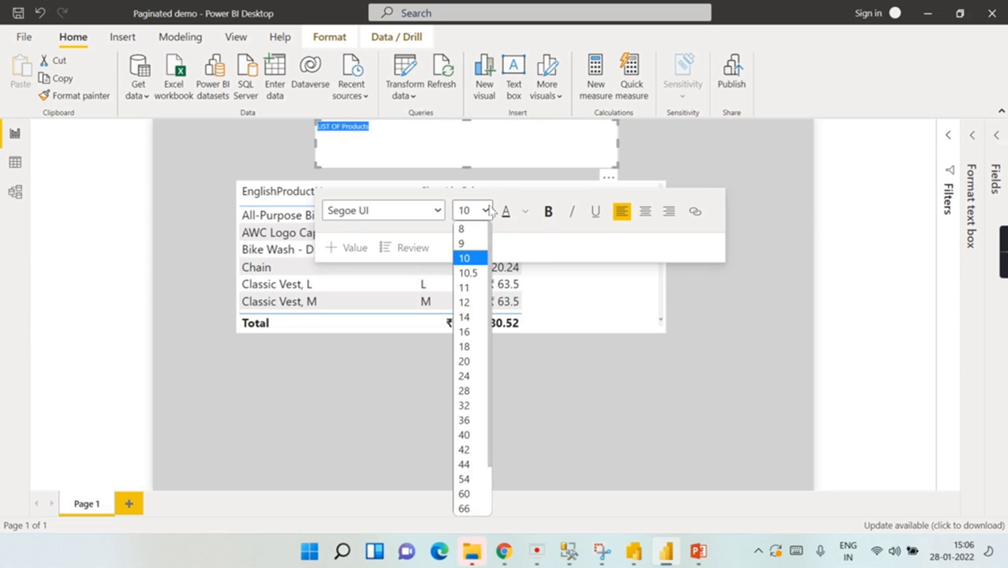
pyautogui.click(463, 480)
pyautogui.moveTo(621, 142); pyautogui.dragTo(716, 140)
pyautogui.click(636, 144)
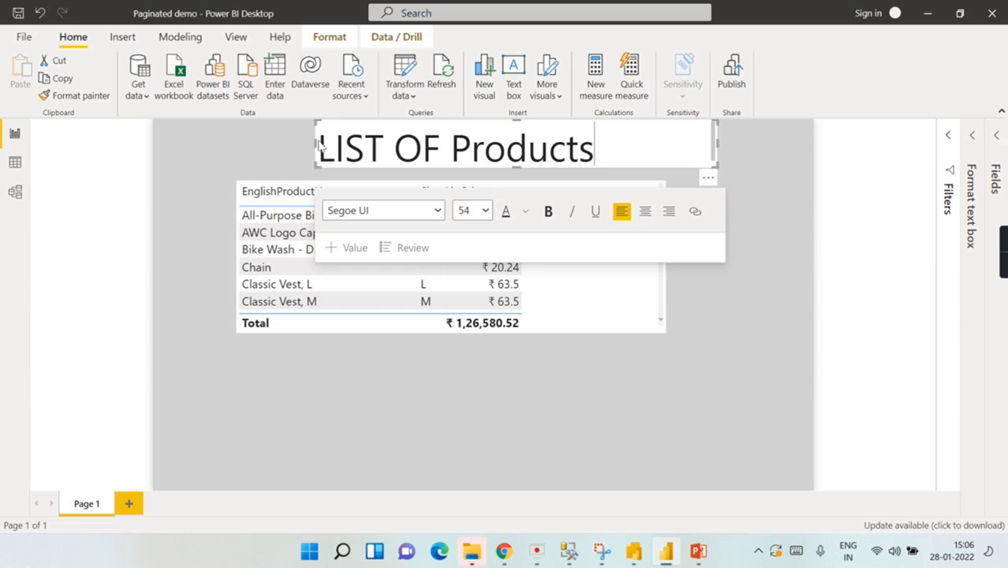
pyautogui.moveTo(319, 142); pyautogui.dragTo(214, 144)
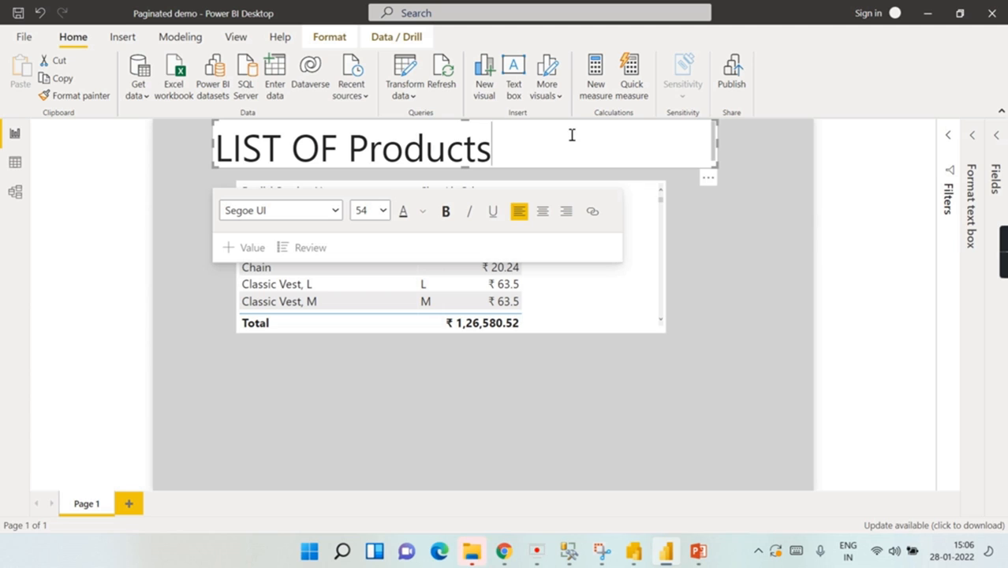
pyautogui.click(724, 314)
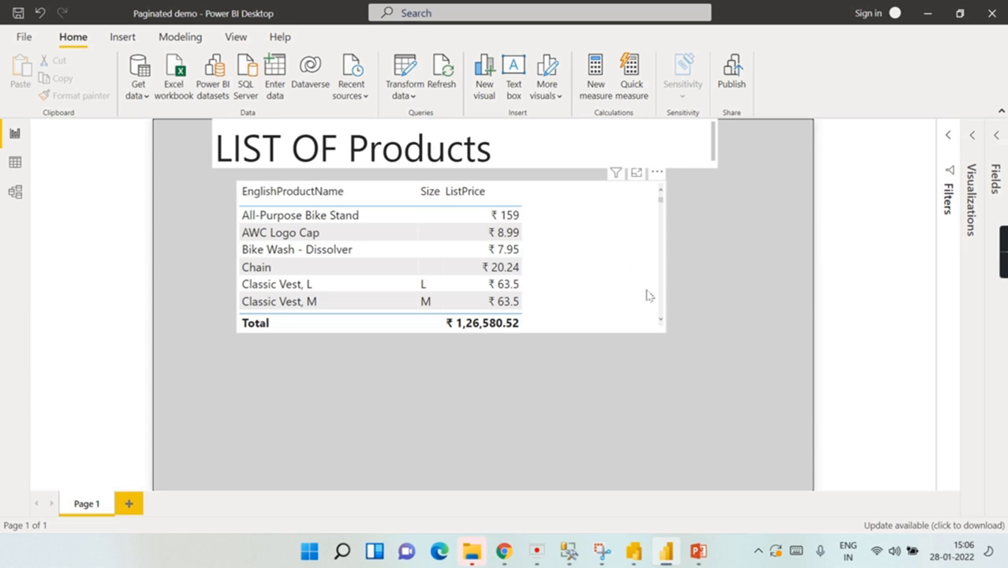
pyautogui.click(290, 142)
# Step: Centre the title text and compare the page with the paginated report
pyautogui.click(543, 211)
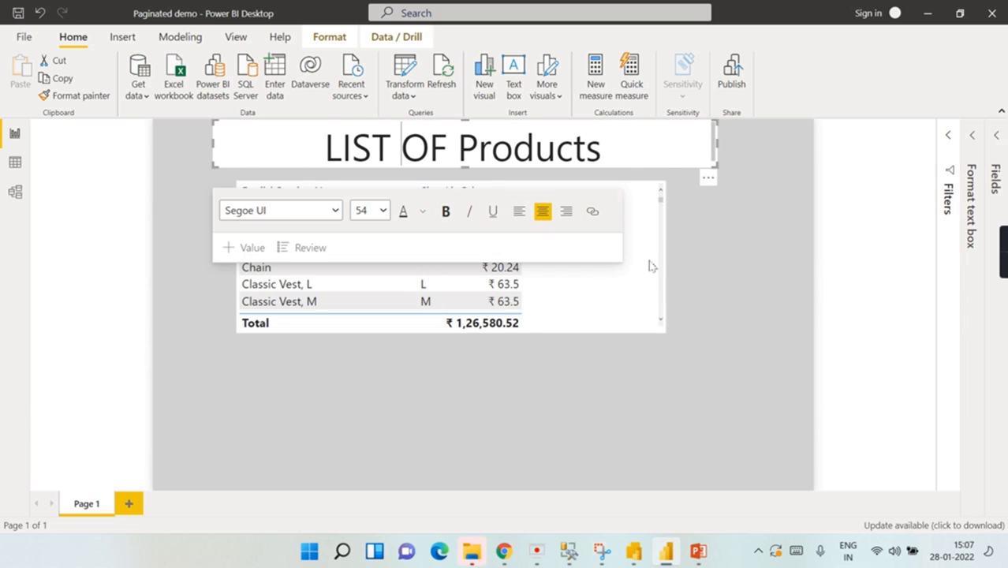
pyautogui.click(757, 231)
pyautogui.hotkey('alt', 'Tab')
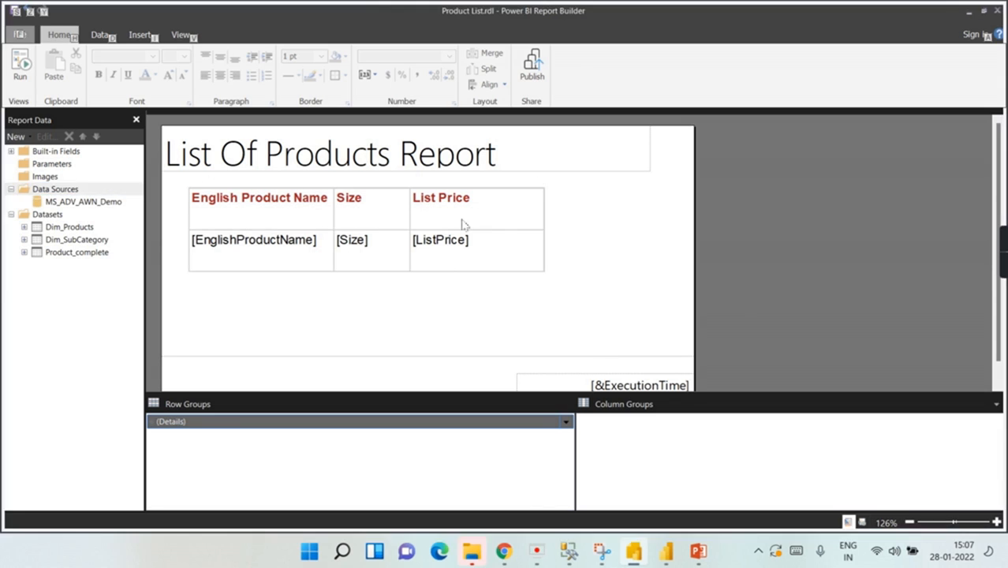
pyautogui.hotkey('alt', 'Tab')
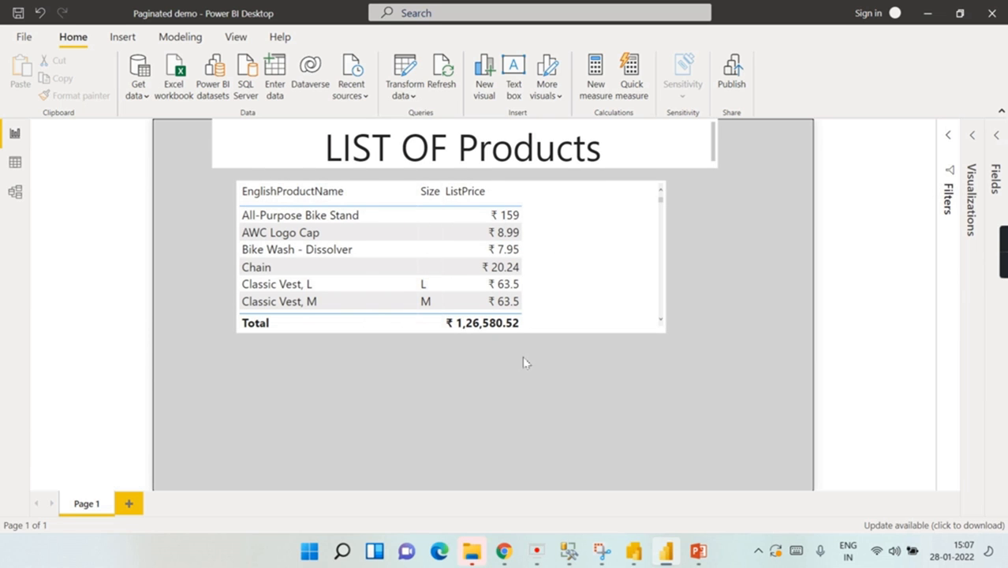
# Step: Return to Report Builder and preview the List Of Products Report (11 pages)
pyautogui.hotkey('alt', 'Tab')
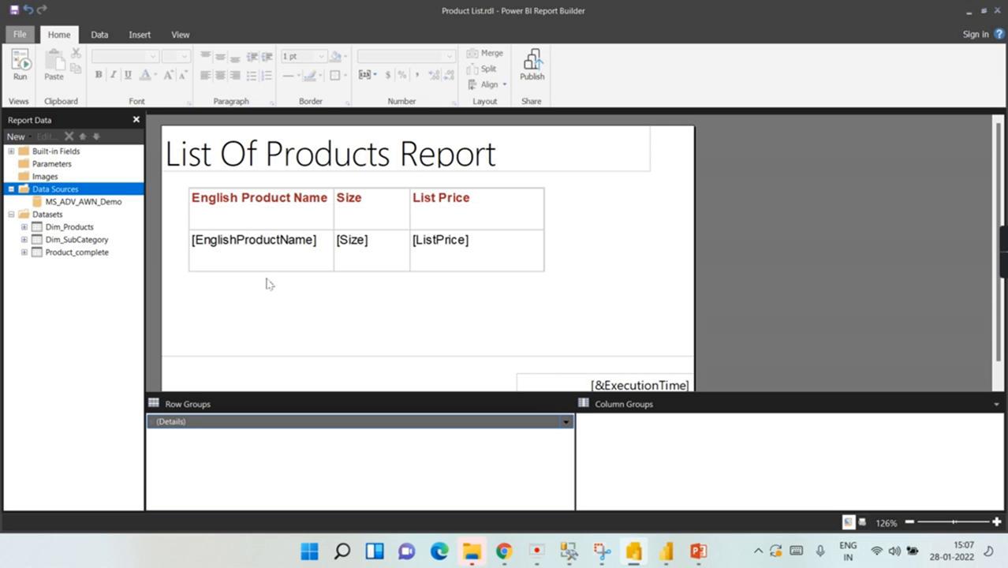
pyautogui.hotkey('alt', 'Tab')
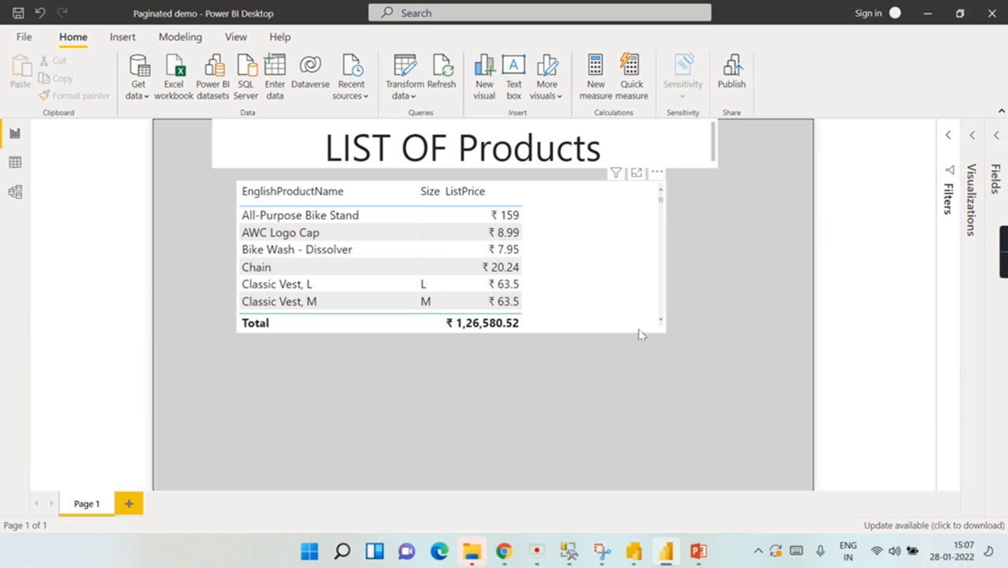
pyautogui.hotkey('alt', 'Tab')
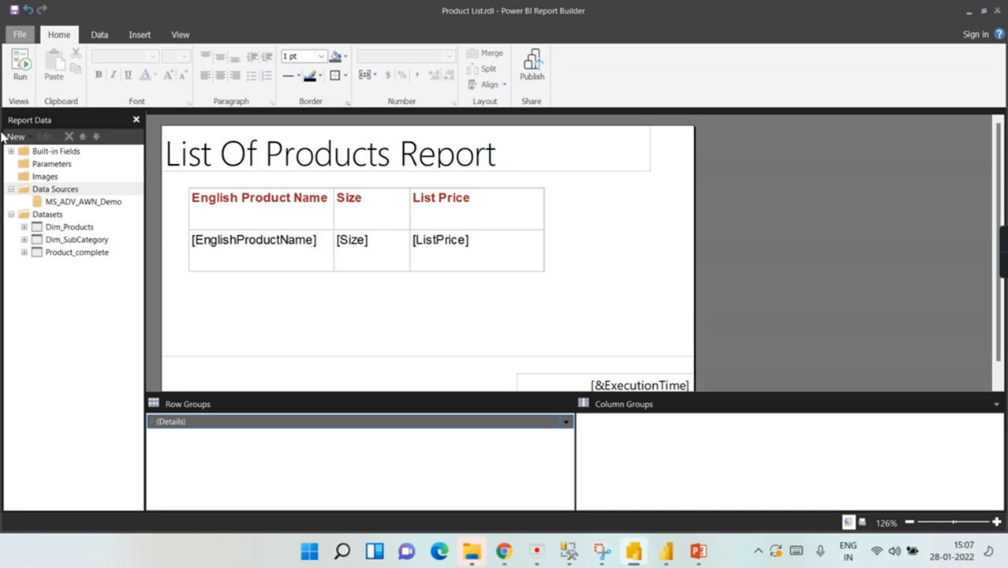
pyautogui.click(19, 80)
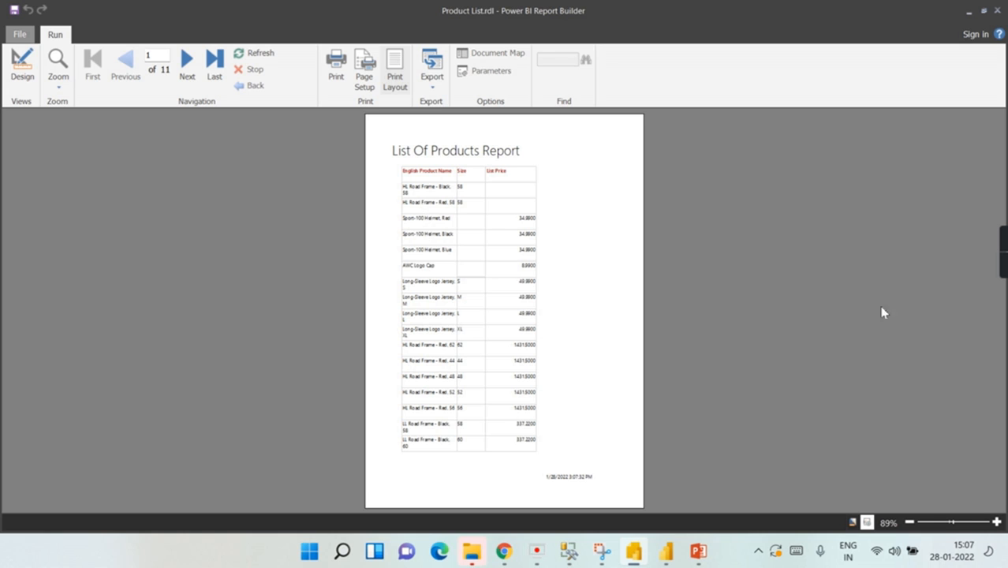
# Step: Zoom into the report preview and page forward to page 3
pyautogui.click(965, 523)
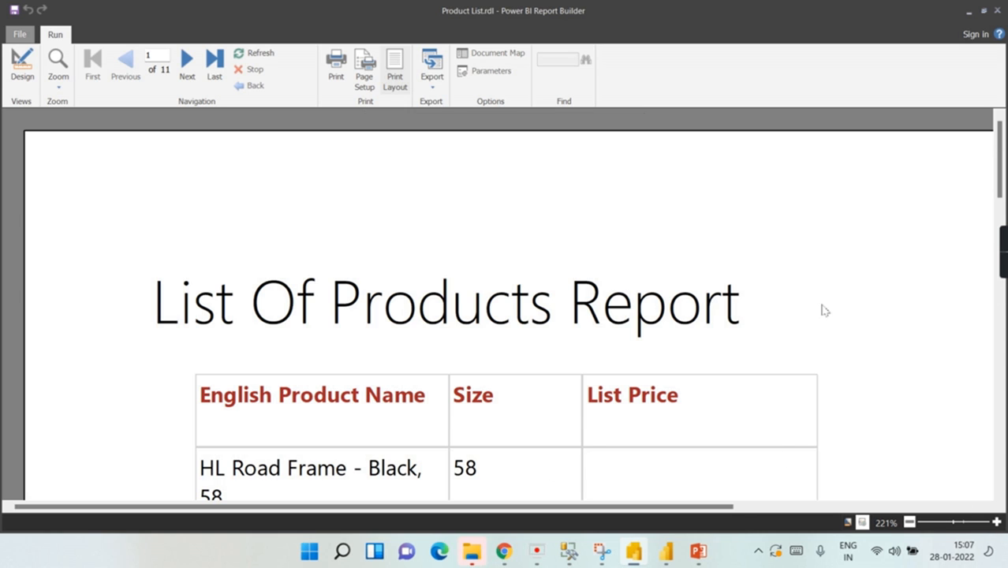
pyautogui.scroll(-5, 821, 317)
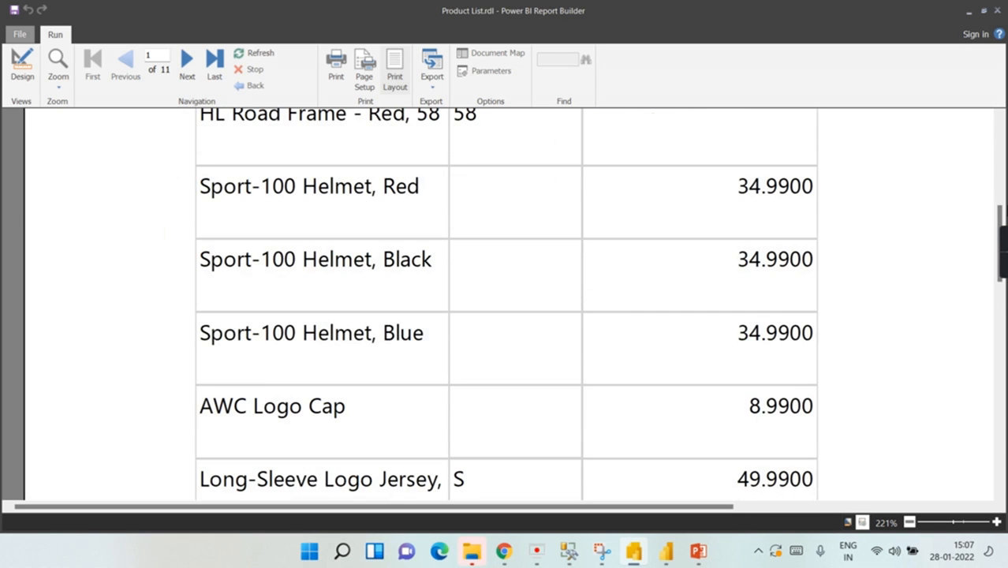
pyautogui.moveTo(1000, 212); pyautogui.dragTo(1000, 152)
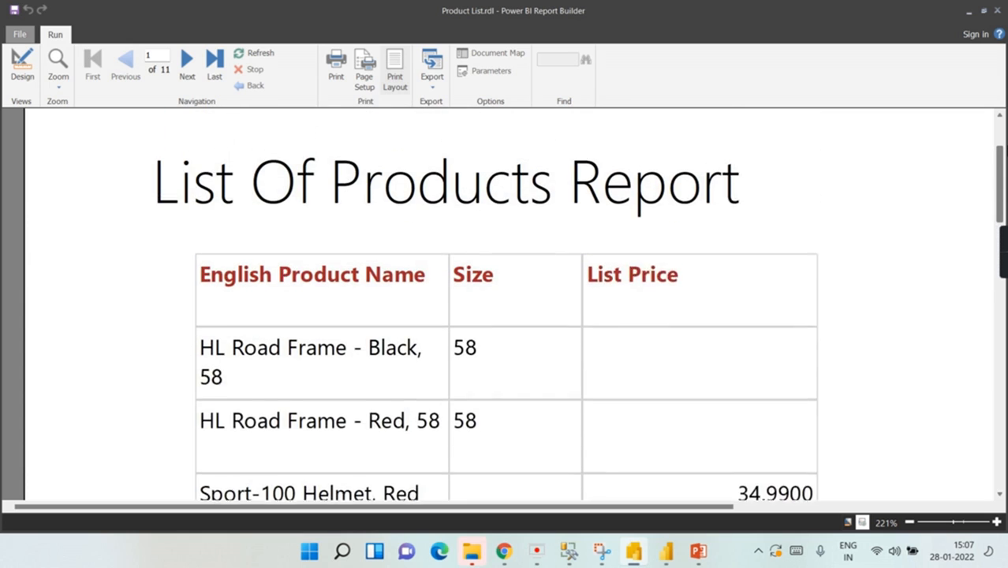
pyautogui.scroll(-2, 508, 305)
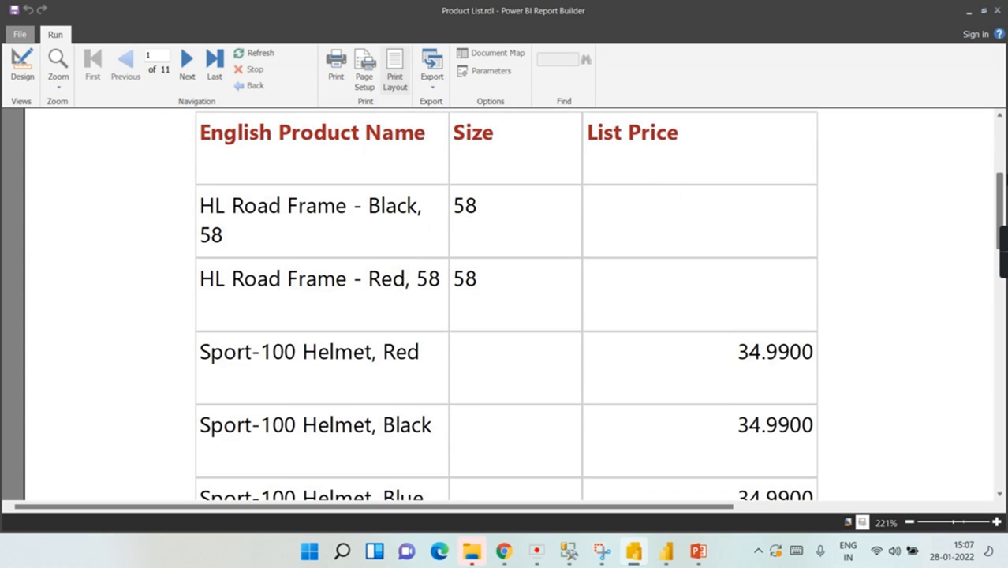
pyautogui.scroll(-3, 508, 304)
pyautogui.scroll(2, 508, 305)
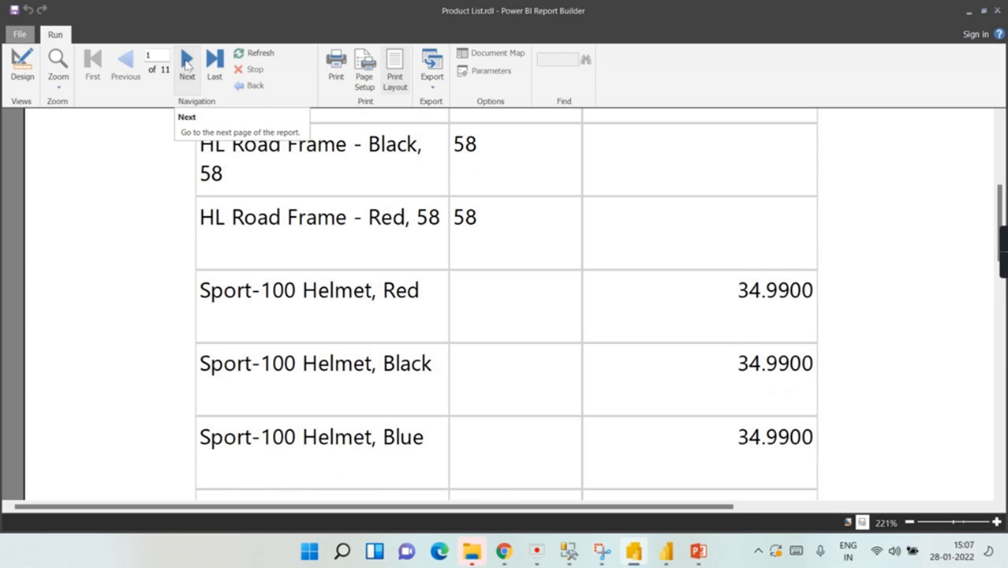
pyautogui.click(187, 60)
pyautogui.click(187, 61)
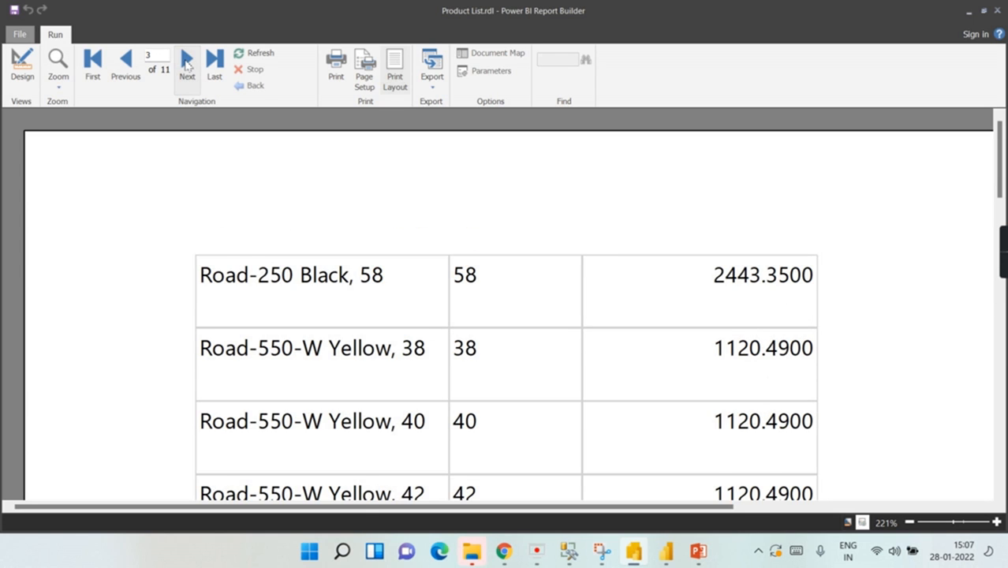
pyautogui.scroll(-4, 584, 261)
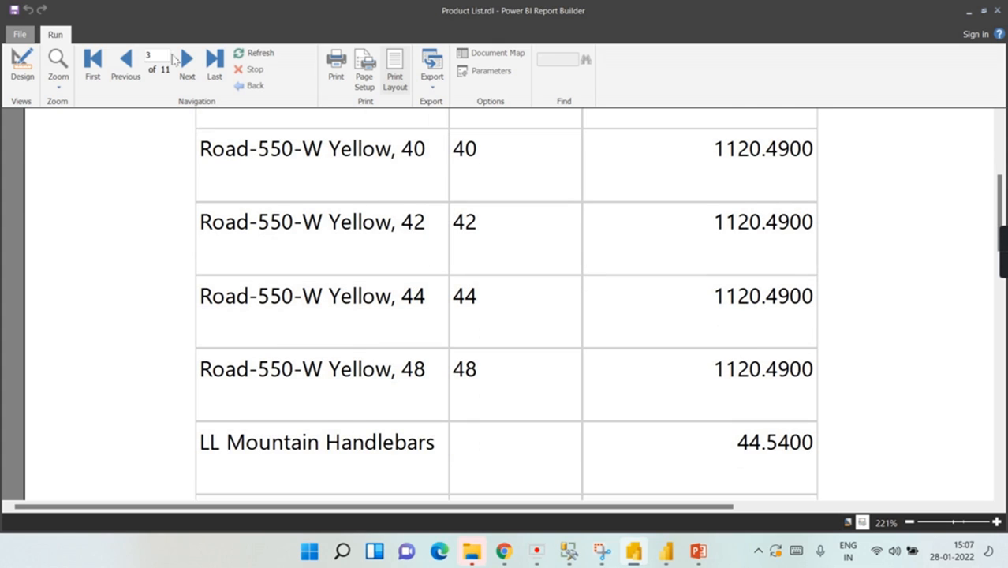
# Step: View the print layout, then return to design view and switch to Power BI Desktop
pyautogui.click(400, 70)
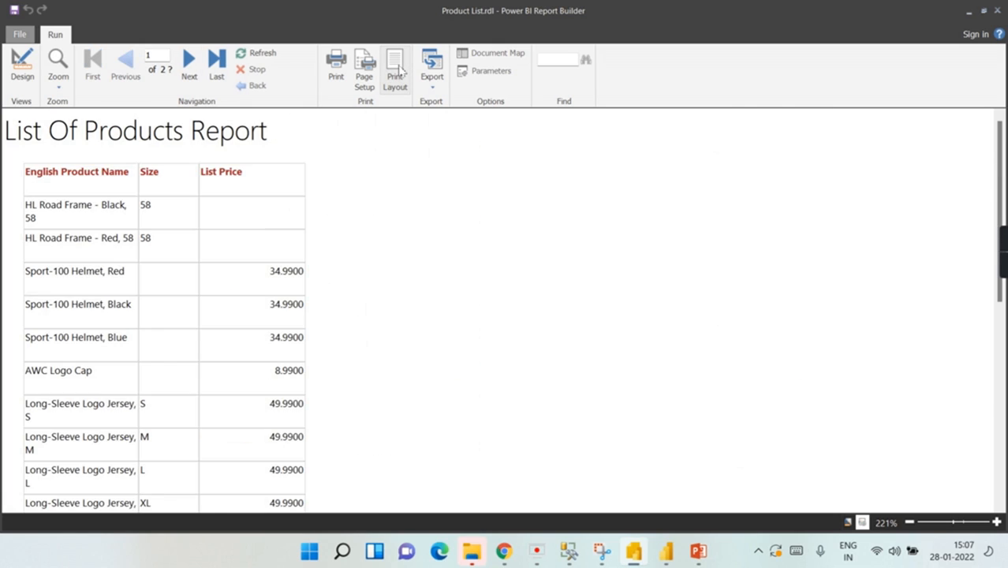
pyautogui.scroll(-2, 565, 229)
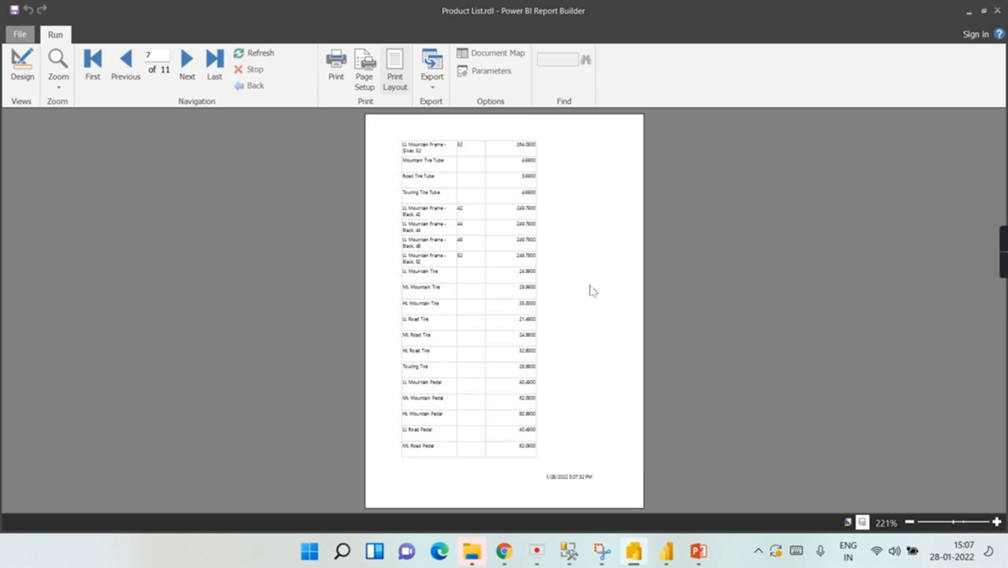
pyautogui.scroll(2, 584, 284)
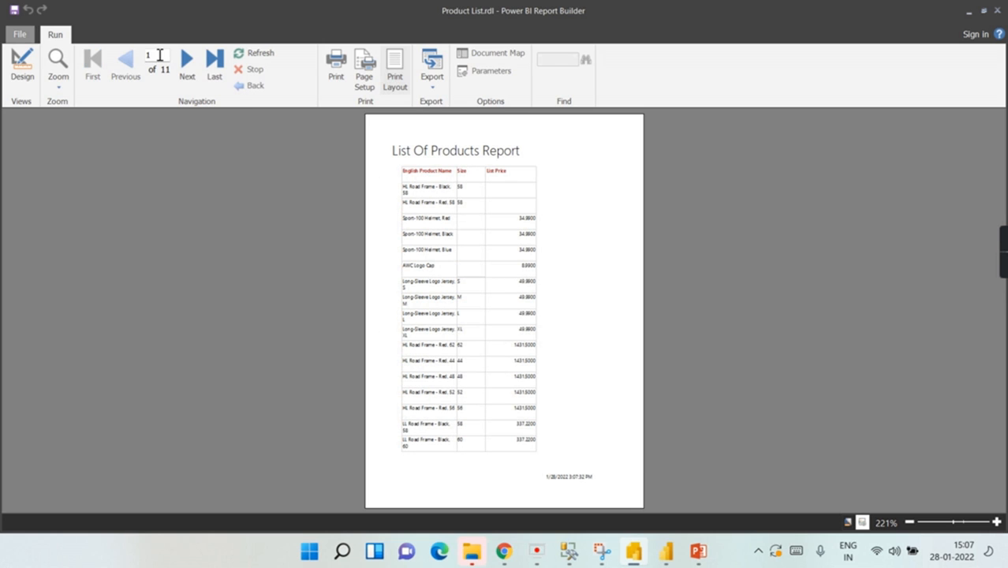
pyautogui.click(22, 65)
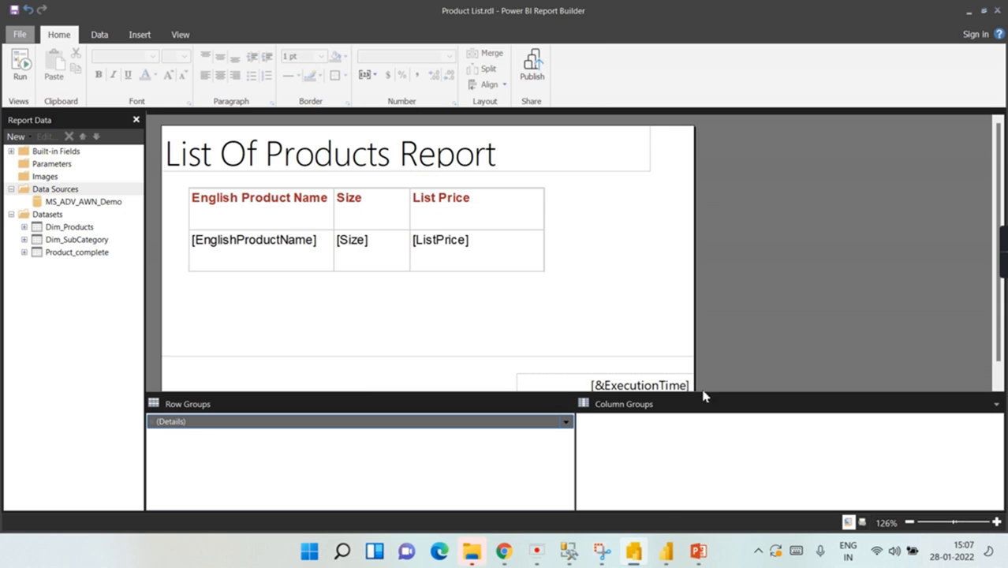
pyautogui.click(666, 551)
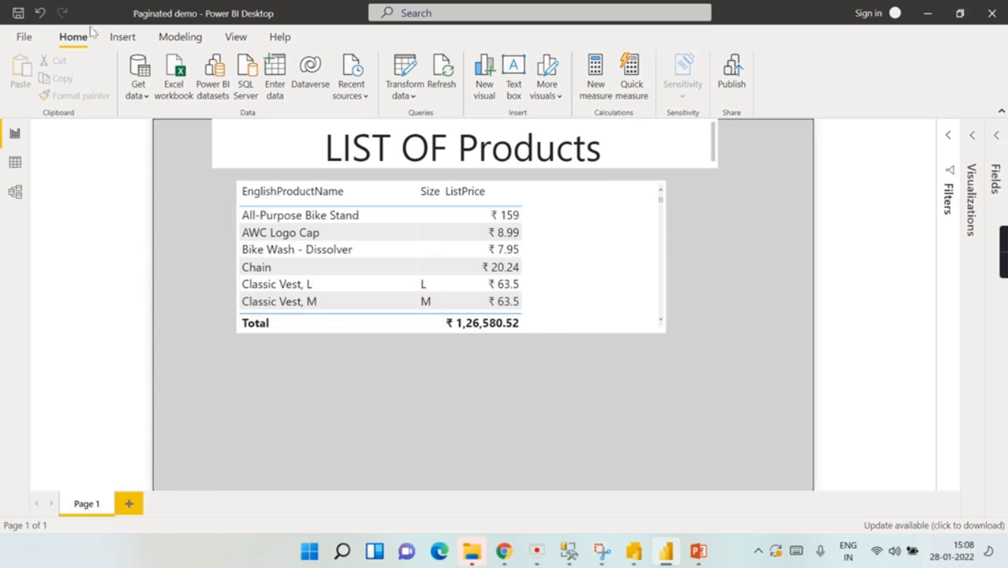
# Step: Export the Paginated demo report page to PDF from File > Export
pyautogui.click(24, 40)
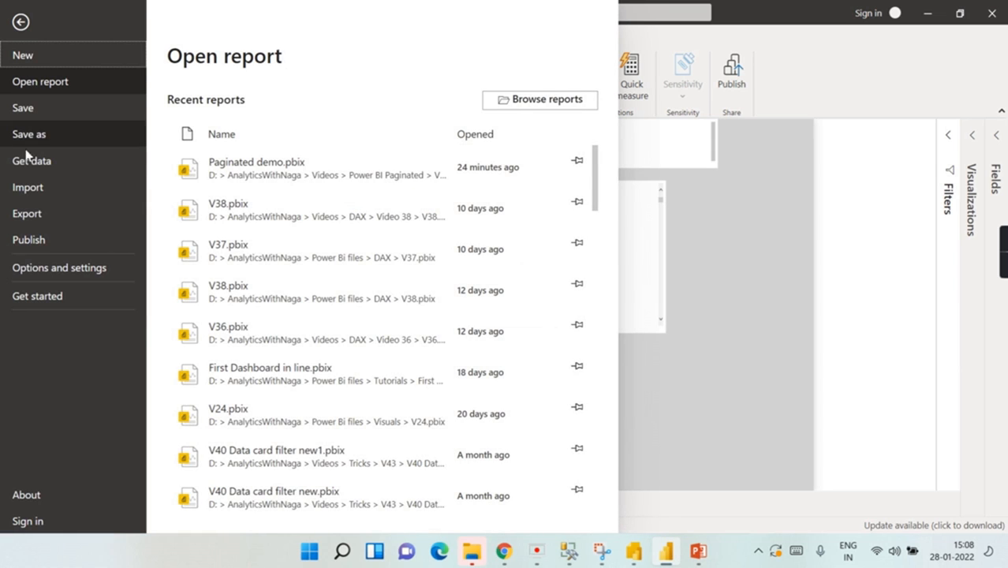
pyautogui.click(24, 214)
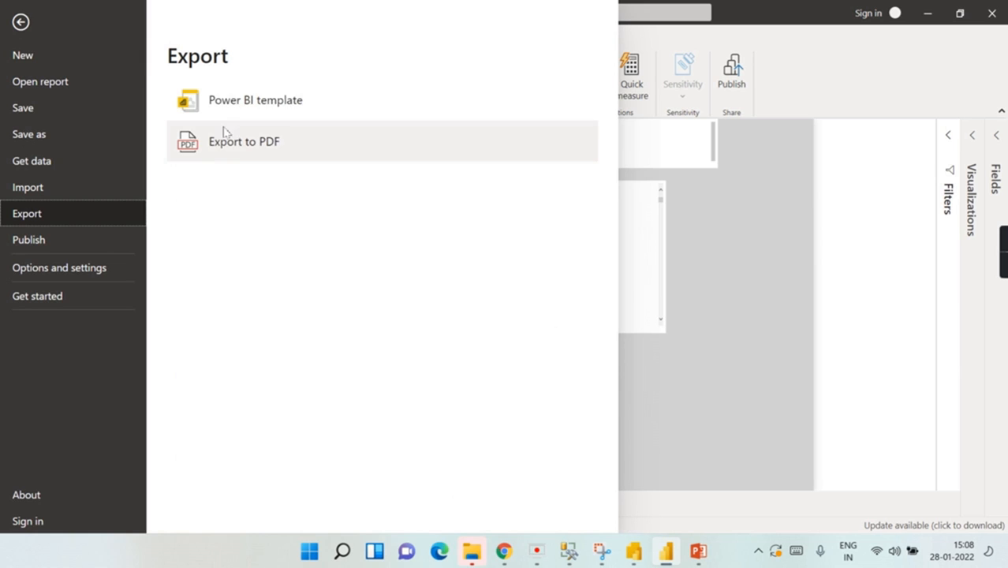
pyautogui.click(240, 156)
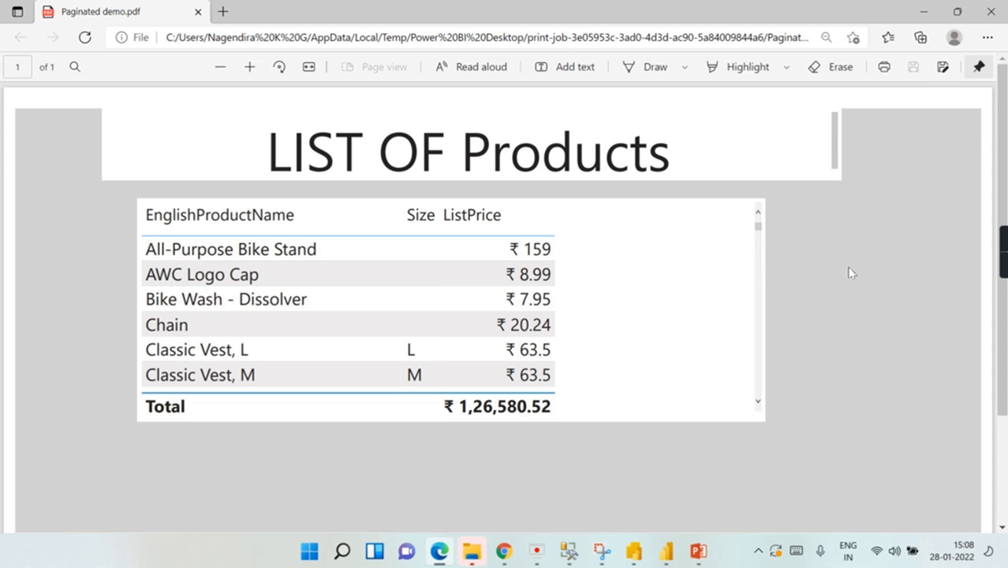
# Step: Zoom through the one-page PDF's six product rows, then go back to Power BI Desktop
pyautogui.scroll(-3, 851, 272)
pyautogui.scroll(1, 405, 165)
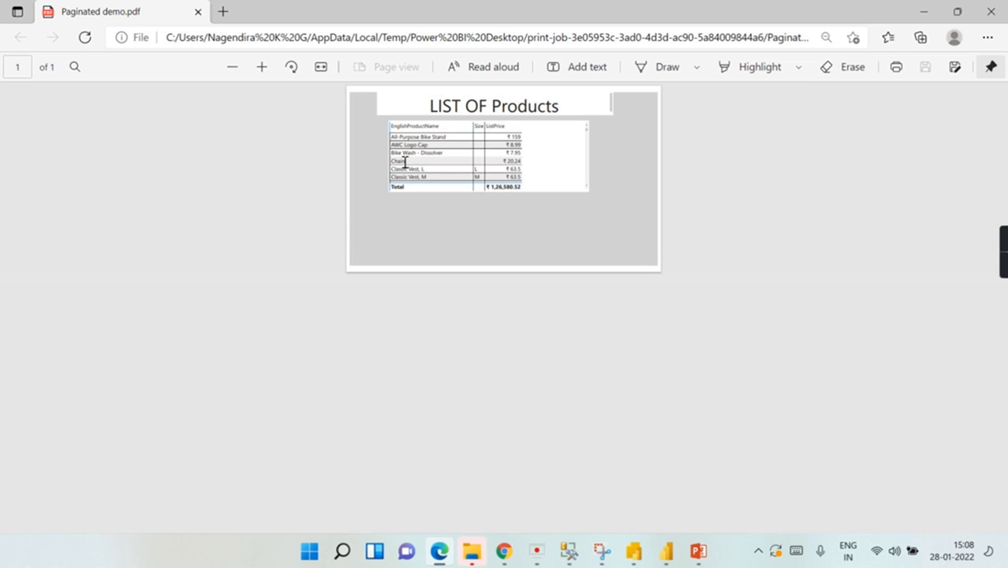
pyautogui.scroll(1, 640, 113)
pyautogui.scroll(1, 662, 132)
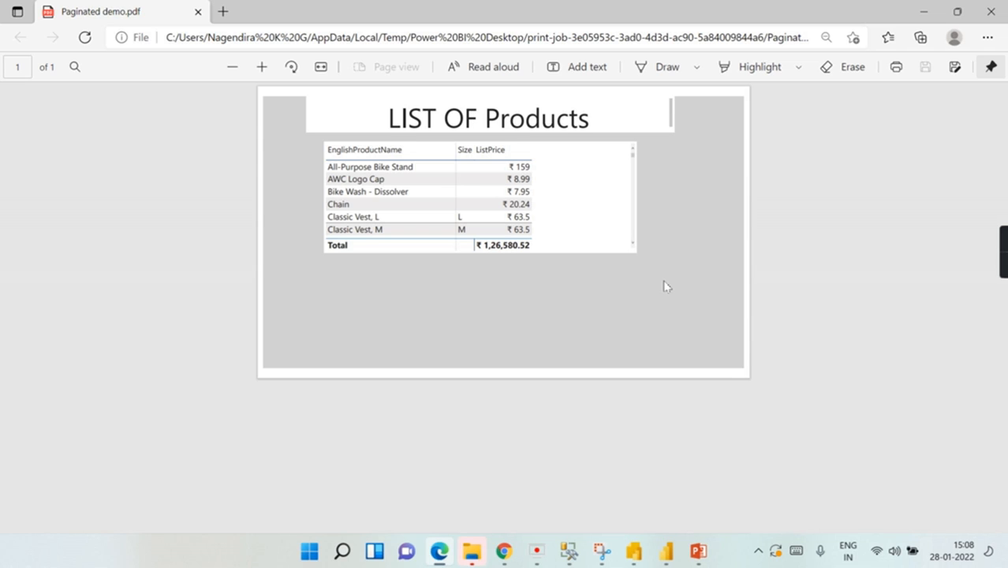
pyautogui.hotkey('alt', 'Tab')
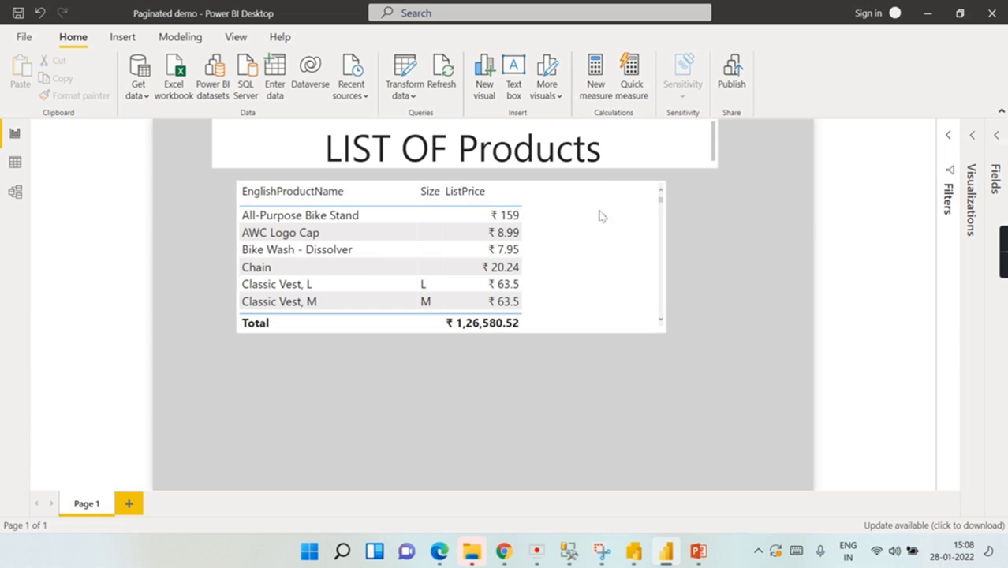
# Step: Drag the product table visual taller to show more rows, then return to the exported PDF
pyautogui.scroll(-5, 353, 237)
pyautogui.scroll(-15, 353, 237)
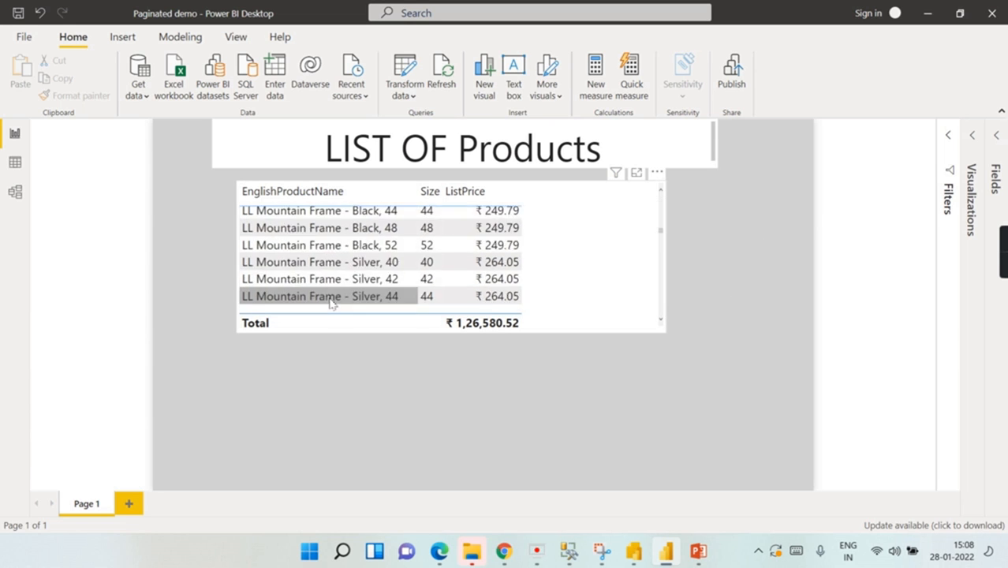
pyautogui.click(663, 335)
pyautogui.moveTo(668, 337); pyautogui.dragTo(687, 478)
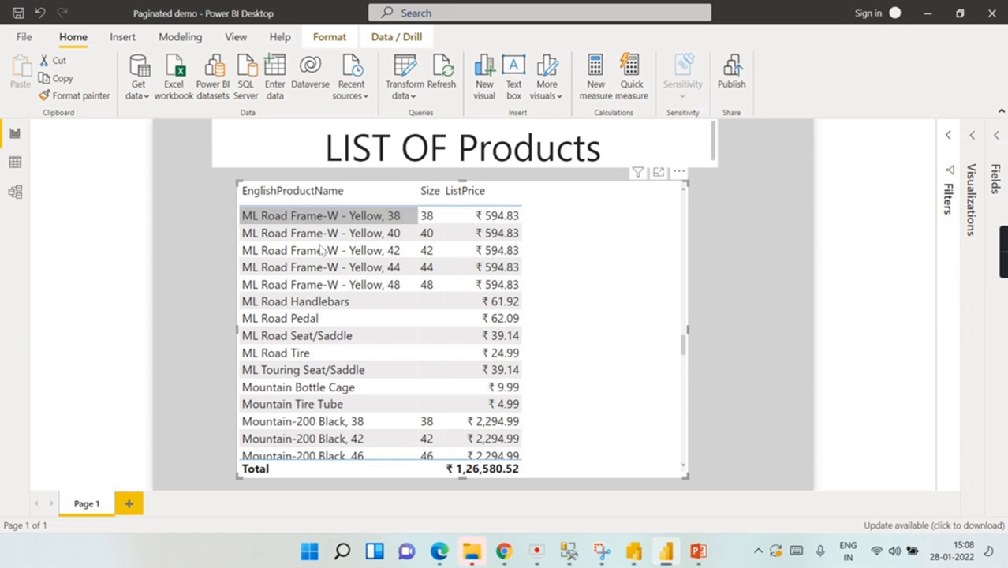
pyautogui.scroll(-7, 340, 264)
pyautogui.scroll(-3, 391, 304)
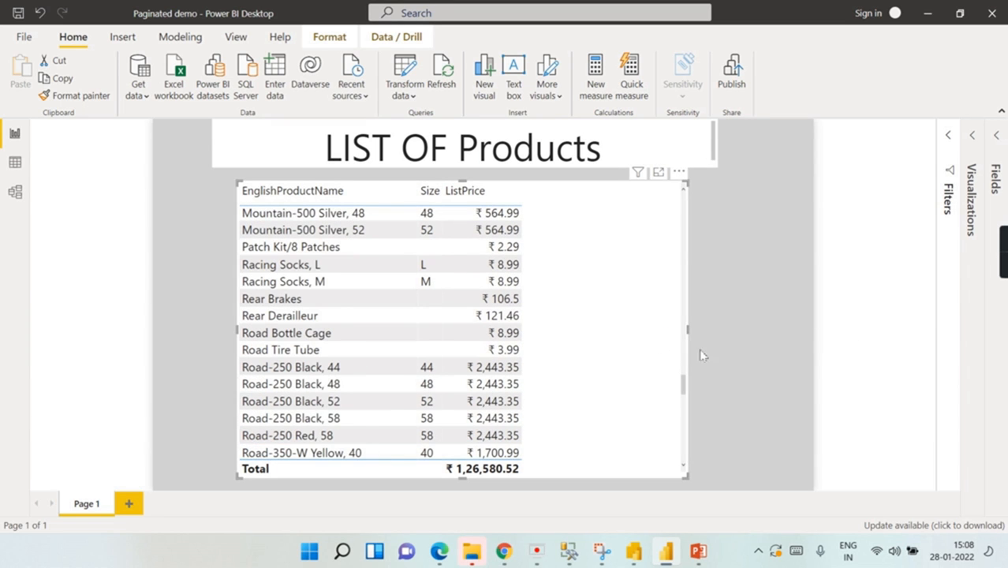
pyautogui.scroll(-1, 570, 385)
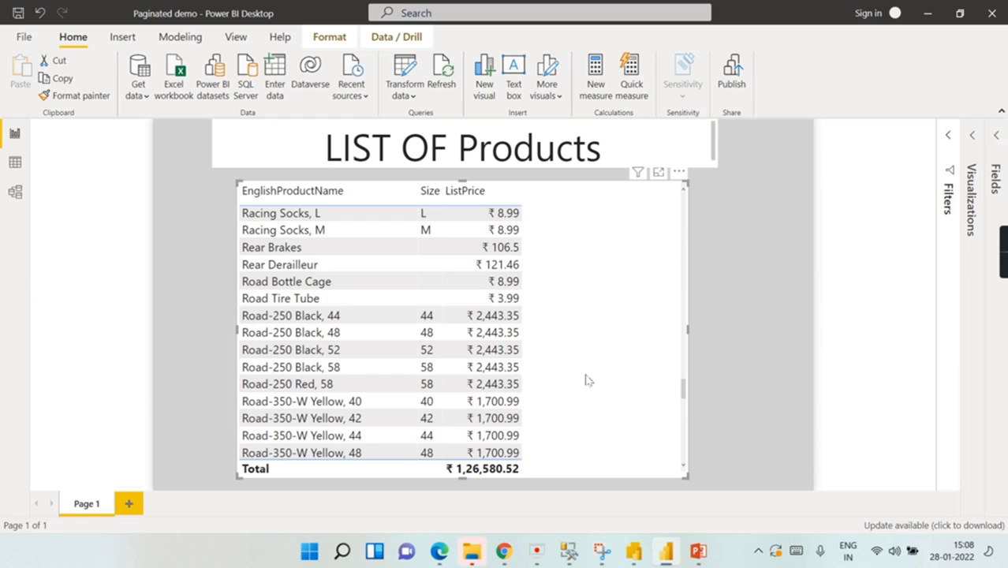
pyautogui.click(795, 193)
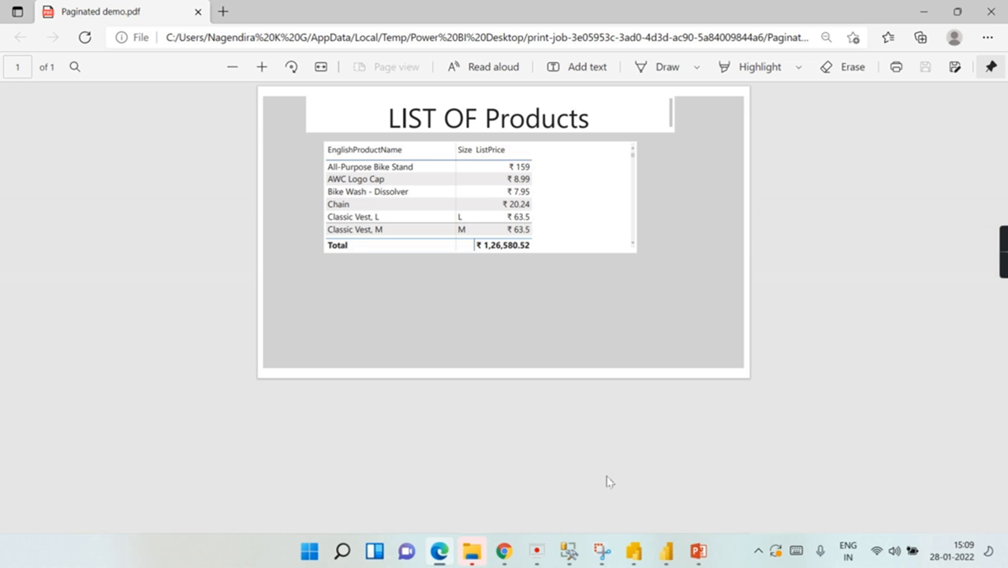
pyautogui.click(666, 550)
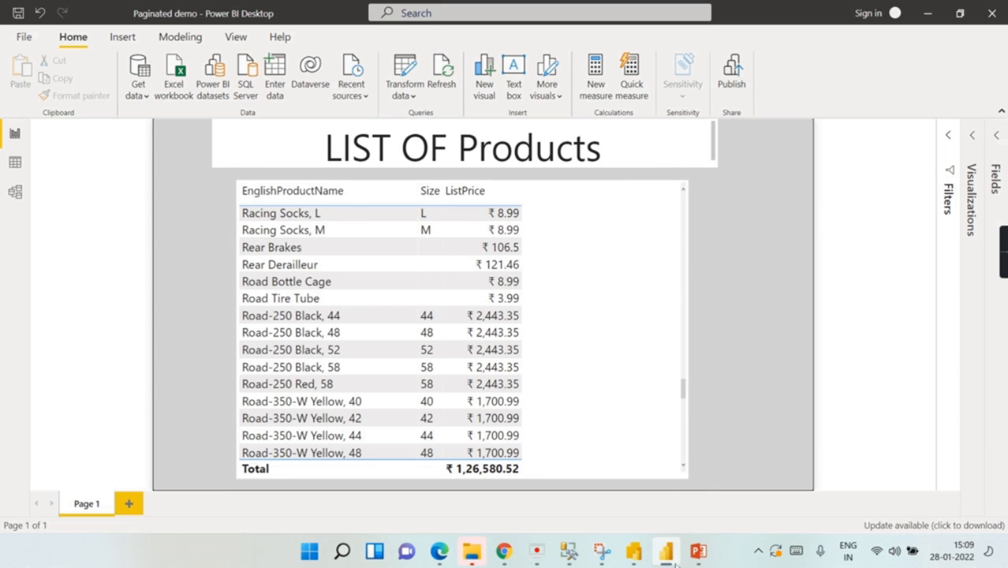
# Step: Run the Report Builder product list, page from the first page to page 3, and return to design
pyautogui.click(634, 551)
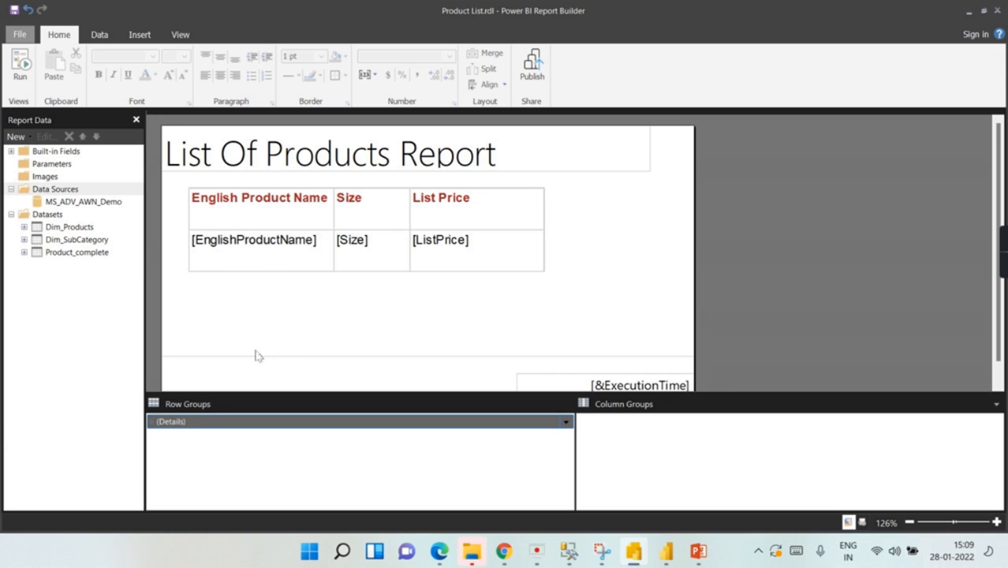
pyautogui.click(21, 71)
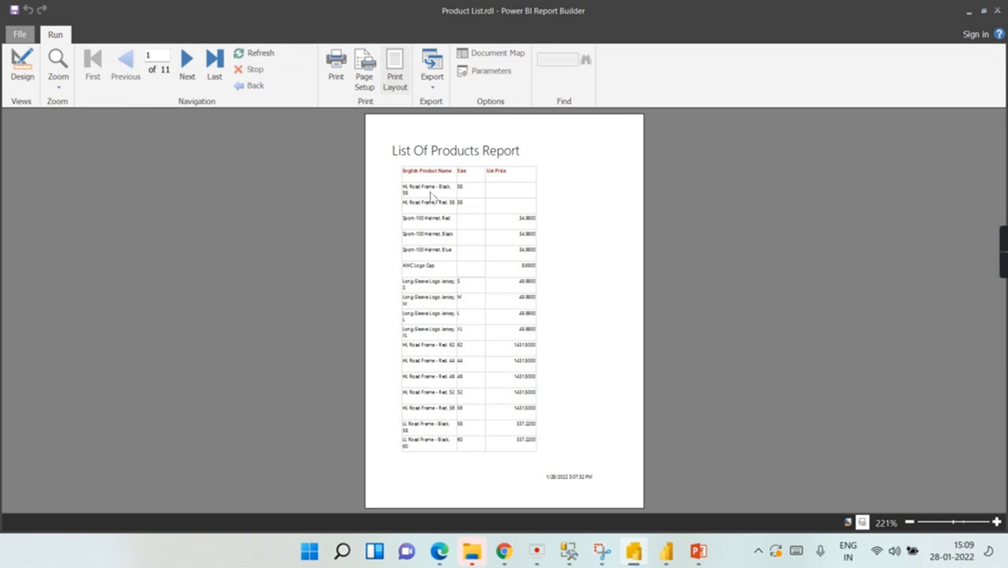
pyautogui.scroll(-10, 431, 201)
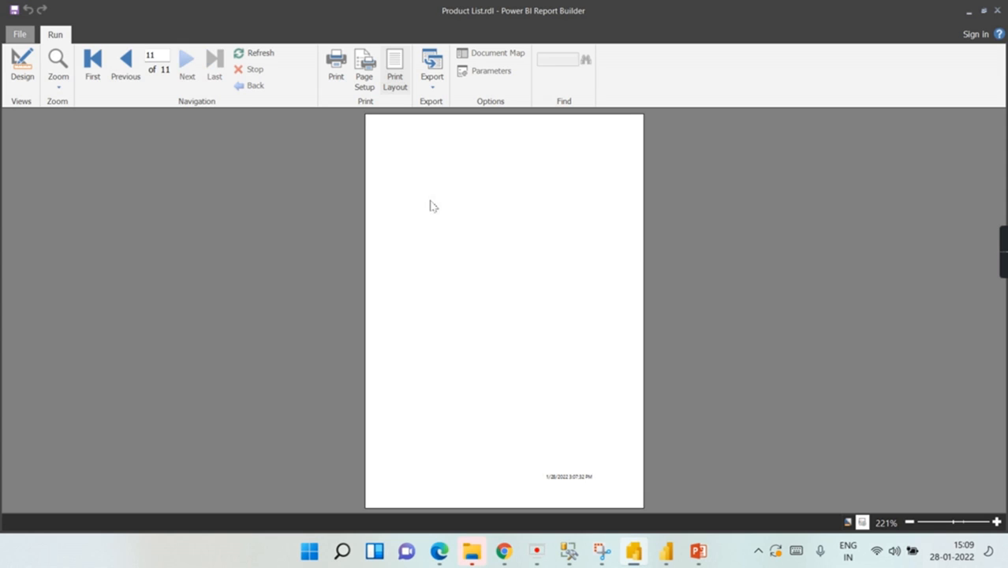
pyautogui.click(93, 62)
pyautogui.click(187, 63)
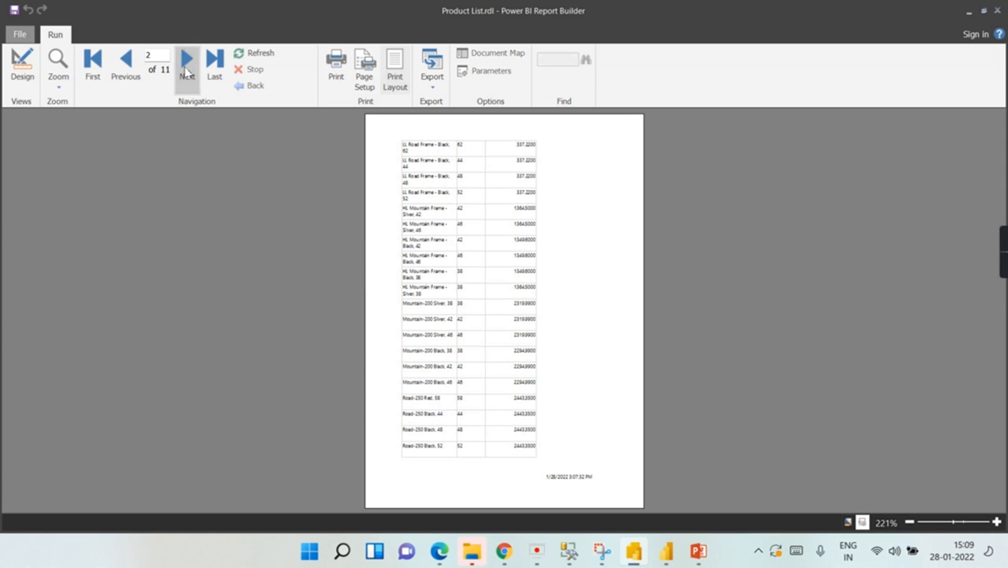
pyautogui.click(186, 70)
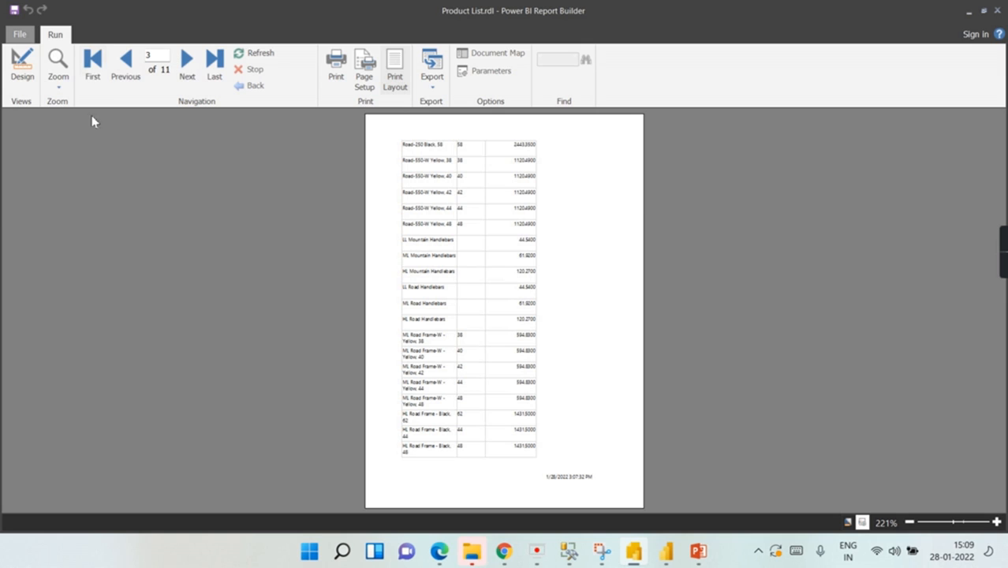
pyautogui.click(21, 66)
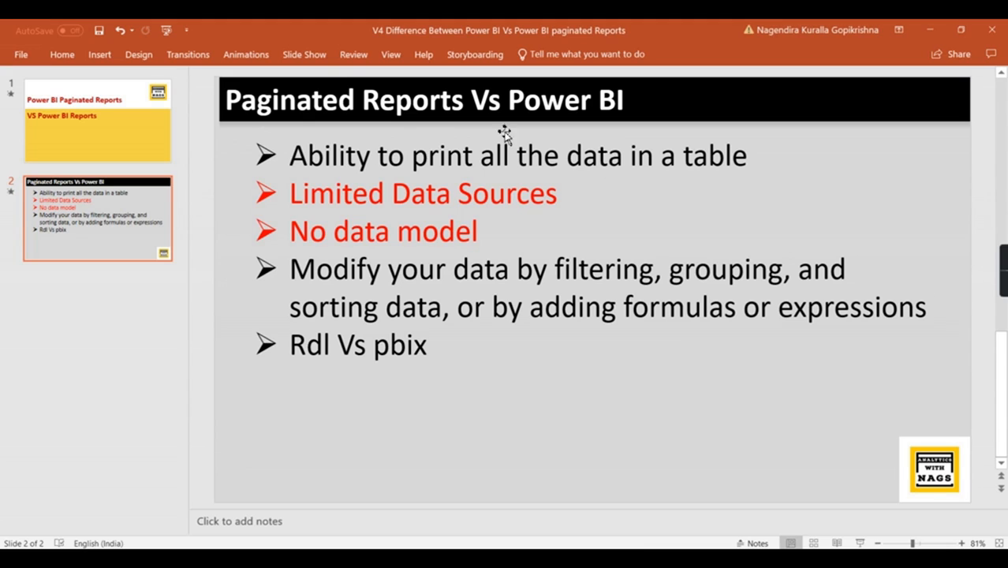
# Step: Make the first comparison bullet's text red
pyautogui.moveTo(290, 156); pyautogui.dragTo(781, 153)
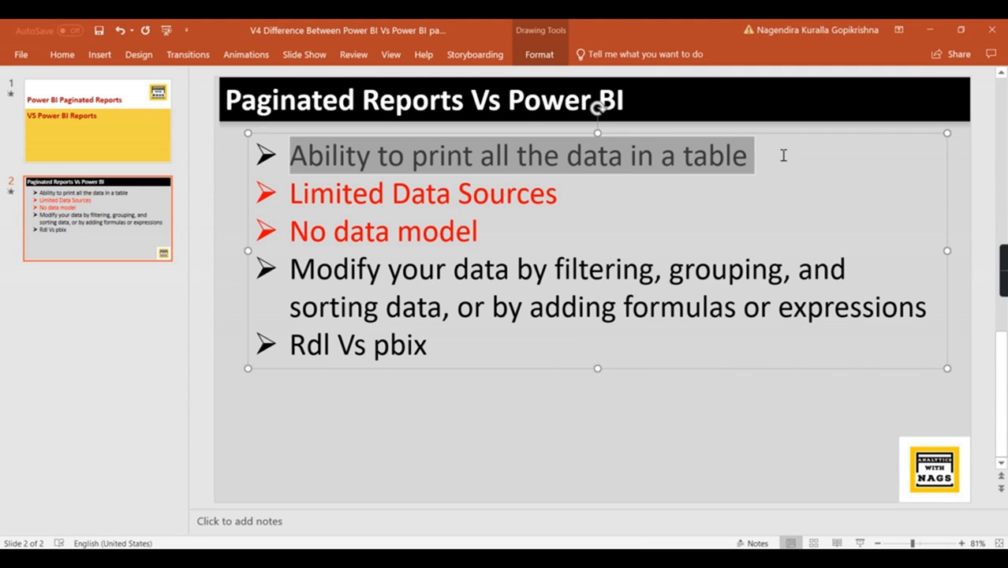
pyautogui.click(64, 56)
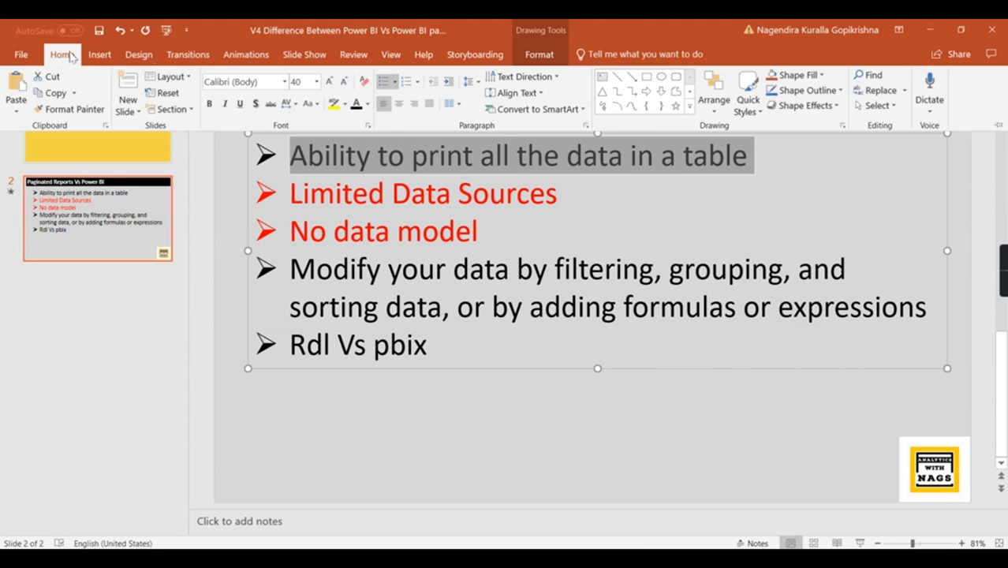
pyautogui.click(366, 104)
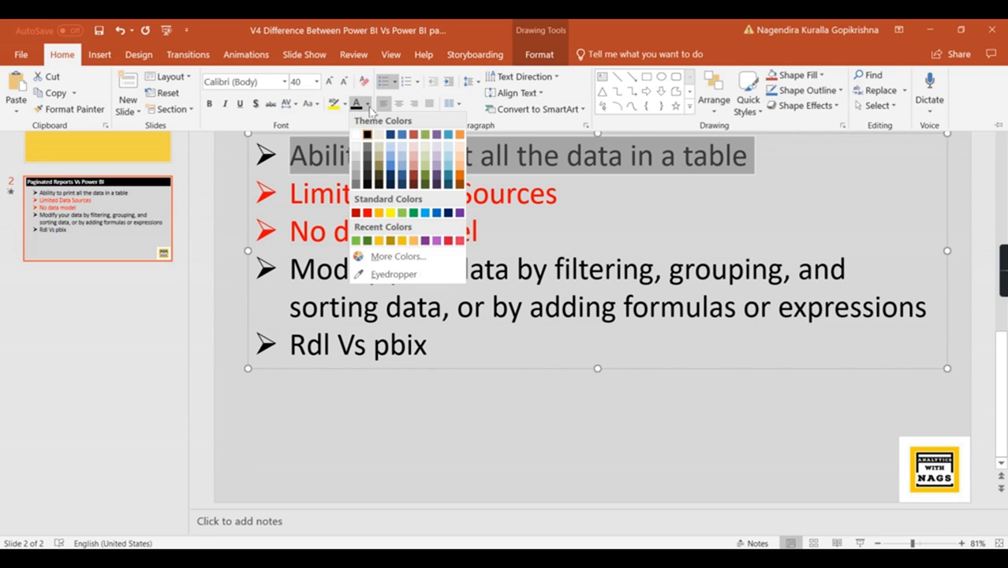
pyautogui.click(367, 213)
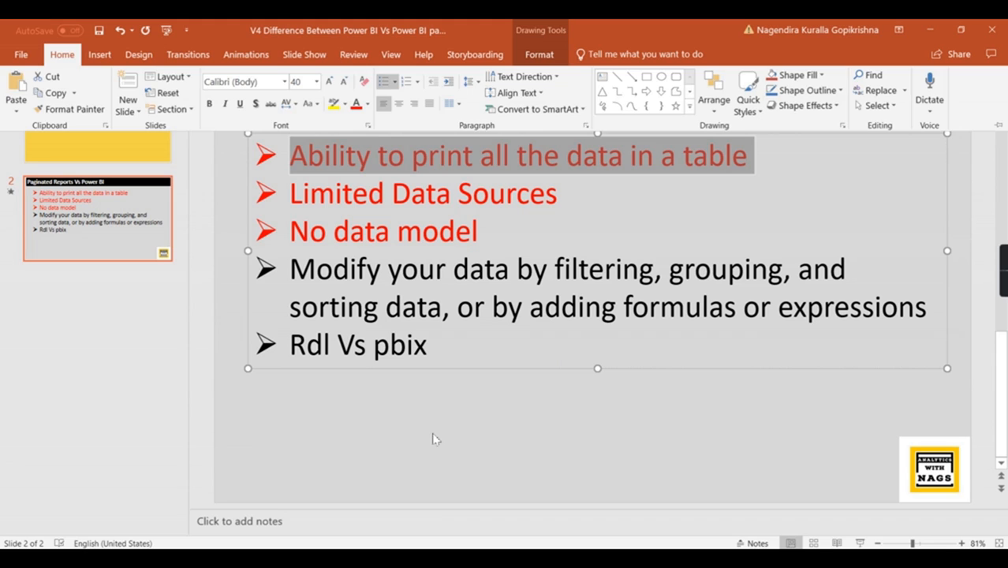
# Step: Make the 'Rdl Vs pbix' line red as well
pyautogui.click(456, 347)
pyautogui.moveTo(443, 347); pyautogui.dragTo(307, 350)
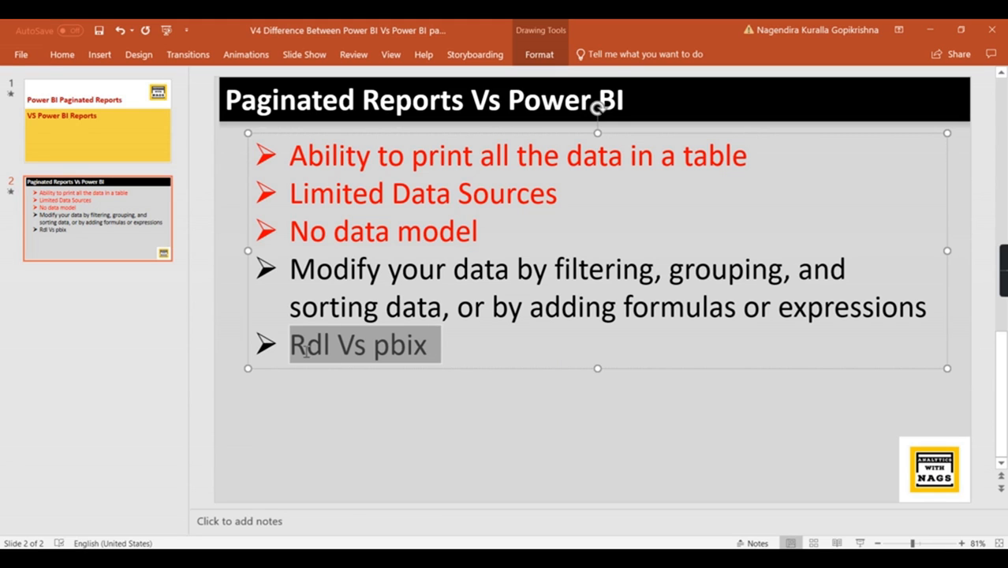
pyautogui.click(62, 54)
pyautogui.click(355, 103)
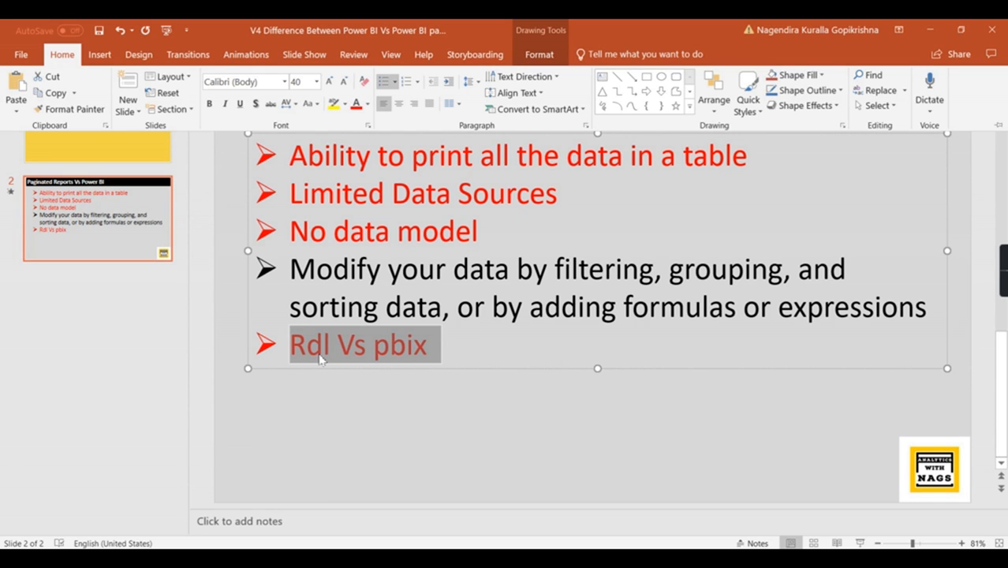
pyautogui.click(476, 382)
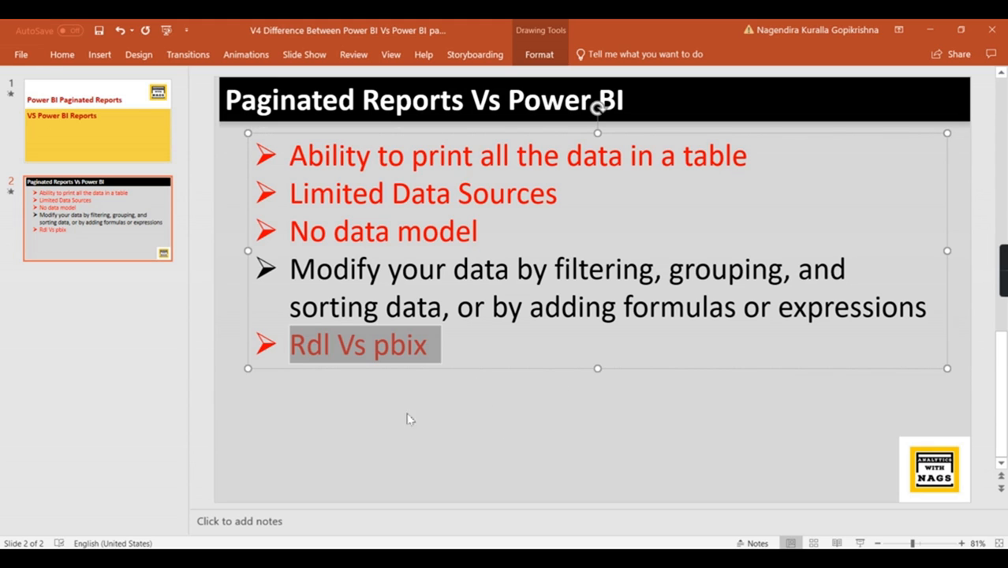
pyautogui.click(444, 314)
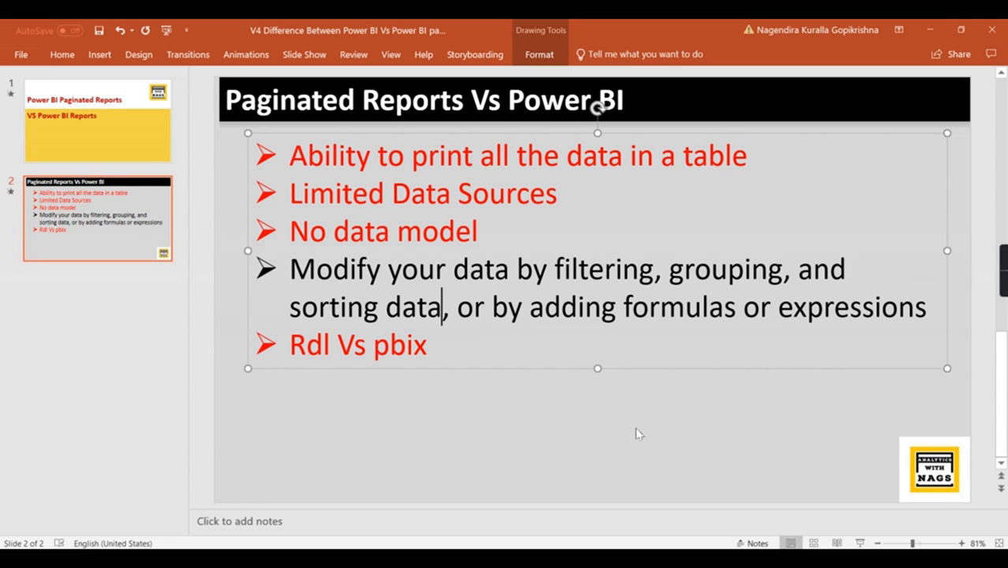
# Step: Save the presentation and switch back to Report Builder
pyautogui.hotkey('ctrl', 's')
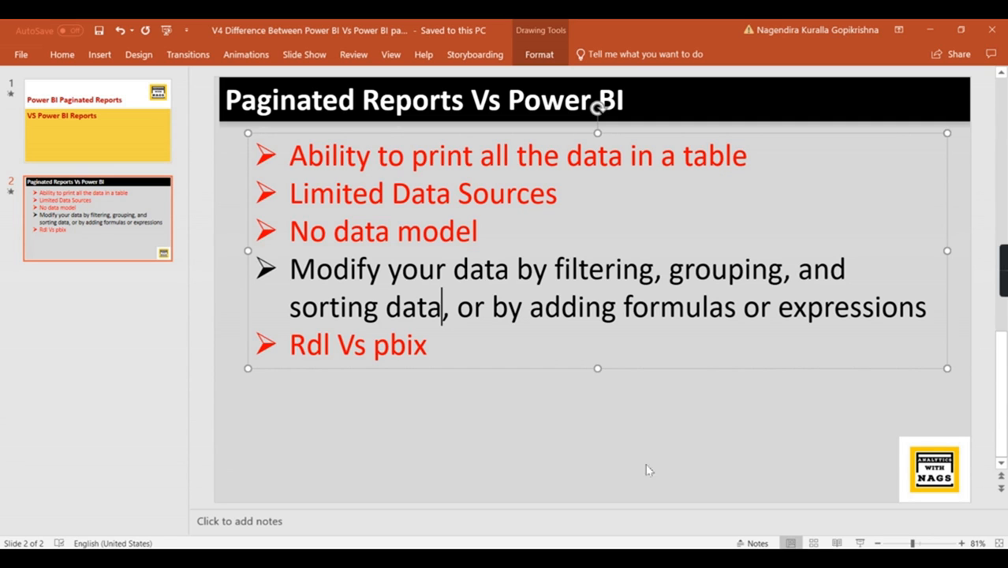
pyautogui.moveTo(649, 558)
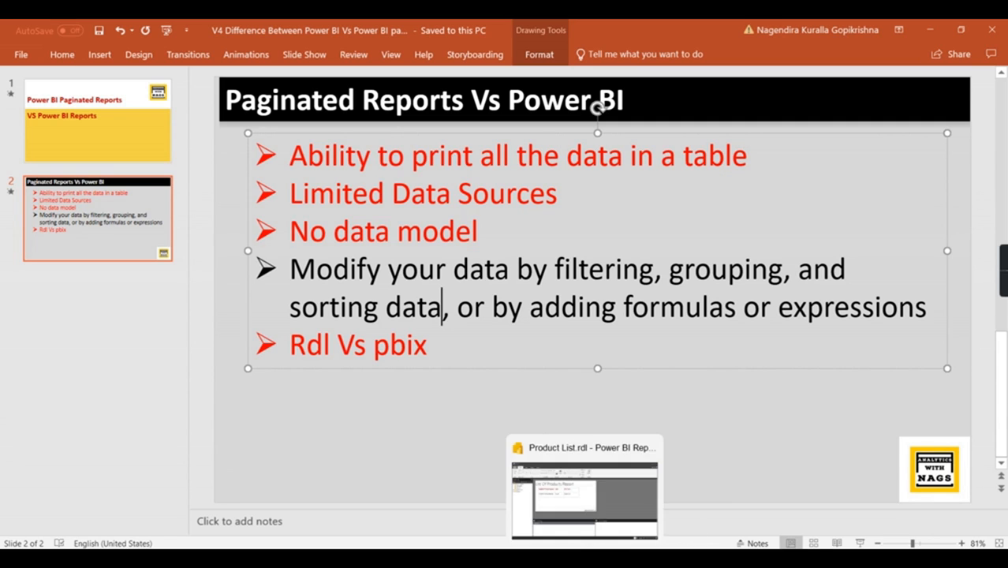
pyautogui.click(601, 558)
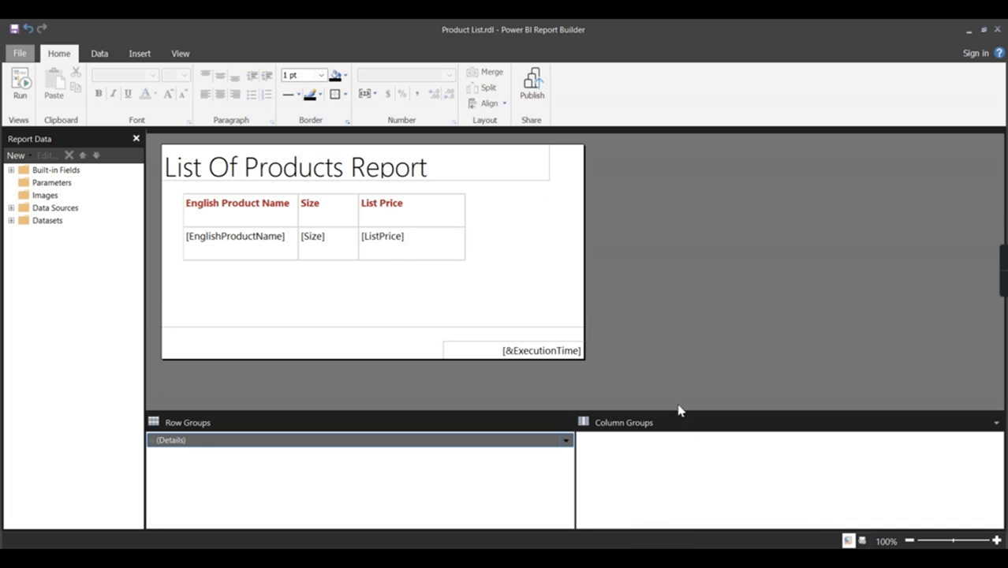
# Step: Add a new measure to the DimProduct table from its context menu in the Fields pane
pyautogui.click(649, 560)
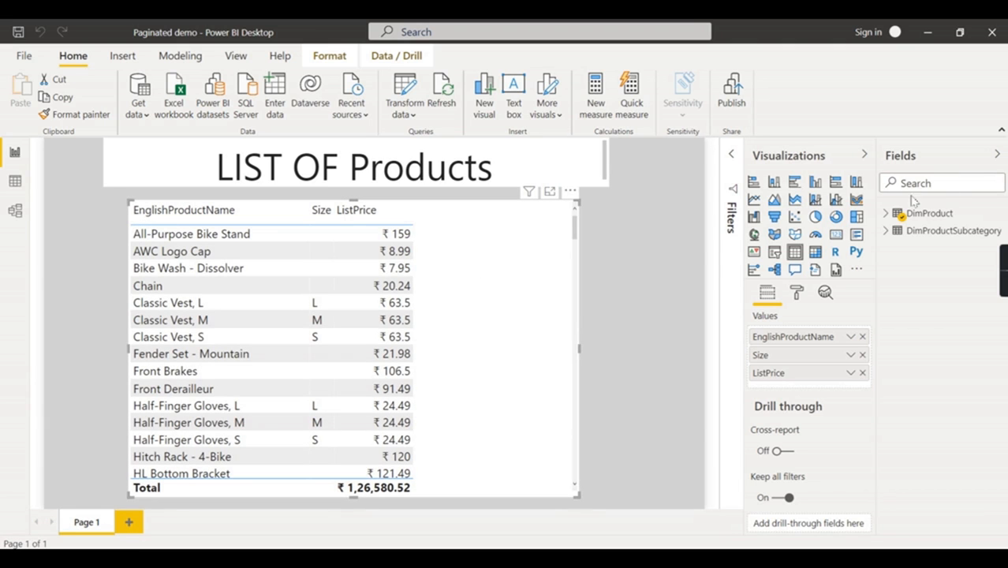
pyautogui.moveTo(886, 222)
pyautogui.rightClick(922, 223)
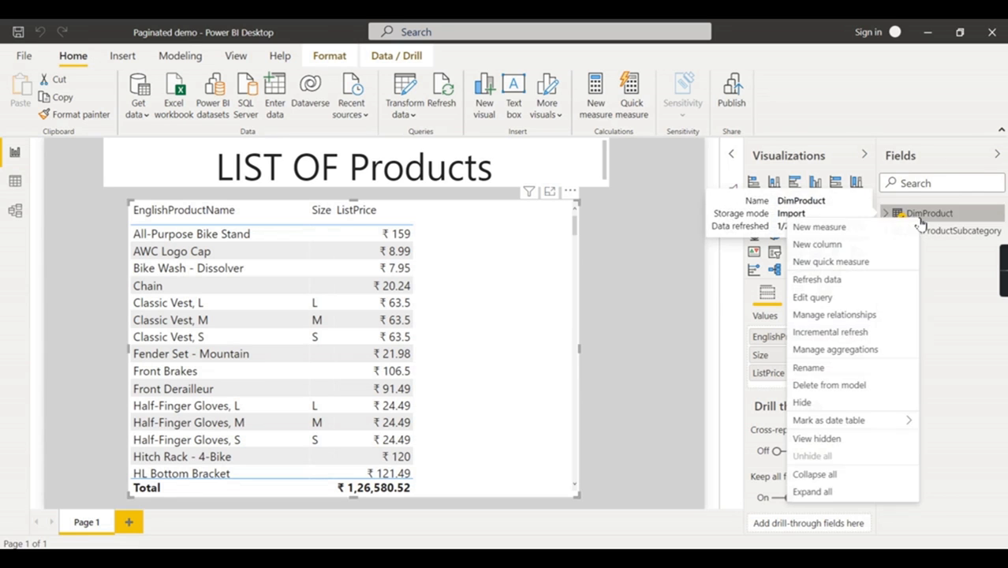
pyautogui.click(849, 229)
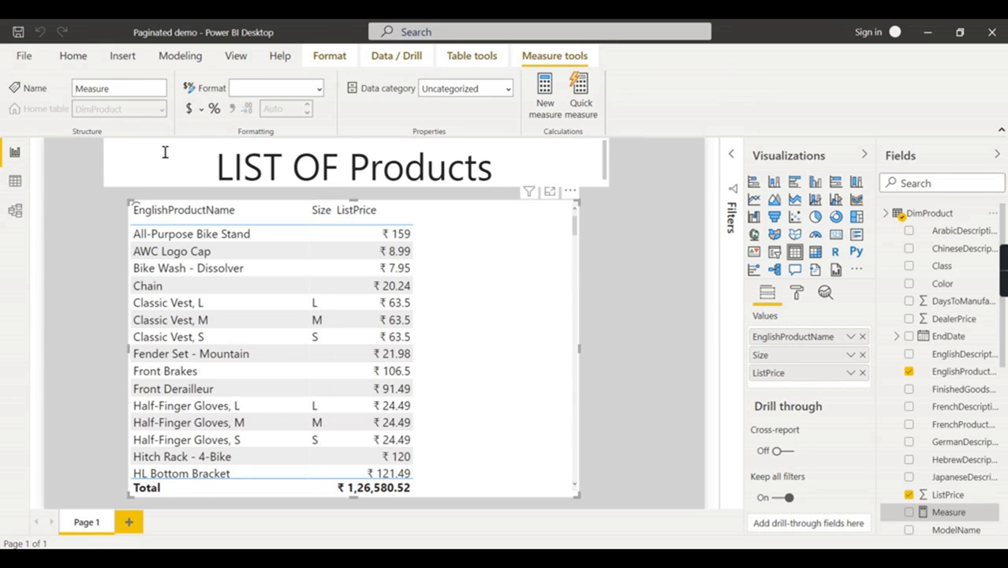
# Step: Define New Price = sum(DimProduct[ListPrice]) -2 and add it to the product table
pyautogui.doubleClick(131, 155)
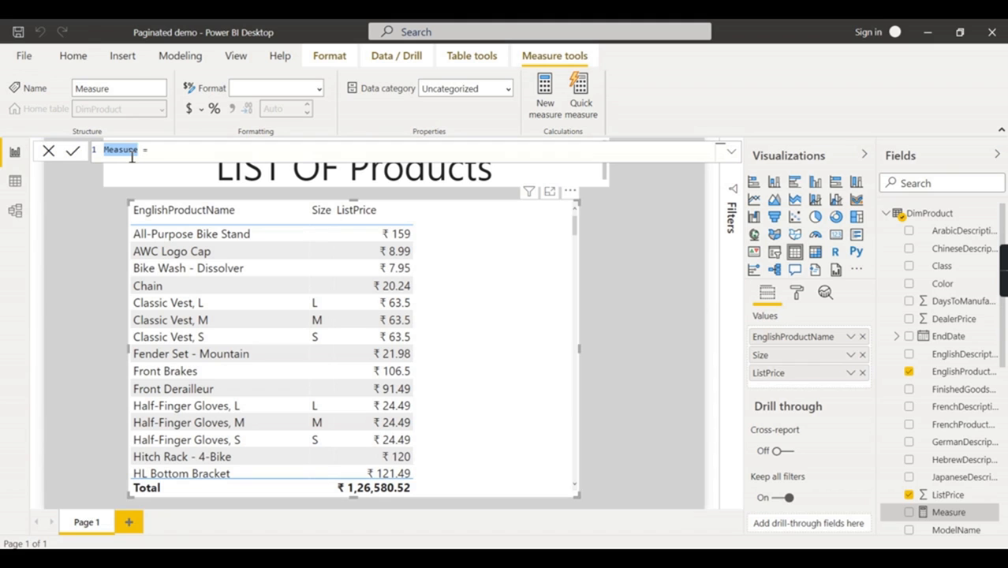
pyautogui.write('Ne')
pyautogui.write('sum(Lis')
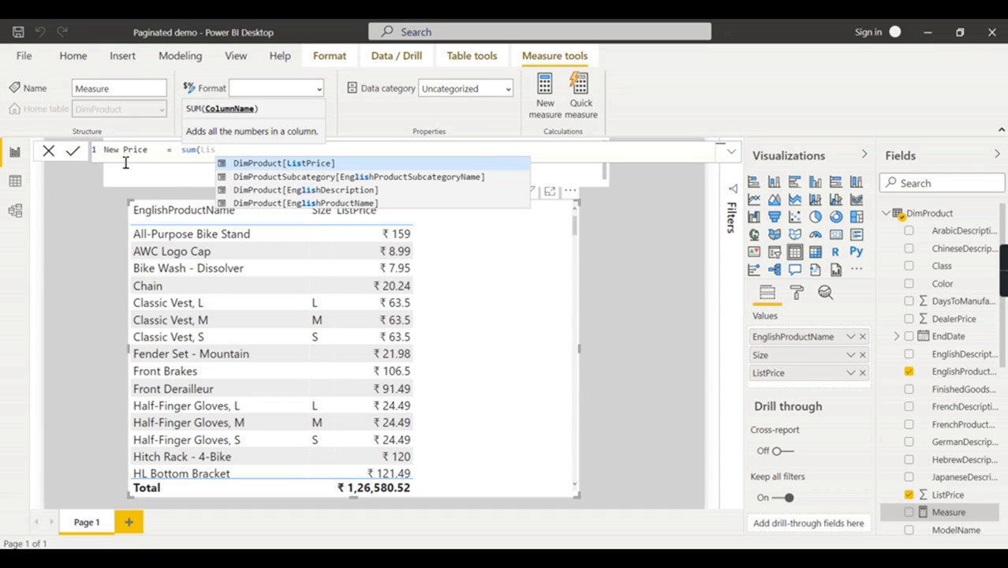
pyautogui.click(293, 164)
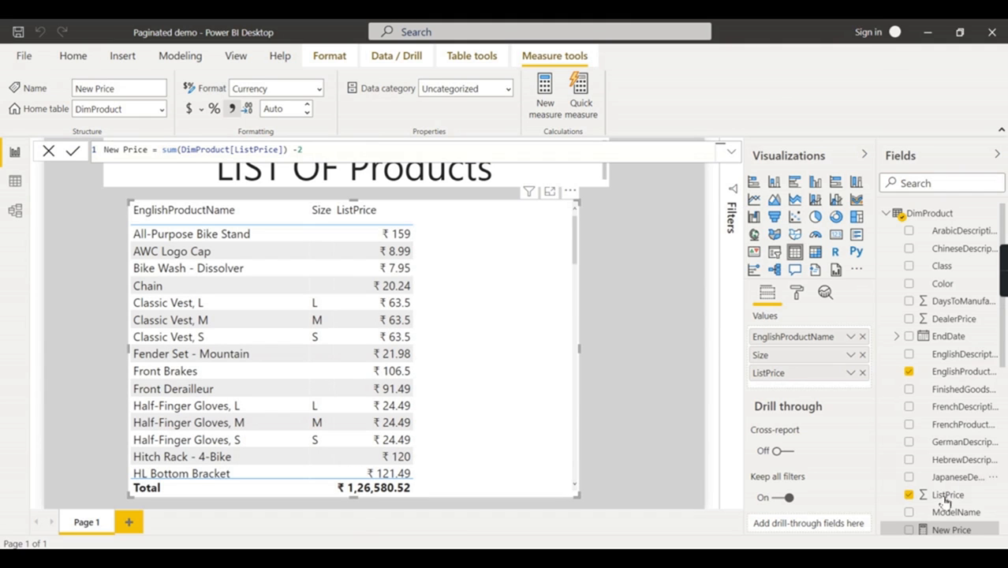
pyautogui.click(910, 531)
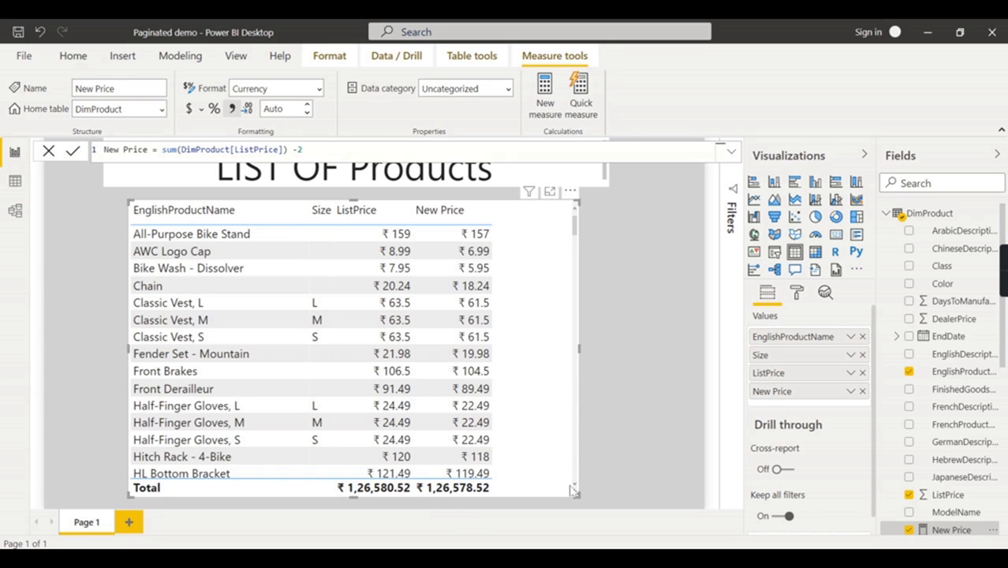
# Step: Insert an empty column to the right of the List Price column
pyautogui.moveTo(585, 559)
pyautogui.click(584, 501)
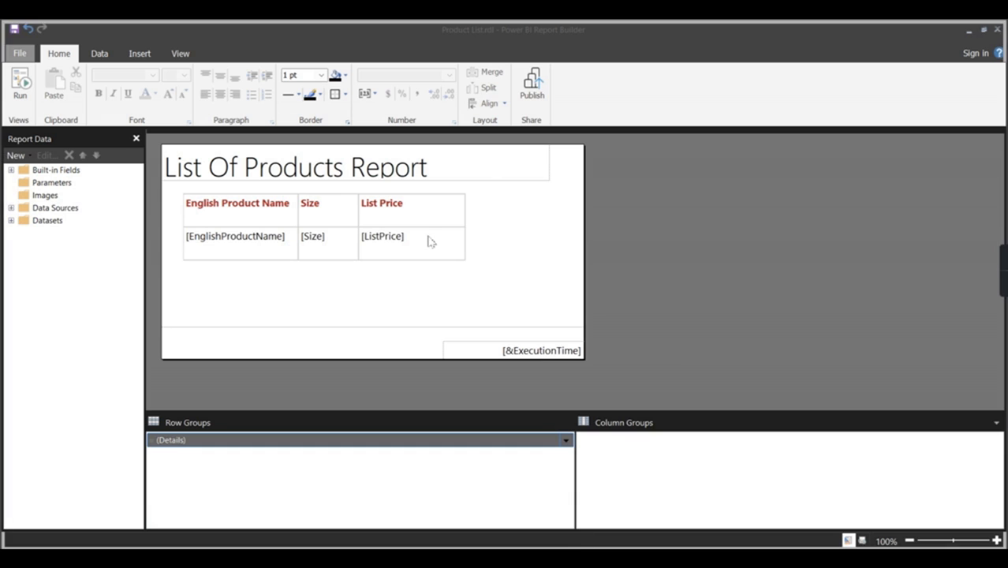
pyautogui.click(390, 206)
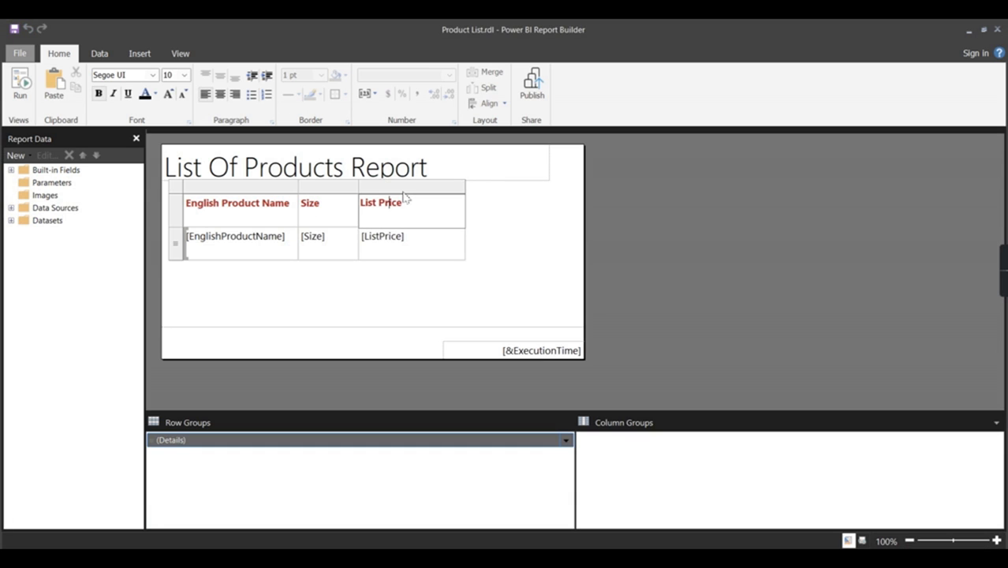
pyautogui.click(403, 192)
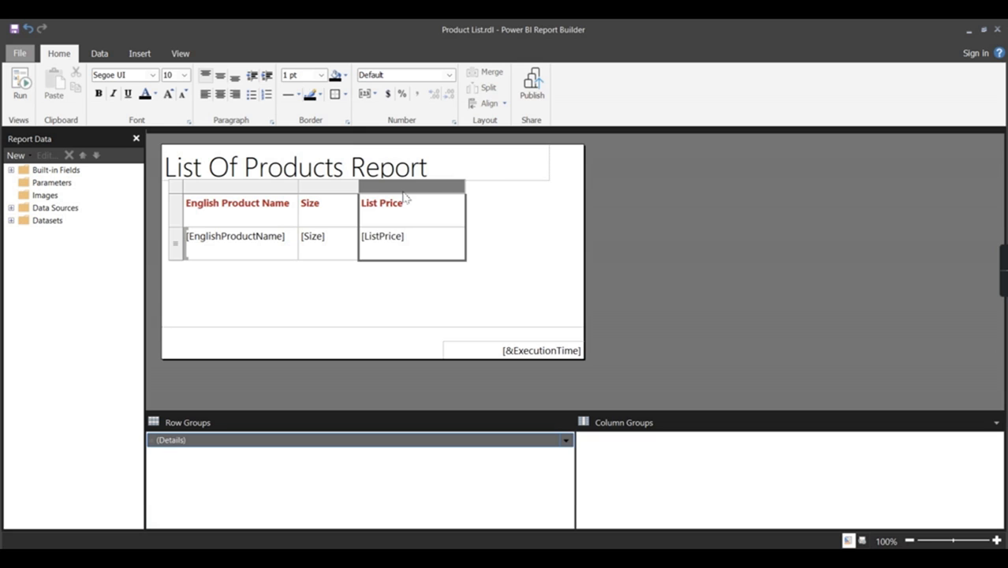
pyautogui.rightClick(428, 190)
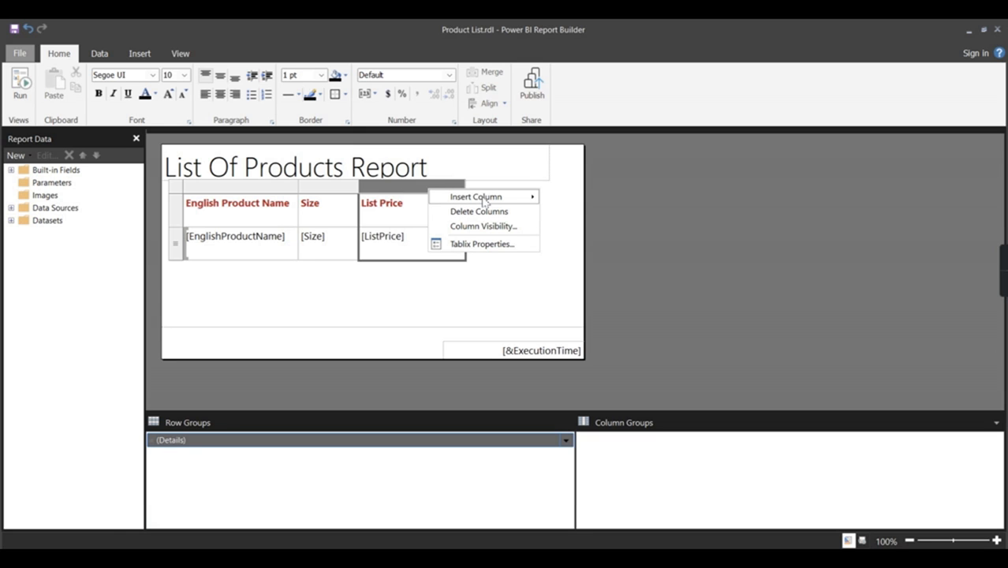
pyautogui.moveTo(485, 199)
pyautogui.click(572, 212)
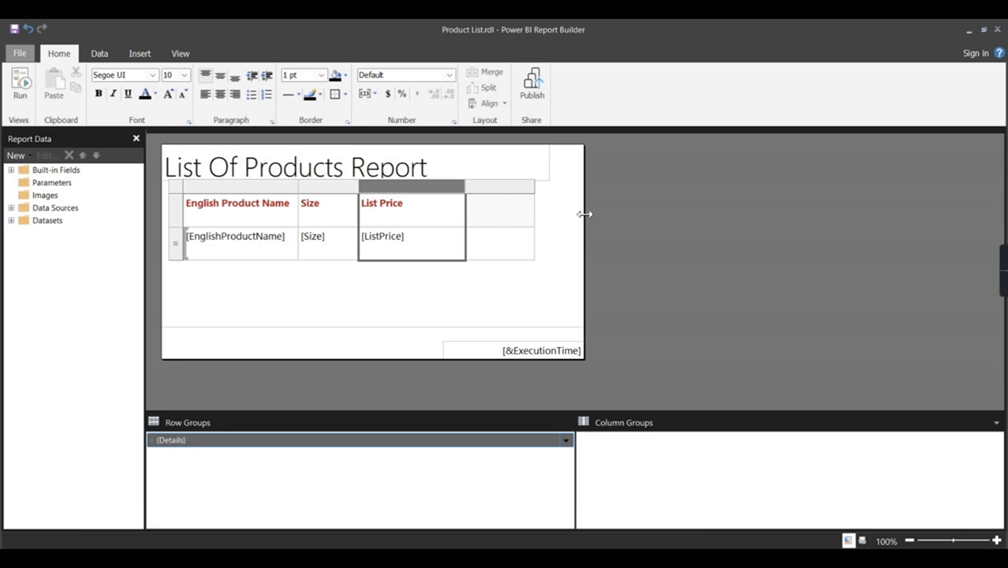
pyautogui.moveTo(502, 244)
pyautogui.click(505, 251)
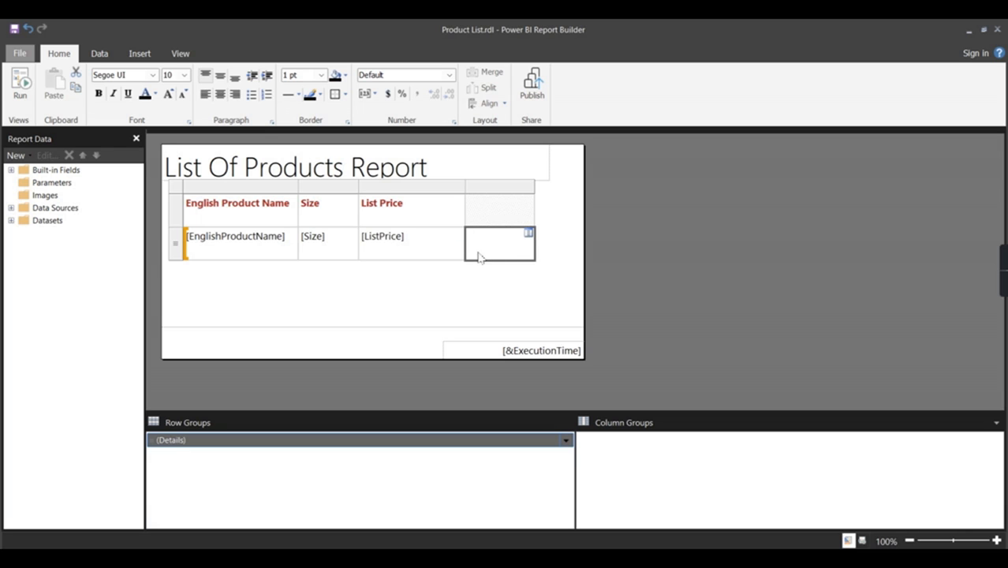
# Step: Enter 'New Price' as the new column's header
pyautogui.click(503, 209)
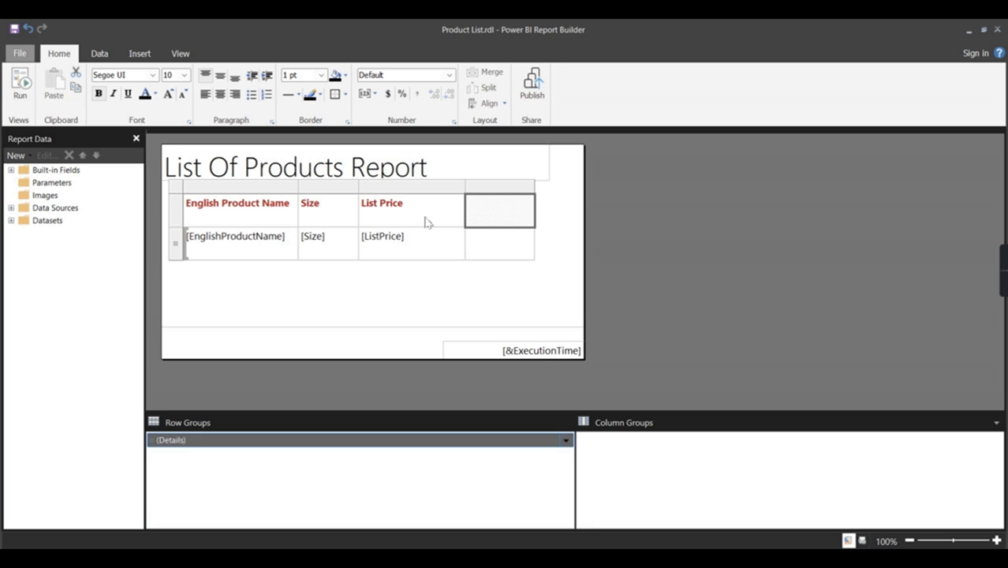
pyautogui.click(502, 207)
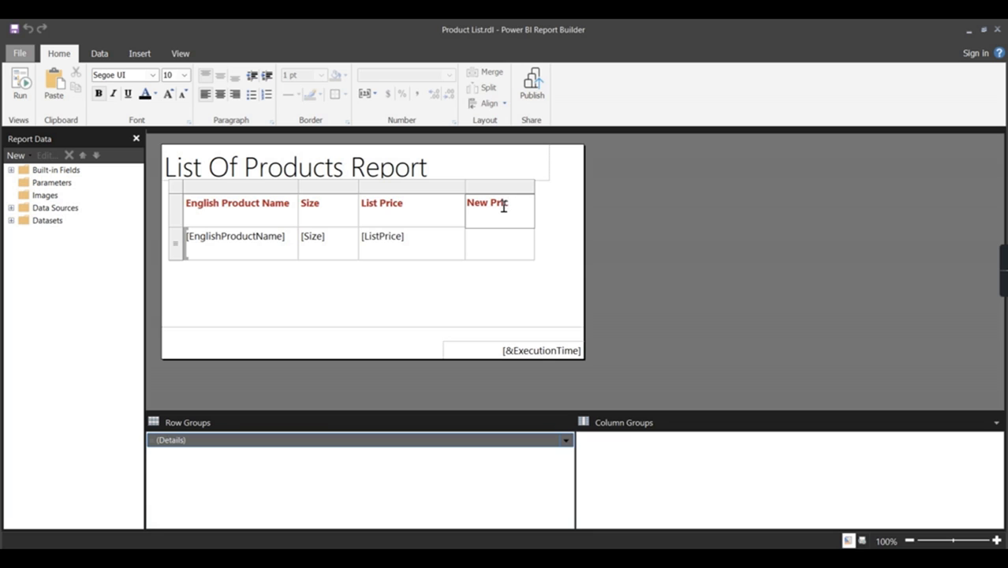
pyautogui.write('New Price')
pyautogui.click(514, 304)
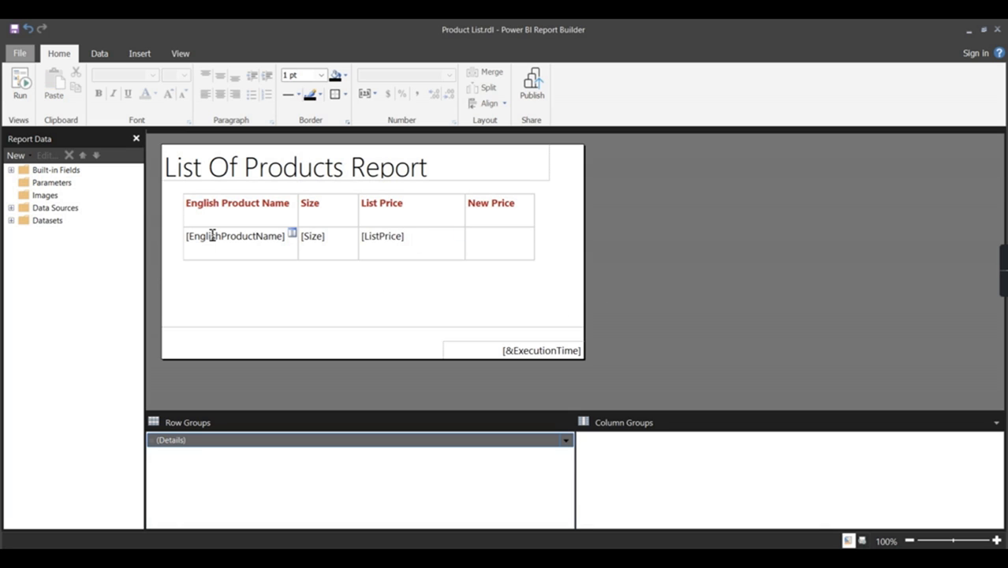
pyautogui.click(511, 222)
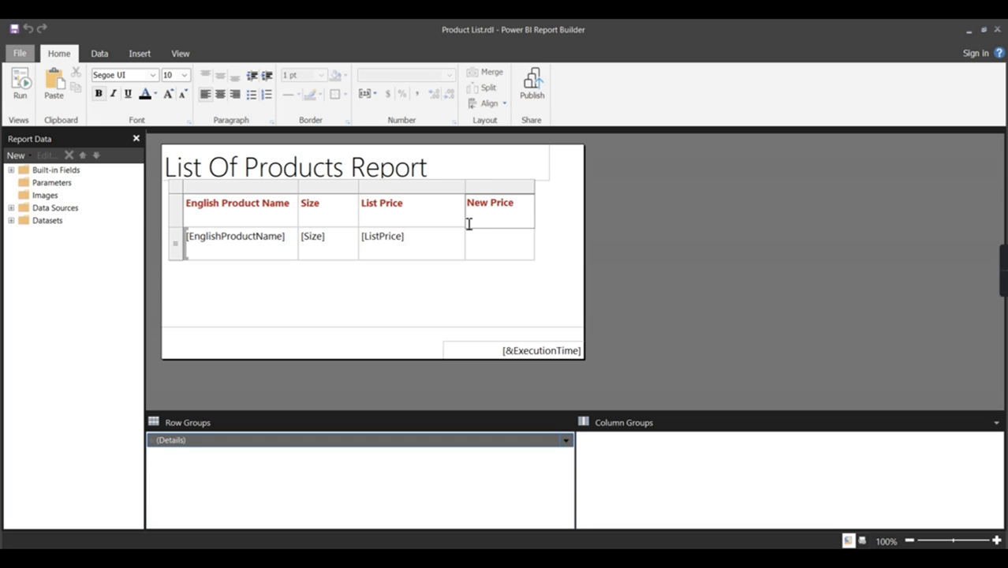
pyautogui.click(517, 251)
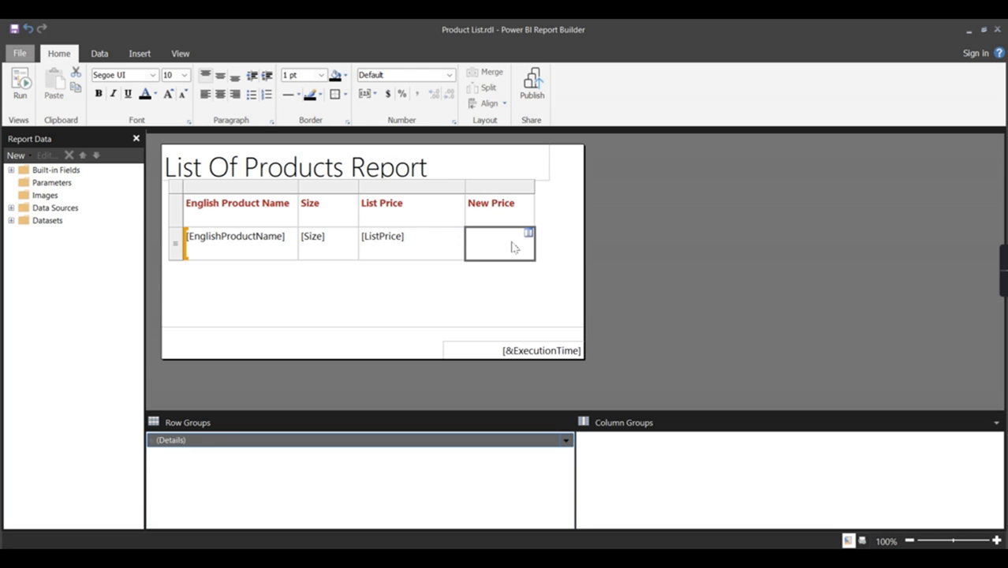
# Step: Set the New Price detail cell's expression to =Fields!ListPrice.Value -2
pyautogui.rightClick(515, 248)
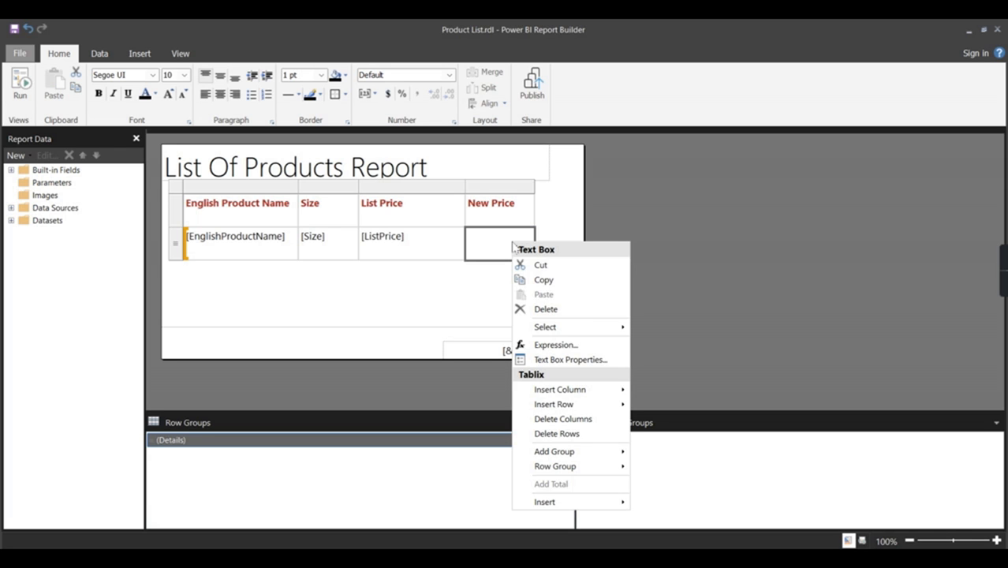
pyautogui.click(566, 344)
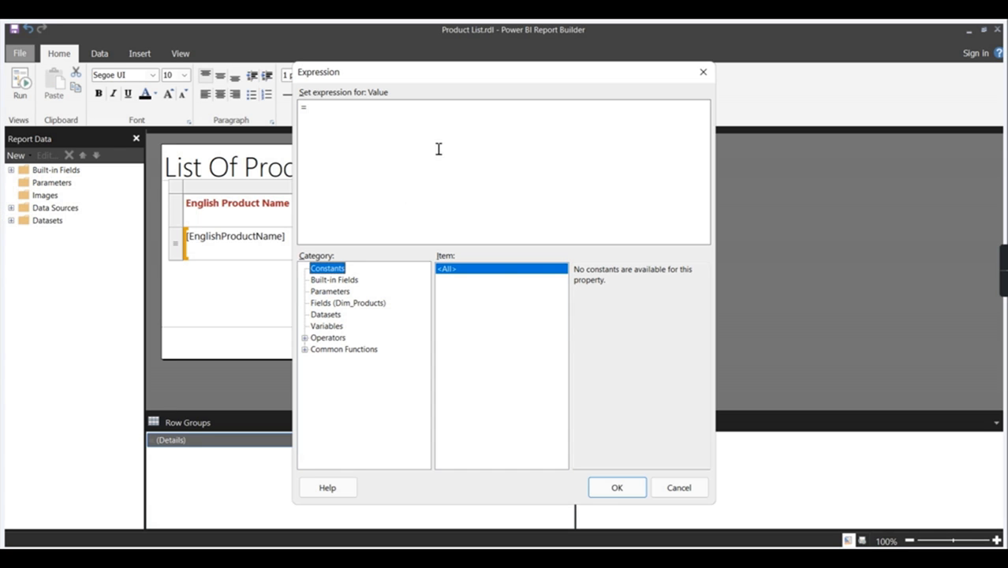
pyautogui.click(404, 132)
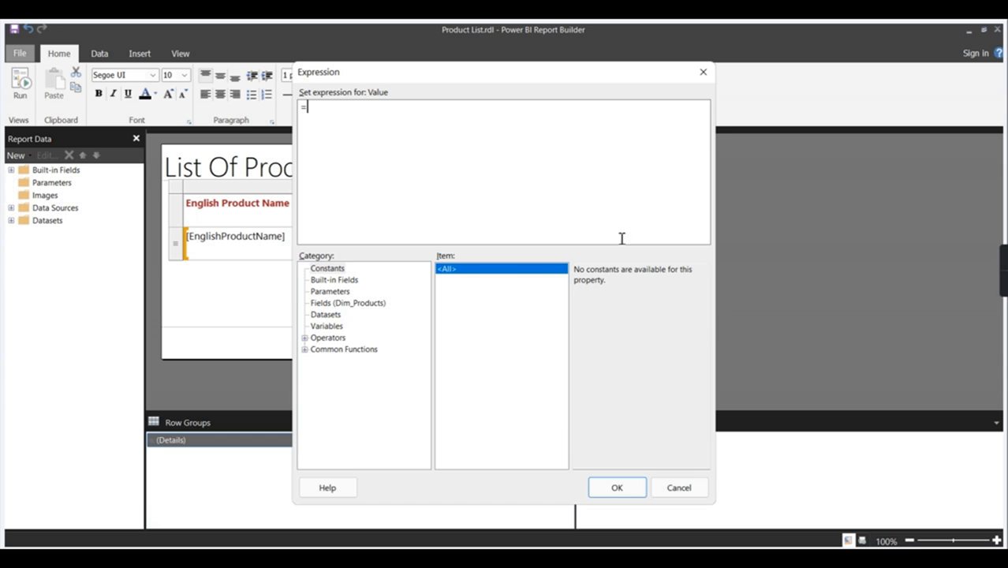
pyautogui.click(344, 292)
pyautogui.click(333, 303)
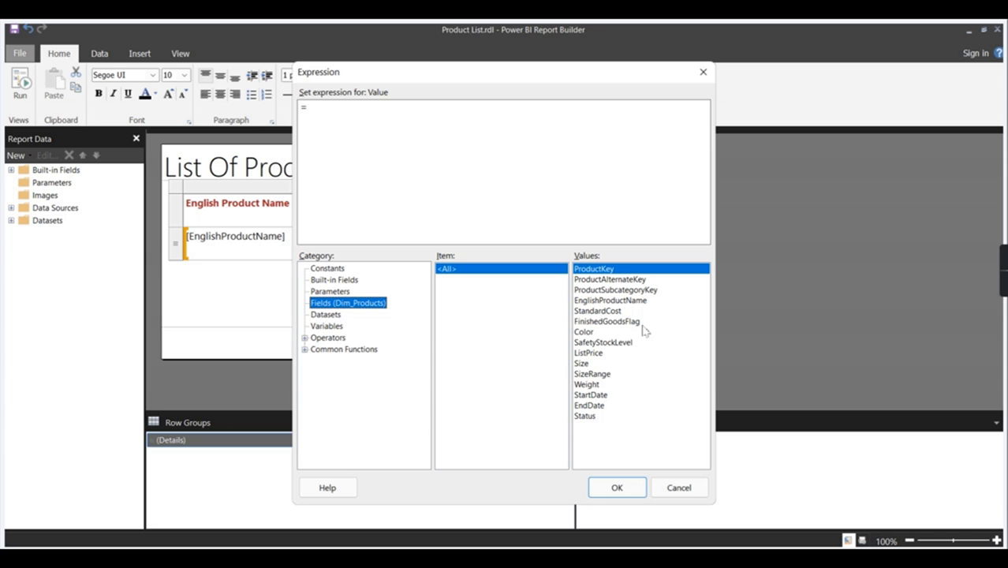
pyautogui.doubleClick(589, 353)
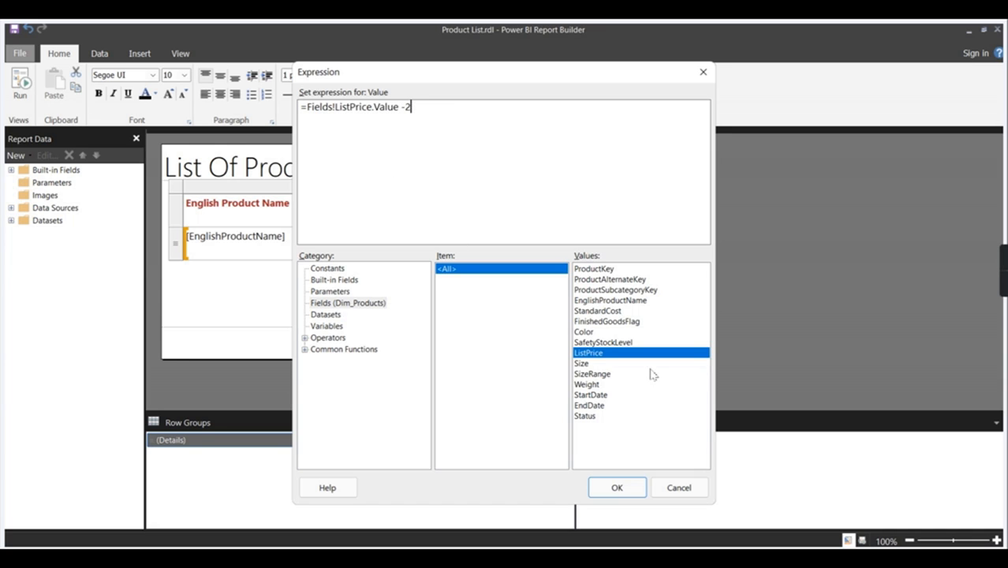
pyautogui.click(637, 486)
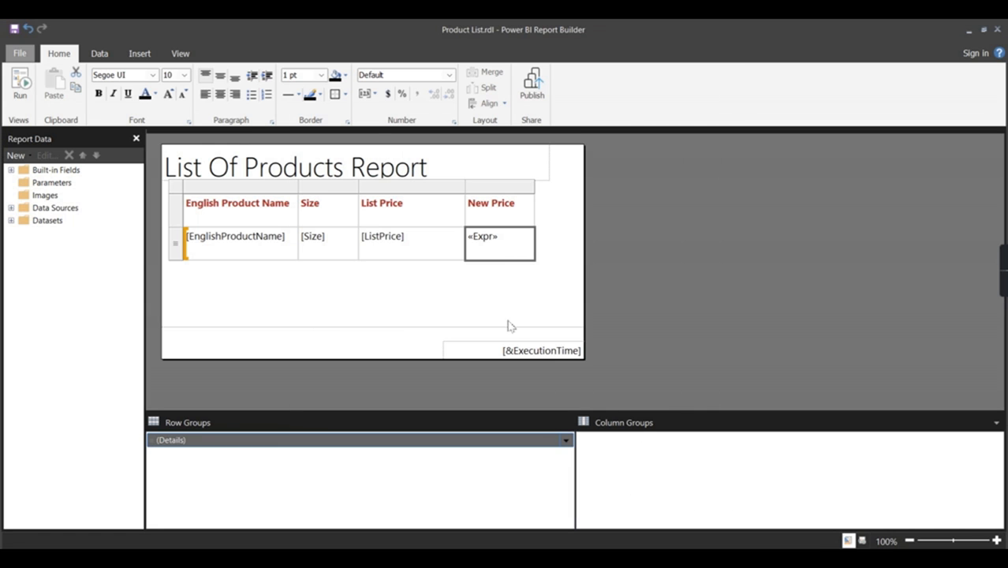
pyautogui.click(20, 82)
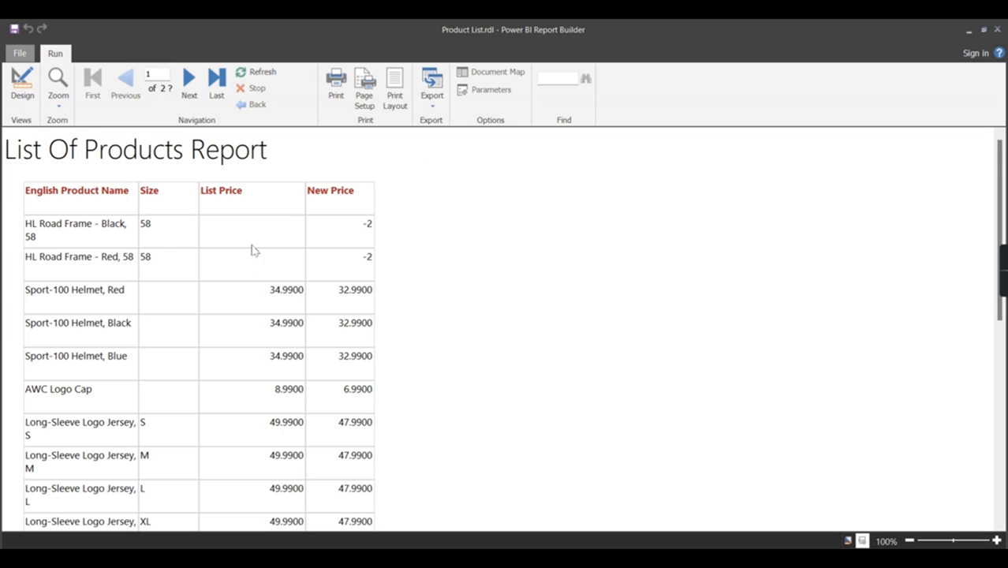
pyautogui.scroll(-1, 388, 313)
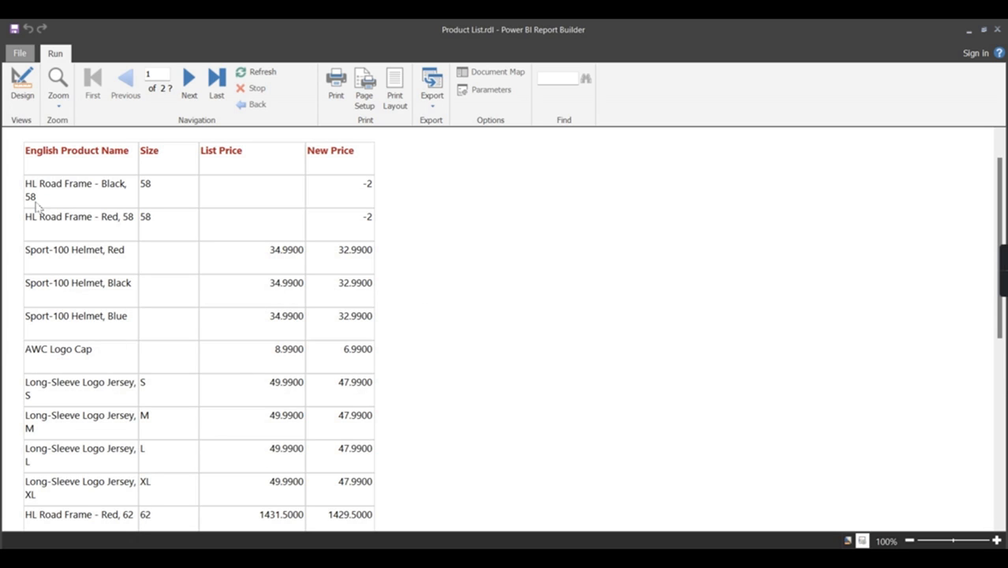
pyautogui.click(22, 82)
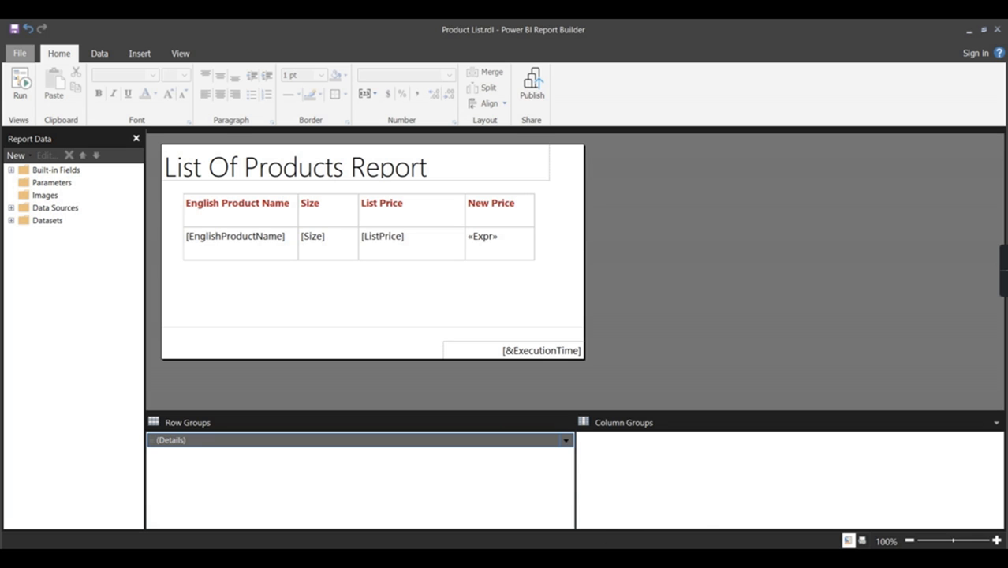
# Step: On the PowerPoint comparison slide, select the 'Modify your data…' bullet to colour it red
pyautogui.click(618, 558)
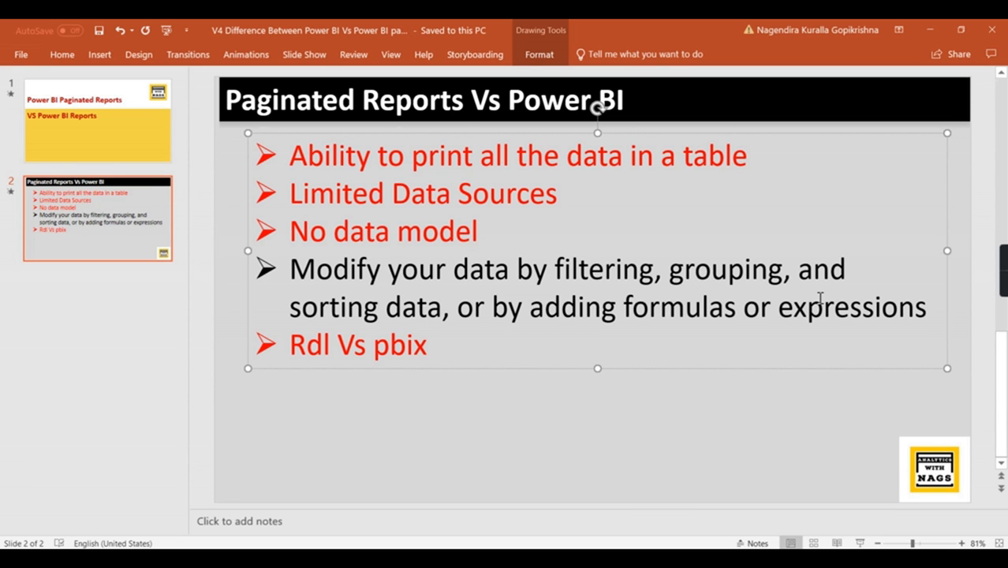
pyautogui.moveTo(929, 306); pyautogui.dragTo(282, 286)
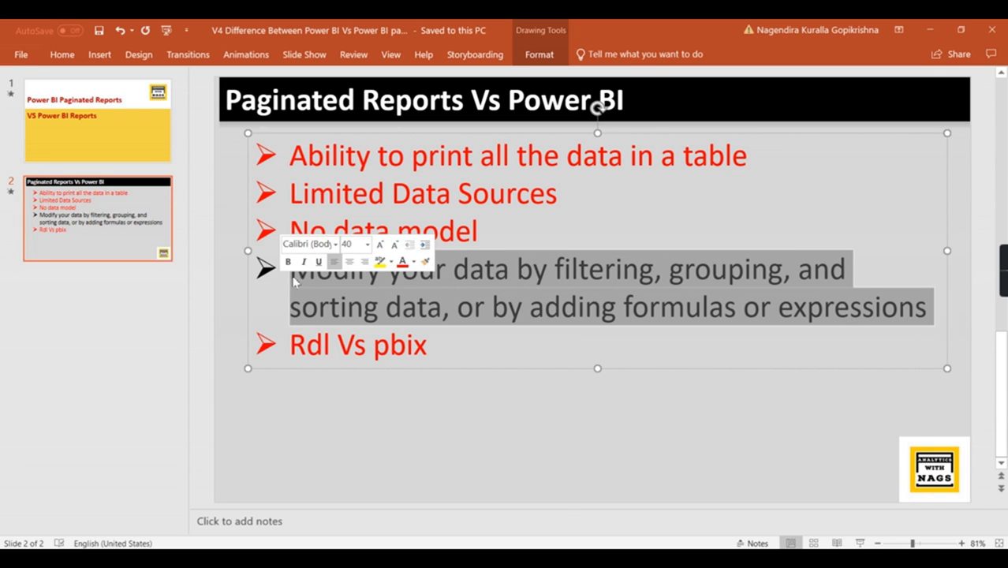
pyautogui.click(61, 54)
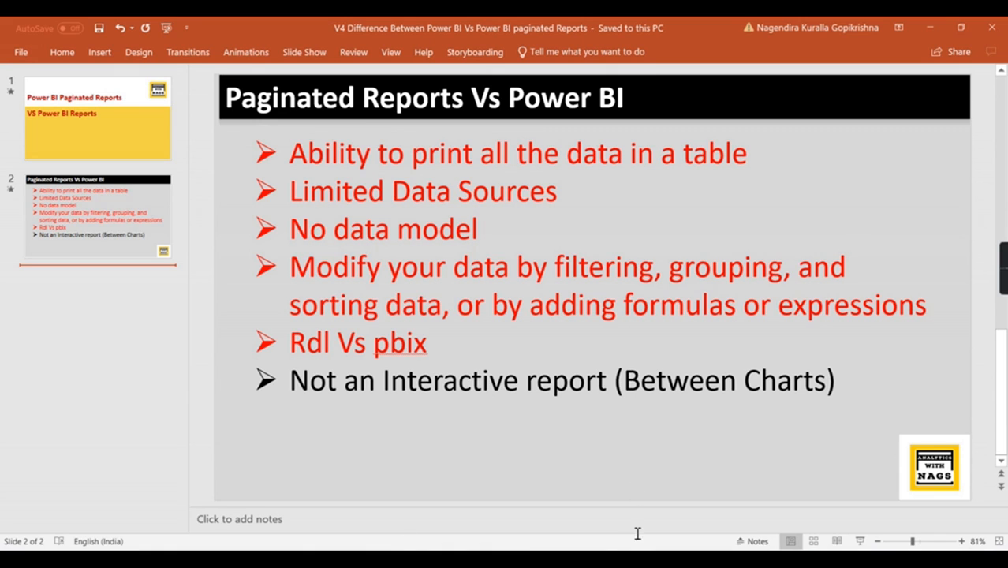
# Step: In Power BI Desktop, shrink the product table and place a new empty table to its right
pyautogui.moveTo(650, 559)
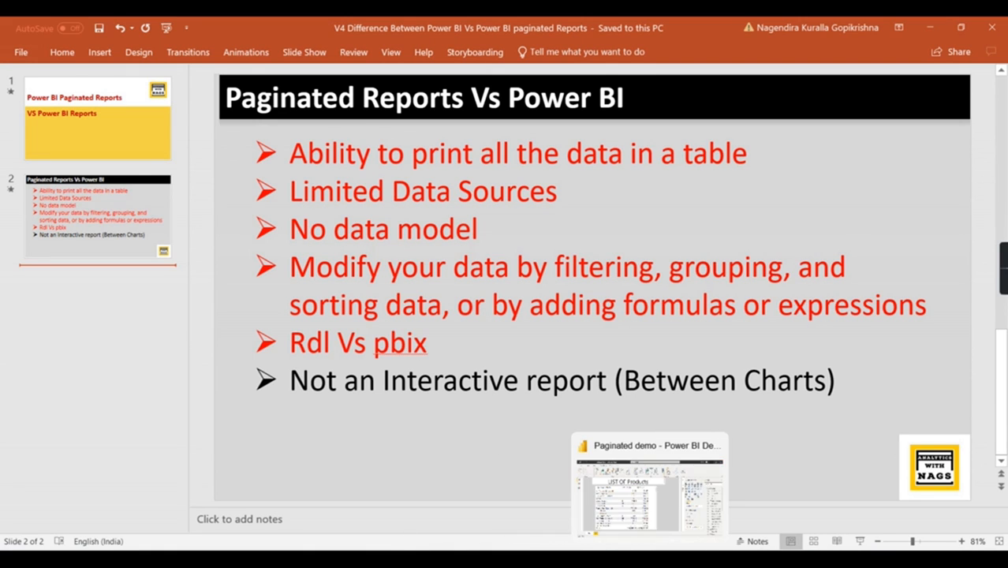
pyautogui.click(585, 559)
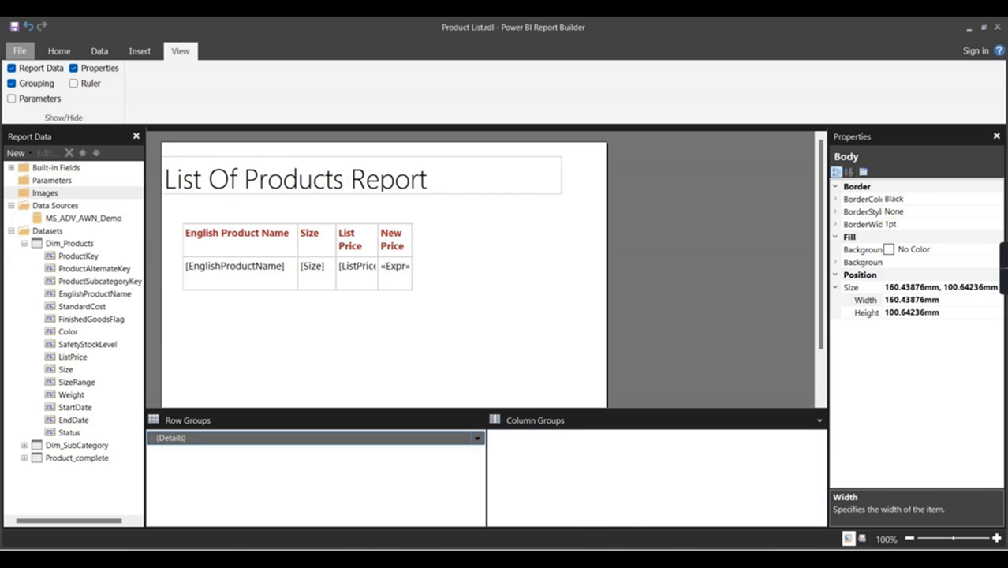
pyautogui.click(650, 559)
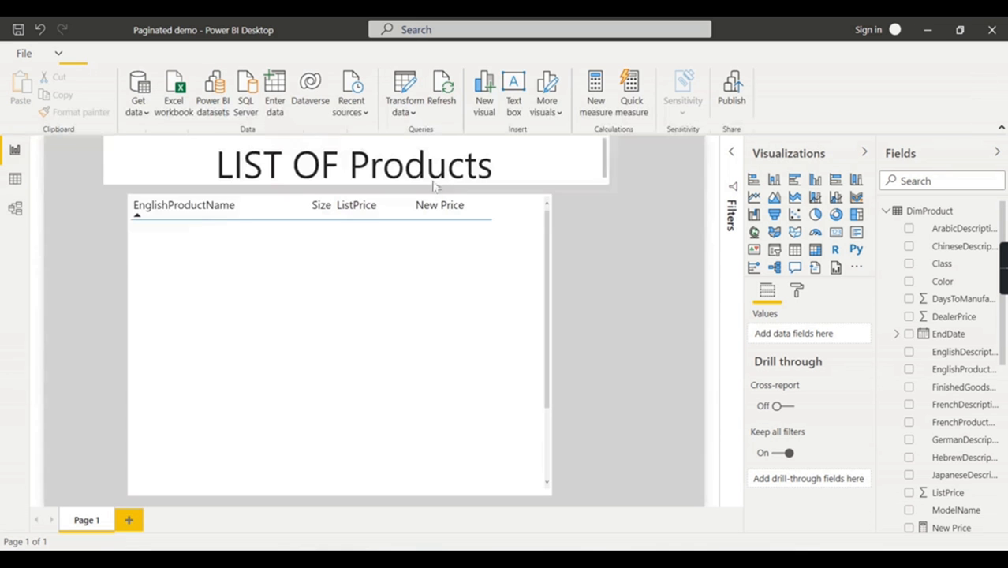
pyautogui.click(523, 208)
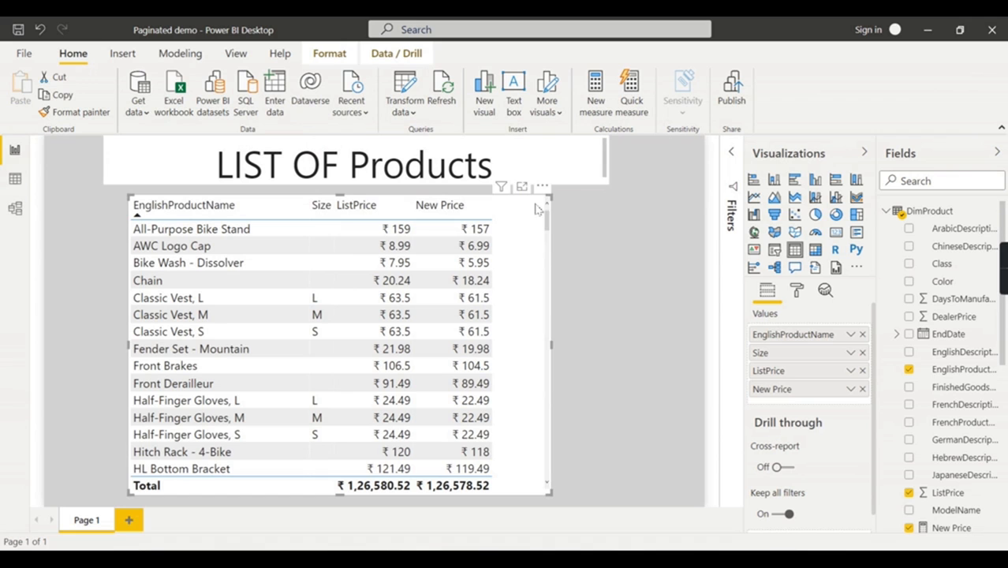
pyautogui.moveTo(551, 197); pyautogui.dragTo(447, 211)
pyautogui.click(539, 214)
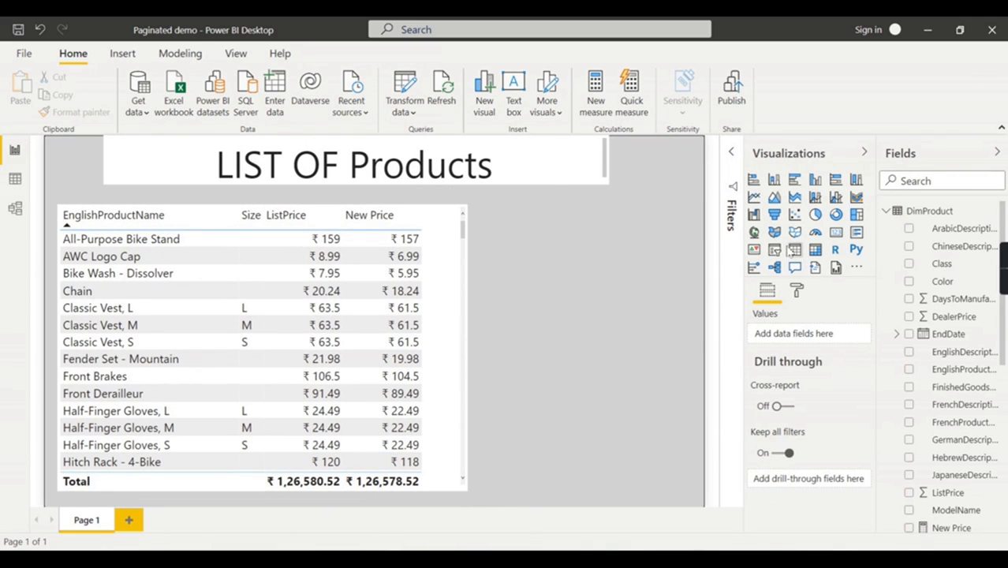
pyautogui.moveTo(579, 231); pyautogui.dragTo(608, 218)
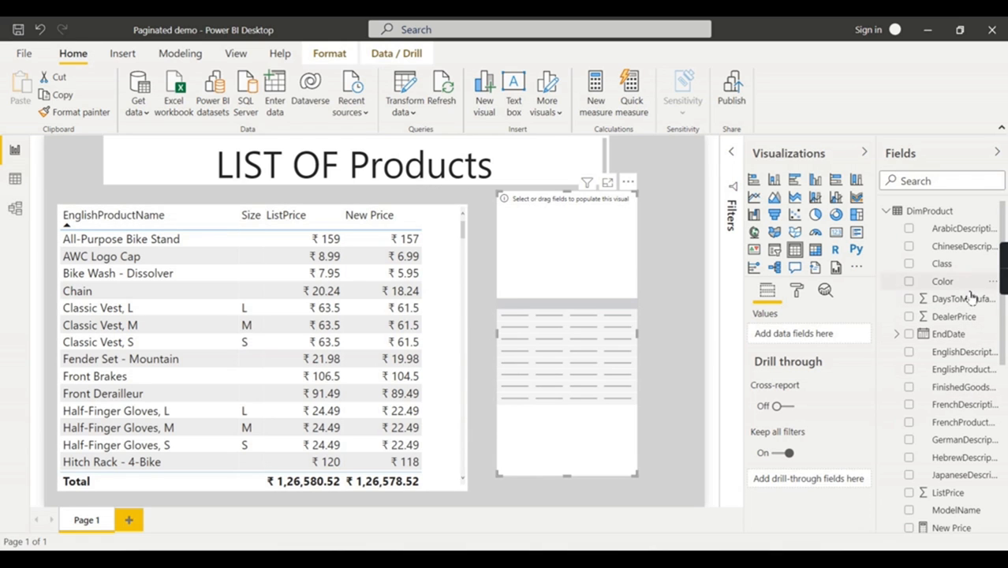
# Step: Widen the Fields pane and find Color in the DimProduct fields, leaving the product table unchanged
pyautogui.scroll(-2, 982, 446)
pyautogui.scroll(3, 986, 454)
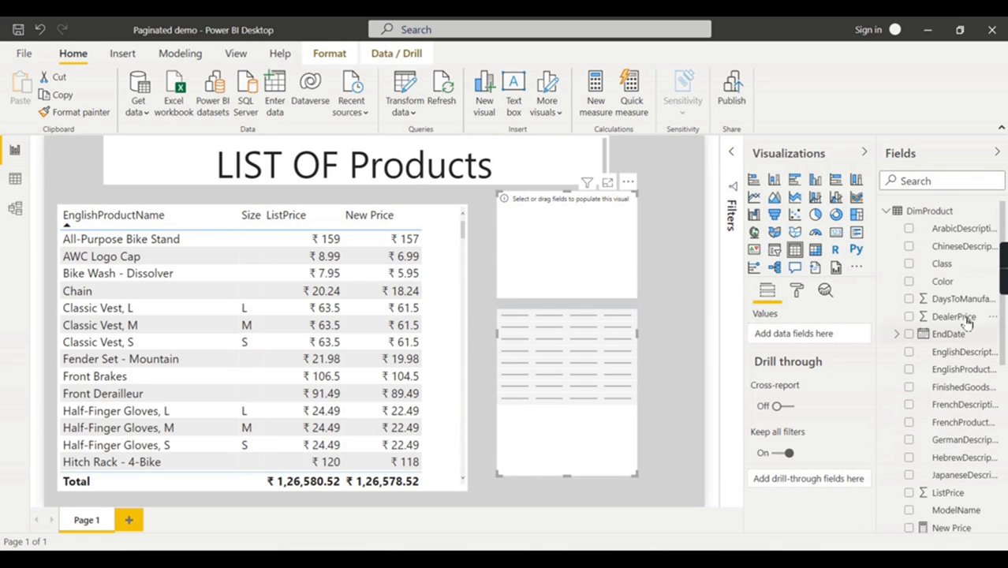
pyautogui.click(887, 211)
pyautogui.click(888, 228)
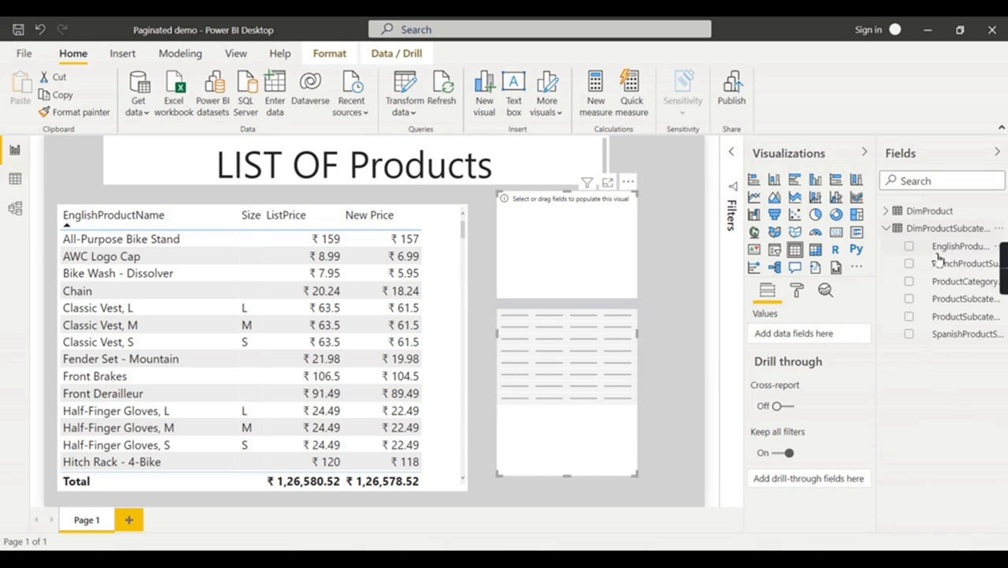
pyautogui.moveTo(878, 302); pyautogui.dragTo(784, 302)
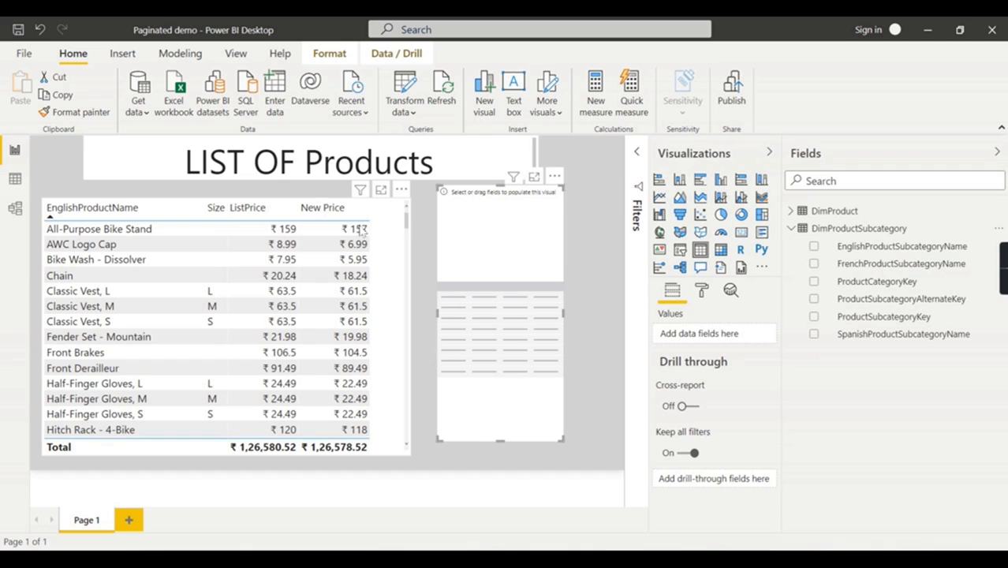
pyautogui.click(386, 213)
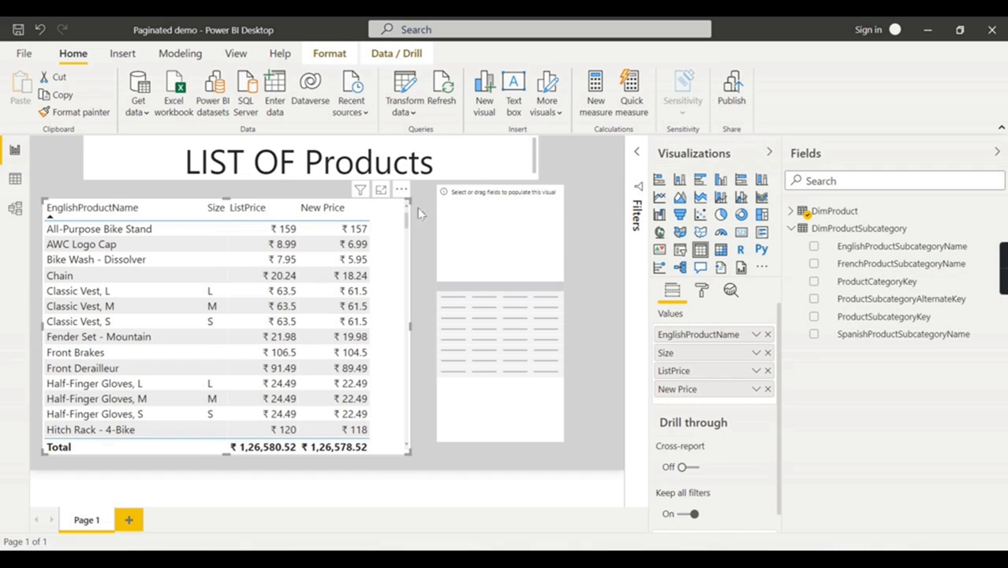
pyautogui.click(792, 228)
pyautogui.click(792, 211)
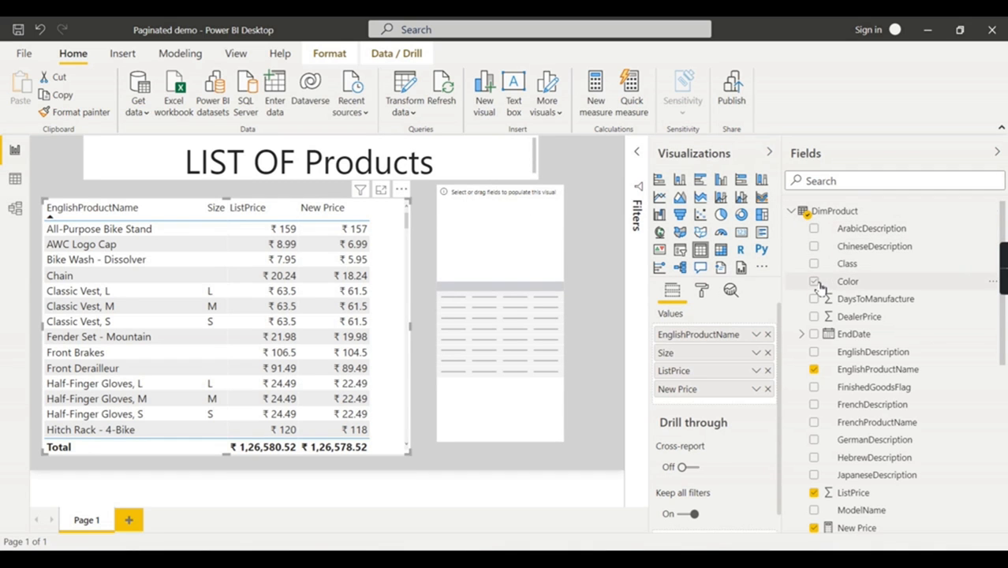
pyautogui.click(815, 282)
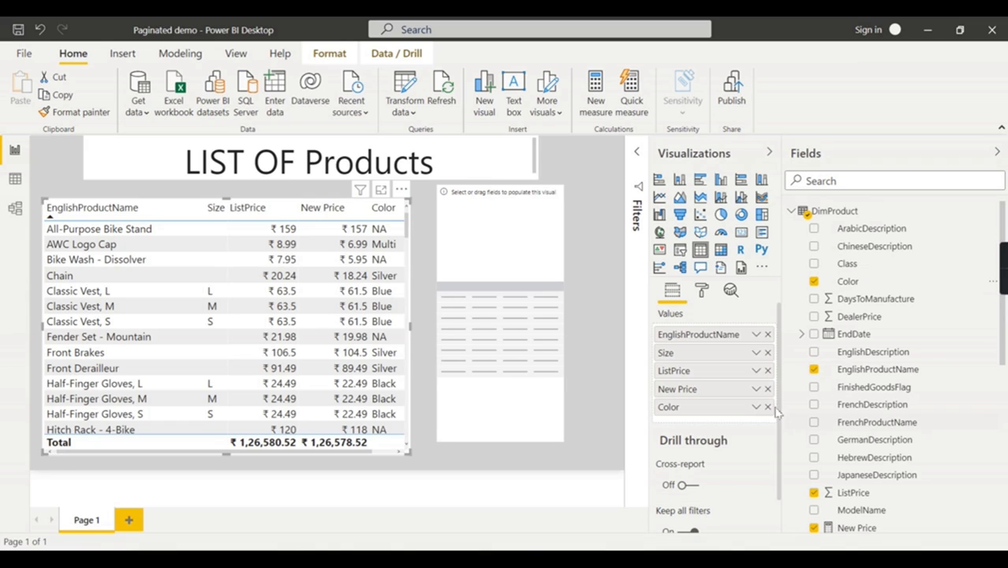
pyautogui.click(768, 407)
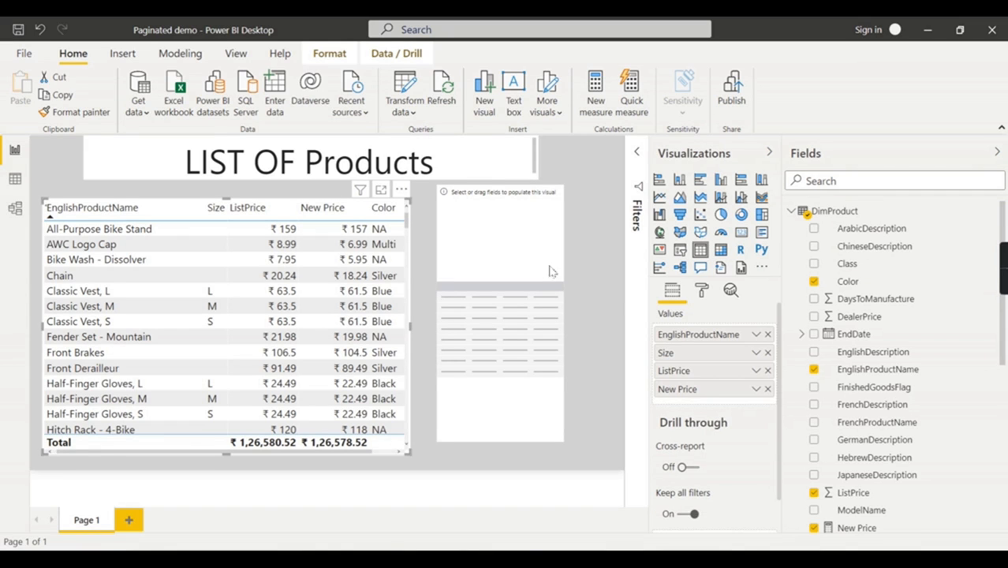
# Step: Fill the new table with Color and a Count of ProductKey
pyautogui.click(552, 236)
pyautogui.click(817, 282)
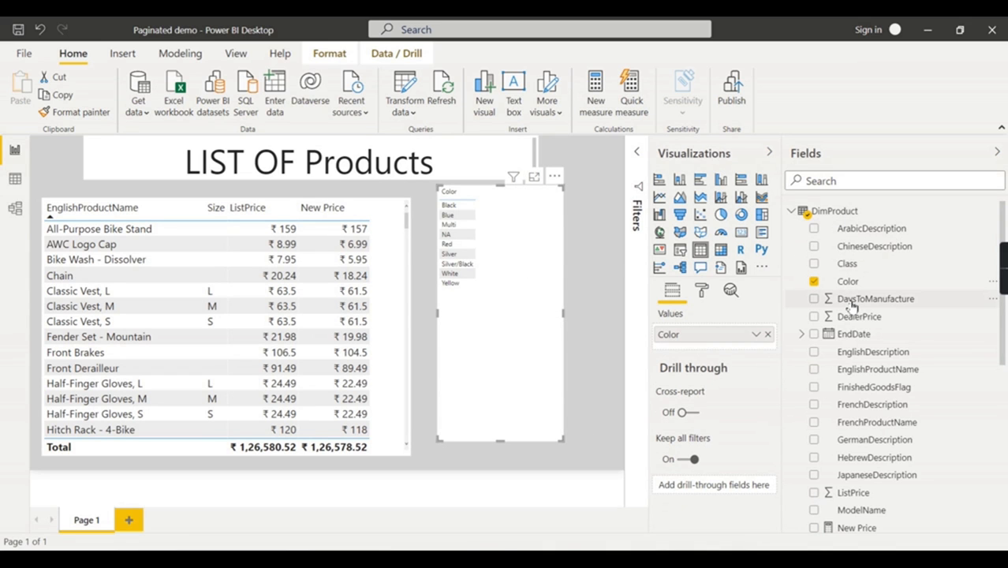
pyautogui.moveTo(841, 286); pyautogui.dragTo(813, 362)
pyautogui.scroll(-3, 841, 492)
pyautogui.scroll(-3, 863, 510)
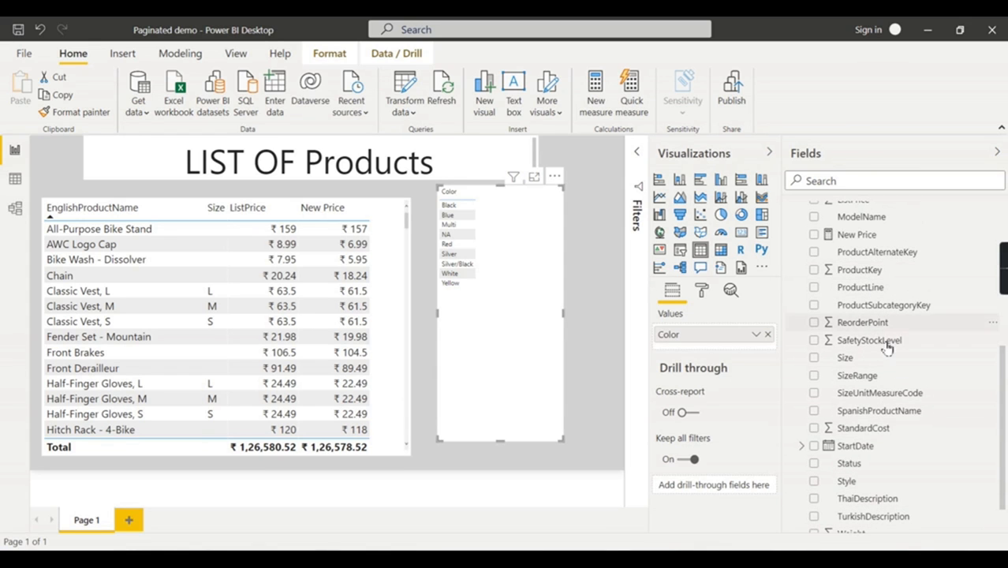
pyautogui.scroll(-2, 896, 477)
pyautogui.scroll(10, 908, 379)
pyautogui.scroll(-3, 908, 394)
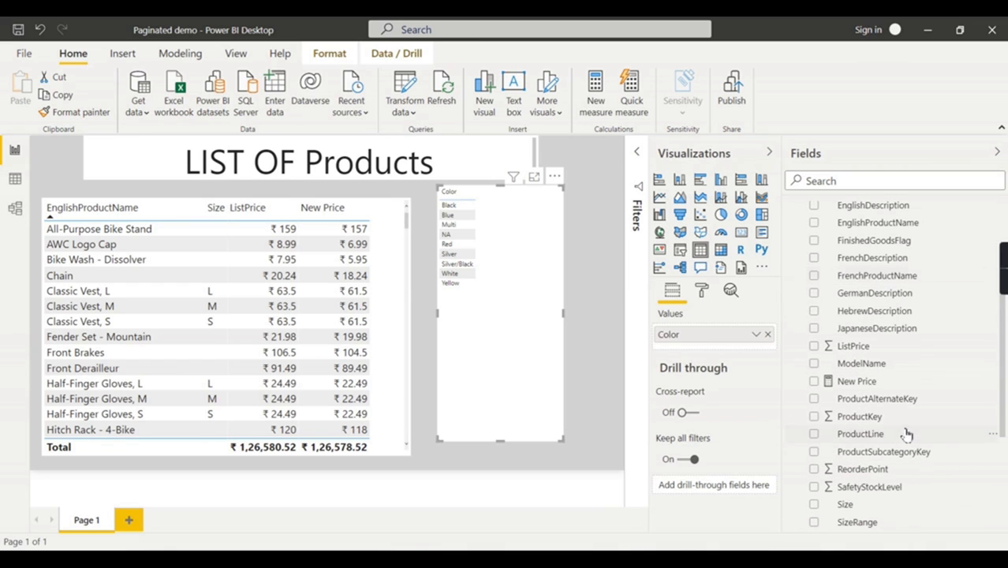
pyautogui.moveTo(868, 417); pyautogui.dragTo(762, 349)
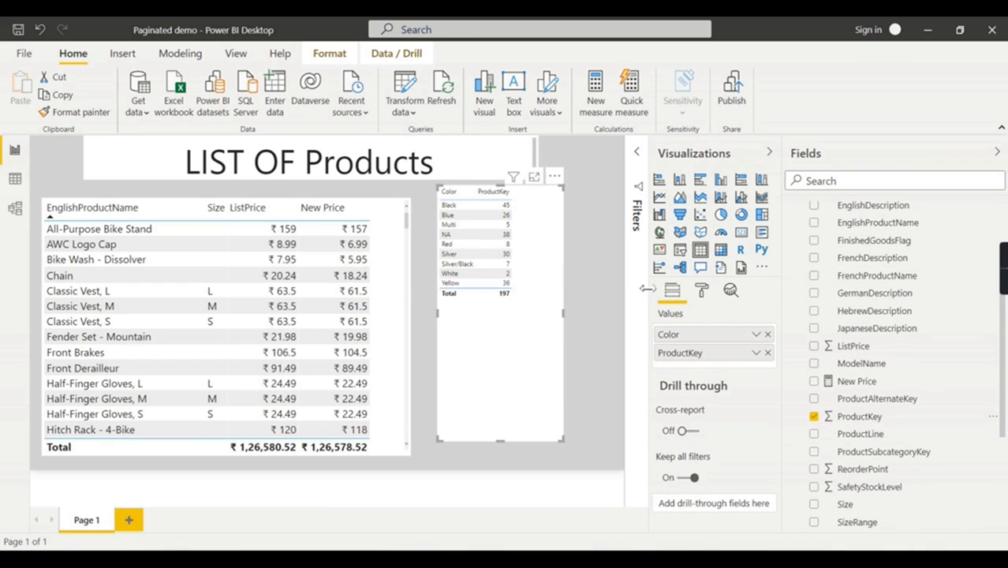
pyautogui.click(757, 353)
pyautogui.click(821, 262)
# Step: Resize the Color count table, copy the product table's formatting onto it, and hide both panes
pyautogui.moveTo(564, 440); pyautogui.dragTo(465, 367)
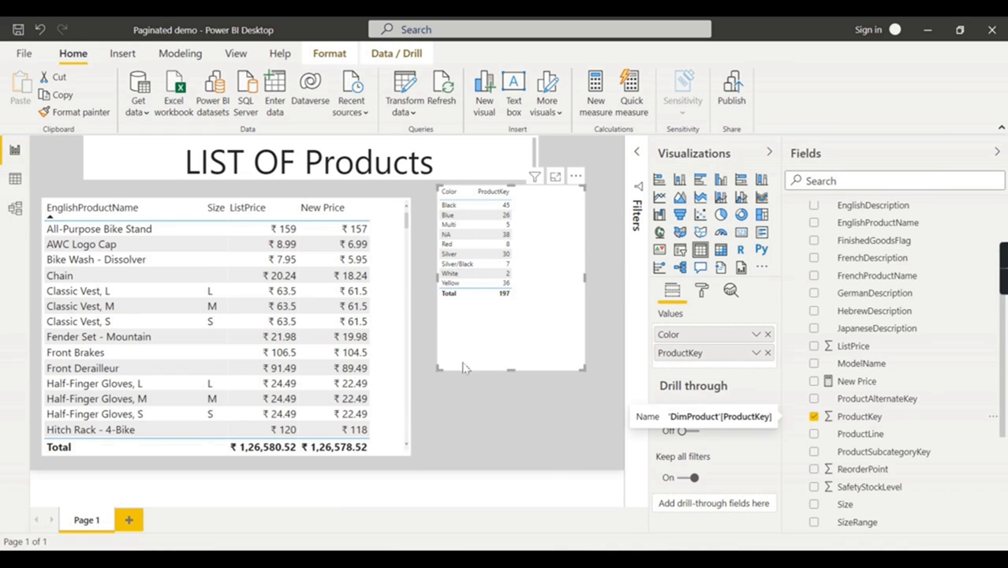
pyautogui.click(392, 369)
pyautogui.click(75, 112)
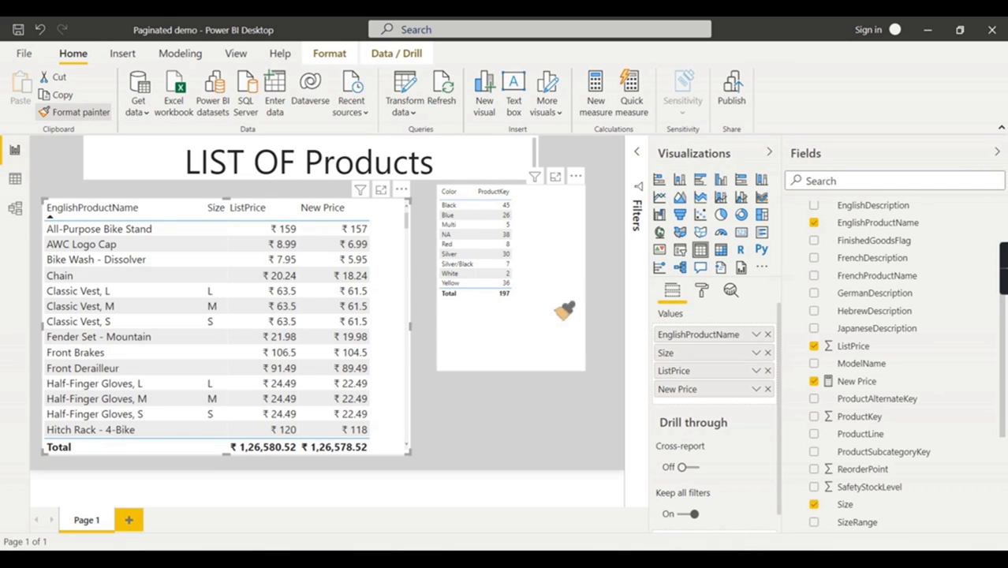
pyautogui.click(562, 307)
pyautogui.click(770, 152)
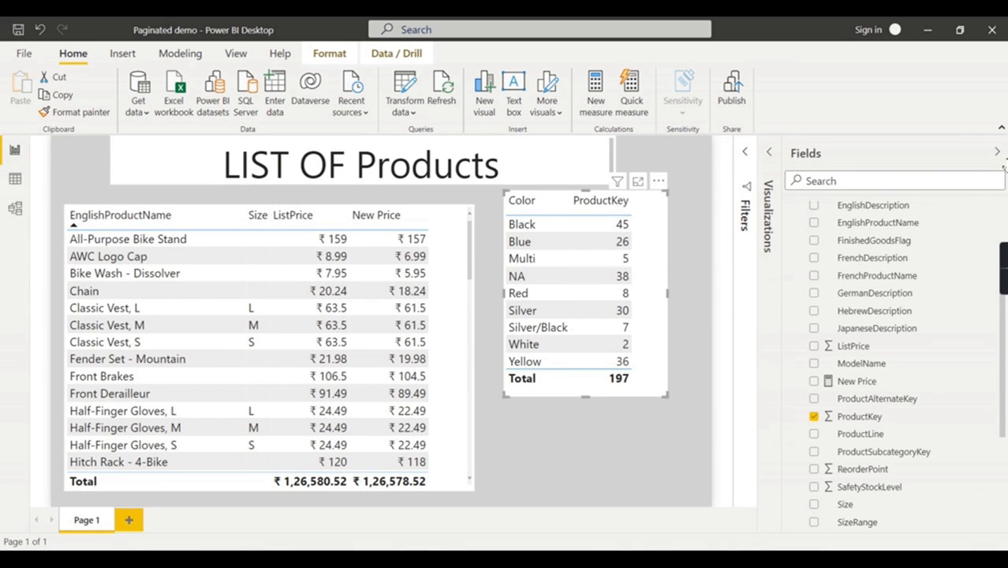
pyautogui.click(997, 151)
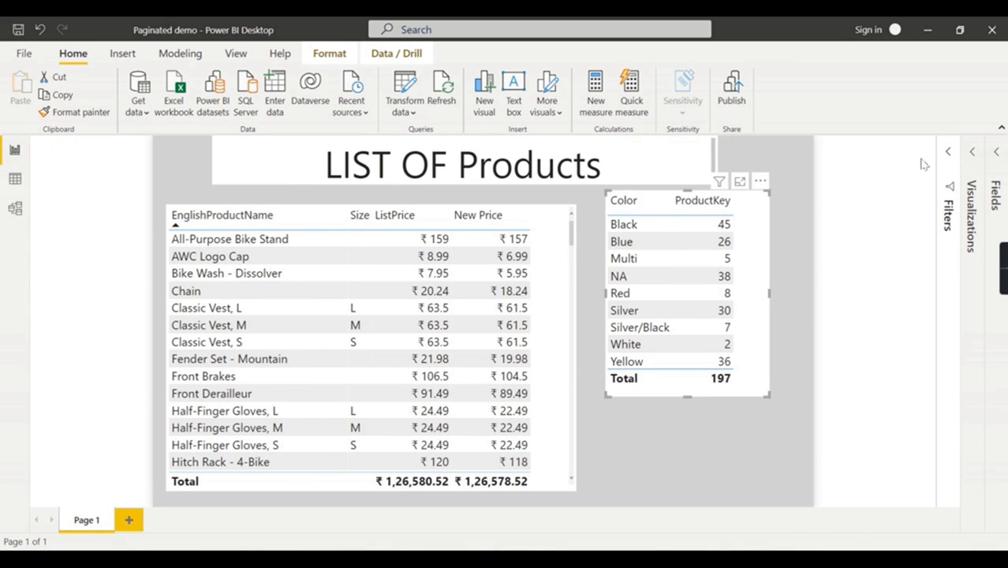
# Step: Cross-filter the product list by Black, then Blue, then clear it and return to Report Builder
pyautogui.click(644, 227)
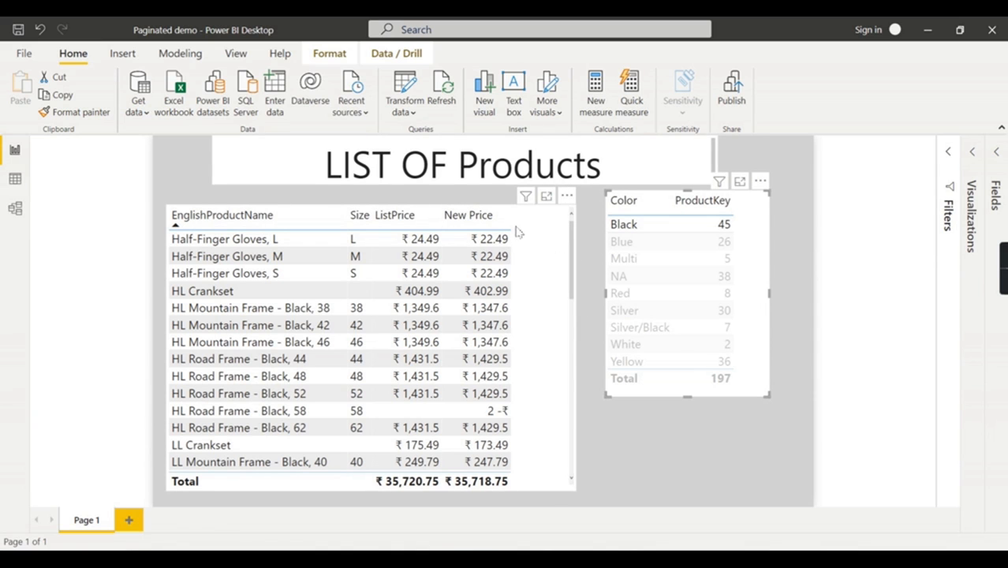
pyautogui.click(655, 243)
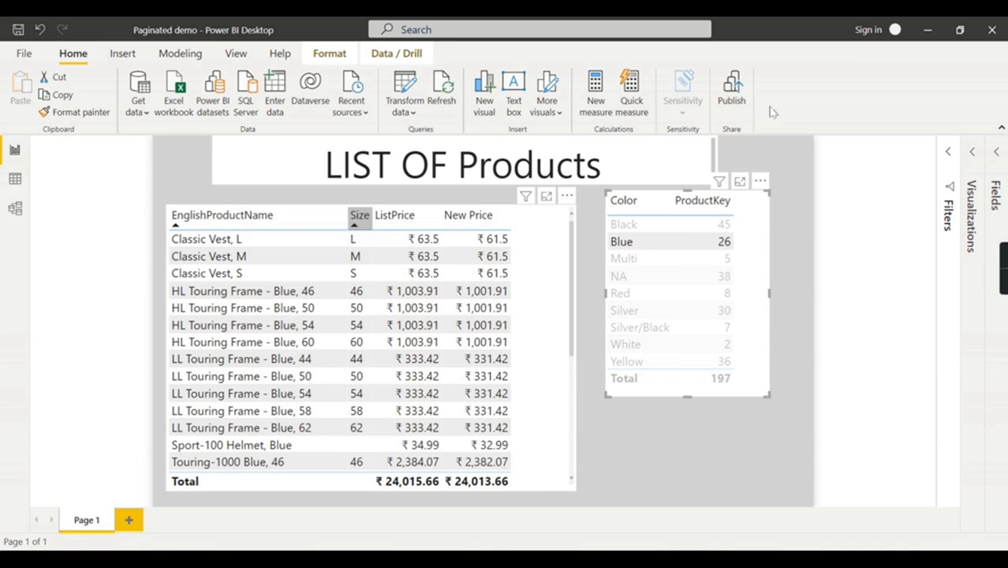
pyautogui.click(621, 243)
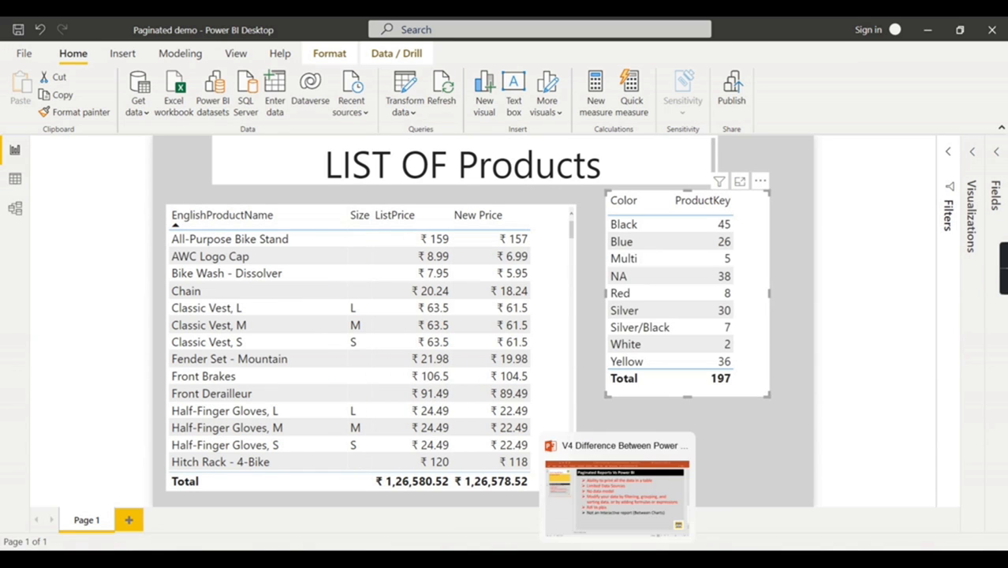
pyautogui.click(586, 560)
pyautogui.click(395, 266)
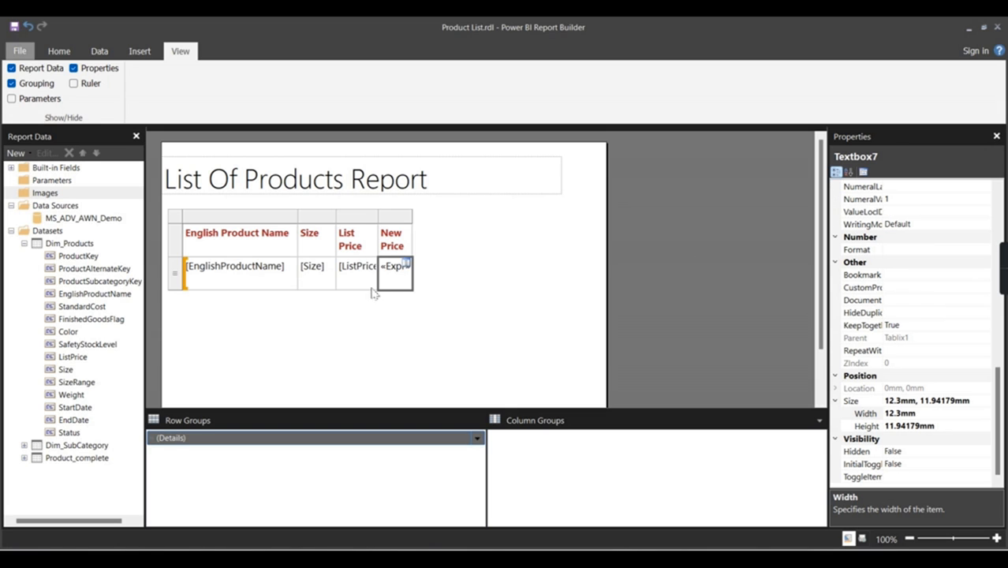
# Step: Move the product table lower and draw a blank matrix between the title and the table
pyautogui.click(187, 225)
pyautogui.moveTo(189, 227); pyautogui.dragTo(208, 288)
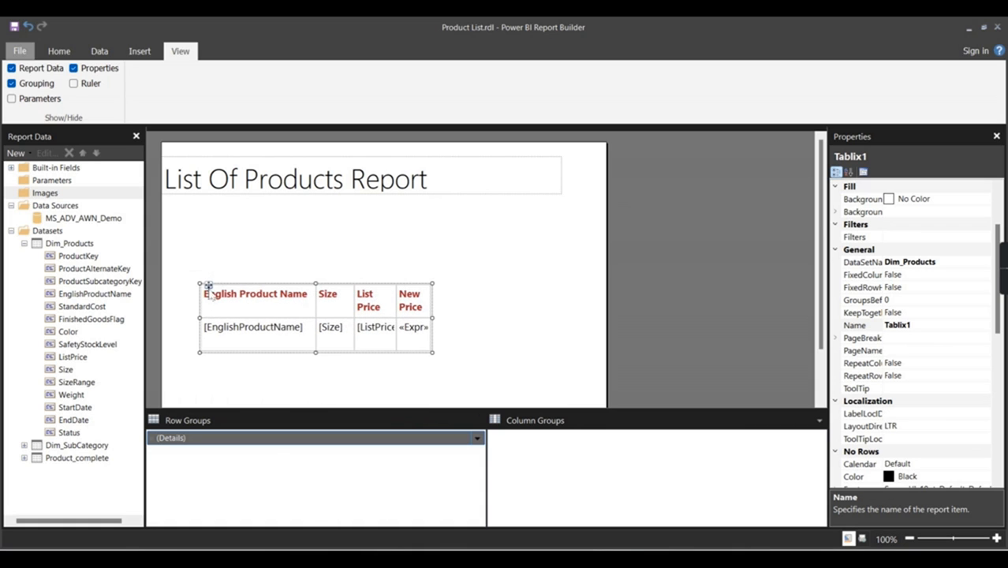
pyautogui.click(211, 228)
pyautogui.click(59, 50)
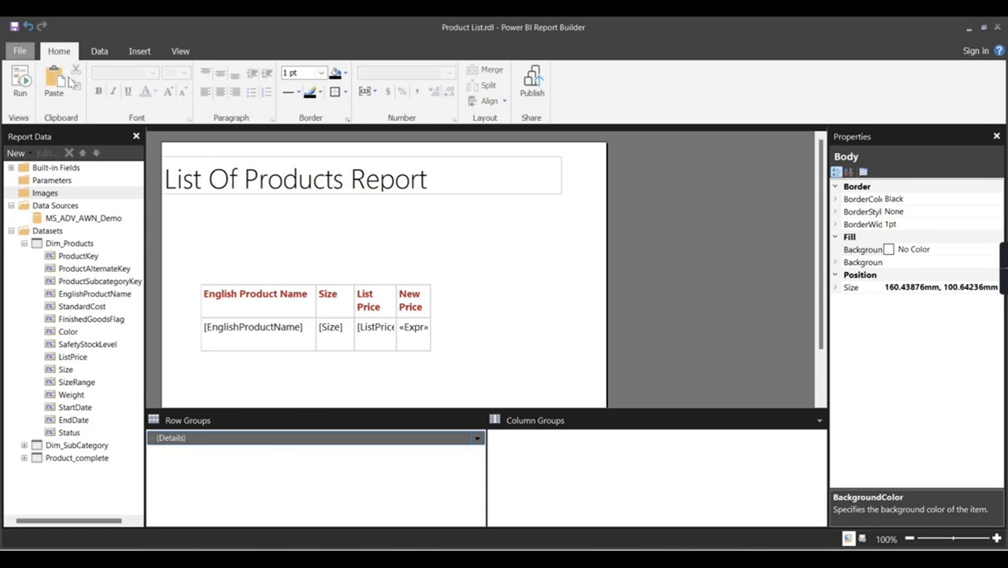
pyautogui.click(140, 51)
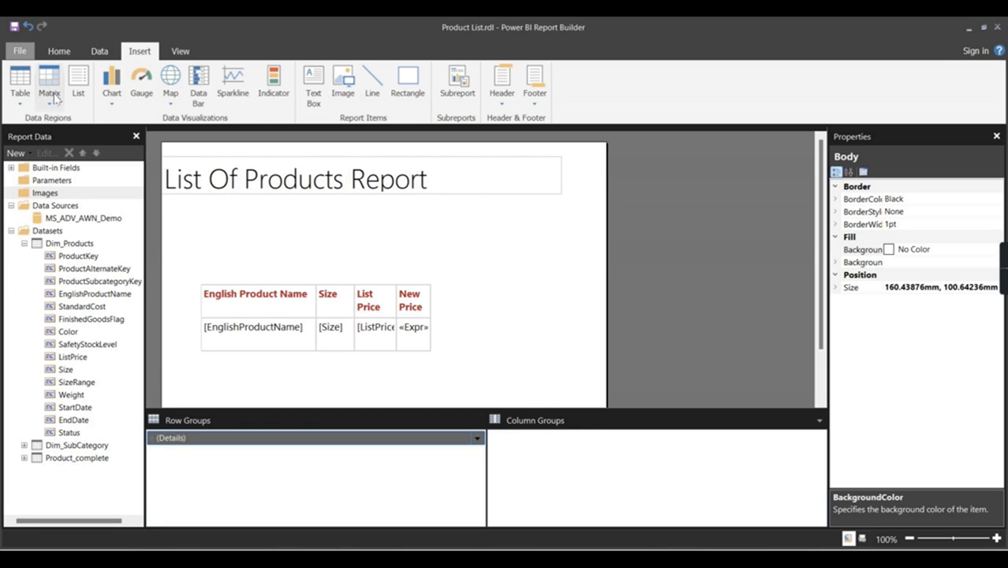
pyautogui.click(55, 96)
pyautogui.click(57, 135)
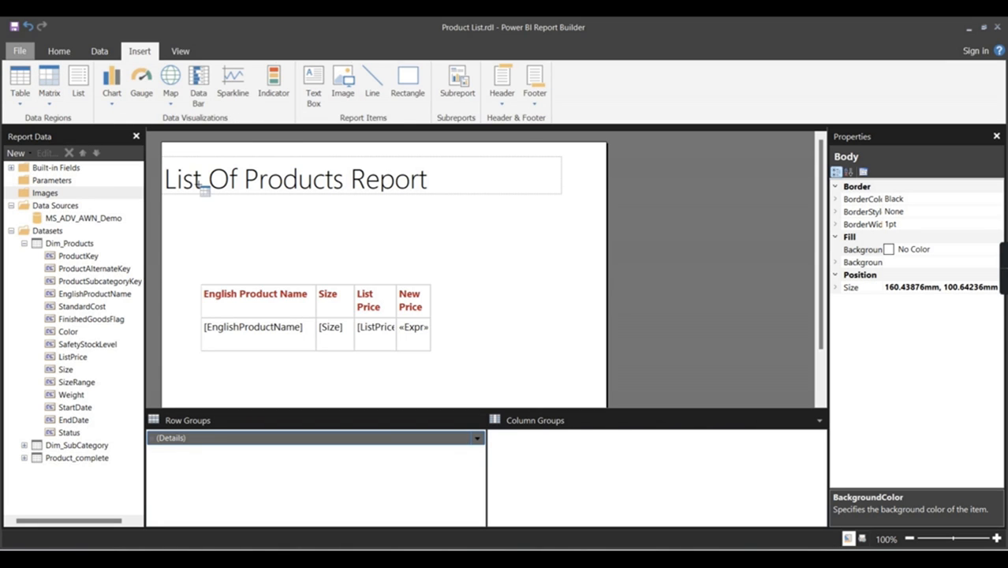
pyautogui.moveTo(198, 203); pyautogui.dragTo(367, 260)
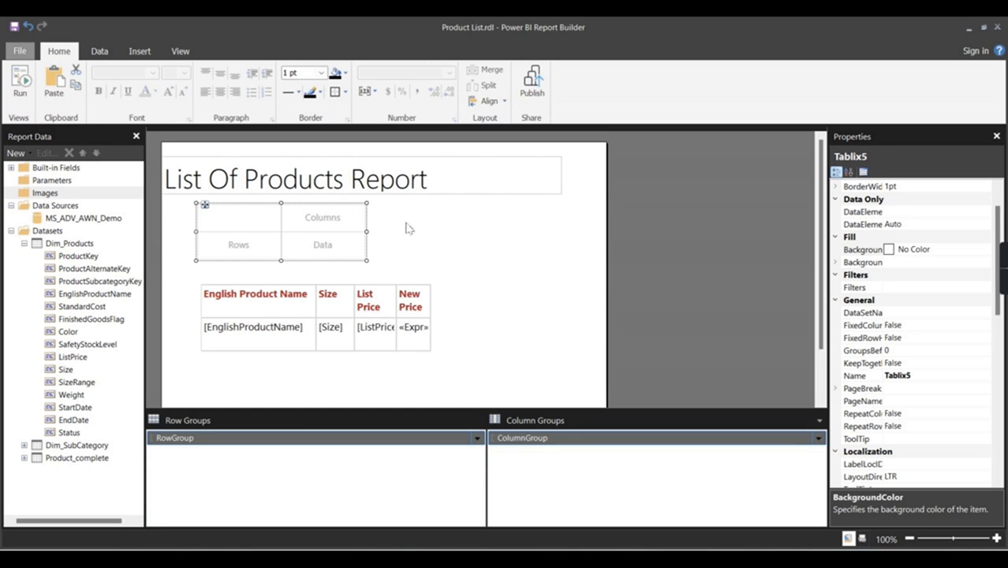
pyautogui.click(403, 243)
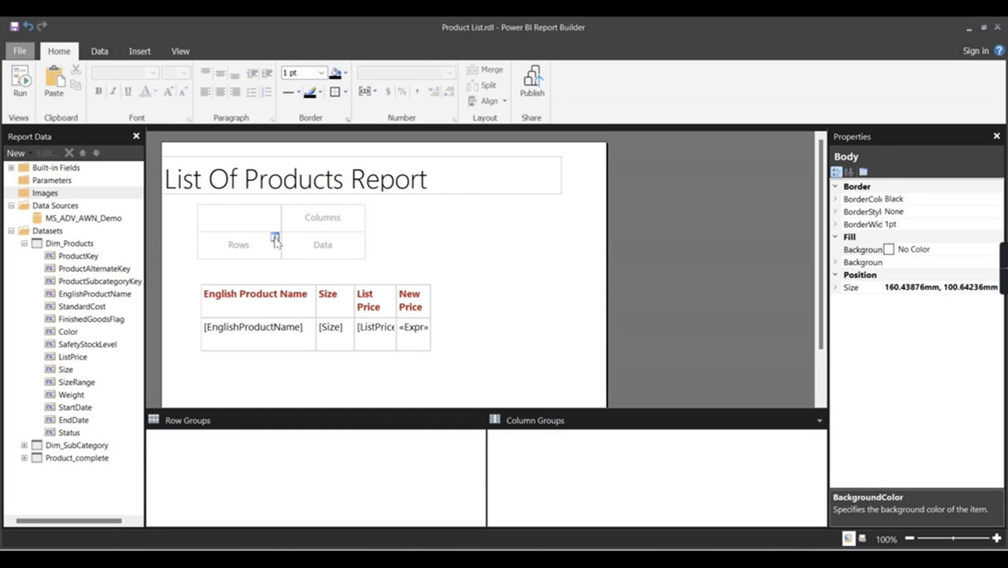
# Step: Check the matrix Rows cell's field choices and collapse the Dim_Products field list
pyautogui.click(275, 238)
pyautogui.click(499, 250)
pyautogui.doubleClick(277, 331)
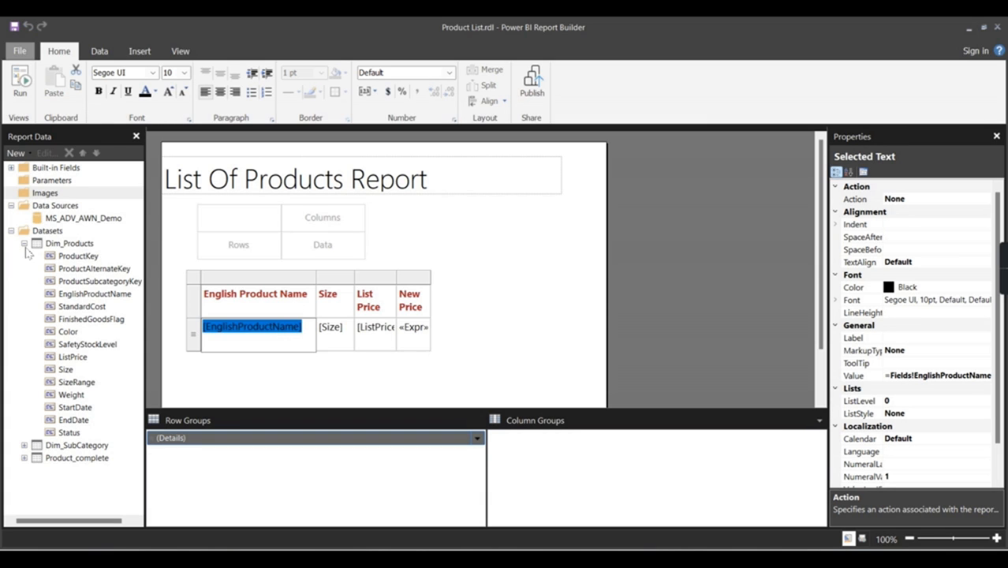
pyautogui.click(238, 246)
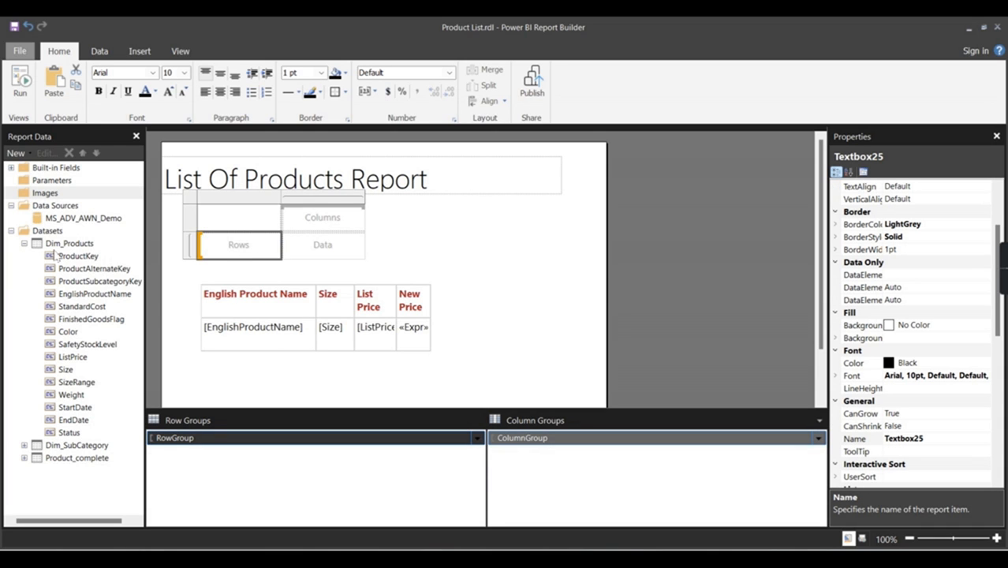
pyautogui.click(31, 248)
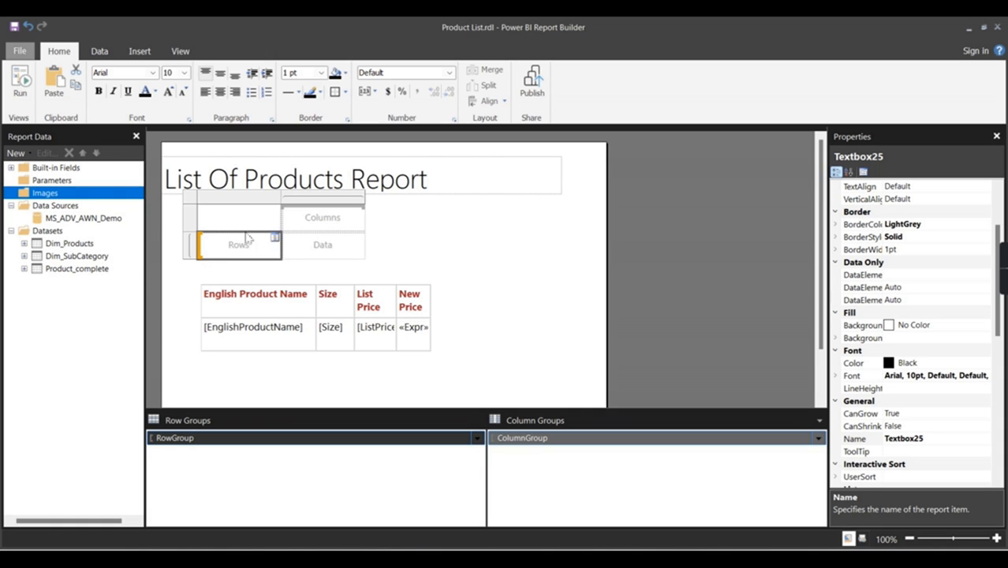
# Step: Group the matrix rows by Color and put ProductKey in the data cell
pyautogui.click(273, 239)
pyautogui.moveTo(347, 253)
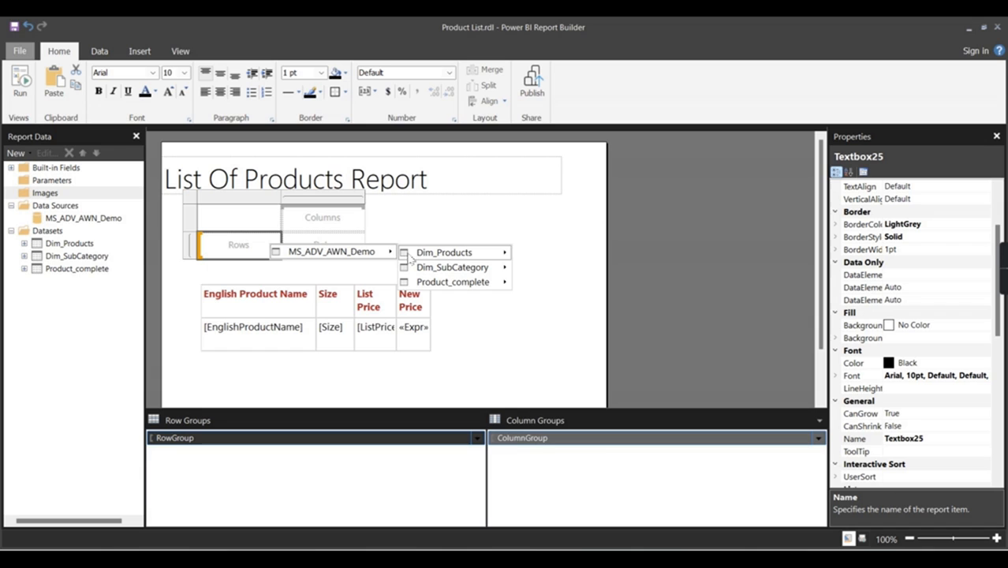
pyautogui.moveTo(423, 258)
pyautogui.click(563, 342)
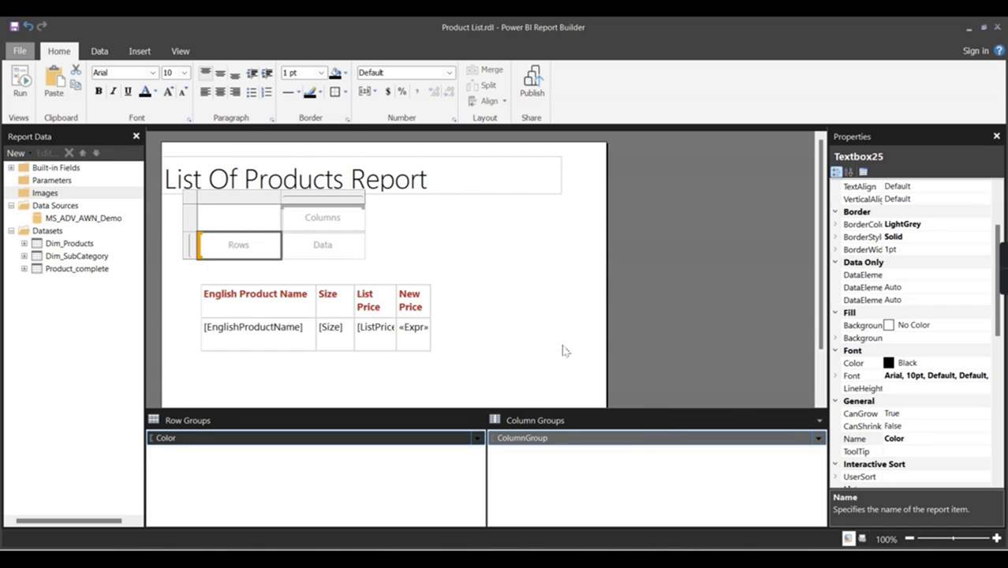
pyautogui.click(351, 252)
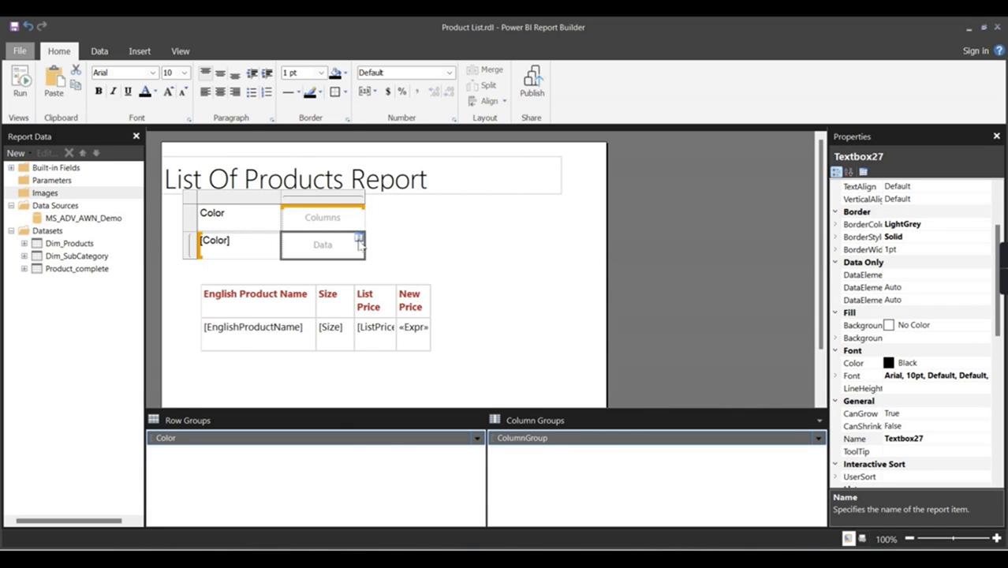
pyautogui.click(360, 242)
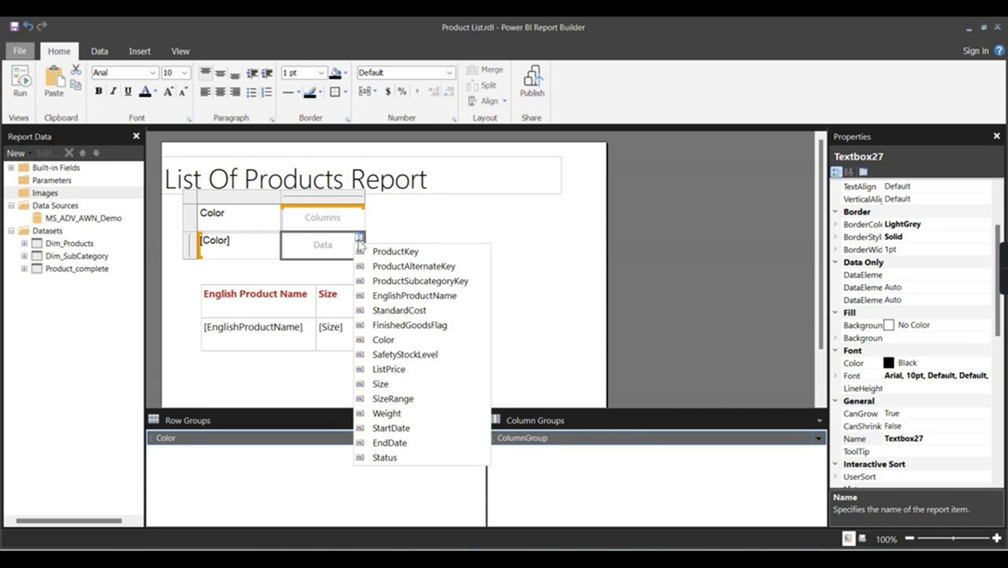
pyautogui.click(405, 254)
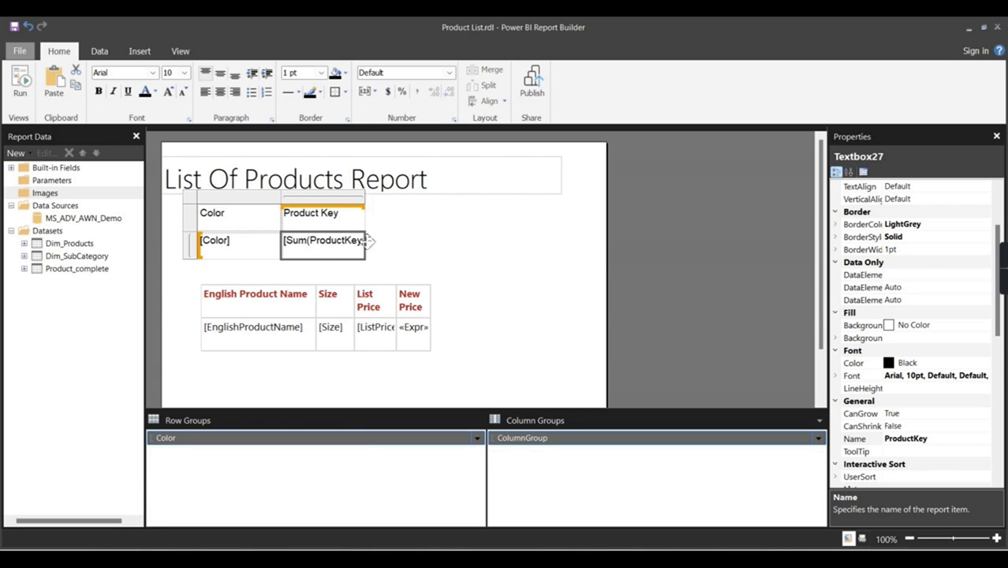
# Step: Change the data cell's expression from Sum to =count(Fields!ProductKey.Value)
pyautogui.doubleClick(309, 242)
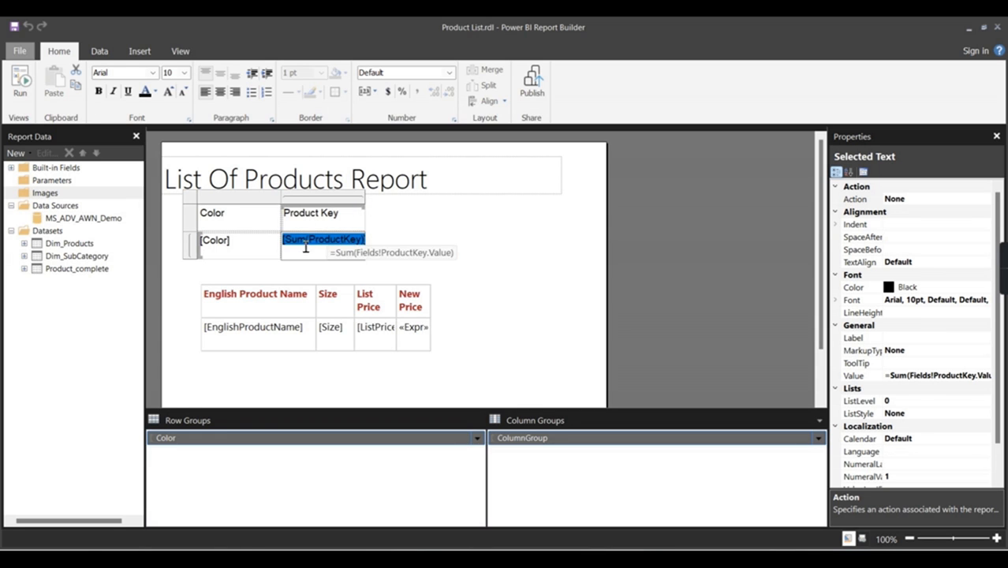
pyautogui.click(379, 255)
pyautogui.doubleClick(352, 239)
pyautogui.rightClick(346, 243)
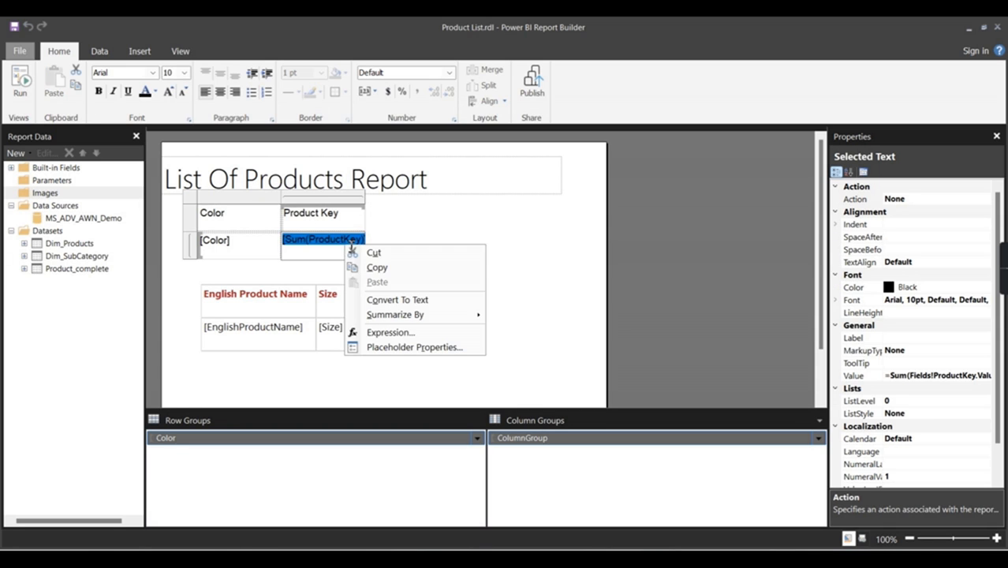
pyautogui.click(390, 332)
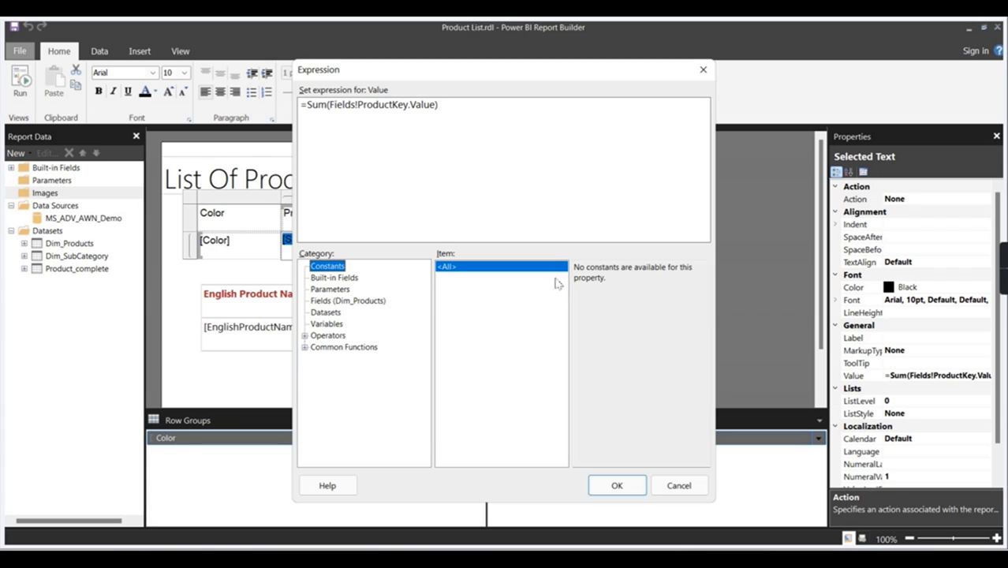
pyautogui.click(329, 111)
pyautogui.press('BackSpace')
pyautogui.press('BackSpace')
pyautogui.press('BackSpace')
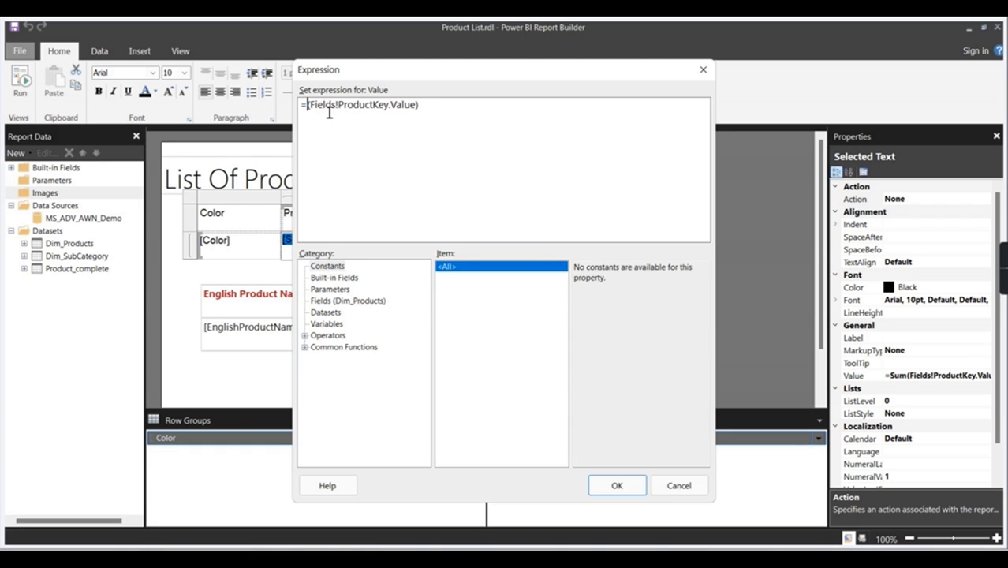
pyautogui.write('count')
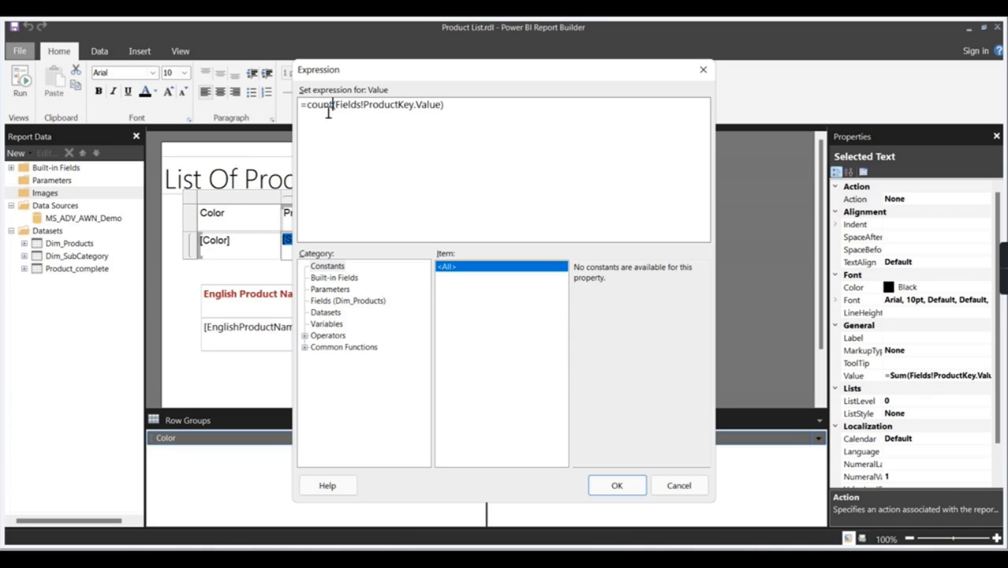
pyautogui.click(617, 485)
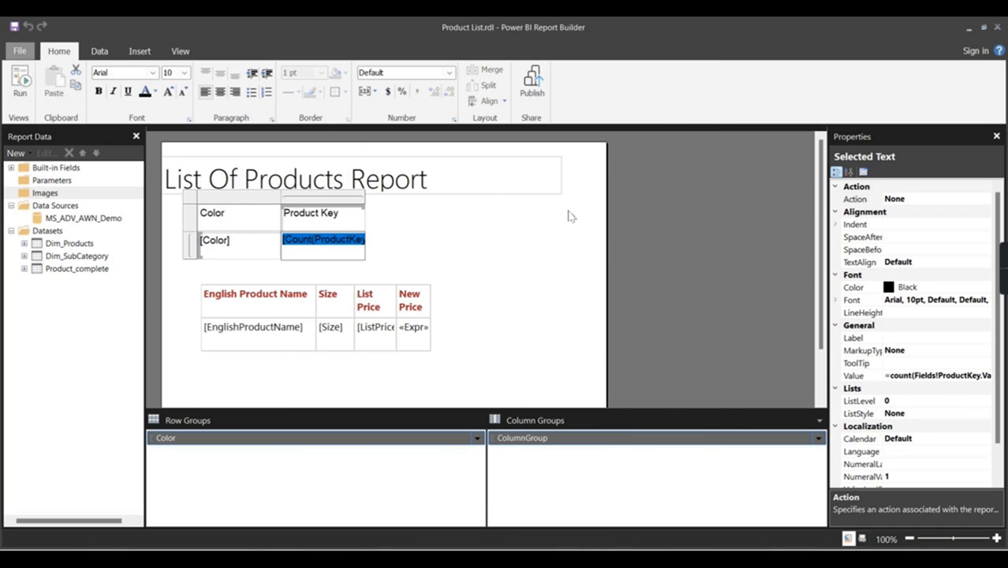
pyautogui.click(521, 239)
pyautogui.click(20, 83)
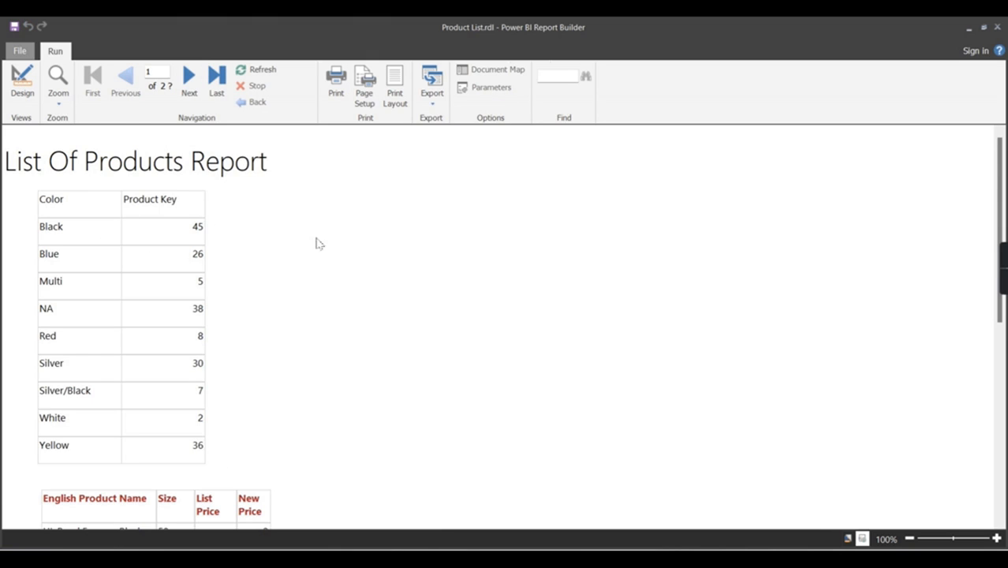
pyautogui.scroll(-1, 125, 371)
pyautogui.scroll(1, 118, 386)
pyautogui.scroll(-4, 89, 249)
pyautogui.scroll(4, 79, 331)
pyautogui.scroll(-4, 69, 381)
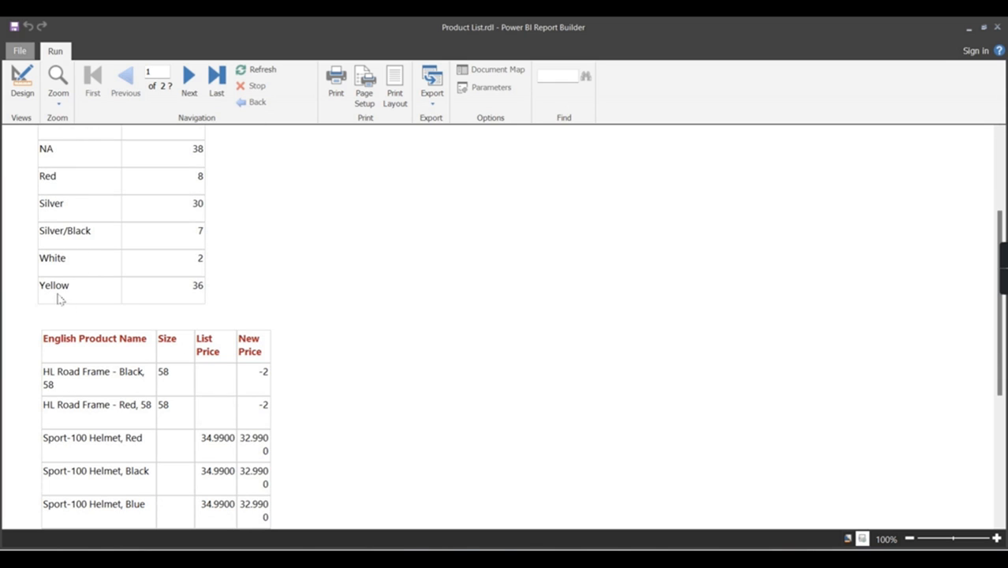
pyautogui.click(188, 79)
pyautogui.click(187, 79)
pyautogui.click(215, 79)
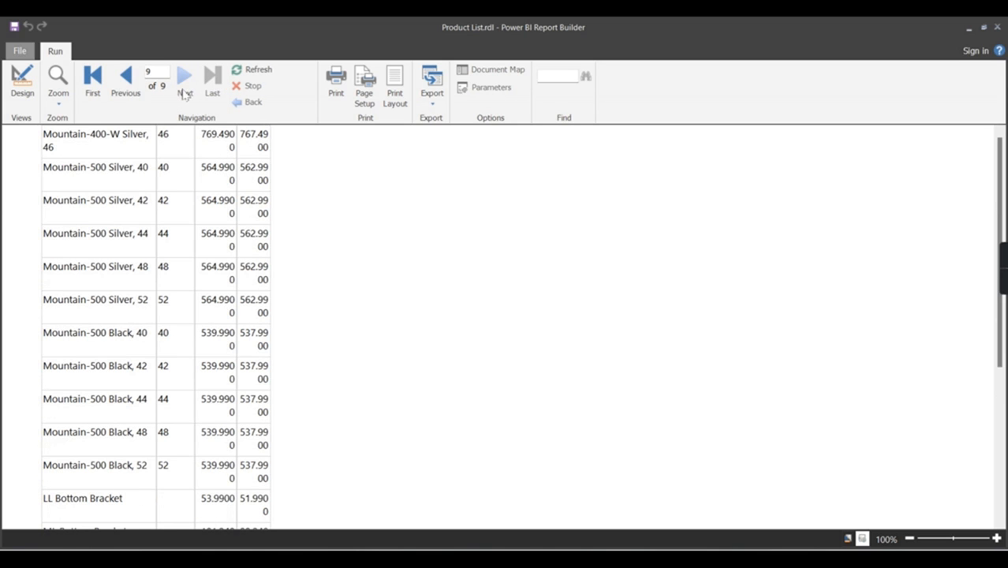
pyautogui.click(92, 79)
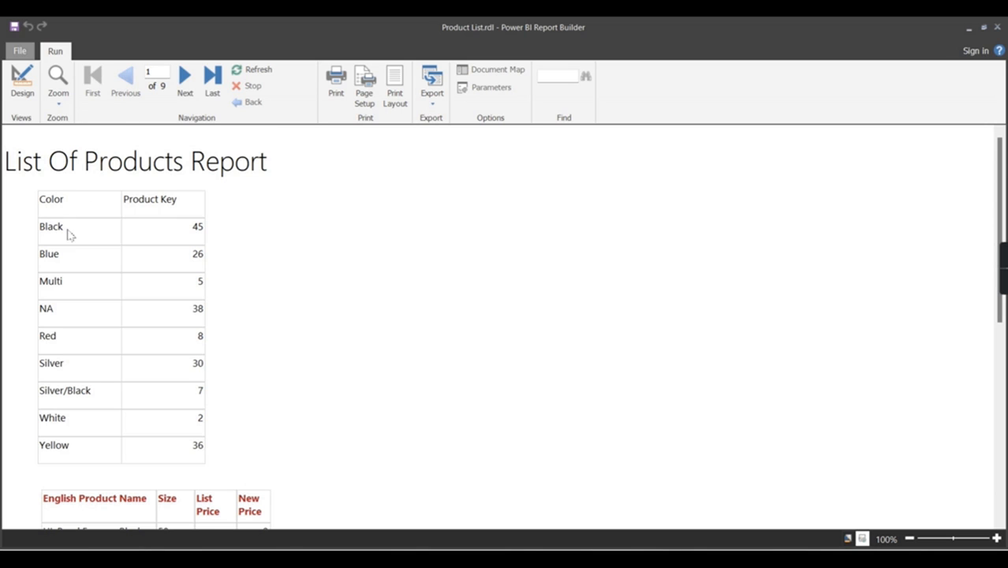
pyautogui.click(212, 79)
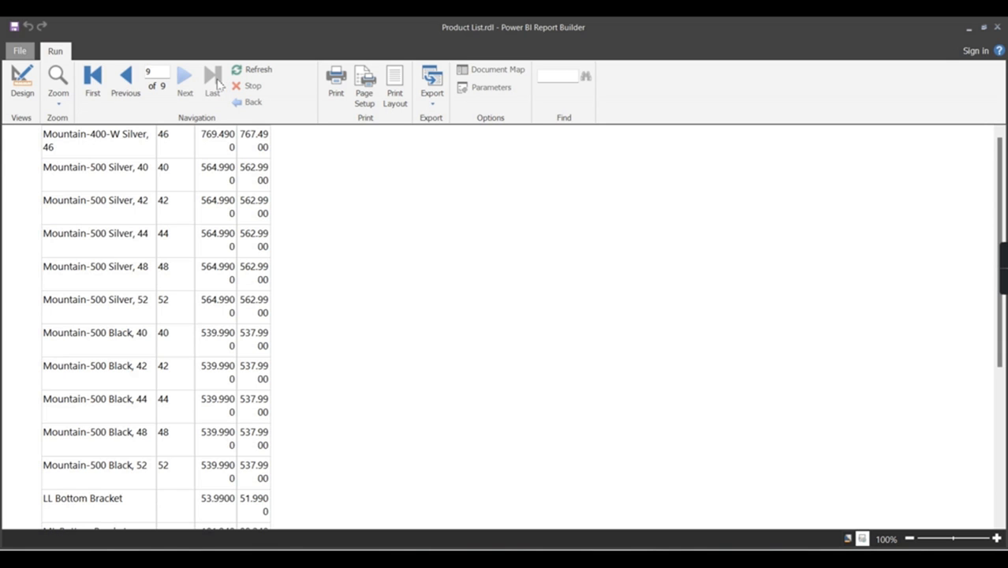
pyautogui.click(98, 83)
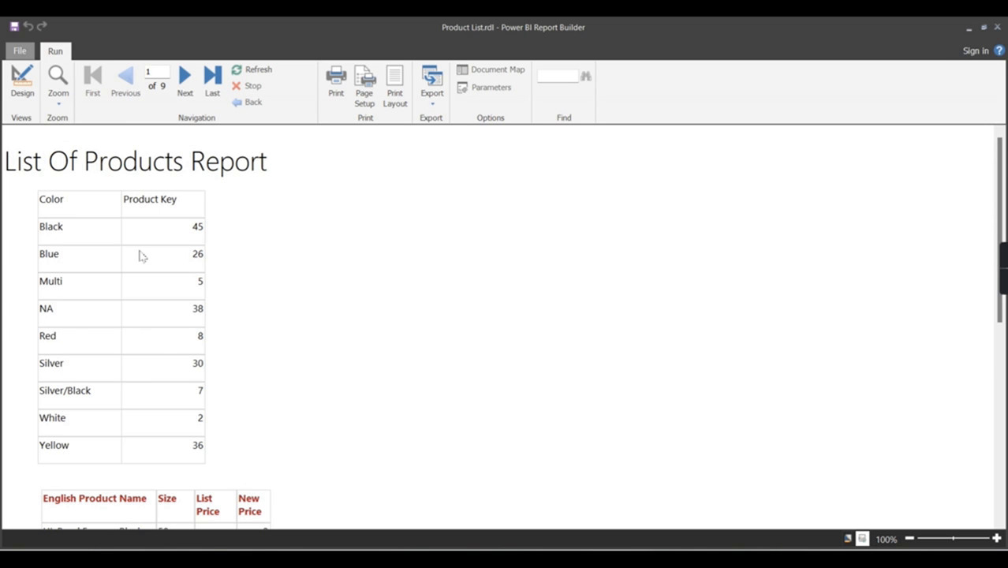
pyautogui.click(22, 82)
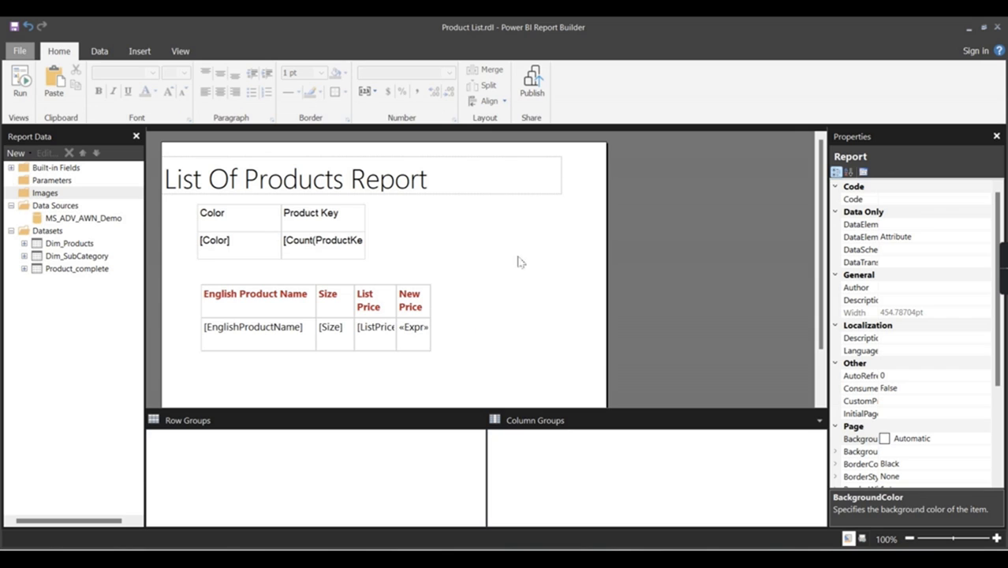
# Step: Show and then hide the Parameters pane from the View tab
pyautogui.click(177, 51)
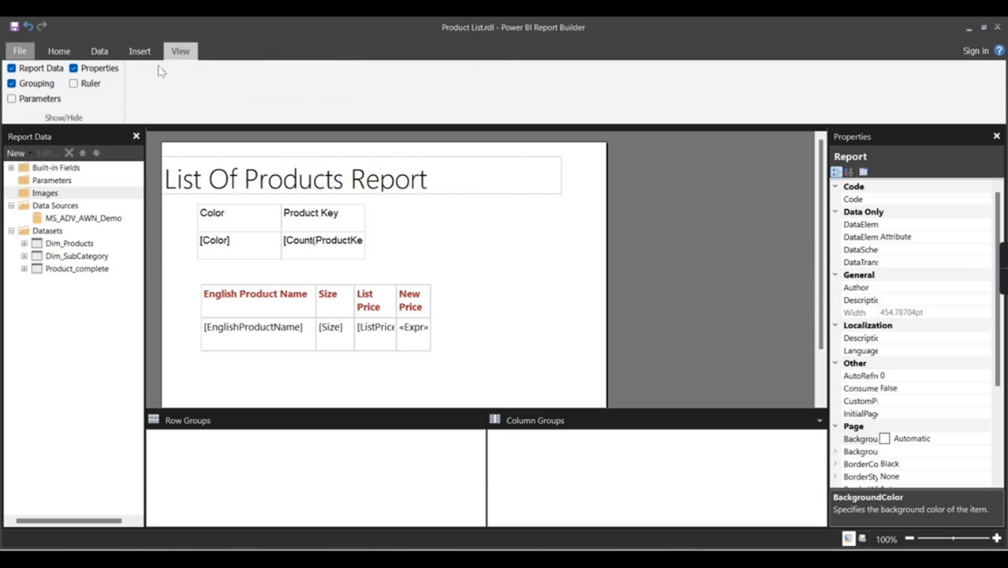
pyautogui.click(47, 99)
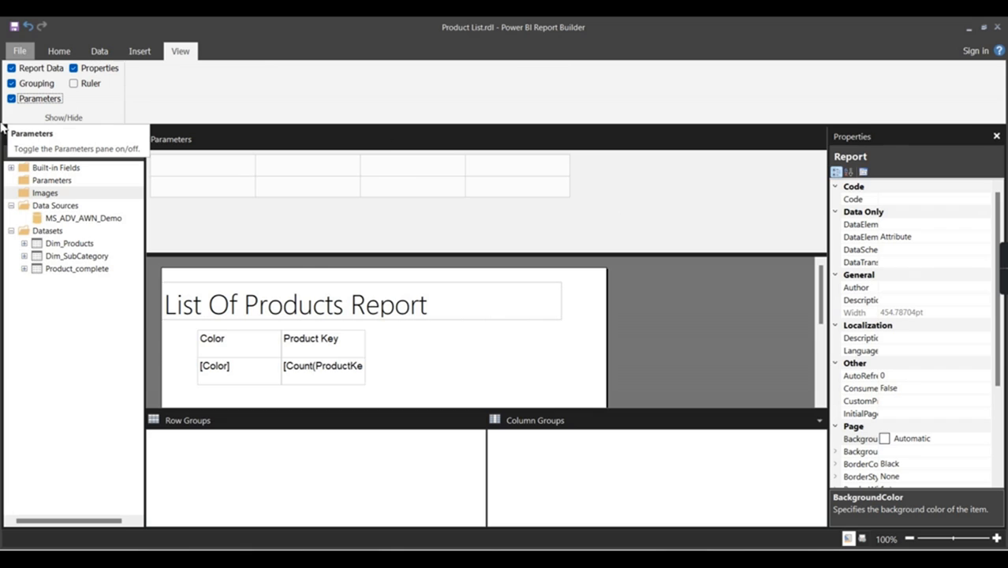
pyautogui.click(36, 100)
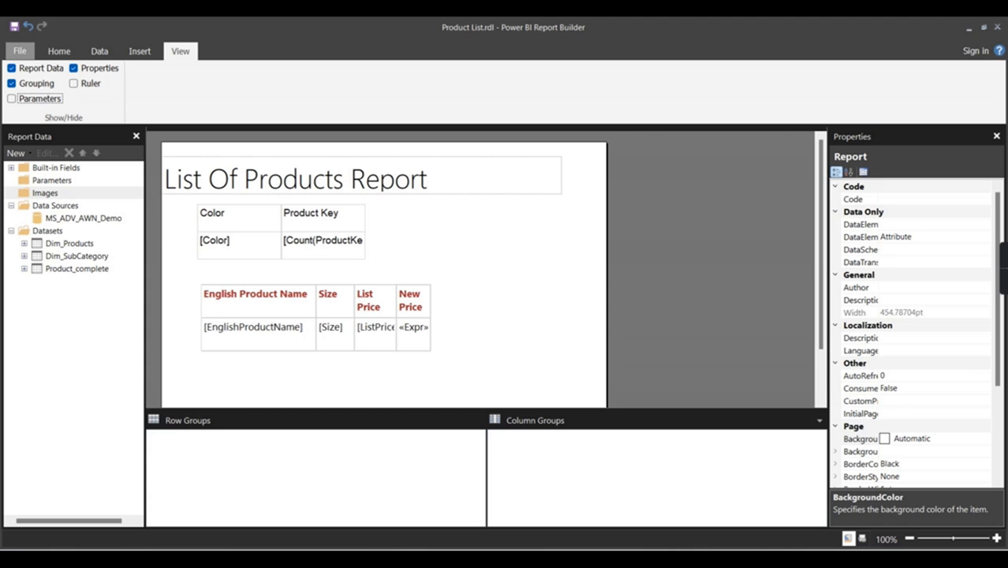
# Step: Return to the PowerPoint comparison slide and select the last bullet's text
pyautogui.hotkey('alt', 'Tab')
pyautogui.click(425, 429)
pyautogui.moveTo(841, 380); pyautogui.dragTo(268, 379)
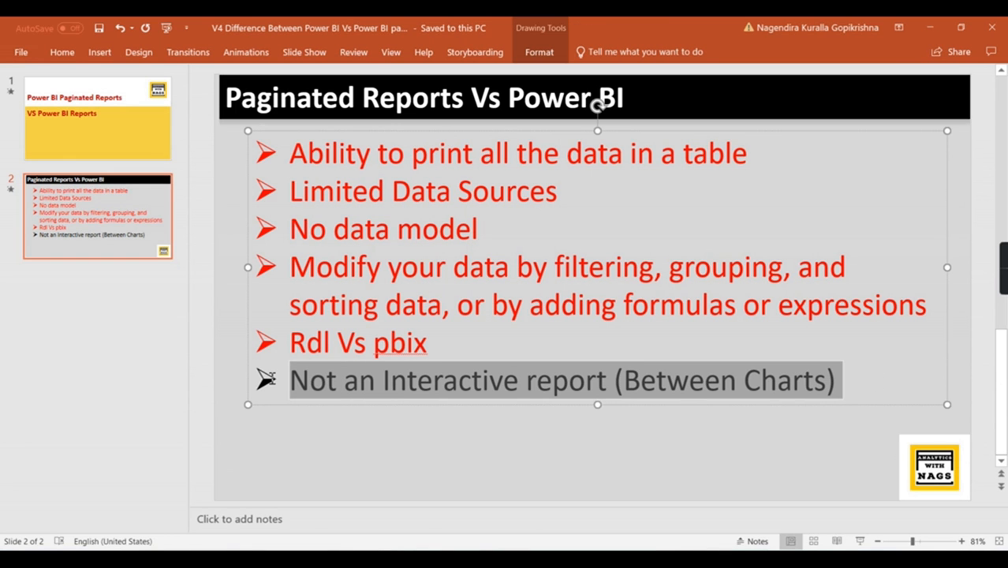
# Step: Start the slide show and advance to the 'Table or Matrix Wizard' heading
pyautogui.click(82, 52)
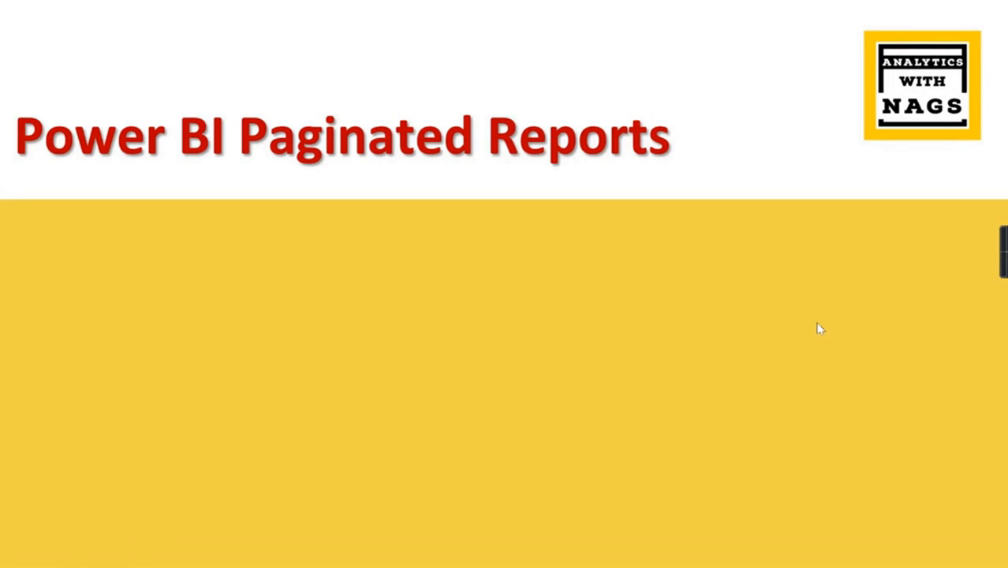
pyautogui.click(817, 323)
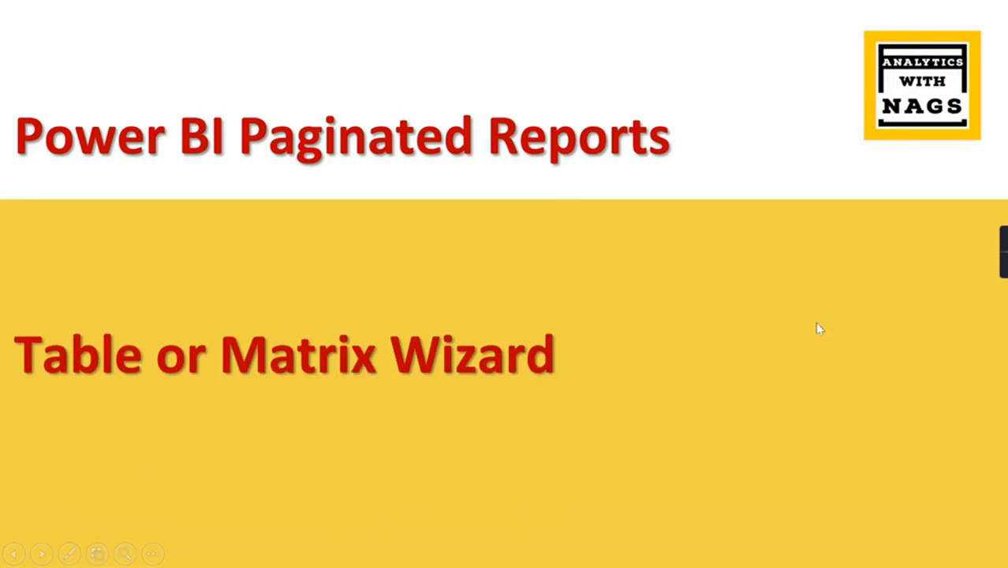
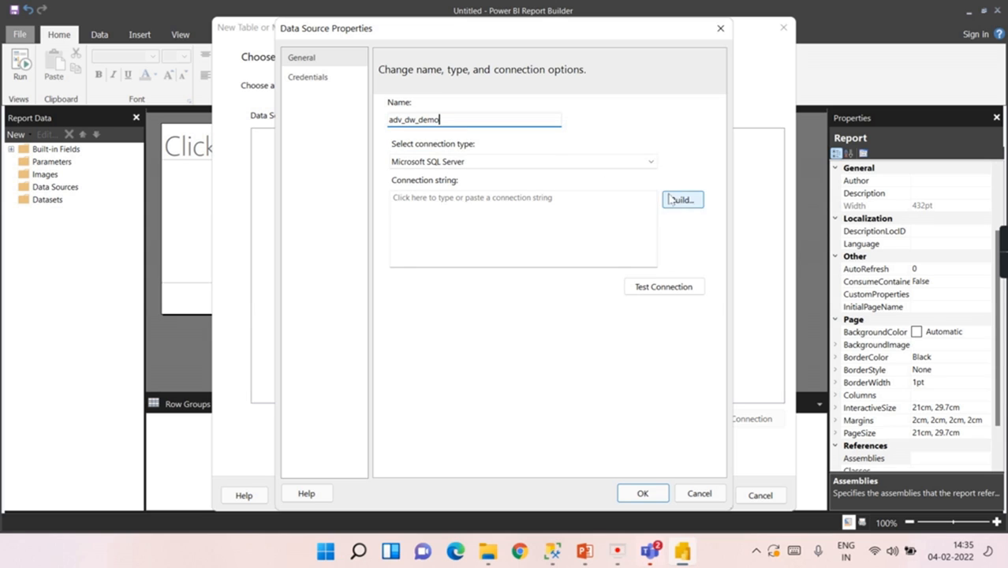
# Step: Copy the laptop's SQL Server name from SSMS into the connection's Server name field
pyautogui.click(461, 212)
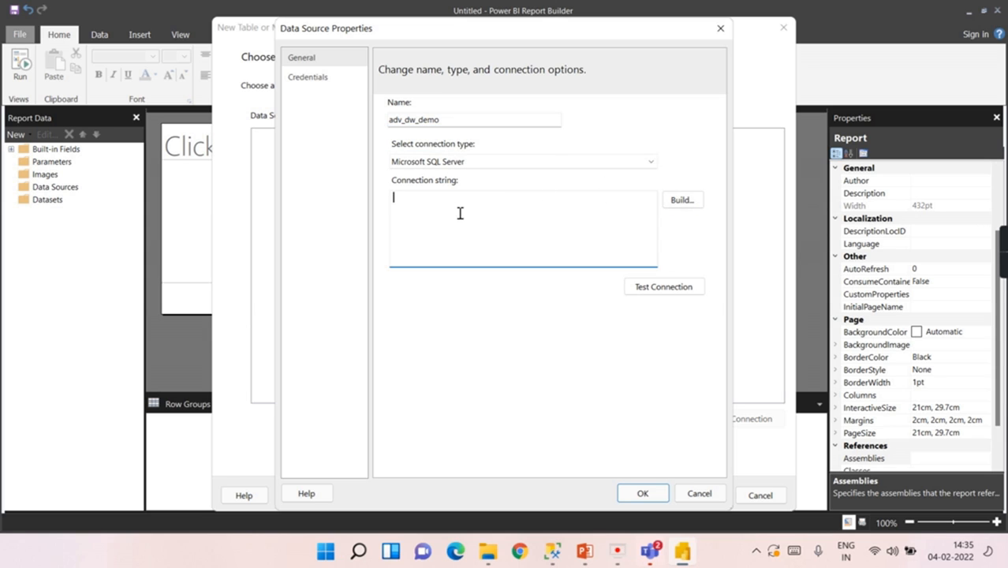
pyautogui.click(697, 201)
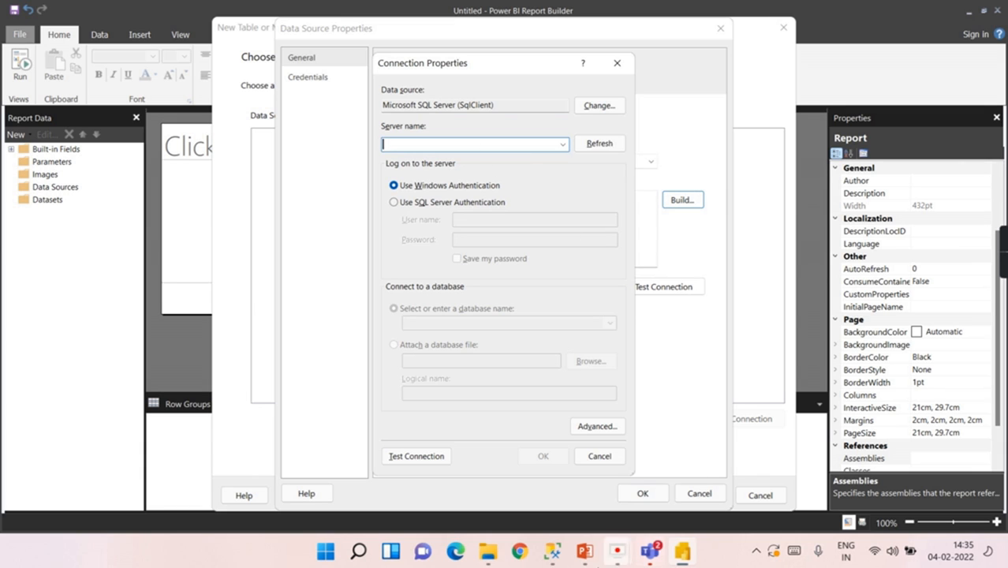
pyautogui.click(552, 550)
pyautogui.click(539, 198)
pyautogui.moveTo(539, 198); pyautogui.dragTo(245, 195)
pyautogui.hotkey('ctrl', 'c')
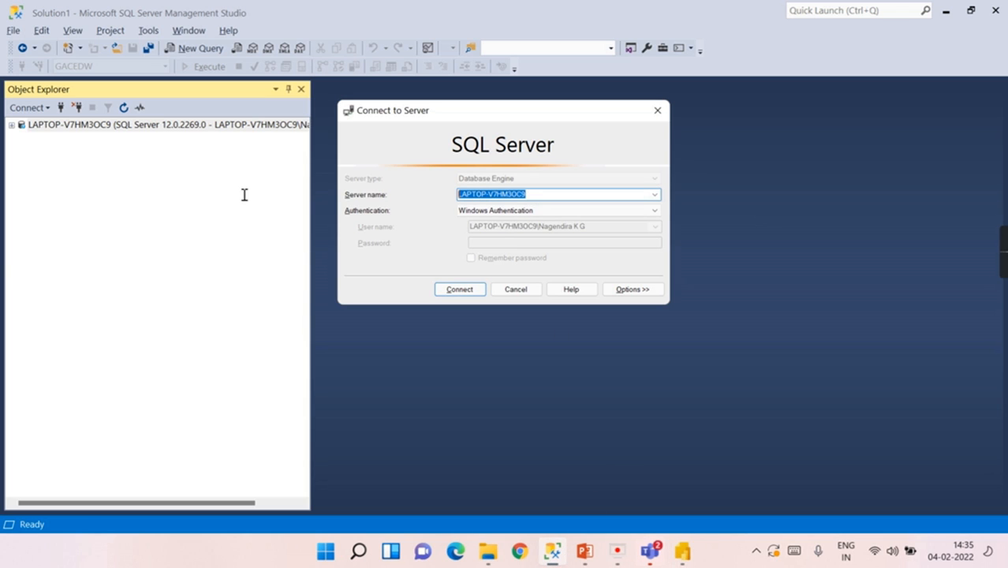
pyautogui.click(682, 551)
pyautogui.hotkey('ctrl', 'v')
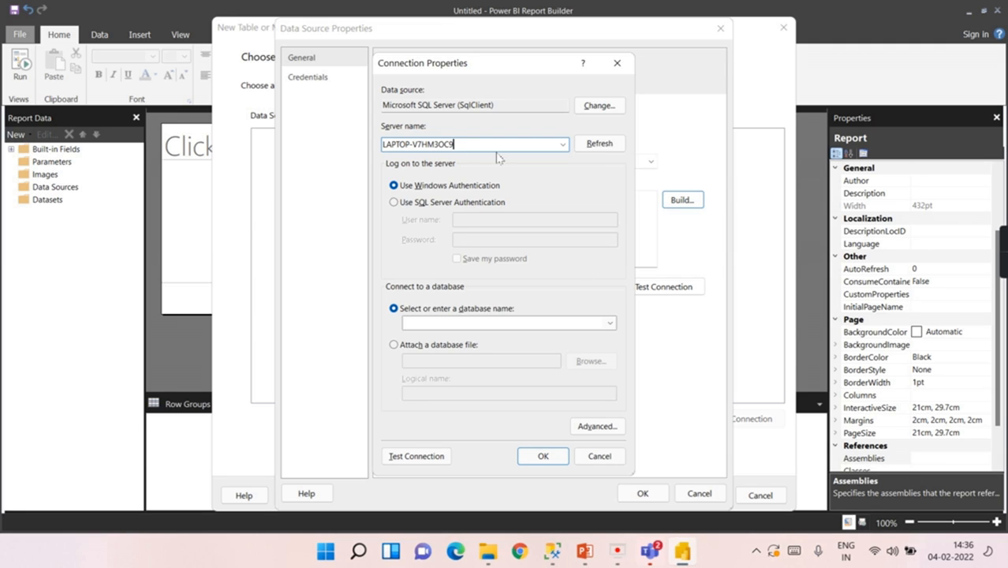
# Step: Choose the AdventureWorksDW database, test the connection successfully, and save the adv_dw_demo data source
pyautogui.click(610, 324)
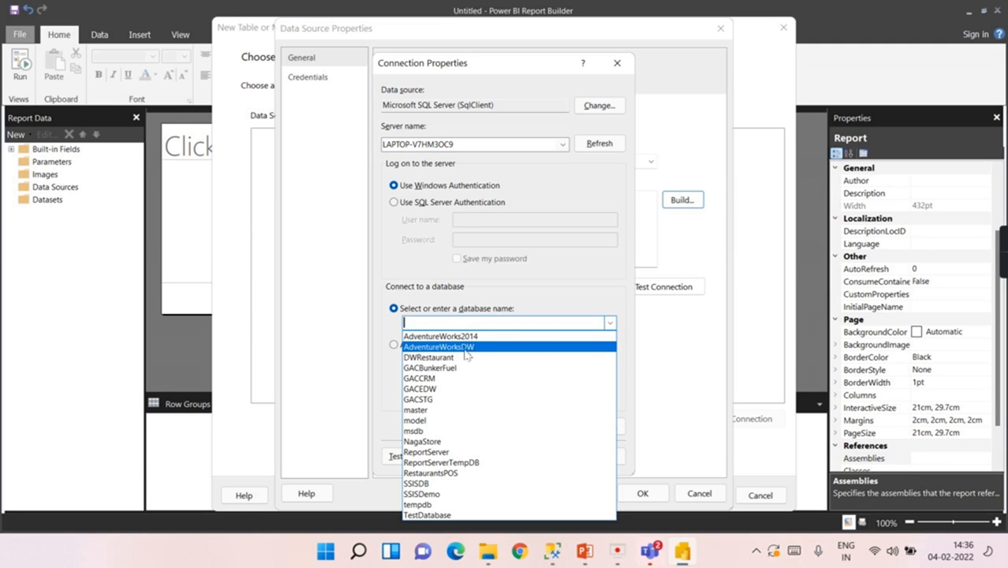
pyautogui.click(457, 349)
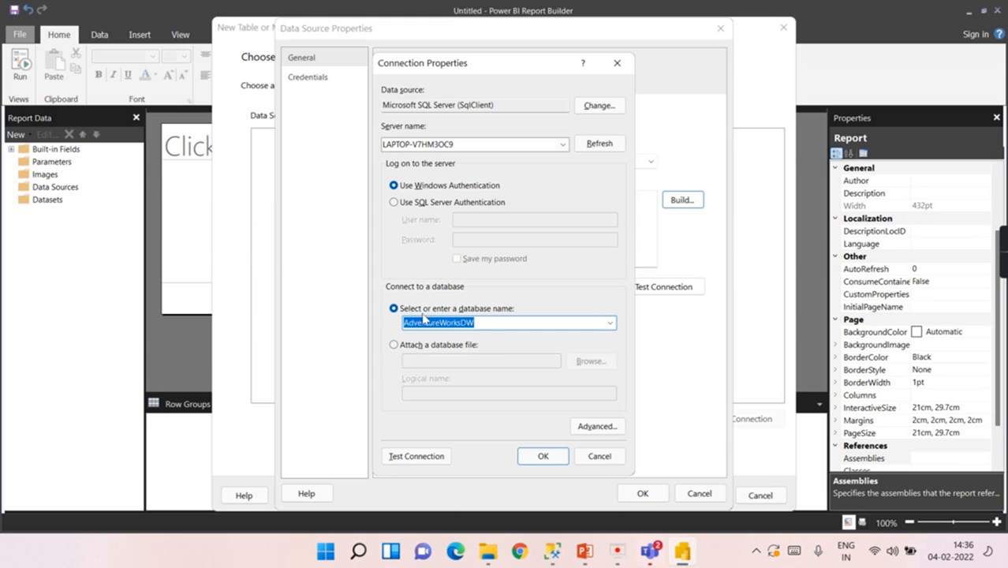
pyautogui.click(416, 458)
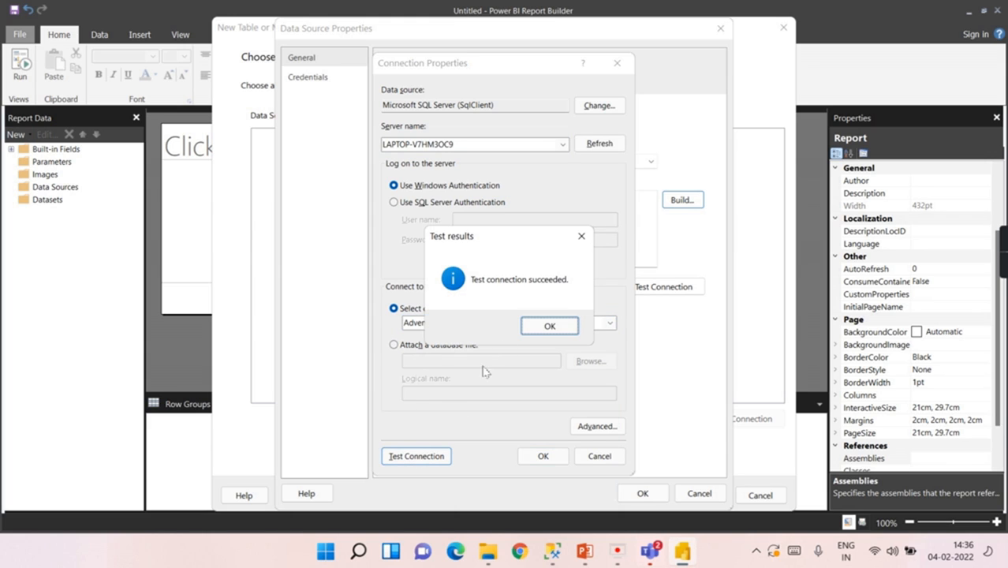
pyautogui.click(543, 325)
pyautogui.click(536, 453)
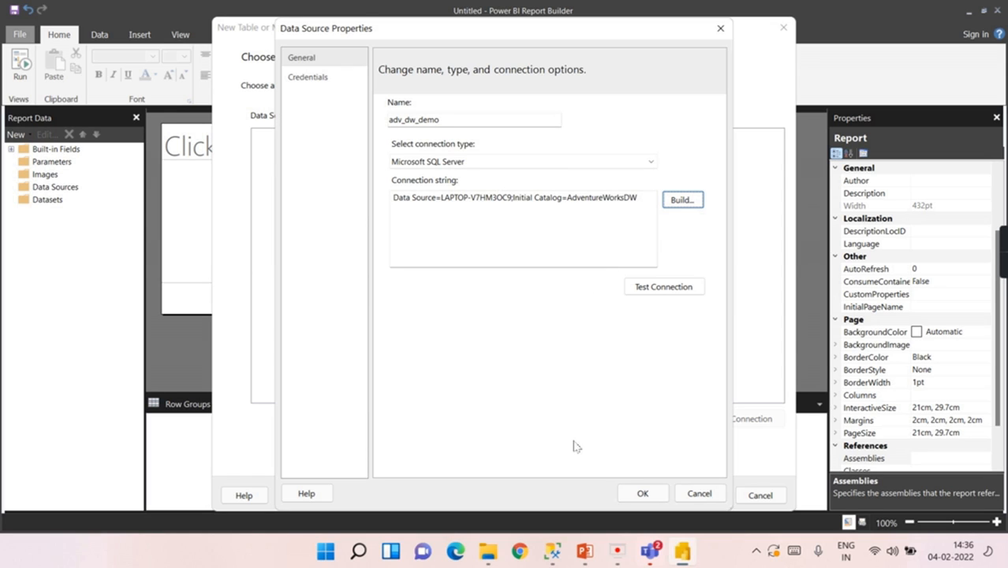
pyautogui.click(644, 492)
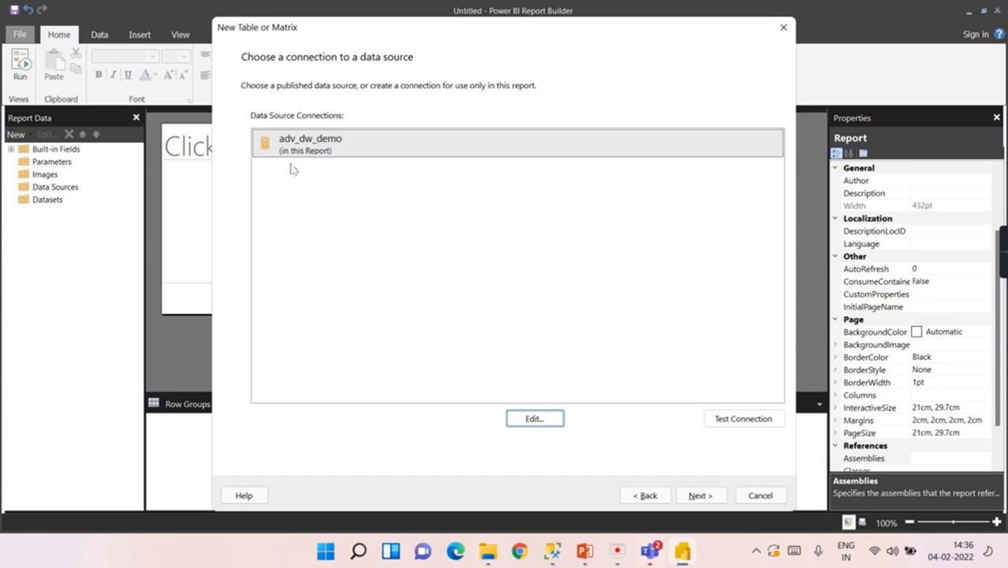
# Step: Select the adv_dw_demo connection and proceed to the query design step
pyautogui.click(325, 146)
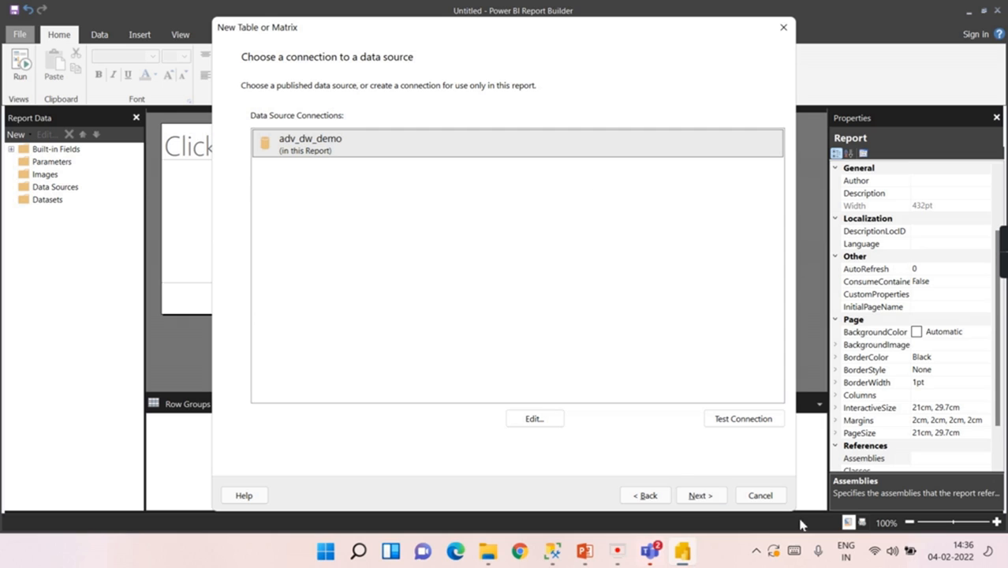
pyautogui.click(690, 497)
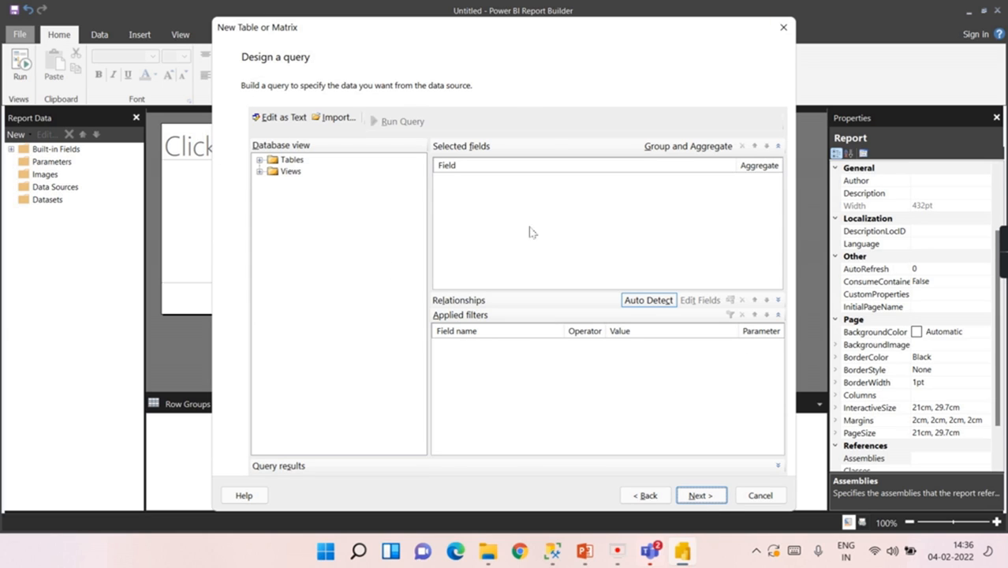
# Step: Move and enlarge the wizard window, then expand Tables and scroll through the Dim and Fact tables
pyautogui.moveTo(530, 29); pyautogui.dragTo(474, 13)
pyautogui.moveTo(744, 497); pyautogui.dragTo(908, 509)
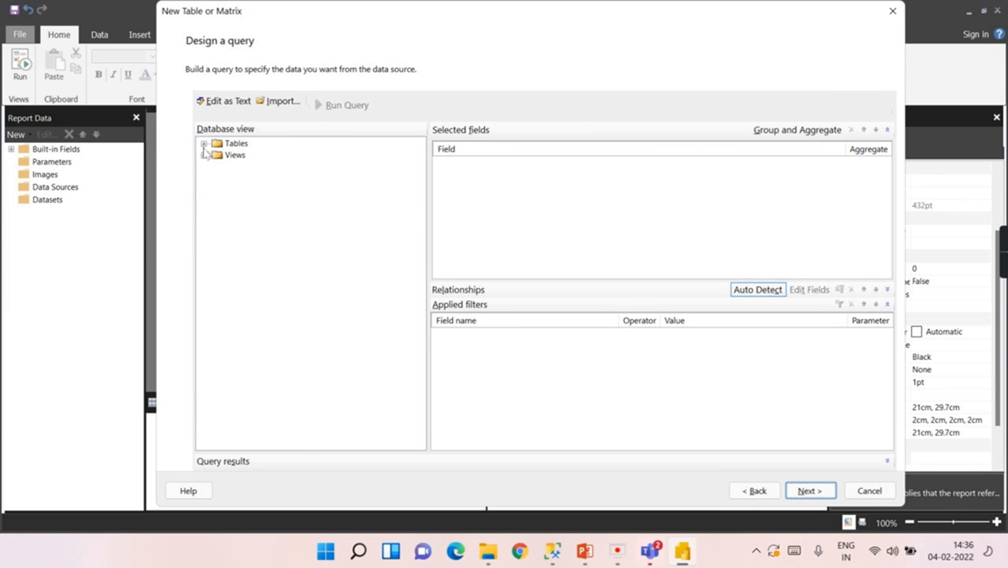
pyautogui.click(203, 143)
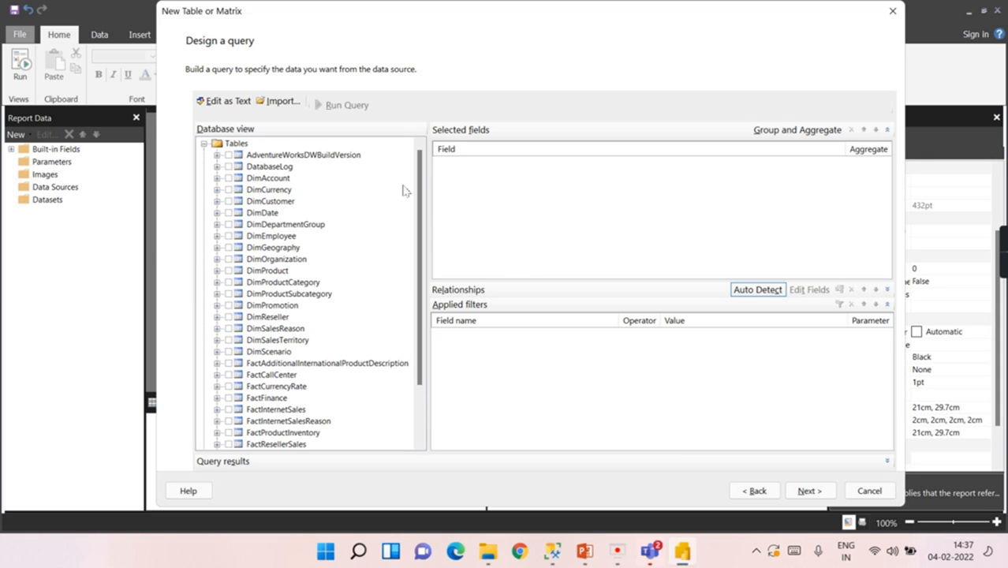
pyautogui.scroll(-1, 374, 279)
pyautogui.scroll(-1, 354, 290)
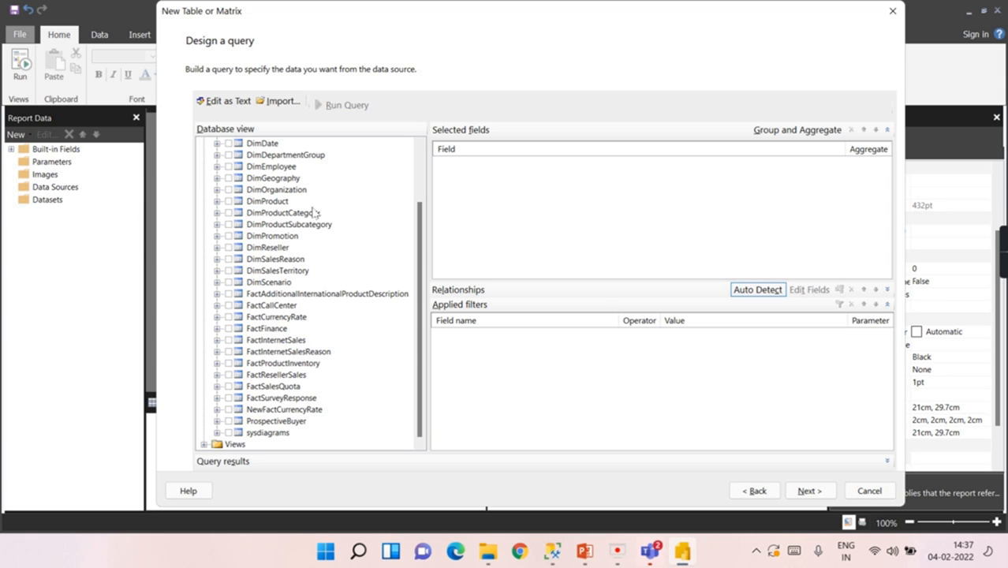
pyautogui.scroll(1, 274, 175)
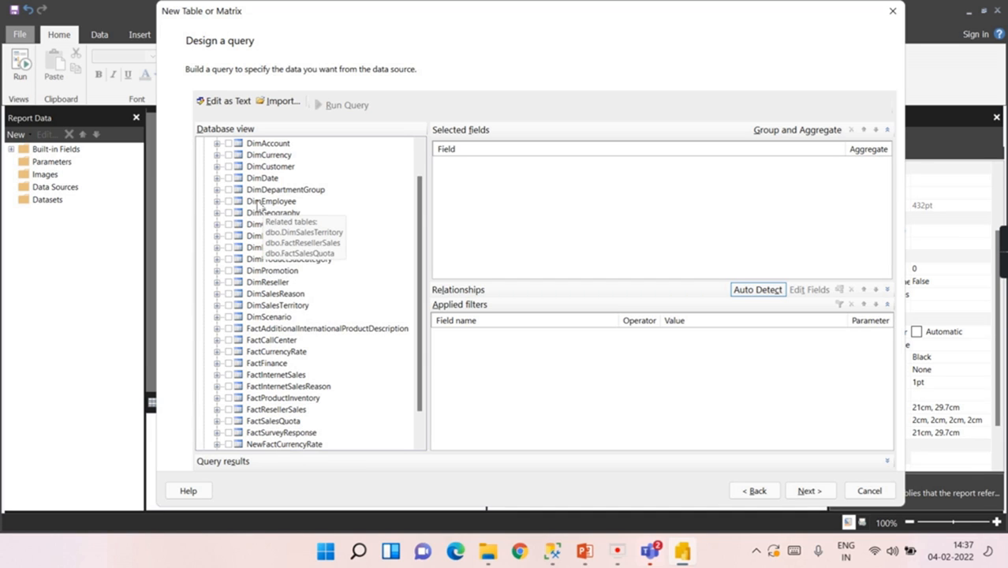
pyautogui.scroll(-1, 321, 312)
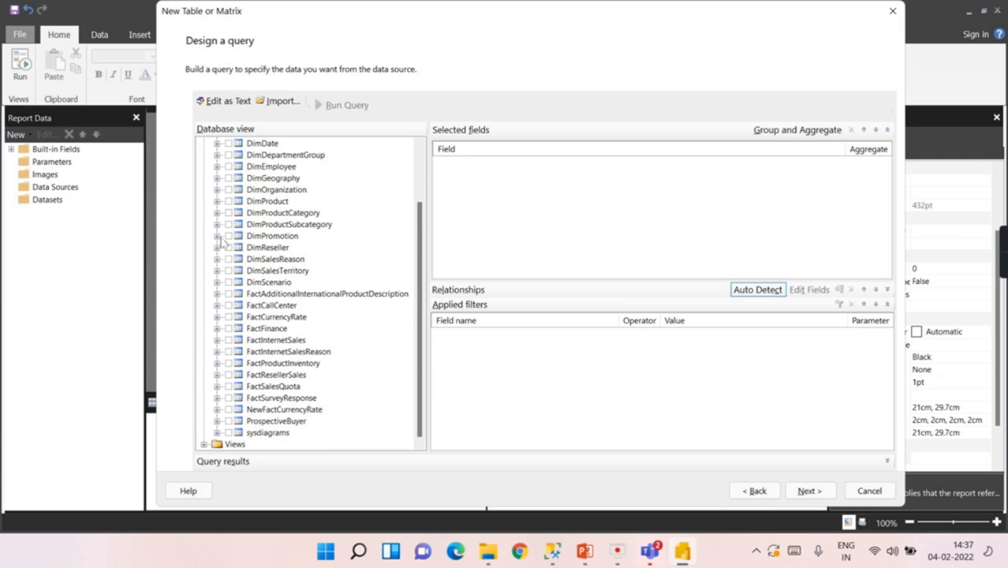
# Step: Try ticking the DimOrganization, DimProduct, category and subcategory tables, then clear them all
pyautogui.click(228, 190)
pyautogui.click(228, 202)
pyautogui.click(229, 191)
pyautogui.click(228, 214)
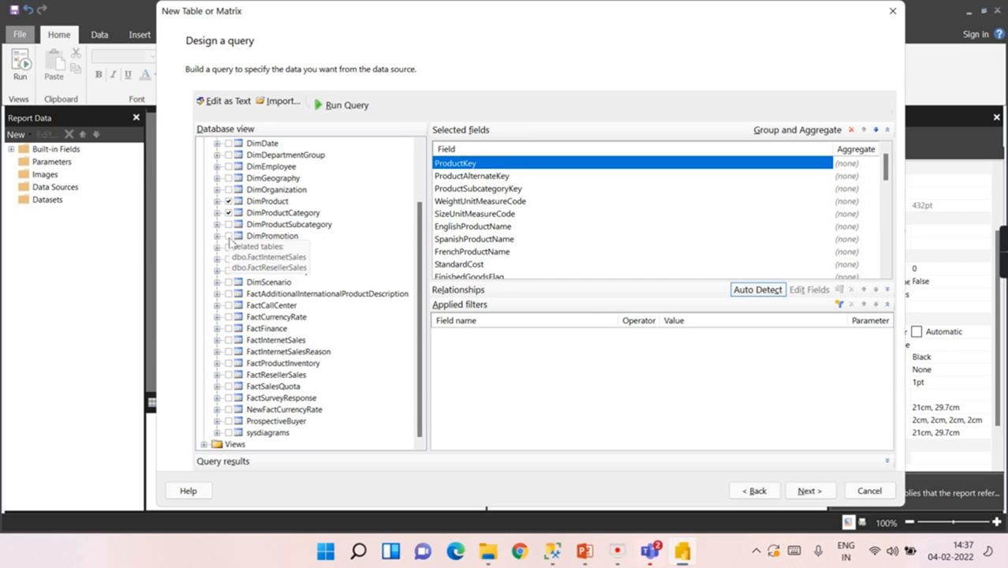
pyautogui.click(228, 225)
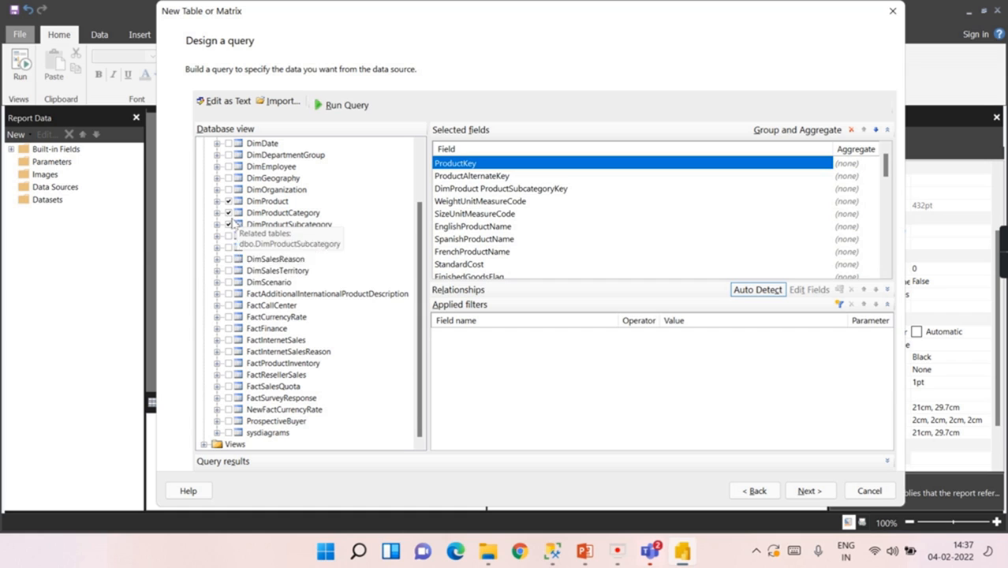
pyautogui.click(228, 225)
pyautogui.click(228, 213)
pyautogui.click(228, 201)
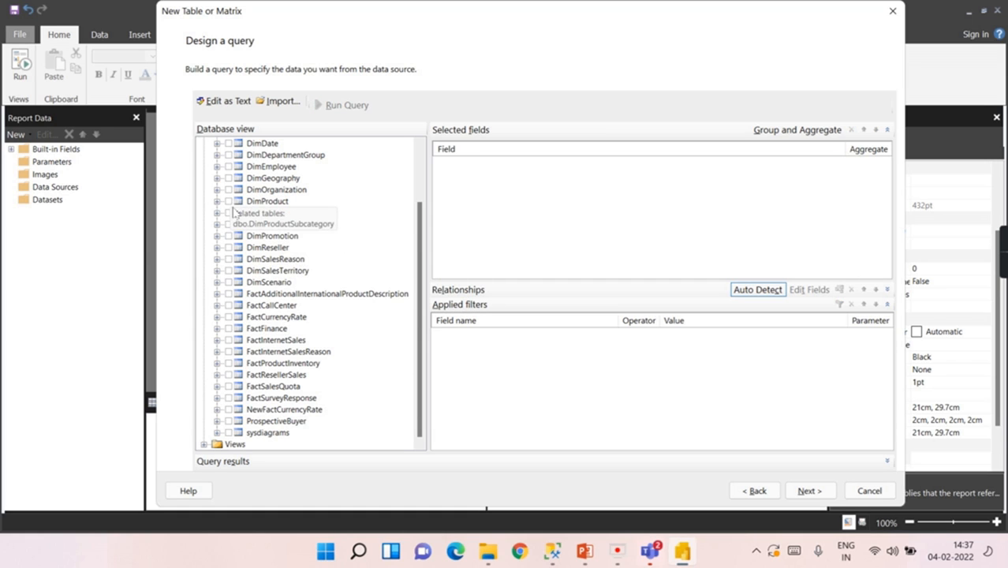
# Step: Add SalesAmount and OrderQuantity from FactInternetSales to the selected fields
pyautogui.click(217, 340)
pyautogui.scroll(-2, 342, 316)
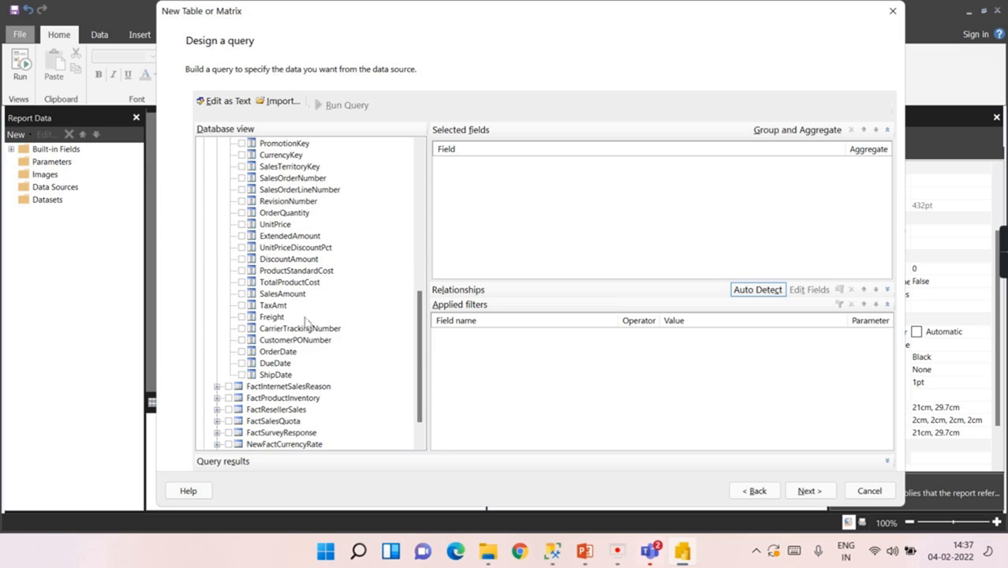
pyautogui.click(242, 294)
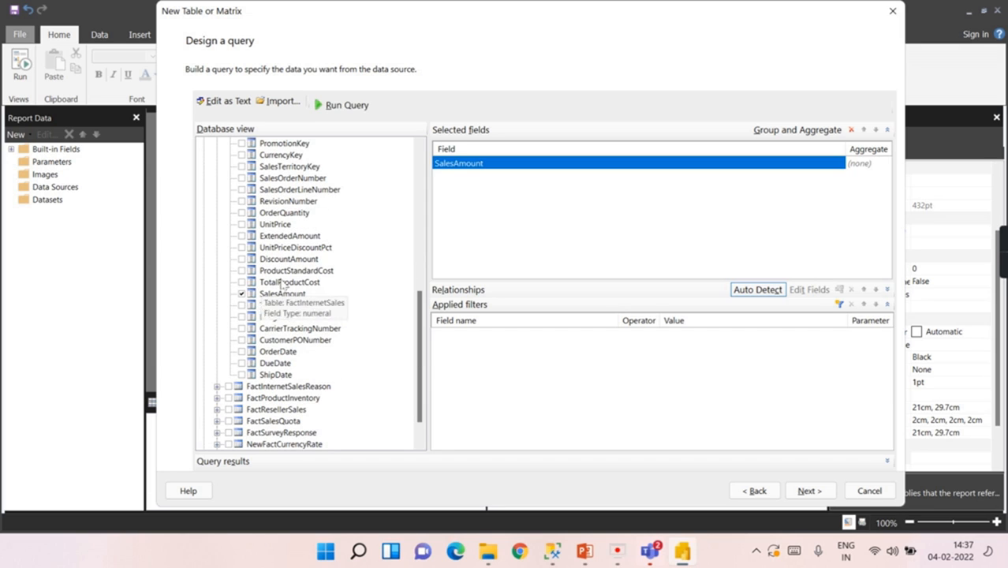
pyautogui.click(242, 213)
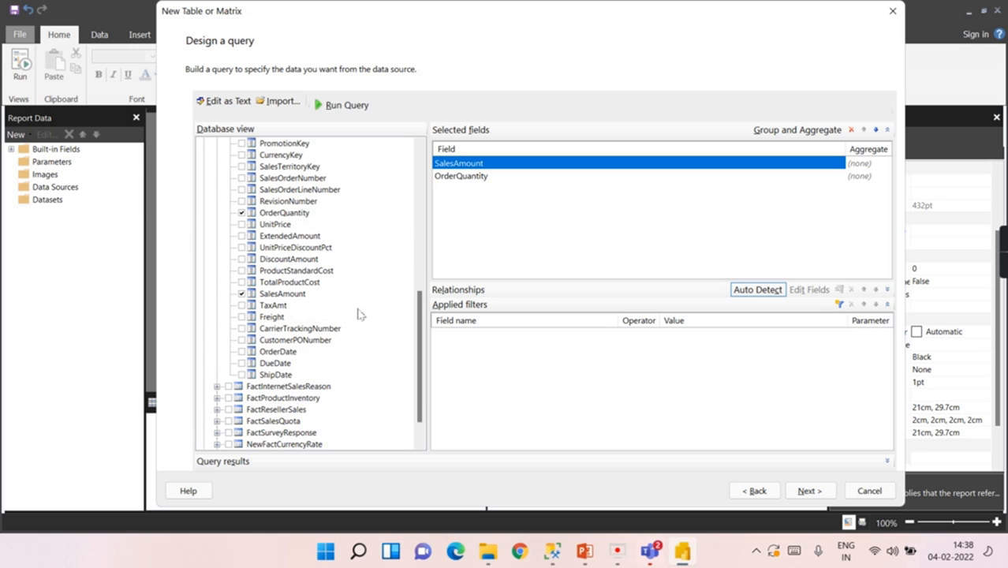
pyautogui.scroll(2, 323, 328)
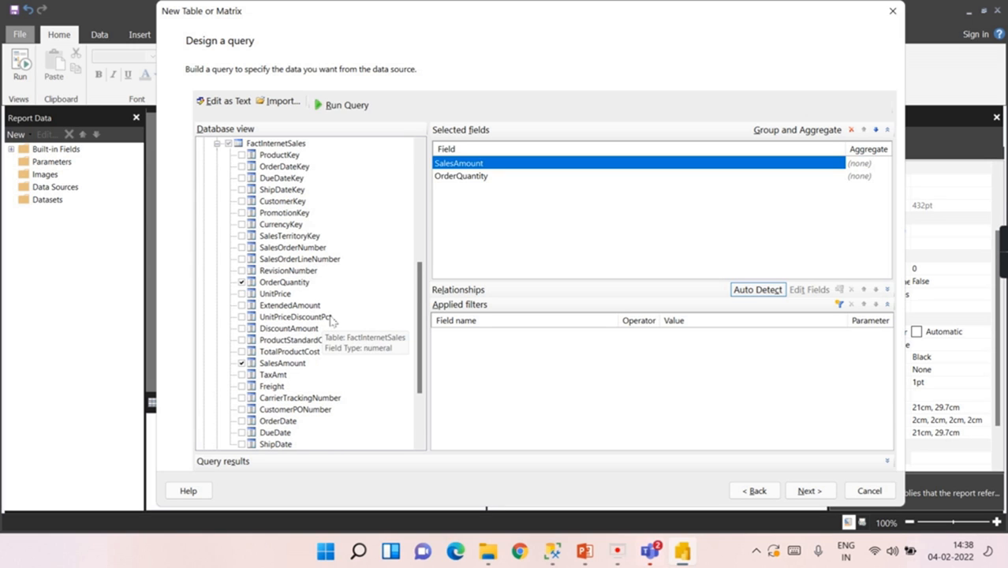
pyautogui.scroll(1, 332, 320)
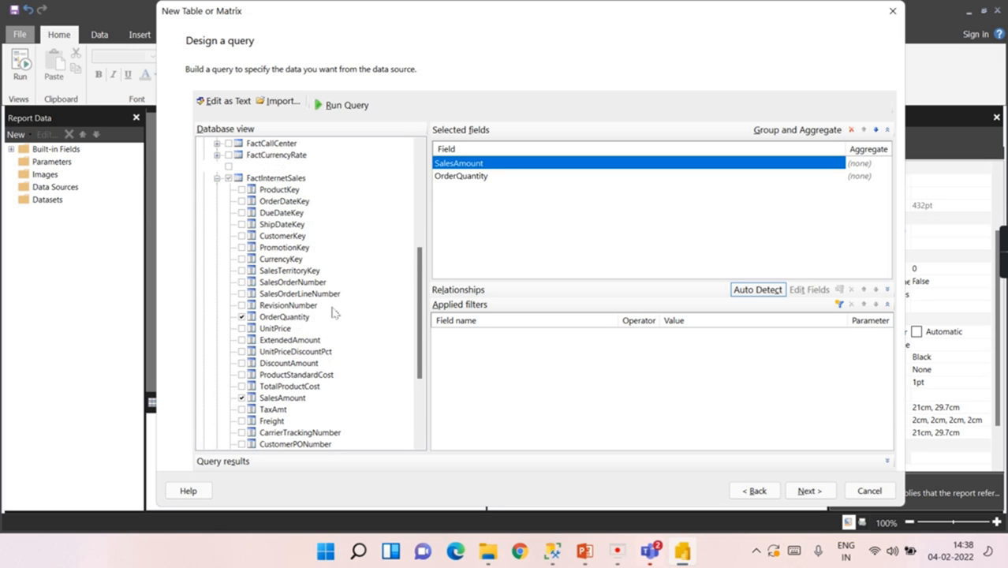
pyautogui.click(218, 180)
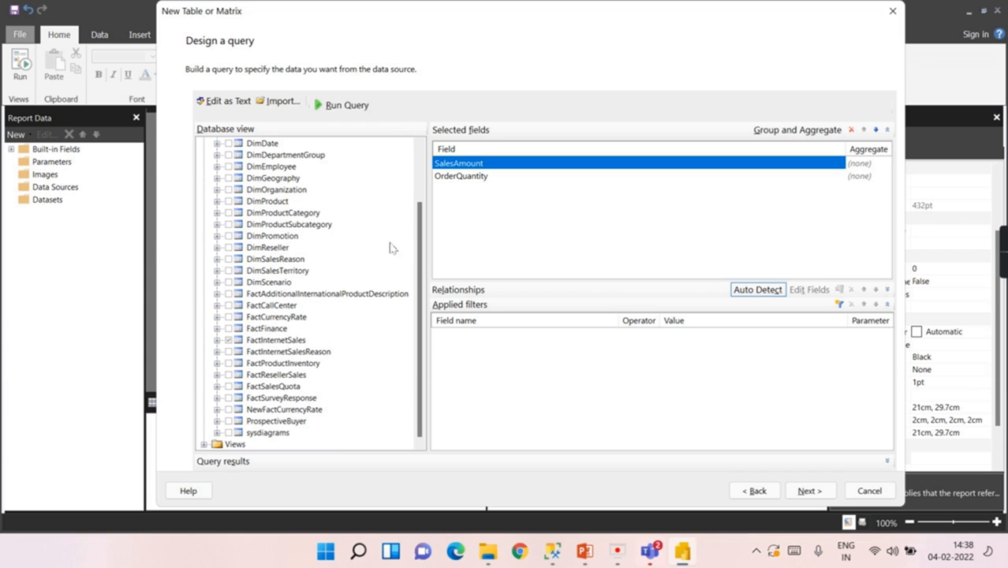
# Step: Add EnglishProductName and Color from DimProduct to the selected fields
pyautogui.click(217, 201)
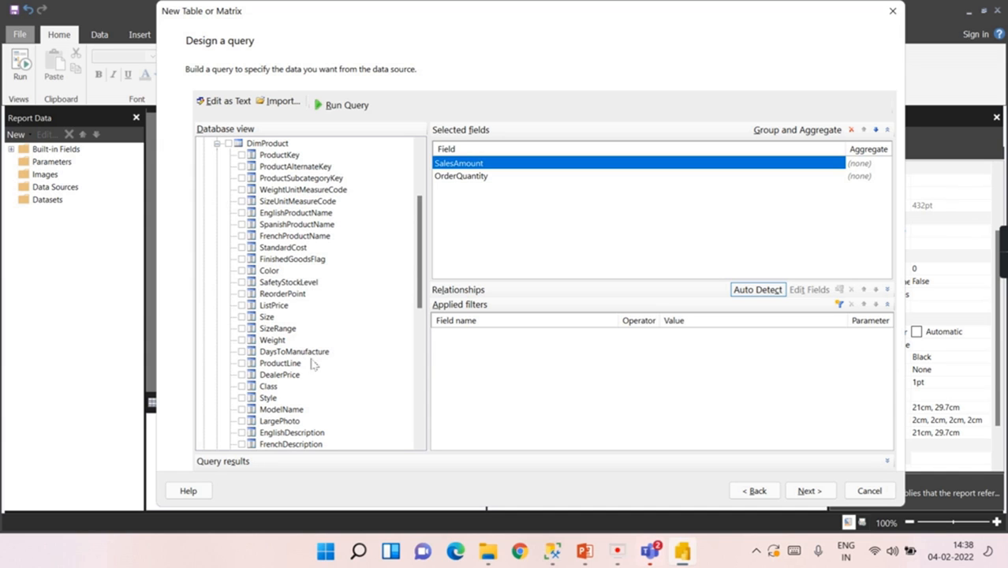
pyautogui.click(241, 212)
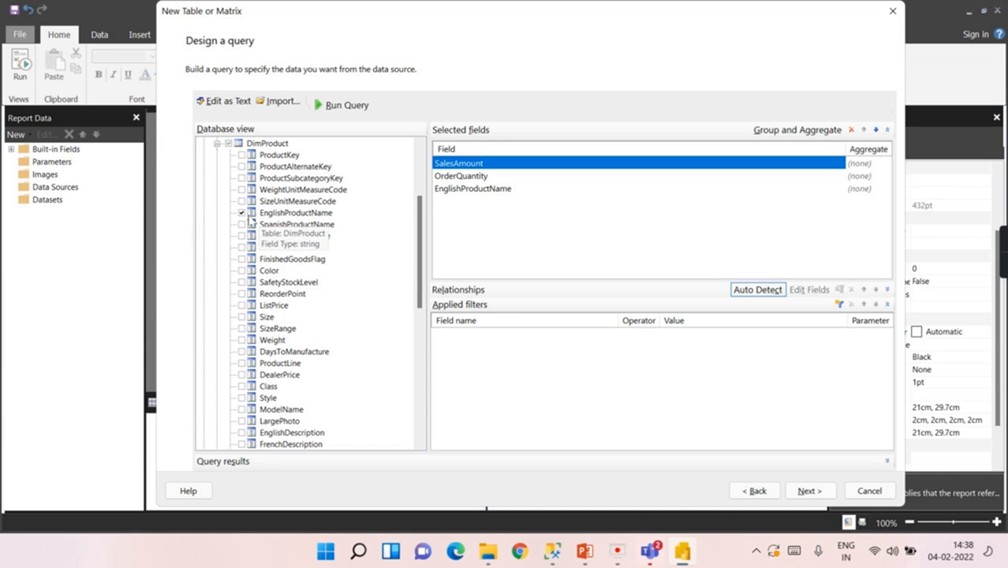
pyautogui.click(242, 270)
pyautogui.scroll(2, 244, 269)
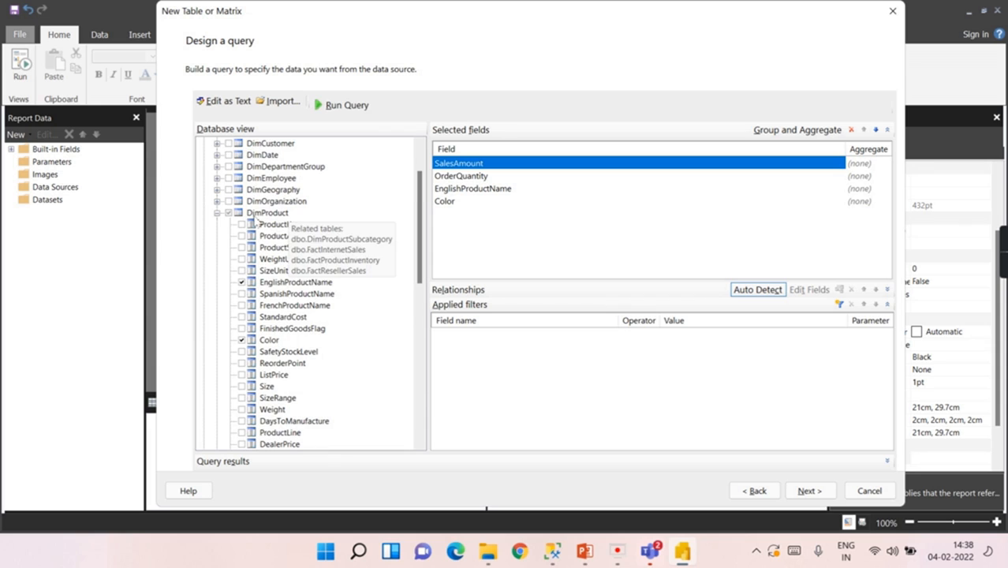
pyautogui.click(217, 214)
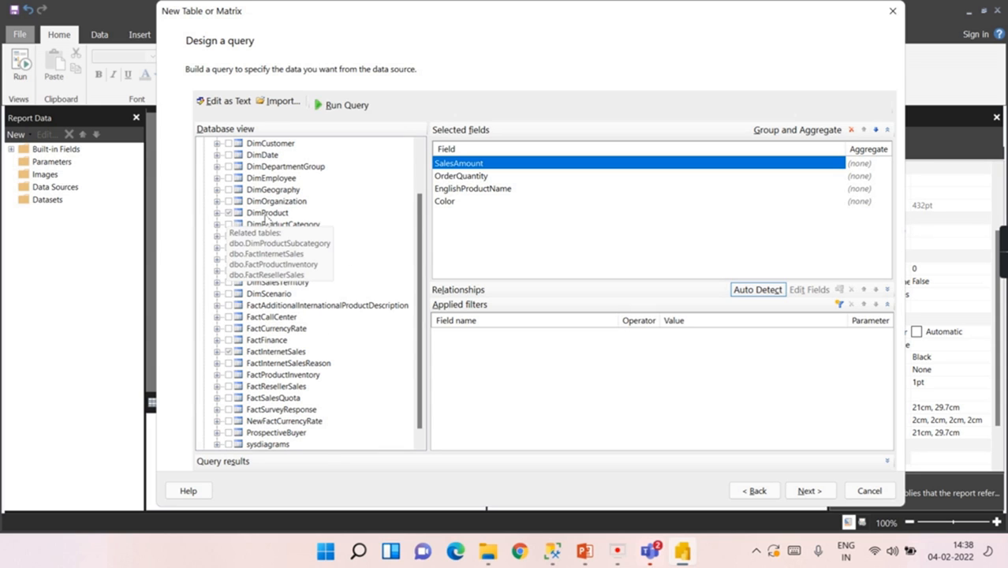
# Step: Add EnglishProductCategoryName and EnglishProductSubcategoryName from their category and subcategory tables
pyautogui.click(218, 225)
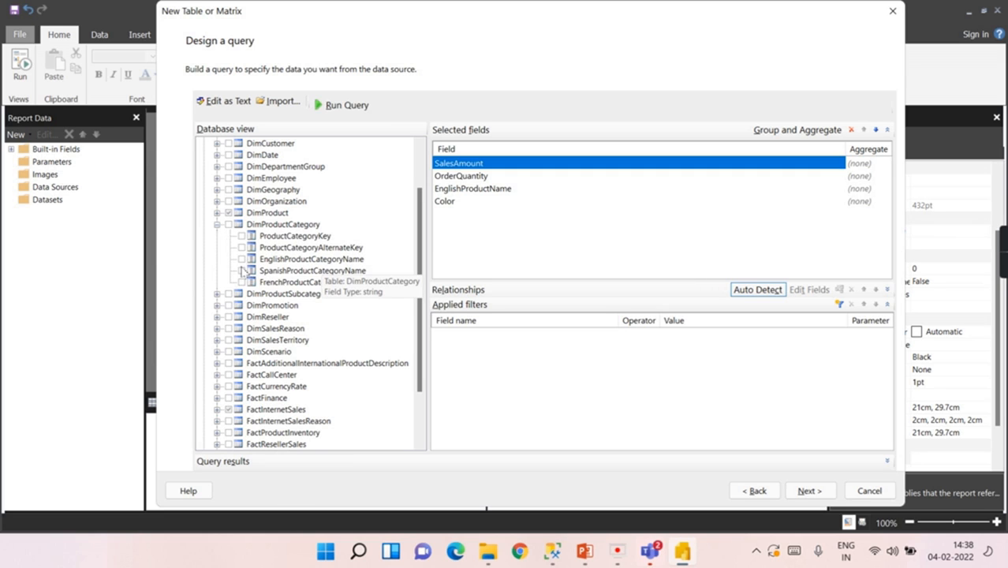
pyautogui.click(242, 260)
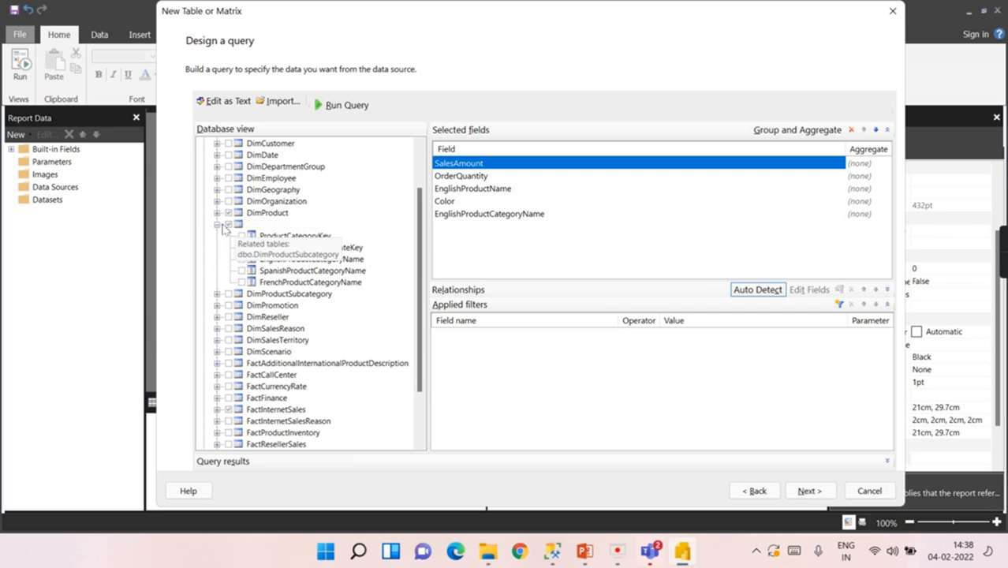
pyautogui.click(218, 225)
pyautogui.click(218, 236)
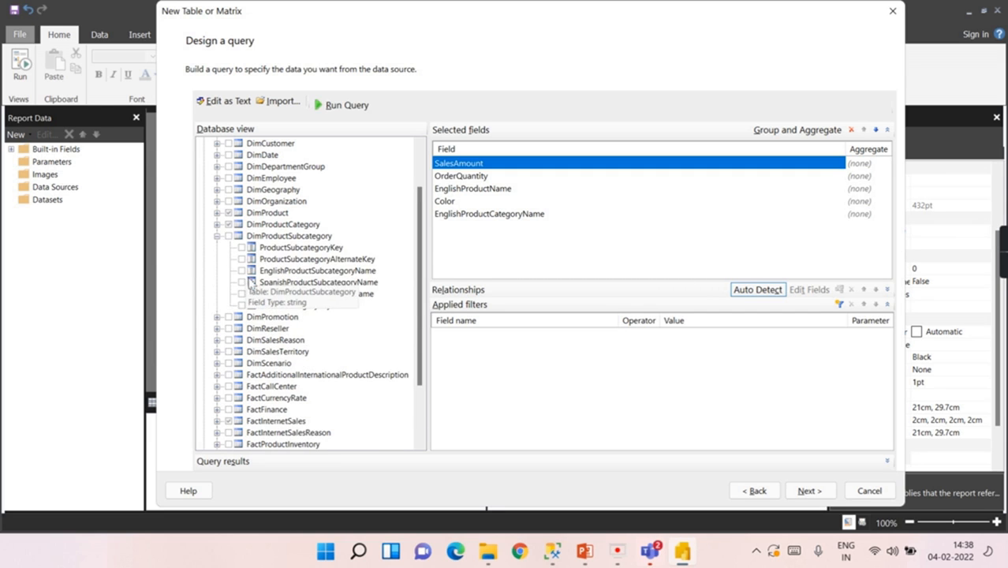
pyautogui.click(242, 270)
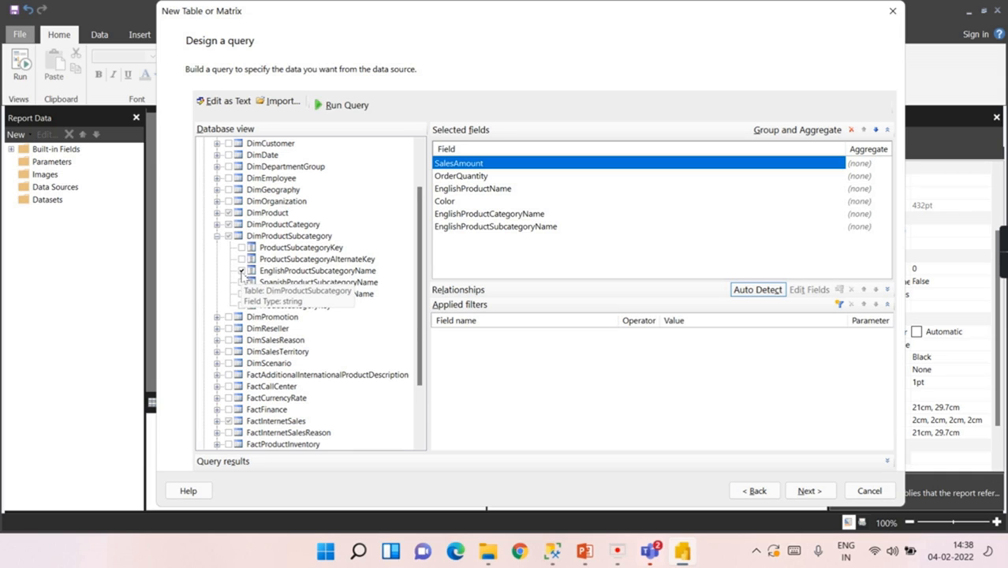
pyautogui.click(218, 236)
# Step: Add CalendarYear and FiscalYear from DimDate to the selected fields
pyautogui.scroll(1, 219, 207)
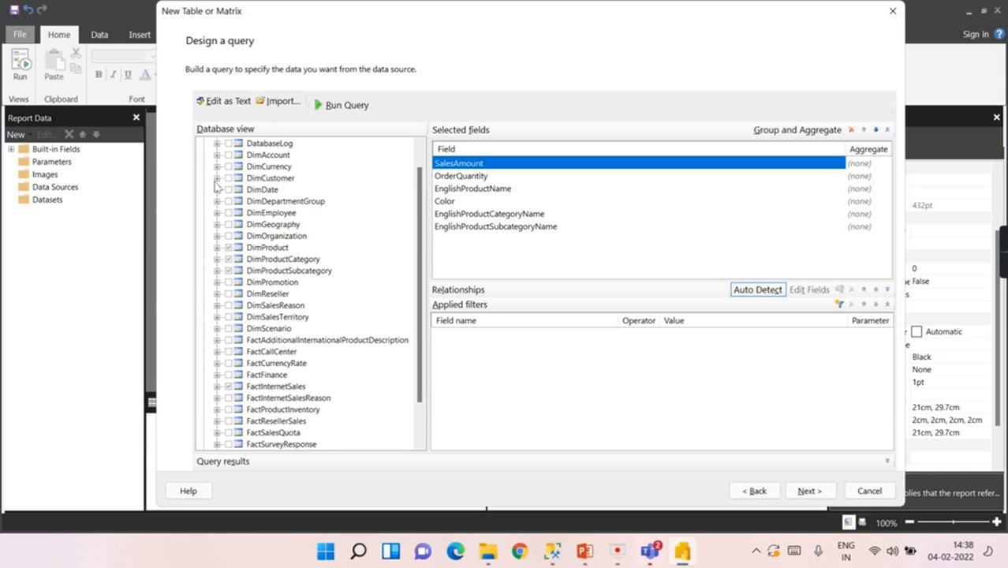
pyautogui.click(218, 189)
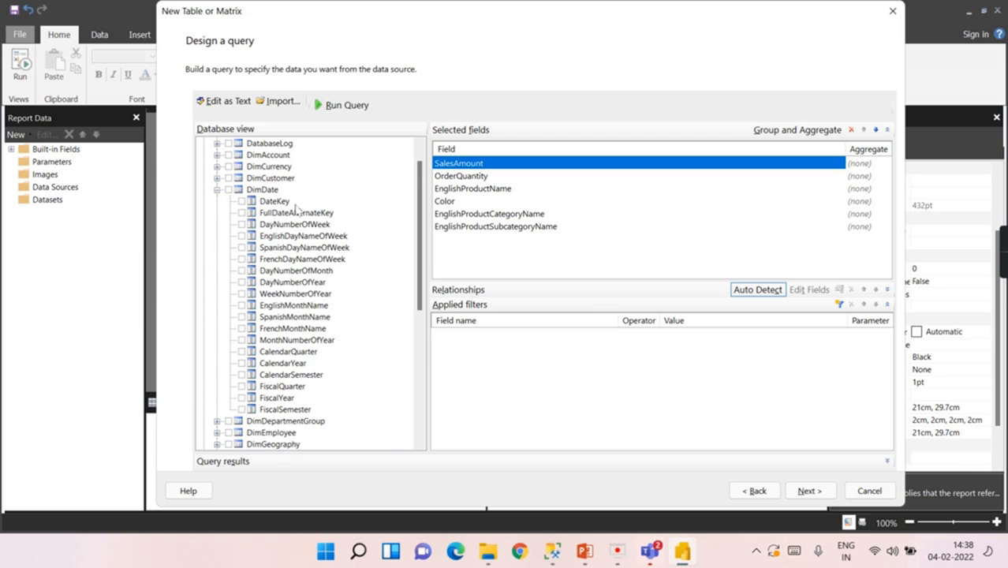
pyautogui.click(242, 363)
pyautogui.click(241, 397)
pyautogui.click(217, 190)
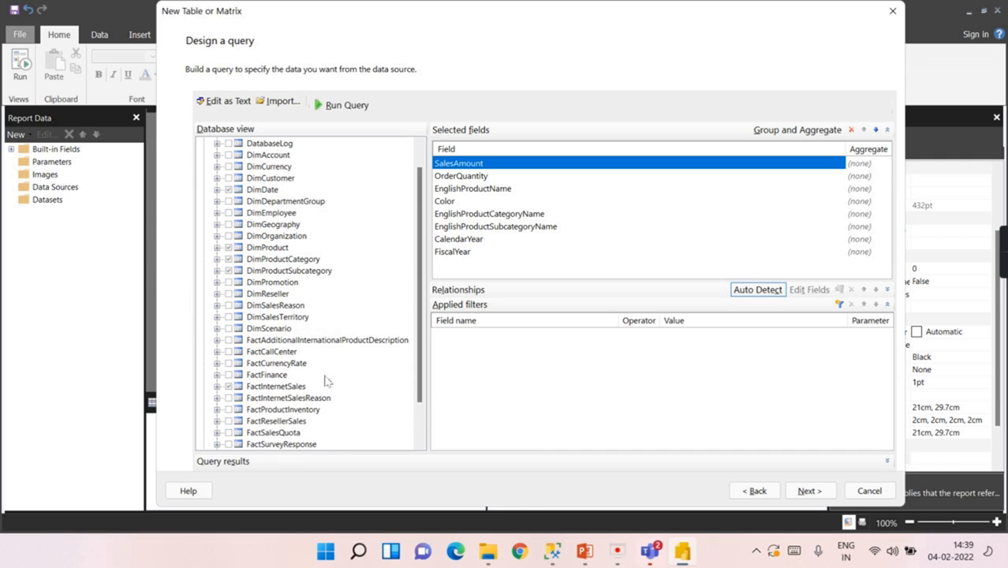
# Step: Add SalesTerritoryRegion, SalesTerritoryCountry and SalesTerritoryGroup from DimSalesTerritory to the query
pyautogui.click(217, 316)
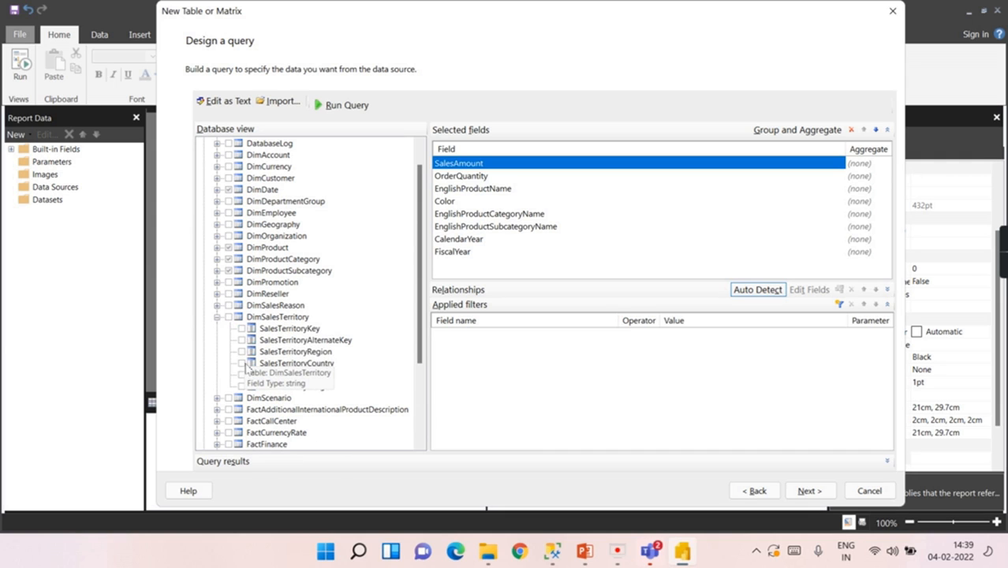
pyautogui.click(243, 351)
pyautogui.click(242, 363)
pyautogui.click(243, 376)
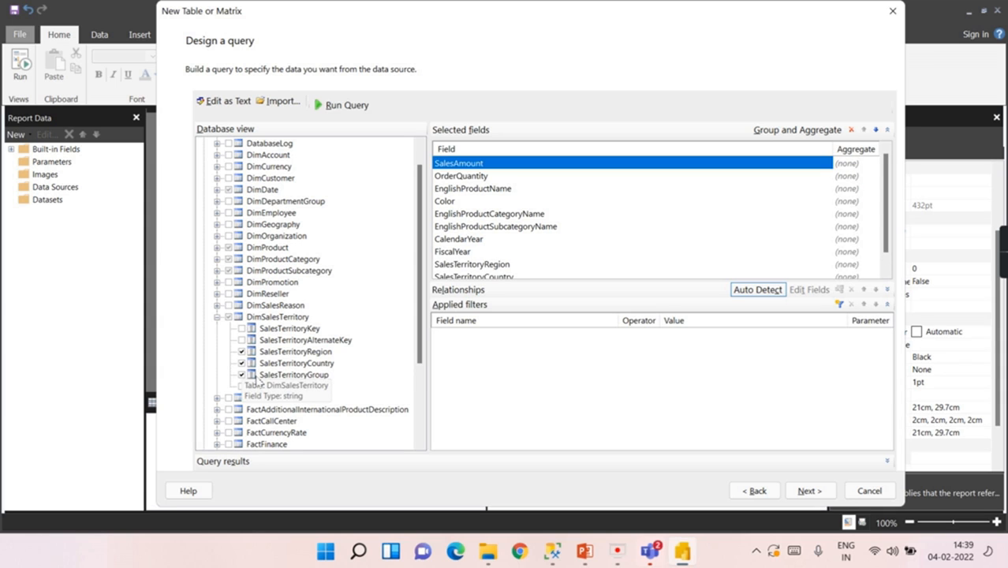
pyautogui.click(217, 316)
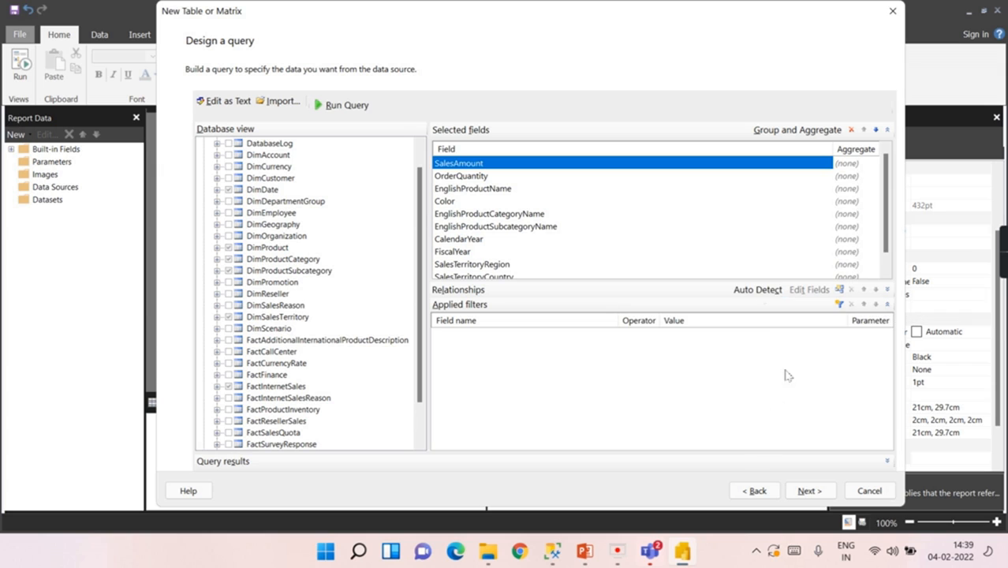
# Step: Switch to automatically detected joins, add SalesOrderNumber from FactInternetSales, and continue to arranging fields
pyautogui.click(756, 289)
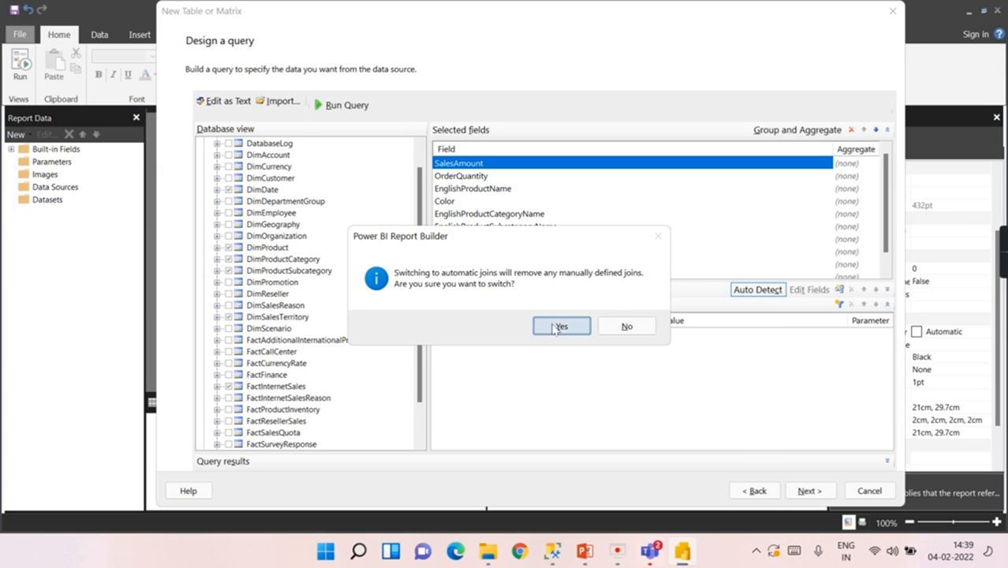
pyautogui.click(581, 330)
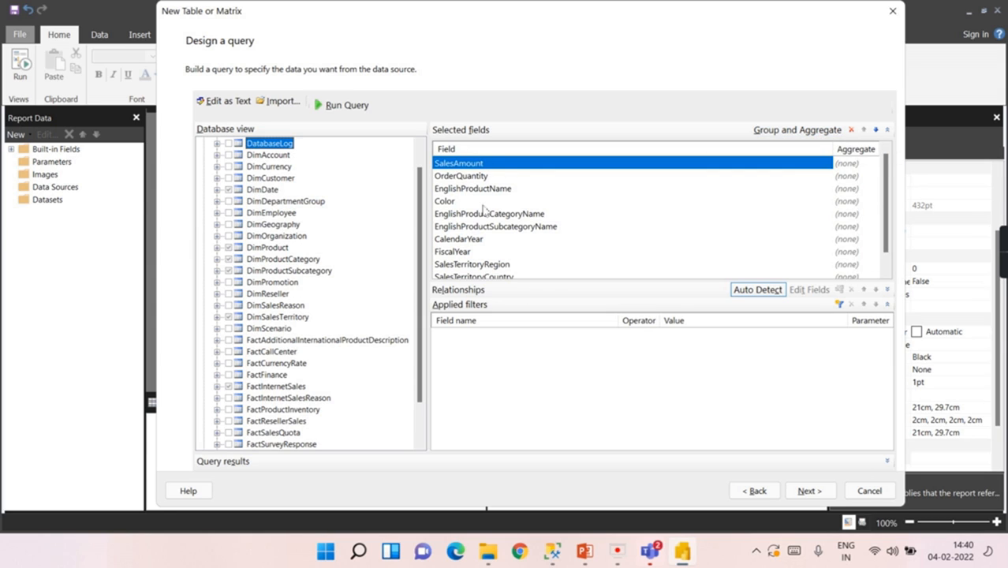
pyautogui.scroll(-1, 478, 265)
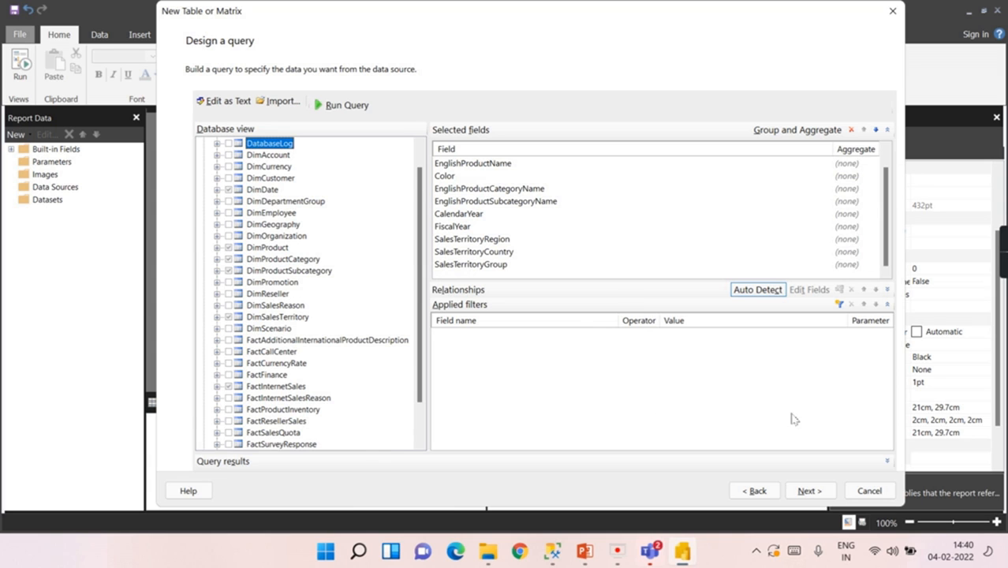
pyautogui.doubleClick(266, 384)
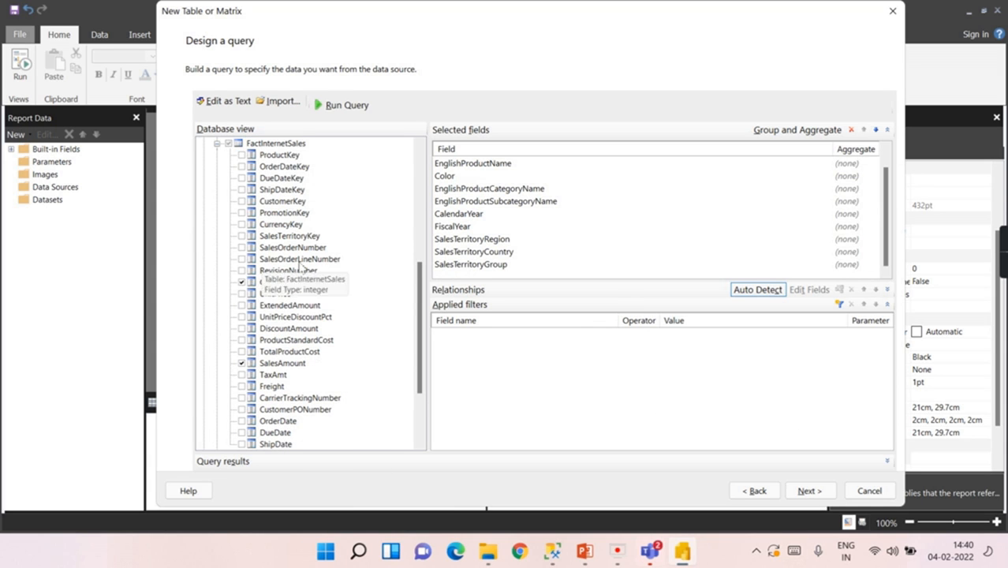
pyautogui.click(242, 247)
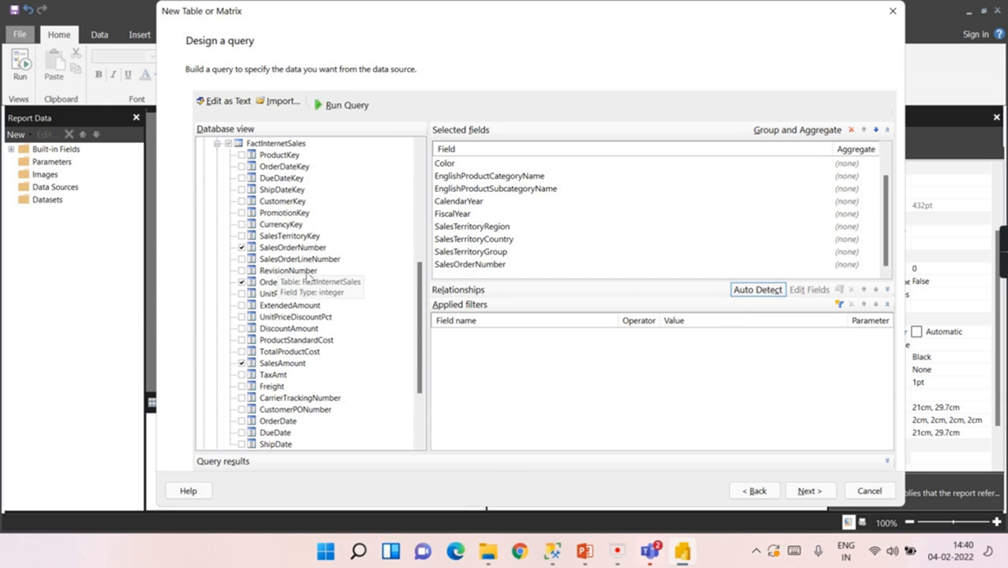
pyautogui.click(806, 497)
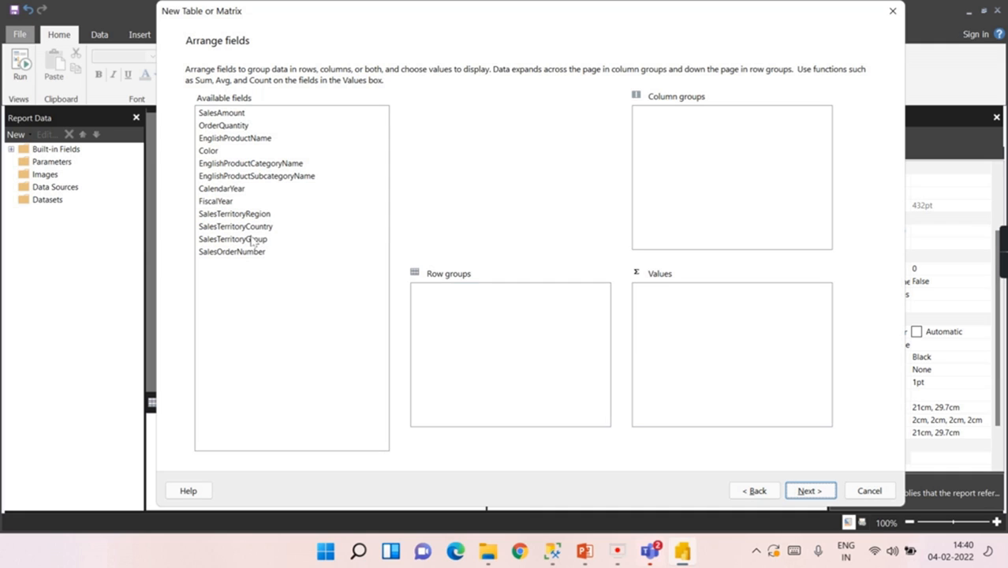
# Step: Place SalesTerritoryCountry in row groups, CalendarYear in column groups, and Sum(SalesAmount) in values
pyautogui.moveTo(254, 229); pyautogui.dragTo(466, 330)
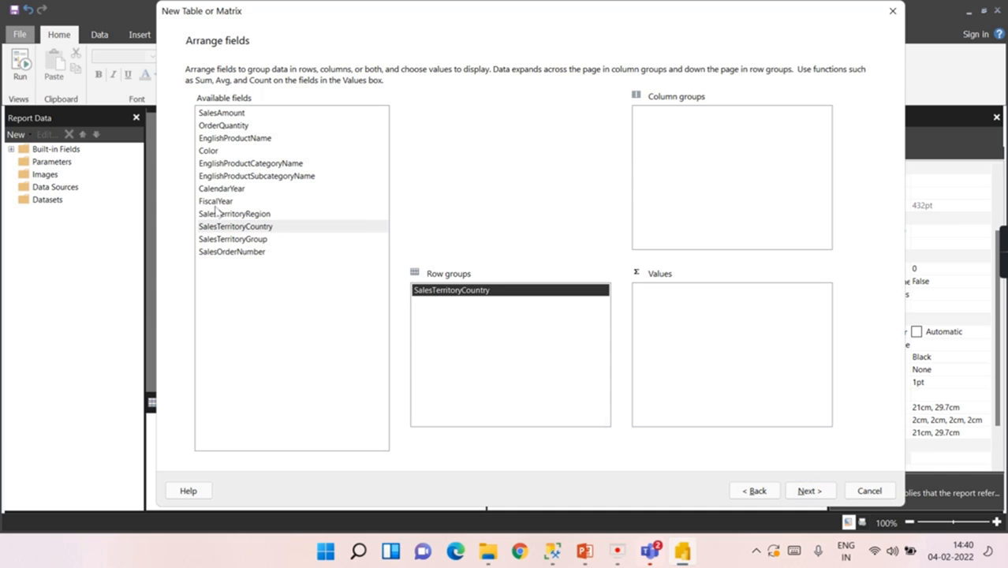
pyautogui.moveTo(216, 194); pyautogui.dragTo(732, 167)
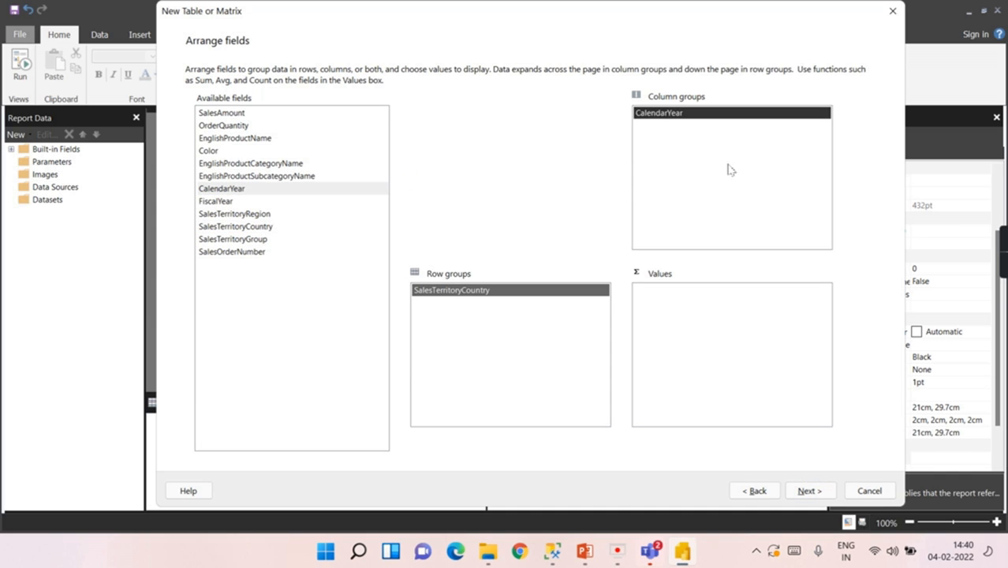
pyautogui.moveTo(234, 116); pyautogui.dragTo(724, 377)
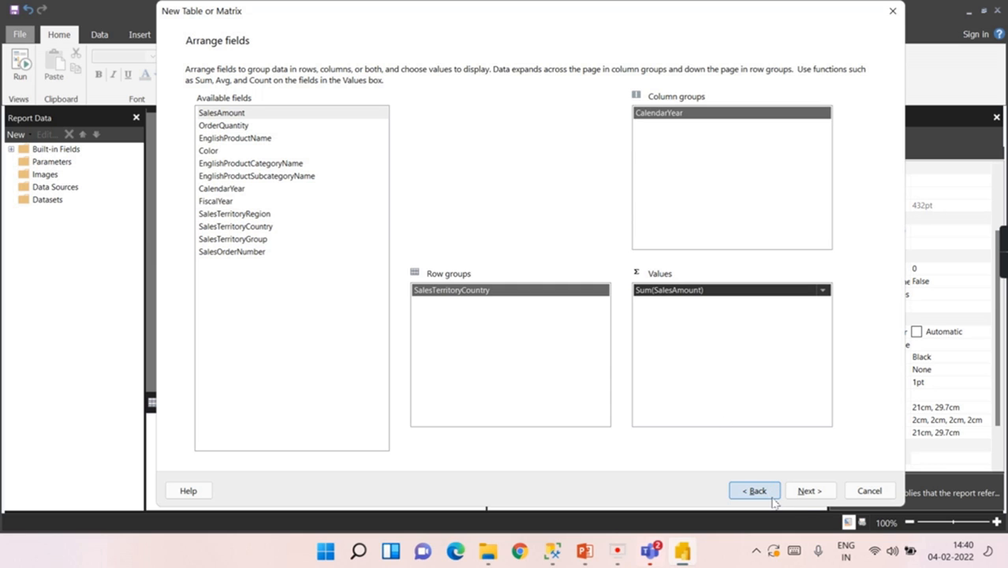
pyautogui.click(808, 490)
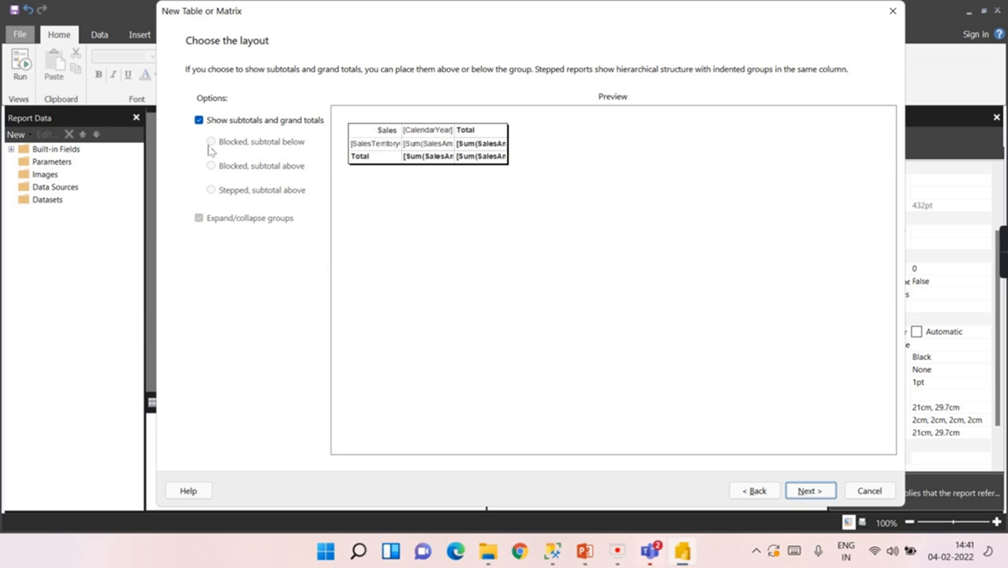
# Step: Keep subtotals and grand totals shown and finish the wizard to place the matrix on the canvas
pyautogui.click(200, 121)
pyautogui.click(199, 121)
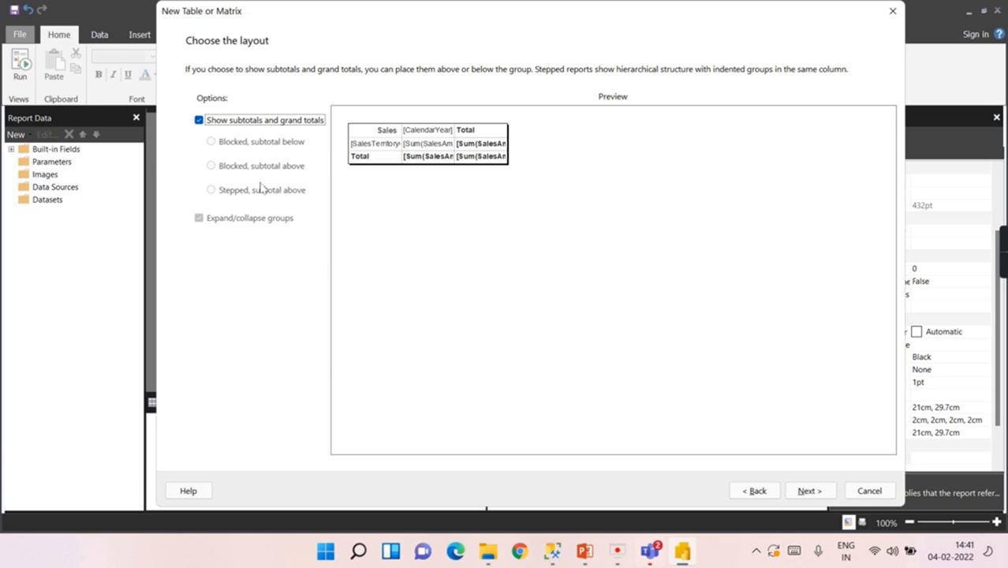
pyautogui.click(759, 487)
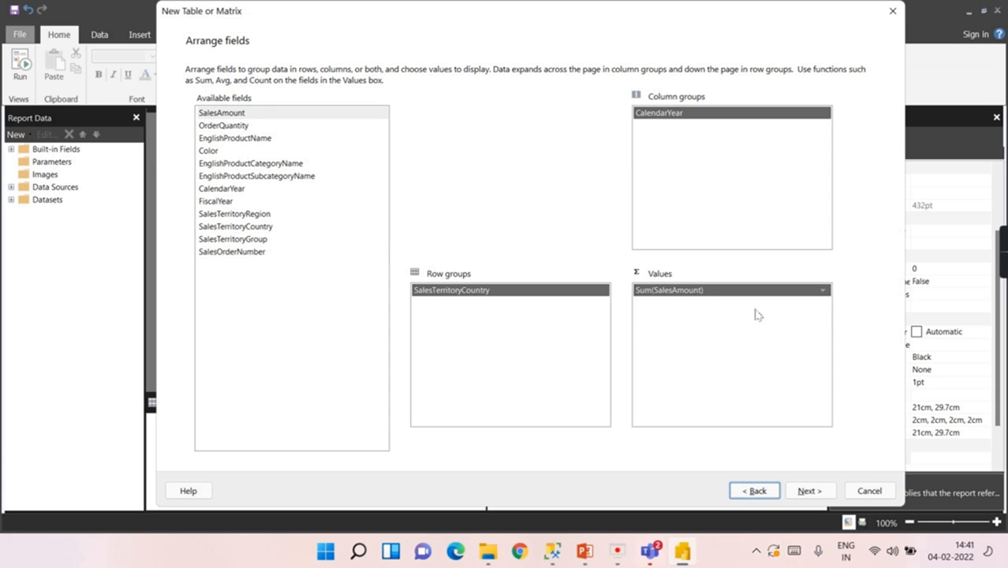
pyautogui.click(805, 493)
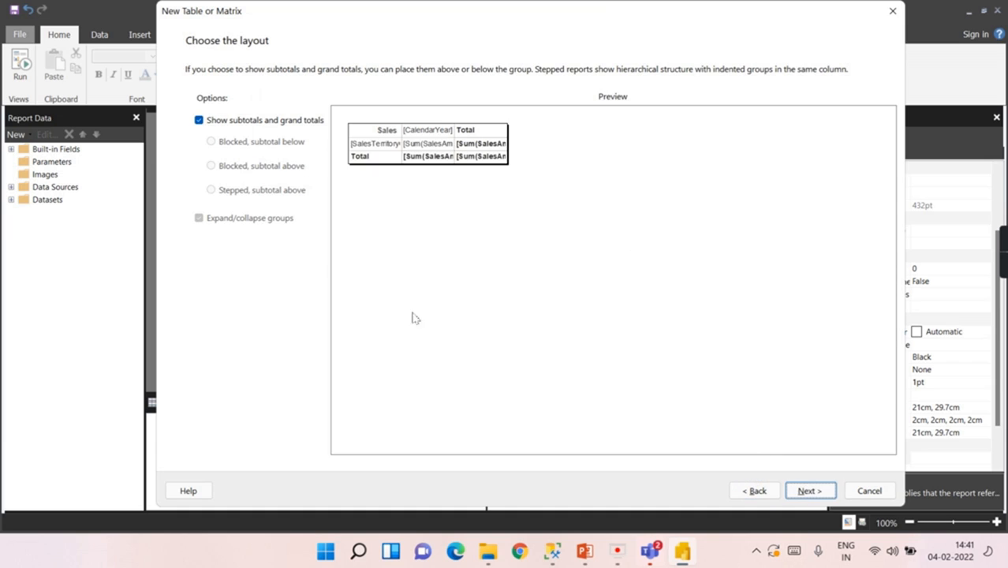
pyautogui.click(807, 491)
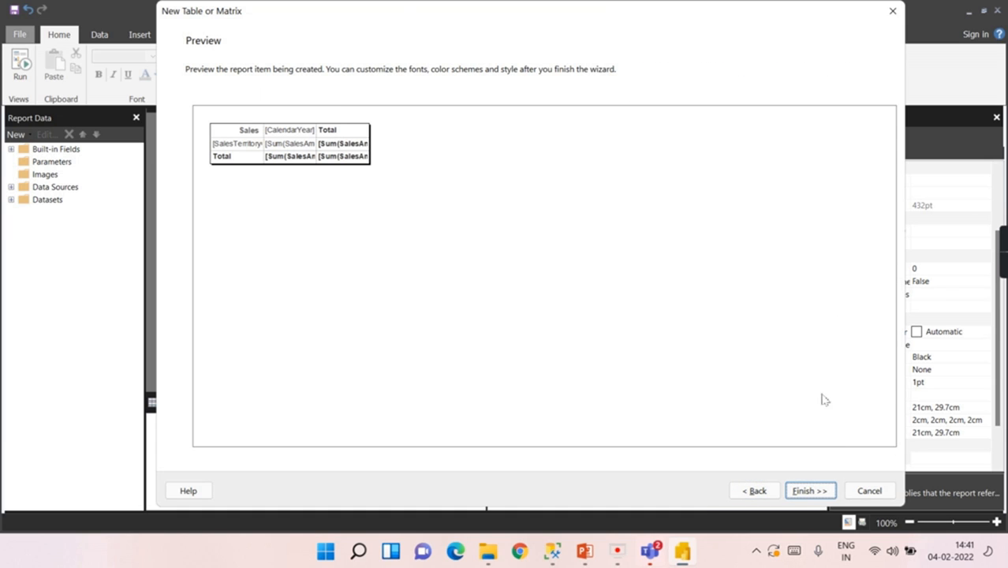
pyautogui.click(814, 491)
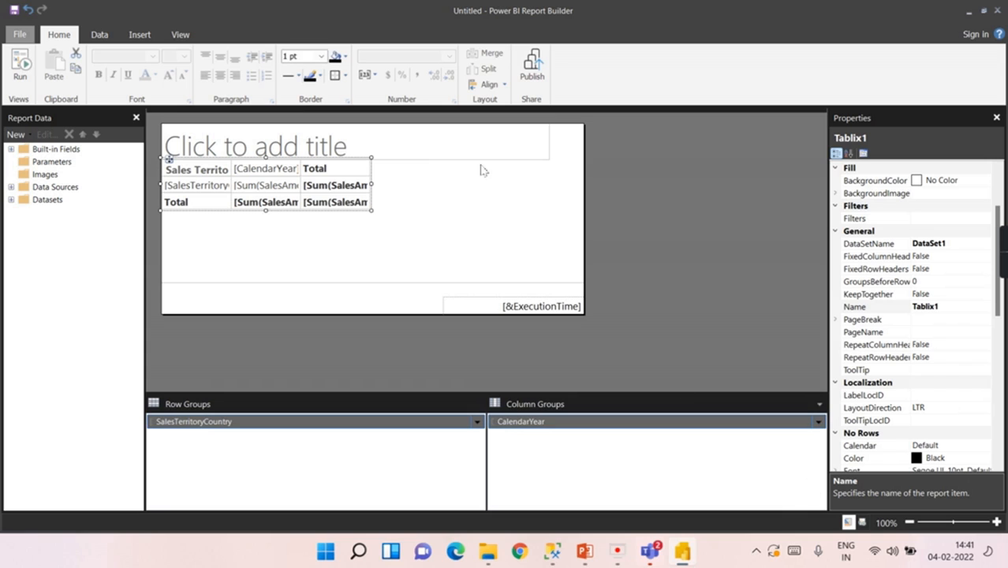
# Step: Expand Data Sources and Datasets in Report Data to reveal adv_dw_demo and DataSet1's fields
pyautogui.click(473, 189)
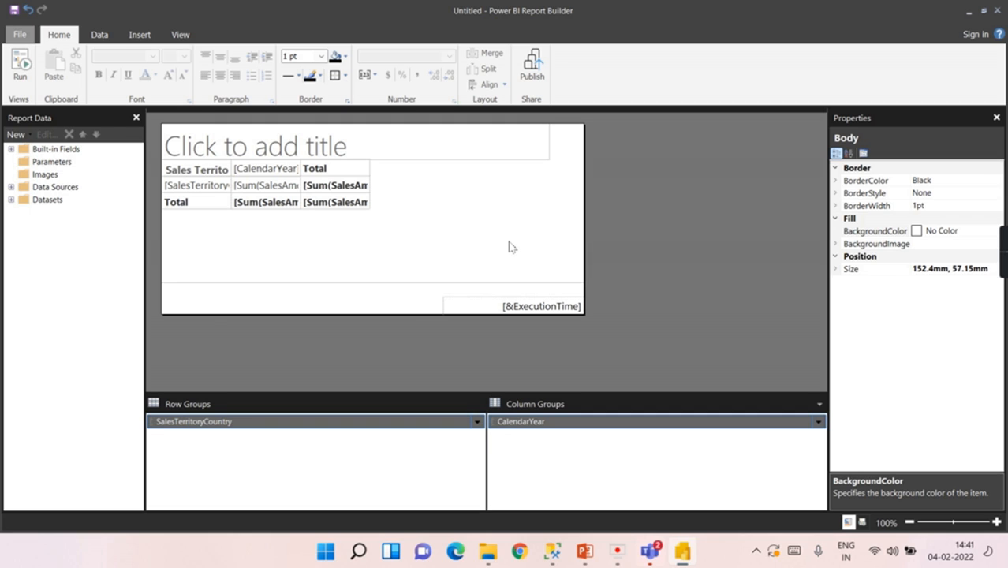
pyautogui.click(11, 187)
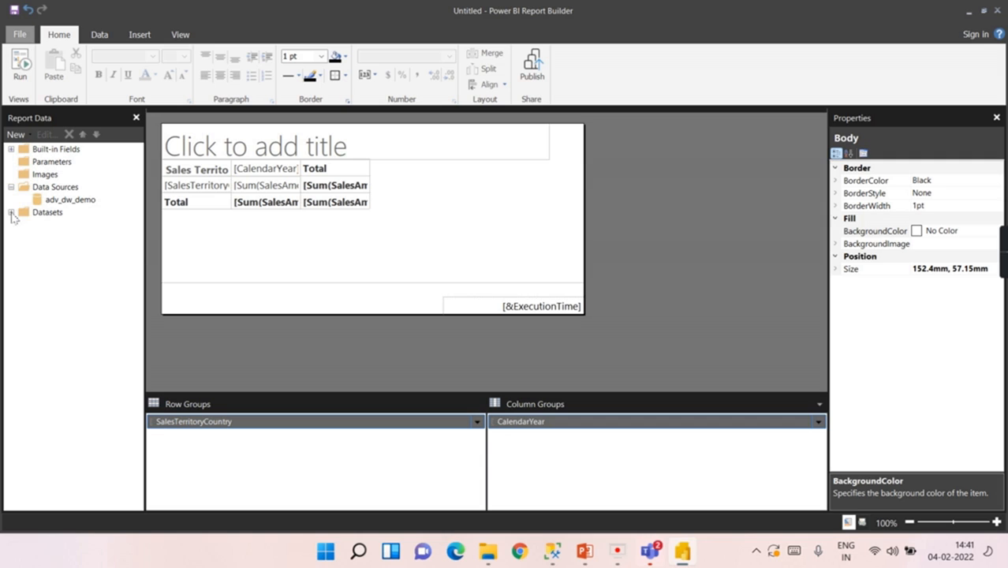
pyautogui.click(11, 212)
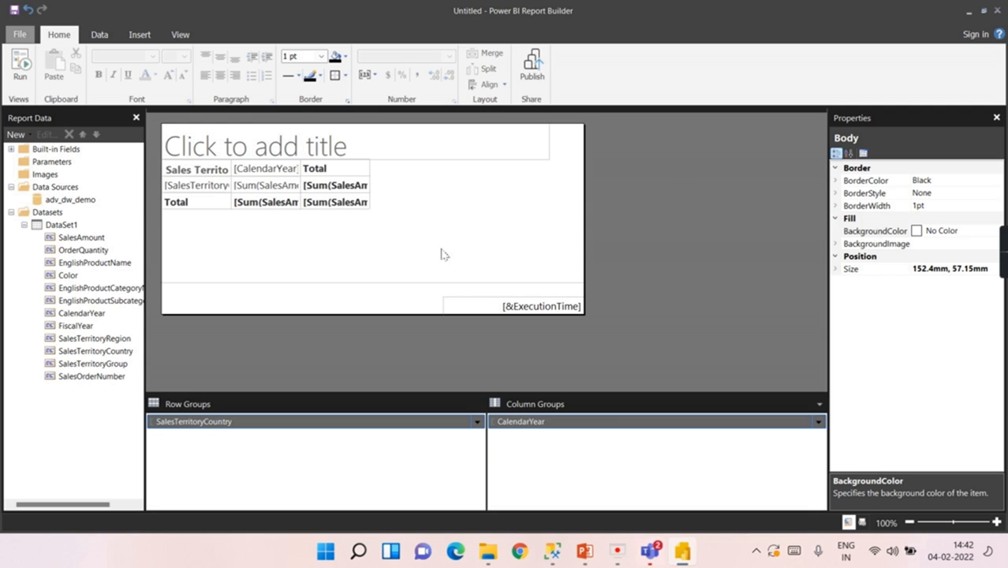
# Step: Rename DataSet1 to Adv_DW_Demo_DS in its Dataset Properties
pyautogui.doubleClick(79, 228)
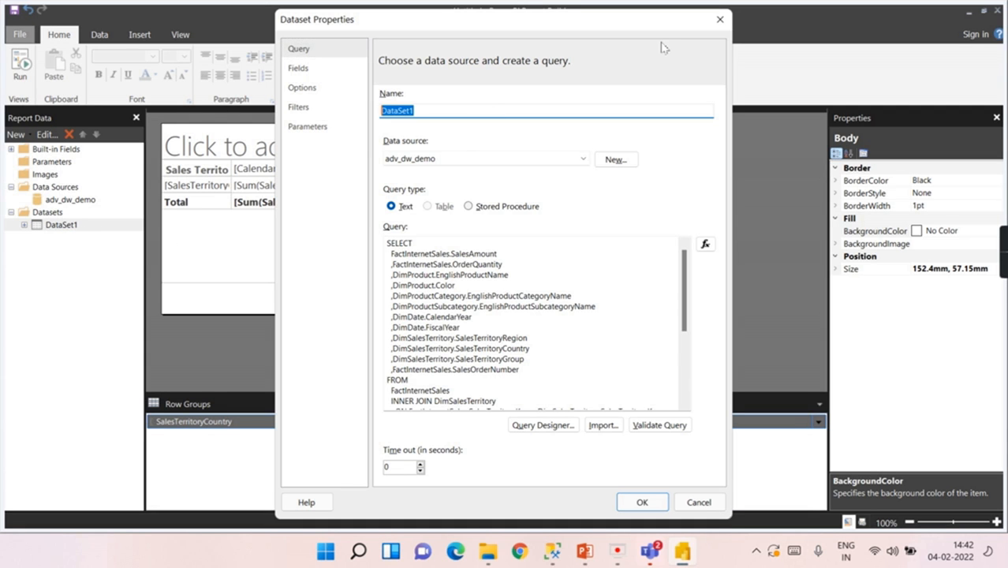
pyautogui.write('D')
pyautogui.write('_Demo_DS')
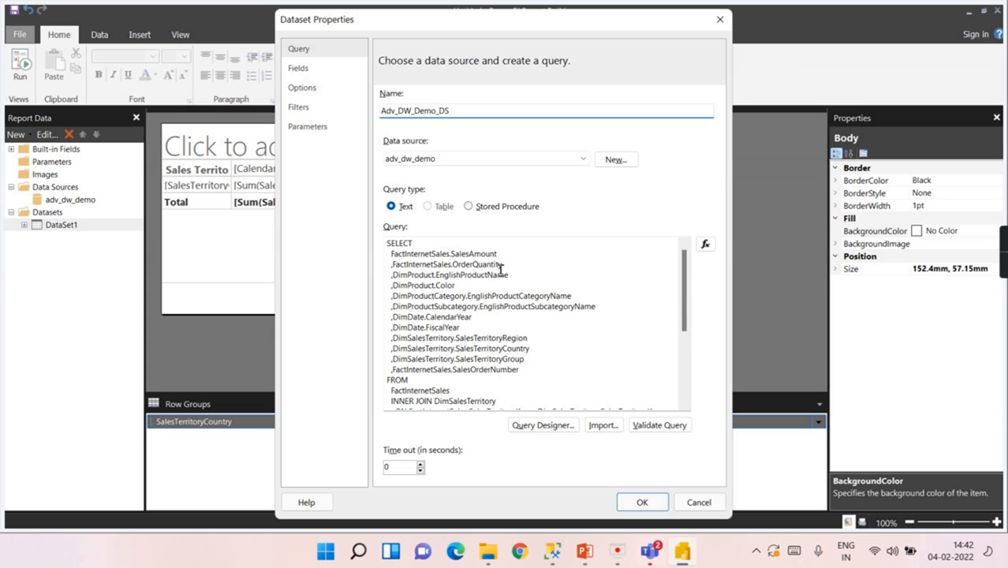
# Step: Select the dataset's entire SQL query text
pyautogui.click(427, 252)
pyautogui.scroll(-2, 441, 266)
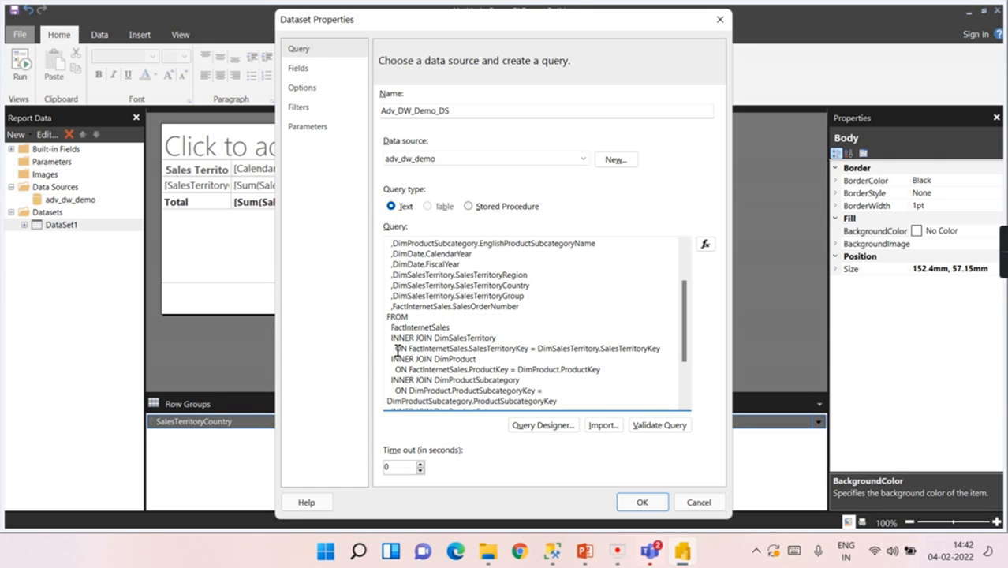
pyautogui.moveTo(397, 317); pyautogui.dragTo(448, 341)
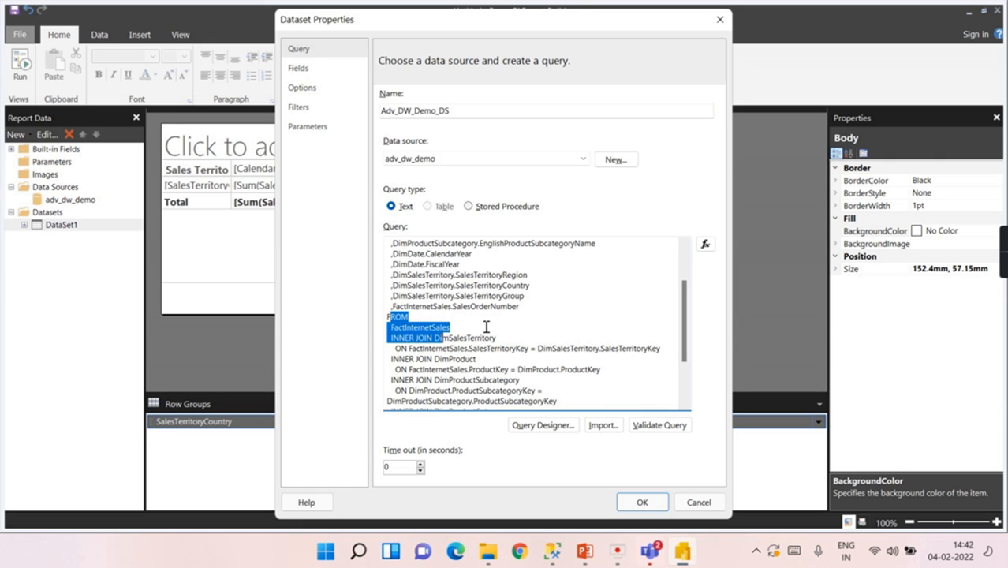
pyautogui.click(487, 326)
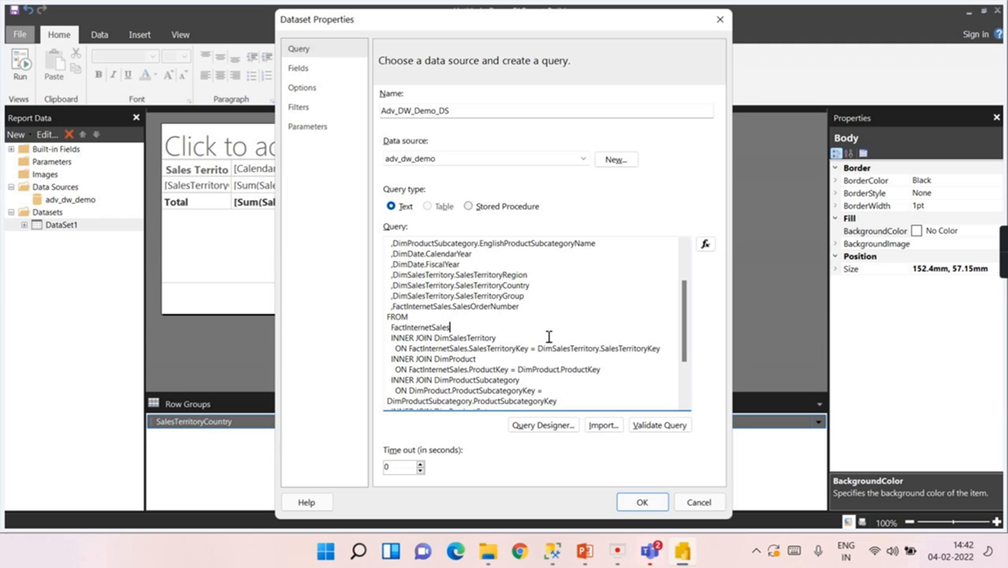
pyautogui.hotkey('ctrl', 'a')
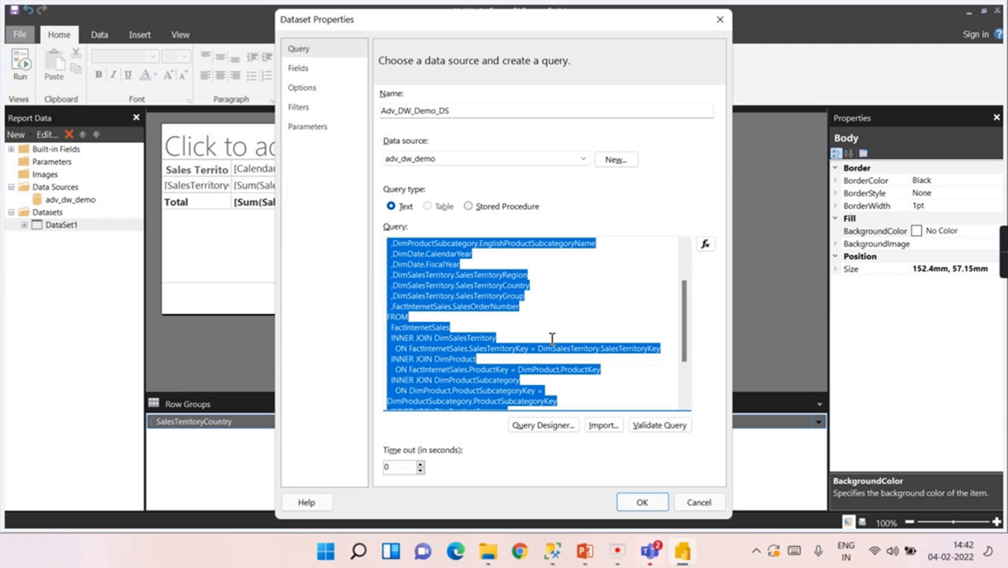
# Step: Review the sales query in SSMS, highlighting its SELECT column list and the FactInternetSales table
pyautogui.click(552, 551)
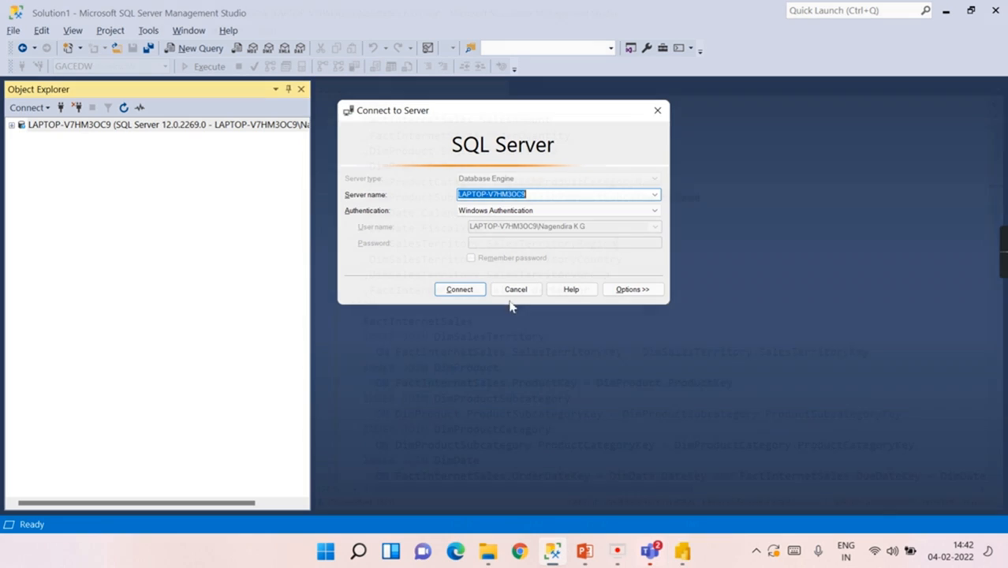
pyautogui.scroll(-1, 473, 308)
pyautogui.click(401, 275)
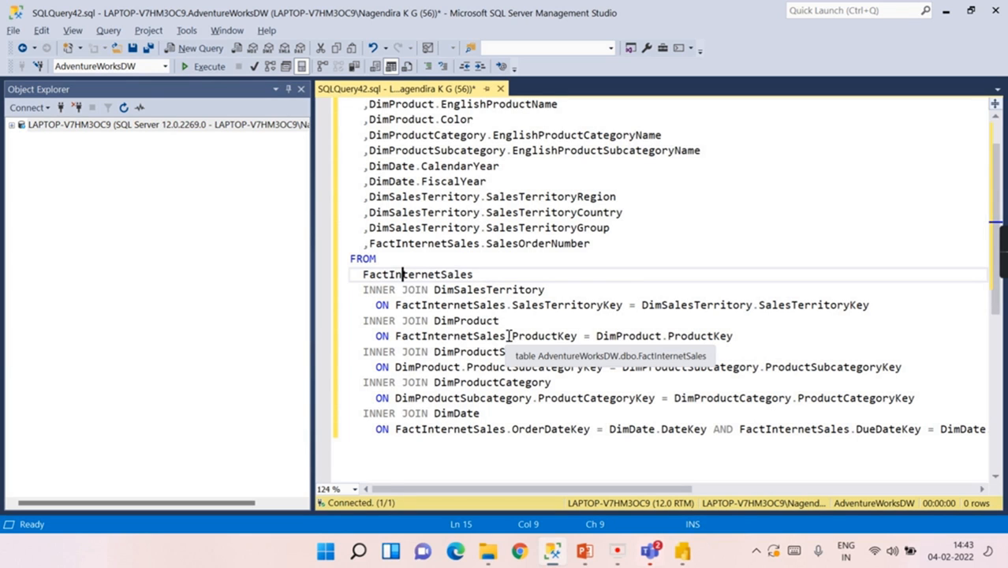
pyautogui.scroll(1, 471, 157)
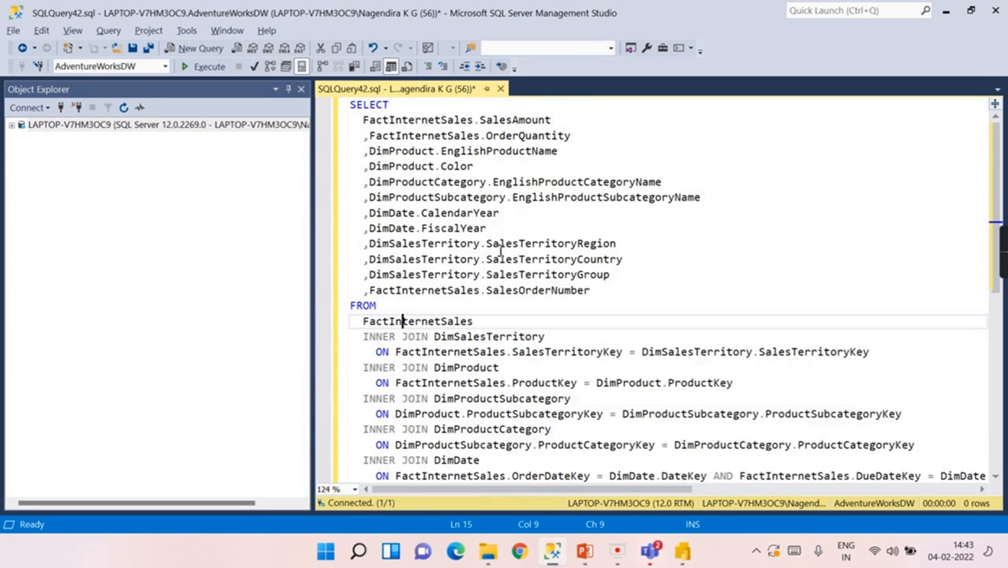
pyautogui.moveTo(350, 105); pyautogui.dragTo(684, 300)
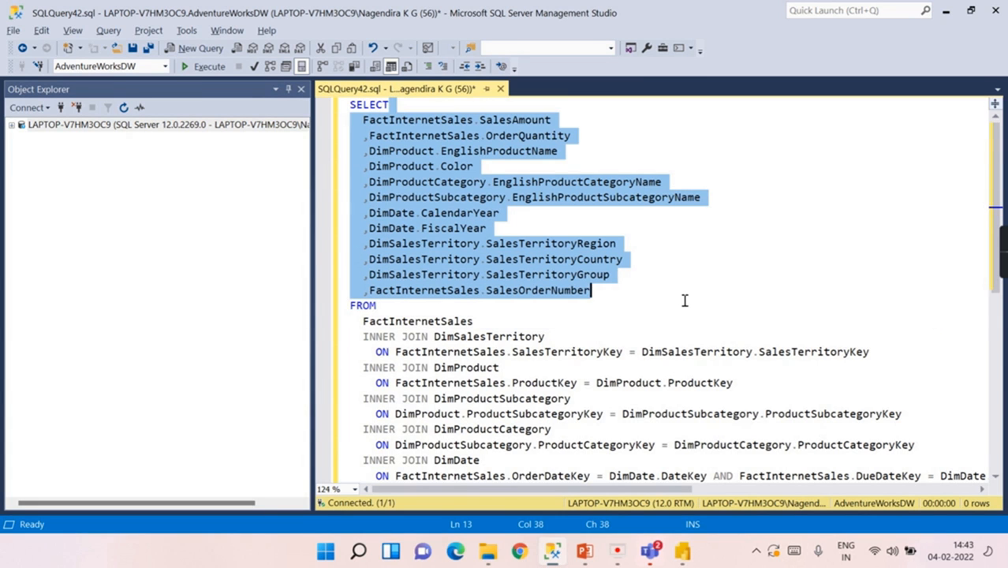
pyautogui.scroll(-2, 685, 300)
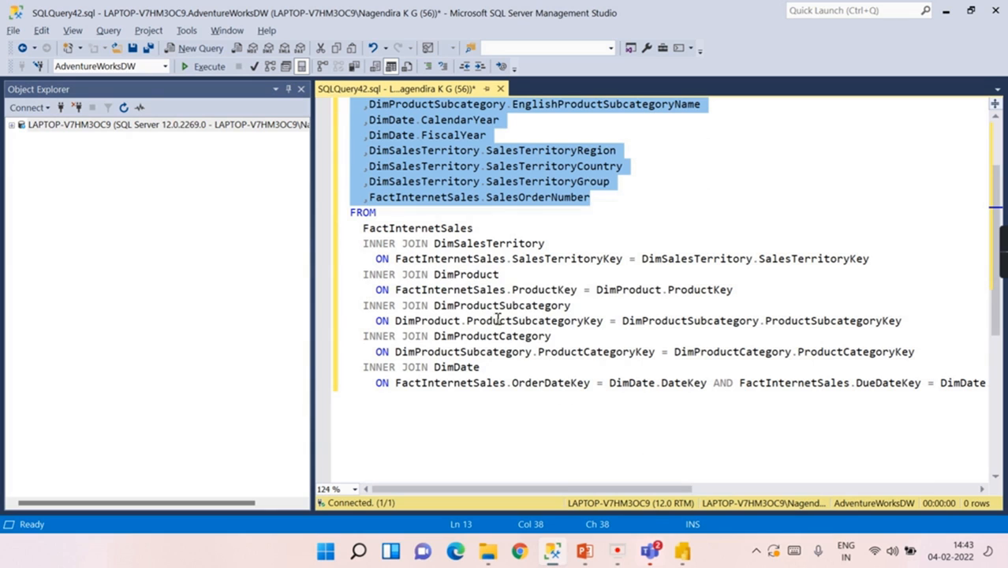
pyautogui.doubleClick(423, 228)
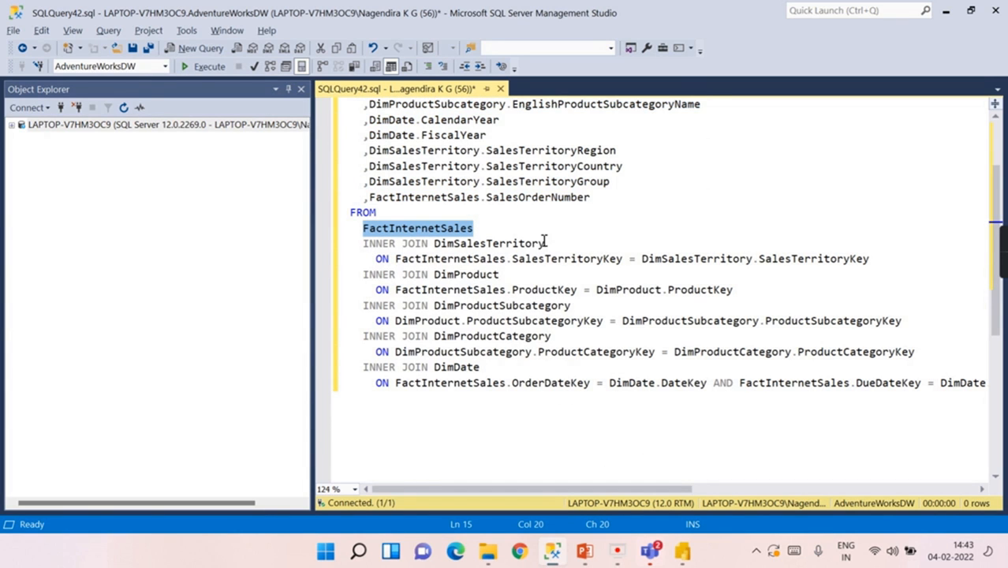
# Step: Browse to AdventureWorksDW's tables in Object Explorer and review the DimProduct columns
pyautogui.click(14, 127)
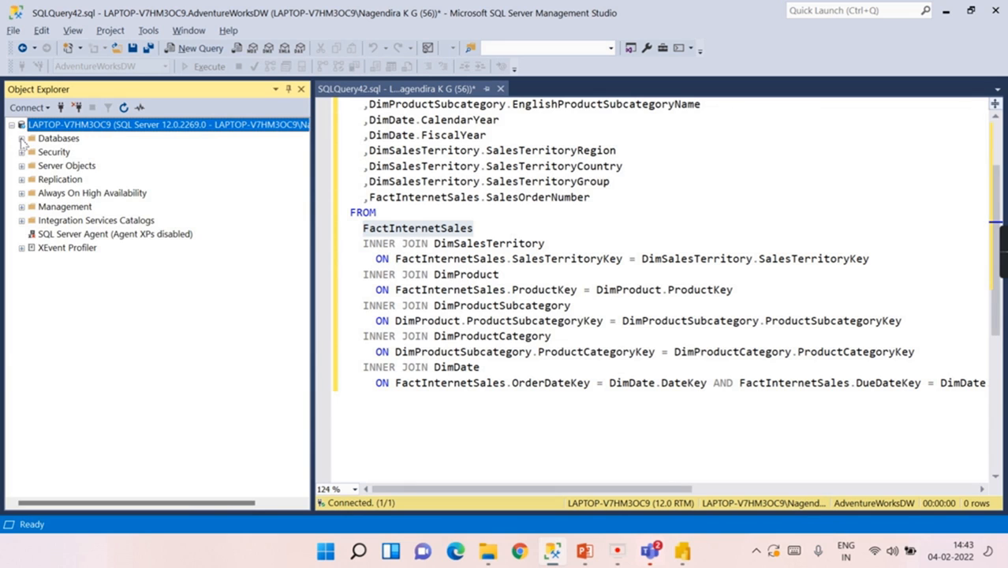
pyautogui.click(21, 139)
pyautogui.click(32, 193)
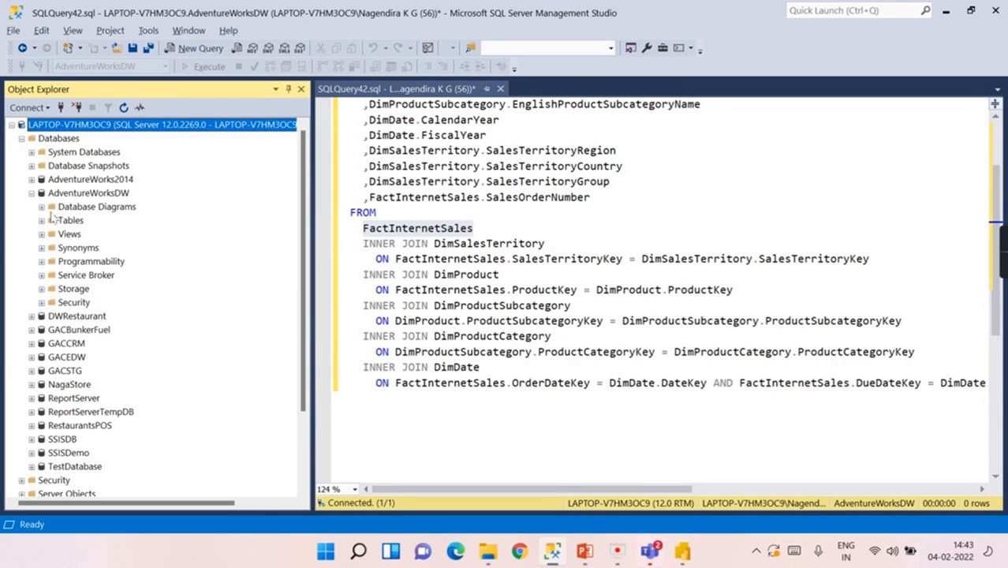
pyautogui.click(42, 221)
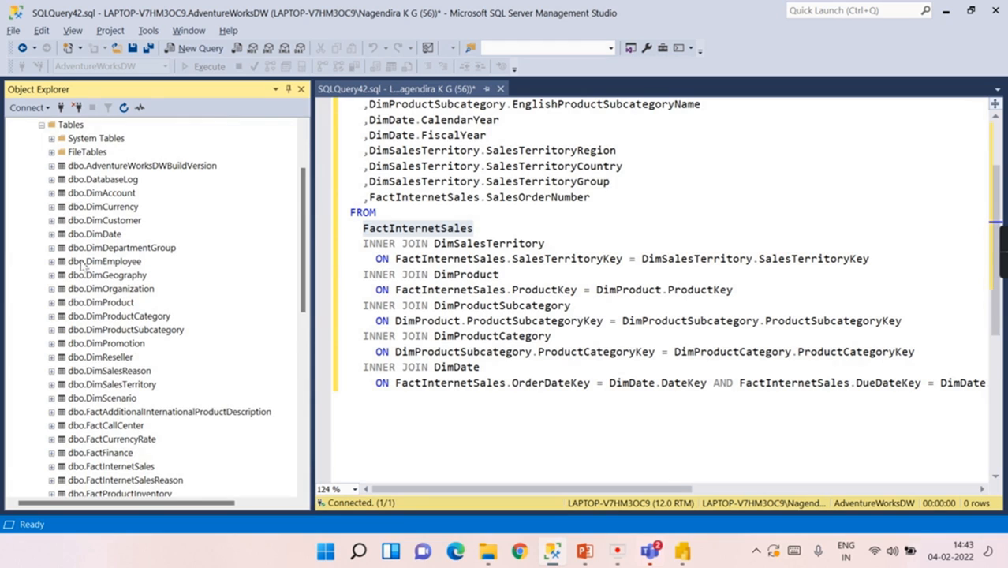
pyautogui.scroll(-2, 86, 264)
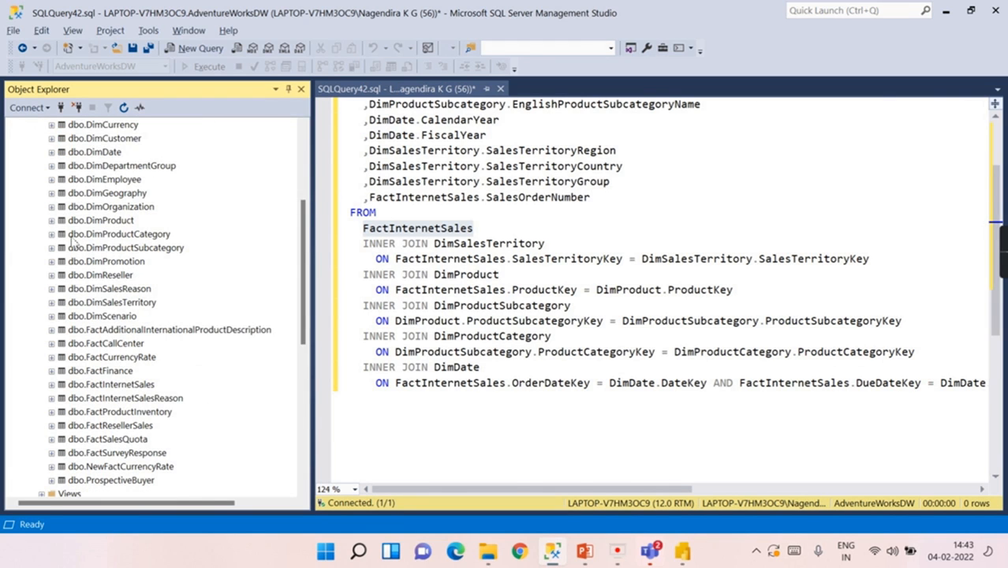
pyautogui.click(52, 221)
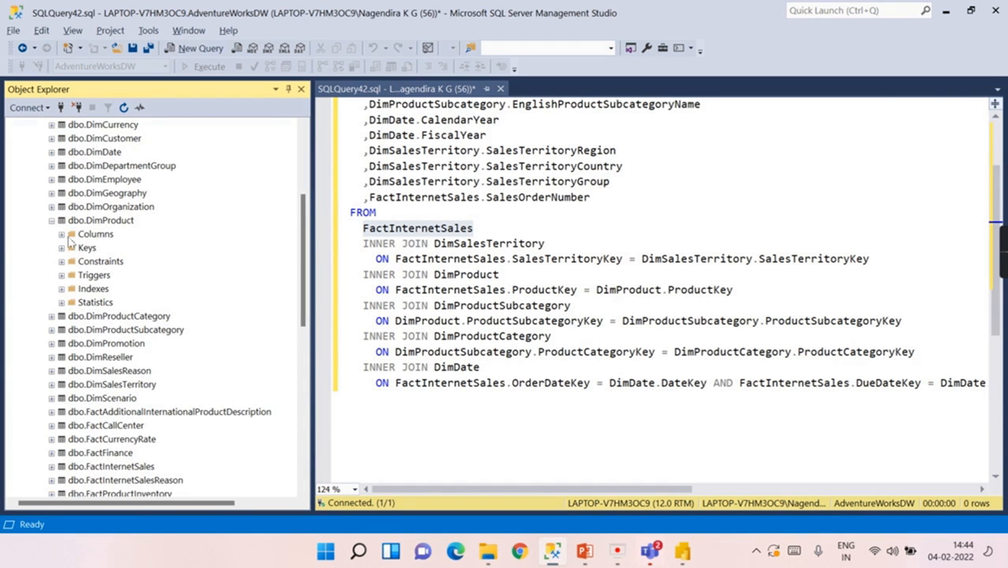
pyautogui.click(70, 236)
pyautogui.click(62, 234)
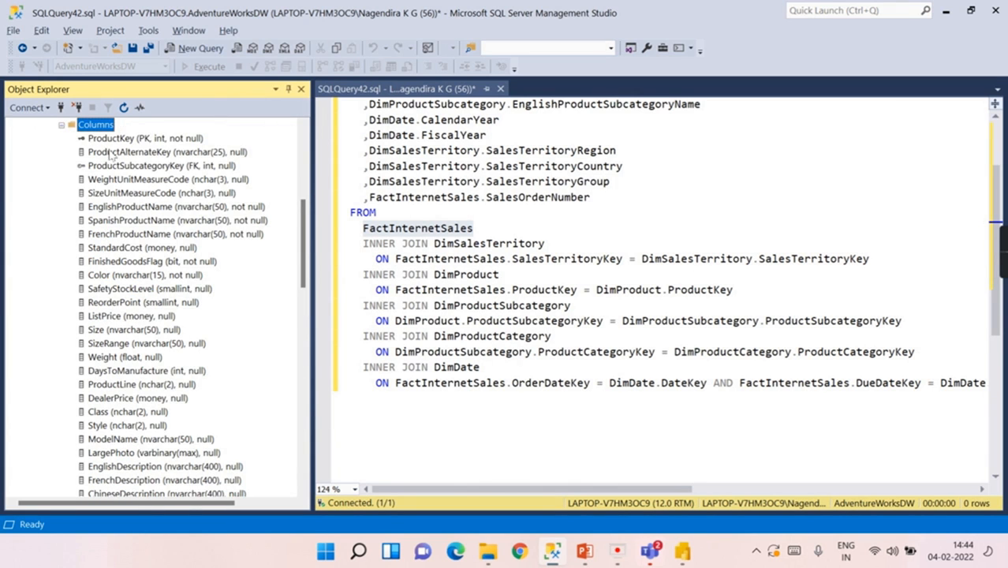
pyautogui.click(115, 139)
pyautogui.click(63, 126)
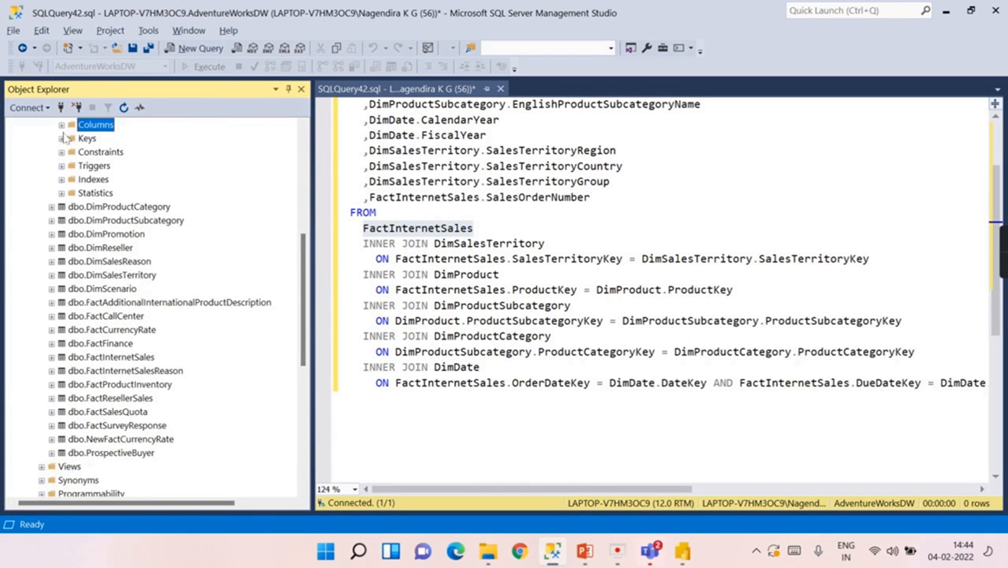
pyautogui.scroll(3, 63, 150)
pyautogui.click(52, 234)
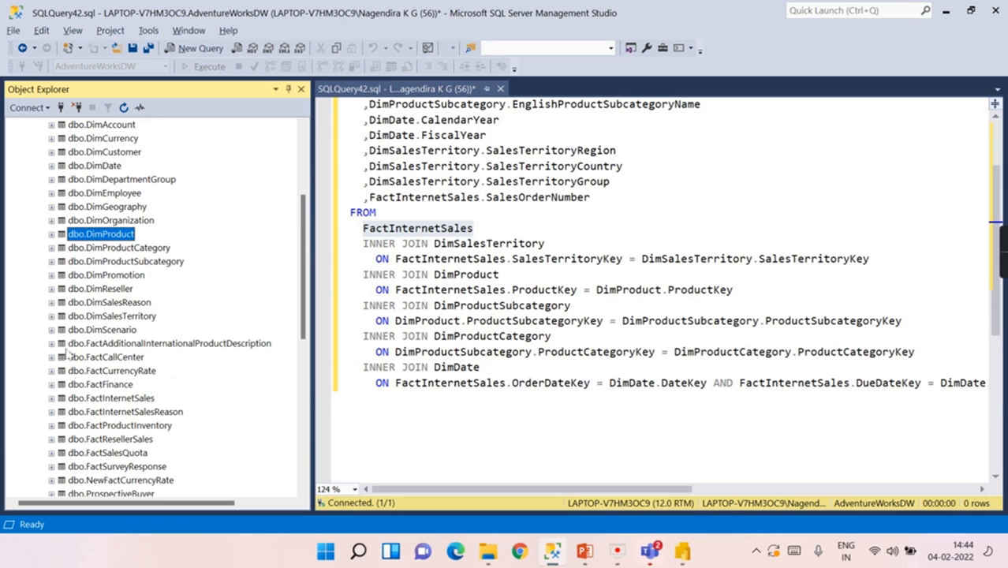
# Step: Review the FactInternetSales columns, then go back to Report Builder's dataset properties
pyautogui.click(51, 399)
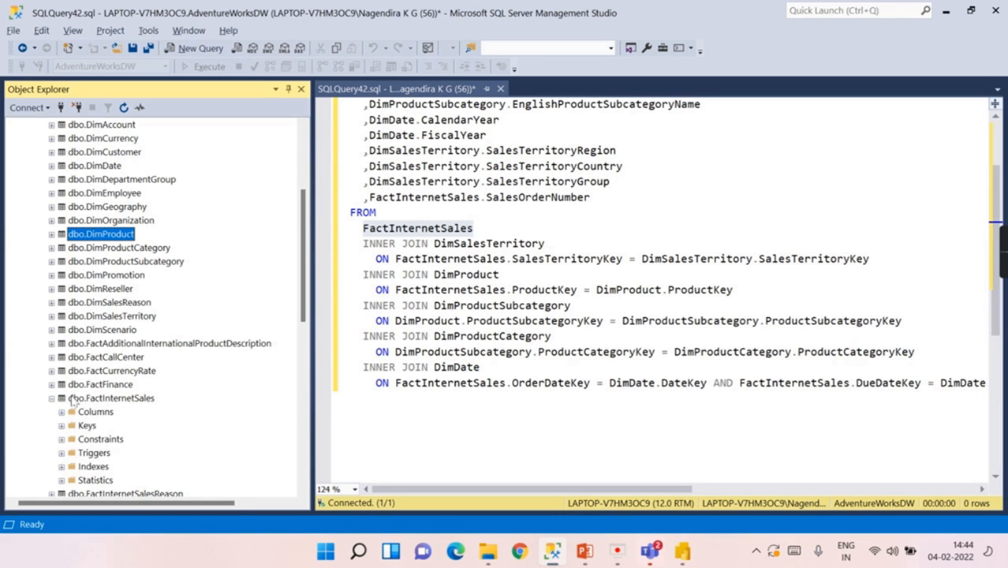
pyautogui.click(63, 412)
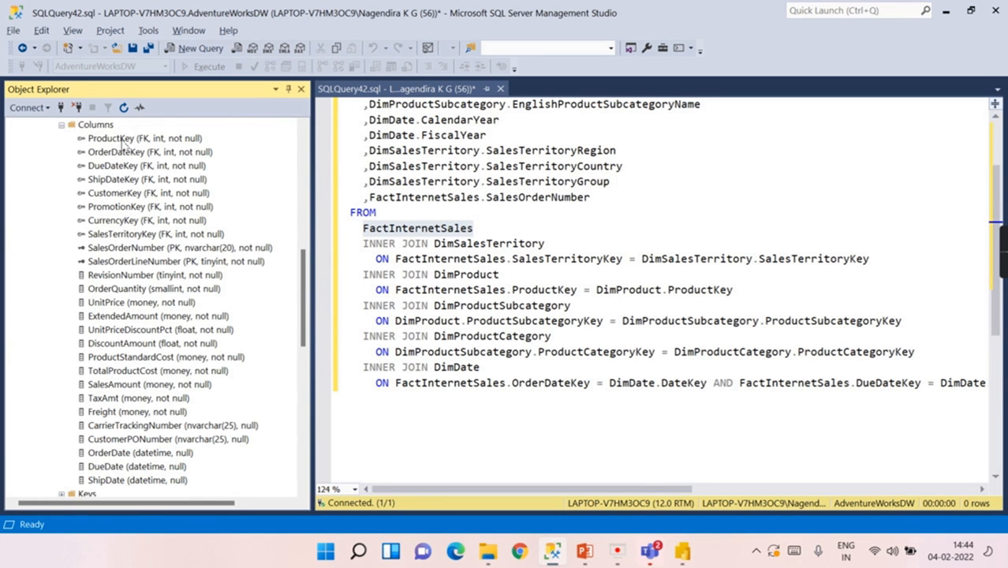
pyautogui.click(62, 125)
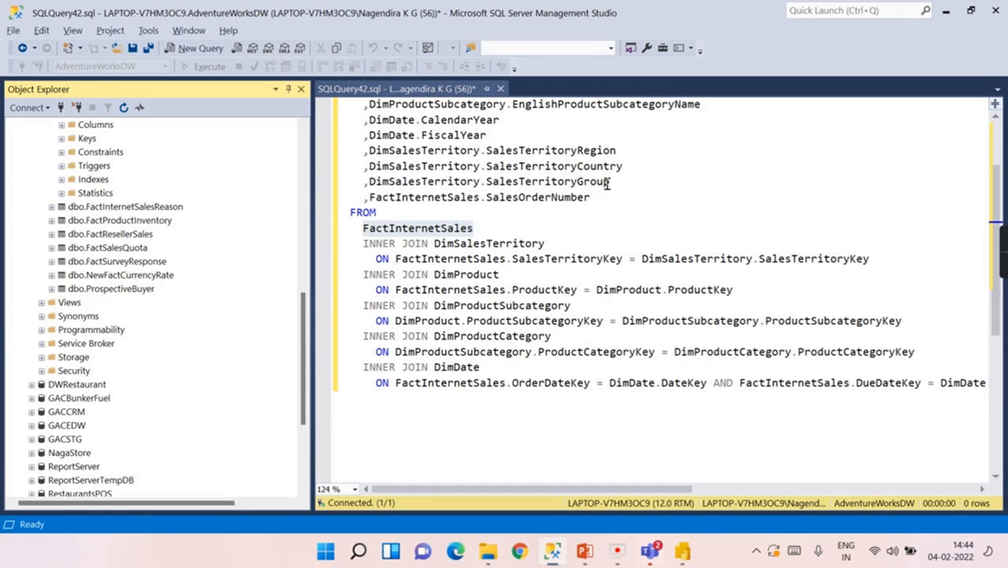
pyautogui.click(607, 251)
pyautogui.scroll(2, 607, 252)
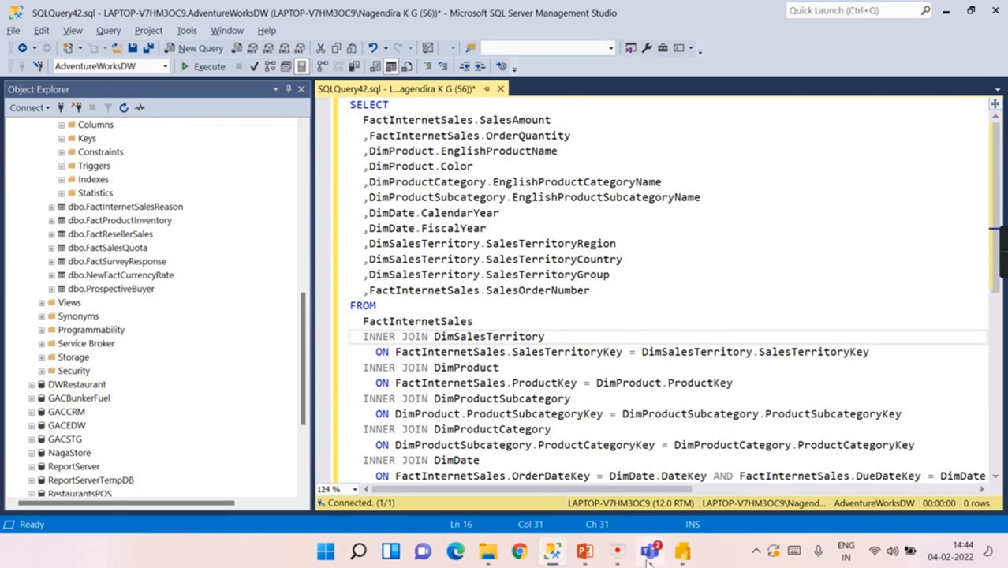
pyautogui.click(684, 551)
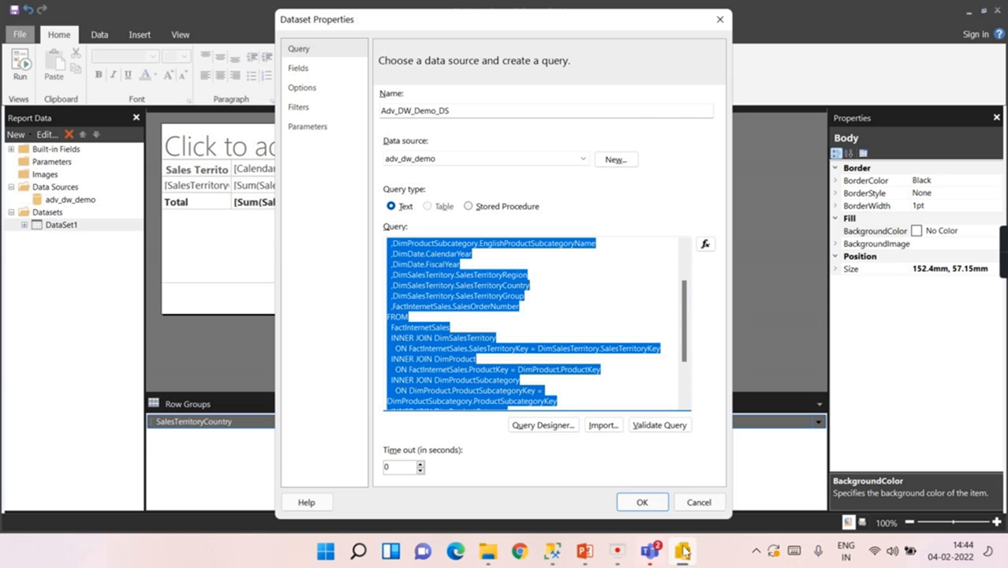
# Step: Confirm the dataset query, preview the report, and return to design view
pyautogui.click(651, 297)
pyautogui.click(643, 502)
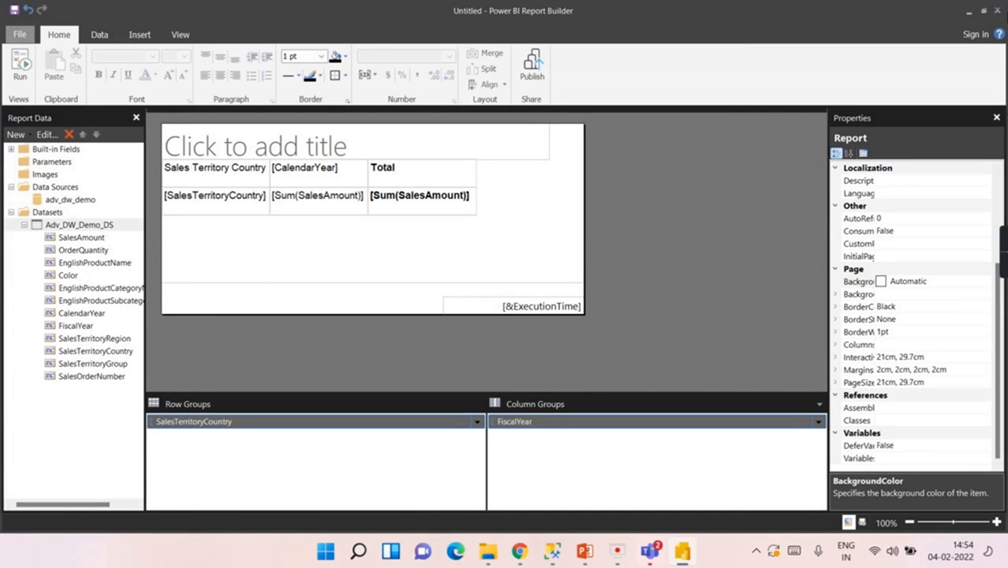
pyautogui.click(19, 79)
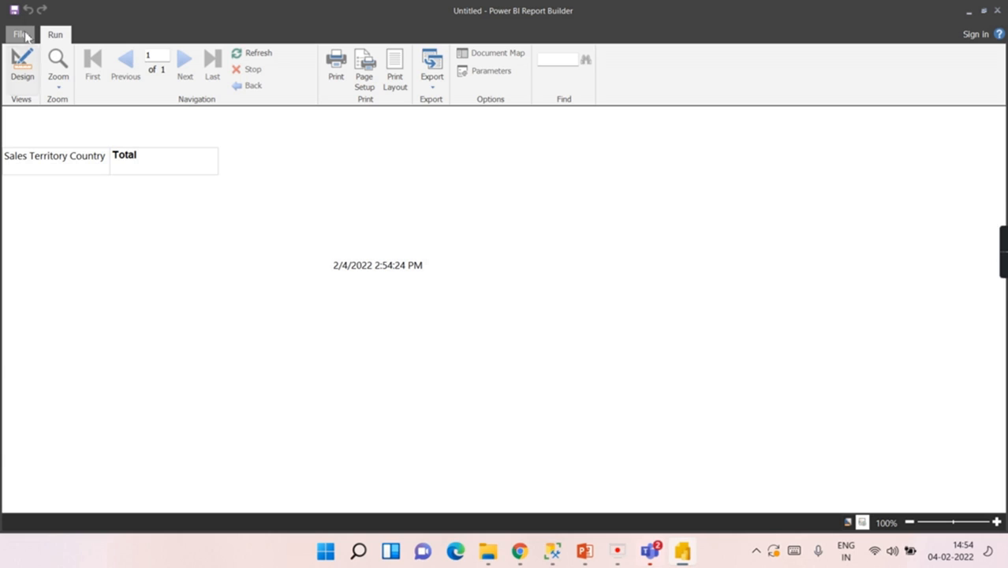
pyautogui.click(21, 82)
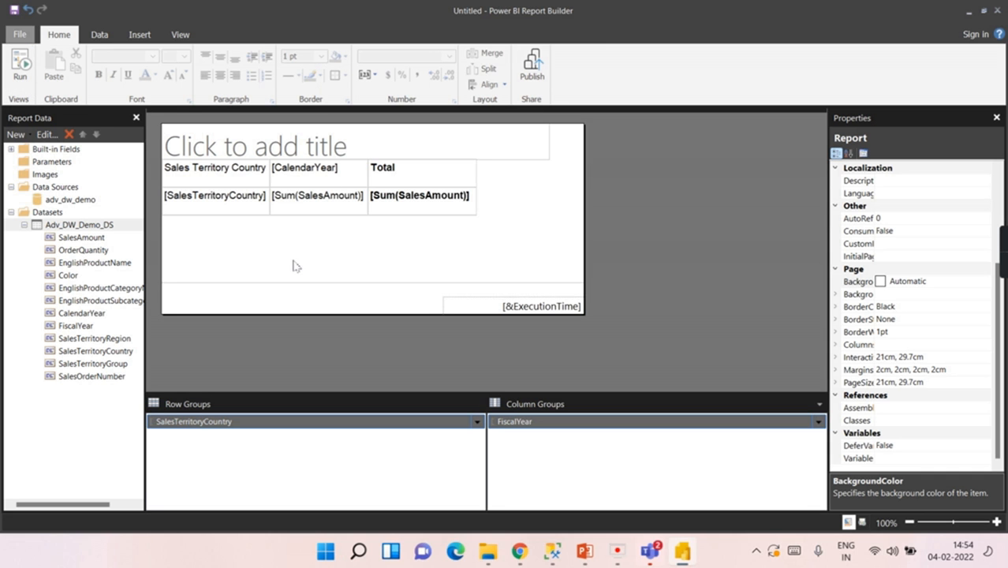
# Step: Select the entire Adv_DW_Demo_DS query in its Dataset Properties, then bring up the same query in SSMS
pyautogui.click(216, 182)
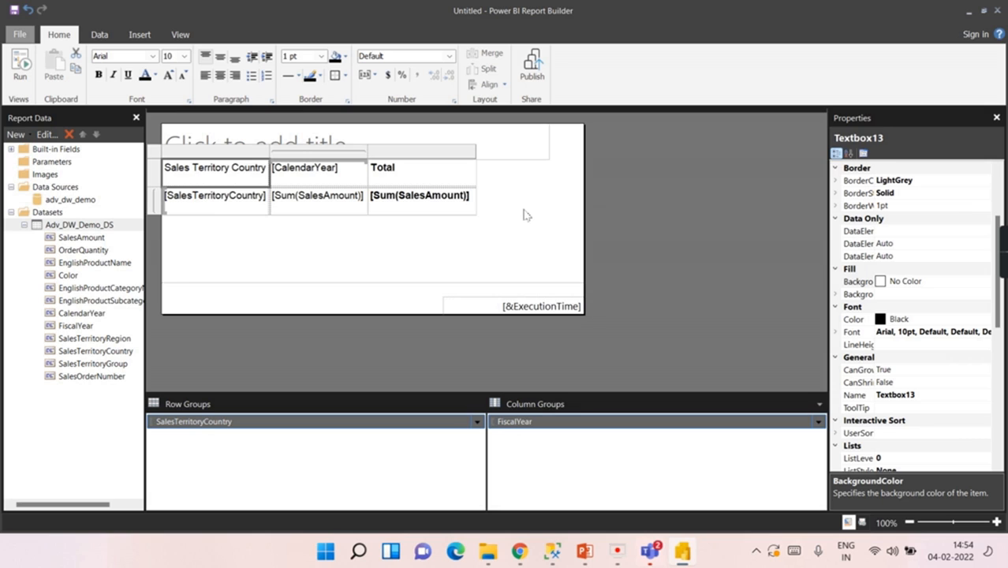
pyautogui.click(65, 228)
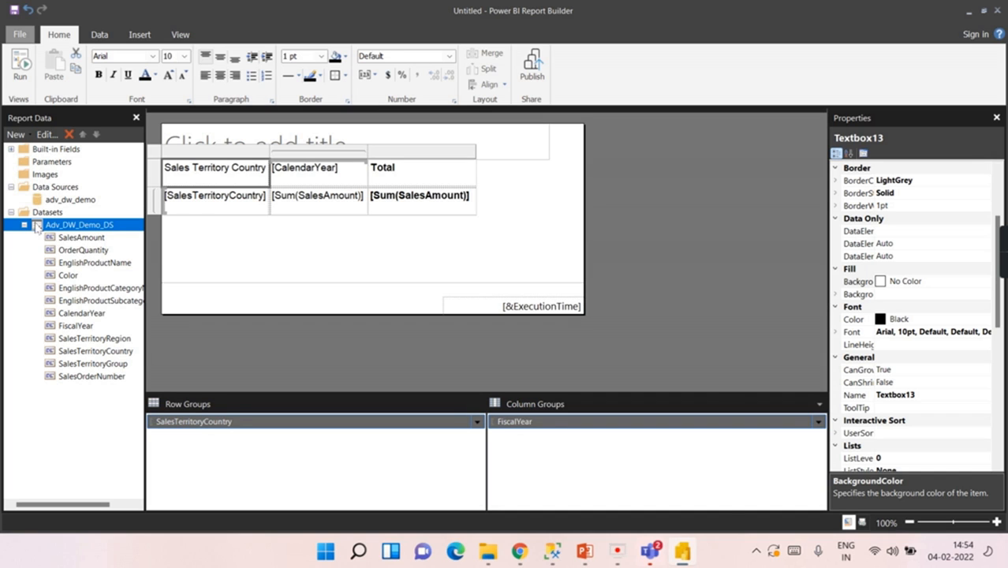
pyautogui.doubleClick(41, 228)
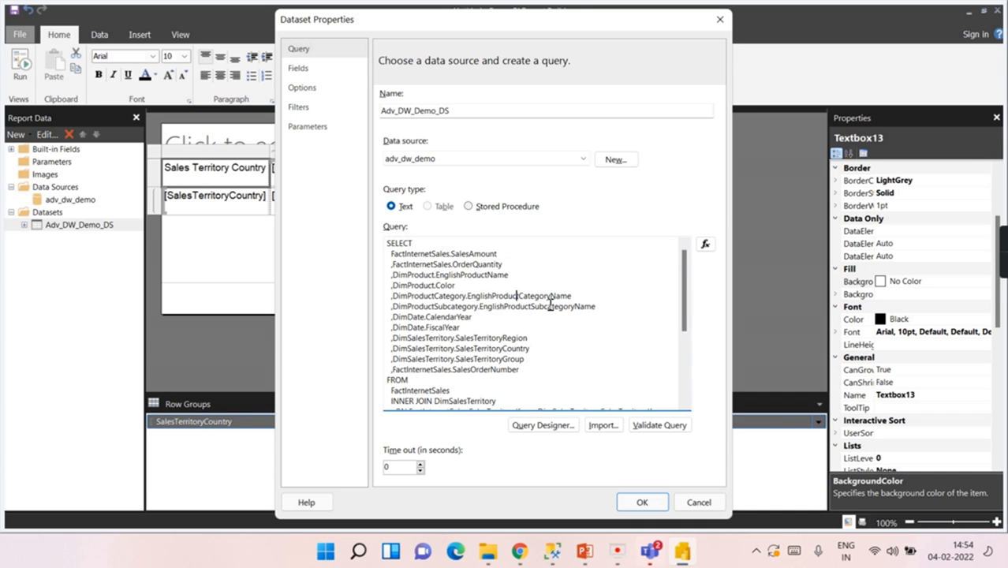
pyautogui.scroll(-5, 582, 314)
pyautogui.hotkey('ctrl', 'a')
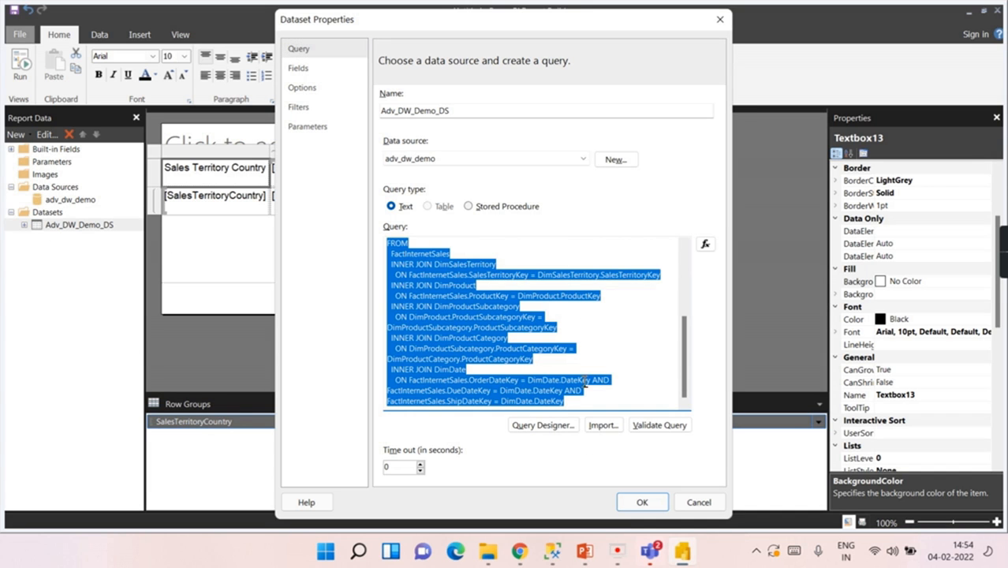
pyautogui.click(558, 546)
pyautogui.click(456, 294)
pyautogui.hotkey('ctrl', 'End')
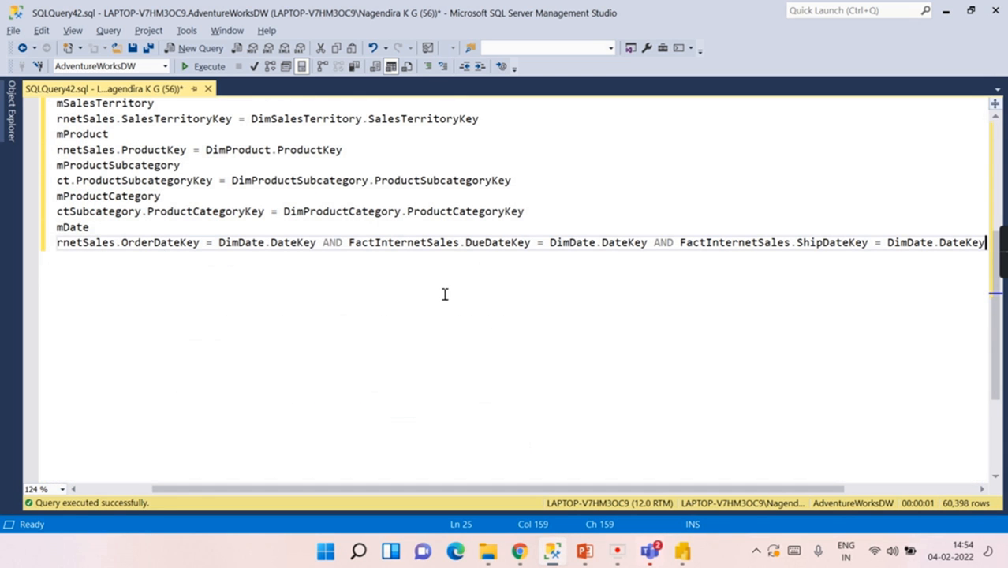
# Step: Break the DimDate join condition at AND and add 'select count(1)' above FROM
pyautogui.scroll(4, 124, 224)
pyautogui.click(88, 490)
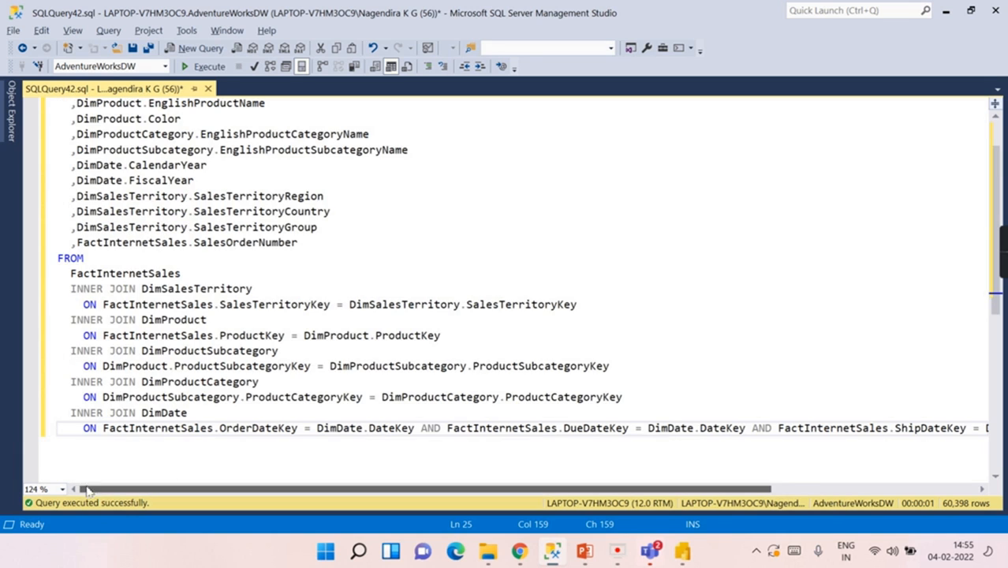
pyautogui.scroll(-2, 159, 324)
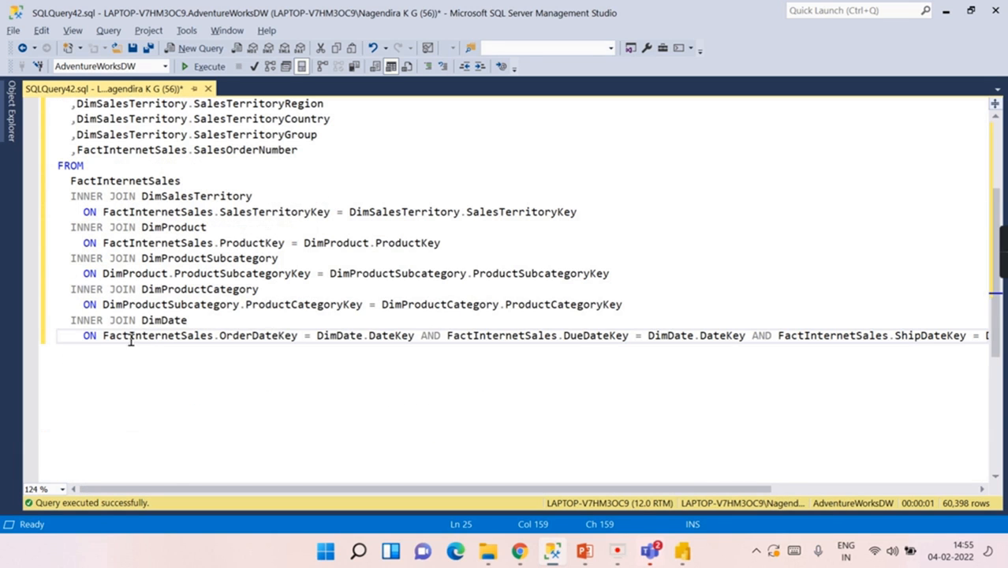
pyautogui.doubleClick(163, 320)
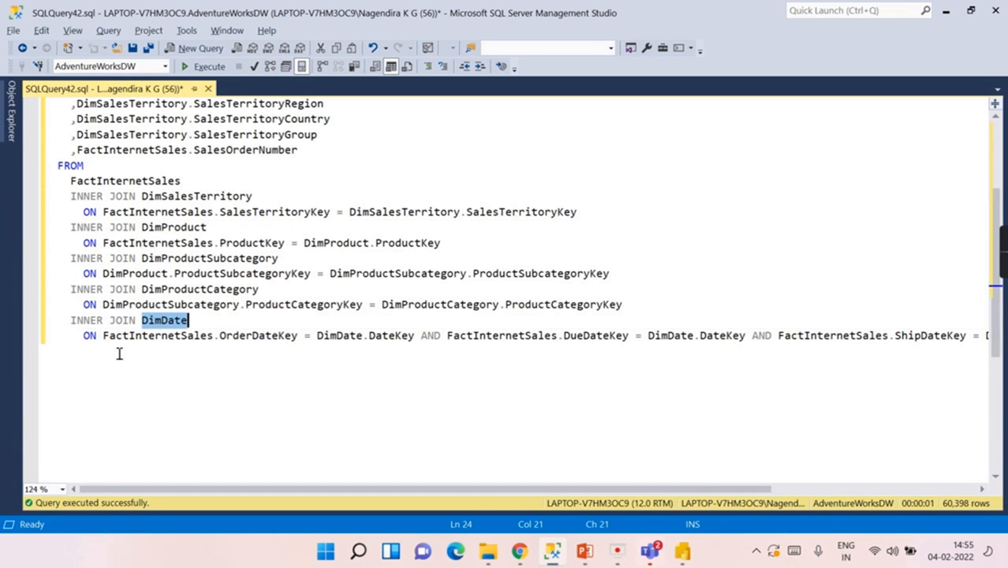
pyautogui.click(422, 337)
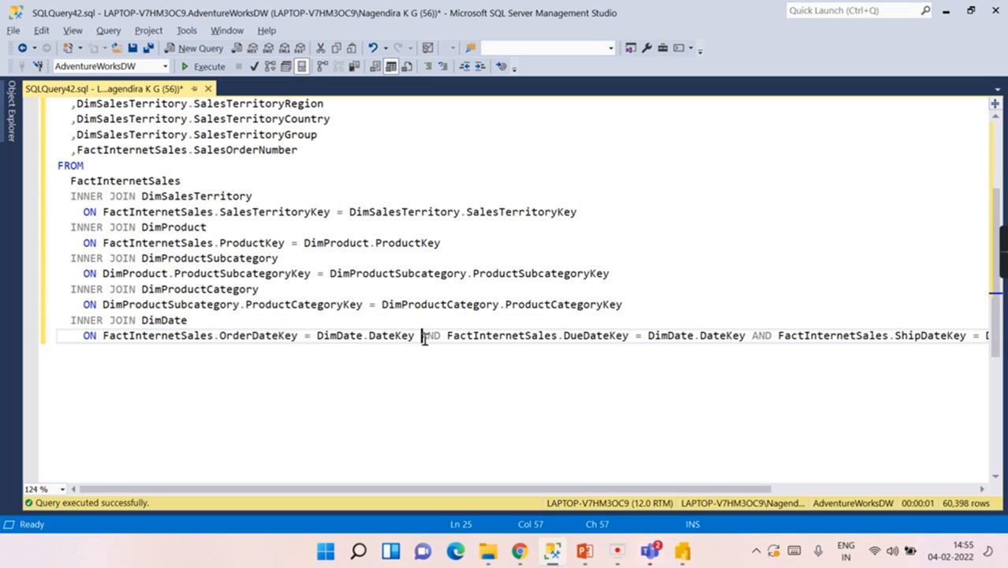
pyautogui.press('Return')
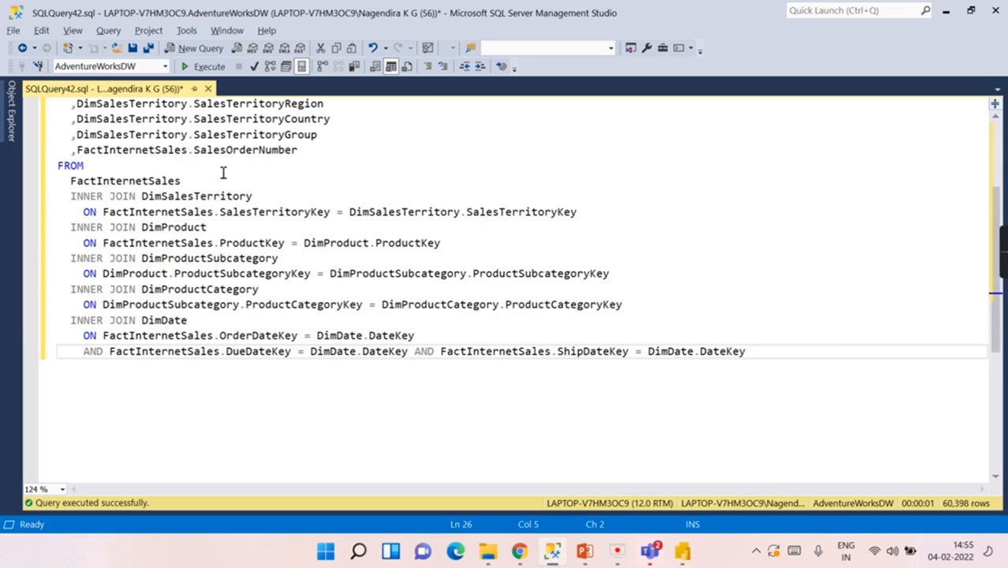
pyautogui.click(325, 149)
pyautogui.press('Return')
pyautogui.write('select')
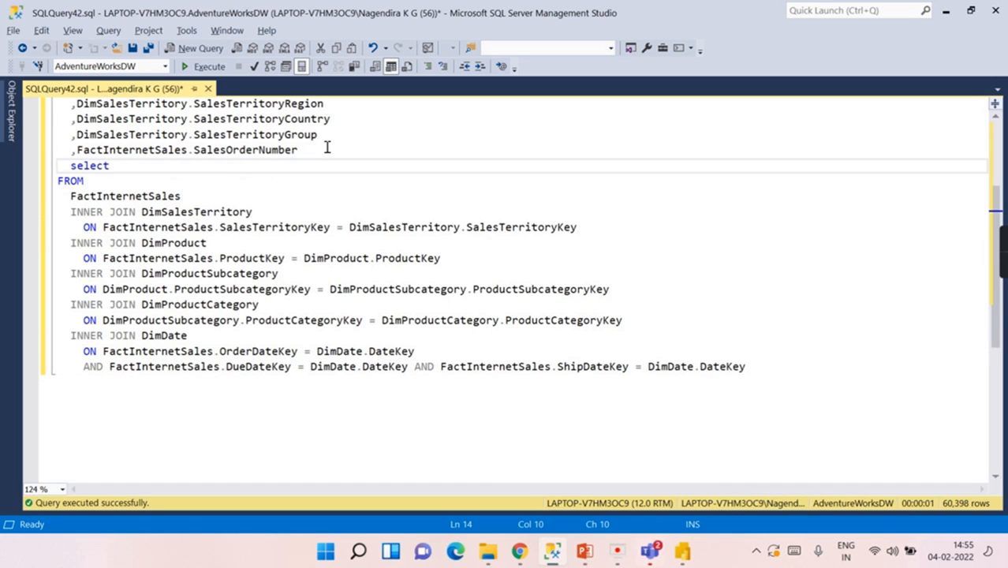
pyautogui.write(' count(1)')
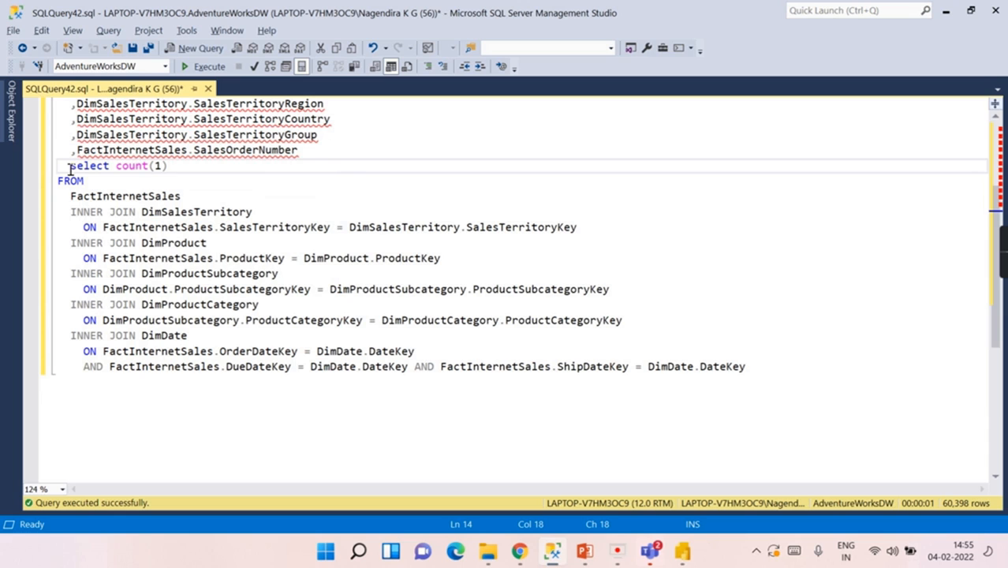
# Step: Run the row count on FactInternetSales alone, then with the product/territory joins and with the DimDate join
pyautogui.moveTo(70, 167); pyautogui.dragTo(210, 197)
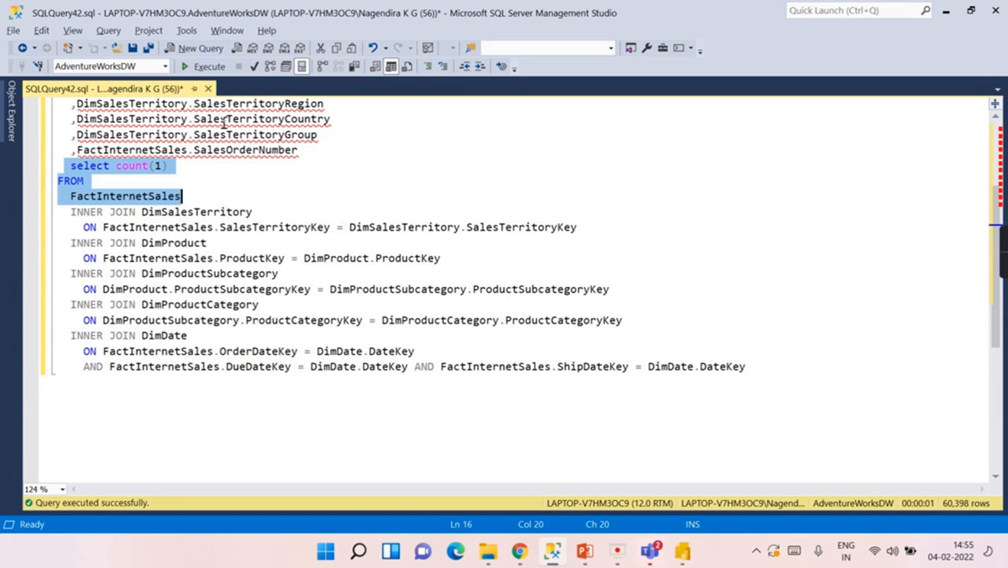
pyautogui.click(201, 67)
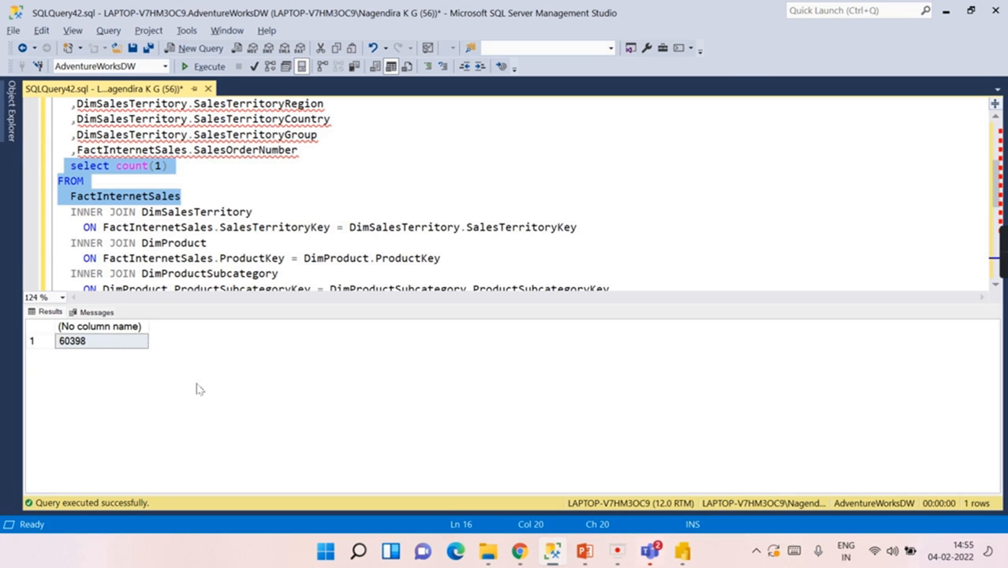
pyautogui.hotkey('ctrl', 'r')
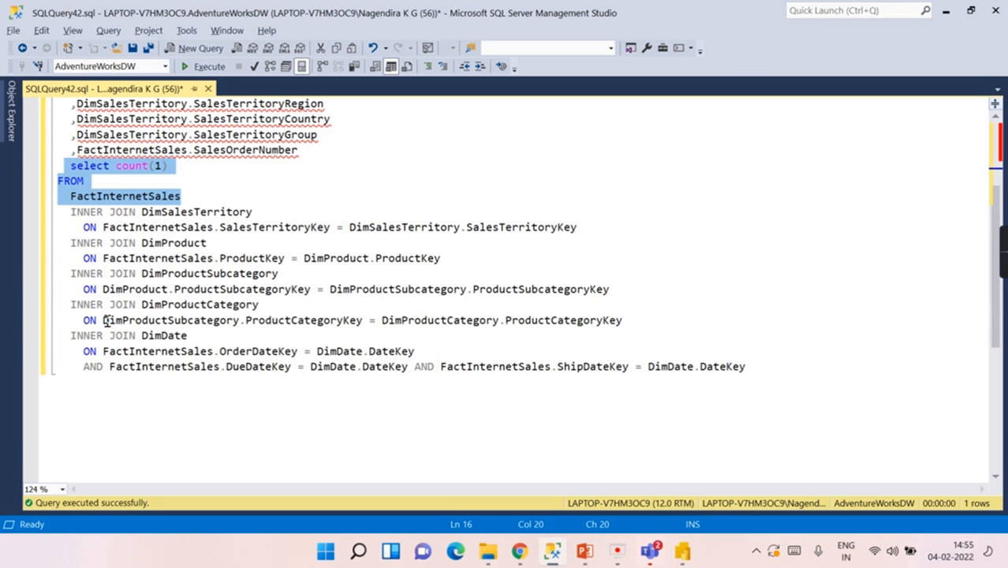
pyautogui.keyDown('shift'); pyautogui.click(666, 319); pyautogui.keyUp('shift')
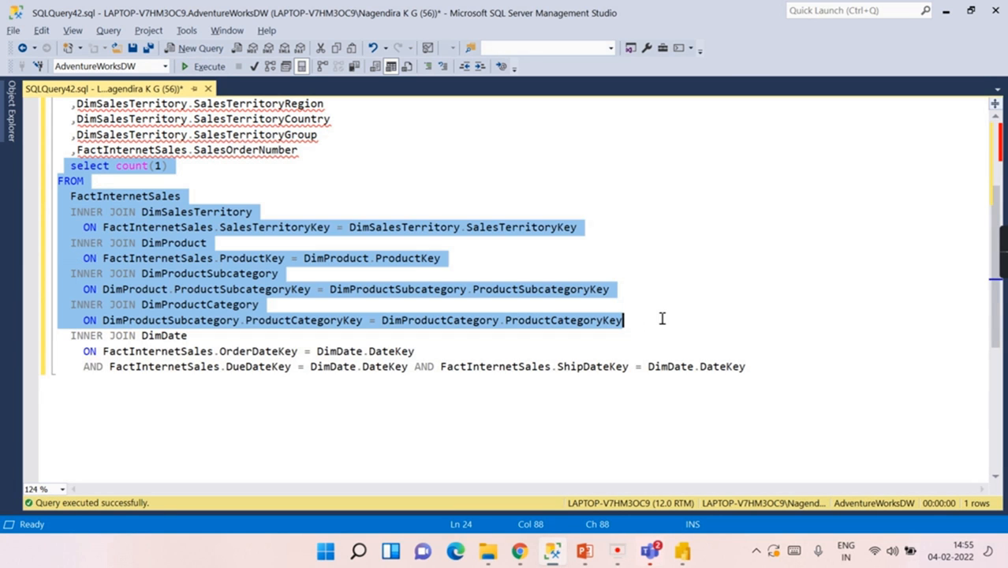
pyautogui.click(191, 71)
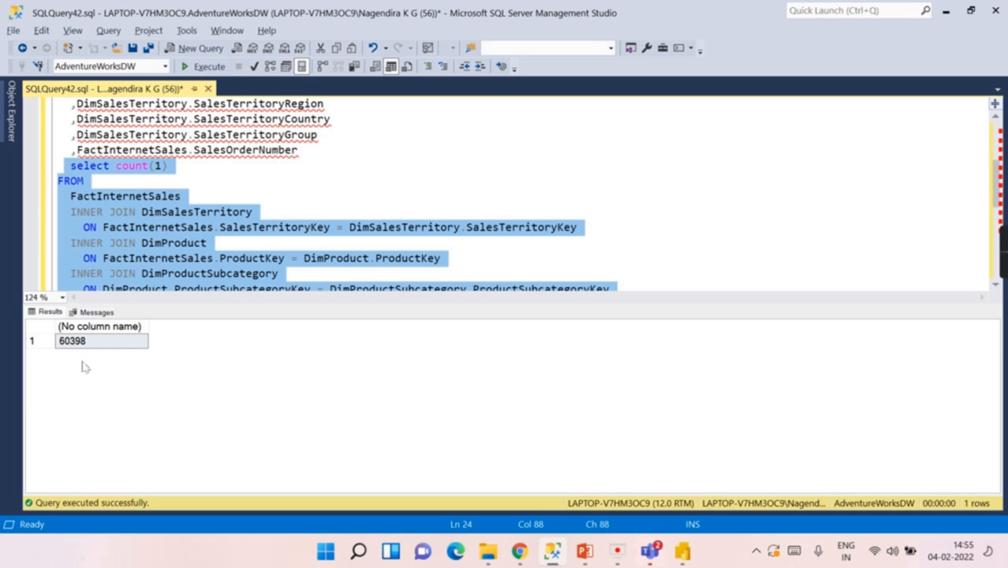
pyautogui.hotkey('ctrl', 'r')
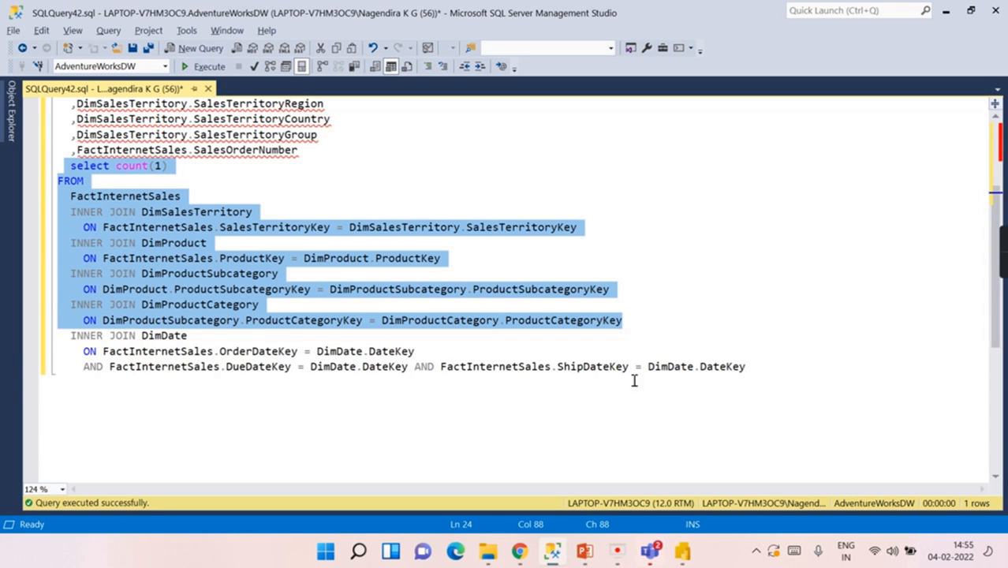
pyautogui.keyDown('shift'); pyautogui.click(821, 367); pyautogui.keyUp('shift')
pyautogui.click(188, 73)
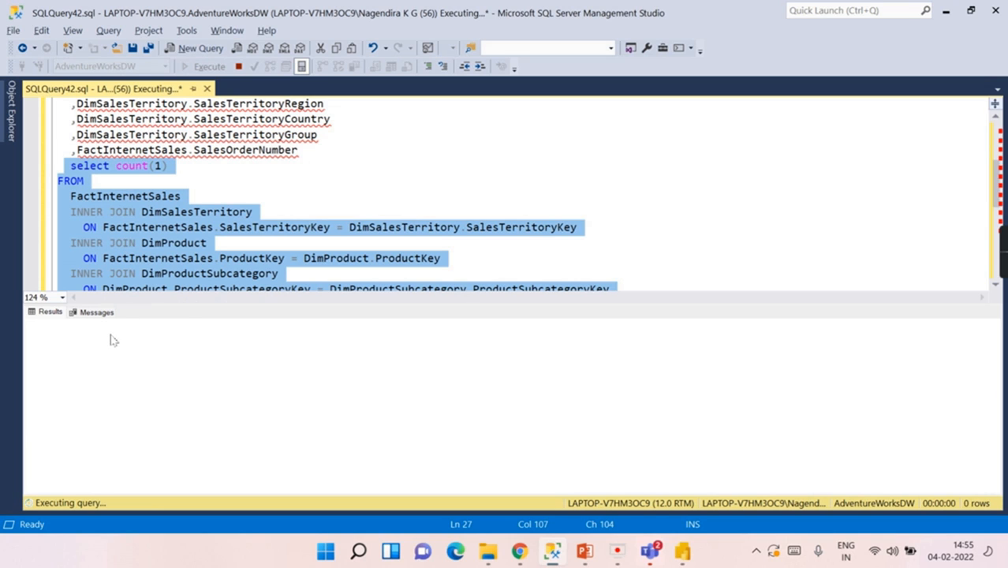
# Step: Delete the DueDateKey and ShipDateKey conditions so DimDate joins only on OrderDateKey
pyautogui.hotkey('ctrl', 'r')
pyautogui.doubleClick(164, 336)
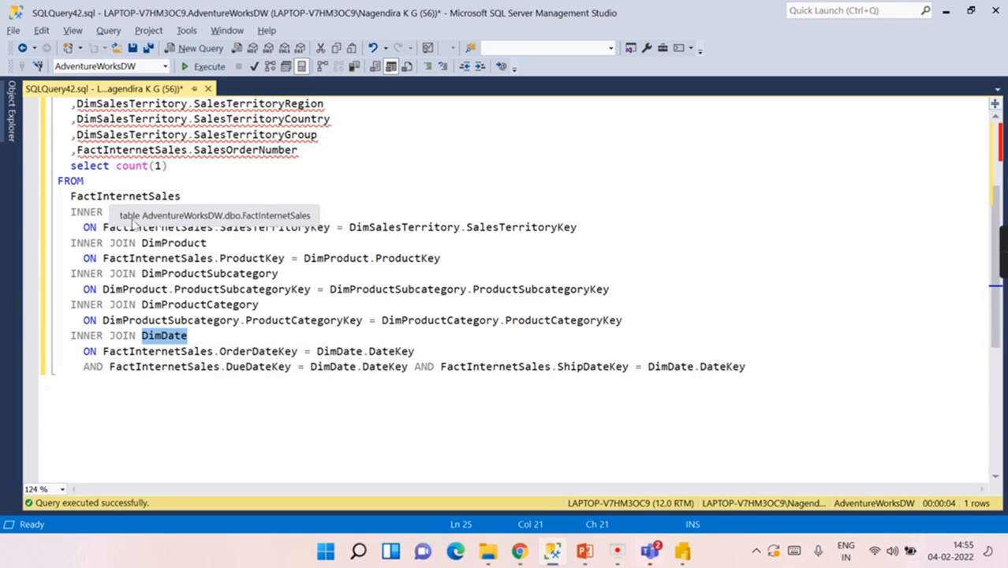
pyautogui.click(236, 351)
pyautogui.click(253, 367)
pyautogui.click(582, 367)
pyautogui.click(416, 368)
pyautogui.press('Return')
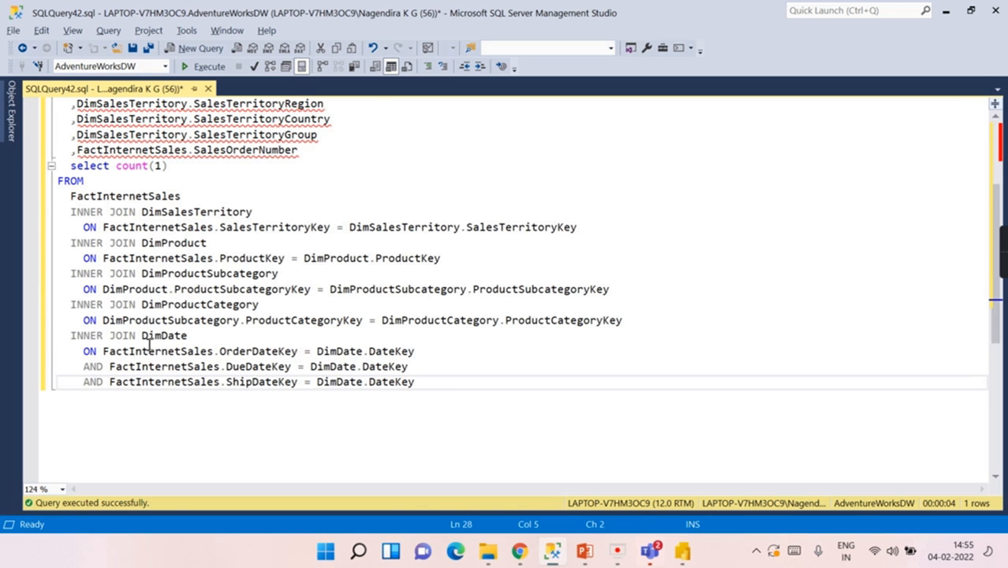
pyautogui.moveTo(62, 335); pyautogui.dragTo(213, 343)
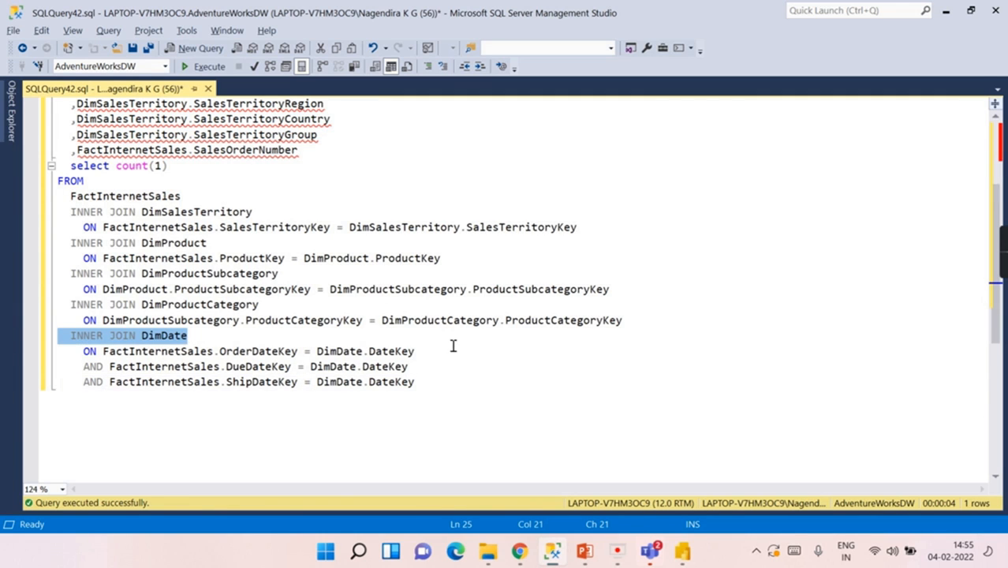
pyautogui.moveTo(453, 346); pyautogui.dragTo(452, 347)
pyautogui.moveTo(464, 392); pyautogui.dragTo(63, 367)
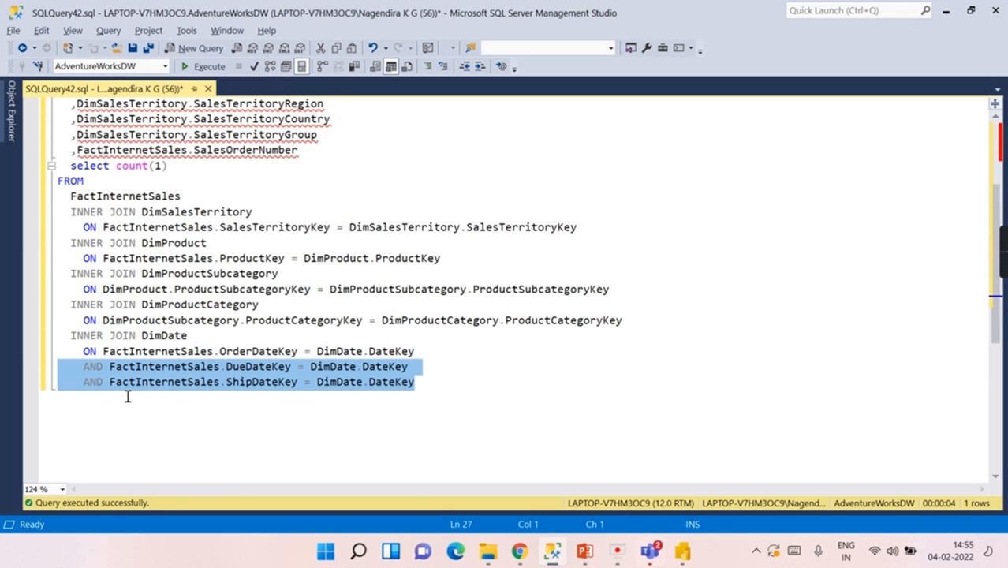
pyautogui.press('Delete')
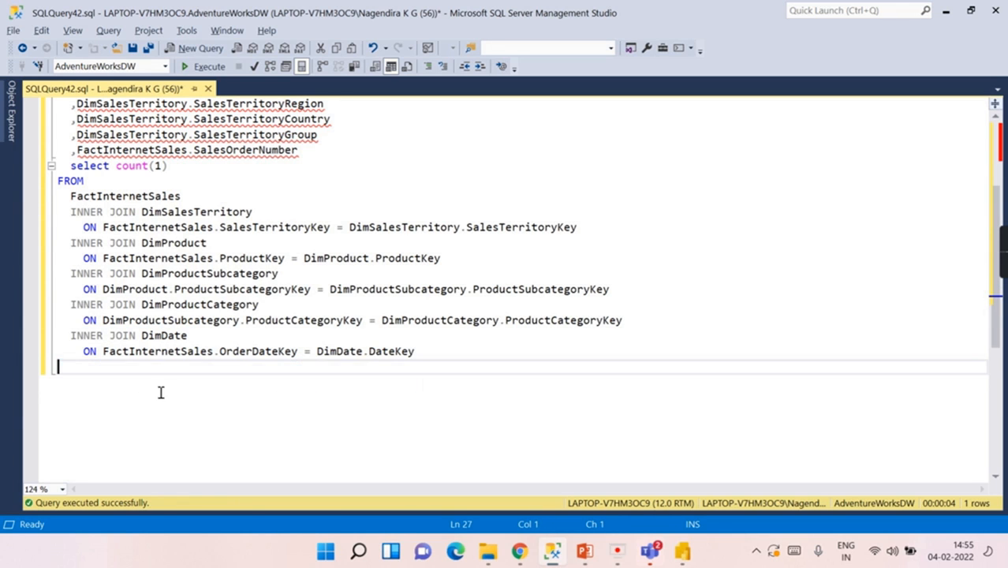
# Step: Remove the select count(1) line, run the full query for 60,398 rows, and select it all
pyautogui.click(227, 171)
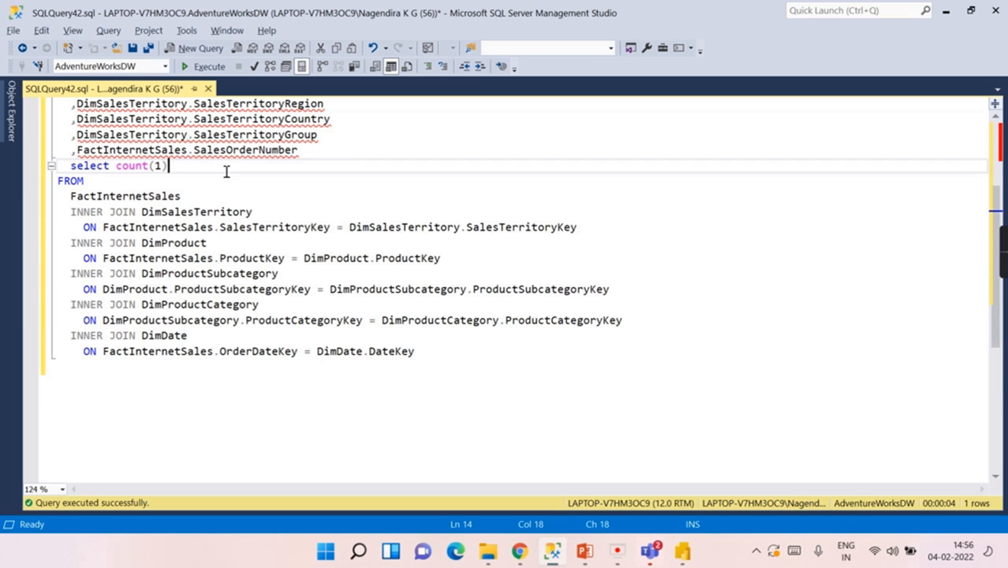
pyautogui.hotkey('shift', 'Home')
pyautogui.press('Delete')
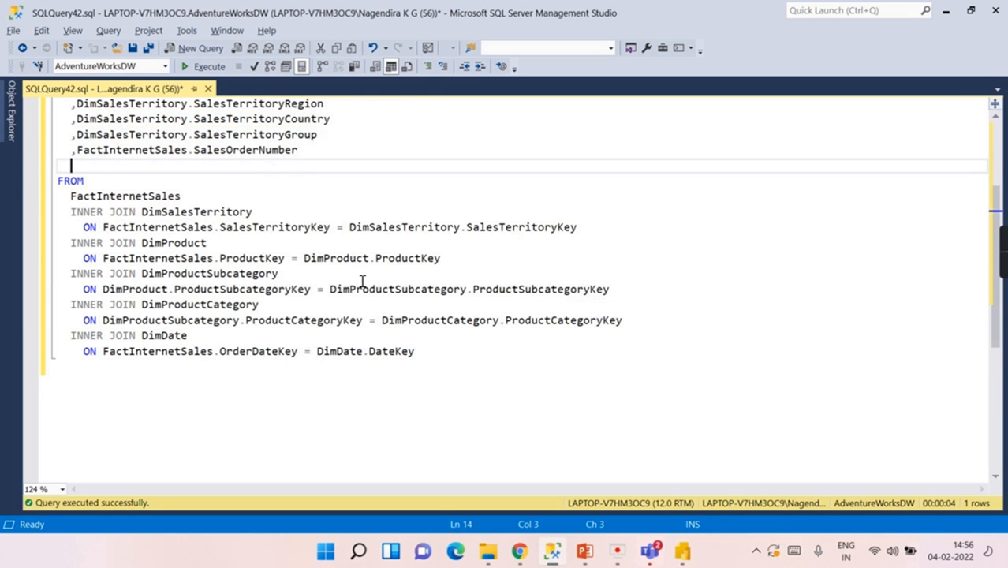
pyautogui.scroll(3, 361, 273)
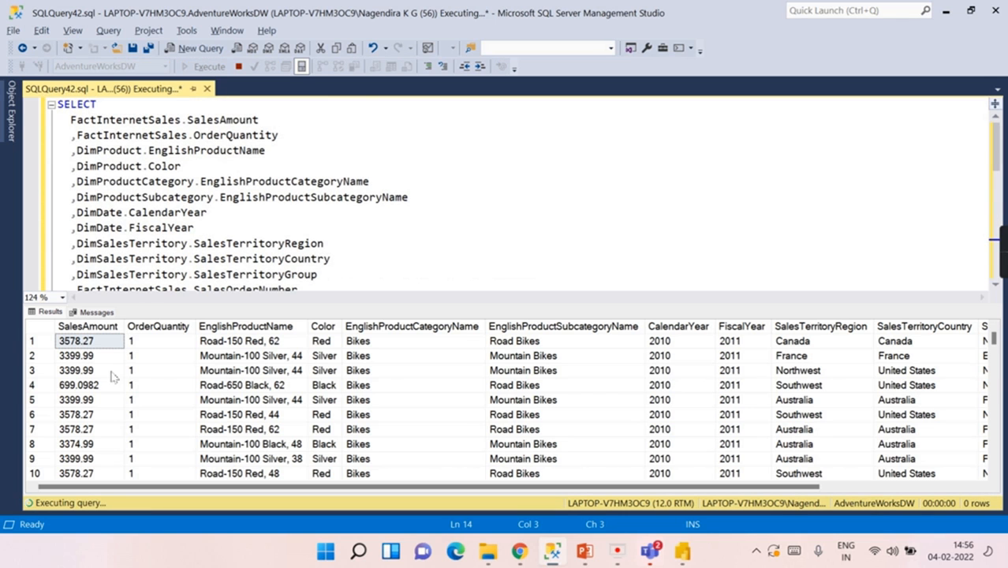
pyautogui.click(345, 109)
pyautogui.hotkey('ctrl', 'a')
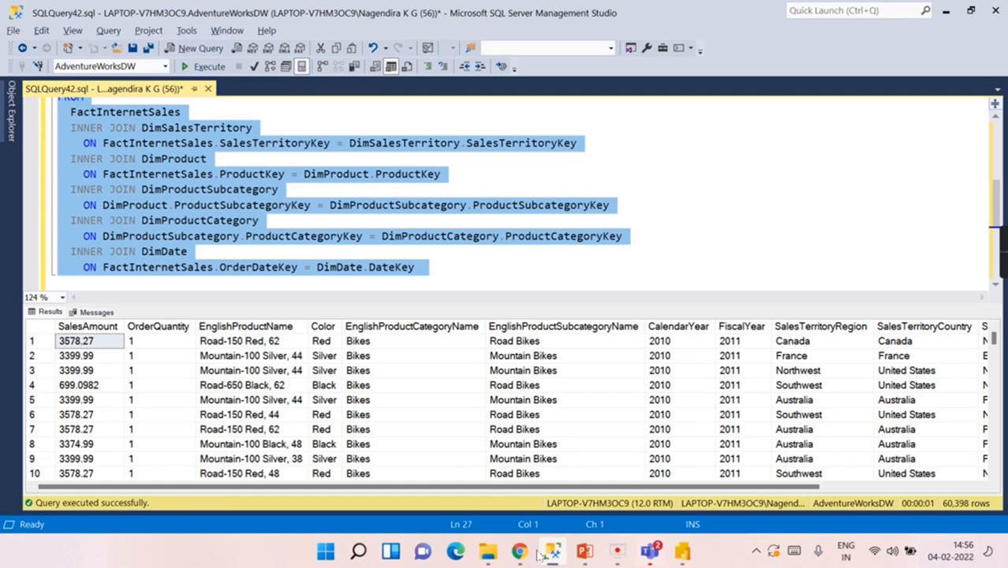
pyautogui.moveTo(550, 554)
pyautogui.moveTo(682, 552)
pyautogui.click(681, 477)
pyautogui.click(548, 351)
pyautogui.hotkey('ctrl', 'a')
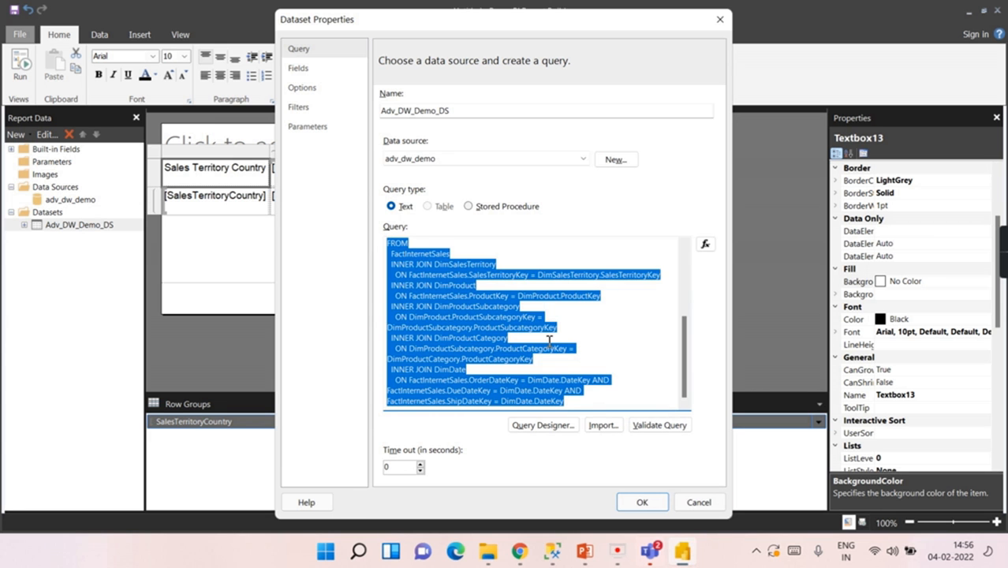
pyautogui.hotkey('ctrl', 'v')
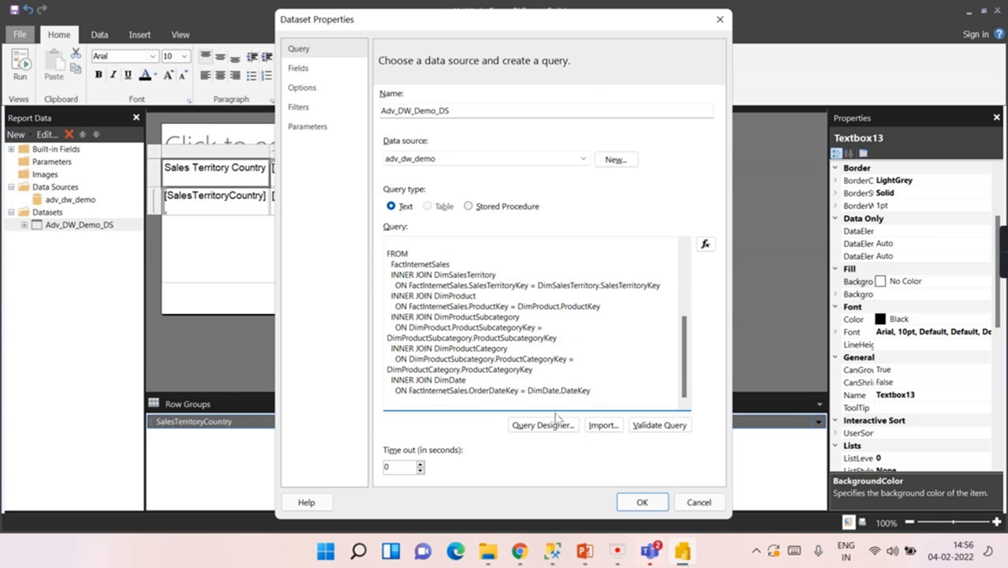
pyautogui.click(642, 503)
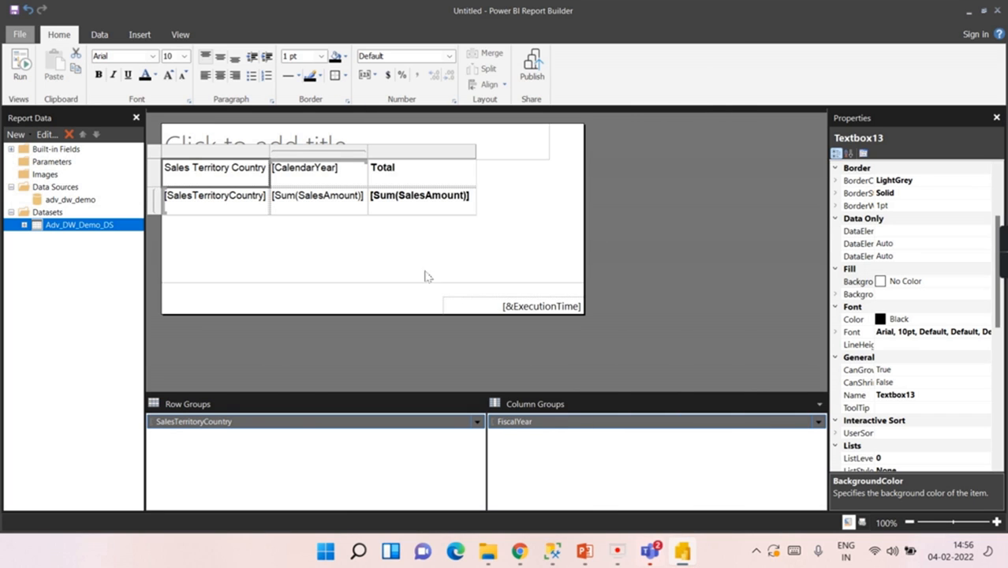
pyautogui.click(20, 72)
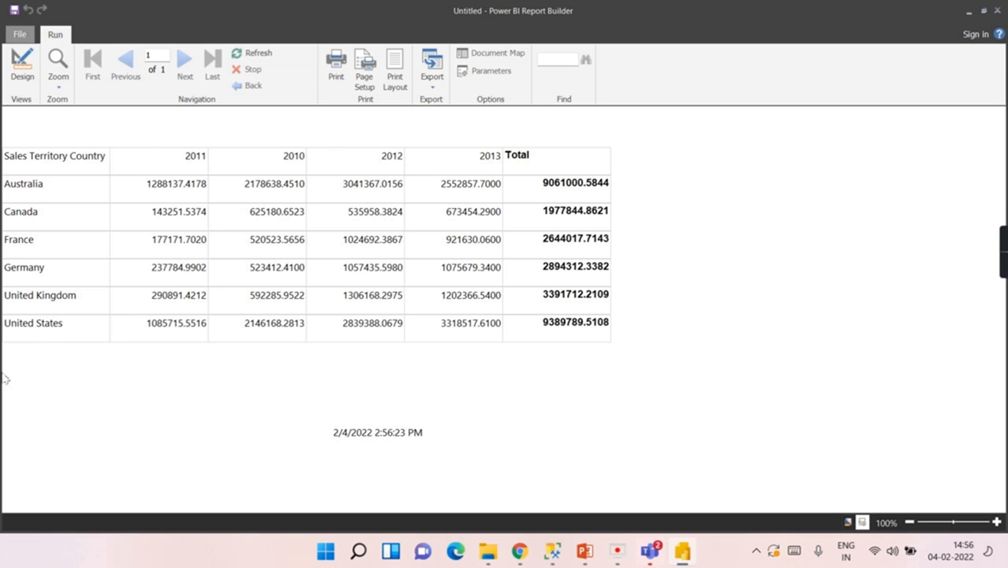
pyautogui.click(22, 63)
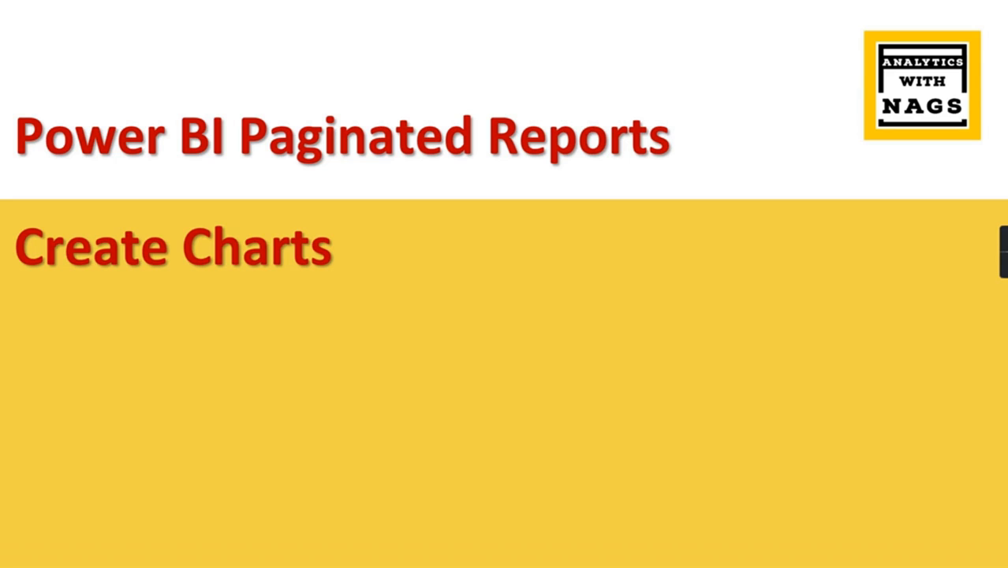
# Step: End the Create Charts slide show and return to the Matrix Waizard.rdl design in Report Builder
pyautogui.click(76, 456)
pyautogui.click(74, 456)
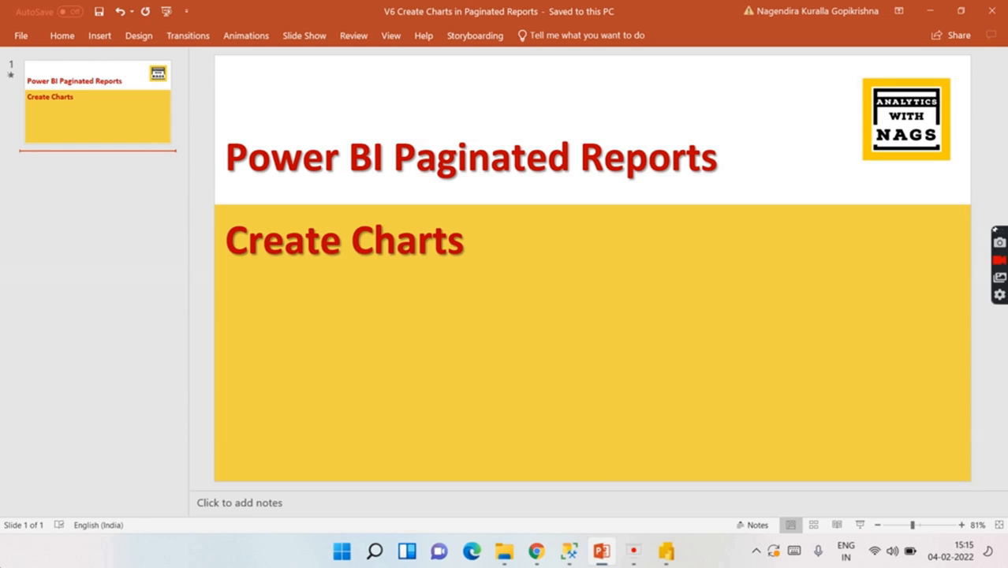
pyautogui.click(665, 553)
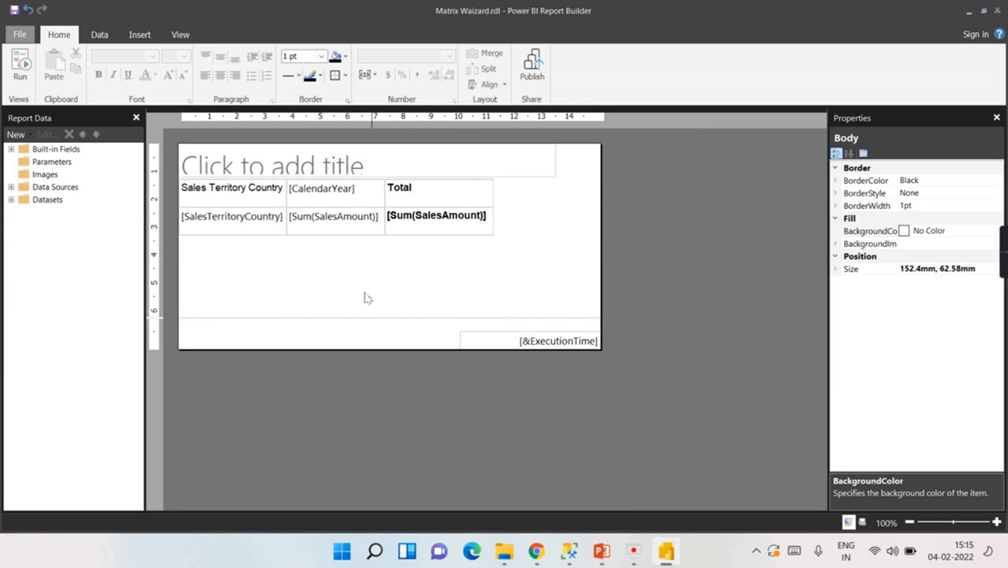
# Step: Change the title textbox font size from 28pt to 16pt
pyautogui.click(337, 165)
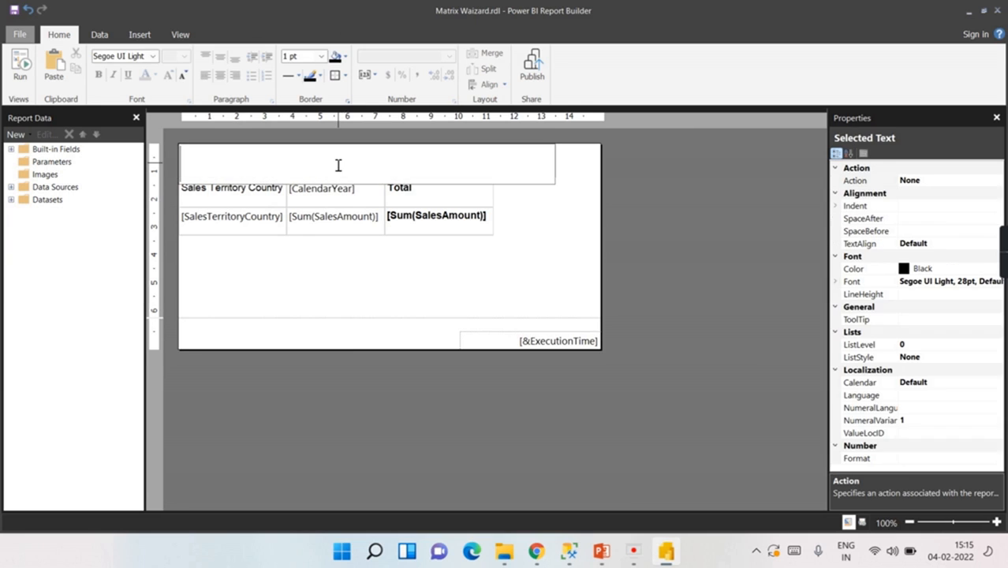
pyautogui.click(538, 241)
pyautogui.click(537, 167)
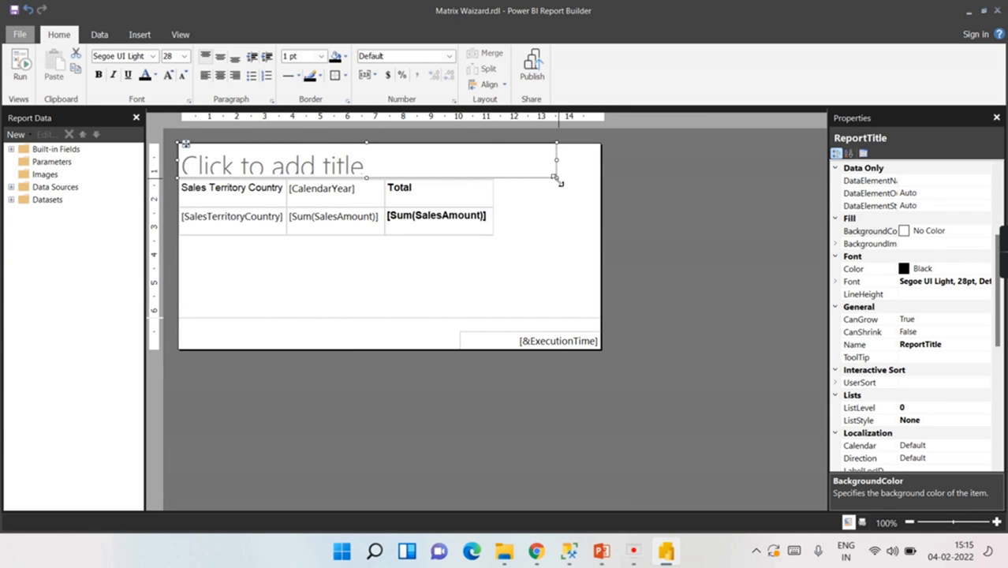
pyautogui.click(502, 156)
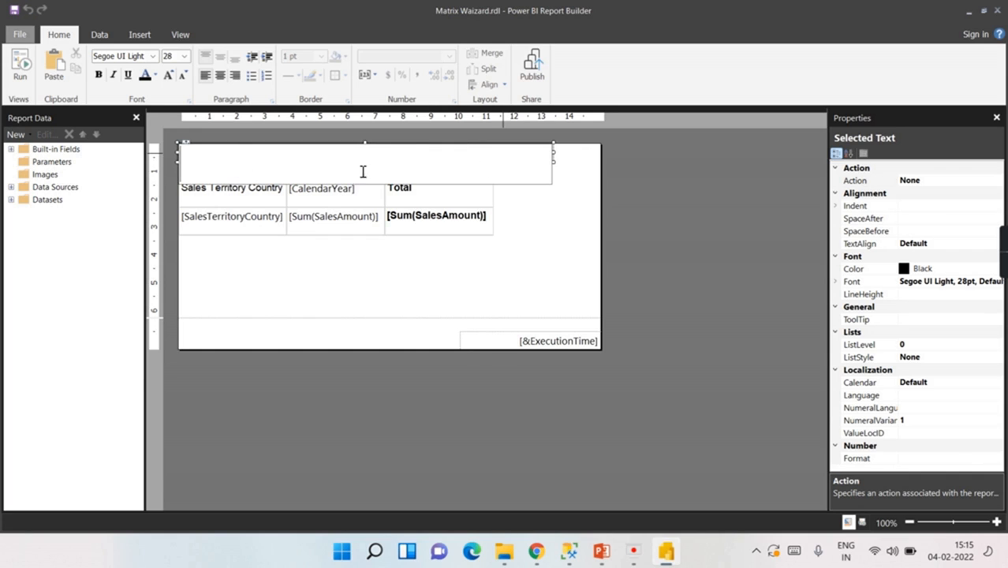
pyautogui.click(543, 209)
pyautogui.click(515, 159)
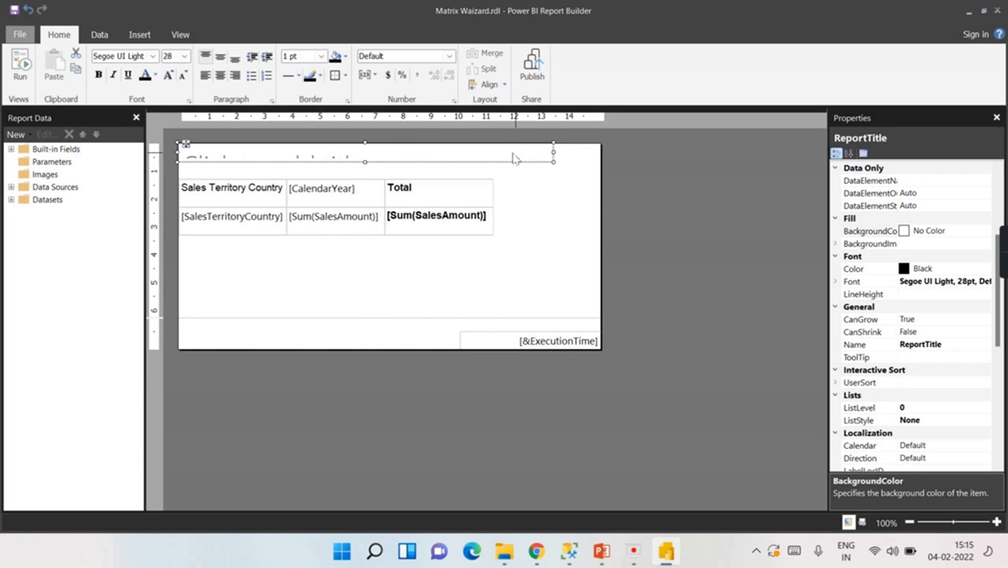
pyautogui.click(180, 35)
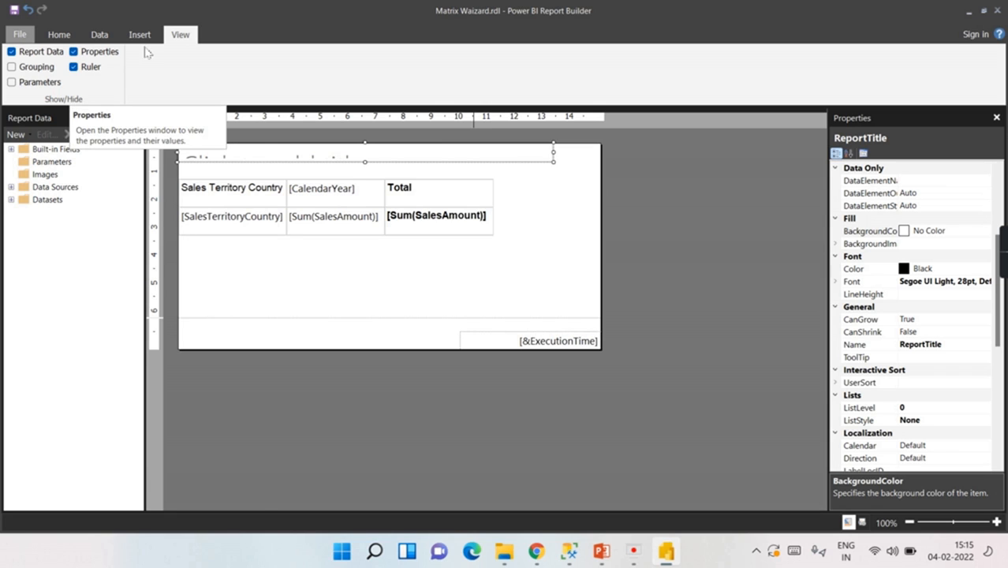
pyautogui.click(59, 34)
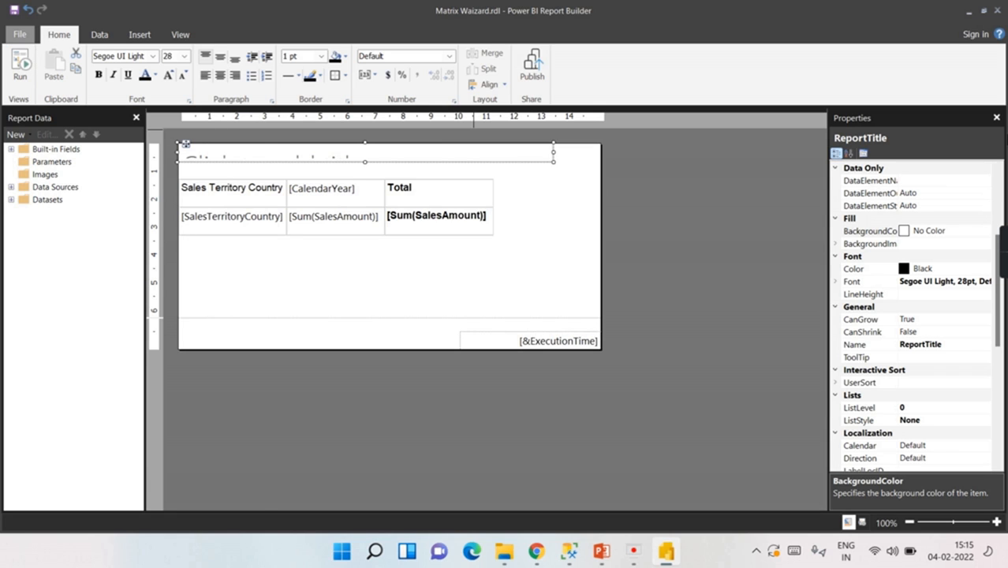
pyautogui.click(837, 282)
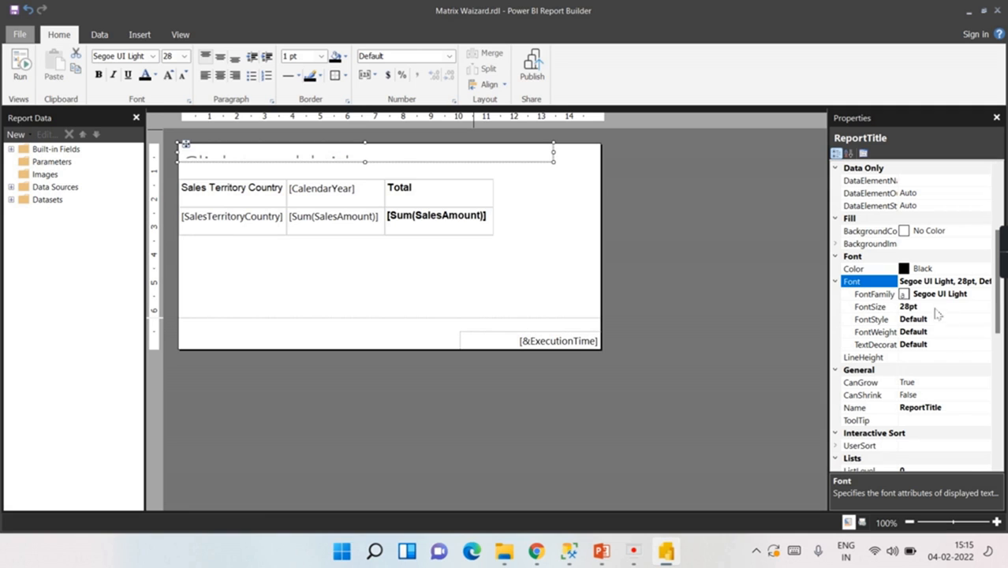
pyautogui.click(907, 309)
pyautogui.moveTo(910, 309); pyautogui.dragTo(880, 312)
pyautogui.write('16')
pyautogui.press('Return')
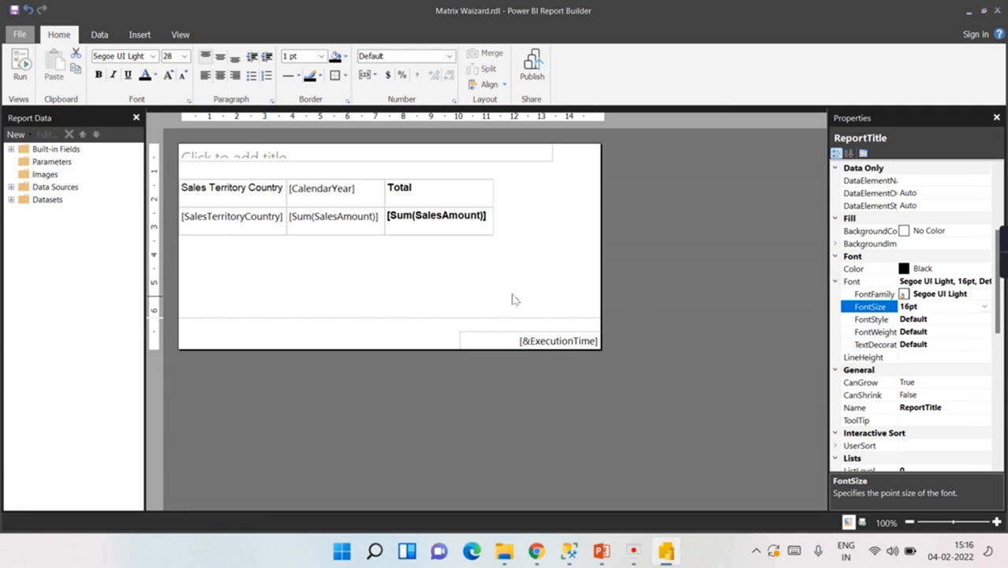
# Step: Type 'Sales Analysis' as the title and make the title box taller to show it fully
pyautogui.click(501, 157)
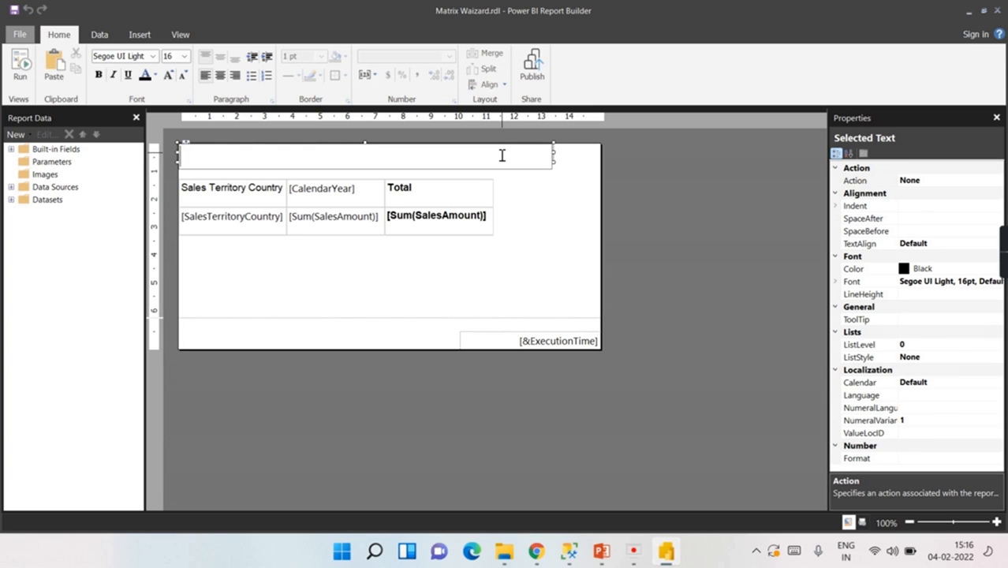
pyautogui.write('Sales Analysis')
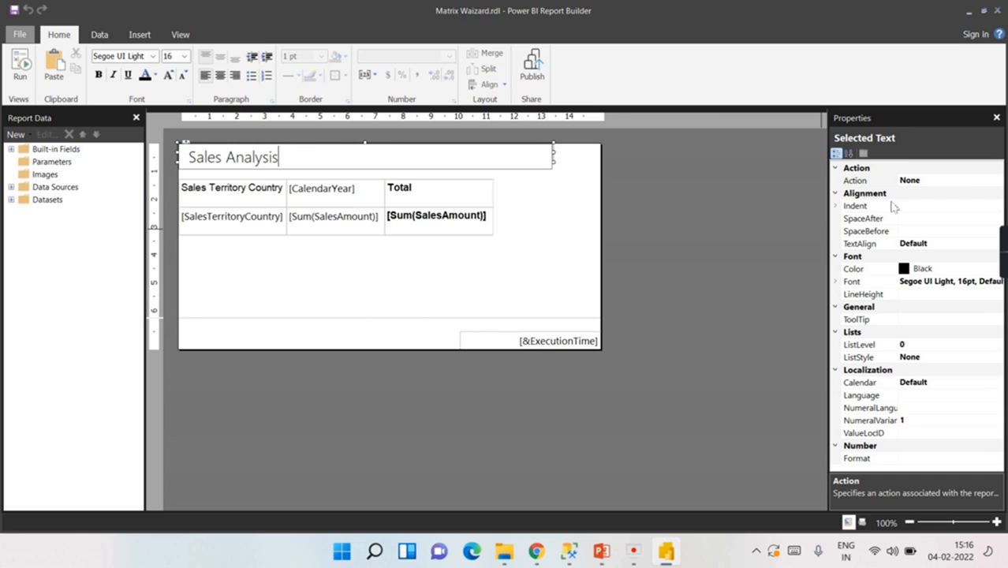
pyautogui.click(836, 206)
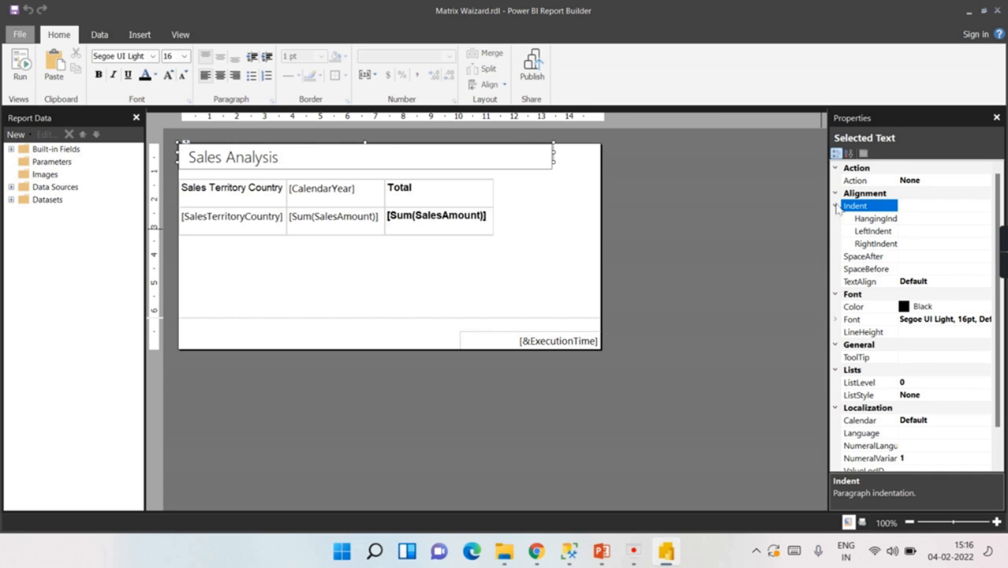
pyautogui.scroll(-1, 927, 426)
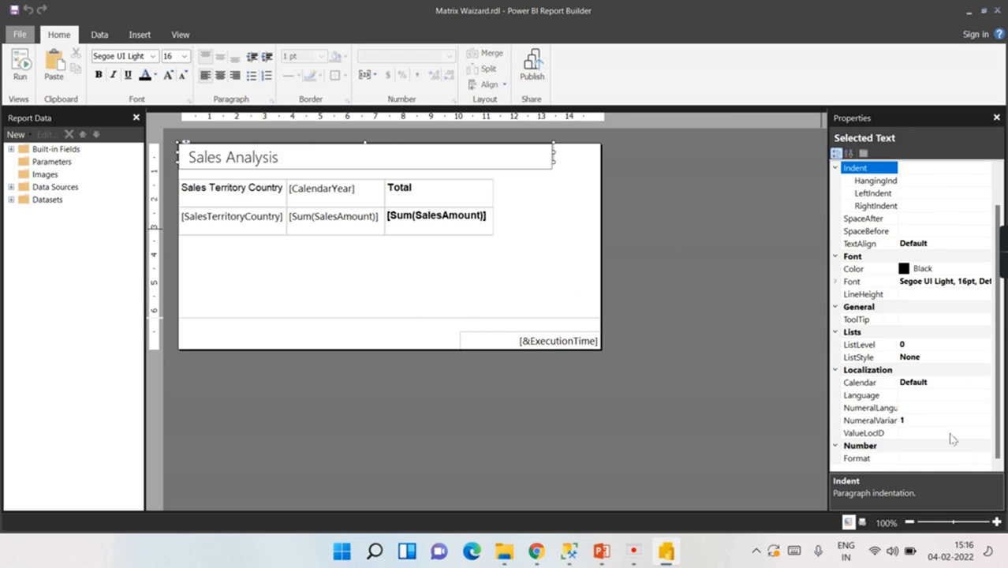
pyautogui.click(409, 284)
pyautogui.click(272, 161)
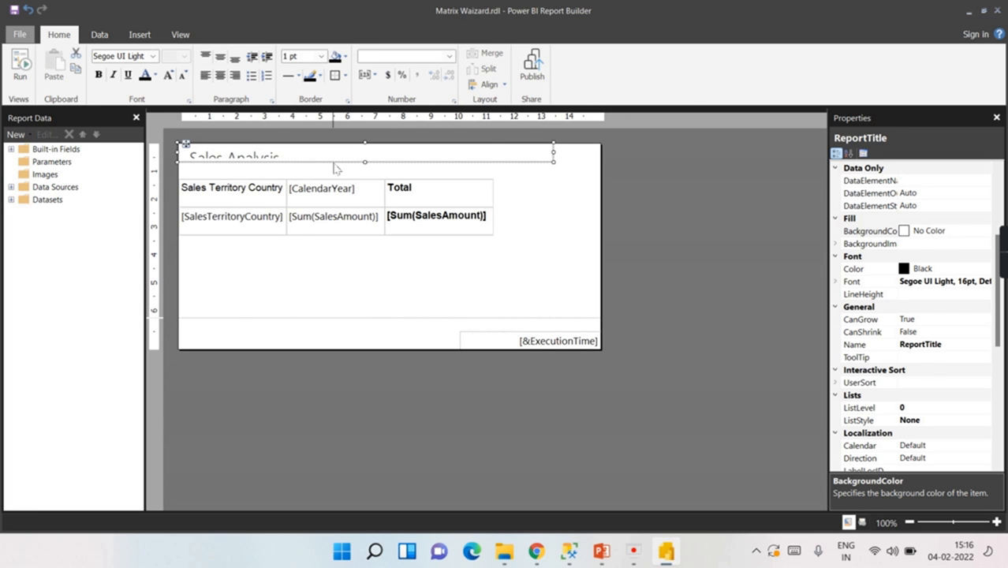
pyautogui.moveTo(365, 164); pyautogui.dragTo(368, 171)
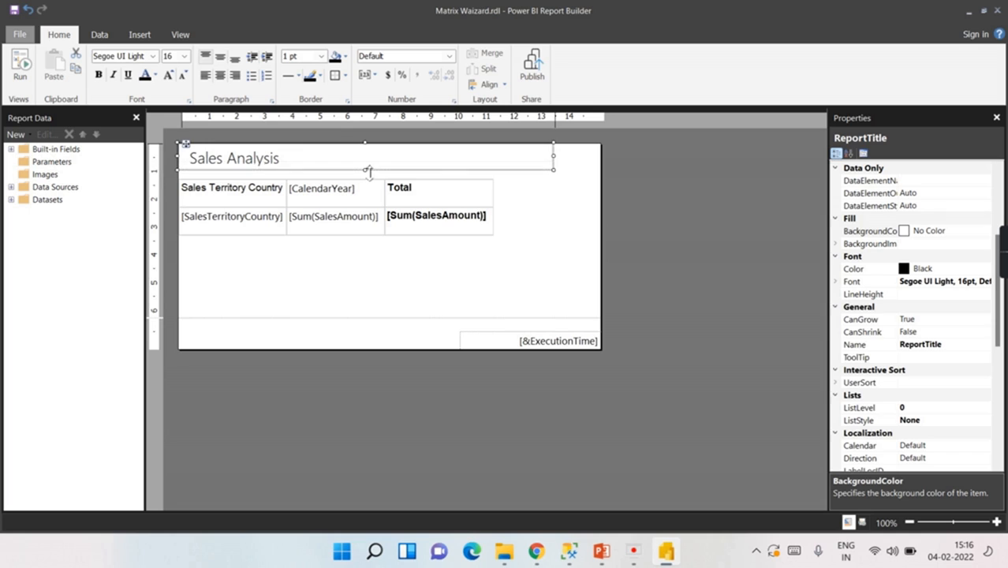
pyautogui.click(279, 282)
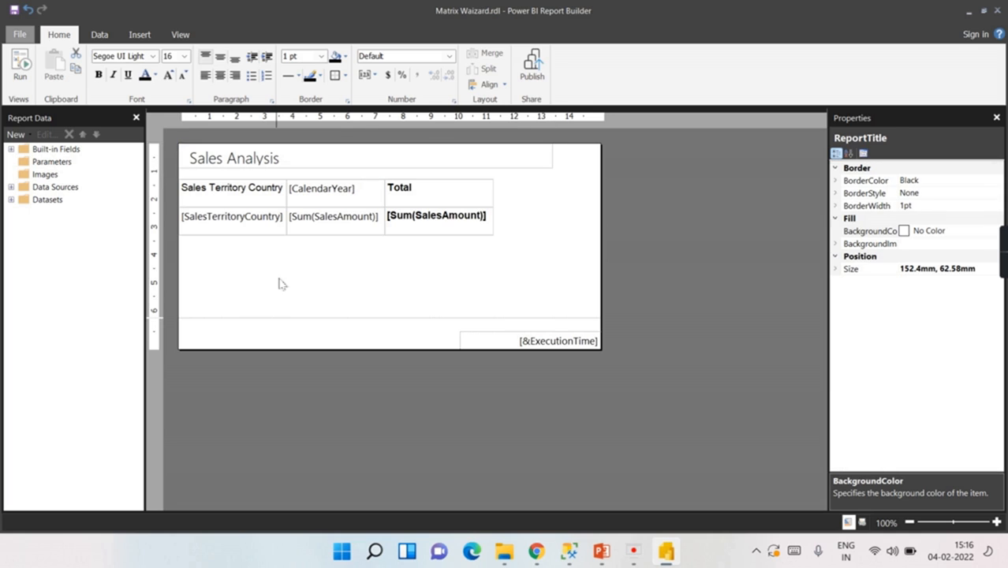
# Step: Draw a chart area under the sales matrix and choose the Pie chart type
pyautogui.click(150, 39)
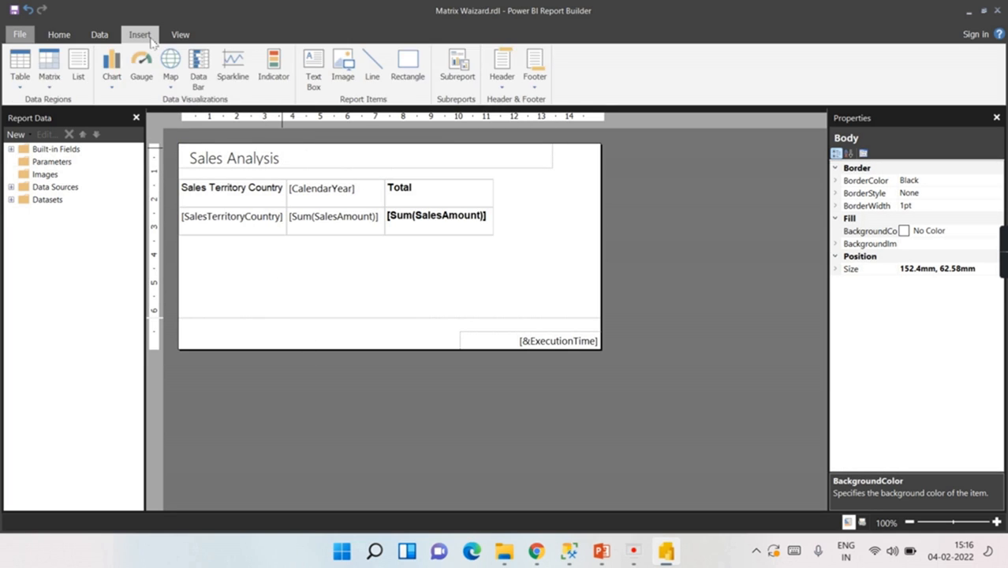
pyautogui.click(114, 92)
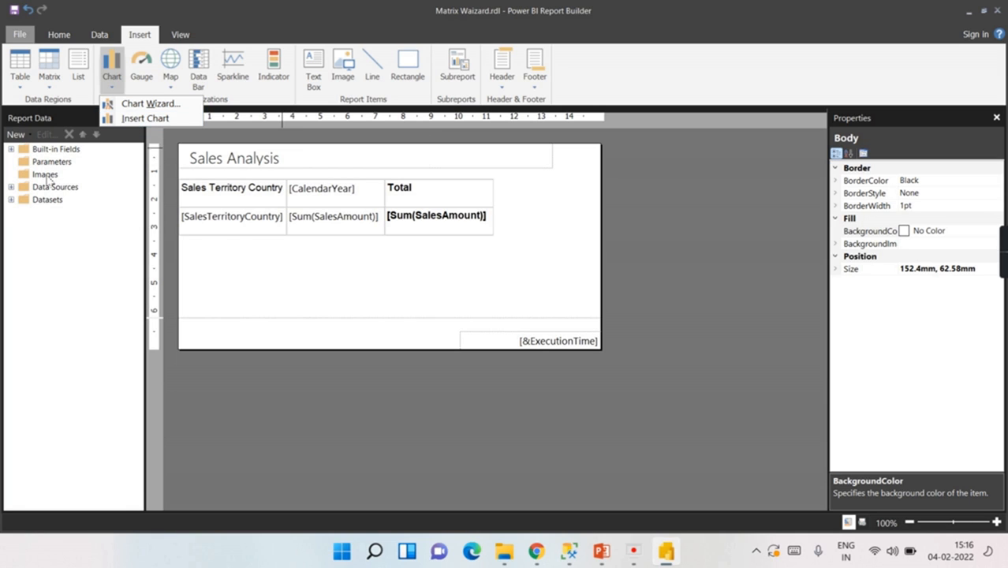
pyautogui.click(11, 200)
pyautogui.click(11, 187)
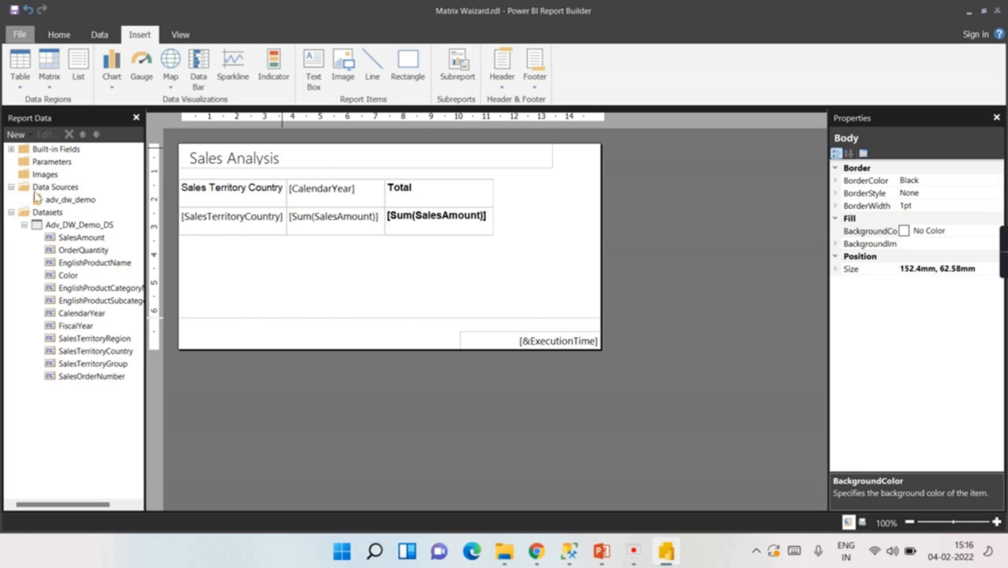
pyautogui.click(111, 79)
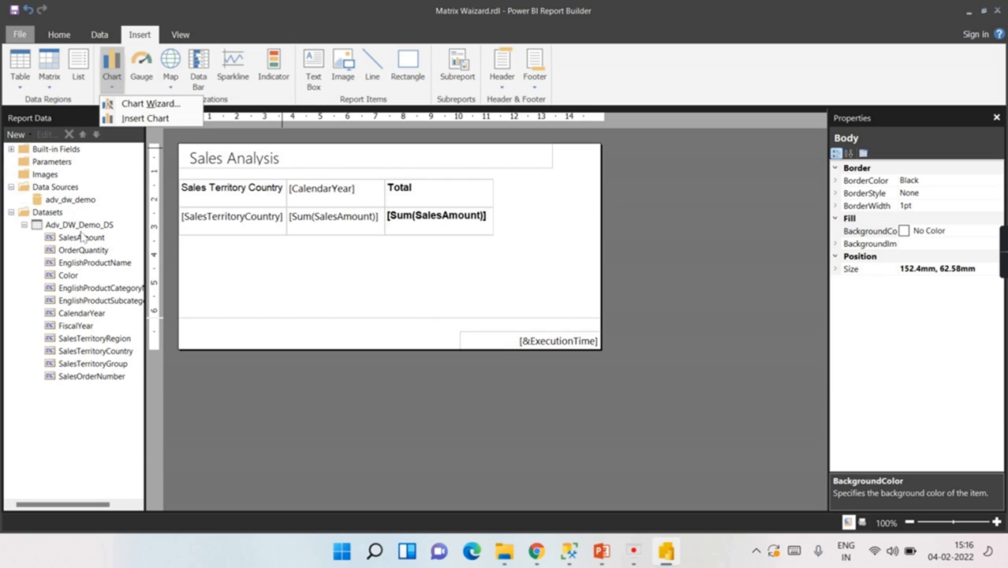
pyautogui.click(142, 118)
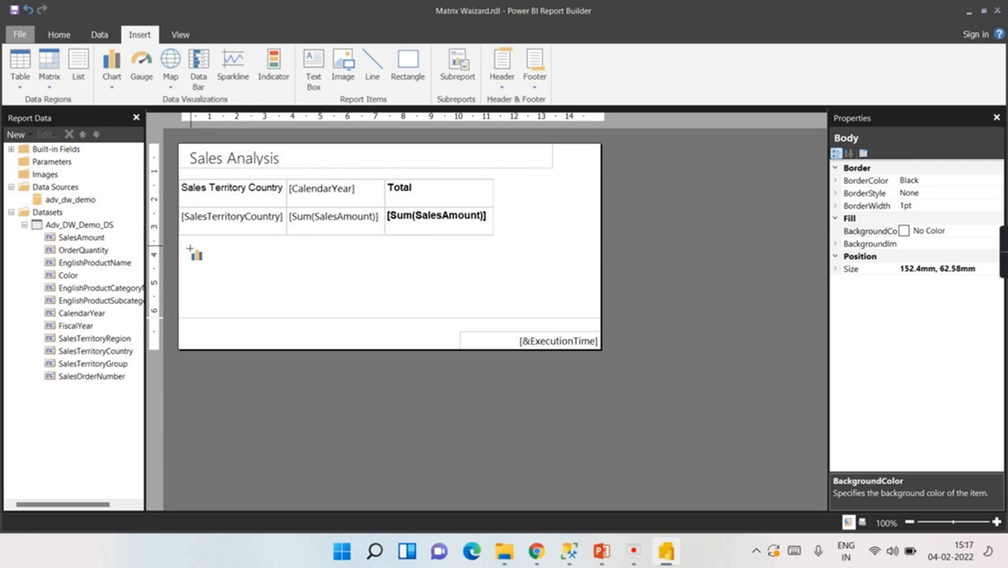
pyautogui.moveTo(190, 246); pyautogui.dragTo(404, 319)
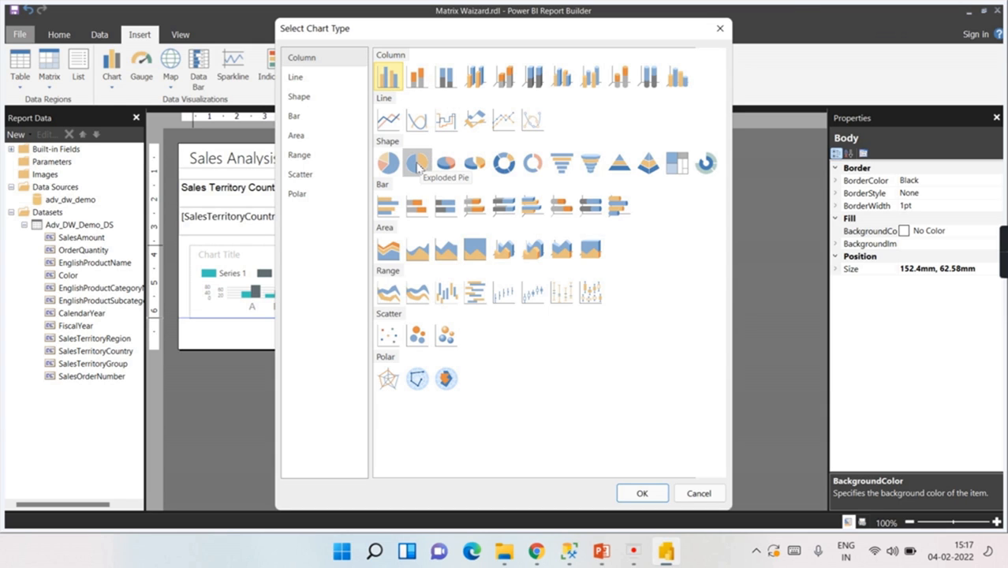
pyautogui.click(386, 172)
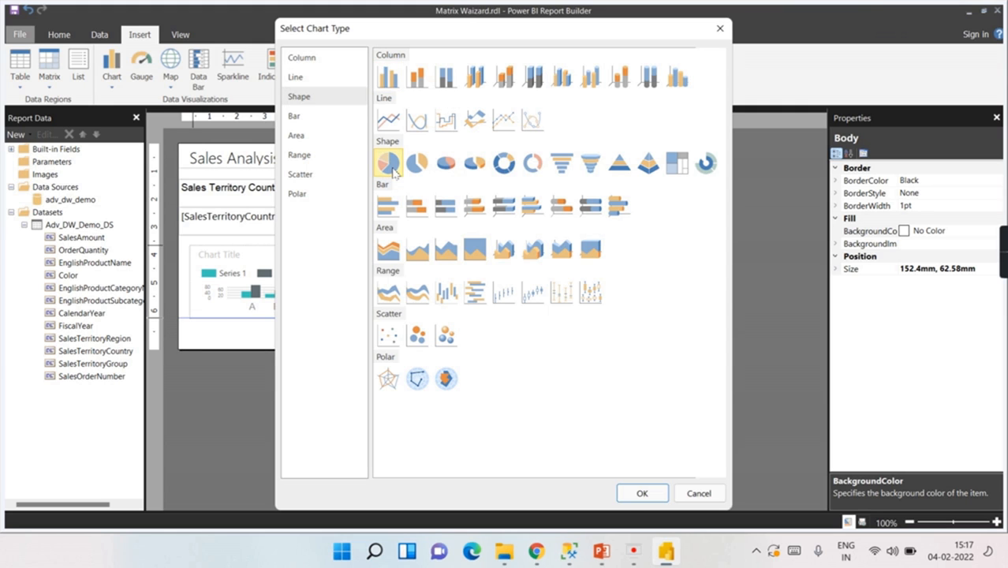
pyautogui.click(631, 495)
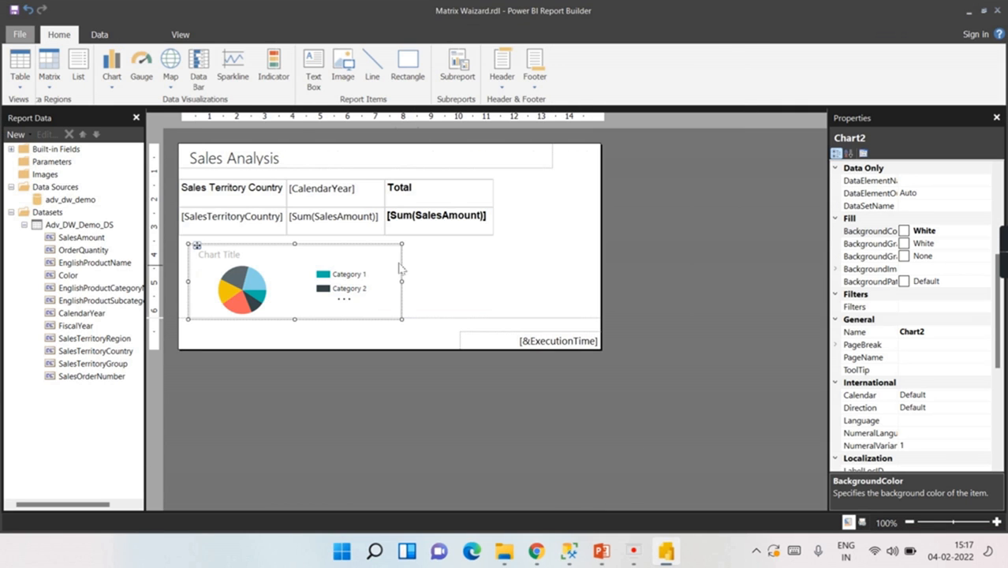
# Step: Make the pie chart slightly taller and open its chart data settings
pyautogui.moveTo(400, 248); pyautogui.dragTo(396, 240)
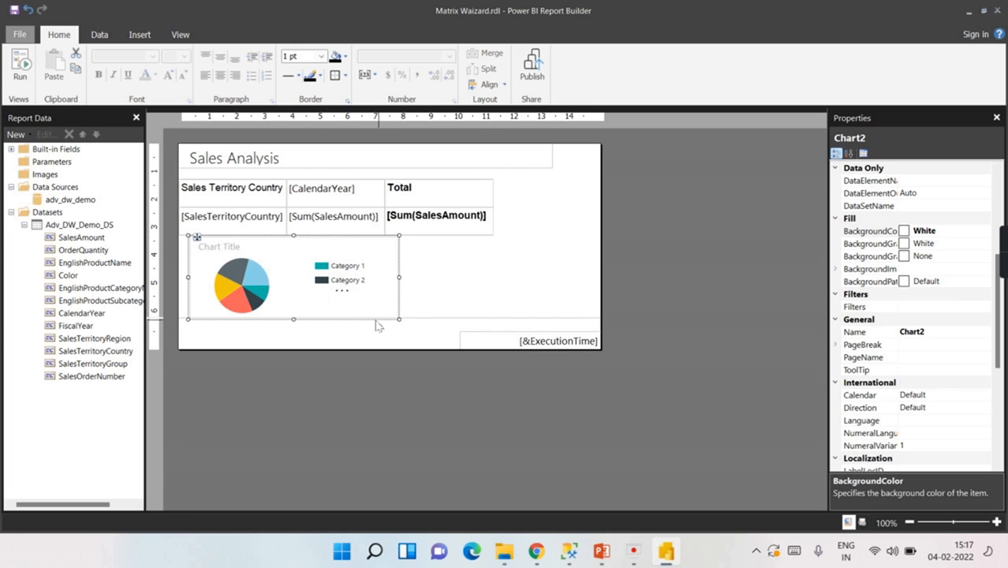
pyautogui.click(423, 284)
pyautogui.click(212, 295)
pyautogui.click(269, 283)
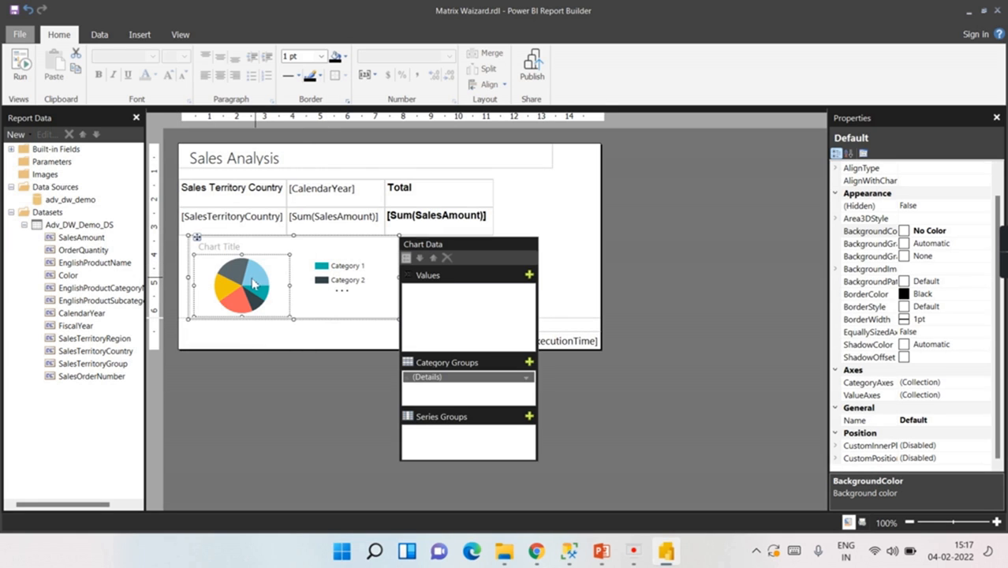
pyautogui.click(326, 274)
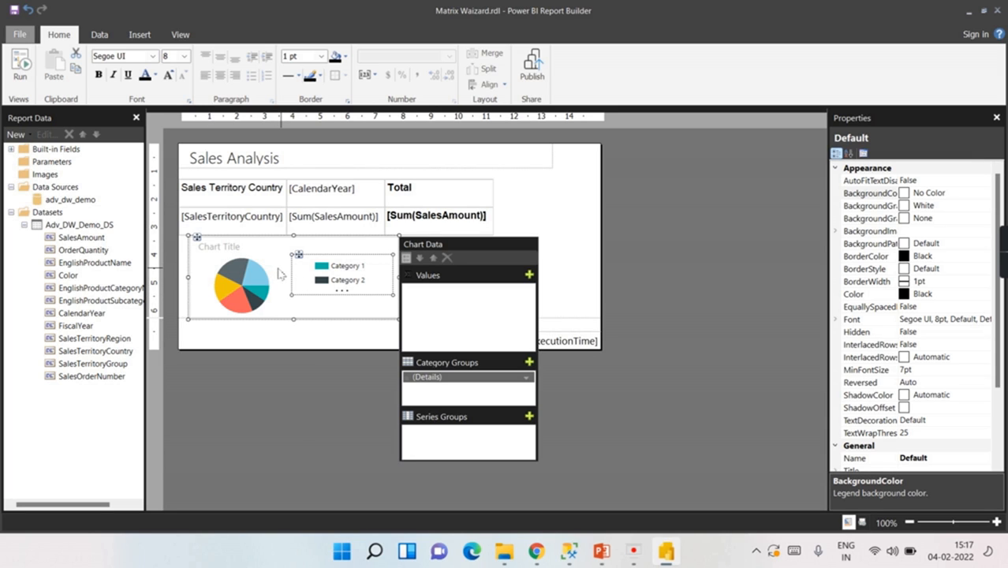
# Step: Use SalesAmount as the chart values and Color as the category group, then run the report
pyautogui.click(529, 274)
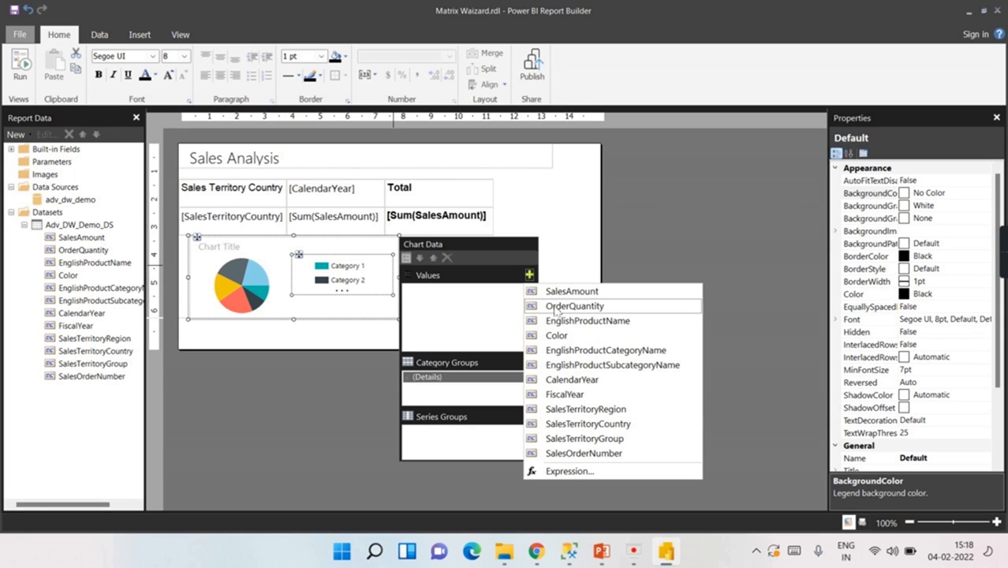
pyautogui.click(562, 291)
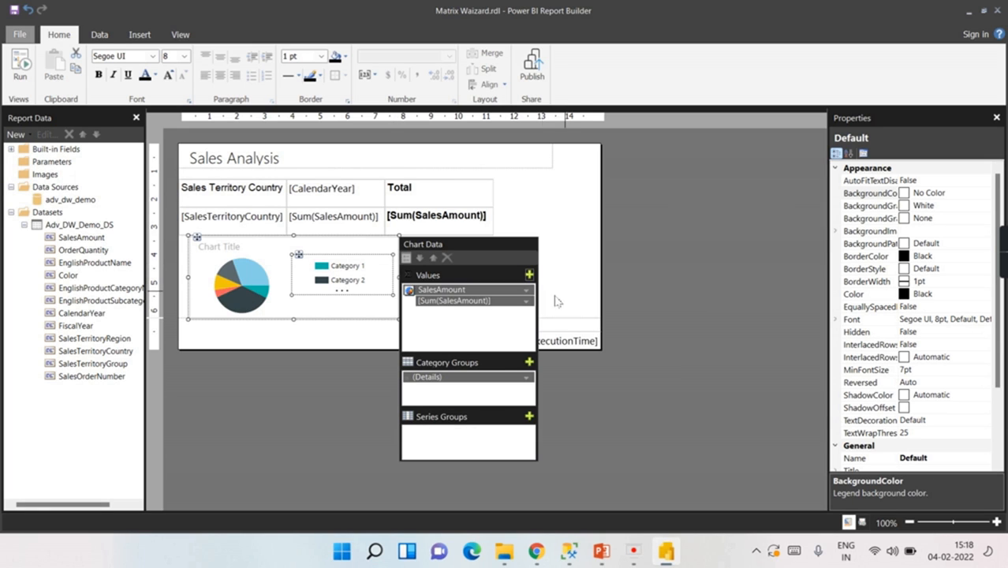
pyautogui.click(529, 362)
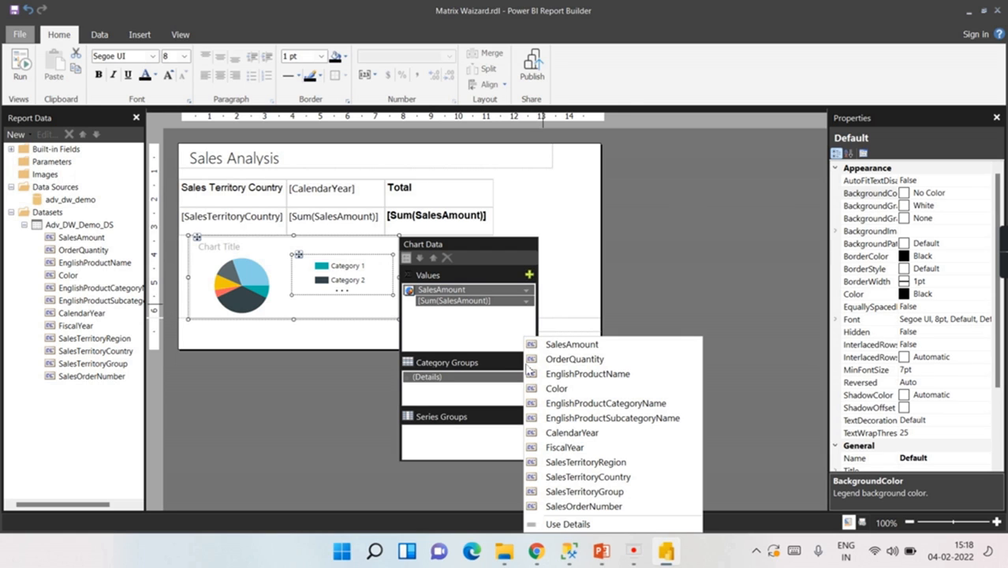
pyautogui.click(563, 389)
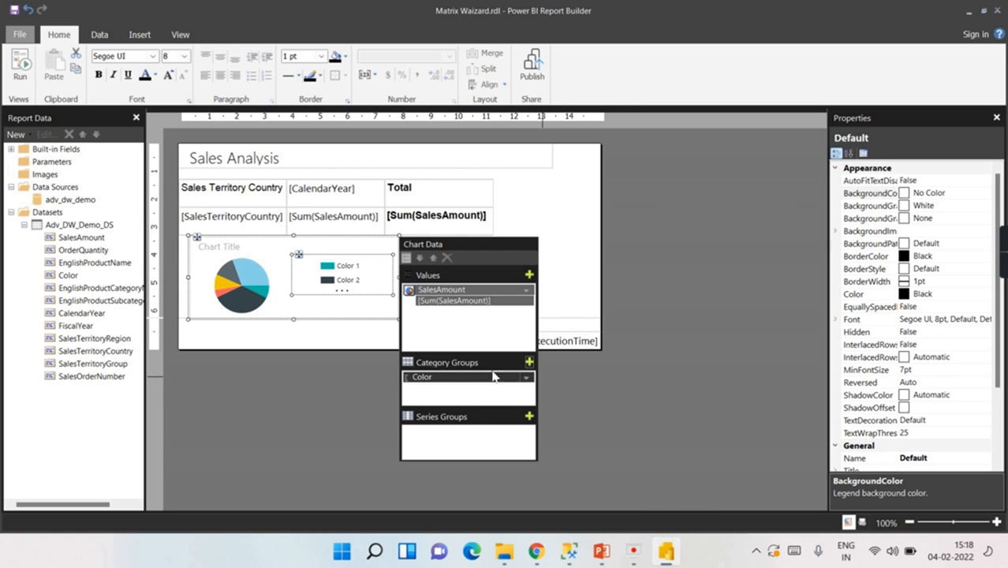
pyautogui.click(558, 270)
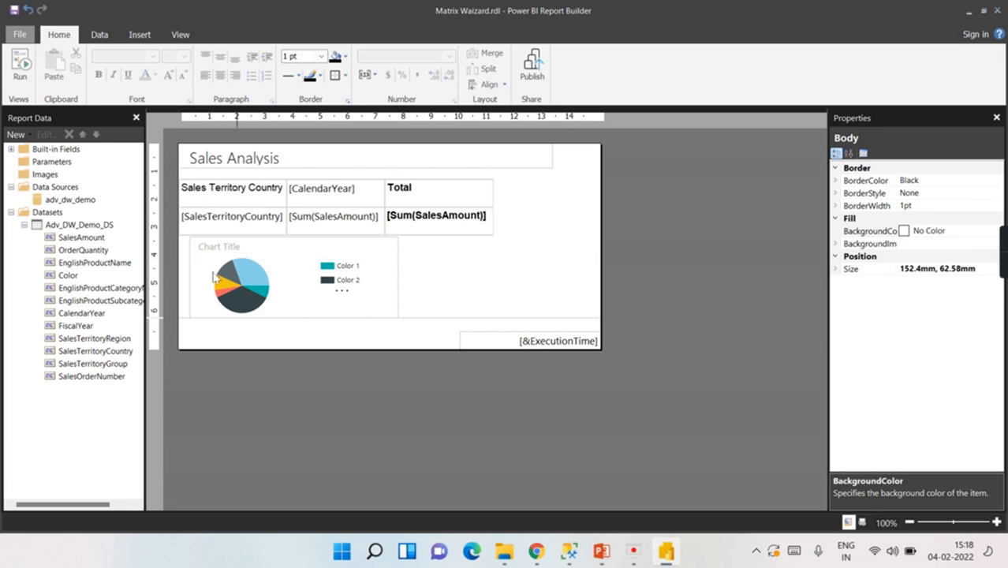
pyautogui.click(20, 69)
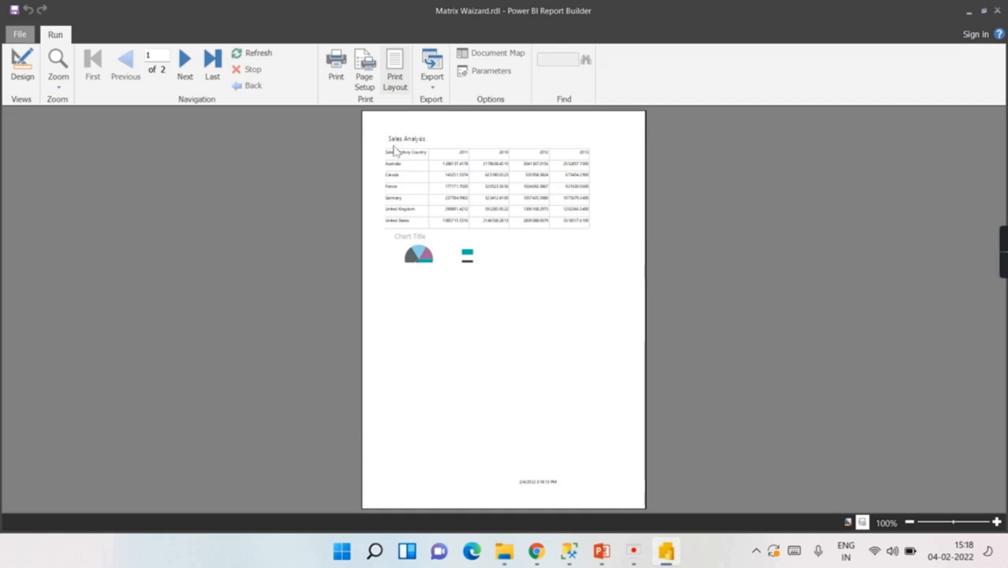
# Step: Turn off Print Layout in the preview, then go back to Design view
pyautogui.click(394, 70)
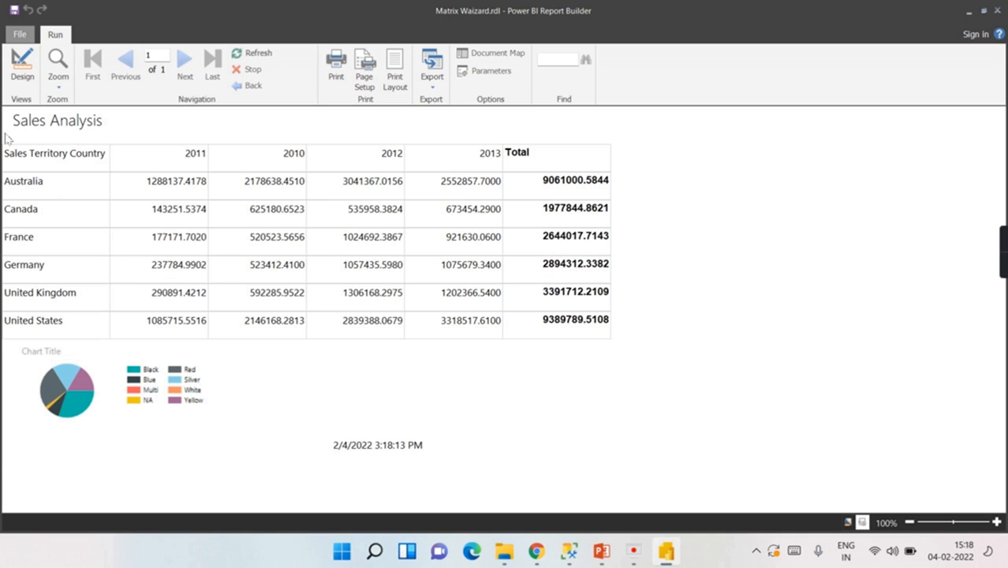
pyautogui.click(27, 71)
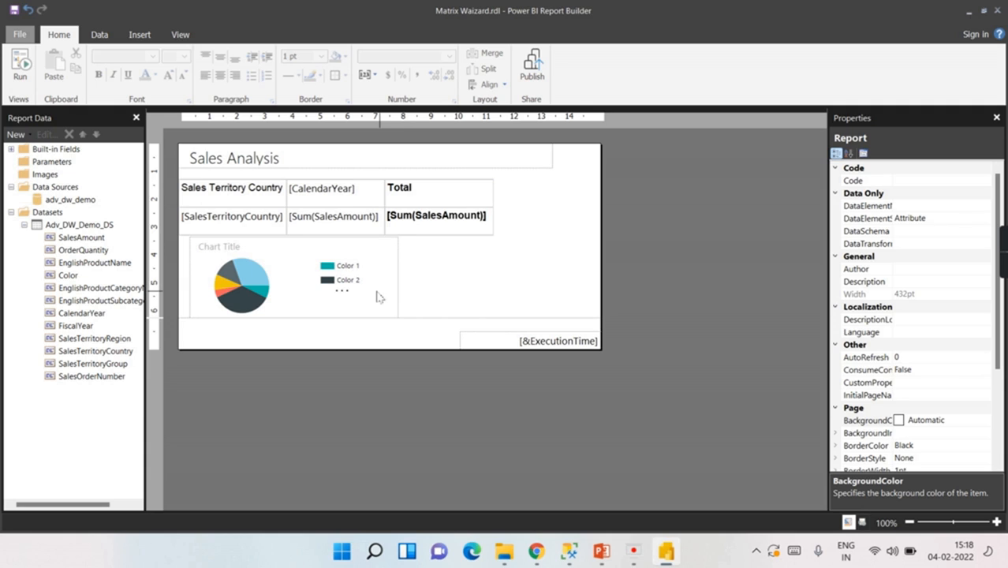
# Step: Set the report body height to 100.58mm
pyautogui.click(440, 289)
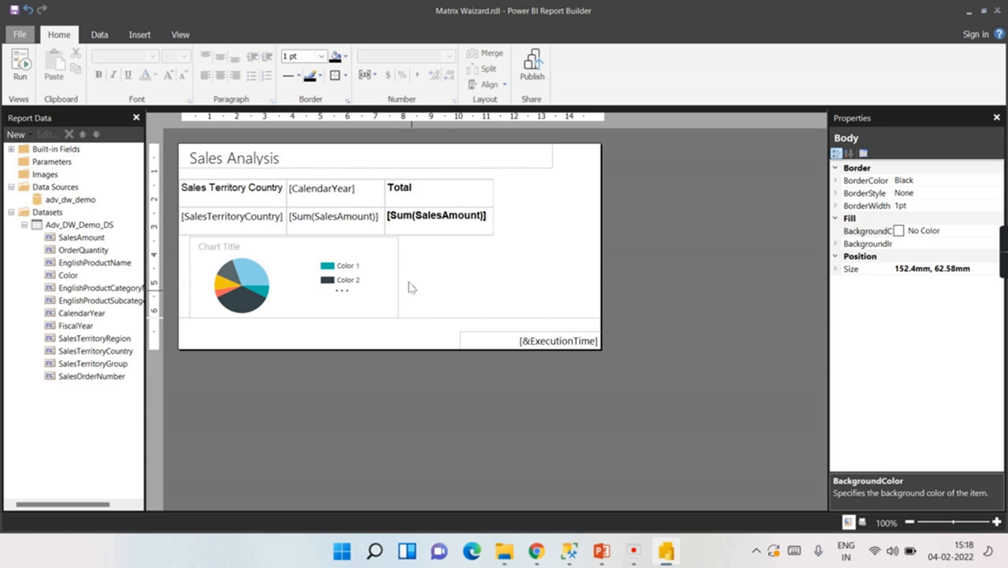
pyautogui.click(838, 271)
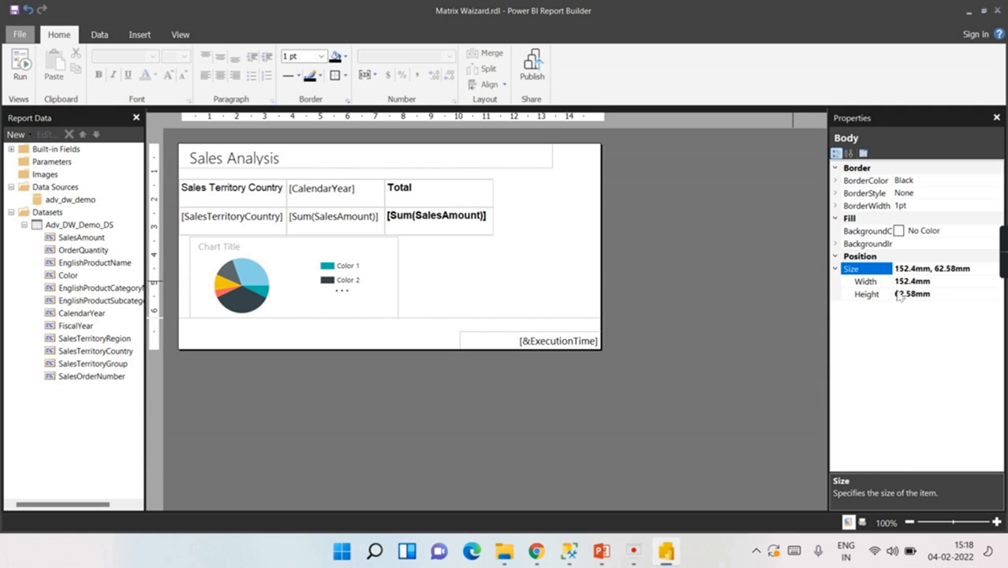
pyautogui.click(907, 293)
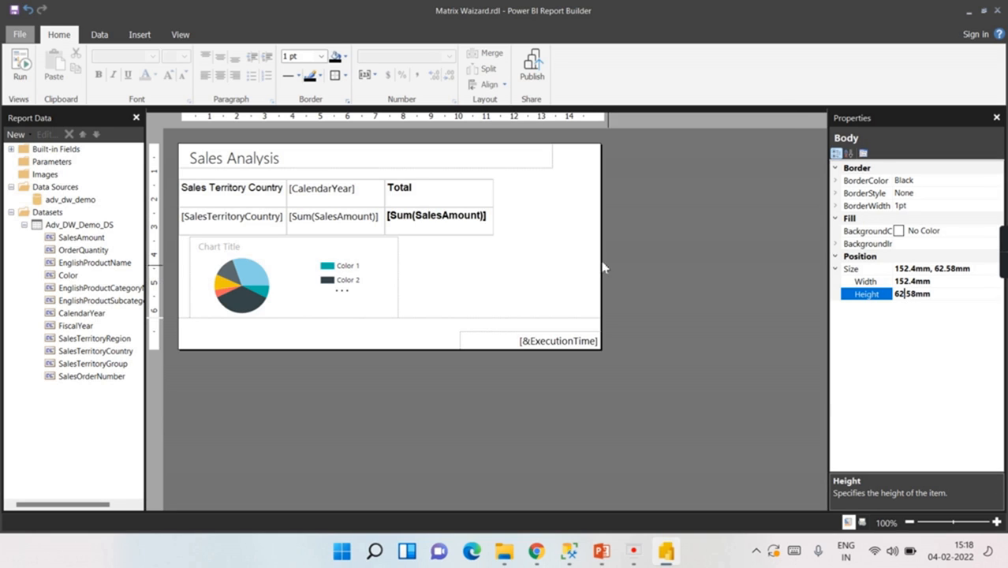
pyautogui.click(564, 241)
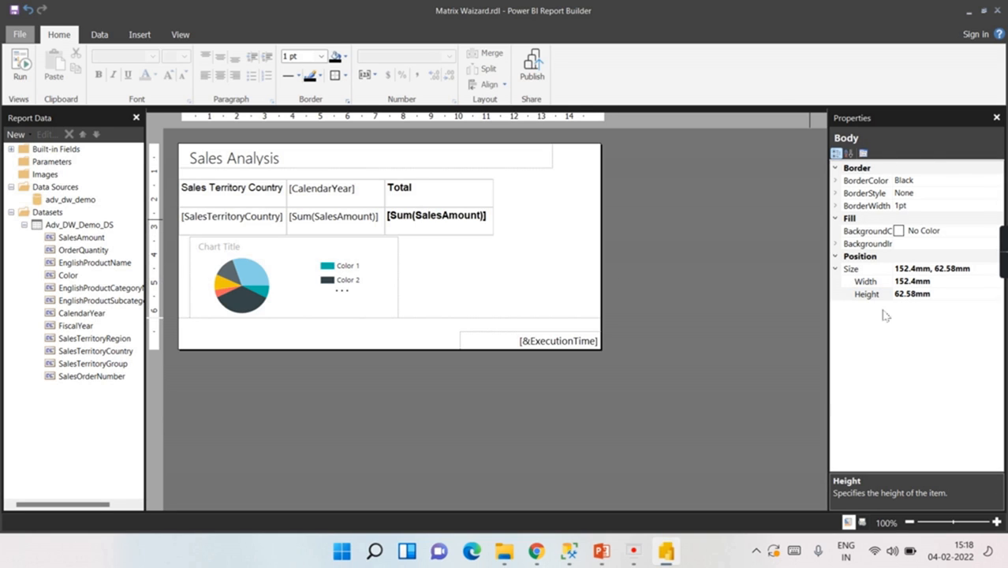
pyautogui.click(905, 296)
pyautogui.moveTo(905, 295); pyautogui.dragTo(896, 294)
pyautogui.write('100')
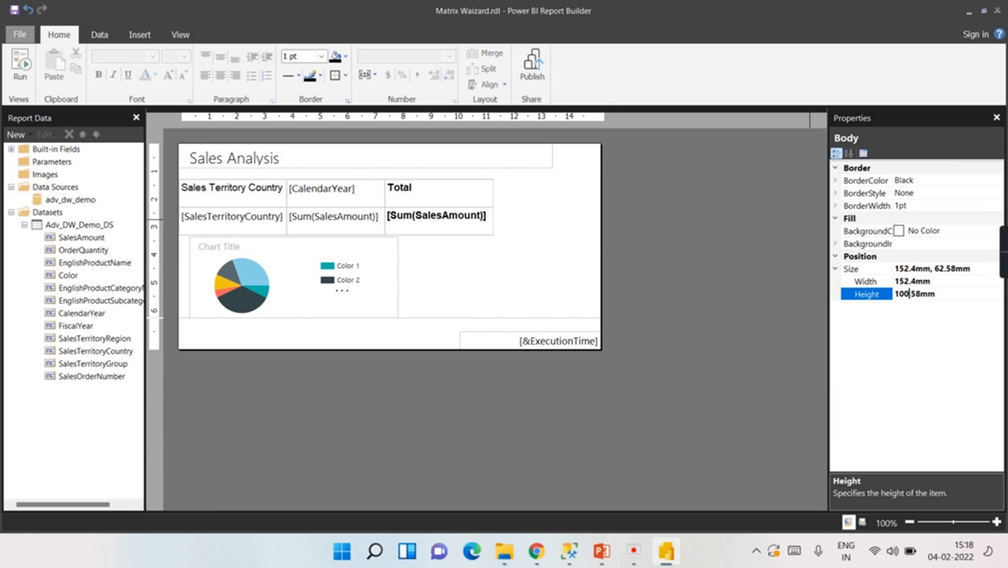
pyautogui.click(493, 259)
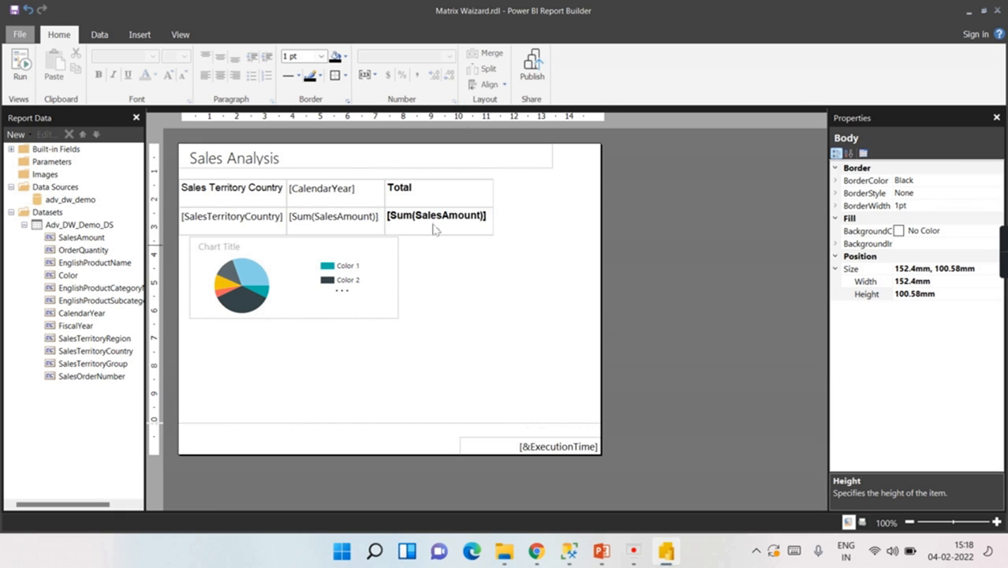
# Step: Enlarge the pie chart below the matrix, then run the report to preview it
pyautogui.click(344, 295)
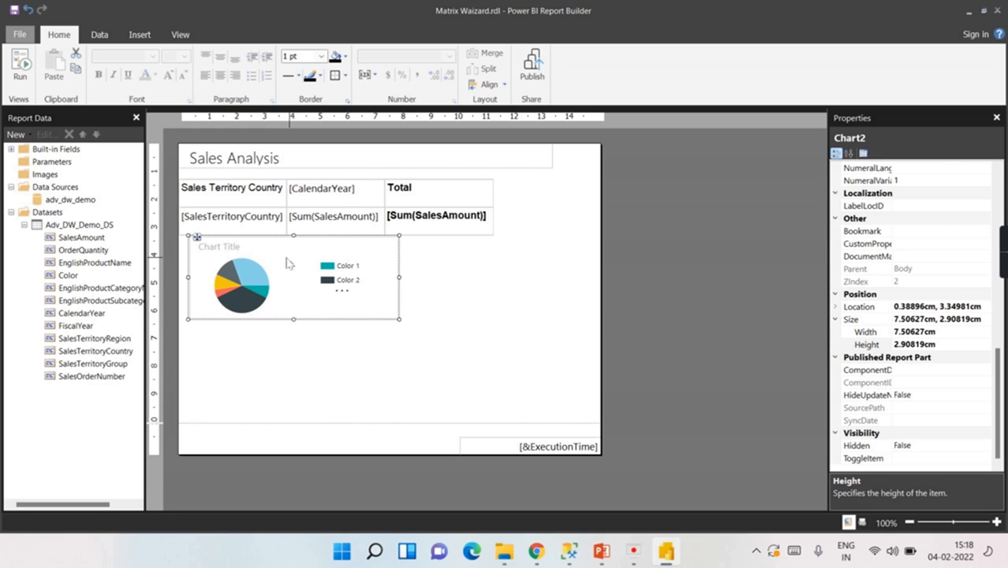
pyautogui.click(285, 284)
pyautogui.click(295, 248)
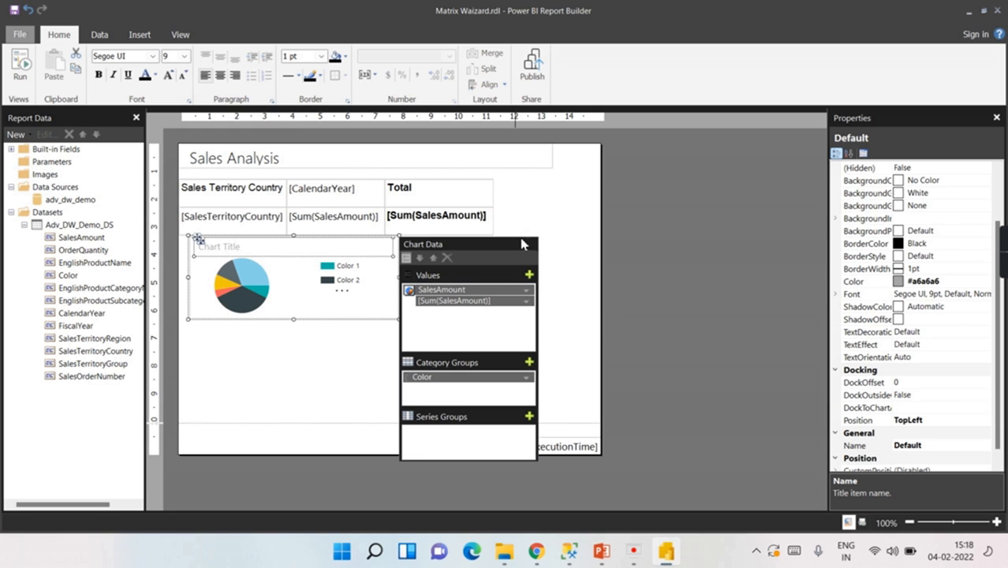
pyautogui.click(477, 233)
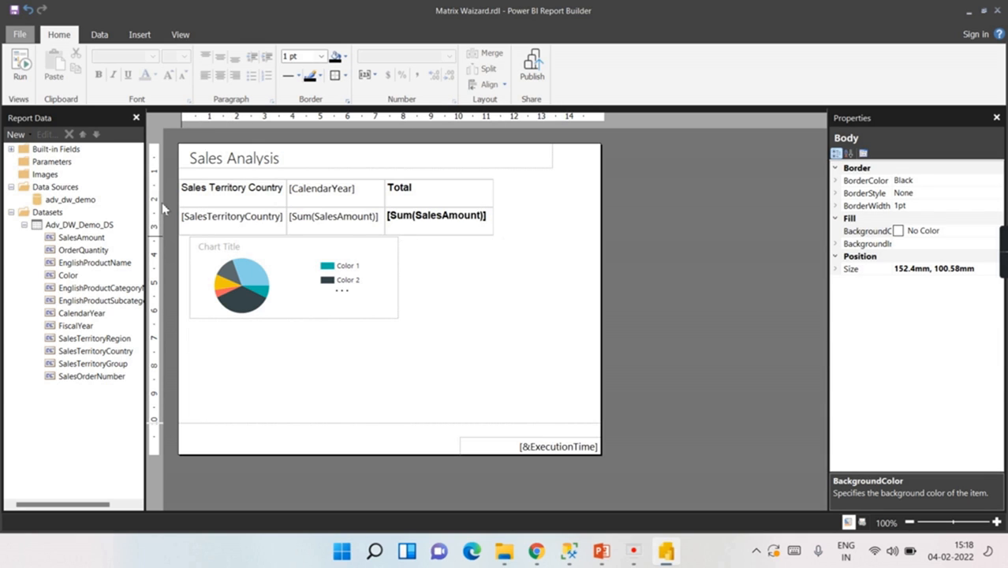
pyautogui.click(204, 255)
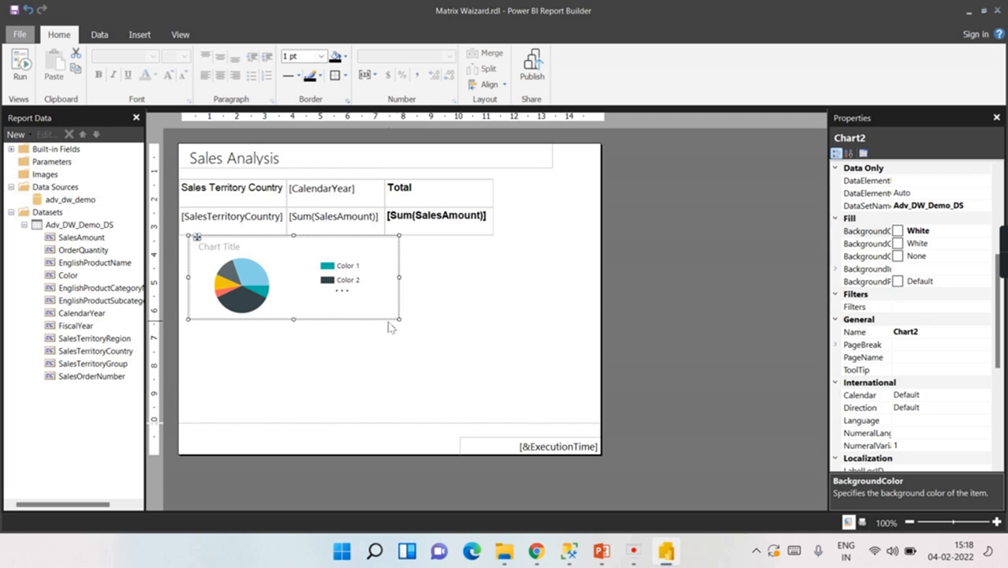
pyautogui.moveTo(400, 321); pyautogui.dragTo(403, 395)
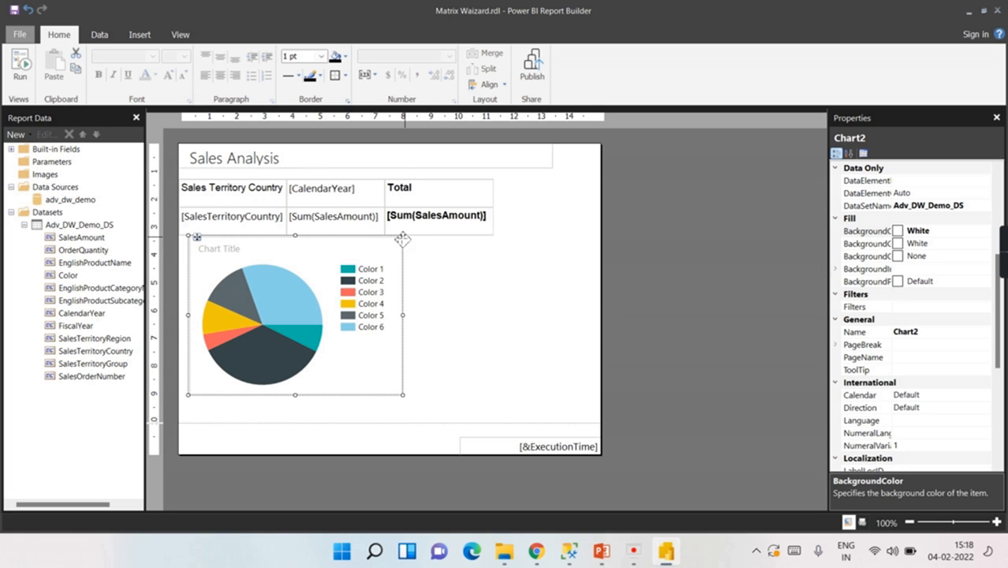
pyautogui.moveTo(404, 237); pyautogui.dragTo(403, 248)
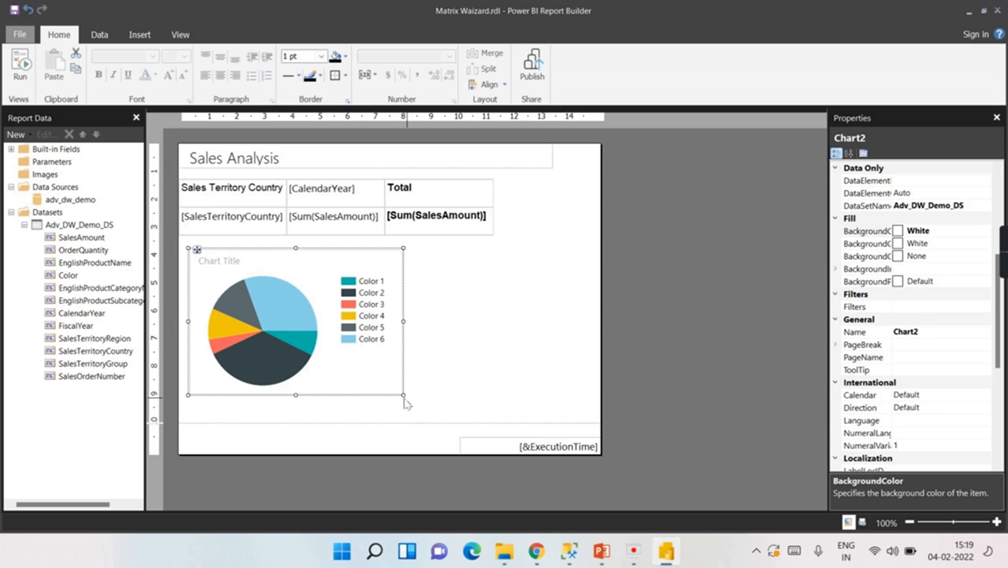
pyautogui.moveTo(405, 397); pyautogui.dragTo(416, 415)
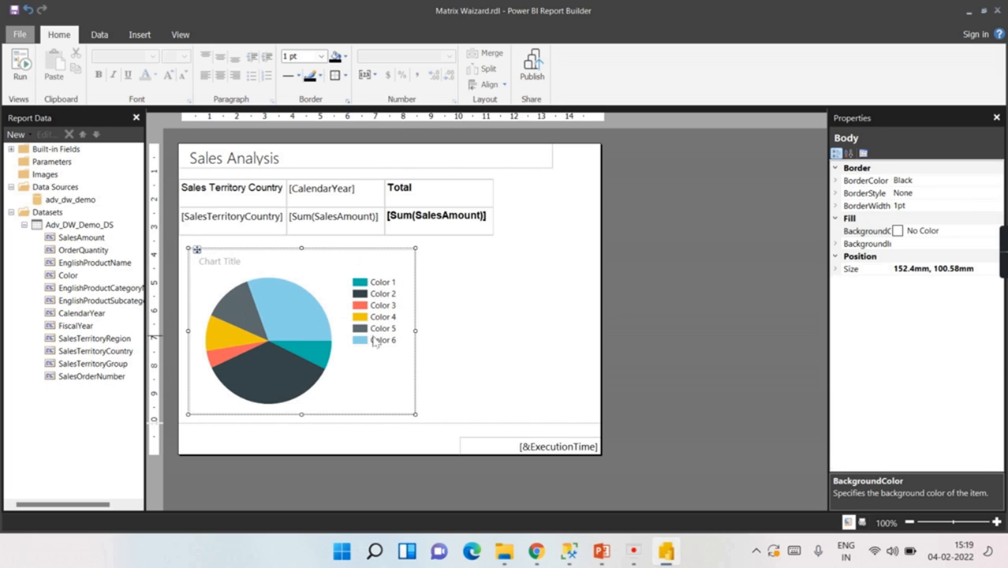
pyautogui.click(18, 69)
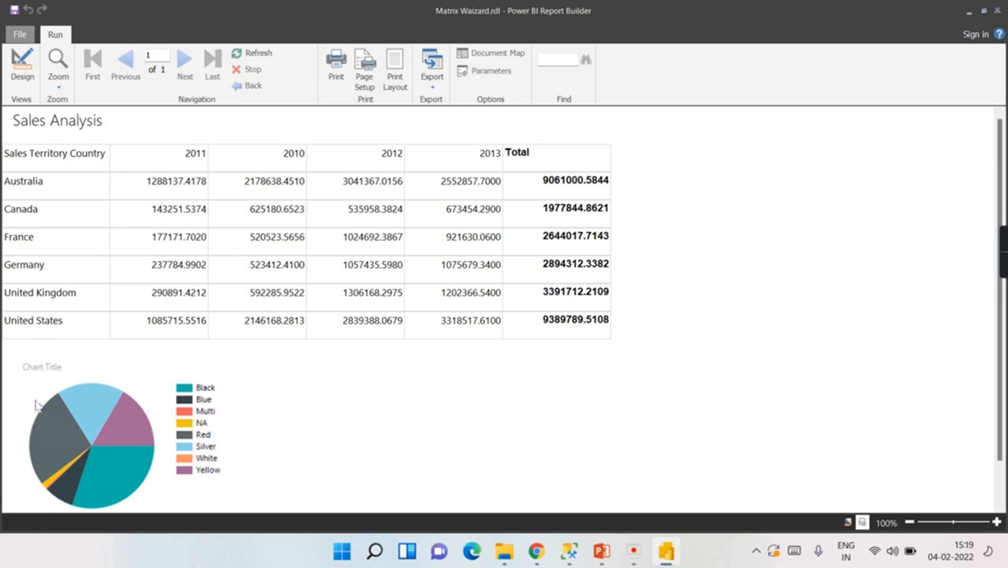
# Step: Leave the rendered preview and return to design view with the pie chart under the matrix
pyautogui.click(23, 75)
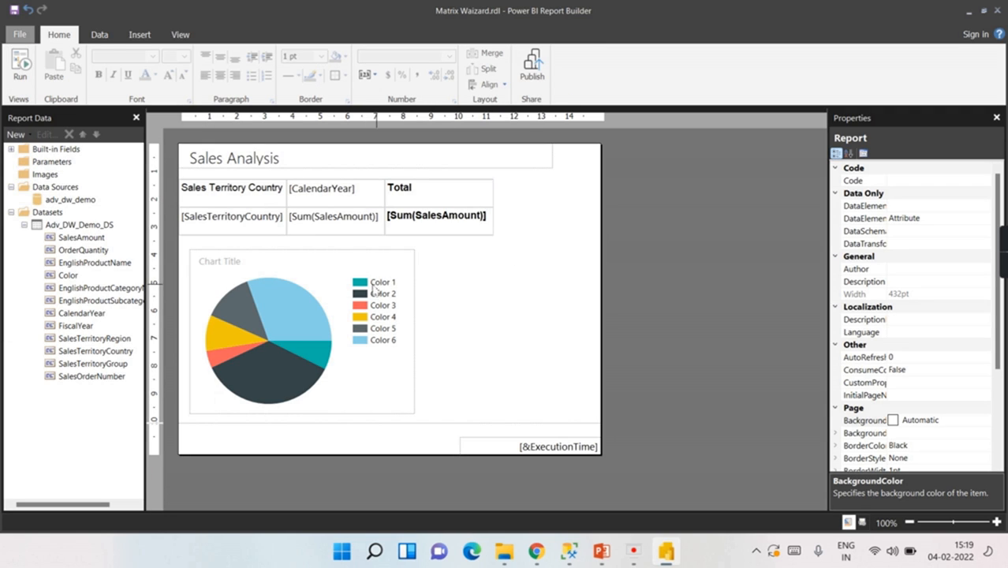
# Step: Show data labels on the pie slices and retitle the chart 'Sales By color'
pyautogui.rightClick(313, 302)
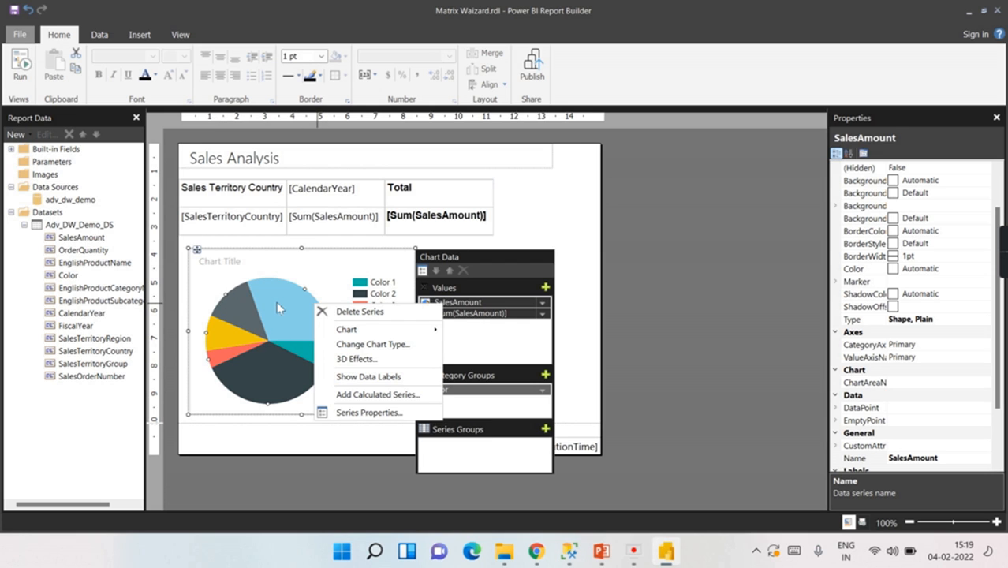
pyautogui.click(395, 379)
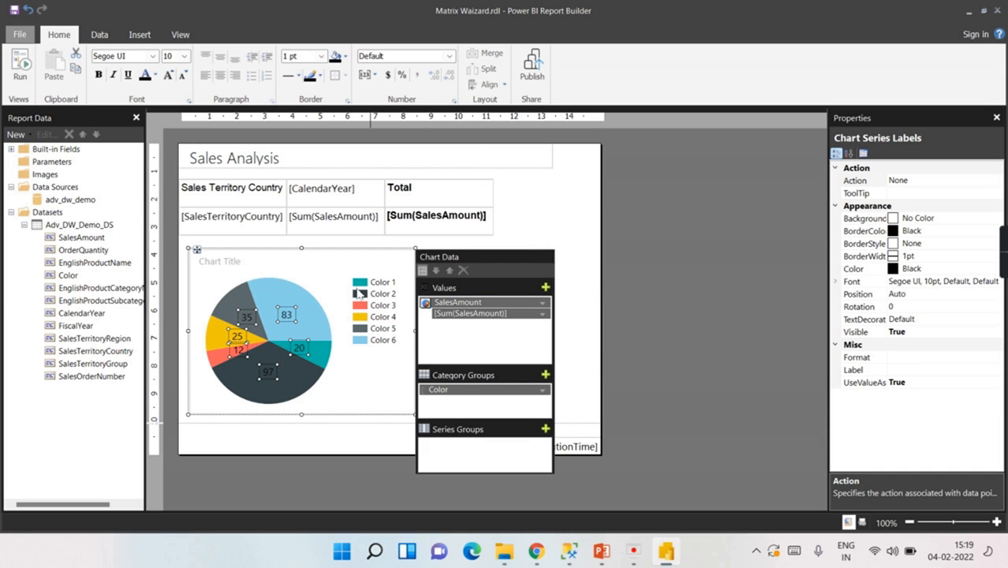
pyautogui.click(207, 265)
pyautogui.click(207, 263)
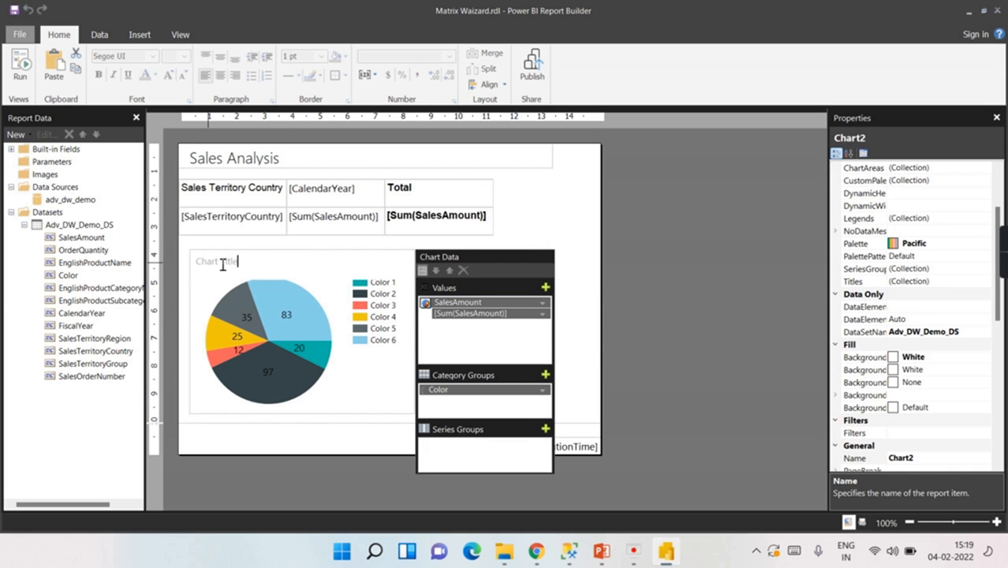
pyautogui.moveTo(257, 267); pyautogui.dragTo(159, 267)
pyautogui.press('Delete')
pyautogui.write('Sa')
pyautogui.click(573, 364)
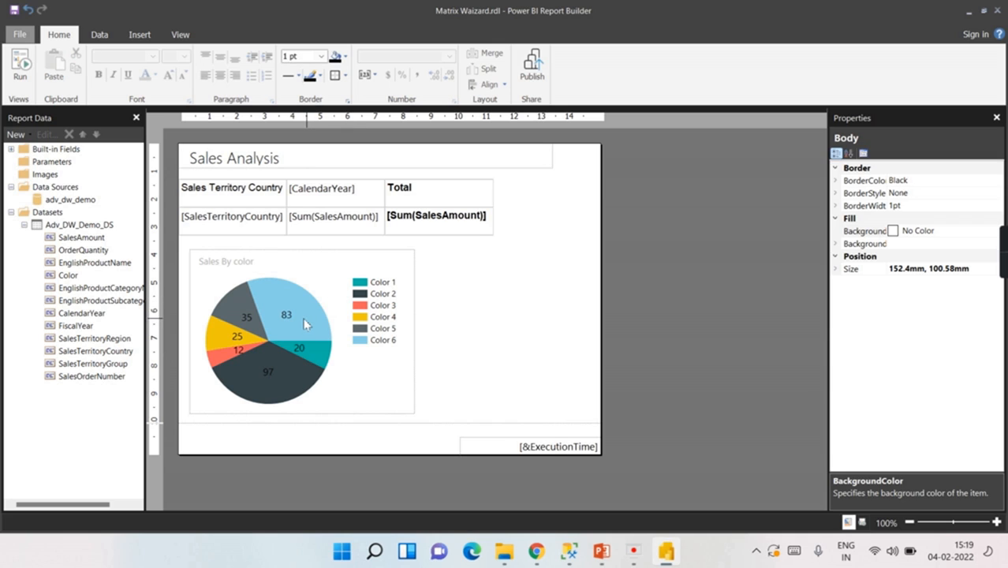
pyautogui.rightClick(305, 320)
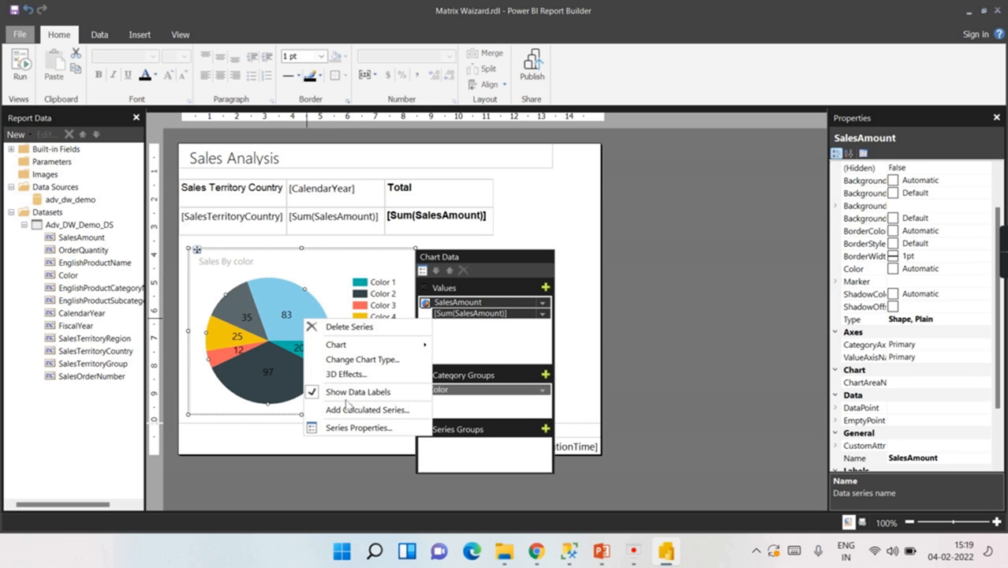
# Step: Preview the report with the labelled Sales By color pie, then go back to design and select the pie
pyautogui.click(573, 240)
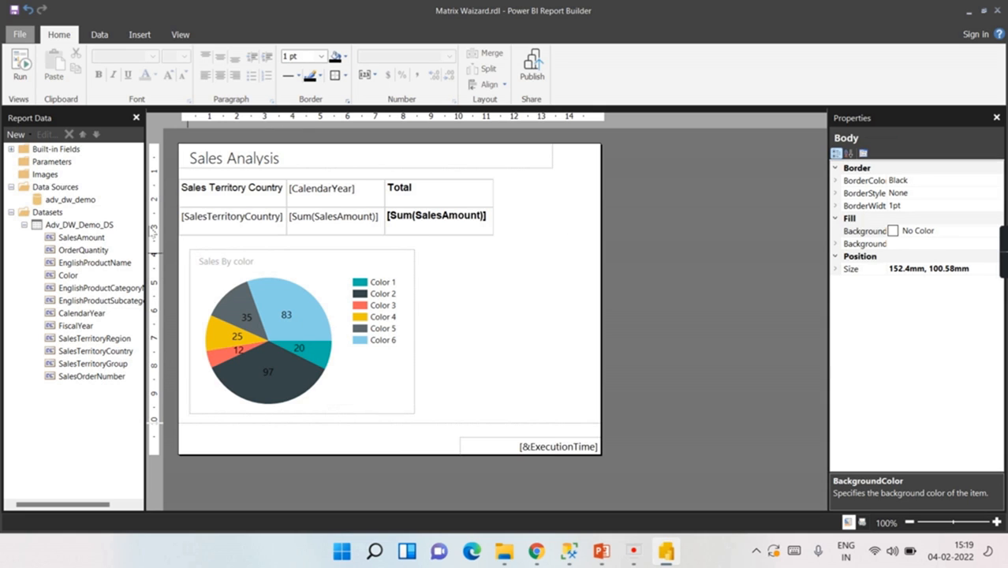
pyautogui.click(17, 75)
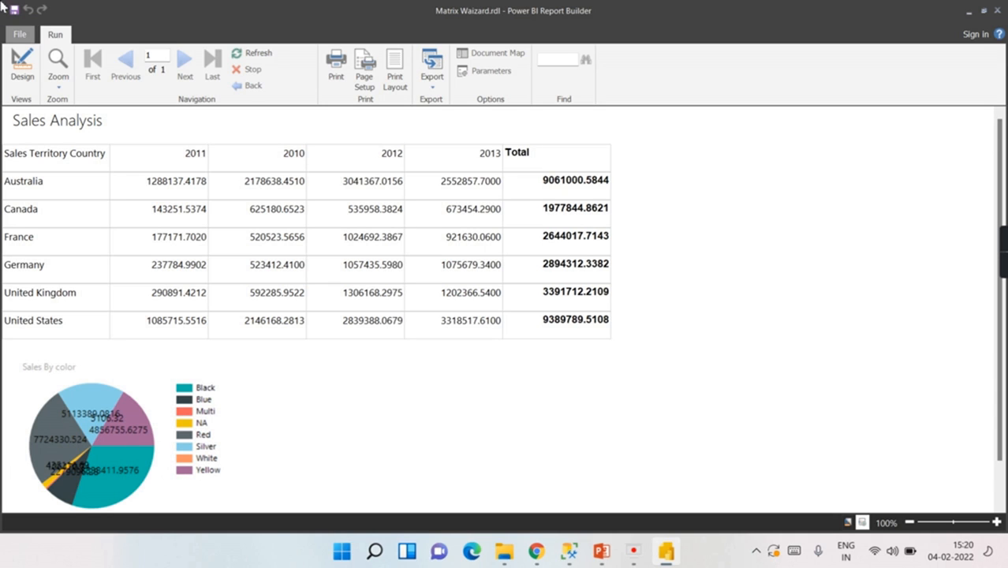
pyautogui.click(24, 69)
pyautogui.click(235, 262)
# Step: Change the pie series value expression to Sum(SalesAmount) divided by 100000
pyautogui.click(236, 263)
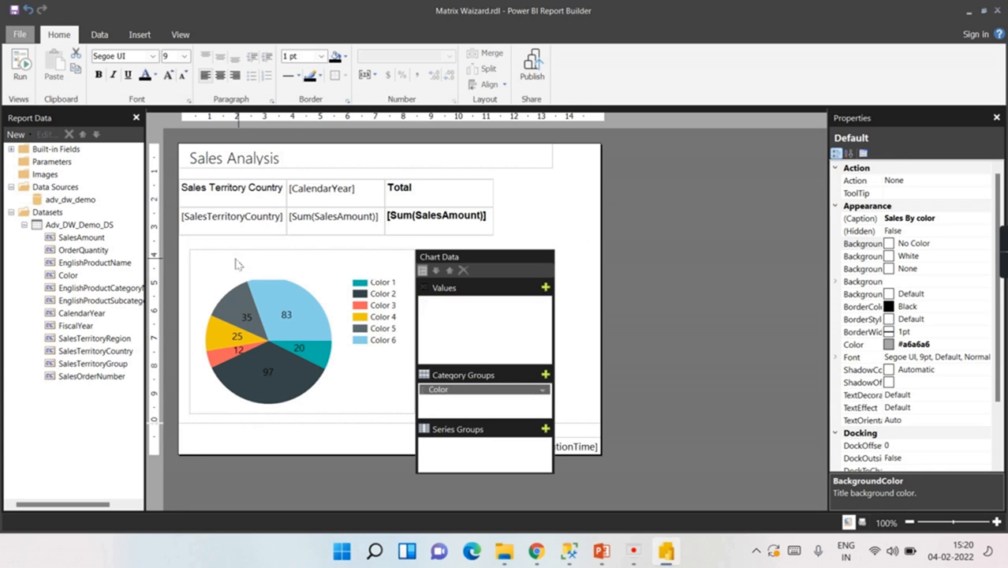
pyautogui.click(237, 263)
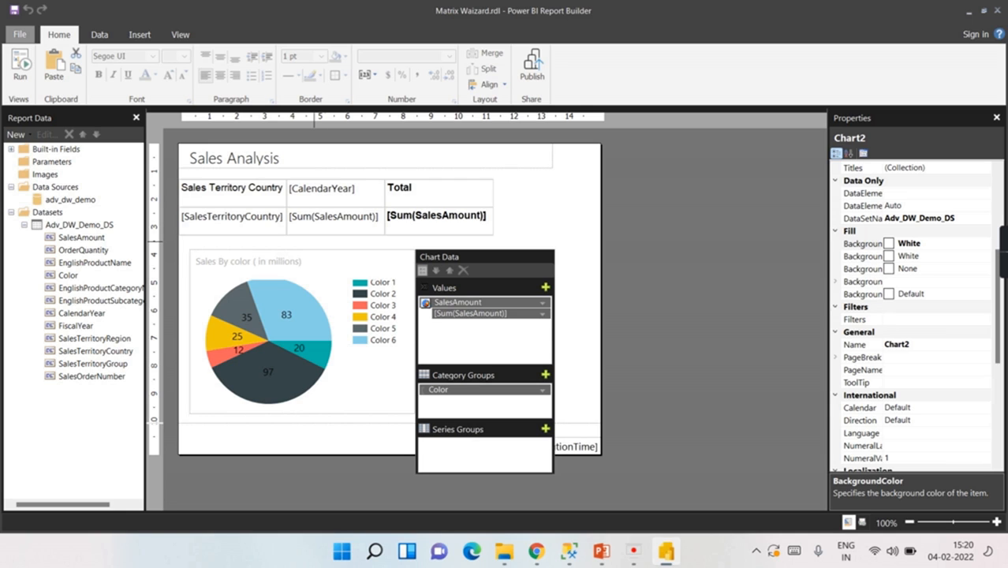
pyautogui.click(372, 370)
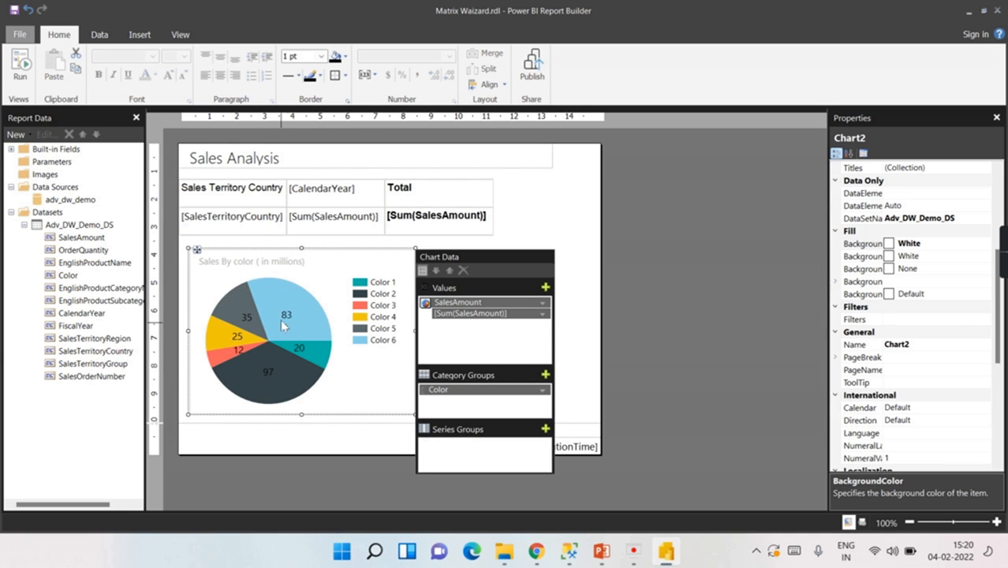
pyautogui.rightClick(471, 313)
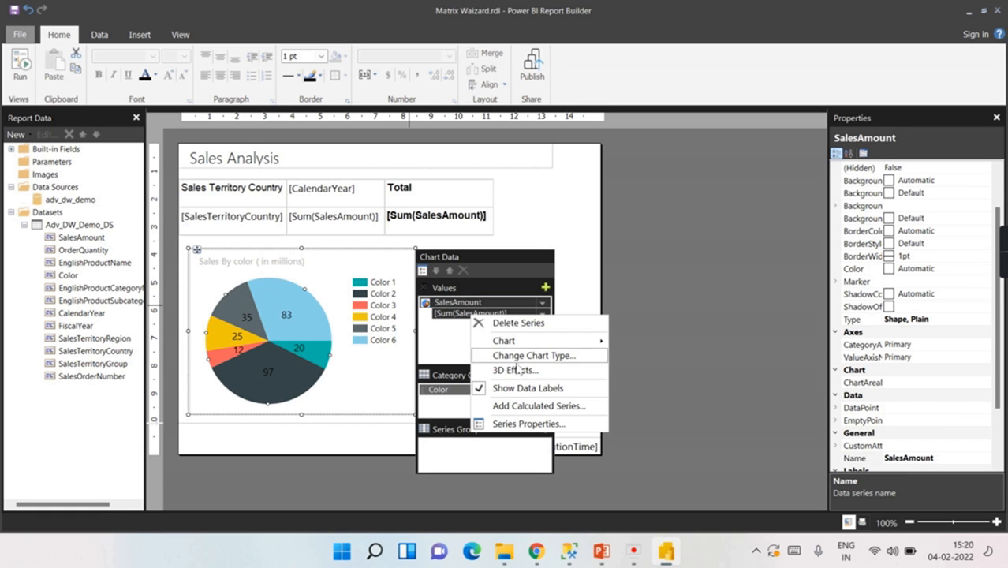
pyautogui.click(522, 425)
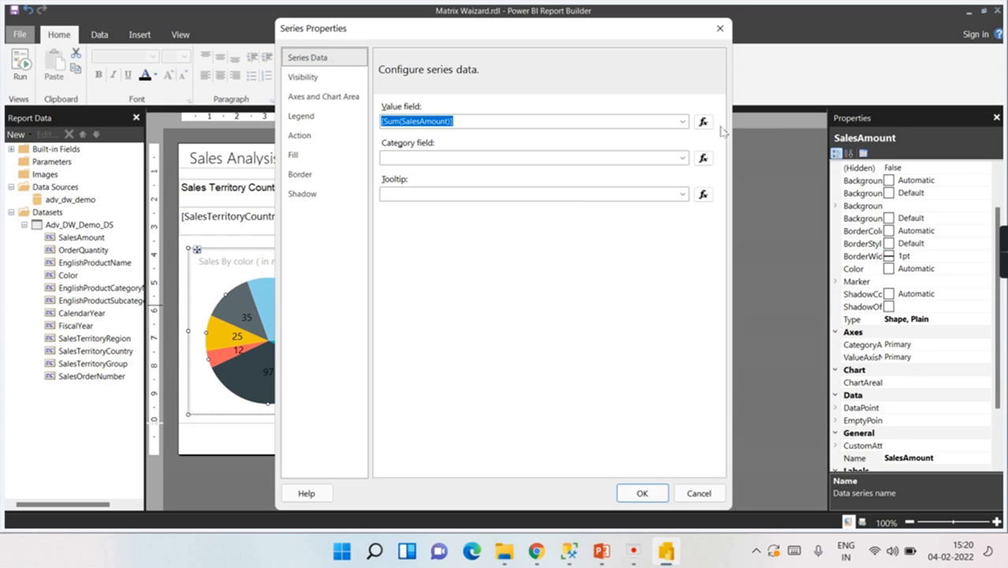
pyautogui.click(703, 120)
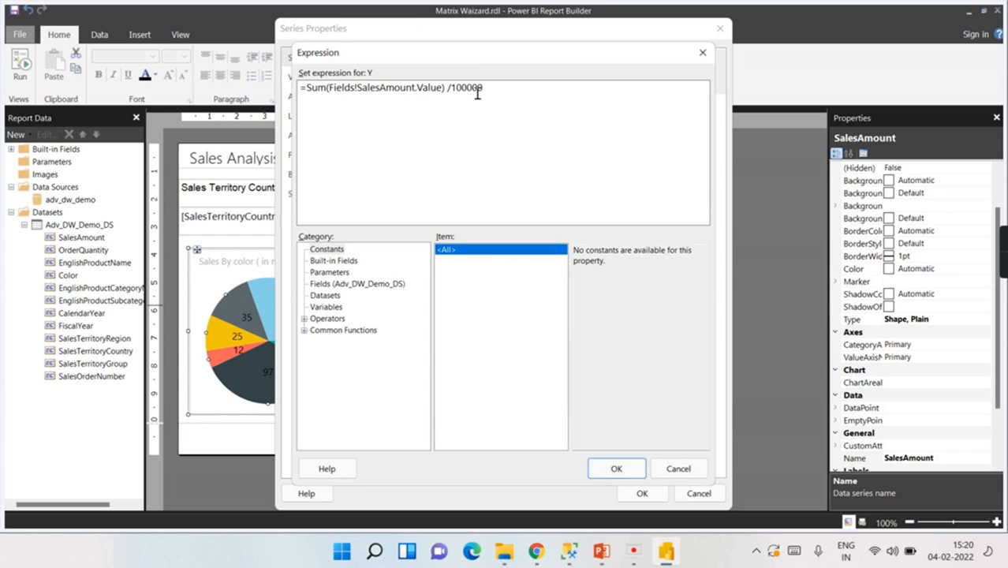
pyautogui.click(616, 469)
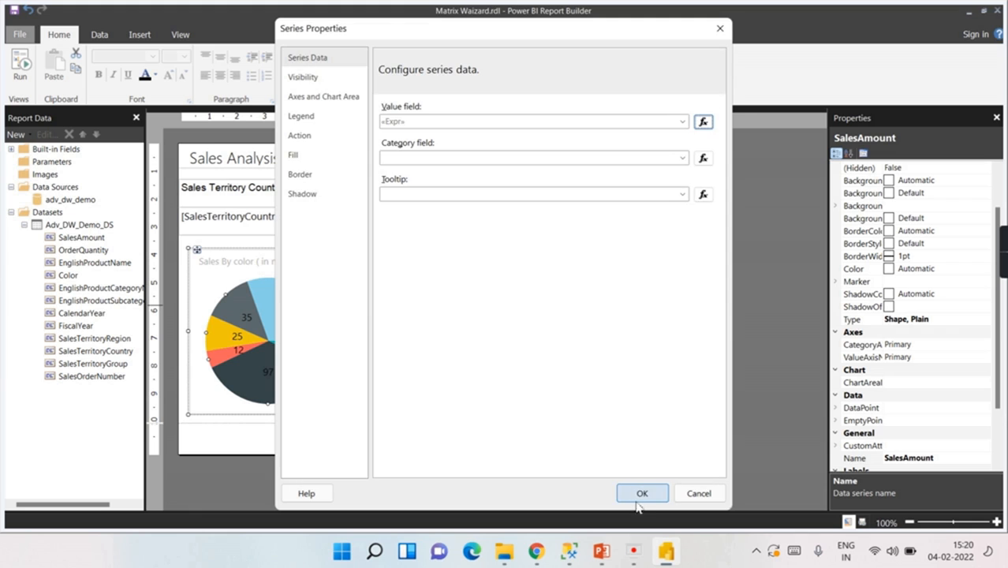
pyautogui.click(642, 493)
# Step: Retitle the chart 'Sales By color (100 thousands)' and preview the report
pyautogui.click(303, 263)
pyautogui.click(306, 264)
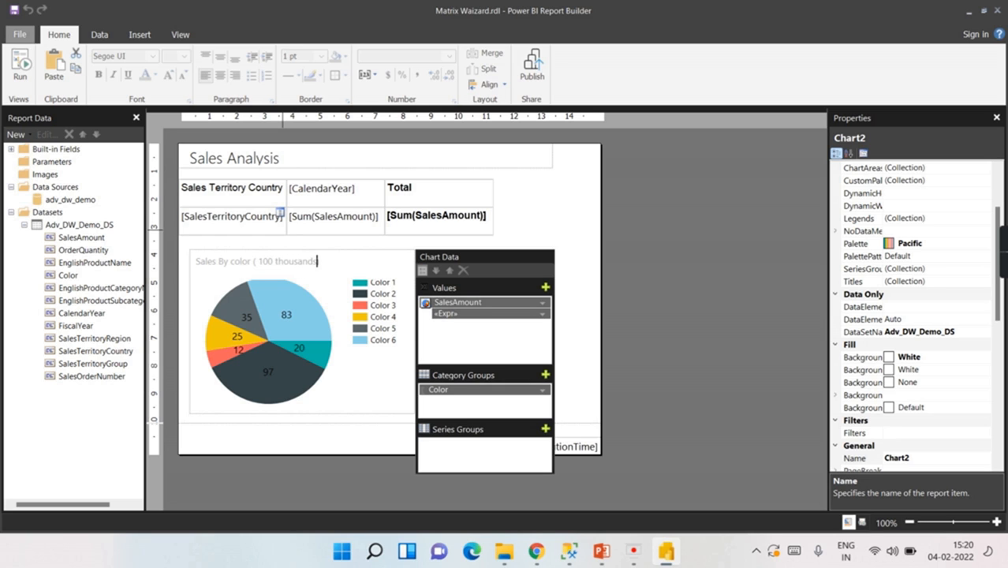
pyautogui.click(20, 68)
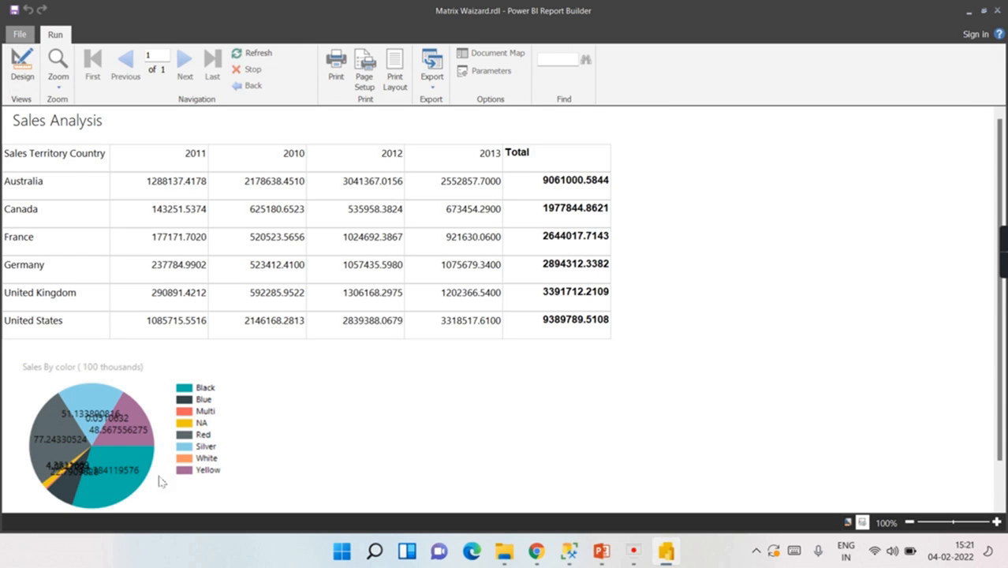
# Step: Wrap the pie value in round(), making it round(Sum(Fields!SalesAmount.Value)/100000), and preview
pyautogui.click(22, 68)
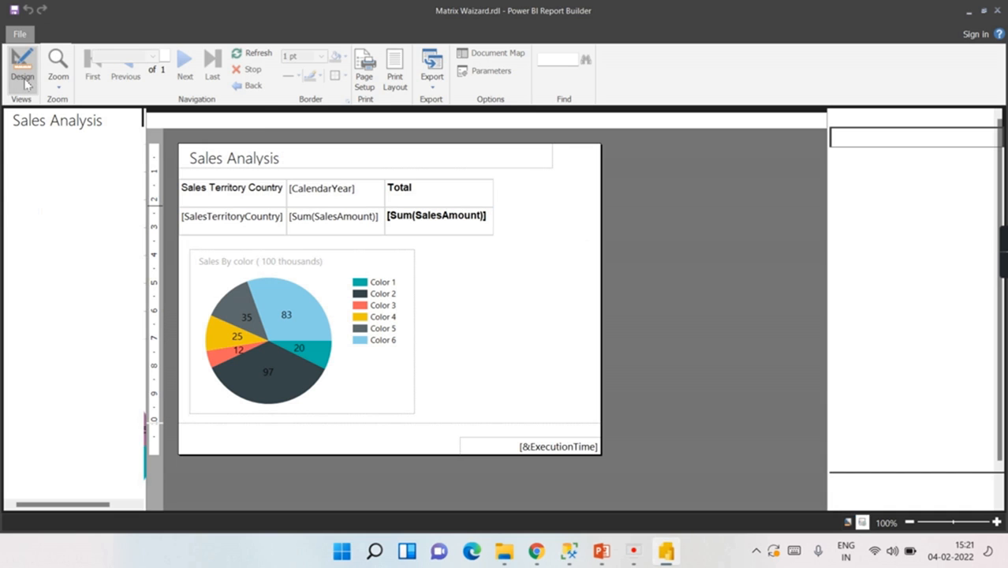
pyautogui.rightClick(315, 304)
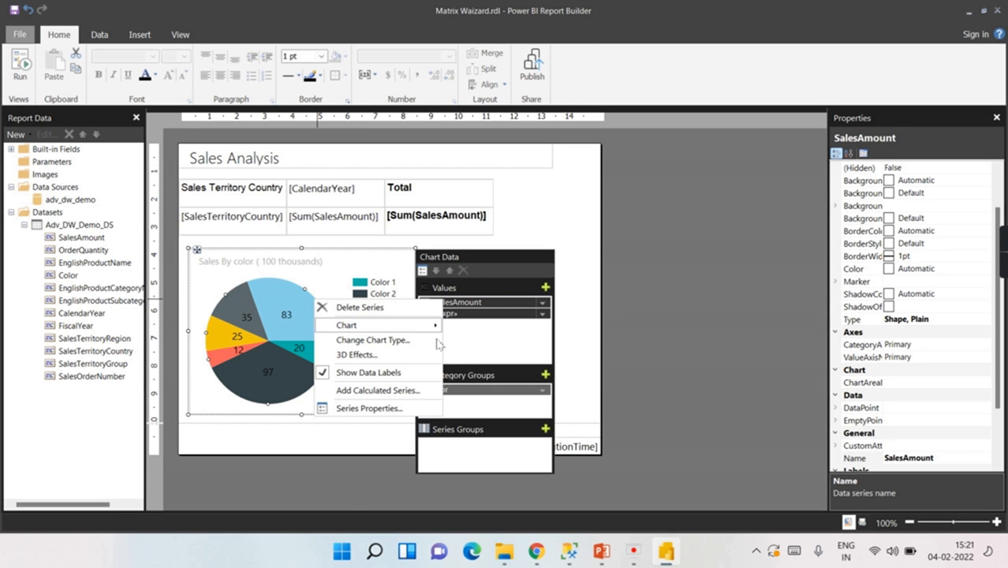
pyautogui.click(401, 408)
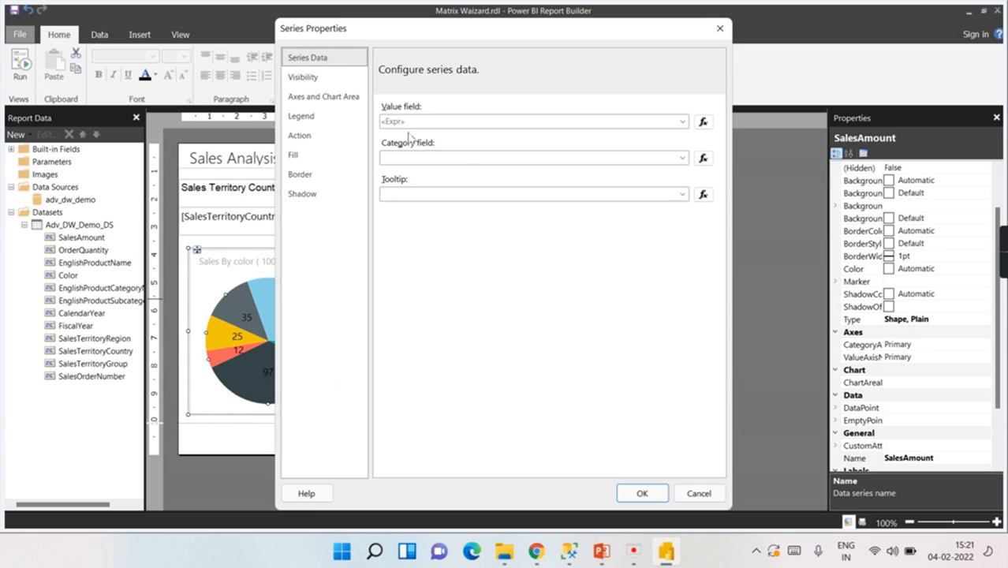
pyautogui.click(702, 122)
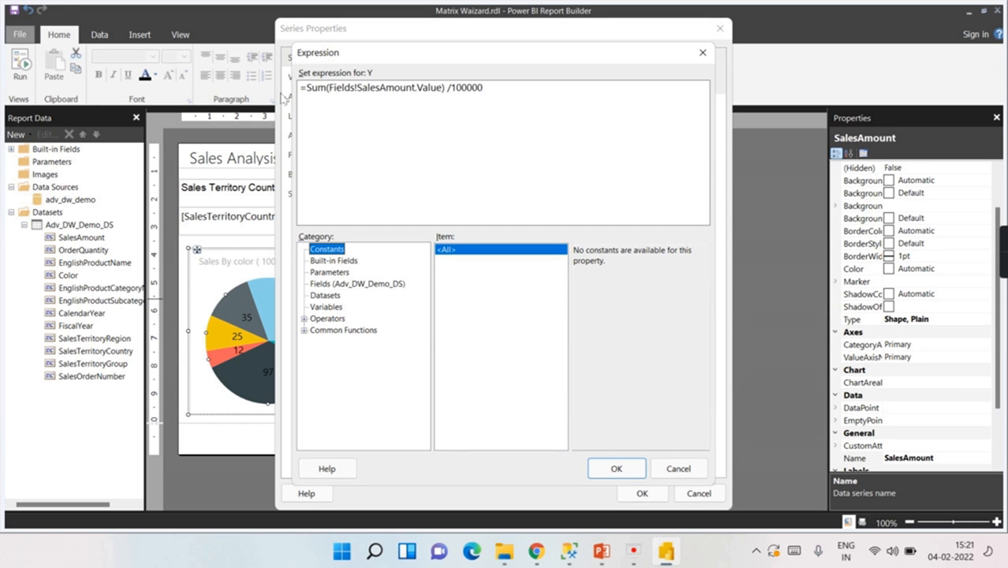
pyautogui.click(308, 89)
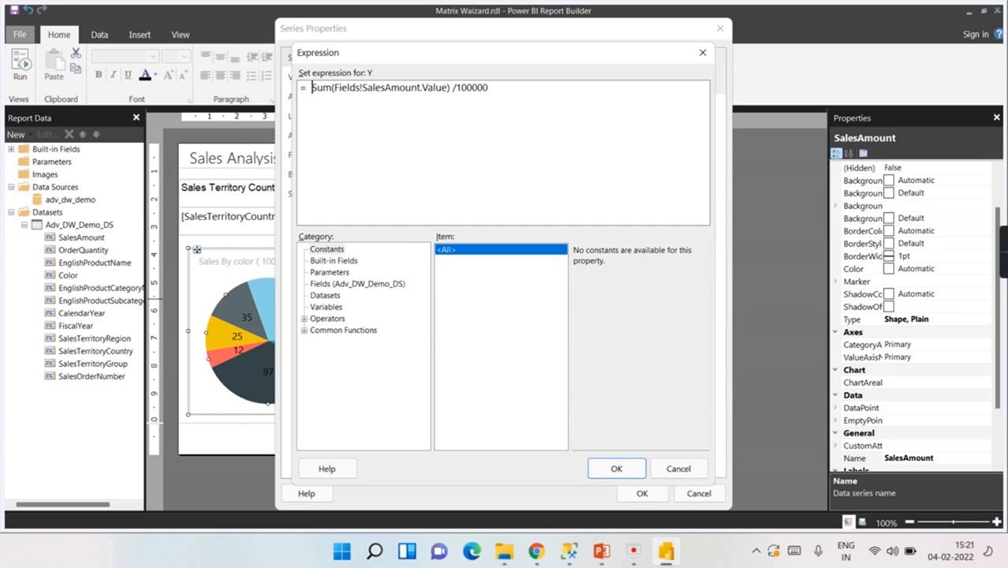
pyautogui.write('round')
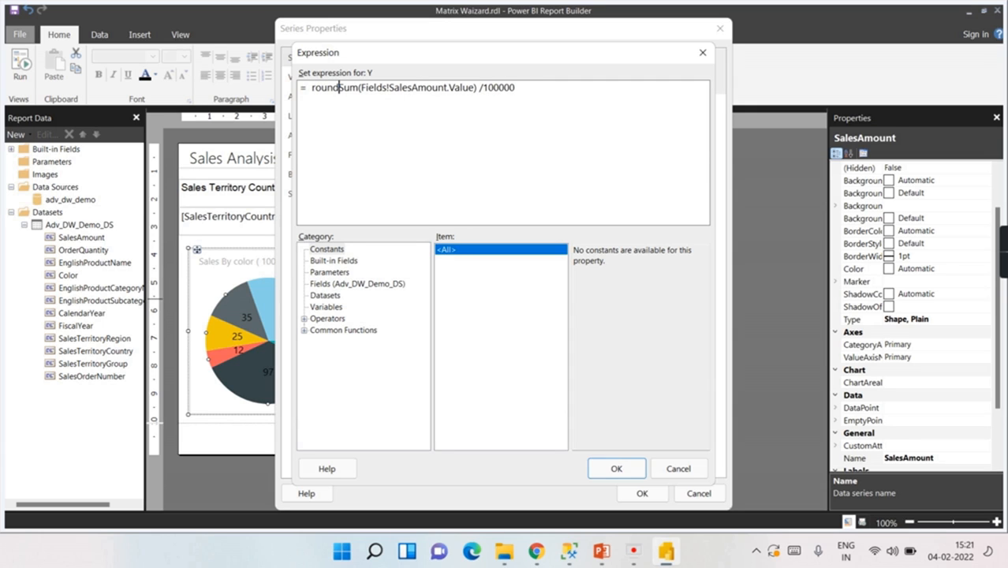
pyautogui.write('(')
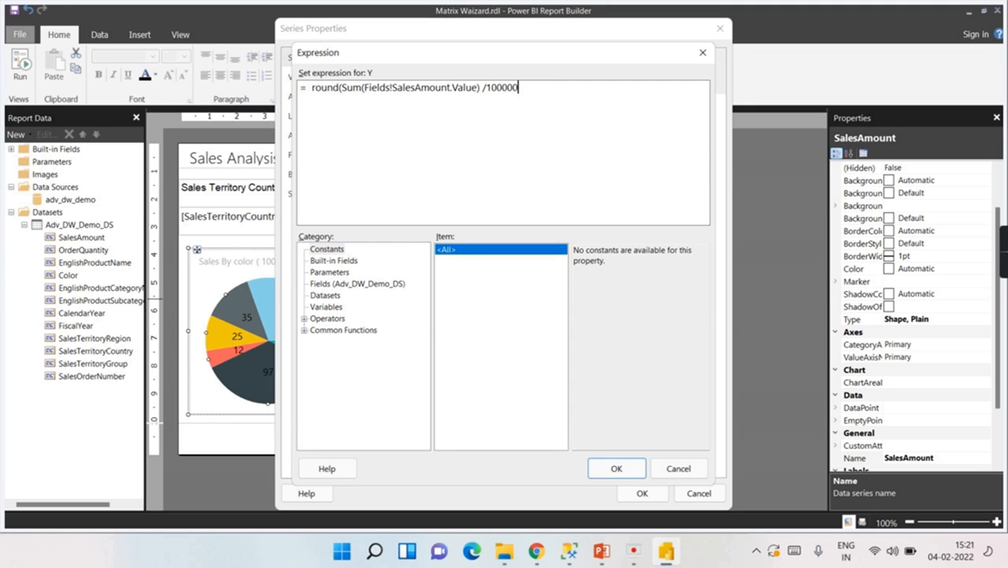
pyautogui.click(616, 469)
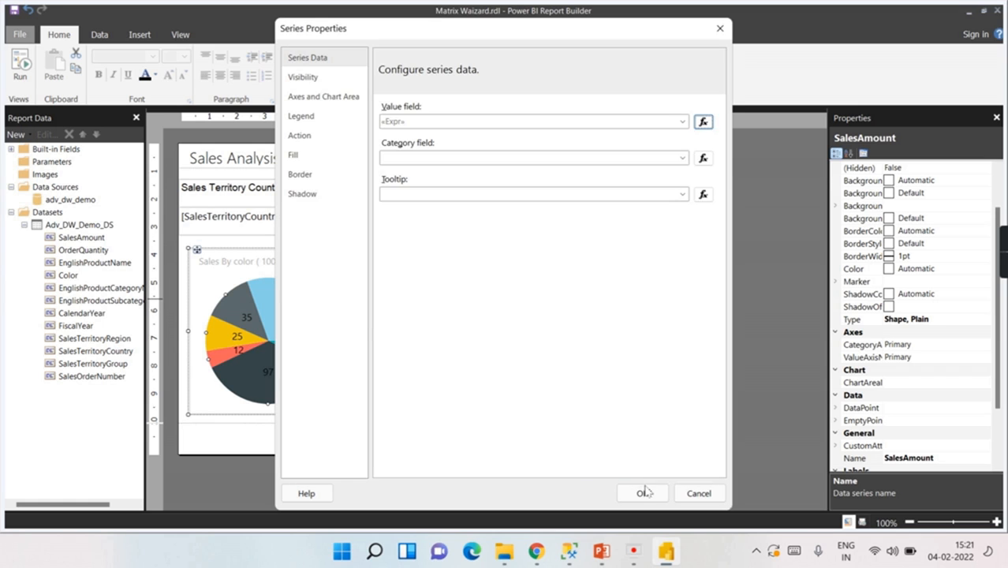
pyautogui.click(20, 63)
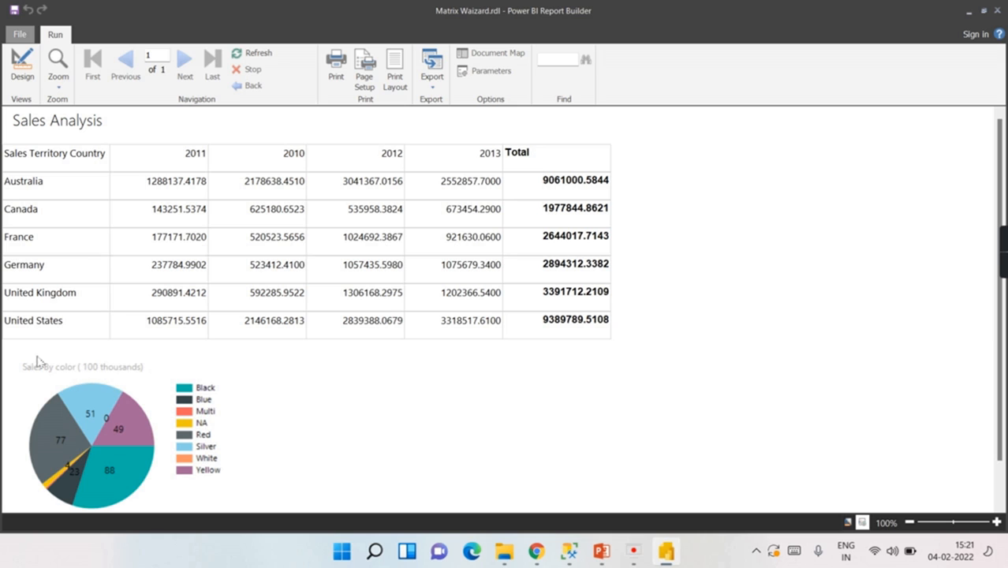
# Step: Return from the whole-number preview to design view and select the pie chart
pyautogui.click(22, 67)
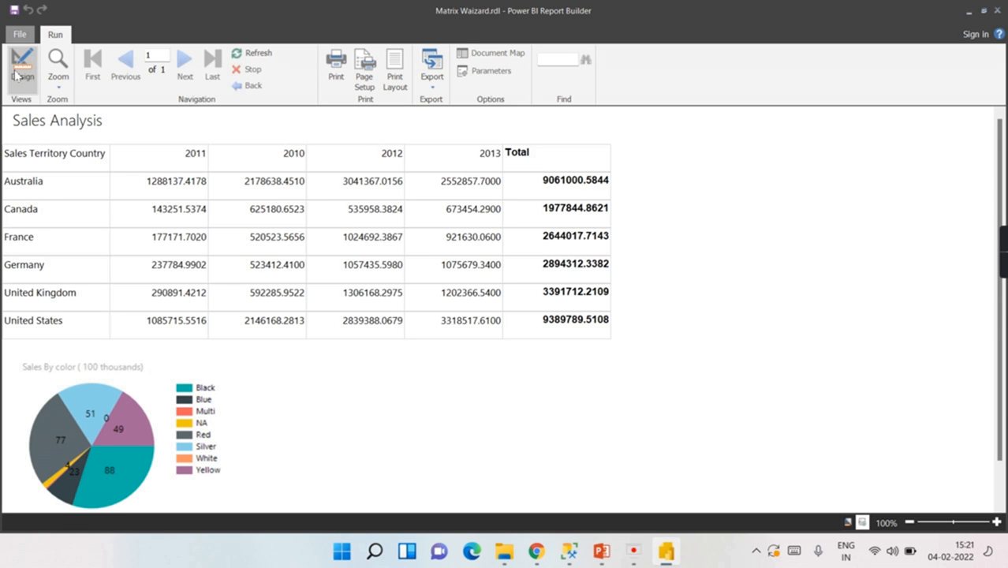
pyautogui.click(337, 288)
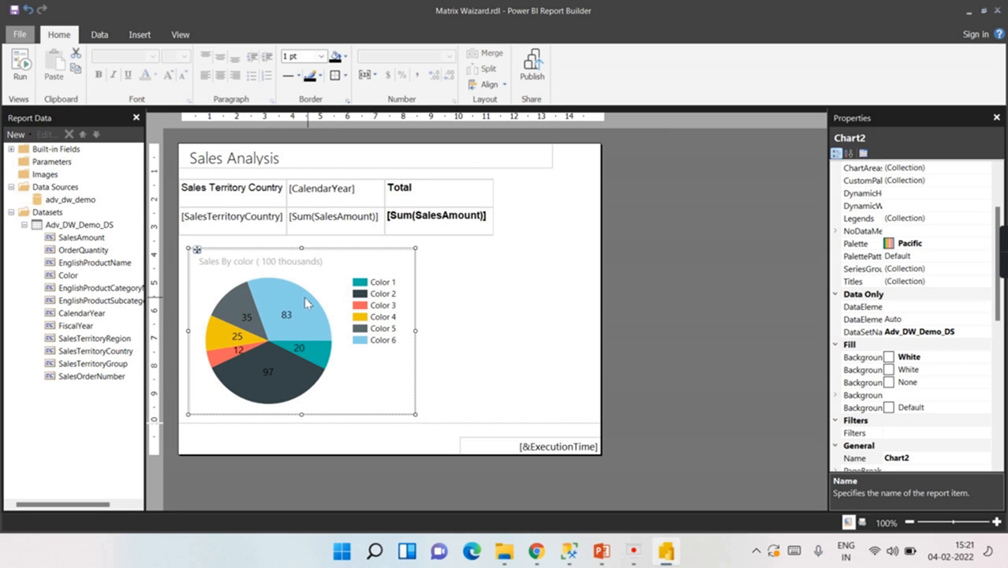
# Step: Change the sales-by-colour pie into a basic column chart
pyautogui.rightClick(308, 303)
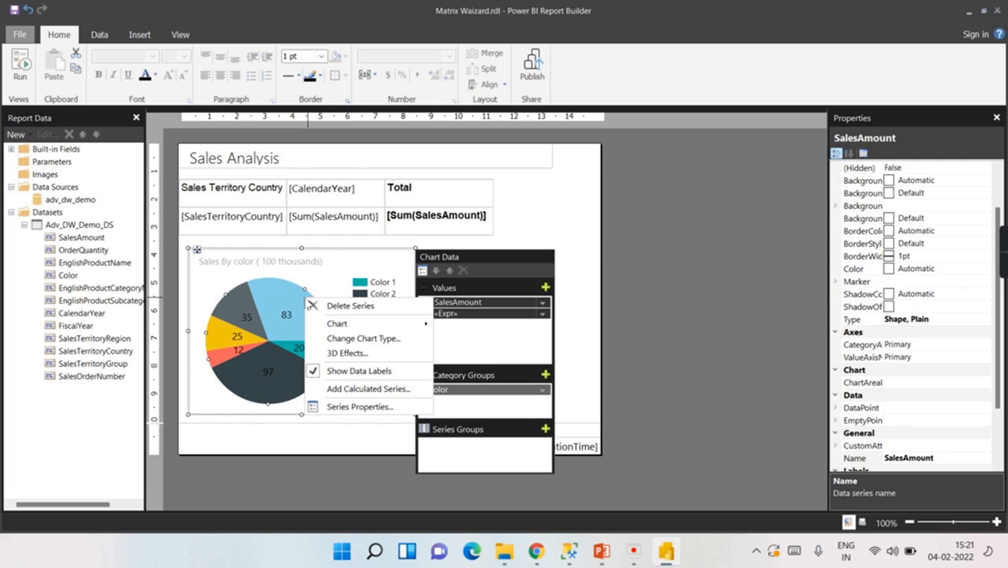
pyautogui.click(359, 339)
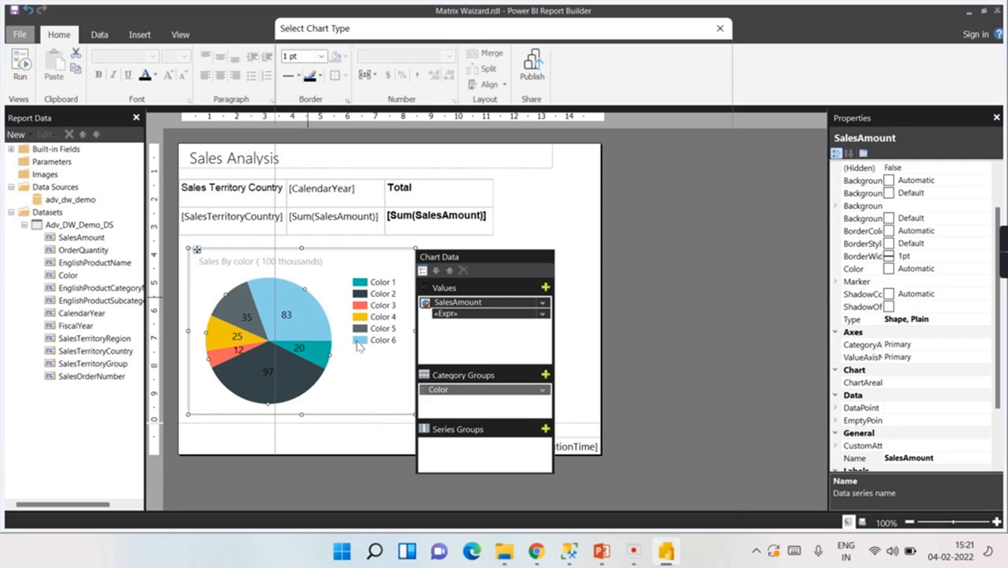
pyautogui.click(390, 77)
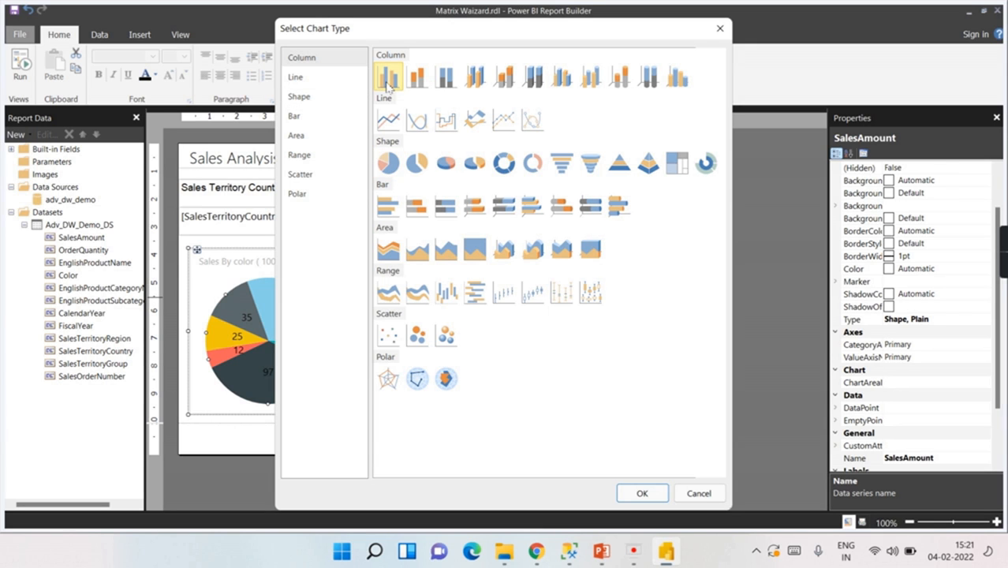
pyautogui.click(644, 494)
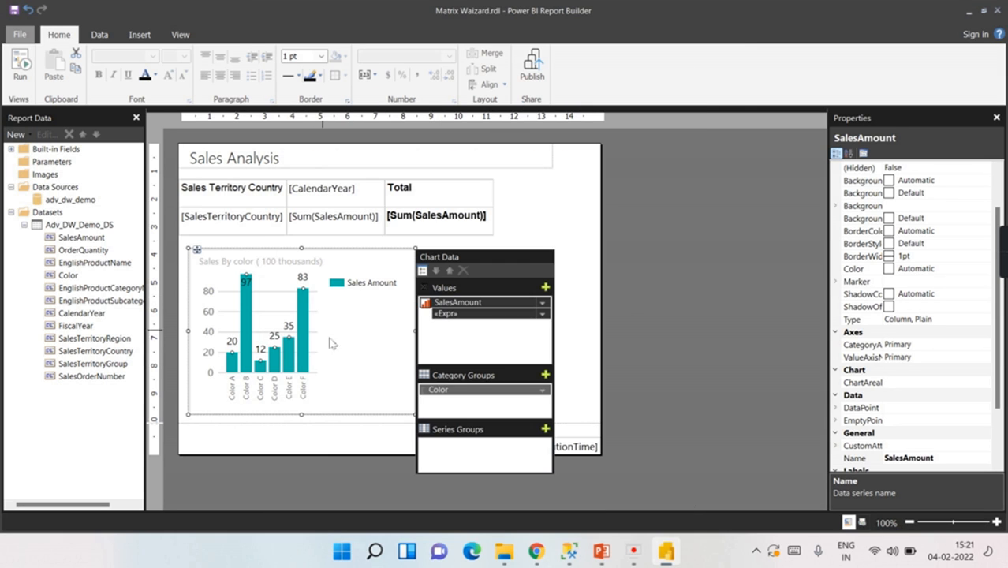
# Step: Reposition the column chart below the matrix, widen it to the right, and preview the report
pyautogui.click(384, 396)
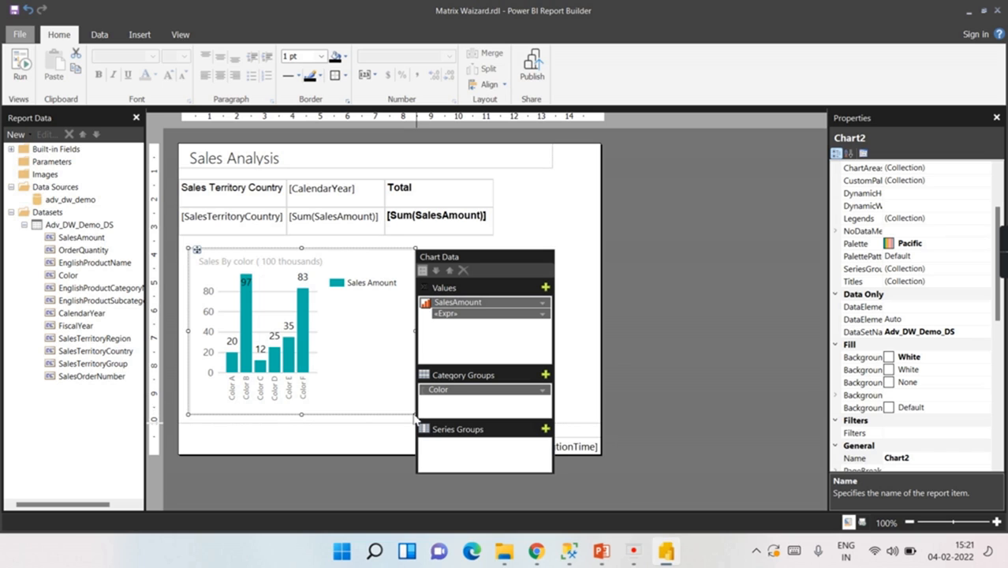
pyautogui.moveTo(413, 411); pyautogui.dragTo(497, 411)
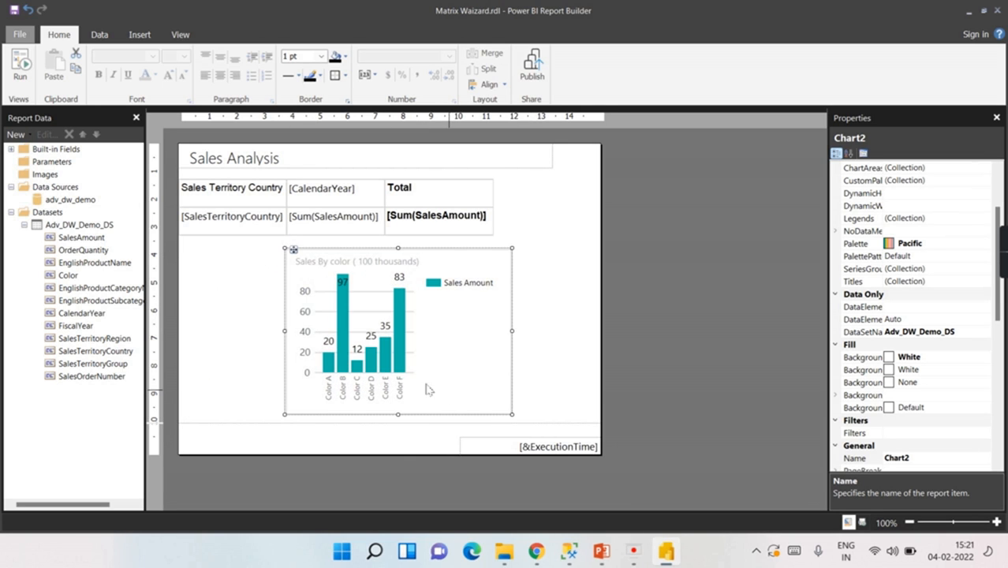
pyautogui.moveTo(293, 251); pyautogui.dragTo(200, 251)
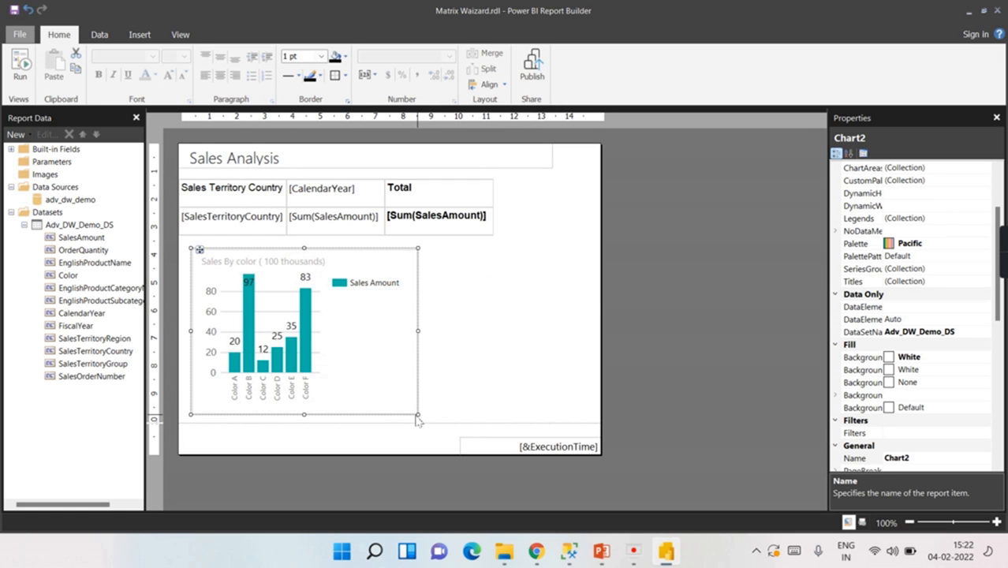
pyautogui.moveTo(418, 414); pyautogui.dragTo(545, 414)
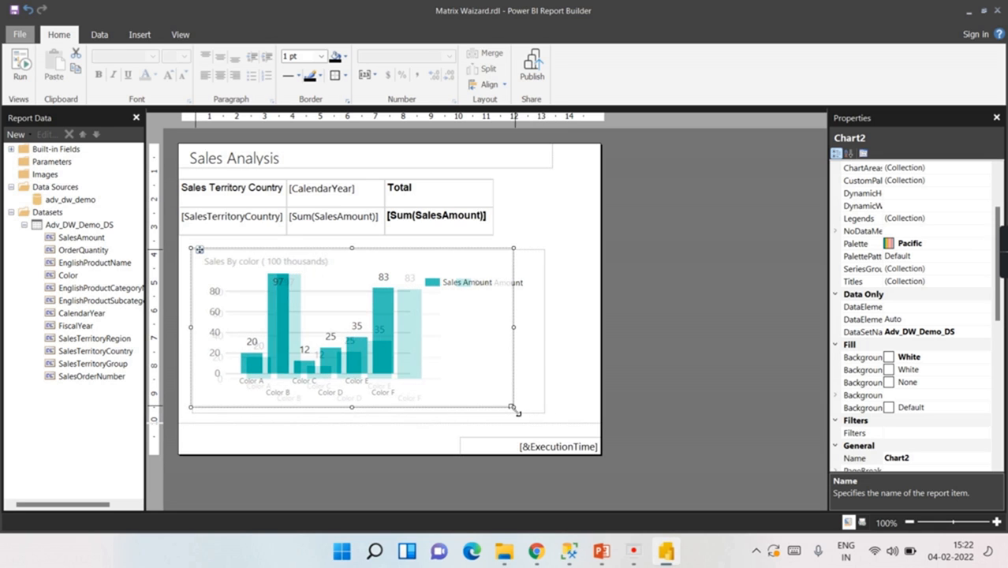
pyautogui.click(20, 67)
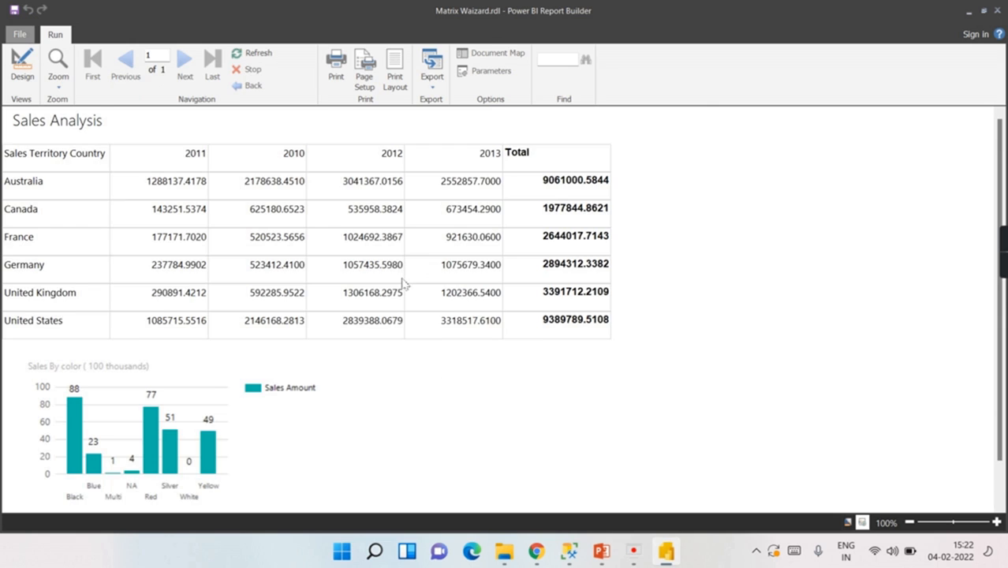
# Step: Scroll down the preview to inspect the column chart, then return to design view
pyautogui.scroll(-1, 250, 409)
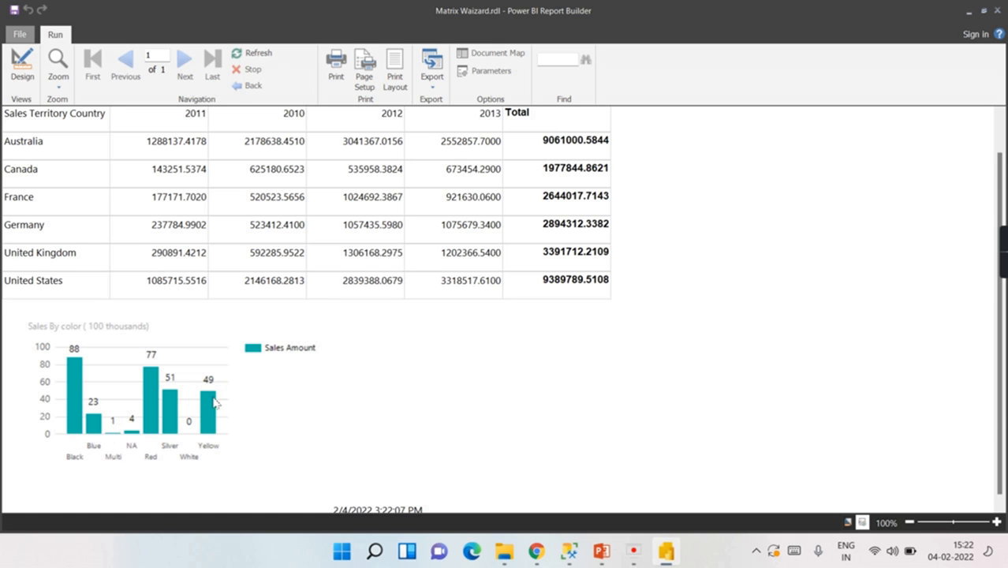
pyautogui.click(22, 66)
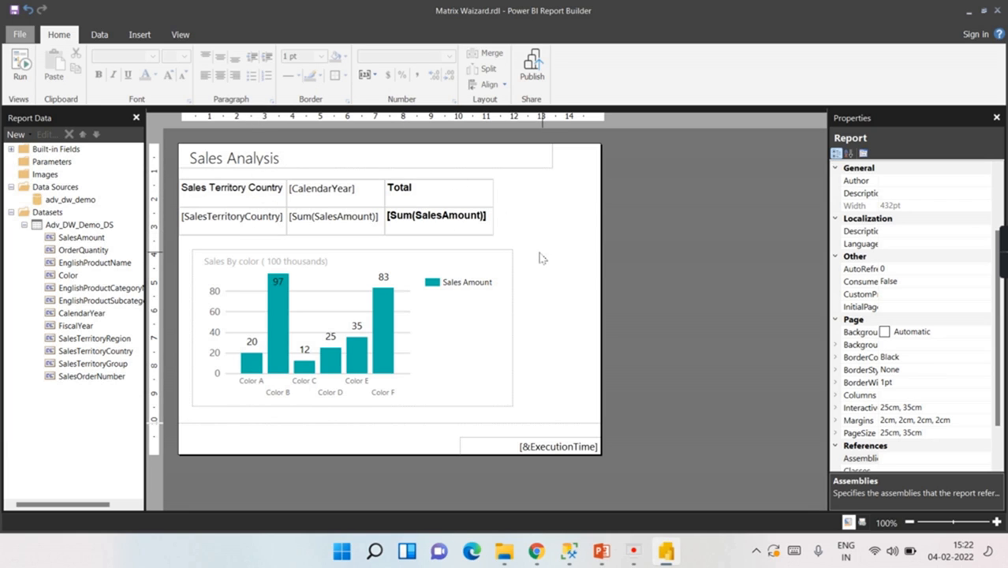
# Step: Add CalendarYear as a series group so each colour gets one column per year
pyautogui.click(432, 357)
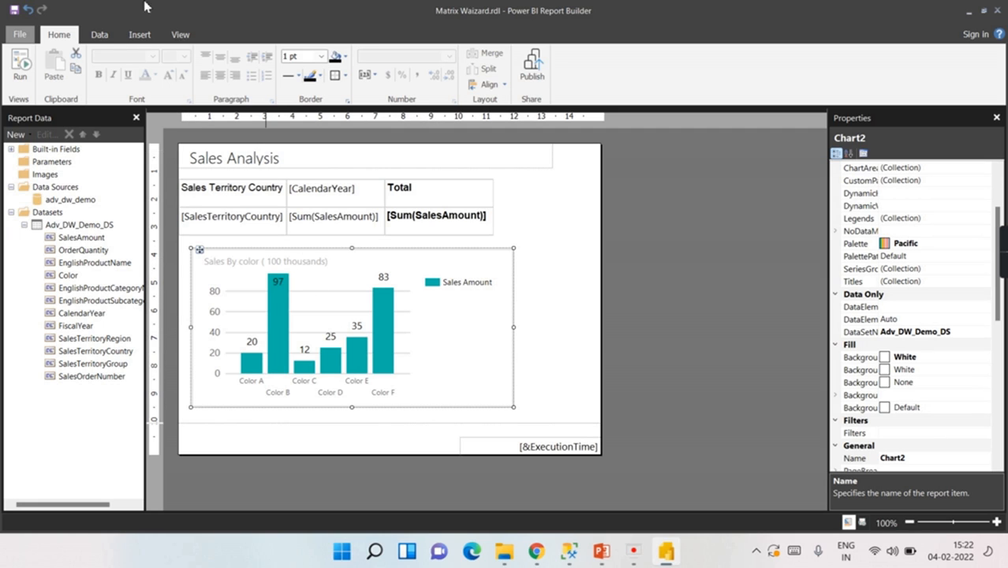
pyautogui.click(145, 36)
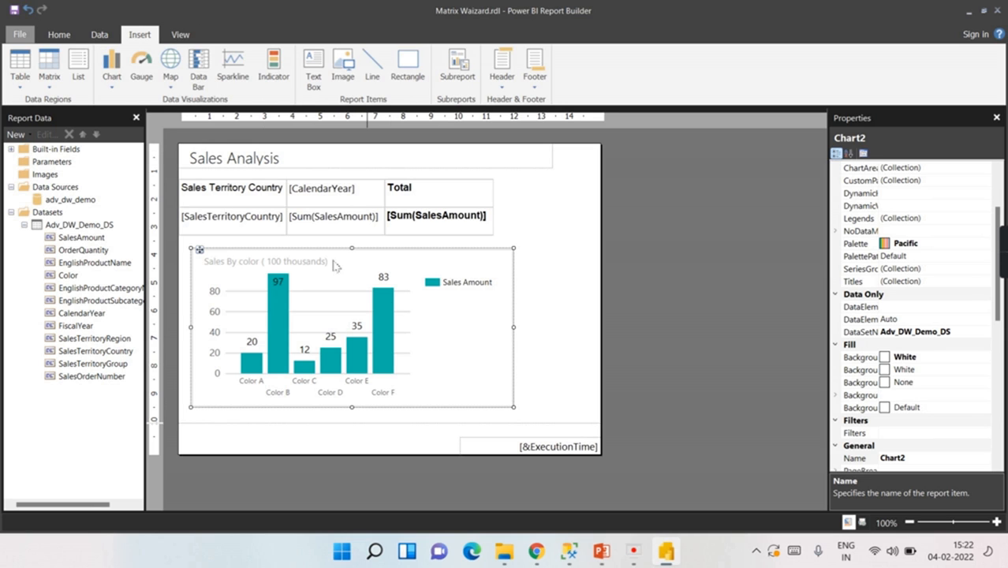
pyautogui.click(323, 288)
pyautogui.rightClick(323, 288)
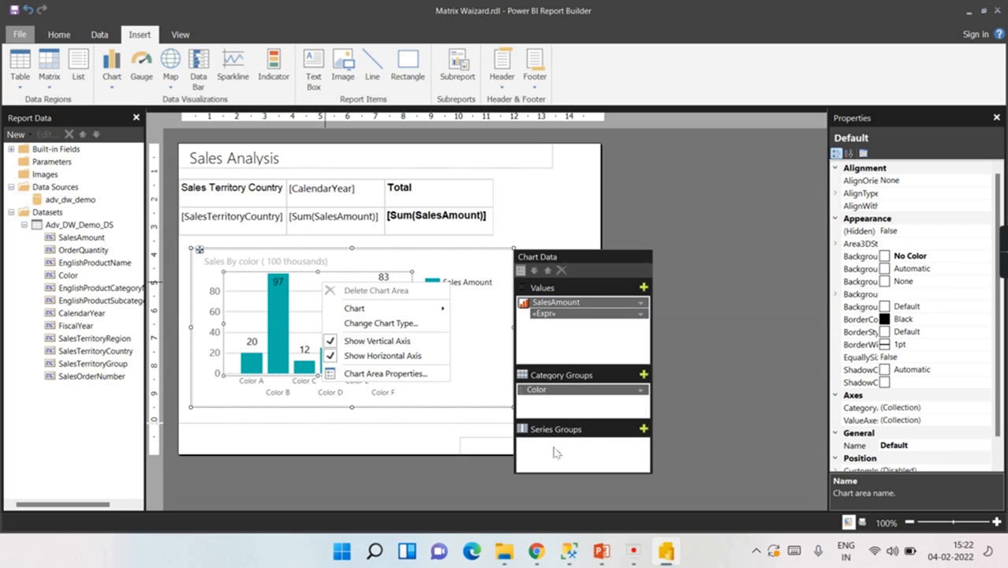
pyautogui.click(613, 452)
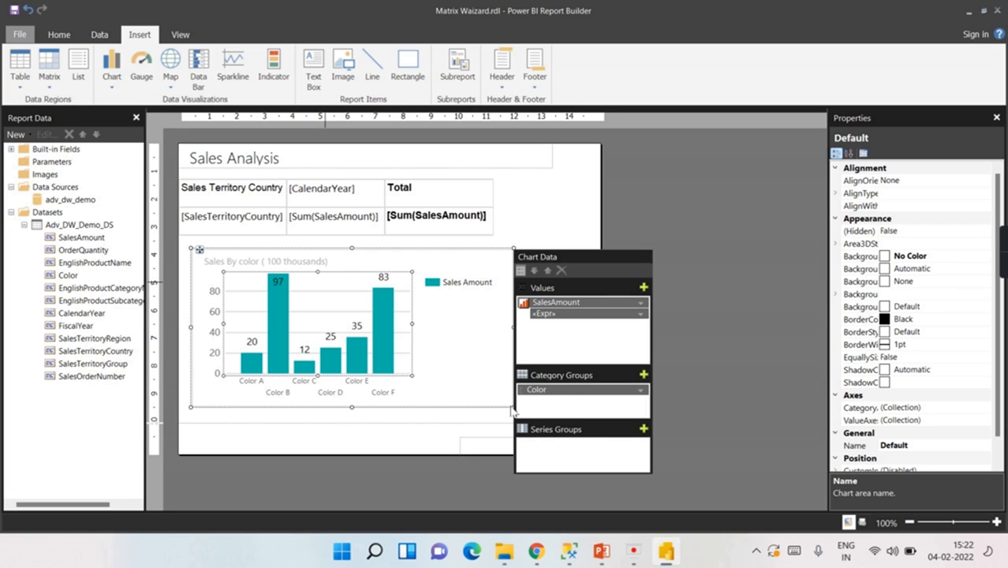
pyautogui.click(196, 346)
pyautogui.click(643, 429)
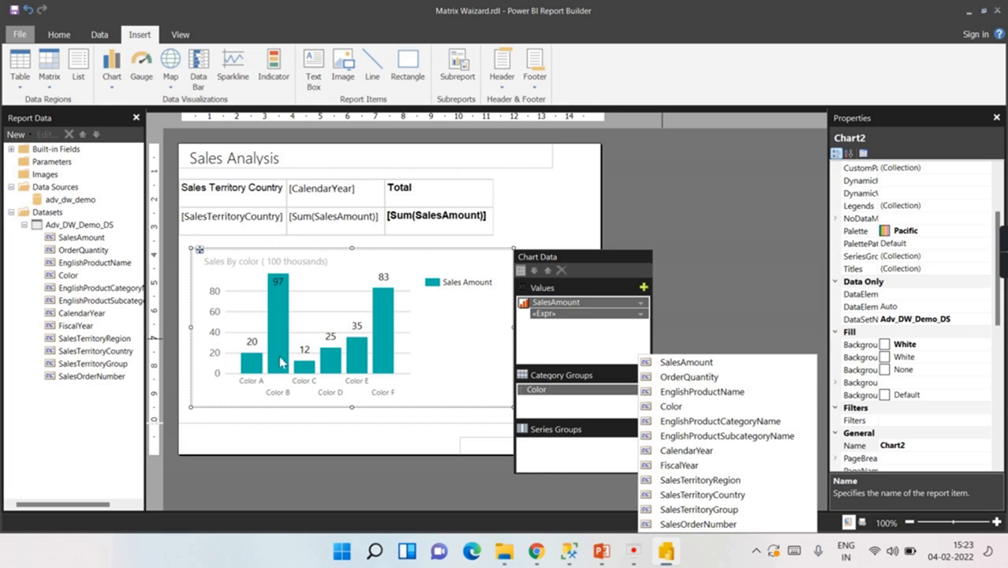
pyautogui.click(694, 451)
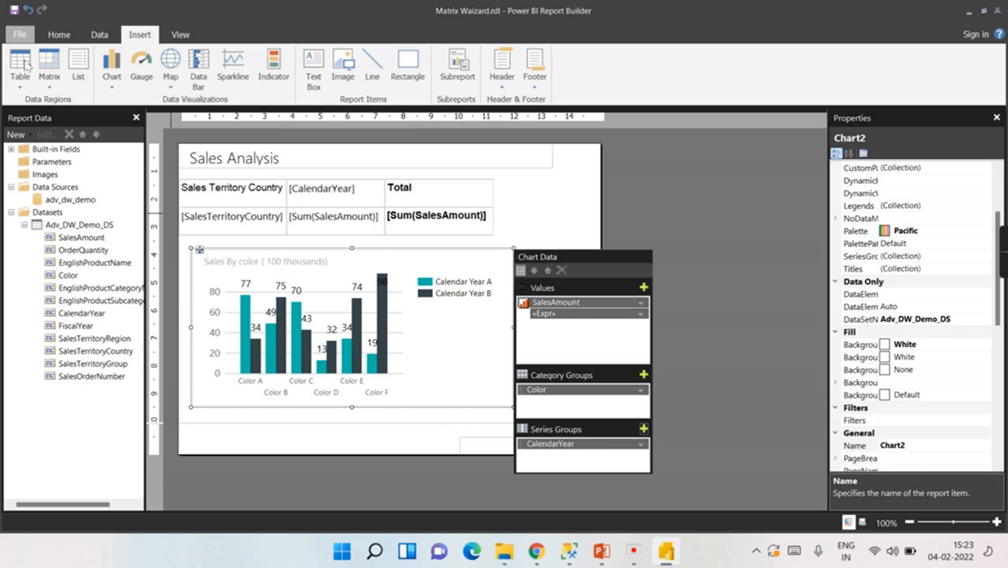
pyautogui.click(58, 36)
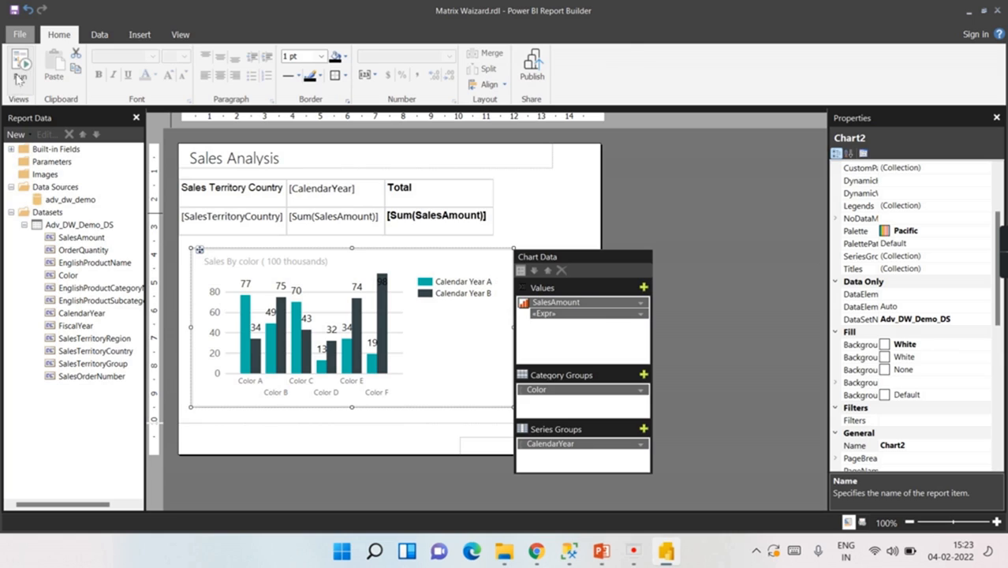
# Step: Preview the year-split chart, then widen it toward the page's right edge
pyautogui.click(19, 79)
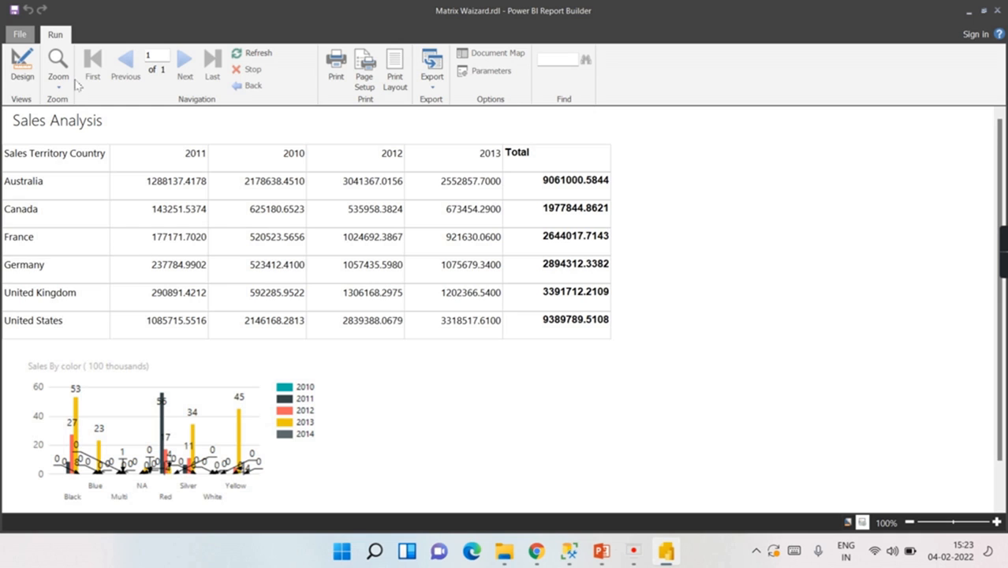
pyautogui.click(22, 67)
pyautogui.click(331, 265)
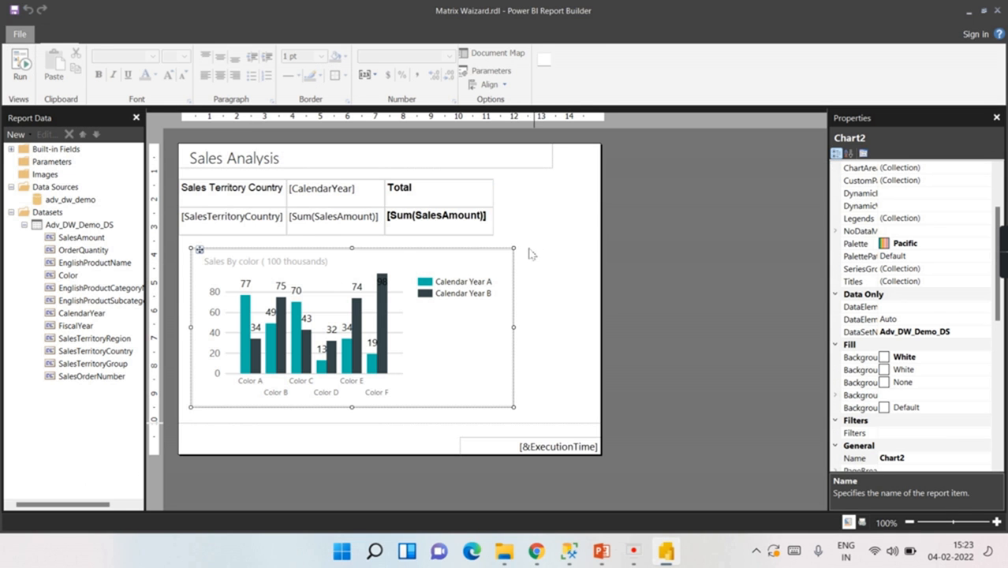
pyautogui.moveTo(514, 249); pyautogui.dragTo(602, 254)
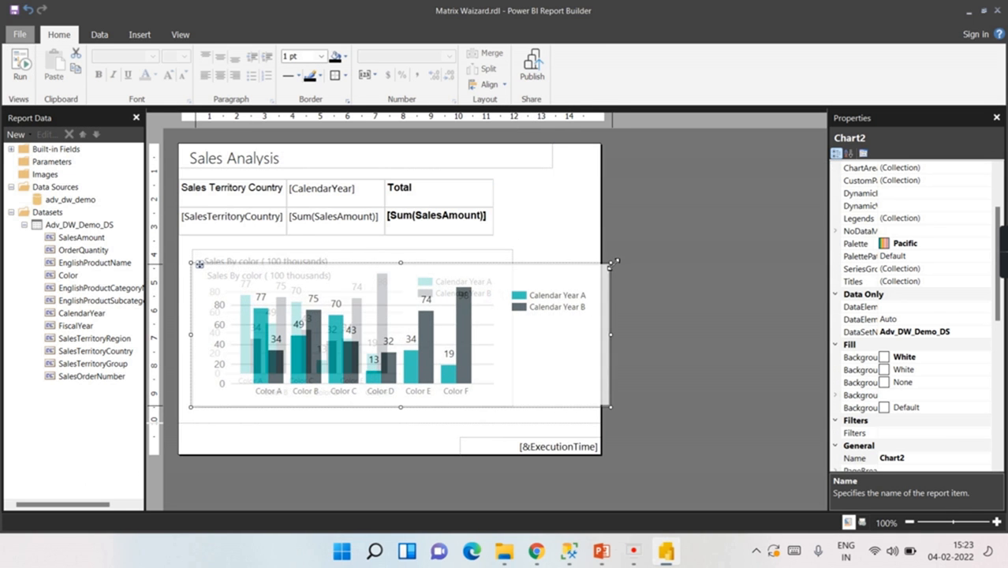
# Step: Delete the chart's legend and preview the report without it
pyautogui.click(536, 312)
pyautogui.rightClick(538, 313)
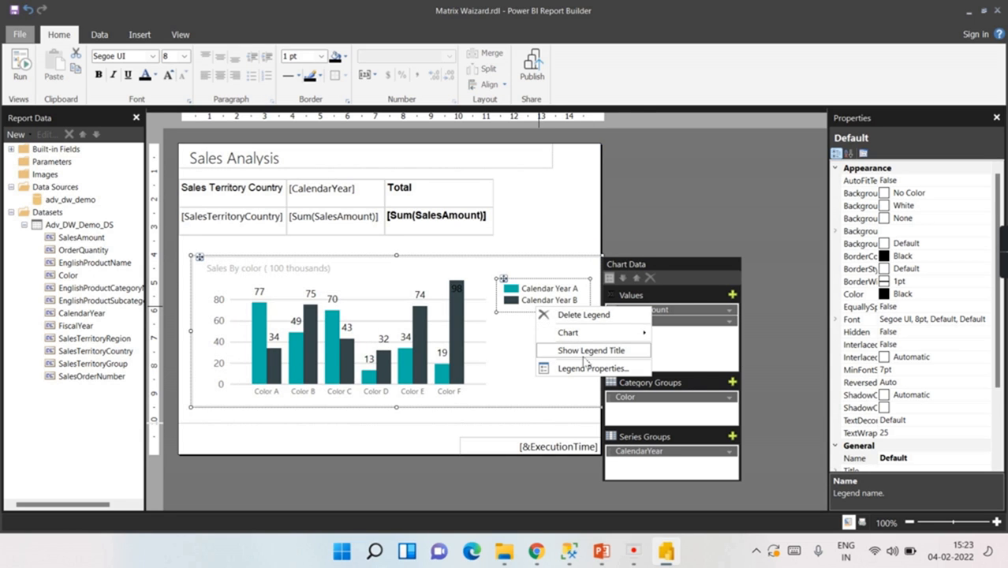
pyautogui.click(577, 316)
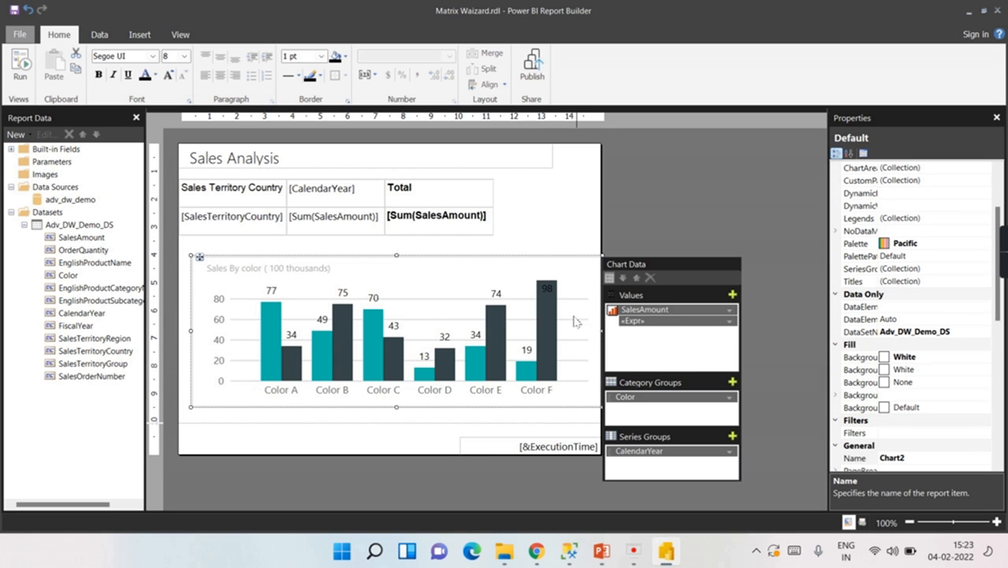
pyautogui.click(20, 65)
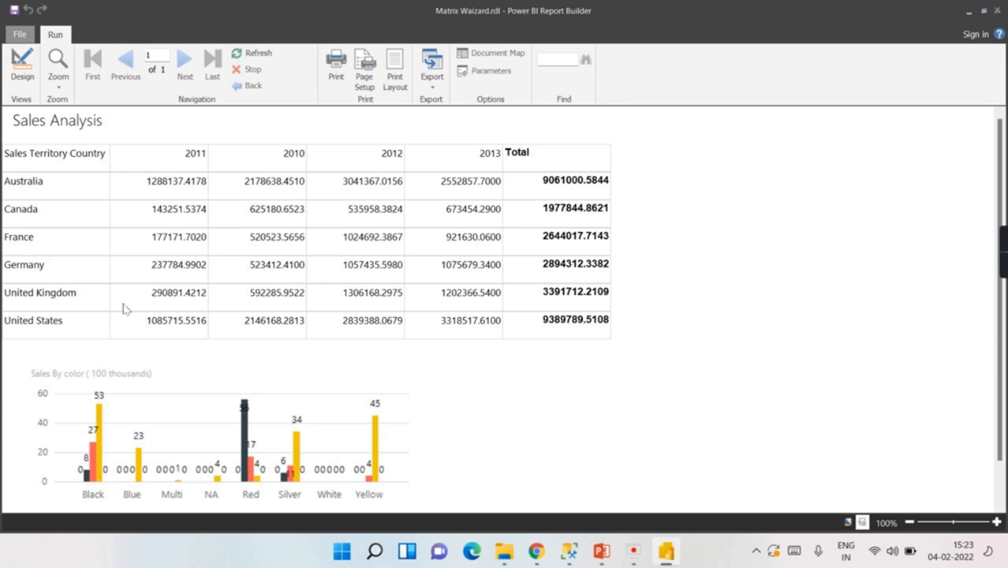
# Step: Switch back to Design view, check the chart title's context menu, then deselect the chart
pyautogui.click(17, 68)
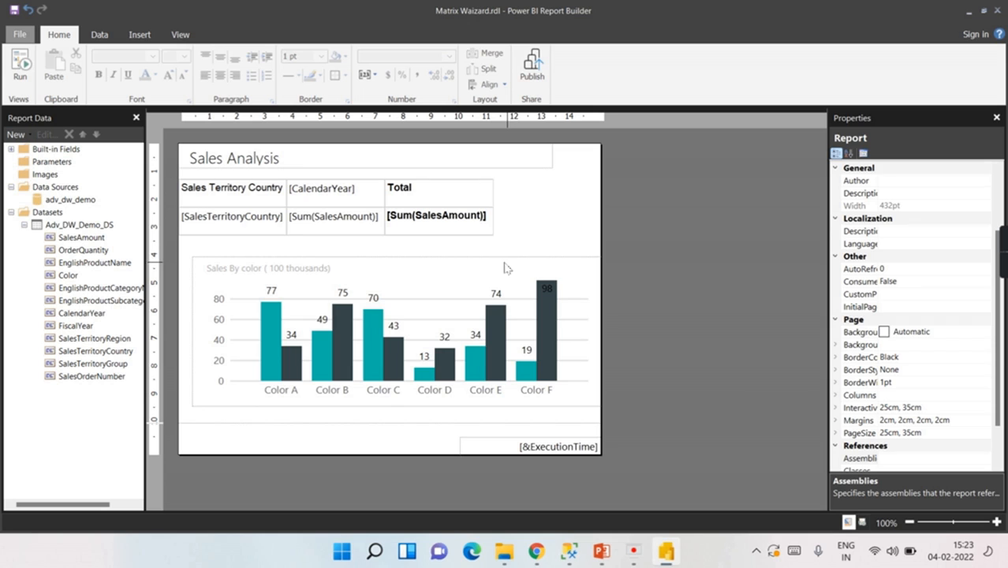
pyautogui.click(519, 277)
pyautogui.rightClick(518, 278)
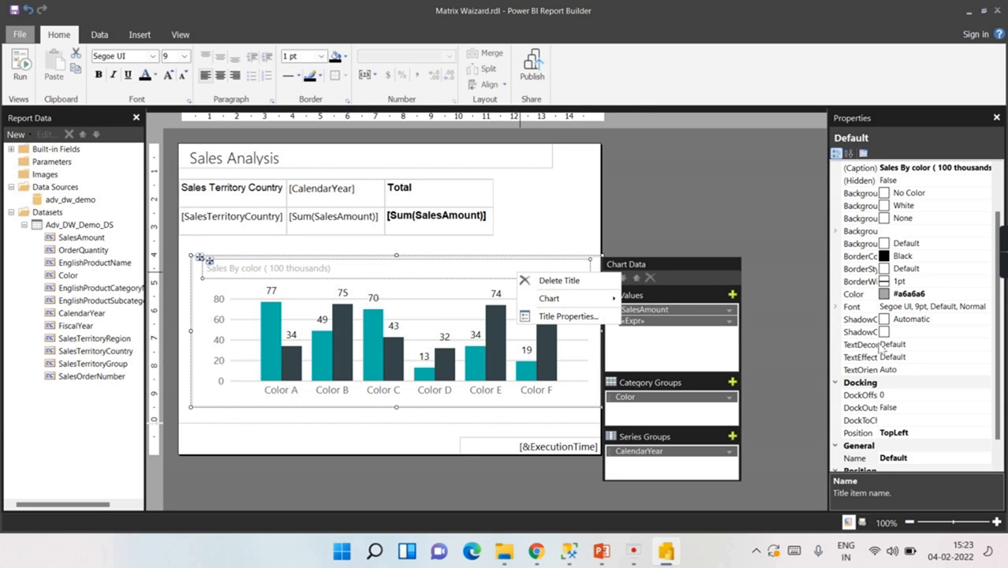
pyautogui.click(769, 227)
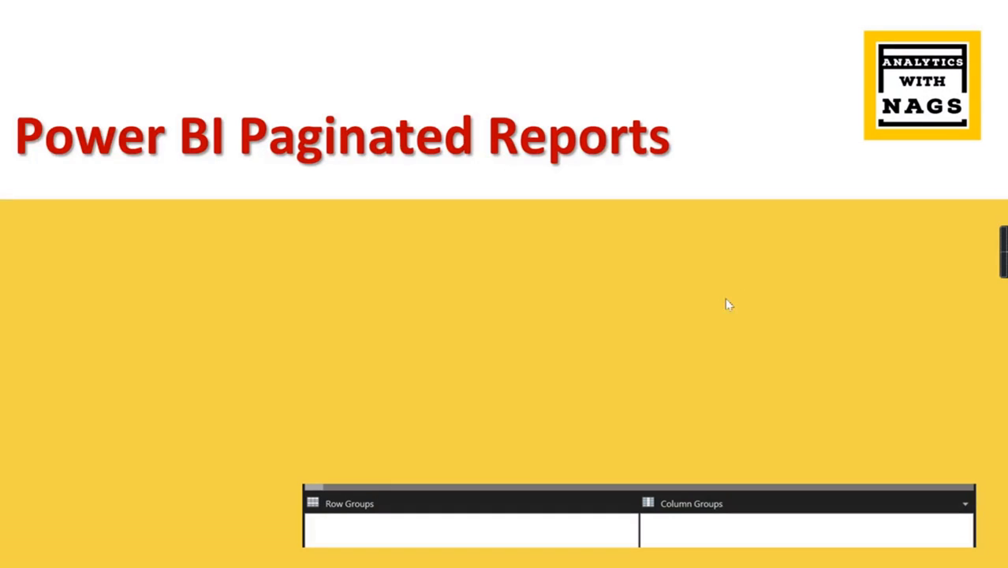
# Step: Advance the slide animation to show the Row Groups / Column Groups heading
pyautogui.click(623, 300)
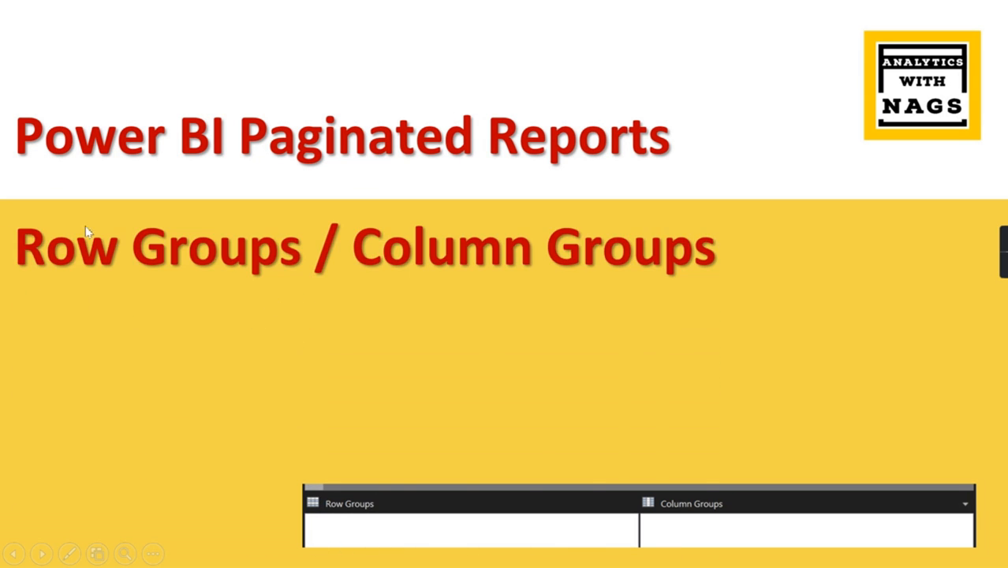
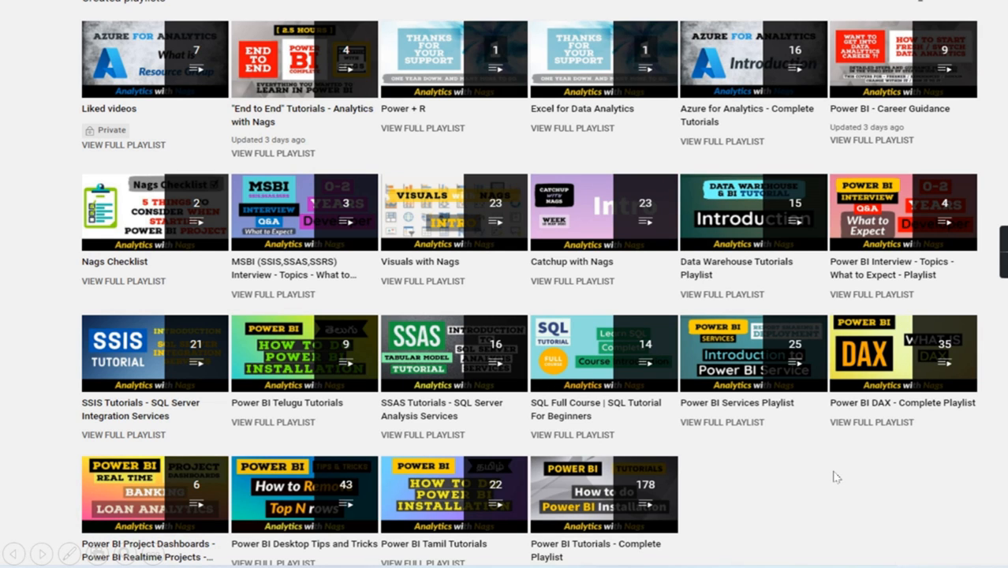
# Step: End the PowerPoint slideshow and bring the Groups.rdl report in Report Builder to the front
pyautogui.press('Escape')
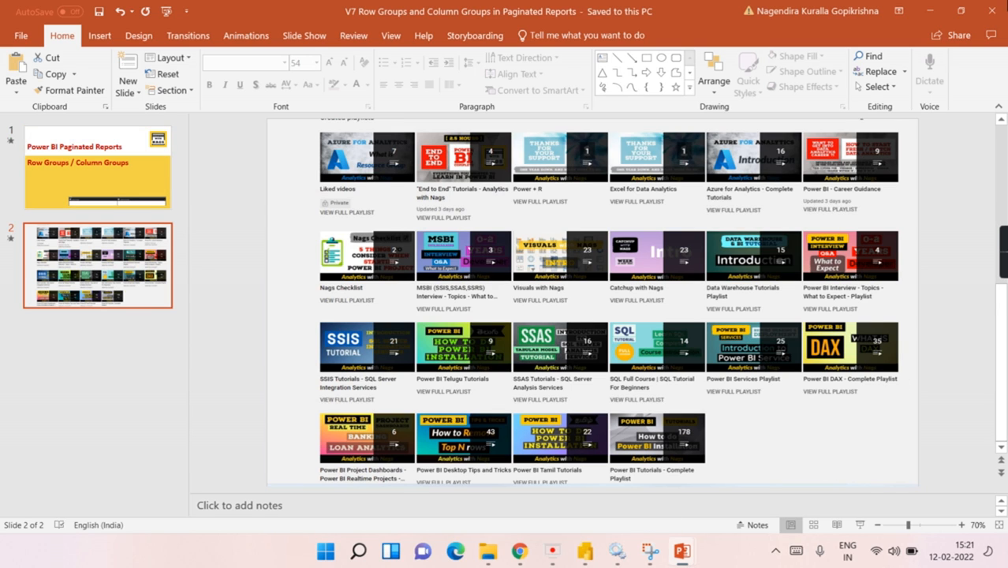
pyautogui.click(933, 14)
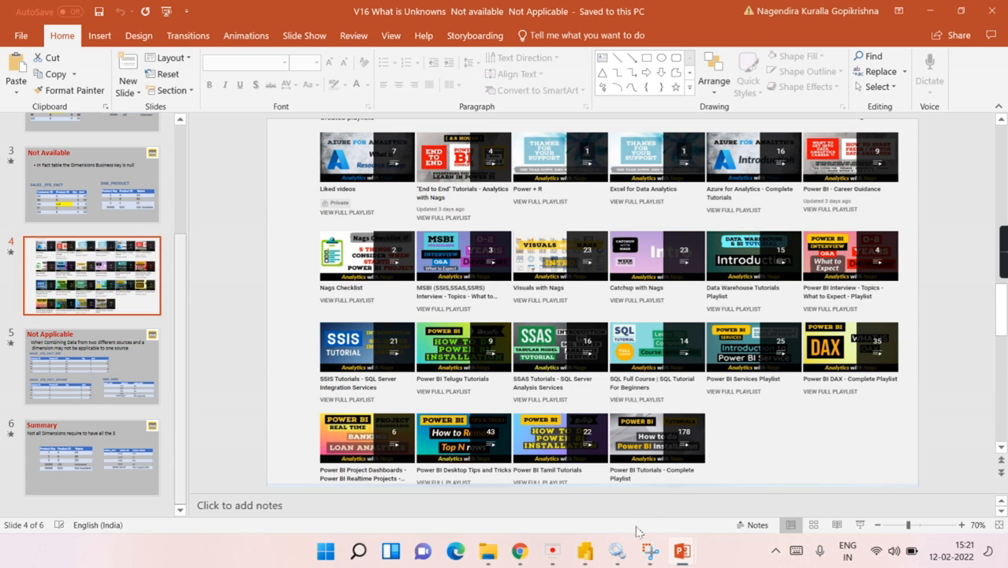
pyautogui.click(585, 550)
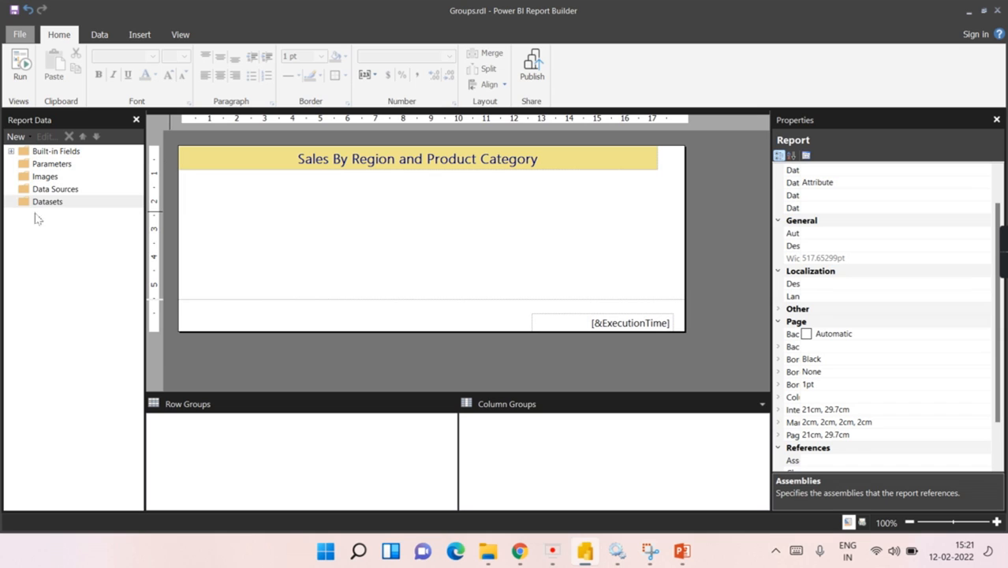
# Step: Create data source DataSource1 with a connection to the AdventureWorksDW database
pyautogui.rightClick(61, 193)
pyautogui.click(110, 210)
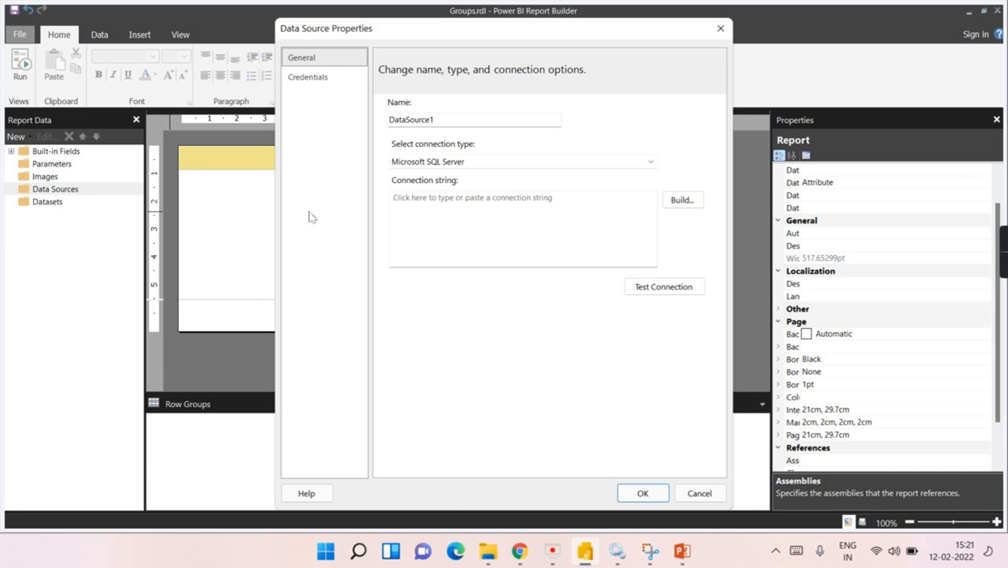
pyautogui.click(682, 200)
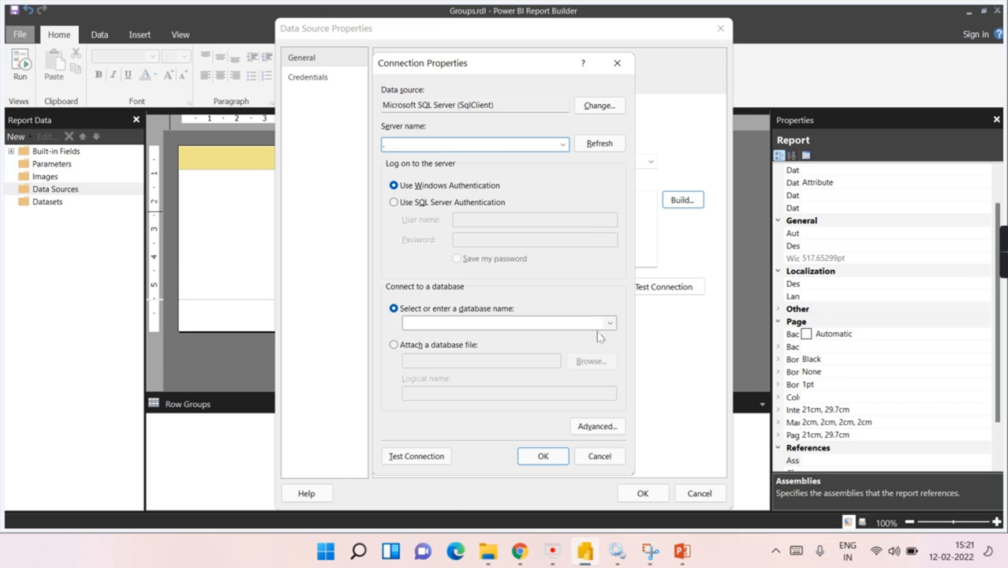
pyautogui.click(611, 323)
pyautogui.click(462, 344)
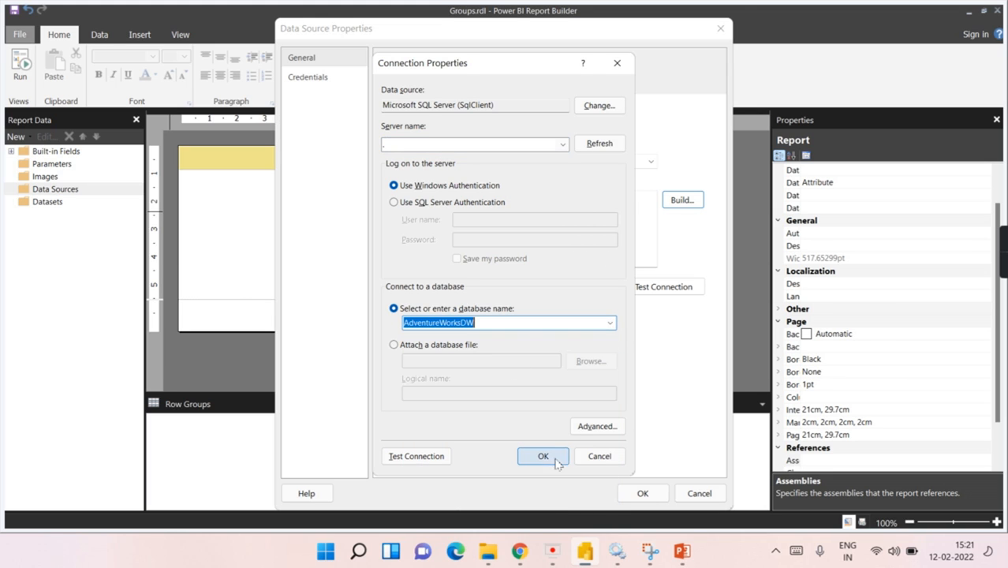
pyautogui.click(543, 456)
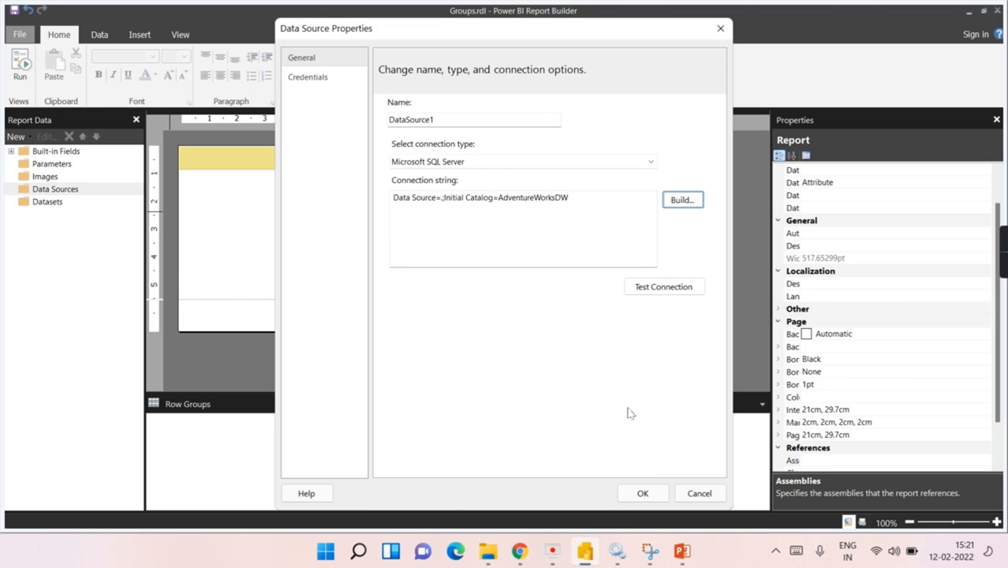
pyautogui.click(643, 492)
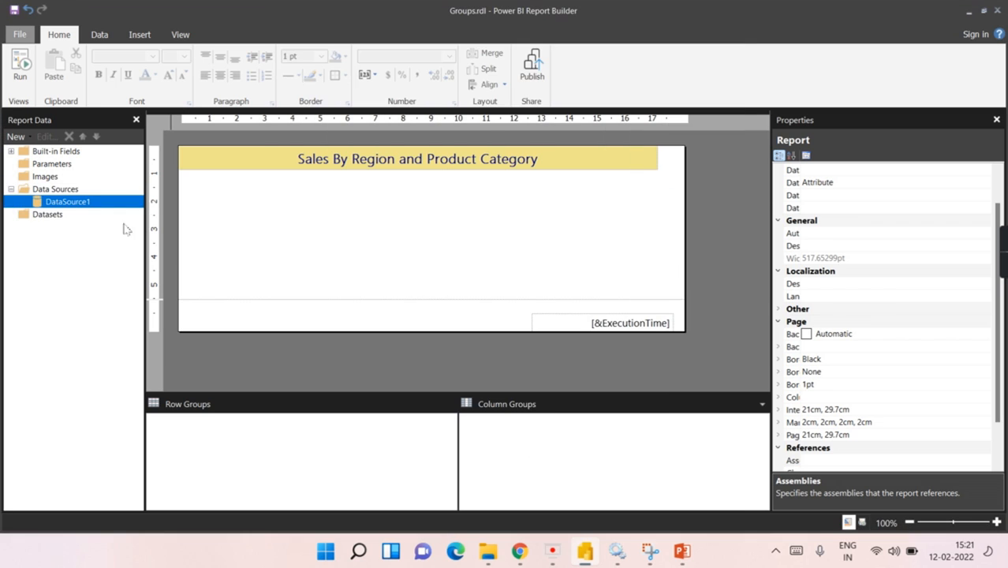
pyautogui.rightClick(50, 218)
# Step: Start a new dataset based on DataSource1 in the Query Designer
pyautogui.click(105, 222)
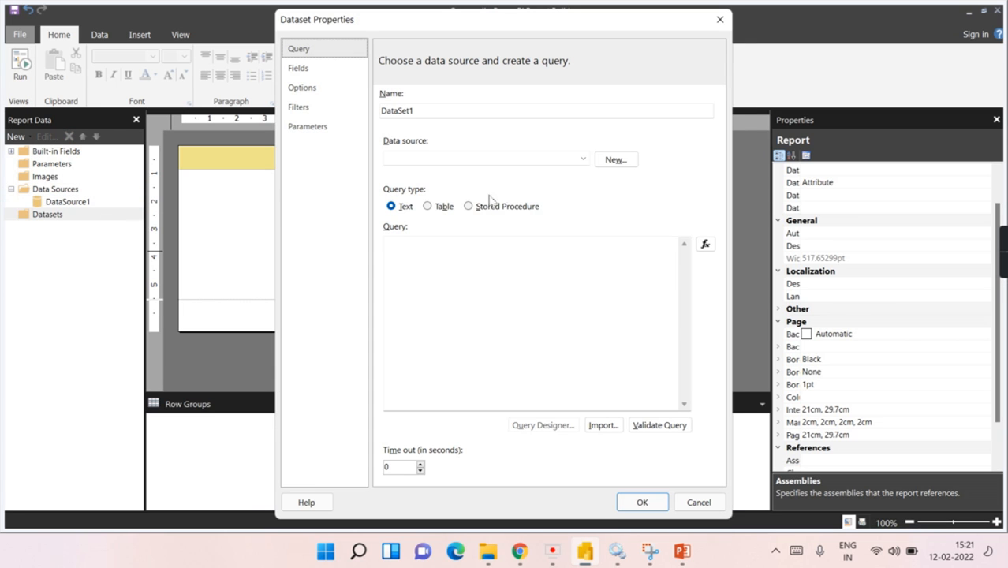
pyautogui.click(443, 159)
pyautogui.click(452, 171)
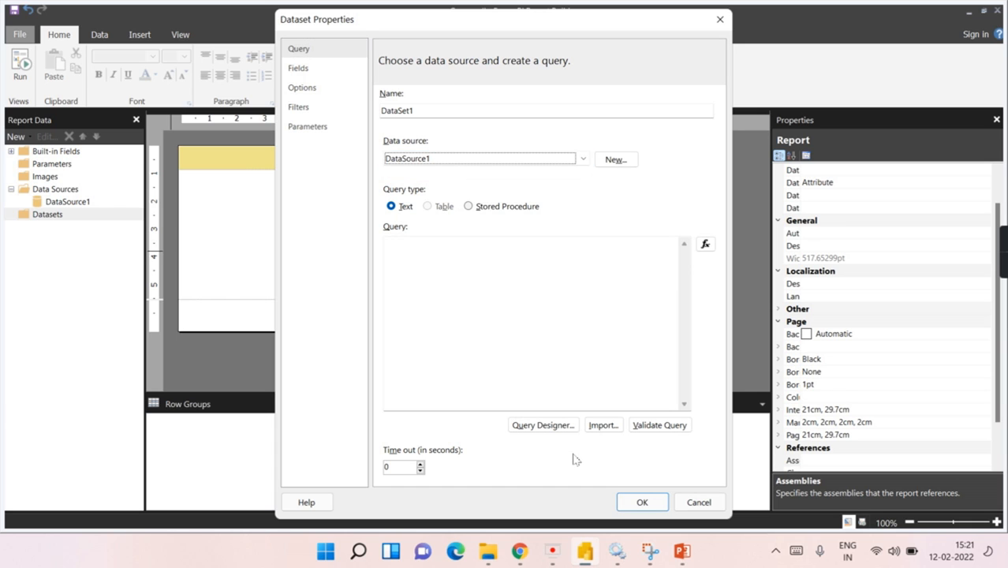
pyautogui.click(537, 424)
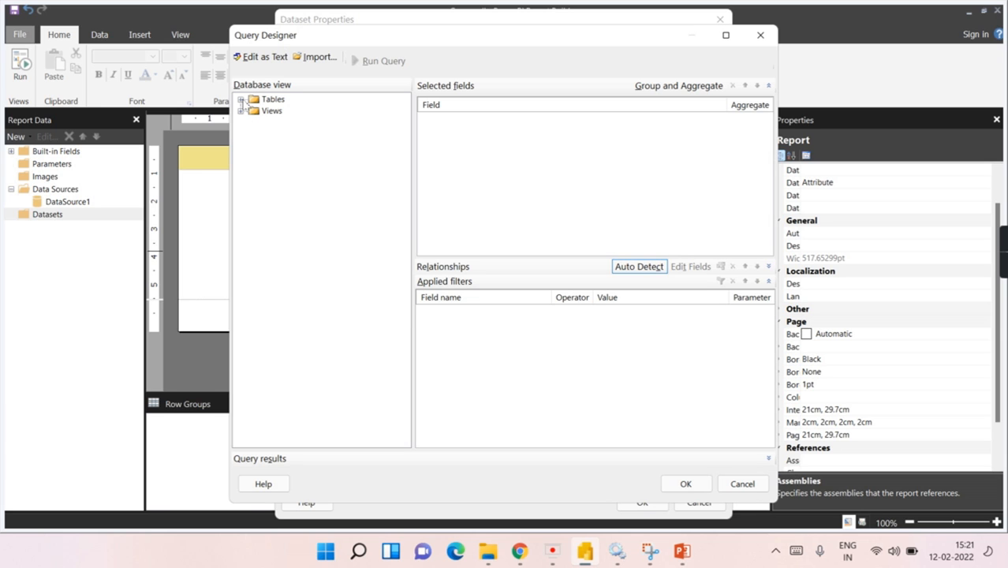
# Step: Add OrderQuantity and SalesAmount from FactInternetSales to the query
pyautogui.click(241, 99)
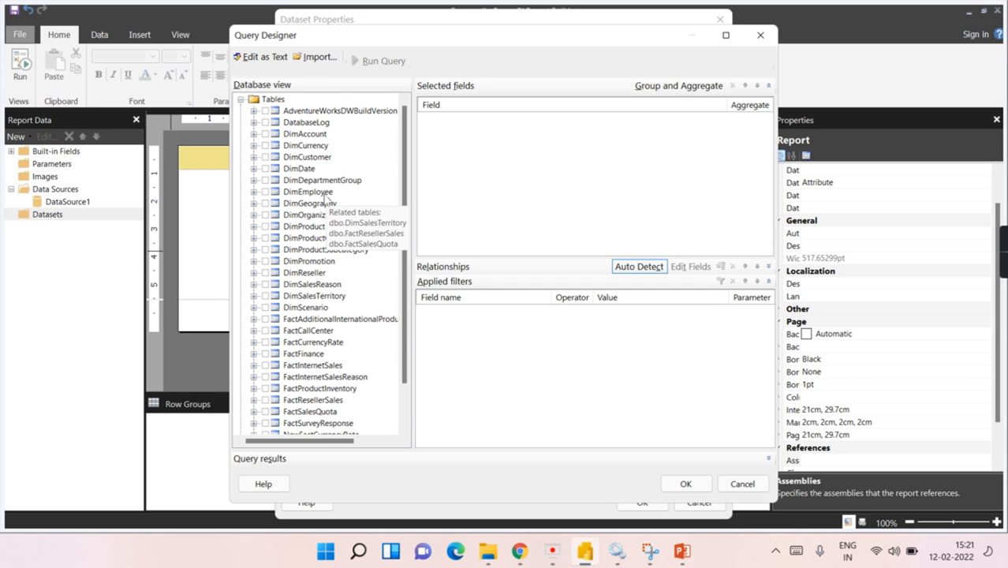
pyautogui.scroll(-2, 326, 194)
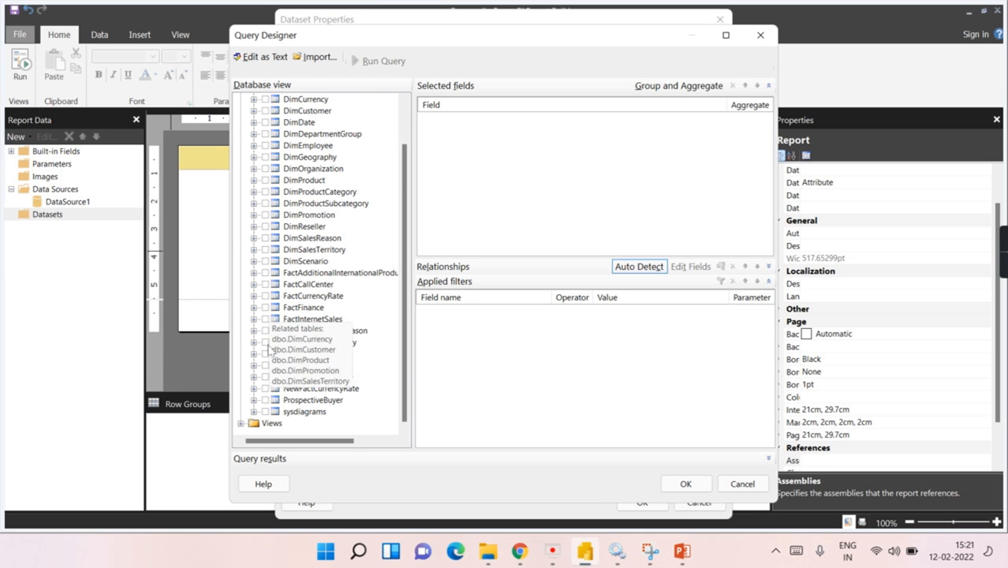
pyautogui.click(253, 319)
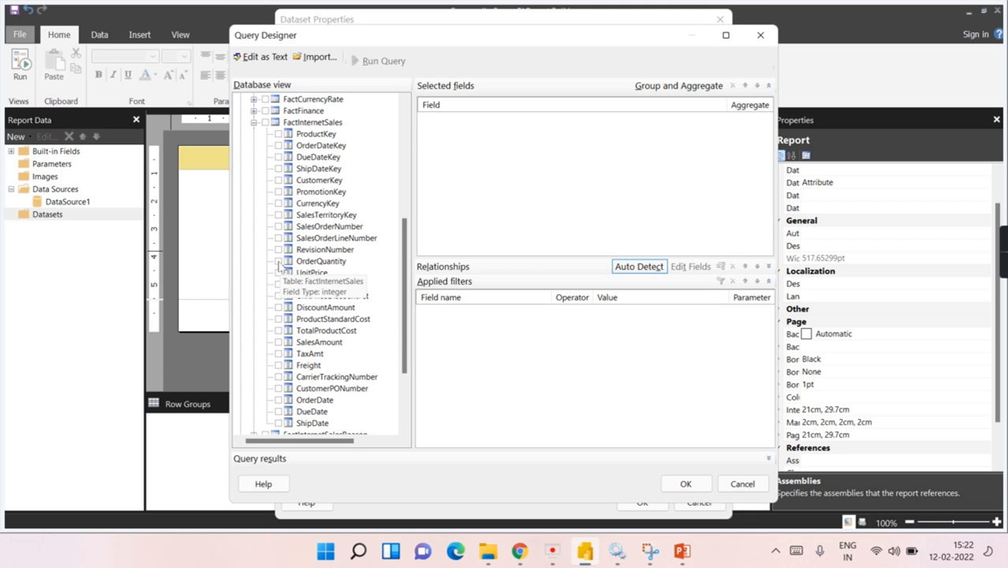
pyautogui.click(278, 262)
pyautogui.click(278, 342)
pyautogui.click(254, 123)
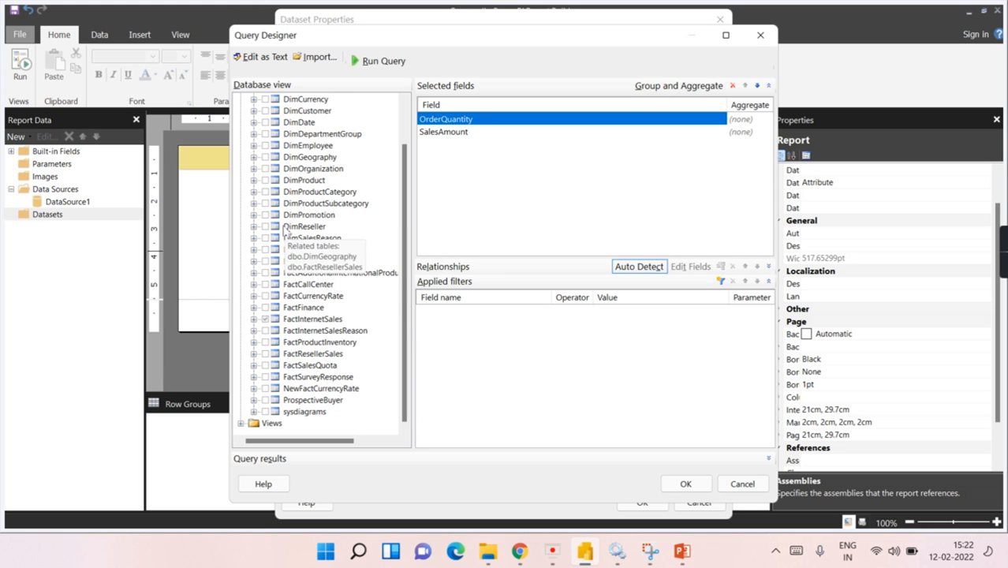
# Step: Add EnglishProductName, EnglishProductSubcategoryName and EnglishProductCategoryName to the query
pyautogui.scroll(2, 352, 210)
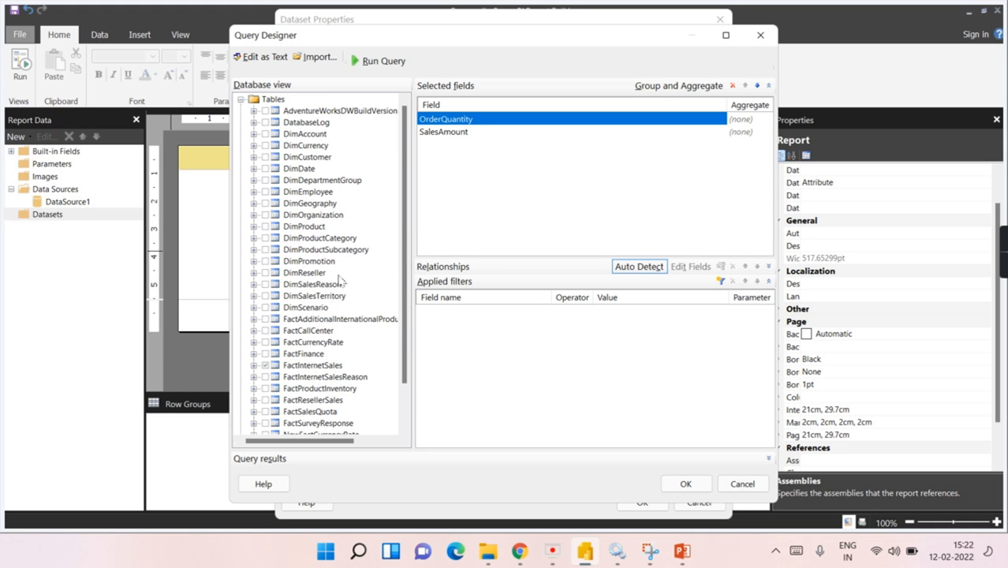
pyautogui.click(254, 227)
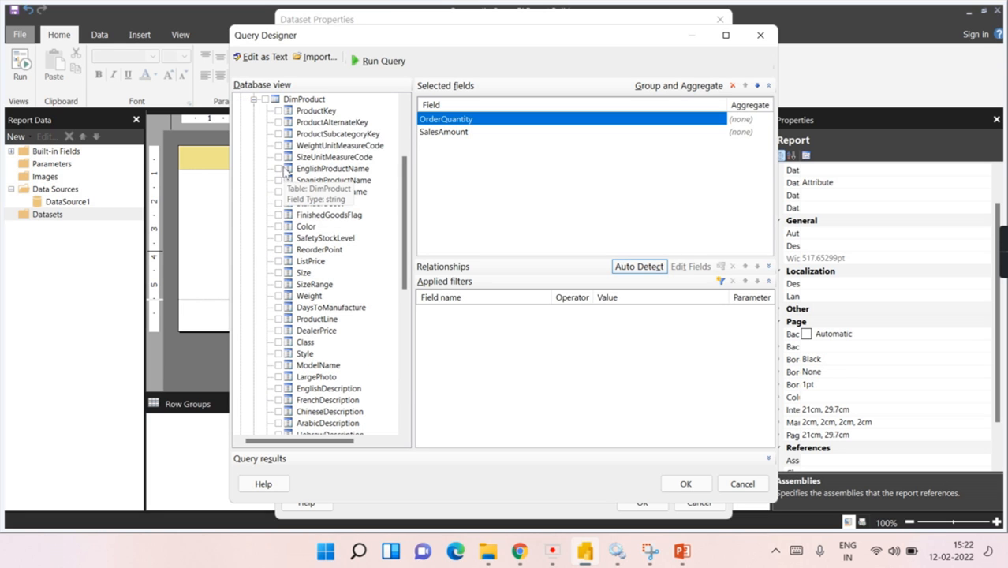
pyautogui.click(279, 169)
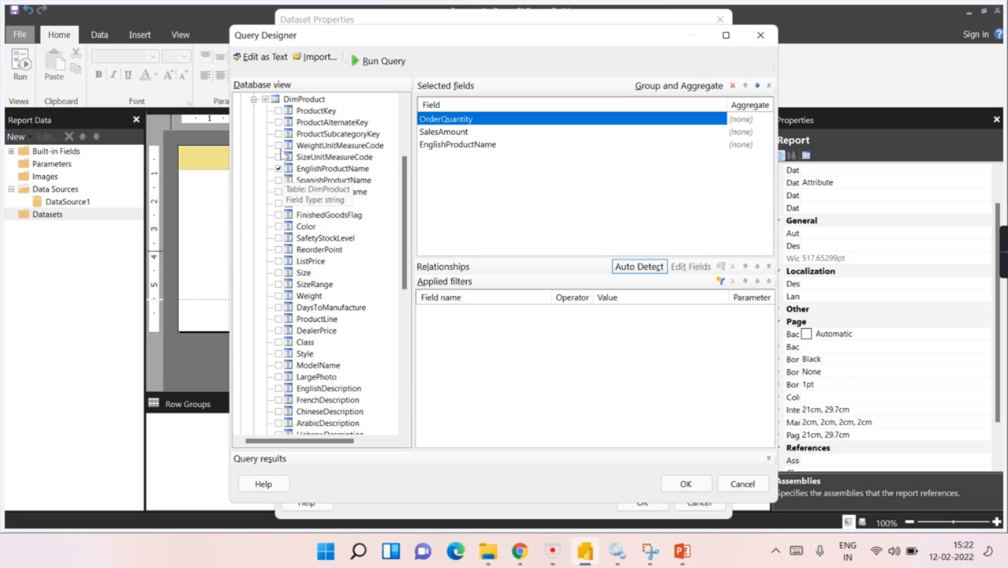
pyautogui.click(254, 100)
pyautogui.click(253, 203)
pyautogui.click(278, 237)
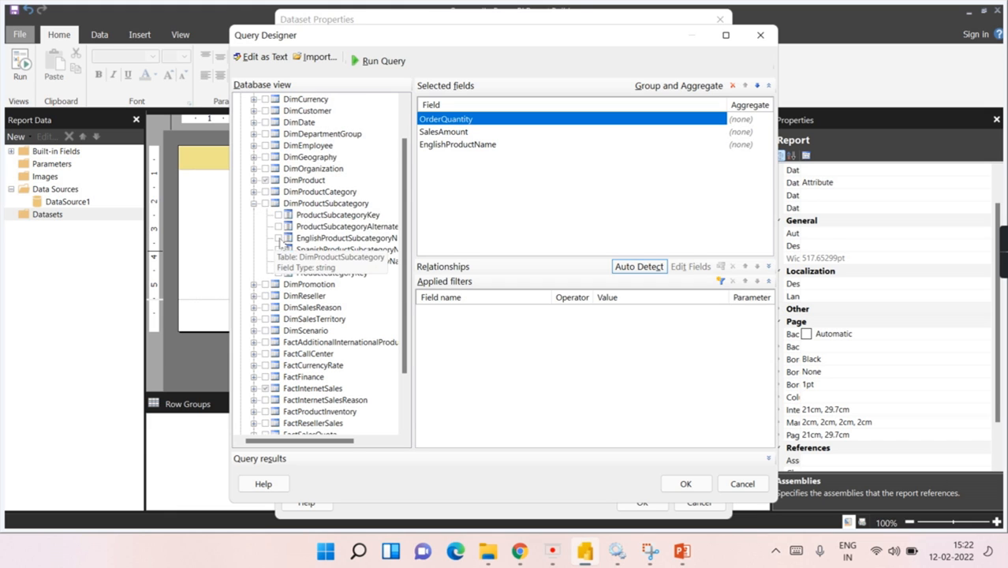
pyautogui.click(254, 204)
pyautogui.click(253, 192)
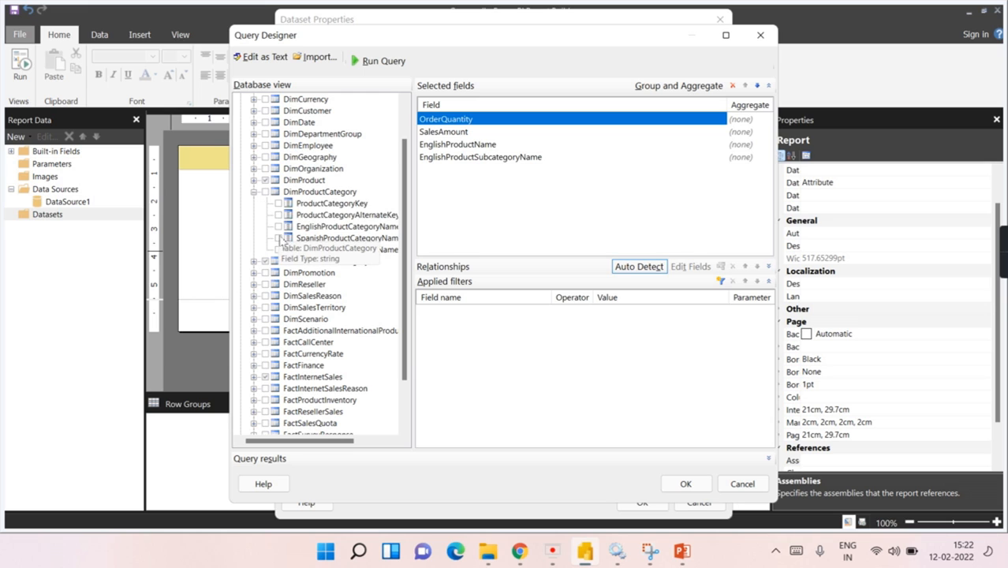
pyautogui.click(278, 226)
pyautogui.click(253, 192)
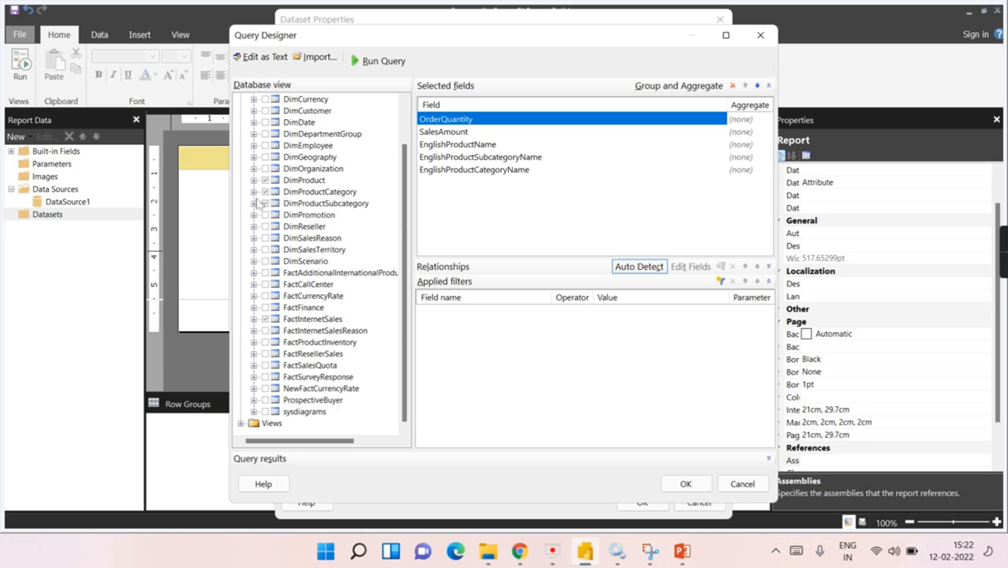
# Step: Add SalesTerritoryRegion, SalesTerritoryCountry, SalesTerritoryGroup and CalendarYear to the query
pyautogui.click(253, 249)
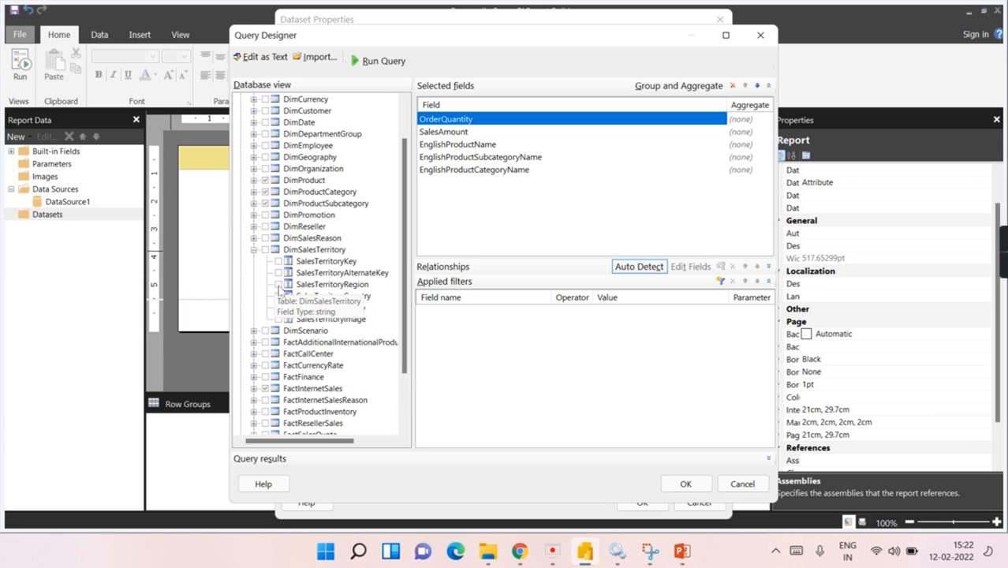
pyautogui.click(278, 284)
pyautogui.click(278, 296)
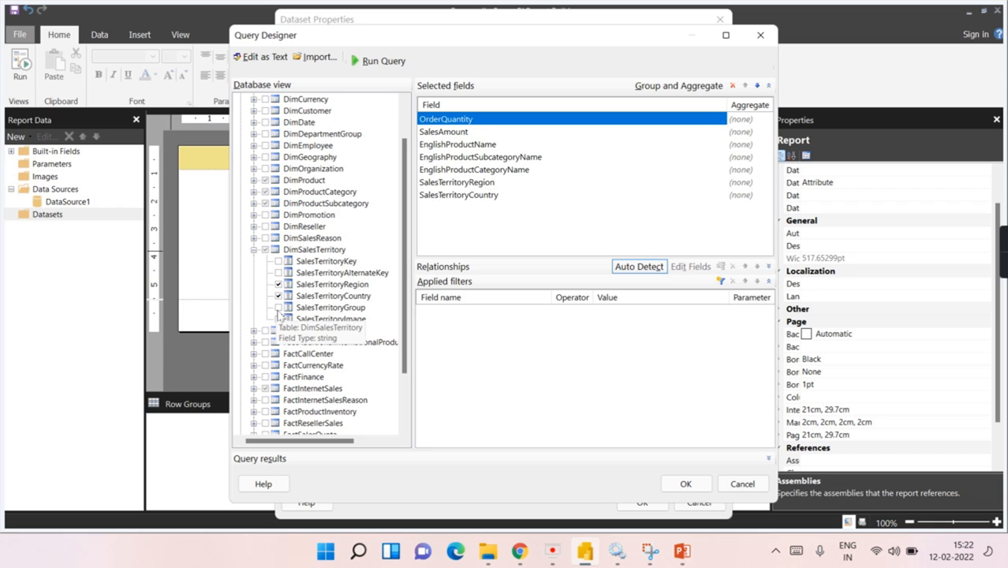
pyautogui.click(279, 307)
pyautogui.click(253, 249)
pyautogui.scroll(2, 272, 237)
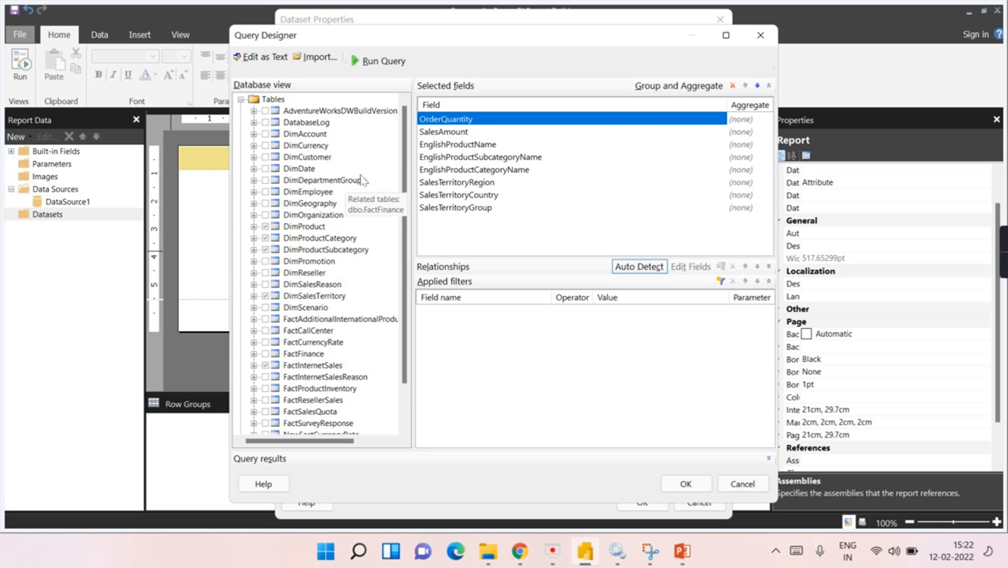
pyautogui.click(253, 169)
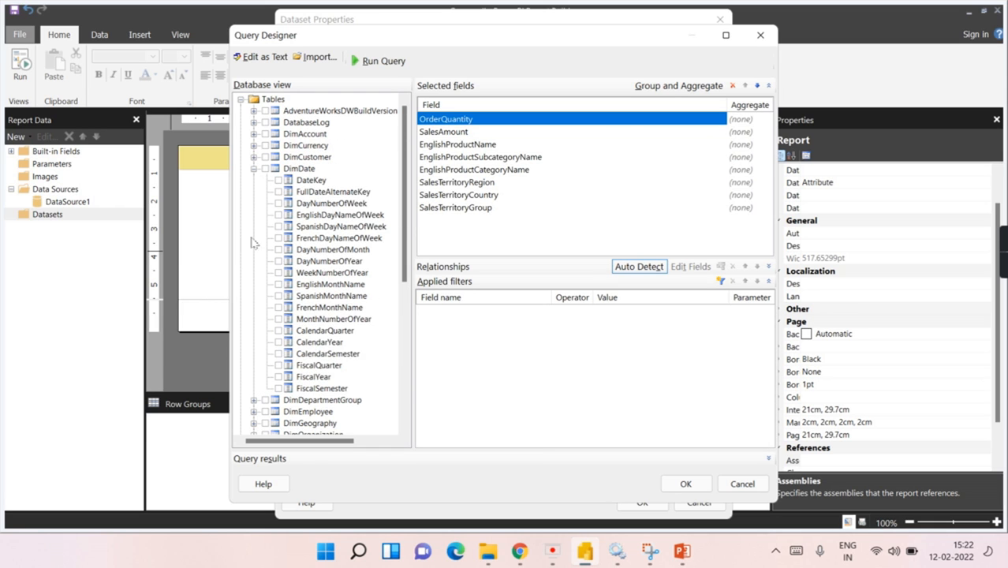
pyautogui.click(278, 342)
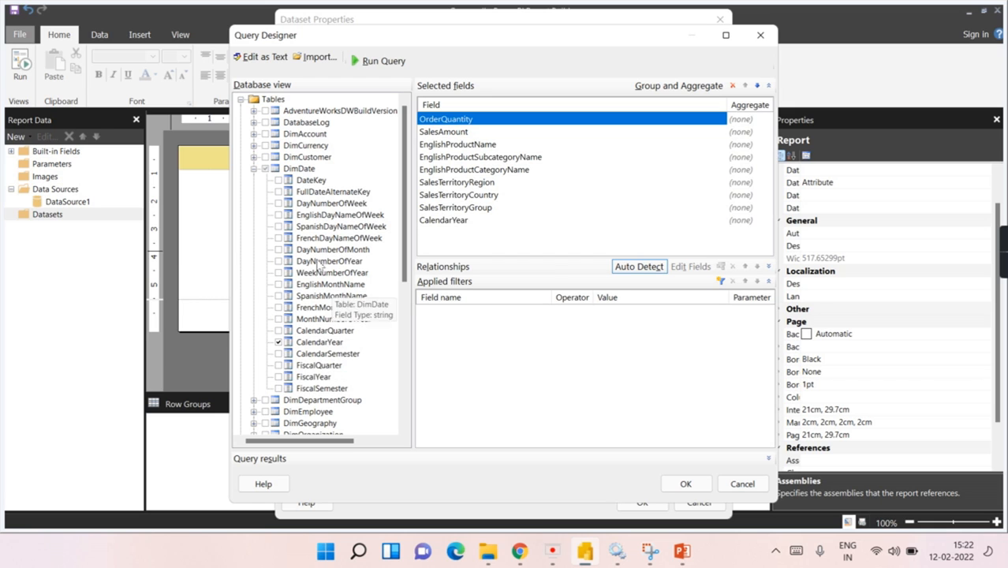
pyautogui.click(253, 169)
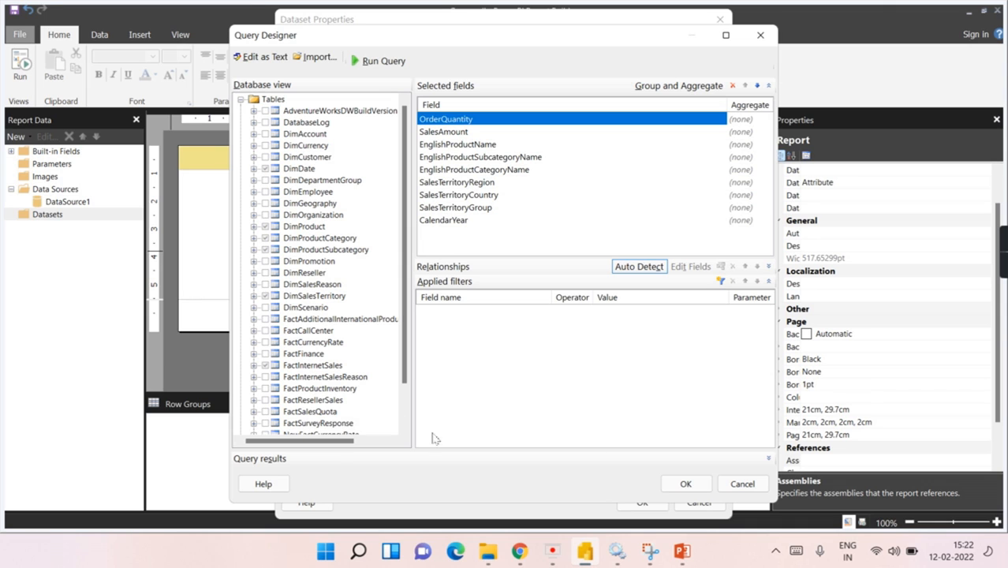
# Step: Remove the extra due date and ship date join conditions and save DataSet1
pyautogui.click(683, 485)
pyautogui.scroll(-4, 543, 338)
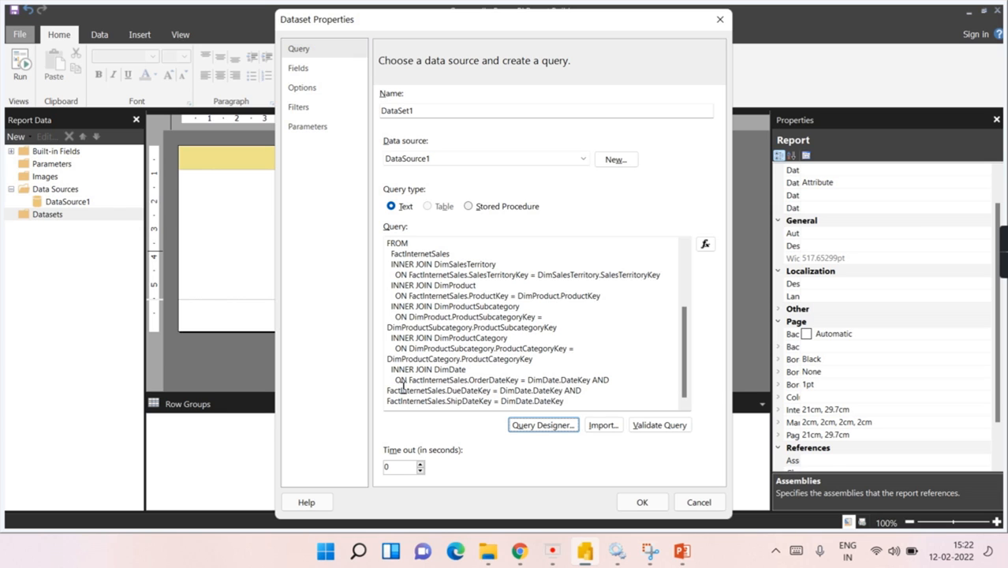
pyautogui.moveTo(579, 406); pyautogui.dragTo(597, 380)
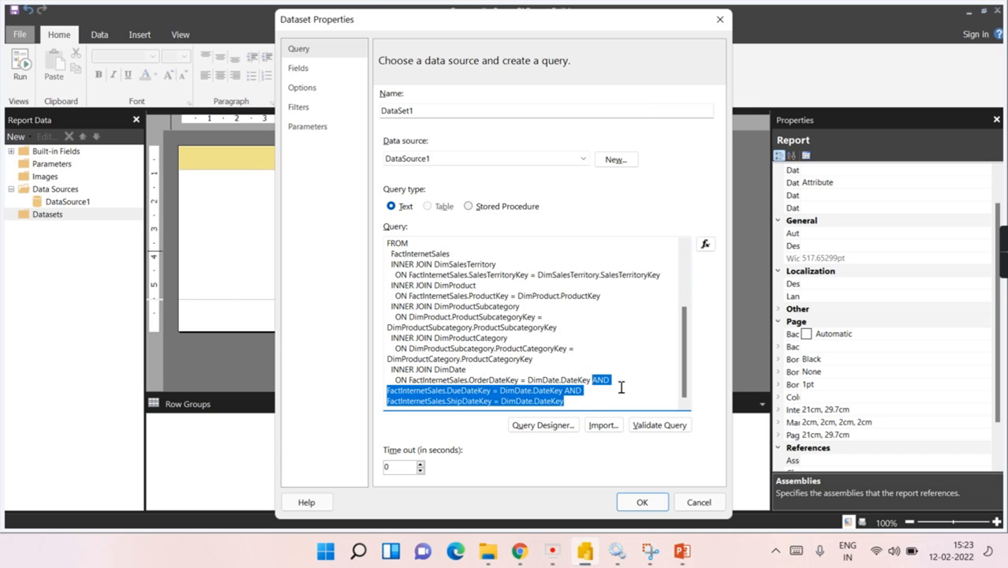
pyautogui.press('BackSpace')
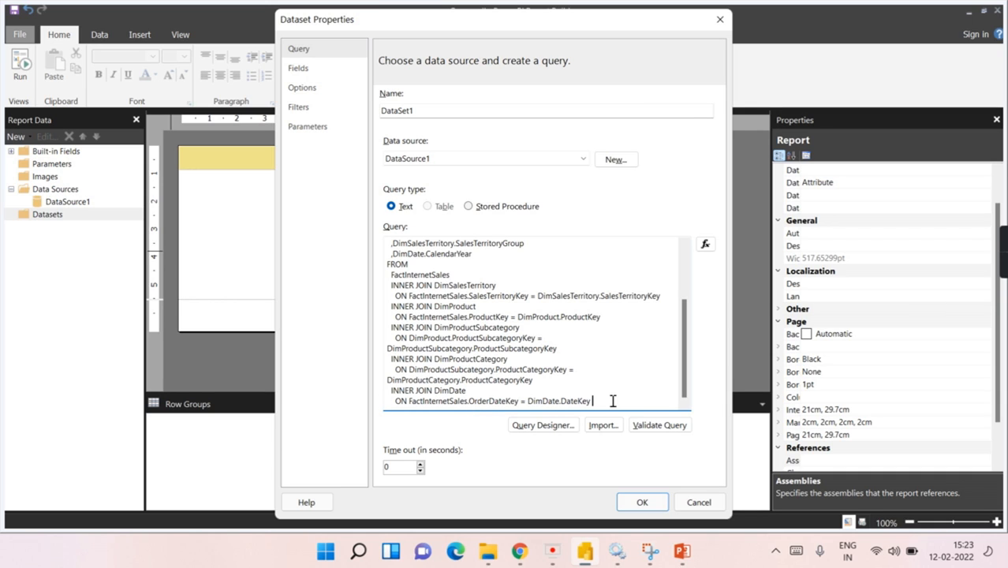
pyautogui.click(642, 502)
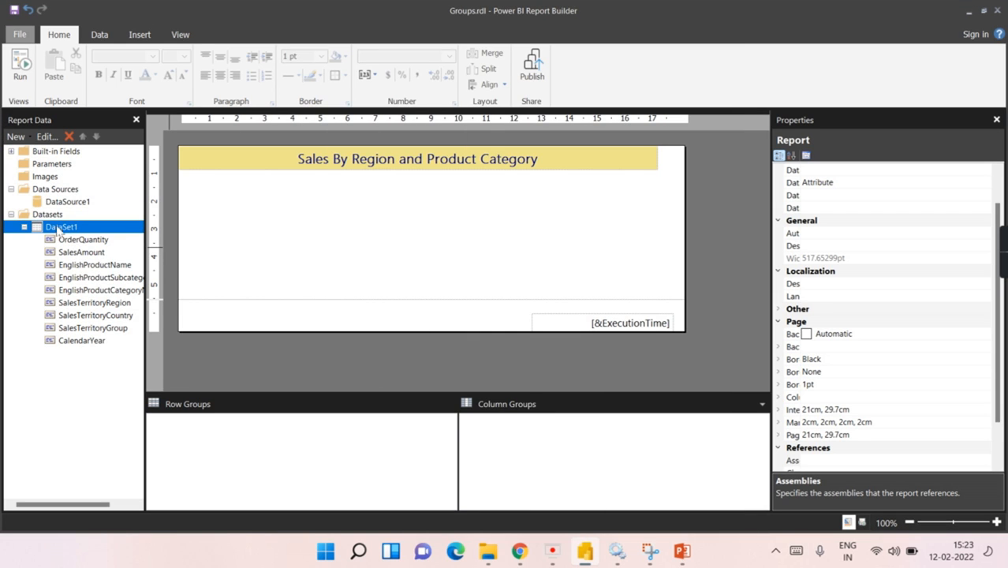
# Step: Change the dataset's name to Sales in Dataset Properties
pyautogui.doubleClick(65, 229)
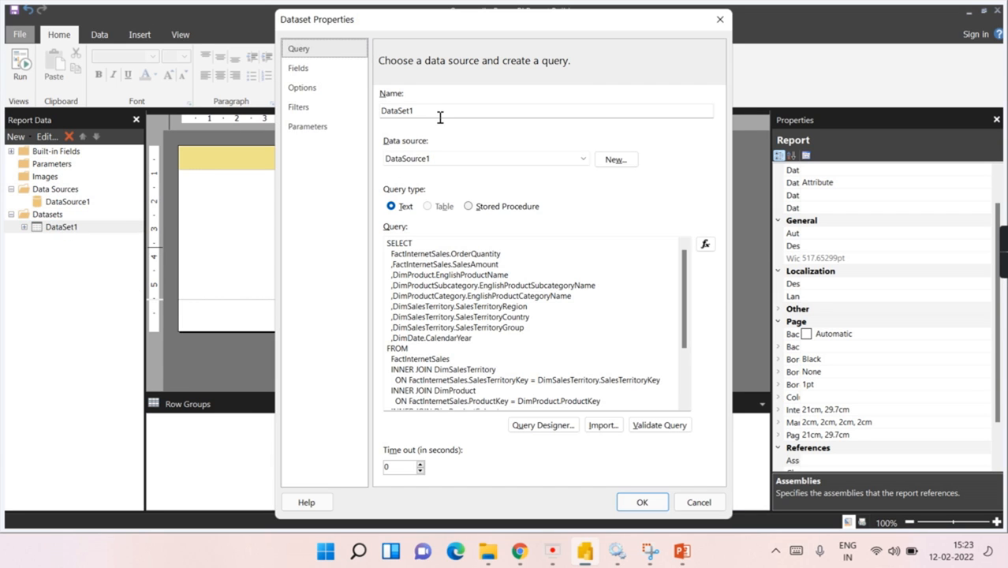
pyautogui.write('sALES')
pyautogui.hotkey('ctrl', 'a')
pyautogui.press('BackSpace')
pyautogui.write('Sa')
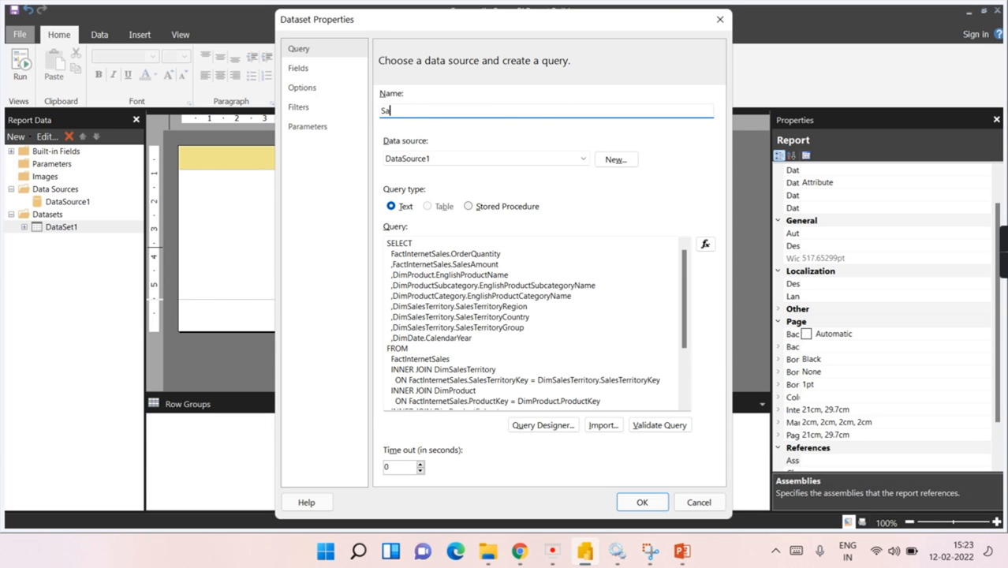
pyautogui.write('les')
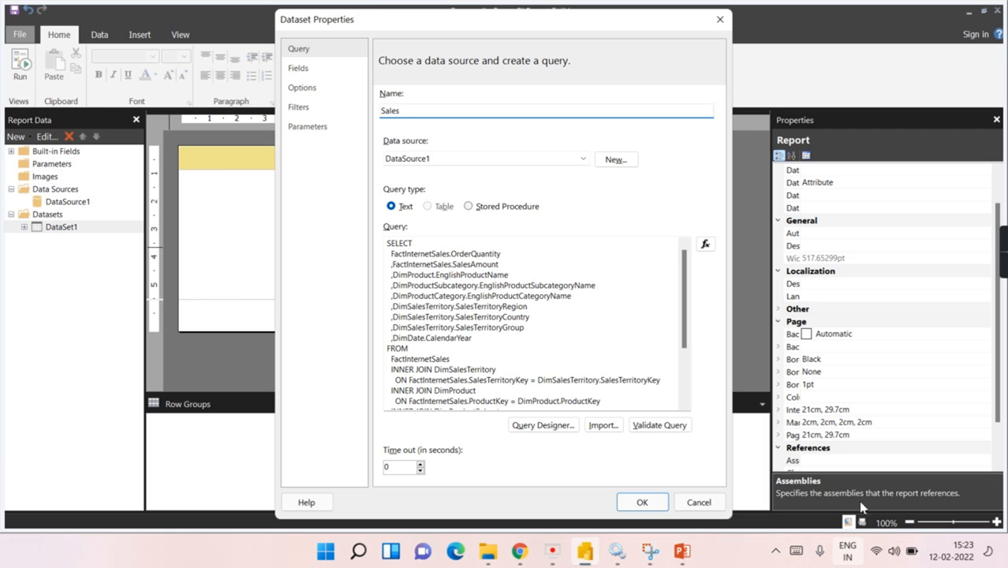
pyautogui.click(642, 502)
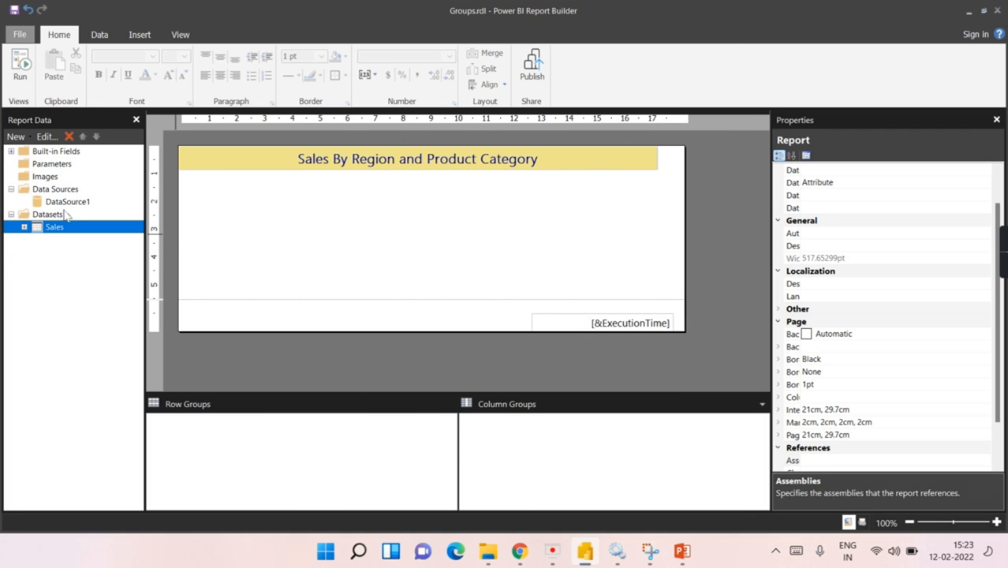
# Step: Insert a plain table drawn just below the report title
pyautogui.click(230, 223)
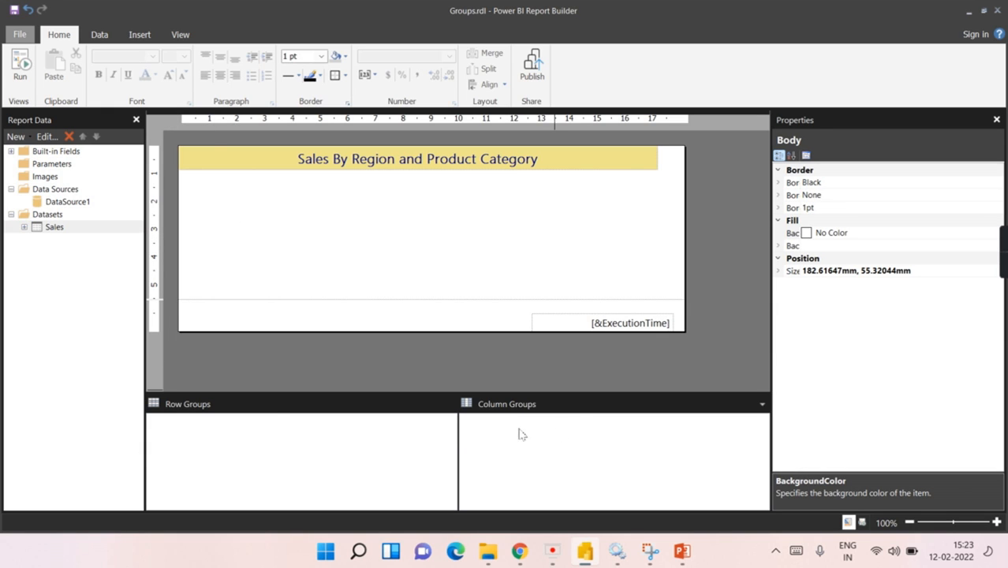
pyautogui.click(139, 35)
pyautogui.click(21, 75)
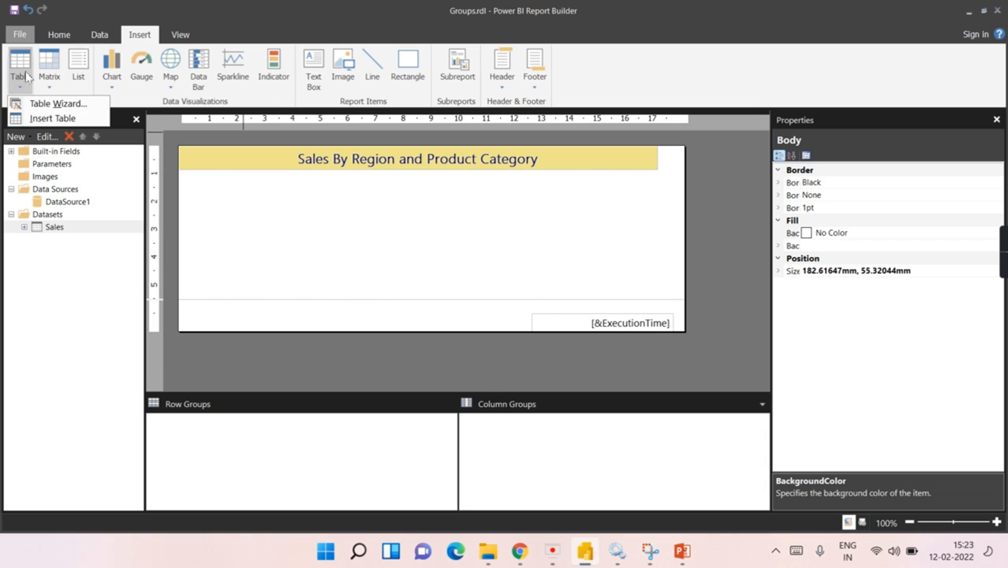
pyautogui.click(35, 120)
pyautogui.moveTo(226, 182); pyautogui.dragTo(481, 241)
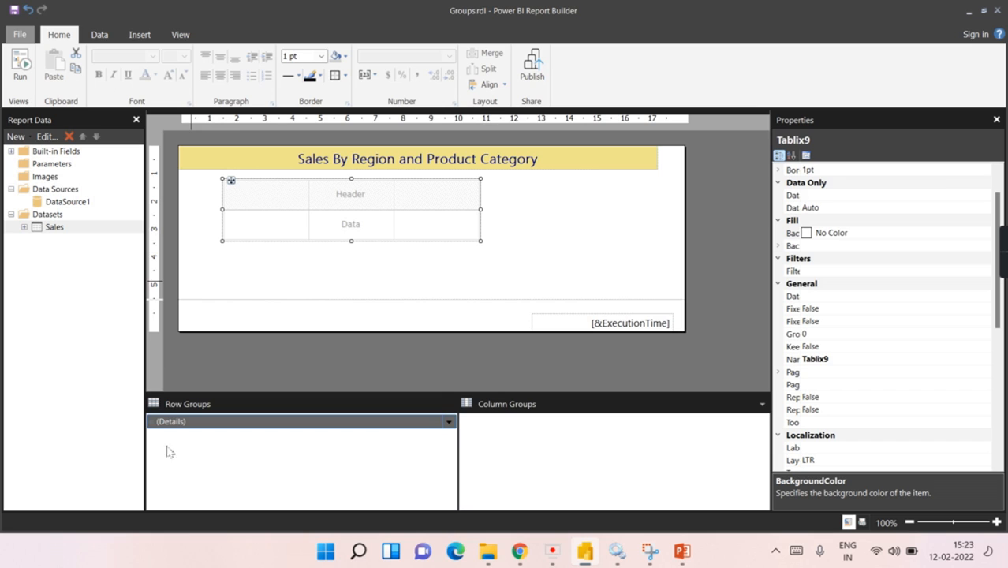
# Step: Fill the data cells with EnglishProductCategoryName, SalesTerritoryRegion and OrderQuantity
pyautogui.moveTo(303, 228)
pyautogui.click(302, 216)
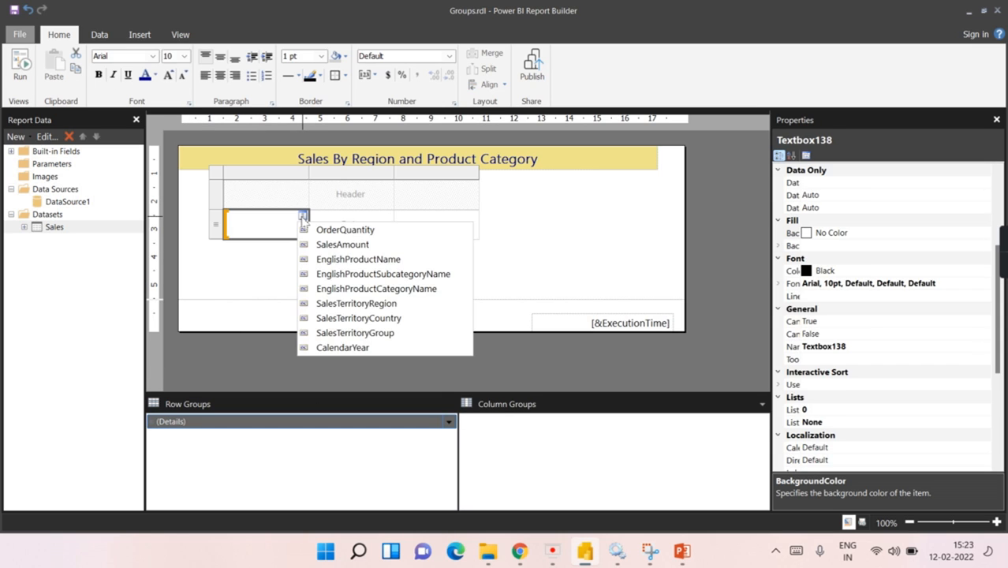
pyautogui.click(372, 288)
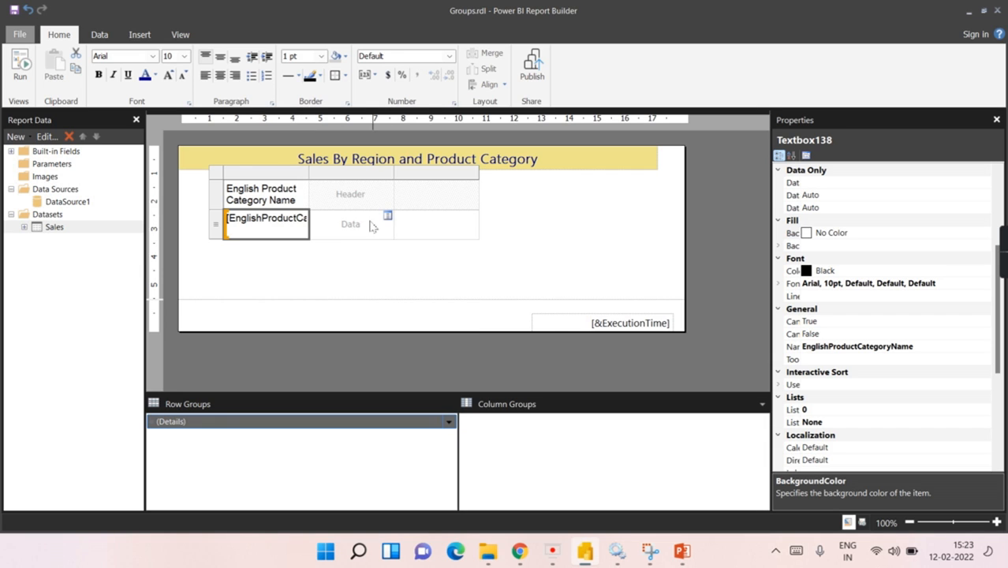
pyautogui.click(388, 216)
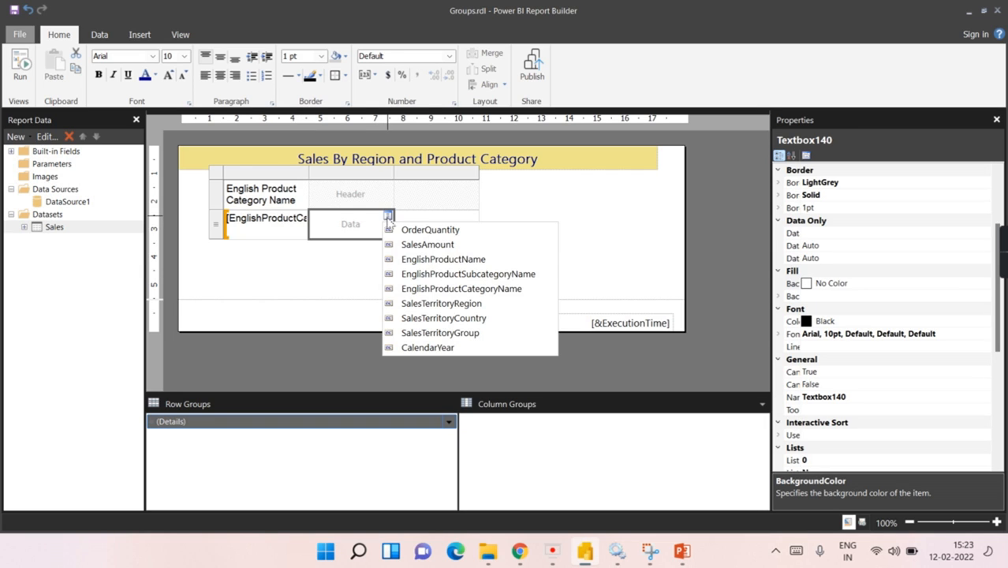
pyautogui.click(461, 306)
pyautogui.click(473, 219)
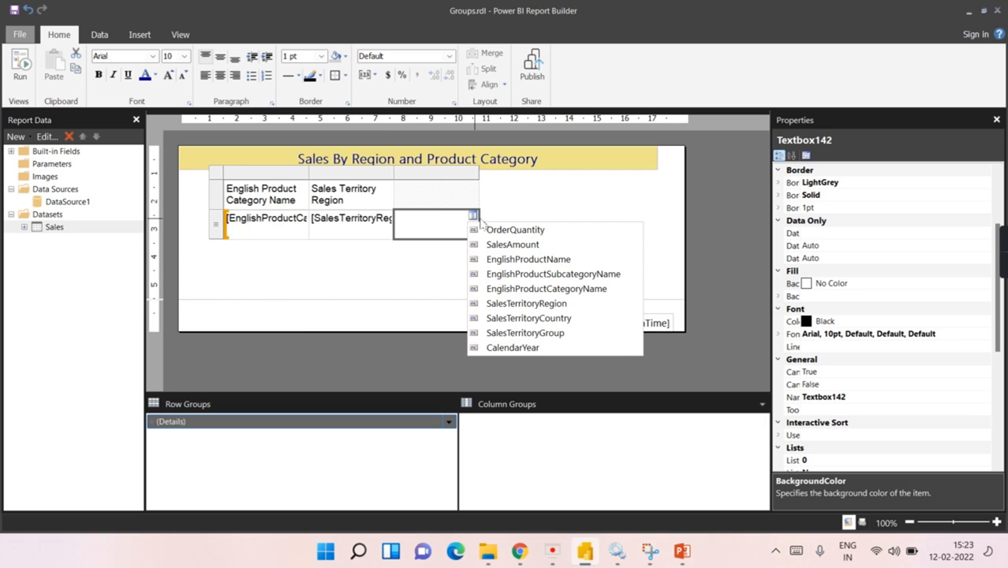
pyautogui.click(502, 229)
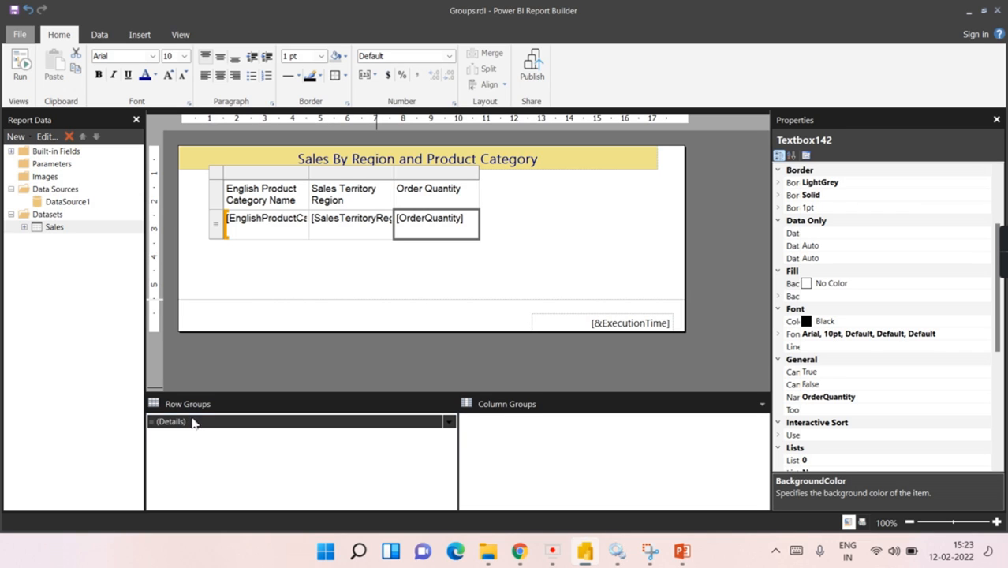
pyautogui.click(157, 426)
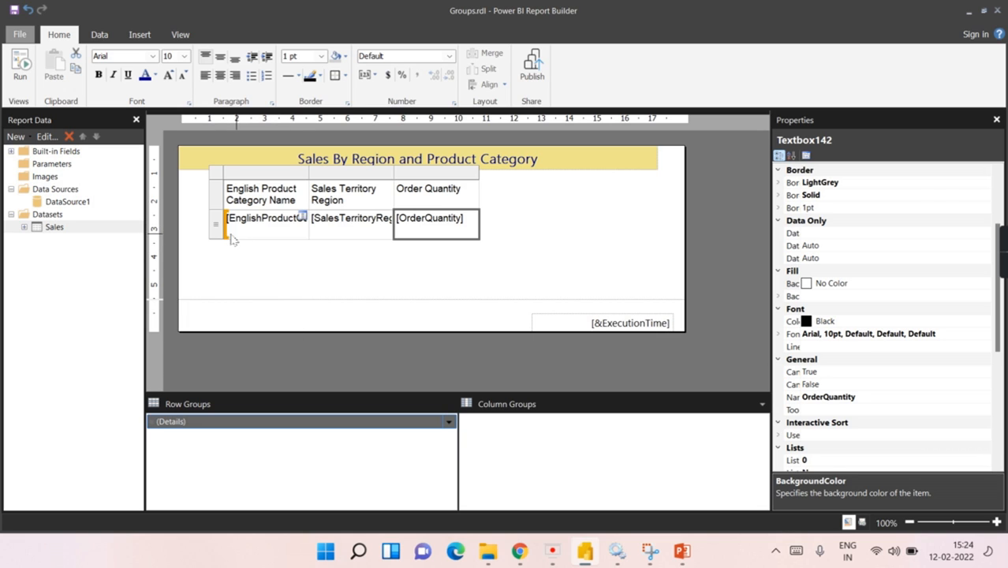
pyautogui.click(24, 228)
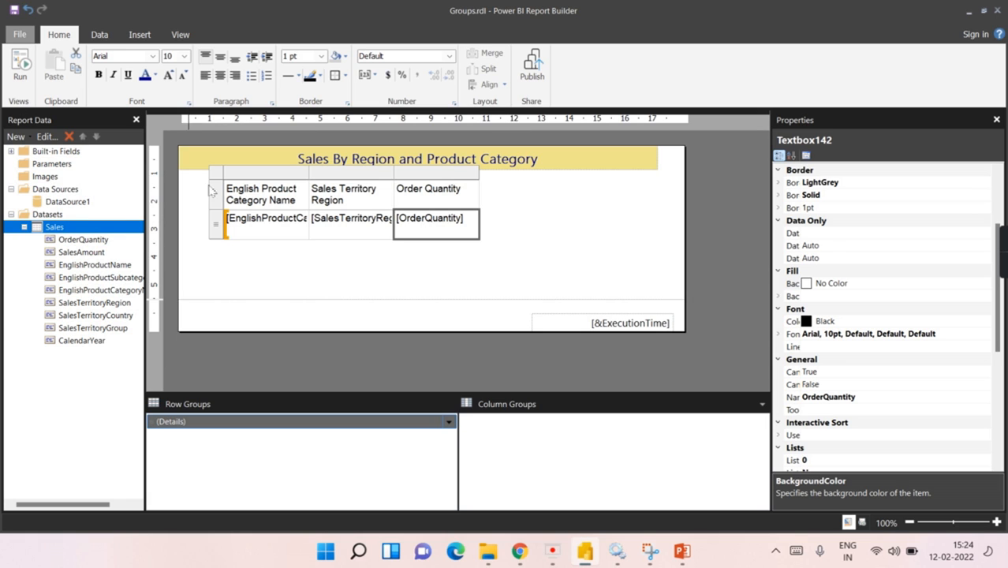
pyautogui.click(20, 67)
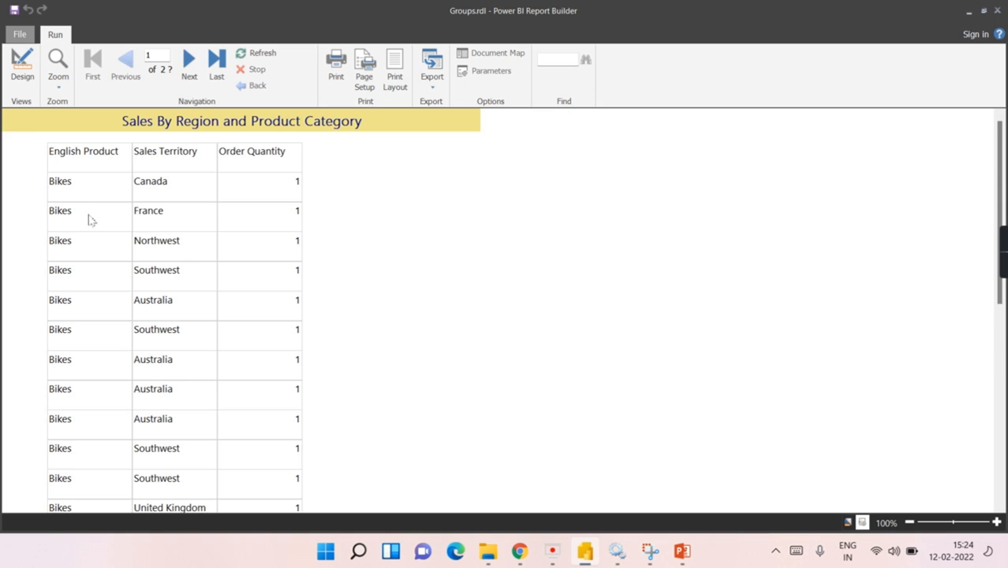
pyautogui.scroll(-4, 74, 227)
pyautogui.click(190, 64)
pyautogui.click(189, 65)
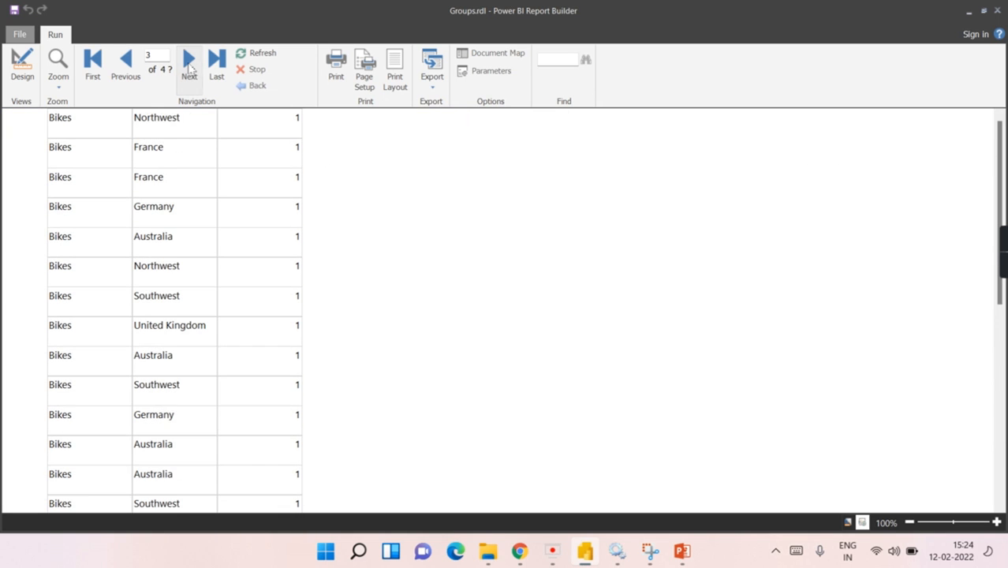
pyautogui.click(190, 64)
pyautogui.click(189, 64)
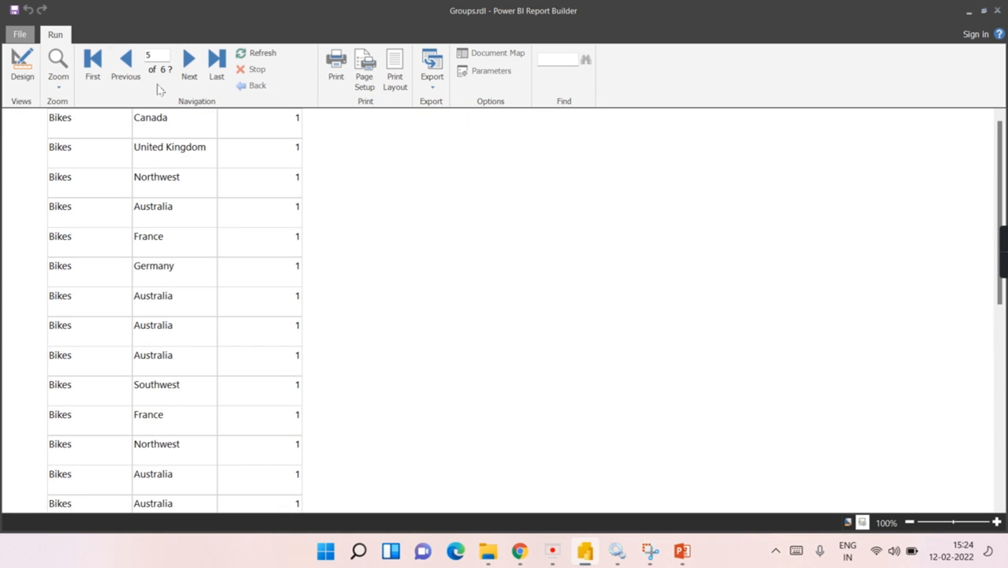
pyautogui.click(92, 64)
pyautogui.click(22, 69)
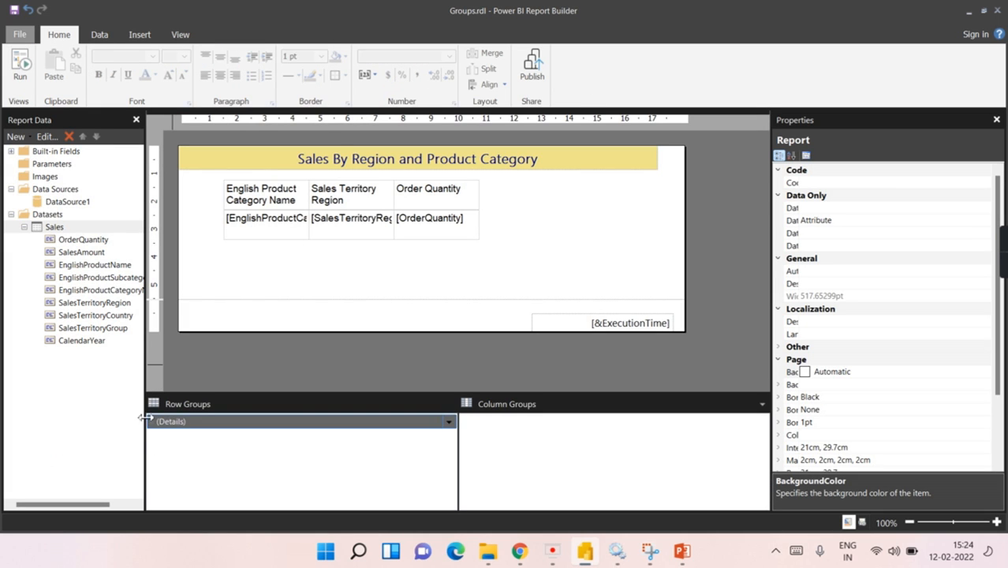
# Step: Select the whole three-column table and delete it
pyautogui.doubleClick(241, 221)
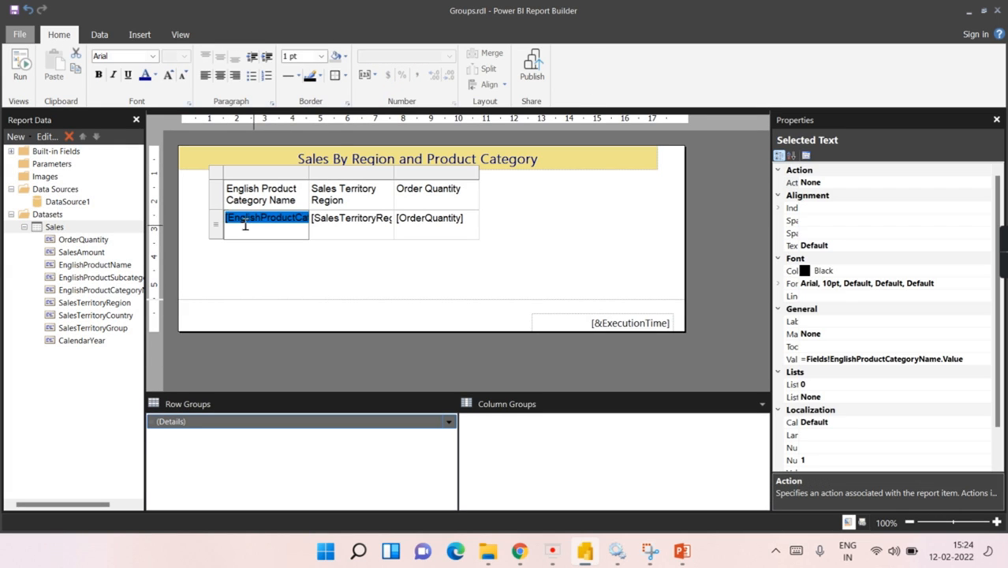
pyautogui.click(224, 178)
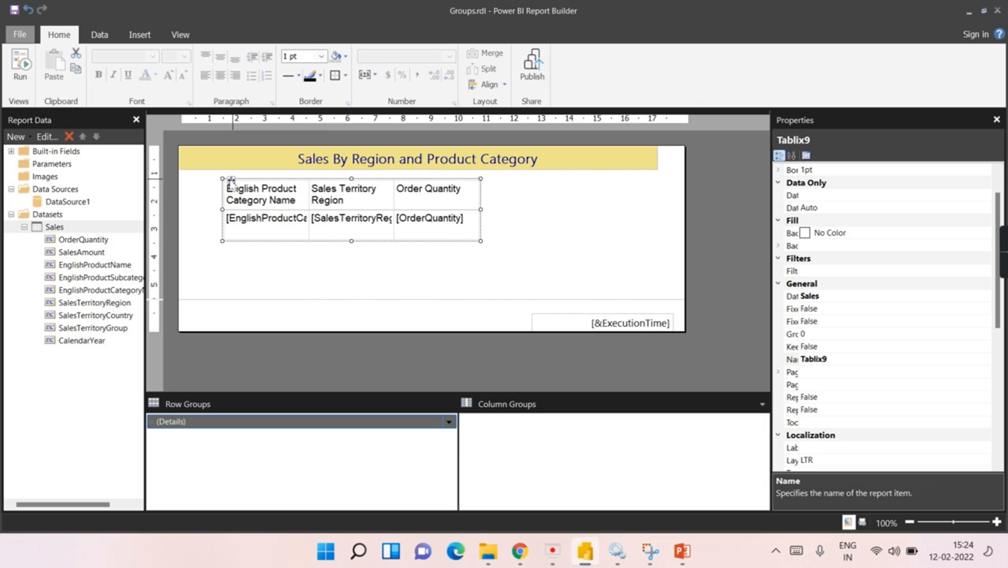
pyautogui.press('Delete')
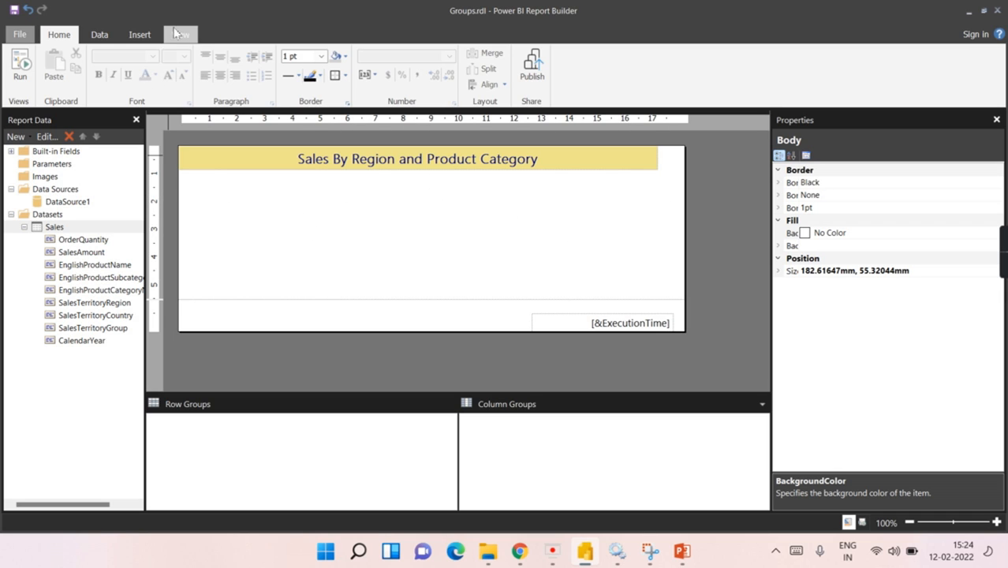
# Step: Insert a plain table and draw it across the body under the title
pyautogui.click(140, 34)
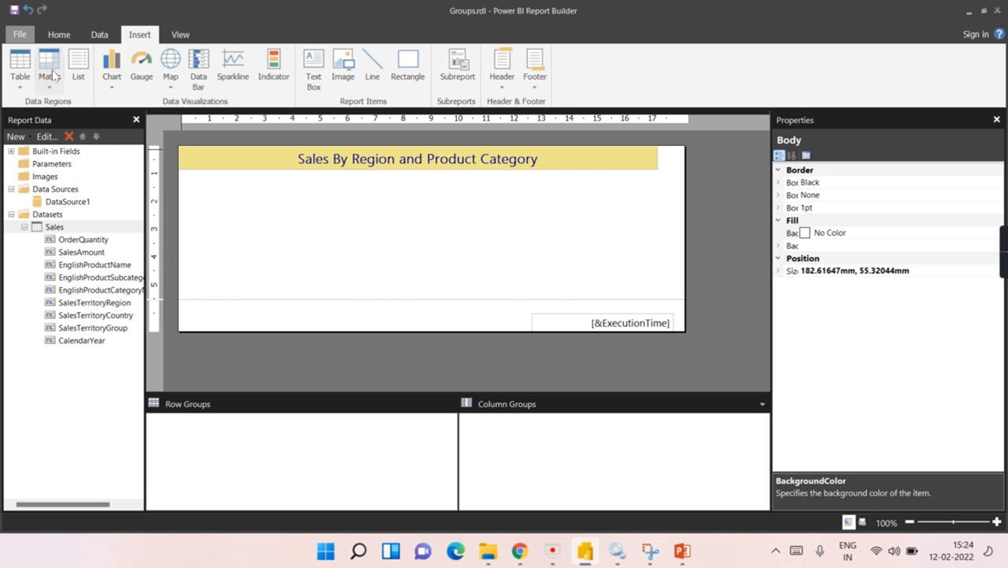
pyautogui.click(19, 87)
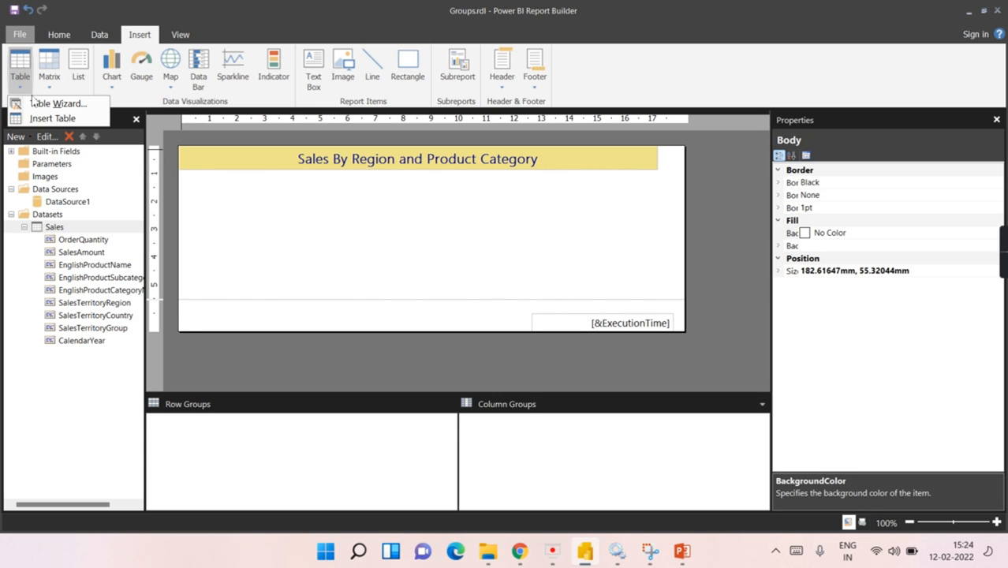
pyautogui.click(49, 118)
pyautogui.moveTo(206, 184); pyautogui.dragTo(515, 255)
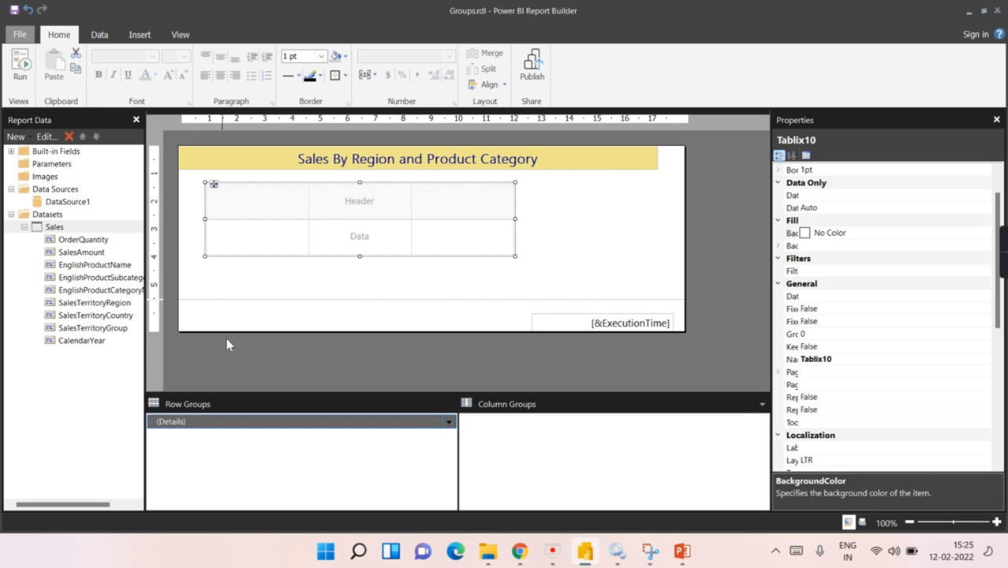
# Step: Select the new table's data row and inspect its context menu
pyautogui.click(245, 248)
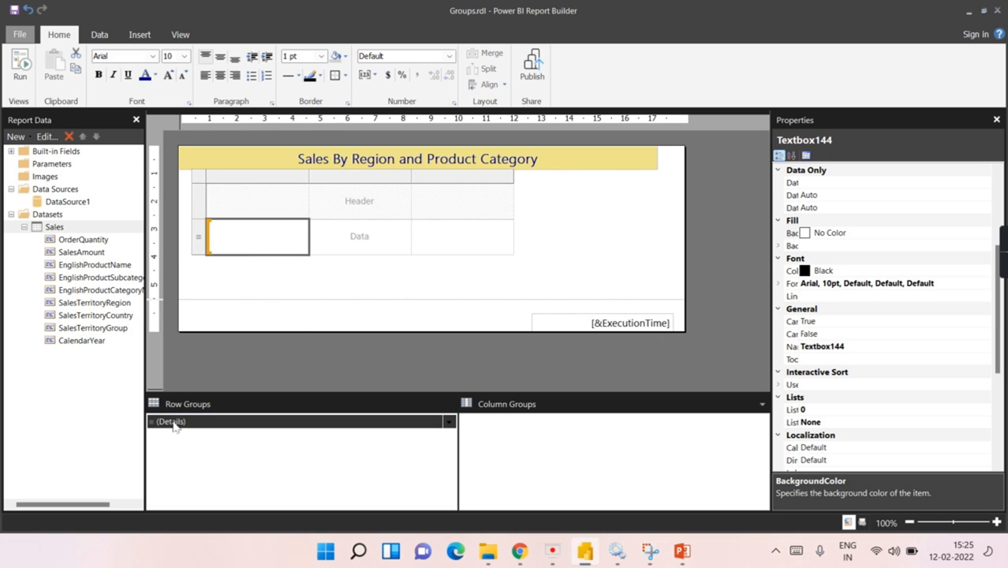
pyautogui.click(280, 243)
pyautogui.press('Escape')
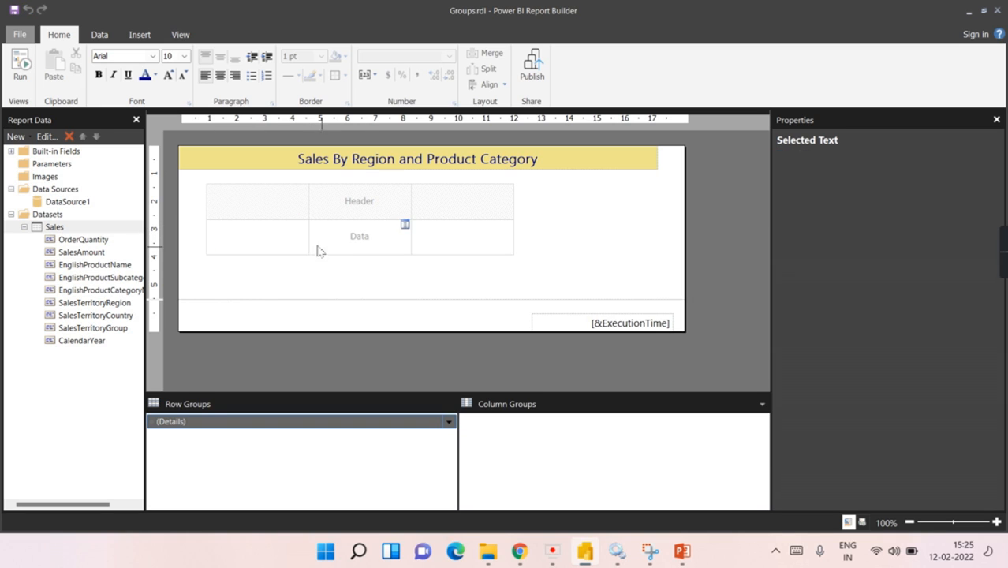
pyautogui.click(198, 248)
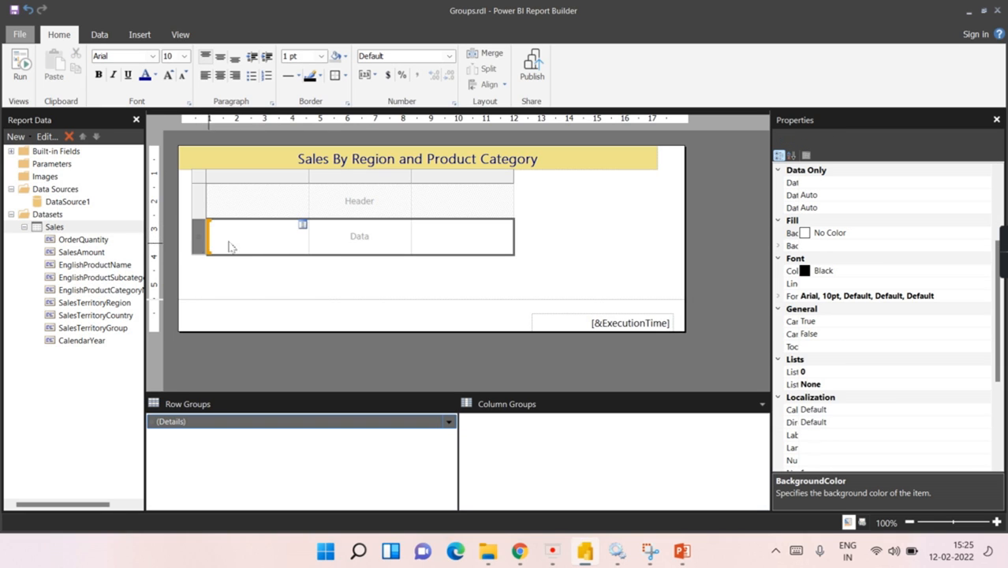
pyautogui.rightClick(204, 247)
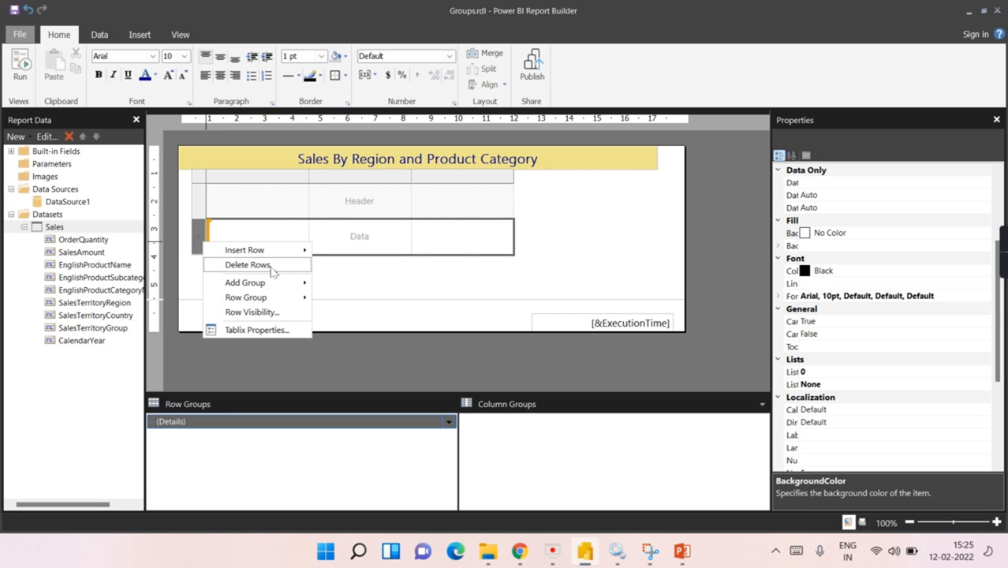
pyautogui.scroll(4, 888, 365)
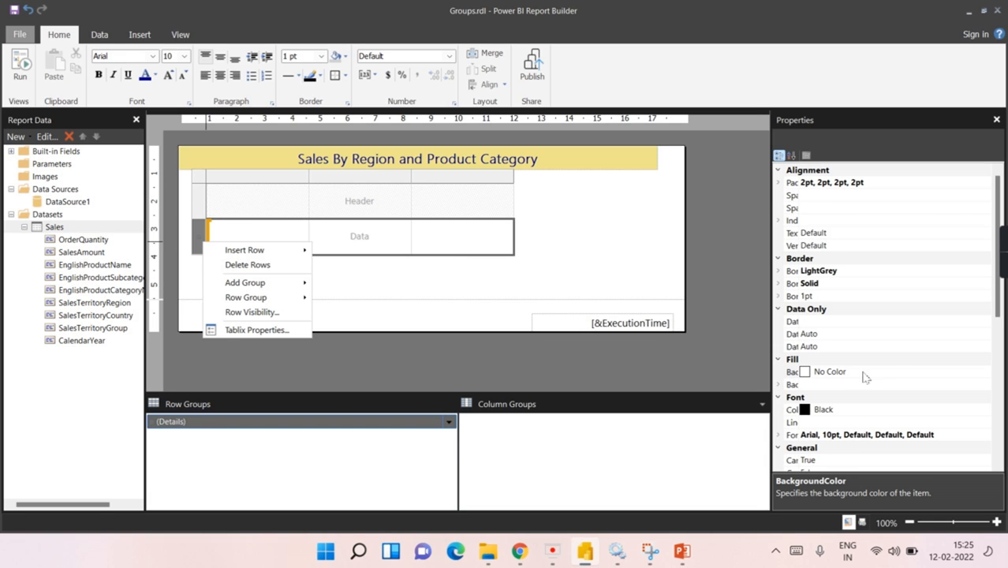
pyautogui.scroll(-6, 891, 346)
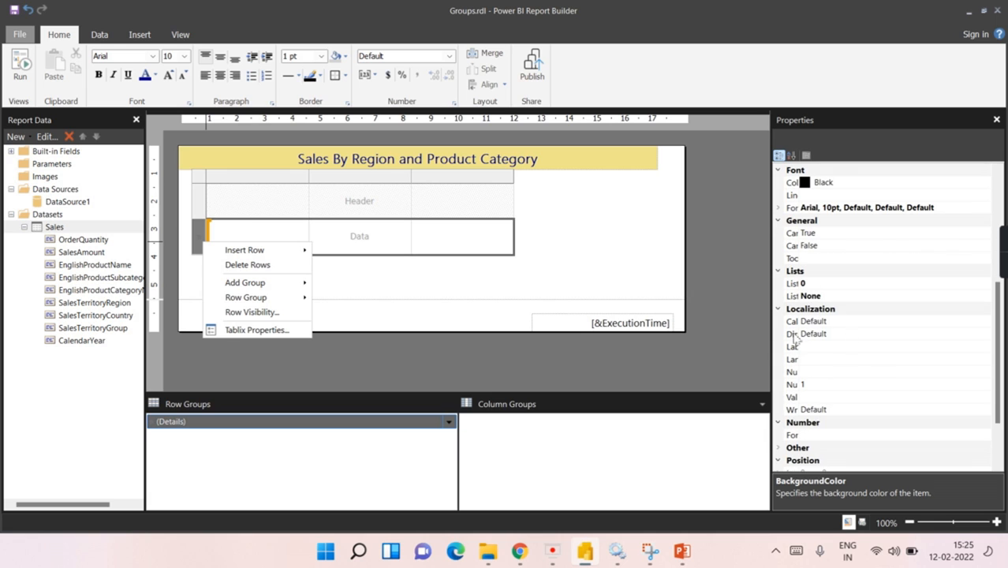
# Step: Set the table's DataSetName property to Sales and widen the property name column
pyautogui.click(197, 188)
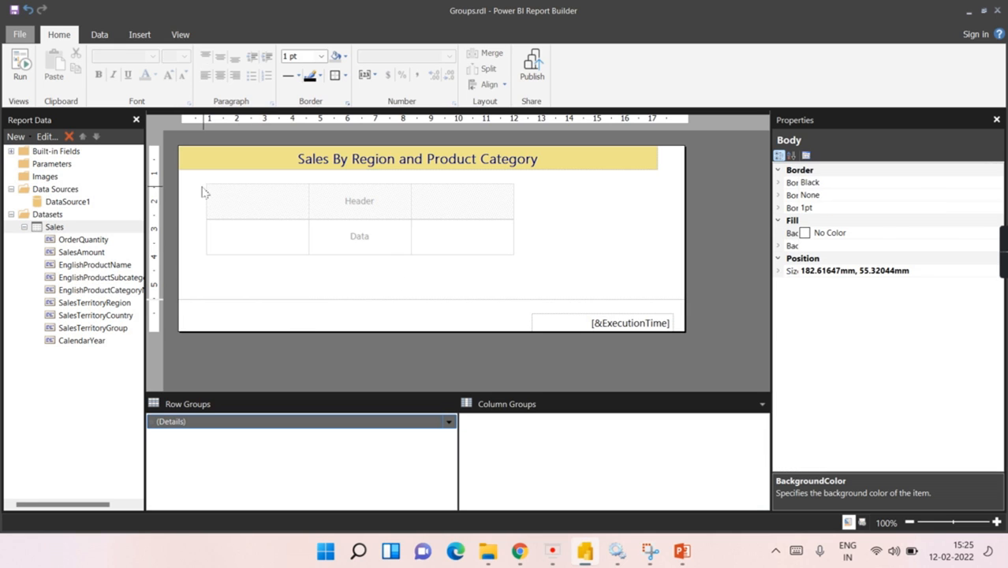
pyautogui.click(211, 194)
pyautogui.click(211, 193)
pyautogui.click(205, 181)
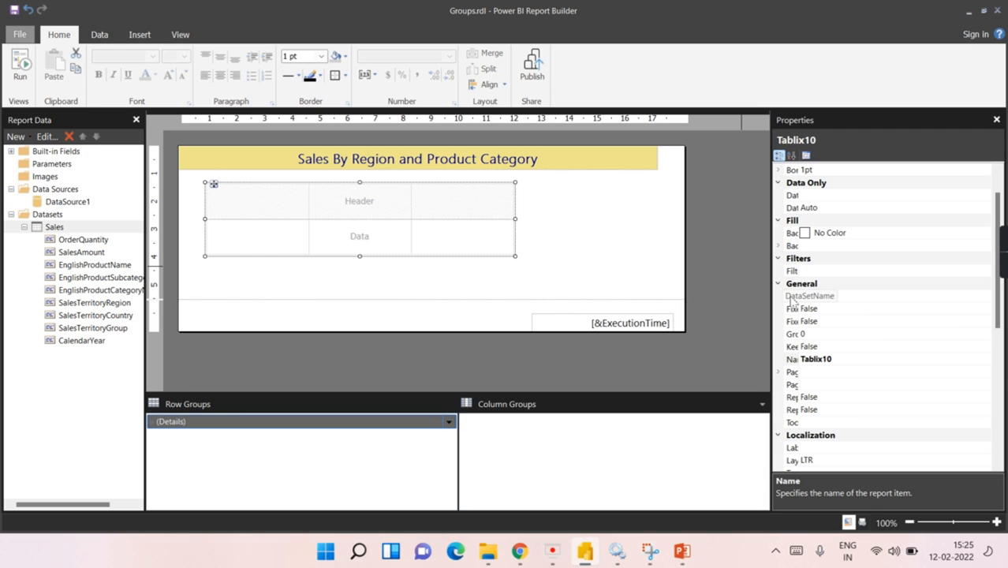
pyautogui.click(841, 300)
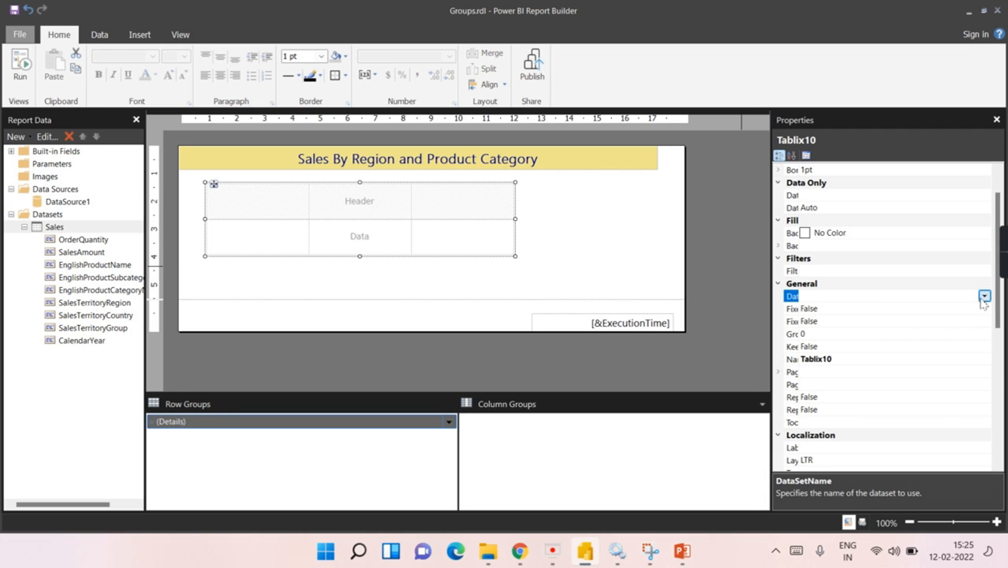
pyautogui.click(984, 297)
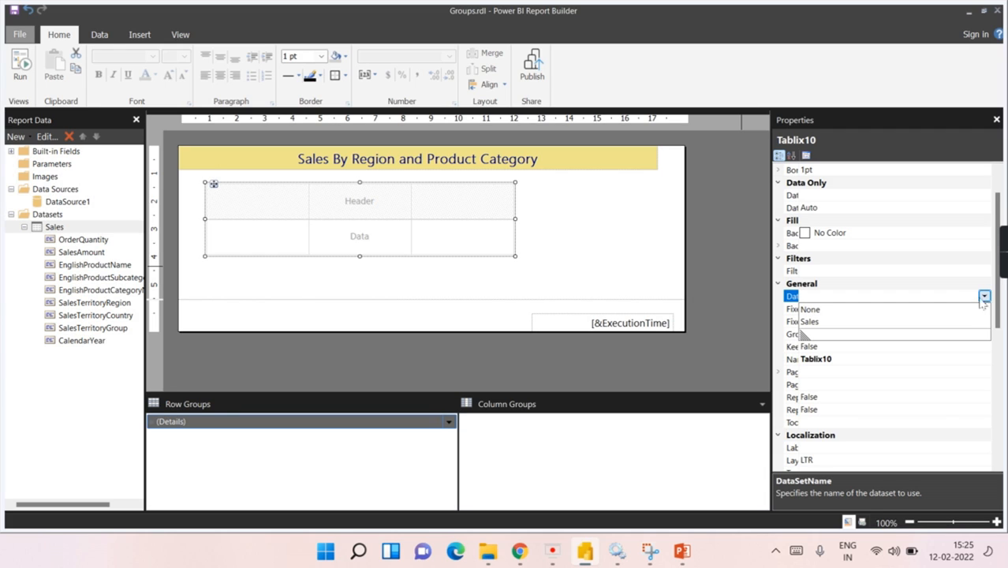
pyautogui.click(817, 324)
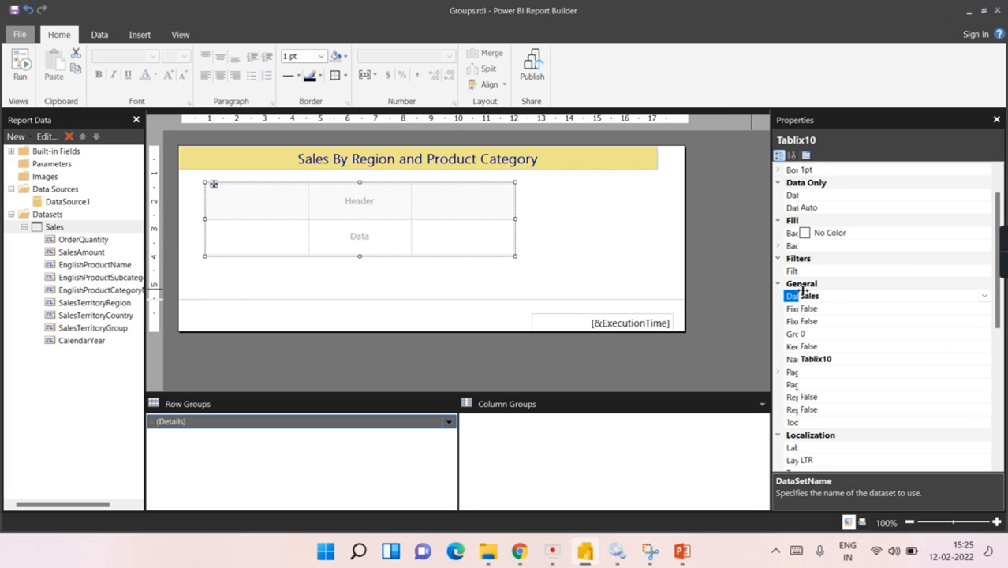
pyautogui.moveTo(803, 292); pyautogui.dragTo(853, 291)
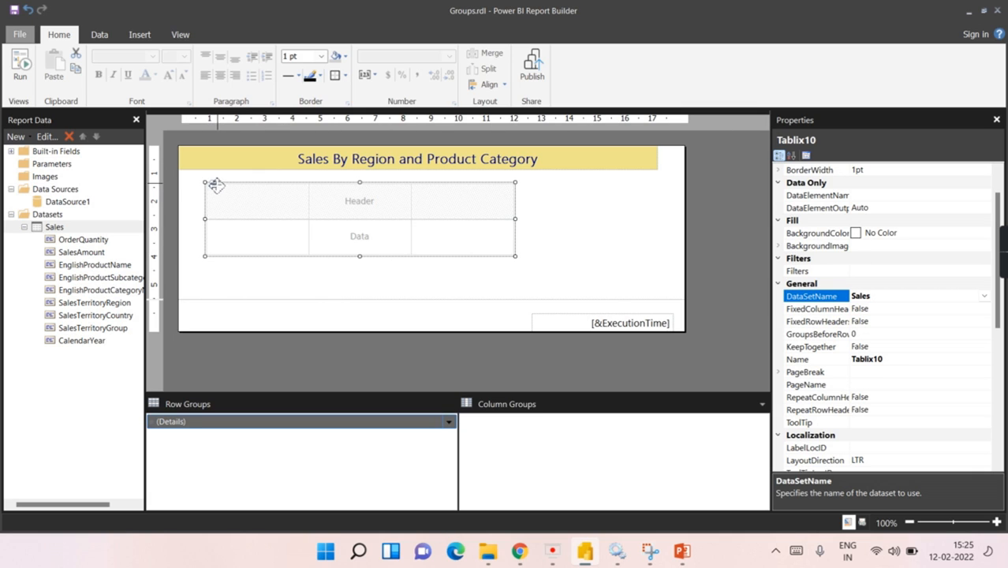
pyautogui.click(363, 280)
# Step: Delete the table's Data row with its group, then select the empty left cell
pyautogui.click(238, 238)
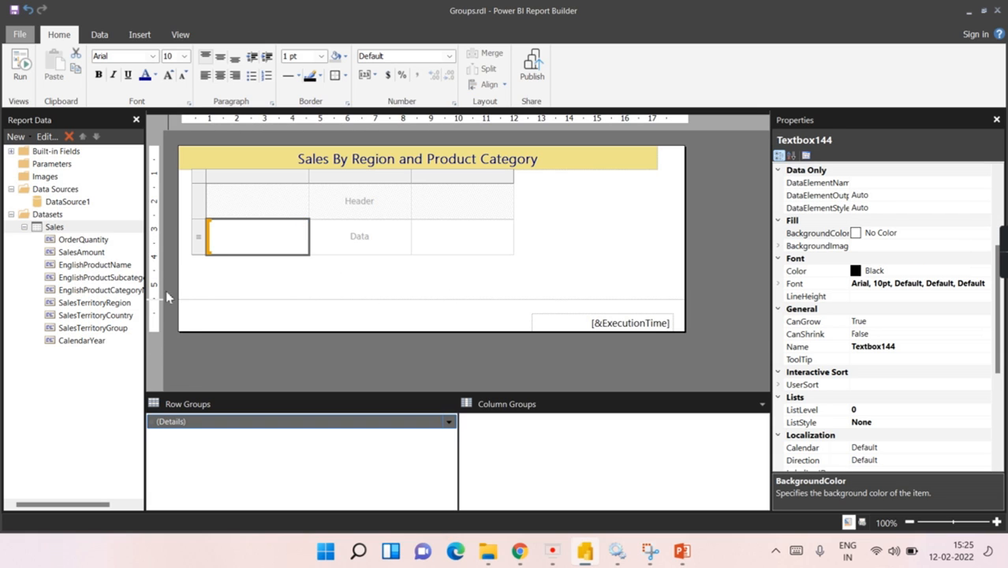
pyautogui.click(199, 250)
pyautogui.rightClick(199, 250)
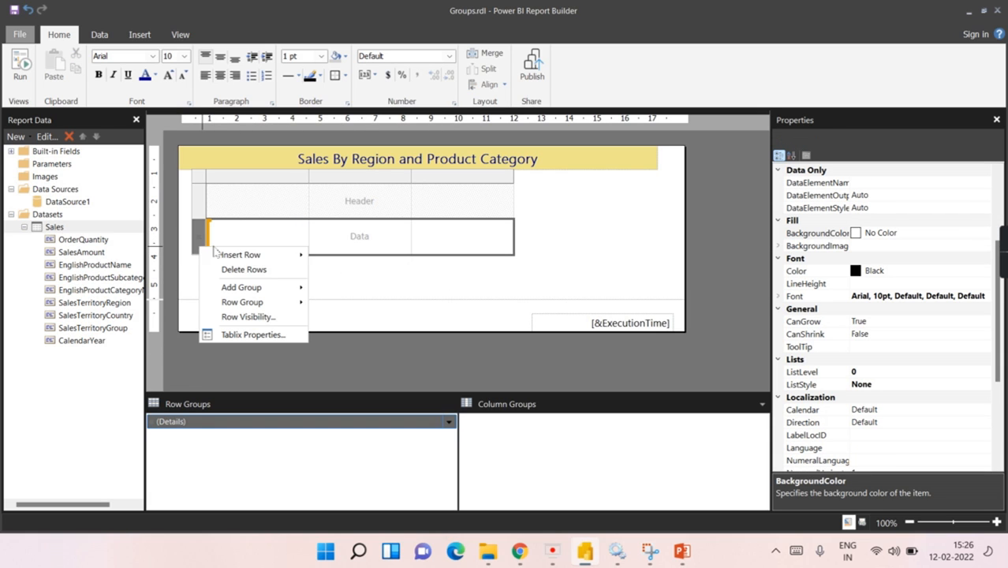
pyautogui.click(255, 273)
pyautogui.click(500, 325)
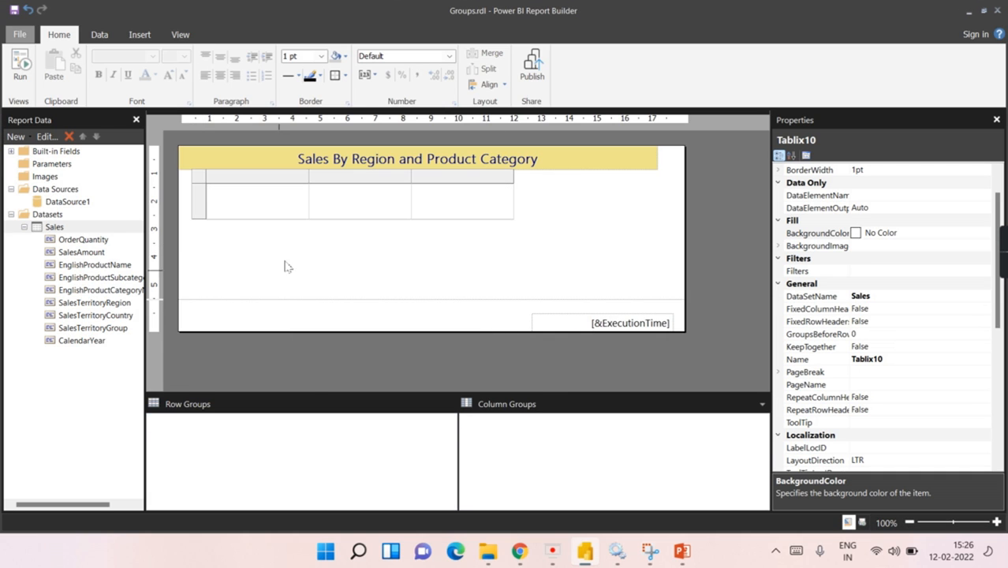
pyautogui.click(222, 213)
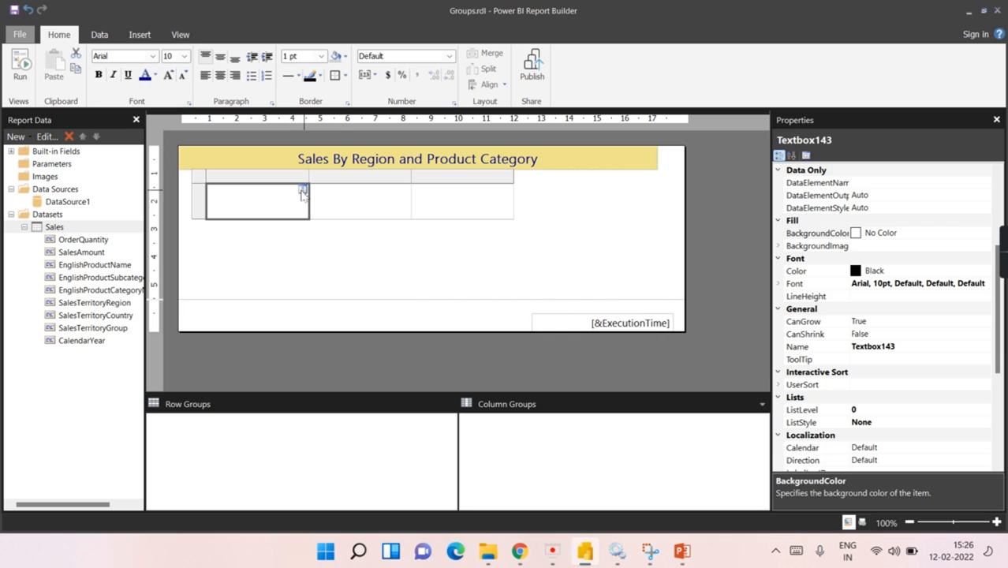
pyautogui.click(303, 192)
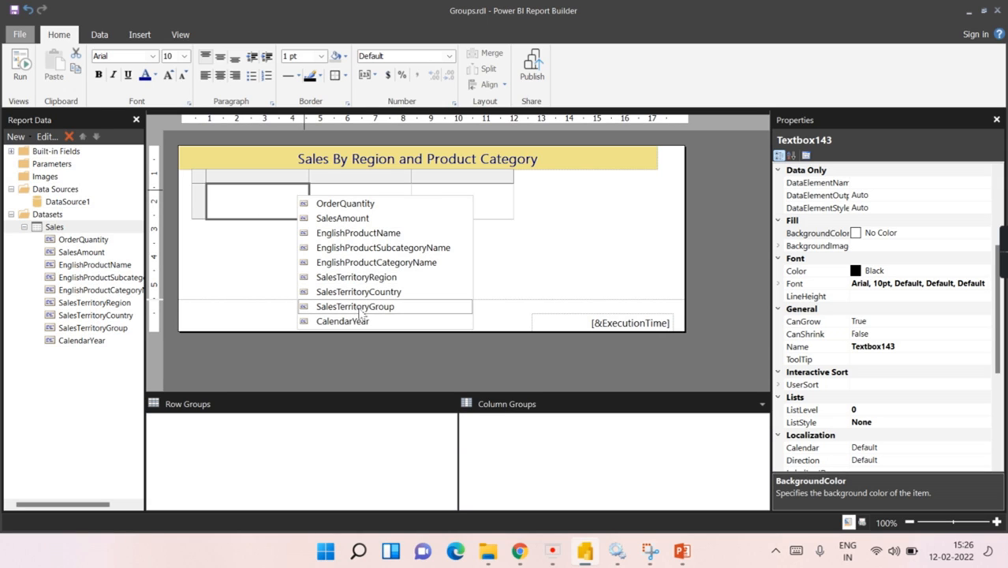
# Step: Add a parent row group grouped by [SalesTerritoryGroup] from the cell's context menu
pyautogui.rightClick(280, 195)
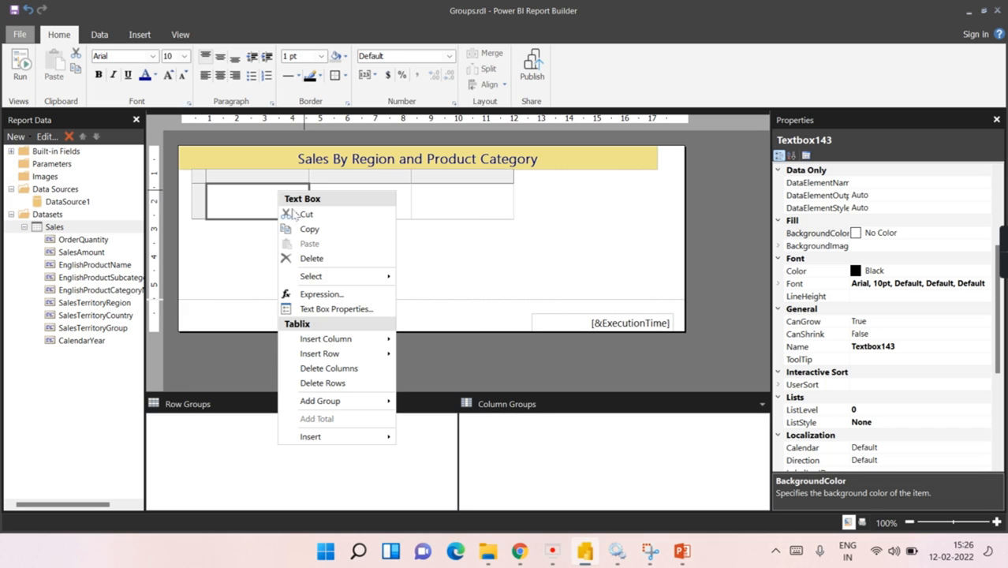
pyautogui.moveTo(326, 403)
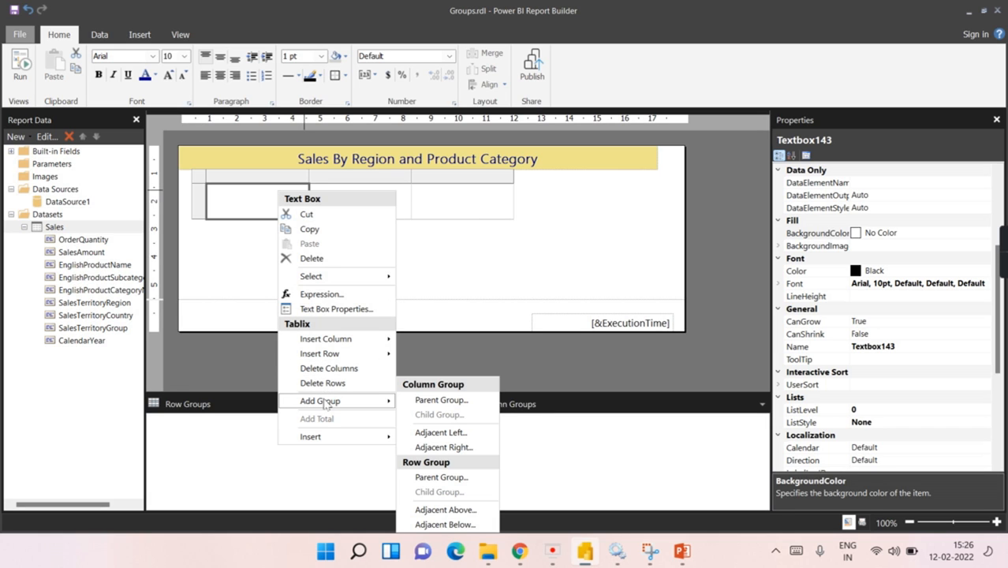
pyautogui.click(439, 479)
pyautogui.click(620, 226)
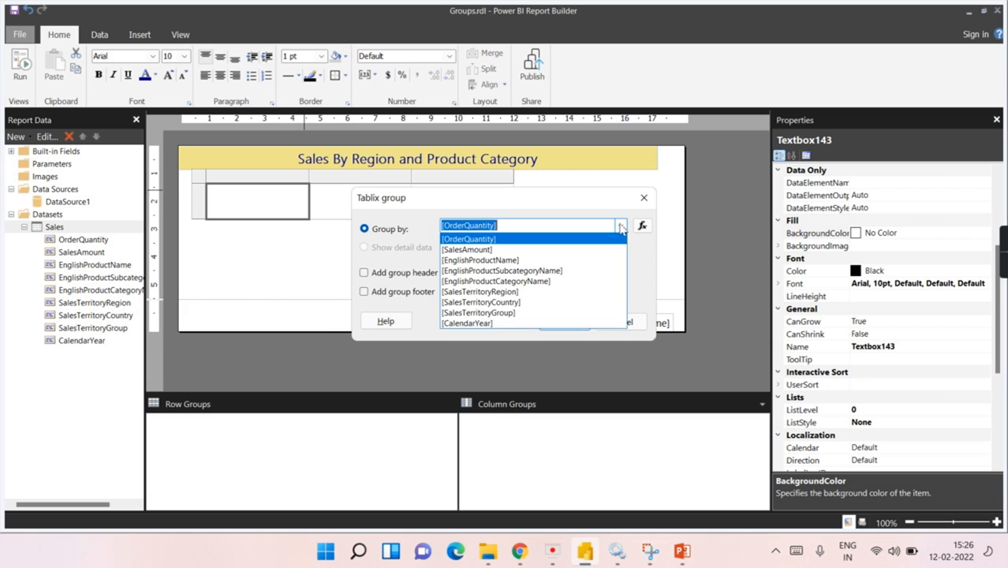
pyautogui.click(496, 313)
pyautogui.click(565, 321)
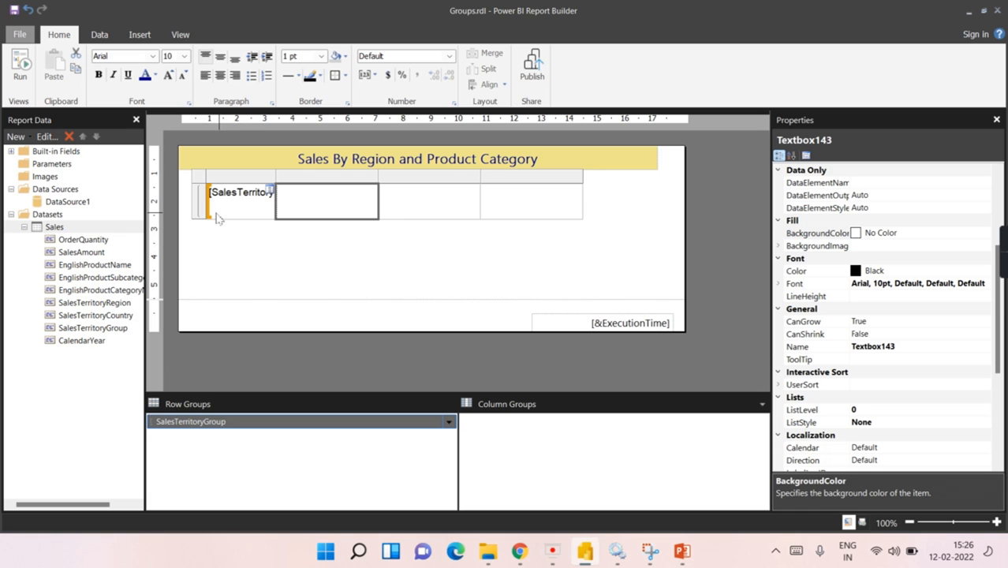
# Step: Add a child row group on [SalesTerritoryCountry] beneath the SalesTerritoryGroup group
pyautogui.rightClick(366, 200)
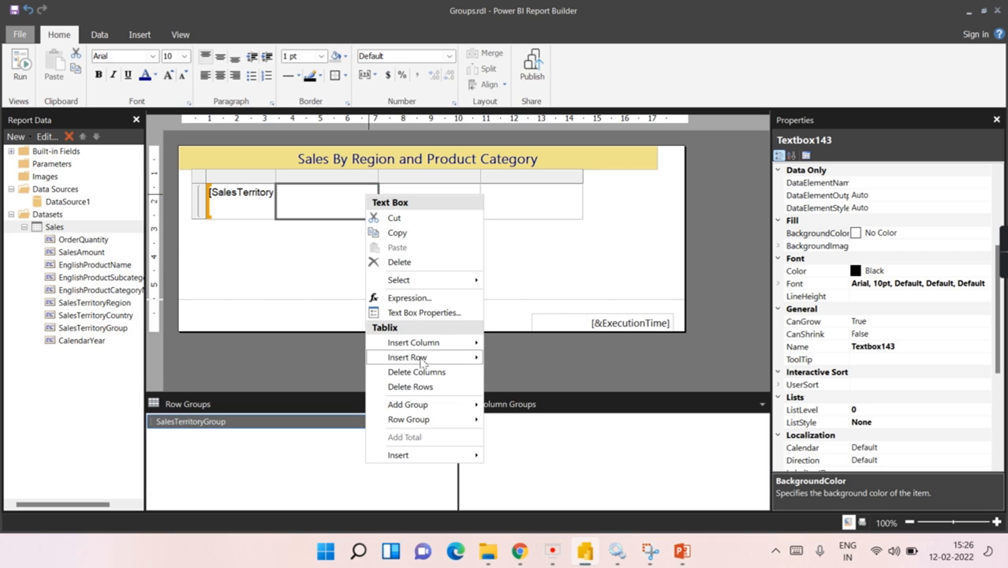
pyautogui.moveTo(416, 421)
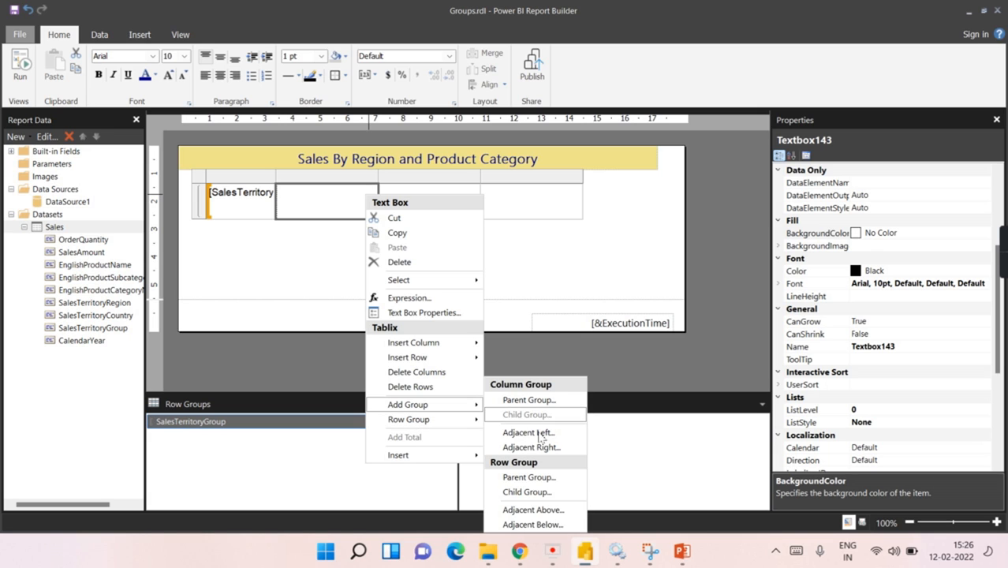
pyautogui.click(520, 492)
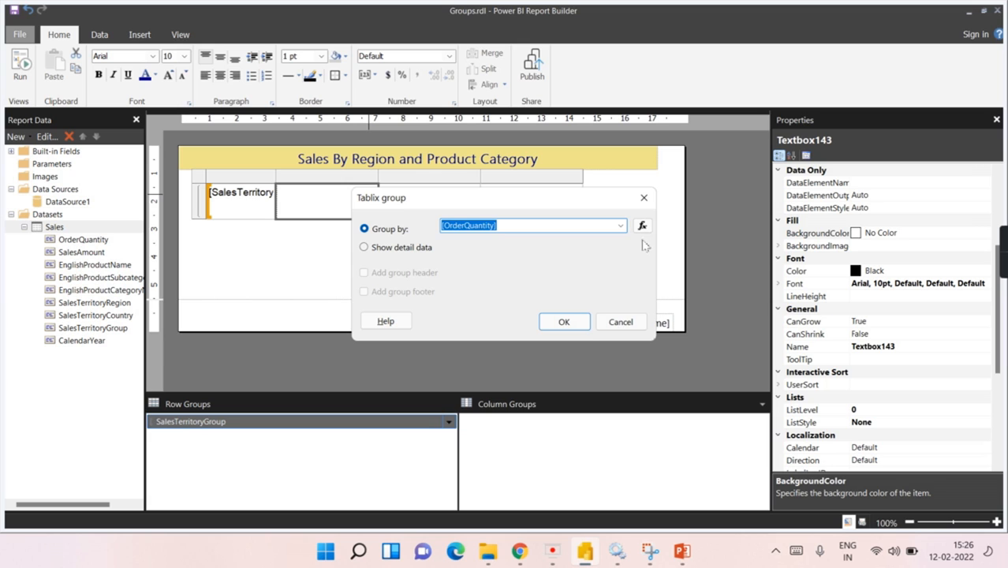
pyautogui.click(620, 226)
pyautogui.click(588, 295)
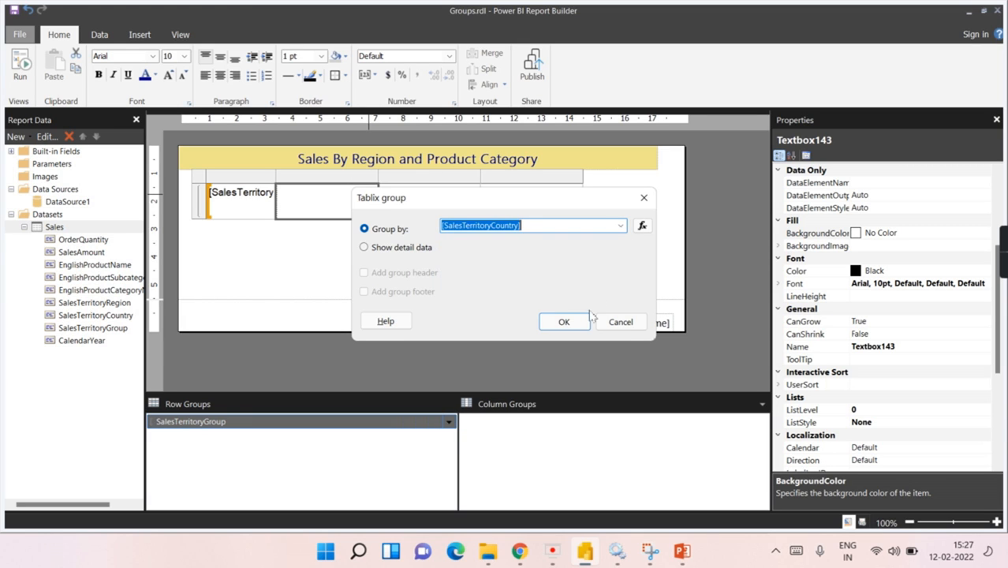
pyautogui.click(564, 322)
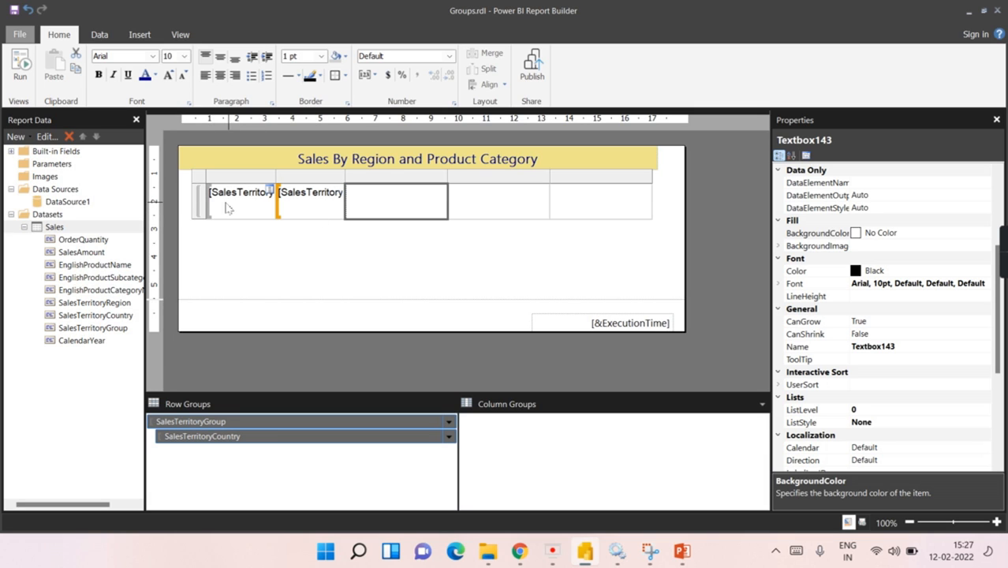
# Step: In Row Groups, add a Total row after the SalesTerritoryCountry group
pyautogui.rightClick(332, 209)
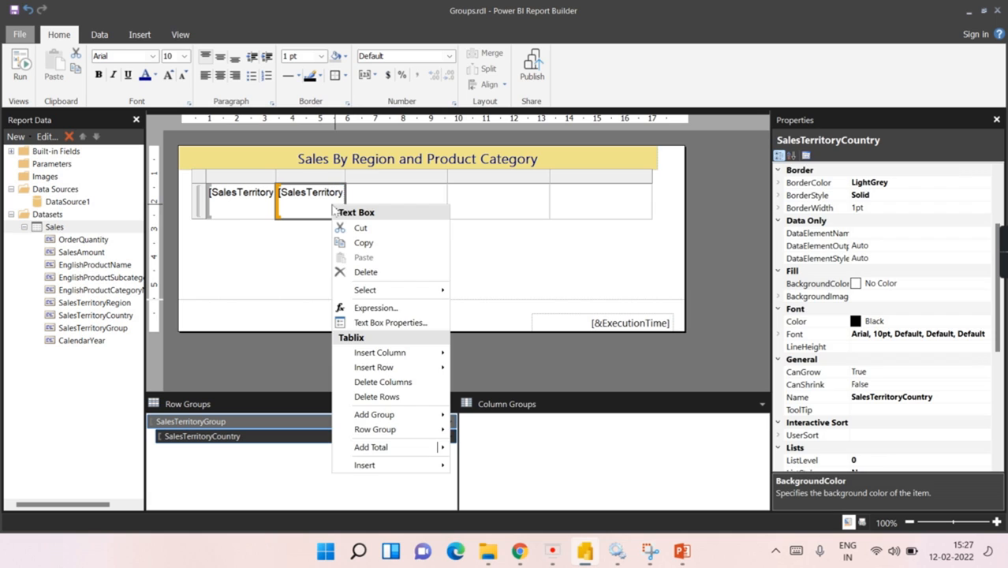
pyautogui.click(208, 440)
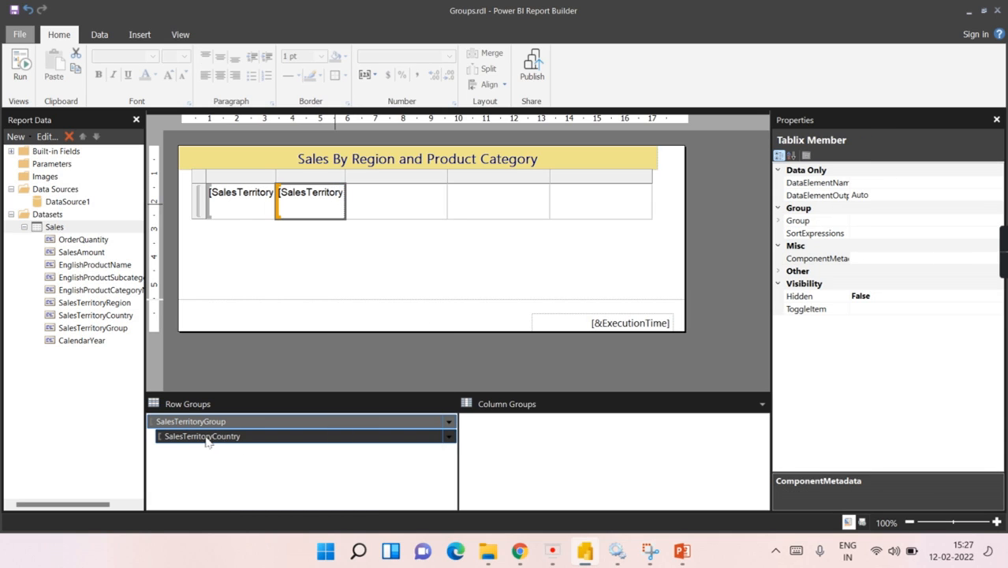
pyautogui.rightClick(220, 444)
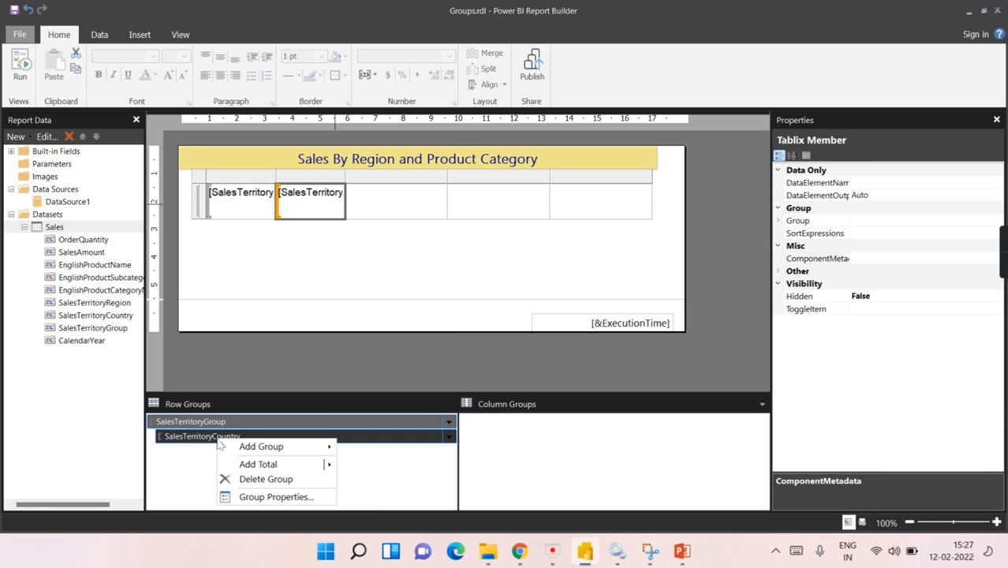
pyautogui.moveTo(256, 465)
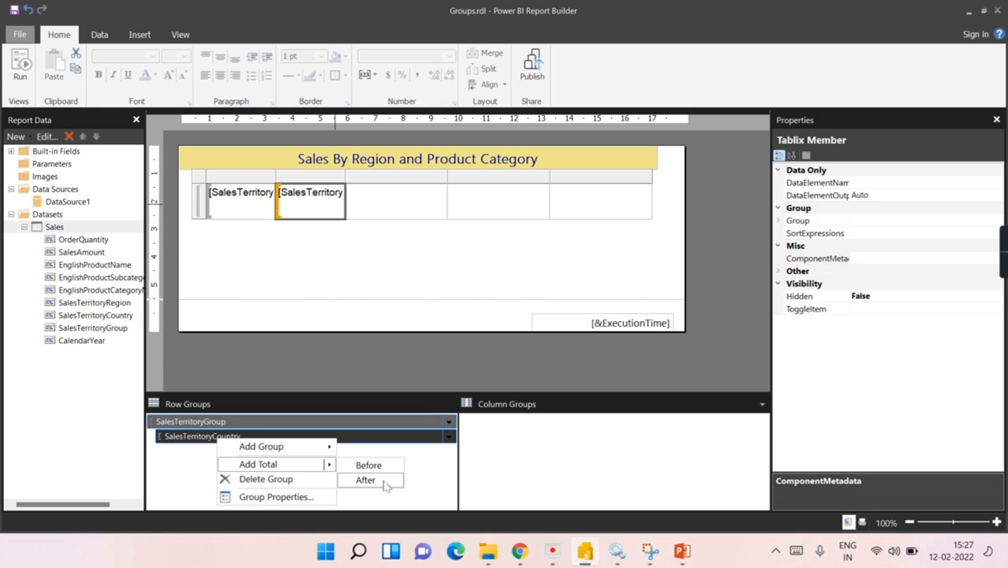
pyautogui.click(365, 481)
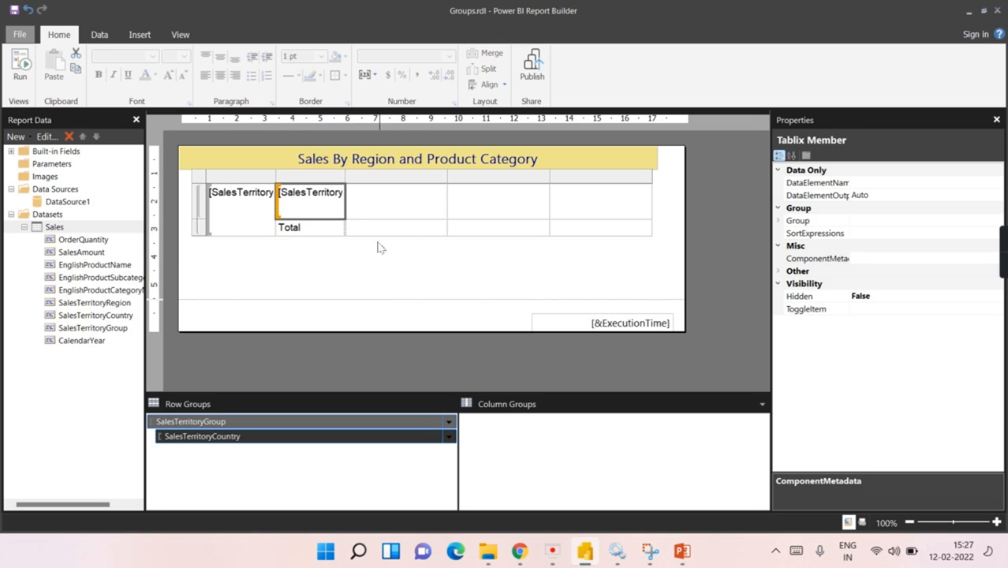
pyautogui.click(191, 423)
pyautogui.click(20, 70)
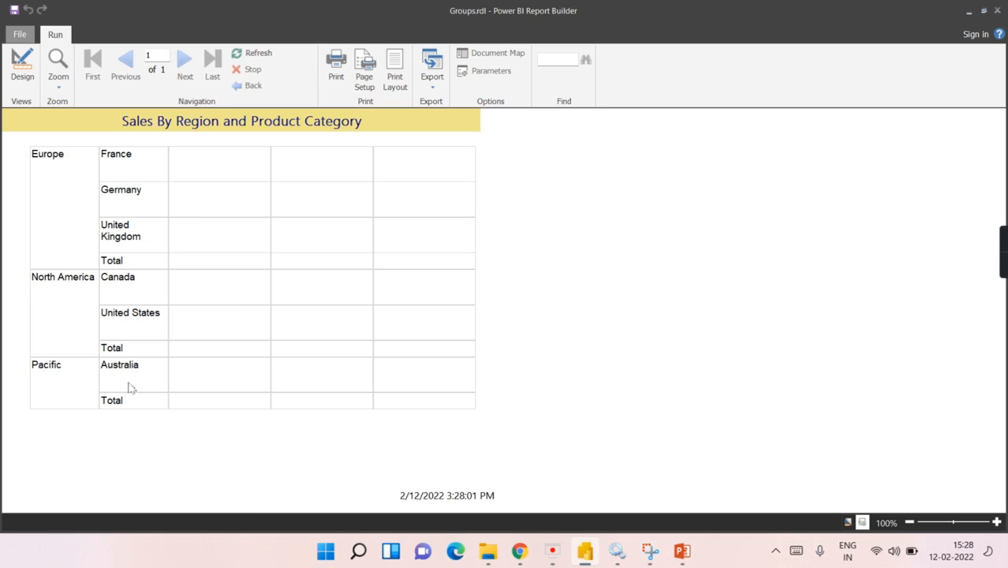
pyautogui.click(22, 65)
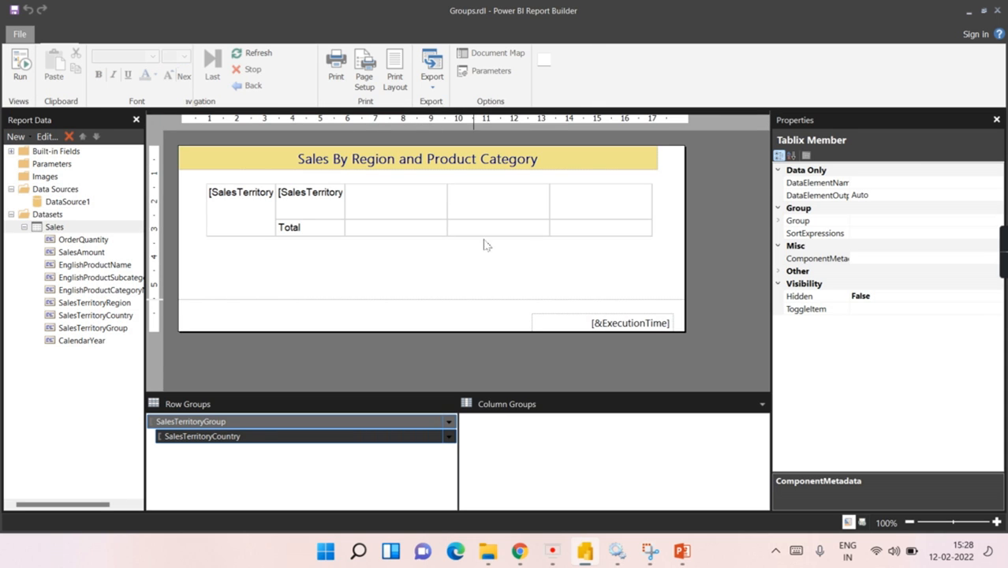
pyautogui.click(511, 195)
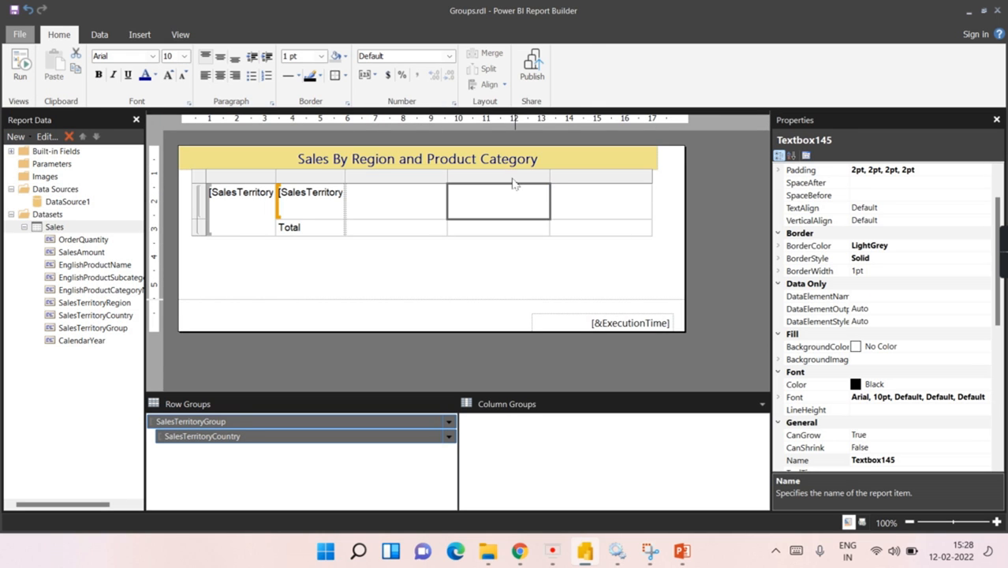
pyautogui.click(515, 175)
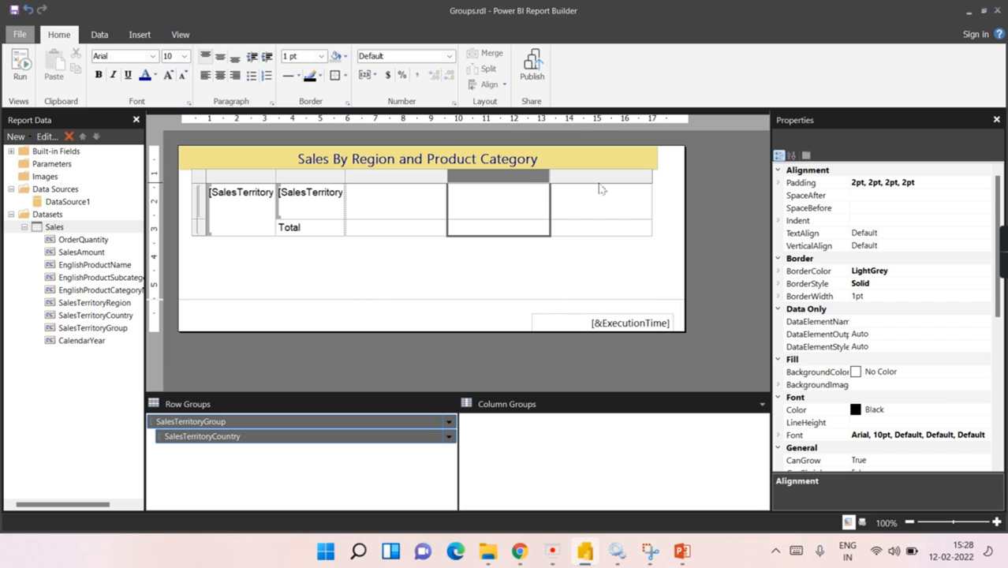
pyautogui.click(601, 176)
pyautogui.click(487, 179)
pyautogui.click(585, 177)
pyautogui.click(530, 177)
pyautogui.keyDown('shift'); pyautogui.click(591, 177); pyautogui.keyUp('shift')
pyautogui.rightClick(587, 175)
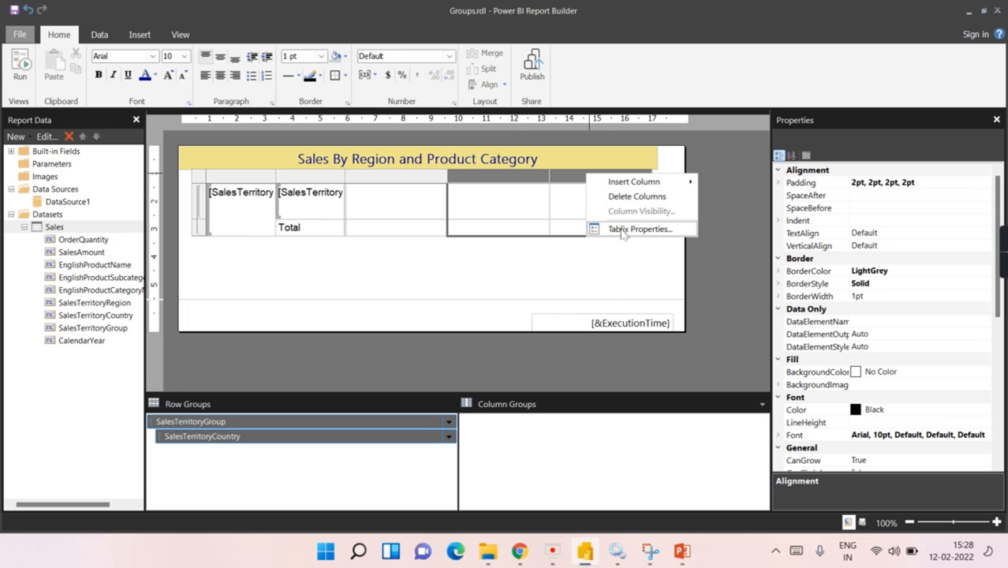
pyautogui.click(396, 211)
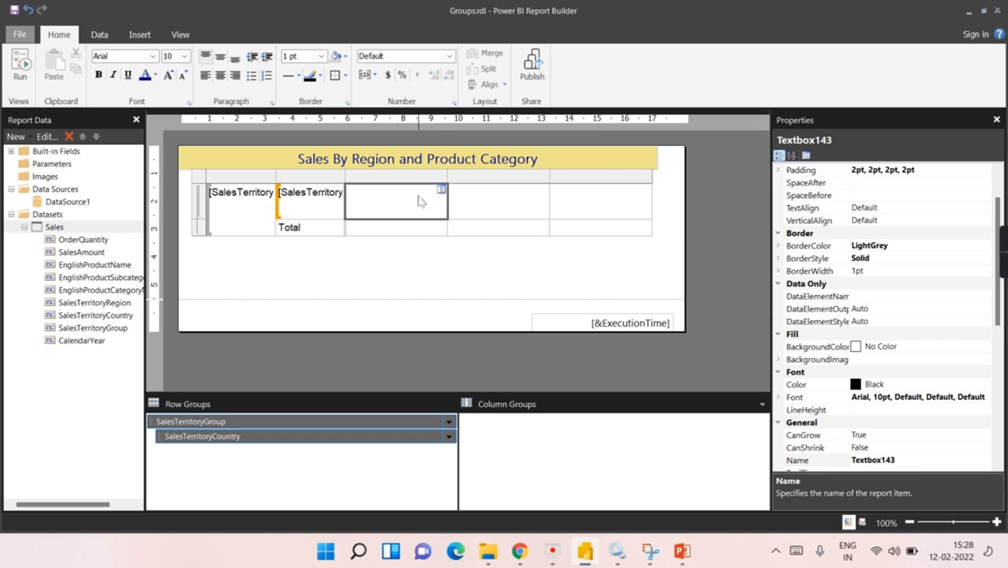
pyautogui.click(440, 194)
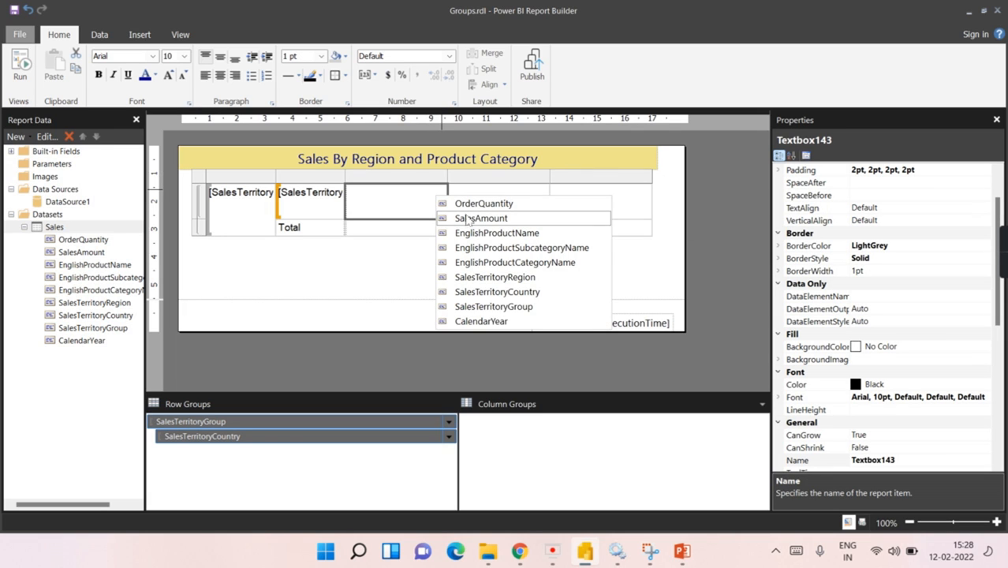
pyautogui.click(372, 278)
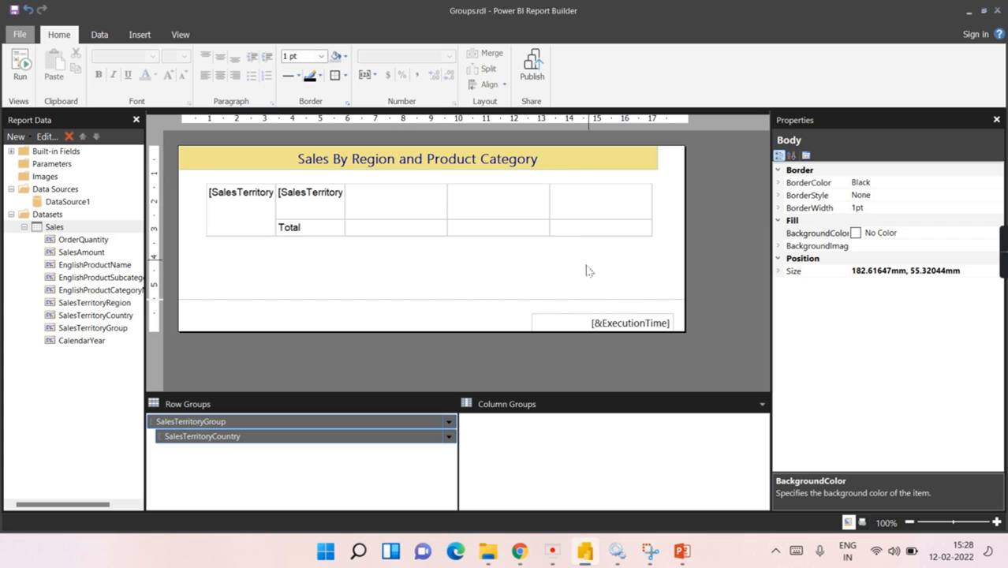
# Step: Add a parent column group on [EnglishProductCategoryName] above the data cells
pyautogui.rightClick(416, 199)
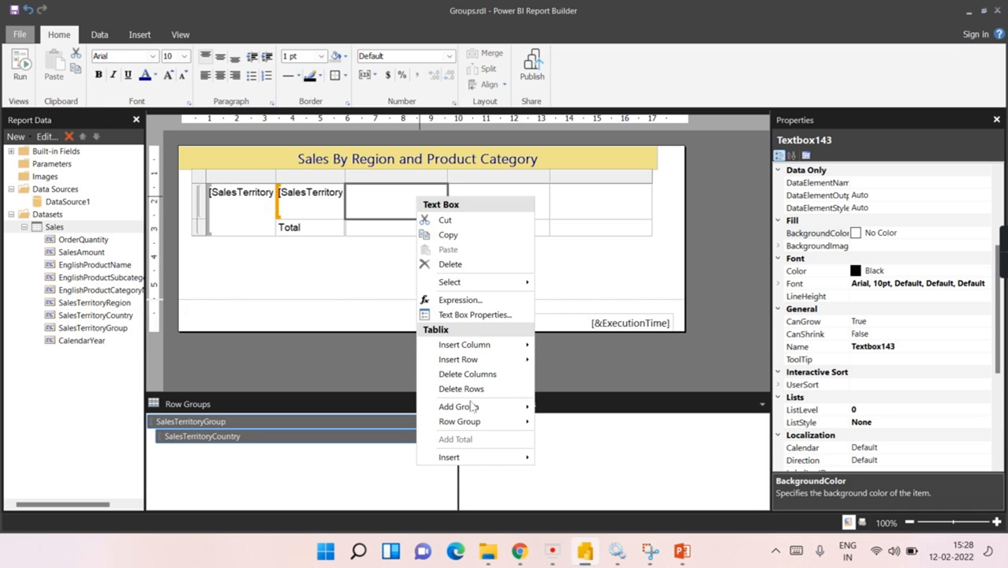
pyautogui.moveTo(473, 409)
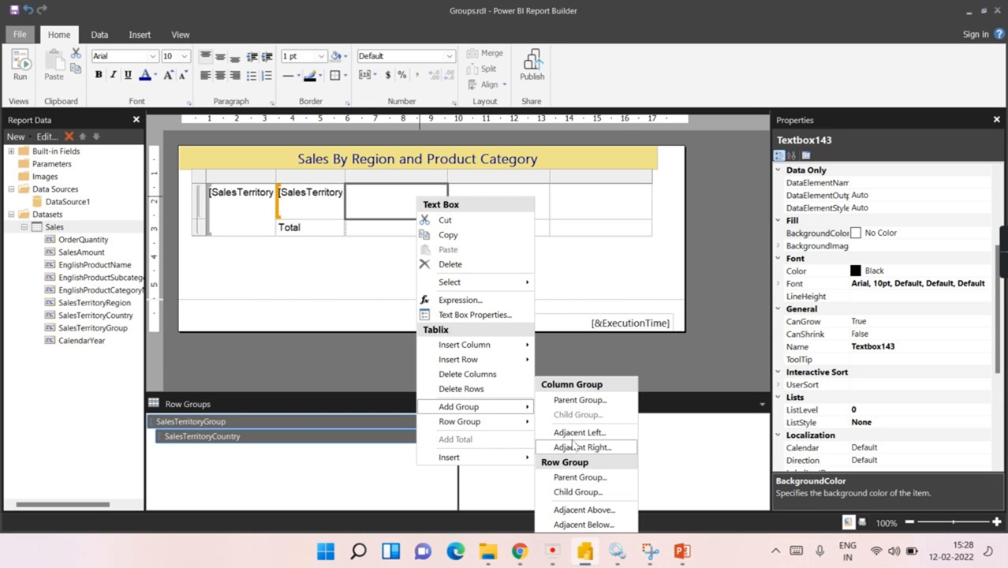
pyautogui.click(591, 406)
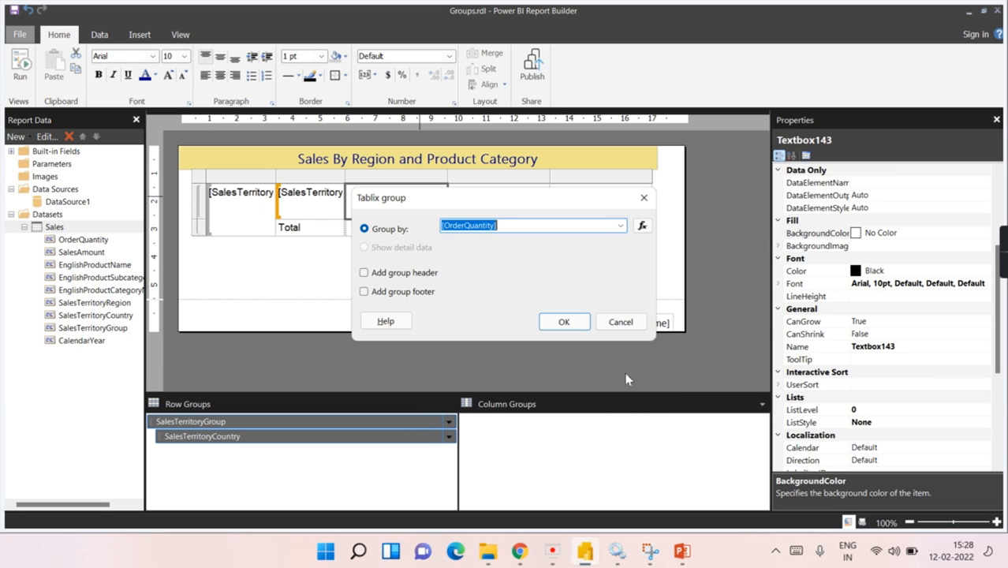
pyautogui.click(621, 226)
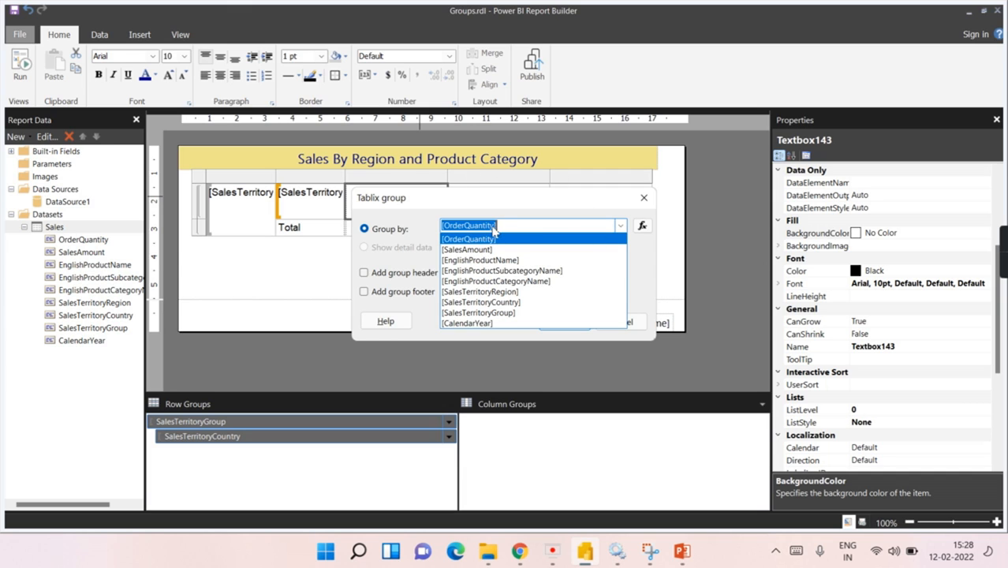
pyautogui.click(517, 281)
pyautogui.click(563, 322)
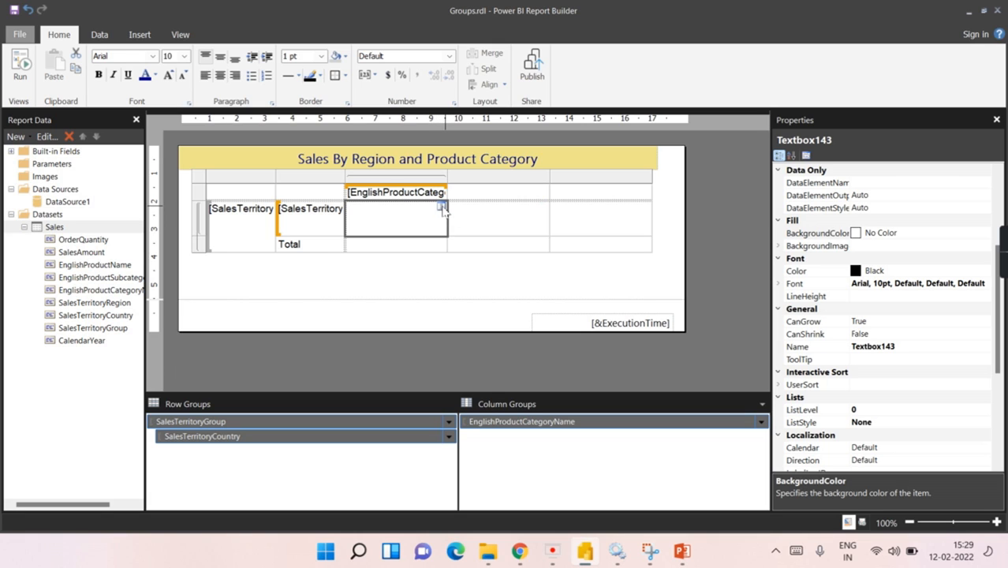
# Step: Put summed OrderQuantity in the data cell and run the report preview
pyautogui.click(442, 206)
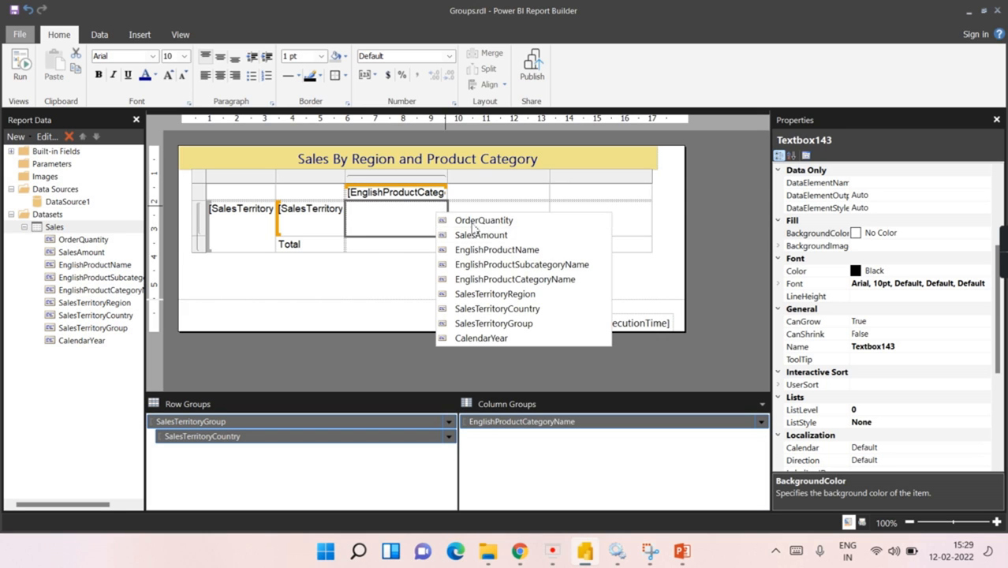
pyautogui.click(473, 221)
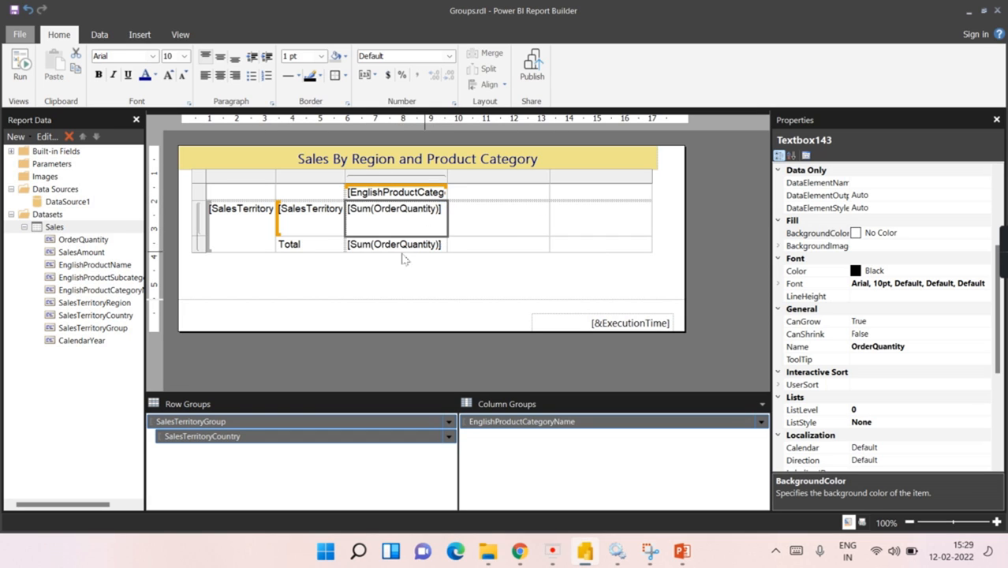
pyautogui.click(21, 74)
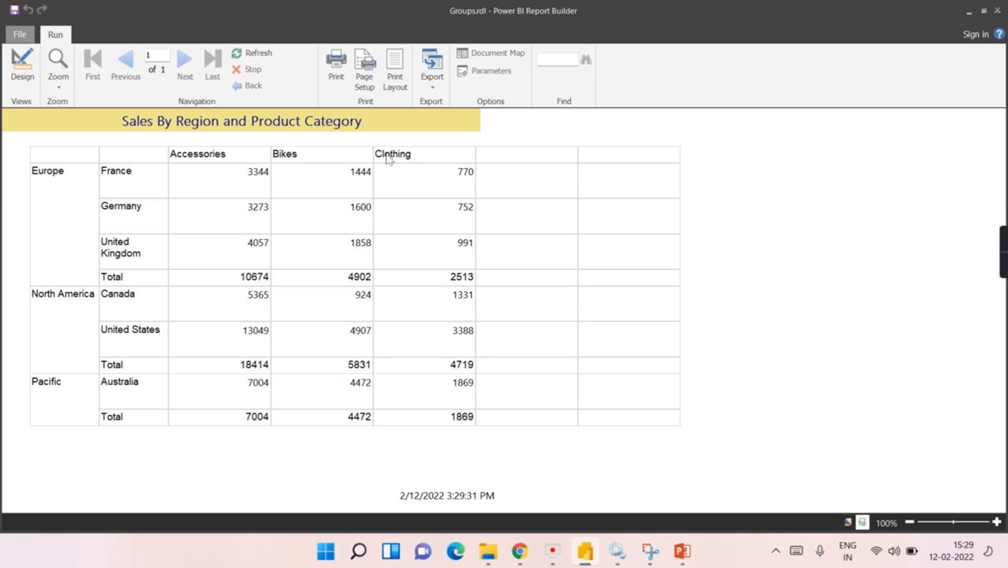
# Step: Switch from the report preview back to Design view
pyautogui.click(23, 63)
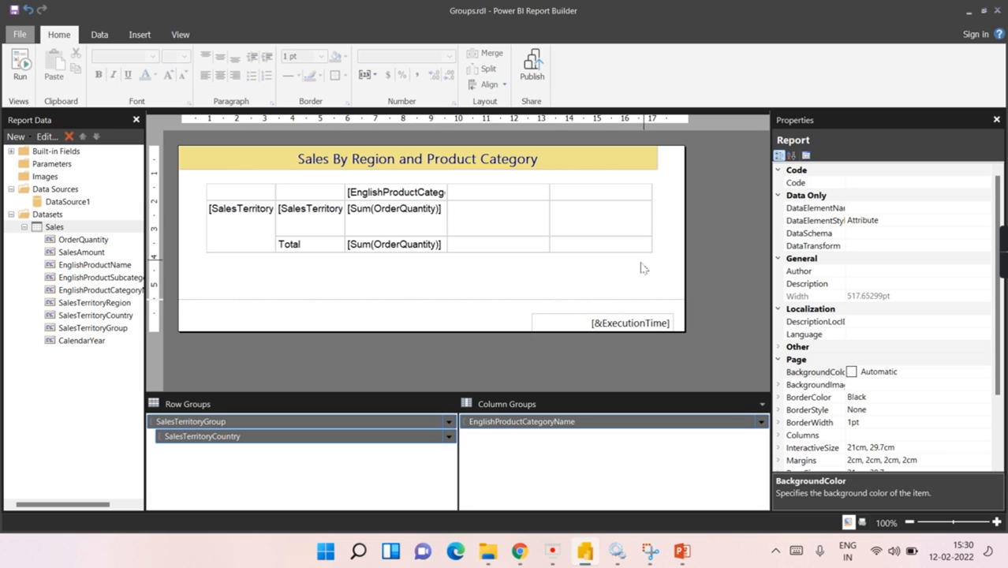
# Step: Add a [CalendarYear] child column group under EnglishProductCategoryName and preview the report
pyautogui.rightClick(498, 430)
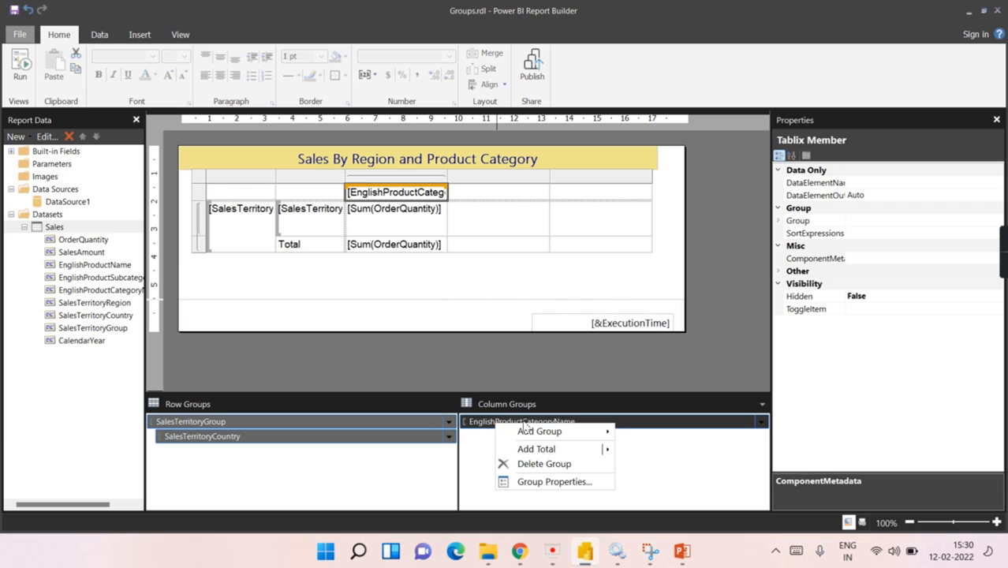
pyautogui.moveTo(549, 438)
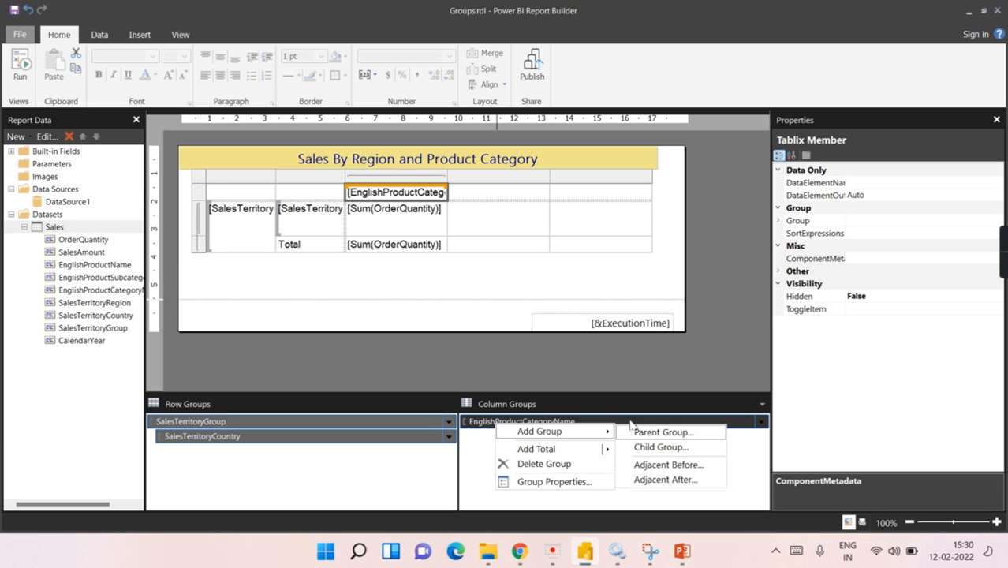
pyautogui.moveTo(600, 449)
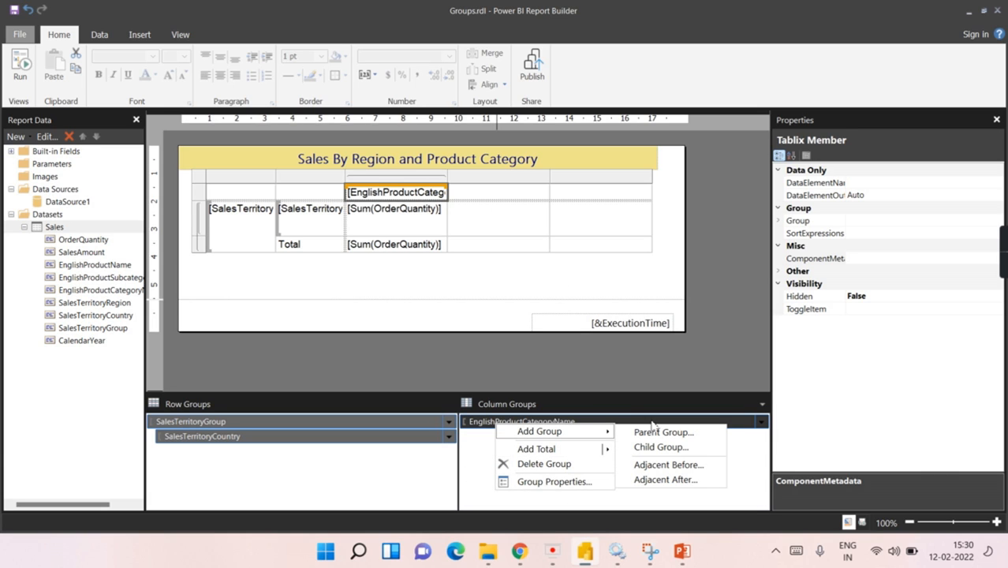
pyautogui.click(661, 448)
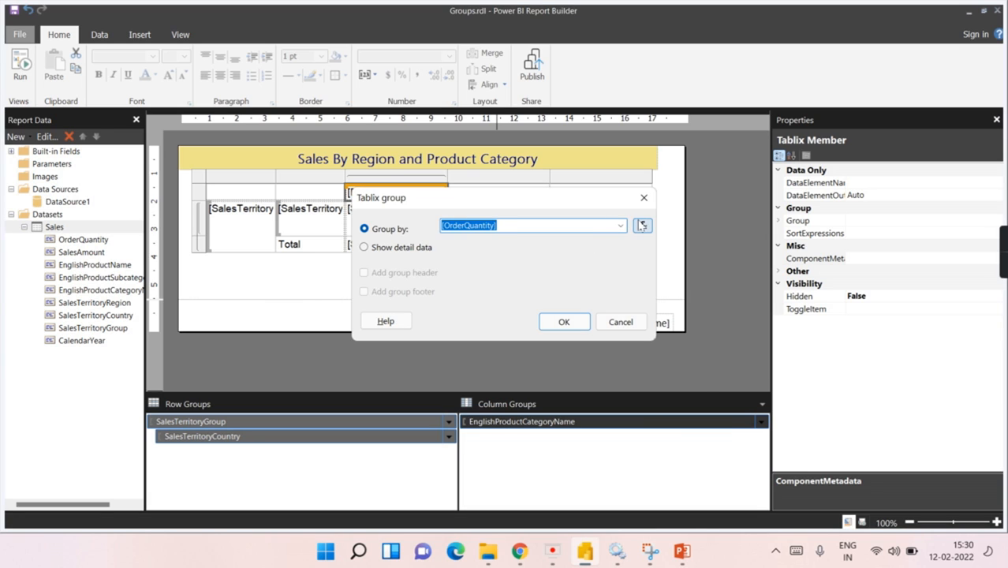
pyautogui.click(621, 226)
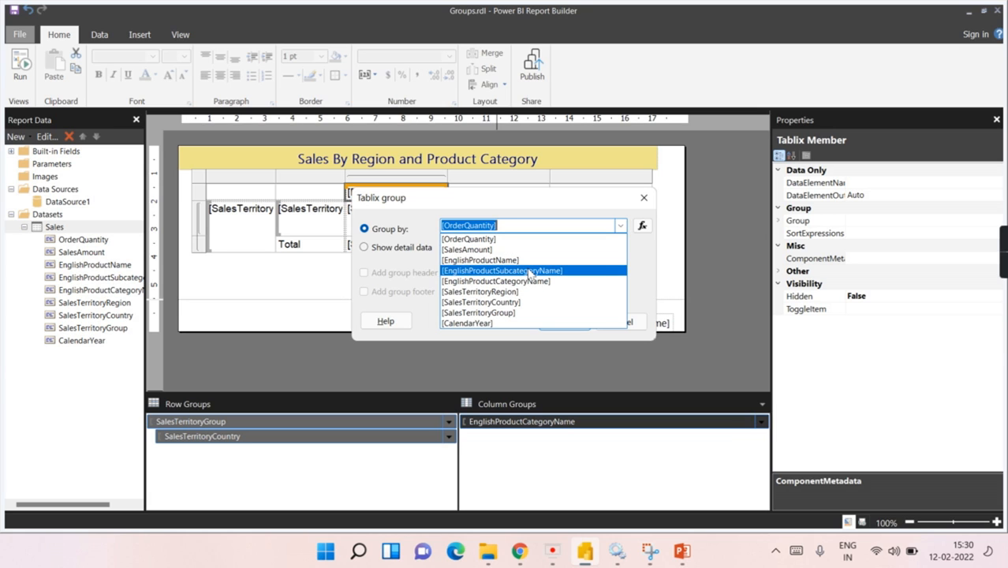
pyautogui.click(520, 322)
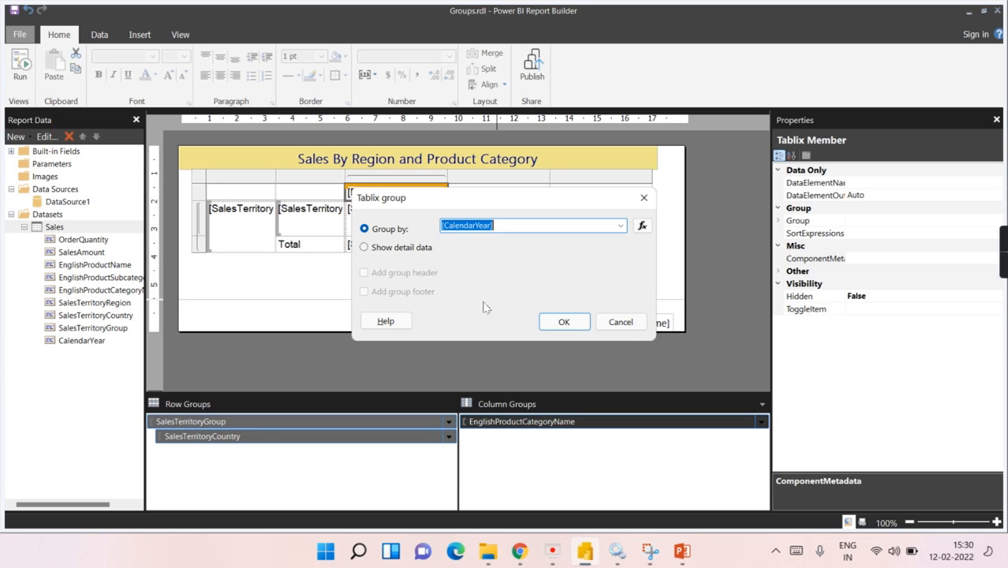
pyautogui.click(567, 323)
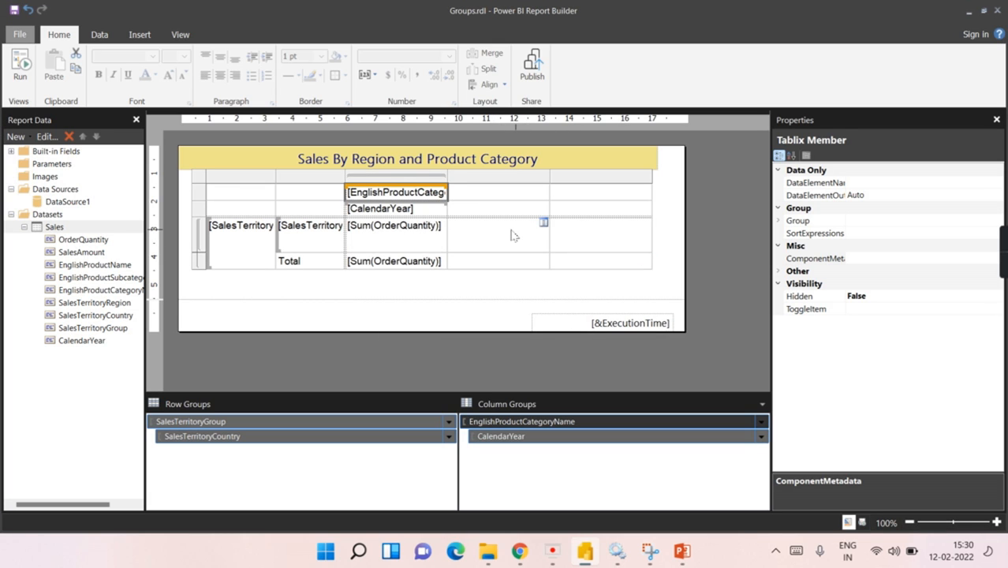
pyautogui.click(21, 71)
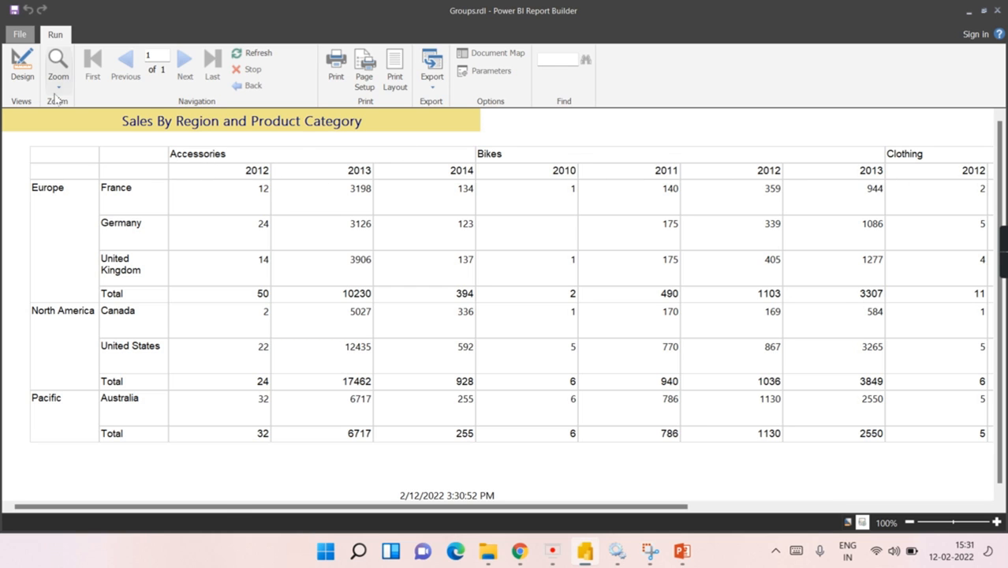
# Step: Back in design, delete the two empty columns to the right of the data column
pyautogui.click(22, 65)
pyautogui.click(519, 194)
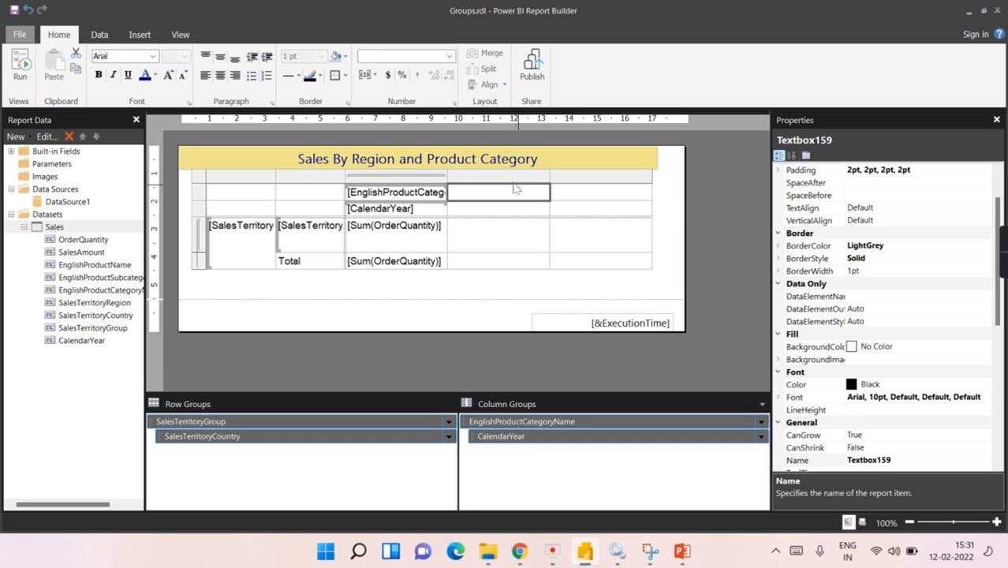
pyautogui.click(592, 175)
pyautogui.keyDown('shift'); pyautogui.click(543, 176); pyautogui.keyUp('shift')
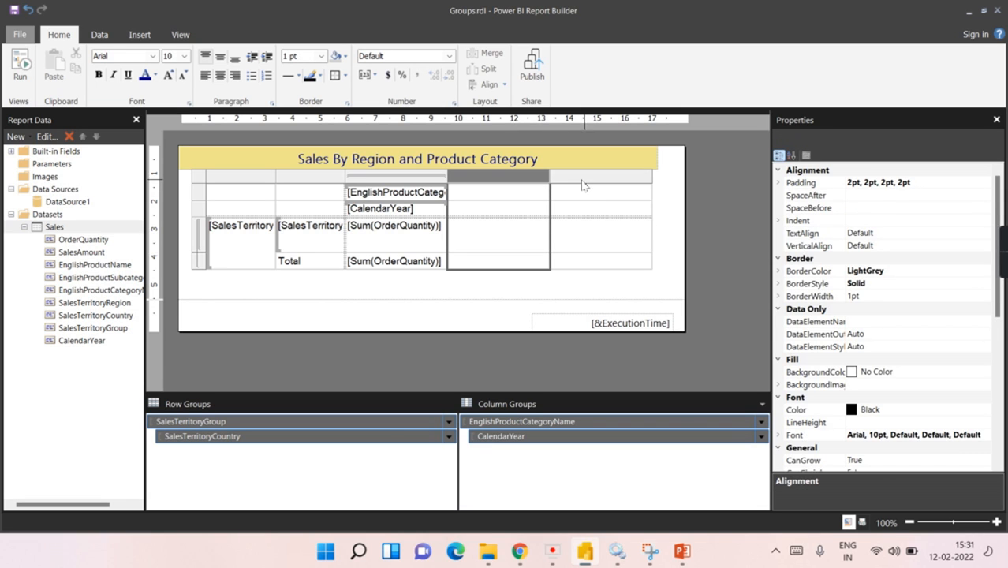
pyautogui.rightClick(584, 183)
pyautogui.click(640, 204)
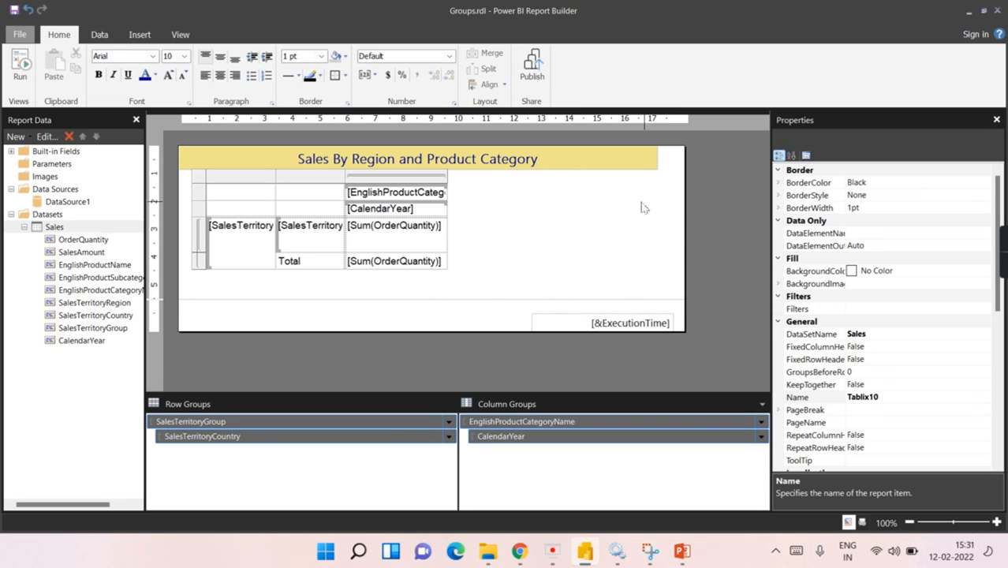
# Step: Make the data column slightly narrower and select the first header row
pyautogui.click(445, 175)
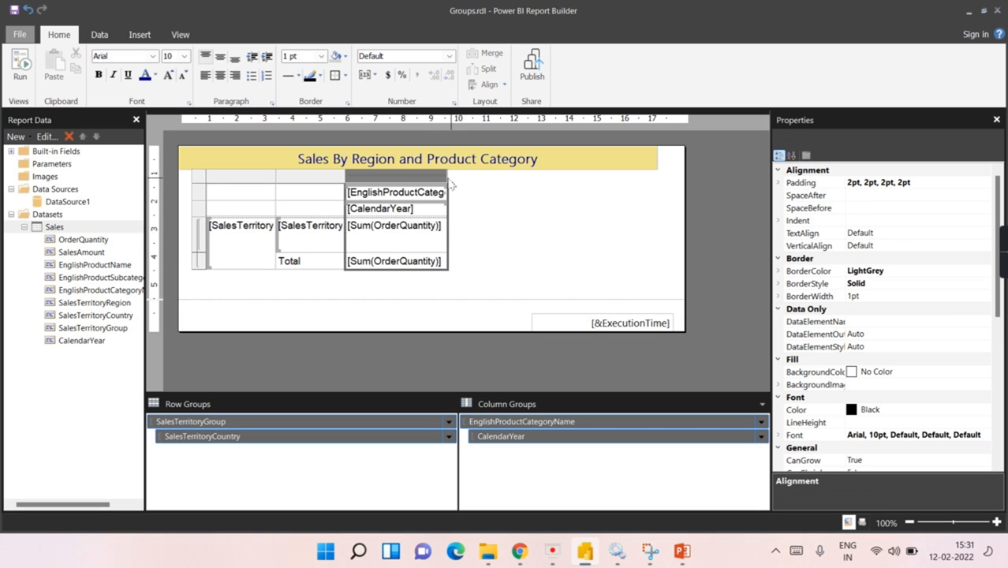
pyautogui.moveTo(447, 176); pyautogui.dragTo(434, 176)
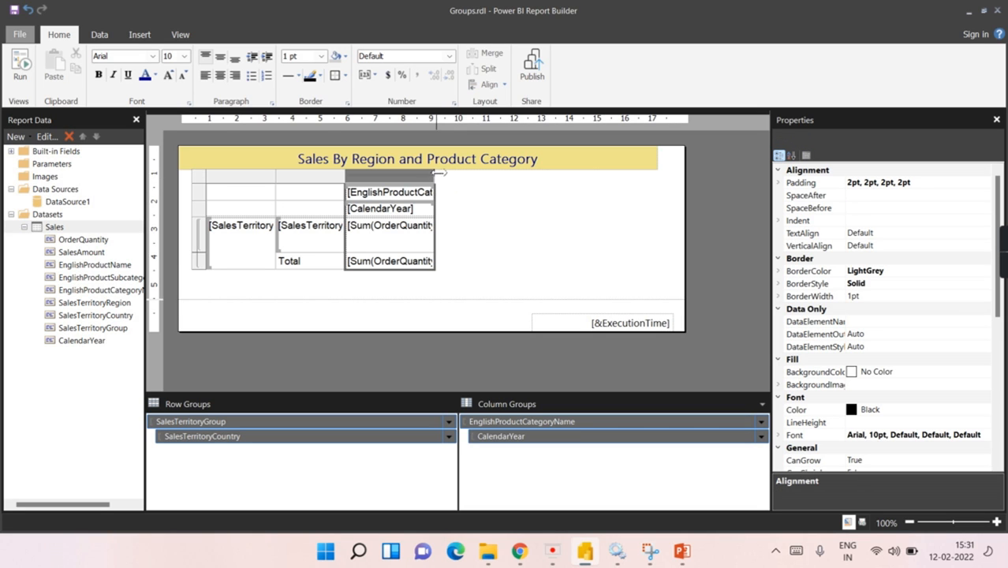
pyautogui.click(202, 197)
pyautogui.click(201, 197)
# Step: Make the column header rows and region/country header text bold DarkBlue
pyautogui.keyDown('shift'); pyautogui.click(200, 209); pyautogui.keyUp('shift')
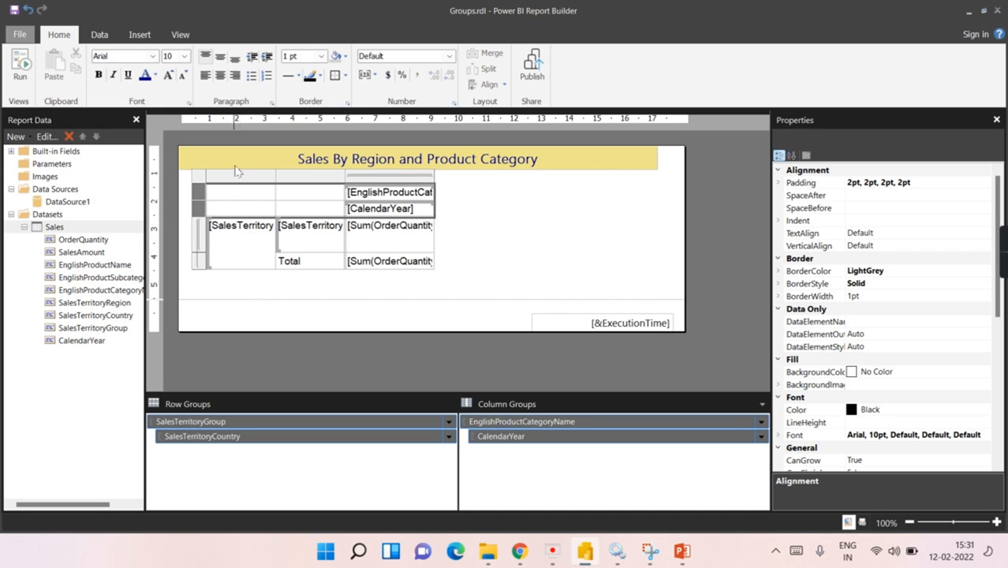
pyautogui.click(145, 75)
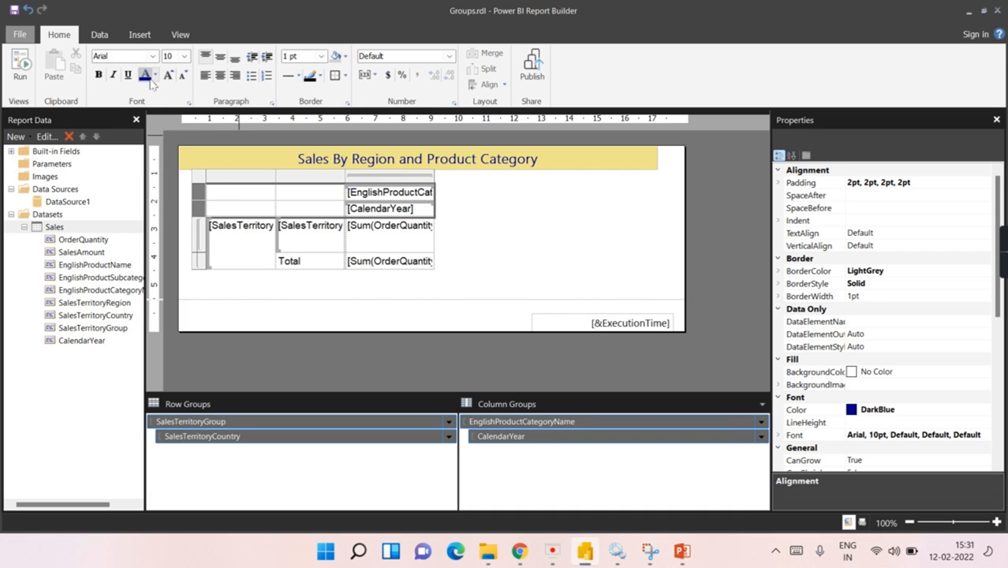
pyautogui.click(99, 75)
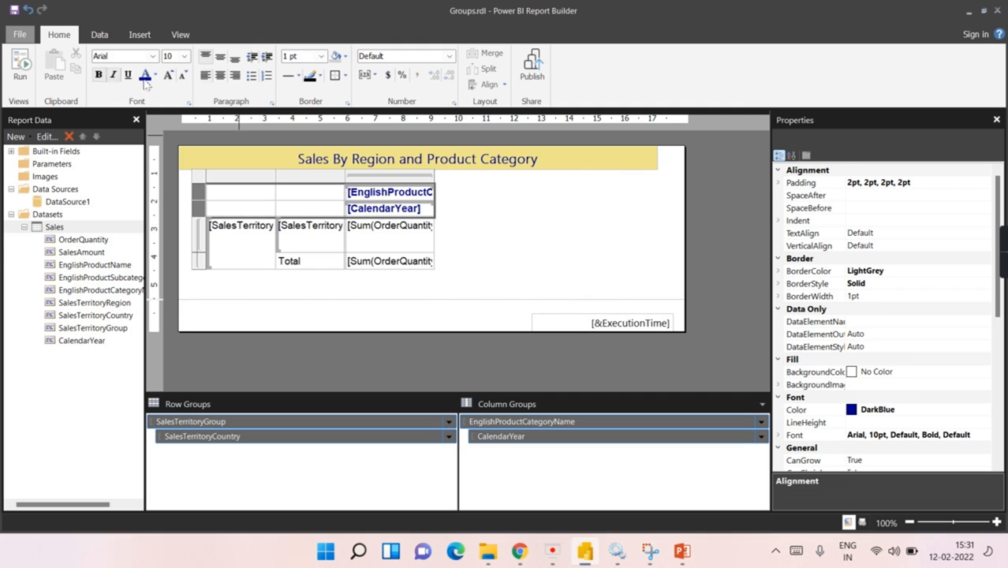
pyautogui.click(235, 175)
pyautogui.keyDown('shift'); pyautogui.click(297, 175); pyautogui.keyUp('shift')
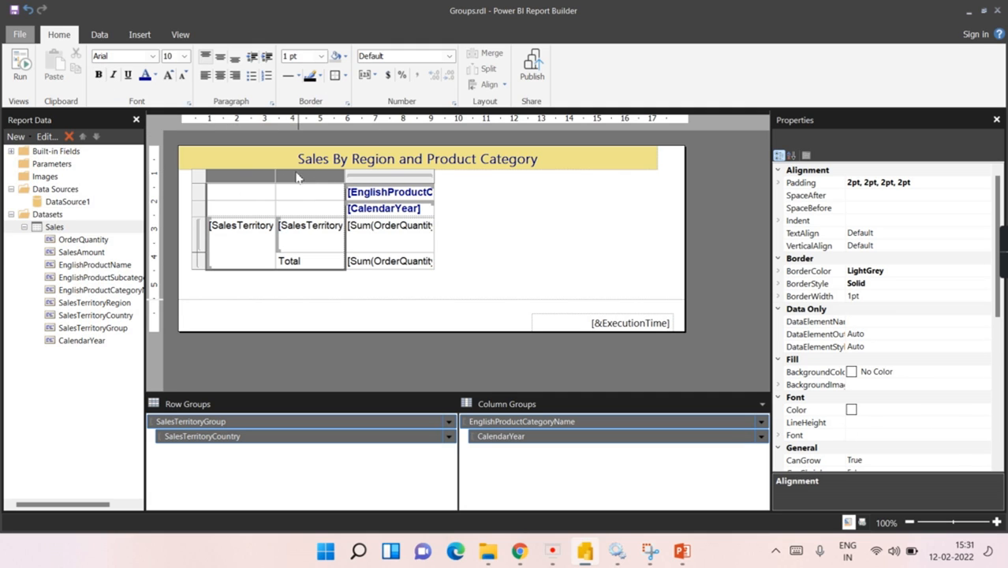
pyautogui.click(145, 75)
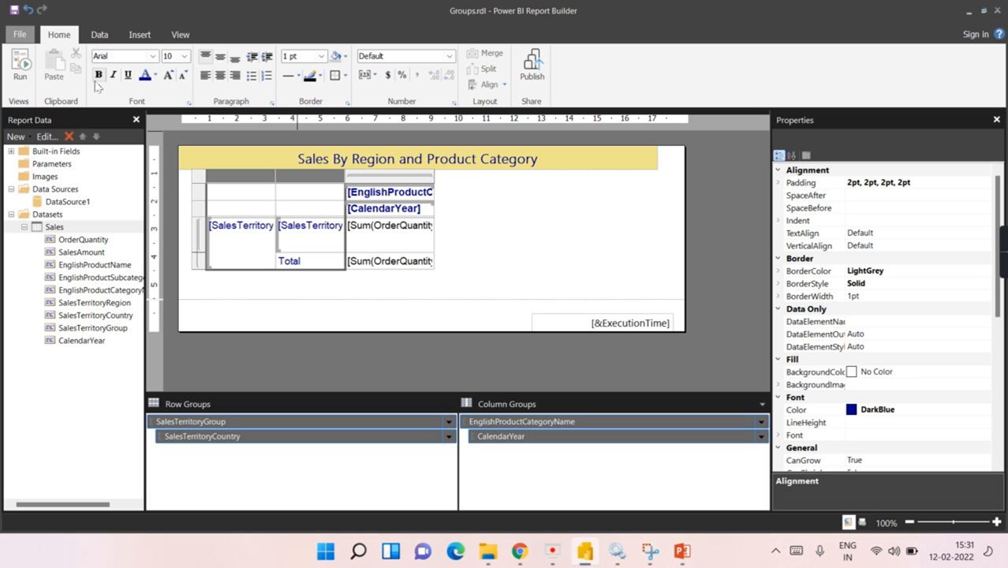
pyautogui.click(99, 74)
# Step: Fill the top two header rows Khaki and region/country cells LightSteelBlue, then preview
pyautogui.moveTo(199, 195); pyautogui.dragTo(199, 209)
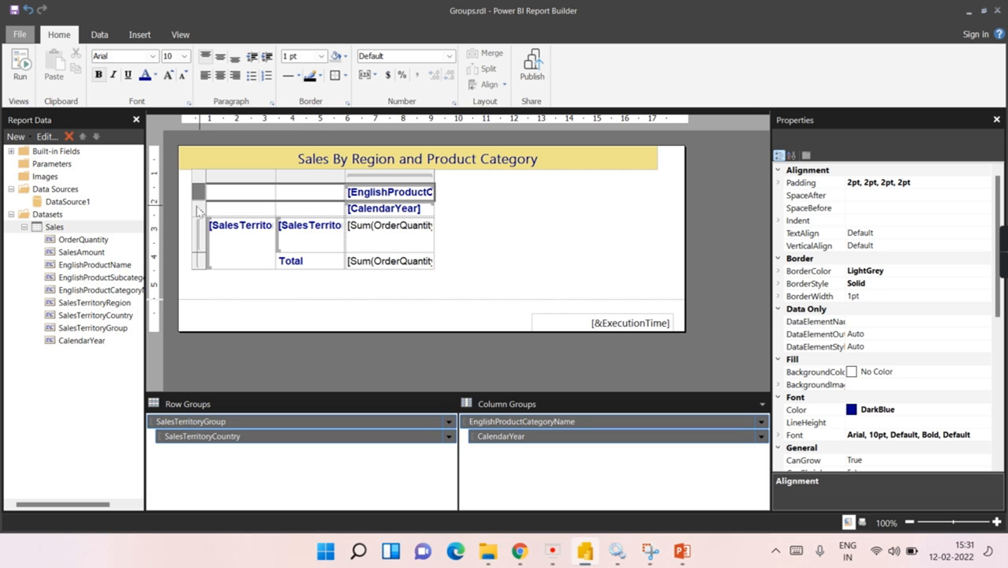
pyautogui.click(344, 56)
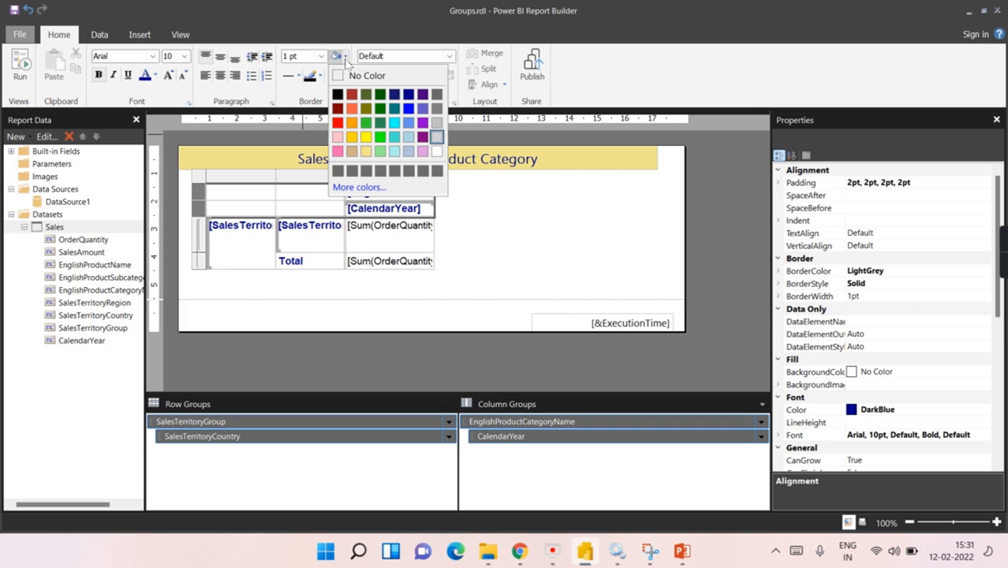
pyautogui.click(367, 151)
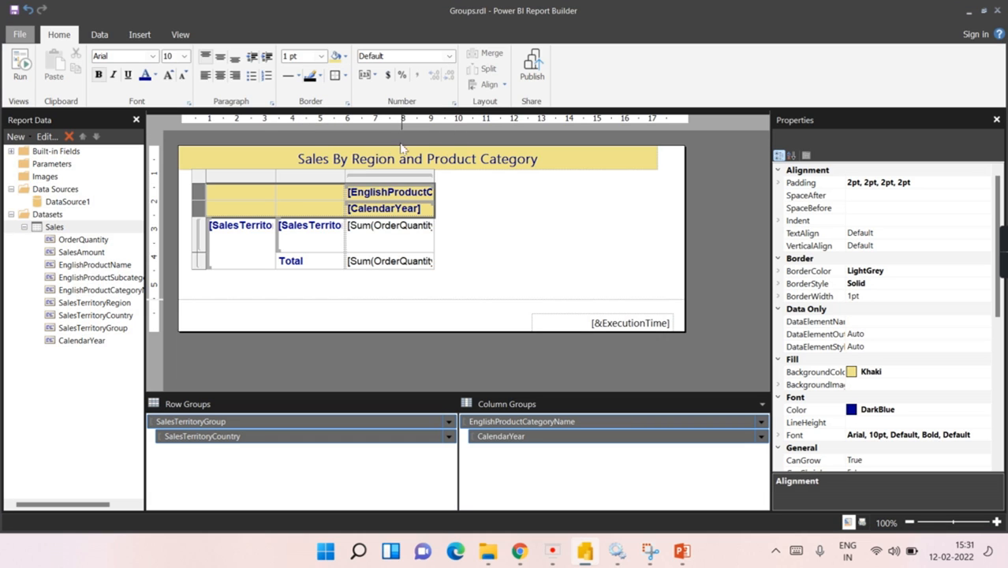
pyautogui.doubleClick(235, 228)
pyautogui.click(315, 241)
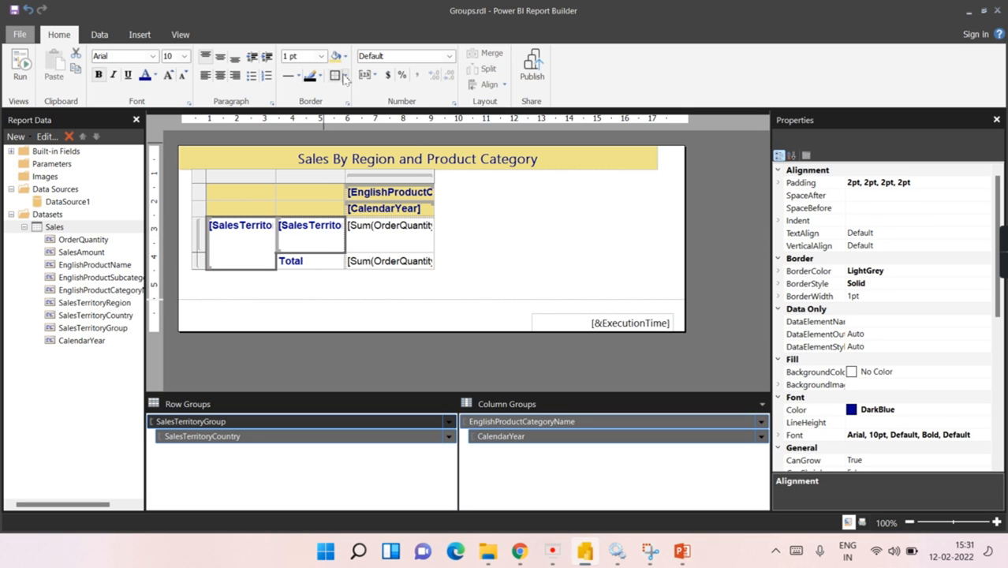
pyautogui.click(345, 57)
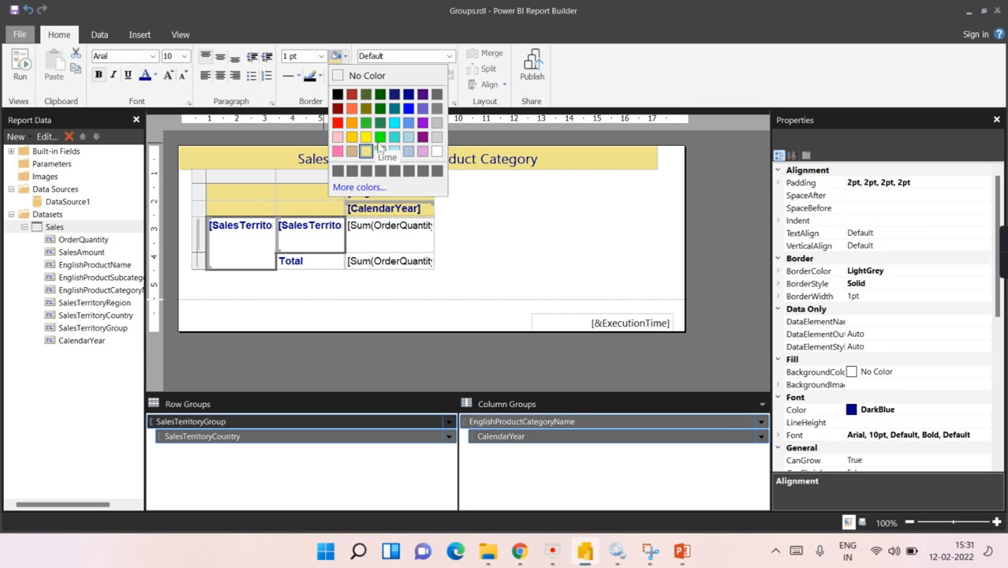
pyautogui.click(408, 151)
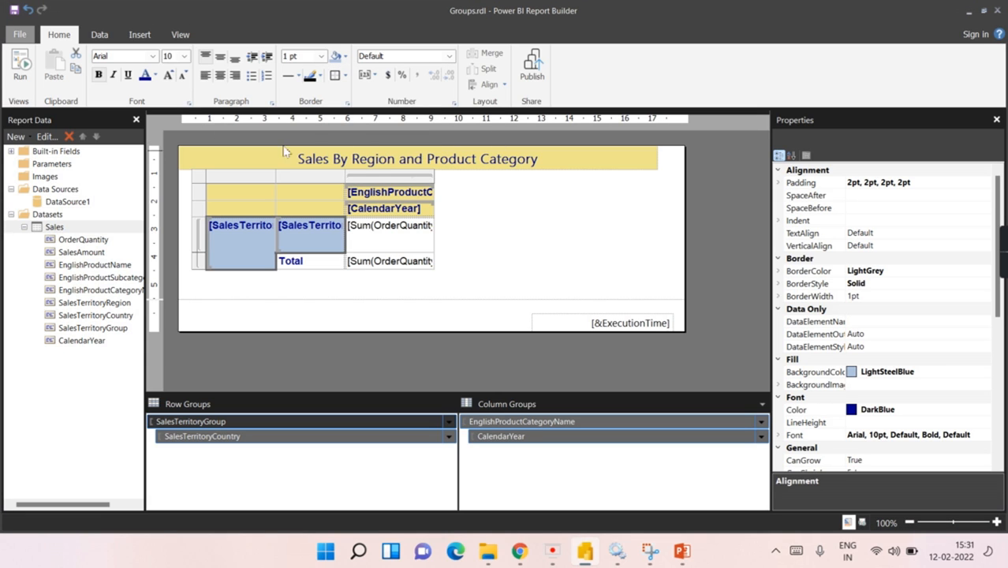
pyautogui.click(24, 75)
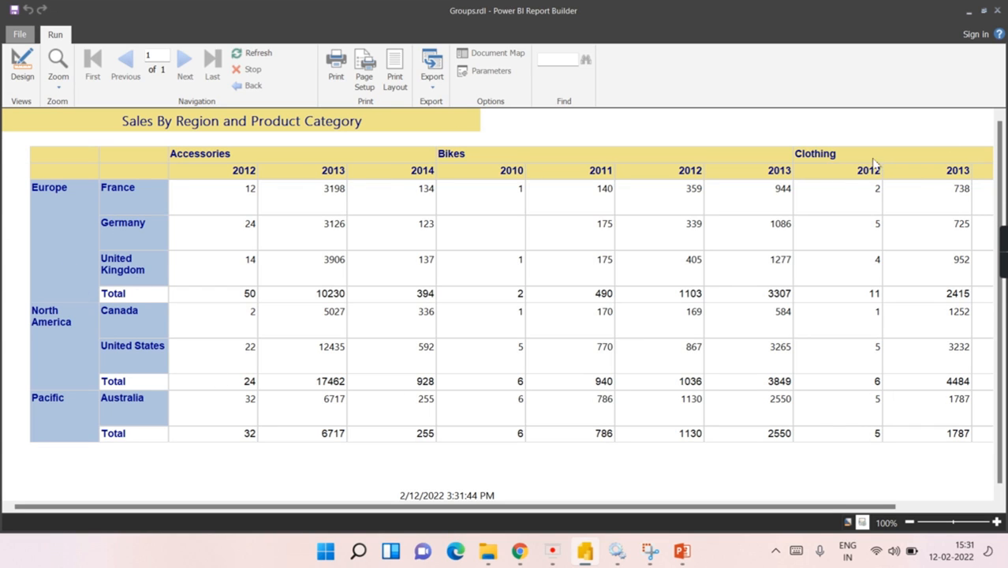
# Step: Back in design, narrow the first two matrix columns slightly
pyautogui.click(22, 64)
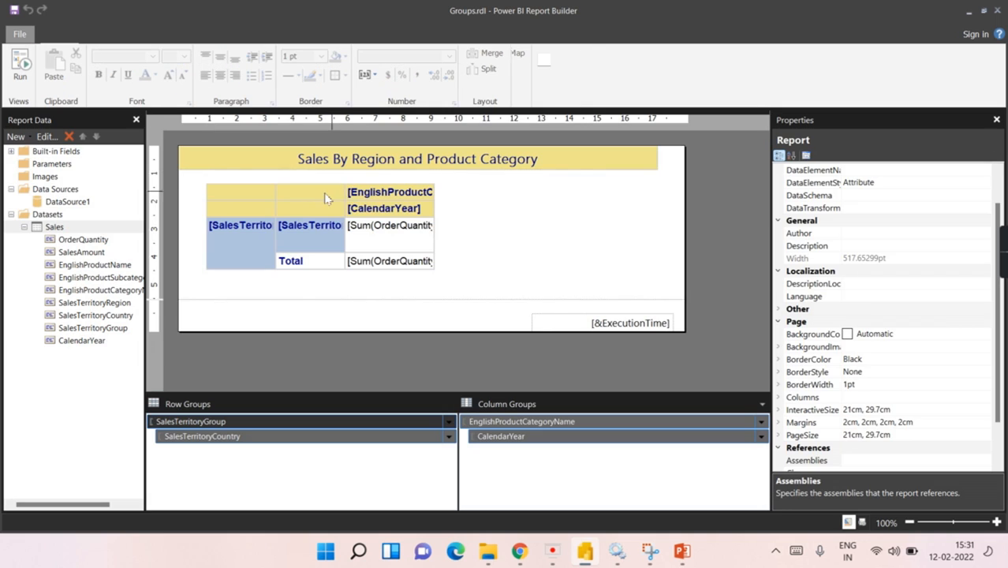
pyautogui.click(282, 201)
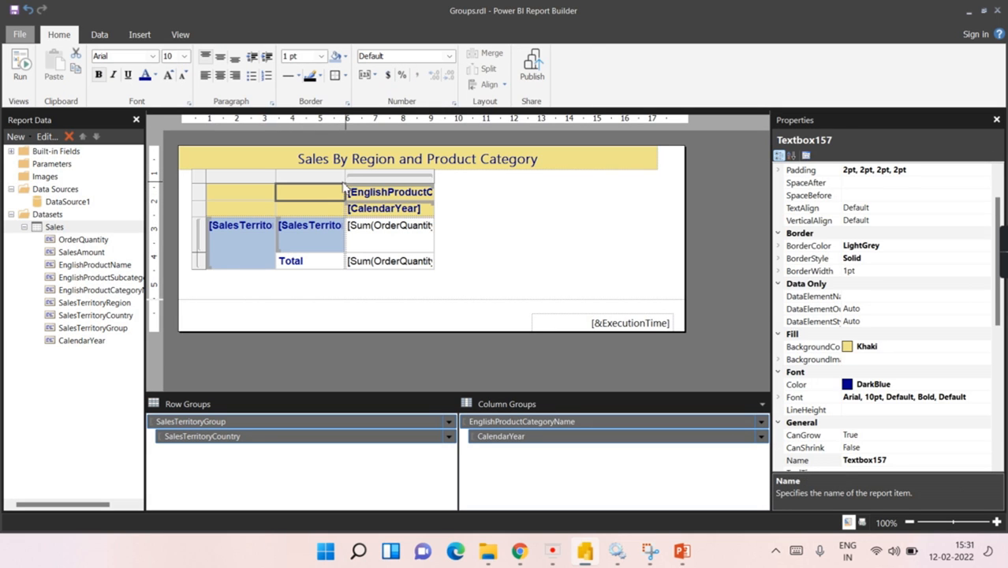
pyautogui.moveTo(347, 177); pyautogui.dragTo(341, 176)
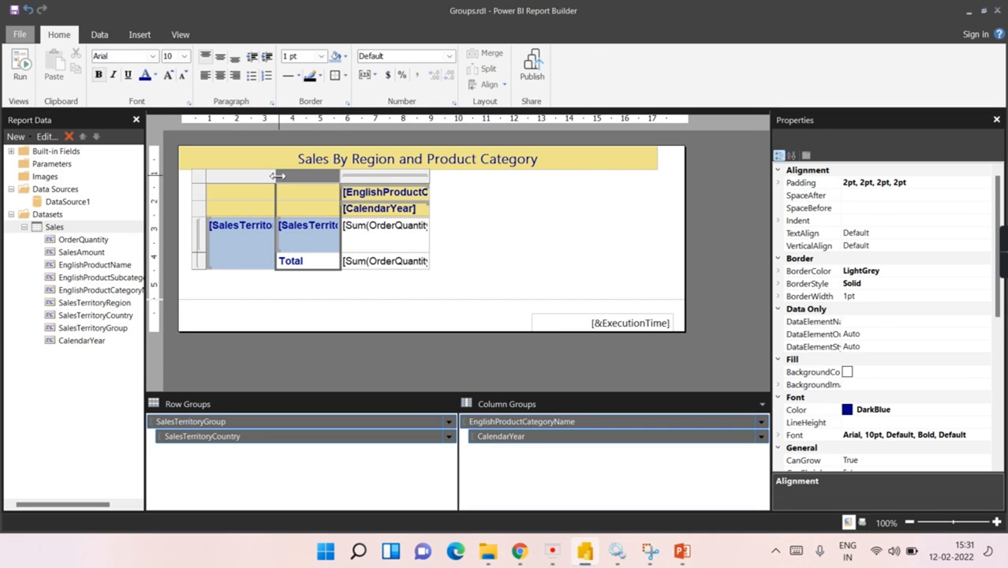
pyautogui.moveTo(277, 176); pyautogui.dragTo(275, 176)
# Step: Fill the row Total cell LightSteelBlue
pyautogui.click(286, 261)
pyautogui.click(318, 277)
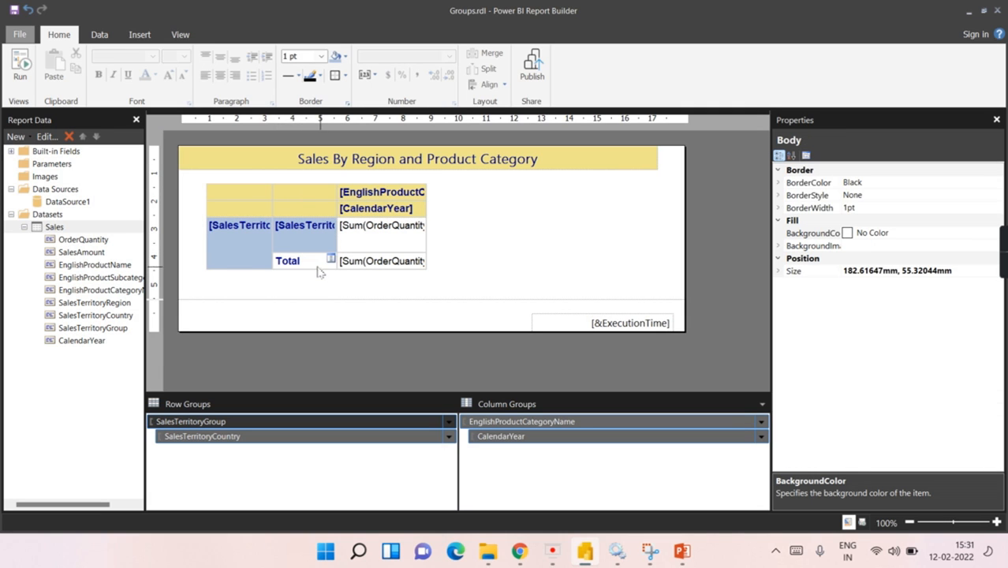
pyautogui.click(318, 267)
pyautogui.click(337, 56)
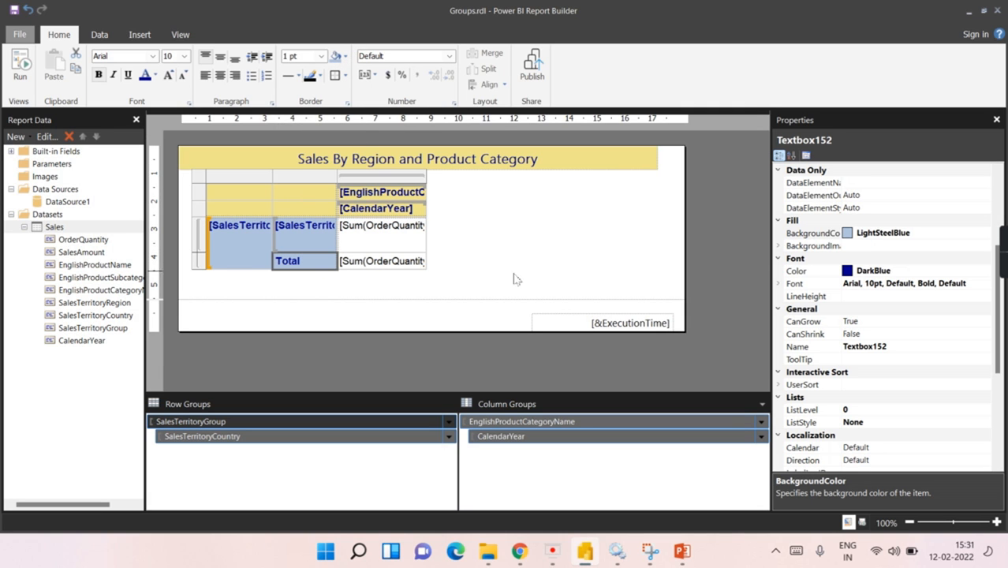
pyautogui.click(430, 183)
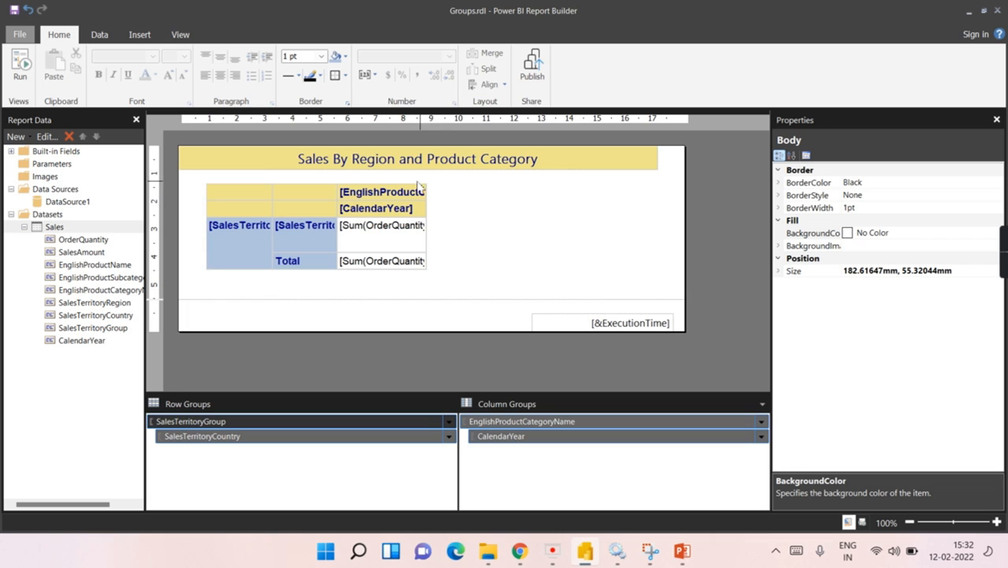
# Step: Narrow the data column under the category header and preview the report again
pyautogui.click(423, 190)
pyautogui.moveTo(426, 175); pyautogui.dragTo(413, 175)
pyautogui.click(21, 65)
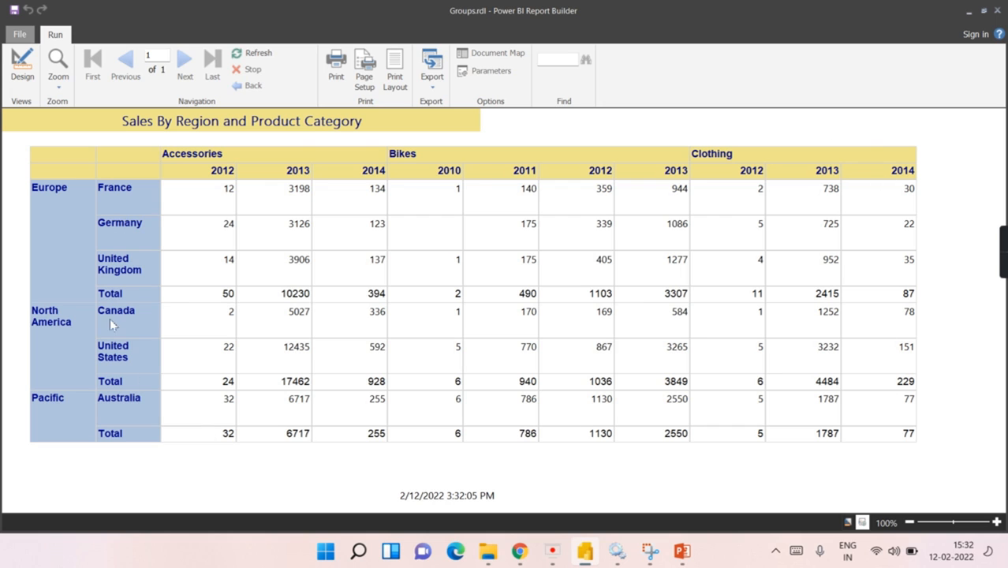
# Step: Back in design, shorten the matrix's detail row and both header rows
pyautogui.click(22, 64)
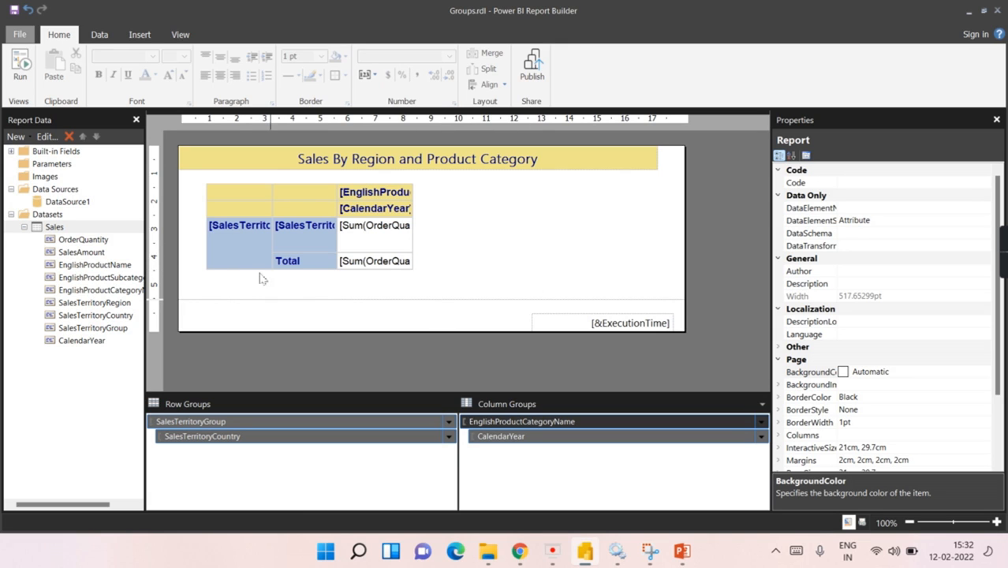
pyautogui.click(233, 264)
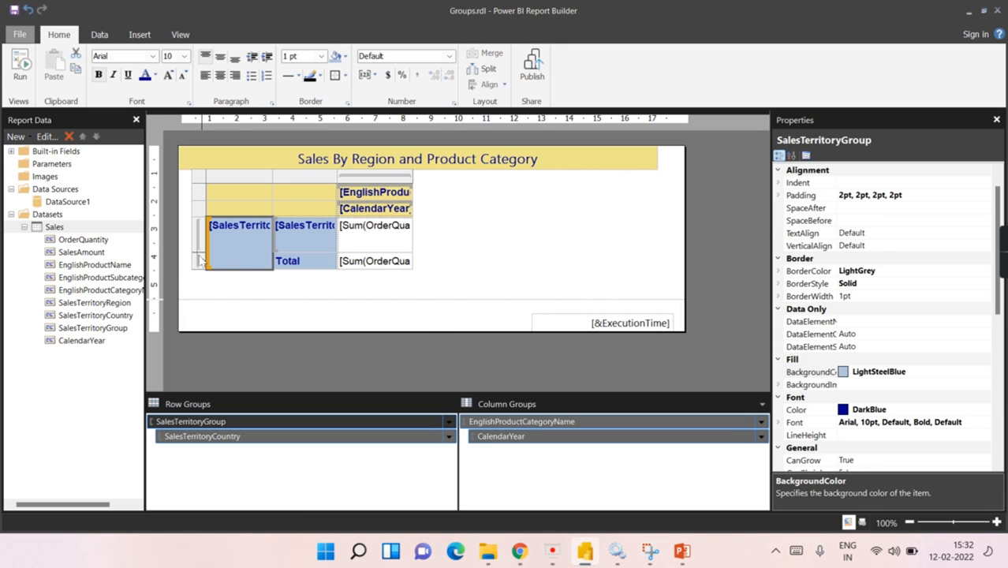
pyautogui.moveTo(198, 254); pyautogui.dragTo(199, 247)
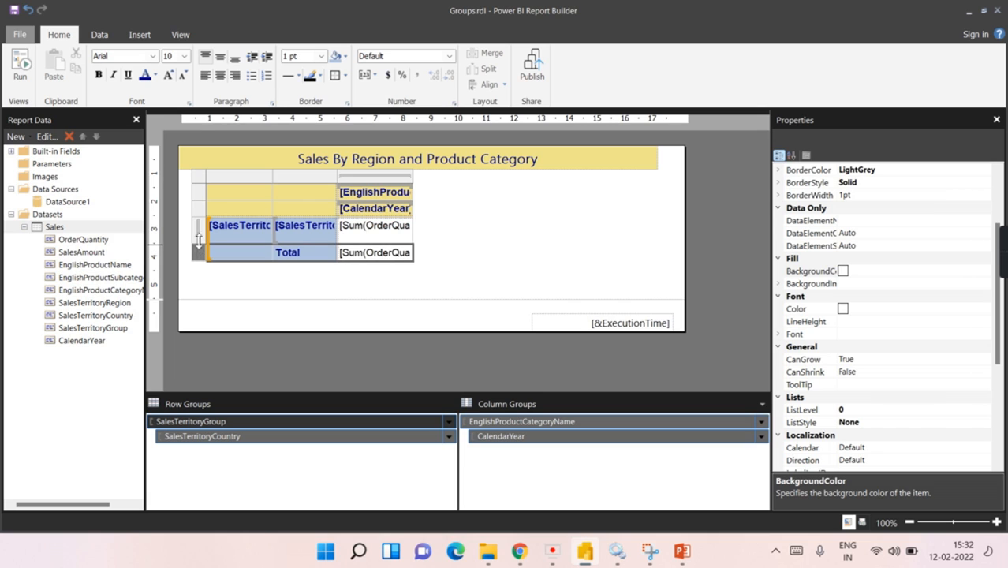
pyautogui.moveTo(204, 200); pyautogui.dragTo(200, 211)
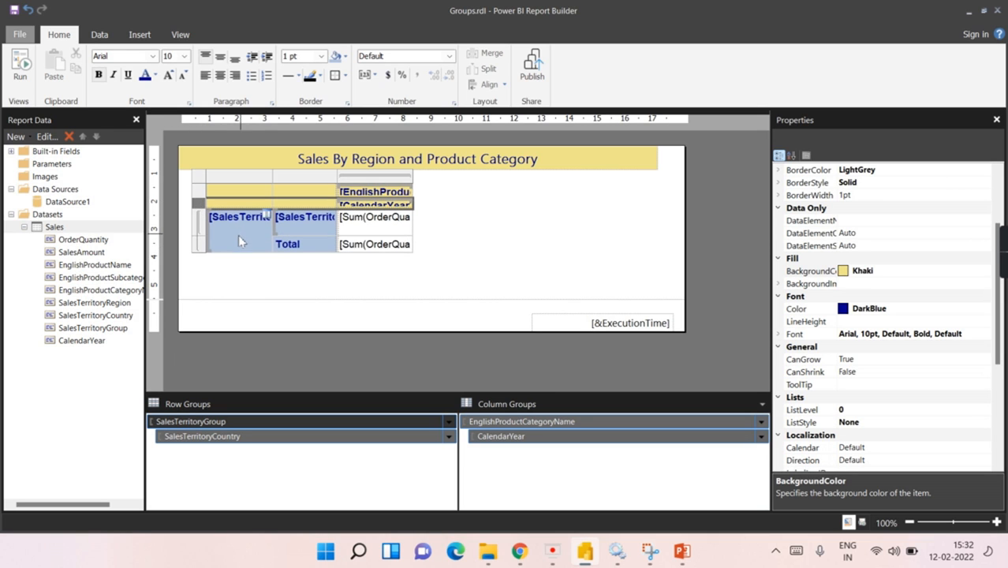
pyautogui.click(474, 254)
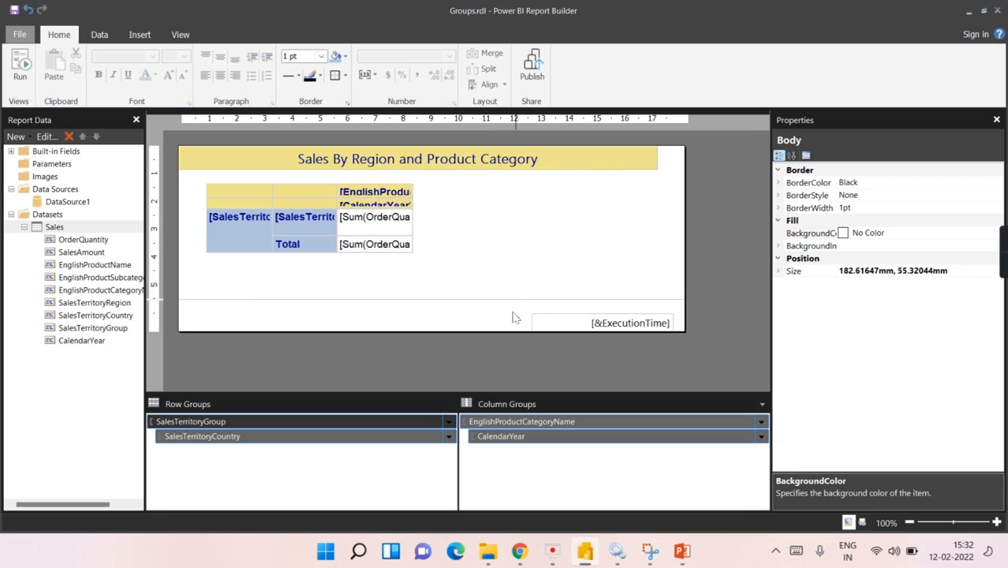
# Step: Insert a blank matrix and draw it below the existing sales matrix
pyautogui.click(140, 35)
pyautogui.click(50, 82)
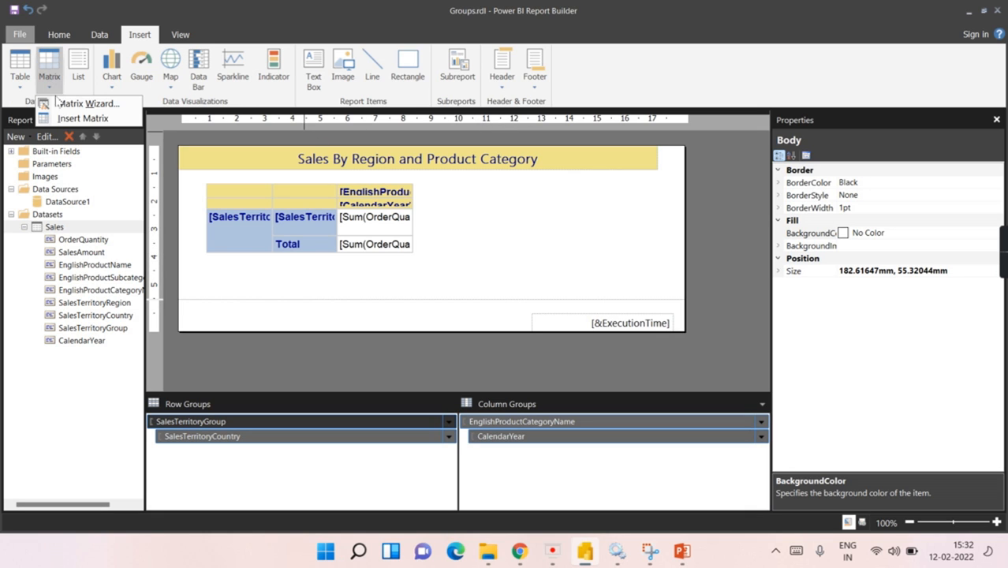
pyautogui.click(67, 124)
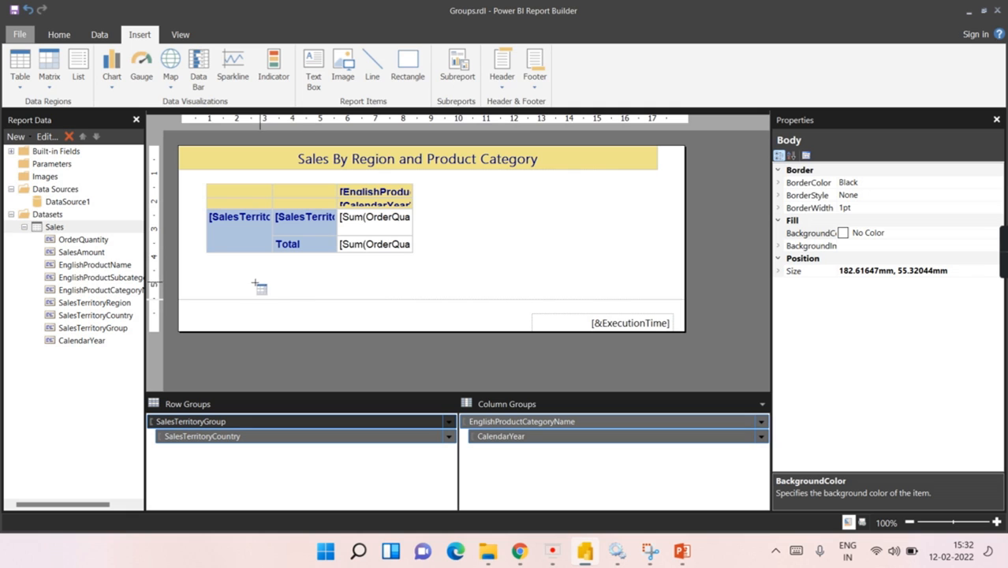
pyautogui.moveTo(213, 266); pyautogui.dragTo(441, 302)
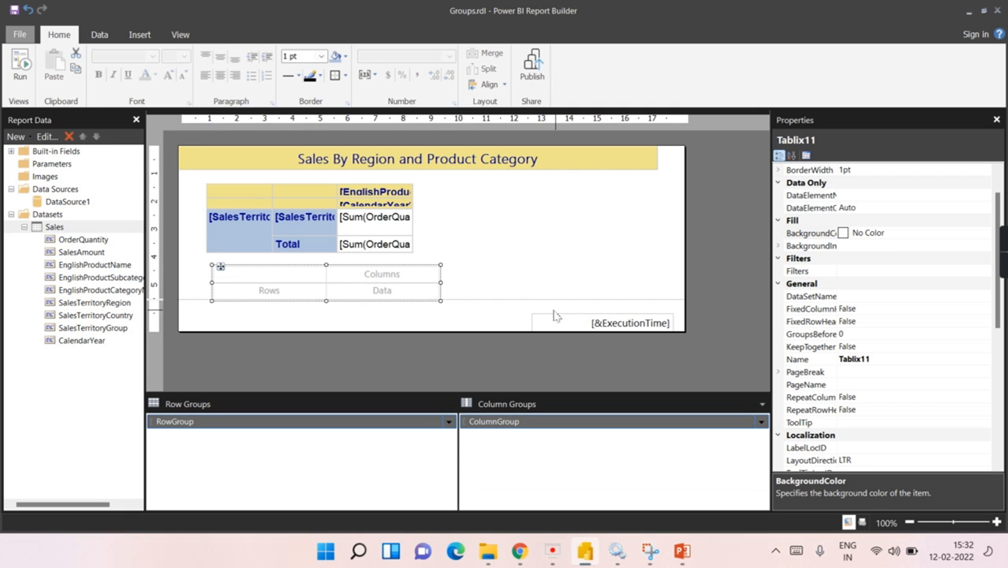
pyautogui.click(525, 290)
# Step: Make the page footer and report body taller, then move the new matrix lower
pyautogui.click(503, 330)
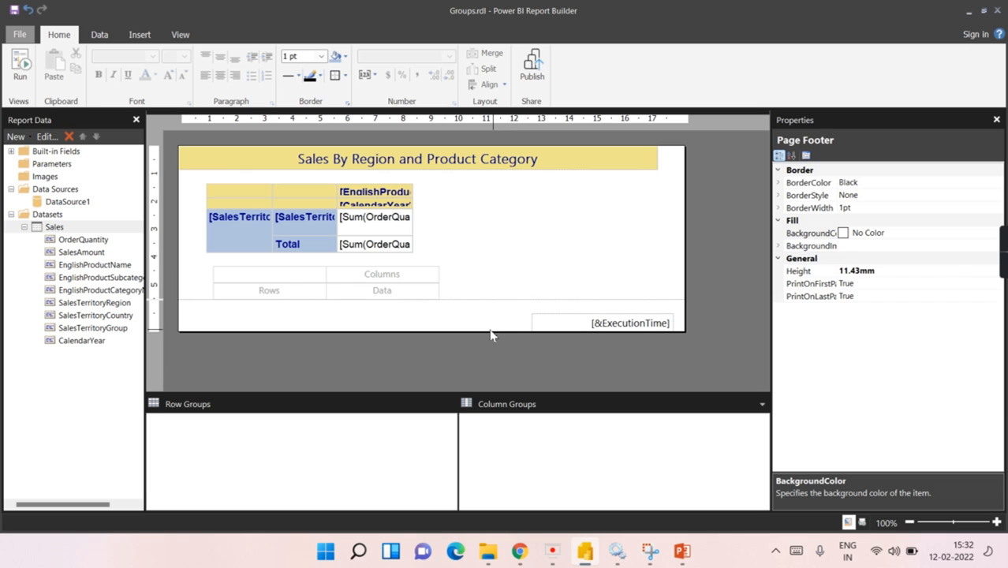
pyautogui.click(509, 282)
pyautogui.moveTo(490, 333); pyautogui.dragTo(491, 374)
pyautogui.moveTo(512, 300); pyautogui.dragTo(512, 339)
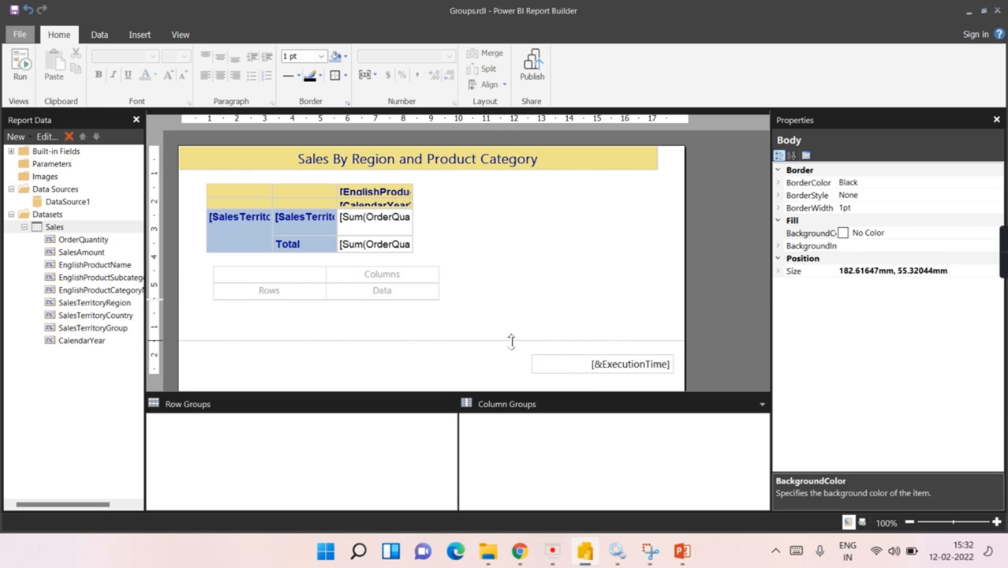
pyautogui.click(277, 292)
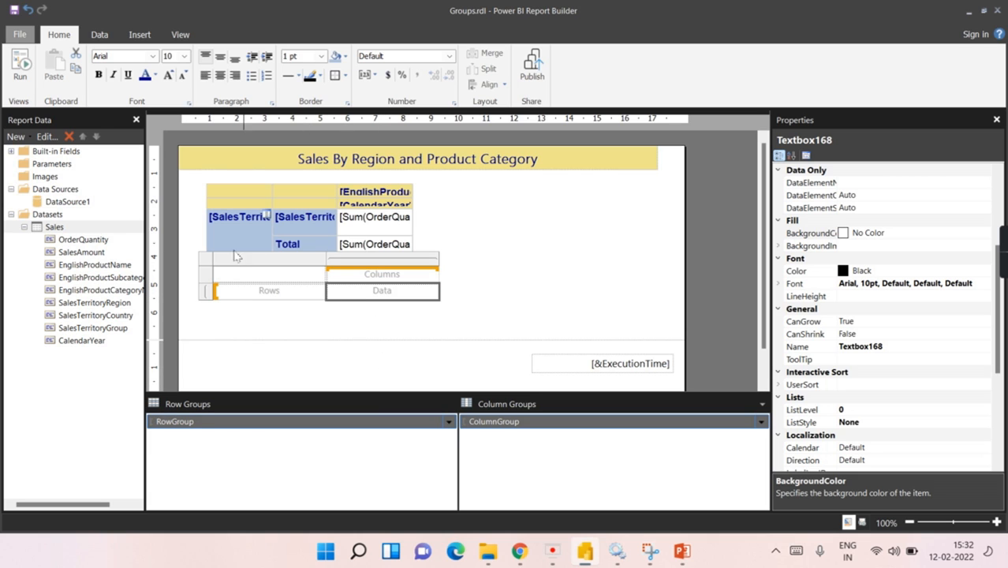
pyautogui.click(221, 272)
pyautogui.moveTo(221, 267); pyautogui.dragTo(214, 282)
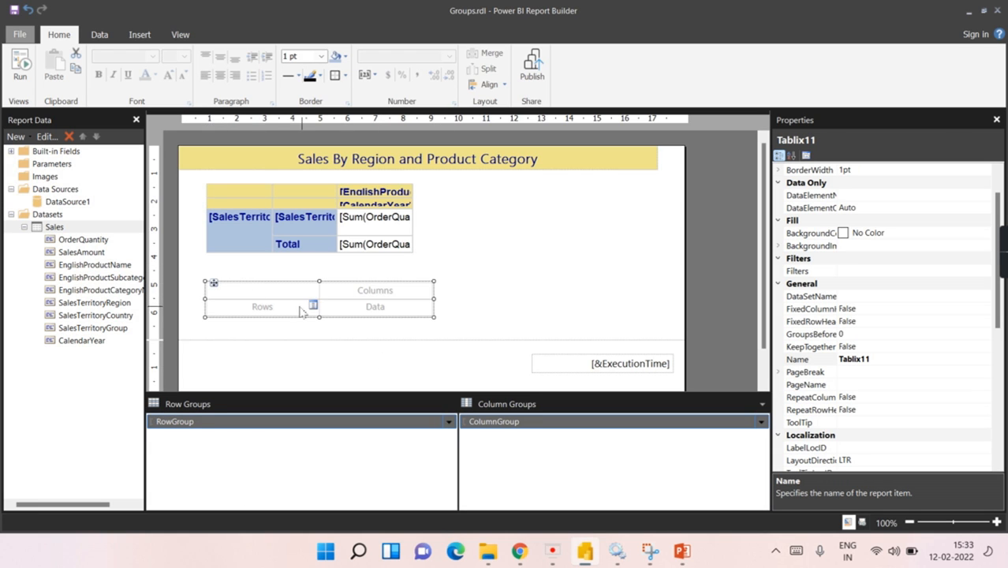
# Step: Group the new matrix rows by SalesTerritoryGroup and columns by EnglishProductCategoryName
pyautogui.click(313, 306)
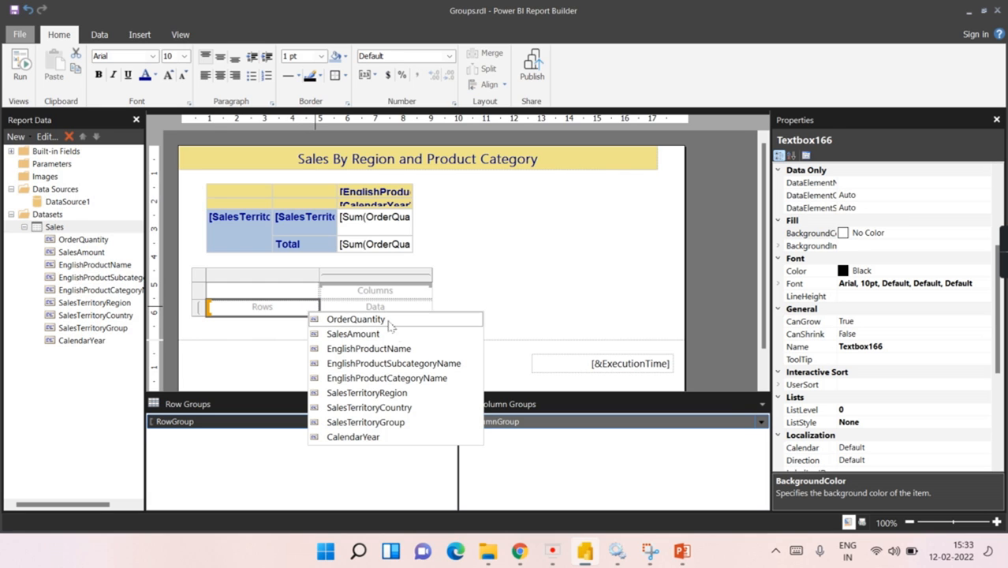
pyautogui.click(404, 423)
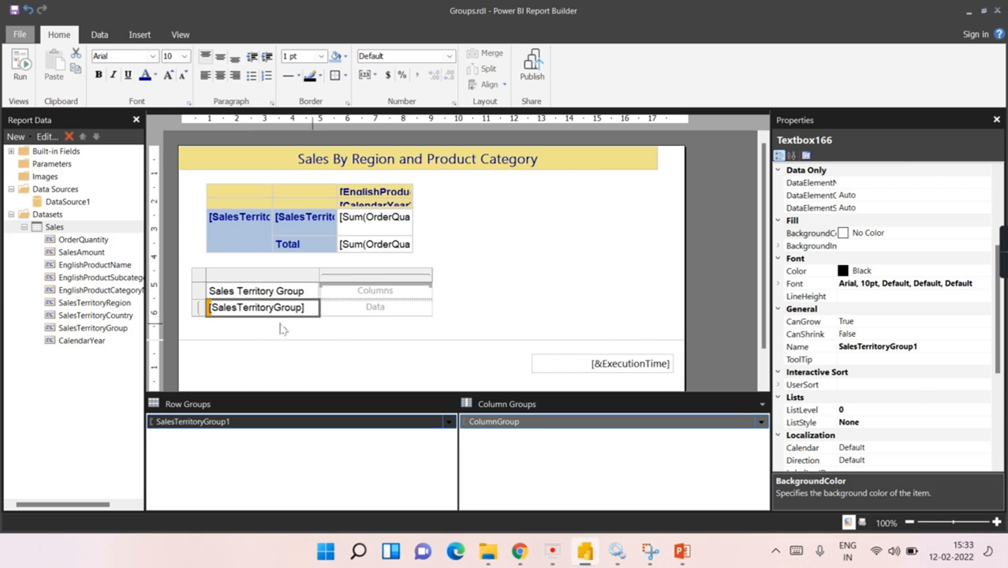
pyautogui.click(427, 289)
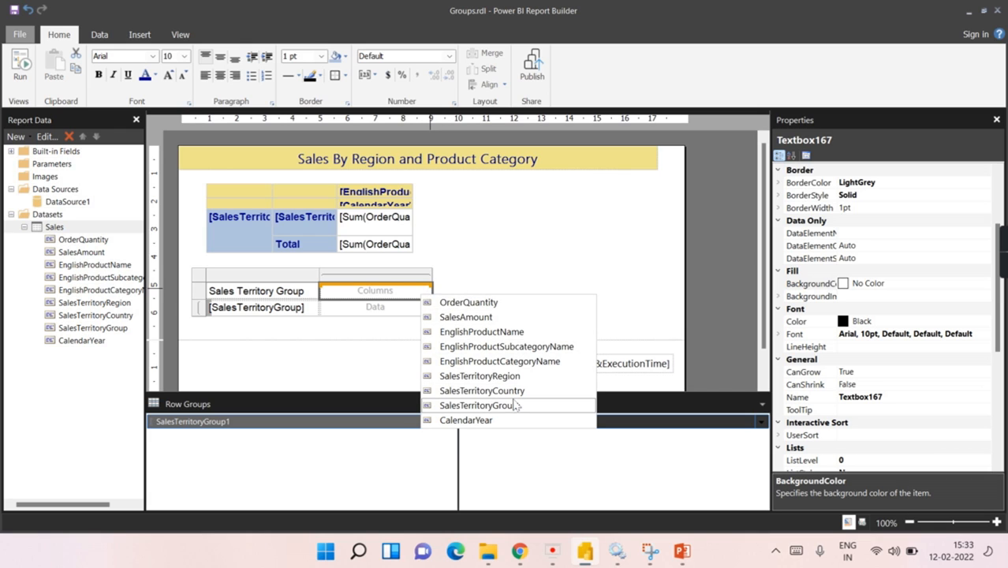
pyautogui.click(530, 361)
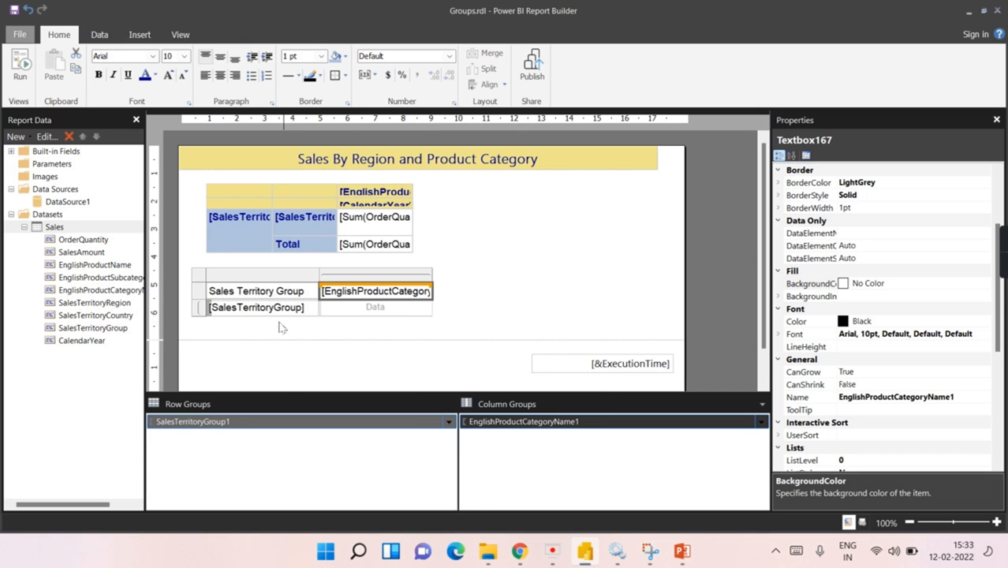
# Step: Add a SalesTerritoryCountry child row group under the territory group
pyautogui.rightClick(270, 424)
pyautogui.moveTo(314, 432)
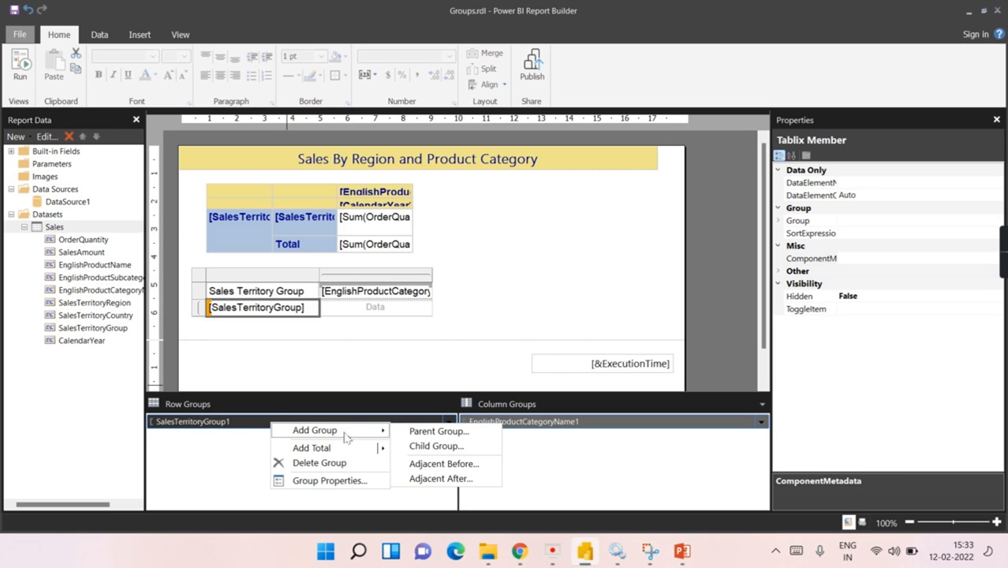
pyautogui.click(424, 446)
pyautogui.click(620, 227)
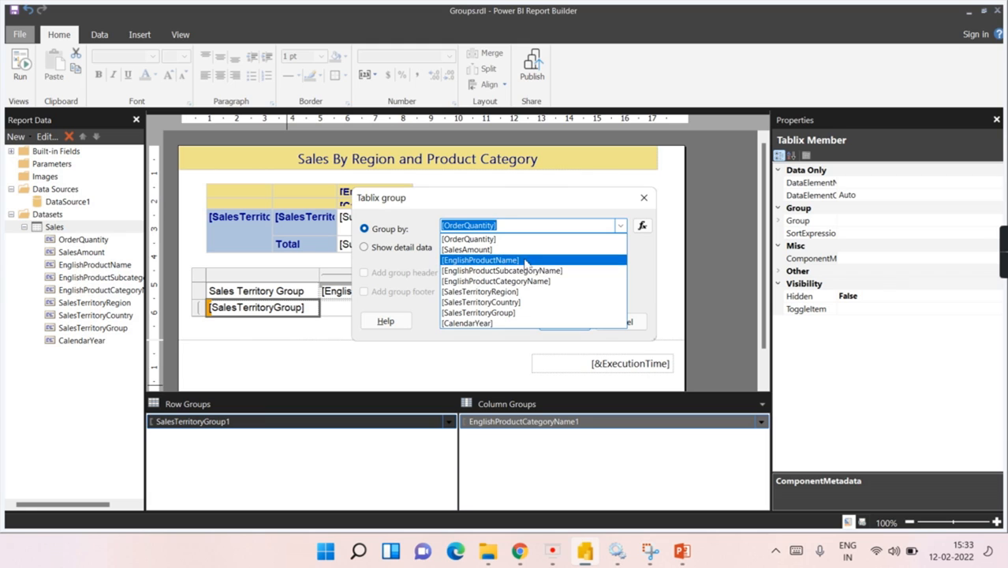
pyautogui.click(505, 302)
pyautogui.click(566, 322)
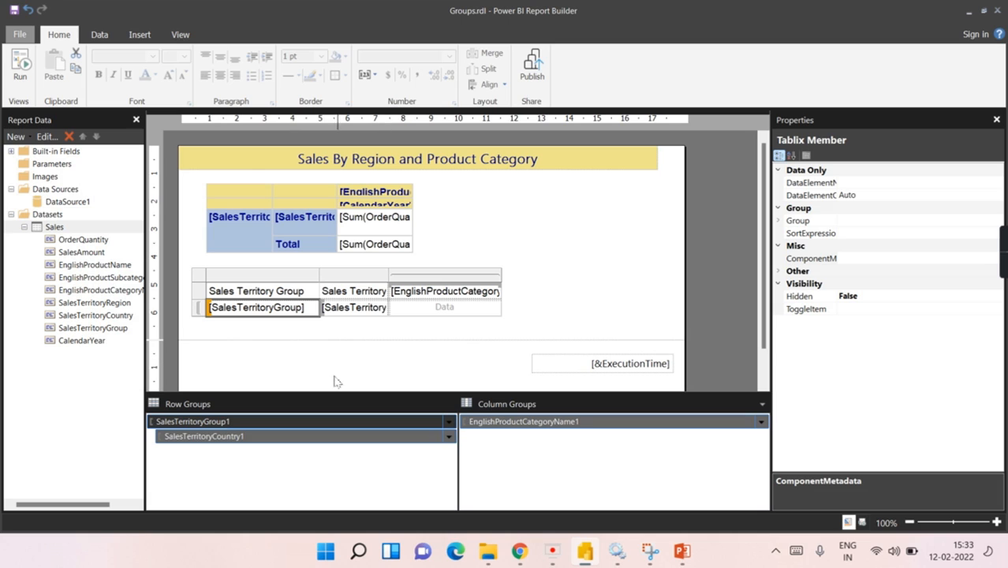
# Step: Add a total row after each country and narrow the Sales Territory Group column
pyautogui.rightClick(336, 442)
pyautogui.moveTo(392, 467)
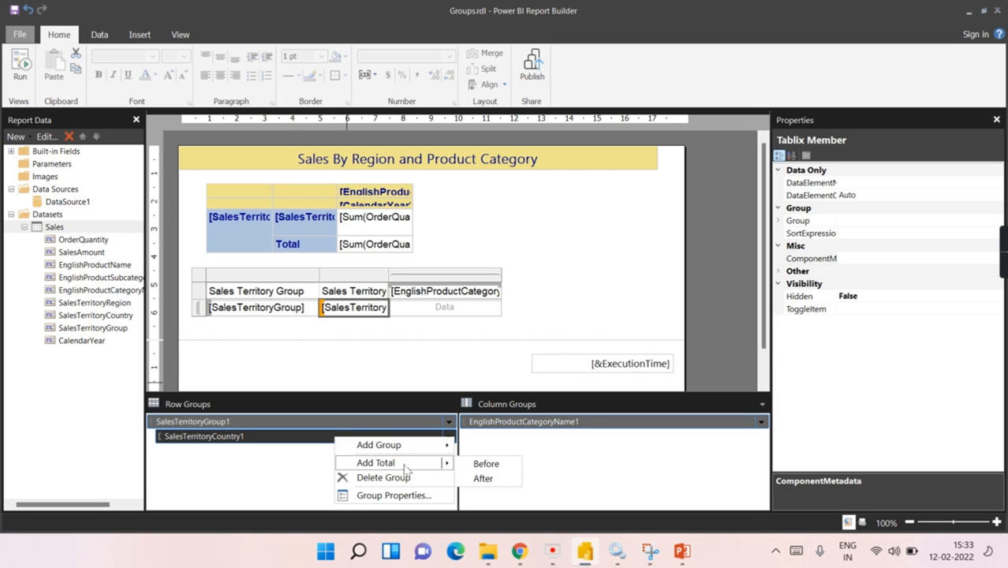
pyautogui.click(481, 479)
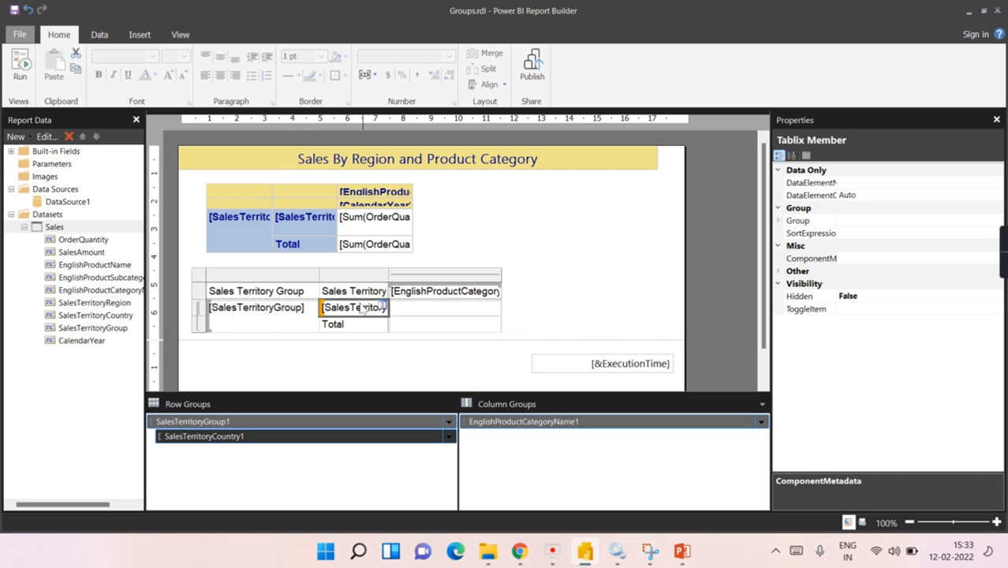
pyautogui.moveTo(319, 275); pyautogui.dragTo(272, 273)
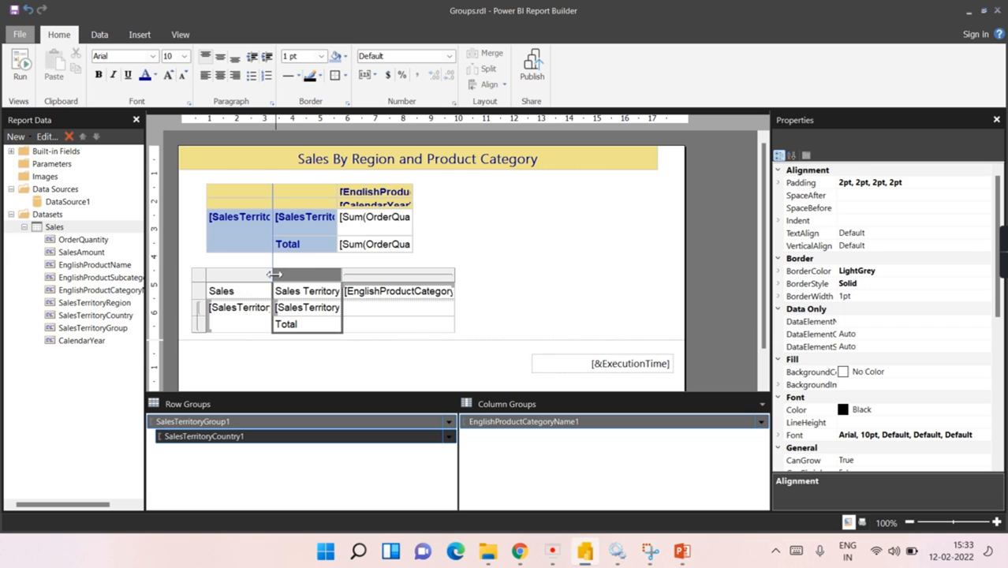
# Step: Add a CalendarYear child column group under the product category group
pyautogui.click(445, 276)
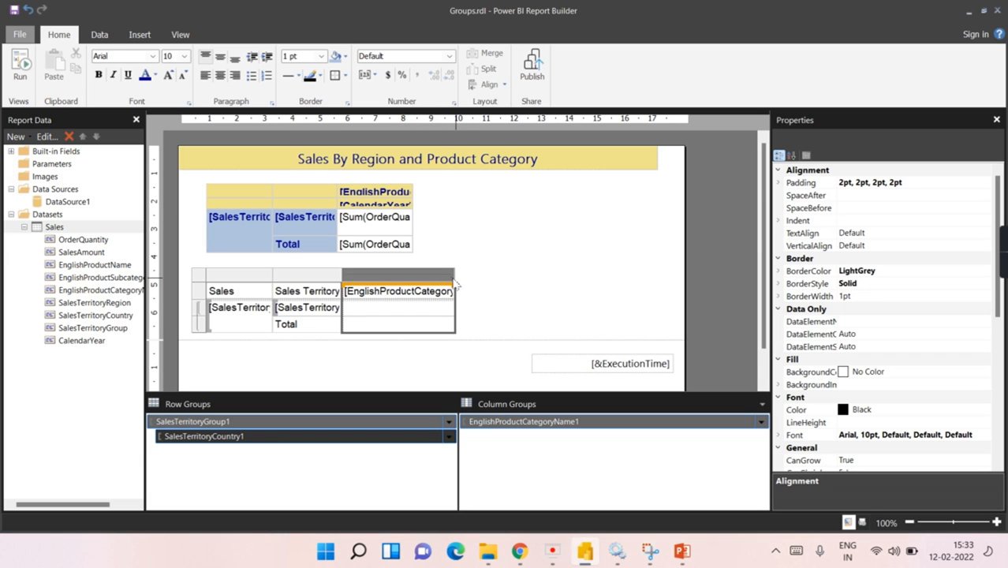
pyautogui.click(515, 425)
pyautogui.rightClick(514, 424)
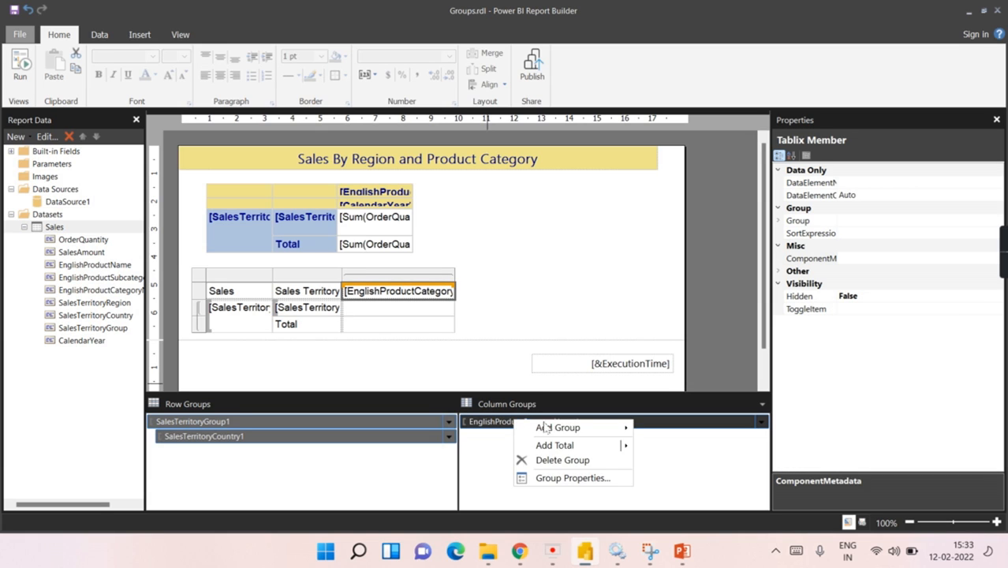
pyautogui.moveTo(594, 430)
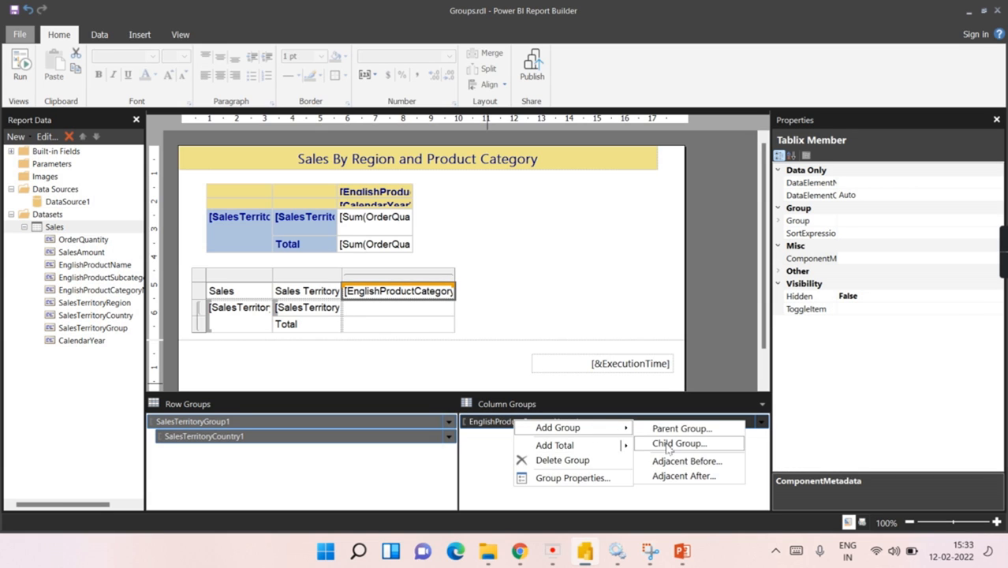
pyautogui.click(675, 443)
pyautogui.click(620, 226)
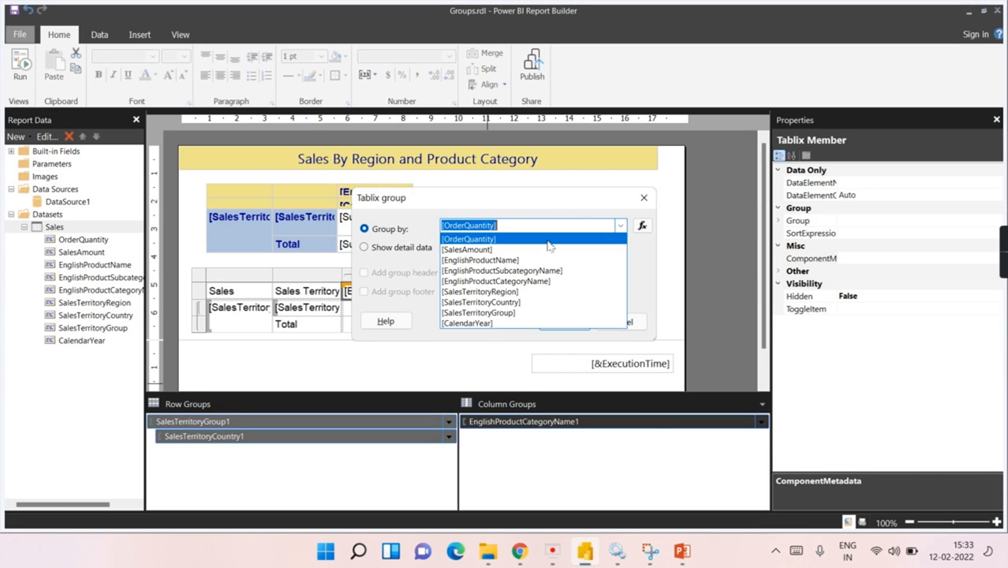
pyautogui.click(518, 323)
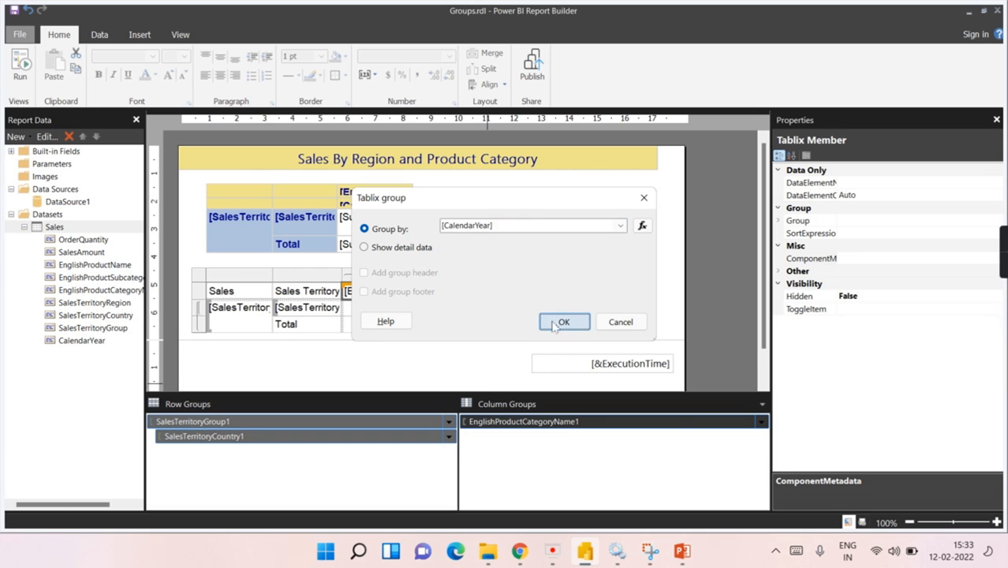
pyautogui.click(556, 323)
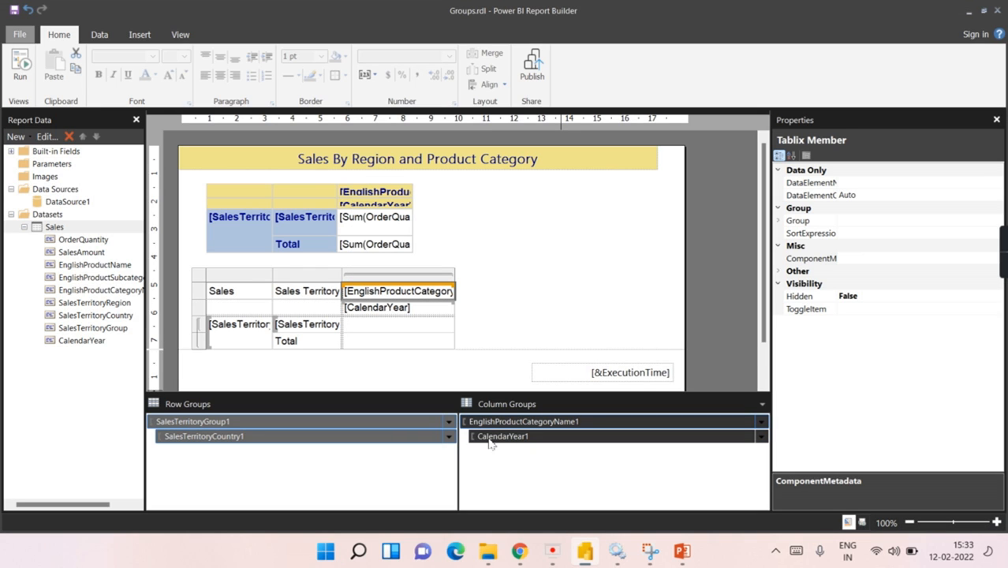
# Step: Narrow the product category column and preview the report
pyautogui.click(490, 438)
pyautogui.moveTo(456, 280); pyautogui.dragTo(415, 276)
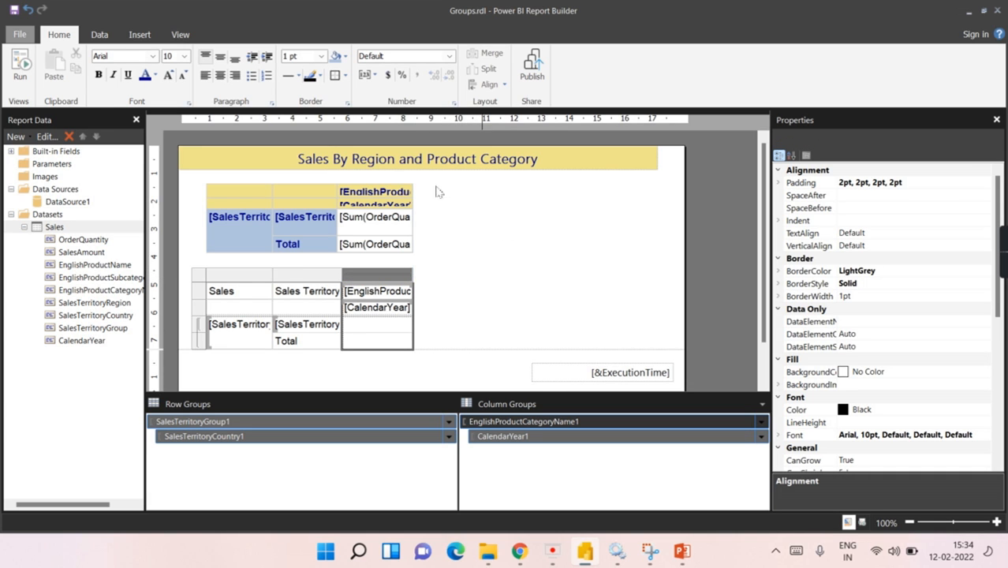
pyautogui.click(20, 67)
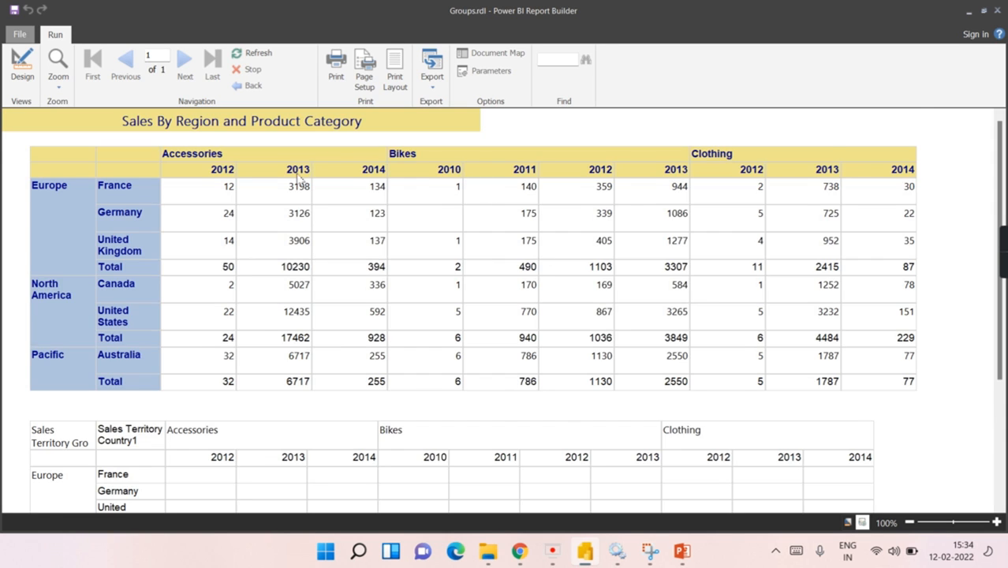
pyautogui.scroll(-2, 298, 178)
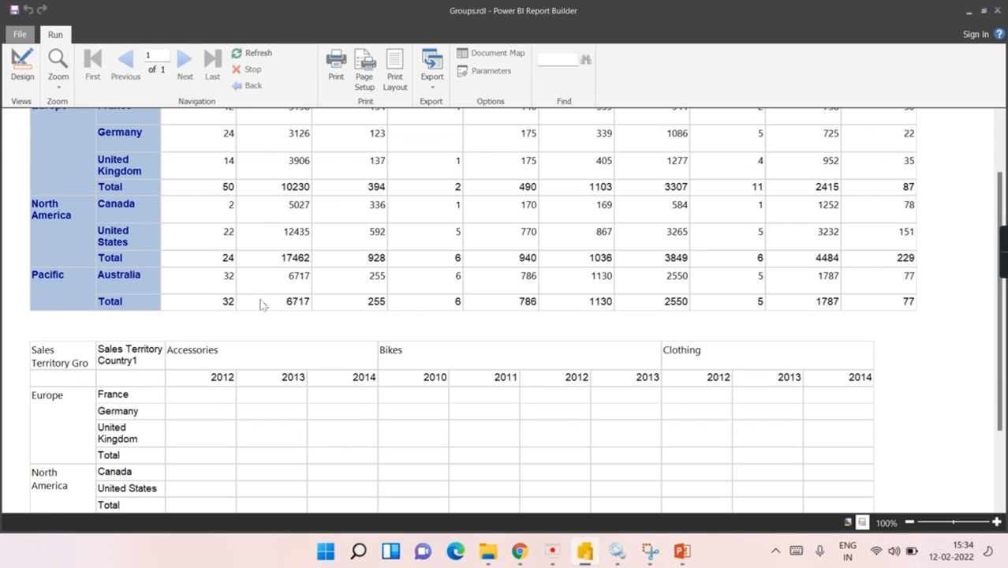
pyautogui.scroll(2, 263, 305)
pyautogui.scroll(-5, 175, 356)
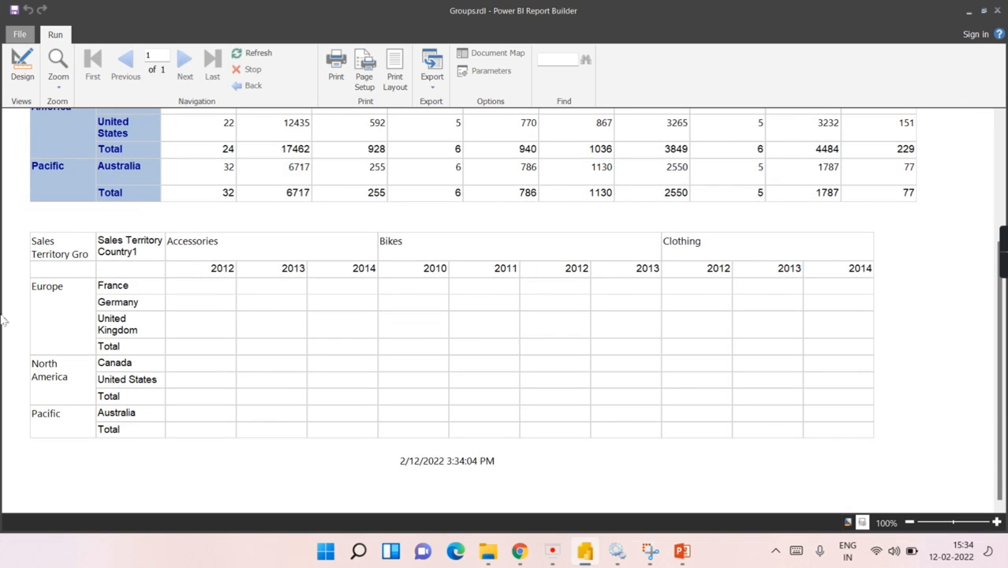
pyautogui.click(21, 67)
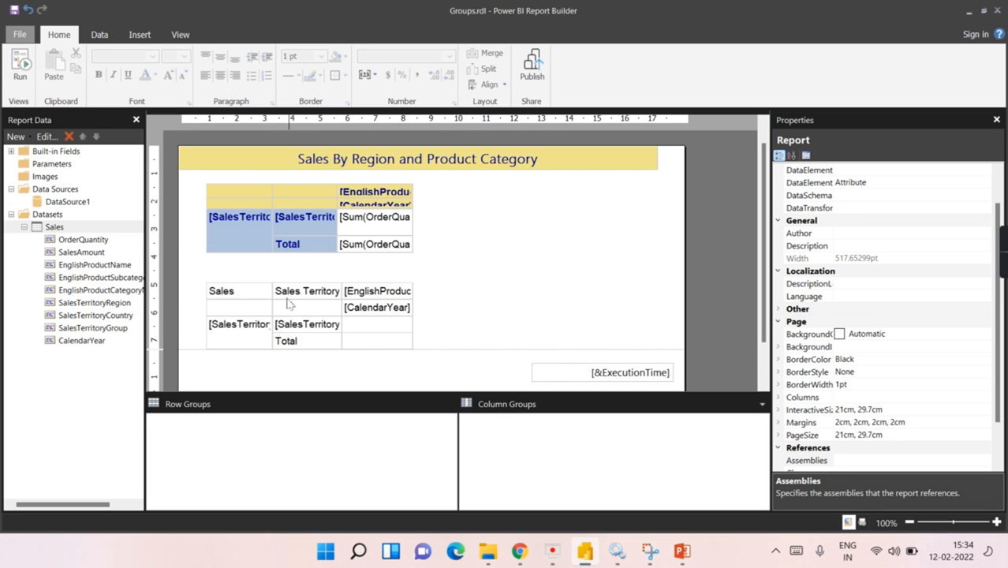
pyautogui.doubleClick(256, 298)
pyautogui.click(599, 299)
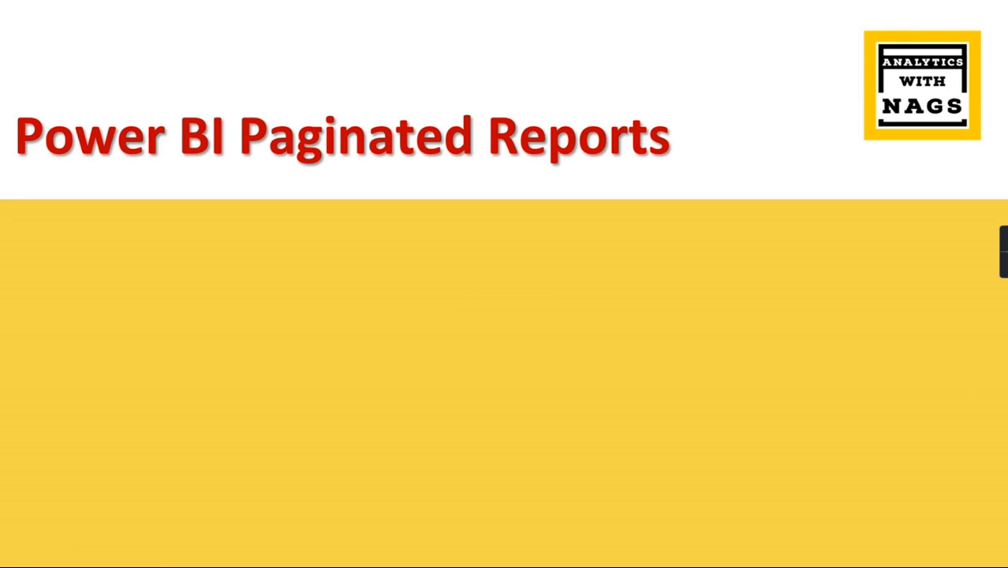
# Step: Advance the slide to reveal the Expressions point, then switch back to Report Builder
pyautogui.press('Right')
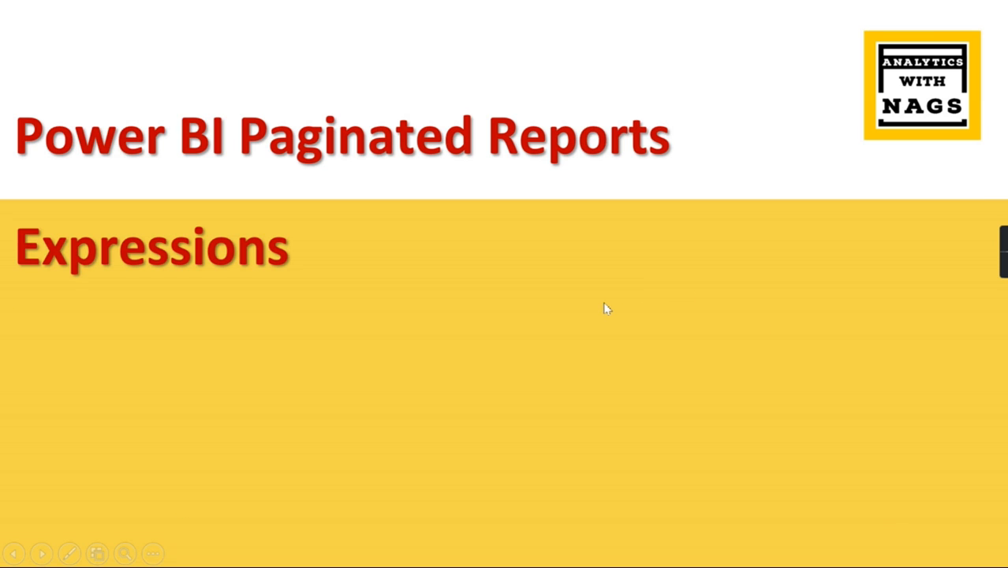
pyautogui.hotkey('alt', 'Tab')
pyautogui.click(711, 249)
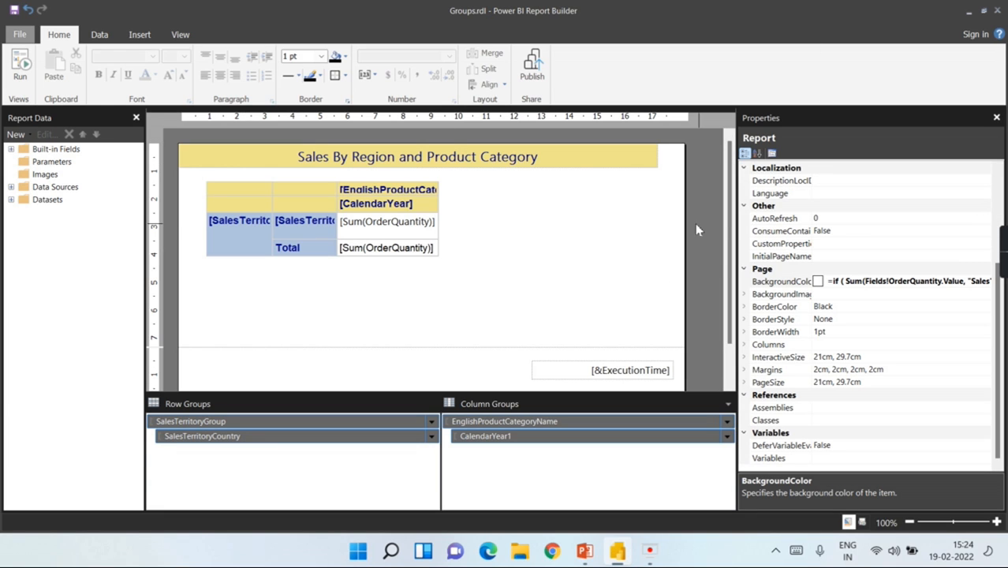
# Step: Preview the solid-green report, then return to design and inspect the report body
pyautogui.click(18, 76)
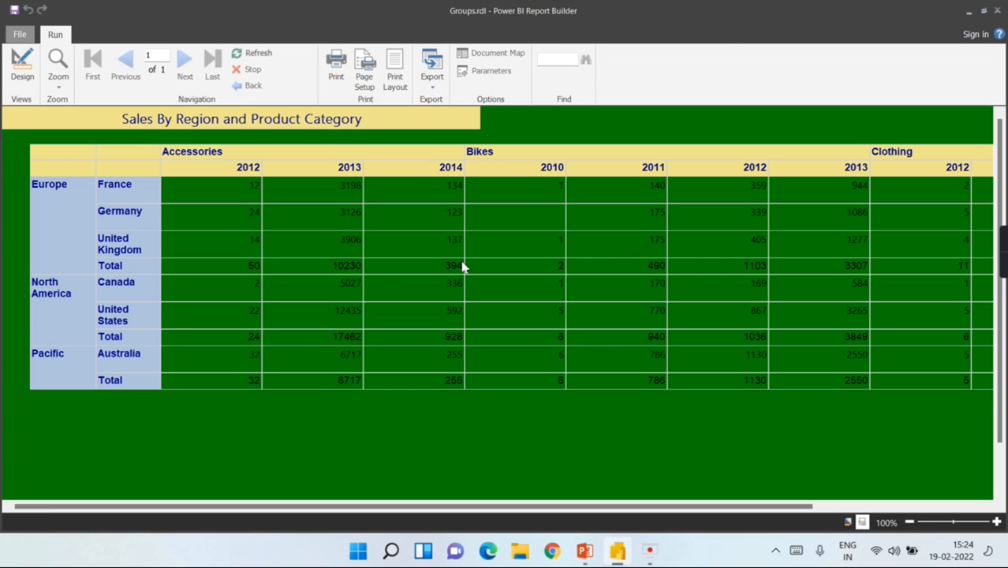
pyautogui.click(24, 75)
pyautogui.click(628, 283)
pyautogui.rightClick(502, 244)
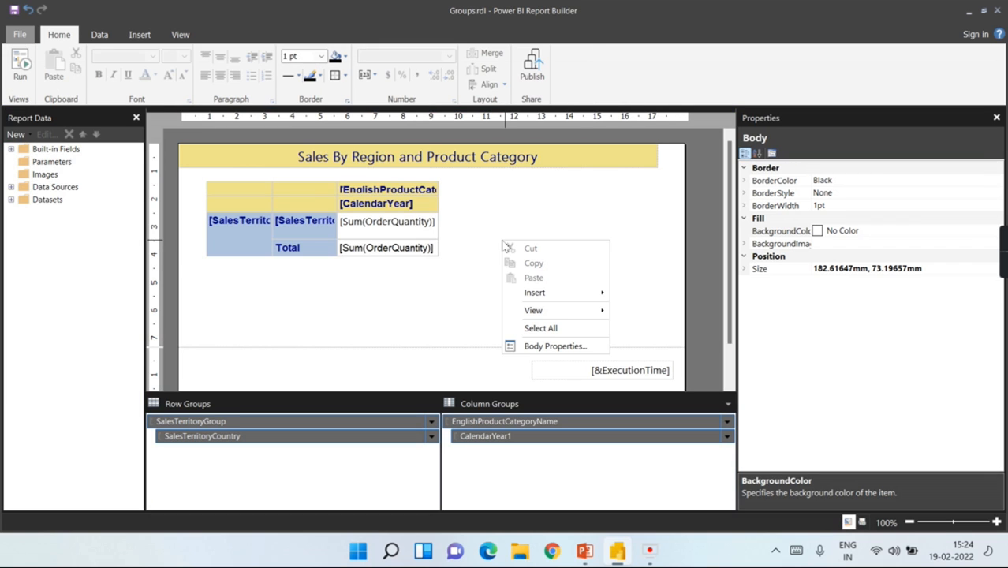
pyautogui.click(408, 321)
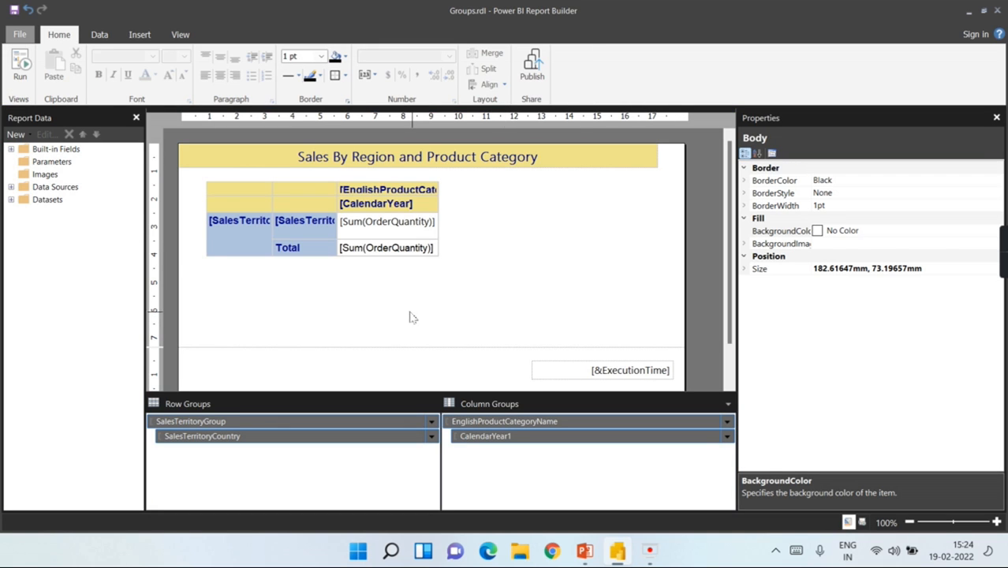
# Step: Undo the recent changes with Ctrl+Z and preview the report on a white page
pyautogui.hotkey('ctrl', 'z')
pyautogui.hotkey('ctrl', 'y')
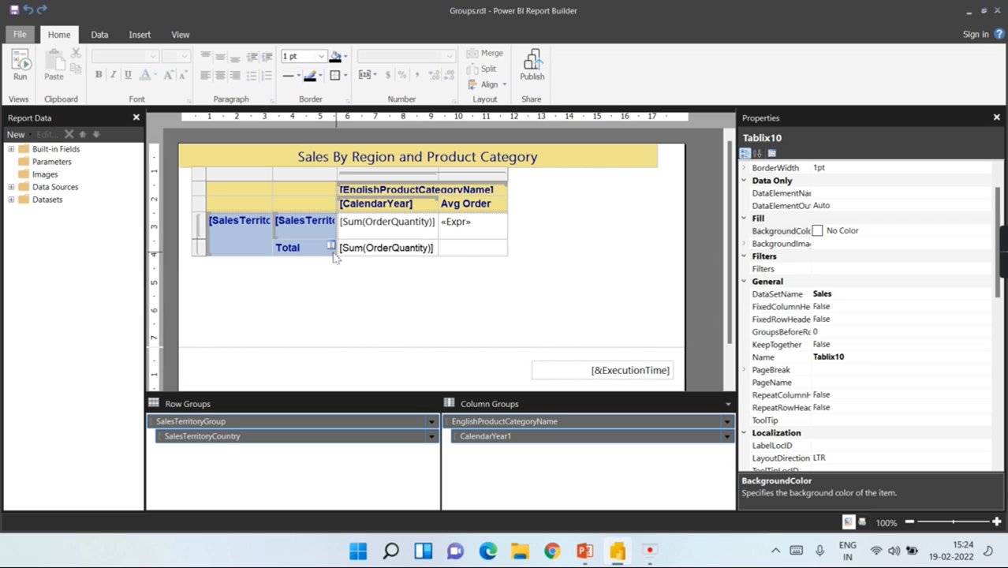
pyautogui.hotkey('ctrl', 'z')
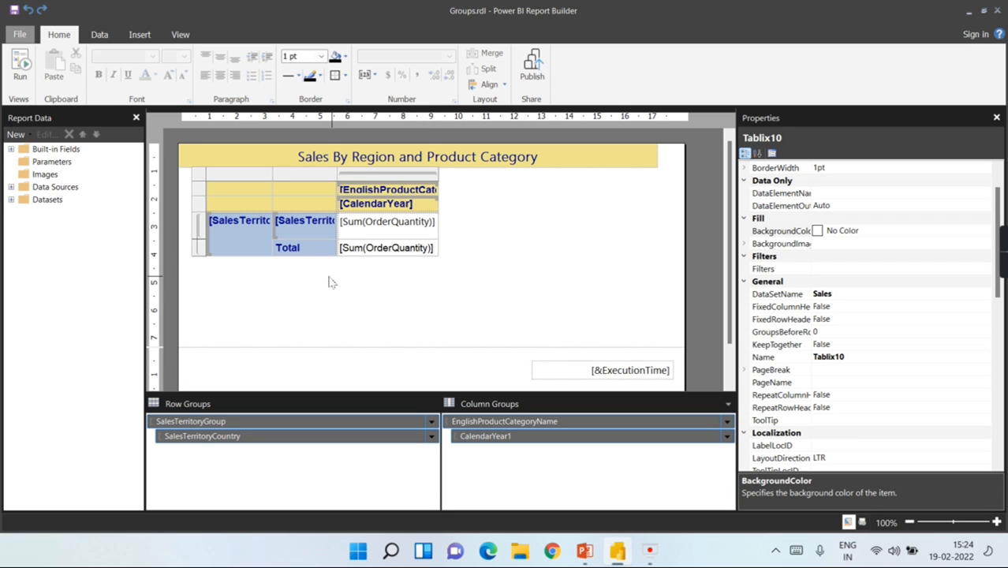
pyautogui.click(20, 67)
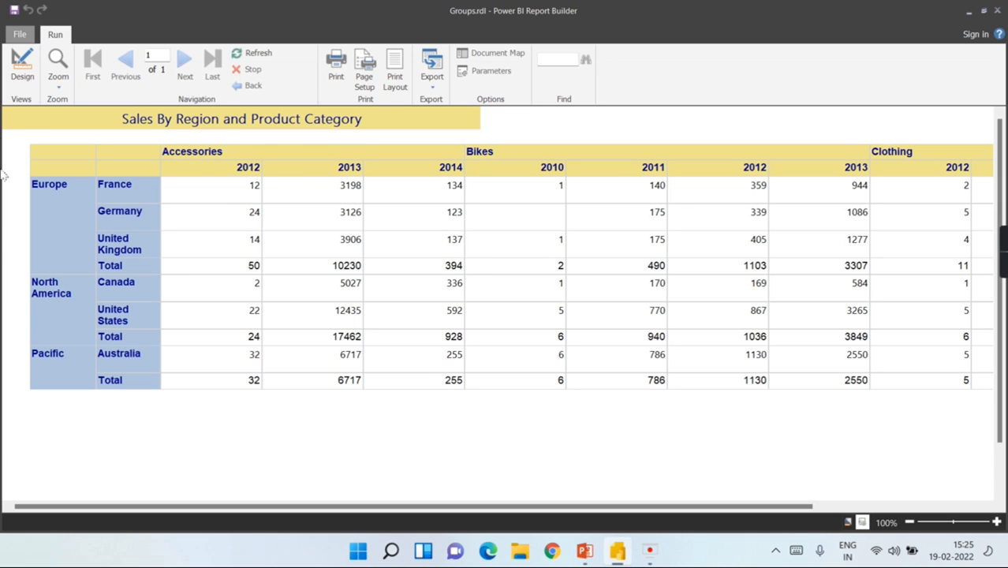
pyautogui.click(22, 68)
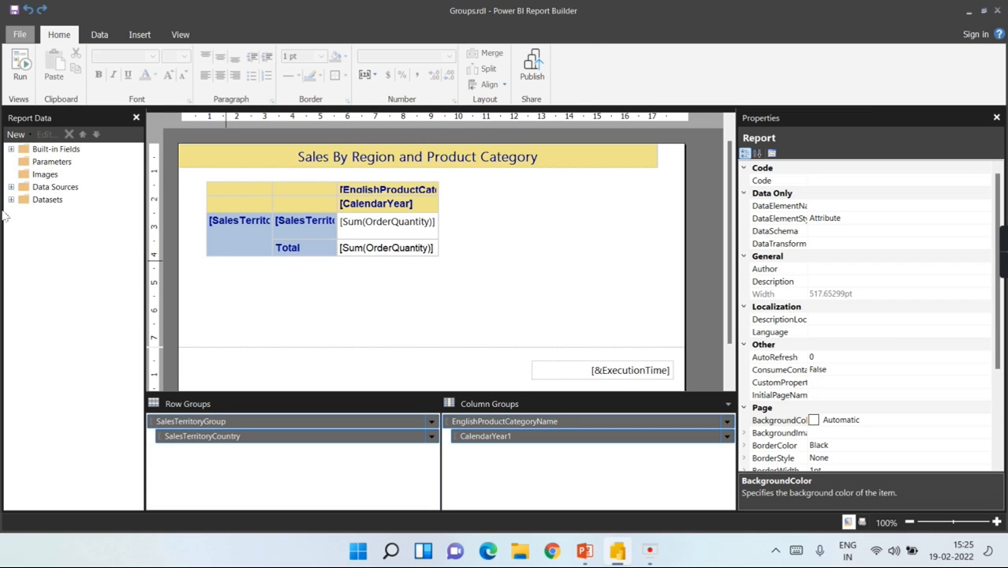
# Step: Run the report, showing e.g. North America Total 17462 for Accessories 2013
pyautogui.click(23, 67)
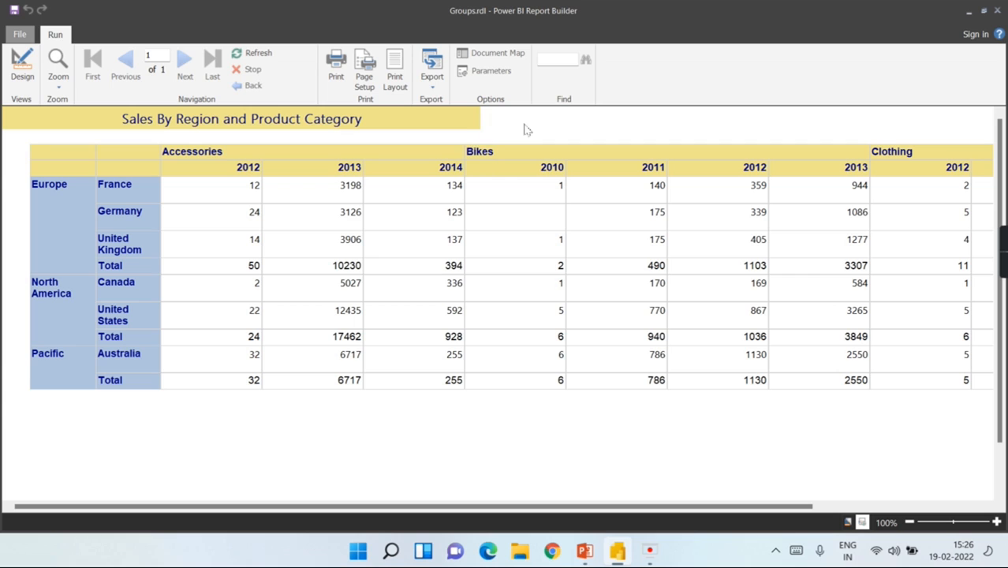
# Step: Back in design, insert a new column to the right of the CalendarYear group
pyautogui.click(14, 88)
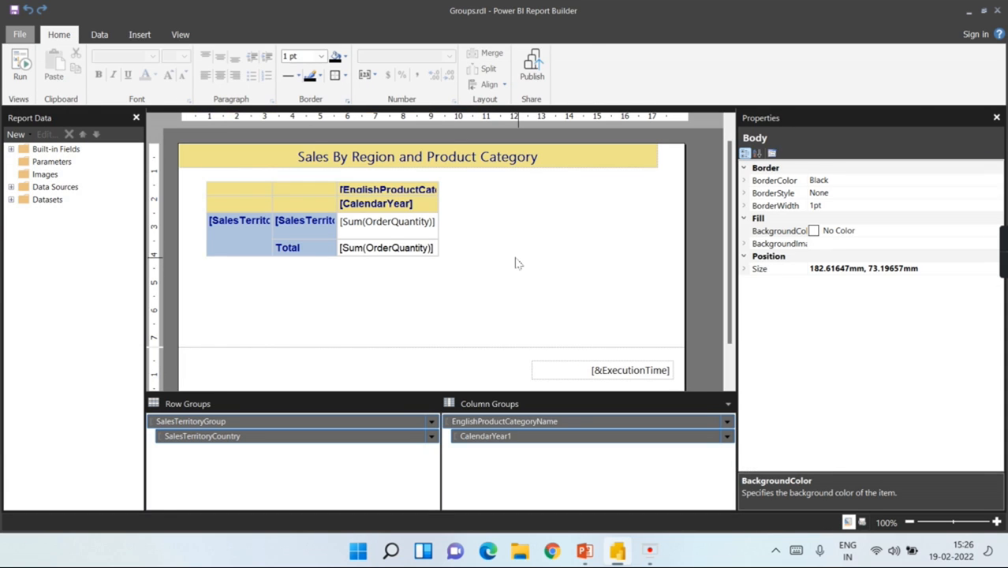
pyautogui.click(379, 207)
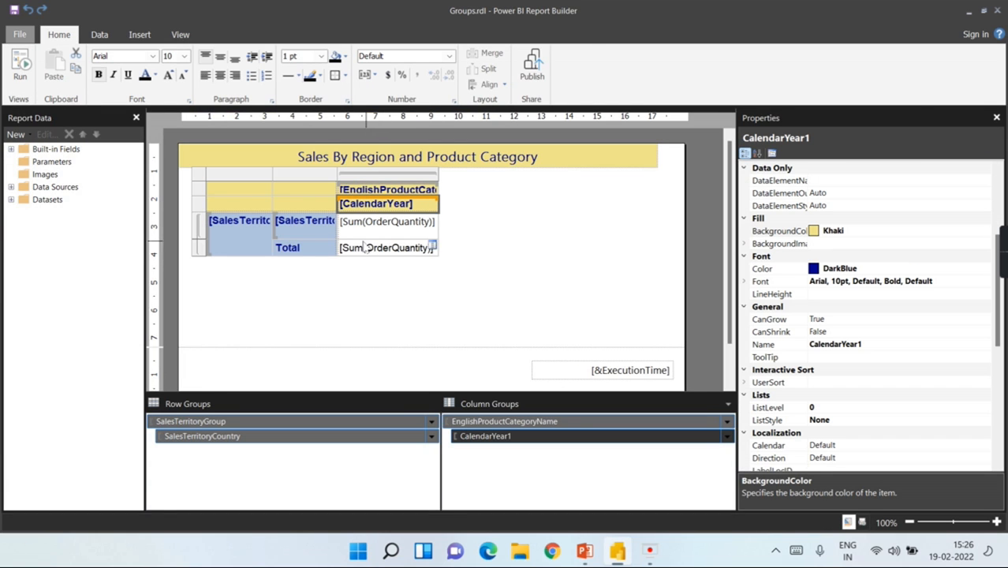
pyautogui.doubleClick(411, 222)
pyautogui.click(497, 244)
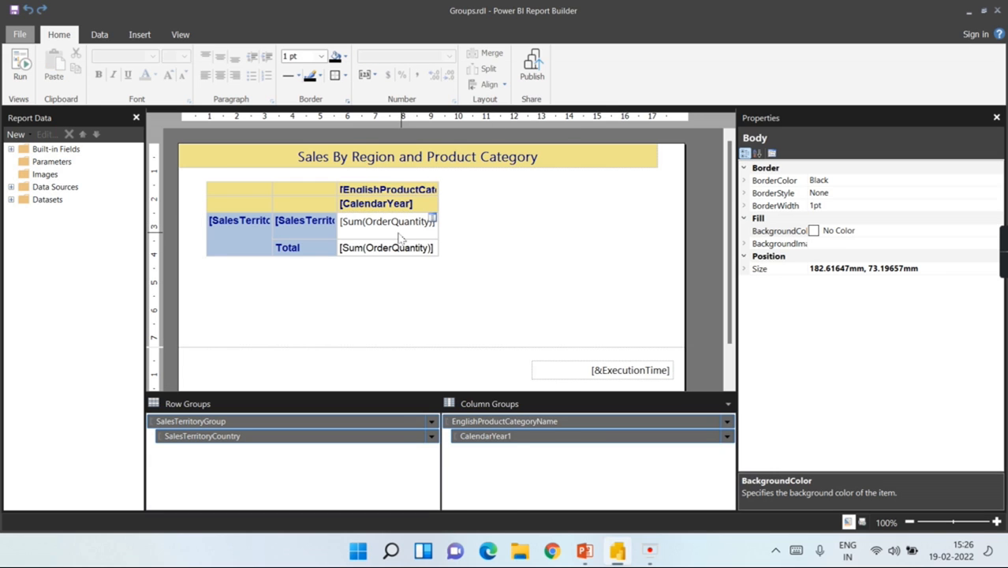
pyautogui.rightClick(401, 237)
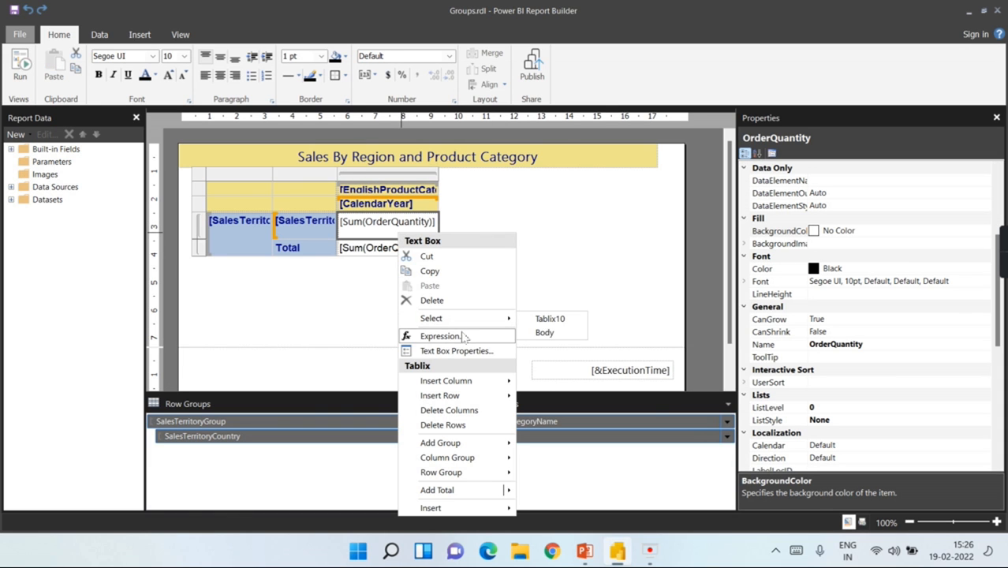
pyautogui.moveTo(467, 386)
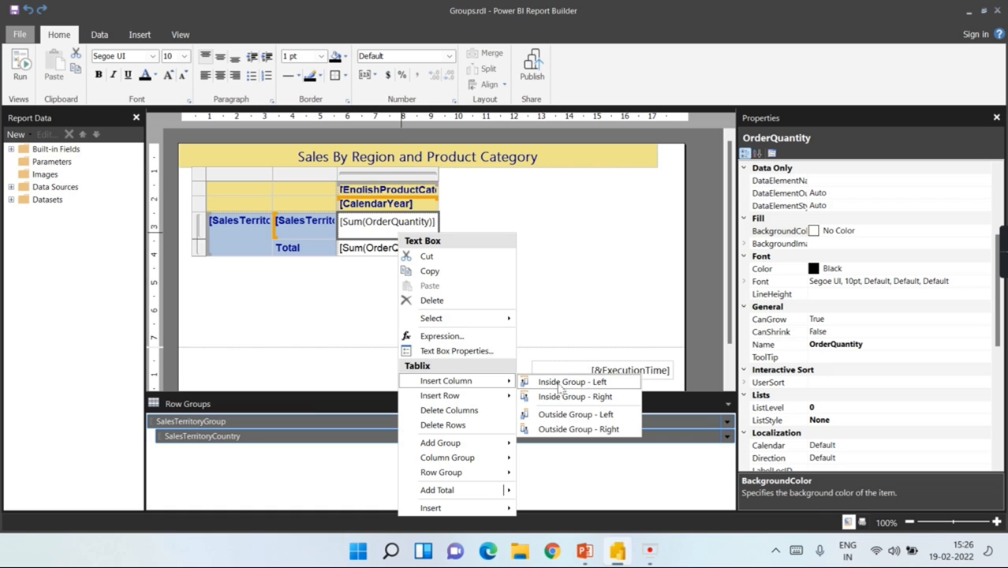
pyautogui.click(615, 433)
# Step: Fill the new column's empty cell with OrderQuantity, creating the Order column
pyautogui.click(534, 252)
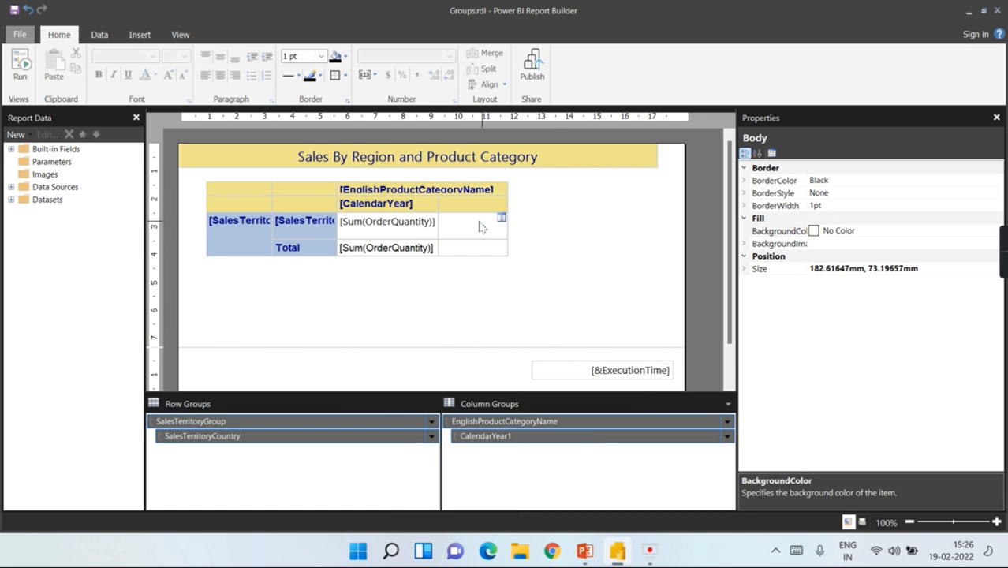
pyautogui.click(502, 225)
pyautogui.click(502, 225)
pyautogui.click(542, 230)
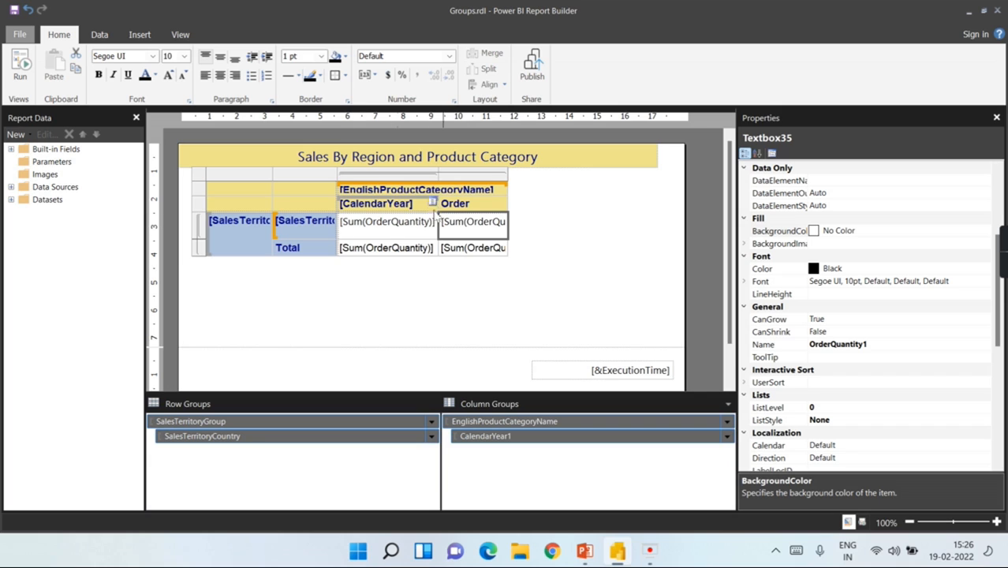
pyautogui.rightClick(502, 226)
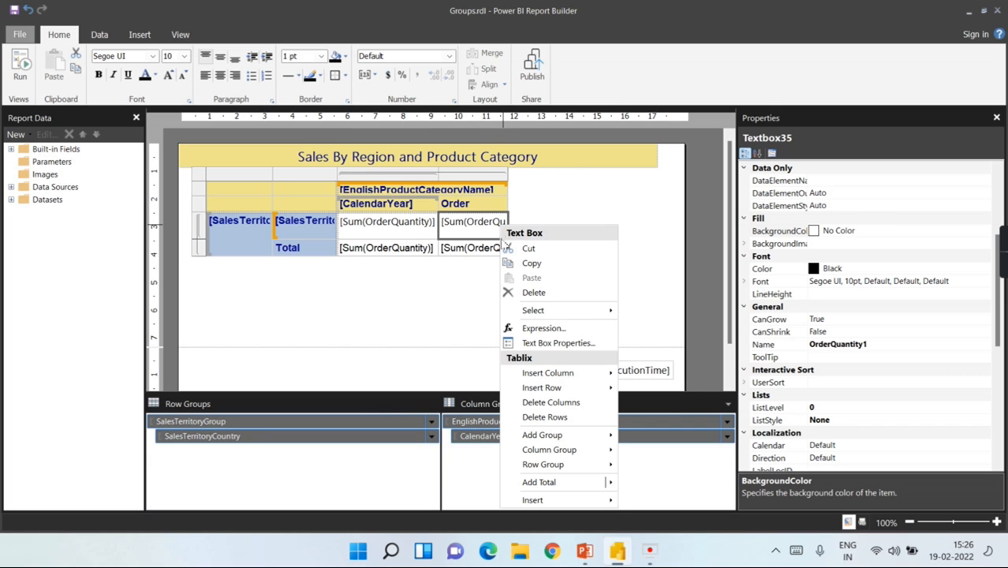
# Step: Open the Order cell's text box properties and expression editor, then close both unchanged
pyautogui.click(542, 345)
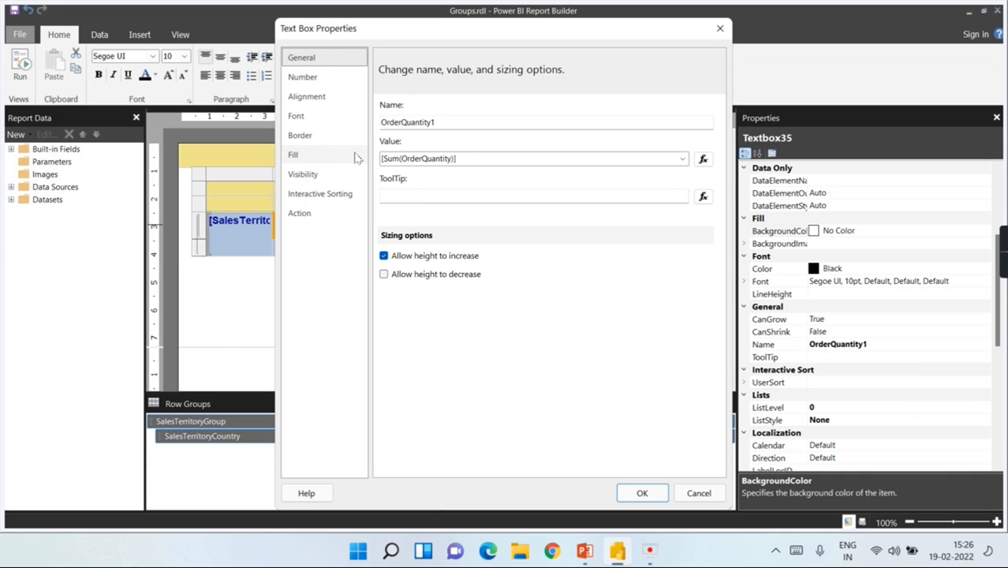
pyautogui.click(703, 158)
pyautogui.click(703, 52)
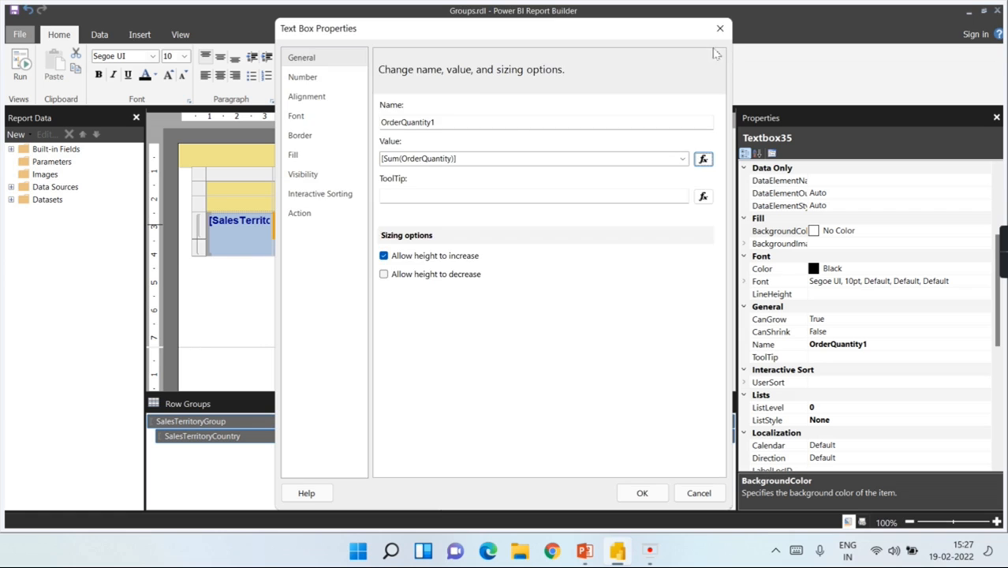
pyautogui.click(728, 37)
# Step: Reopen the cell's expression and replace Sum with Avg, browsing the aggregate functions
pyautogui.rightClick(493, 227)
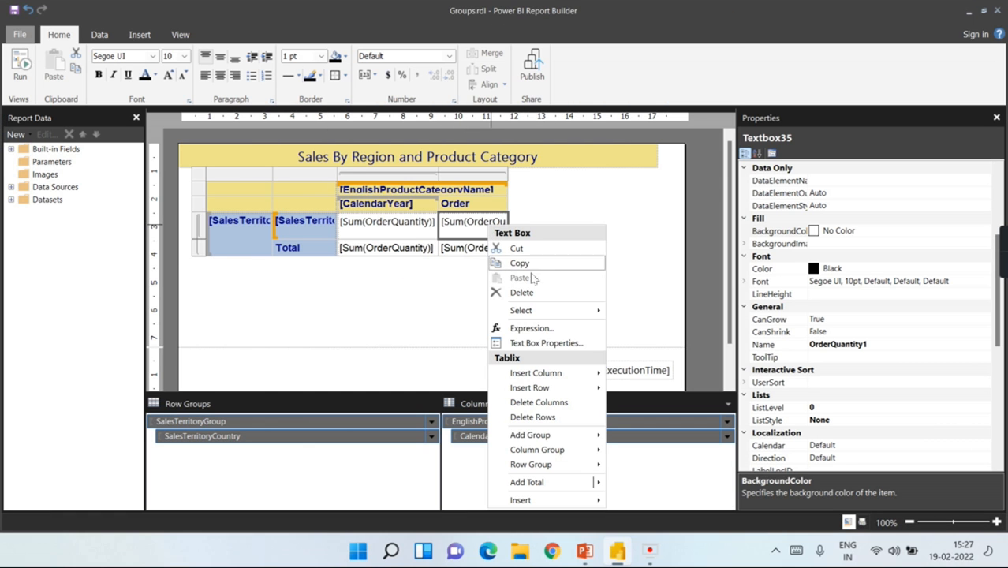
pyautogui.click(513, 328)
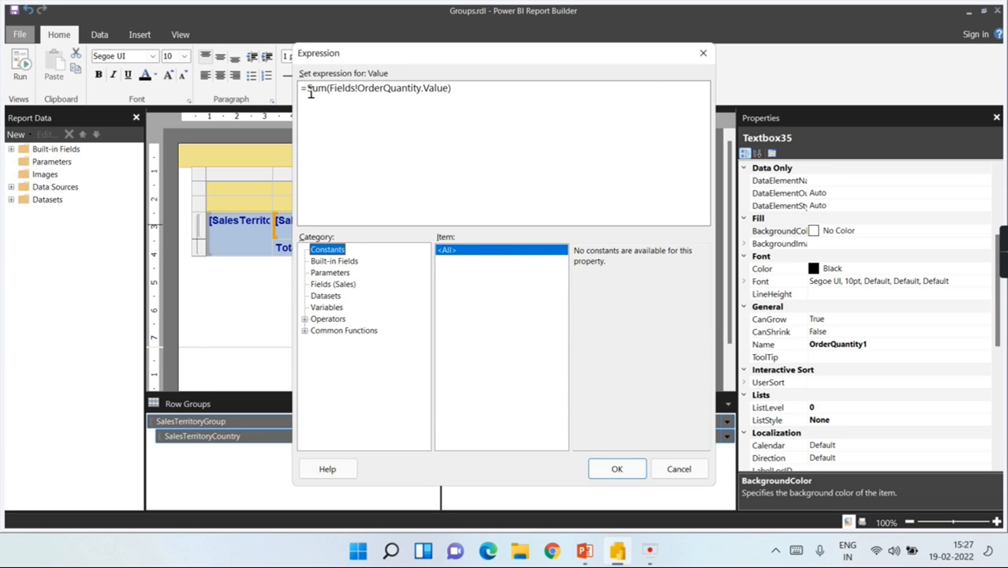
pyautogui.moveTo(310, 92); pyautogui.dragTo(334, 104)
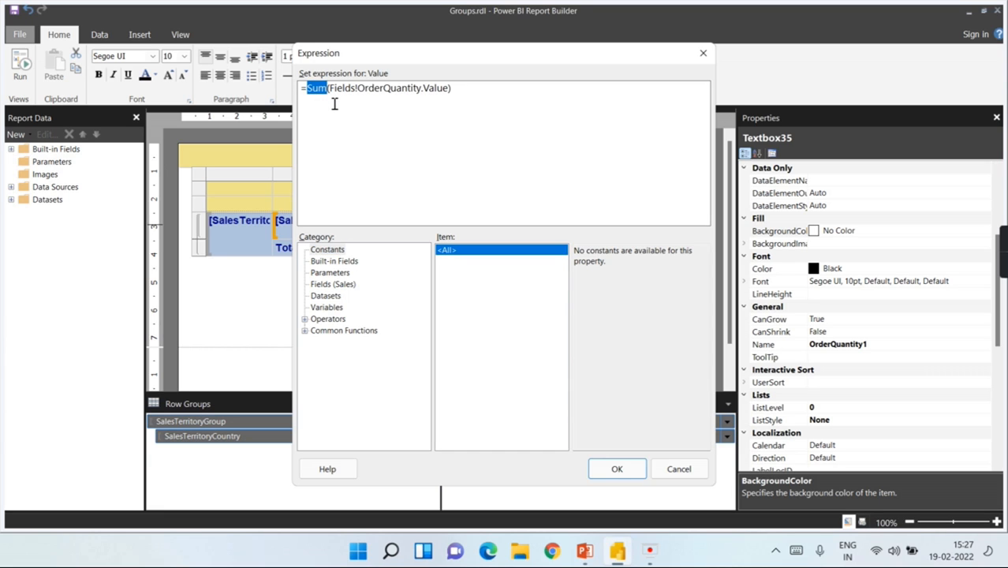
pyautogui.write('Avg')
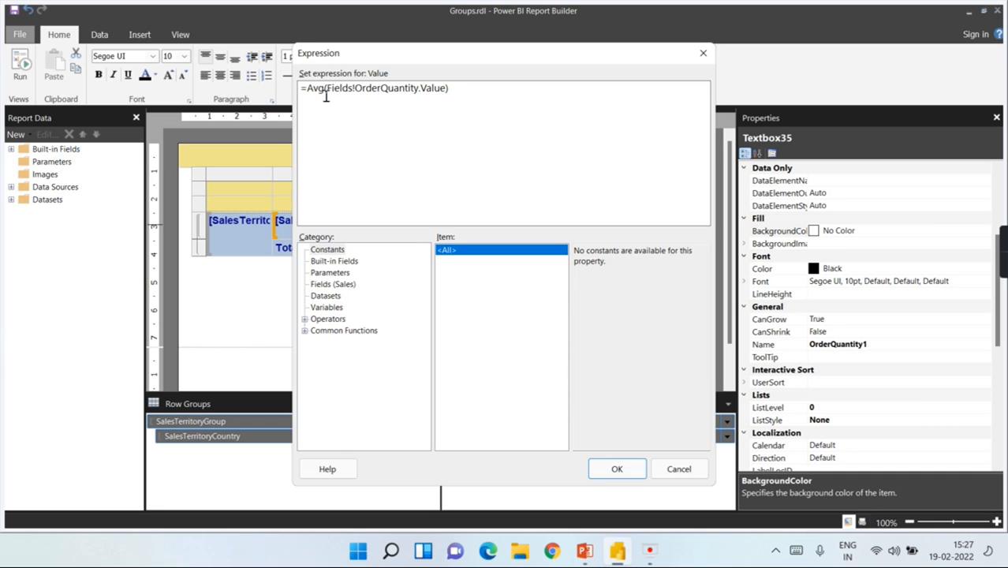
pyautogui.click(306, 330)
pyautogui.click(341, 332)
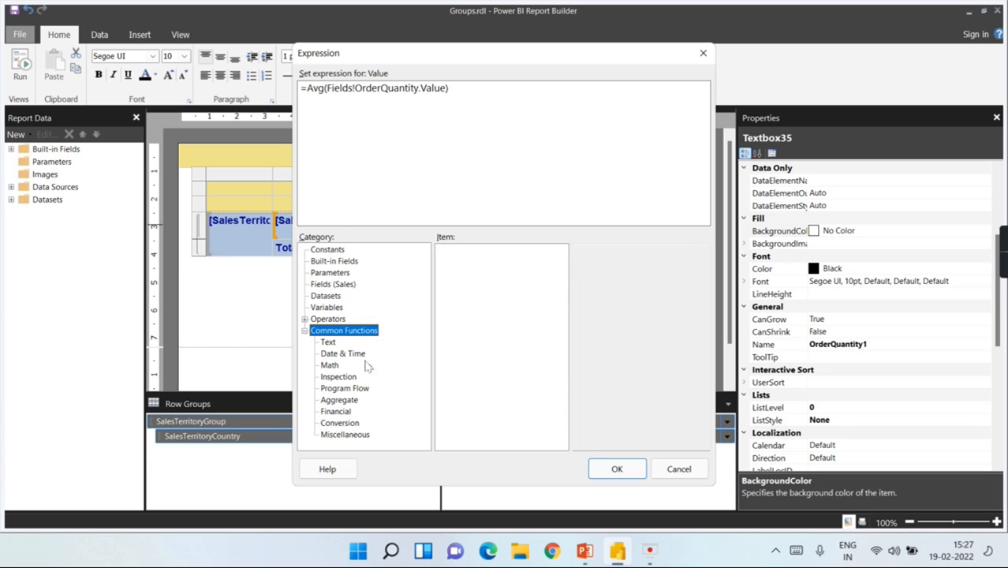
pyautogui.click(339, 400)
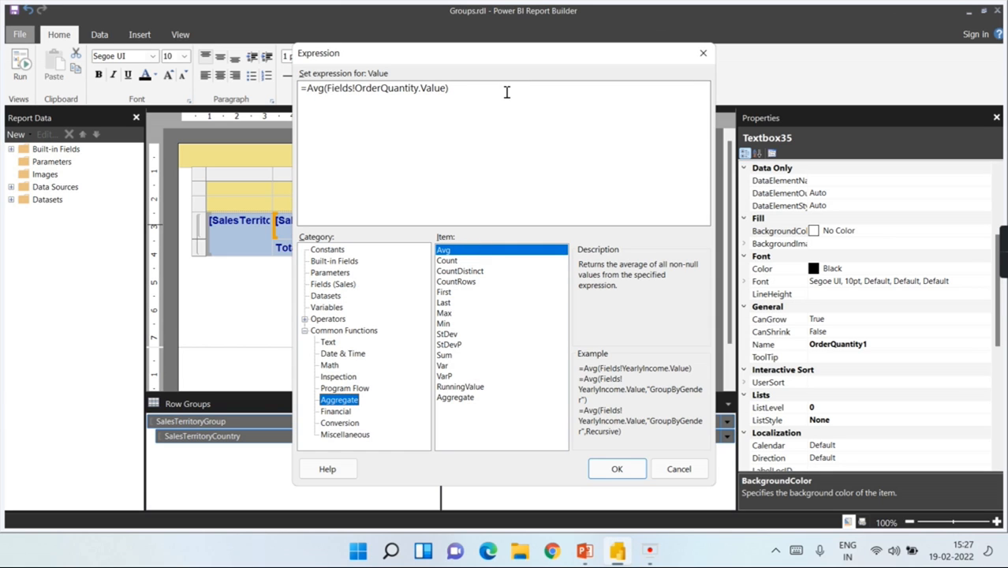
# Step: Clear the expression and restart it as =Avg( from the aggregate function list
pyautogui.moveTo(308, 89); pyautogui.dragTo(592, 64)
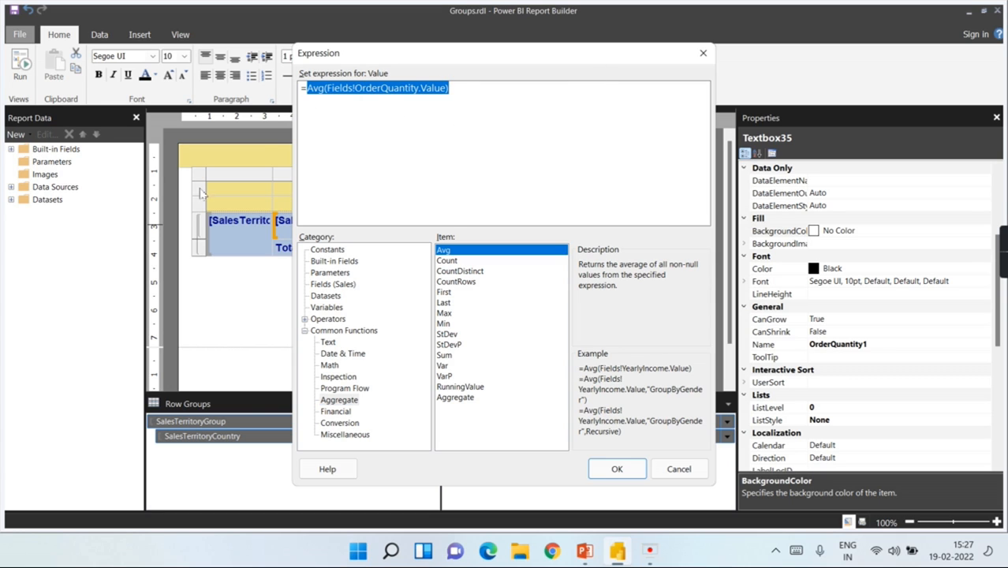
pyautogui.press('Delete')
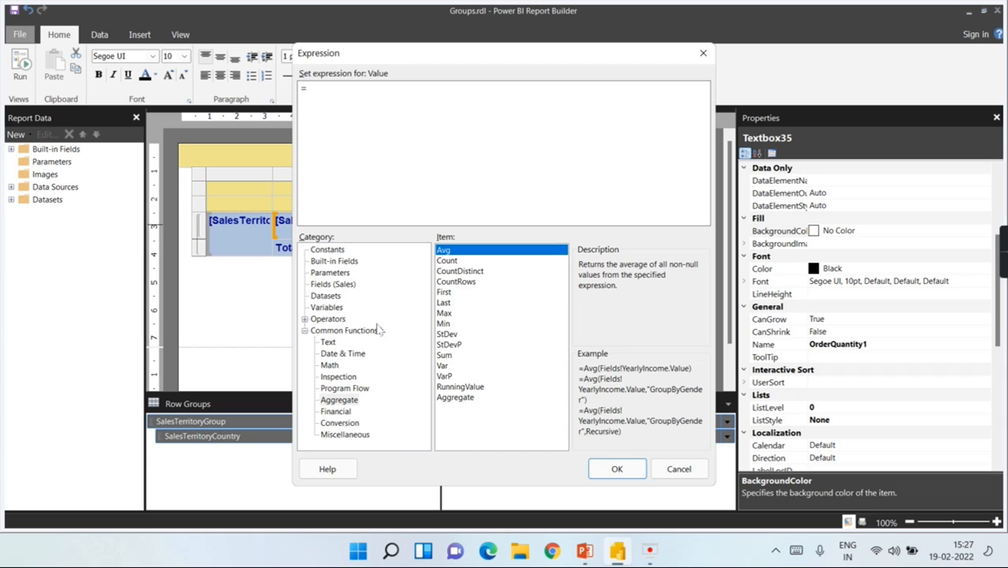
pyautogui.click(341, 331)
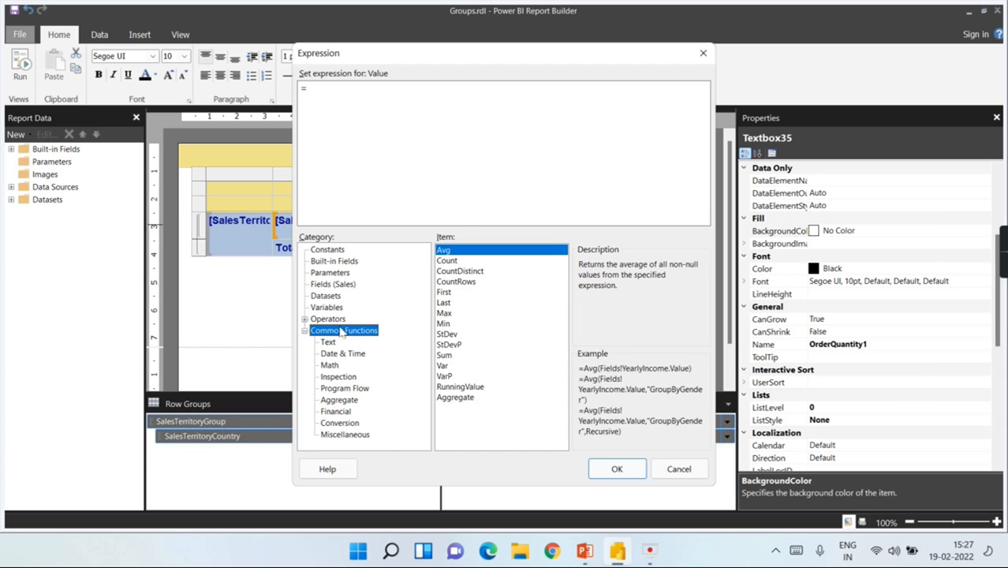
pyautogui.click(338, 400)
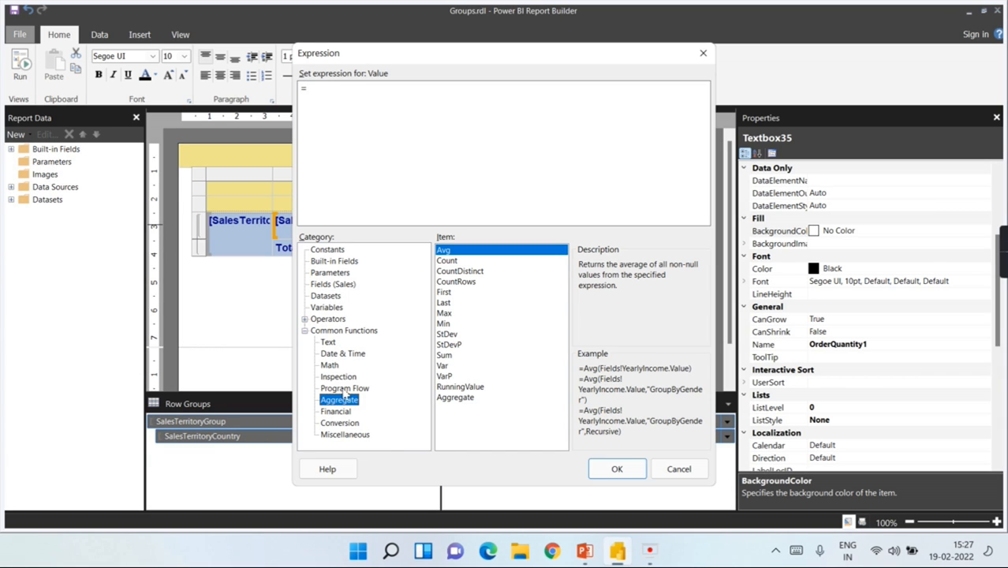
pyautogui.click(464, 261)
pyautogui.doubleClick(464, 261)
pyautogui.click(465, 251)
pyautogui.doubleClick(465, 251)
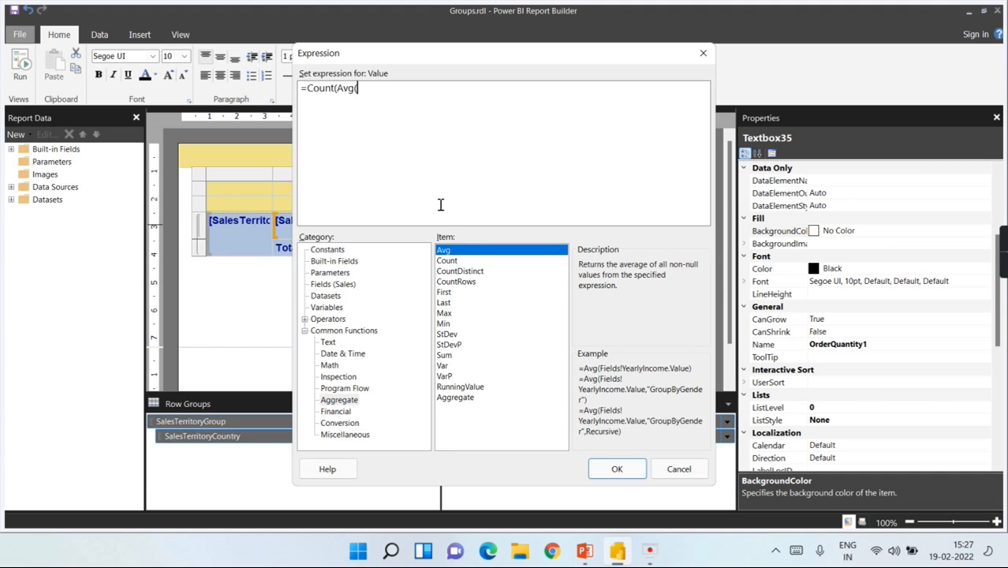
pyautogui.moveTo(359, 89); pyautogui.dragTo(268, 92)
pyautogui.press('BackSpace')
pyautogui.write('=')
pyautogui.doubleClick(462, 251)
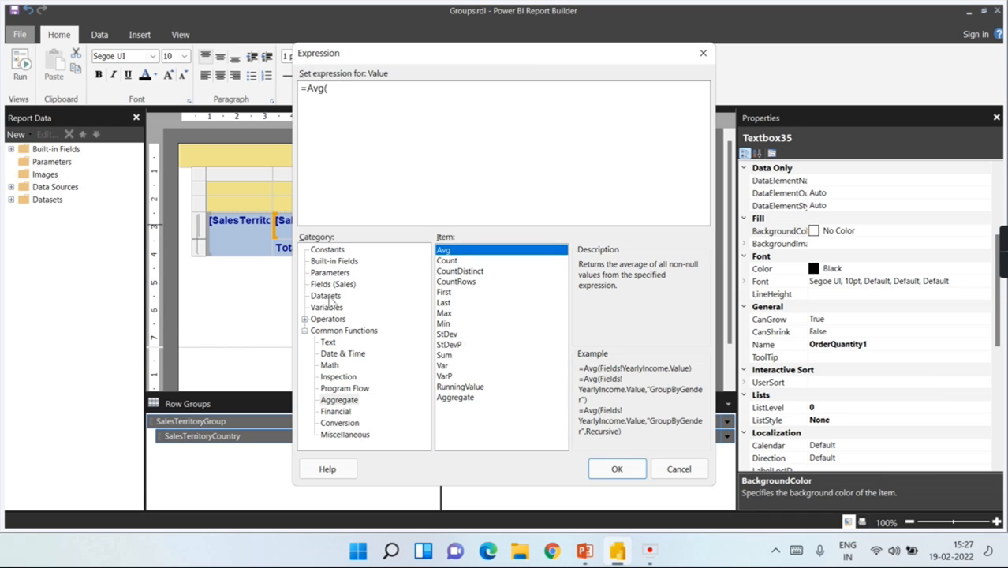
# Step: Complete the expression as =Avg(sum(Fields!OrderQuantity.Value)) and confirm it
pyautogui.click(305, 331)
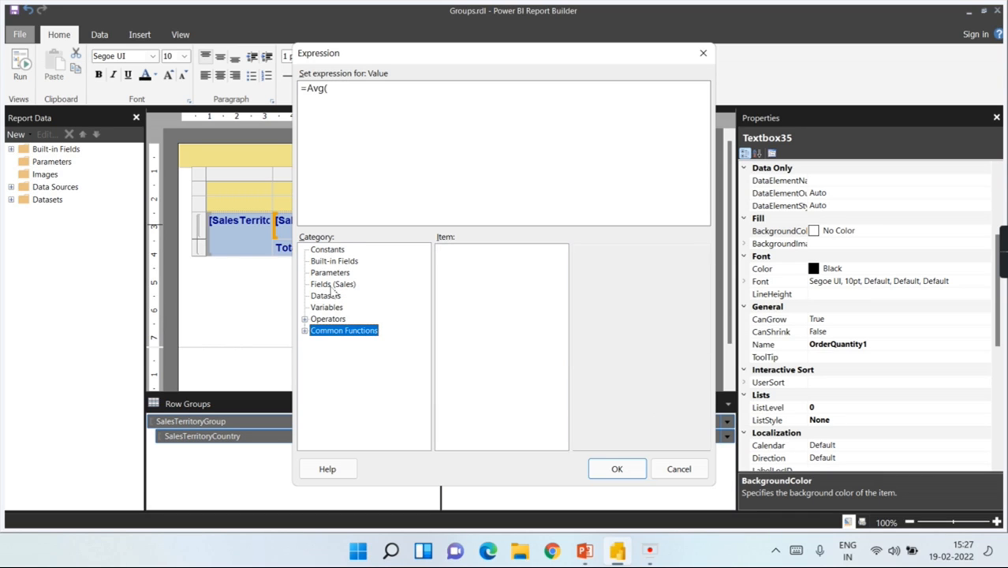
pyautogui.click(332, 286)
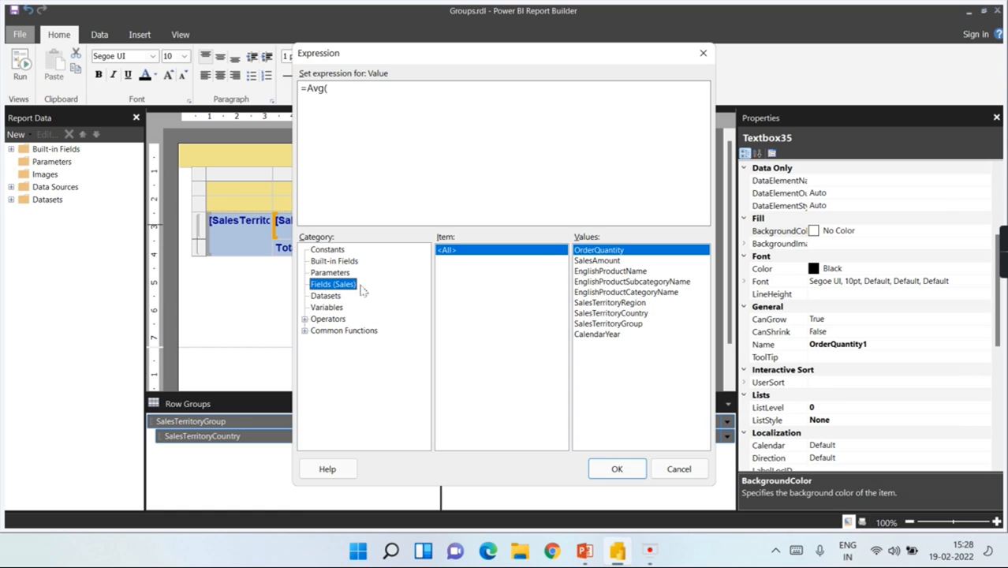
pyautogui.doubleClick(601, 251)
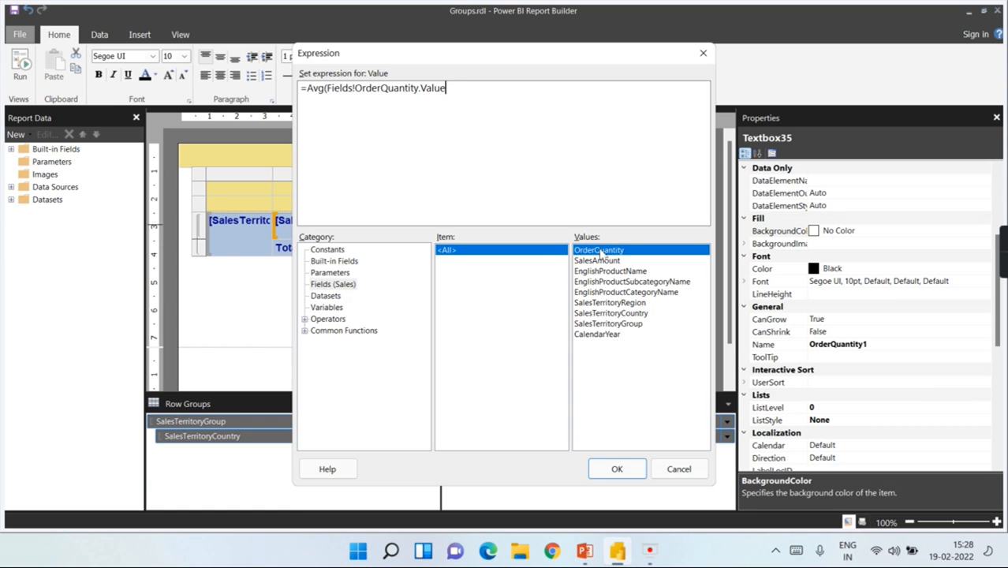
pyautogui.click(328, 89)
pyautogui.write('sum')
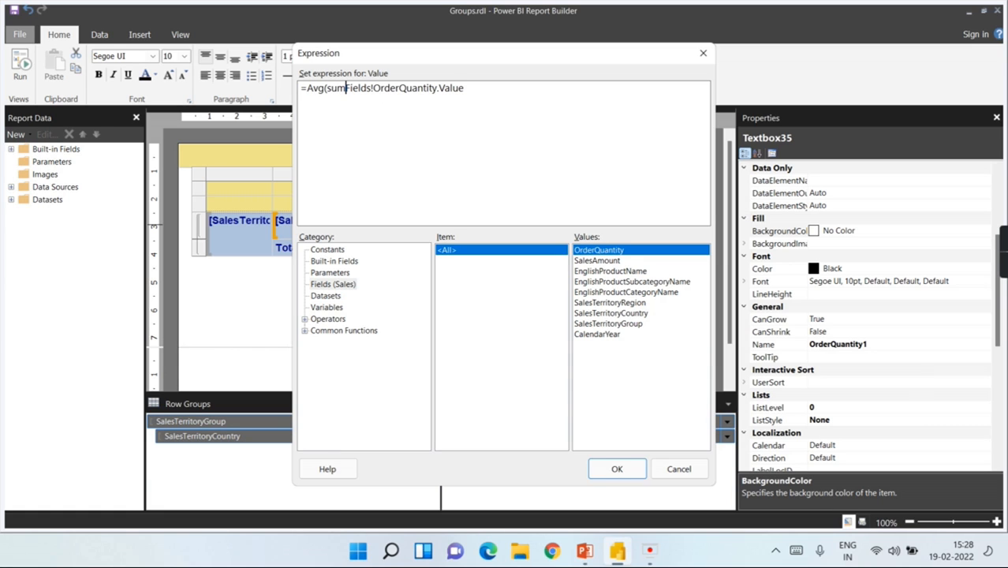
pyautogui.write('(')
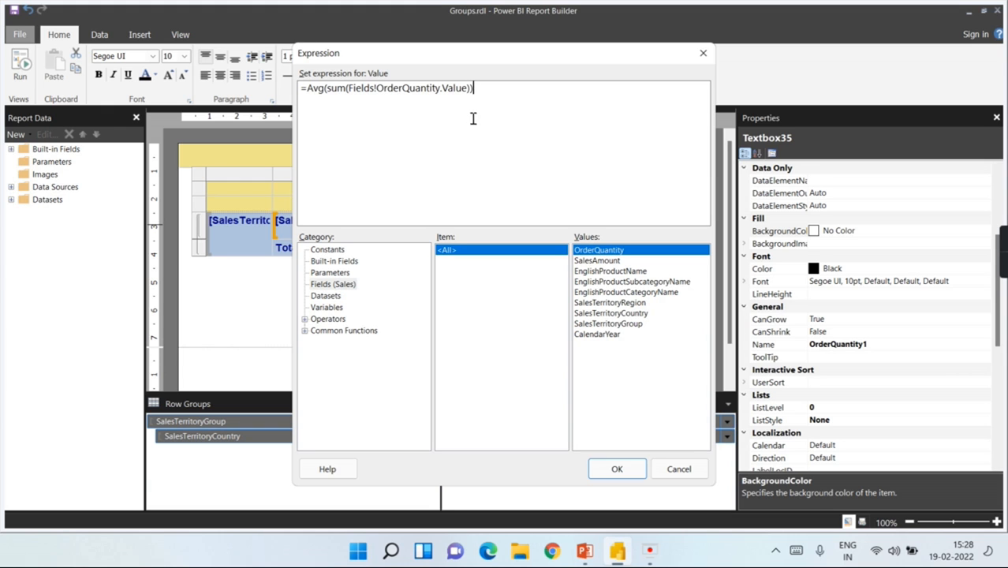
pyautogui.click(613, 467)
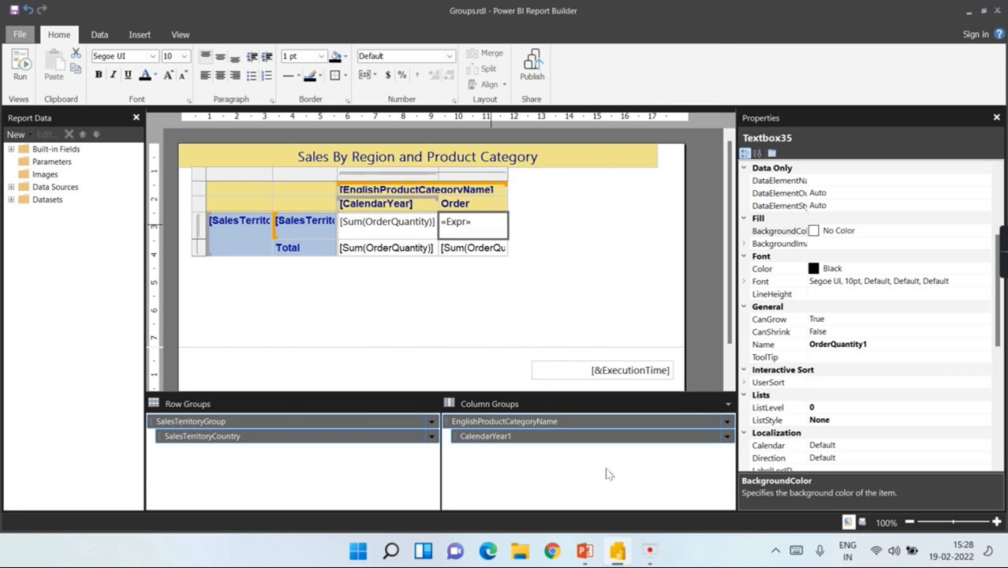
pyautogui.click(620, 208)
pyautogui.click(21, 71)
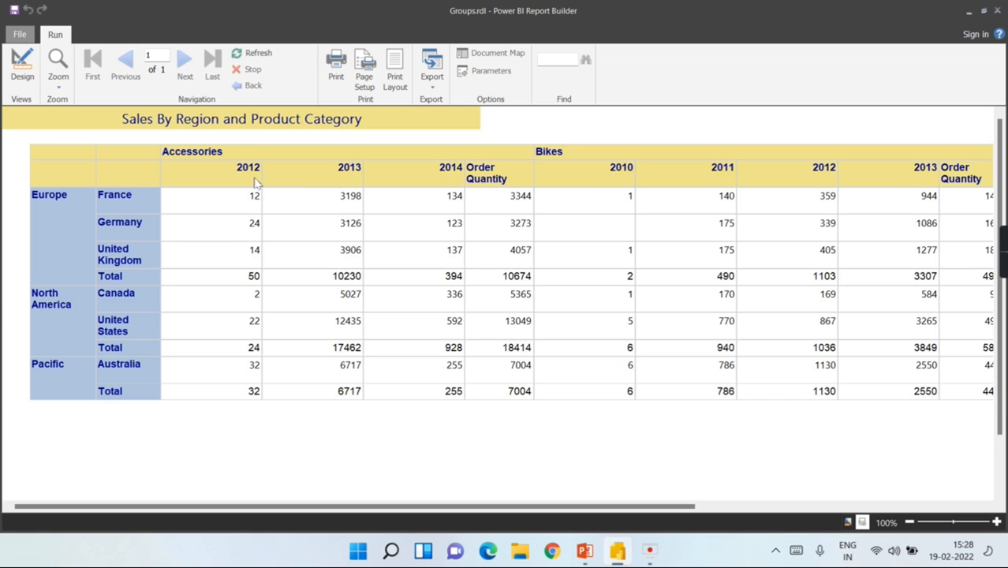
pyautogui.click(22, 67)
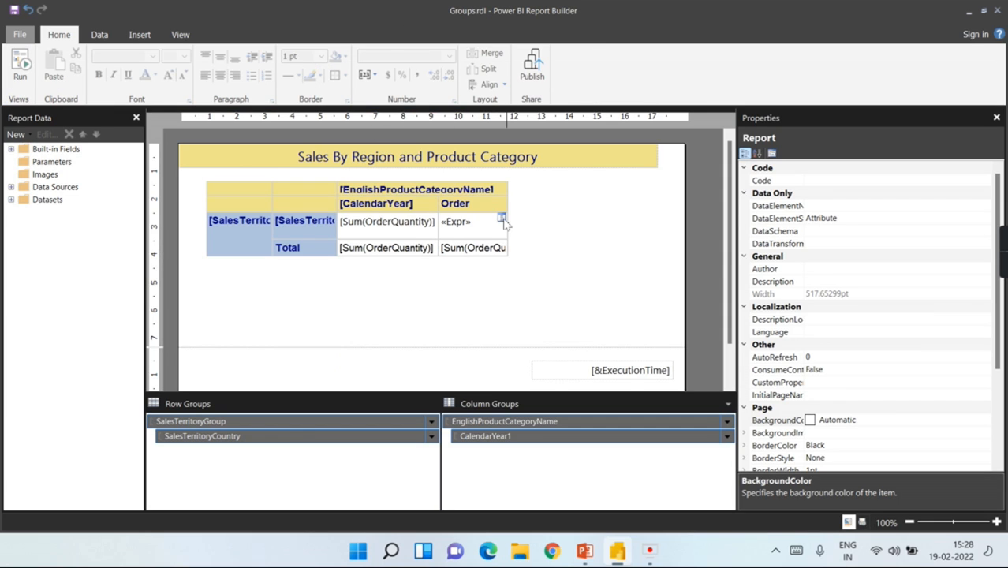
# Step: Reopen the Order cell's expression and remove the Avg wrapper
pyautogui.rightClick(499, 223)
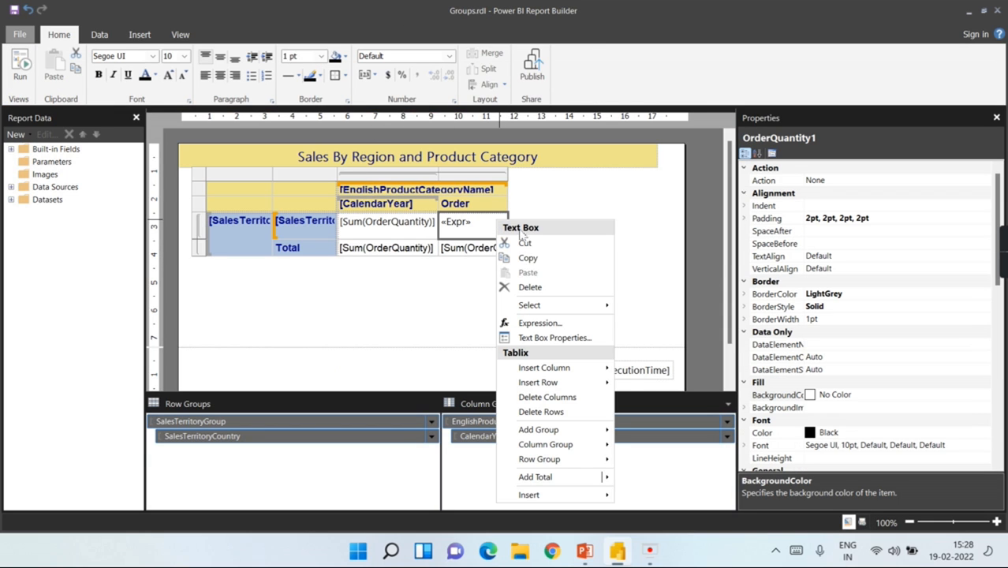
pyautogui.click(540, 324)
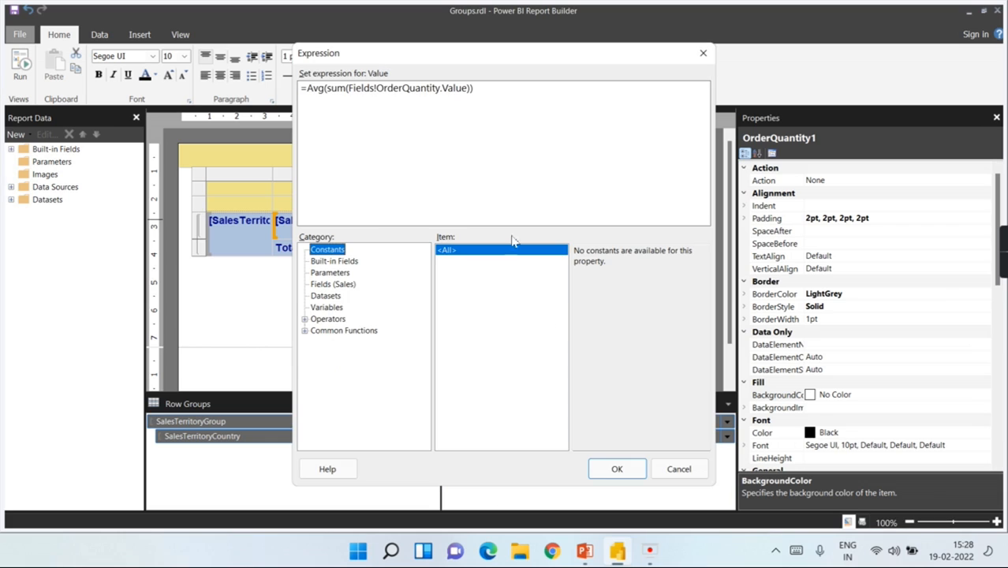
pyautogui.click(328, 91)
pyautogui.press('BackSpace')
pyautogui.press('BackSpace')
pyautogui.press('BackSpace')
pyautogui.press('BackSpace')
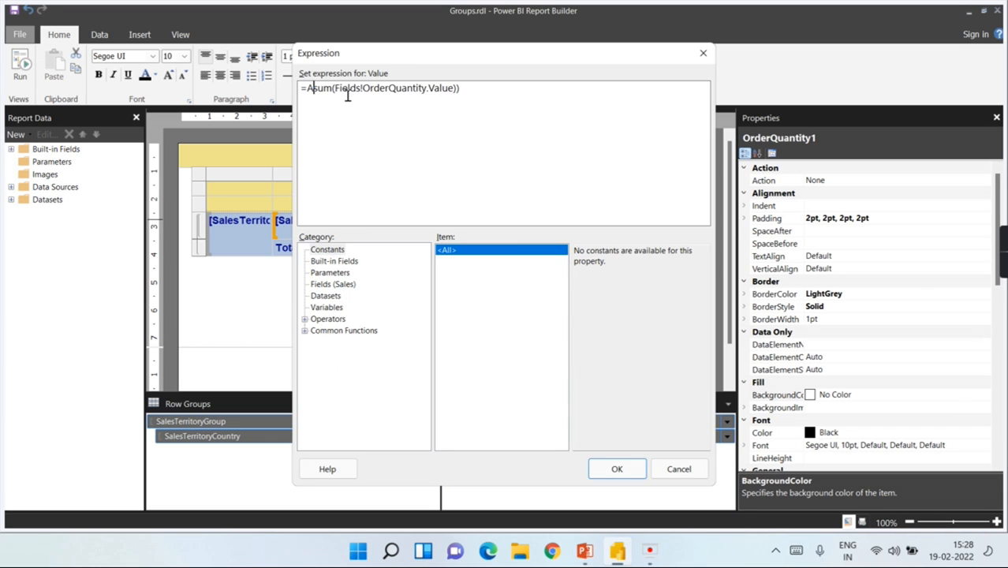
pyautogui.click(477, 94)
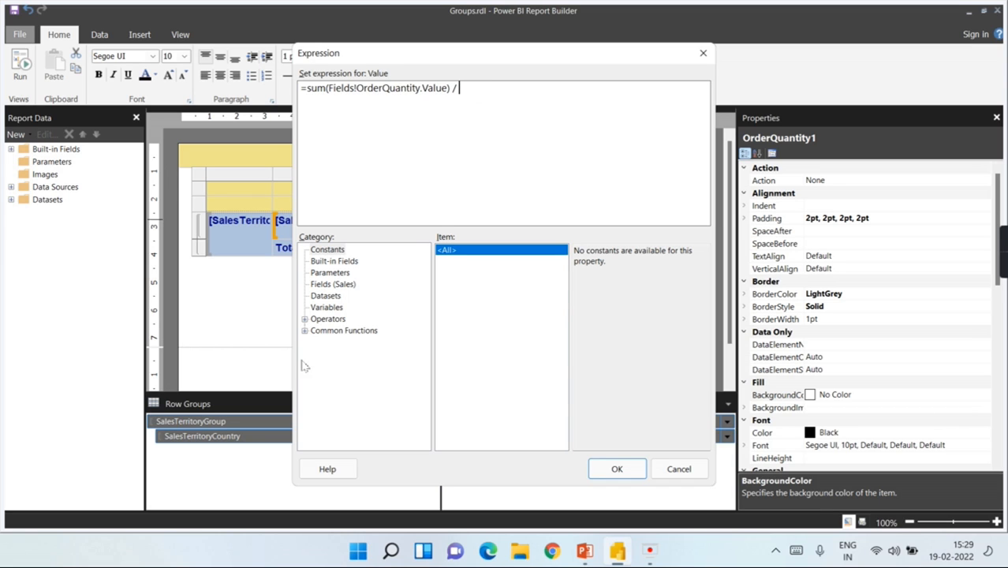
# Step: Divide the summed OrderQuantity by CountDistinct(Fields!CalendarYear.Value)
pyautogui.click(305, 319)
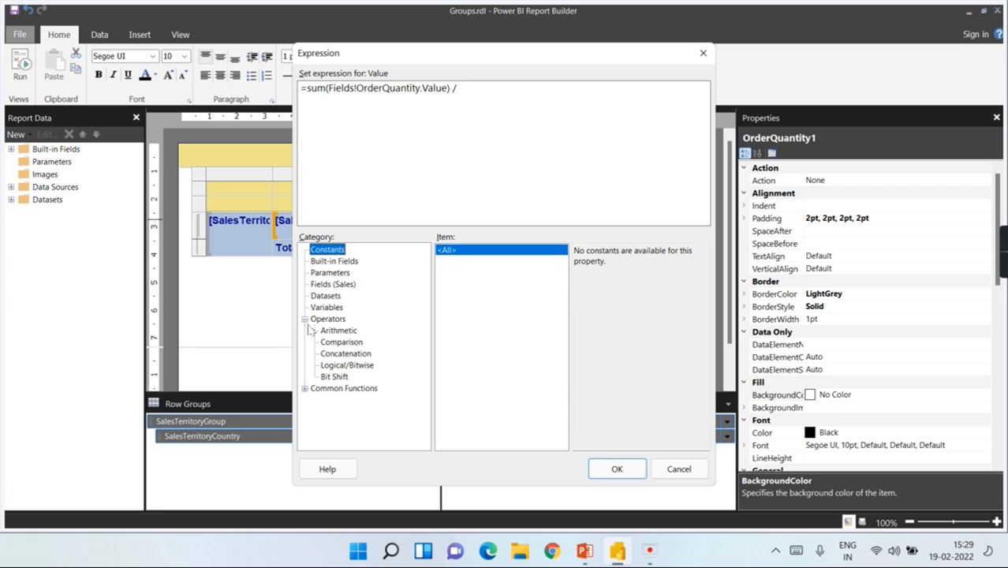
pyautogui.click(305, 319)
pyautogui.click(305, 330)
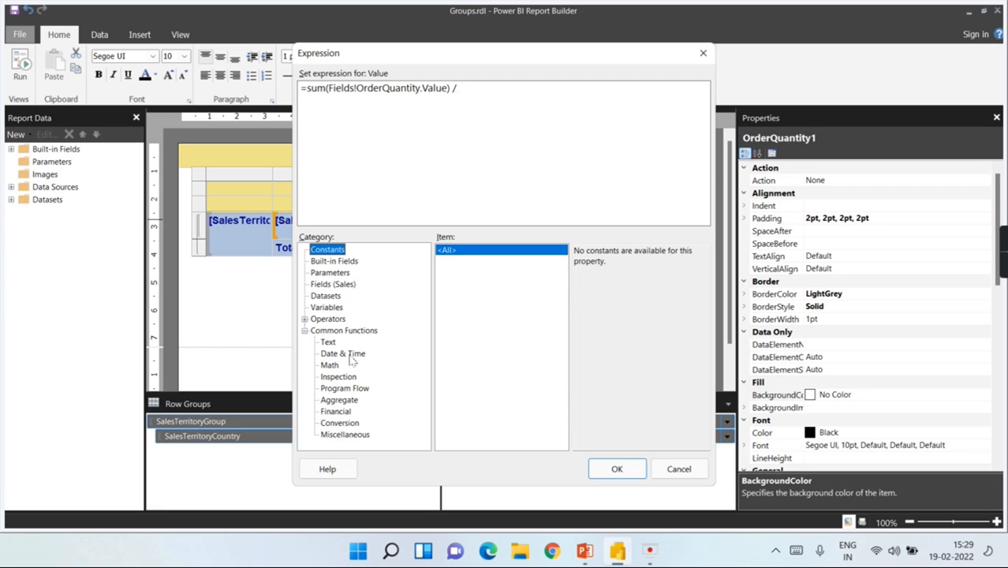
pyautogui.click(351, 401)
pyautogui.doubleClick(466, 272)
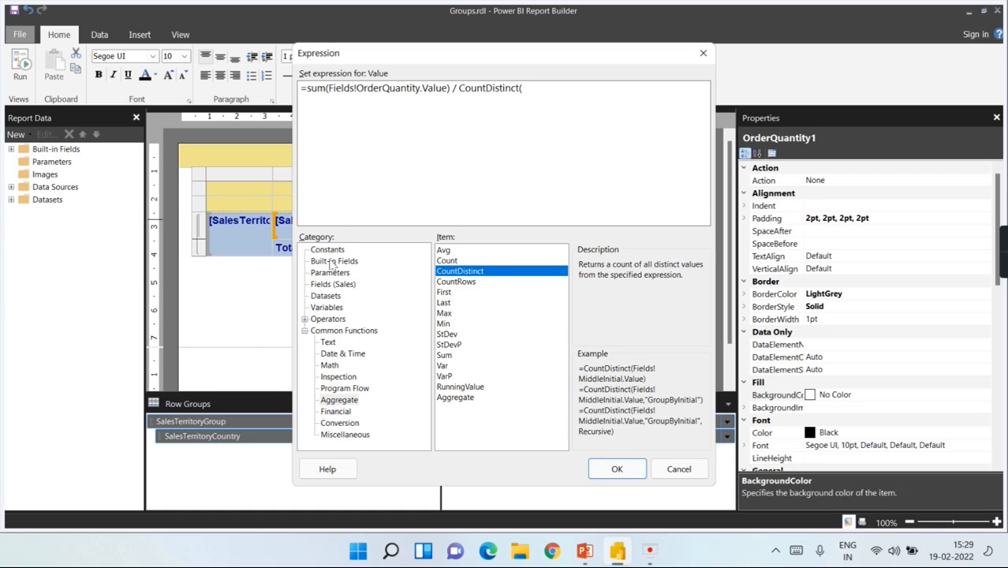
pyautogui.click(332, 284)
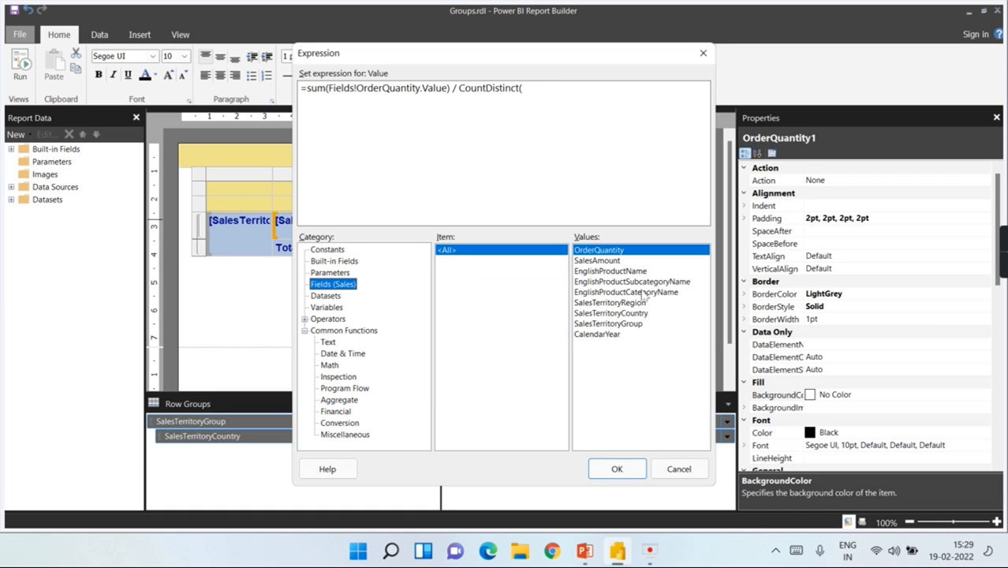
pyautogui.doubleClick(618, 338)
pyautogui.write(')')
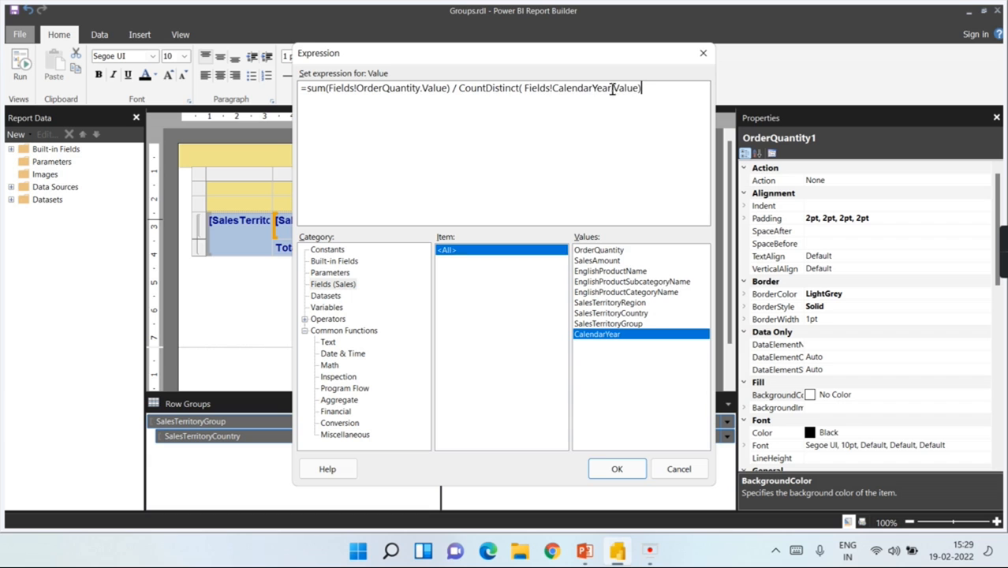
pyautogui.click(617, 469)
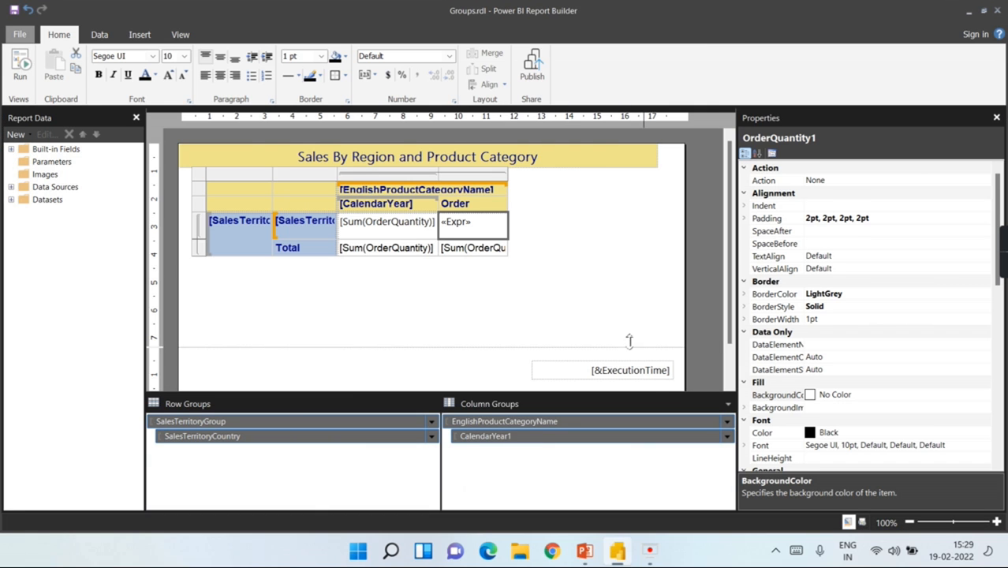
pyautogui.click(15, 67)
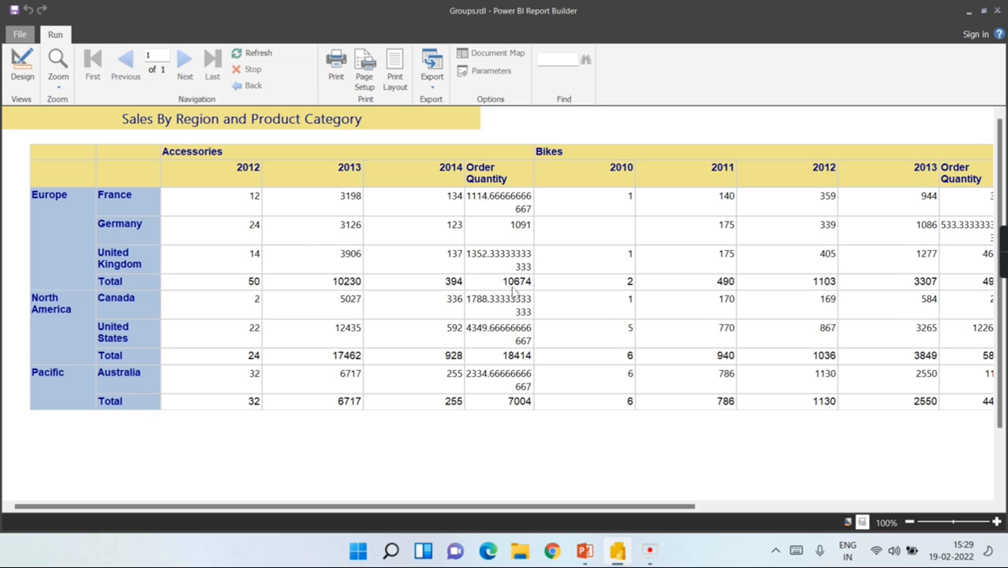
pyautogui.click(22, 65)
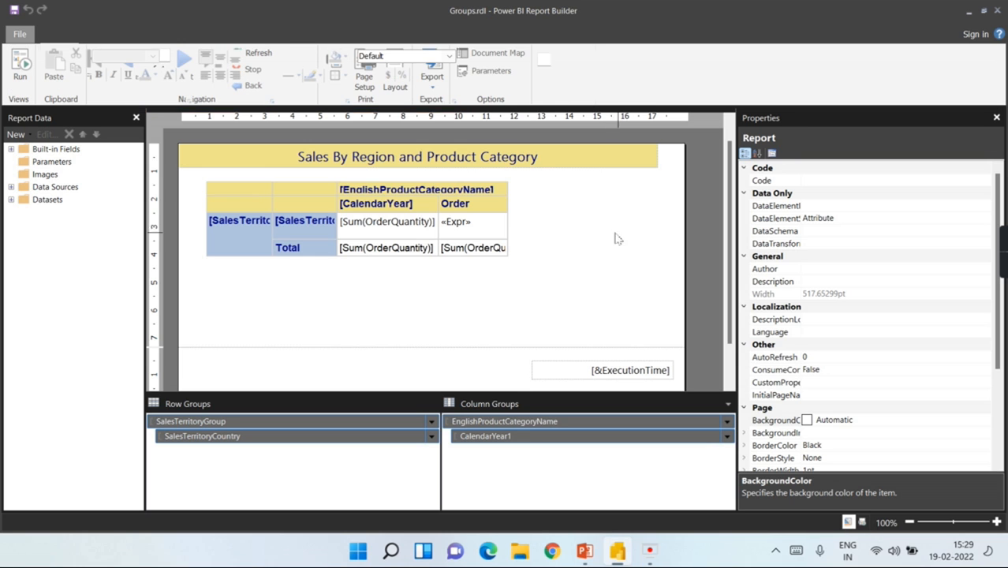
# Step: Delete the sum from the average column's Total cell
pyautogui.click(505, 228)
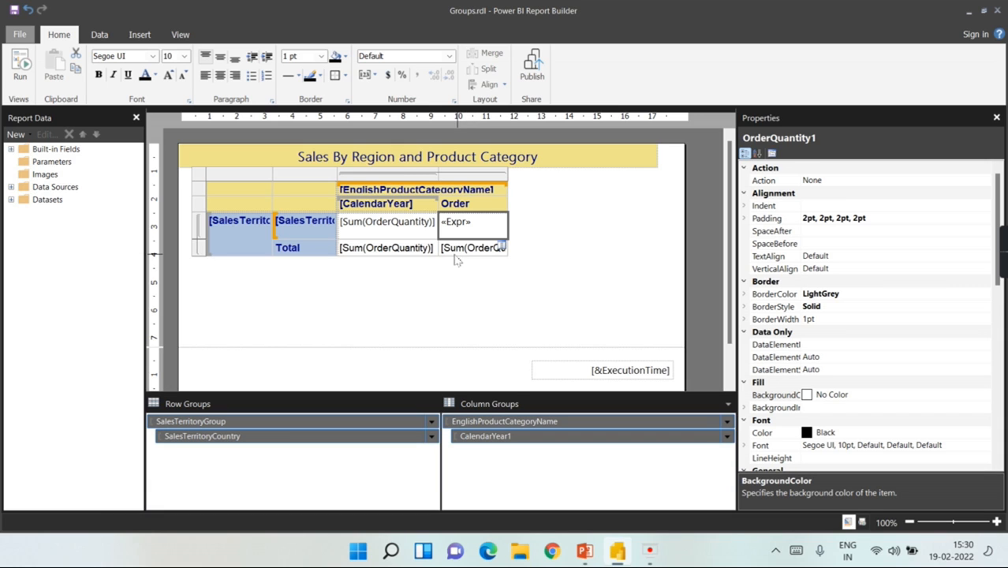
pyautogui.click(525, 256)
pyautogui.click(478, 252)
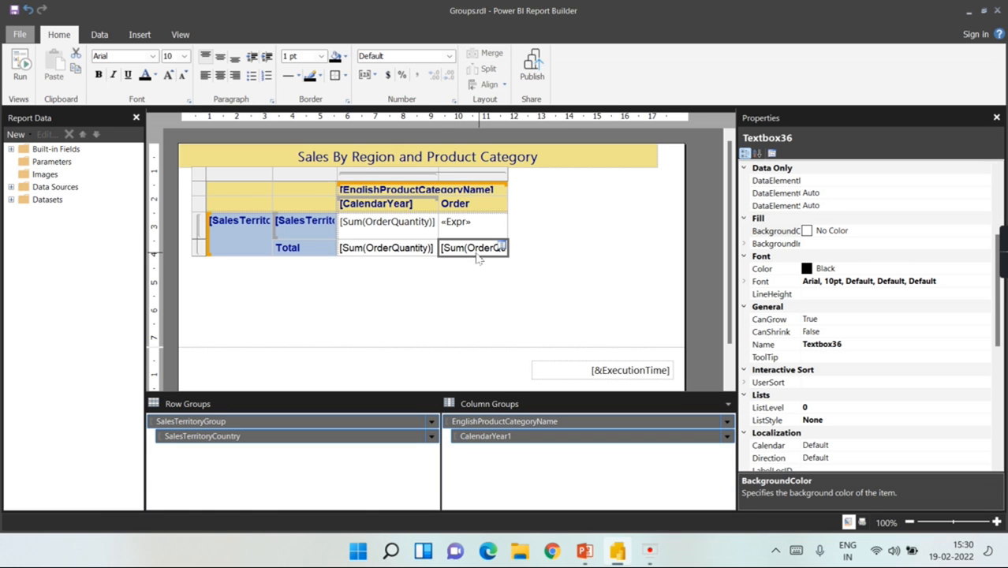
pyautogui.press('Delete')
pyautogui.click(568, 251)
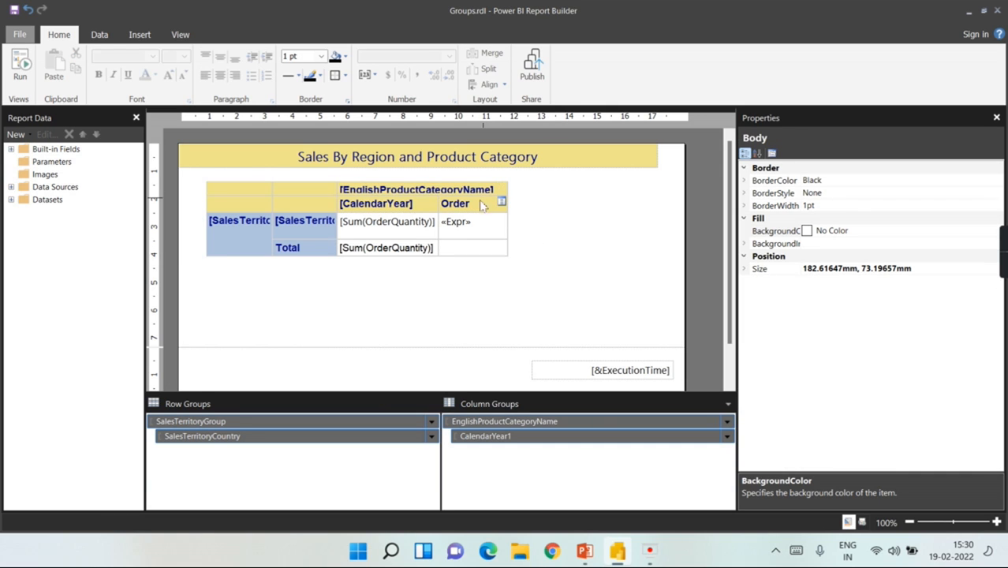
# Step: Retitle the column header by adding 'Avg' in front of it
pyautogui.doubleClick(483, 203)
pyautogui.write('Avg')
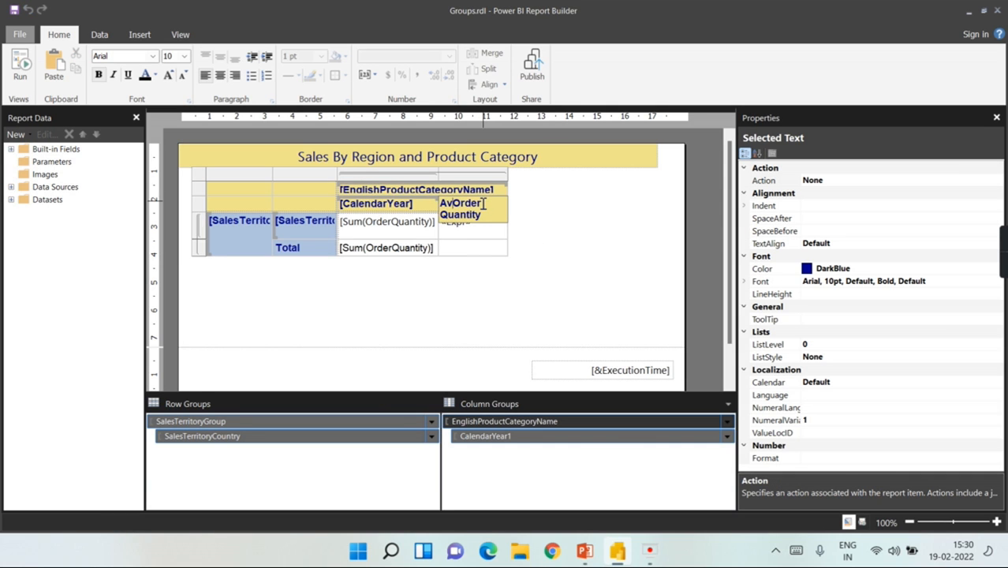
pyautogui.click(530, 225)
pyautogui.click(476, 227)
# Step: Format the Avg Order «Expr» cell as Number with 2 decimal places
pyautogui.rightClick(476, 229)
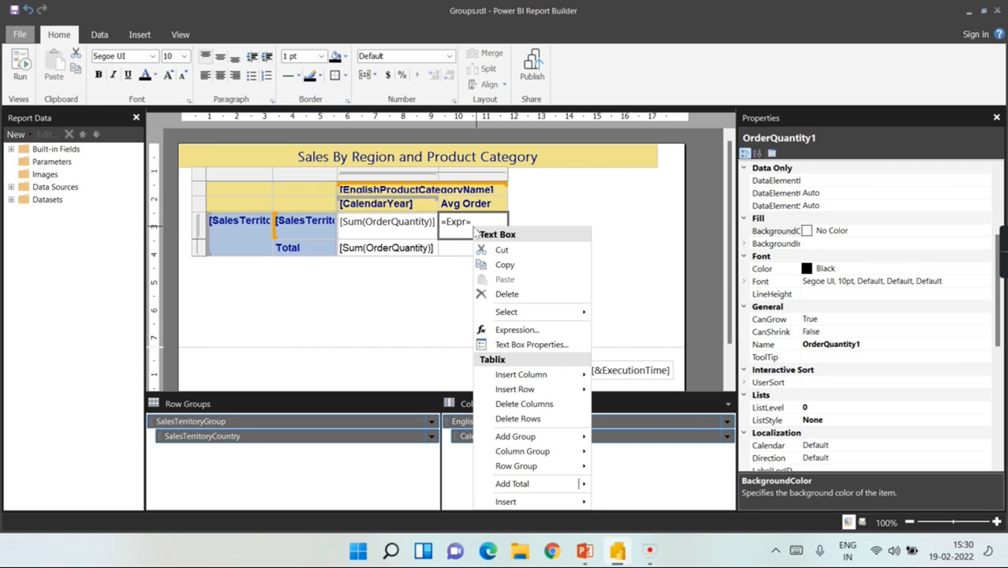
pyautogui.click(530, 348)
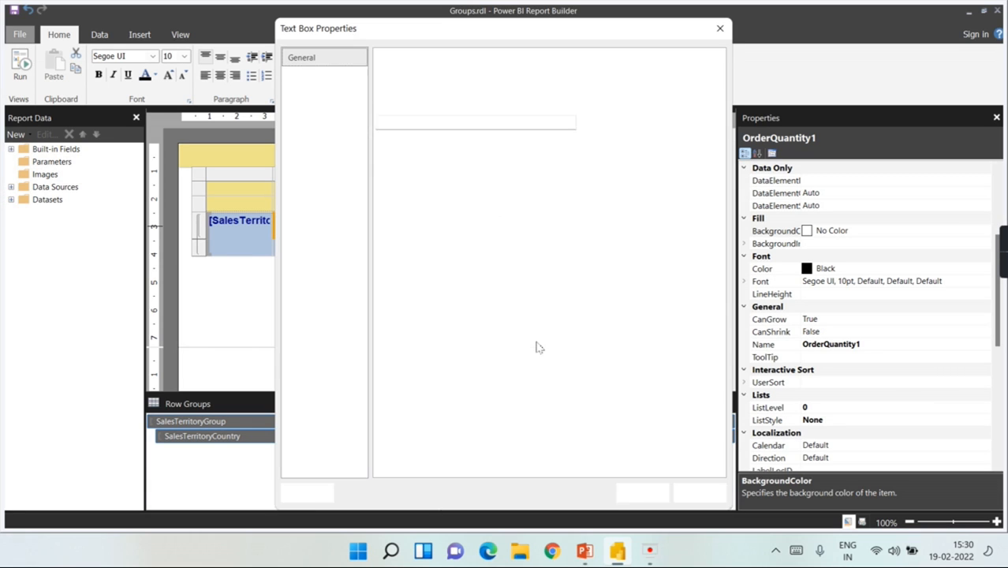
pyautogui.click(311, 82)
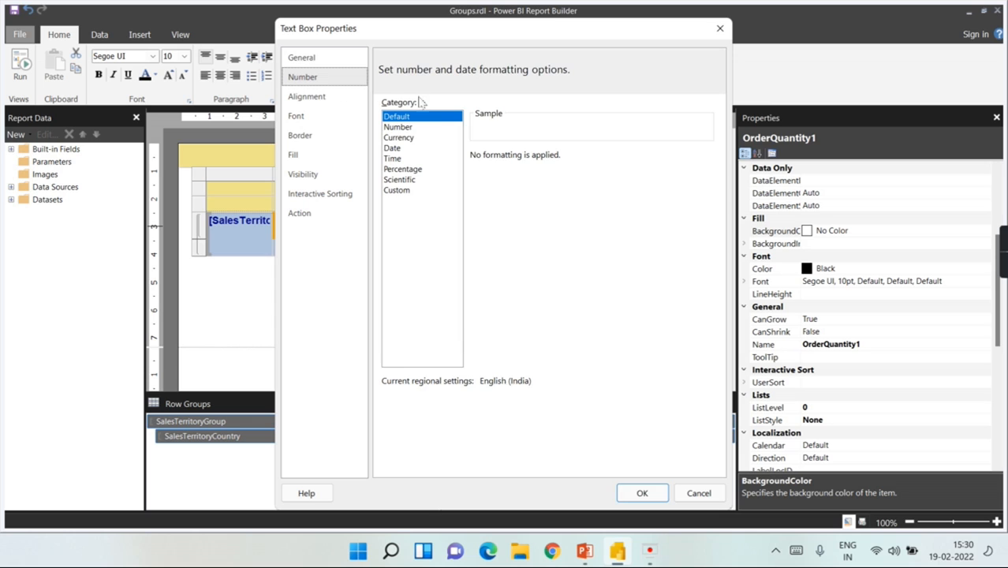
pyautogui.click(410, 127)
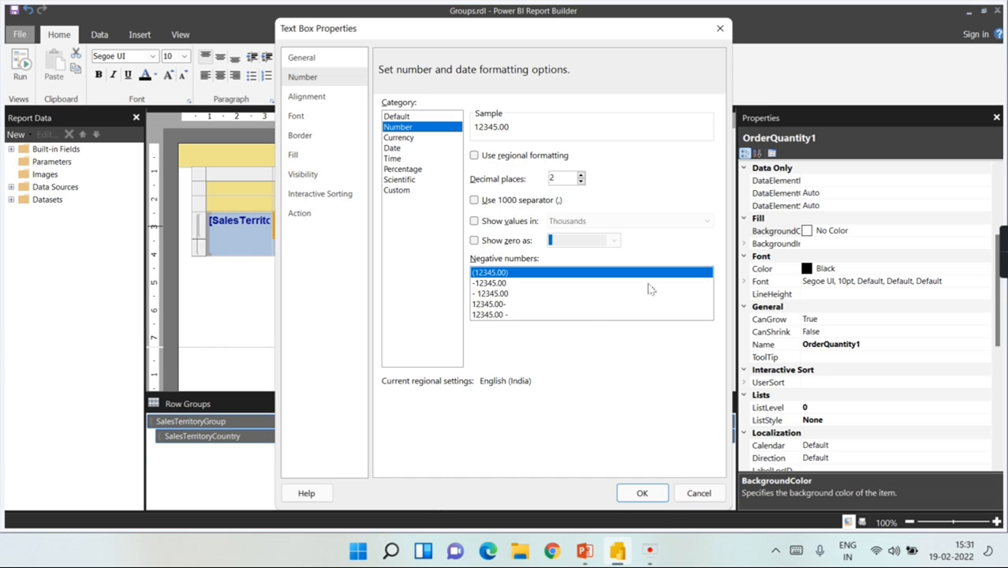
pyautogui.click(654, 493)
pyautogui.click(590, 254)
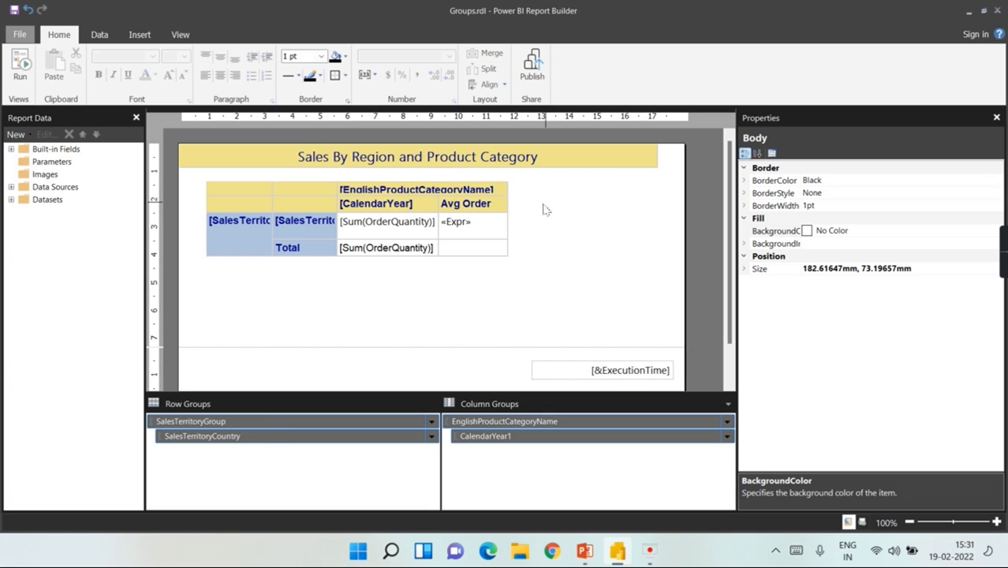
pyautogui.click(19, 66)
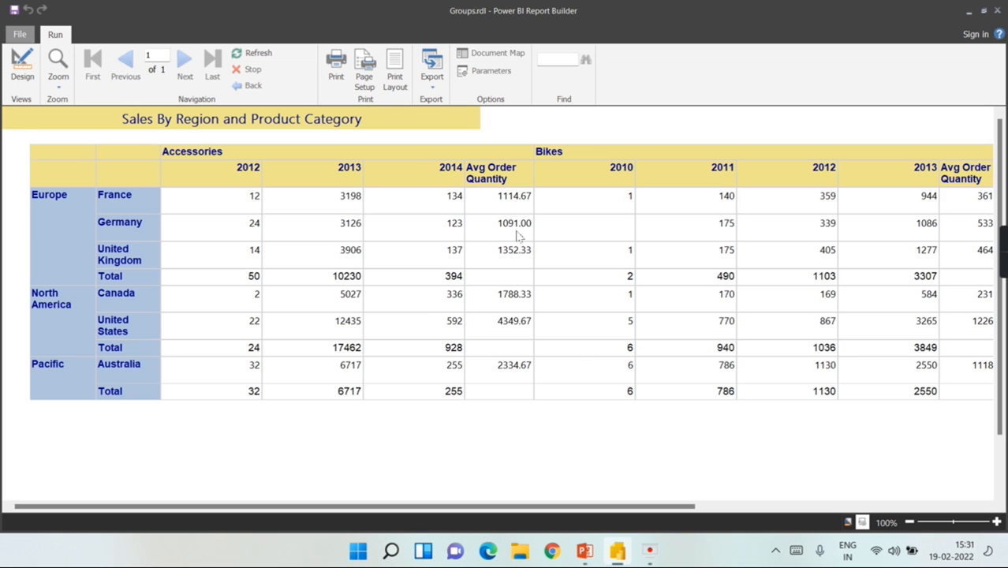
pyautogui.click(20, 66)
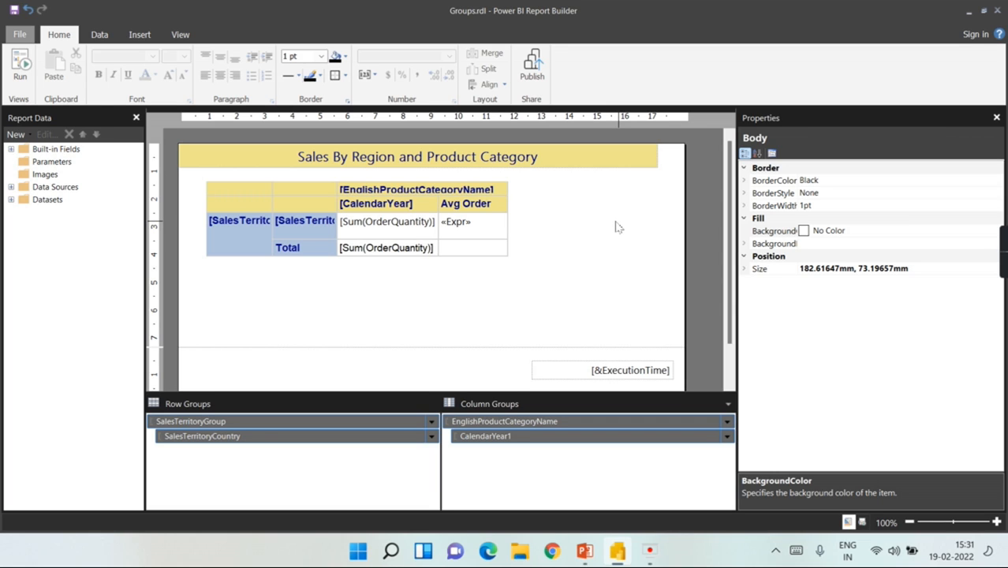
pyautogui.click(356, 237)
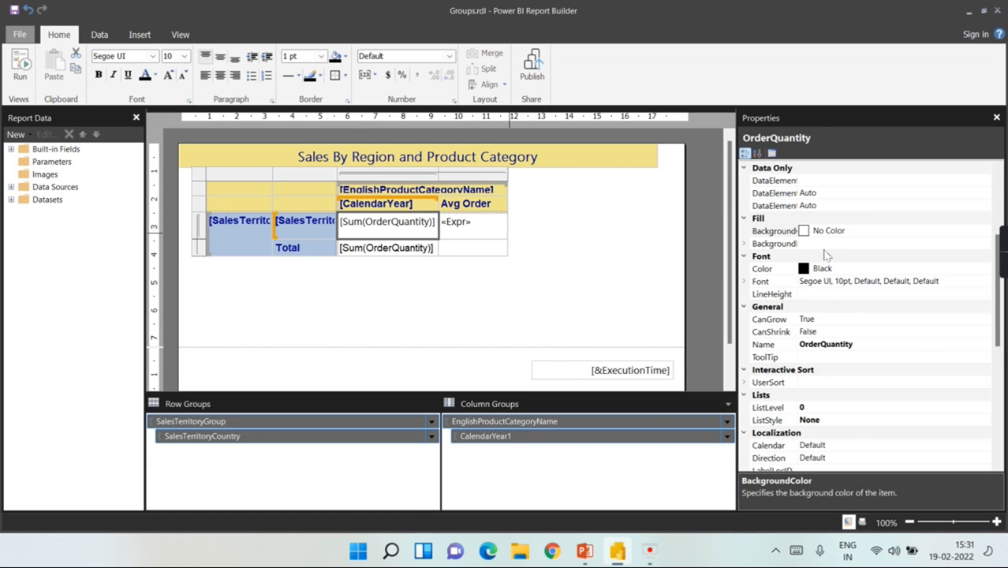
pyautogui.scroll(-1, 826, 255)
pyautogui.scroll(-3, 958, 312)
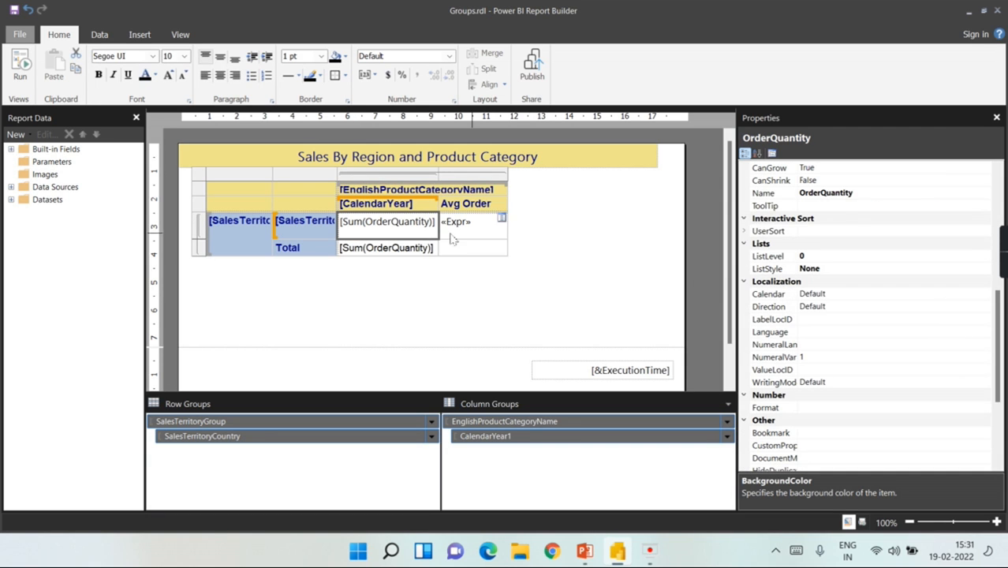
# Step: Set the Sum(OrderQuantity) cell's BackgroundColor to Pale Turquoise and run the report to preview it
pyautogui.scroll(-2, 915, 290)
pyautogui.scroll(4, 945, 282)
pyautogui.scroll(2, 945, 282)
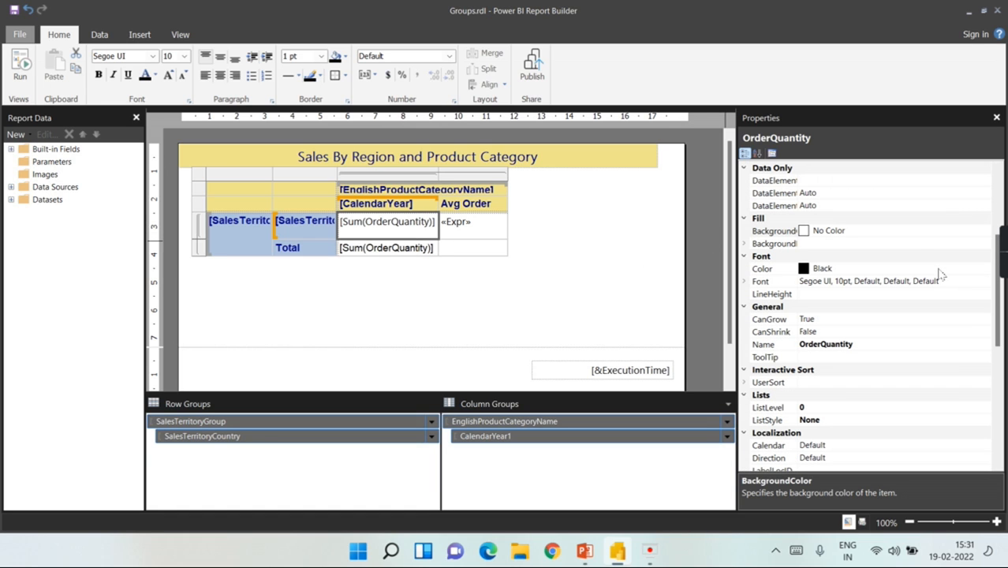
pyautogui.click(920, 234)
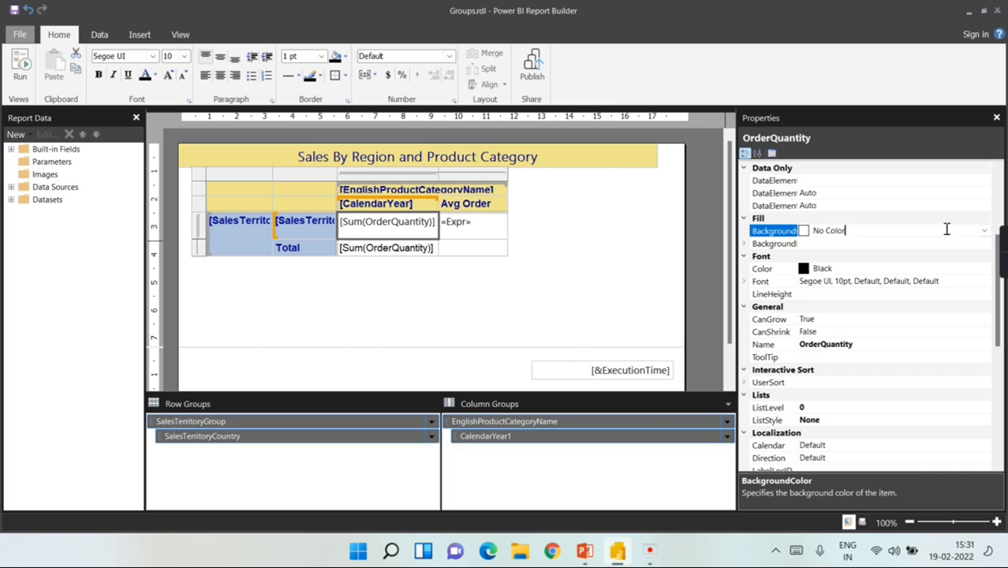
pyautogui.click(984, 231)
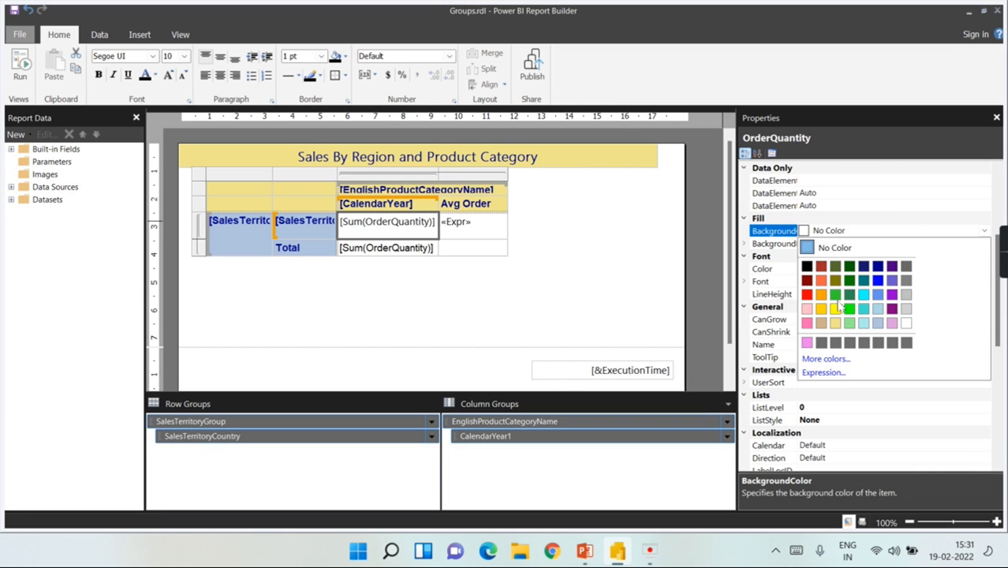
pyautogui.click(864, 324)
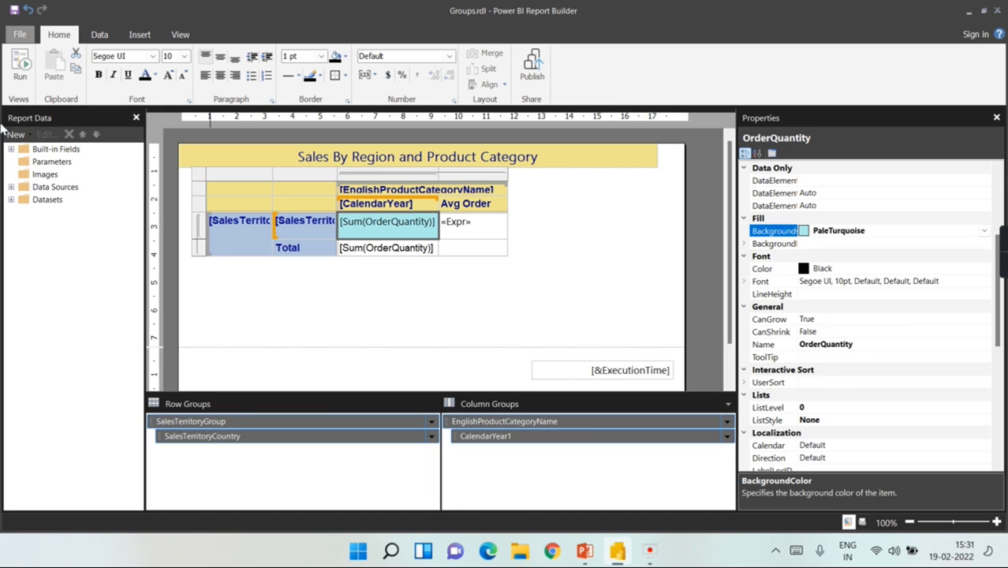
pyautogui.click(22, 68)
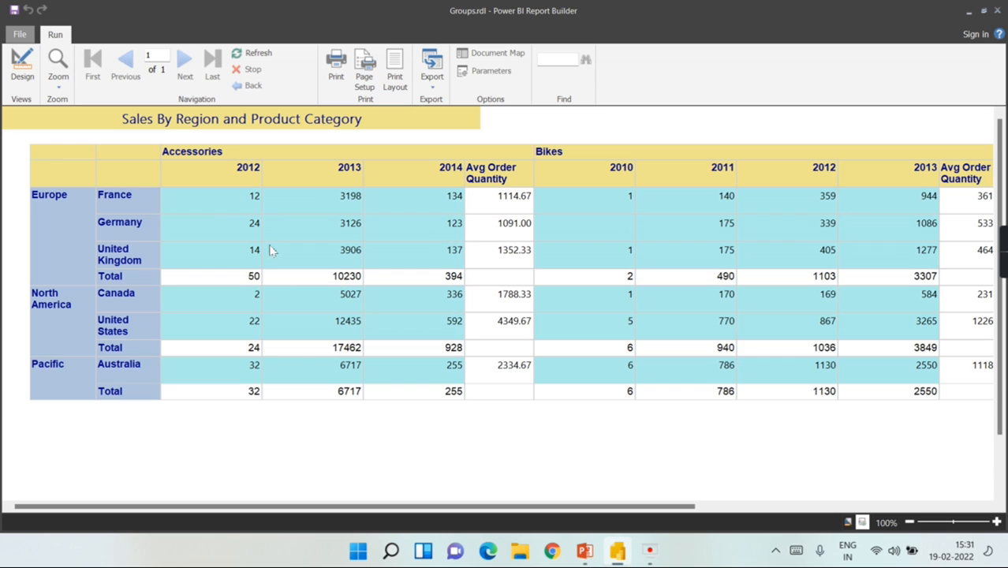
# Step: Back in Design, reset the Sum(OrderQuantity) cell's BackgroundColor to No Color
pyautogui.click(23, 67)
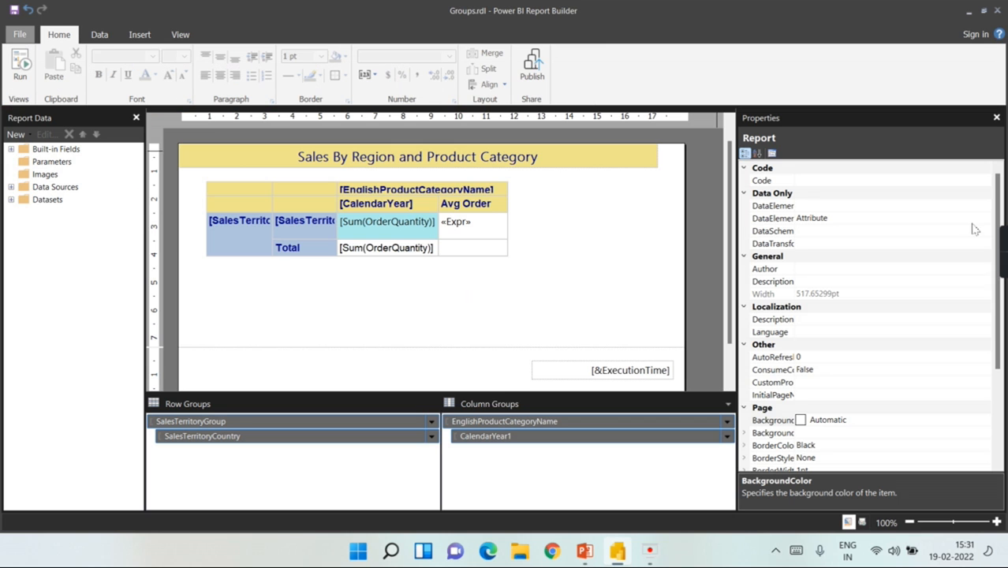
pyautogui.doubleClick(385, 222)
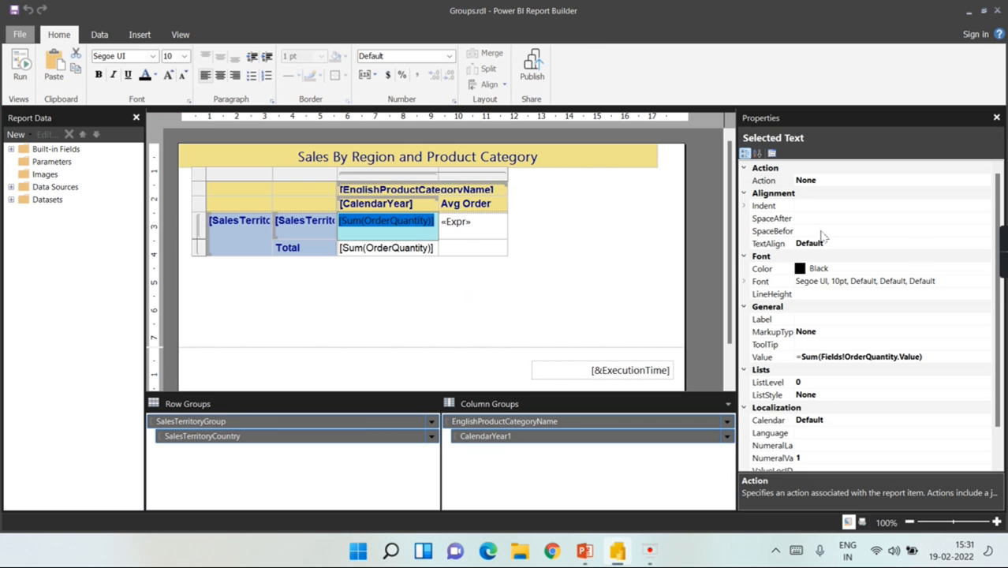
pyautogui.click(407, 292)
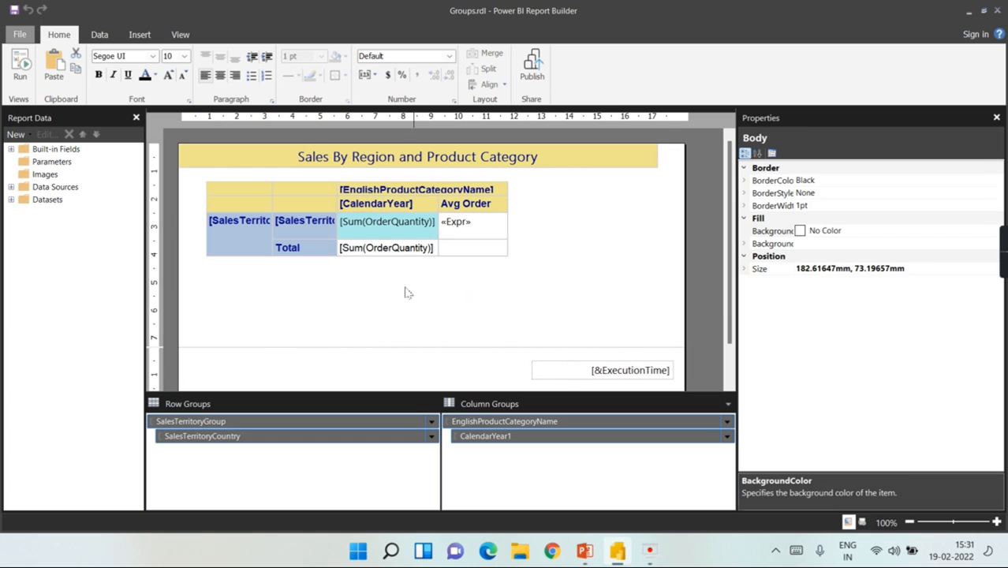
pyautogui.click(398, 235)
pyautogui.click(975, 231)
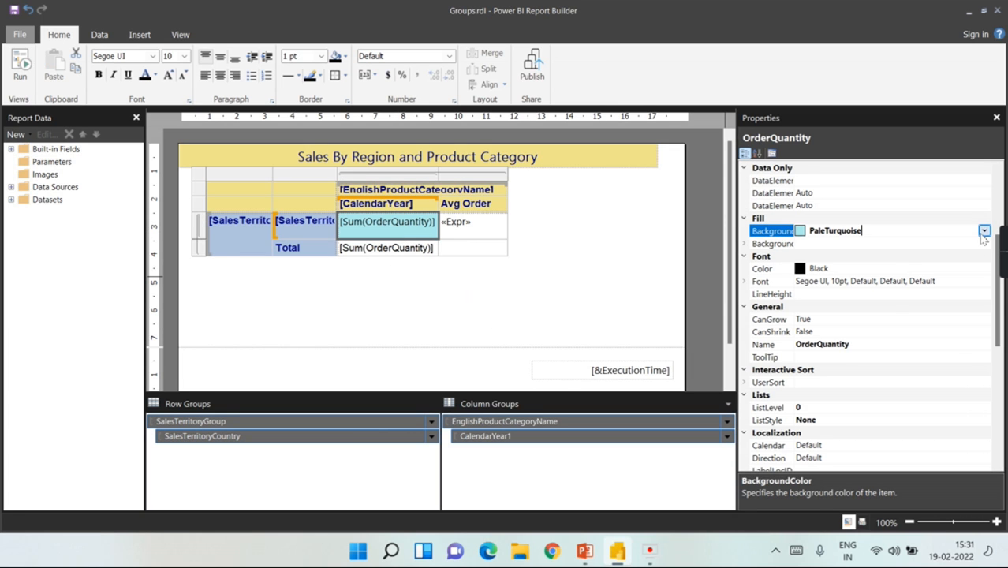
pyautogui.click(984, 231)
pyautogui.click(822, 249)
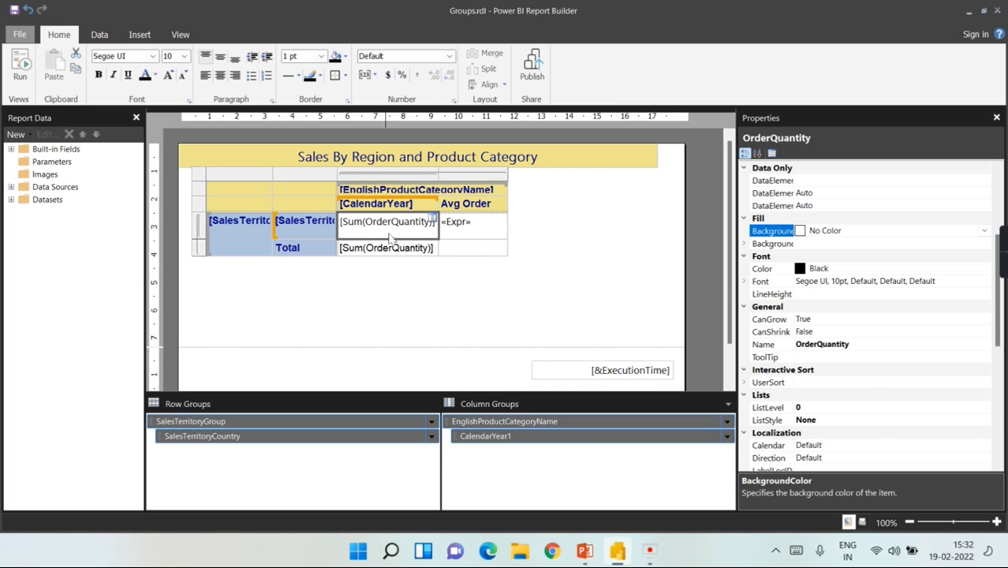
pyautogui.click(985, 232)
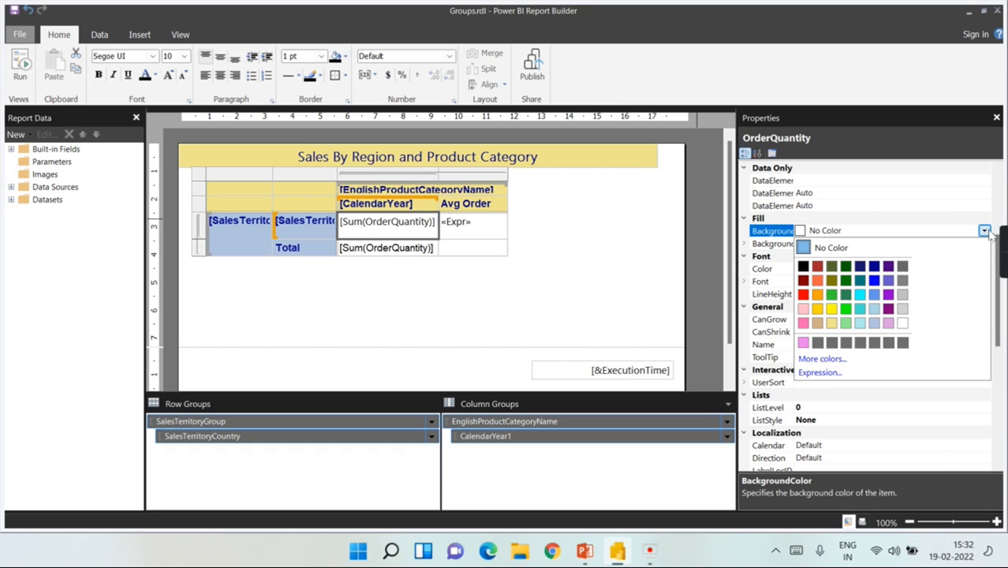
# Step: Start a BackgroundColor expression with Sum(Fields!OrderQuantity.Value) from Aggregate and Sales fields
pyautogui.click(817, 376)
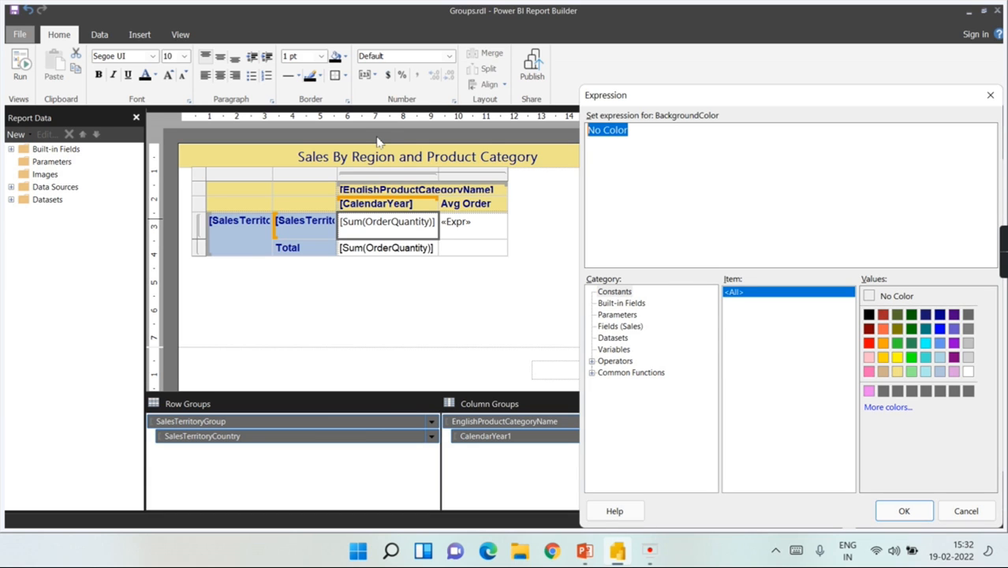
pyautogui.press('BackSpace')
pyautogui.write('= if (')
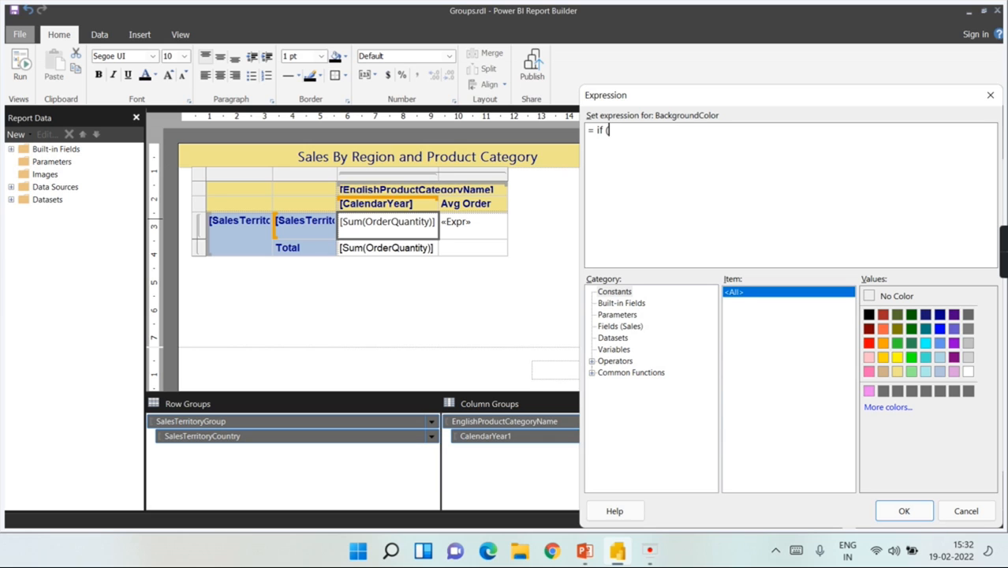
pyautogui.click(593, 374)
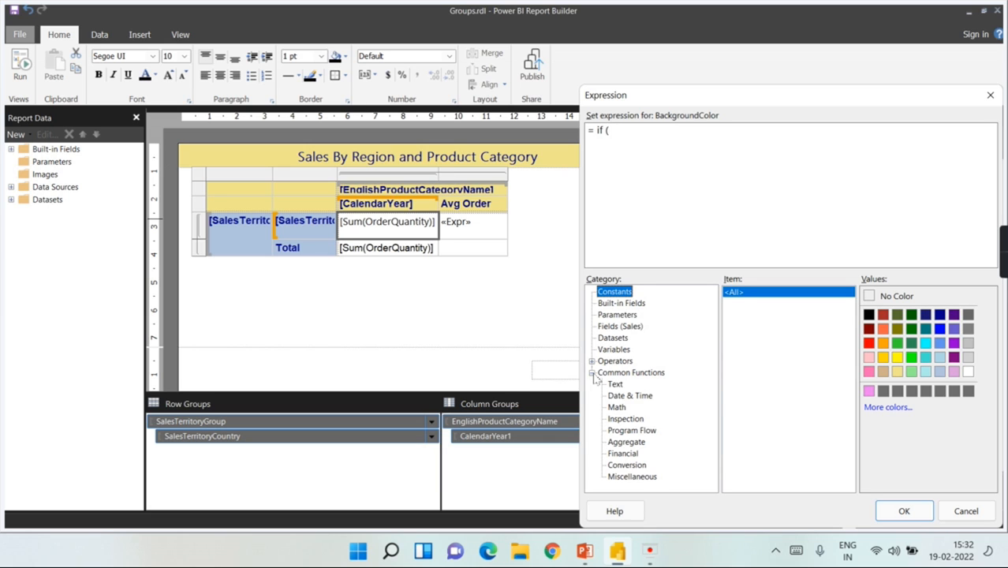
pyautogui.click(629, 443)
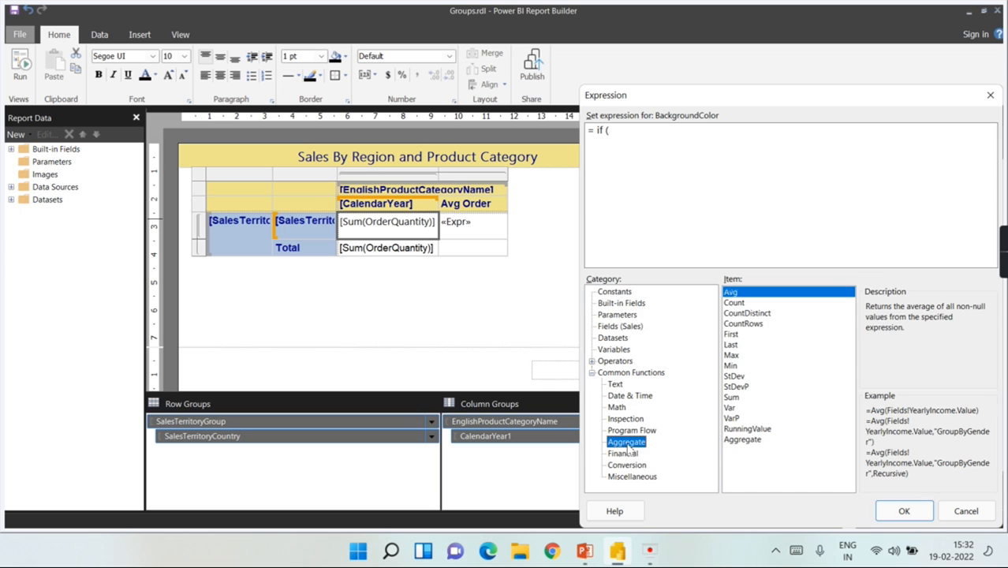
pyautogui.doubleClick(734, 397)
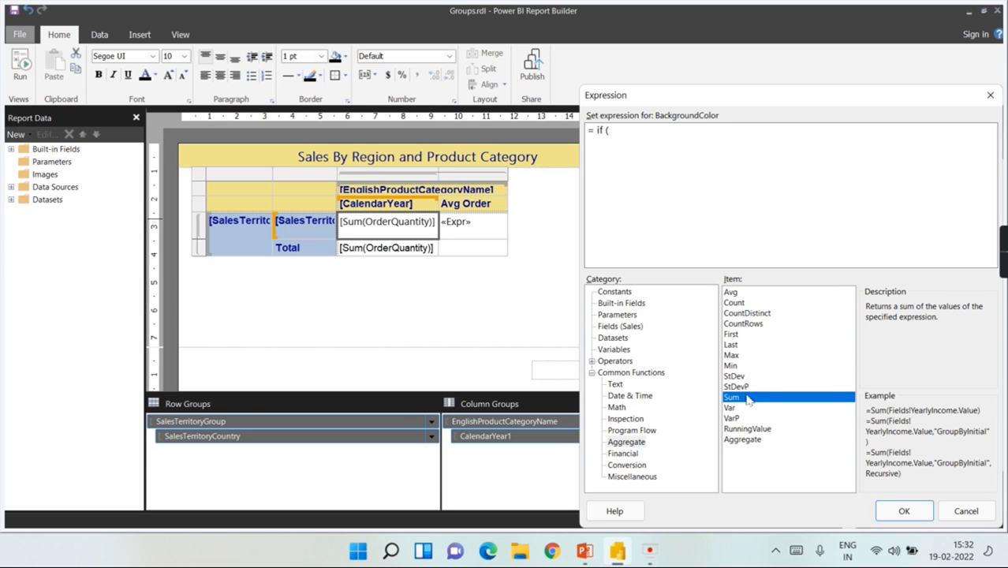
pyautogui.click(620, 326)
pyautogui.doubleClick(913, 293)
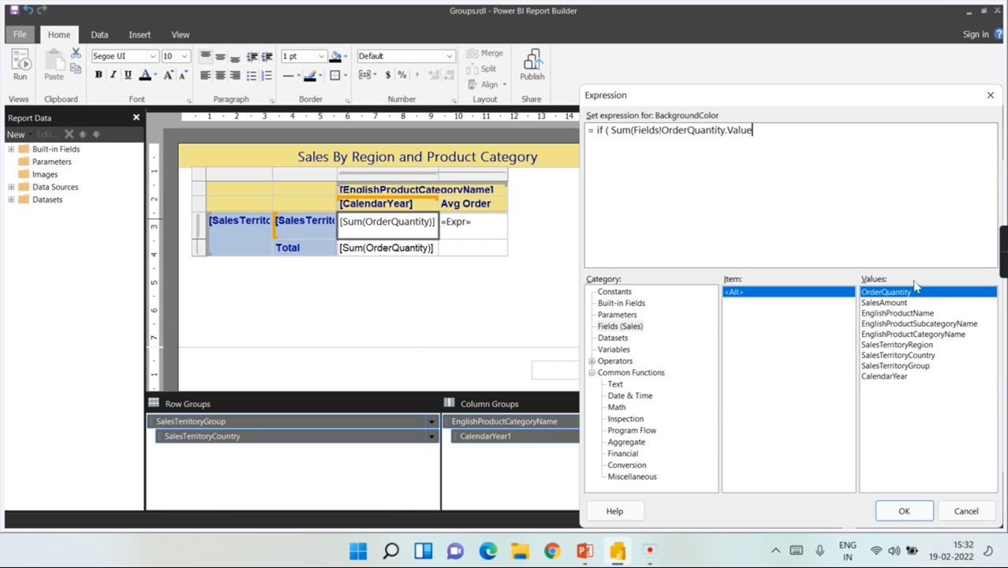
# Step: Complete it as =if(Sum(Fields!OrderQuantity.Value) >100, "Green", "Red") and confirm
pyautogui.write(')')
pyautogui.write(', "Green" , "Red')
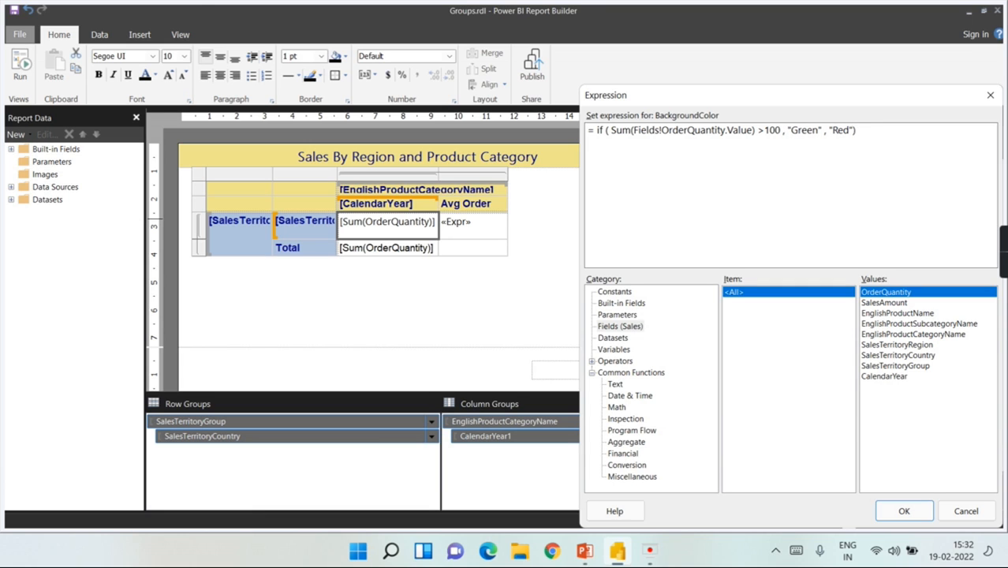
pyautogui.click(904, 511)
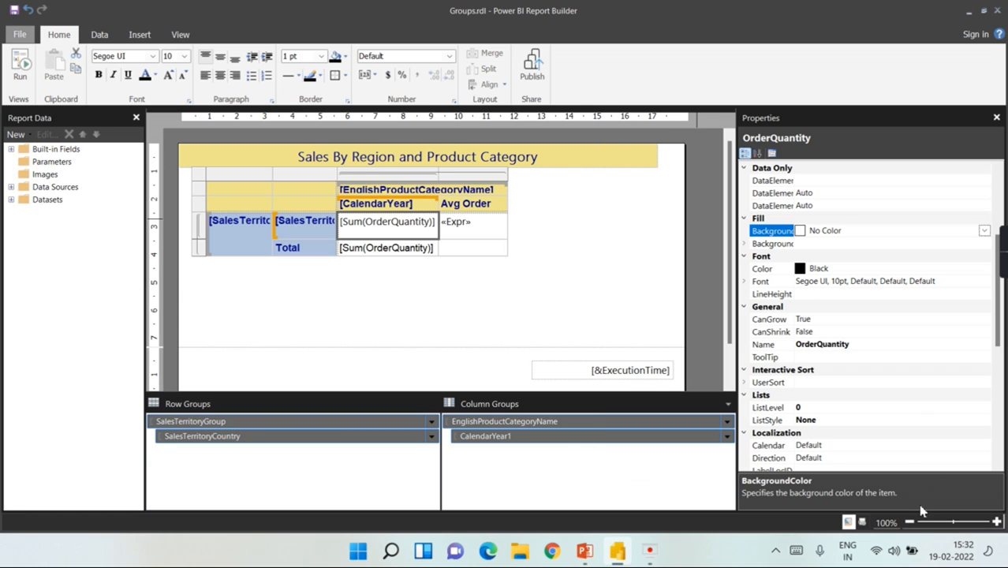
pyautogui.click(415, 280)
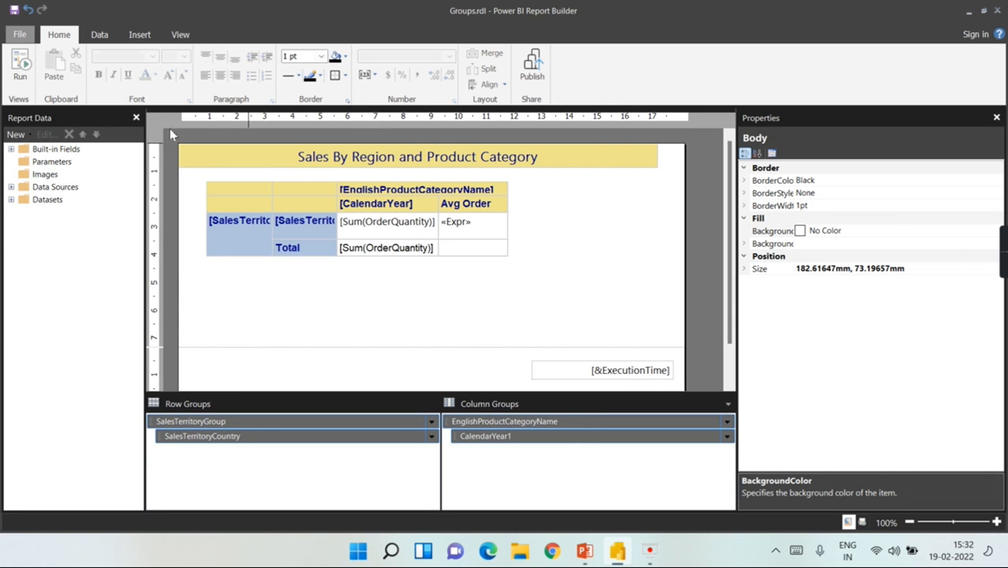
pyautogui.click(26, 81)
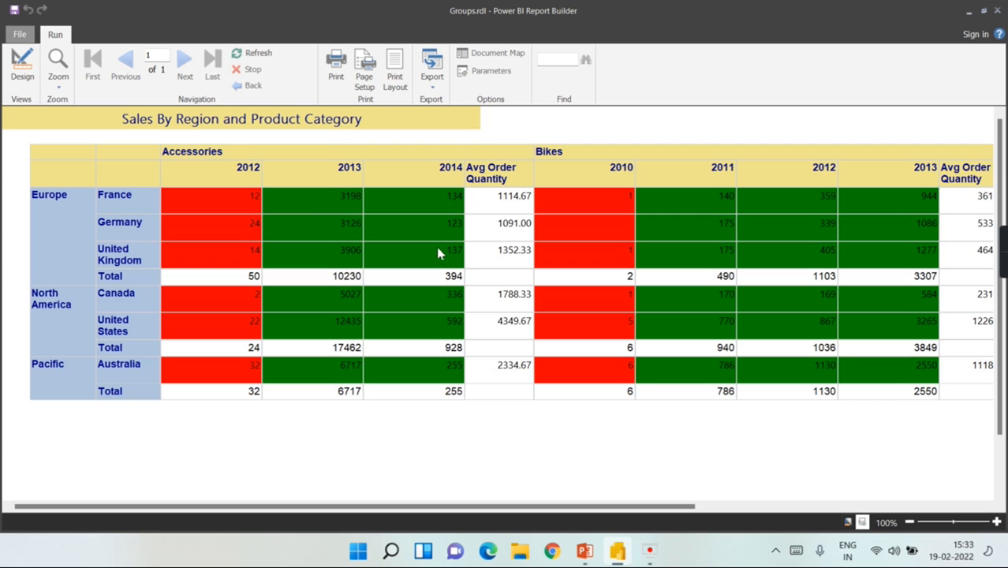
pyautogui.click(22, 66)
pyautogui.click(586, 296)
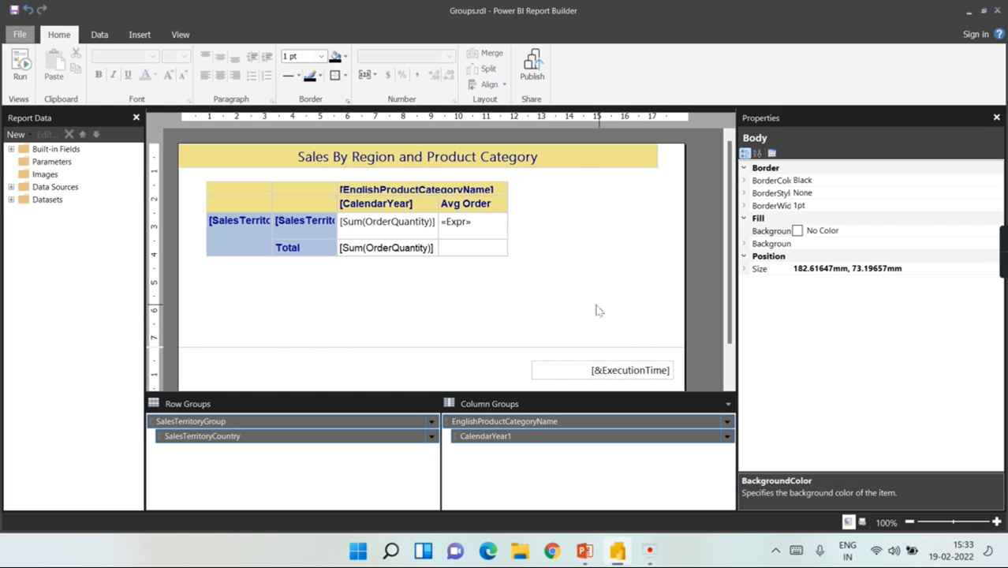
# Step: Select the 'Sales By Region and Product Category' title text box and open its context menu
pyautogui.click(589, 165)
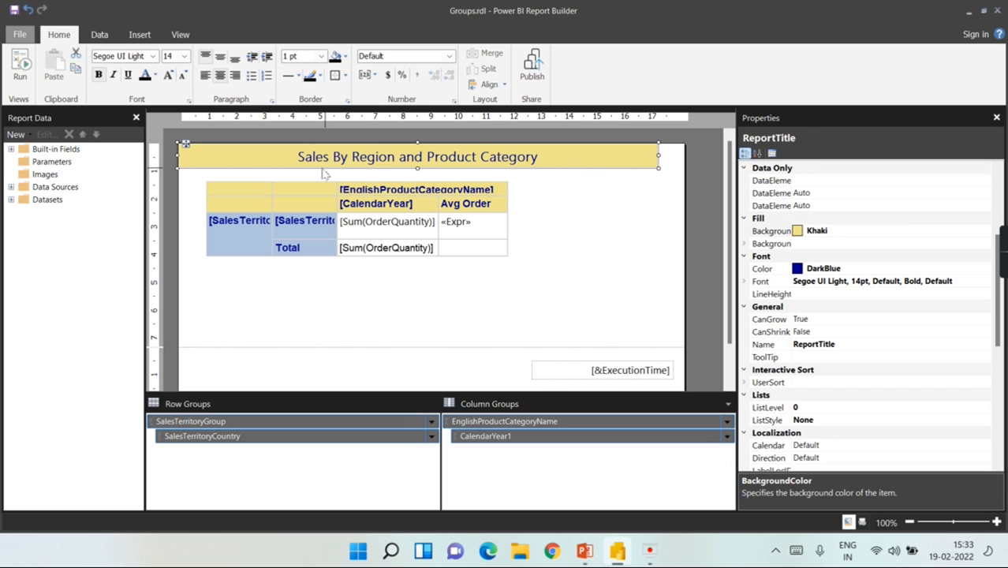
pyautogui.click(607, 217)
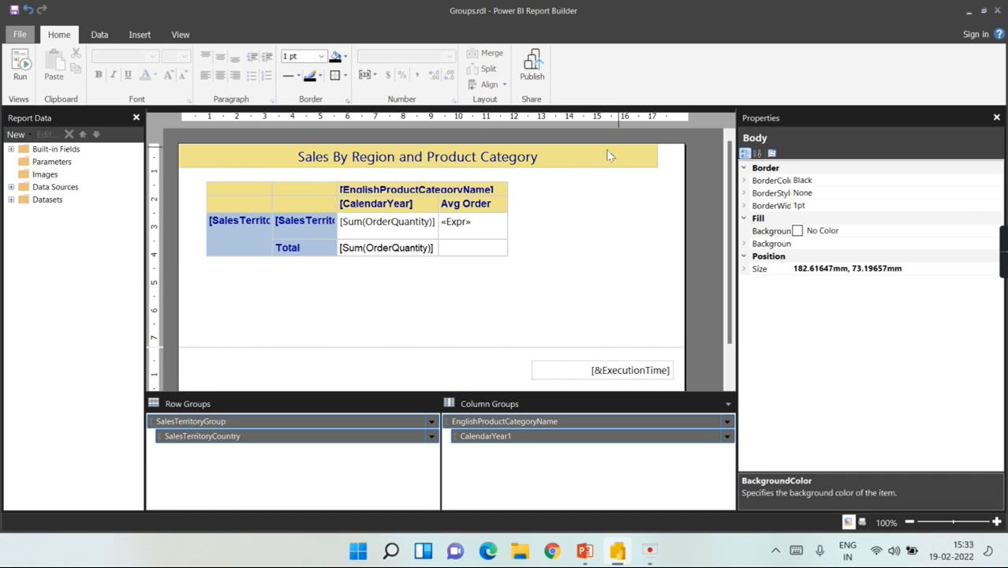
pyautogui.doubleClick(617, 369)
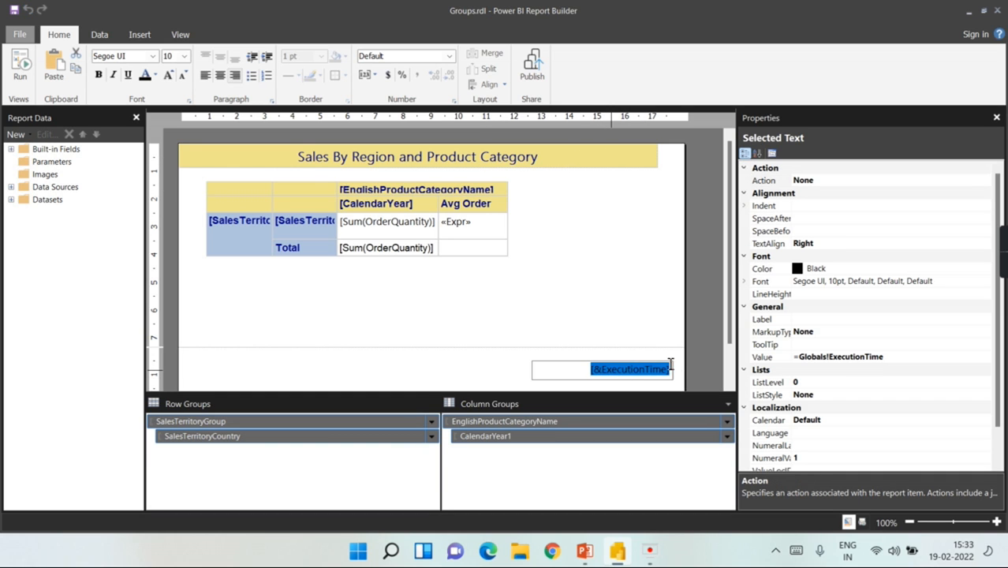
pyautogui.click(536, 161)
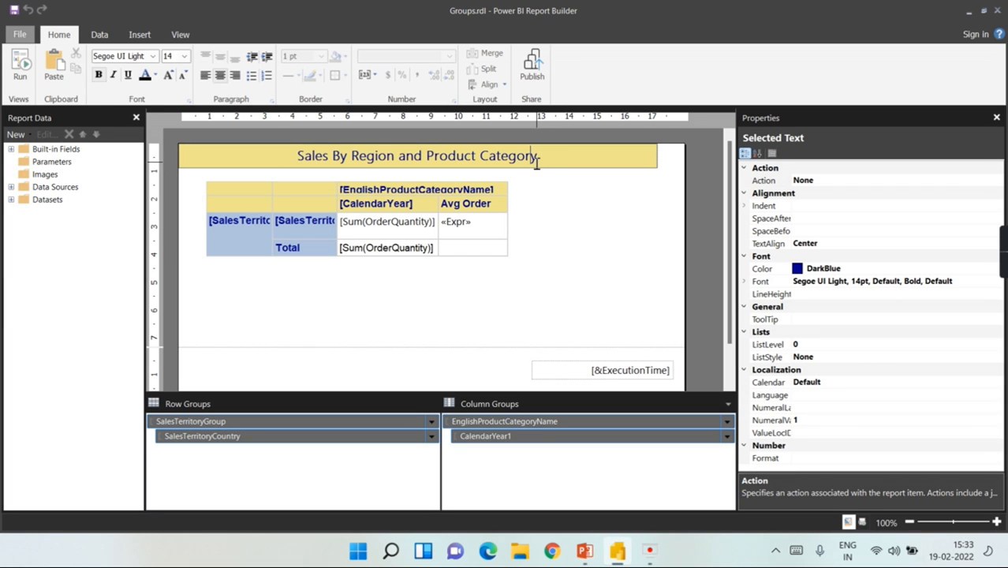
pyautogui.rightClick(534, 163)
pyautogui.click(520, 243)
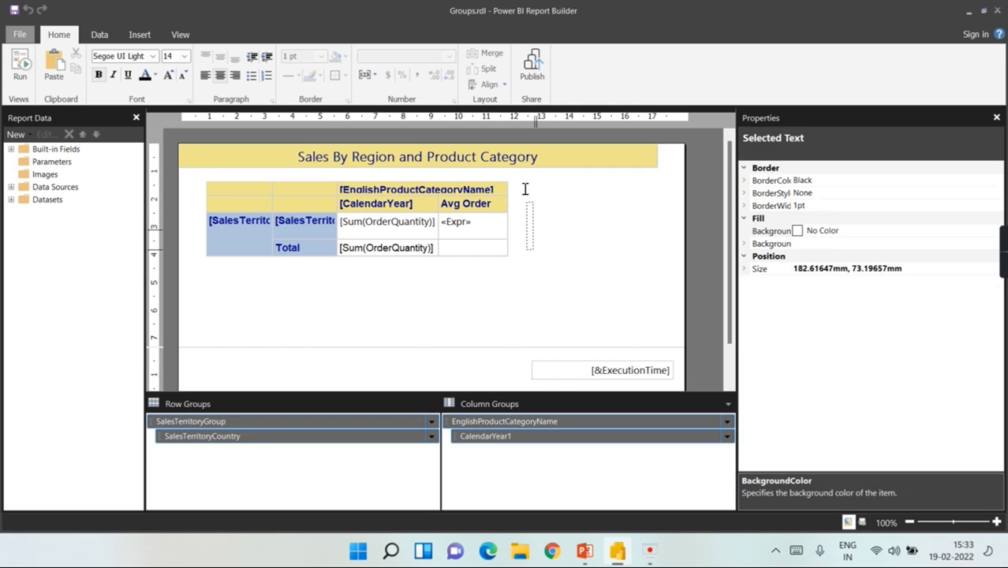
pyautogui.click(477, 162)
pyautogui.click(554, 202)
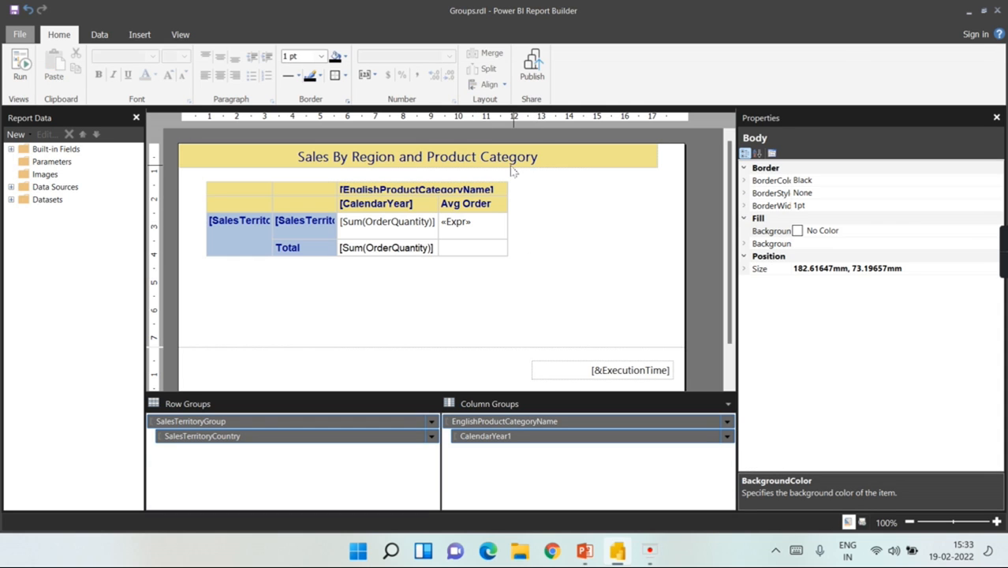
pyautogui.click(514, 169)
pyautogui.rightClick(499, 166)
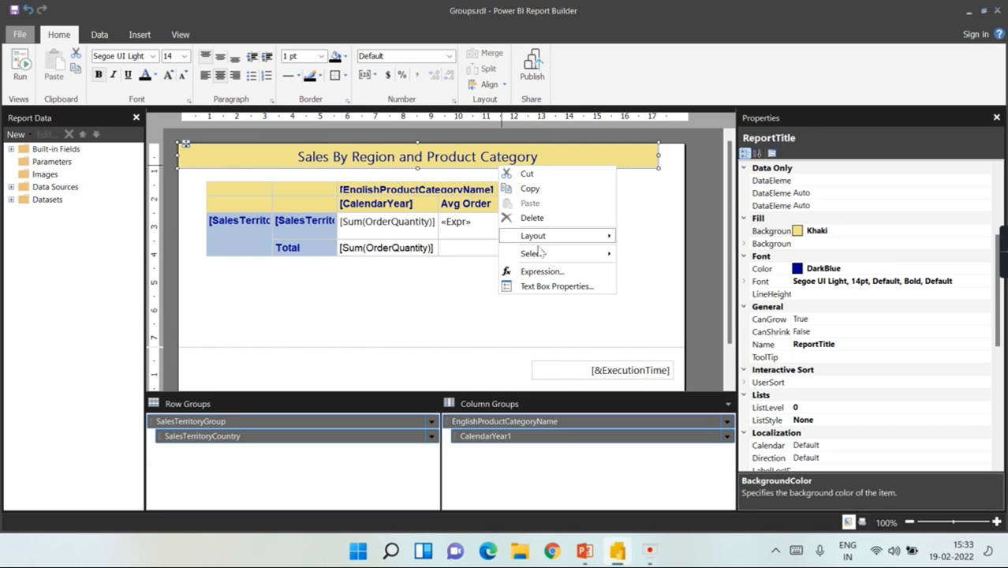
# Step: Begin the title's Value expression with the text "Sales By Region and Product Category As on date "
pyautogui.click(556, 286)
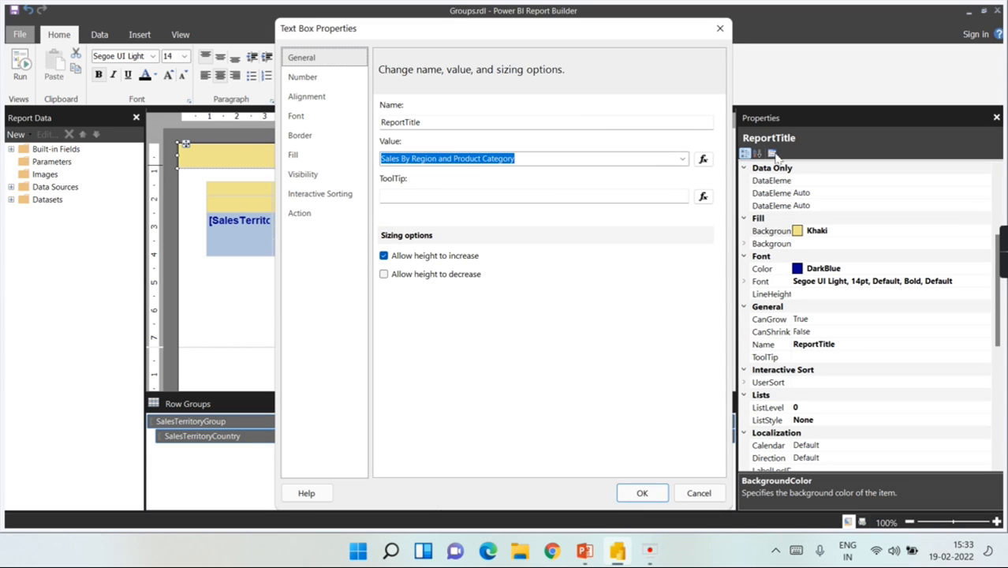
pyautogui.click(703, 159)
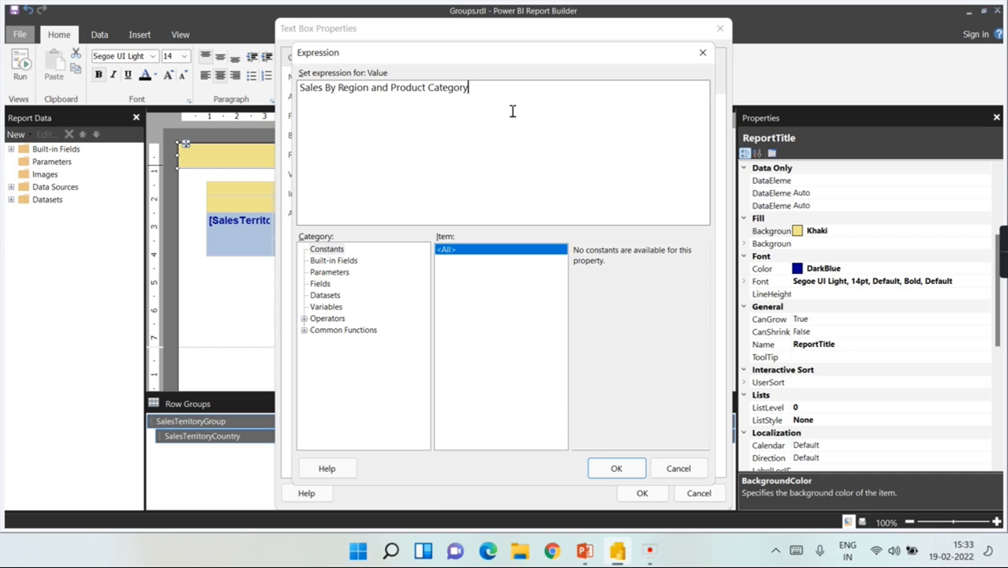
pyautogui.write('= "')
pyautogui.write('"')
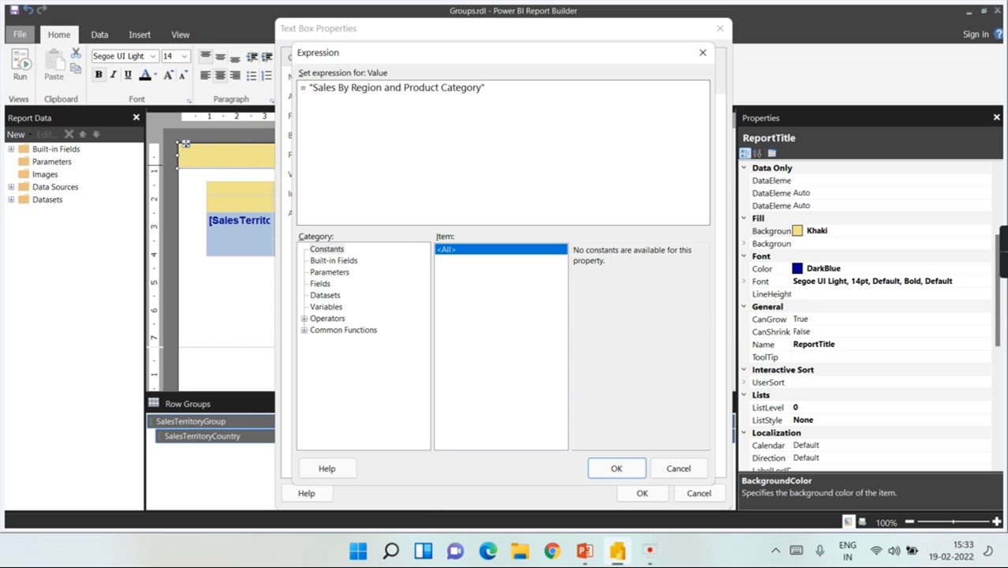
pyautogui.press('Left')
pyautogui.press('Left')
pyautogui.press('Right')
pyautogui.write('& ')
pyautogui.write('"')
pyautogui.write('A')
pyautogui.write('s on da')
pyautogui.write('te')
pyautogui.write('"')
pyautogui.press('Left')
pyautogui.press('Left')
pyautogui.press('End')
pyautogui.write('&')
pyautogui.moveTo(504, 88); pyautogui.dragTo(488, 88)
pyautogui.press('Delete')
# Step: Append Globals!ExecutionTime from Built-in Fields to the title expression and confirm it
pyautogui.click(584, 87)
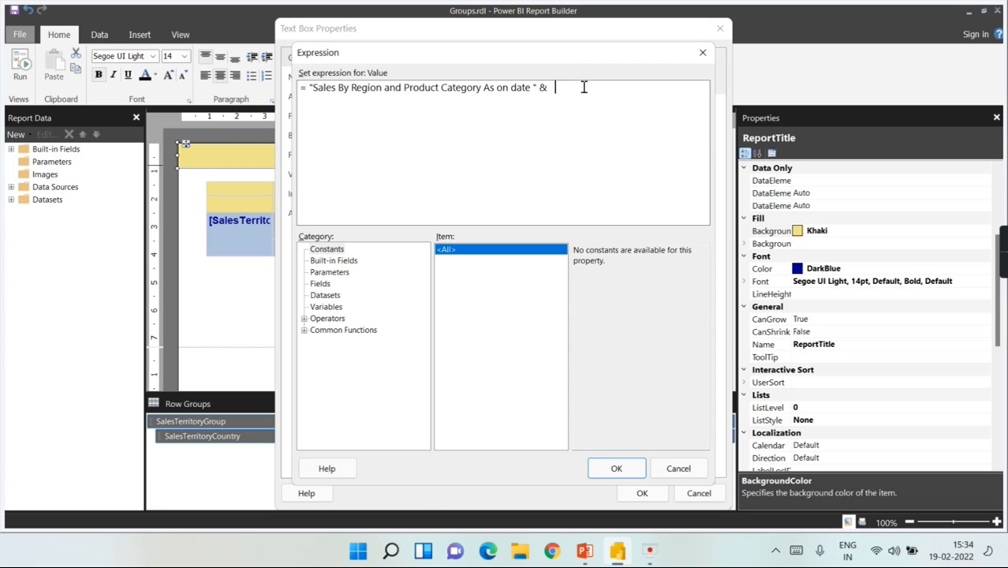
pyautogui.click(337, 261)
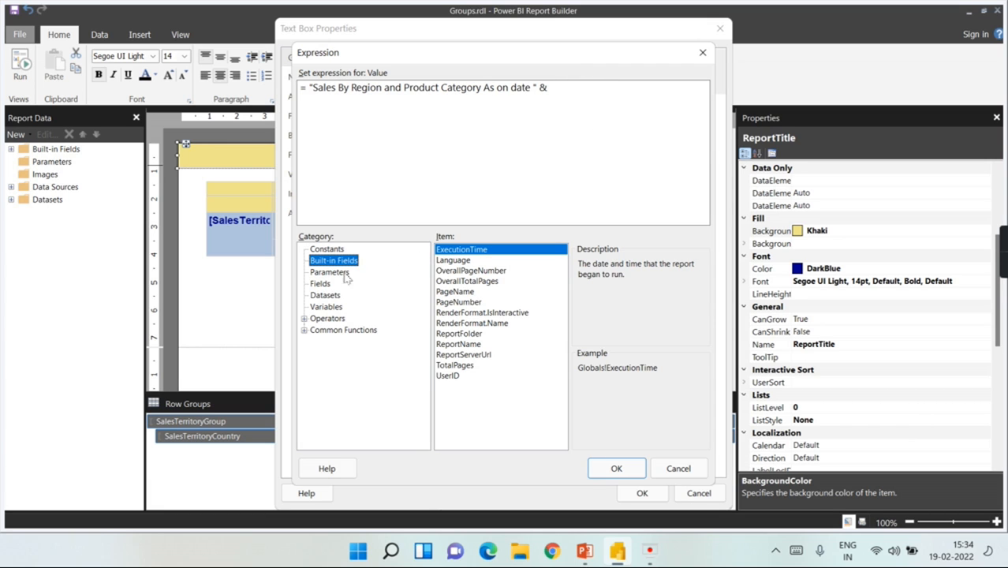
pyautogui.doubleClick(464, 250)
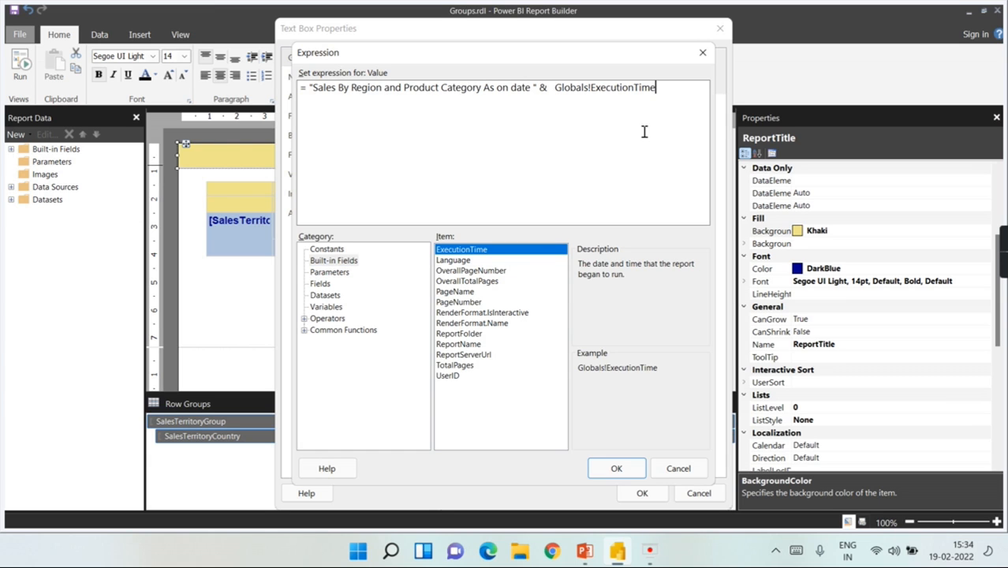
pyautogui.click(553, 88)
pyautogui.click(631, 468)
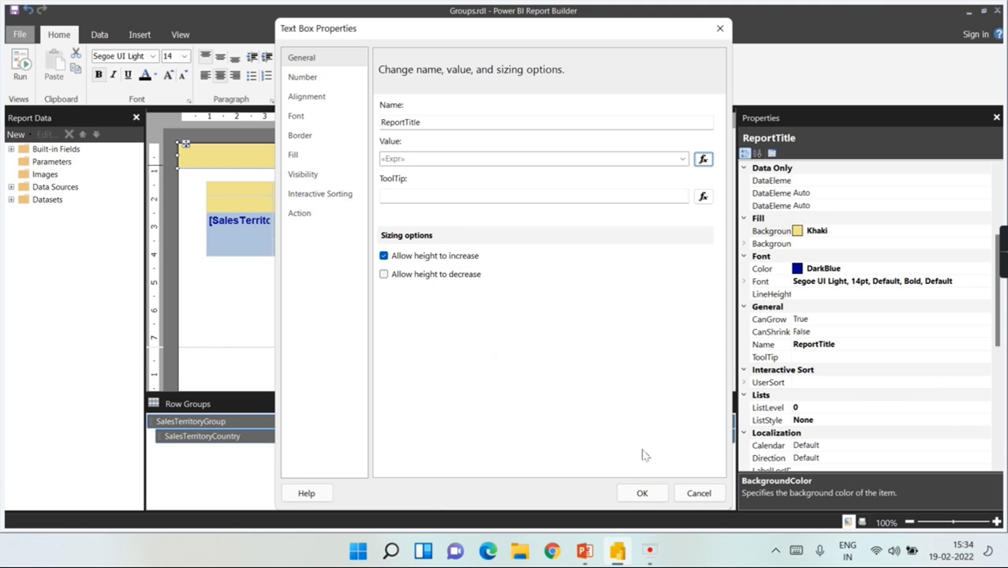
# Step: Apply the title change and preview it ending 'As on date 2/19/2022 3:34:49 PM', then return to Design
pyautogui.click(643, 492)
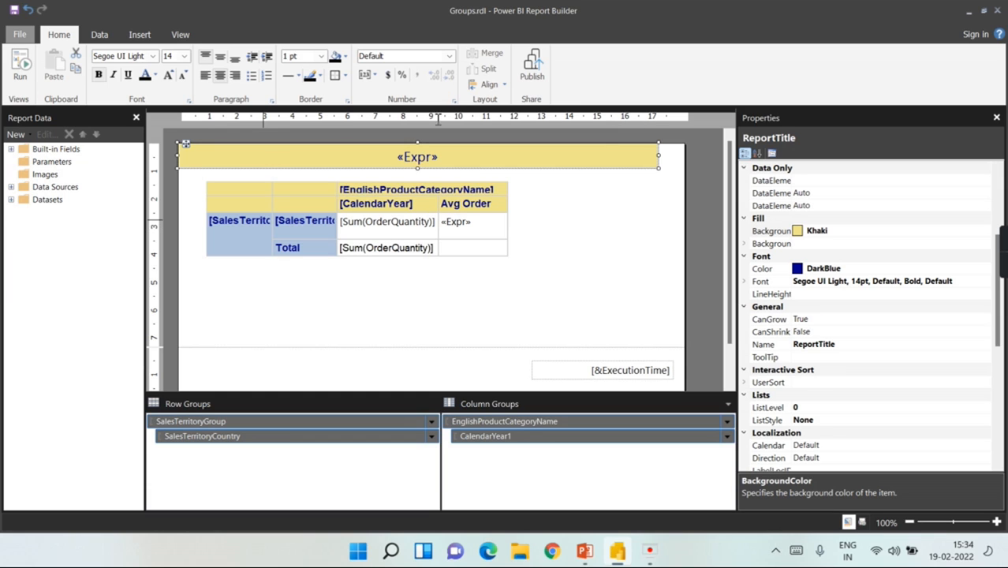
pyautogui.click(19, 85)
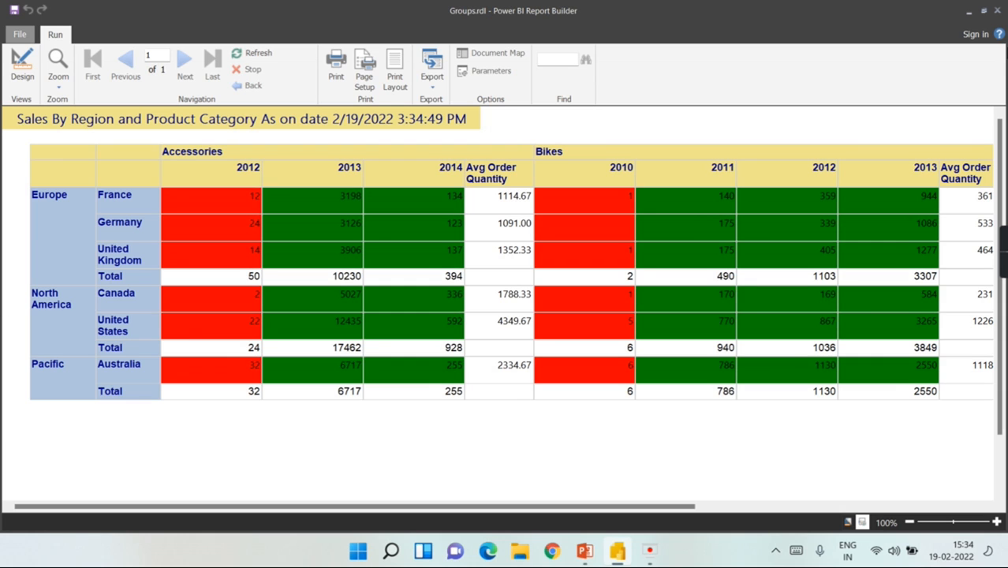
pyautogui.click(22, 64)
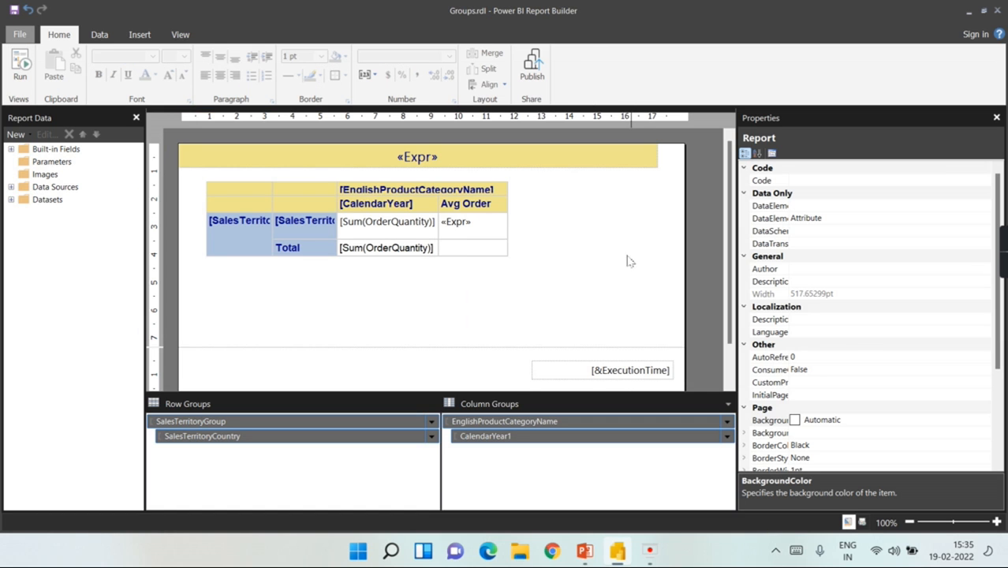
# Step: Deselect the title and advance the PowerPoint slide to reveal the Parameters heading
pyautogui.click(607, 267)
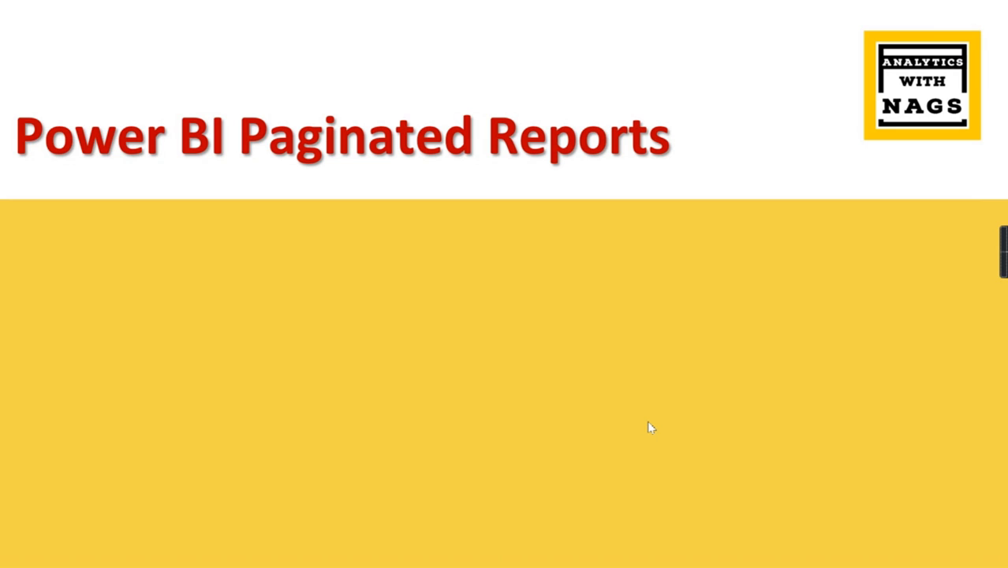
pyautogui.press('Right')
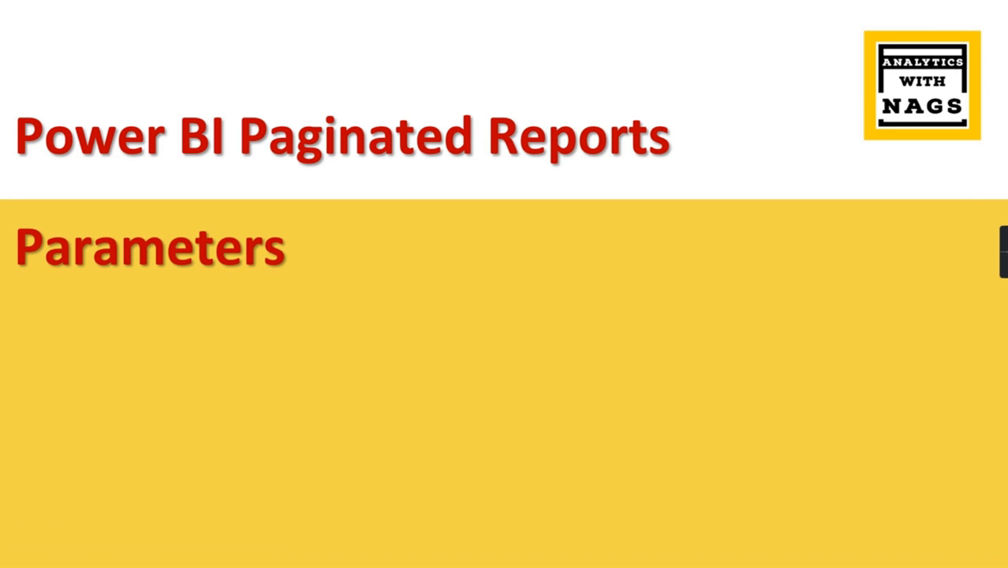
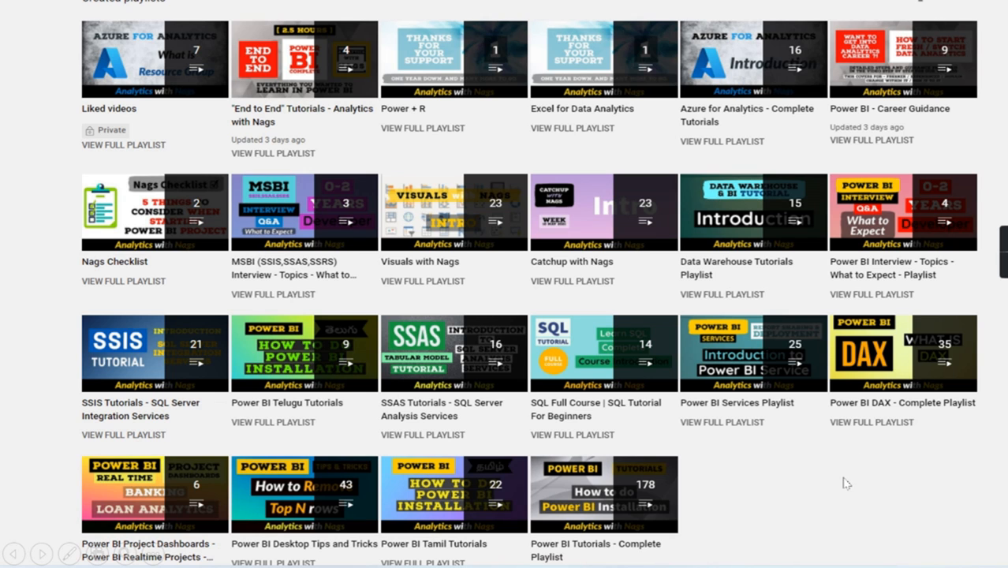
# Step: Exit the full-screen slide show to get back to the Windows desktop
pyautogui.press('Escape')
pyautogui.click(563, 555)
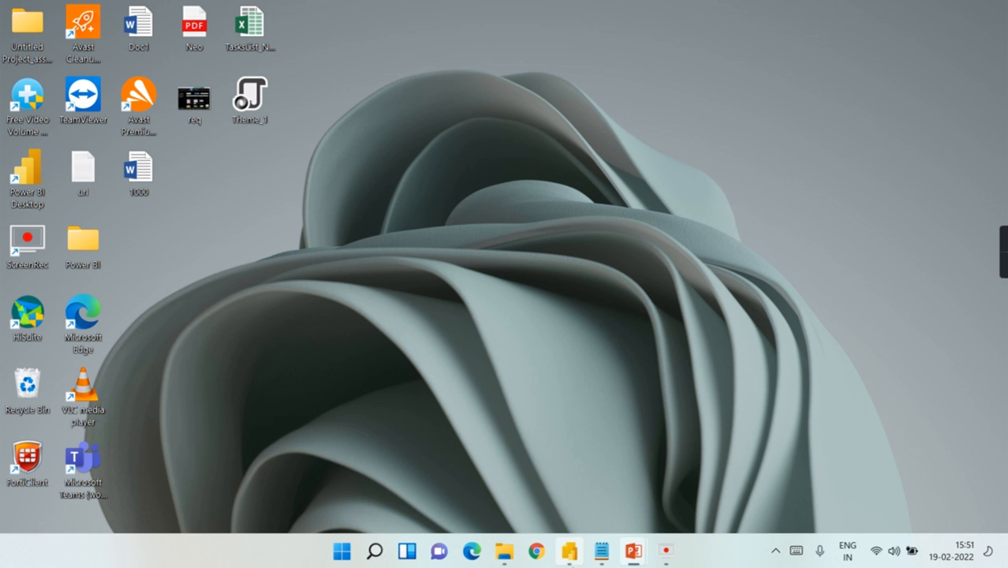
# Step: Preview the Expressions report's Sales By Region matrix, scroll across it, then return to Design view
pyautogui.click(570, 556)
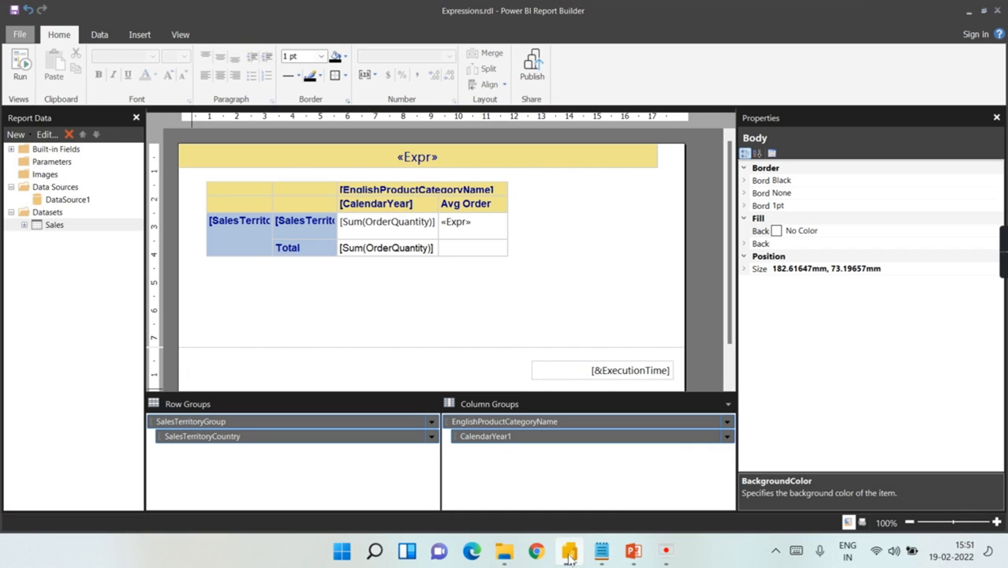
pyautogui.click(695, 193)
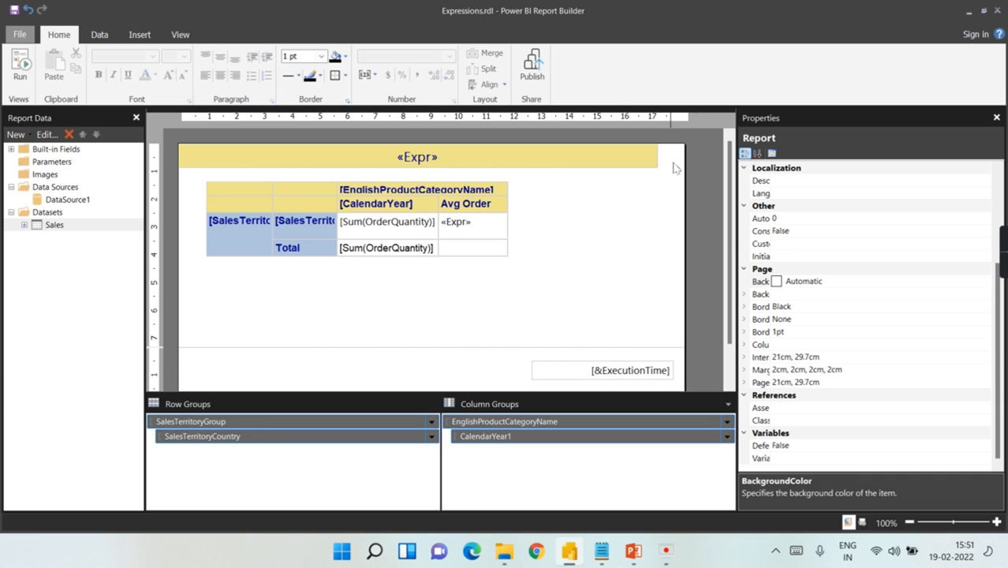
pyautogui.click(20, 67)
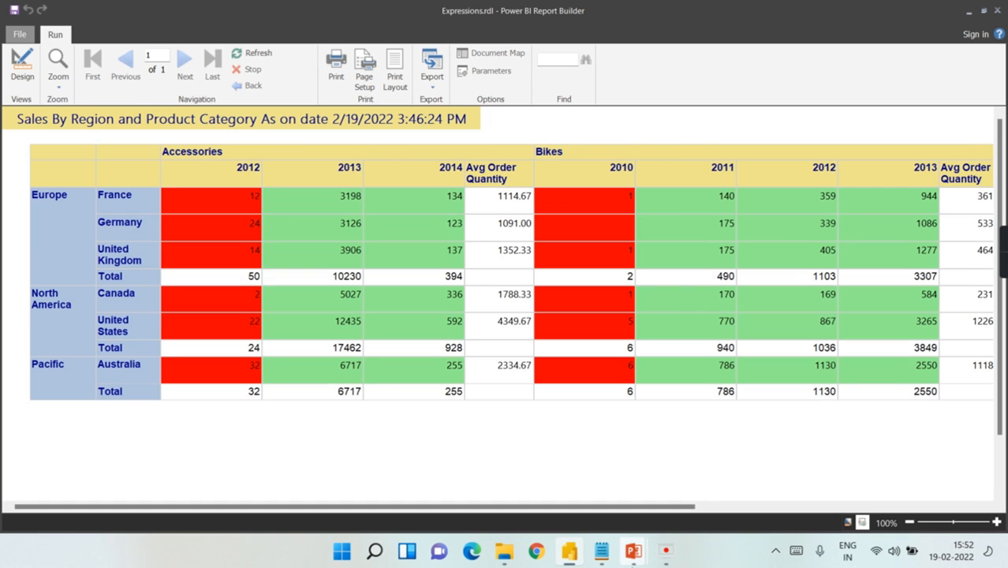
pyautogui.moveTo(637, 508); pyautogui.dragTo(581, 506)
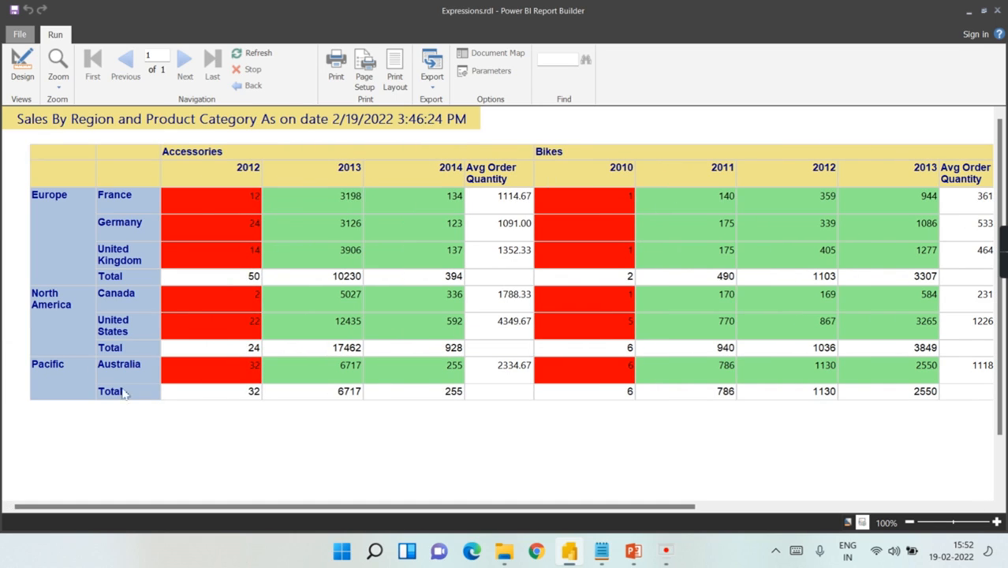
pyautogui.click(21, 79)
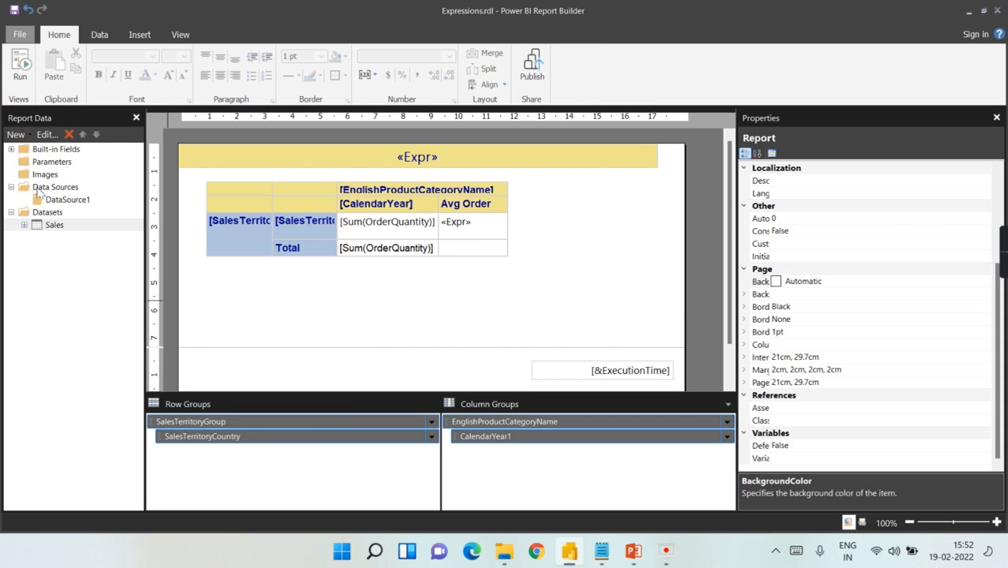
# Step: Add a new report parameter with the Text data type
pyautogui.click(52, 163)
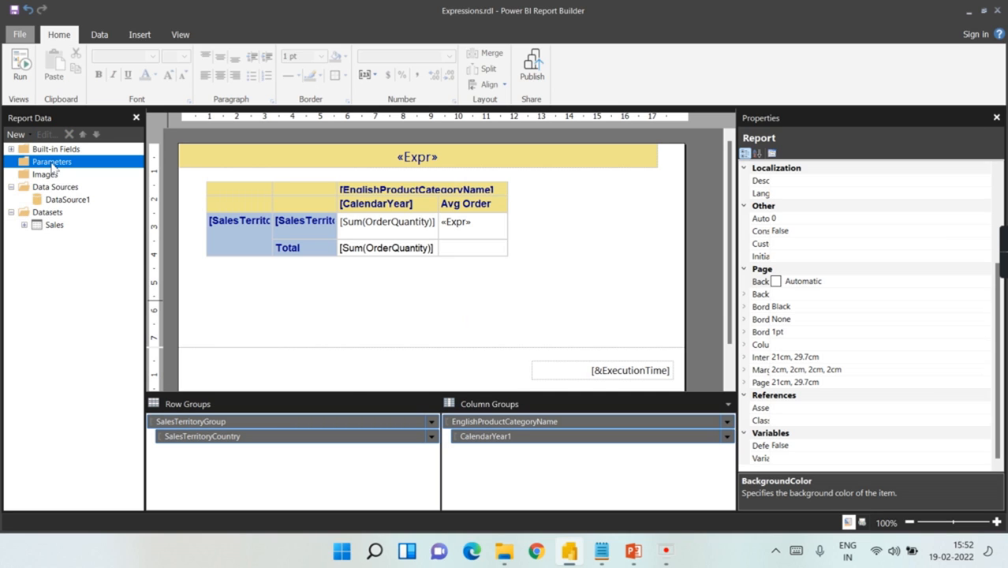
pyautogui.rightClick(53, 167)
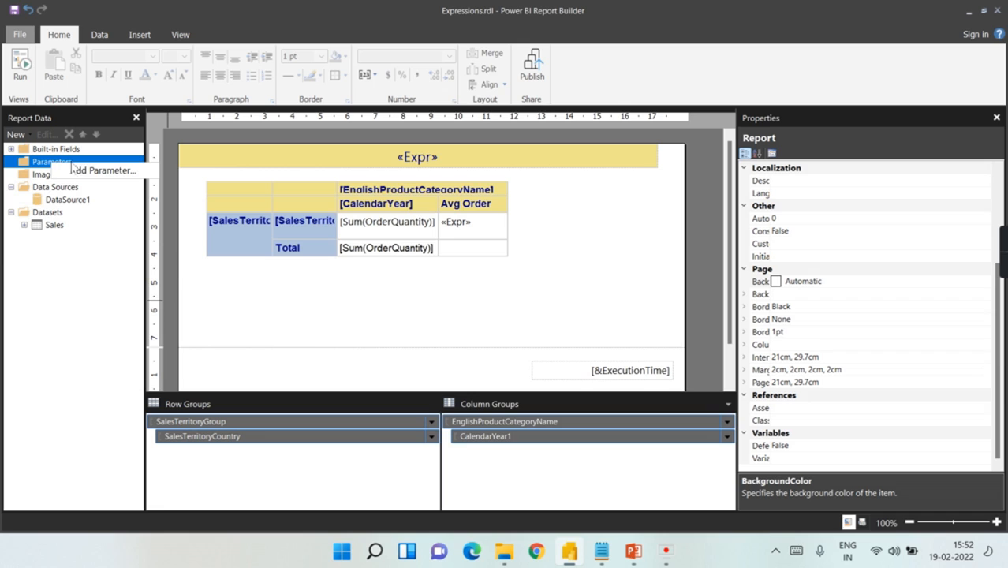
pyautogui.click(91, 171)
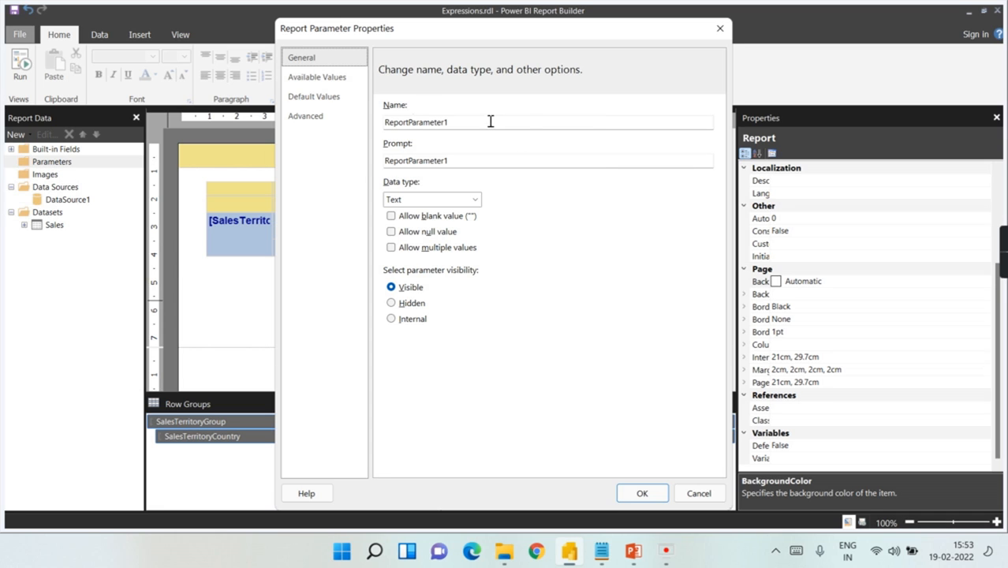
pyautogui.click(416, 202)
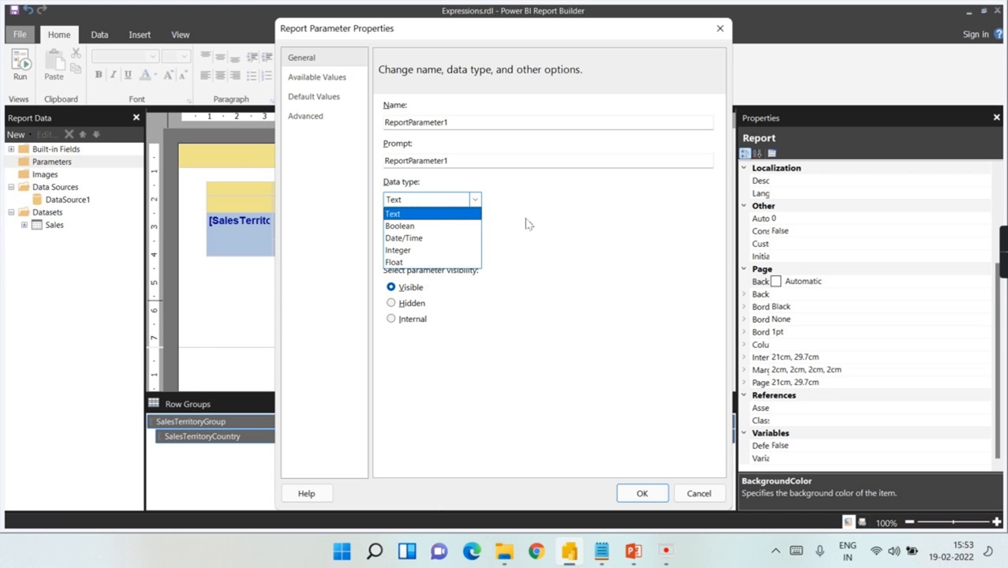
pyautogui.click(420, 218)
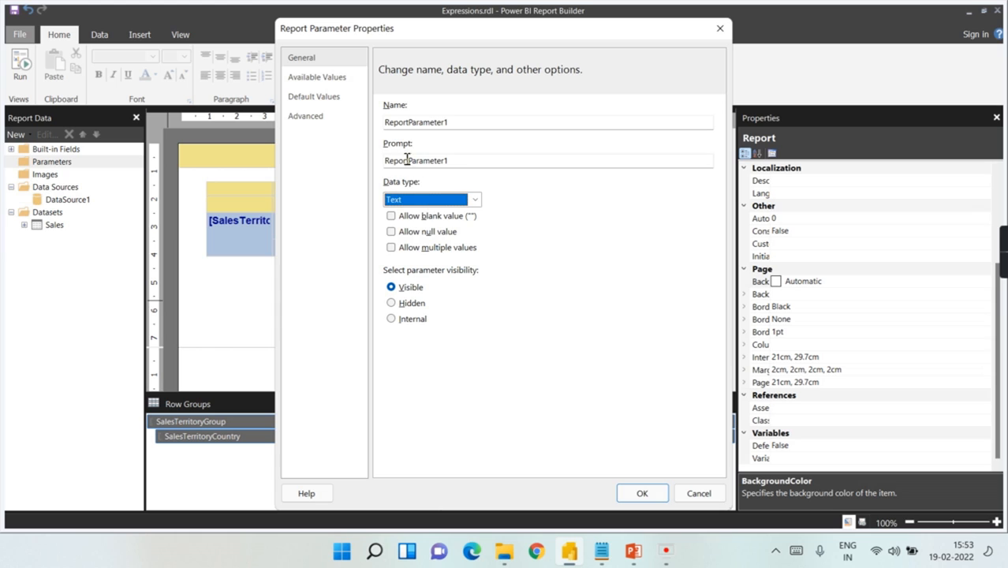
# Step: Set the parameter's available values to Specify values
pyautogui.click(317, 78)
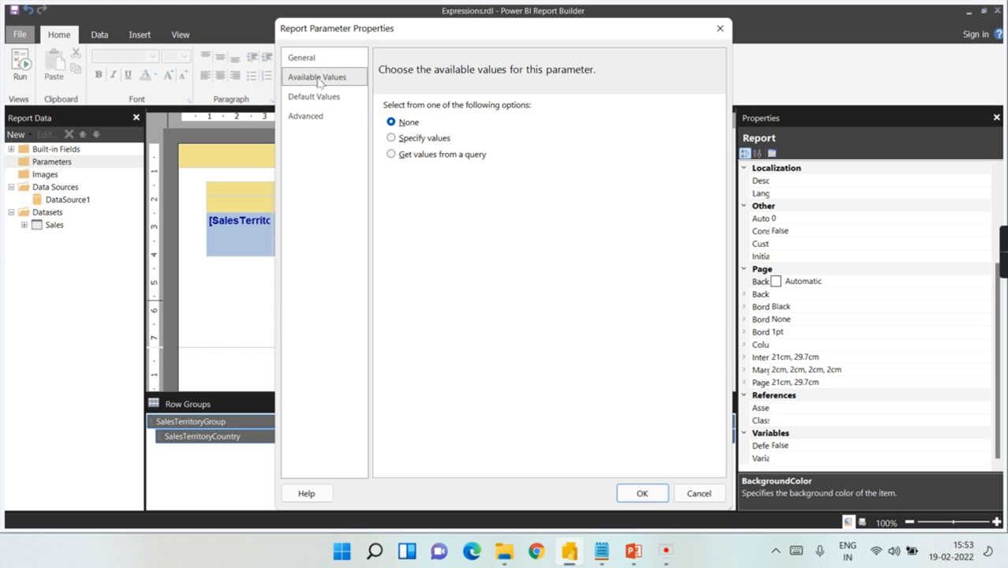
pyautogui.click(433, 145)
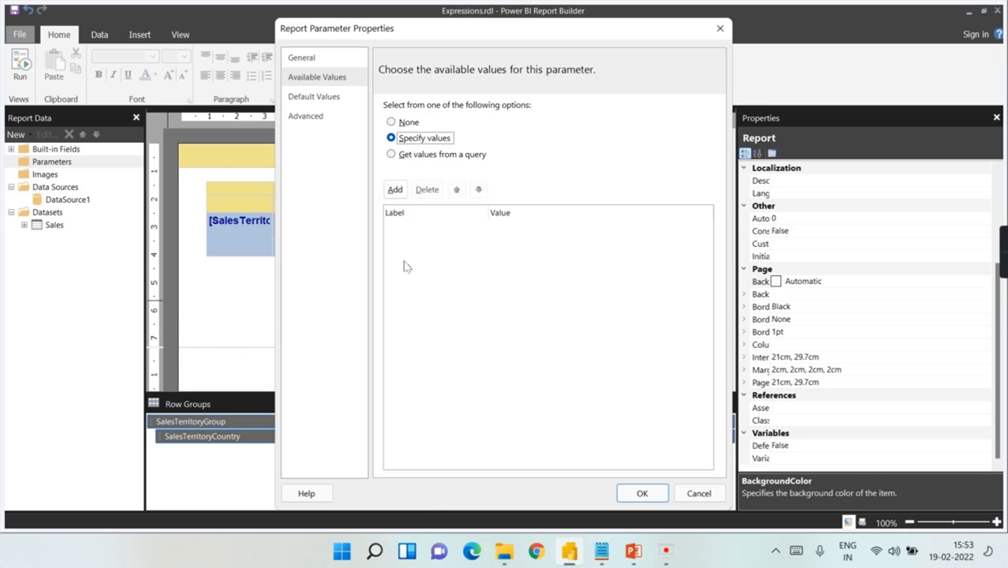
pyautogui.click(398, 156)
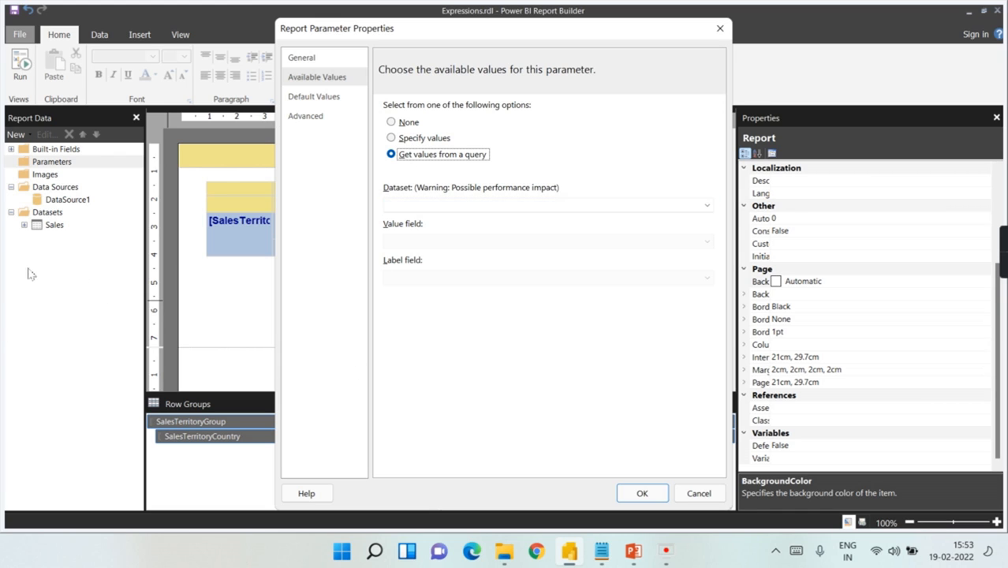
pyautogui.click(419, 139)
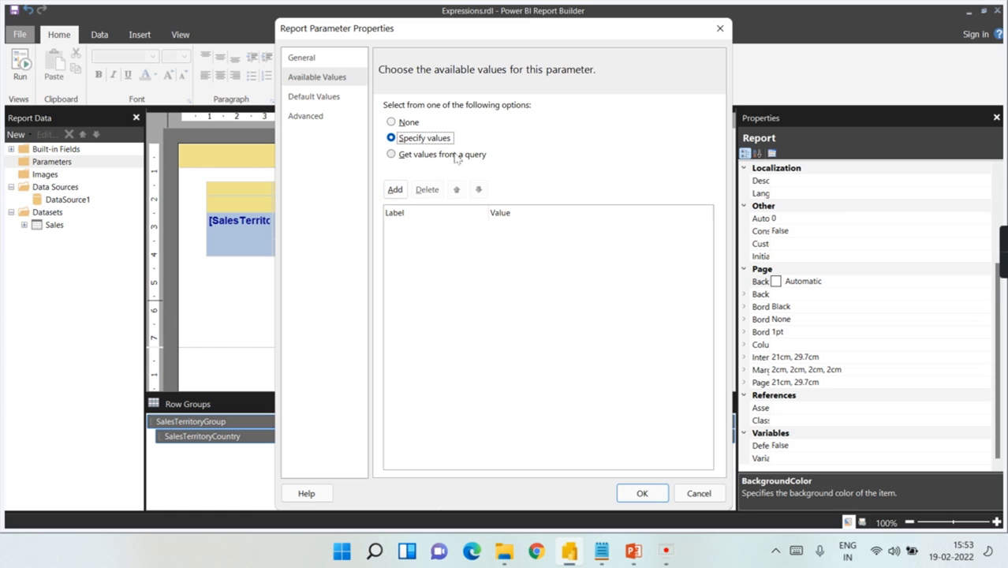
# Step: Add an available value row with label and value Accessories, copied from Notepad
pyautogui.click(395, 190)
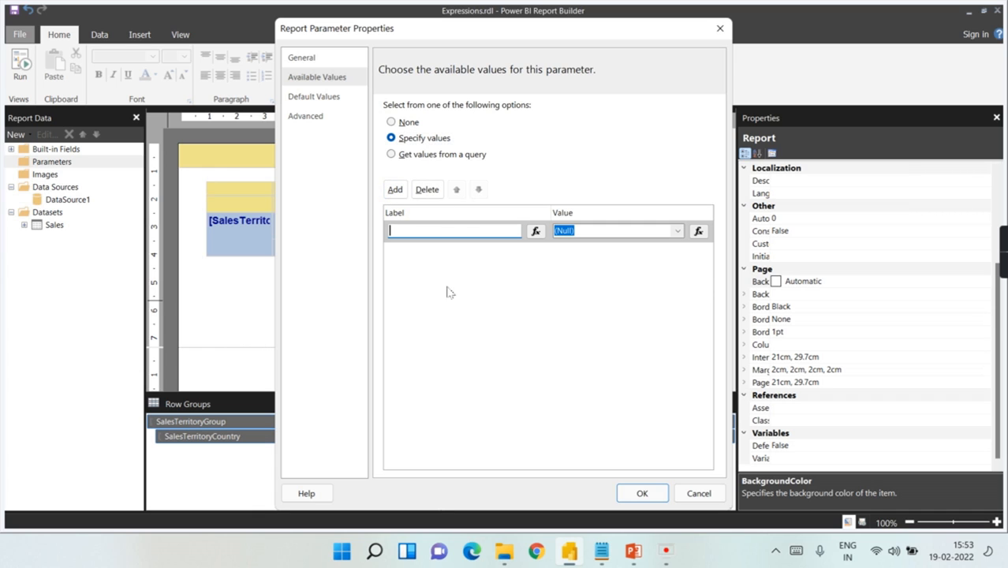
pyautogui.click(605, 554)
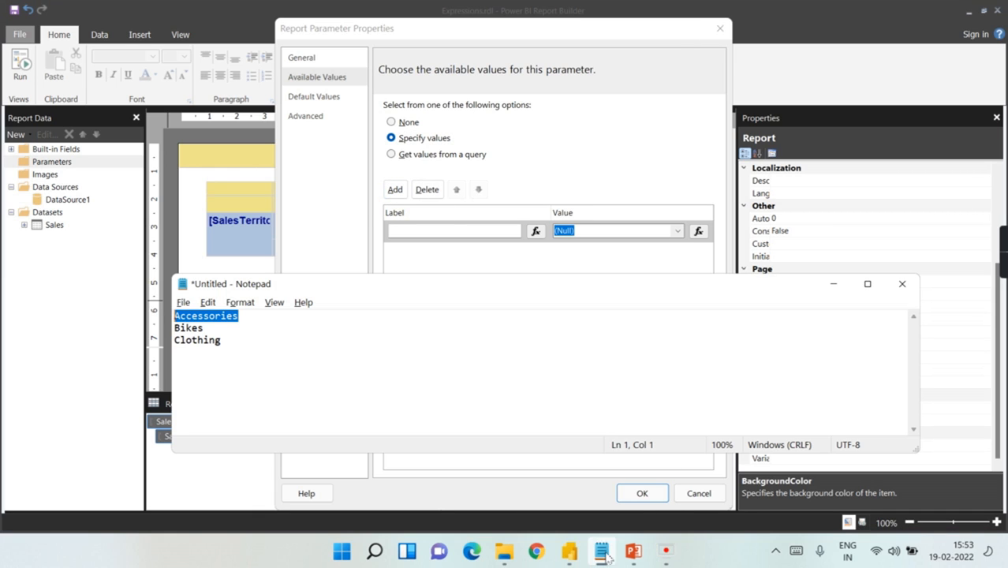
pyautogui.click(286, 335)
pyautogui.moveTo(282, 319); pyautogui.dragTo(103, 327)
pyautogui.hotkey('ctrl', 'c')
pyautogui.click(486, 232)
pyautogui.hotkey('ctrl', 'v')
pyautogui.hotkey('ctrl', 'v')
pyautogui.click(602, 551)
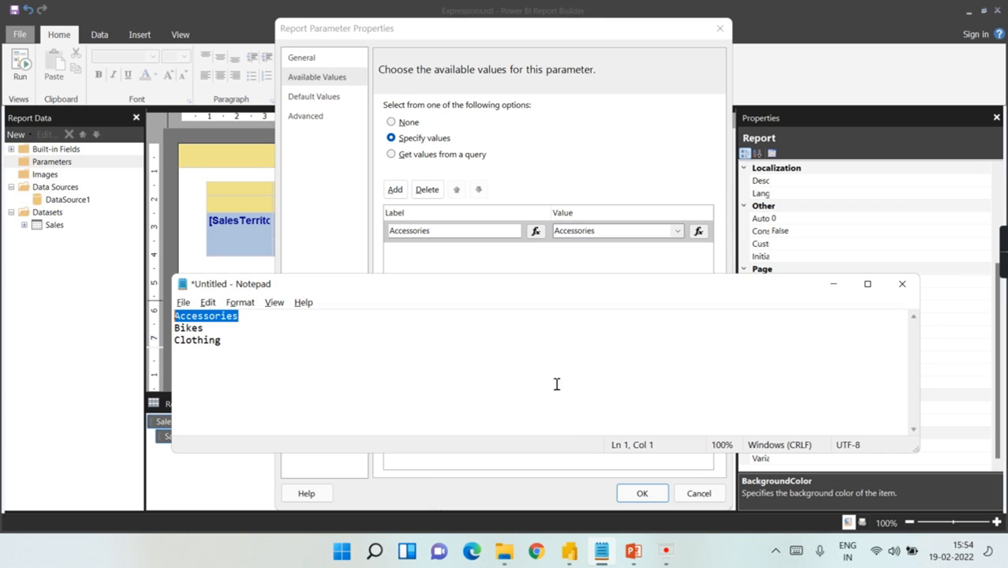
# Step: Add a second available value row for Bikes
pyautogui.moveTo(208, 334); pyautogui.dragTo(125, 342)
pyautogui.moveTo(205, 329); pyautogui.dragTo(172, 334)
pyautogui.hotkey('ctrl', 'c')
pyautogui.click(641, 103)
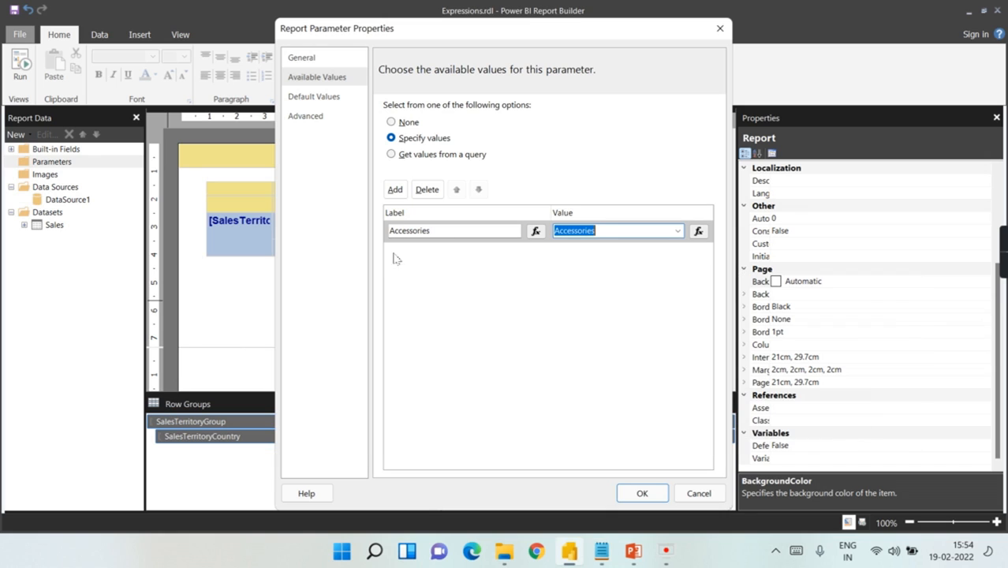
pyautogui.click(394, 191)
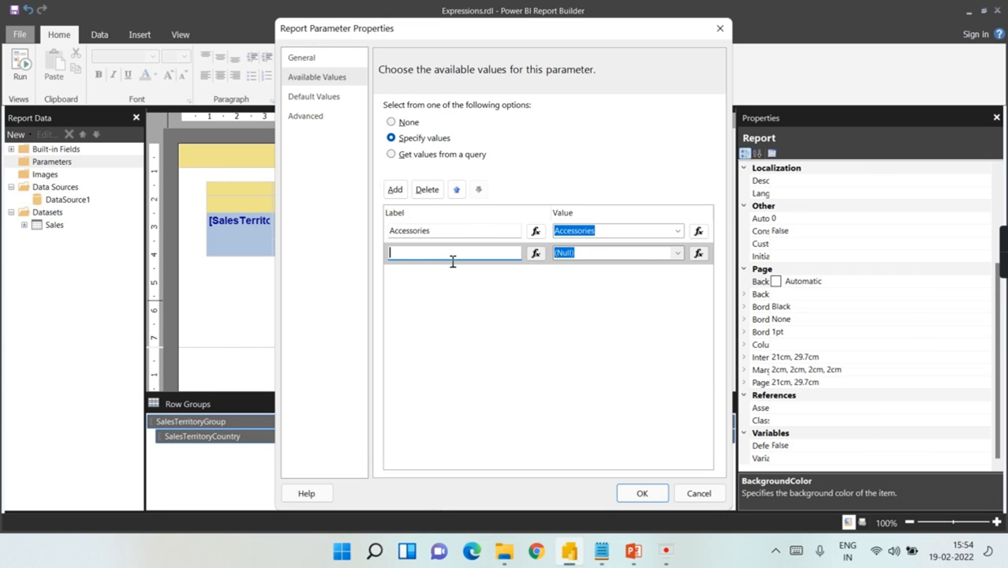
pyautogui.click(642, 253)
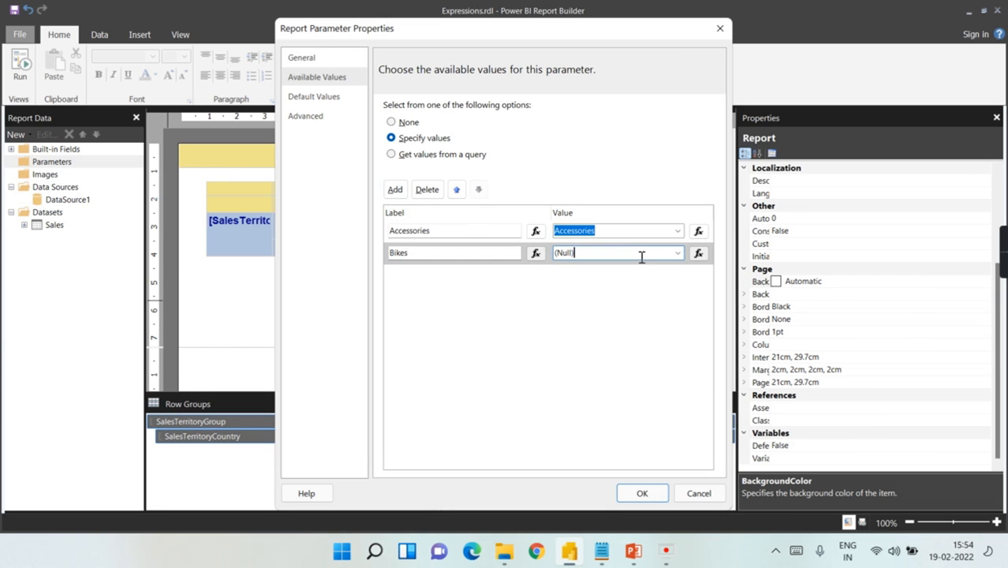
pyautogui.hotkey('ctrl', 'v')
# Step: Add a third available value row with label and value Clothing
pyautogui.click(601, 552)
pyautogui.moveTo(247, 347); pyautogui.dragTo(127, 347)
pyautogui.hotkey('ctrl', 'c')
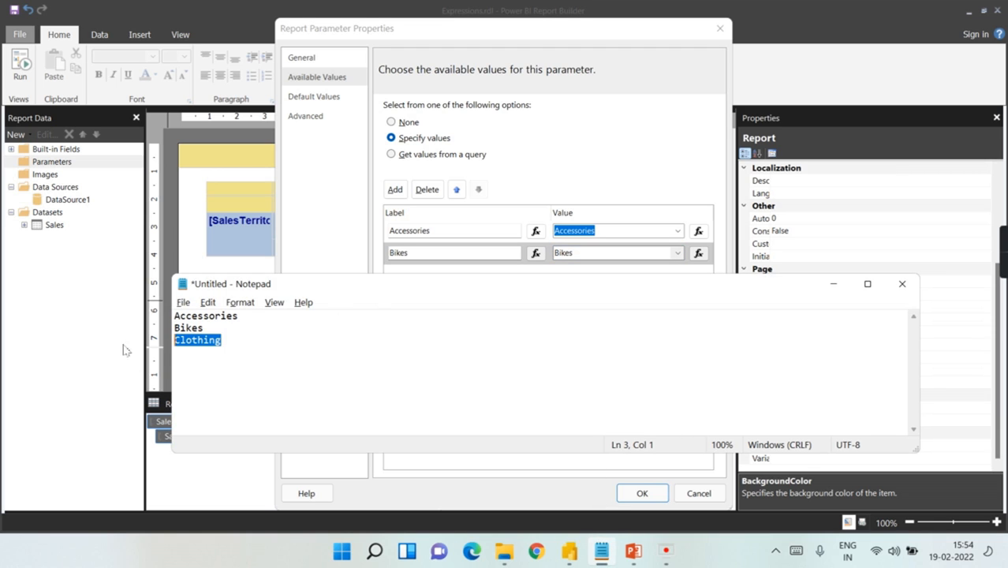
pyautogui.click(595, 107)
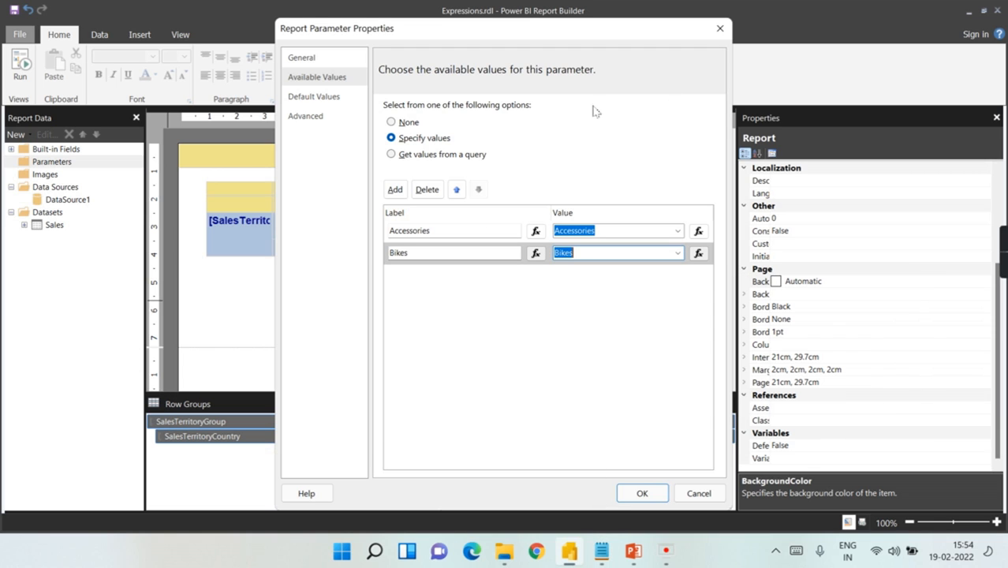
pyautogui.click(394, 189)
pyautogui.hotkey('ctrl', 'v')
pyautogui.click(618, 273)
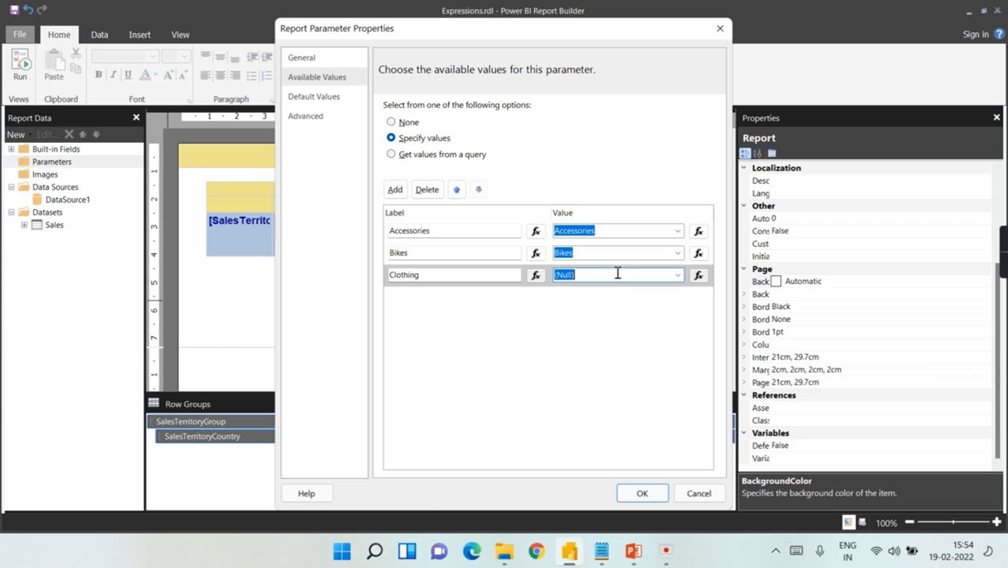
pyautogui.moveTo(615, 276); pyautogui.dragTo(510, 280)
pyautogui.write('C')
pyautogui.hotkey('ctrl', 'v')
pyautogui.click(303, 57)
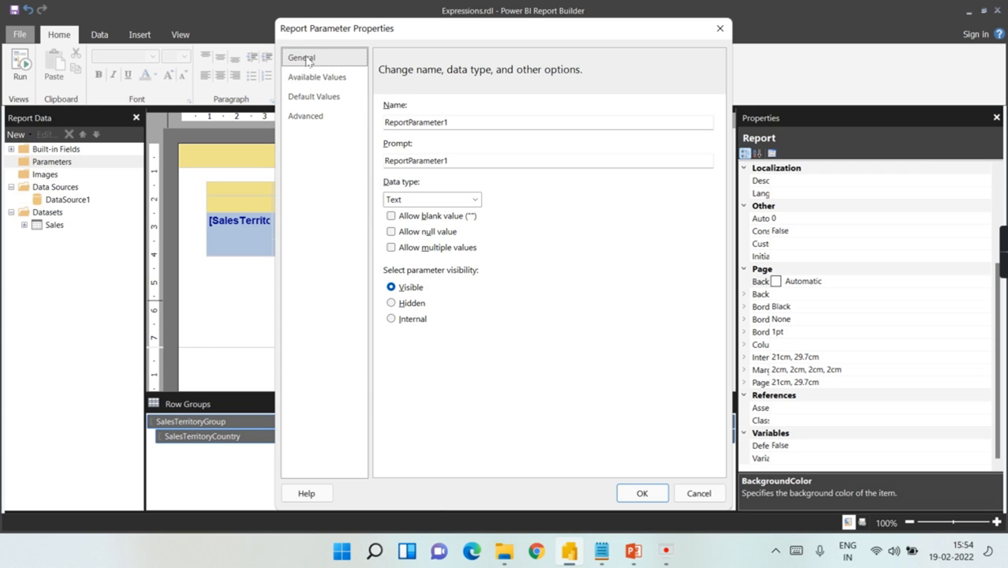
# Step: Name the parameter 'category' with prompt 'Choose Product category' and save it
pyautogui.doubleClick(470, 122)
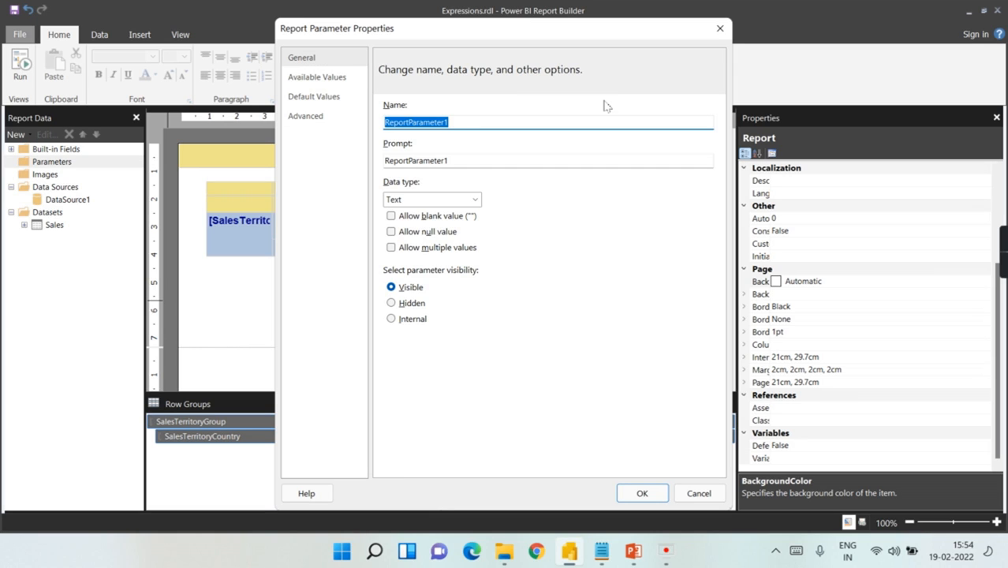
pyautogui.write('catgery')
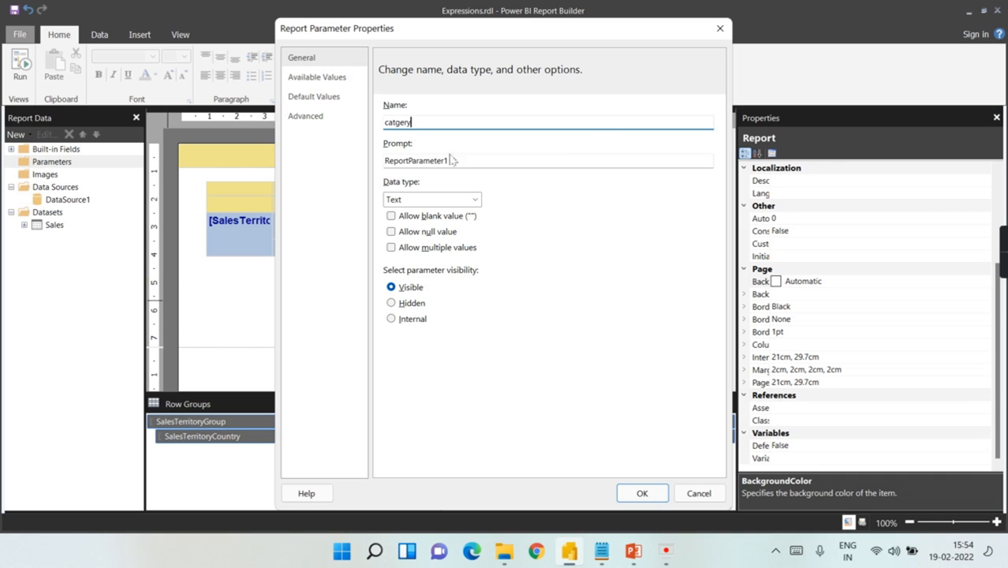
pyautogui.write('ego')
pyautogui.moveTo(467, 160); pyautogui.dragTo(337, 156)
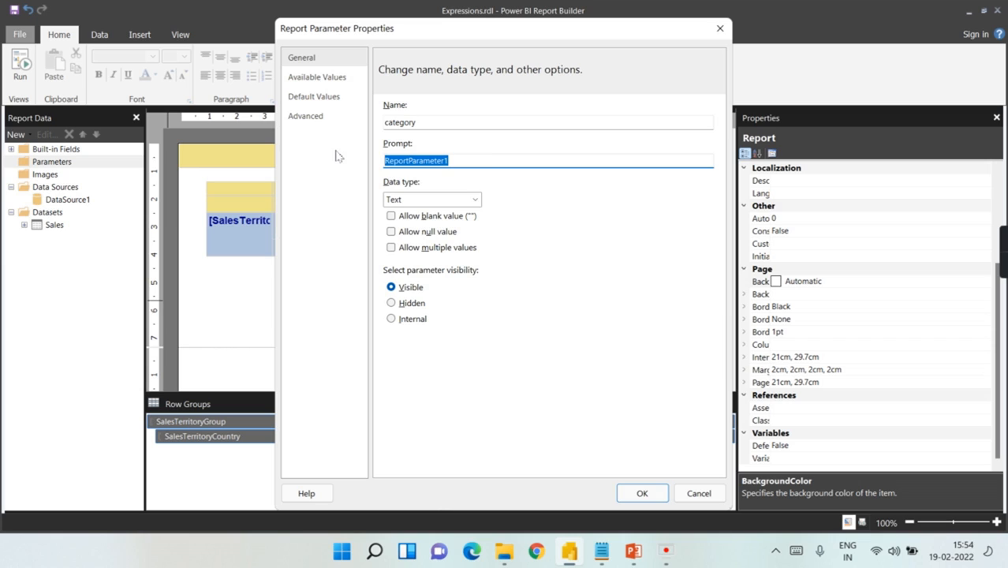
pyautogui.write('Choose Product category')
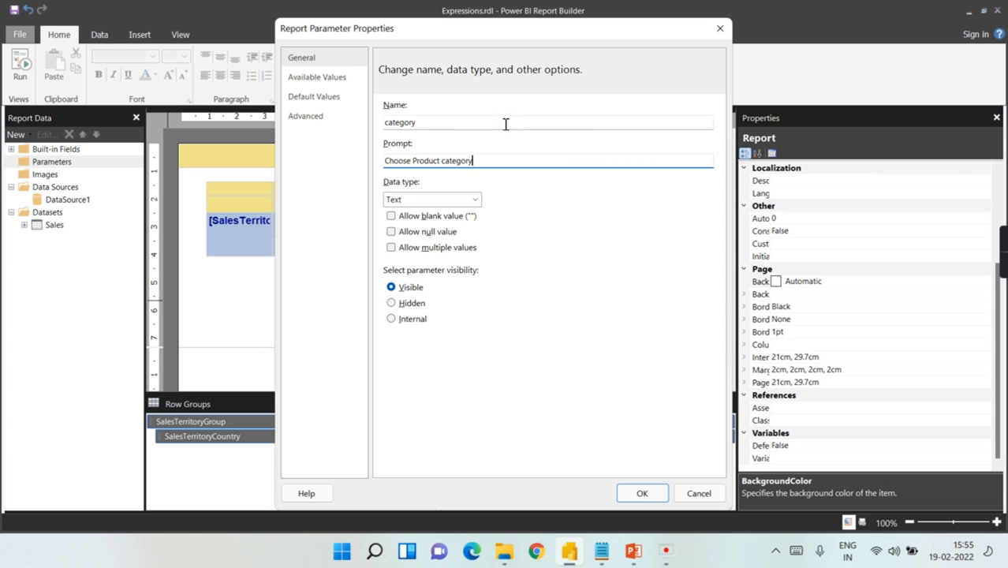
pyautogui.click(638, 496)
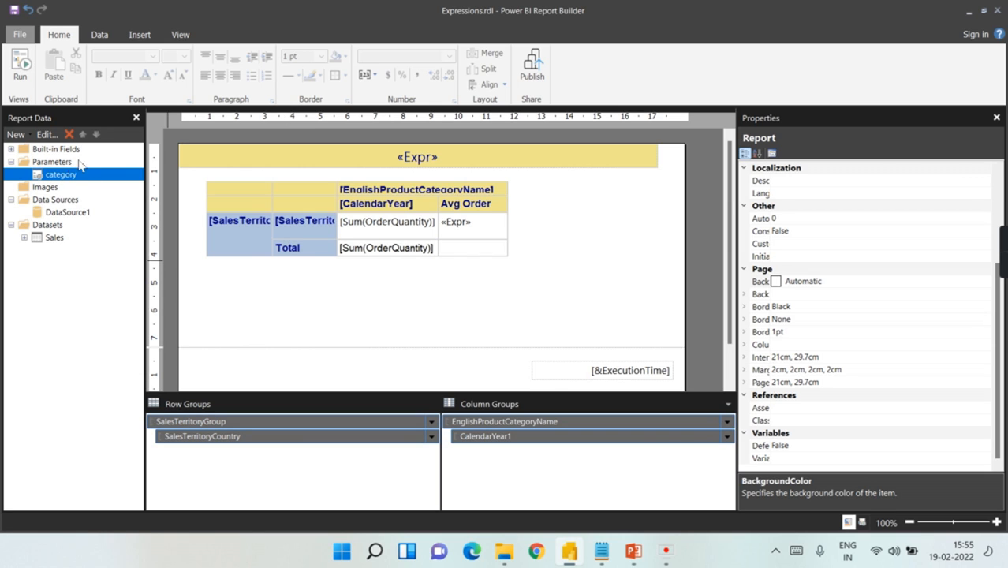
# Step: Run the report for Accessories, see Bikes and Clothing columns still shown, then return to Design
pyautogui.click(434, 313)
pyautogui.click(21, 73)
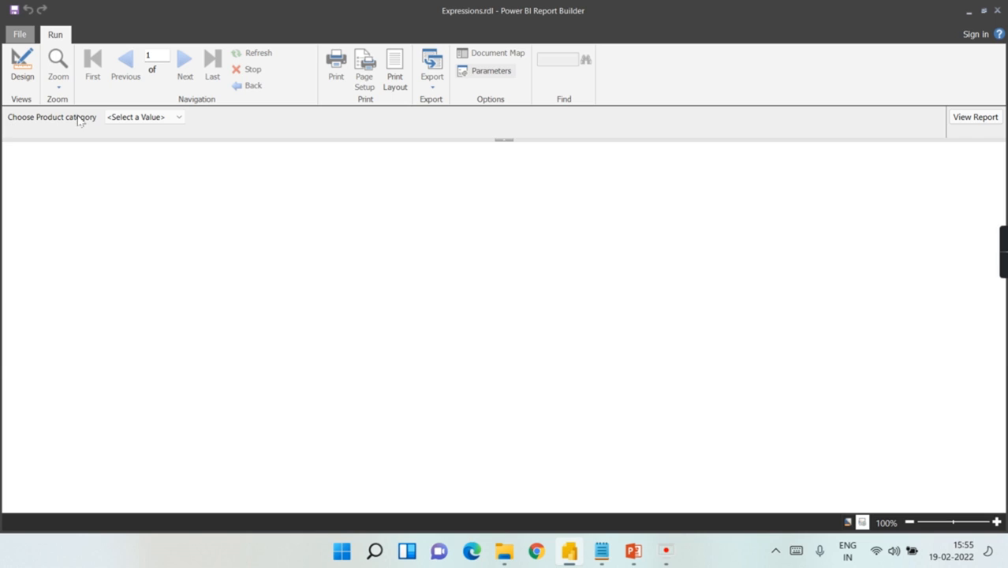
pyautogui.click(164, 119)
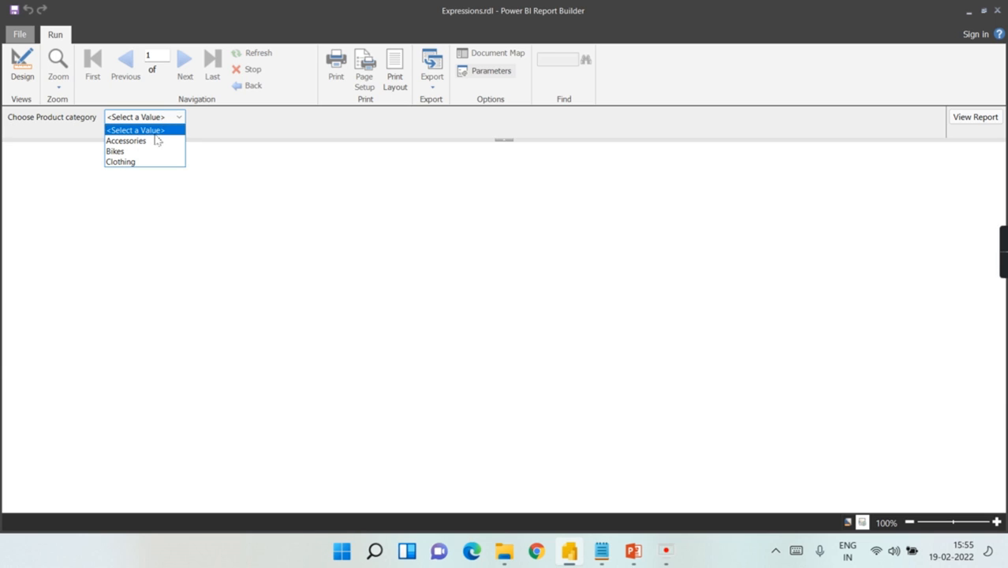
pyautogui.click(152, 141)
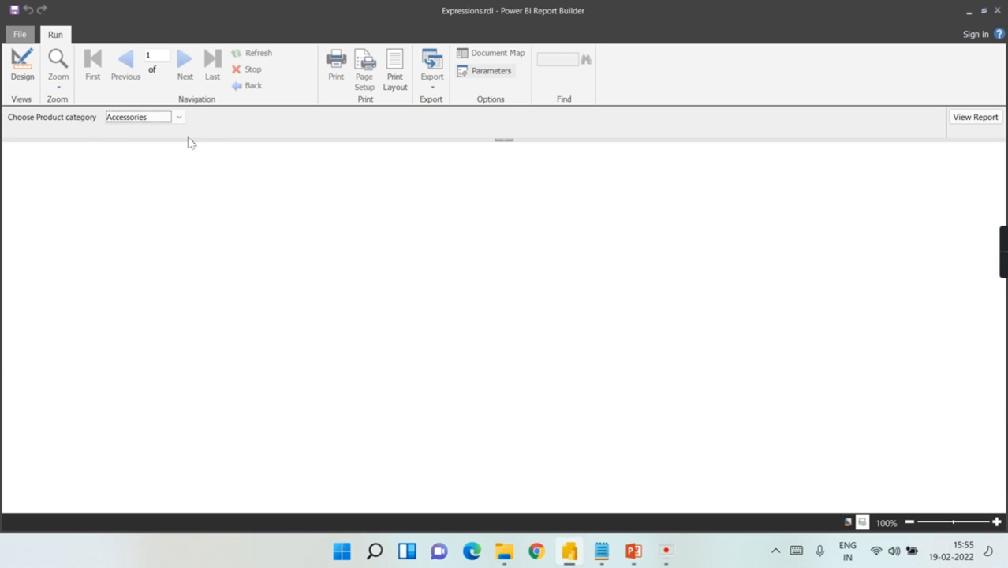
pyautogui.click(976, 117)
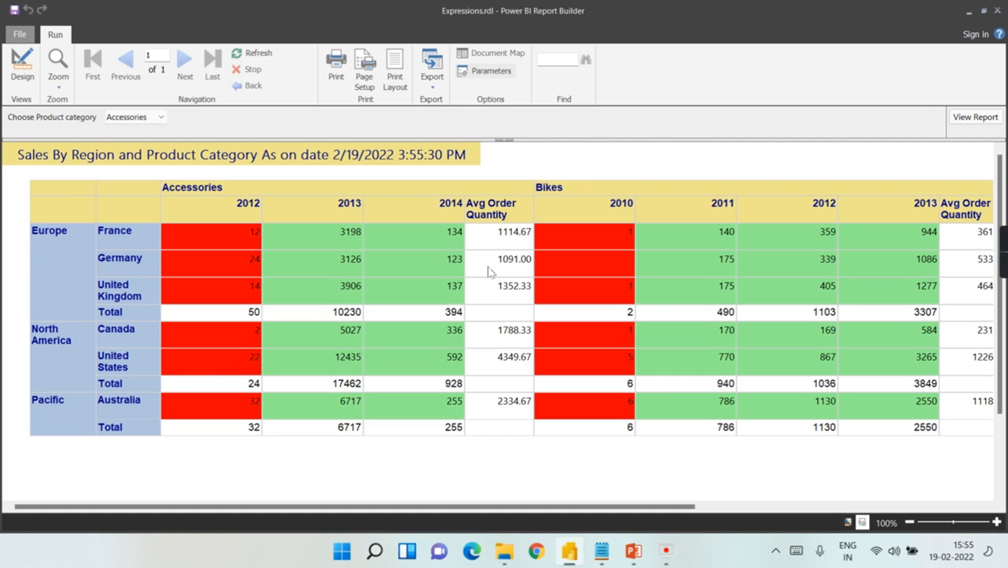
pyautogui.moveTo(401, 507); pyautogui.dragTo(4, 298)
pyautogui.moveTo(543, 507); pyautogui.dragTo(797, 466)
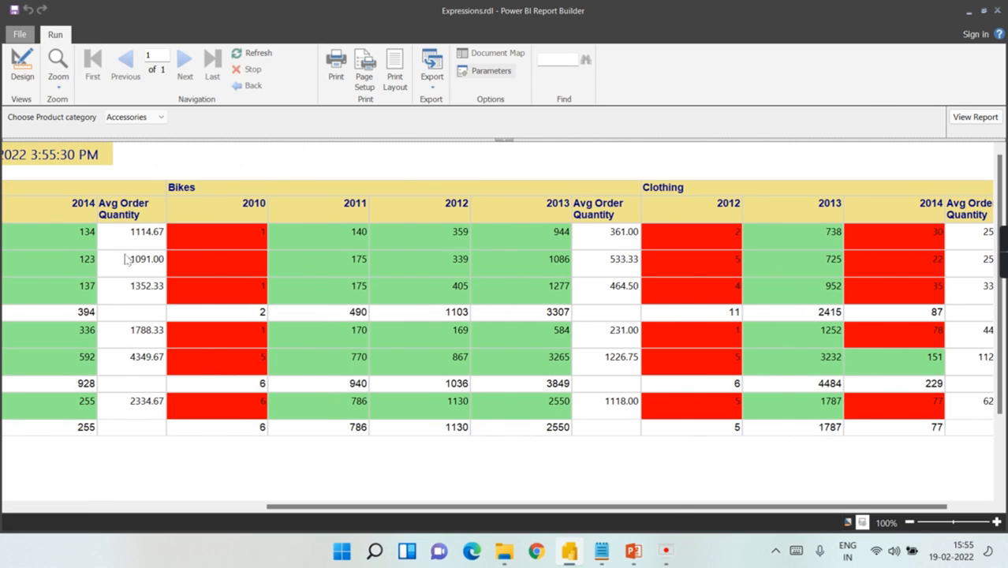
pyautogui.moveTo(362, 507); pyautogui.dragTo(11, 494)
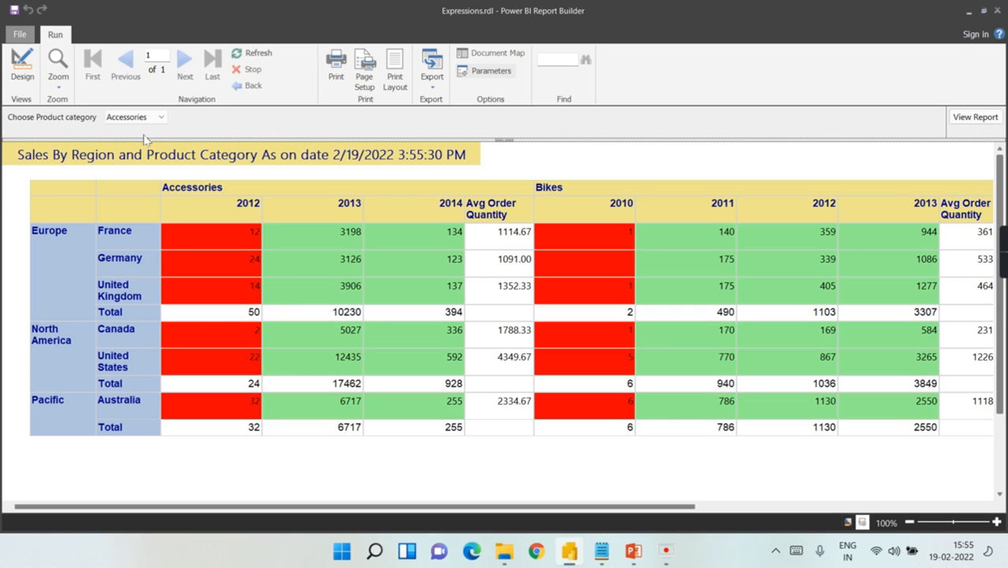
pyautogui.click(22, 79)
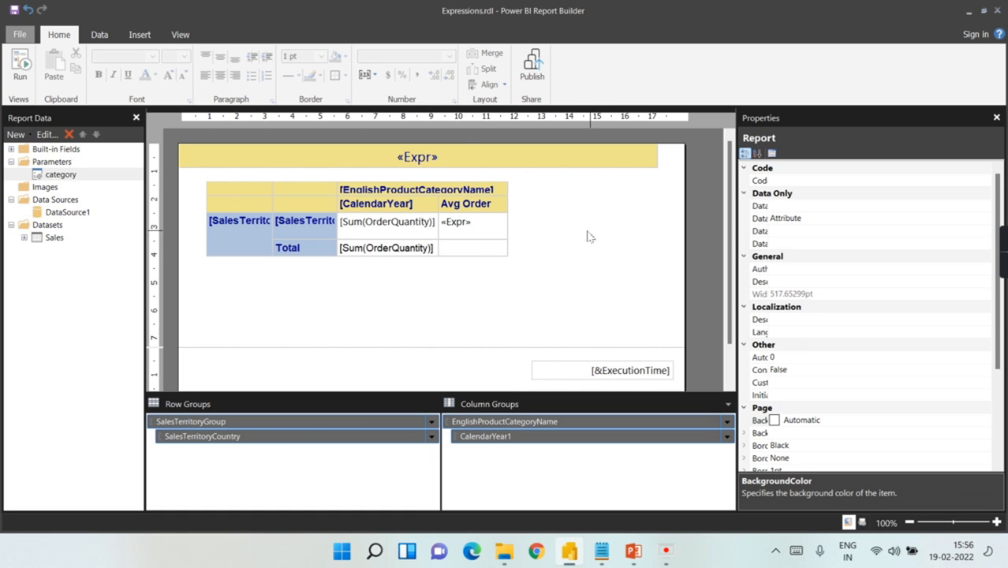
# Step: Add a Sales dataset filter on EnglishProductCategoryName using the = operator
pyautogui.click(49, 238)
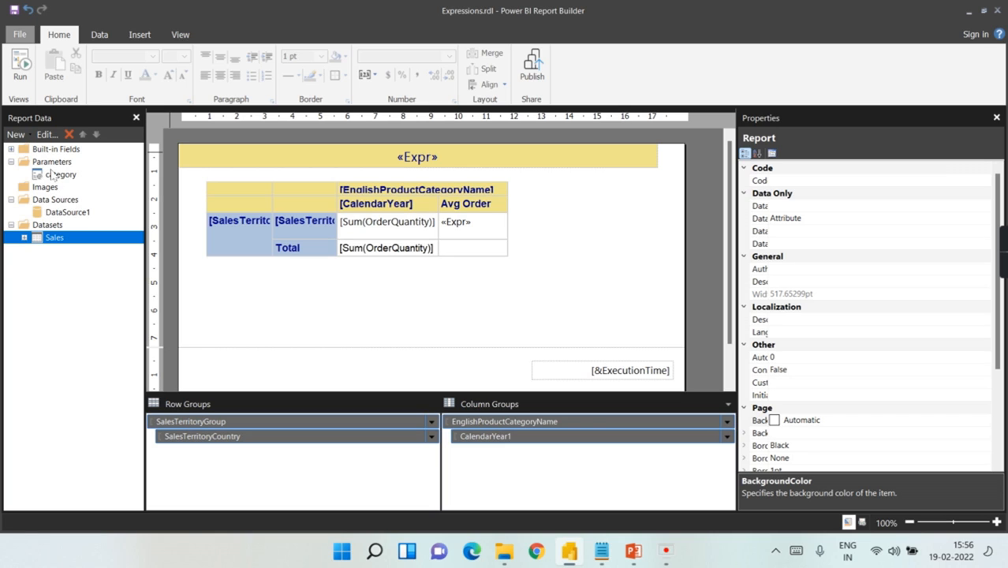
pyautogui.rightClick(48, 242)
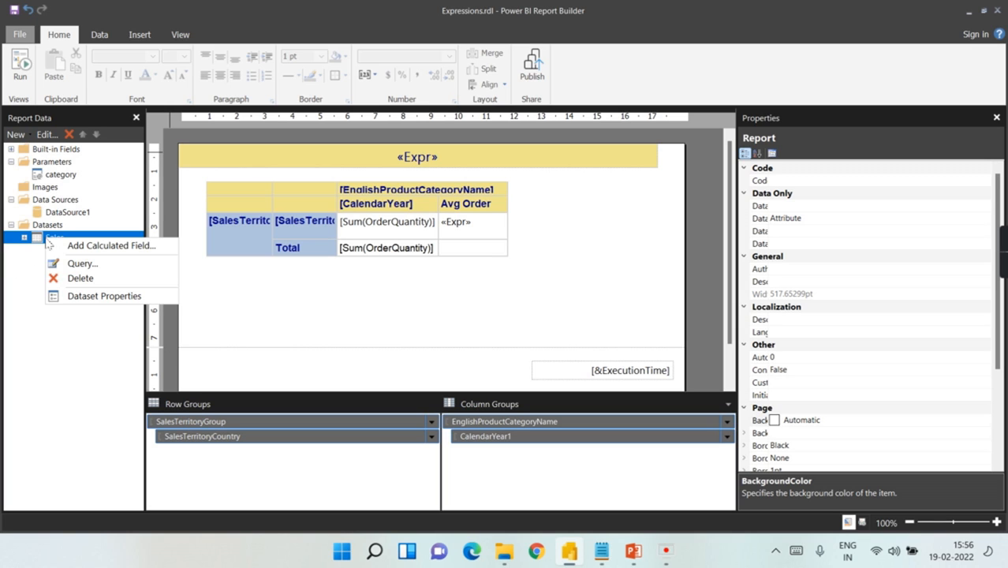
pyautogui.click(25, 239)
pyautogui.doubleClick(49, 237)
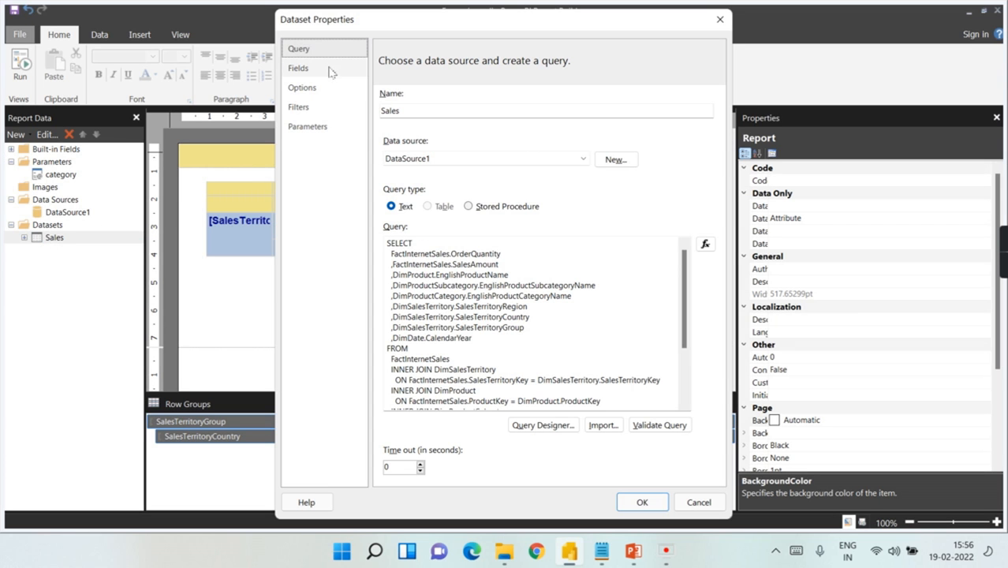
pyautogui.click(299, 108)
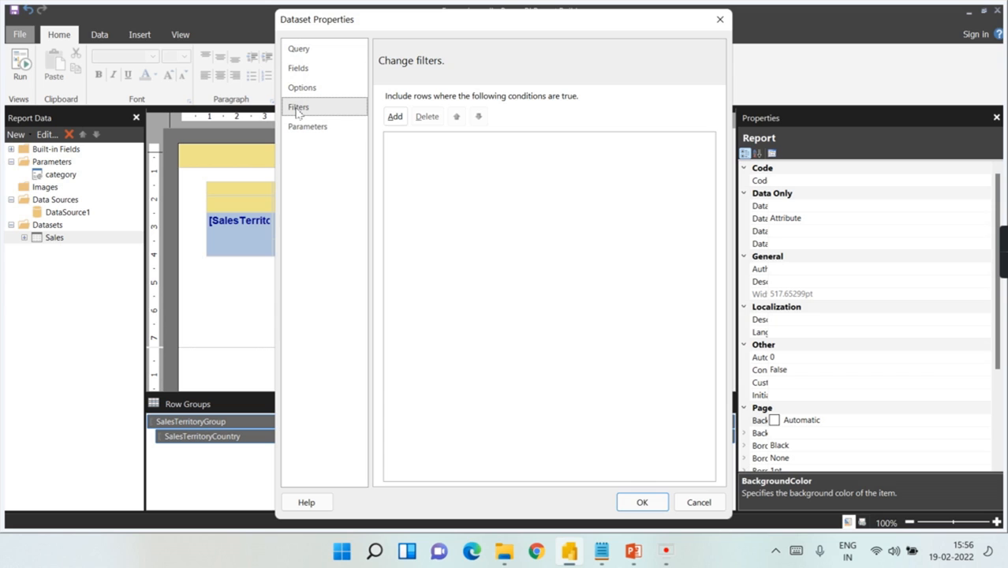
pyautogui.click(394, 116)
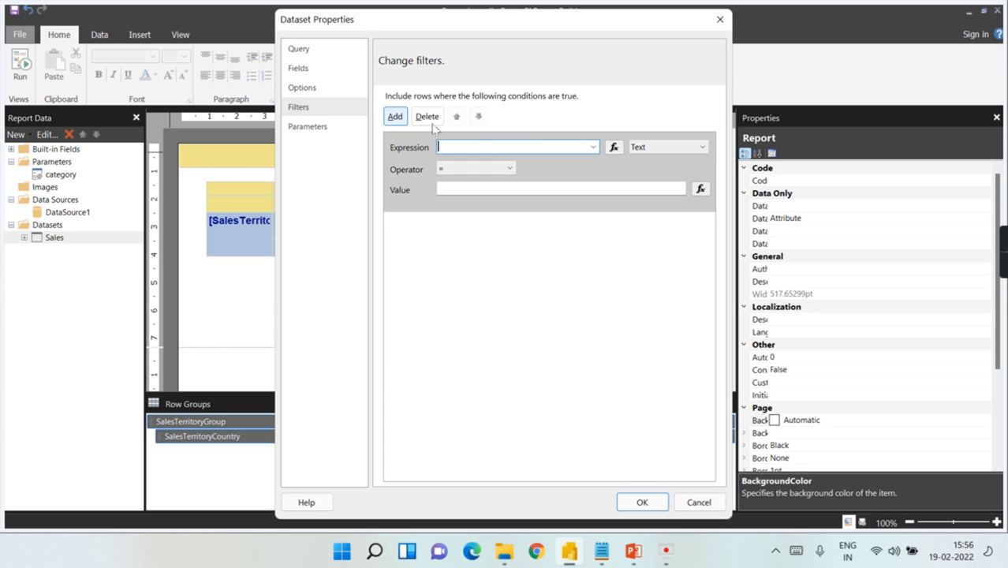
pyautogui.click(592, 146)
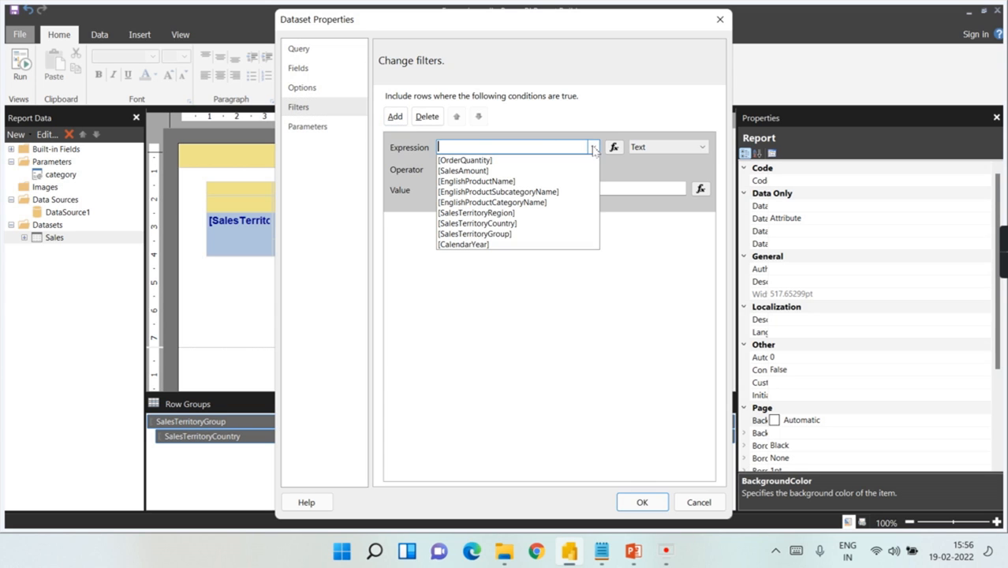
pyautogui.click(526, 203)
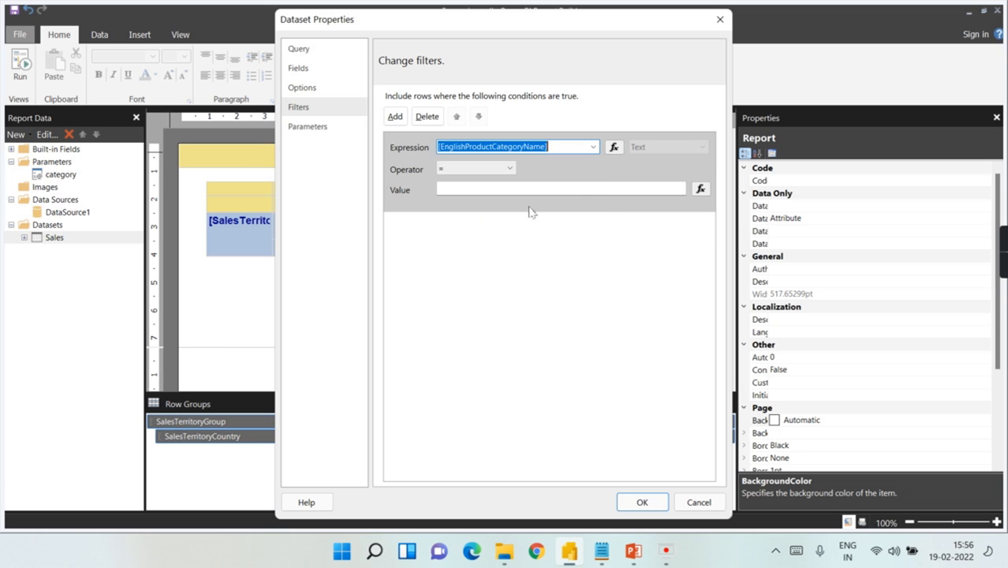
pyautogui.click(455, 171)
pyautogui.click(502, 169)
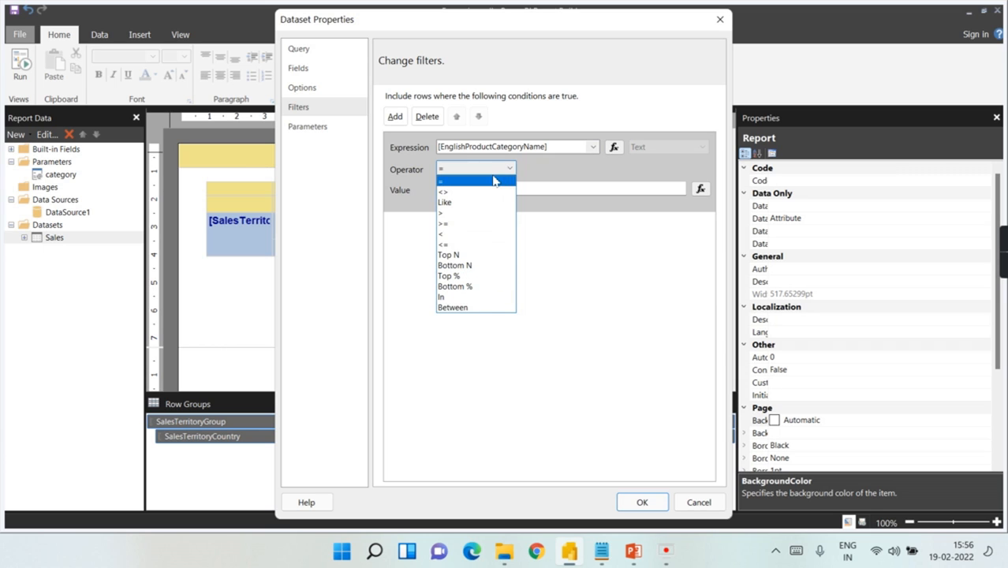
pyautogui.click(497, 181)
# Step: Set the filter value to Parameters!category.Value, confirm the dataset properties, and run the report
pyautogui.click(445, 186)
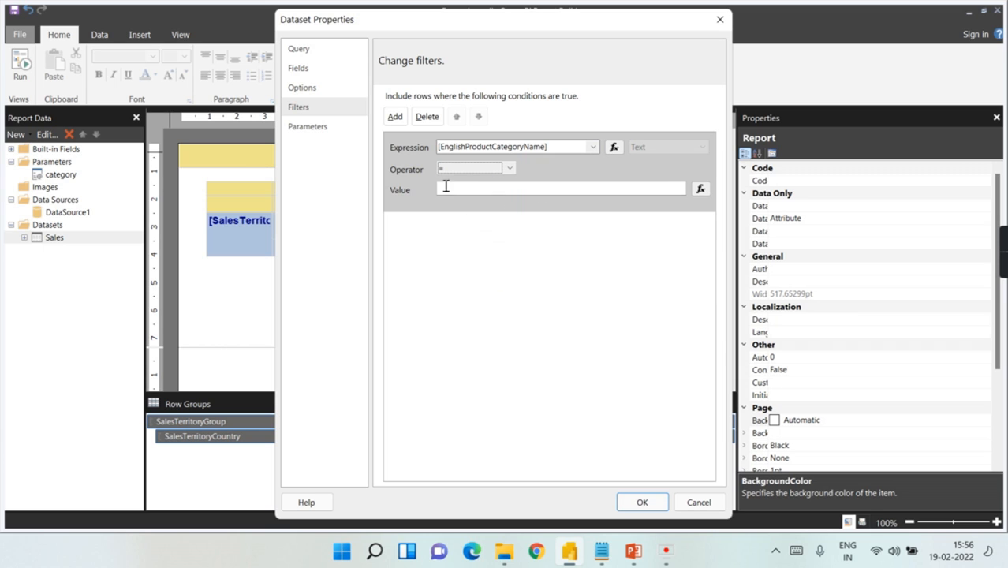
pyautogui.click(700, 189)
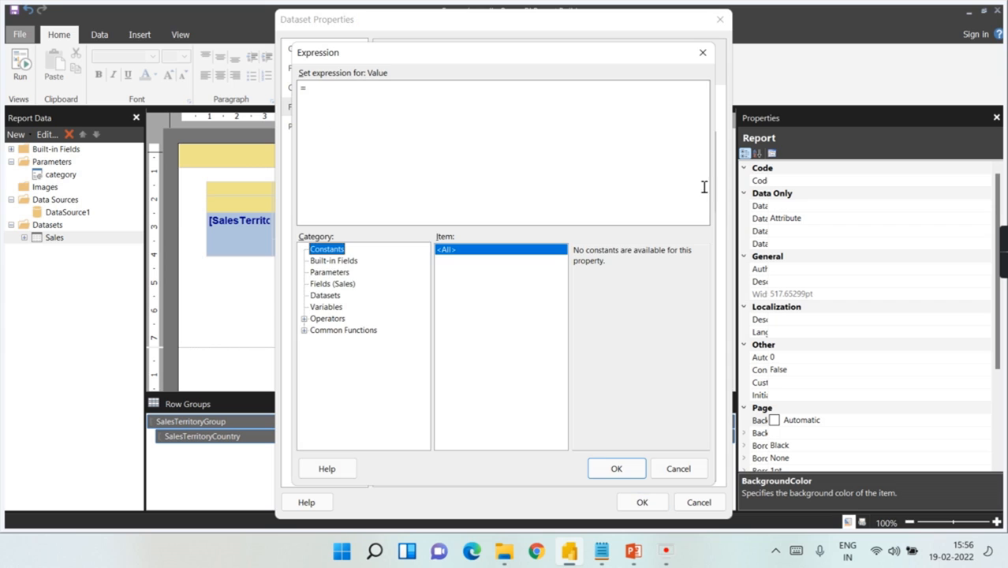
pyautogui.click(324, 272)
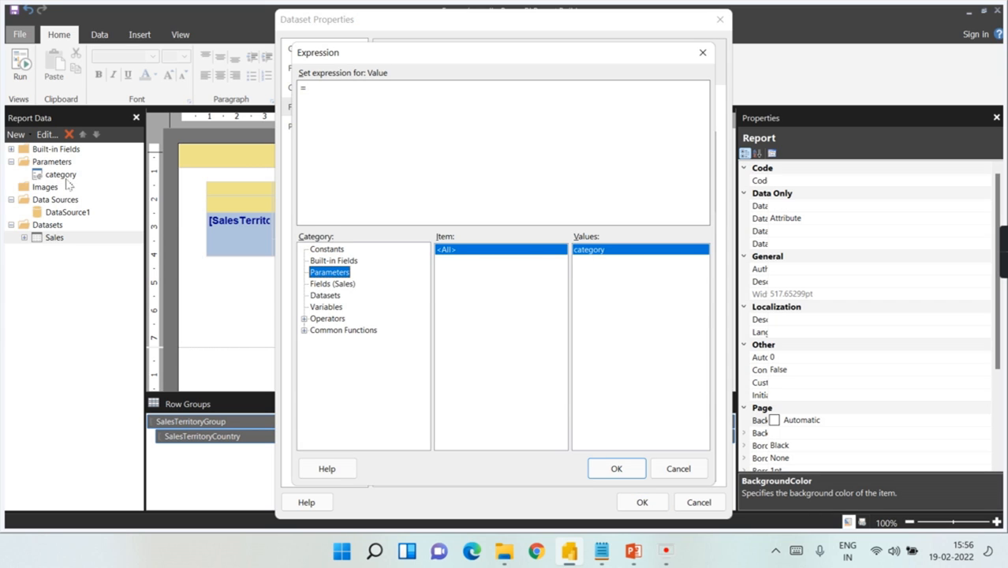
pyautogui.doubleClick(586, 251)
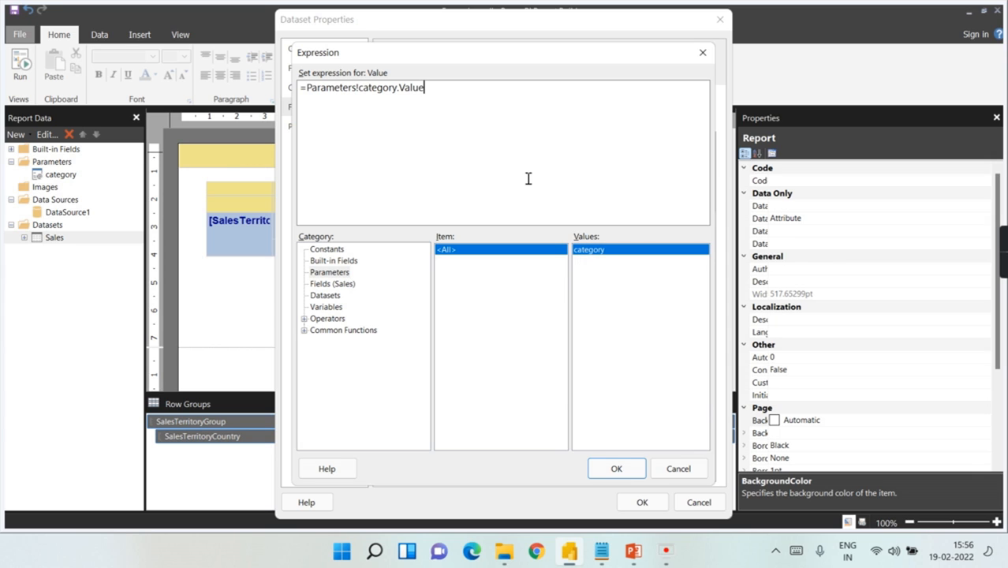
pyautogui.click(616, 469)
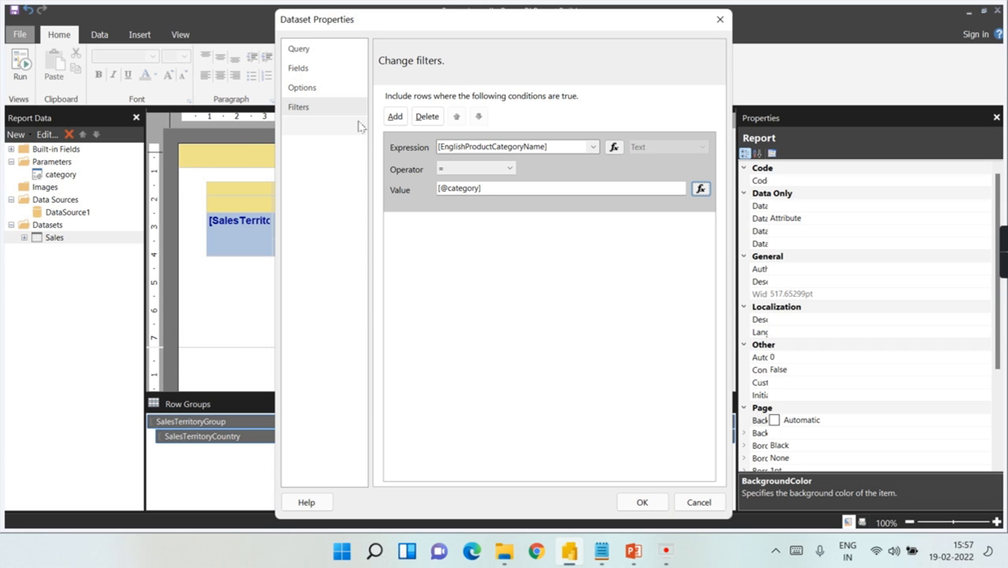
pyautogui.click(639, 501)
pyautogui.click(269, 330)
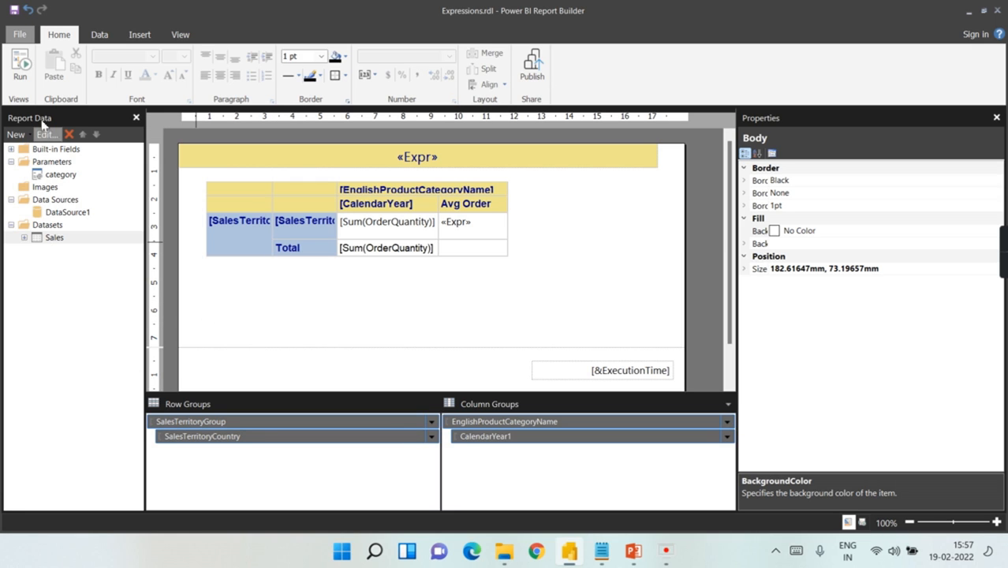
pyautogui.click(19, 66)
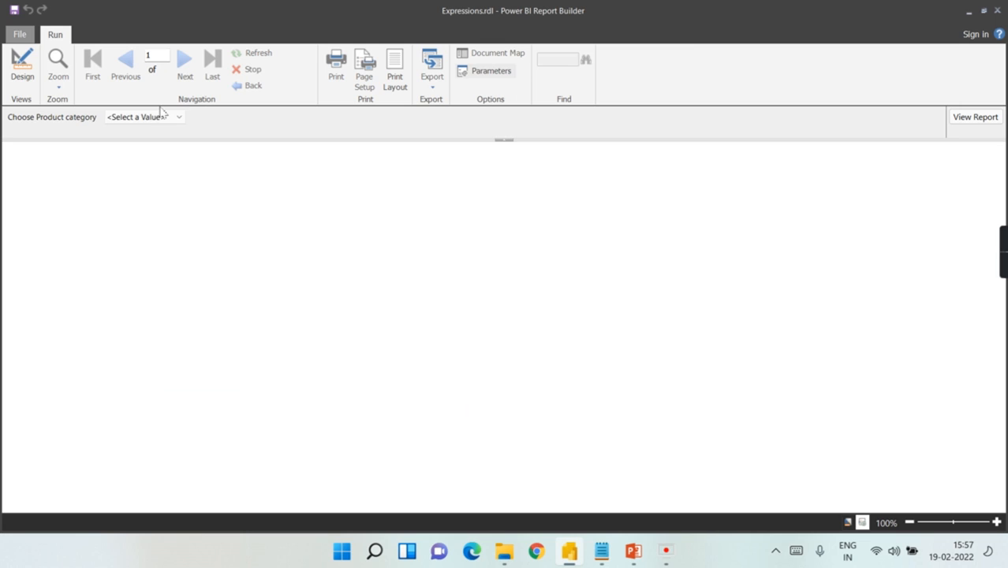
# Step: Preview the report for Accessories, Bikes and Clothing in turn, then return to Design
pyautogui.click(161, 115)
pyautogui.click(146, 141)
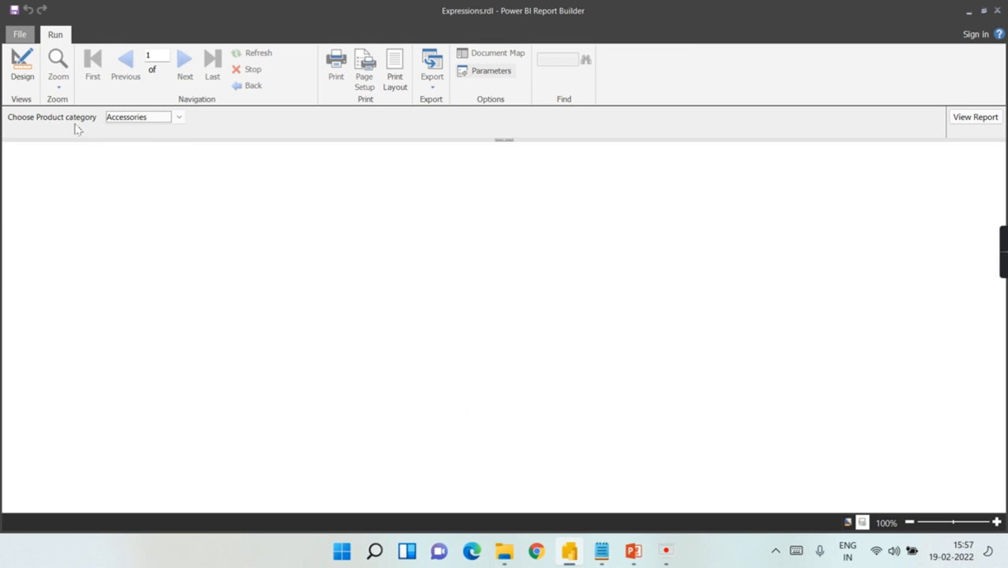
pyautogui.click(972, 118)
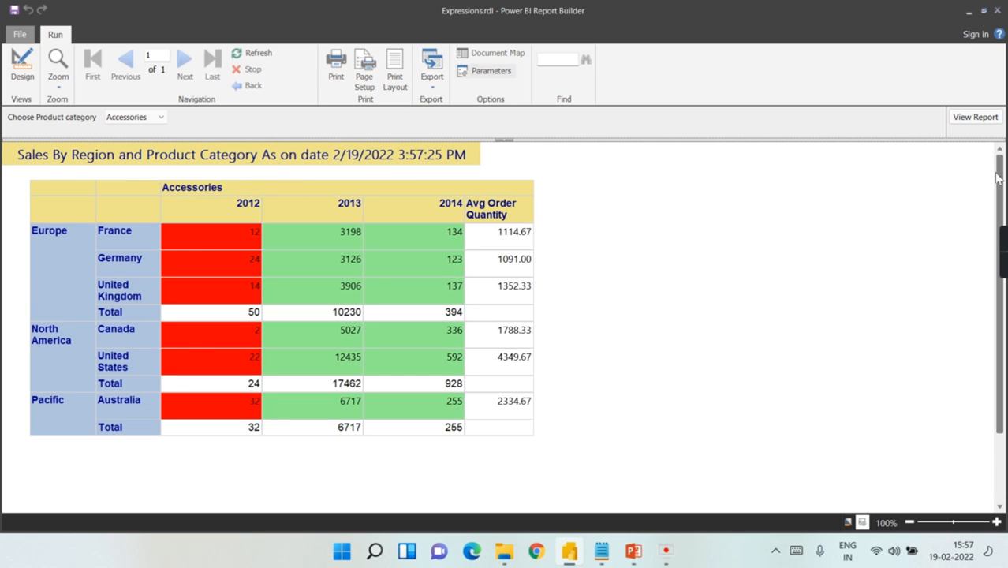
pyautogui.click(138, 122)
pyautogui.click(140, 142)
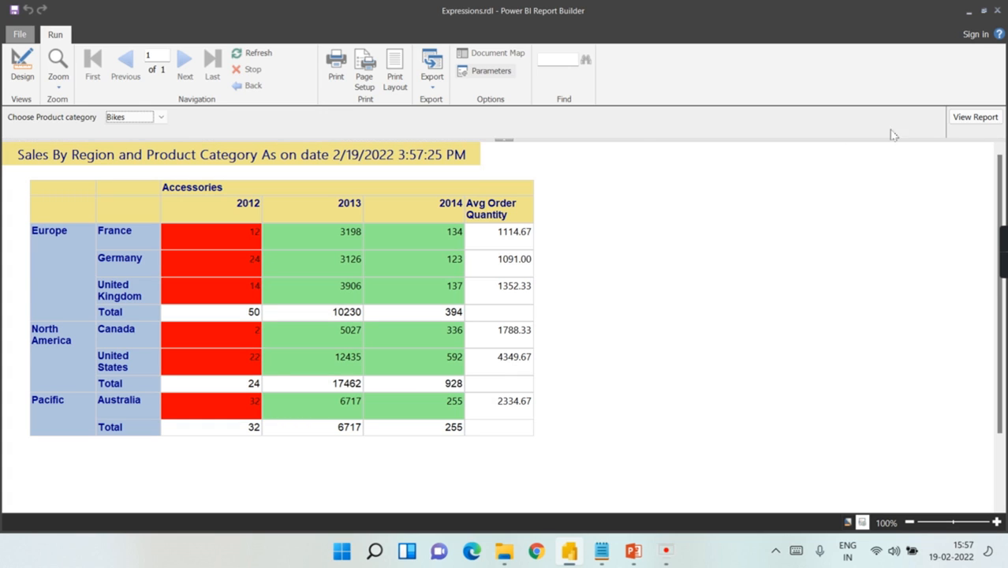
pyautogui.click(978, 116)
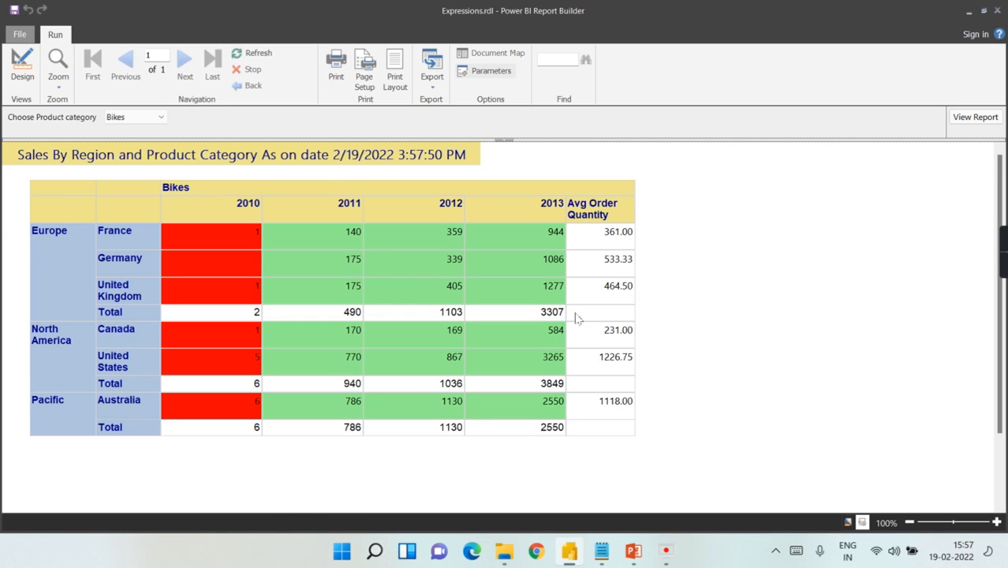
pyautogui.click(126, 118)
pyautogui.click(128, 146)
pyautogui.click(979, 119)
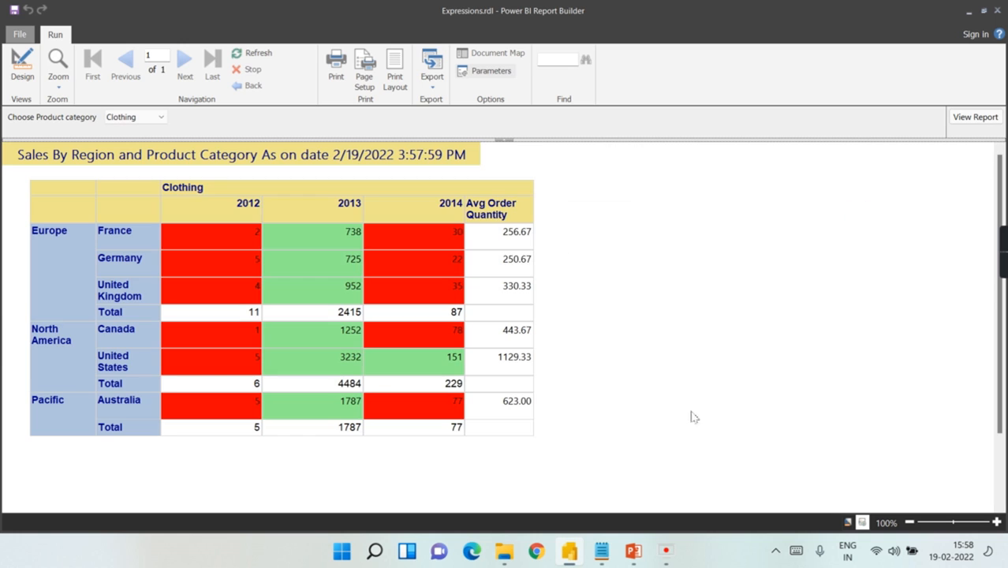
pyautogui.click(22, 67)
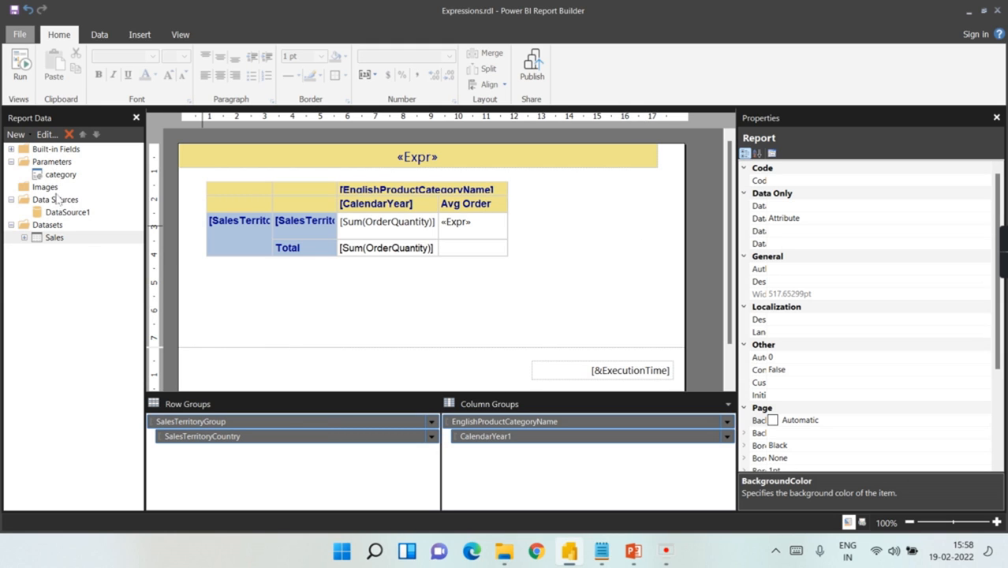
pyautogui.click(57, 162)
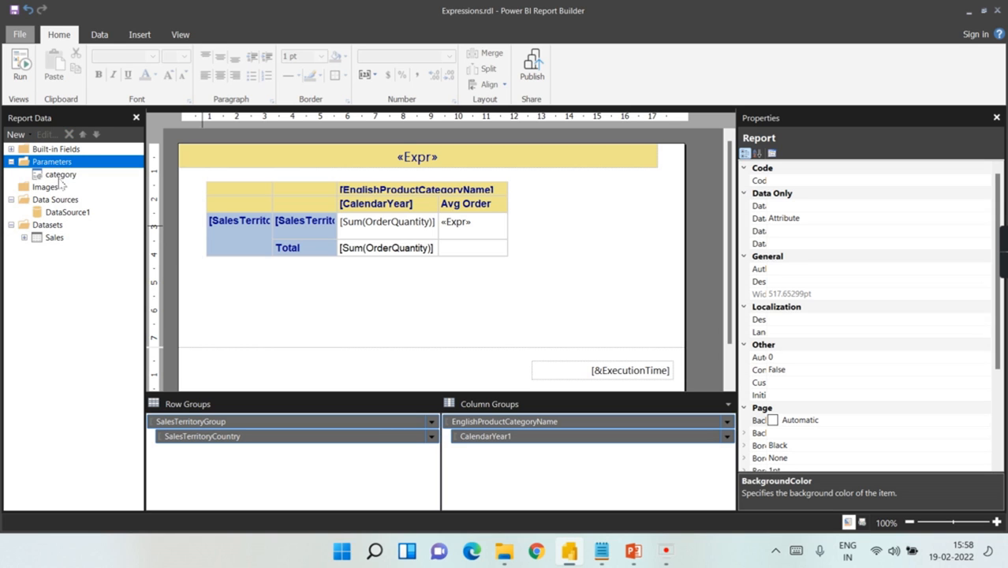
# Step: Review the category parameter's available values and empty default value, then close its properties
pyautogui.doubleClick(61, 175)
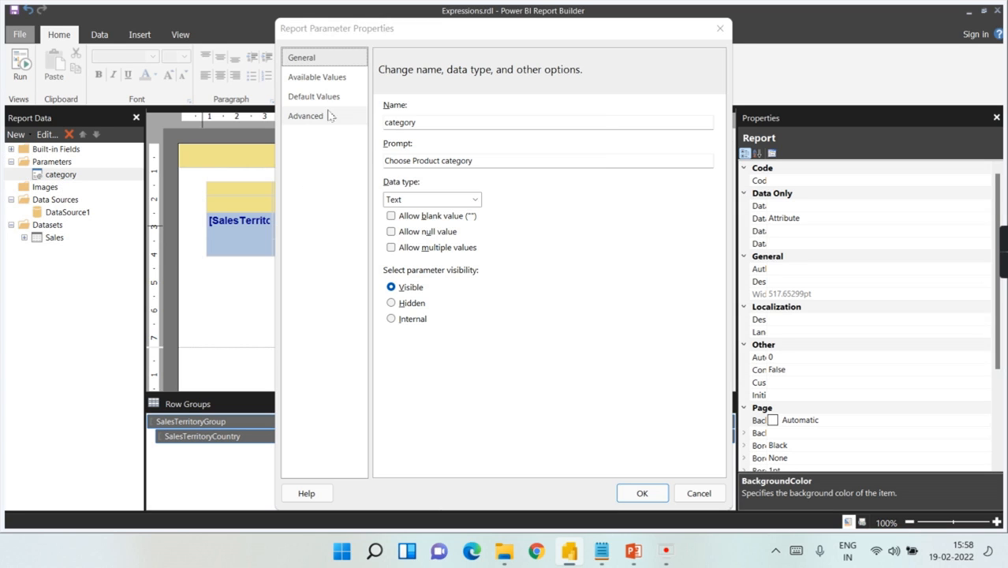
pyautogui.click(309, 77)
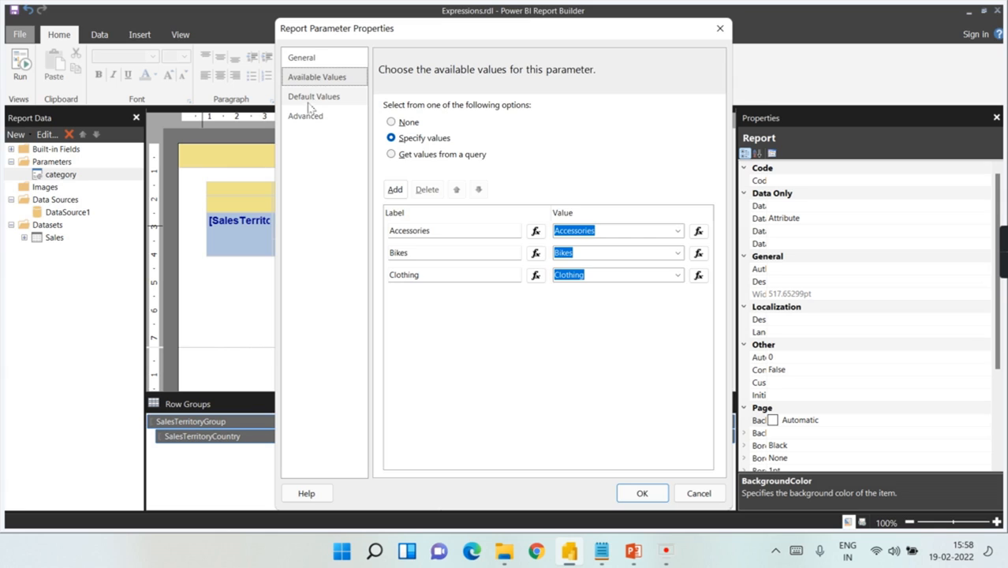
pyautogui.click(312, 97)
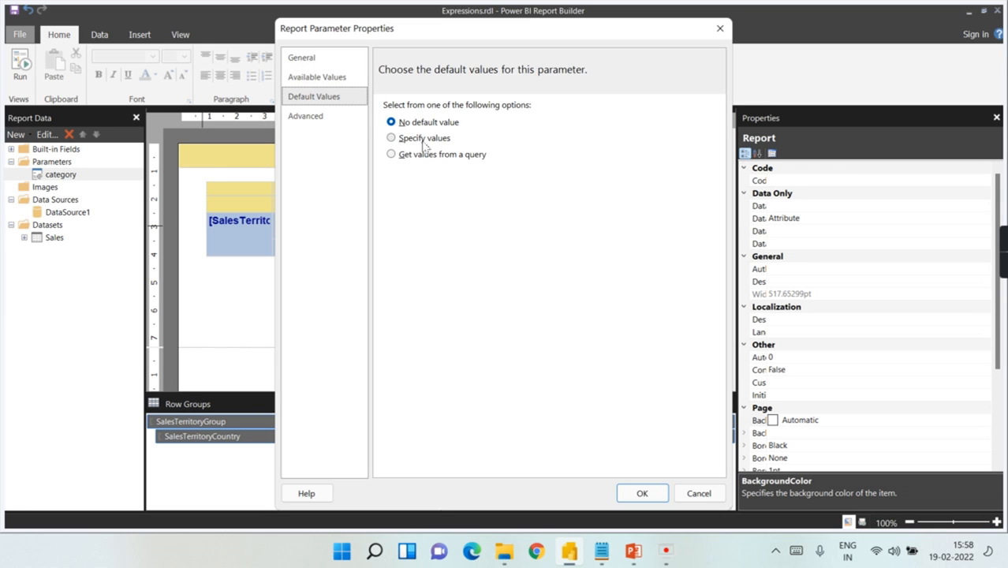
pyautogui.click(301, 58)
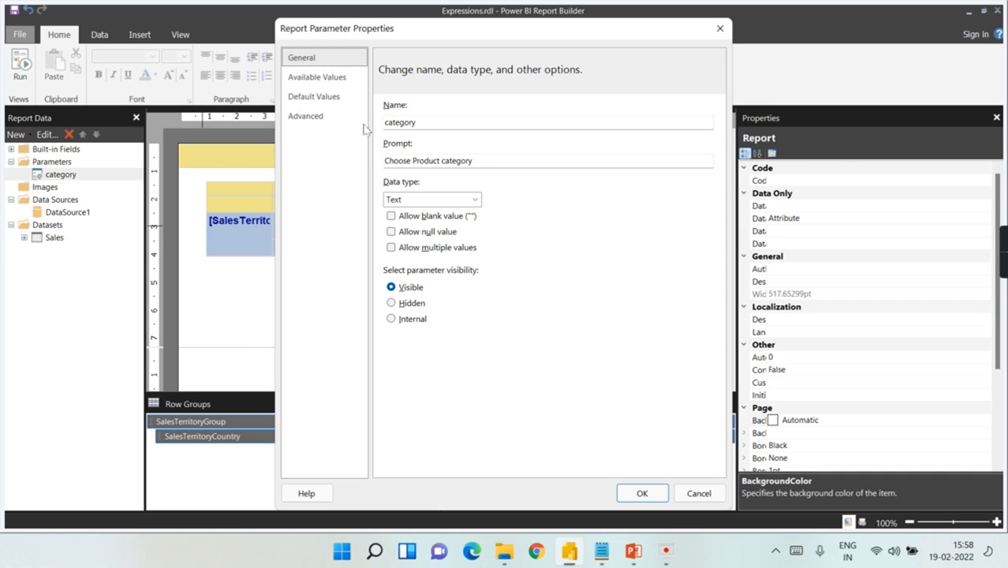
pyautogui.click(315, 77)
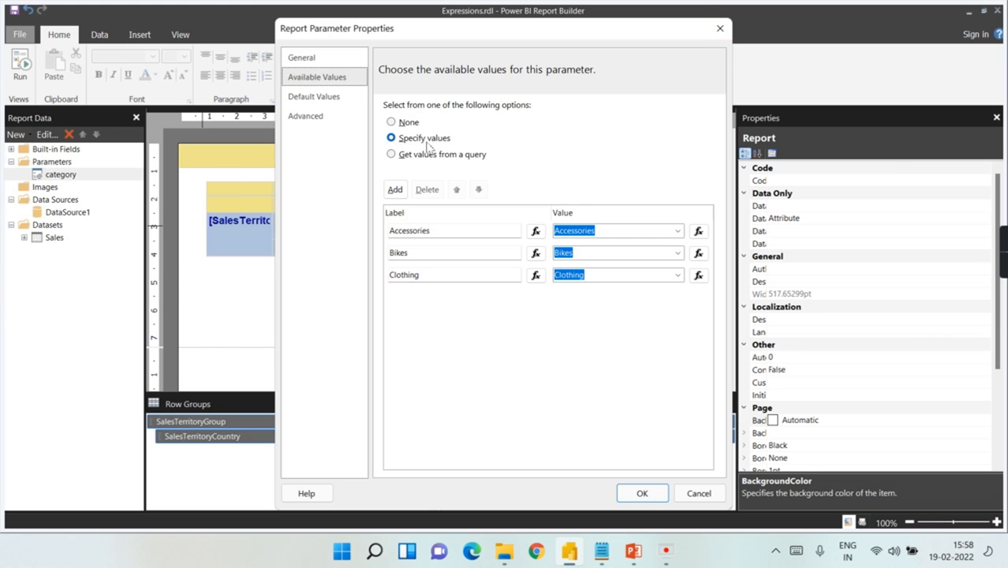
pyautogui.click(720, 28)
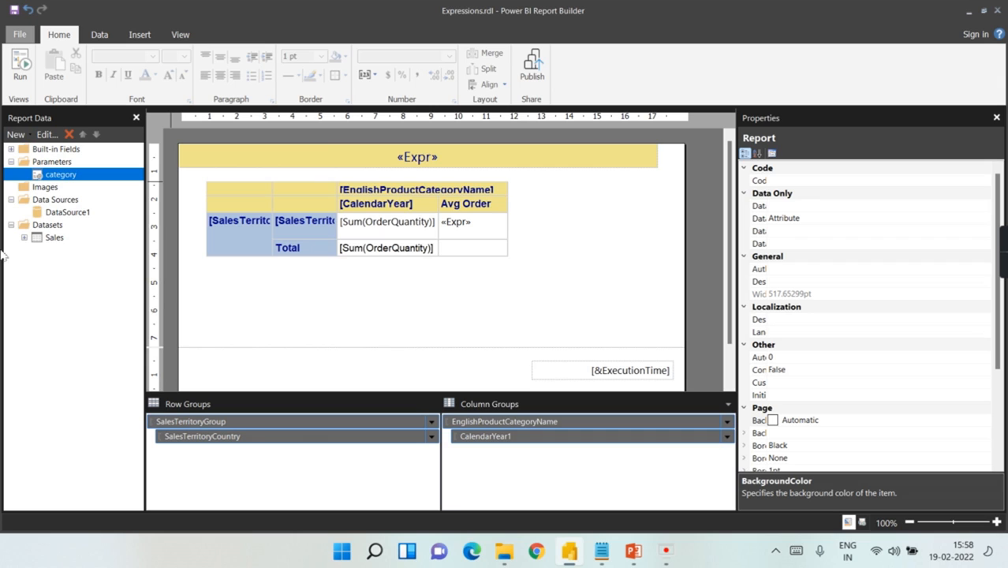
# Step: Preview the report for Clothing again, return to Design, and browse the Insert and Data ribbon tabs
pyautogui.click(52, 227)
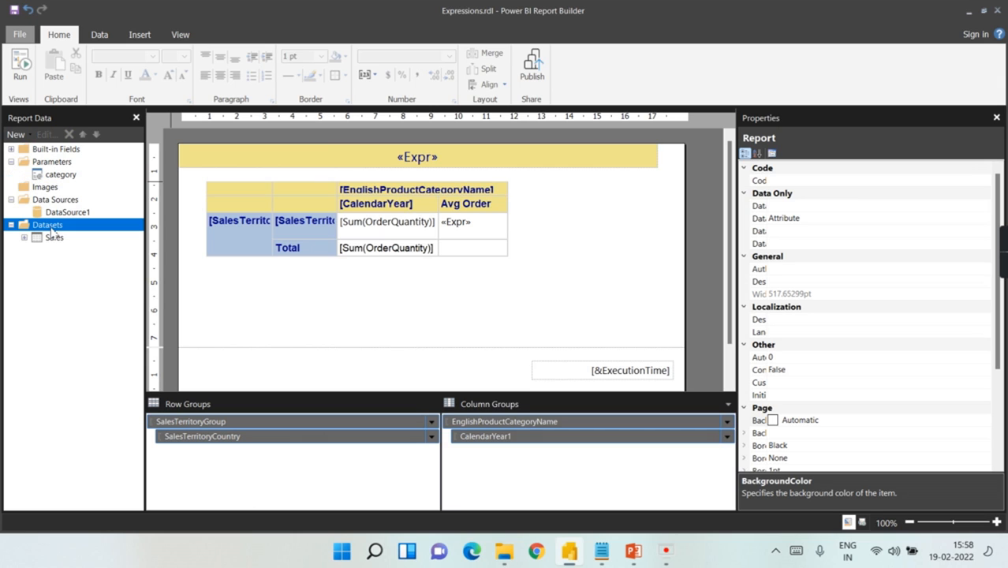
pyautogui.click(16, 82)
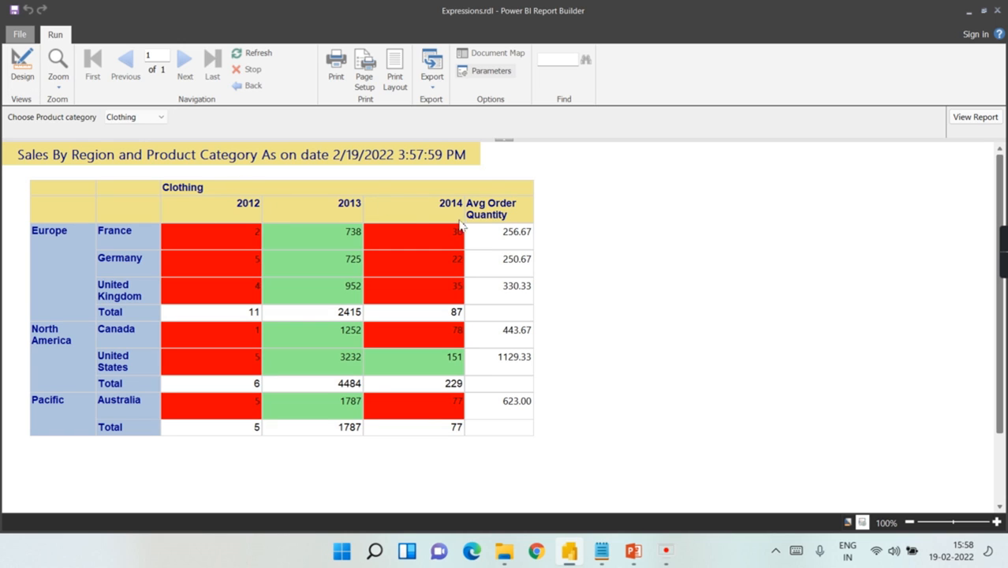
pyautogui.click(23, 66)
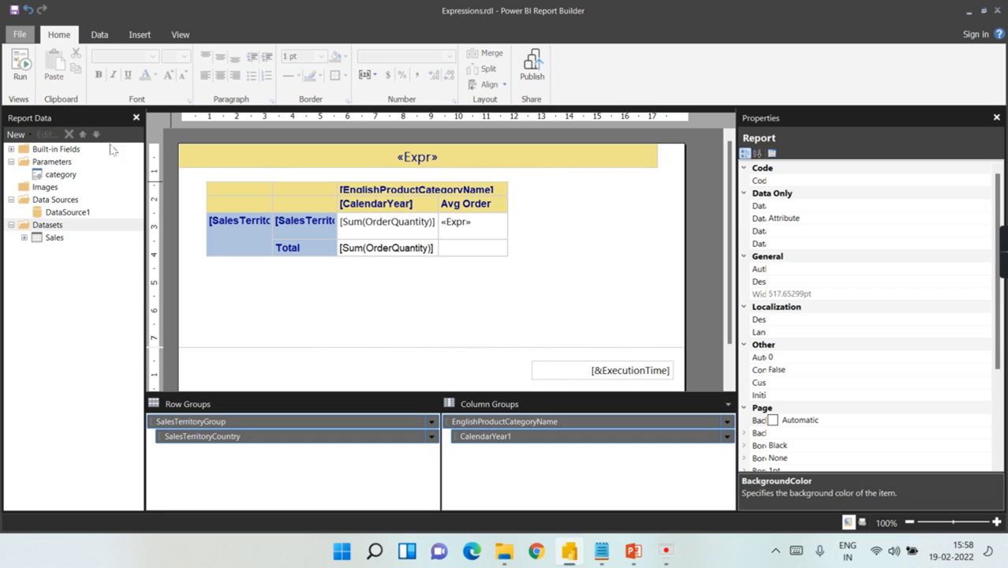
pyautogui.click(142, 37)
pyautogui.click(98, 35)
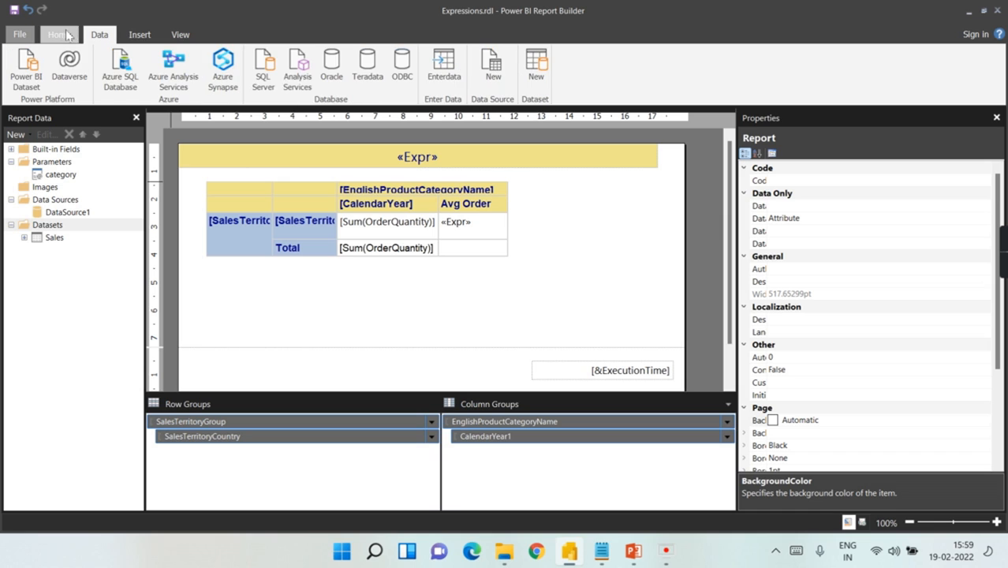
pyautogui.click(59, 35)
pyautogui.rightClick(46, 226)
pyautogui.click(78, 234)
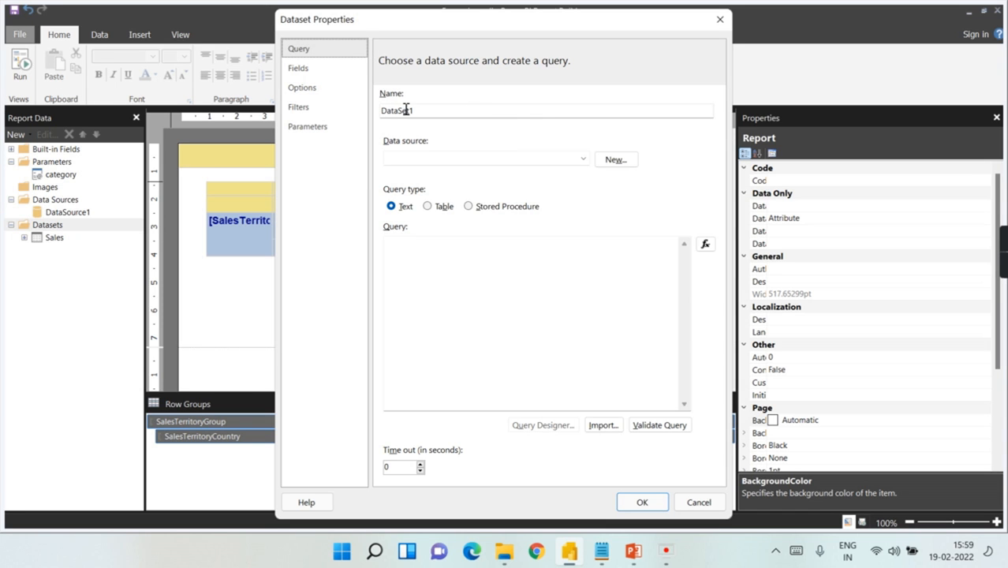
pyautogui.click(615, 159)
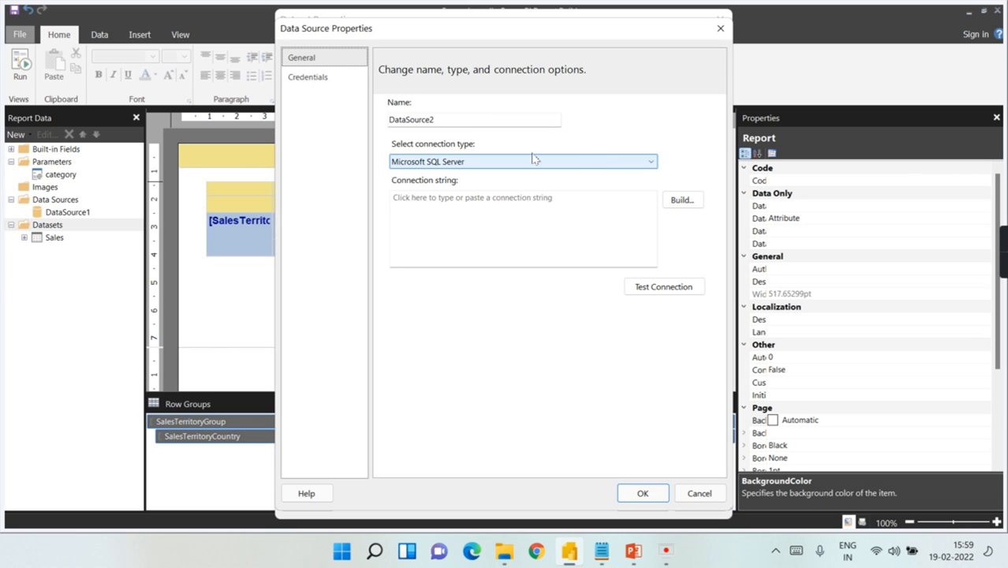
pyautogui.click(721, 28)
pyautogui.click(720, 18)
pyautogui.click(100, 35)
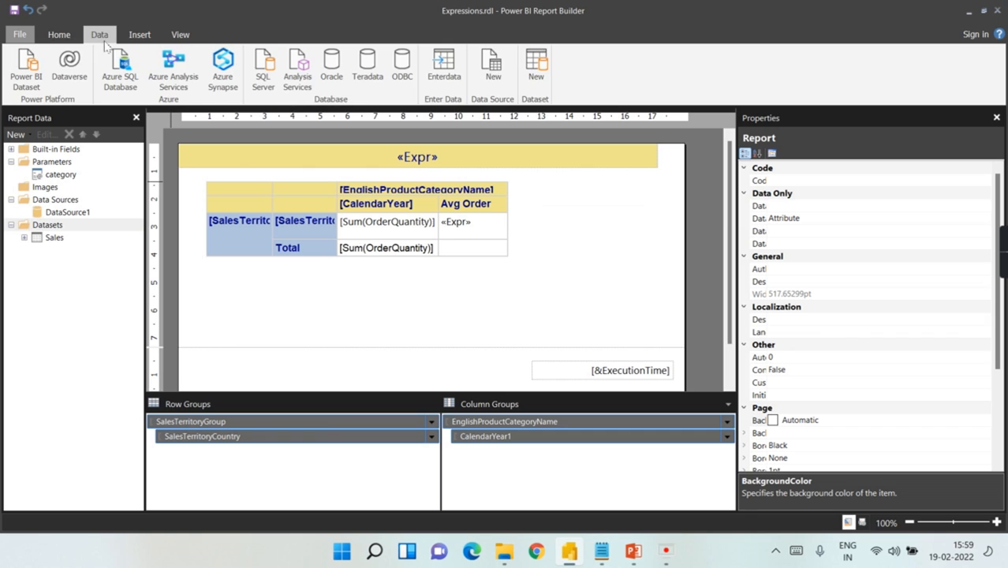
pyautogui.click(446, 67)
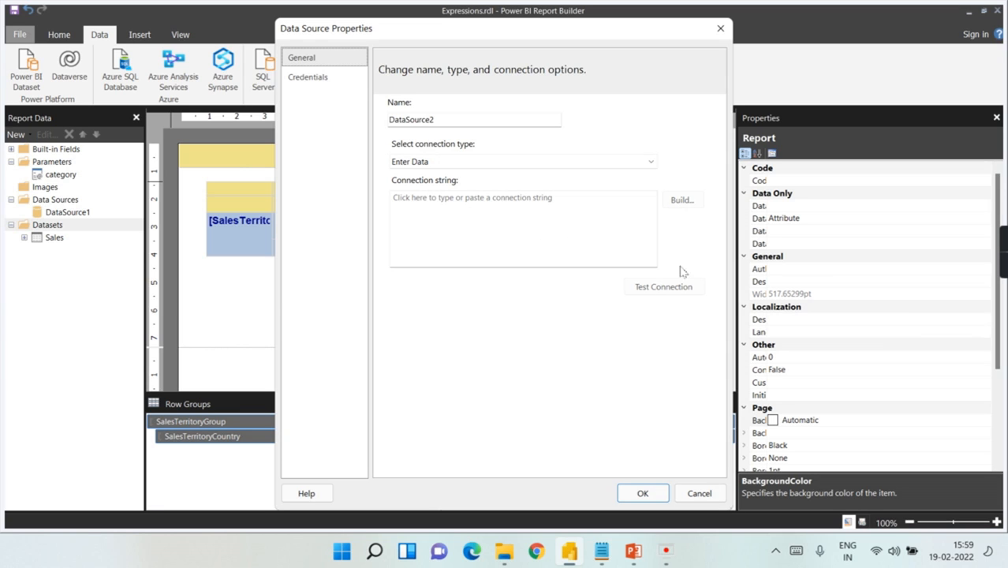
pyautogui.click(295, 78)
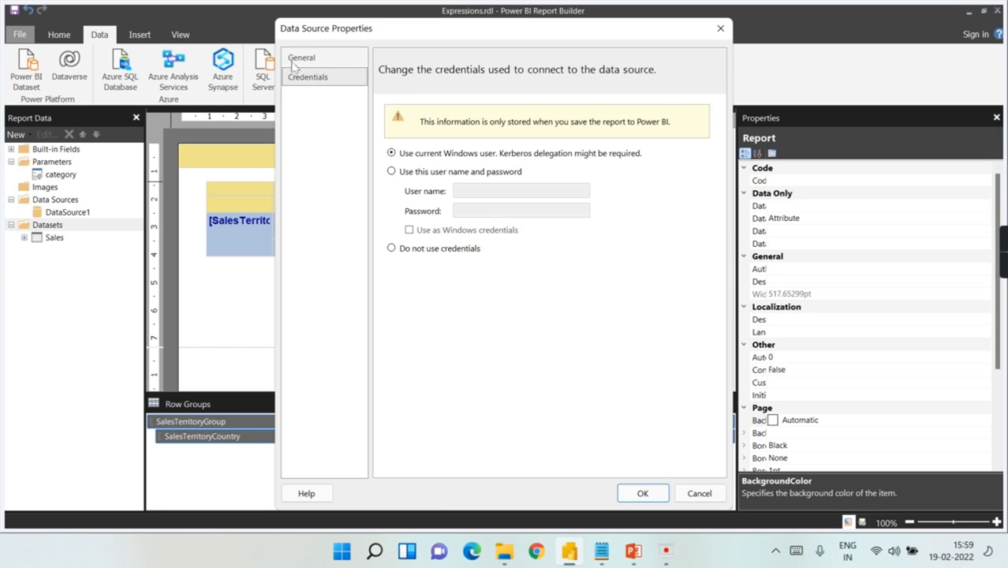
pyautogui.click(295, 62)
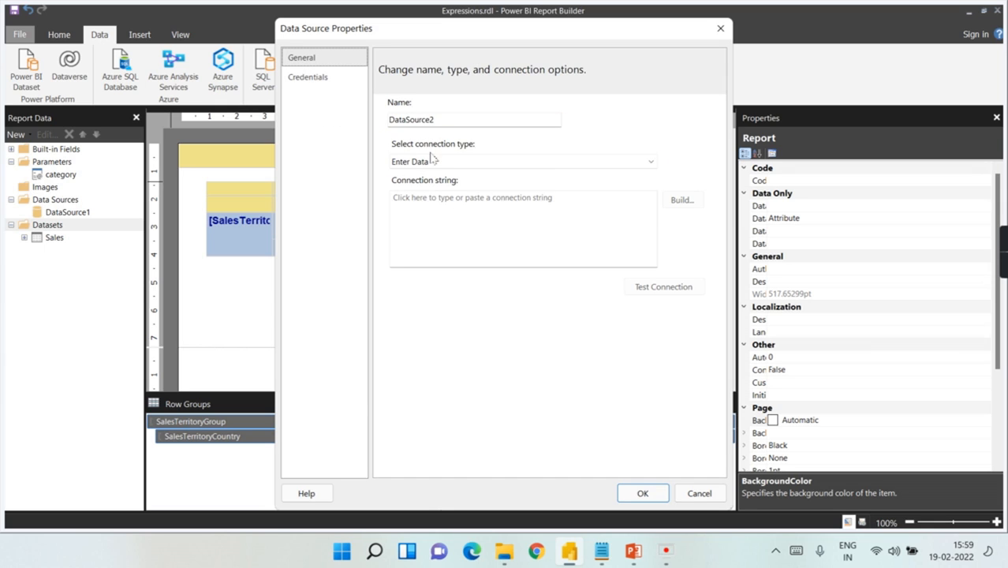
pyautogui.click(612, 162)
pyautogui.click(612, 162)
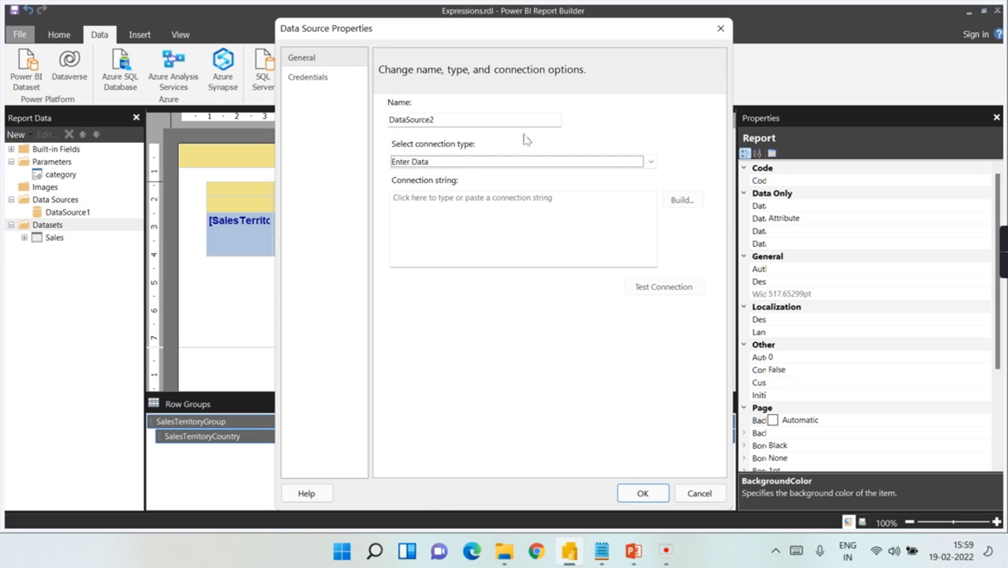
pyautogui.click(689, 494)
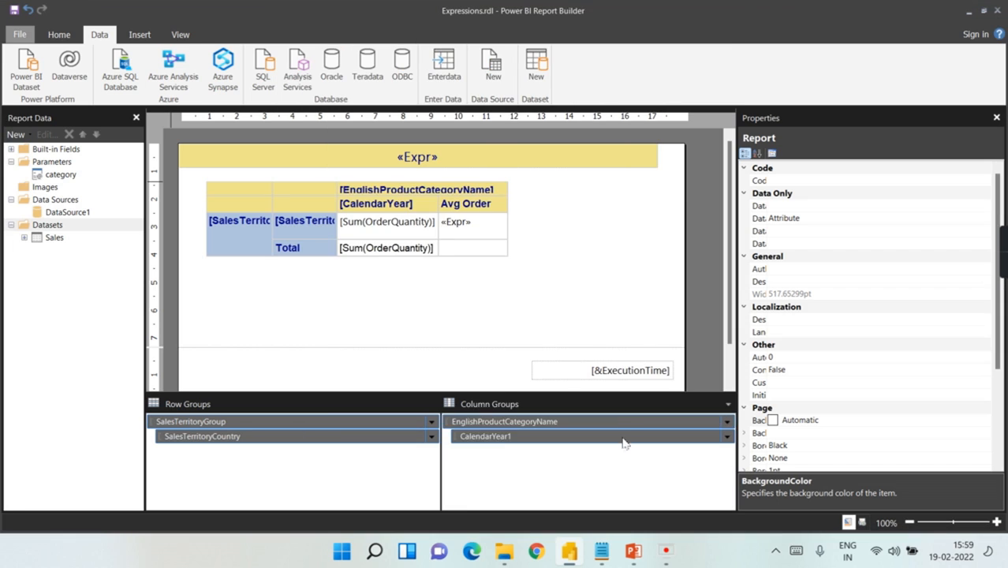
pyautogui.click(593, 282)
# Step: Reveal the Cascading Parameters slide subtitle, end the slideshow, and return to Report Builder's Cascading.rdl
pyautogui.click(694, 262)
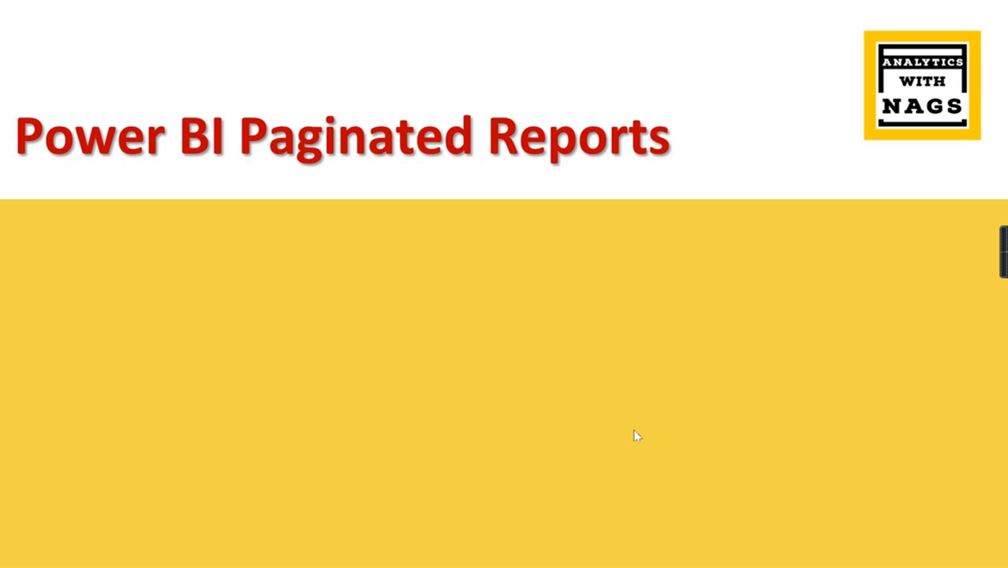
pyautogui.click(661, 329)
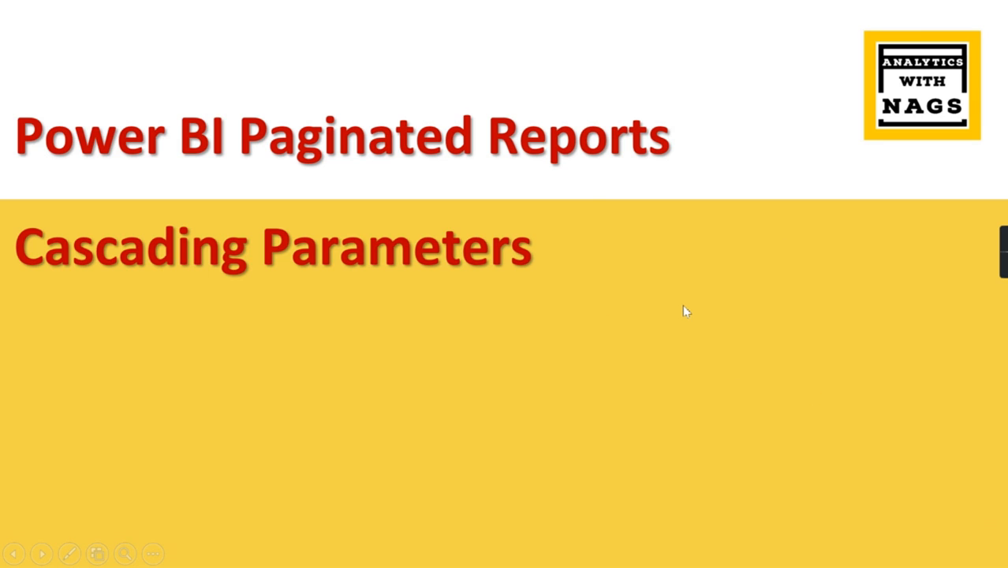
pyautogui.press('Escape')
pyautogui.click(571, 555)
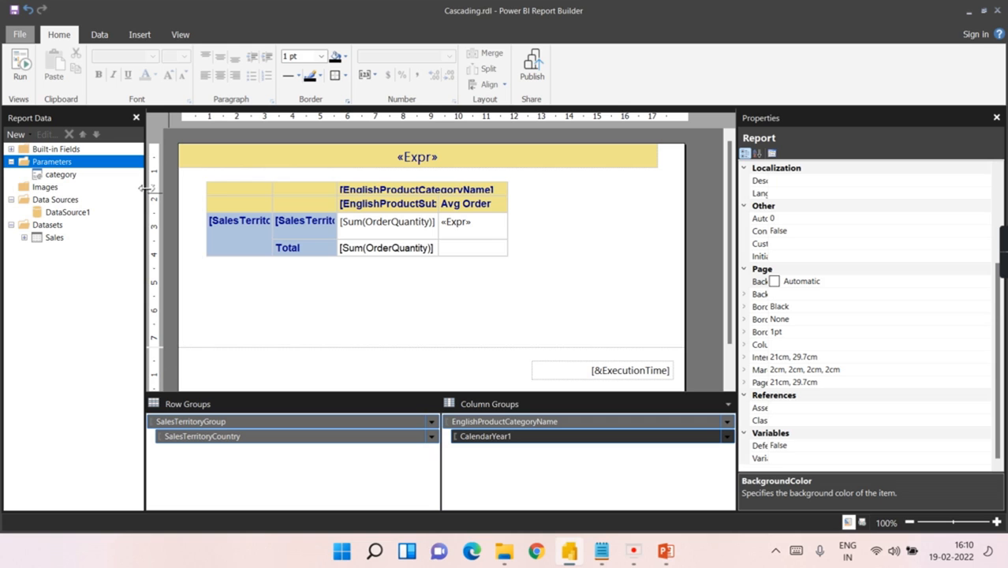
pyautogui.click(21, 79)
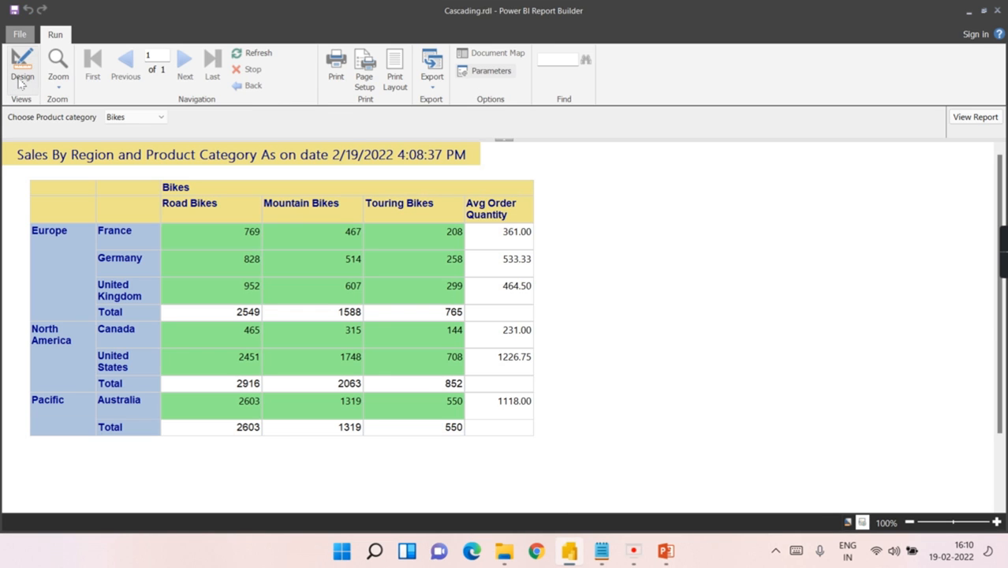
pyautogui.click(158, 117)
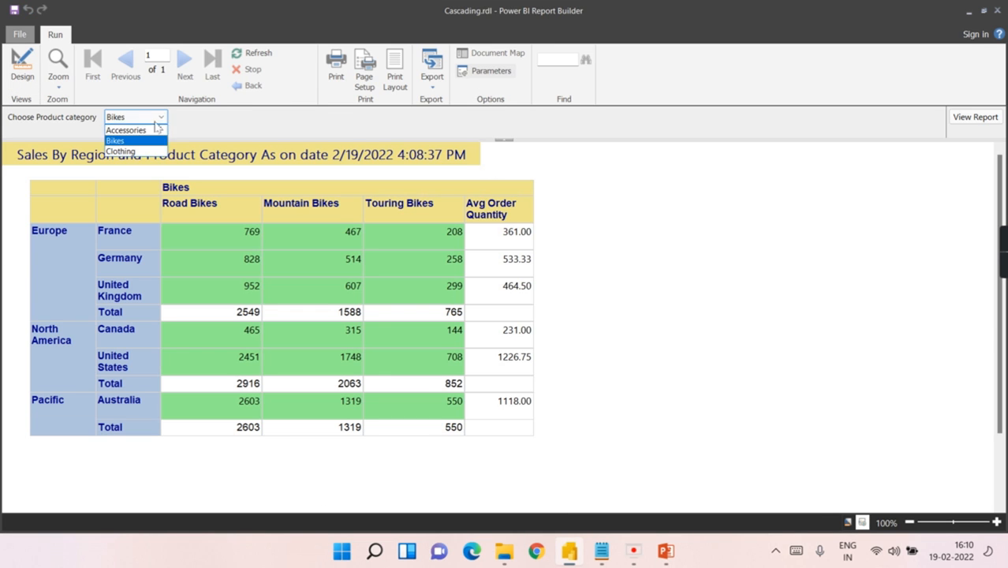
pyautogui.click(130, 129)
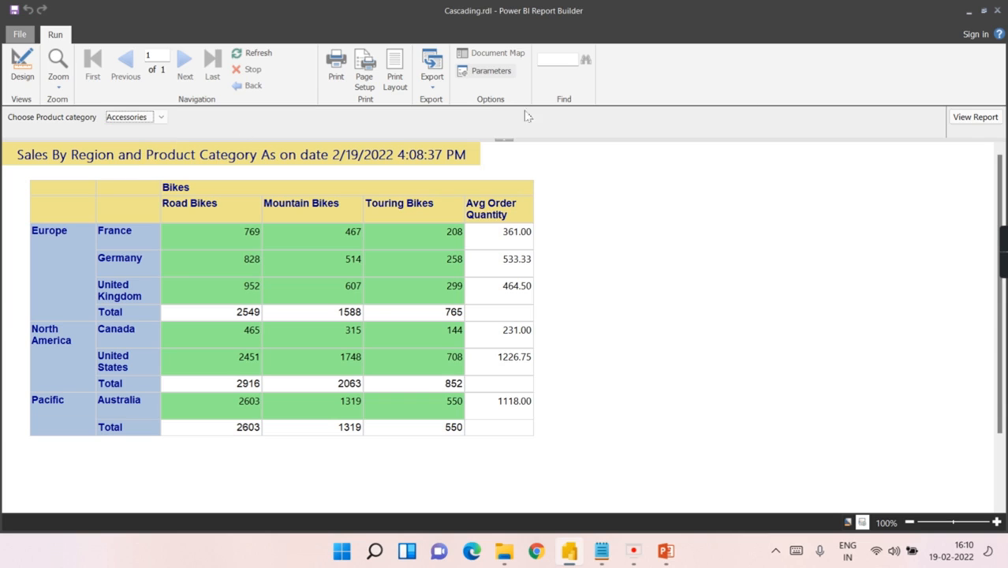
pyautogui.click(973, 120)
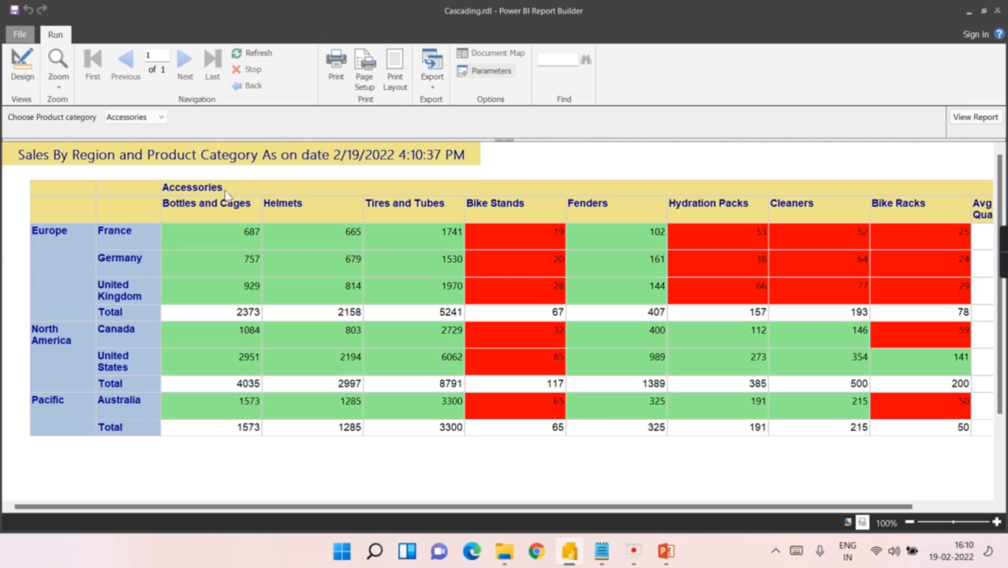
pyautogui.click(130, 118)
pyautogui.click(125, 140)
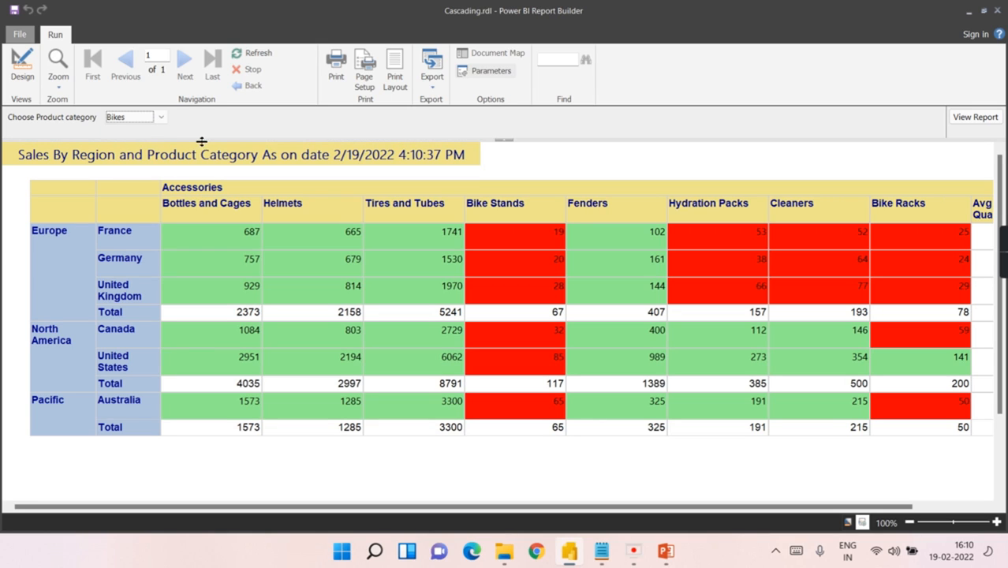
pyautogui.click(978, 117)
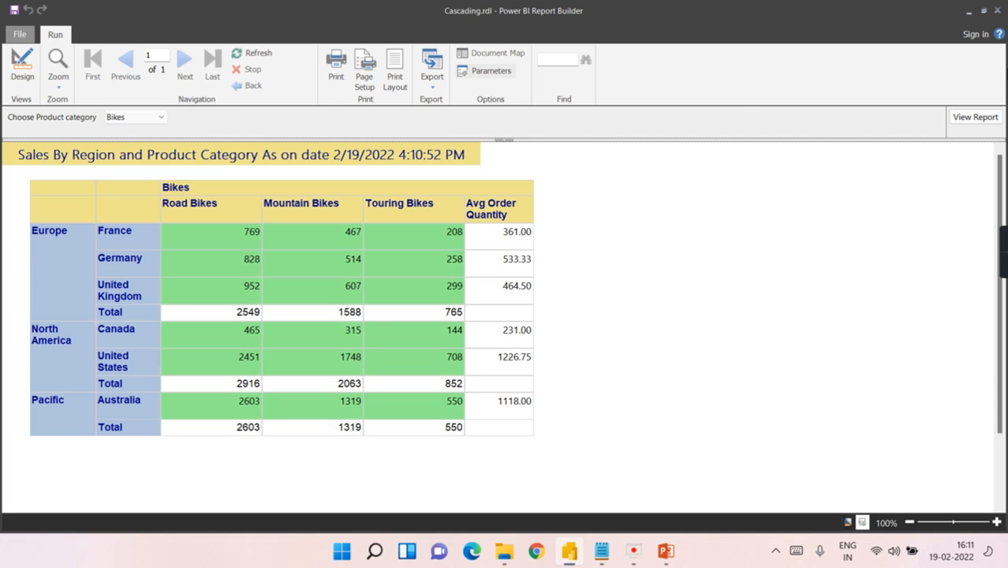
pyautogui.click(21, 68)
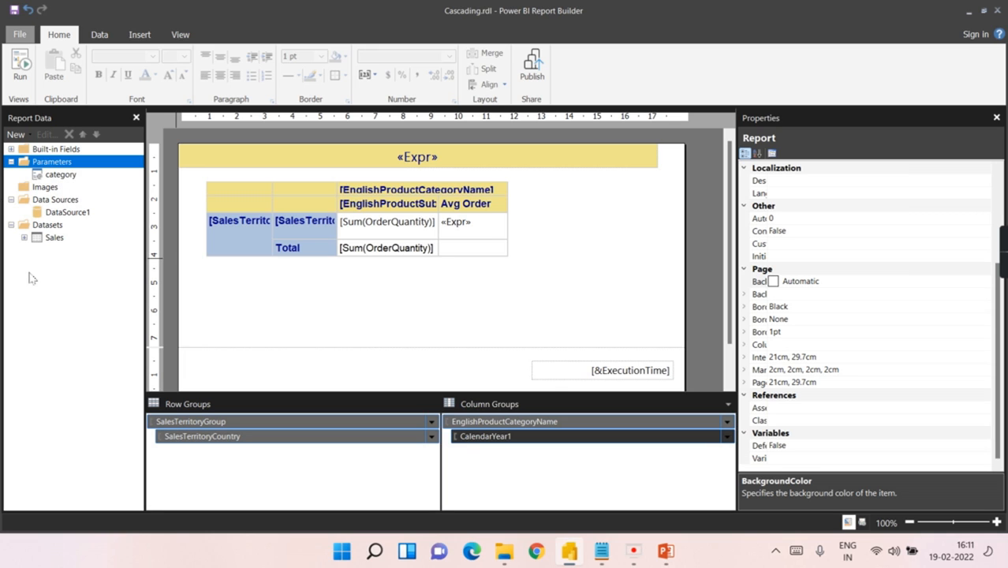
pyautogui.doubleClick(52, 176)
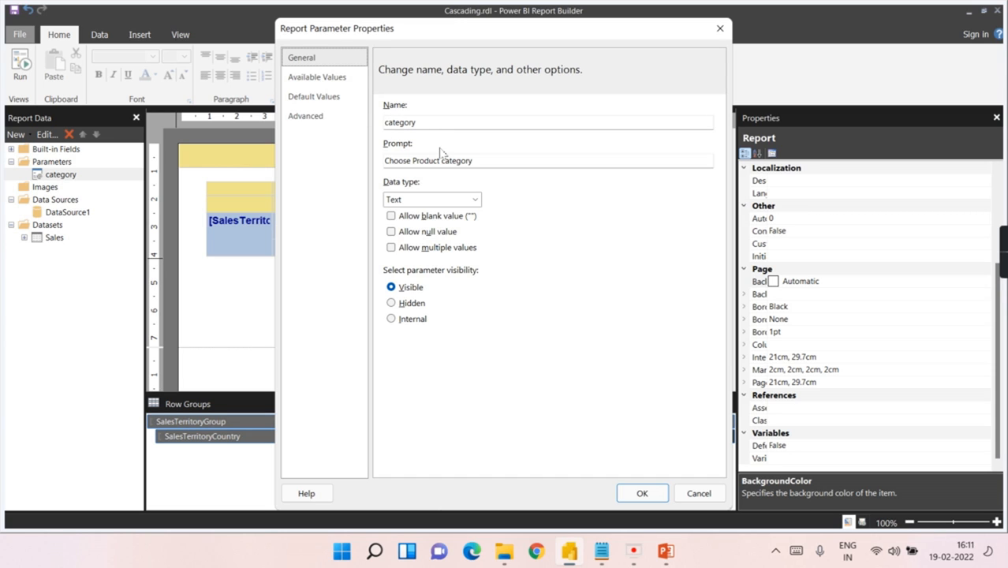
pyautogui.click(310, 79)
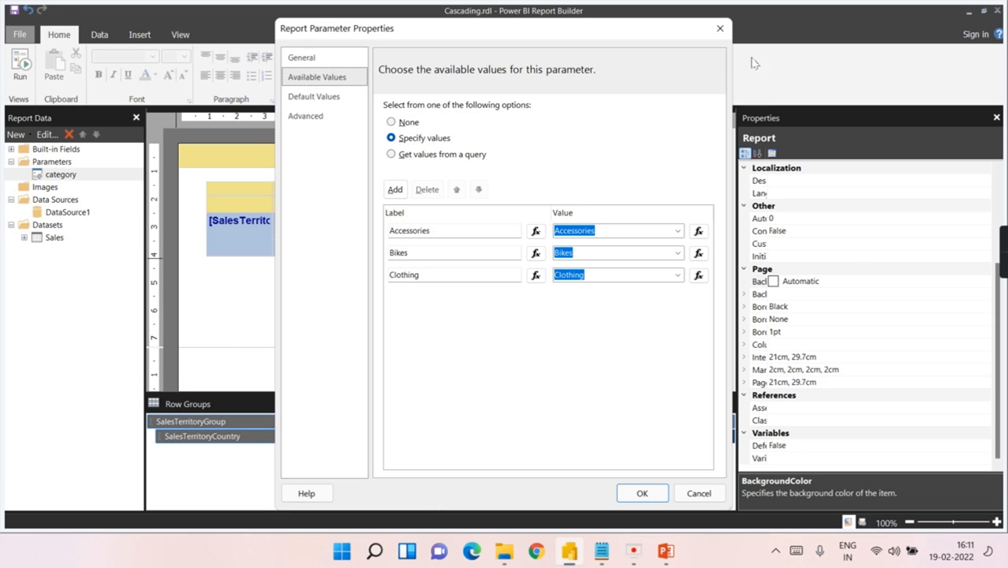
pyautogui.click(719, 29)
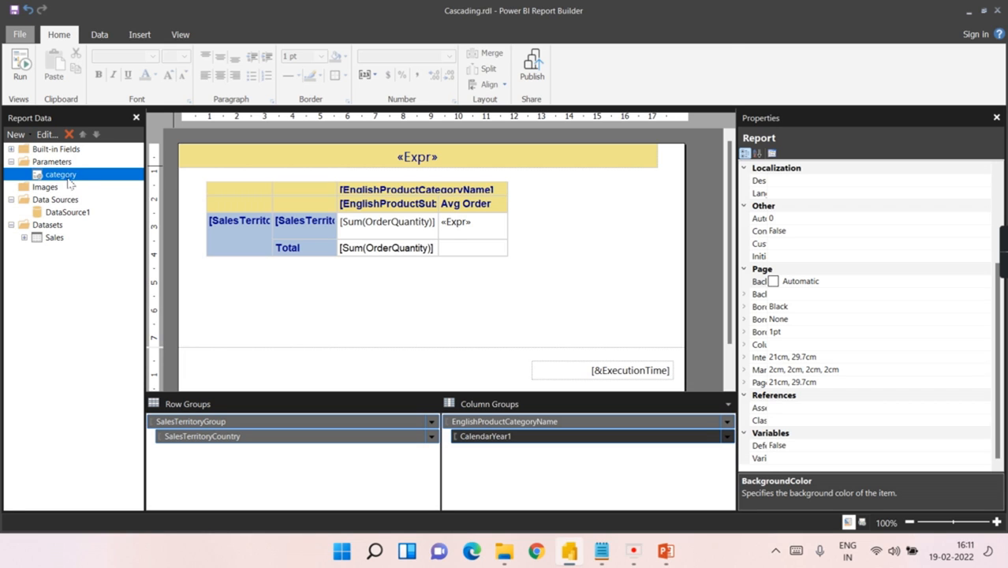
pyautogui.doubleClick(70, 177)
pyautogui.click(314, 96)
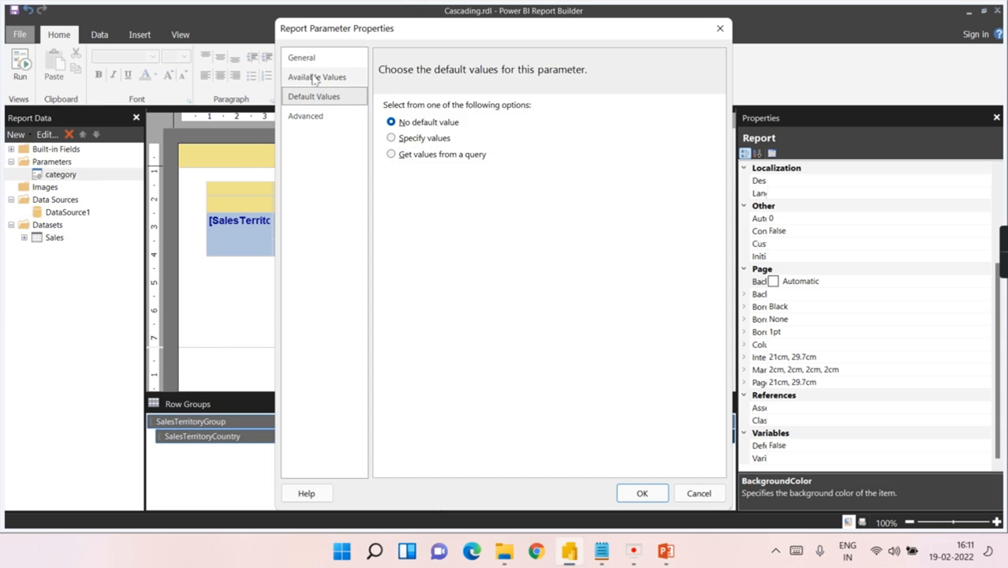
pyautogui.click(316, 77)
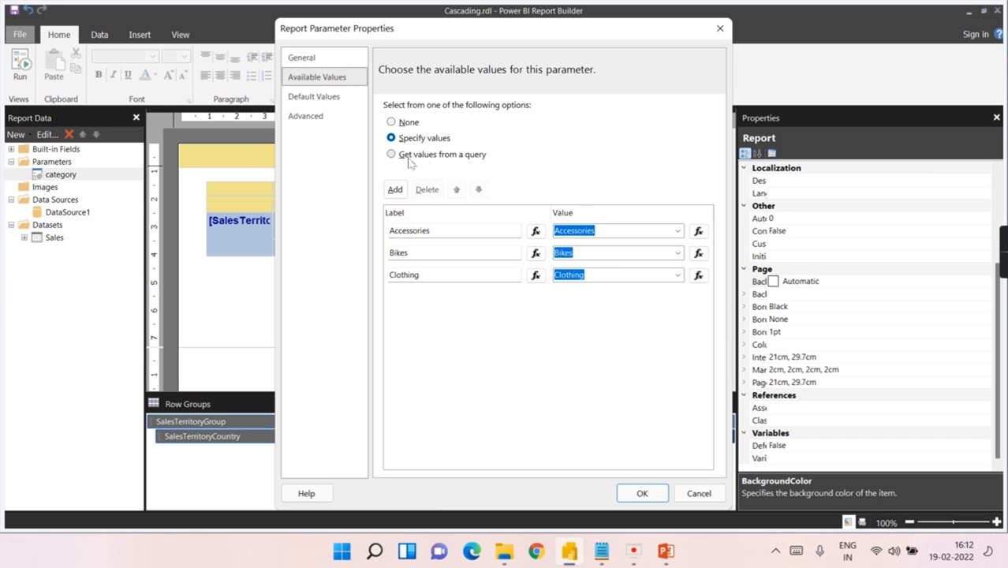
pyautogui.click(719, 28)
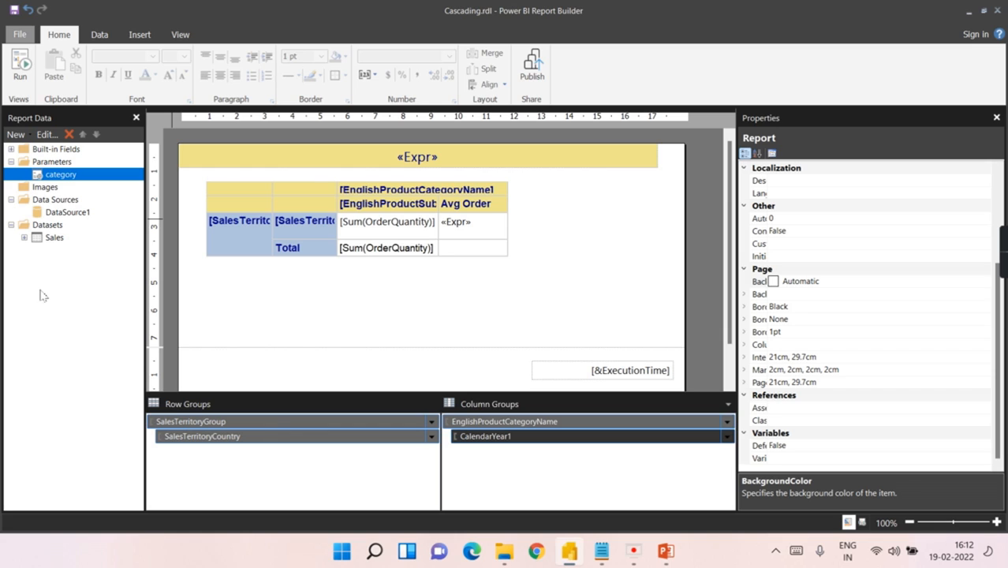
# Step: Add a new dataset DataSet1 using DataSource1 and open the Query Designer
pyautogui.rightClick(58, 229)
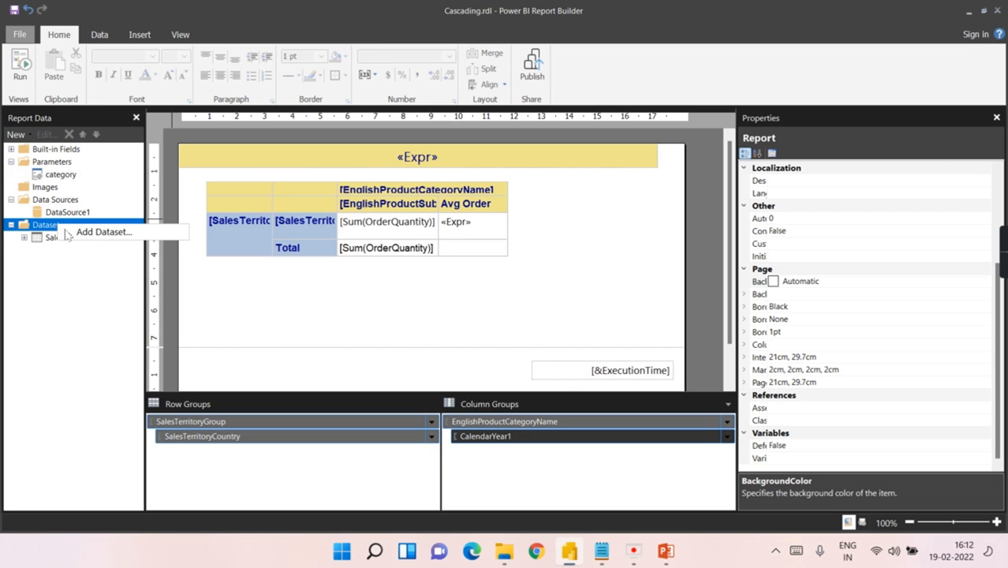
pyautogui.click(95, 228)
pyautogui.rightClick(61, 227)
pyautogui.click(88, 234)
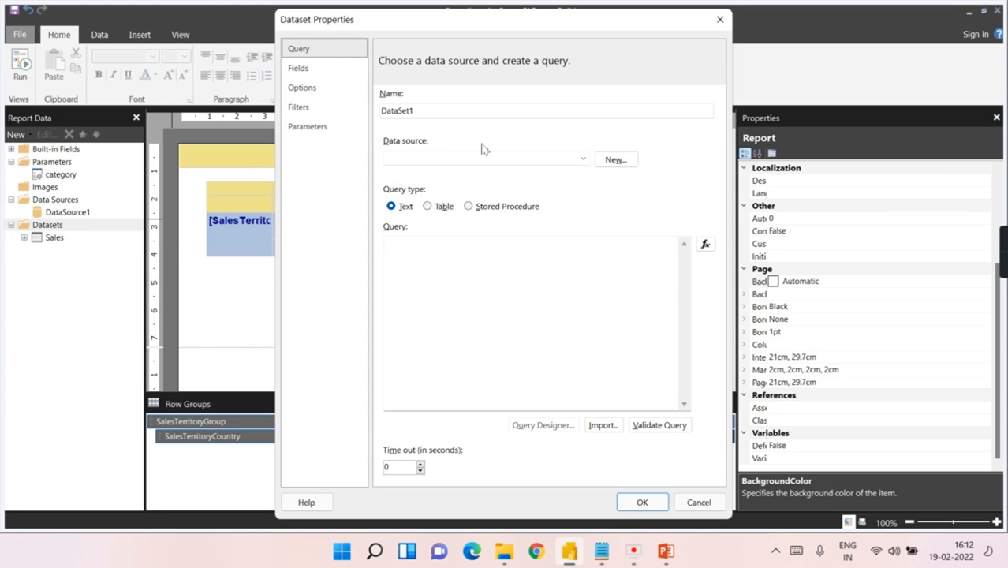
pyautogui.click(583, 163)
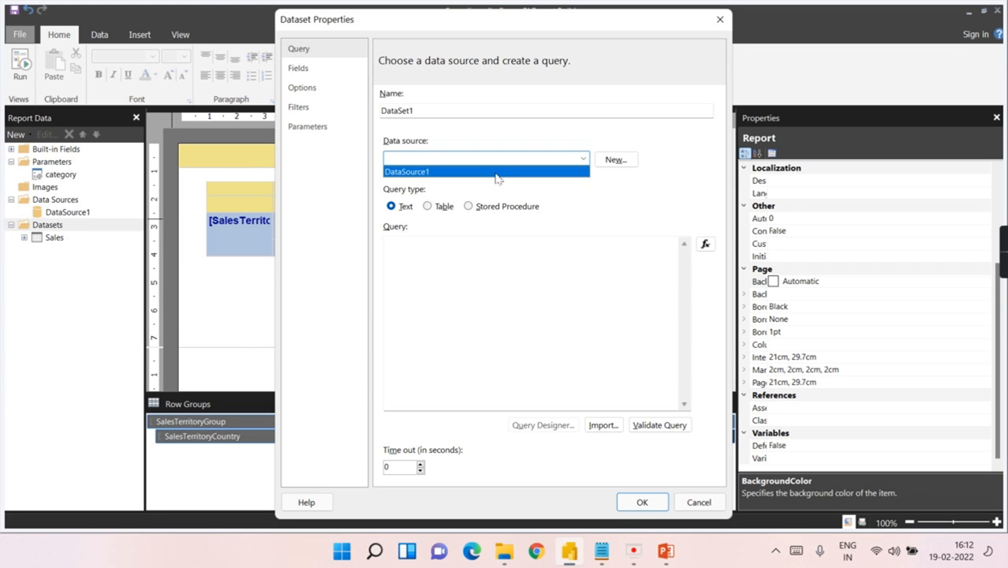
pyautogui.click(454, 174)
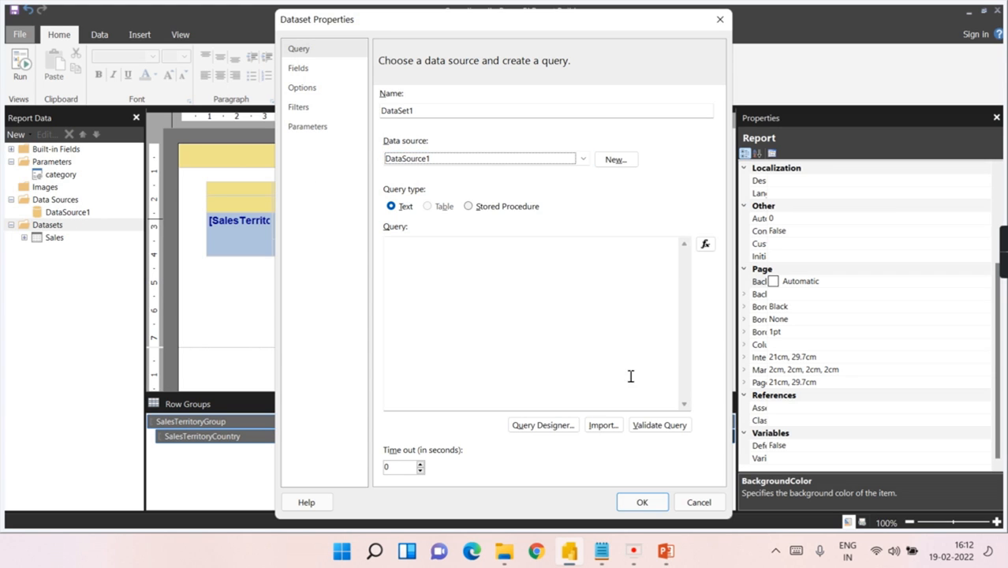
pyautogui.click(542, 426)
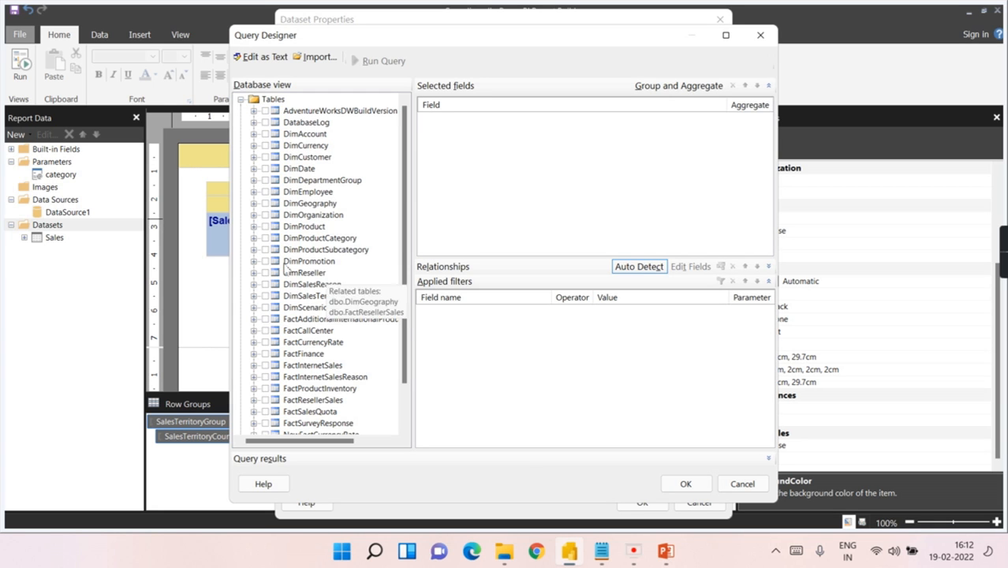
# Step: Tick EnglishProductSubcategoryName in DimProductSubcategory and EnglishProductCategoryName in DimProductCategory, then accept the query
pyautogui.click(265, 250)
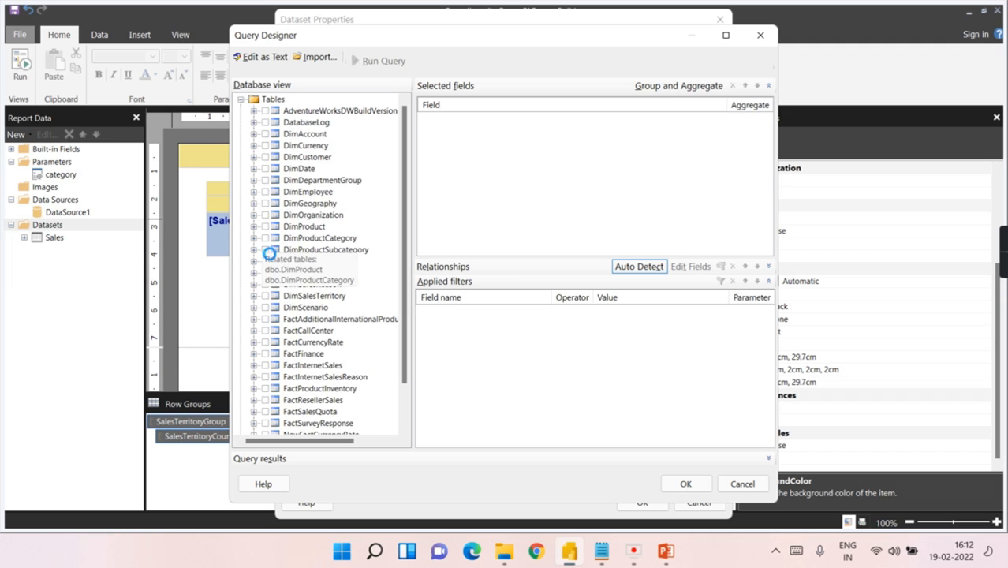
pyautogui.click(265, 250)
pyautogui.click(253, 250)
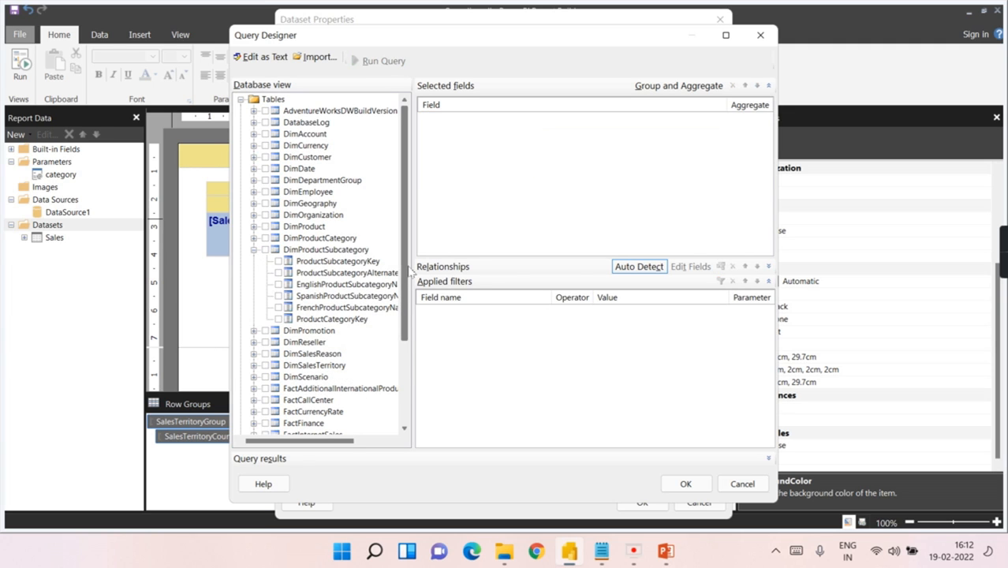
pyautogui.click(277, 285)
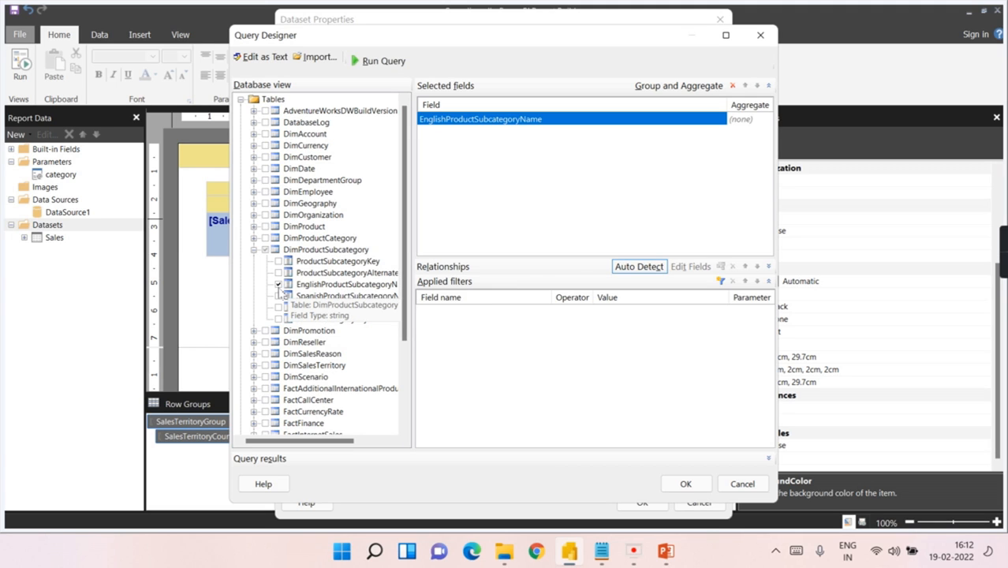
pyautogui.click(253, 249)
pyautogui.click(253, 237)
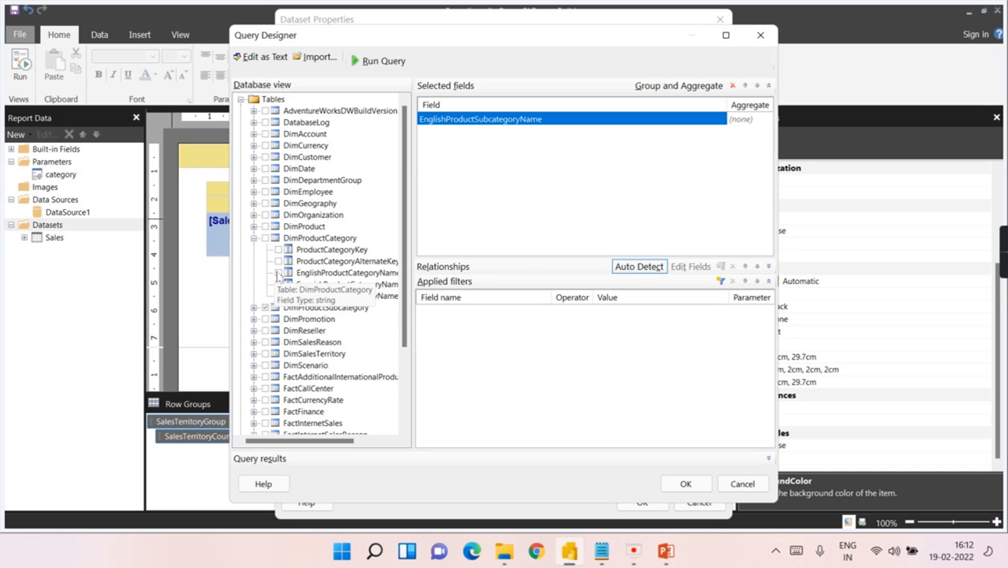
pyautogui.click(278, 273)
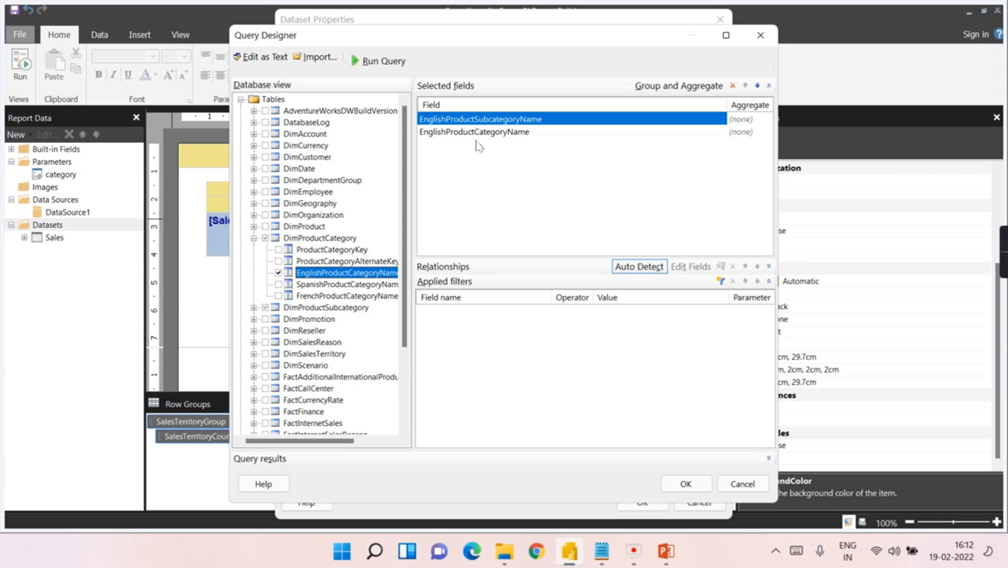
pyautogui.click(679, 490)
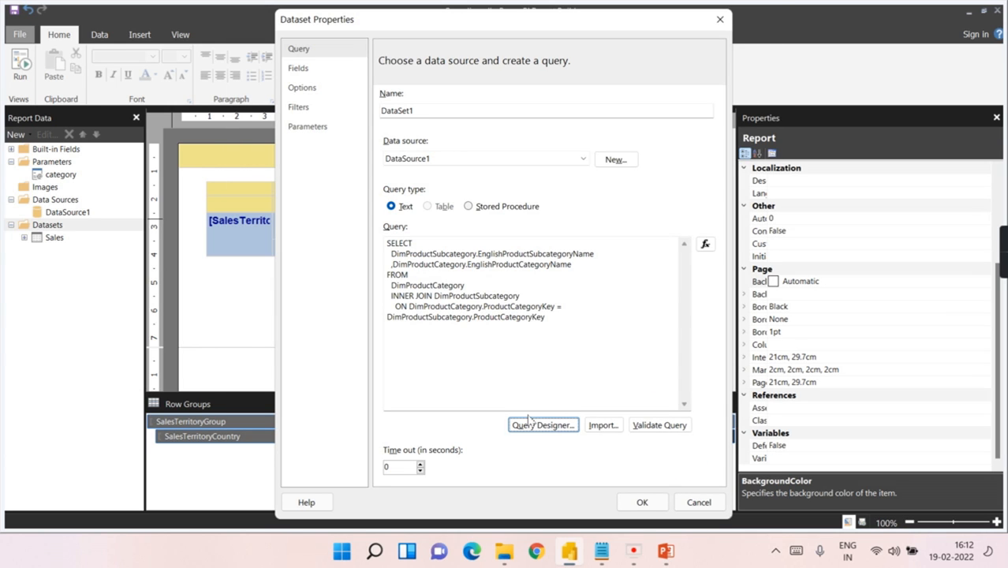
# Step: Validate the generated query and insert 'distinct' after SELECT
pyautogui.click(646, 427)
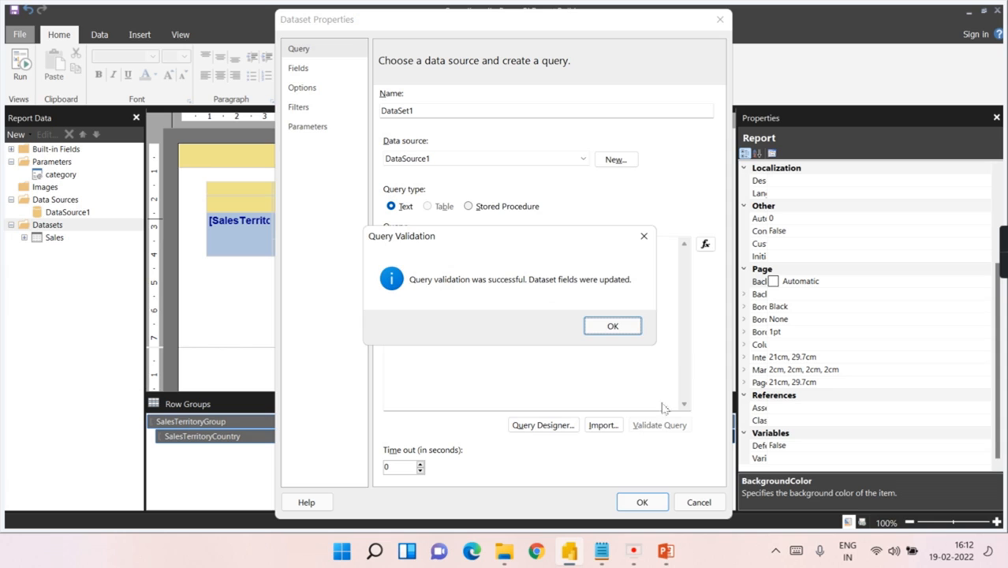
pyautogui.click(613, 330)
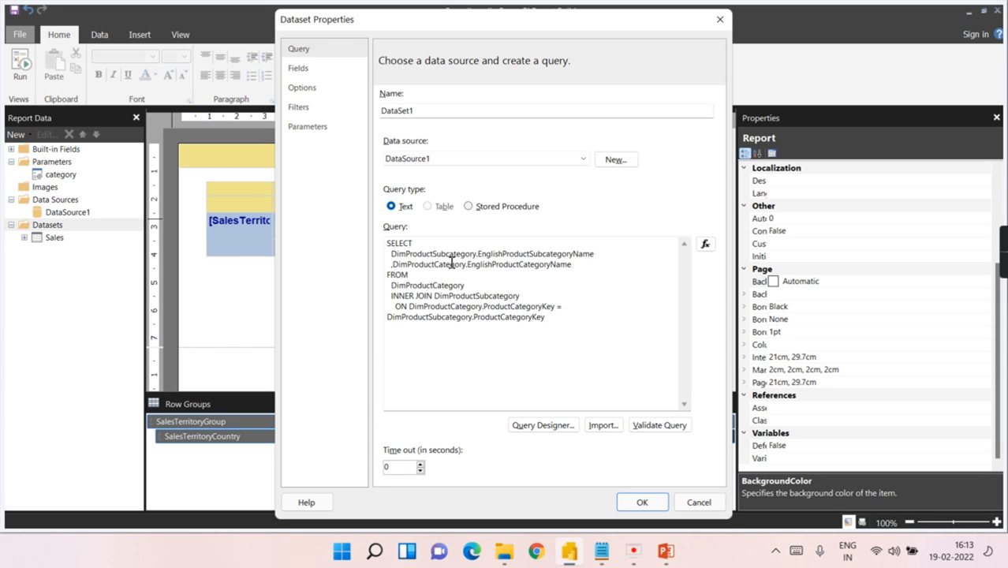
pyautogui.click(421, 244)
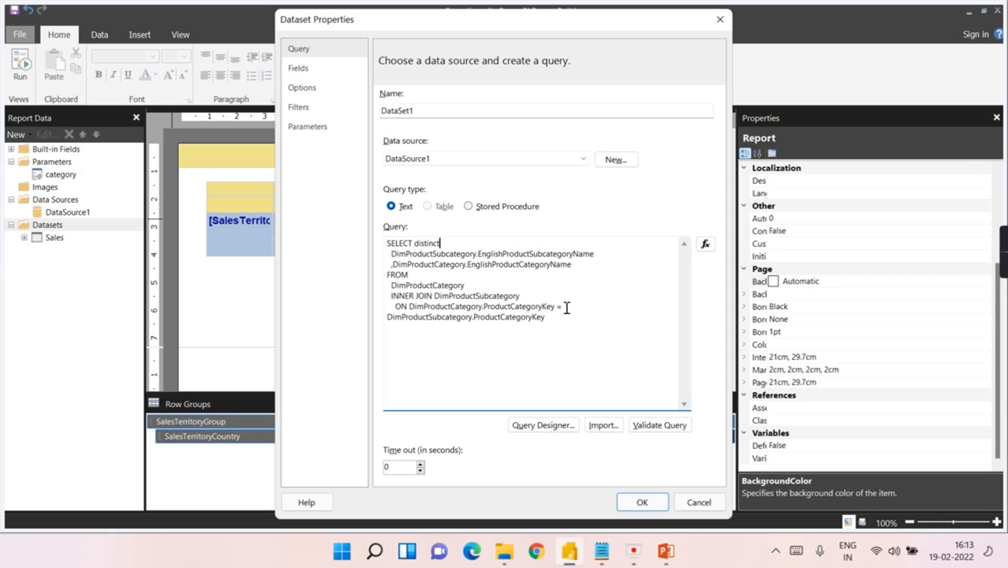
# Step: Rename the dataset to Subproductcat and save it
pyautogui.doubleClick(463, 109)
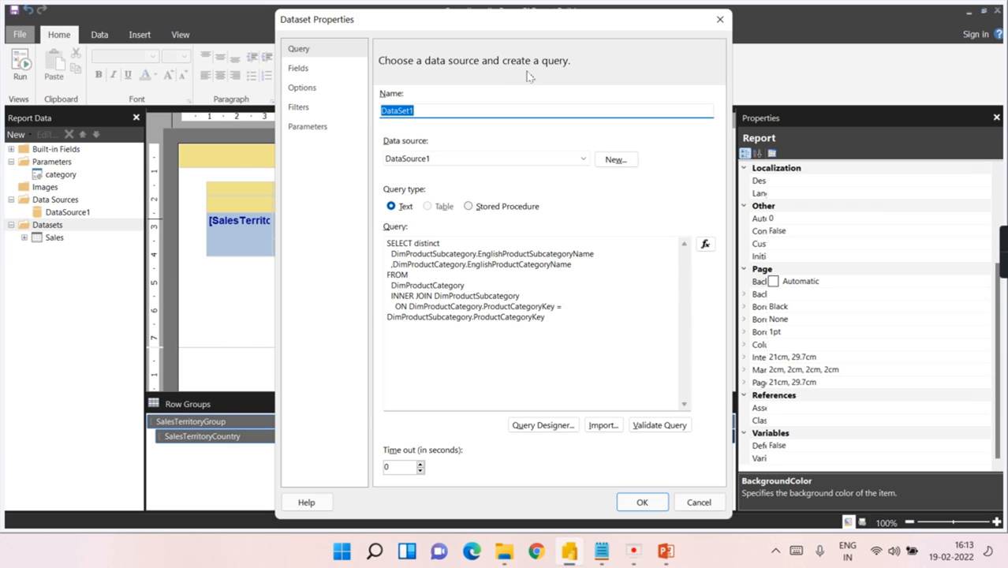
pyautogui.write('Subproductcat')
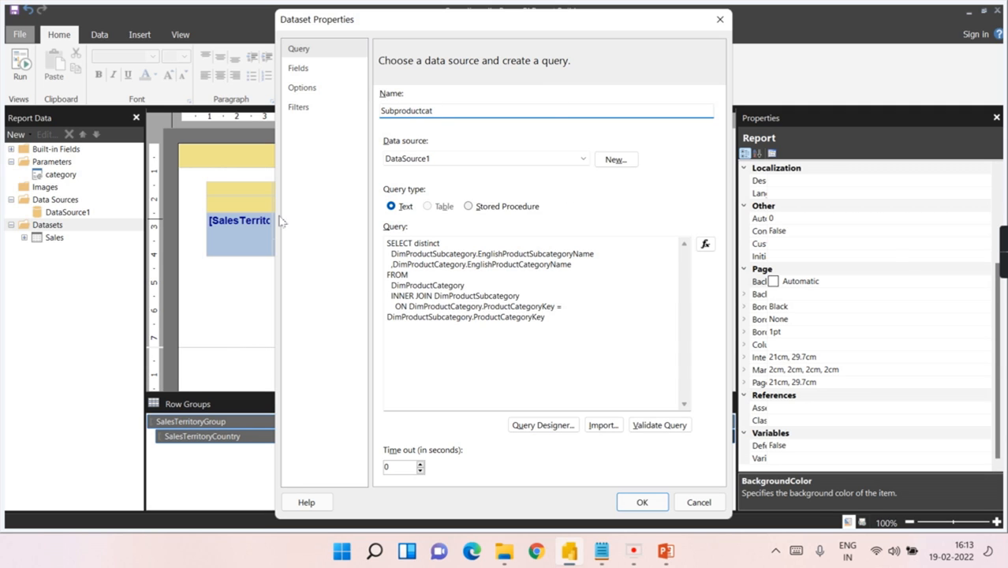
pyautogui.click(654, 500)
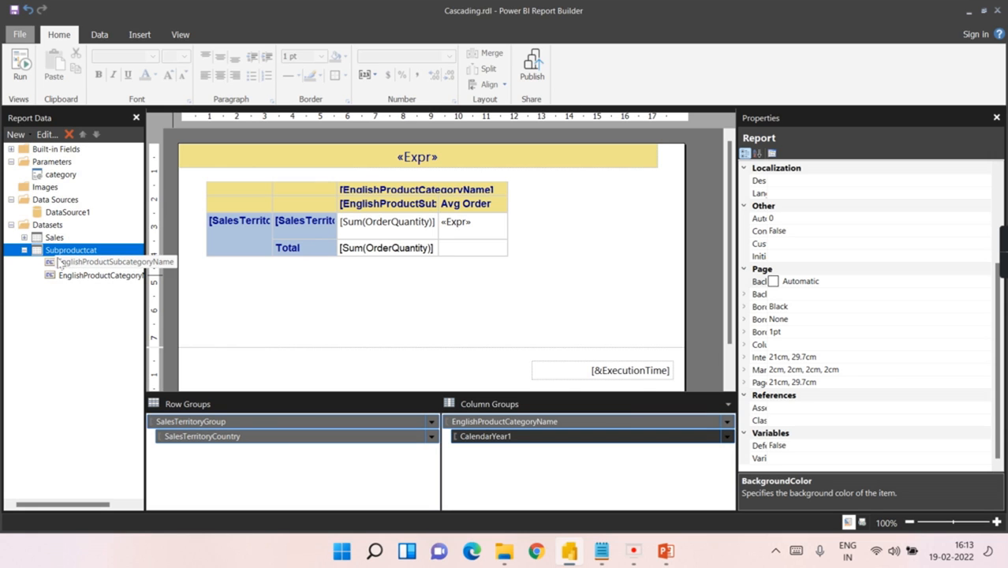
# Step: Add a report parameter named subprodcat with the prompt 'Choose Product Sub Category'
pyautogui.click(24, 250)
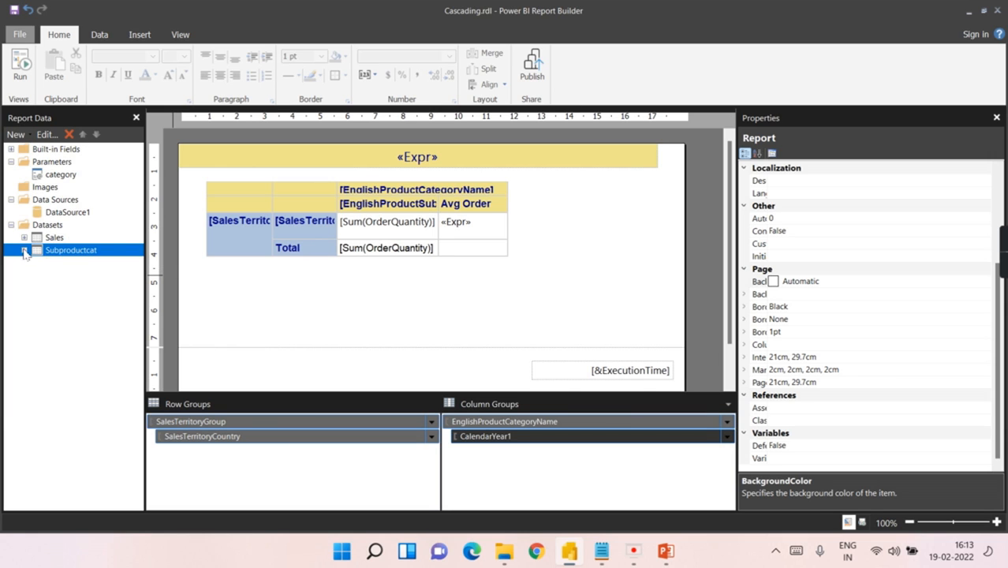
pyautogui.click(67, 162)
pyautogui.rightClick(66, 161)
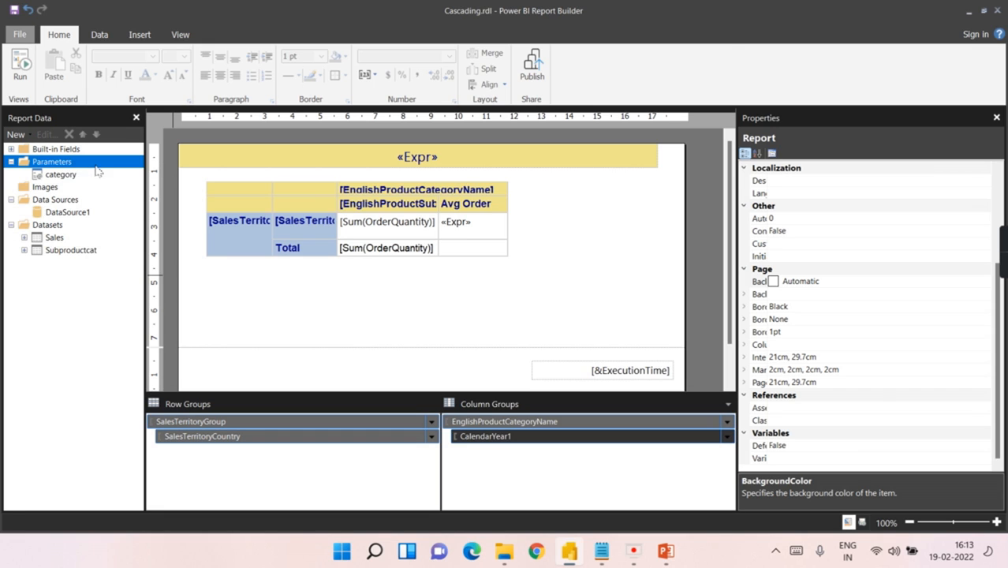
pyautogui.click(96, 169)
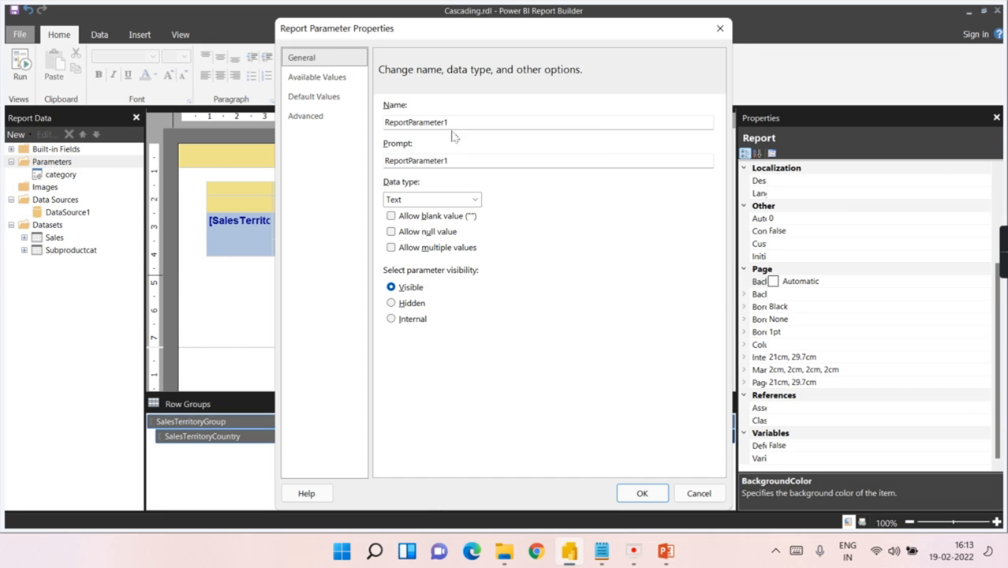
pyautogui.write('subprodcat')
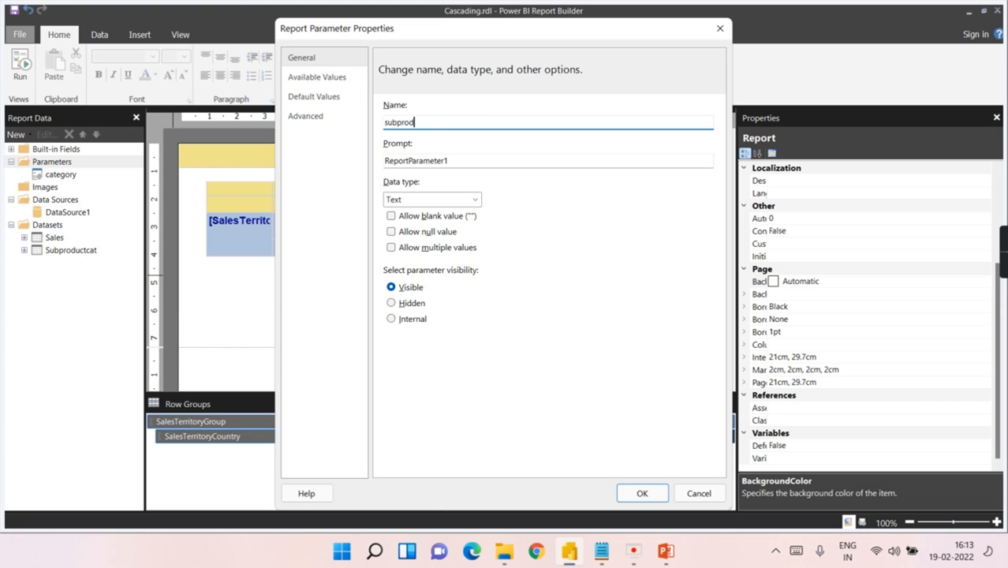
pyautogui.click(487, 161)
pyautogui.write('Choose Sub Category')
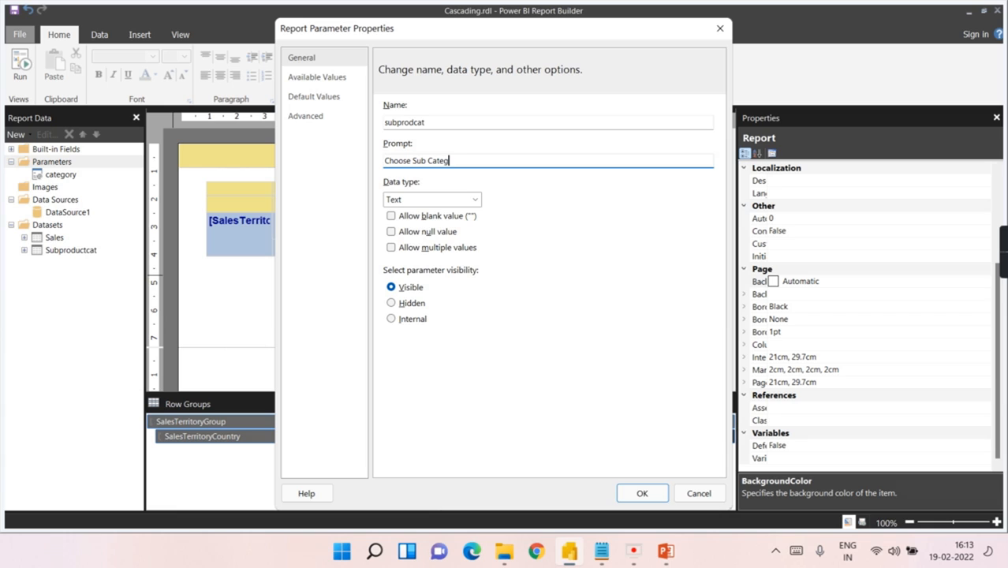
pyautogui.click(411, 160)
pyautogui.write('Product')
# Step: Take its values and labels from Subproductcat's EnglishProductSubcategoryName field
pyautogui.click(317, 84)
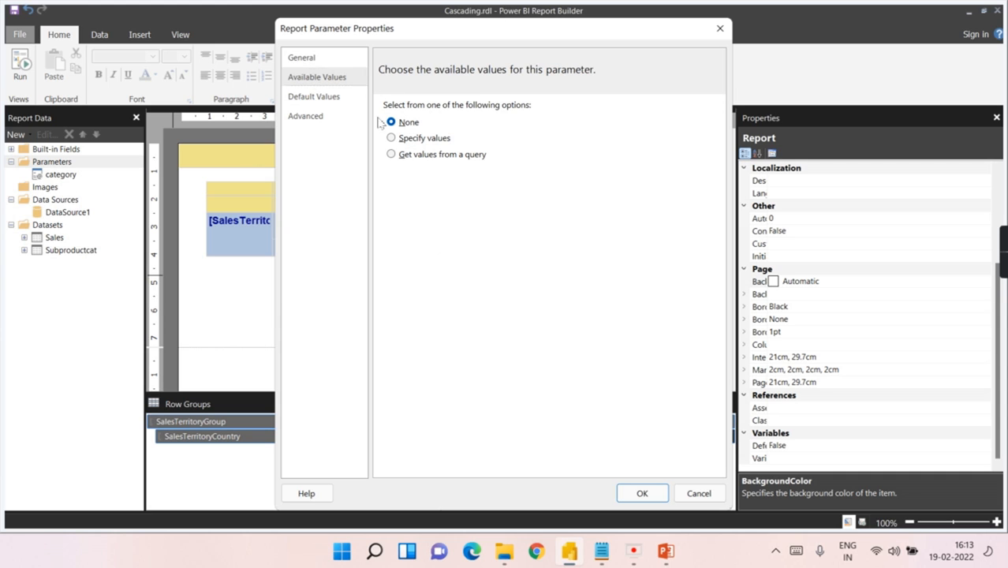
pyautogui.click(423, 157)
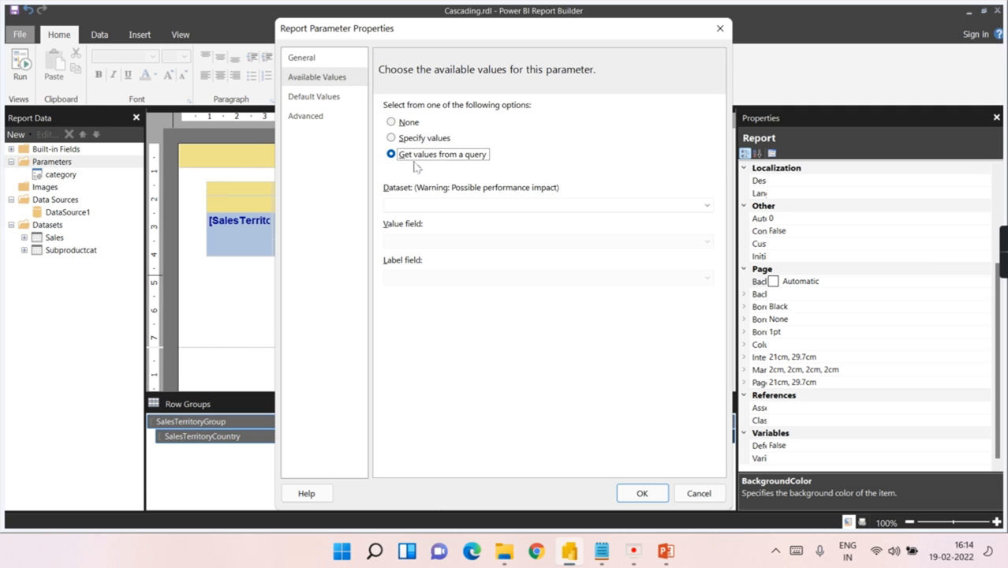
pyautogui.click(500, 204)
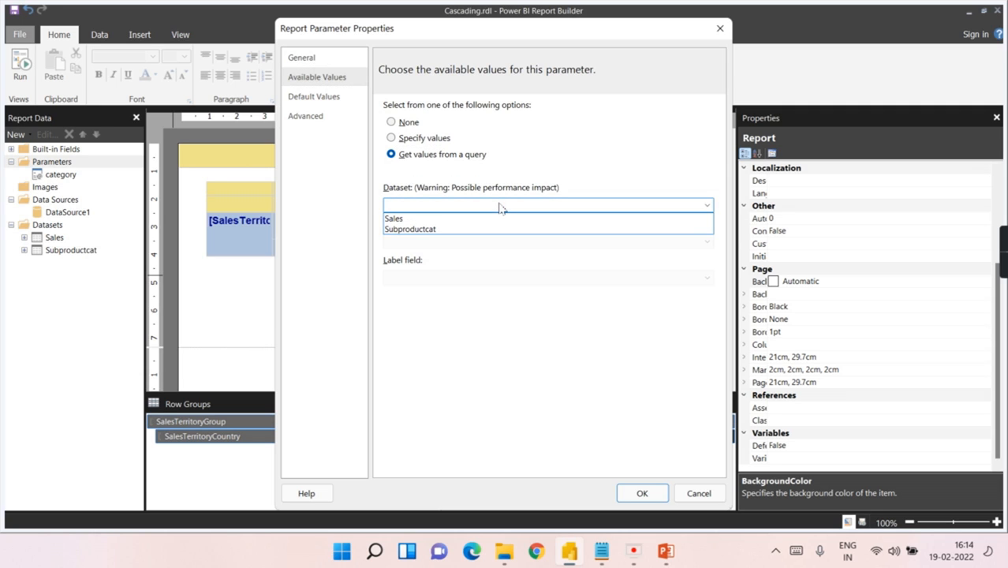
pyautogui.click(434, 230)
pyautogui.click(442, 243)
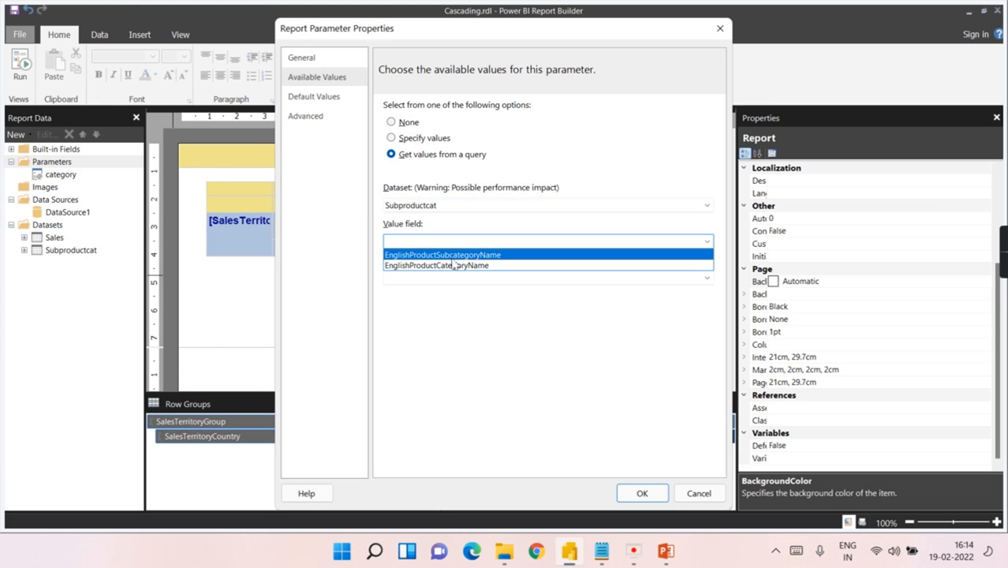
pyautogui.click(457, 254)
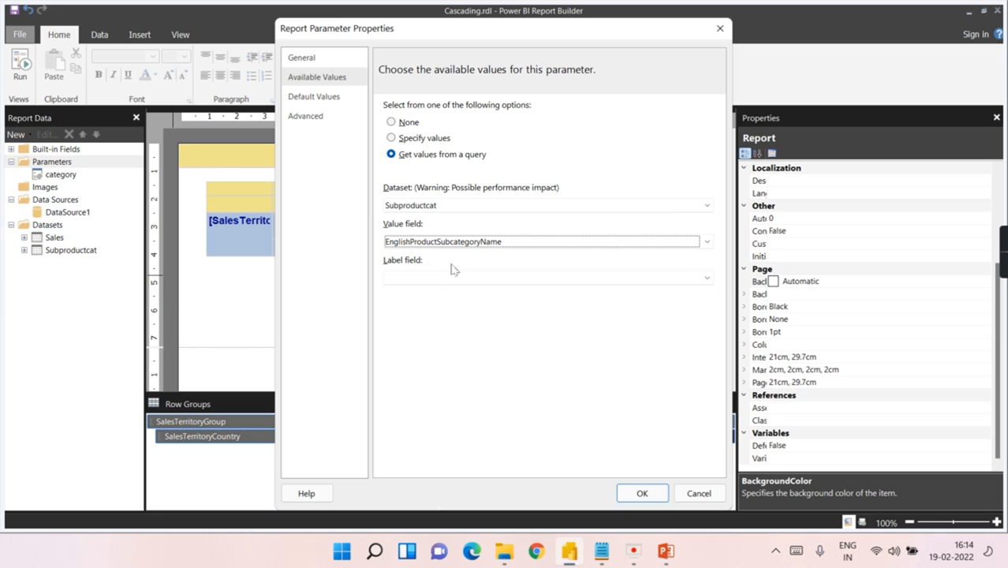
pyautogui.click(449, 277)
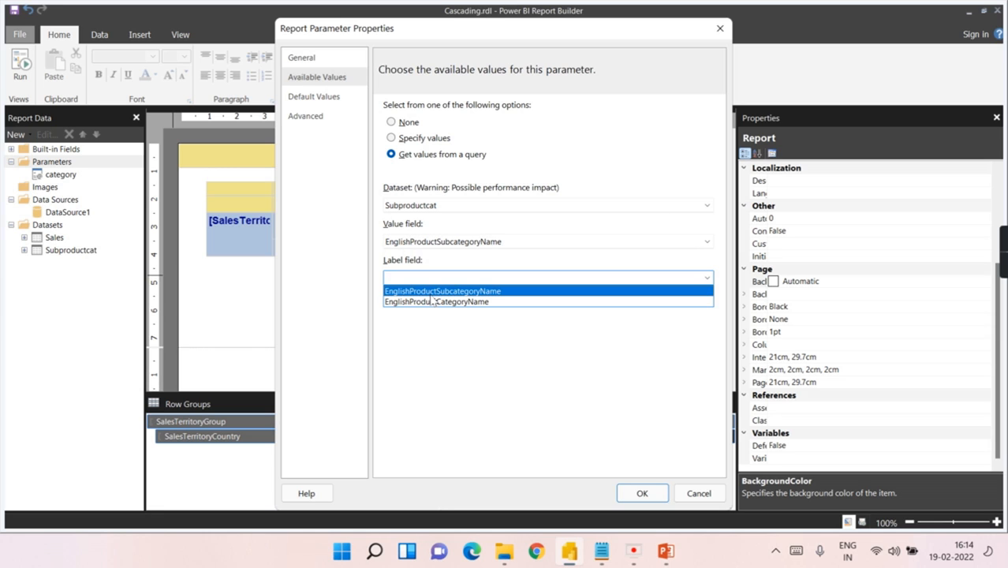
pyautogui.click(443, 291)
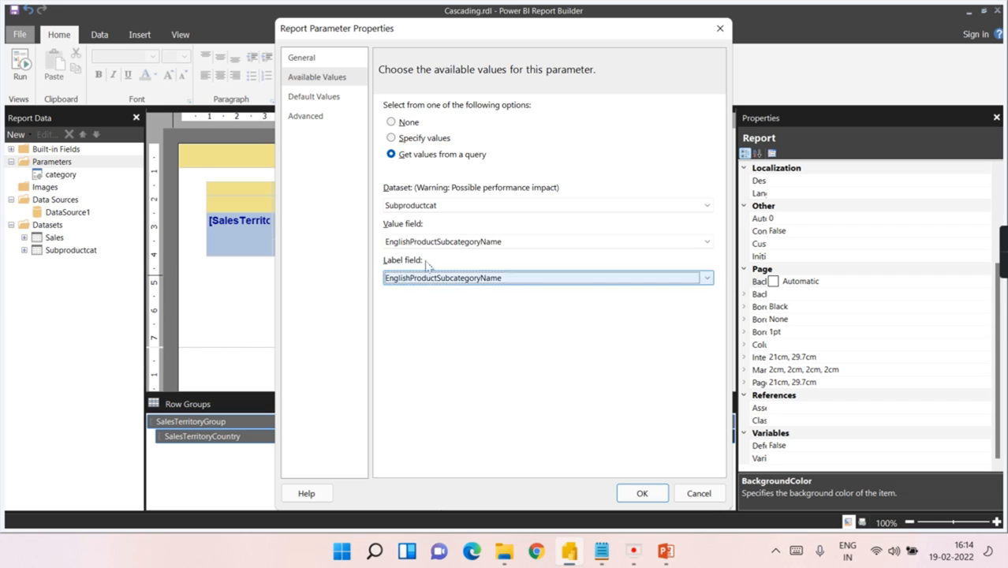
pyautogui.click(643, 492)
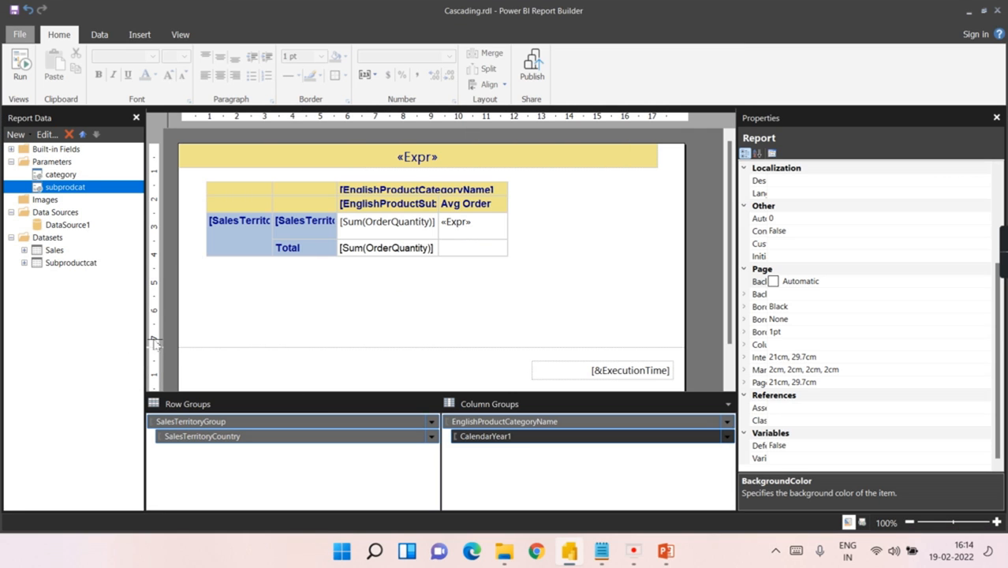
# Step: Preview the report, try the Accessories and Clothing categories, and dismiss the missing sub category error
pyautogui.click(22, 67)
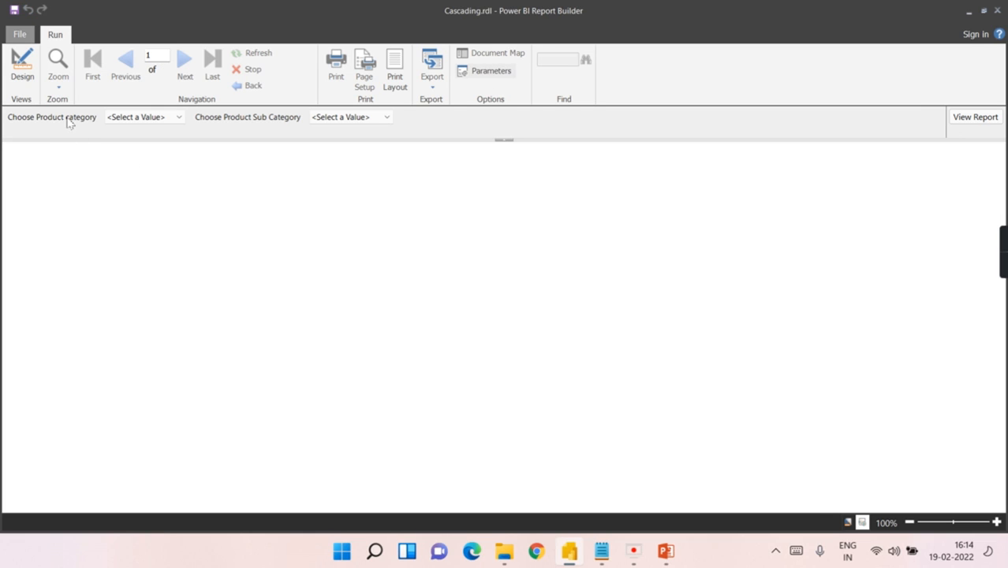
pyautogui.click(128, 120)
pyautogui.click(135, 141)
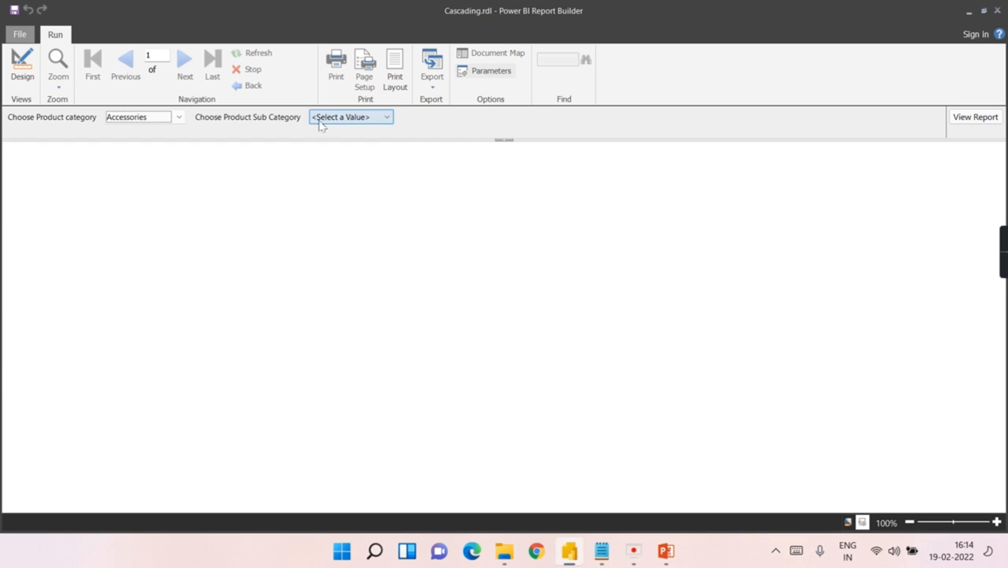
pyautogui.click(342, 118)
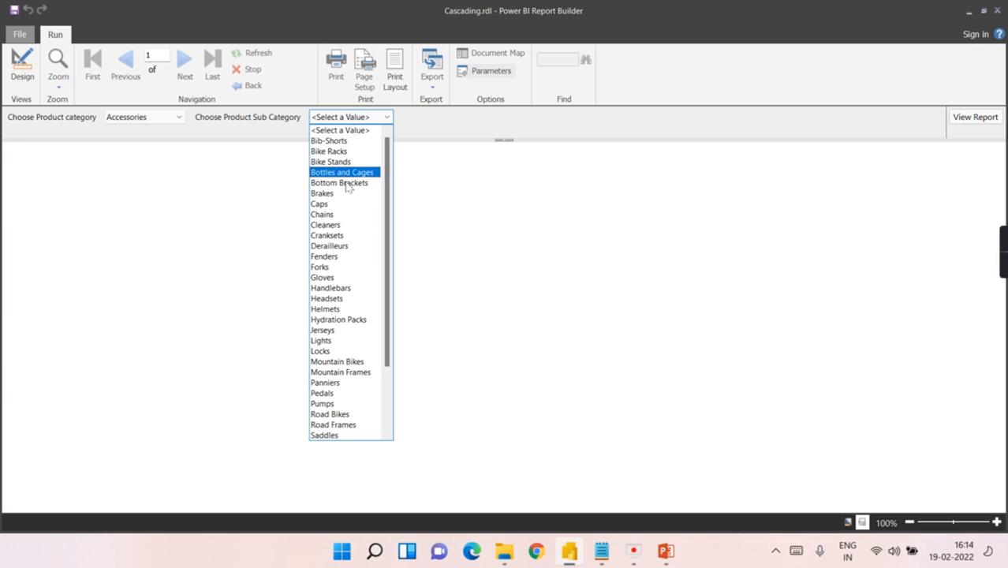
pyautogui.scroll(-3, 340, 186)
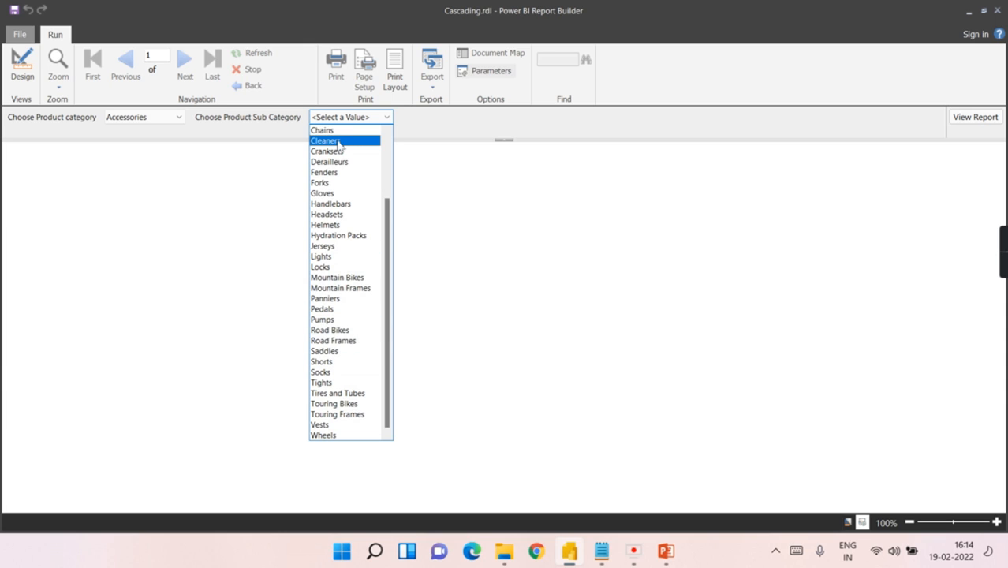
pyautogui.click(170, 117)
pyautogui.click(161, 117)
pyautogui.click(126, 150)
pyautogui.click(354, 118)
pyautogui.scroll(-3, 359, 379)
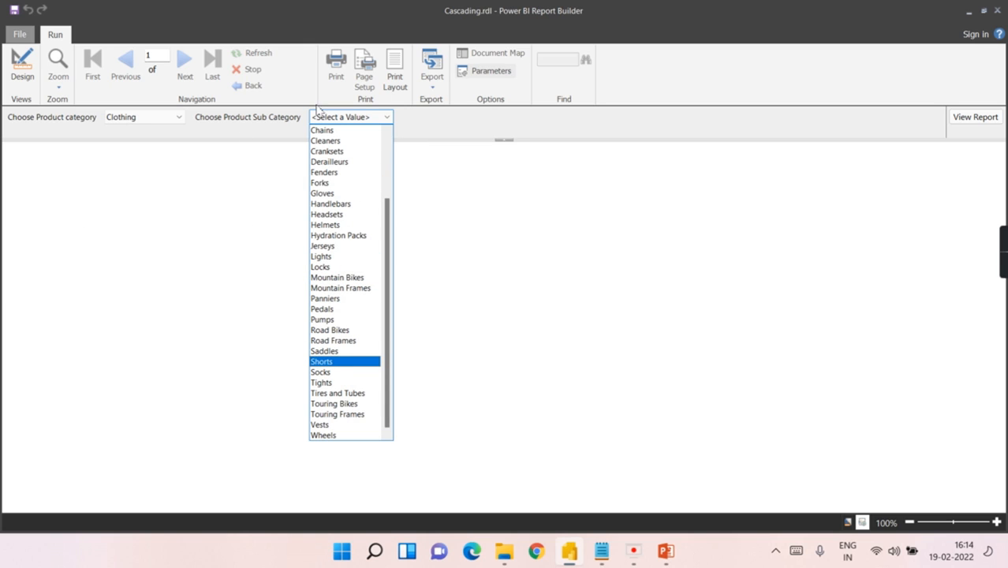
pyautogui.click(527, 250)
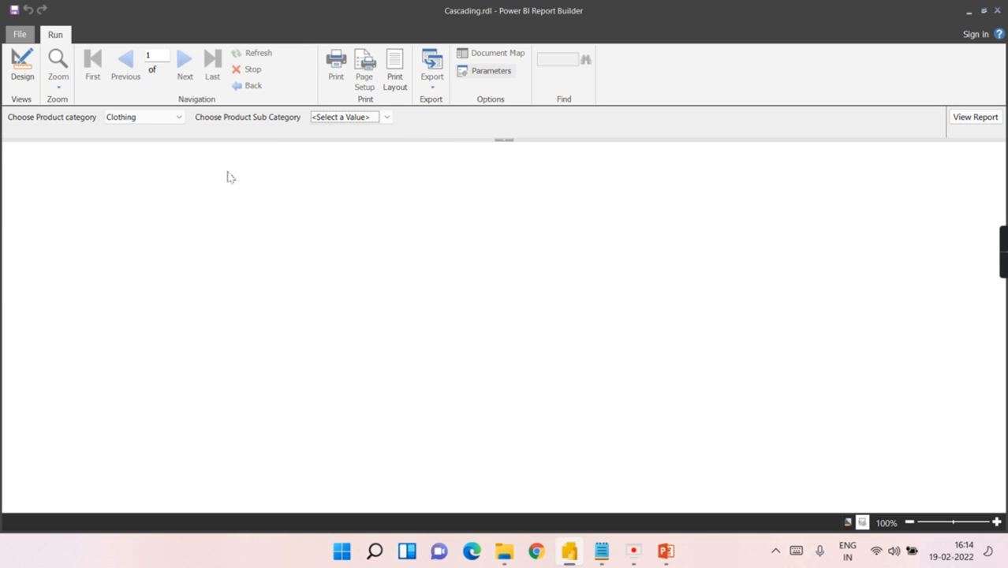
pyautogui.click(964, 120)
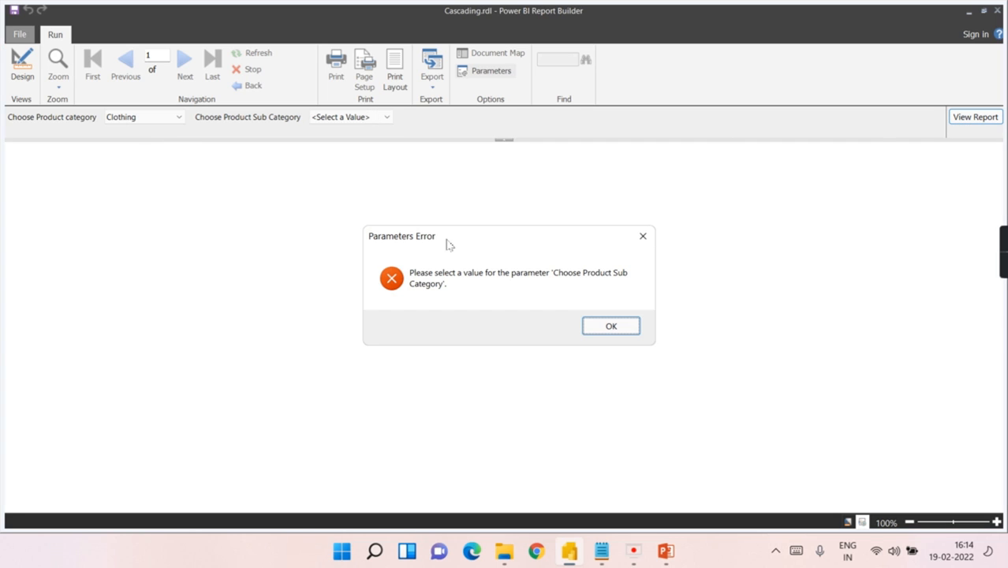
pyautogui.click(592, 323)
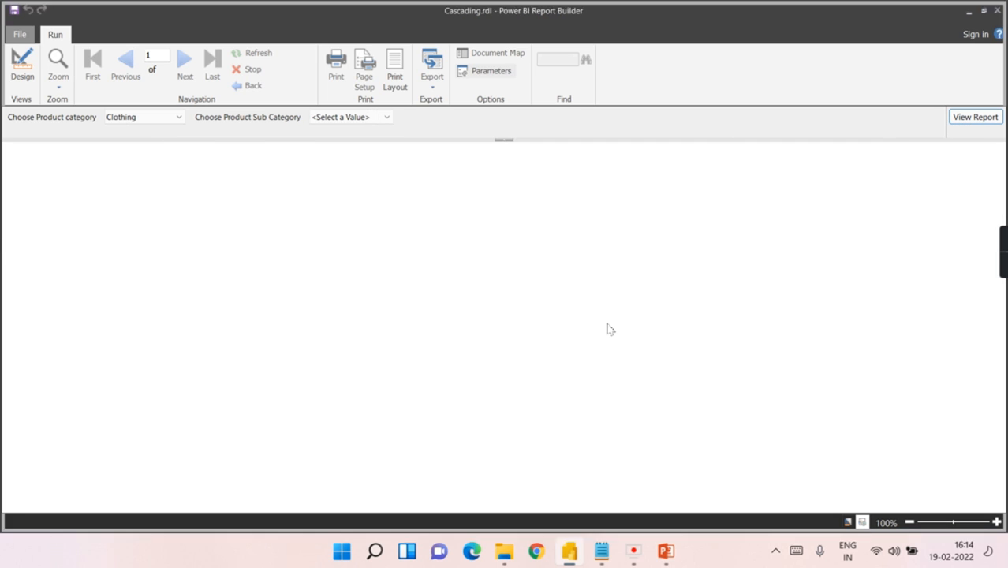
# Step: Set the product category to Accessories and the sub category to Helmets
pyautogui.click(337, 119)
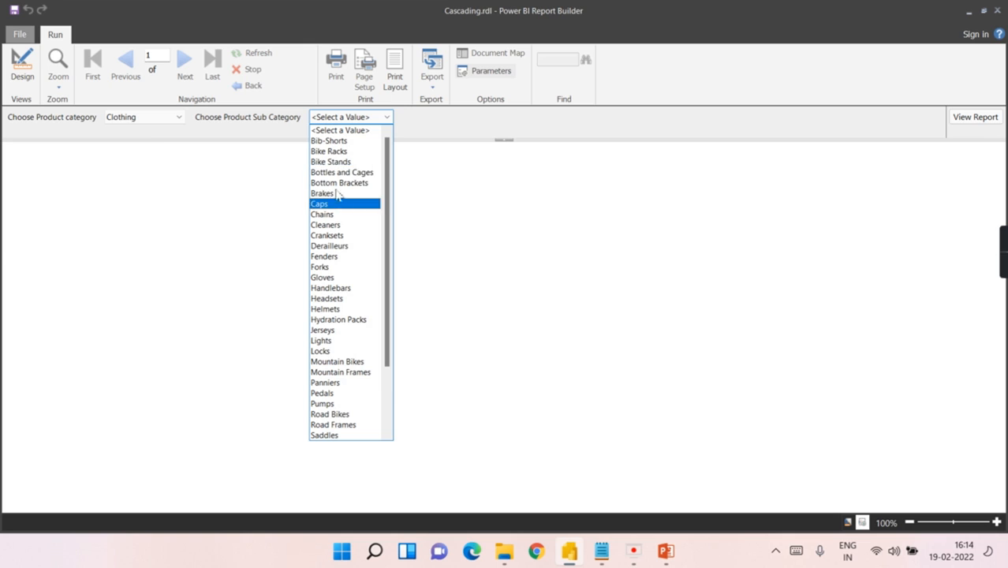
pyautogui.click(128, 126)
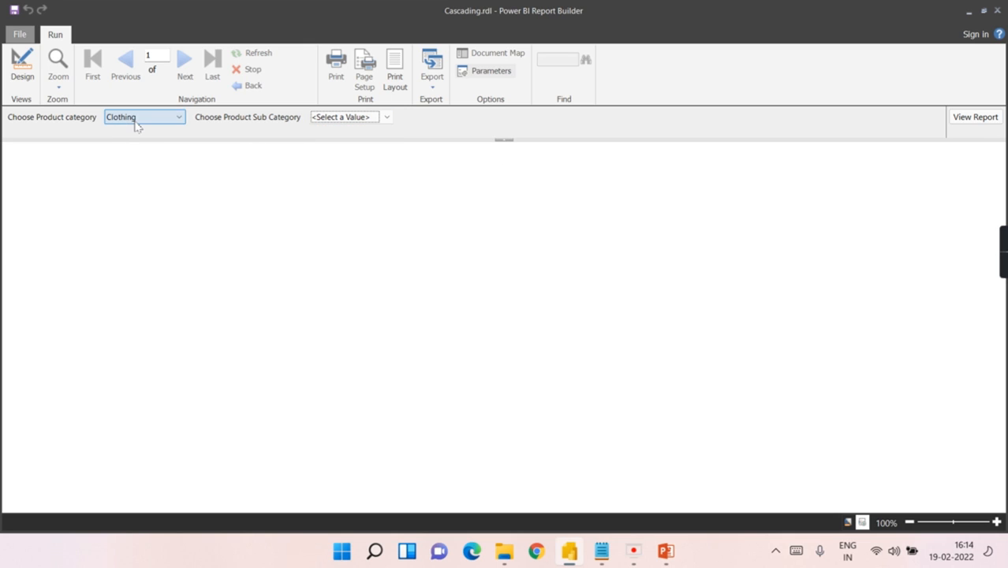
pyautogui.click(138, 128)
pyautogui.click(137, 133)
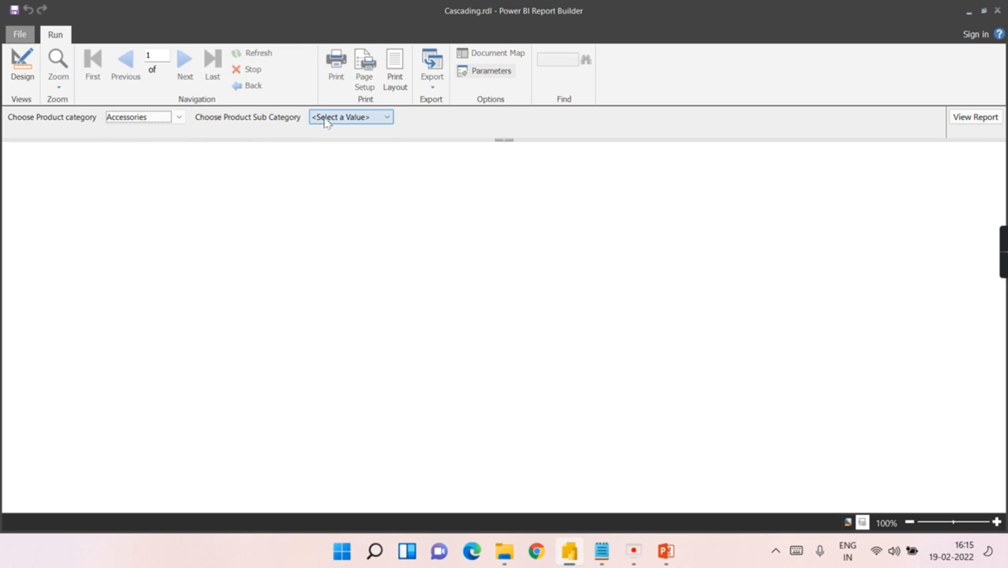
pyautogui.click(320, 119)
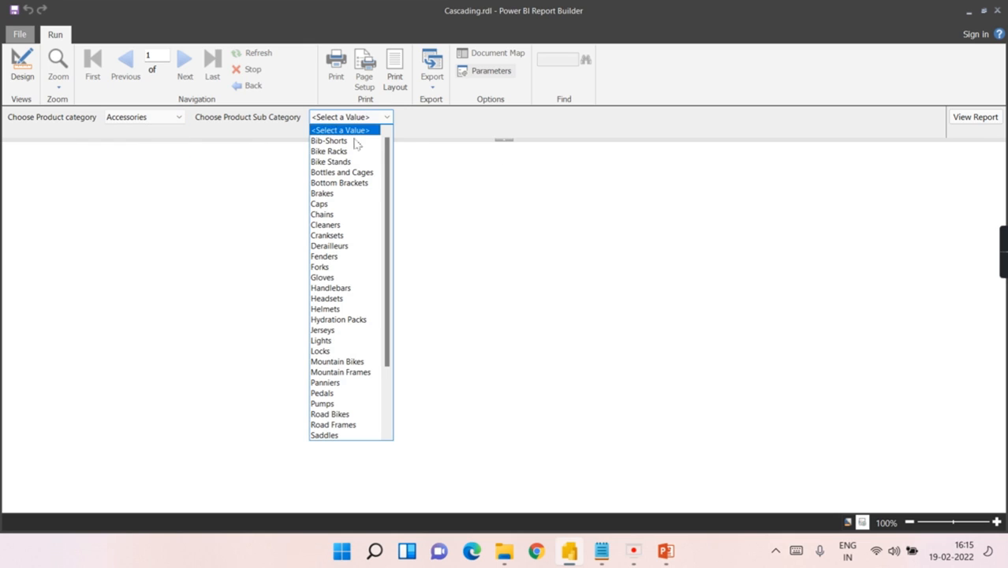
pyautogui.click(333, 310)
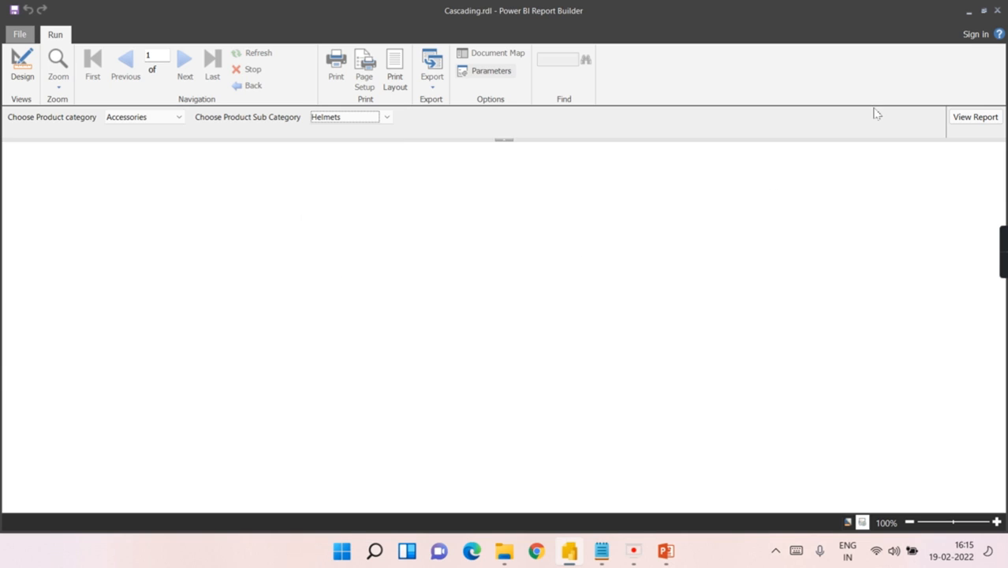
# Step: Run the report for Accessories/Helmets, then rerun it with the Bikes category
pyautogui.click(975, 117)
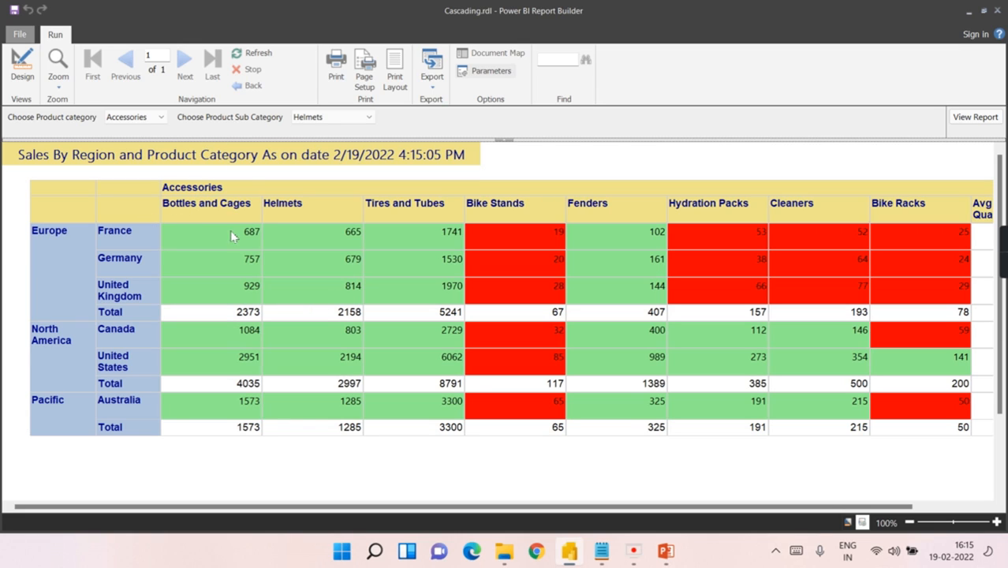
pyautogui.moveTo(213, 509); pyautogui.dragTo(0, 541)
pyautogui.click(134, 117)
pyautogui.click(146, 139)
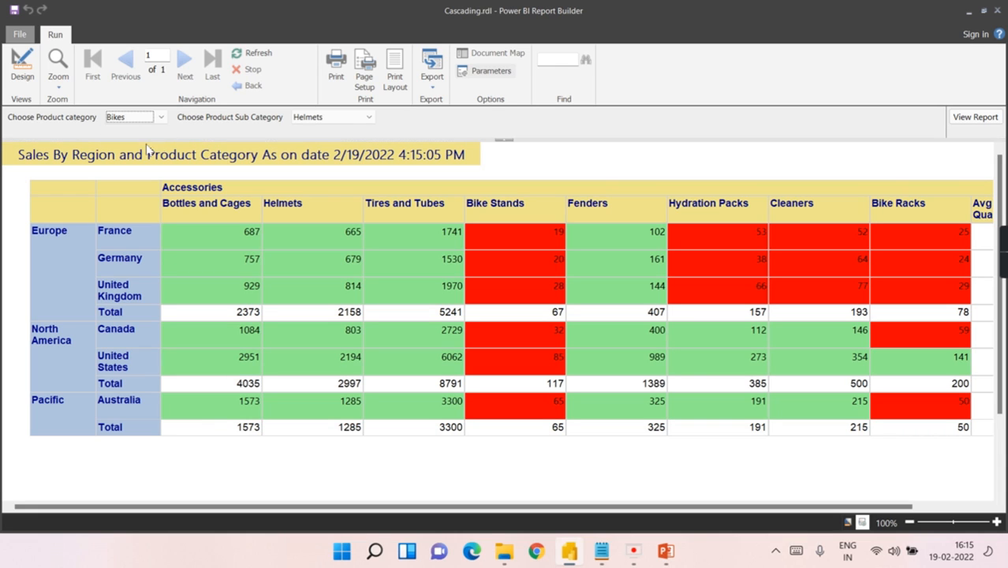
pyautogui.click(976, 116)
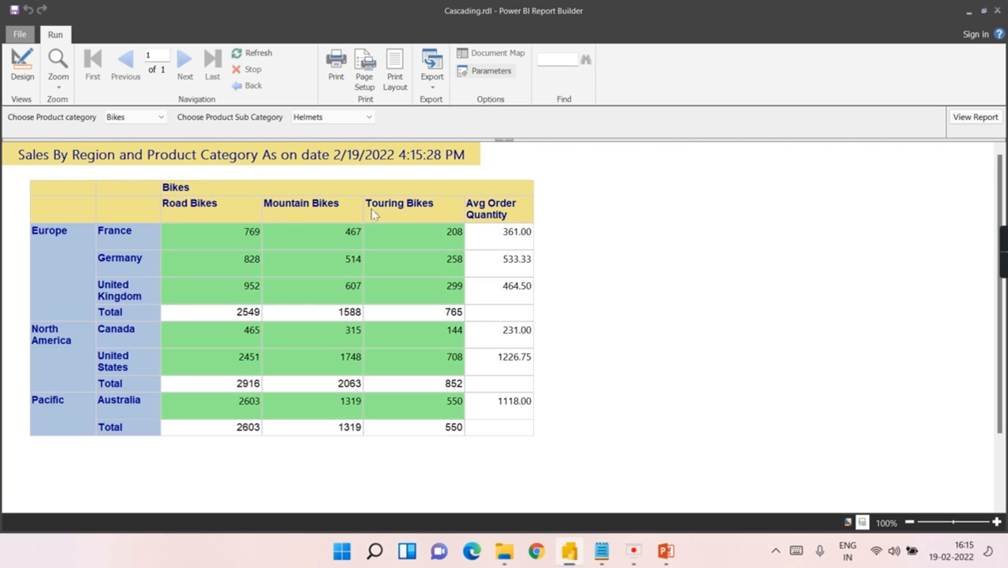
# Step: Check the sub category list, return to design view and open the Sales dataset properties
pyautogui.click(328, 118)
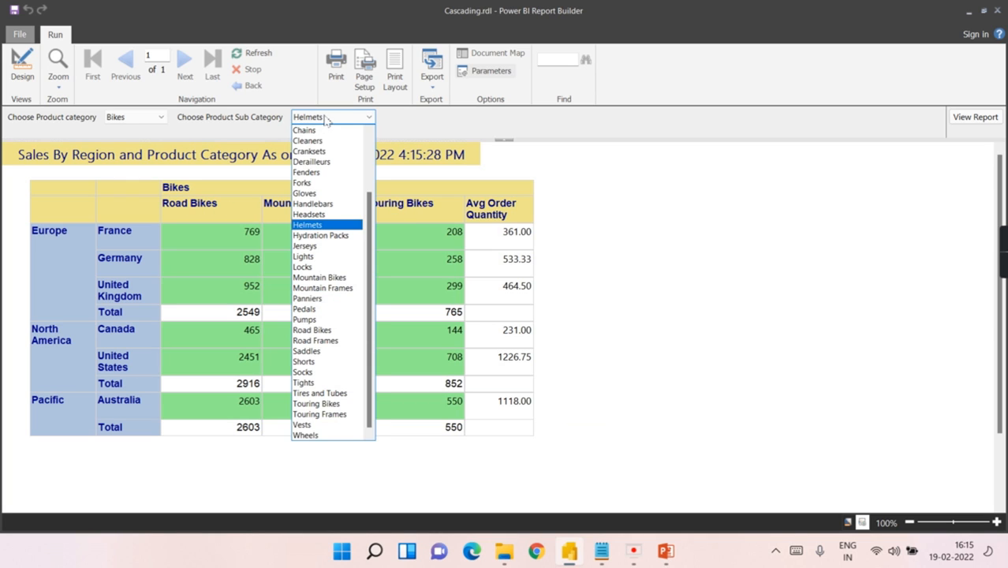
pyautogui.scroll(-1, 261, 493)
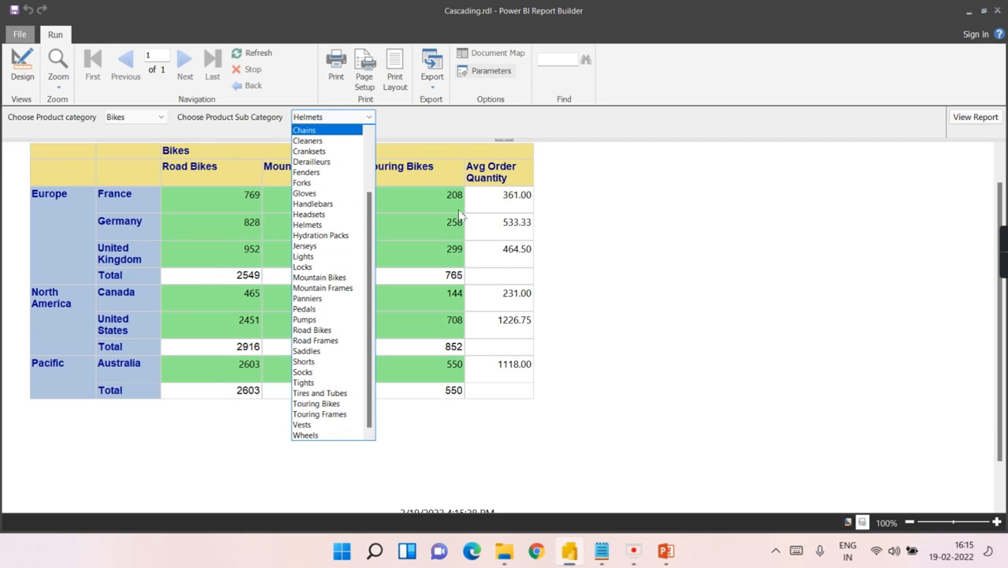
pyautogui.click(793, 290)
pyautogui.scroll(1, 707, 284)
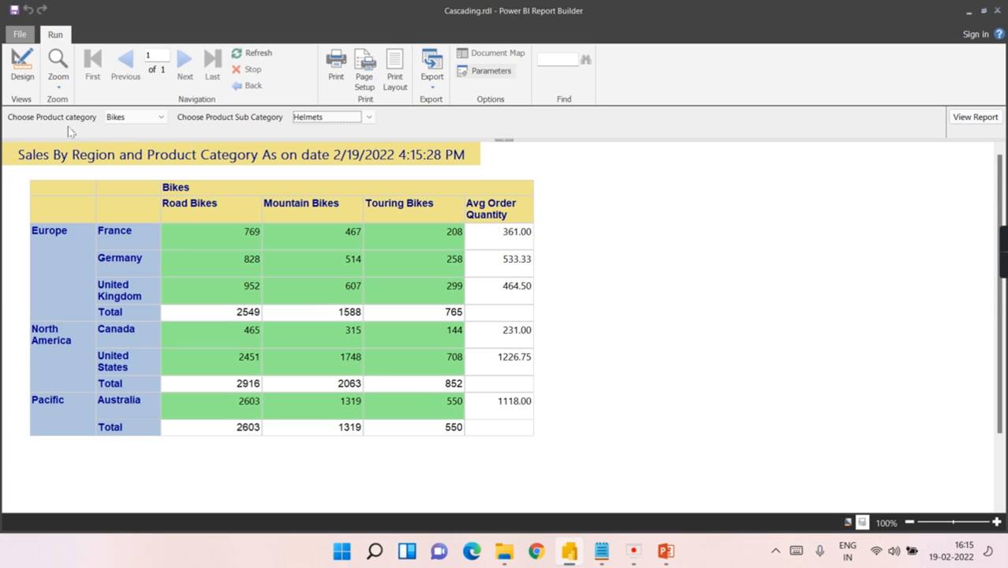
pyautogui.click(22, 67)
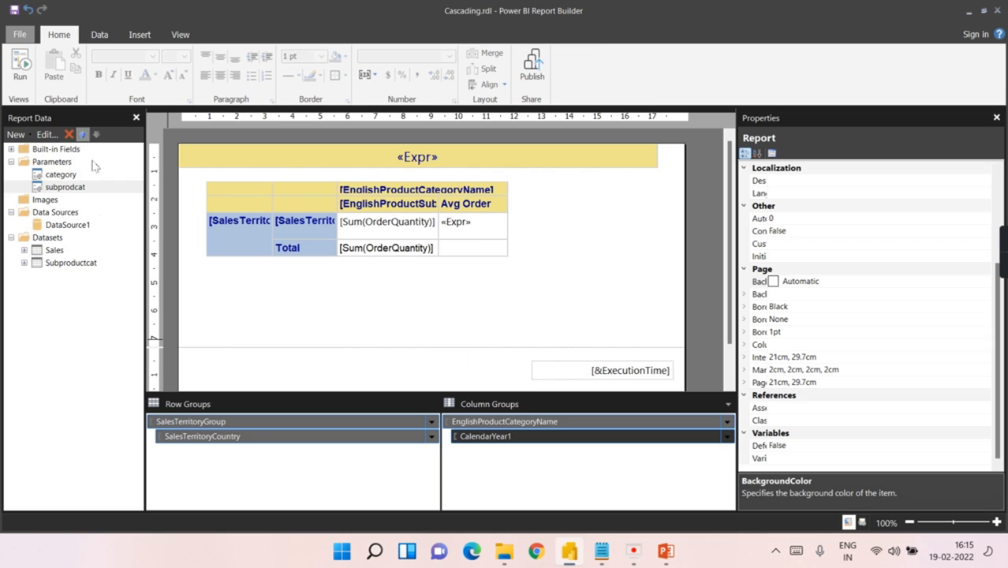
pyautogui.doubleClick(52, 250)
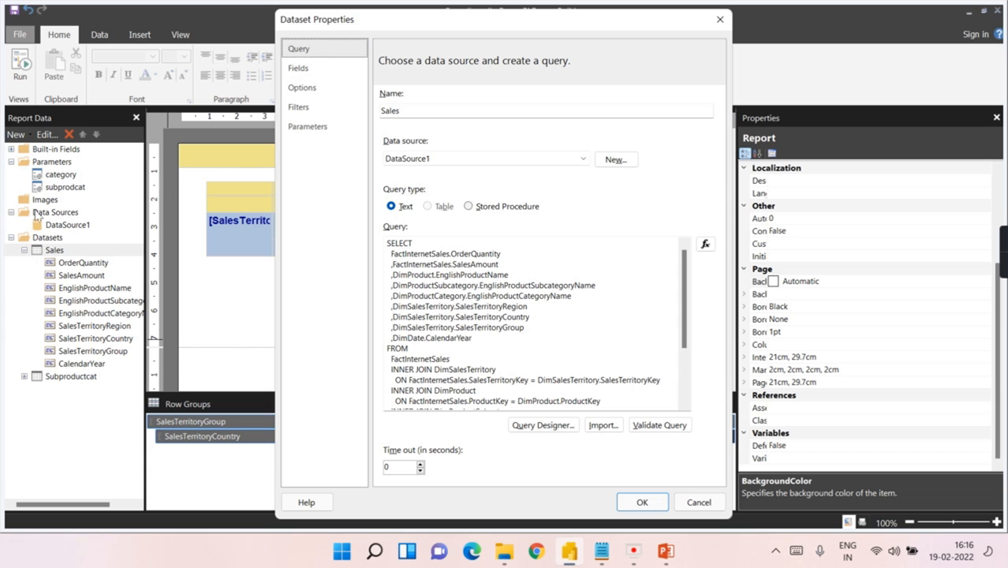
pyautogui.click(302, 112)
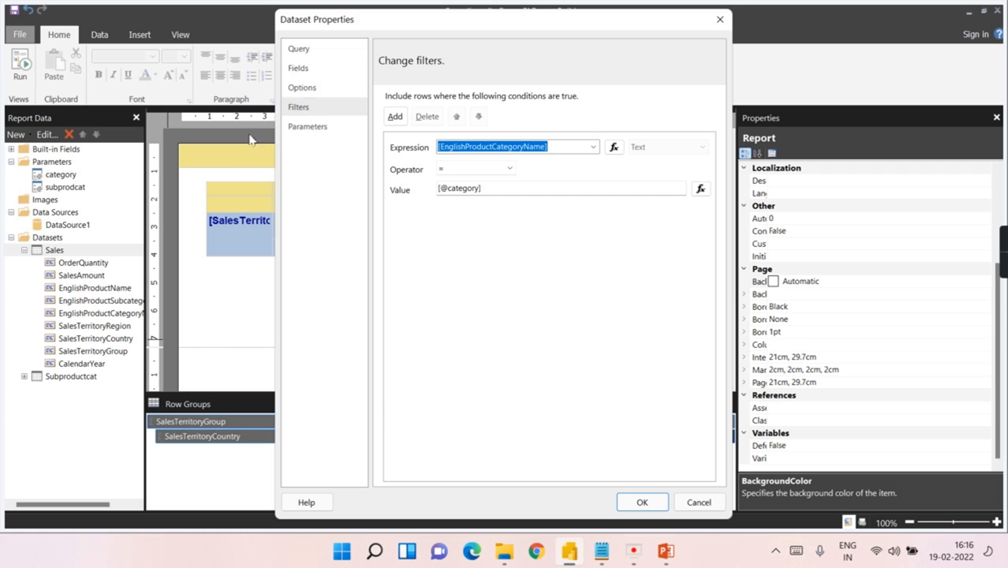
pyautogui.click(721, 21)
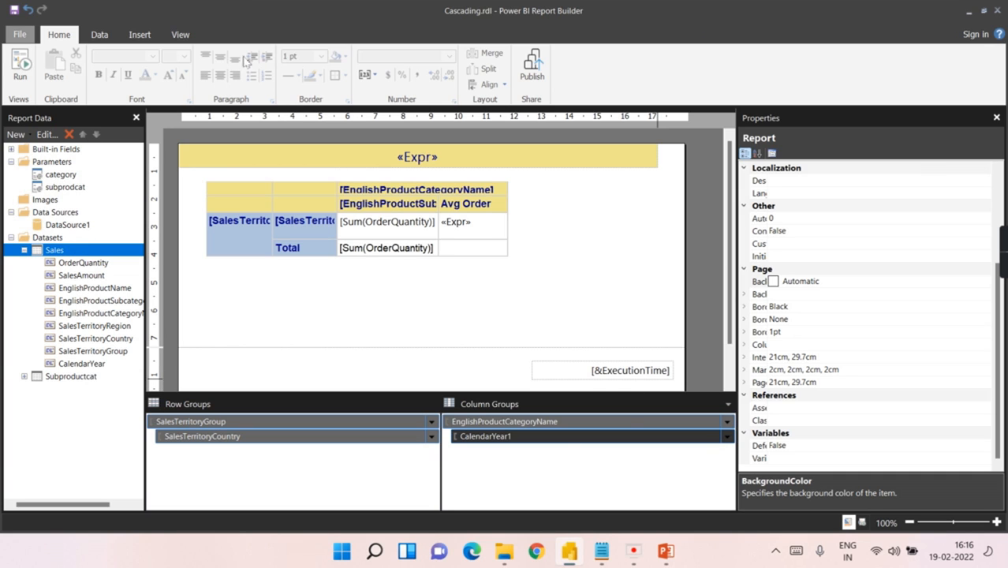
pyautogui.click(26, 250)
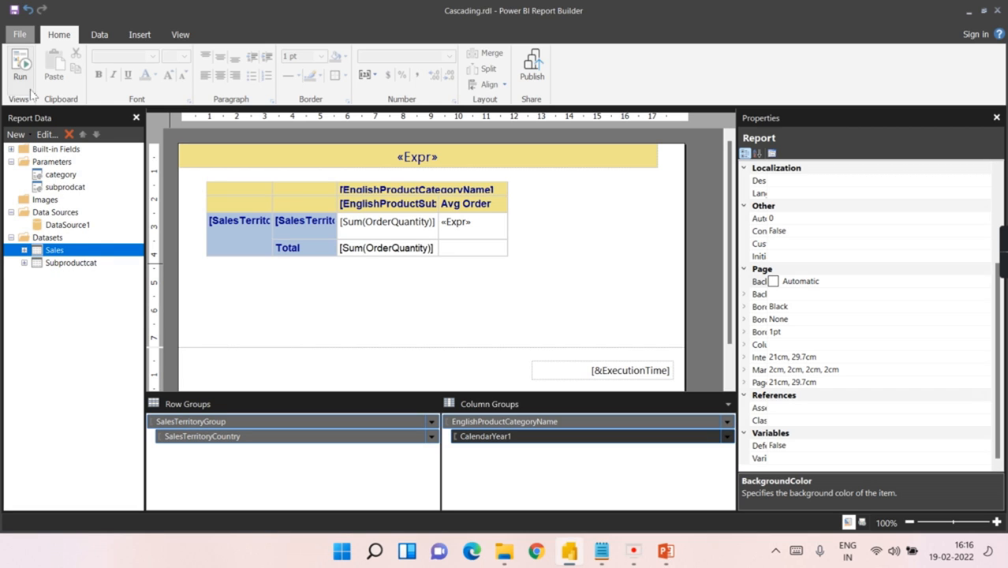
pyautogui.click(20, 67)
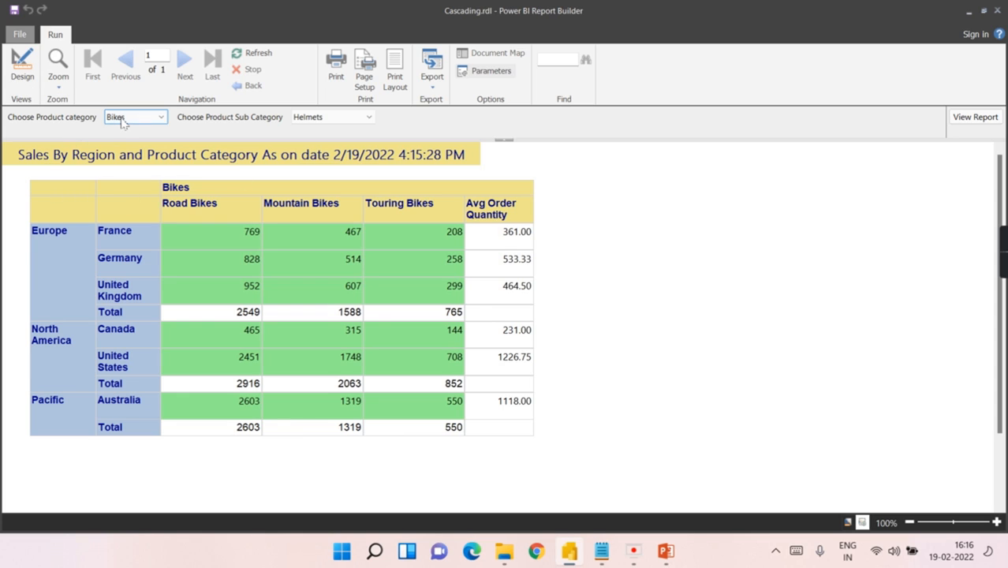
pyautogui.click(124, 118)
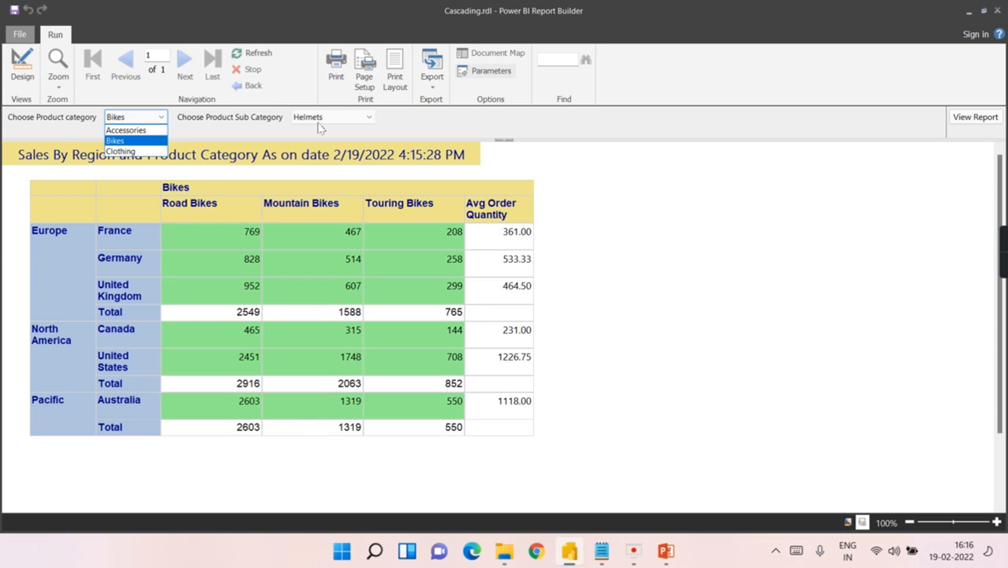
pyautogui.click(18, 76)
pyautogui.click(18, 77)
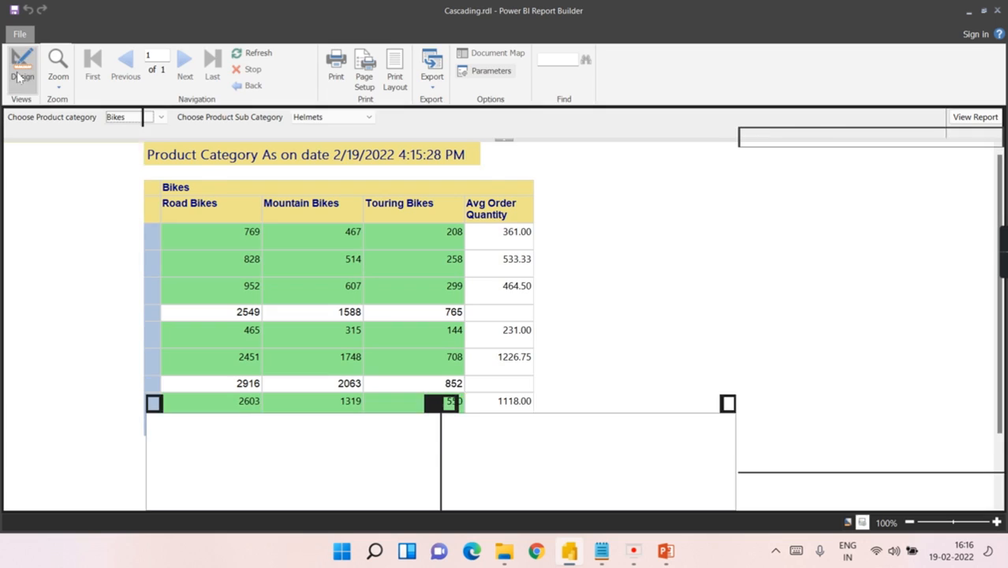
pyautogui.click(47, 187)
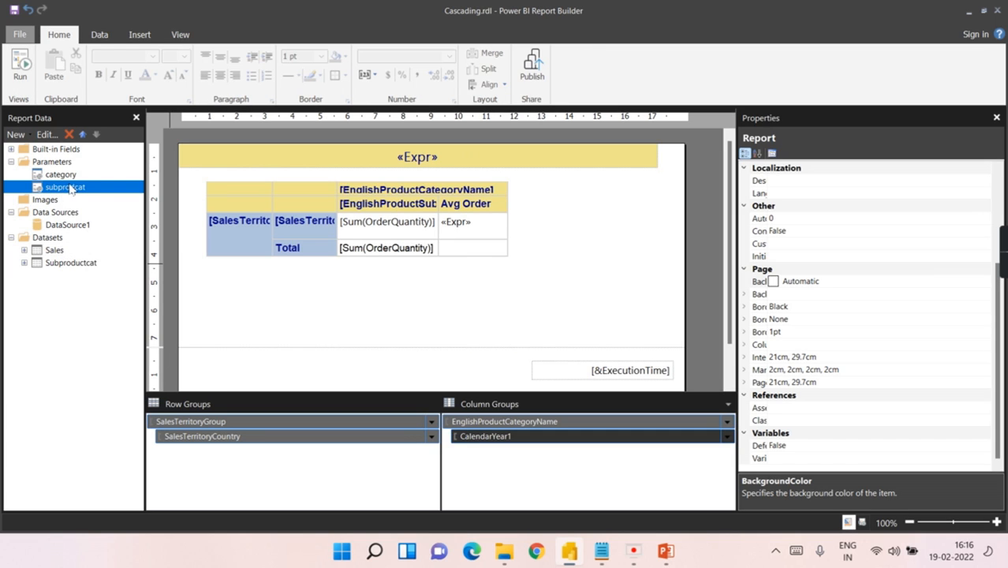
pyautogui.click(21, 66)
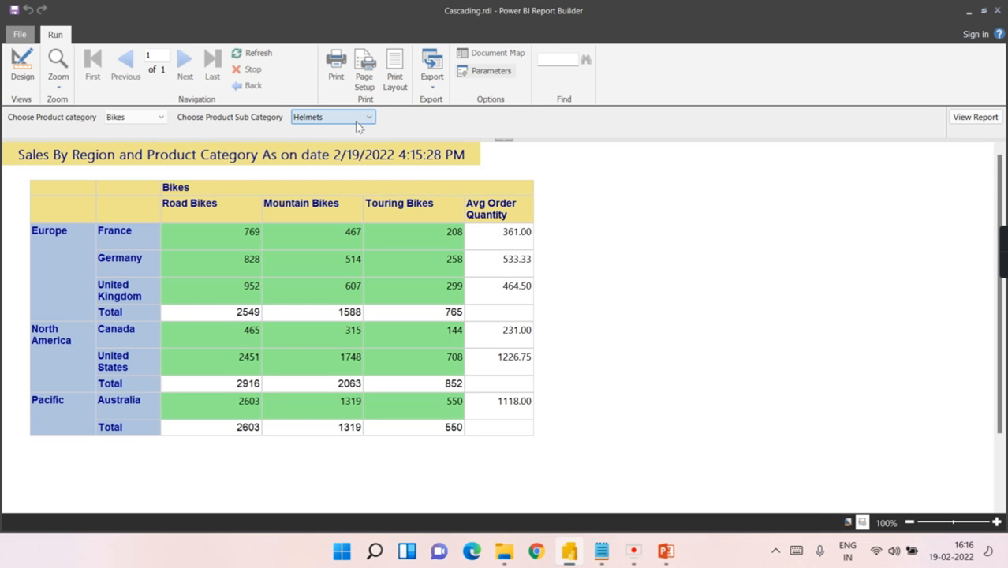
pyautogui.click(23, 66)
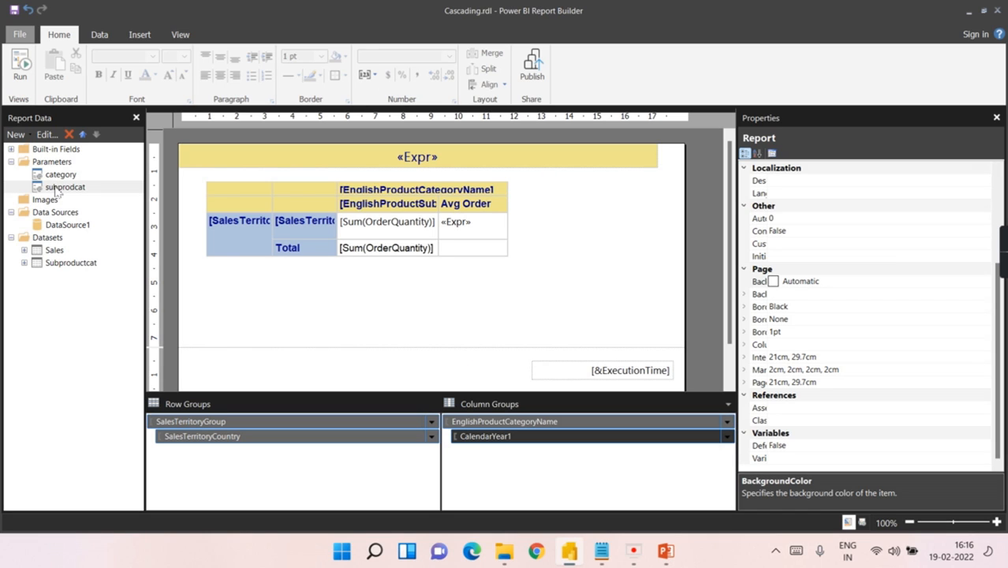
pyautogui.click(58, 175)
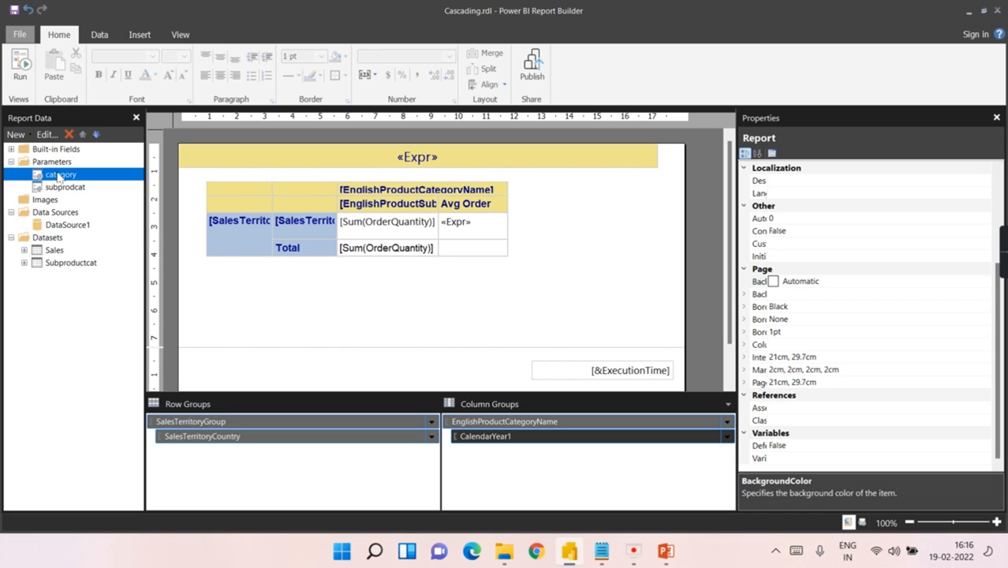
pyautogui.click(50, 188)
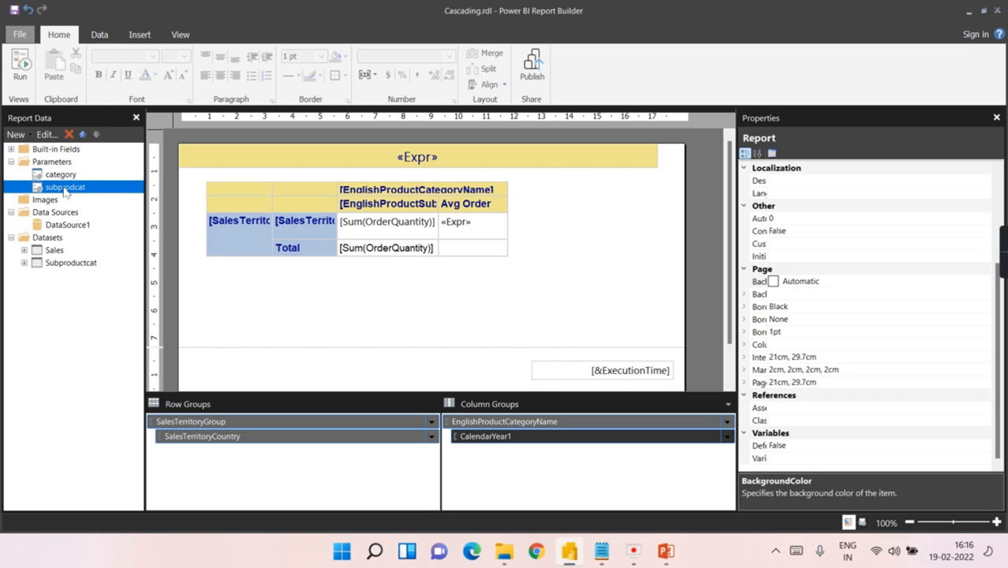
pyautogui.click(44, 268)
pyautogui.doubleClick(43, 268)
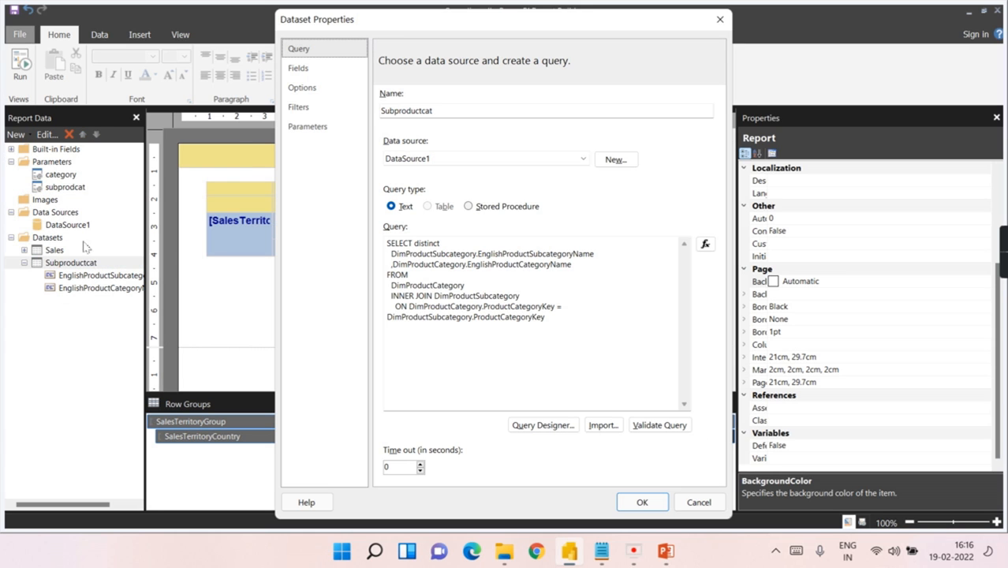
pyautogui.click(299, 108)
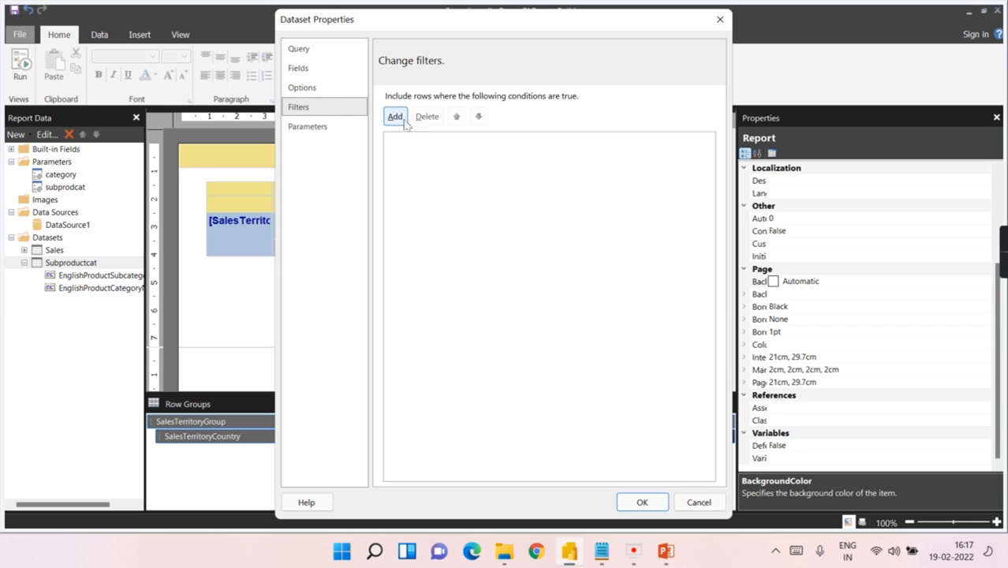
pyautogui.click(395, 116)
pyautogui.click(592, 148)
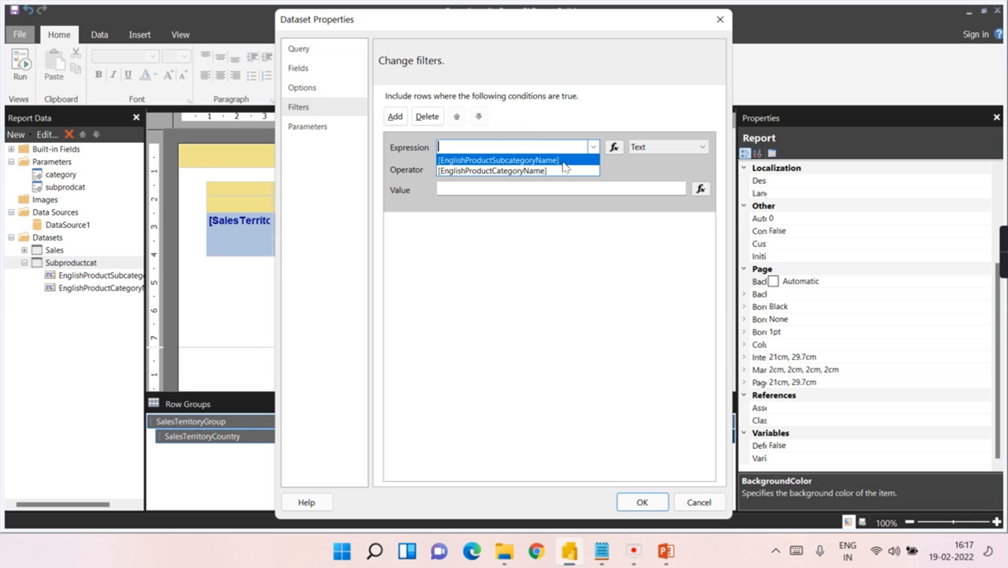
pyautogui.click(563, 170)
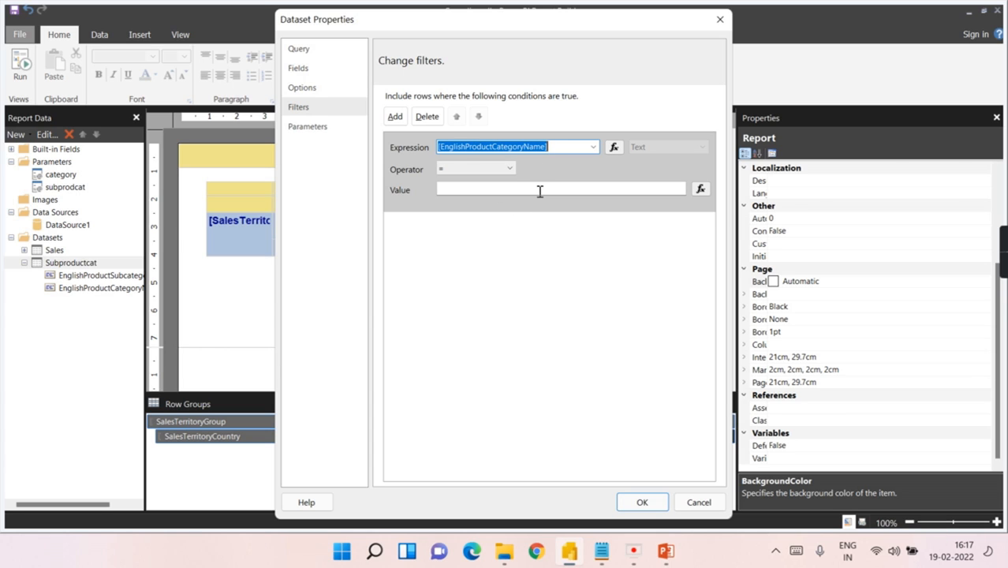
pyautogui.click(539, 192)
pyautogui.click(700, 188)
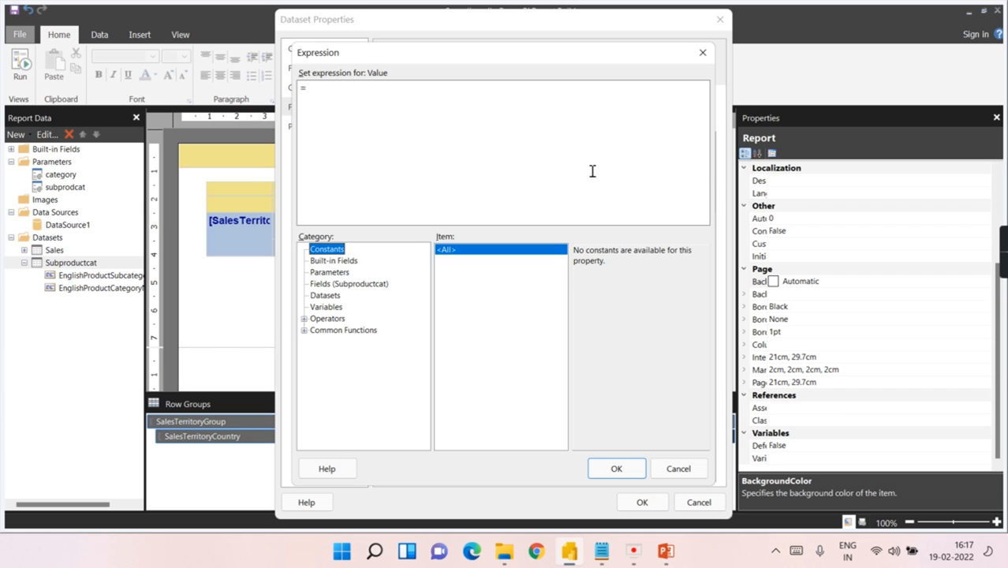
pyautogui.click(330, 272)
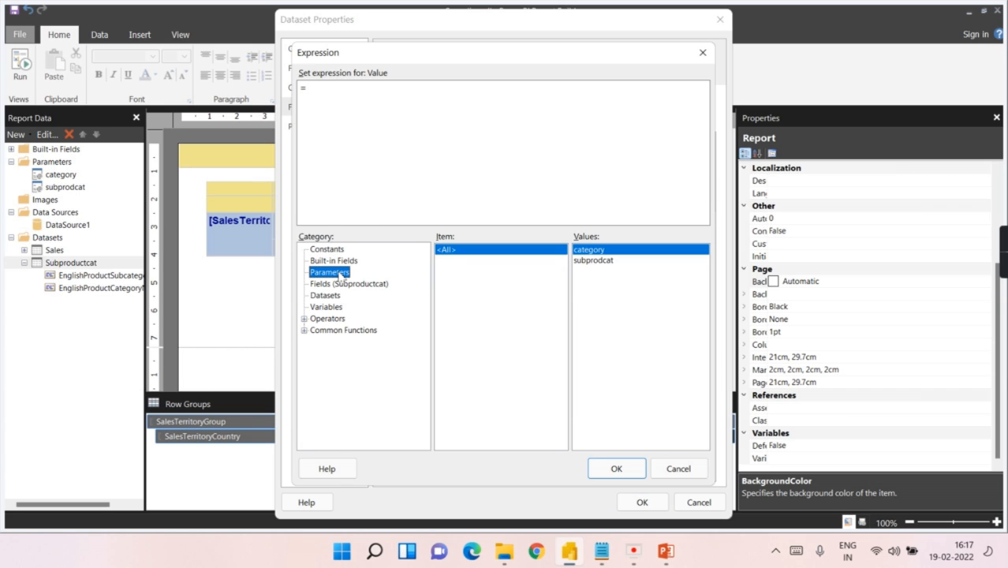
pyautogui.doubleClick(590, 251)
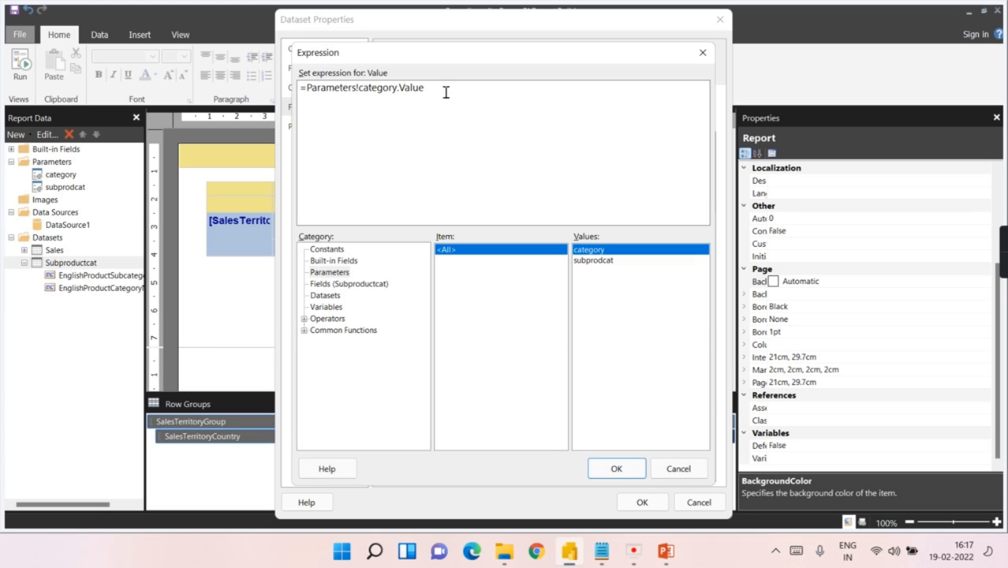
pyautogui.click(602, 466)
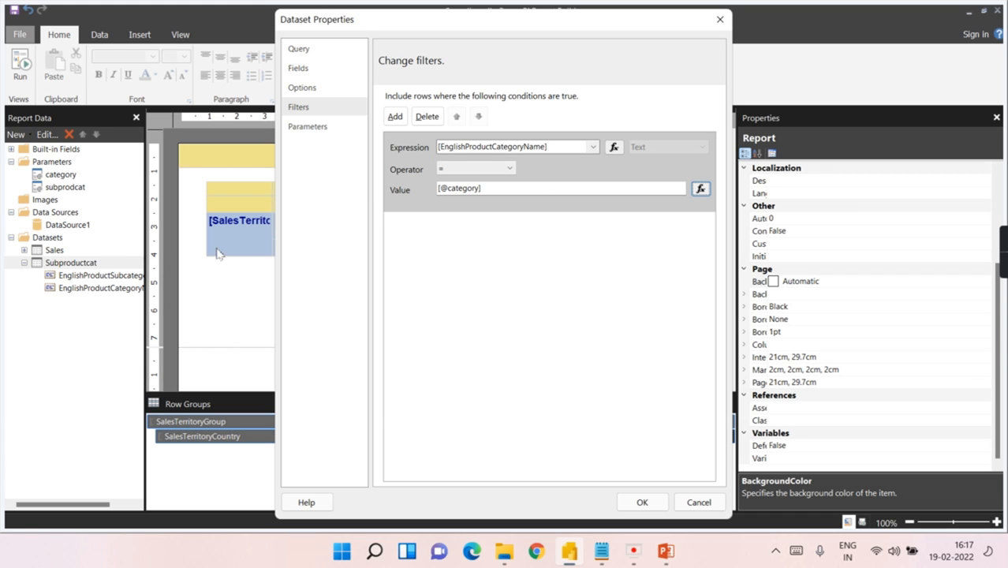
pyautogui.click(639, 502)
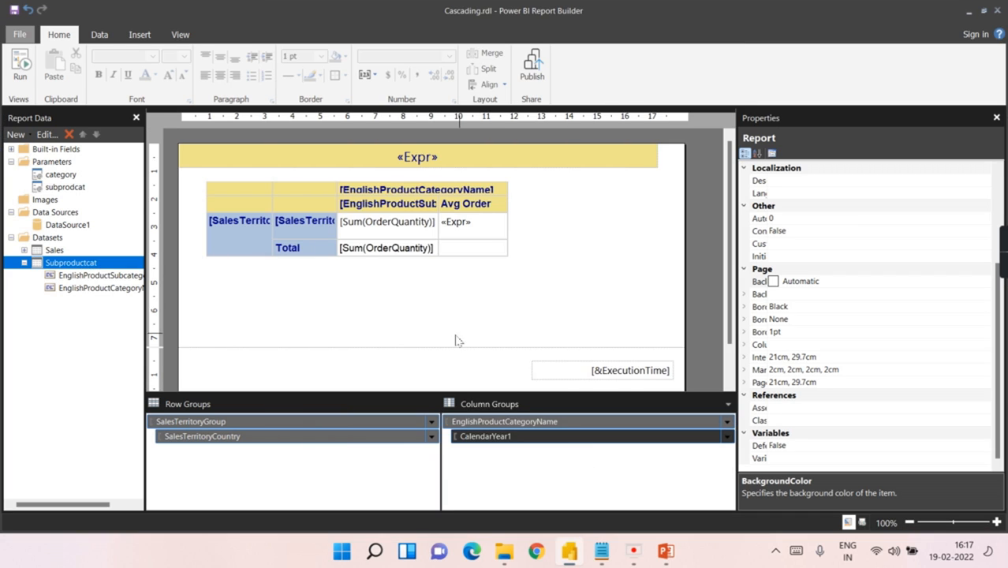
pyautogui.click(309, 337)
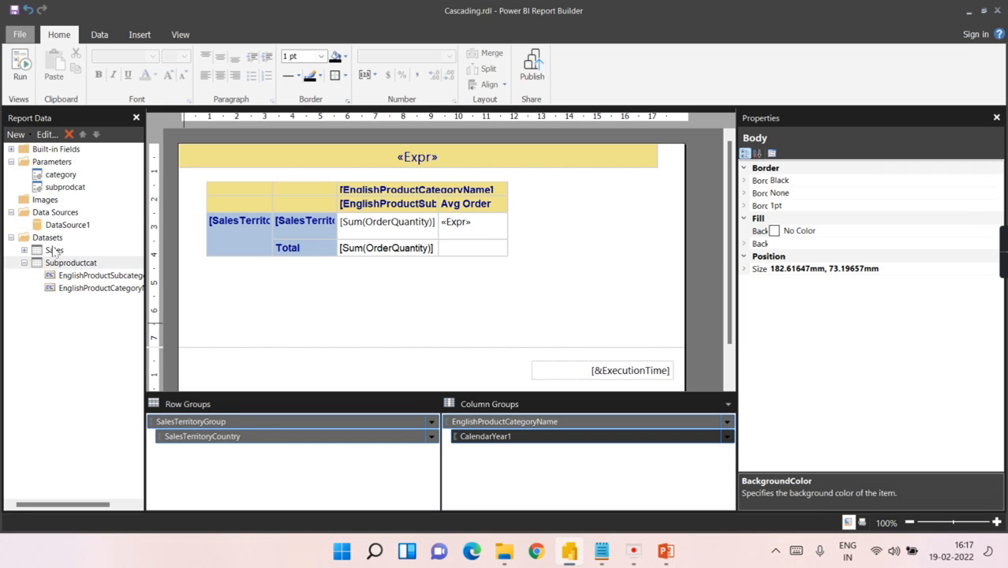
pyautogui.click(19, 69)
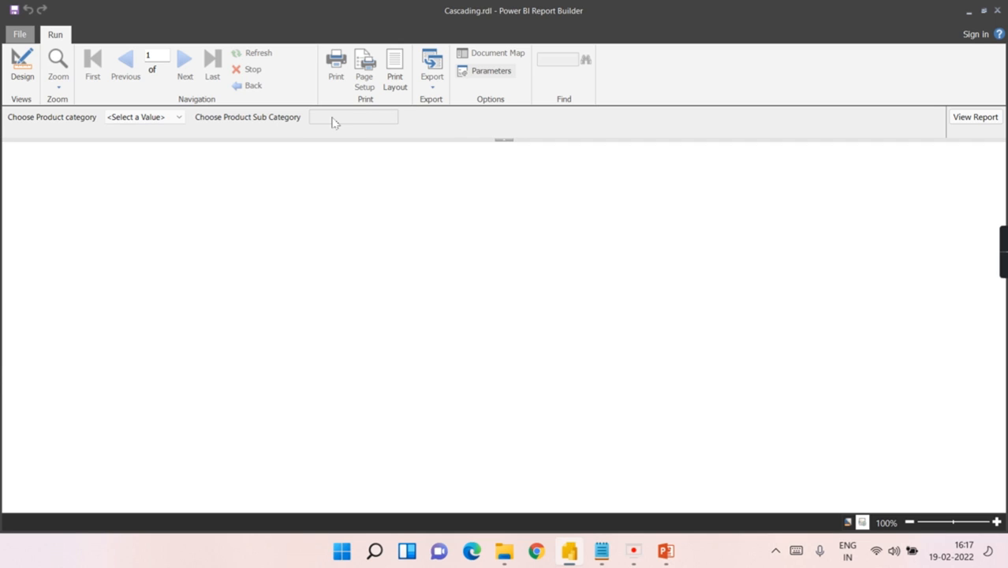
pyautogui.click(173, 119)
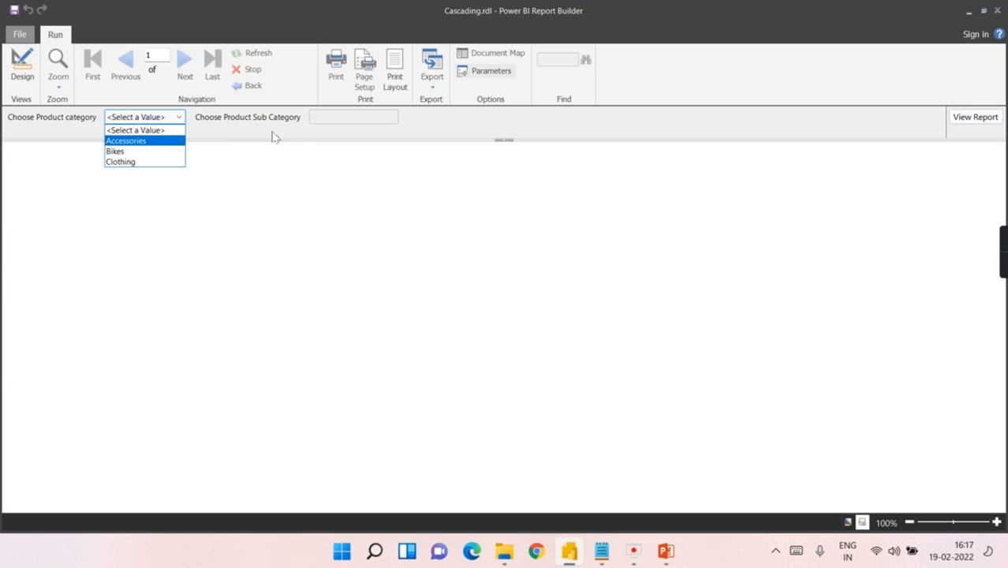
pyautogui.click(143, 141)
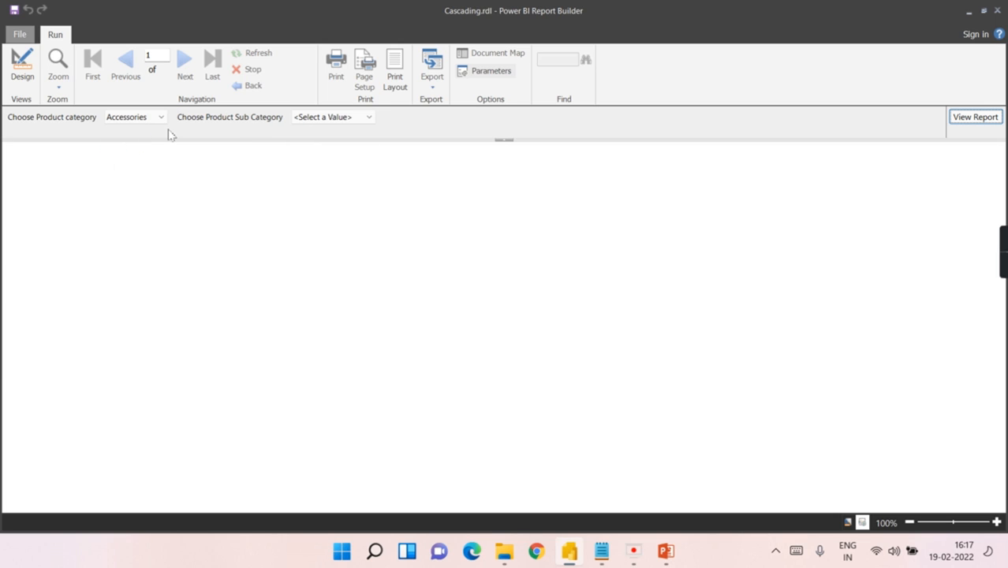
pyautogui.click(349, 118)
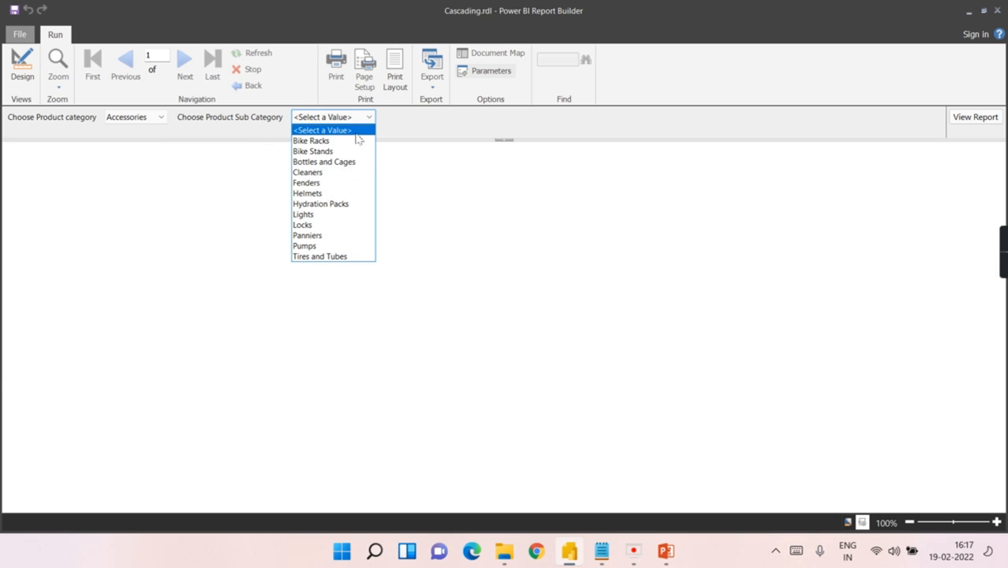
pyautogui.click(134, 120)
pyautogui.click(135, 120)
pyautogui.click(117, 140)
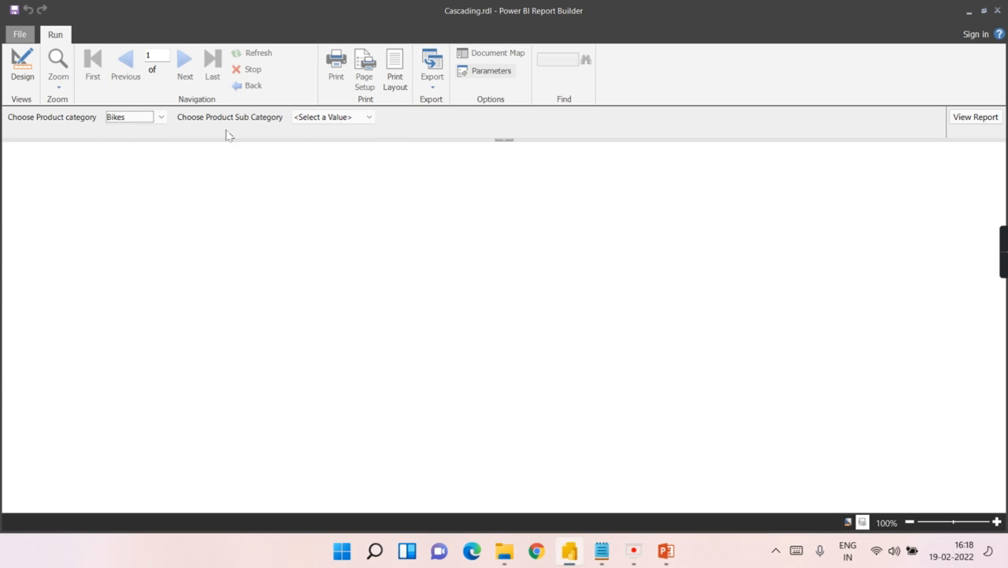
pyautogui.click(328, 118)
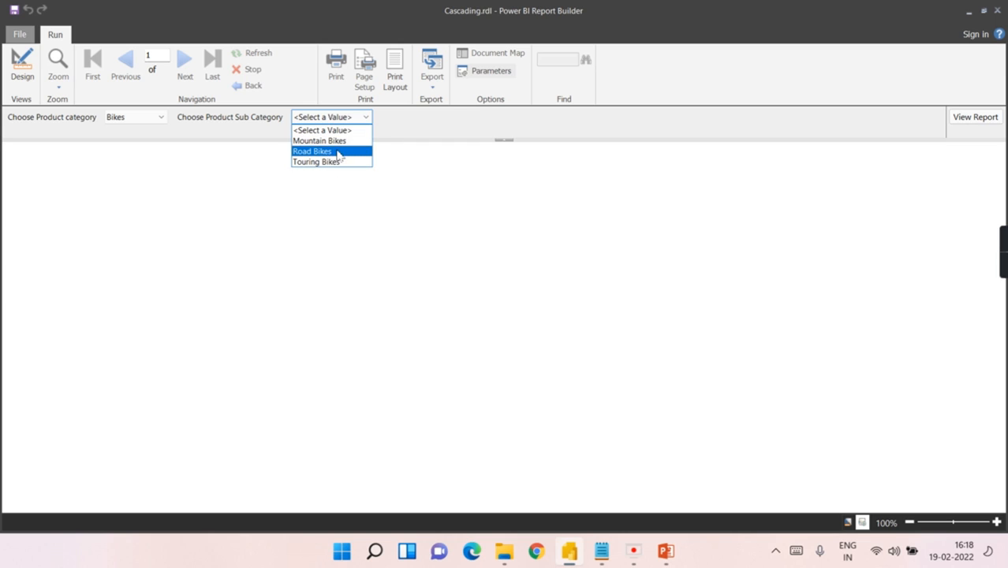
pyautogui.click(330, 140)
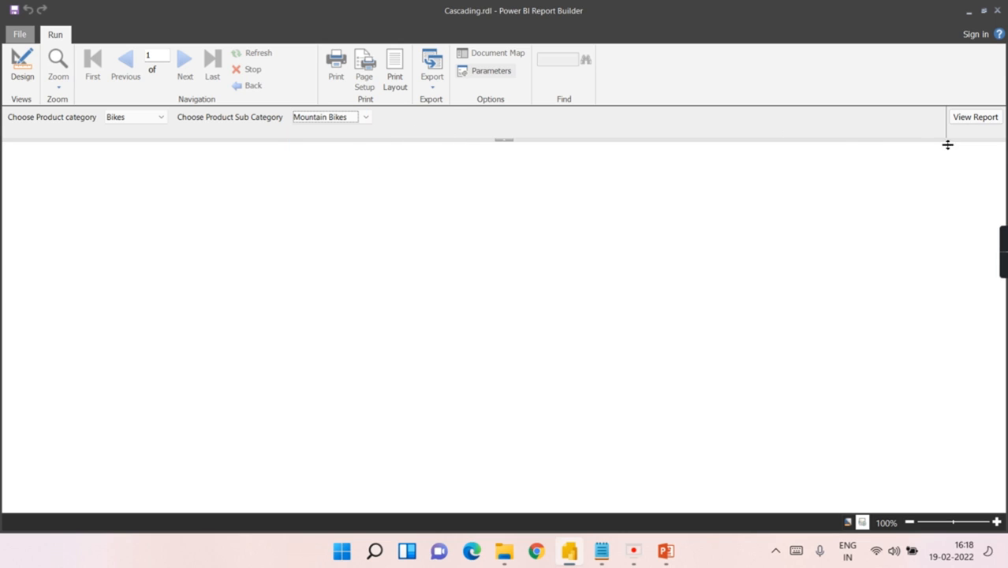
pyautogui.click(975, 116)
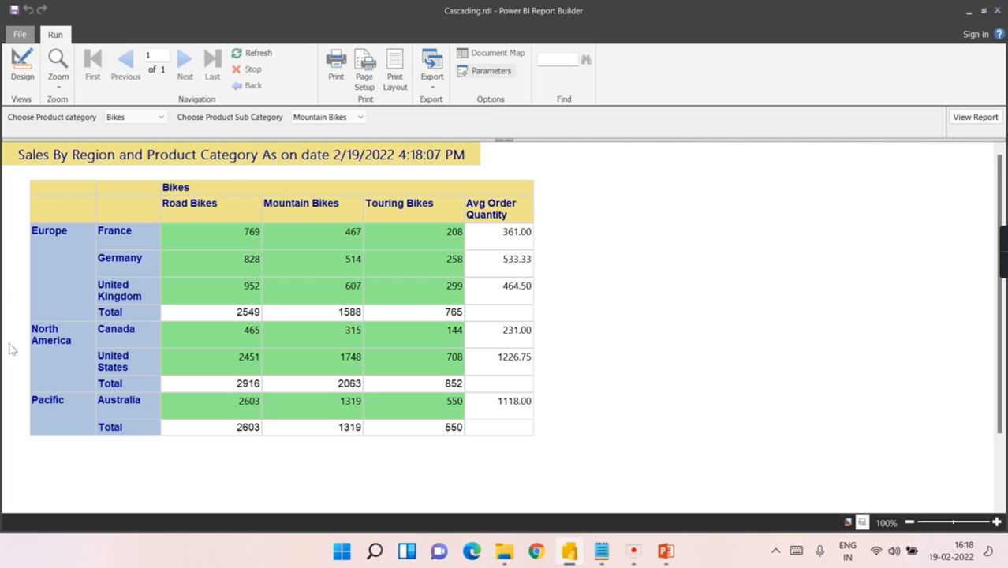
pyautogui.click(22, 75)
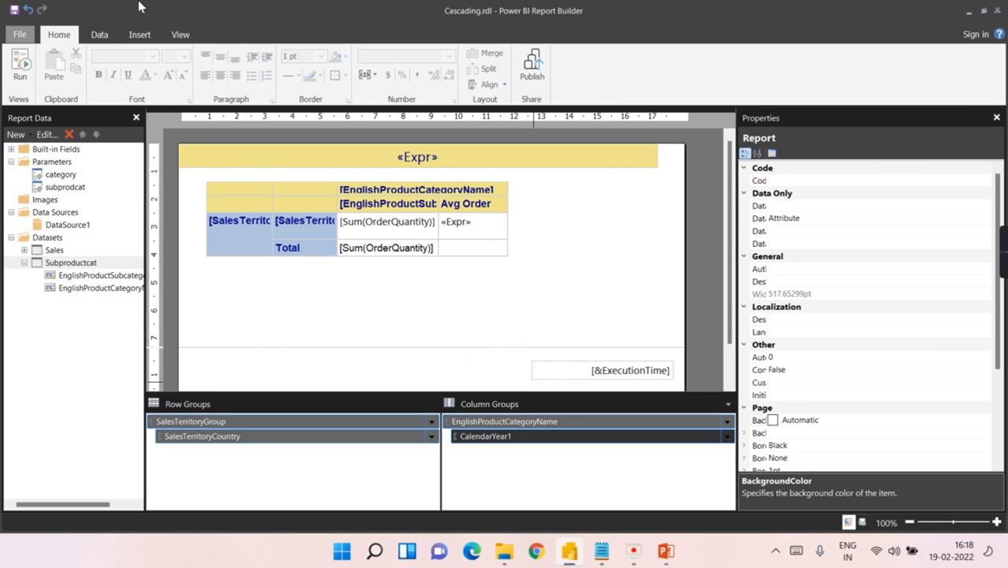
# Step: Collapse Subproductcat in Report Data and open the Sales dataset's properties
pyautogui.click(17, 265)
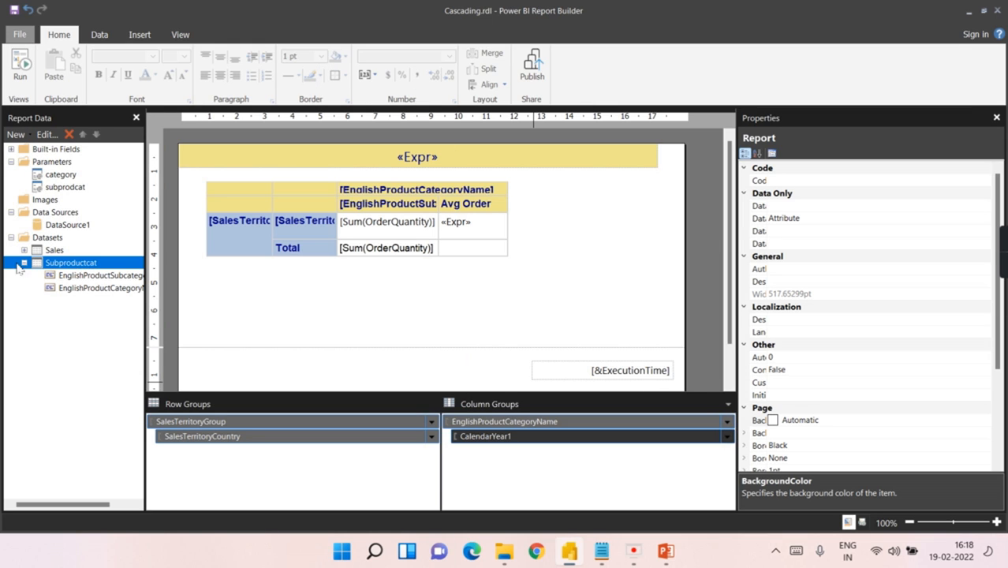
pyautogui.click(26, 265)
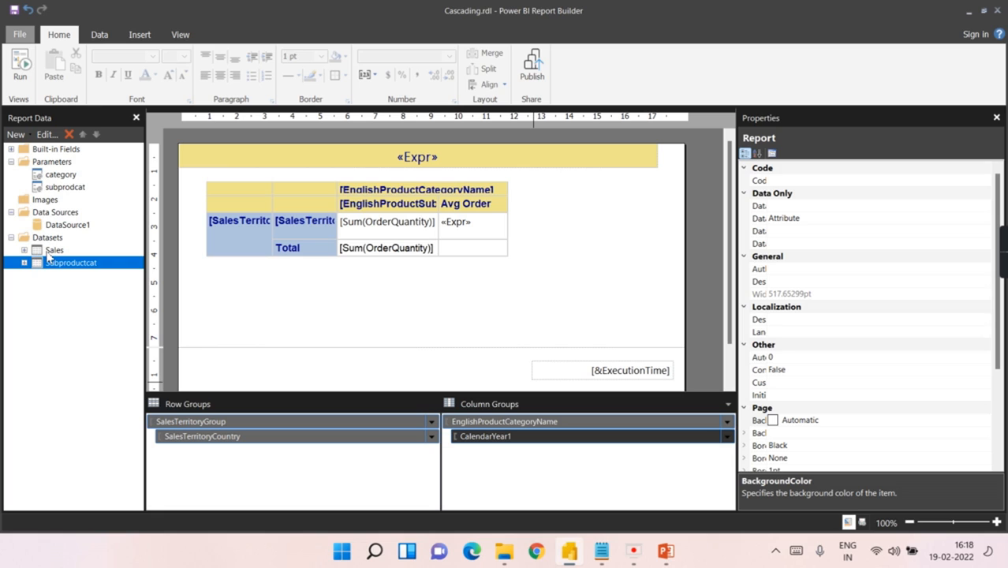
pyautogui.click(49, 253)
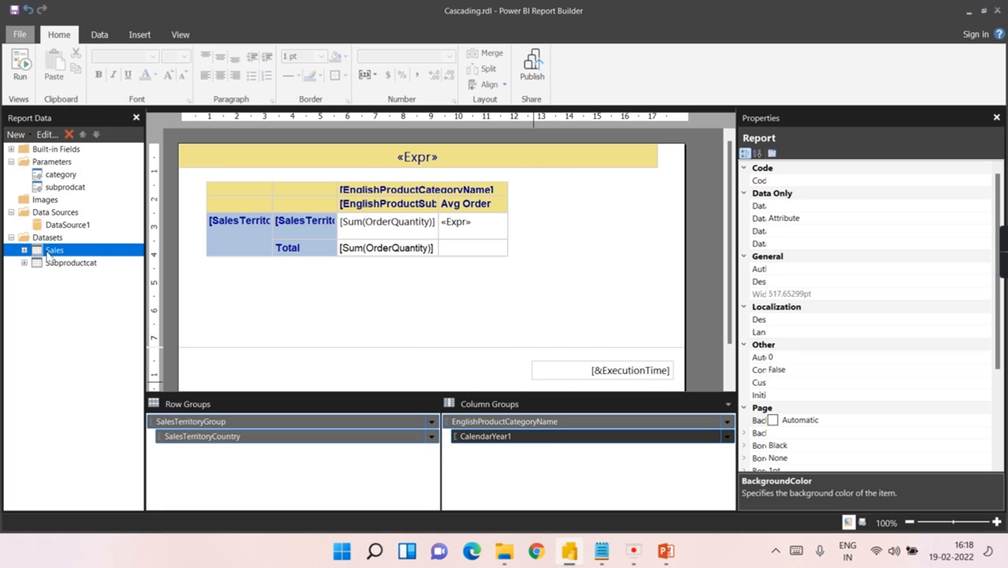
pyautogui.click(61, 175)
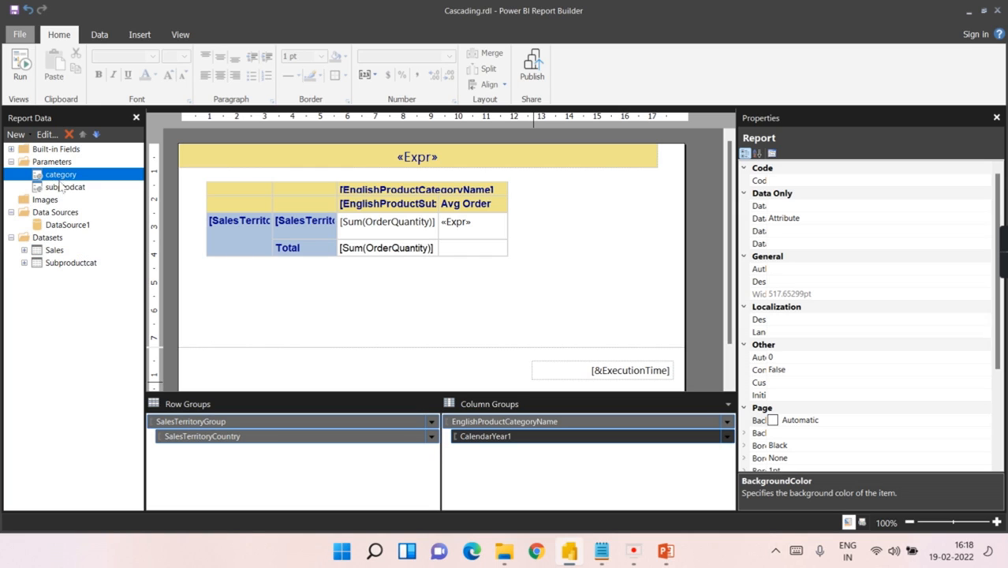
pyautogui.click(55, 250)
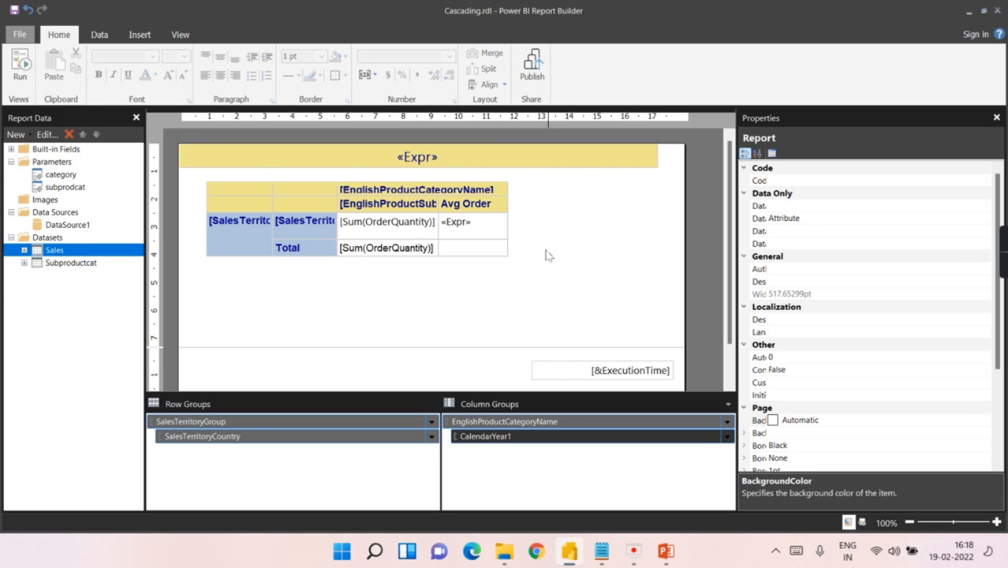
pyautogui.click(582, 256)
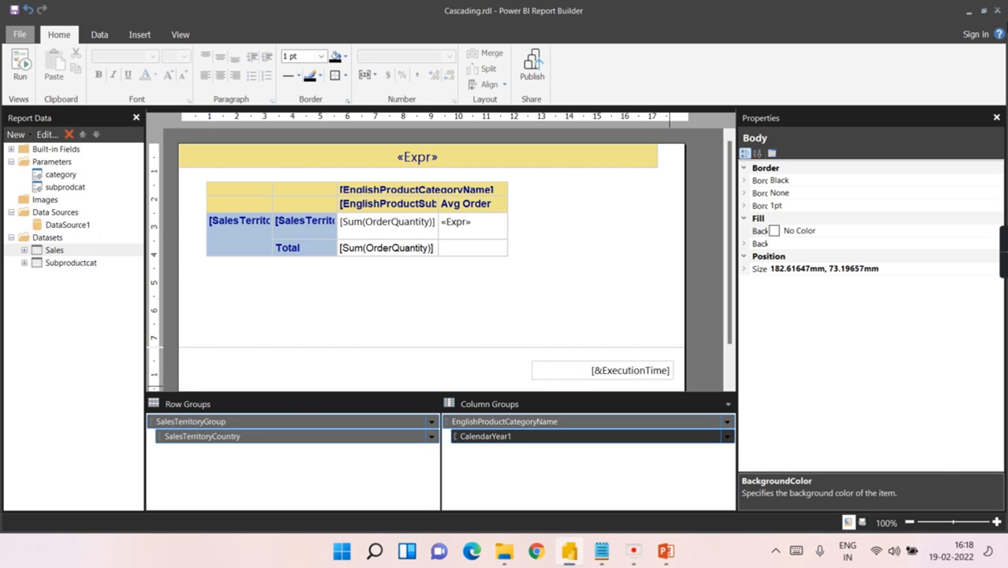
pyautogui.doubleClick(54, 251)
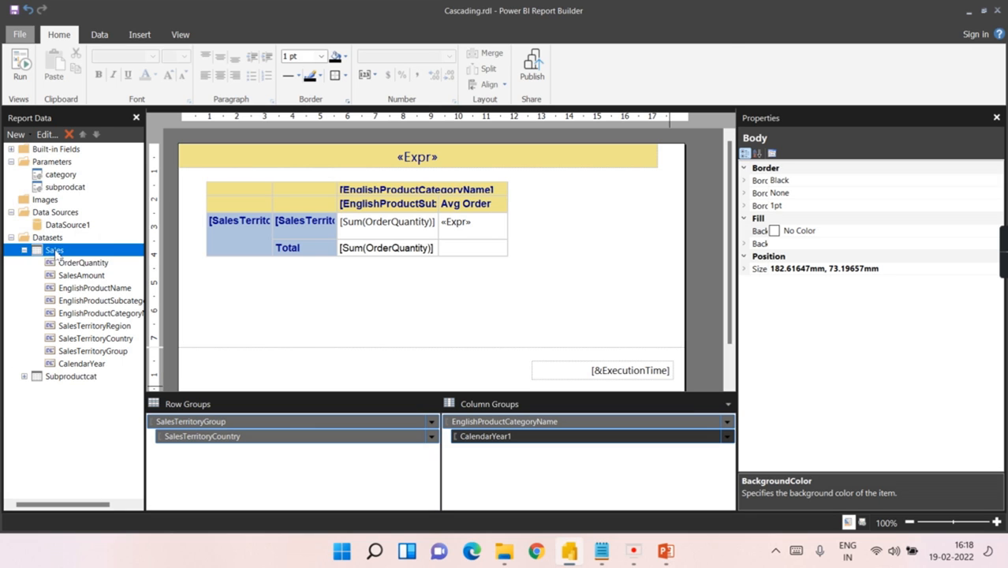
pyautogui.click(298, 106)
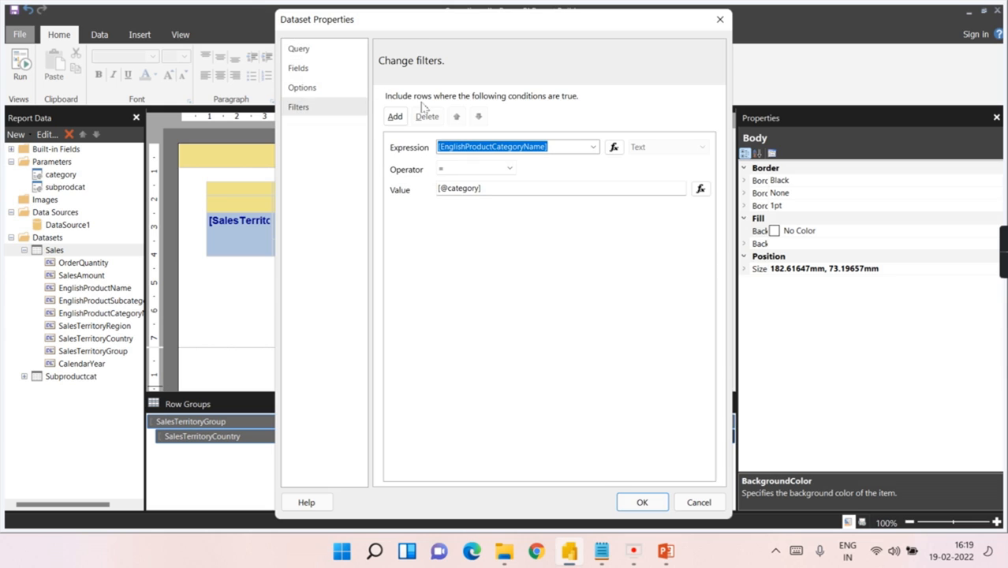
pyautogui.click(394, 117)
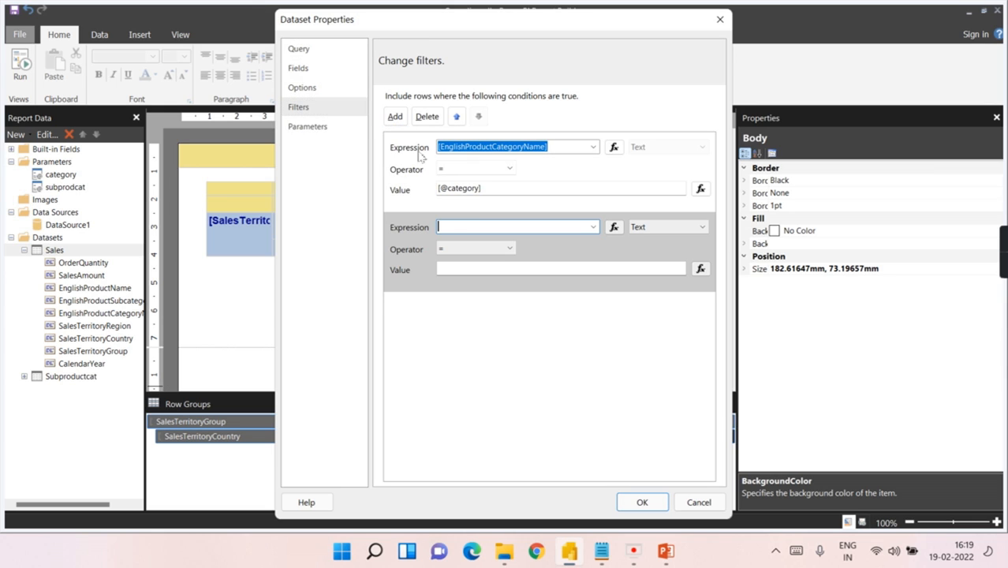
pyautogui.click(593, 228)
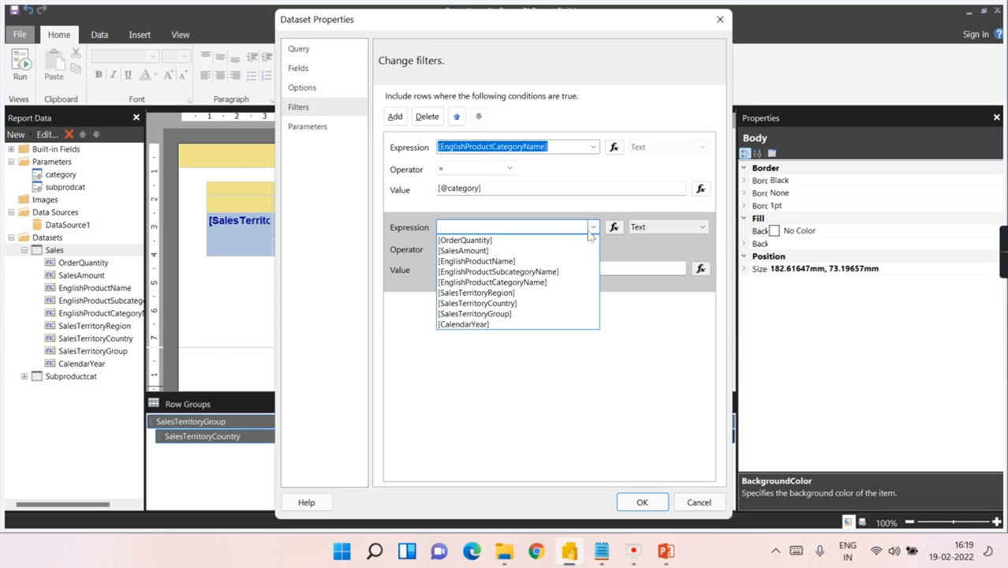
pyautogui.click(553, 272)
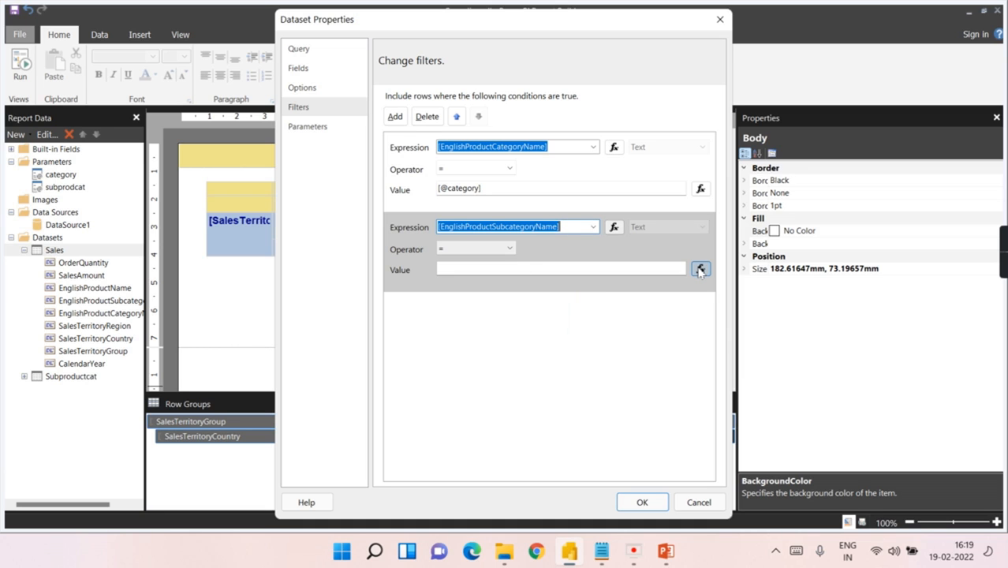
pyautogui.click(699, 269)
pyautogui.click(321, 90)
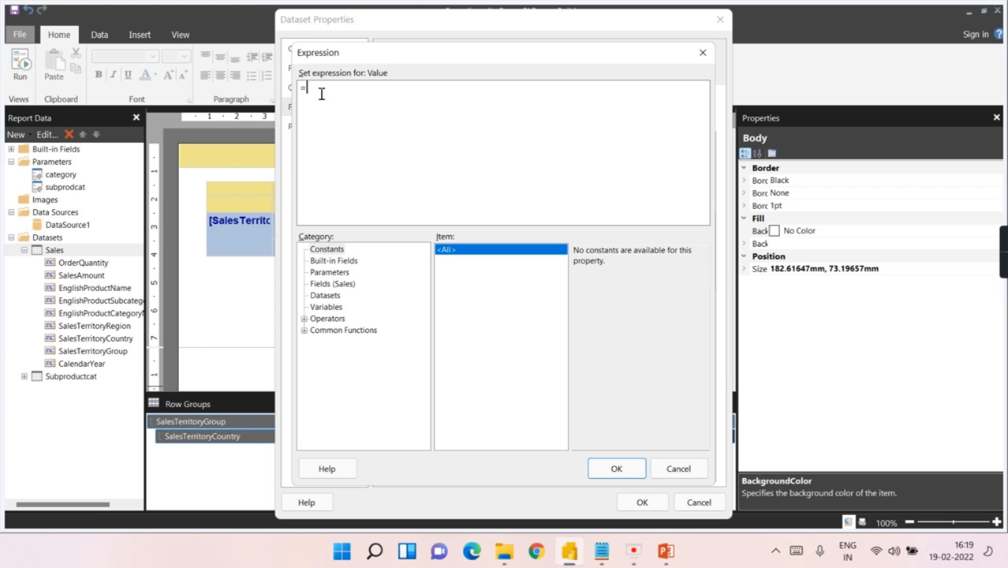
pyautogui.click(329, 272)
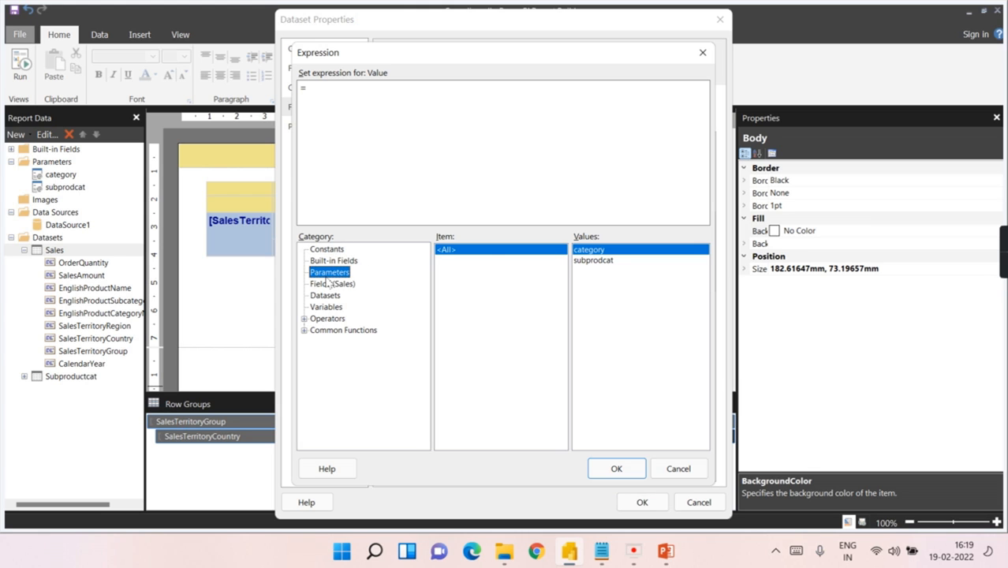
pyautogui.click(601, 261)
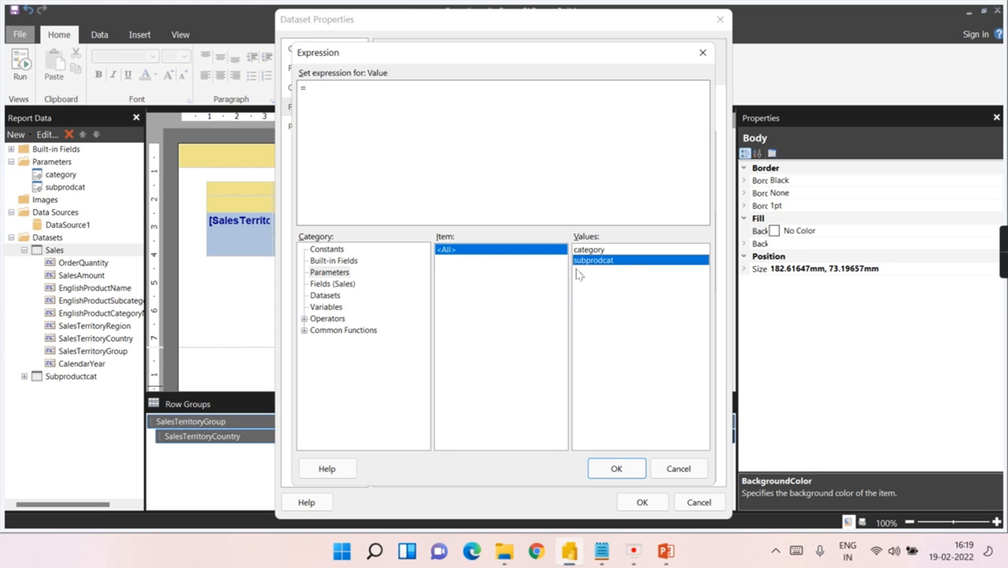
pyautogui.doubleClick(591, 265)
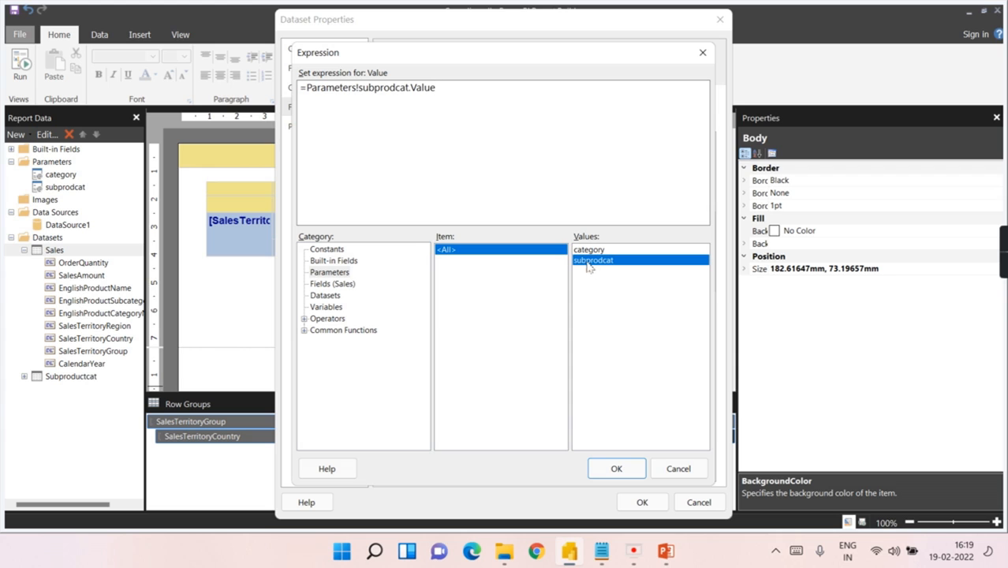
pyautogui.click(616, 469)
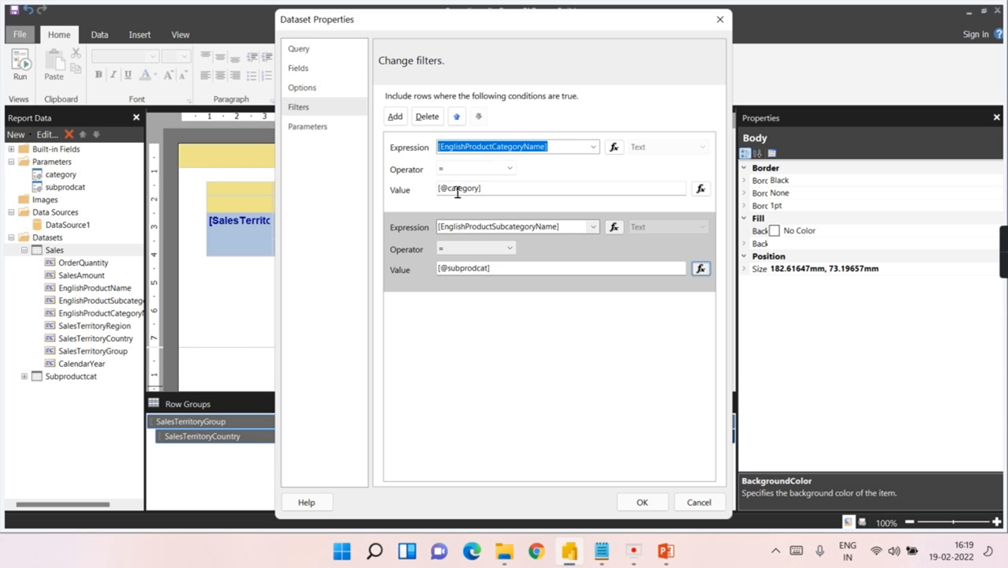
pyautogui.click(641, 502)
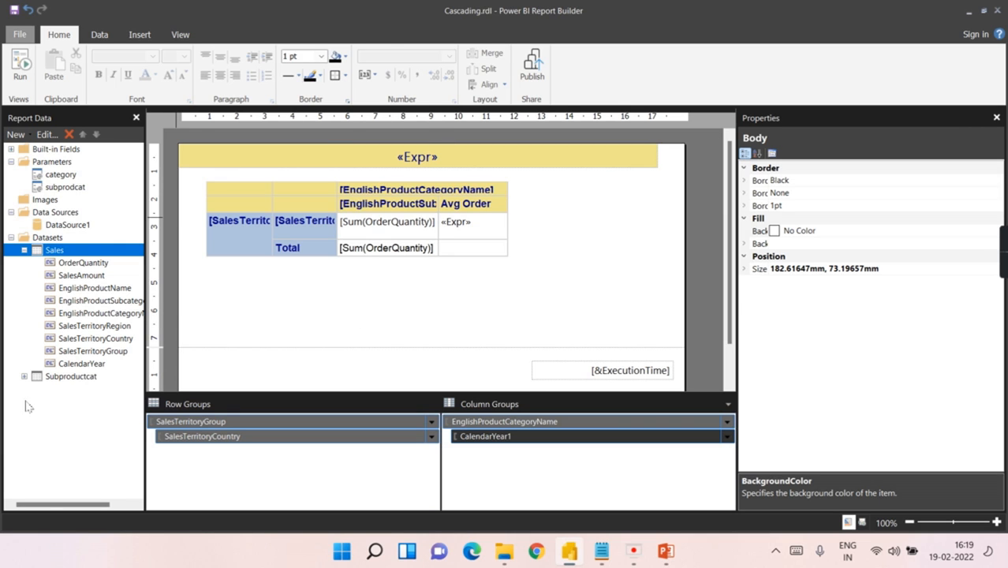
pyautogui.click(23, 71)
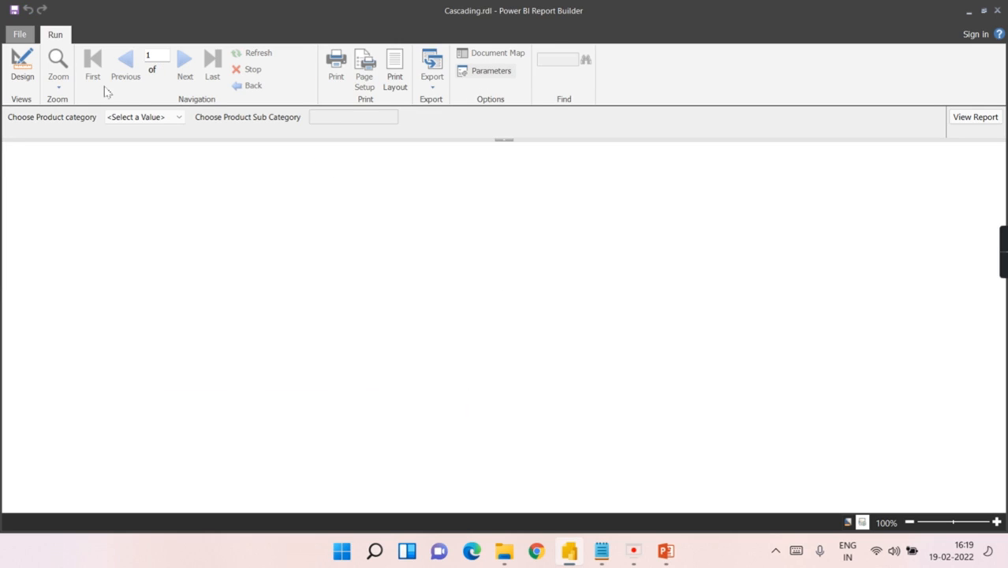
# Step: Render the report for Bikes and Mountain Bikes, then return to design view
pyautogui.click(135, 118)
pyautogui.click(140, 151)
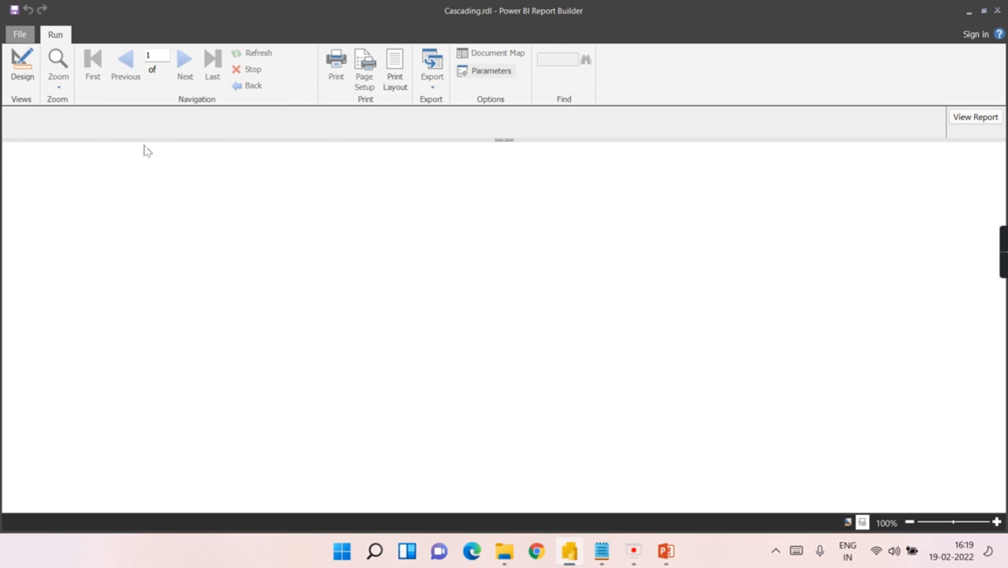
pyautogui.click(347, 119)
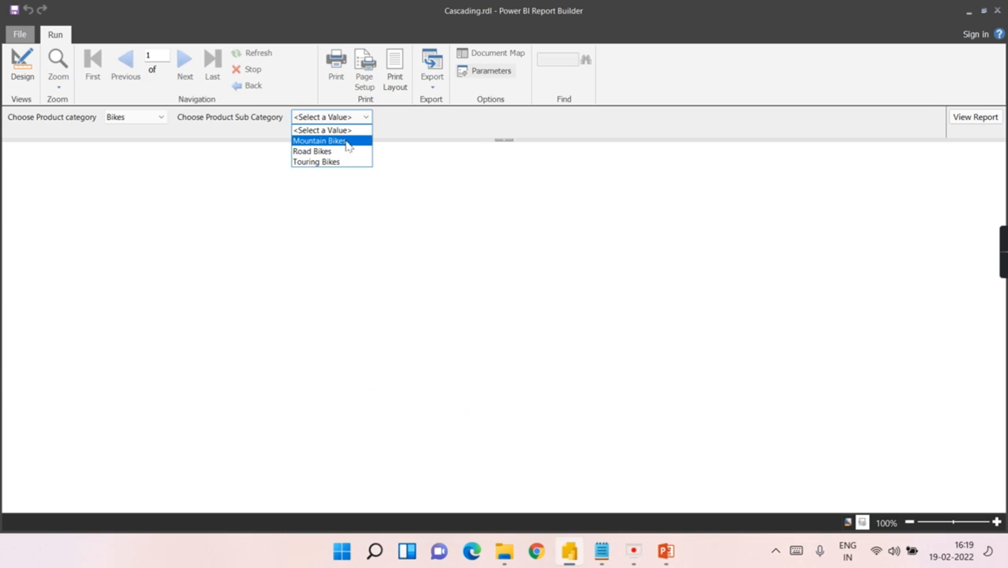
pyautogui.click(344, 140)
pyautogui.click(986, 117)
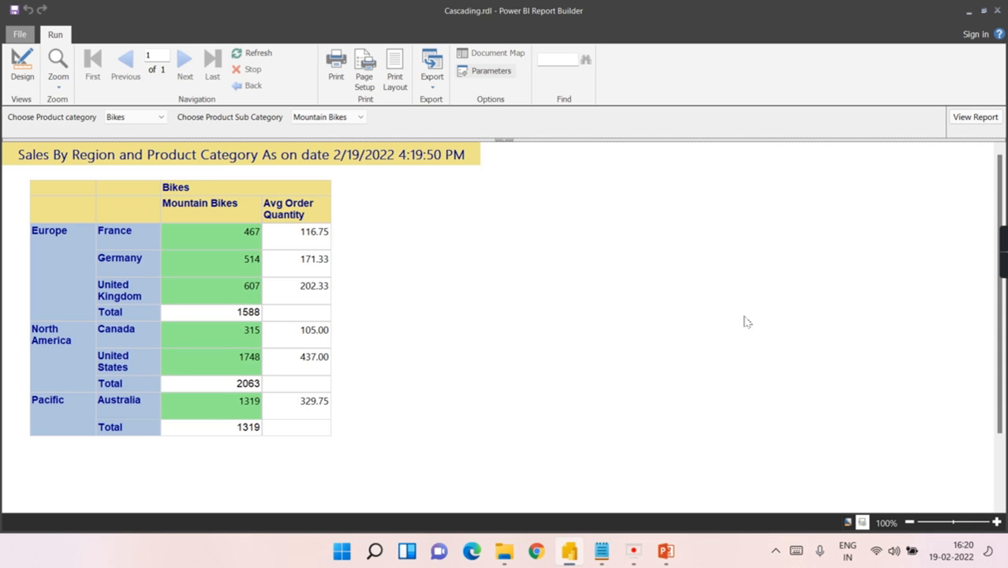
pyautogui.click(22, 64)
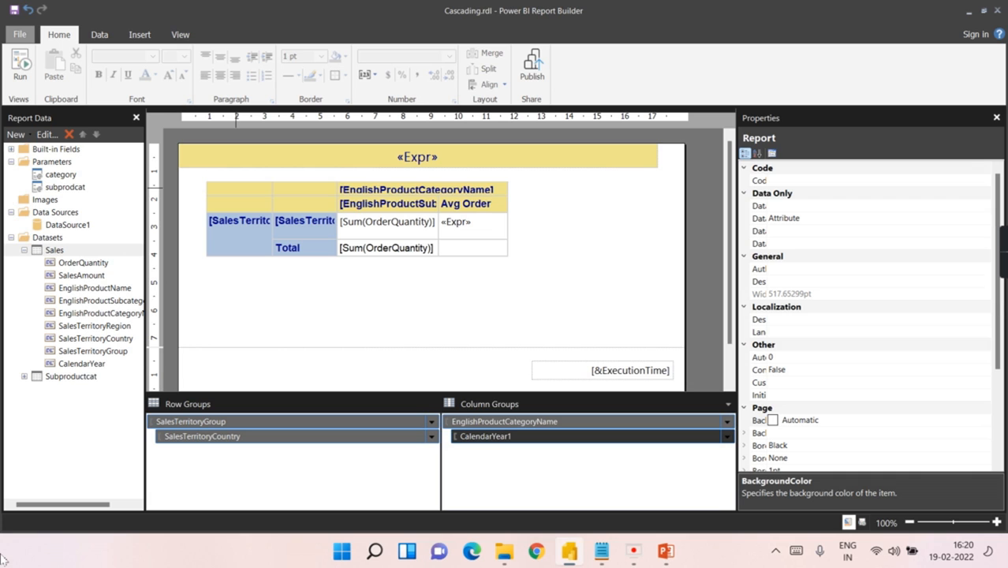
# Step: Preview the report, return to the design layout, and collapse the Datasets list
pyautogui.click(21, 64)
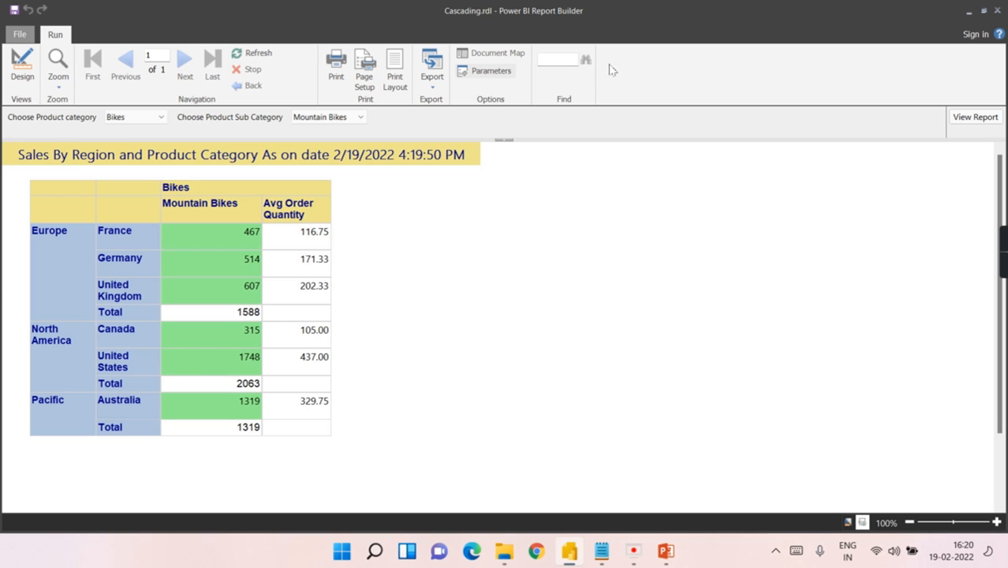
pyautogui.click(17, 65)
pyautogui.click(75, 443)
pyautogui.click(11, 237)
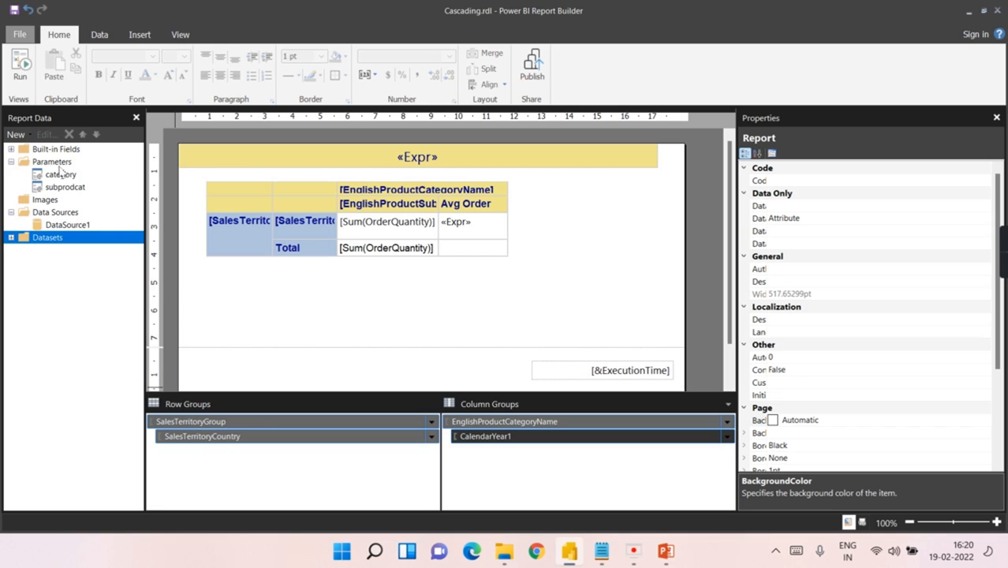
# Step: Inspect the category and subprodcat parameters in the Report Data pane
pyautogui.click(60, 174)
pyautogui.click(54, 188)
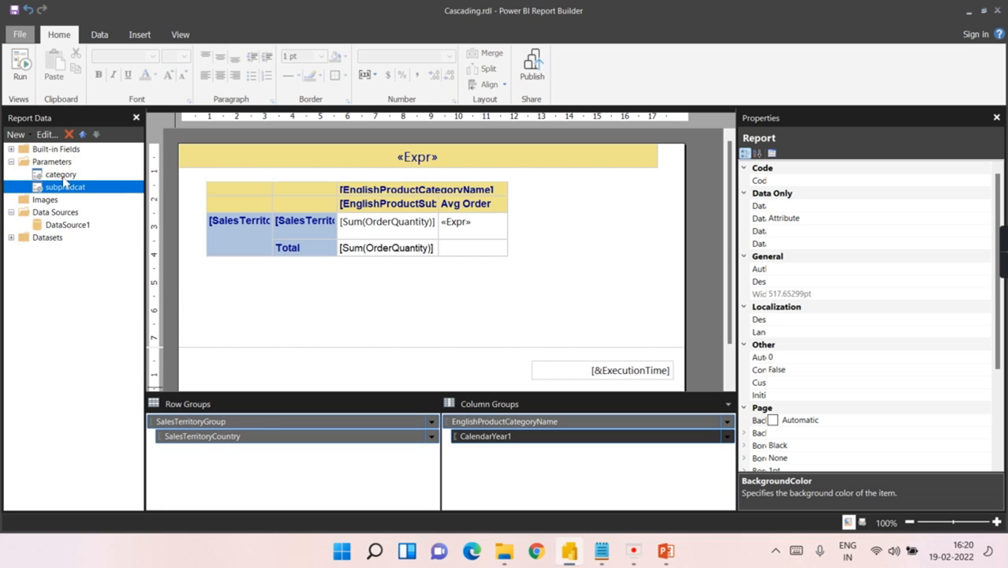
pyautogui.click(63, 177)
pyautogui.click(60, 189)
# Step: Expand Datasets and compare the Subproductcat dataset with the category and subprodcat parameters
pyautogui.click(11, 237)
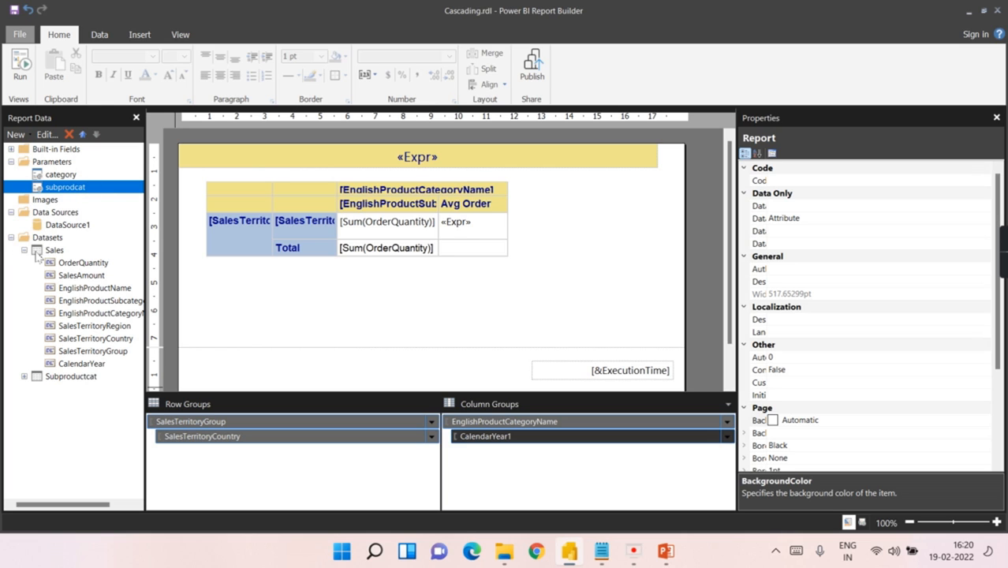
pyautogui.click(25, 250)
pyautogui.click(58, 264)
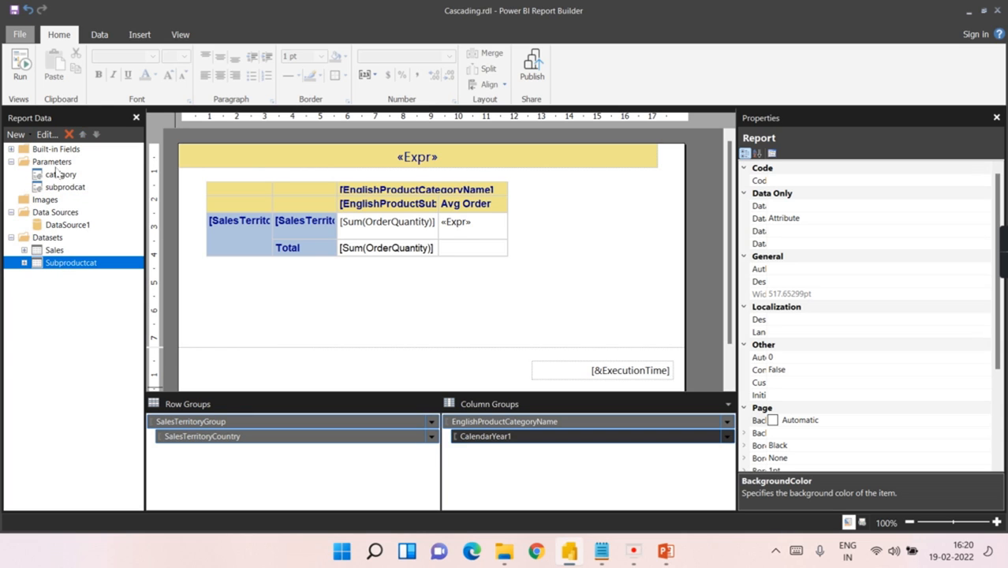
pyautogui.click(49, 176)
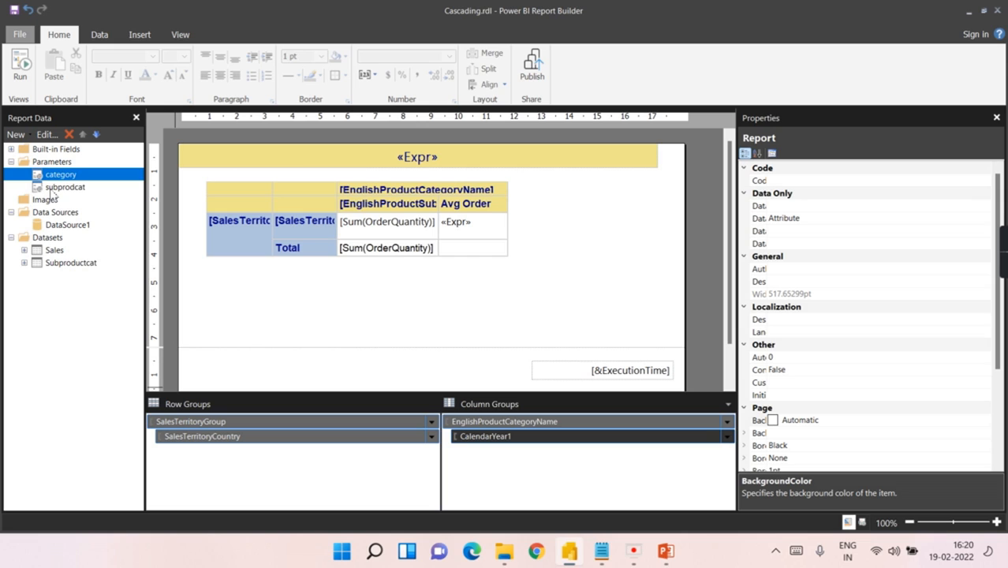
pyautogui.click(52, 188)
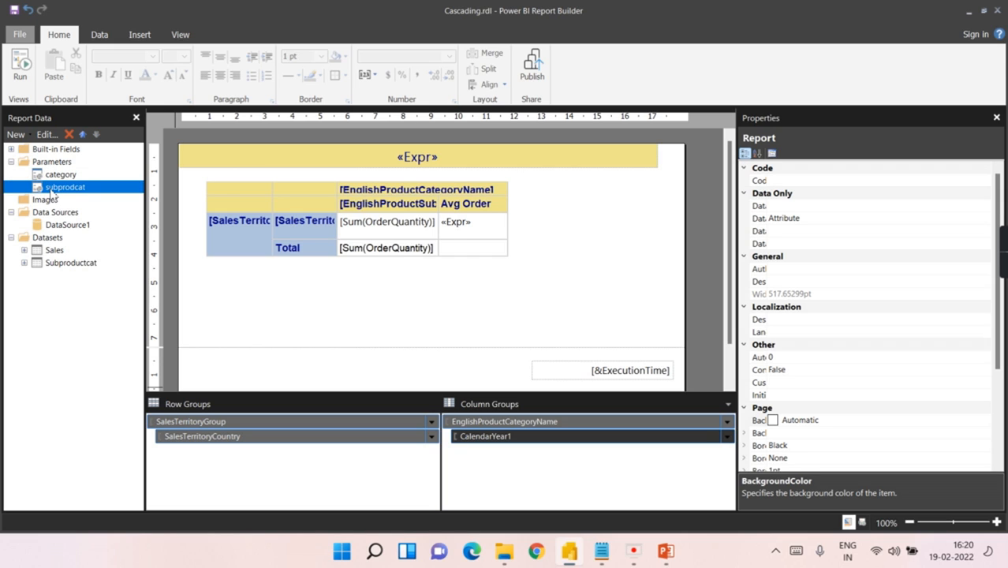
pyautogui.click(52, 265)
pyautogui.doubleClick(56, 260)
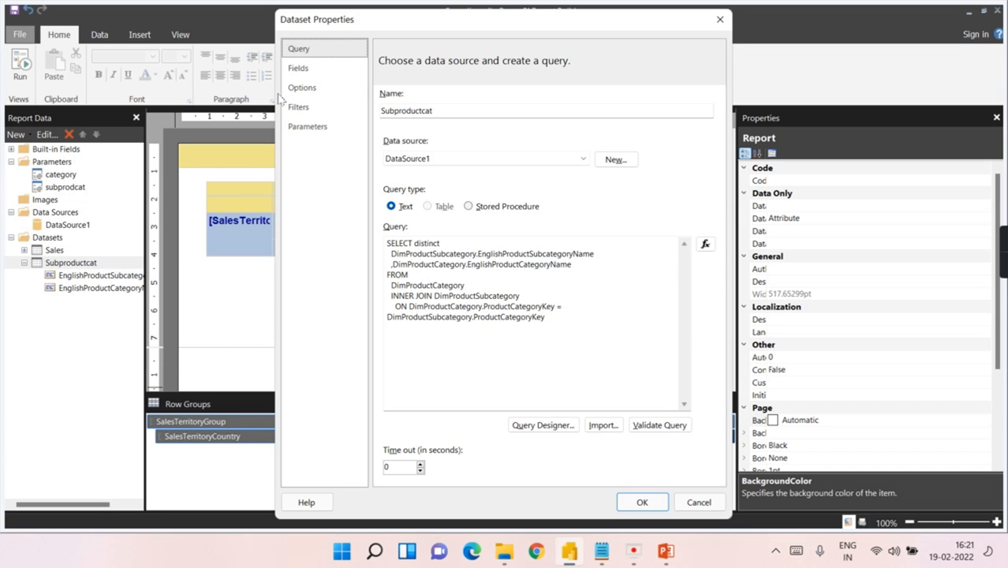
pyautogui.click(298, 106)
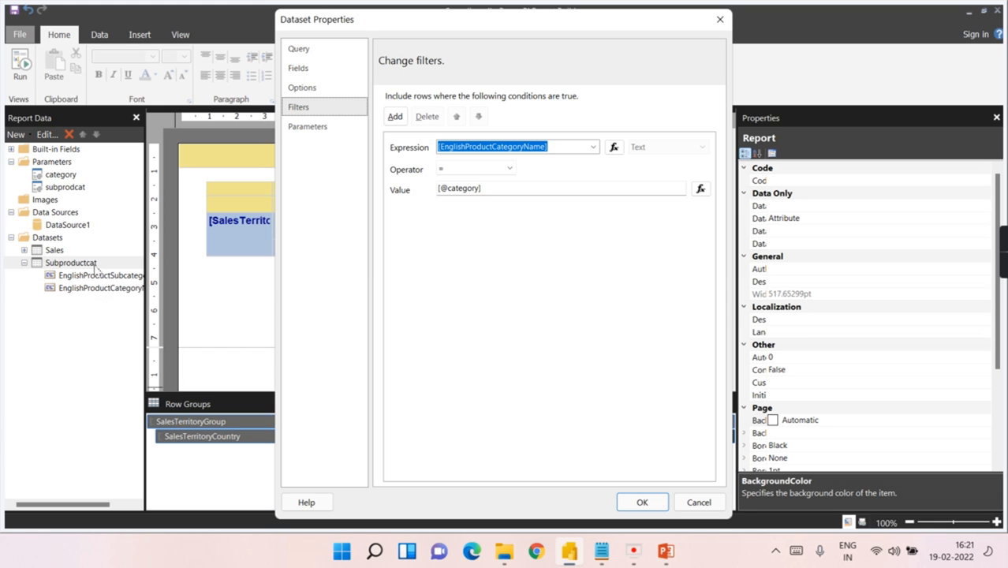
pyautogui.click(719, 20)
pyautogui.click(66, 251)
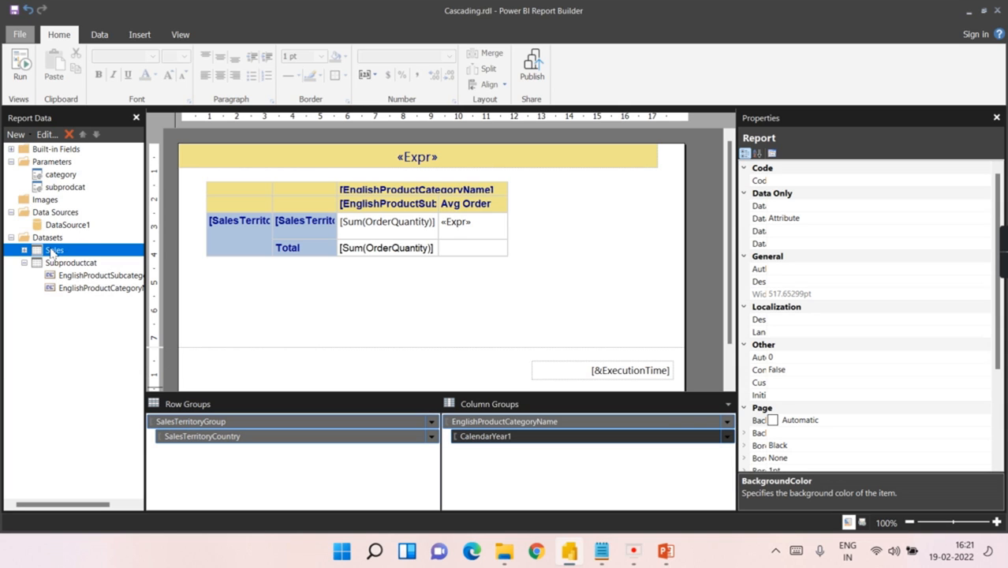
pyautogui.doubleClick(52, 251)
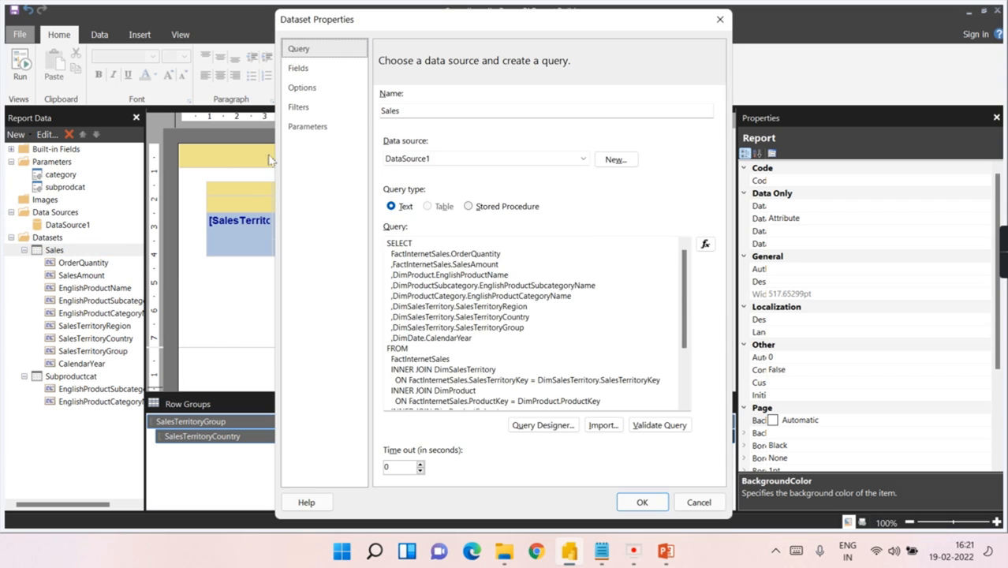
pyautogui.click(298, 106)
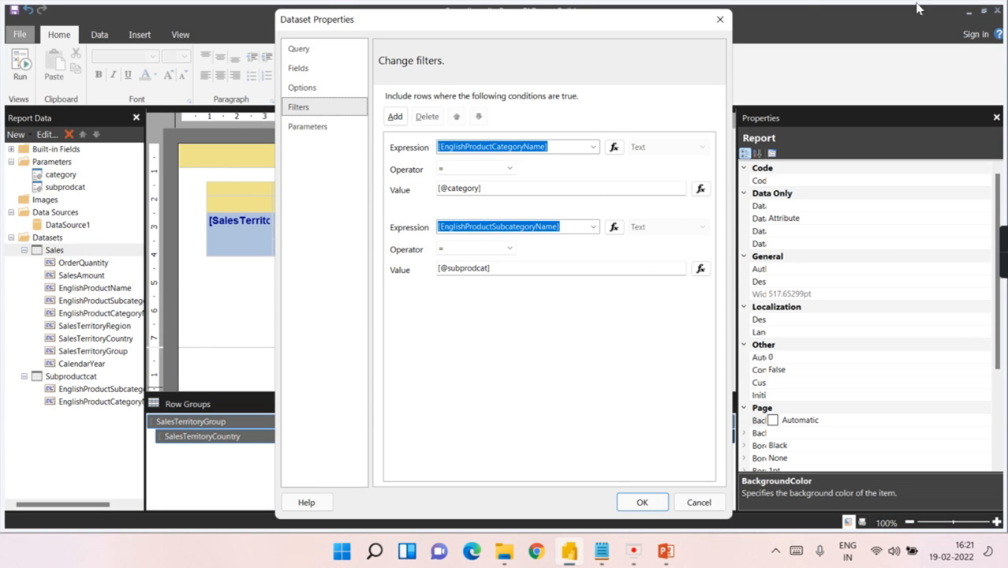
pyautogui.click(712, 505)
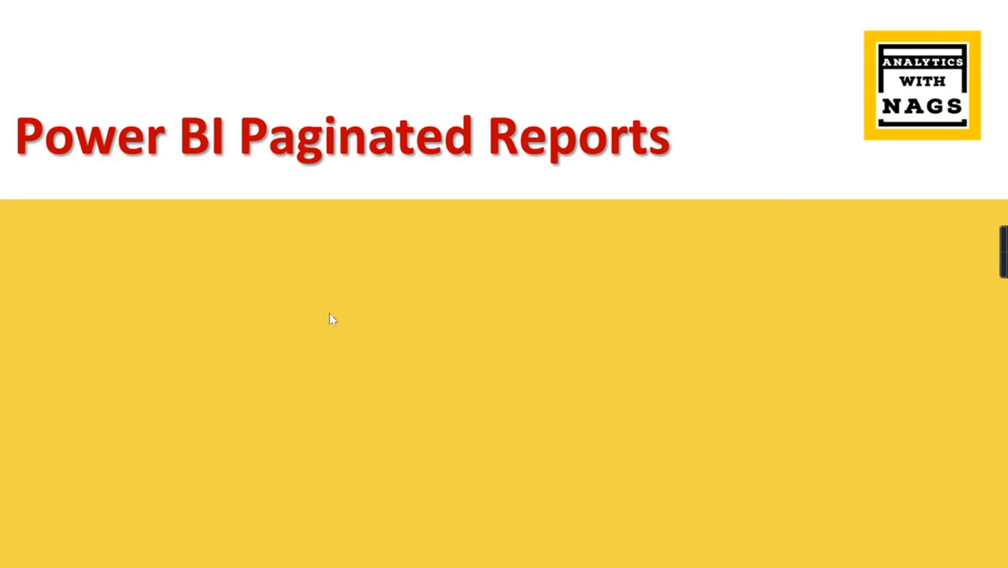
# Step: Play through the Report Items and Headers and Footers slide, end the slideshow, and return to Report Builder
pyautogui.click(224, 385)
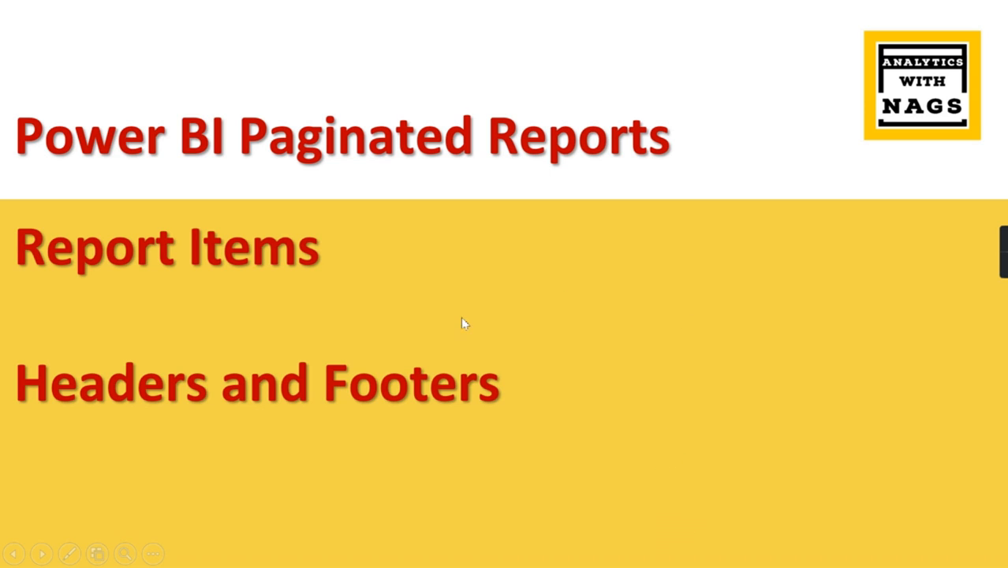
pyautogui.click(616, 326)
pyautogui.click(616, 329)
pyautogui.click(603, 550)
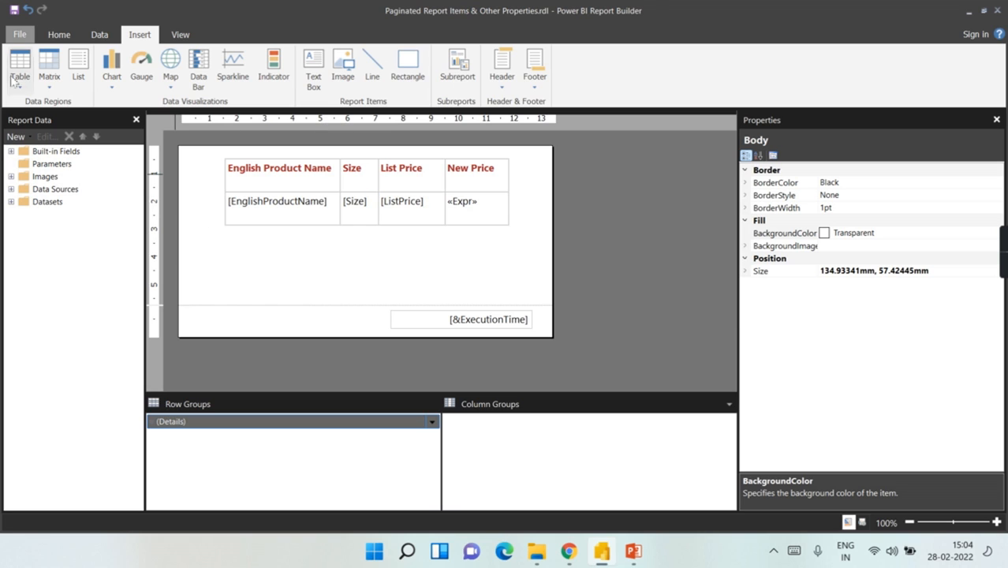
# Step: Preview the report, then shrink the report body to about 52.12mm high
pyautogui.click(59, 34)
pyautogui.click(22, 68)
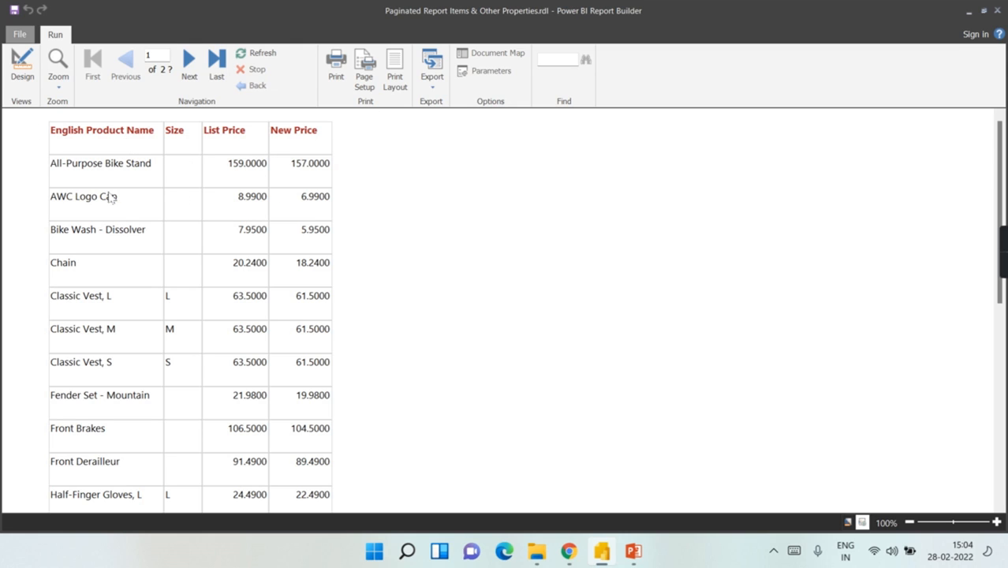
pyautogui.click(23, 72)
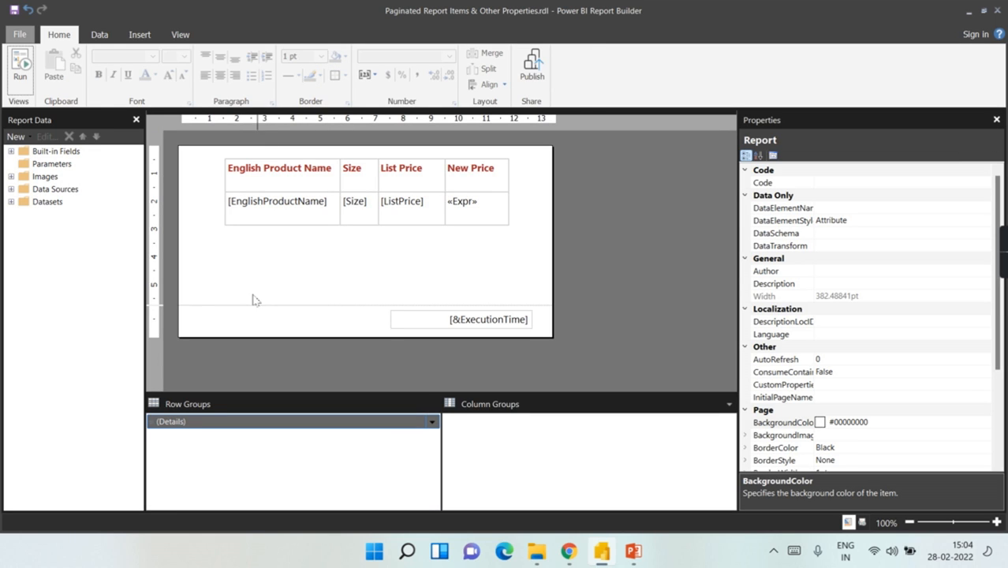
pyautogui.click(143, 35)
pyautogui.click(530, 243)
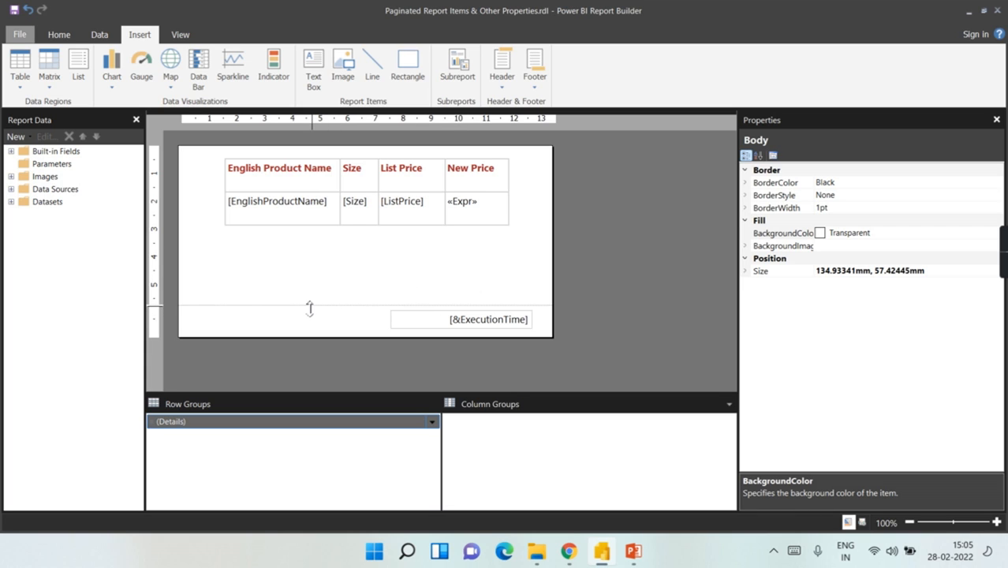
pyautogui.moveTo(310, 309); pyautogui.dragTo(311, 292)
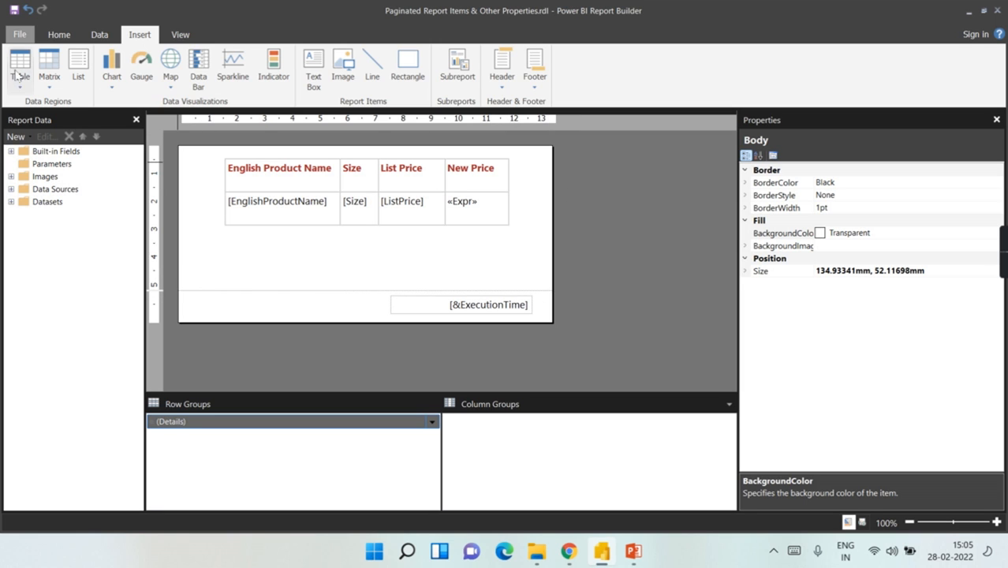
# Step: Run the report again, scroll through the execution-time-stamped pages, and return to design
pyautogui.click(59, 37)
pyautogui.click(22, 71)
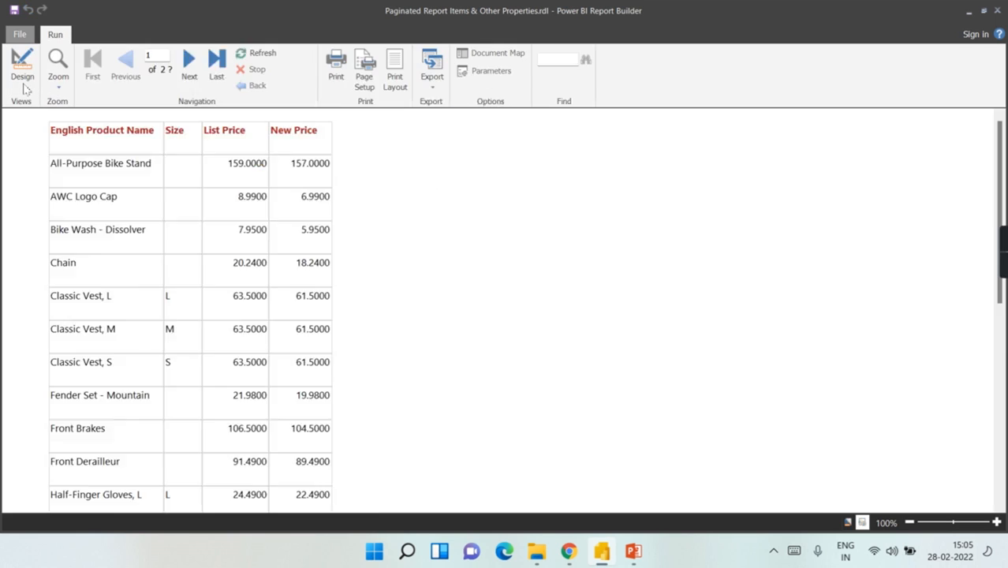
pyautogui.scroll(-5, 352, 440)
pyautogui.scroll(-15, 353, 441)
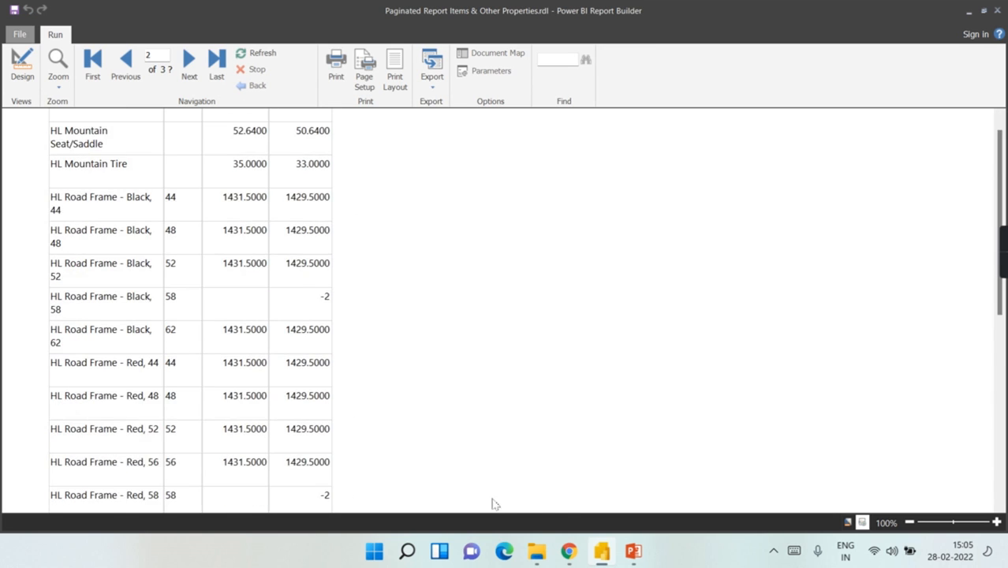
pyautogui.scroll(-10, 354, 486)
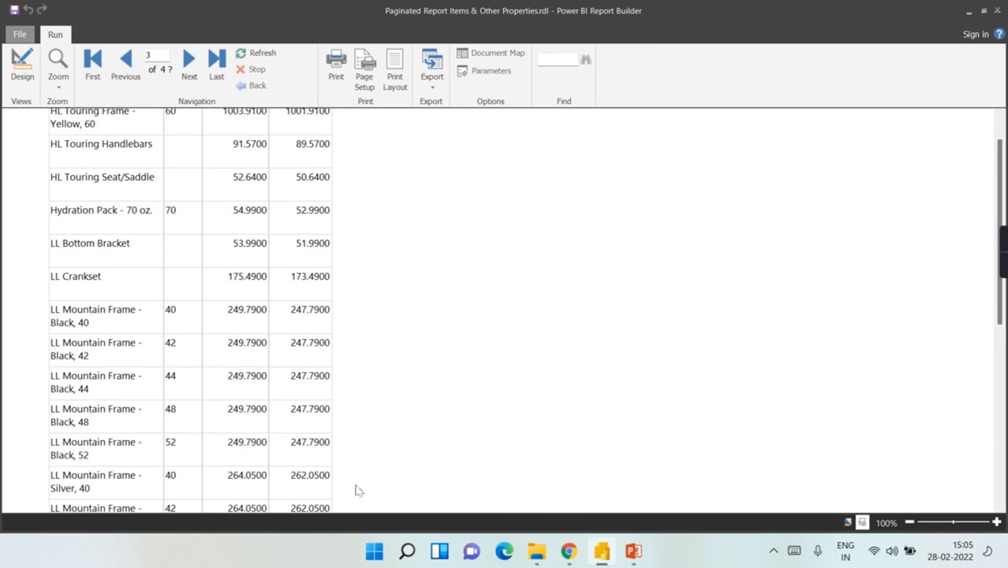
pyautogui.scroll(-10, 340, 505)
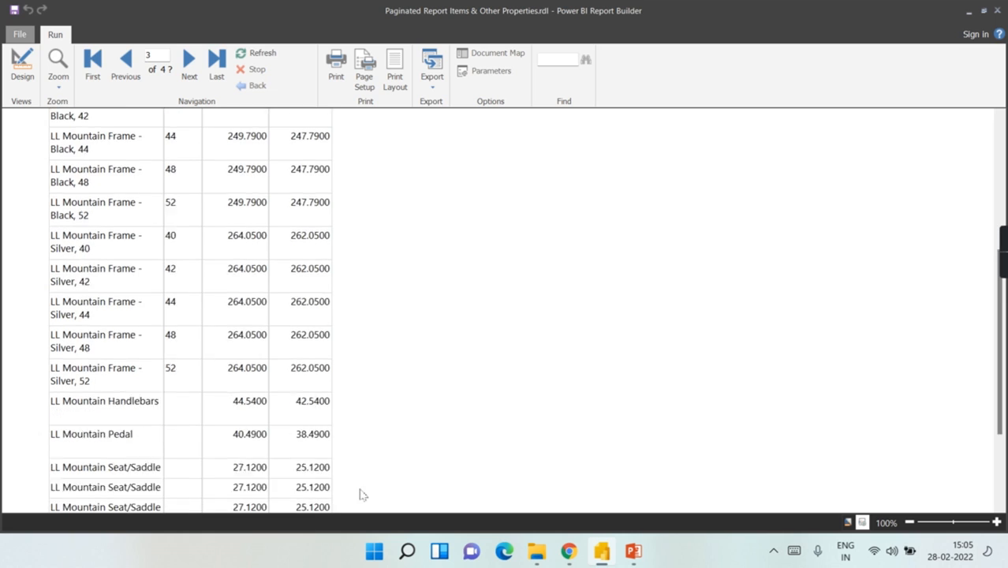
pyautogui.scroll(5, 342, 497)
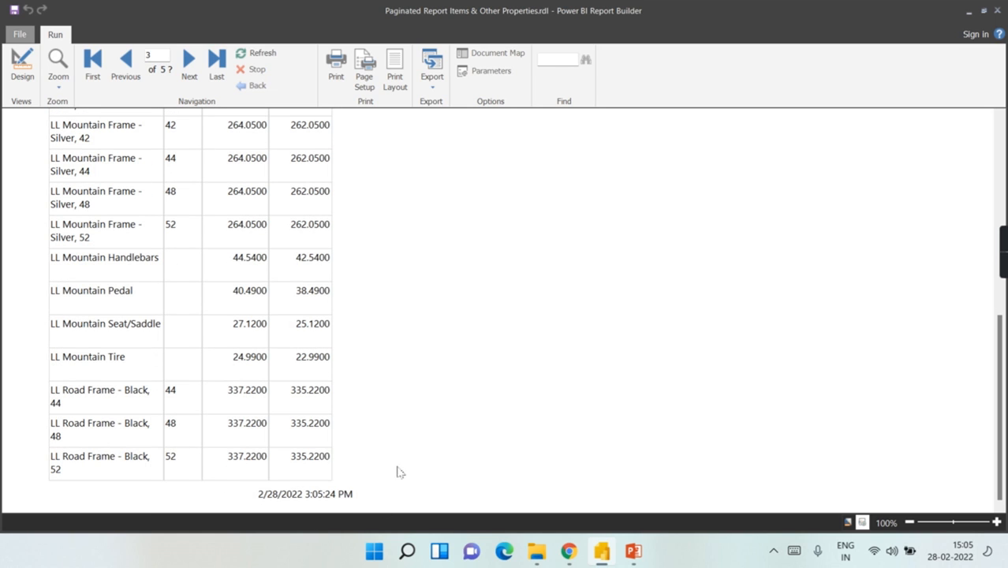
pyautogui.scroll(-10, 540, 270)
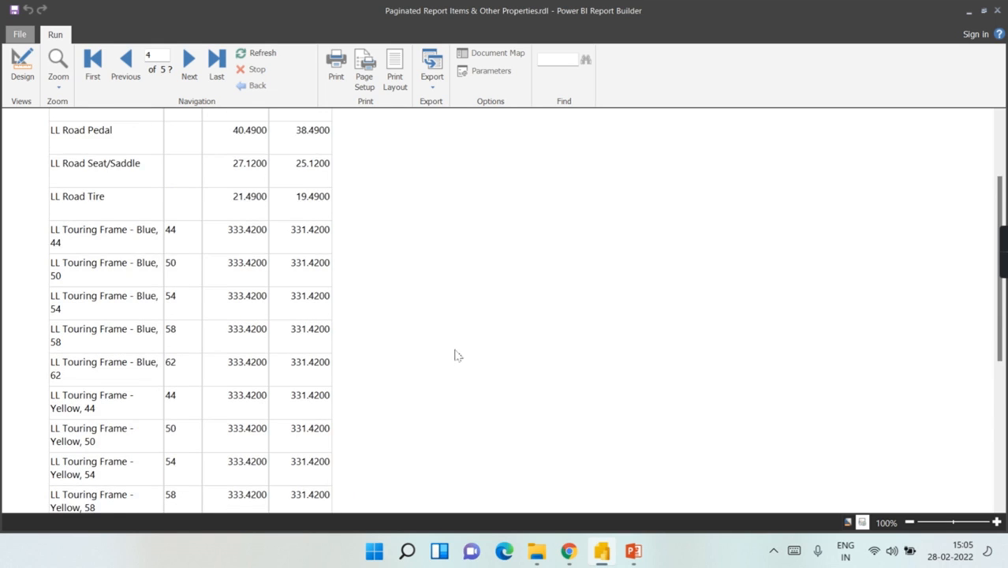
pyautogui.scroll(-3, 454, 362)
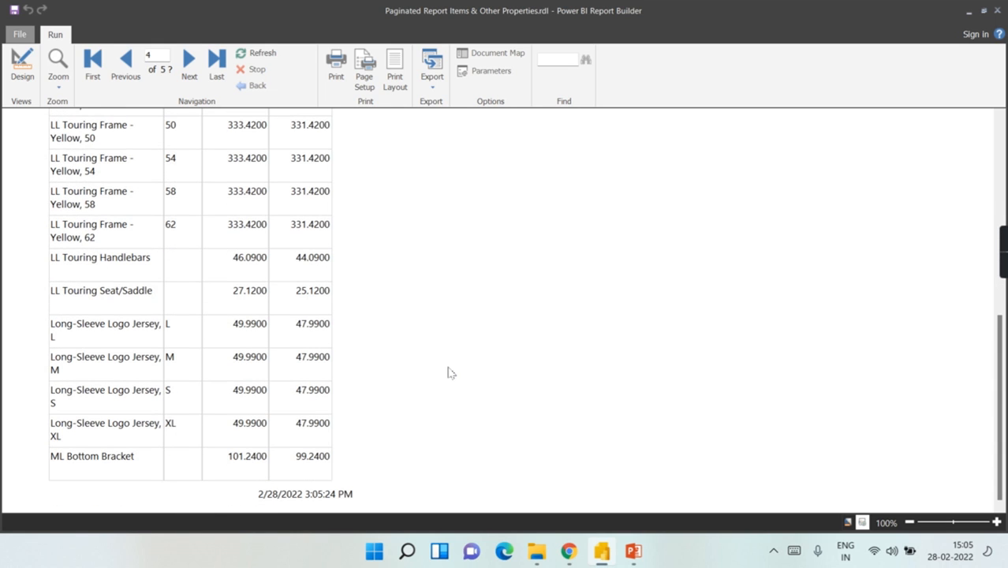
pyautogui.click(22, 63)
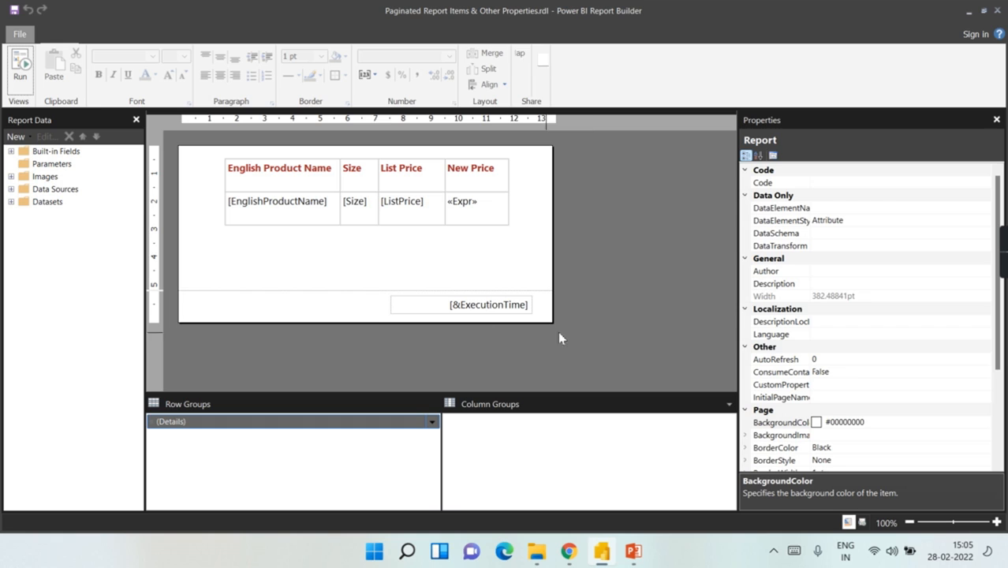
# Step: Add a 'Confidential report' text box left of the execution time in the footer, sized to fit
pyautogui.click(354, 310)
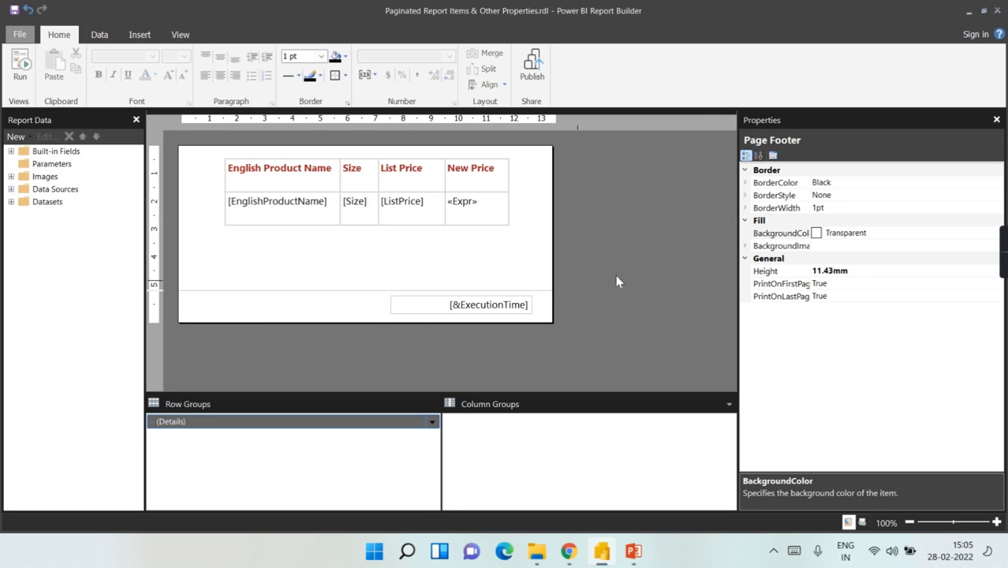
pyautogui.click(139, 35)
pyautogui.click(313, 68)
pyautogui.moveTo(201, 299); pyautogui.dragTo(363, 313)
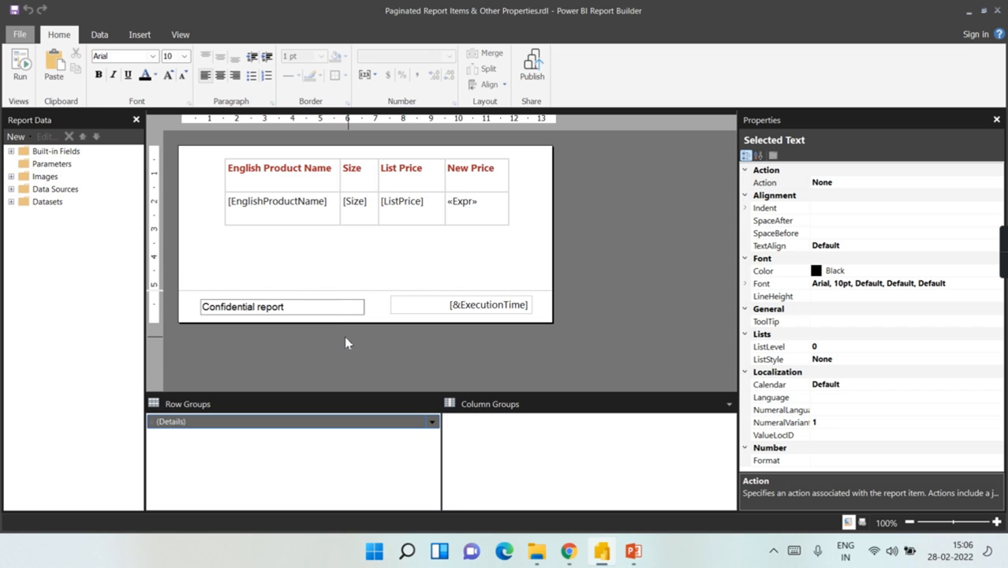
pyautogui.click(324, 332)
pyautogui.click(301, 314)
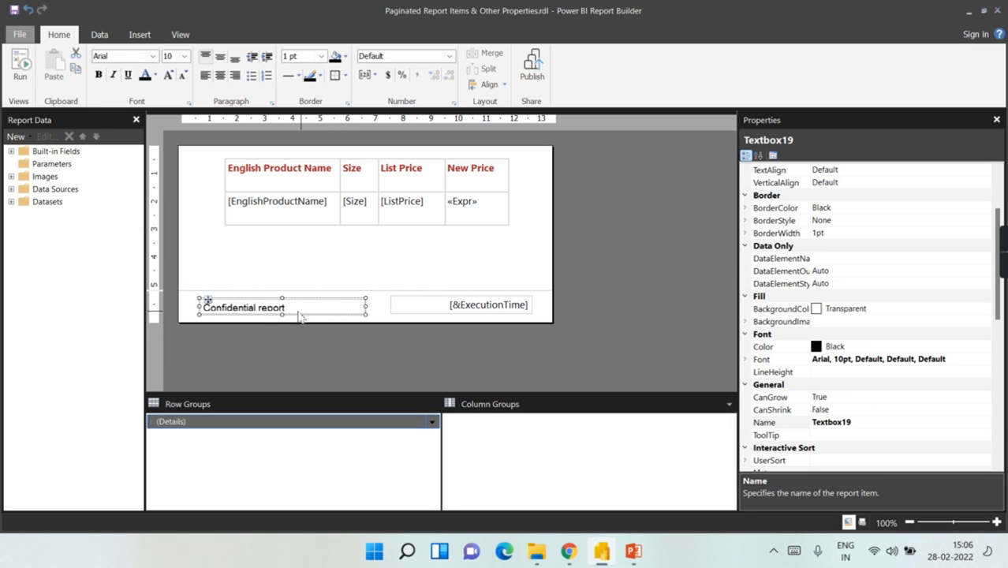
pyautogui.moveTo(283, 296); pyautogui.dragTo(282, 292)
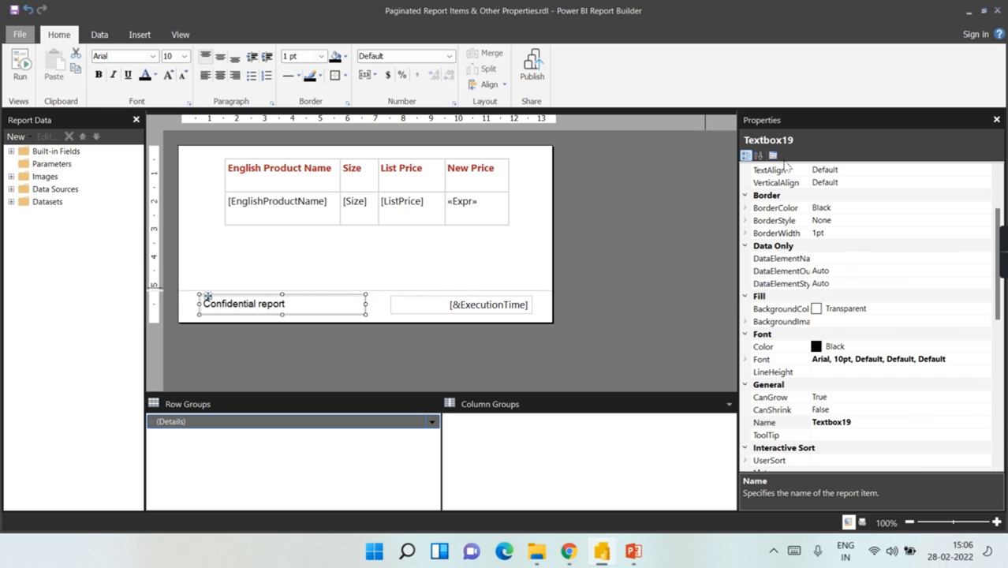
pyautogui.click(377, 317)
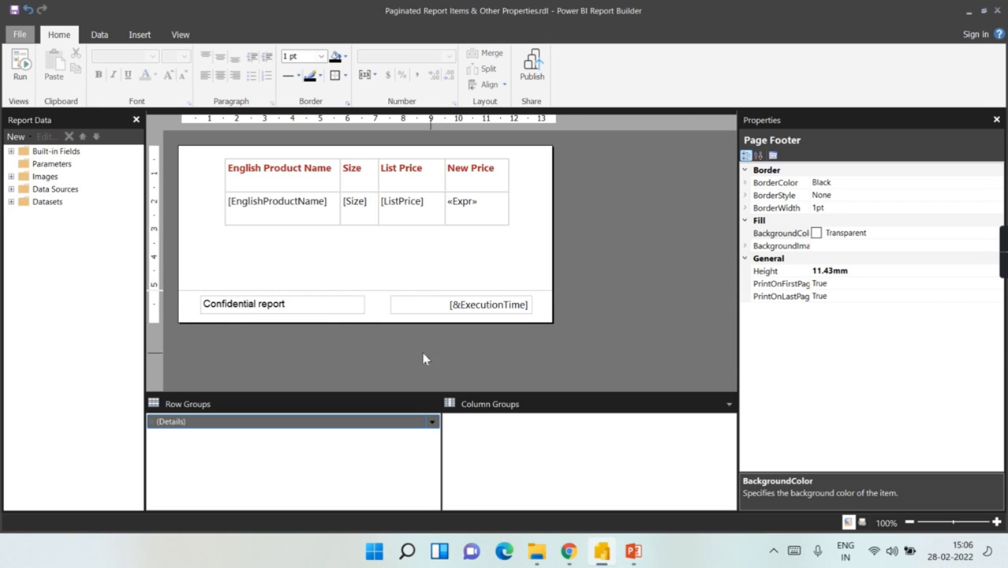
pyautogui.click(297, 315)
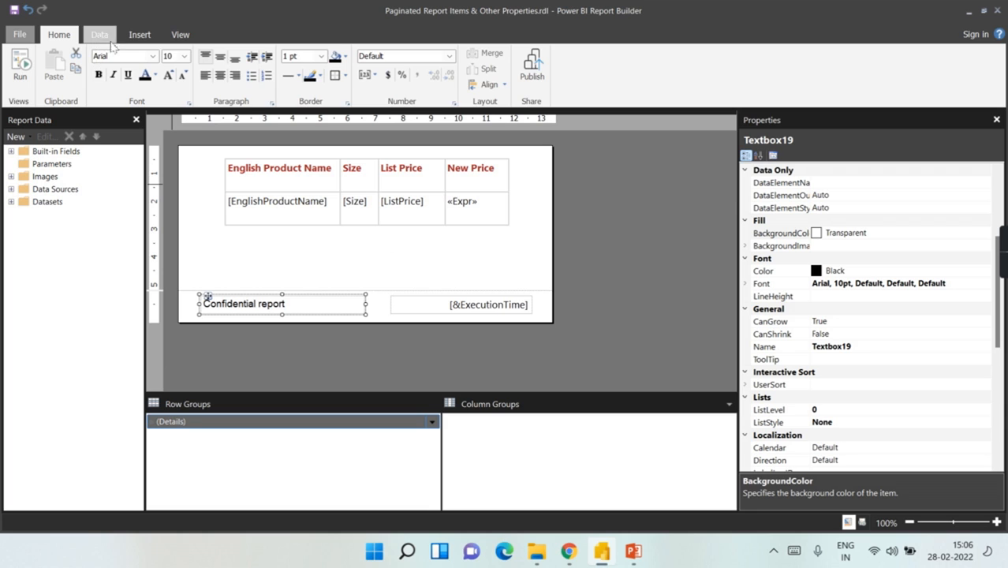
pyautogui.click(140, 33)
# Step: Add an empty page header, about 8.68mm high, above the product price table
pyautogui.click(507, 82)
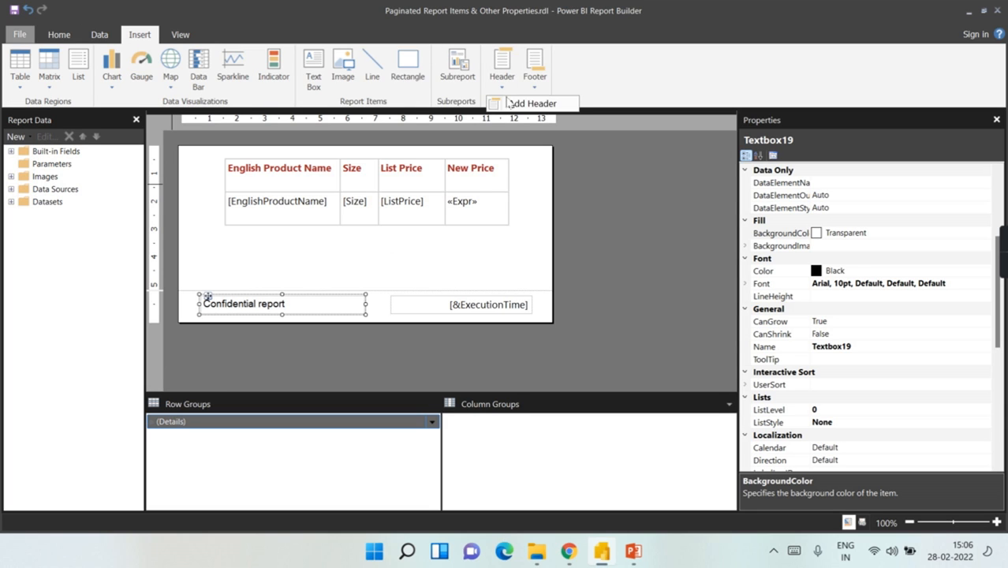
pyautogui.click(511, 104)
pyautogui.click(410, 170)
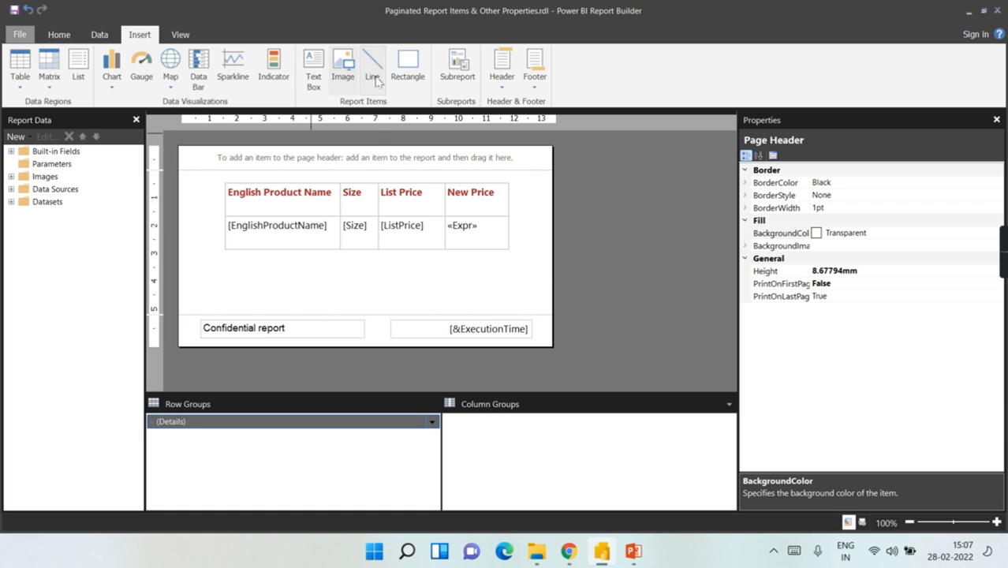
# Step: Insert the BlackYellowMuseumLogo41 file as an embedded image in the page header
pyautogui.moveTo(429, 159); pyautogui.dragTo(474, 172)
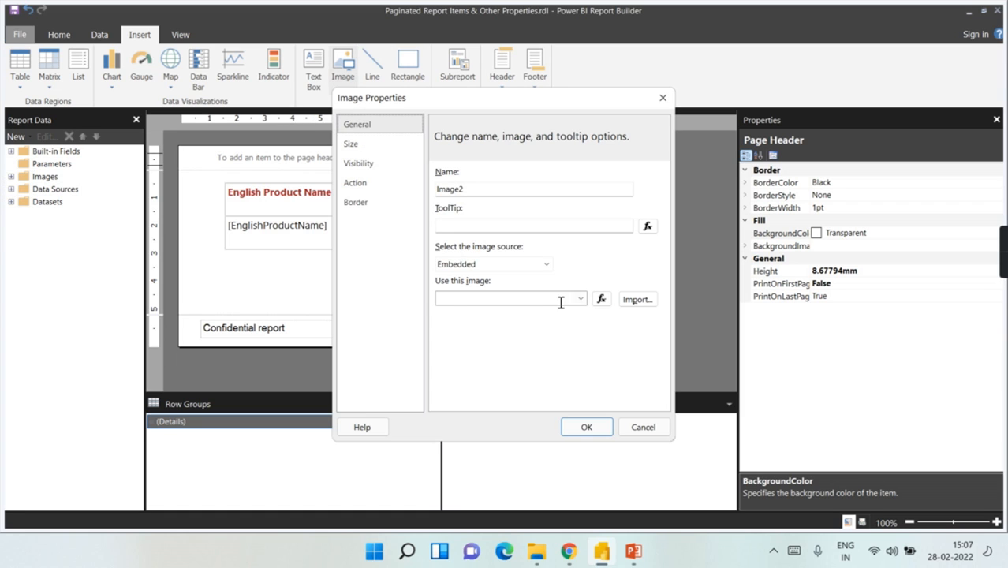
pyautogui.click(462, 265)
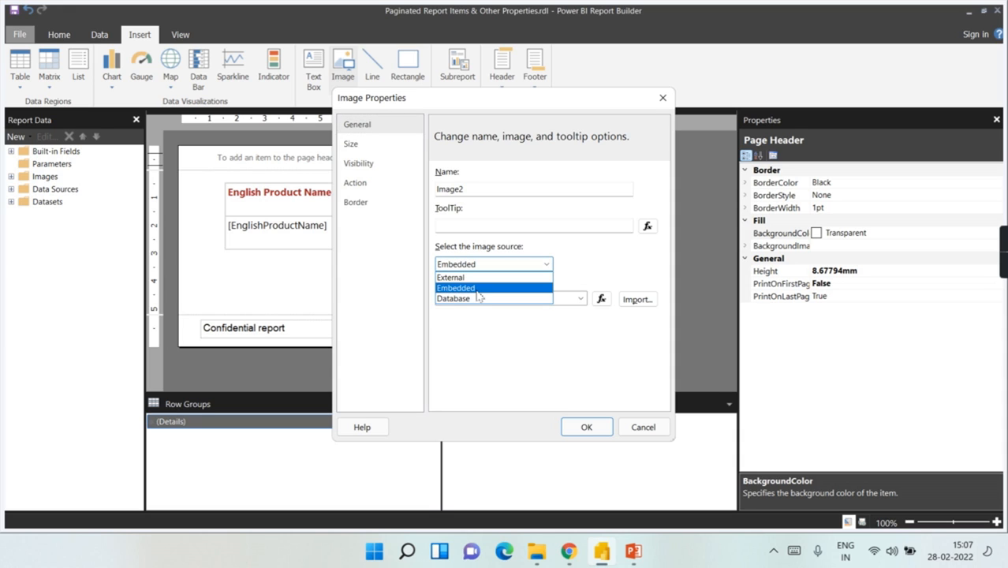
pyautogui.click(478, 288)
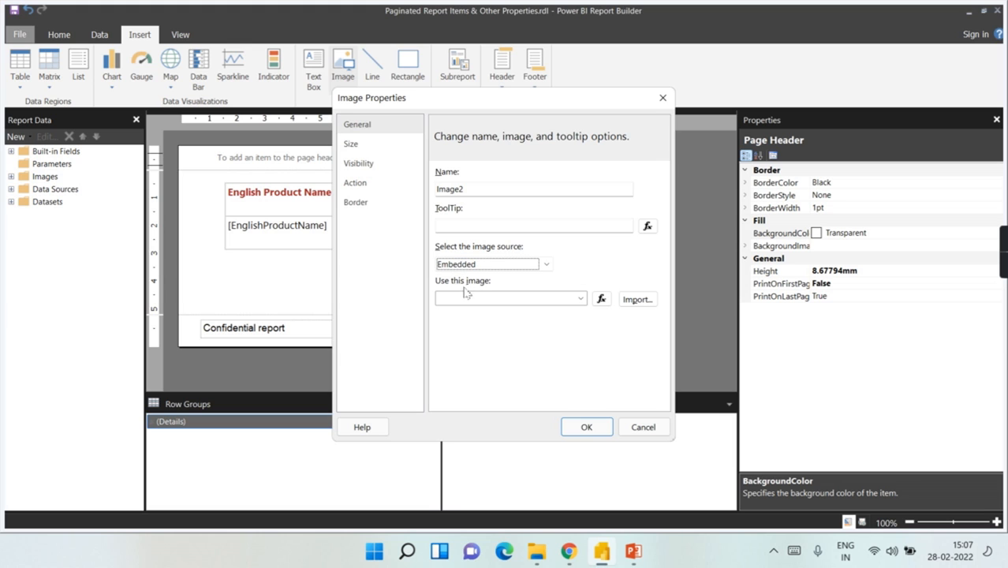
pyautogui.click(638, 299)
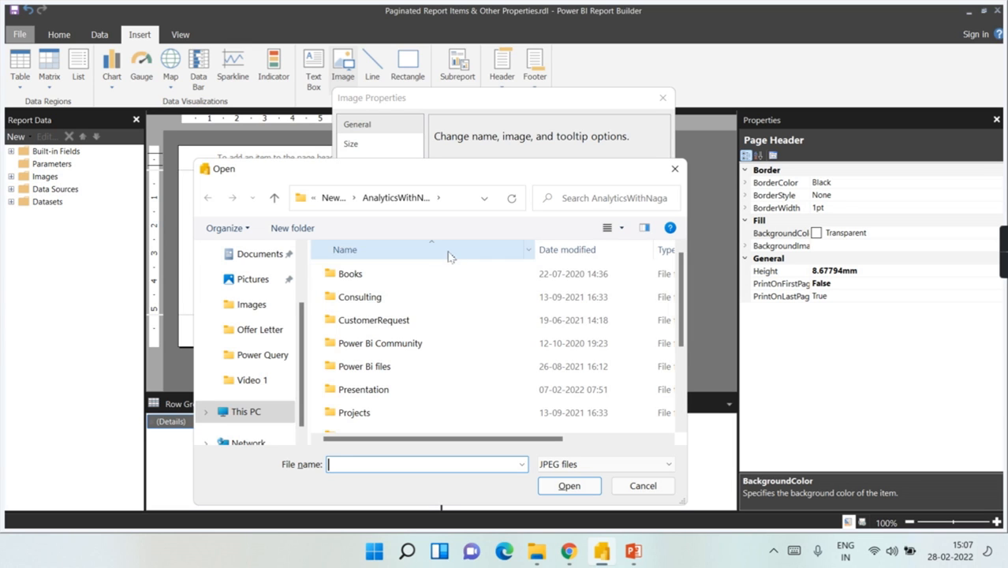
pyautogui.scroll(-2, 387, 355)
pyautogui.click(369, 424)
pyautogui.click(569, 485)
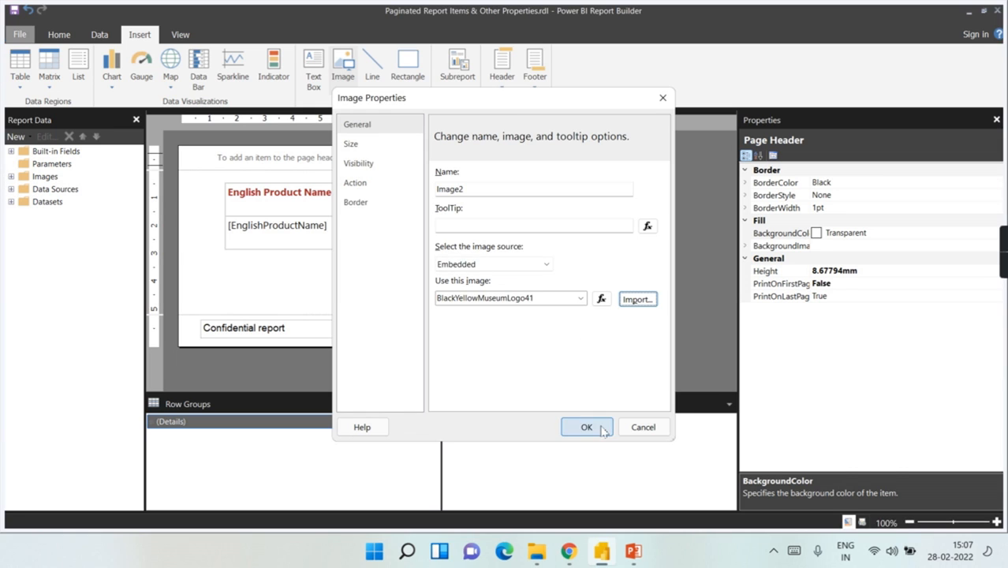
pyautogui.click(585, 427)
# Step: Move the logo to the header's top edge and make its box shorter
pyautogui.moveTo(483, 156); pyautogui.dragTo(452, 183)
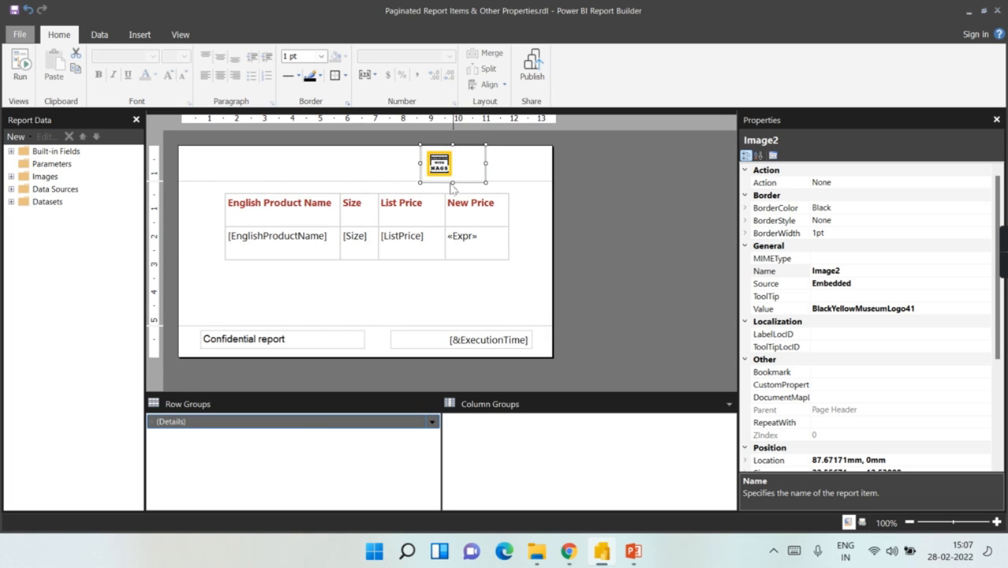
pyautogui.moveTo(453, 182); pyautogui.dragTo(475, 163)
pyautogui.click(371, 165)
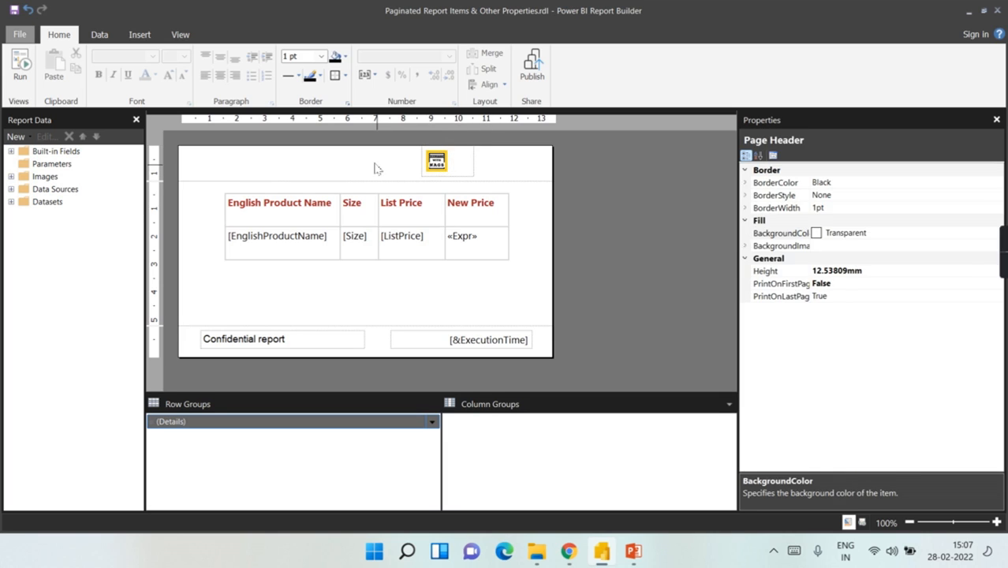
pyautogui.click(98, 33)
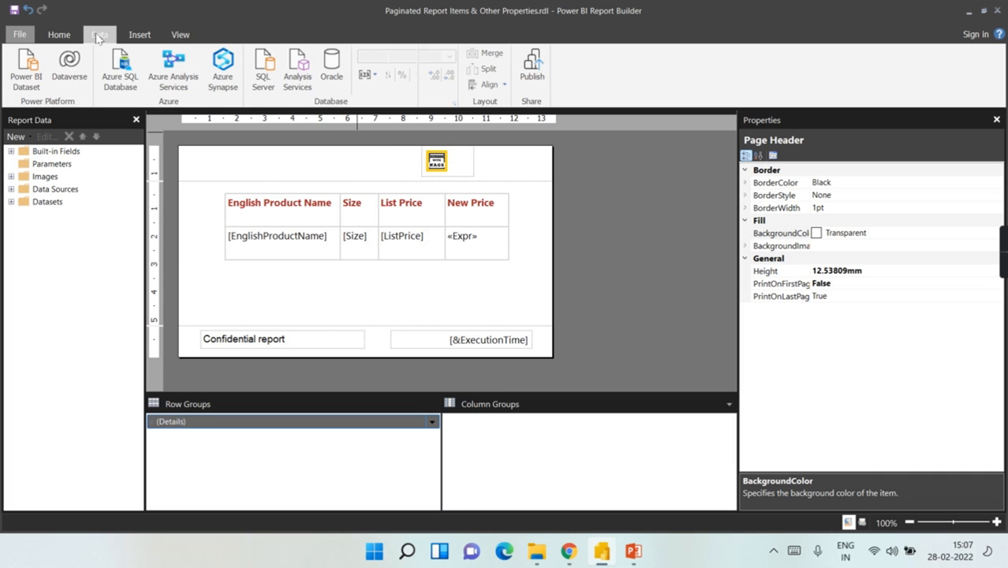
pyautogui.click(139, 34)
# Step: Add a centred 'Latest Prodct List' title text box in the header left of the logo
pyautogui.click(314, 79)
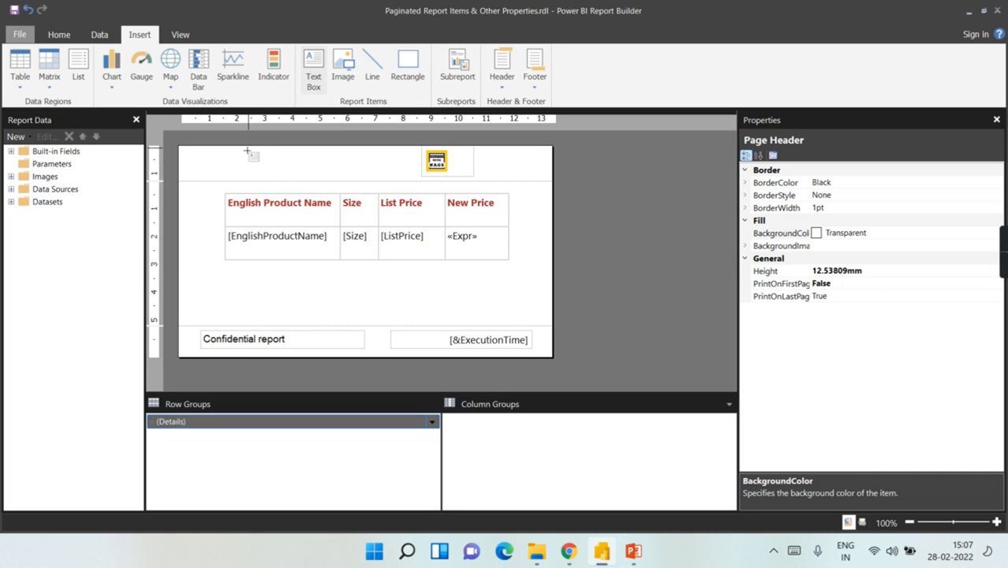
pyautogui.moveTo(221, 153); pyautogui.dragTo(401, 178)
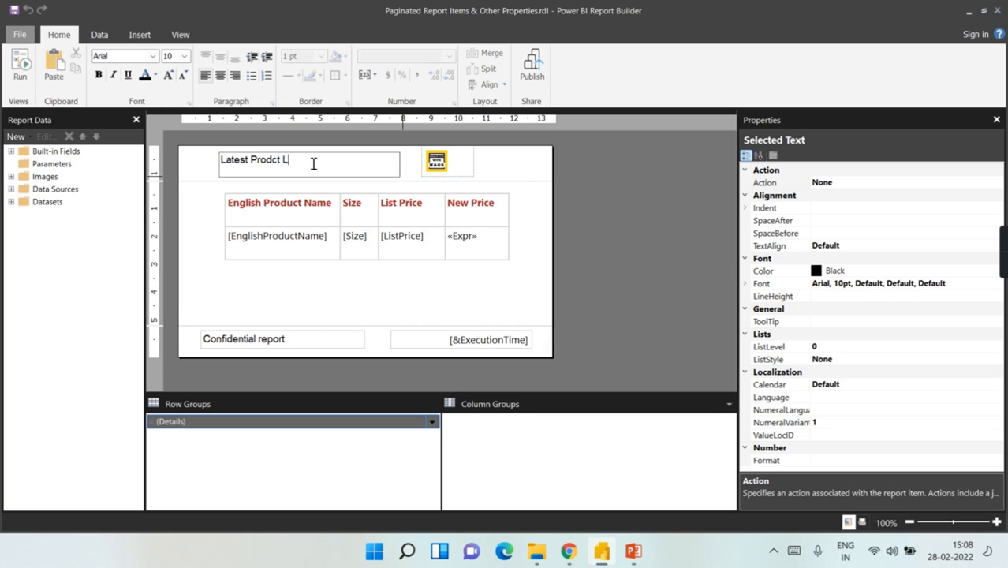
pyautogui.click(512, 205)
pyautogui.click(369, 169)
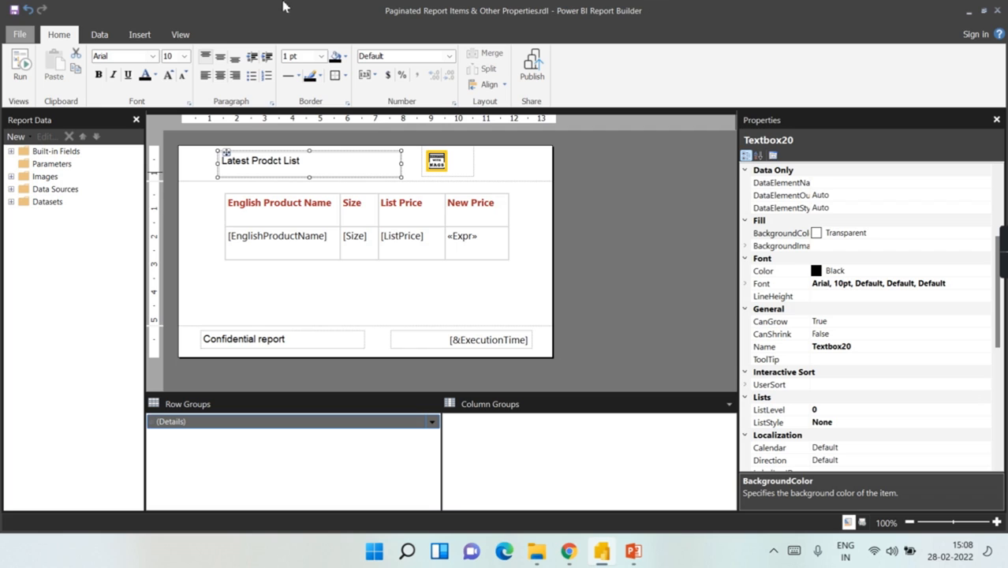
pyautogui.click(220, 76)
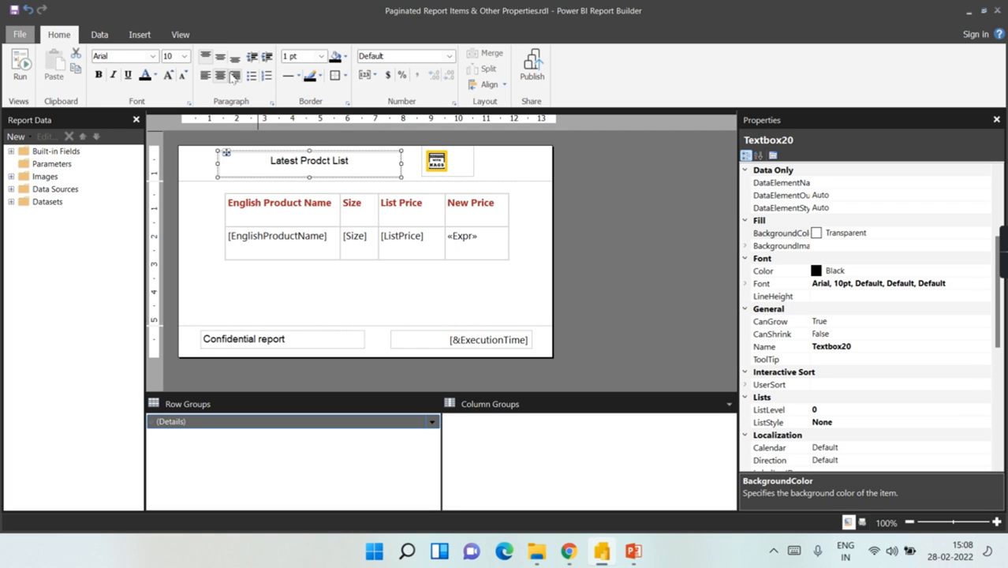
# Step: Make the title bold and Cornflower Blue, then run the report preview
pyautogui.click(367, 168)
pyautogui.moveTo(367, 168); pyautogui.dragTo(247, 167)
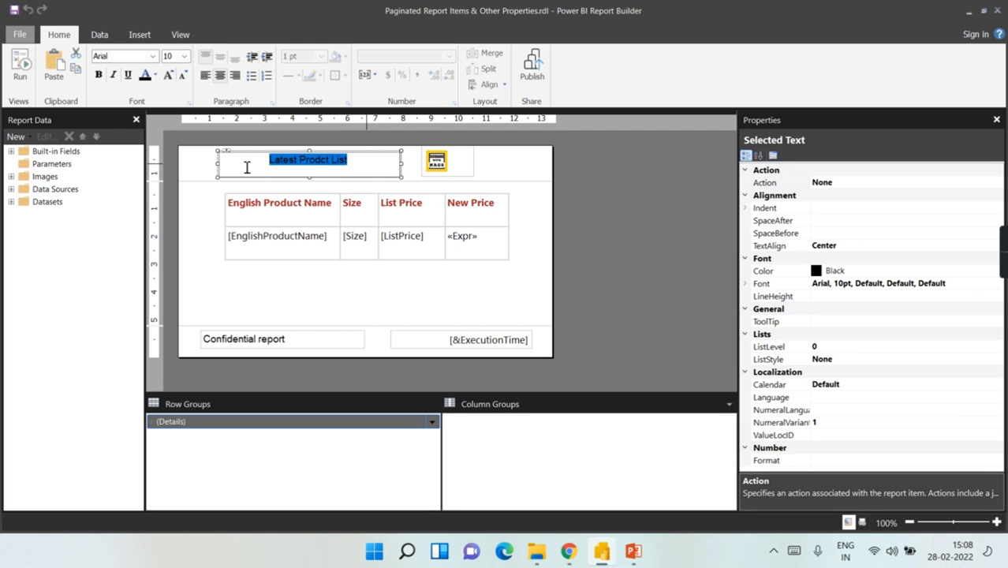
pyautogui.hotkey('ctrl', 'b')
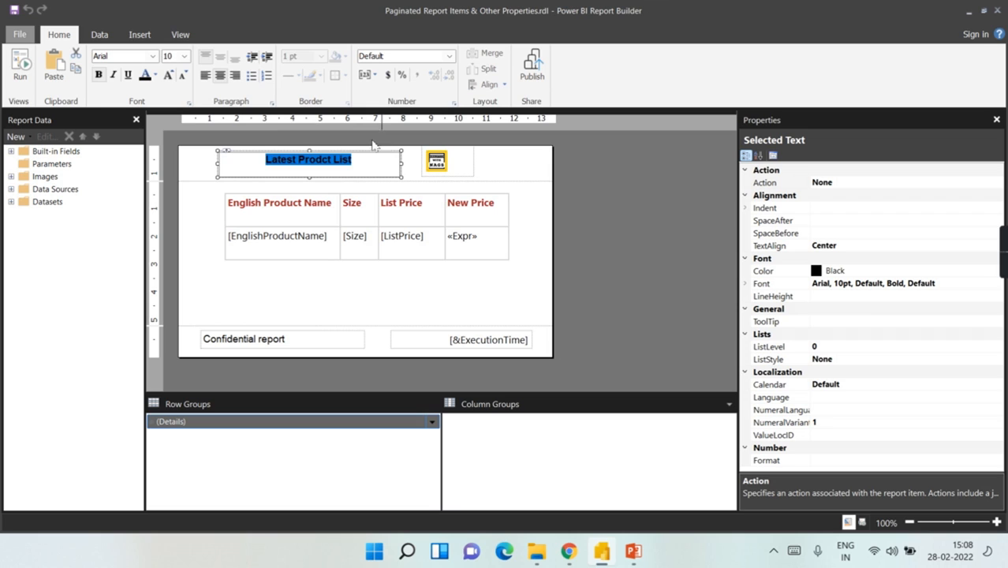
pyautogui.click(155, 76)
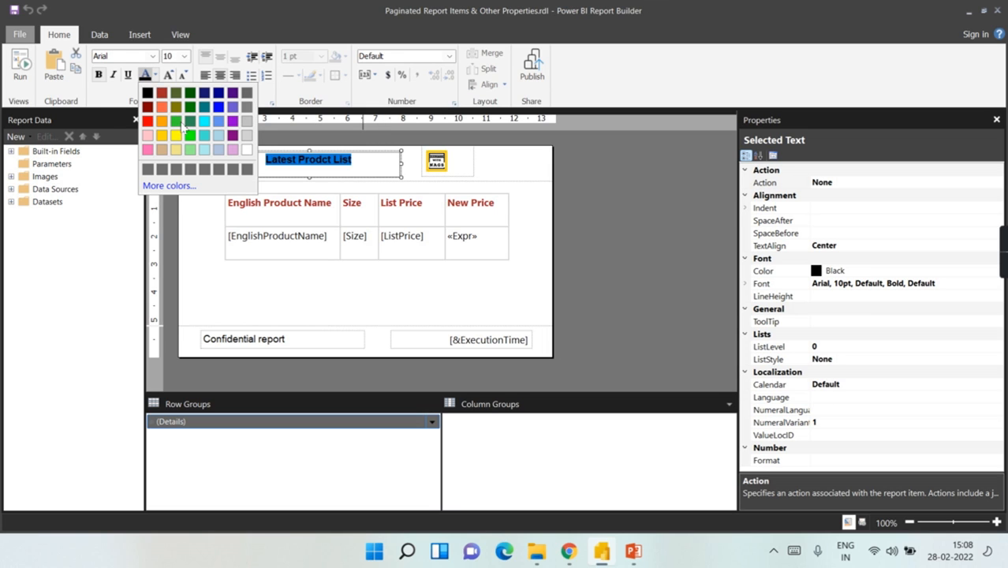
pyautogui.click(162, 107)
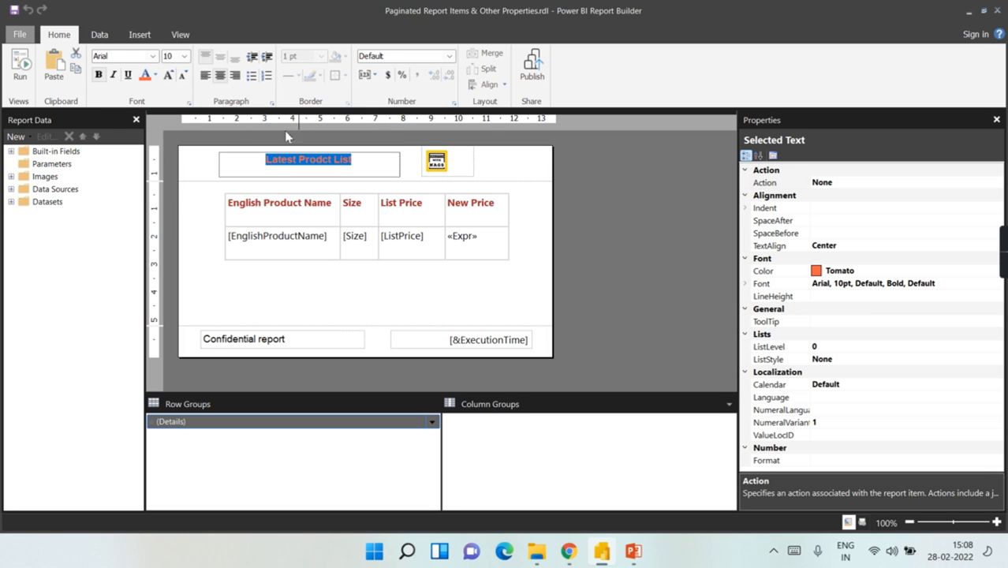
pyautogui.click(156, 76)
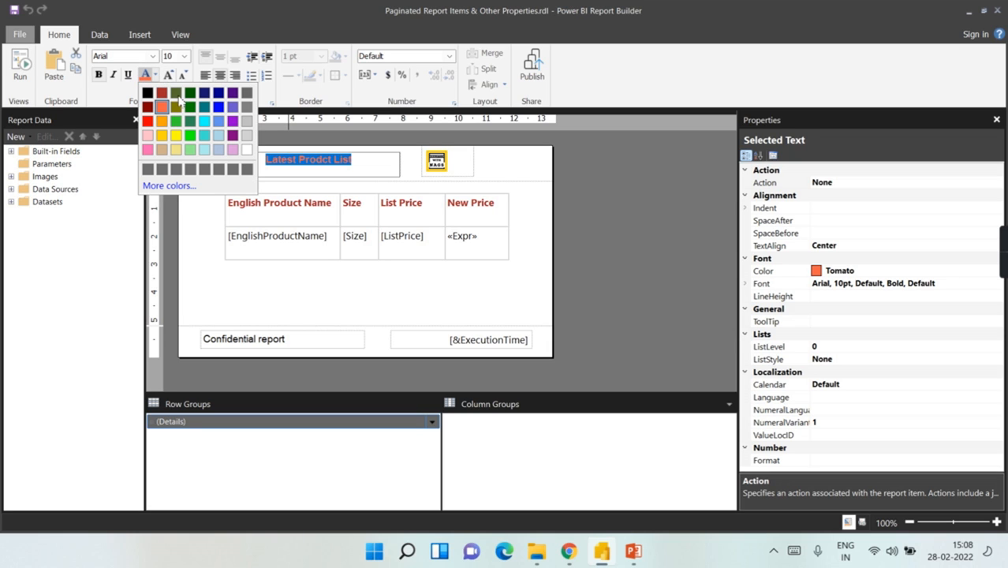
pyautogui.click(224, 124)
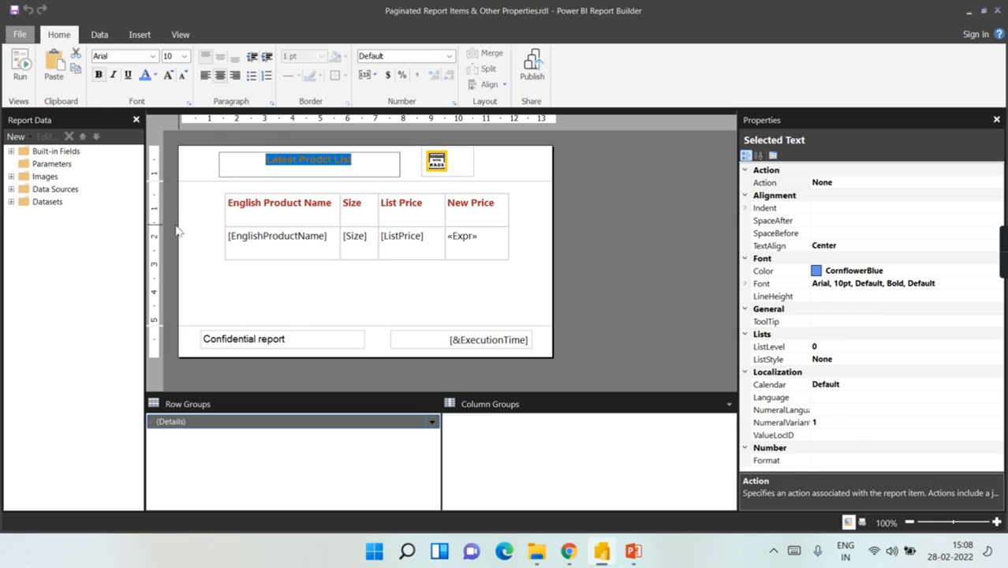
pyautogui.click(233, 189)
pyautogui.click(20, 67)
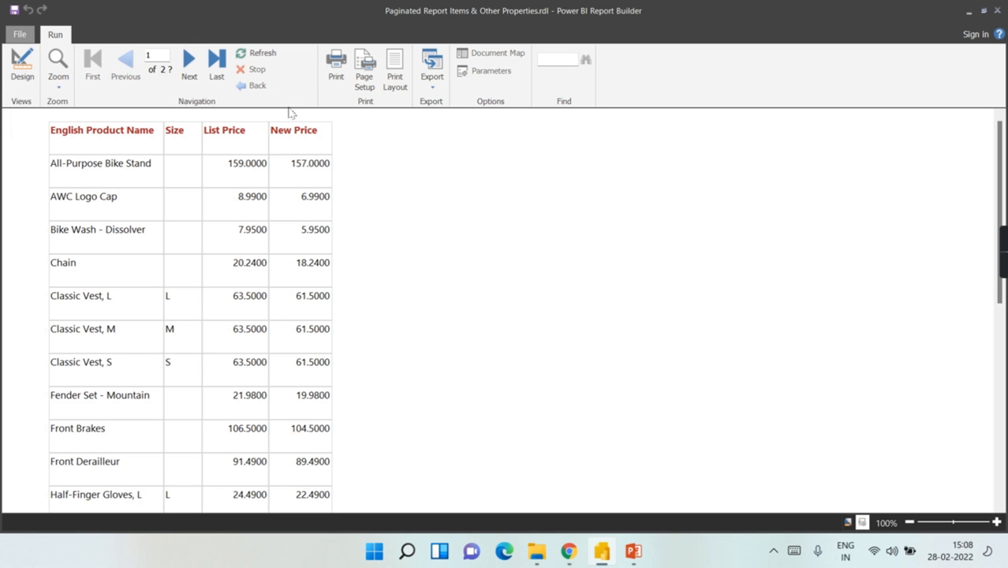
# Step: Back in design, set the page header's PrintOnFirstPage to True, then select the page footer
pyautogui.click(22, 67)
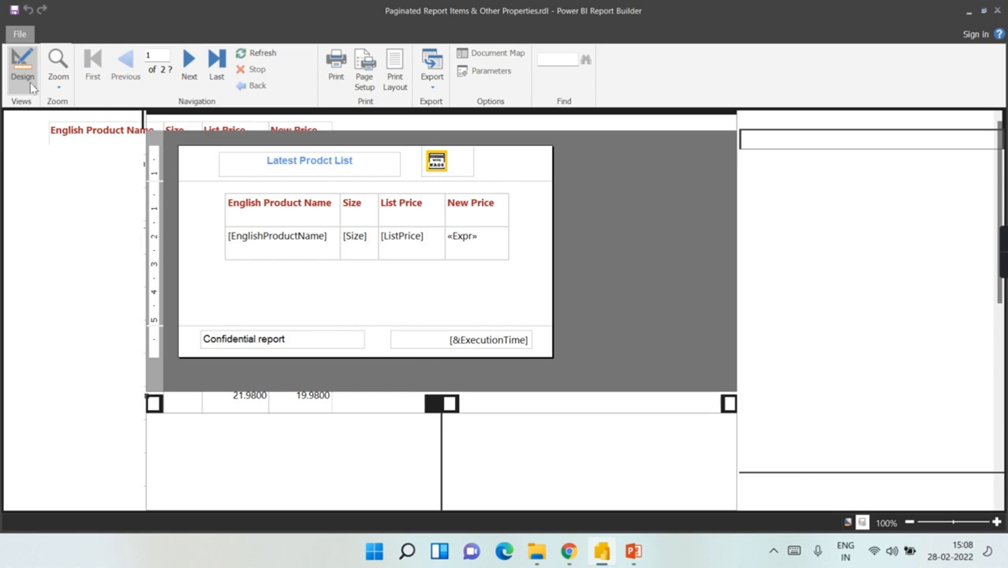
pyautogui.click(544, 170)
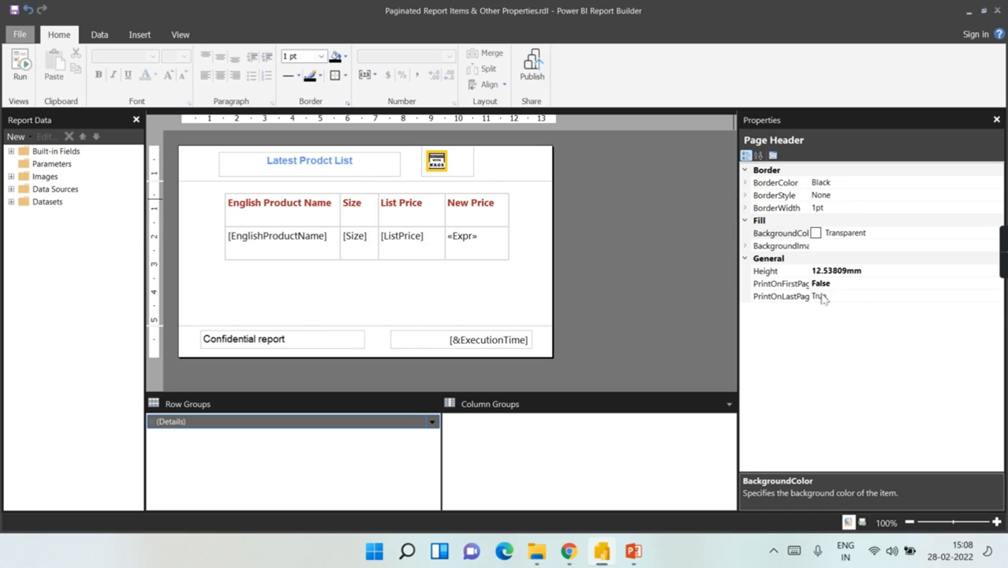
pyautogui.click(851, 286)
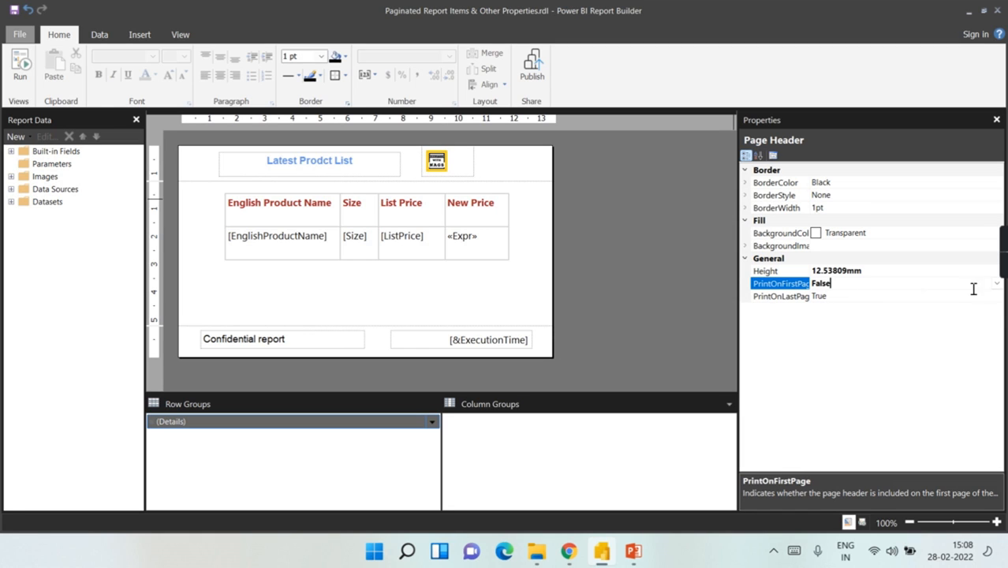
pyautogui.click(997, 283)
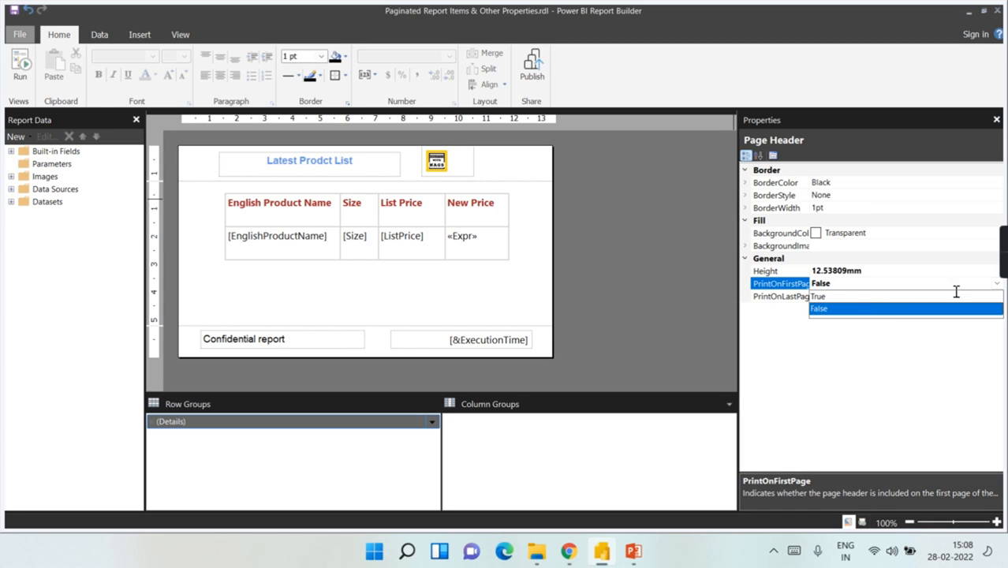
pyautogui.click(859, 298)
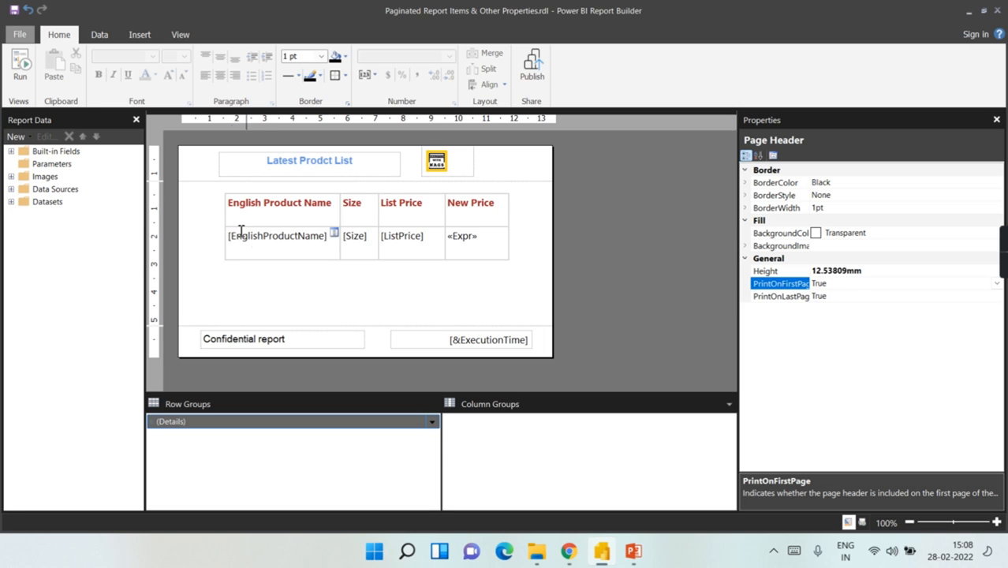
pyautogui.click(545, 349)
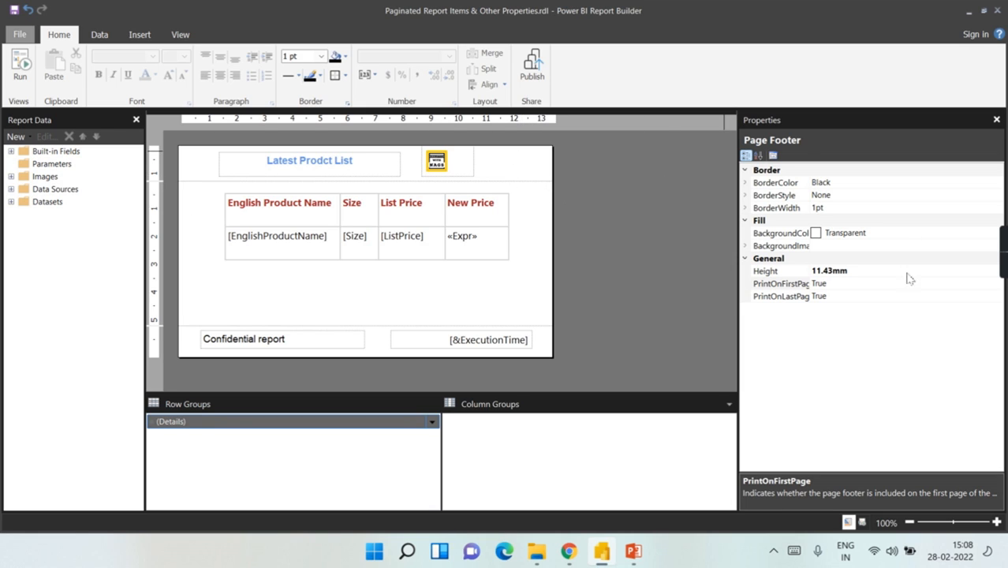
pyautogui.click(20, 67)
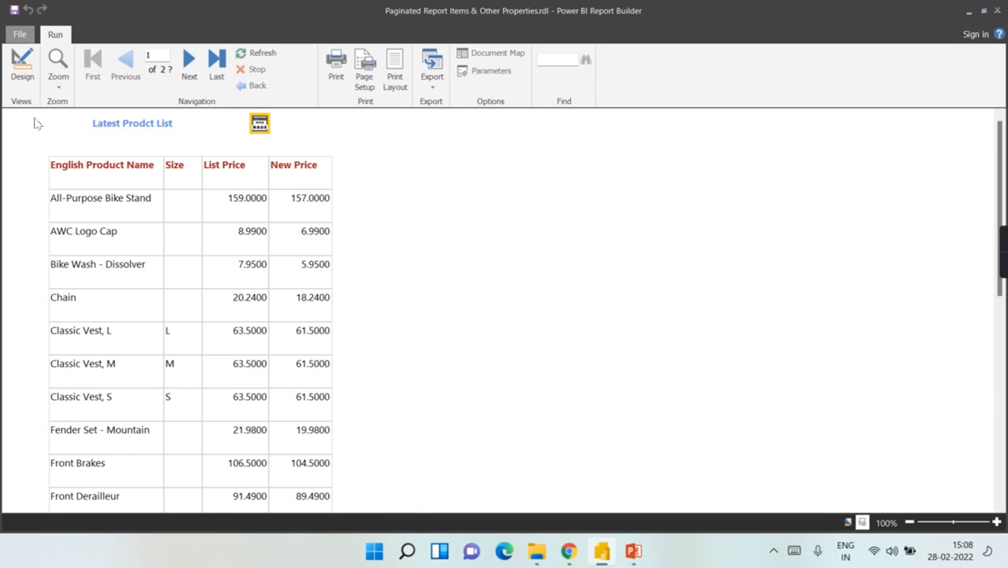
pyautogui.click(181, 66)
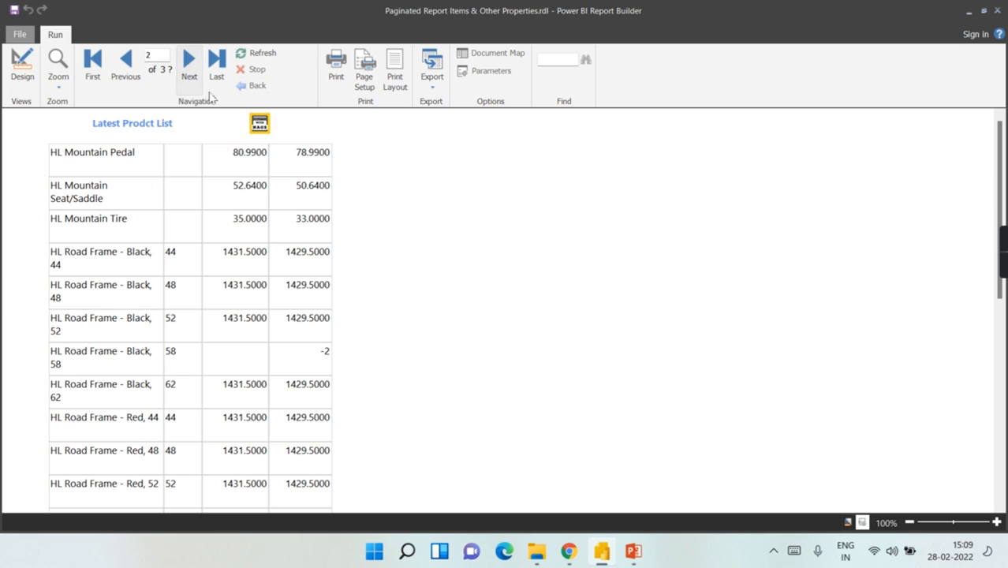
pyautogui.click(188, 63)
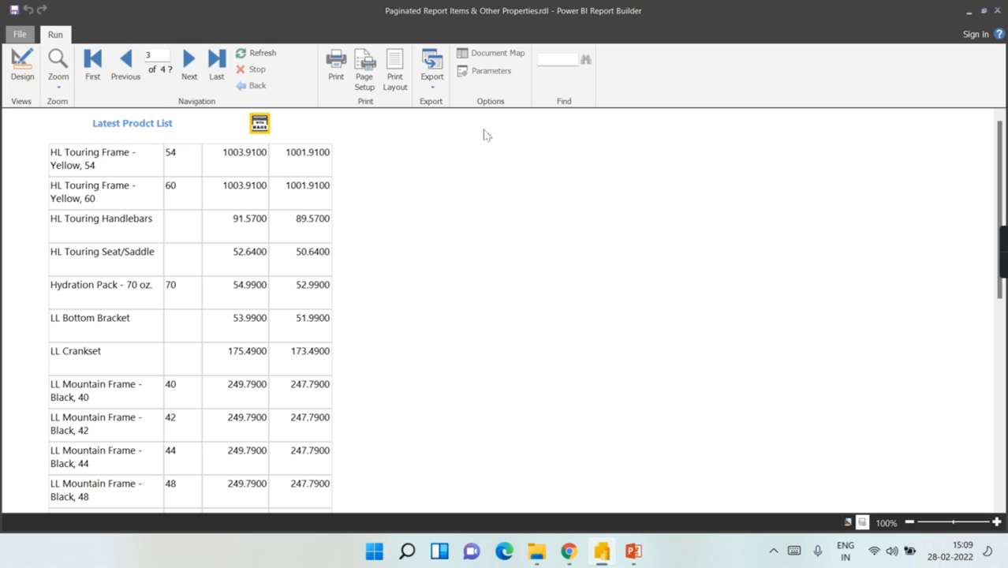
pyautogui.click(22, 70)
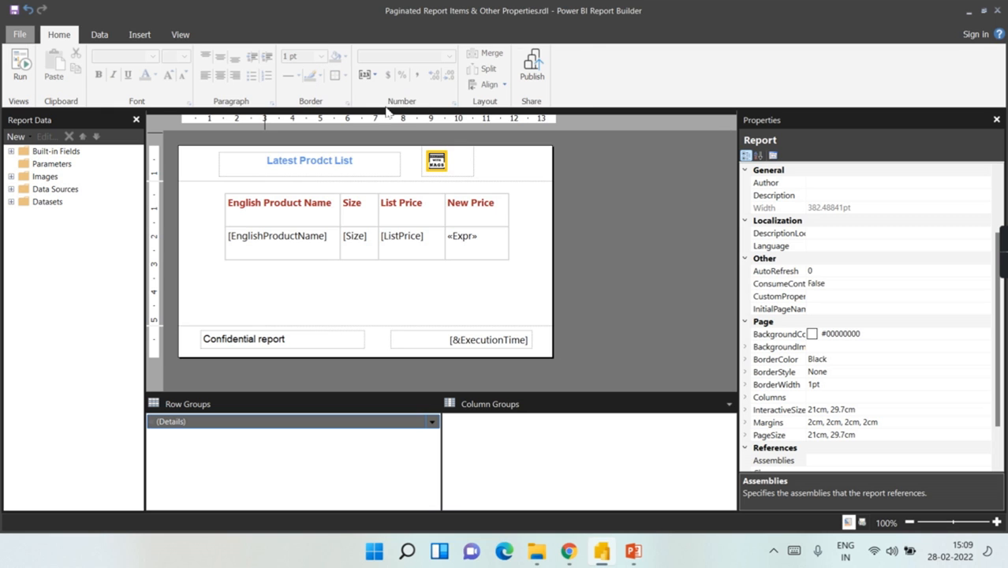
# Step: Switch from the View tab to the Insert items and select the page header area
pyautogui.click(166, 36)
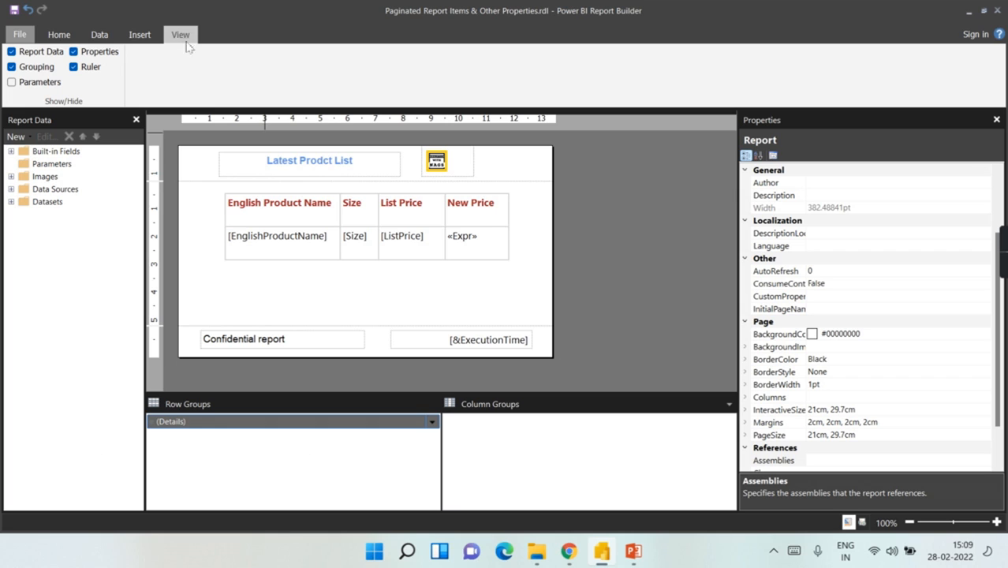
pyautogui.click(142, 36)
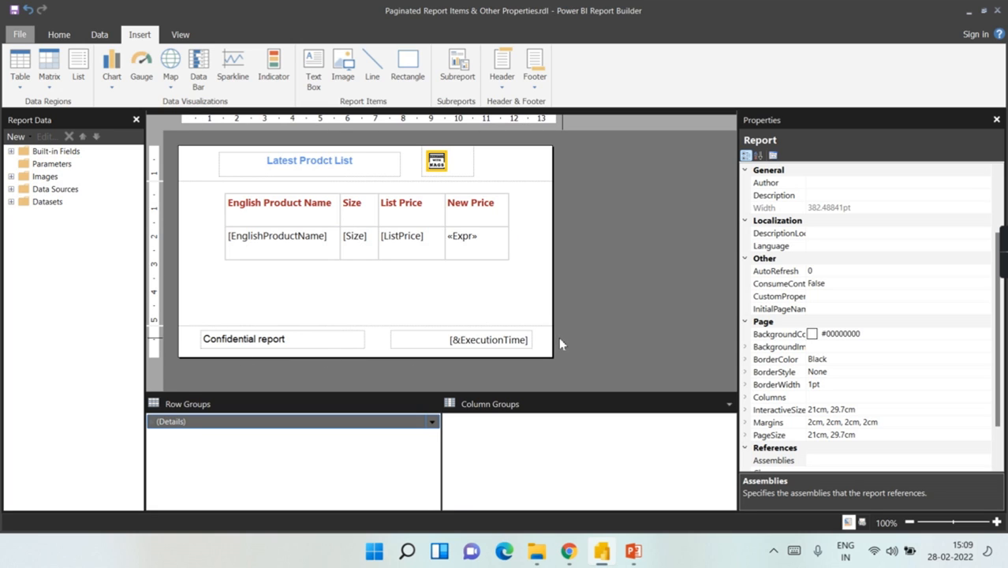
pyautogui.click(530, 170)
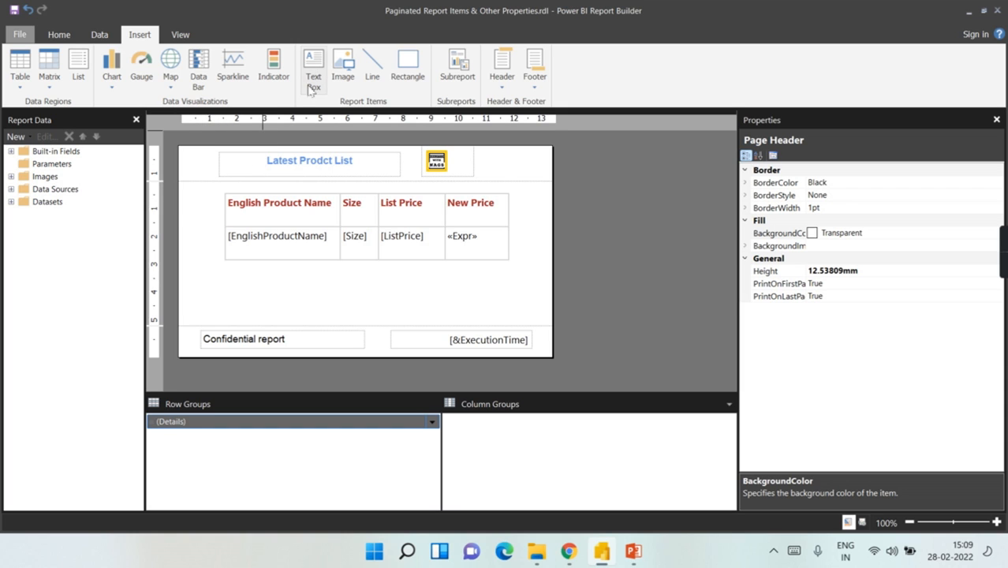
# Step: Move the product price table lower on the page
pyautogui.click(245, 206)
pyautogui.click(220, 191)
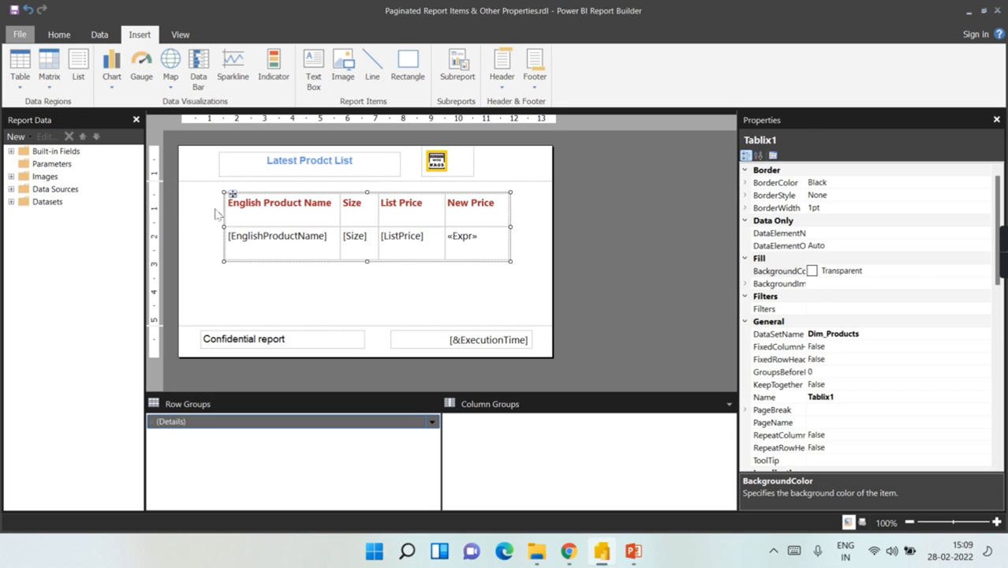
pyautogui.moveTo(231, 196); pyautogui.dragTo(226, 219)
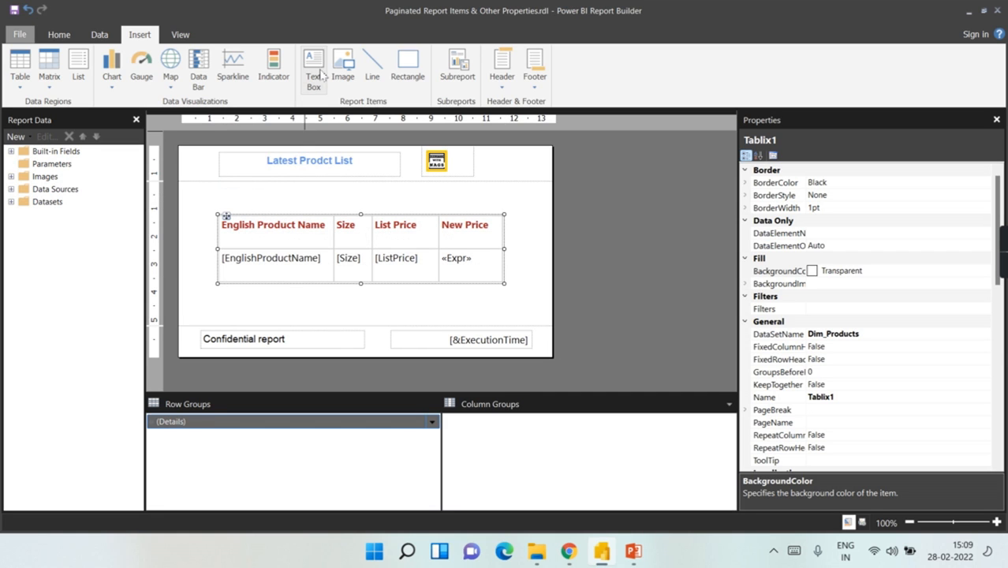
# Step: Draw a horizontal line above the table and add an 'As on report' text box over it
pyautogui.click(378, 85)
pyautogui.moveTo(225, 197); pyautogui.dragTo(349, 203)
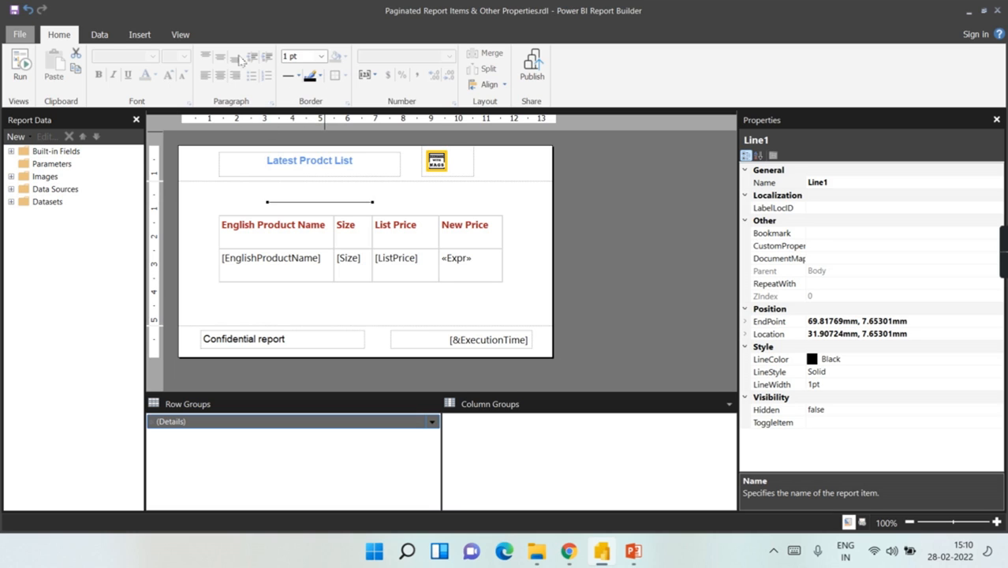
pyautogui.click(139, 35)
pyautogui.click(313, 71)
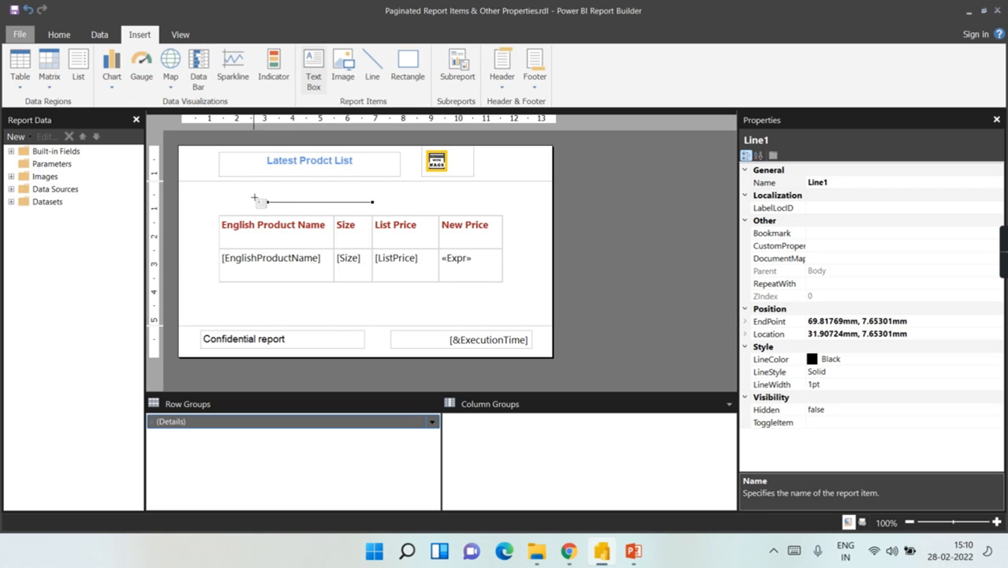
pyautogui.moveTo(266, 188); pyautogui.dragTo(373, 202)
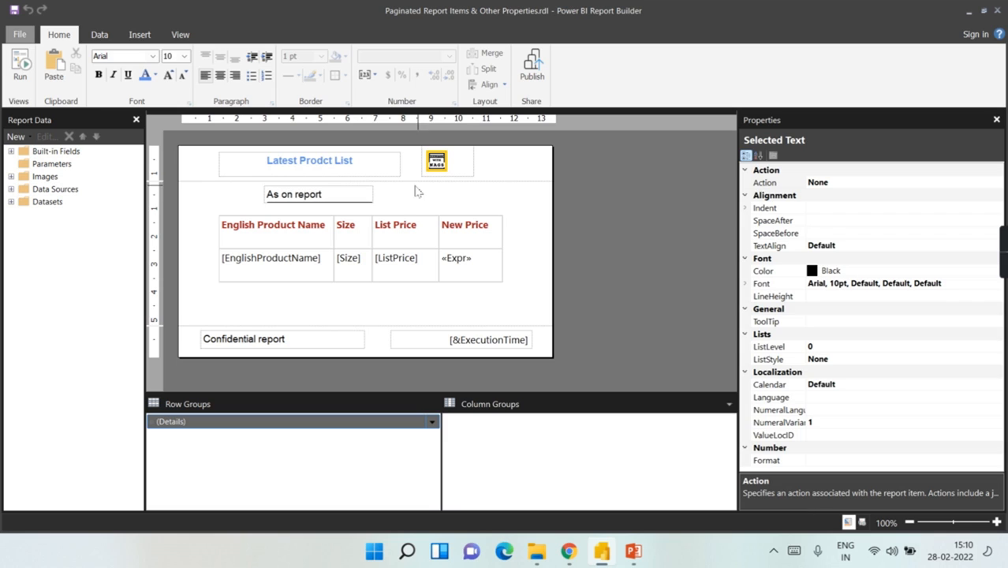
pyautogui.click(416, 191)
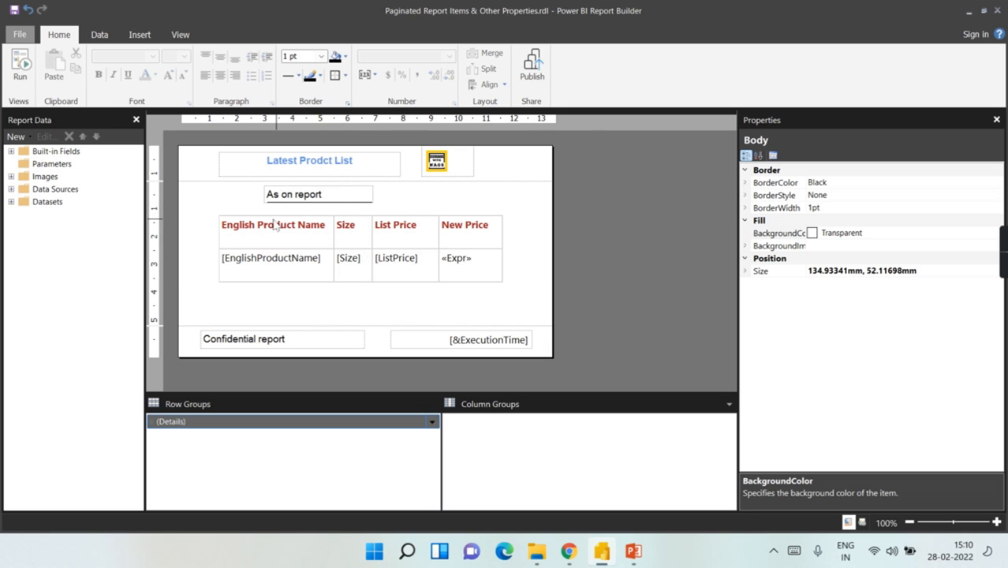
pyautogui.click(20, 71)
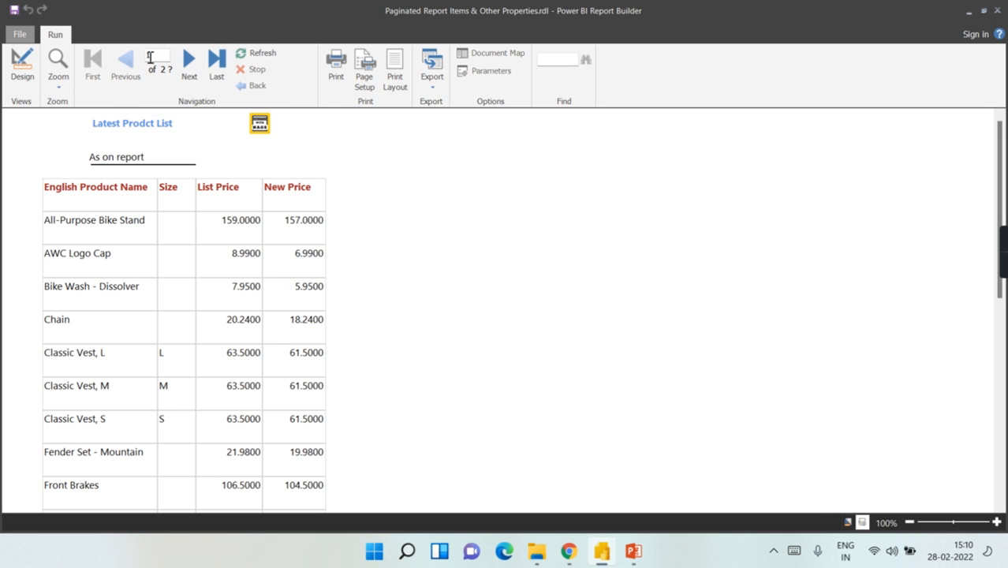
pyautogui.click(189, 64)
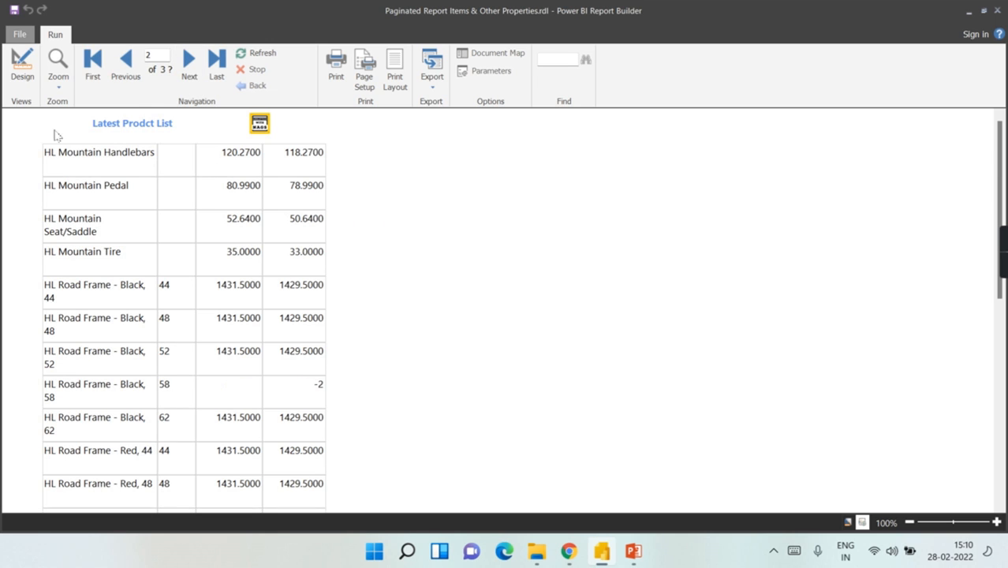
pyautogui.click(23, 67)
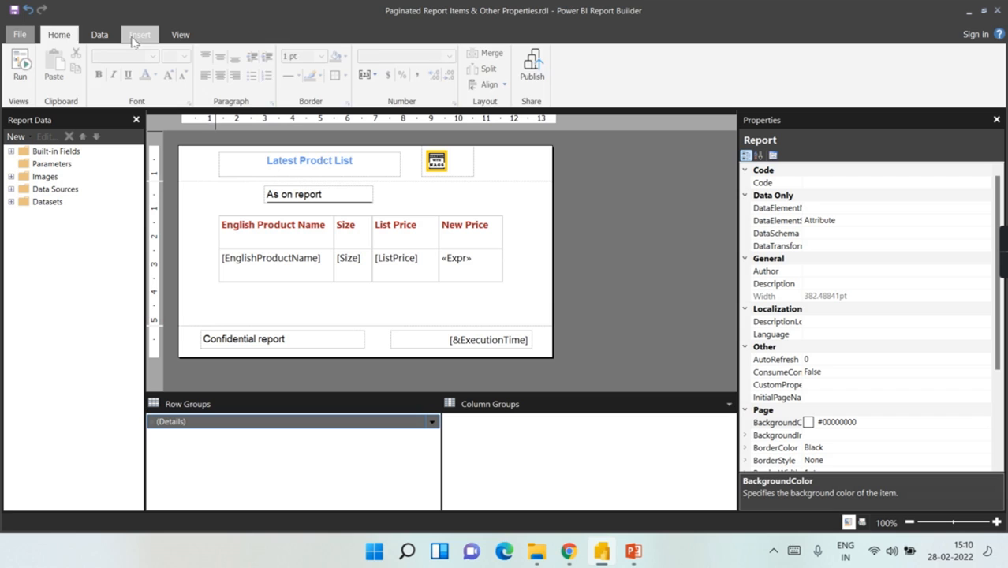
pyautogui.click(139, 35)
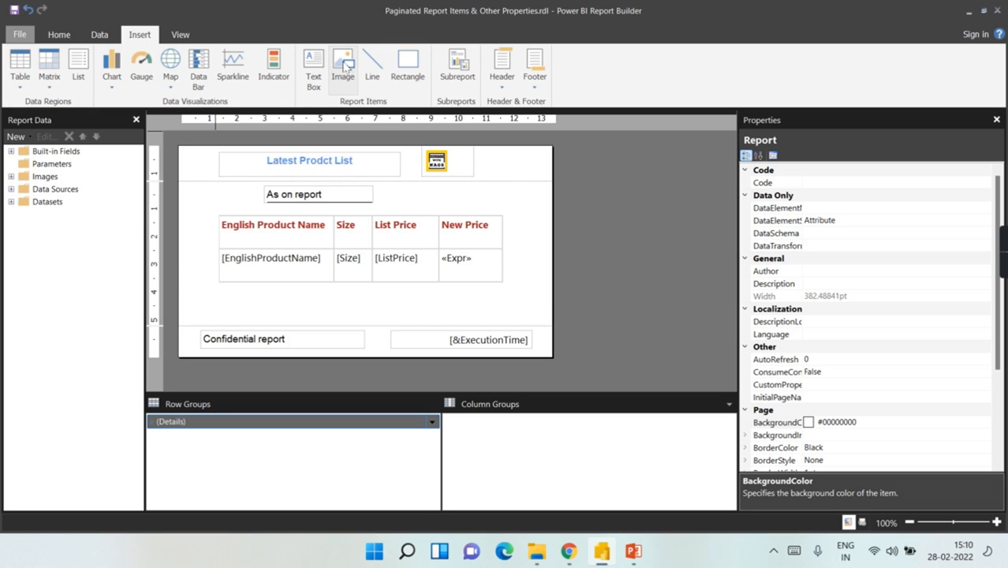
pyautogui.click(530, 241)
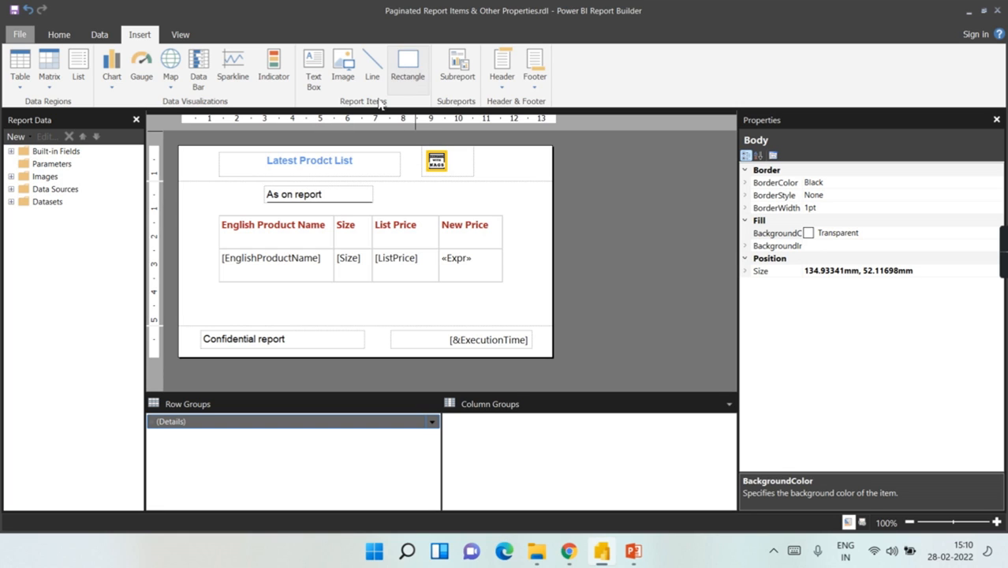
# Step: Draw a rectangle beside the 'As on report' label
pyautogui.click(308, 198)
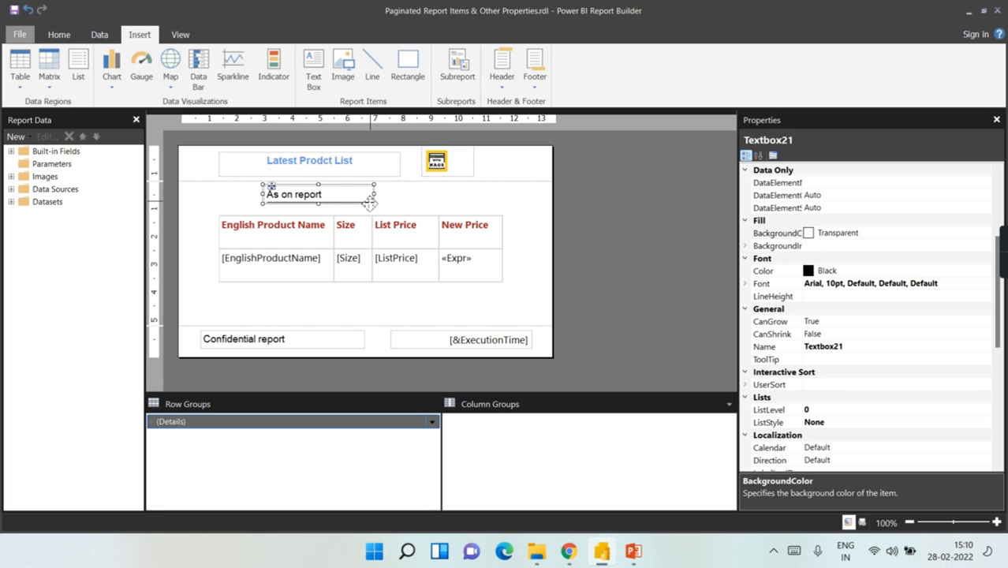
pyautogui.doubleClick(324, 197)
pyautogui.click(389, 202)
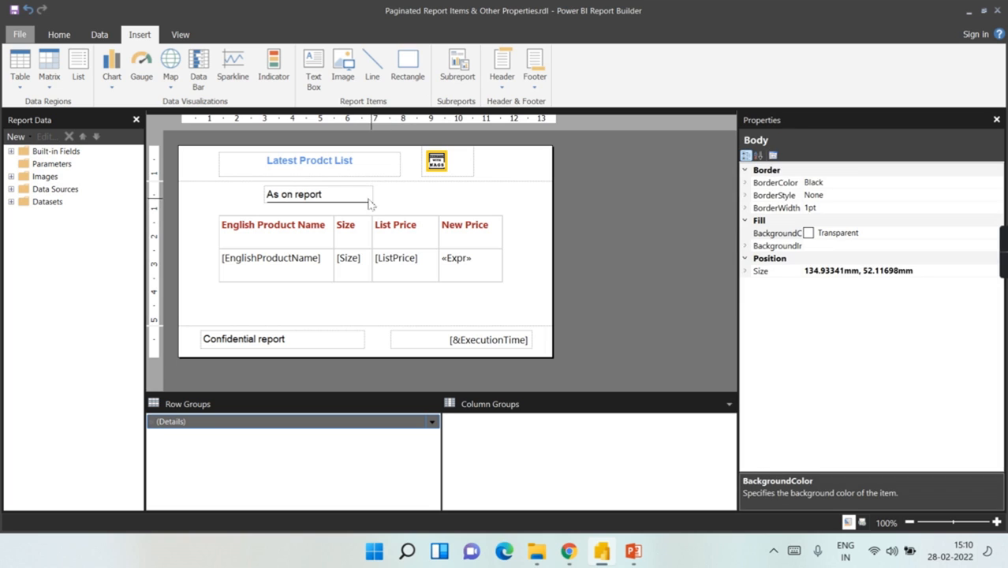
pyautogui.click(371, 204)
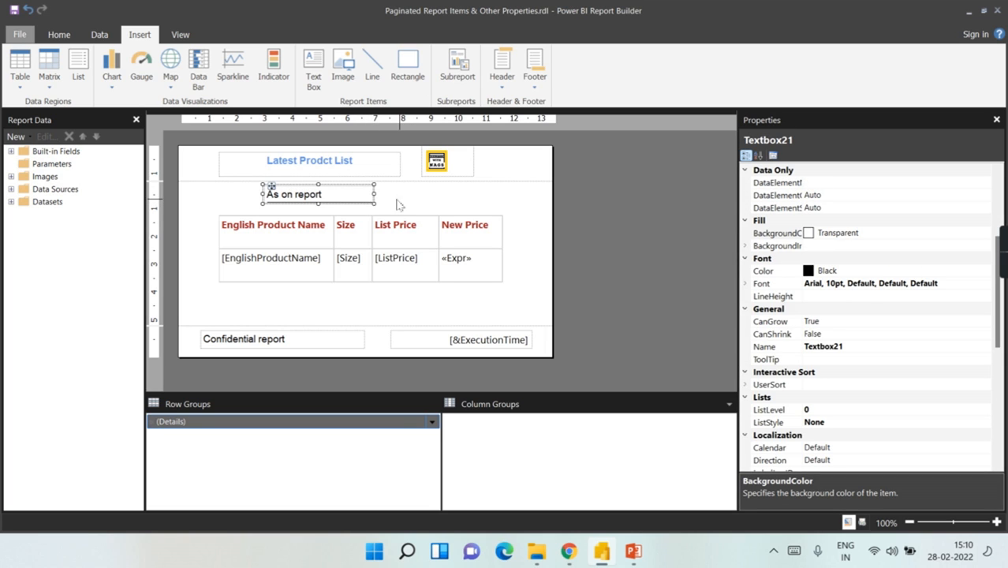
pyautogui.click(397, 205)
pyautogui.click(372, 203)
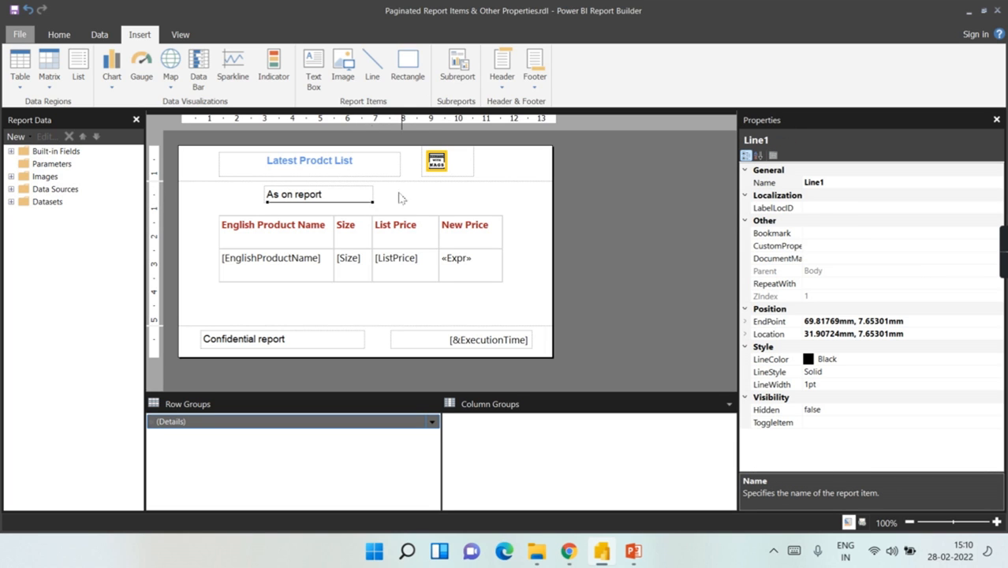
pyautogui.moveTo(402, 187); pyautogui.dragTo(543, 215)
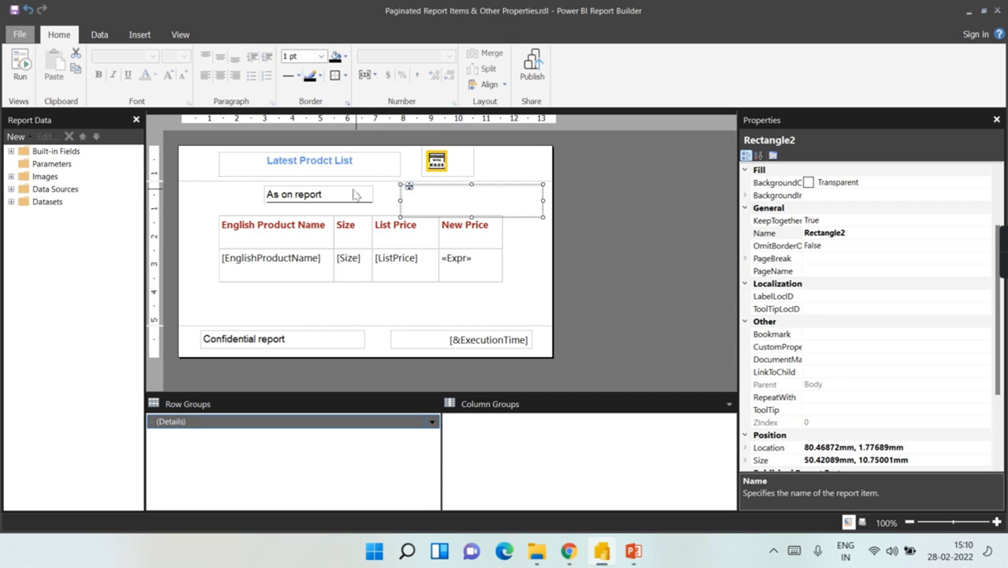
# Step: Move the 'As on report' label and its underline into the rectangle
pyautogui.click(359, 199)
pyautogui.moveTo(357, 208); pyautogui.dragTo(442, 202)
pyautogui.click(360, 201)
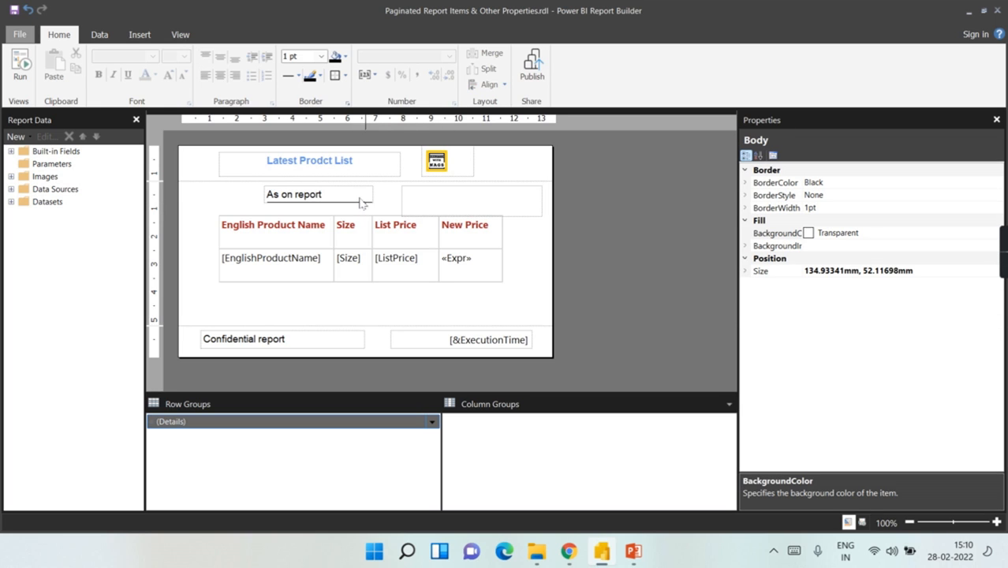
pyautogui.moveTo(355, 202); pyautogui.dragTo(509, 203)
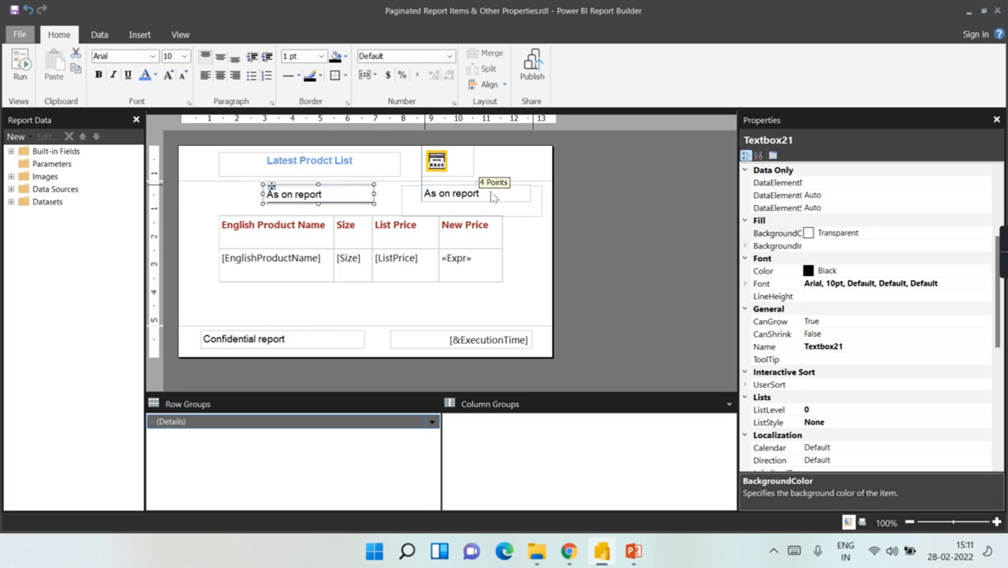
pyautogui.click(323, 204)
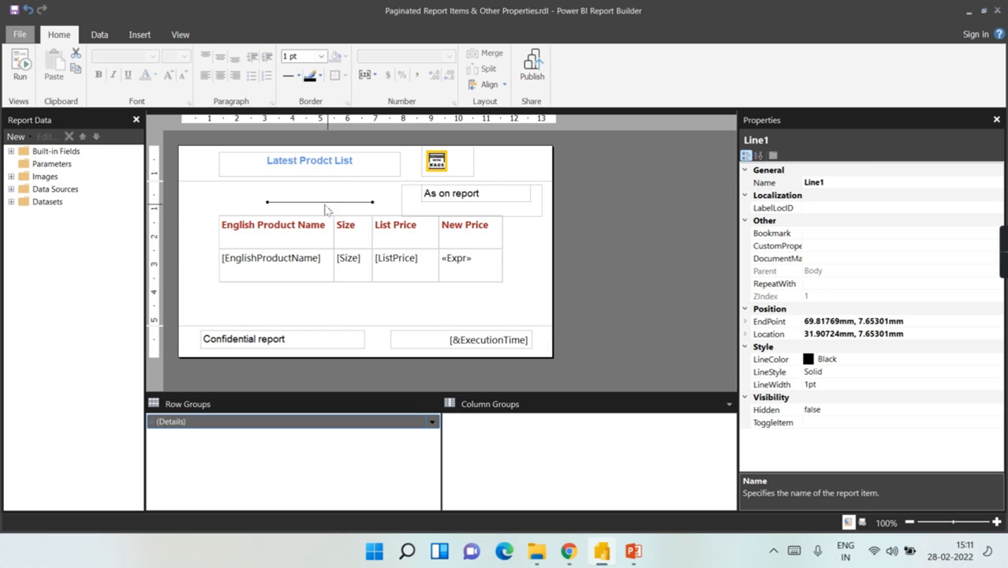
pyautogui.moveTo(328, 202); pyautogui.dragTo(477, 210)
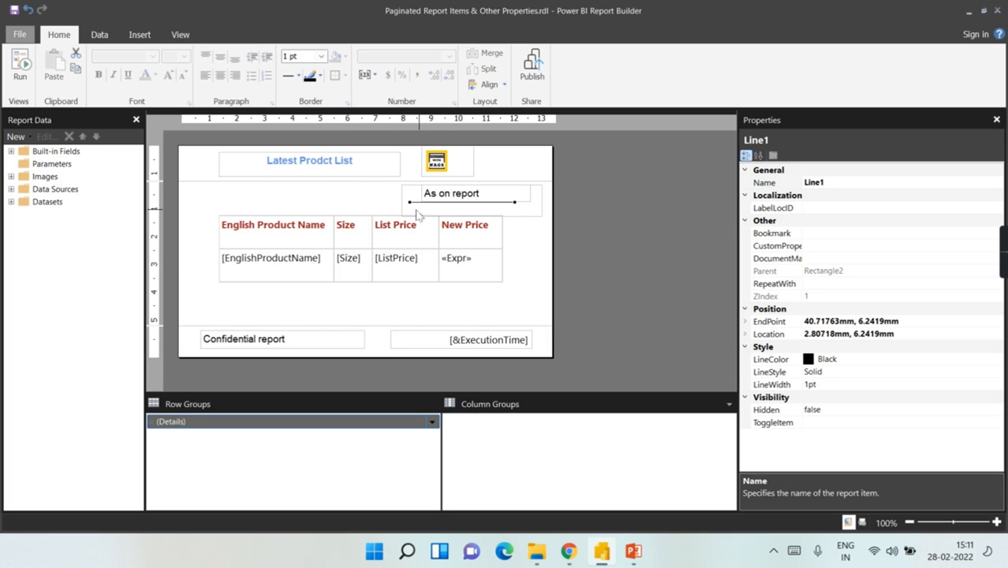
# Step: Shift the rectangle holding the label left so it sits above the price table
pyautogui.click(405, 212)
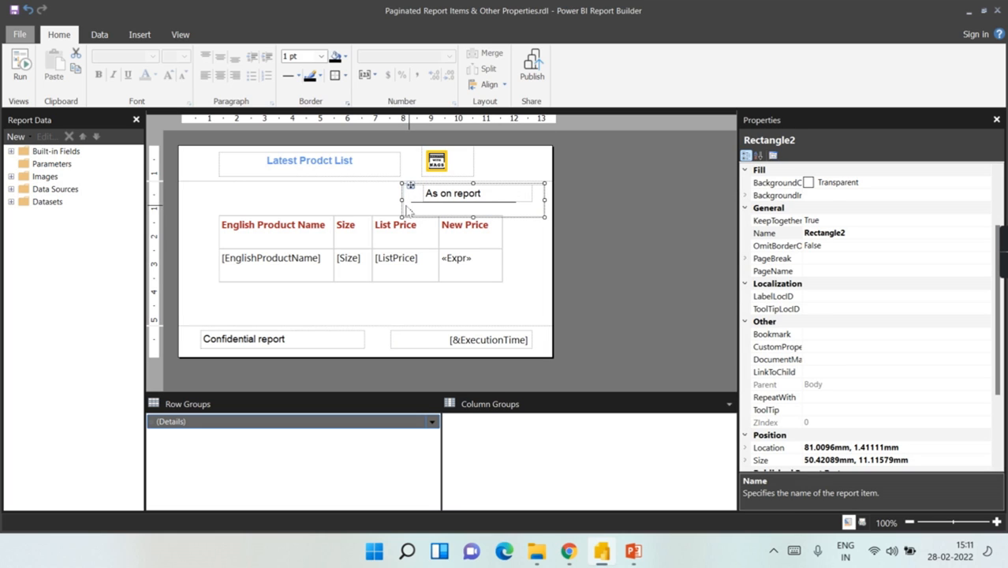
pyautogui.moveTo(407, 208); pyautogui.dragTo(371, 210)
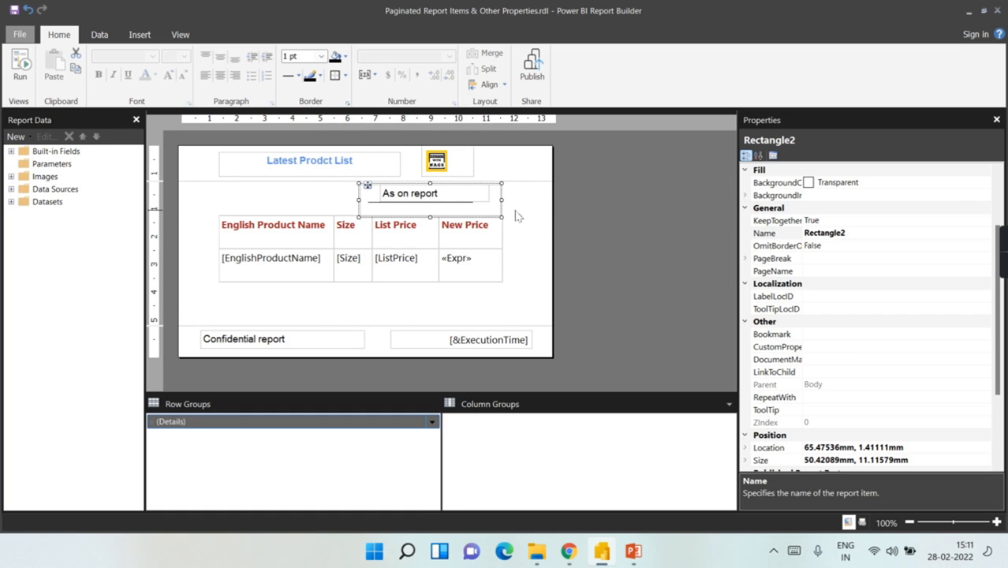
pyautogui.click(516, 211)
pyautogui.click(502, 210)
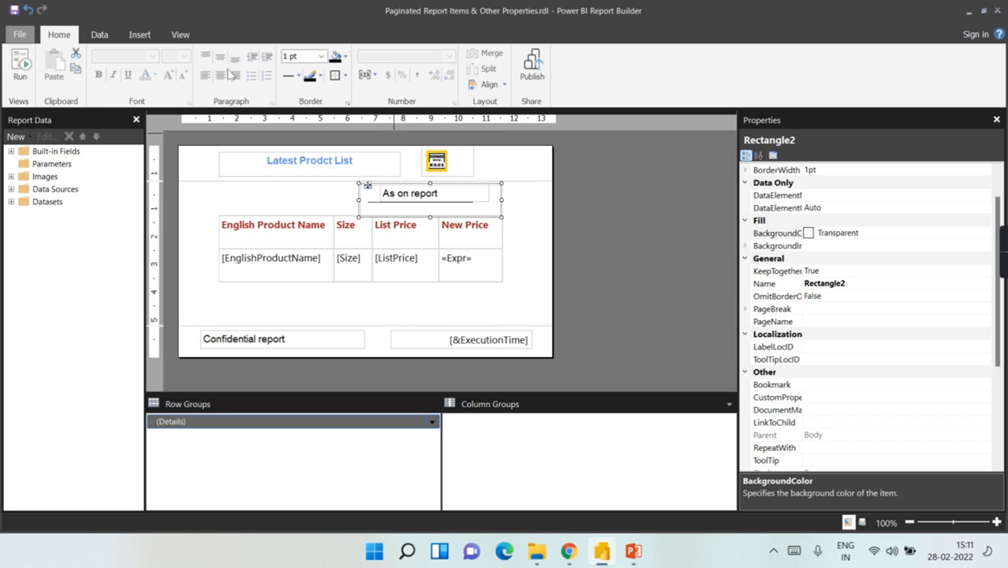
pyautogui.click(139, 34)
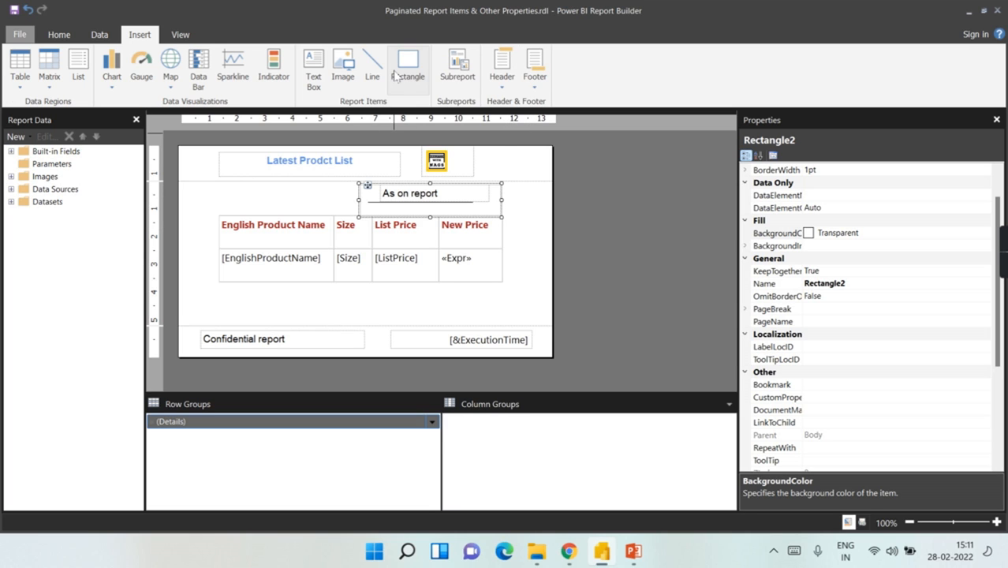
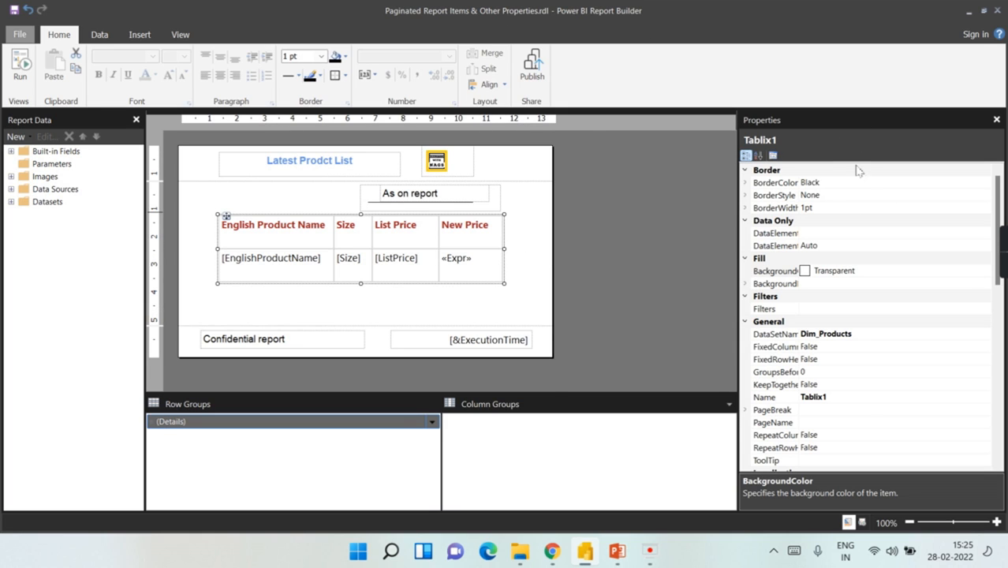
# Step: Give the Latest Prodct List title text box a LightGrey background and Indigo font colour
pyautogui.click(355, 172)
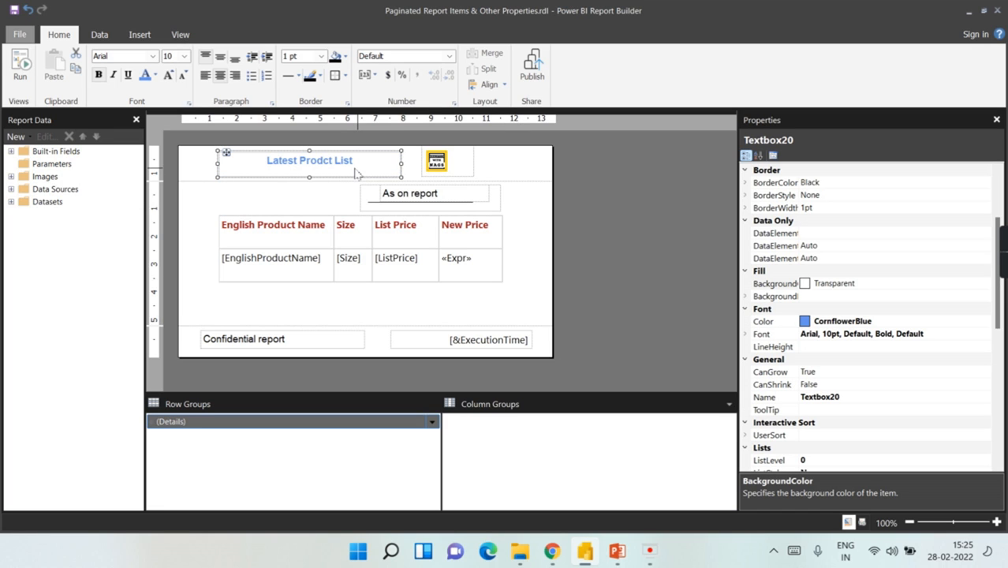
pyautogui.click(509, 167)
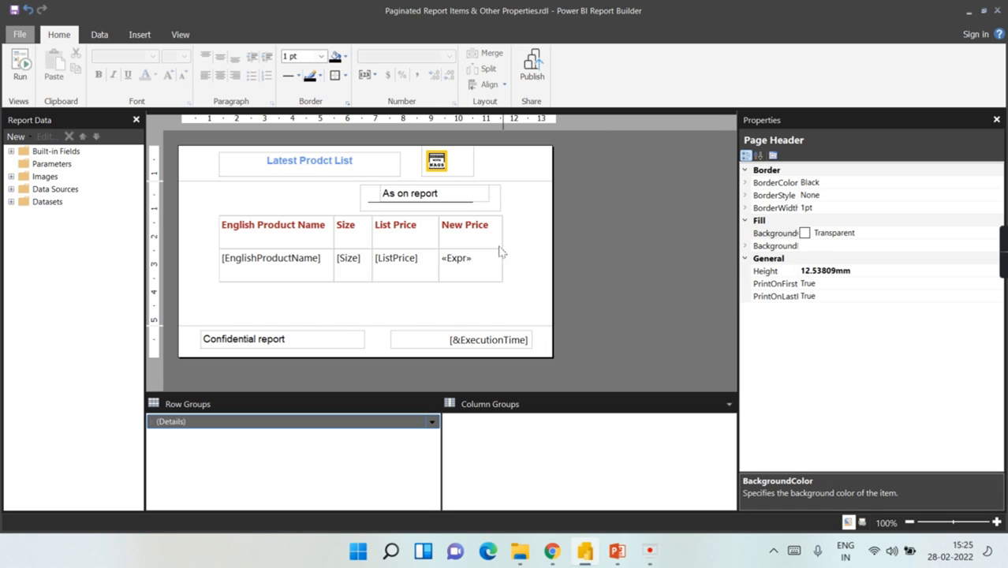
pyautogui.click(354, 176)
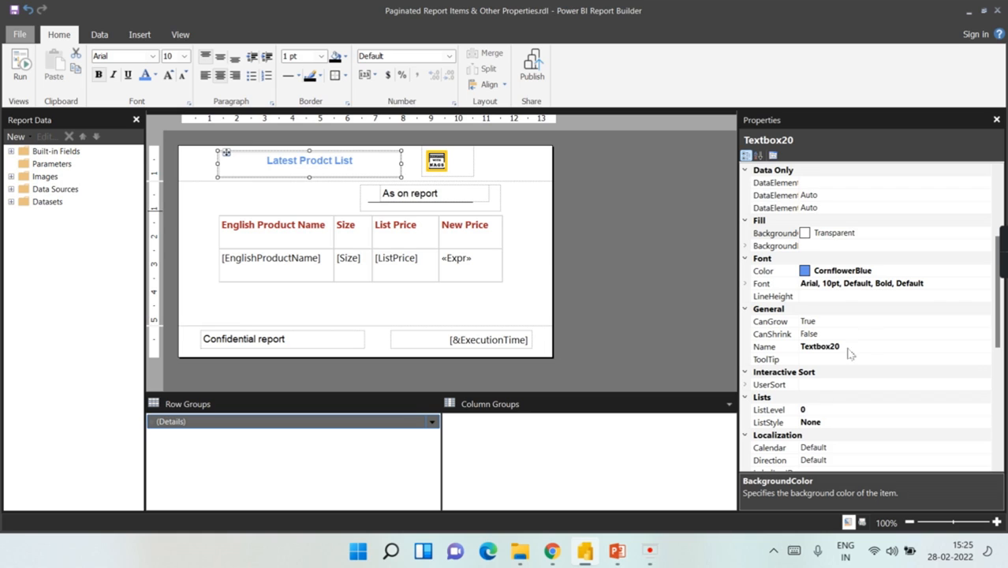
pyautogui.click(893, 236)
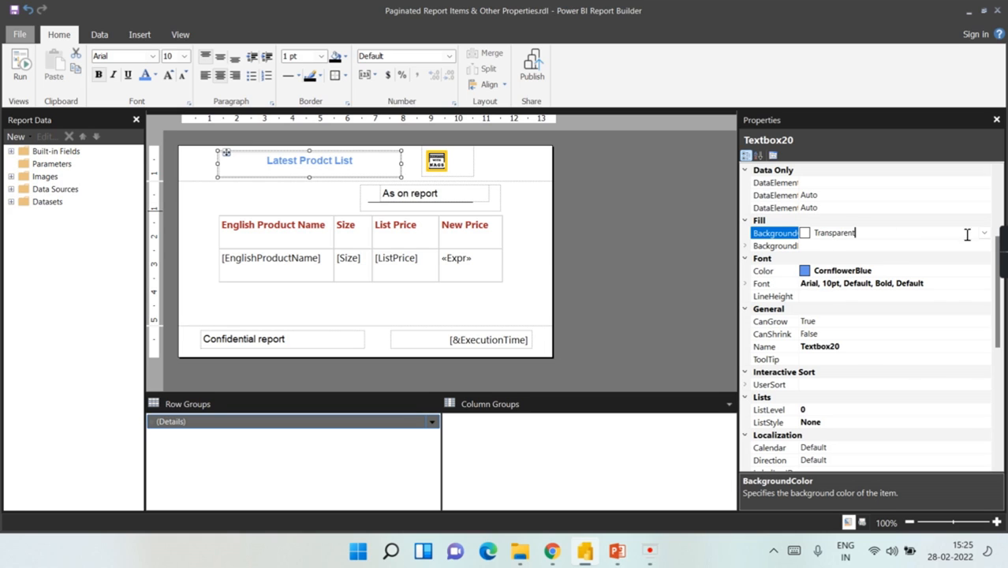
pyautogui.click(984, 232)
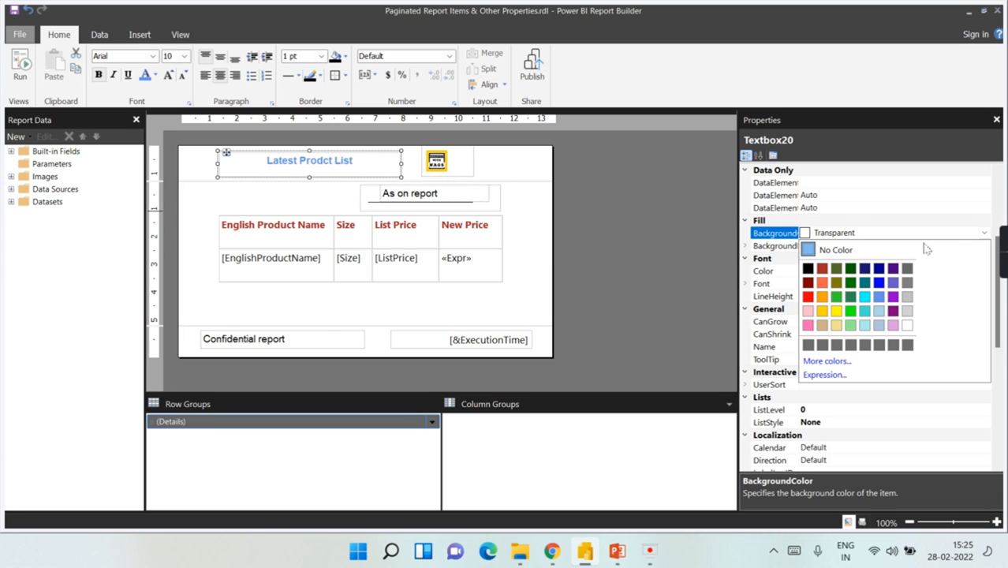
pyautogui.click(908, 312)
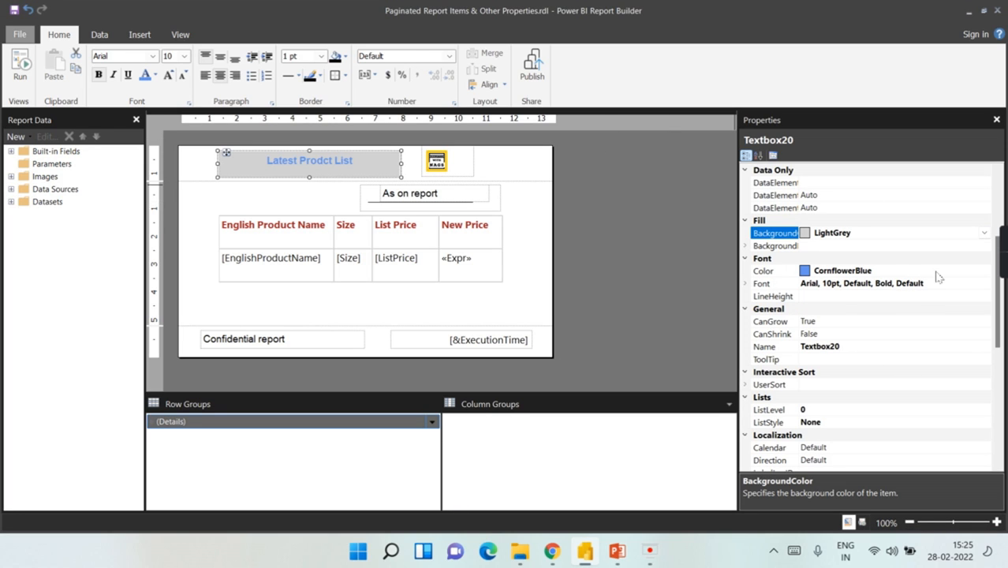
pyautogui.click(976, 271)
pyautogui.click(984, 271)
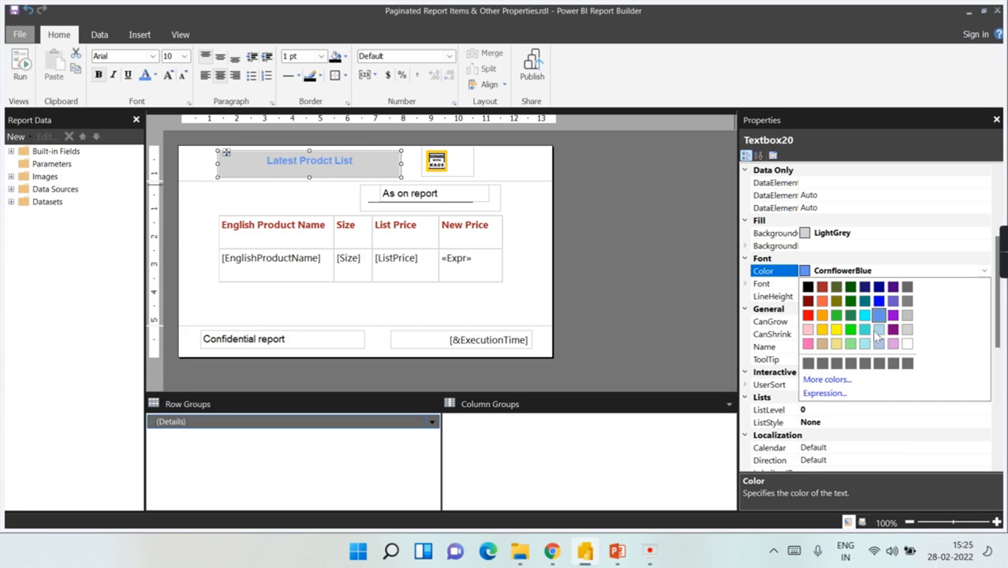
pyautogui.click(893, 287)
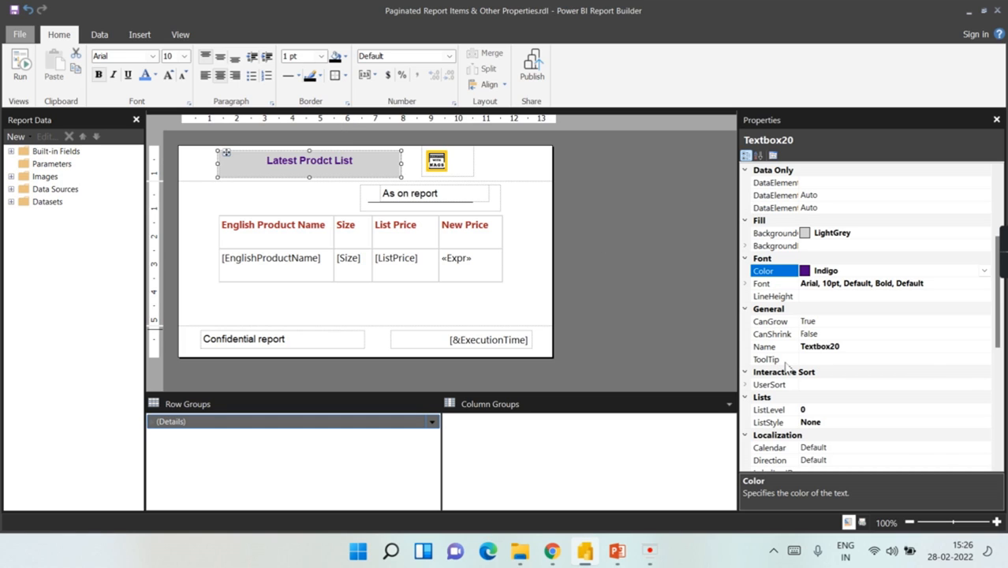
# Step: Open the title's ToolTip value options and dismiss them without setting a tooltip
pyautogui.click(826, 359)
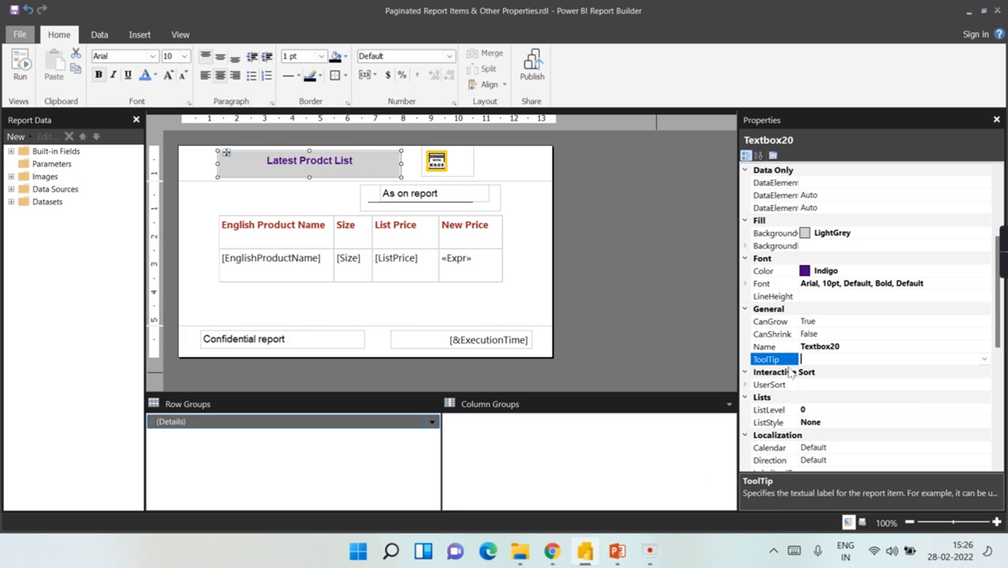
pyautogui.click(984, 359)
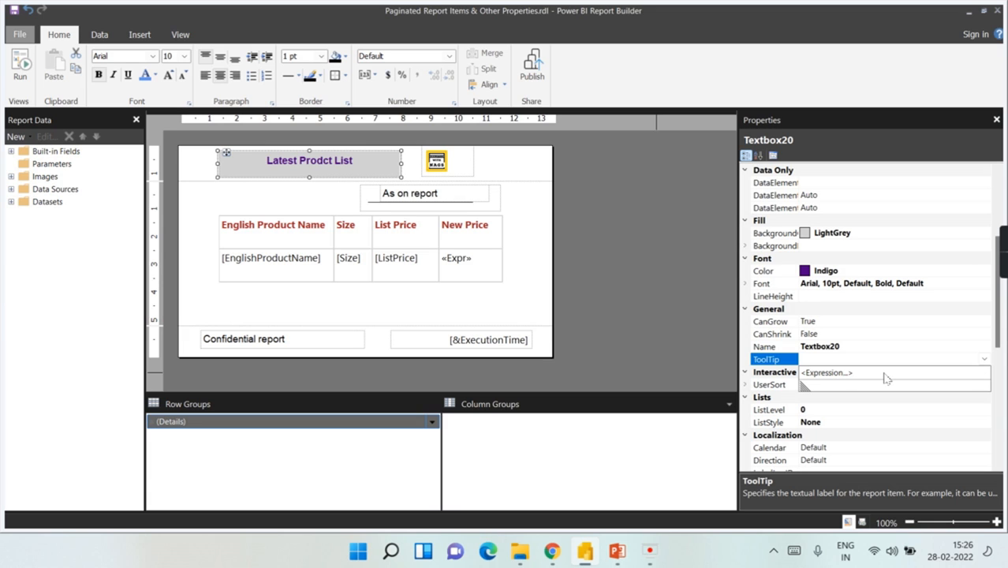
pyautogui.click(686, 303)
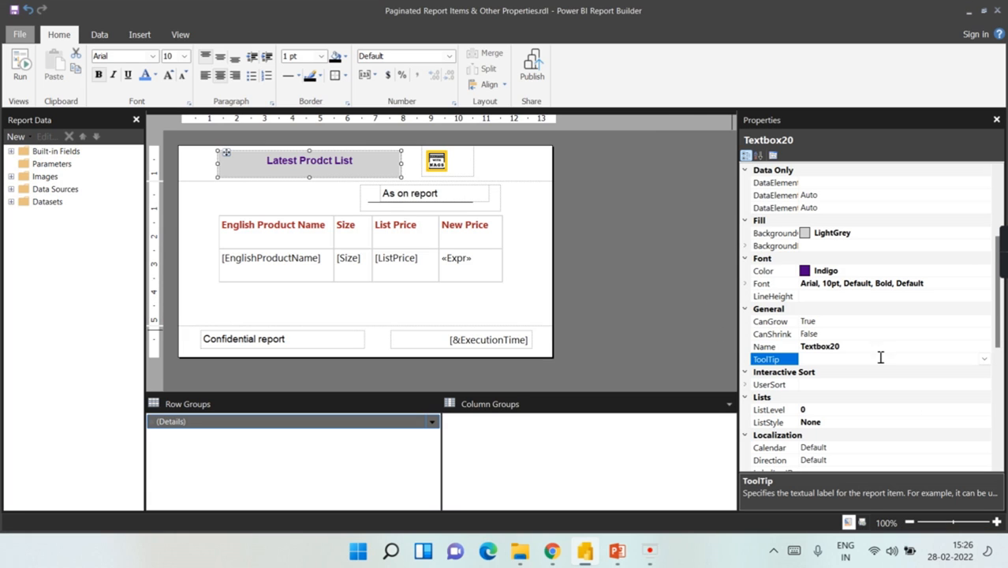
pyautogui.scroll(-8, 916, 315)
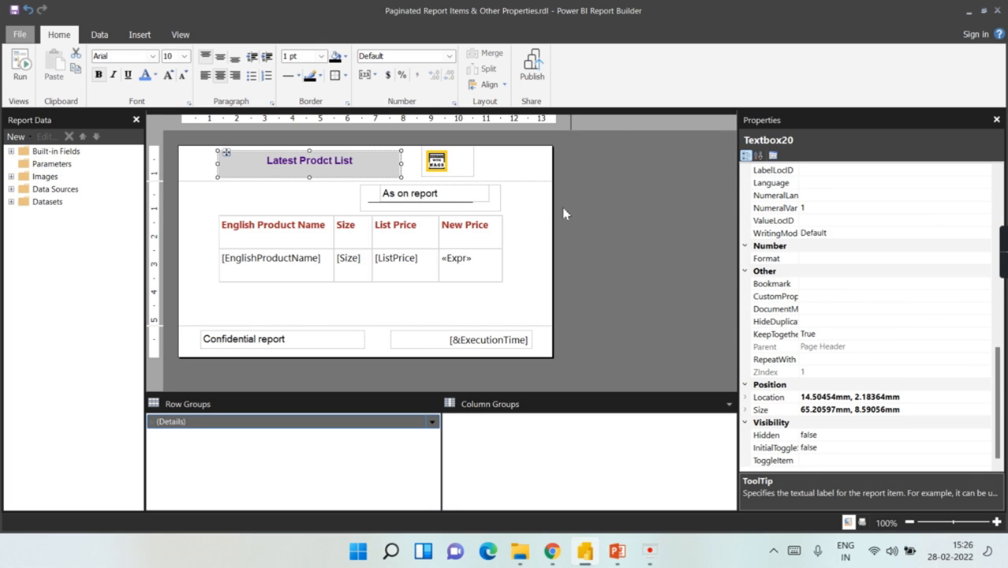
# Step: Check the product name detail cell and the 'As on report' text box and its rectangle
pyautogui.doubleClick(292, 268)
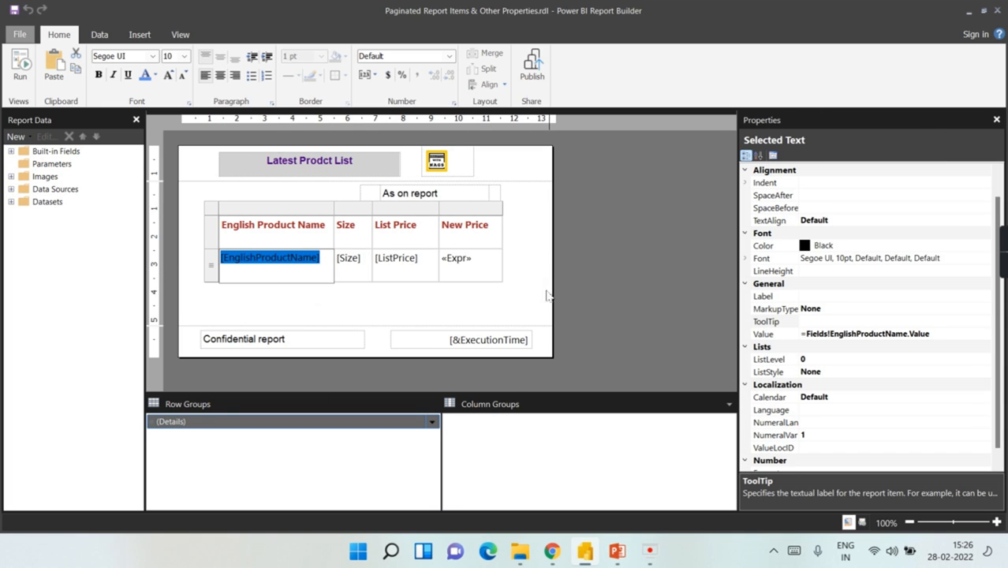
pyautogui.click(530, 240)
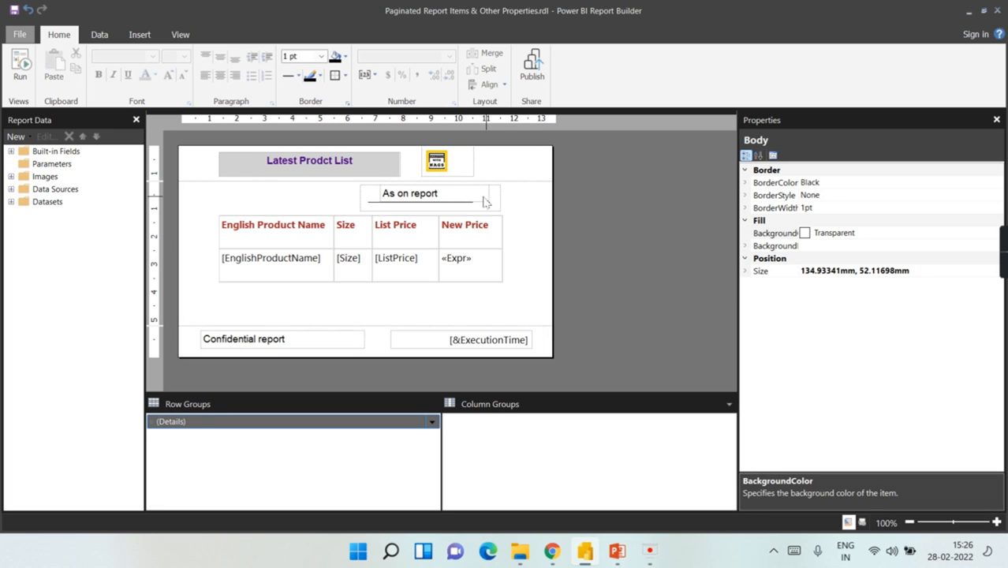
pyautogui.click(477, 203)
pyautogui.click(511, 198)
pyautogui.click(501, 198)
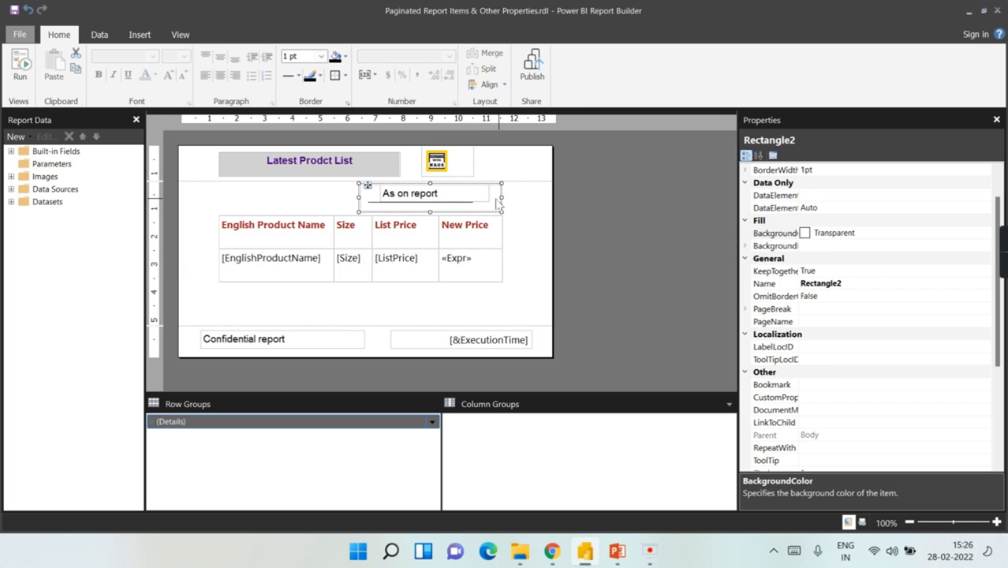
pyautogui.click(140, 35)
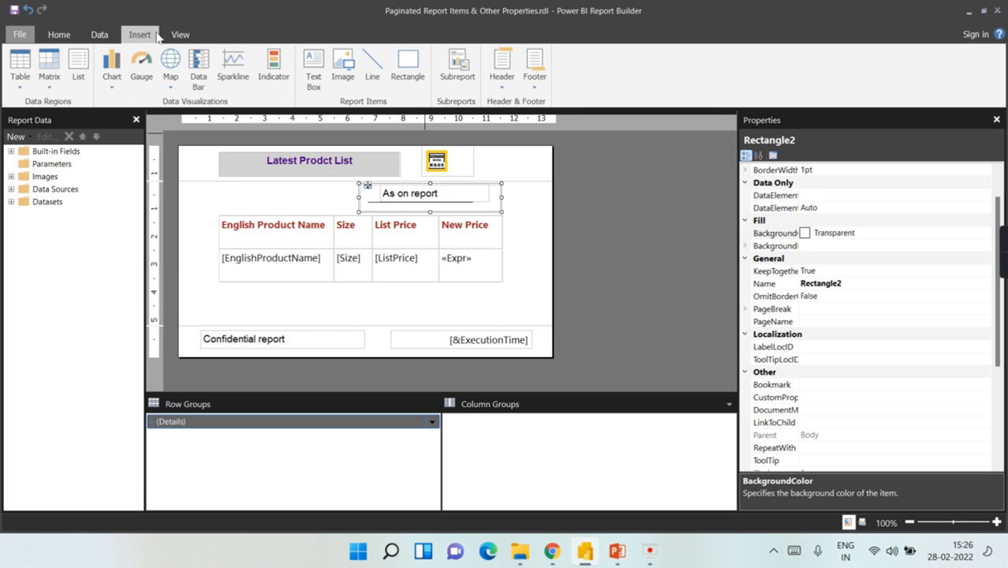
# Step: Check the 'As on report' text, underline and rectangle, then run the report preview
pyautogui.click(386, 202)
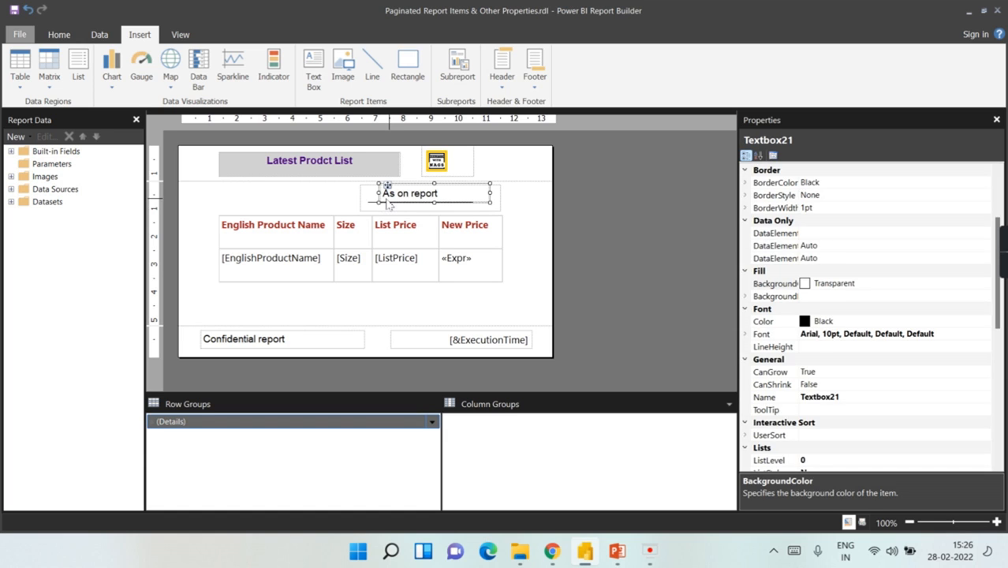
pyautogui.click(381, 195)
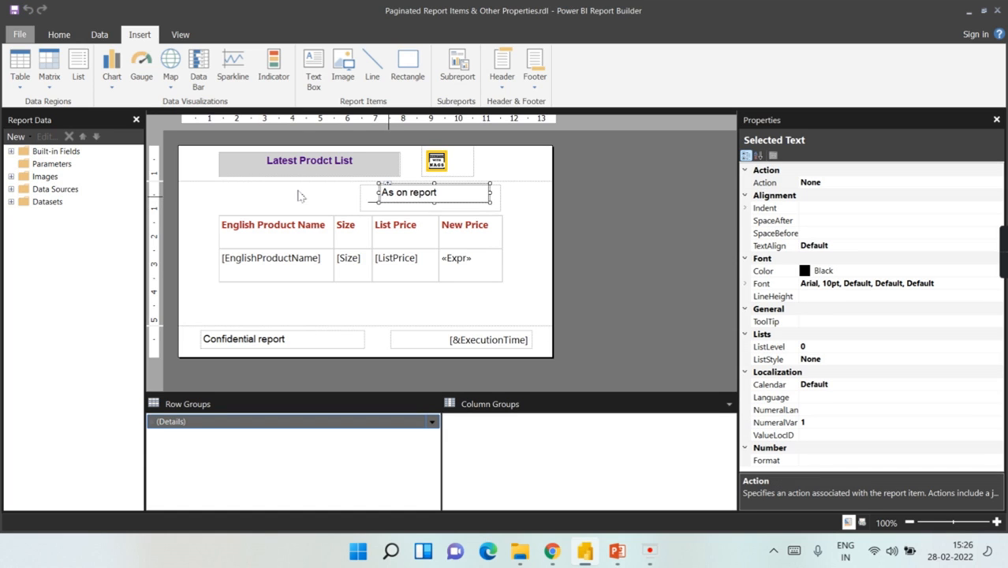
pyautogui.click(370, 203)
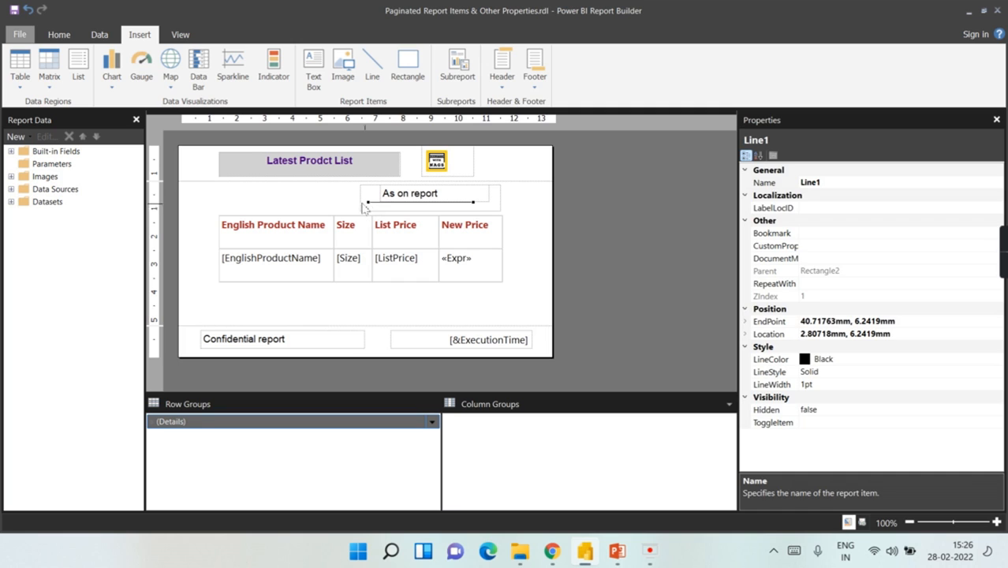
pyautogui.click(363, 200)
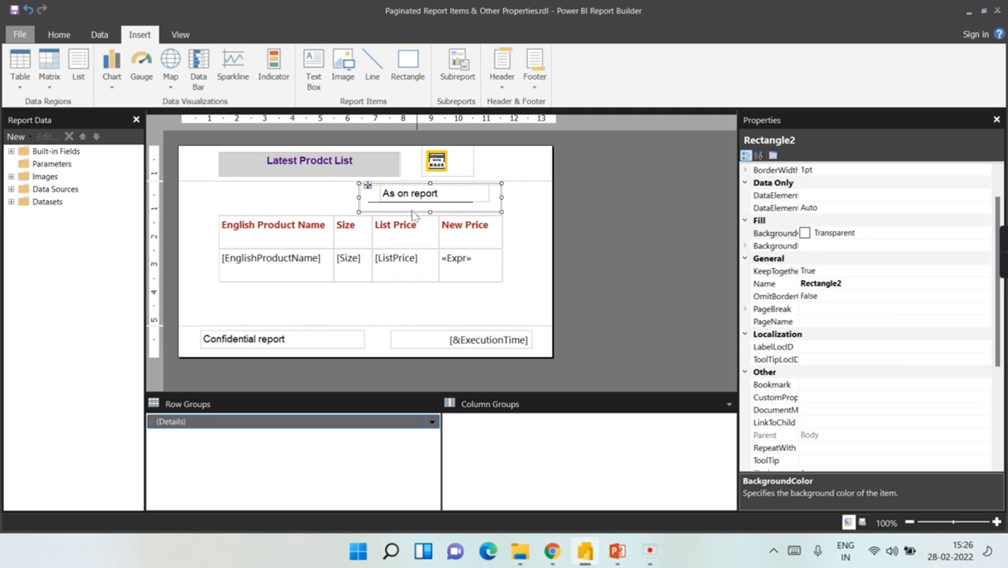
pyautogui.click(517, 213)
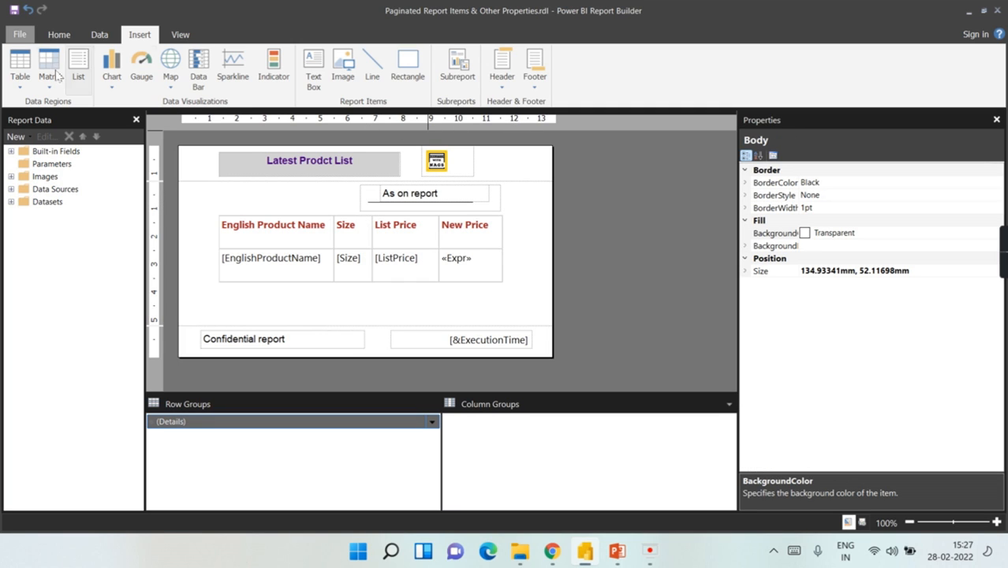
pyautogui.click(75, 37)
pyautogui.click(20, 65)
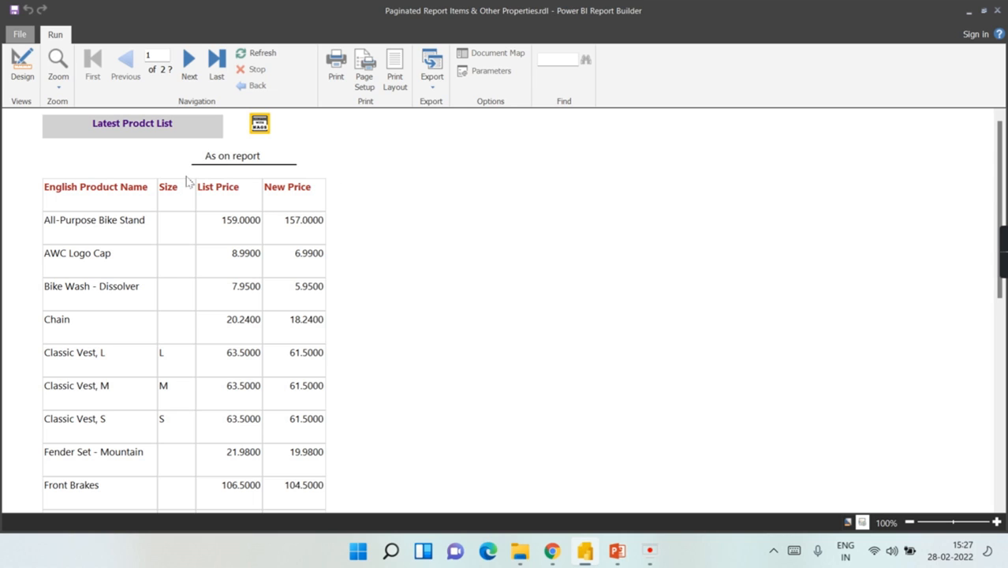
# Step: Leave the preview of the product price rows and go back to design view
pyautogui.click(22, 76)
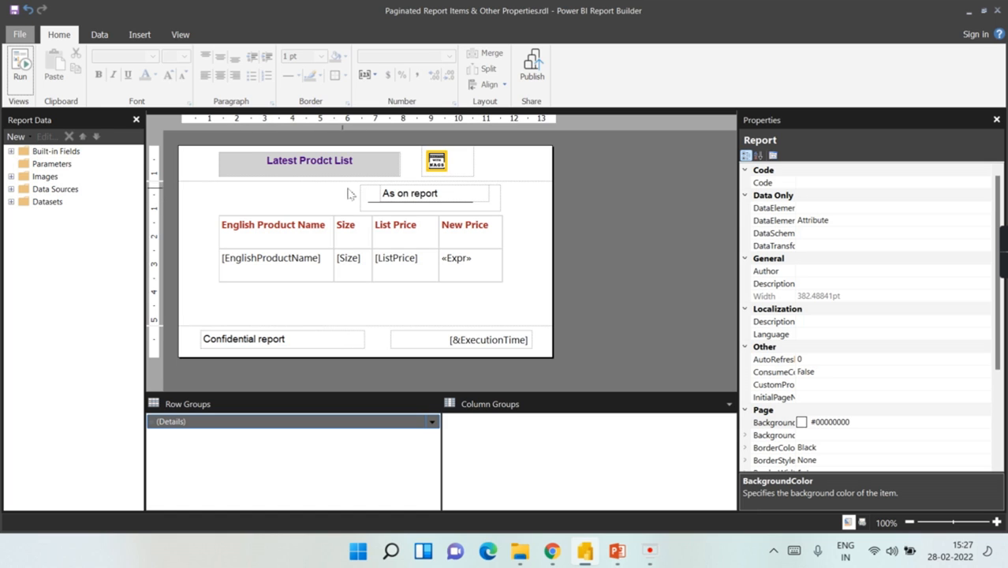
# Step: Select Rectangle2, which holds the 'As on report' text and its underline
pyautogui.doubleClick(394, 194)
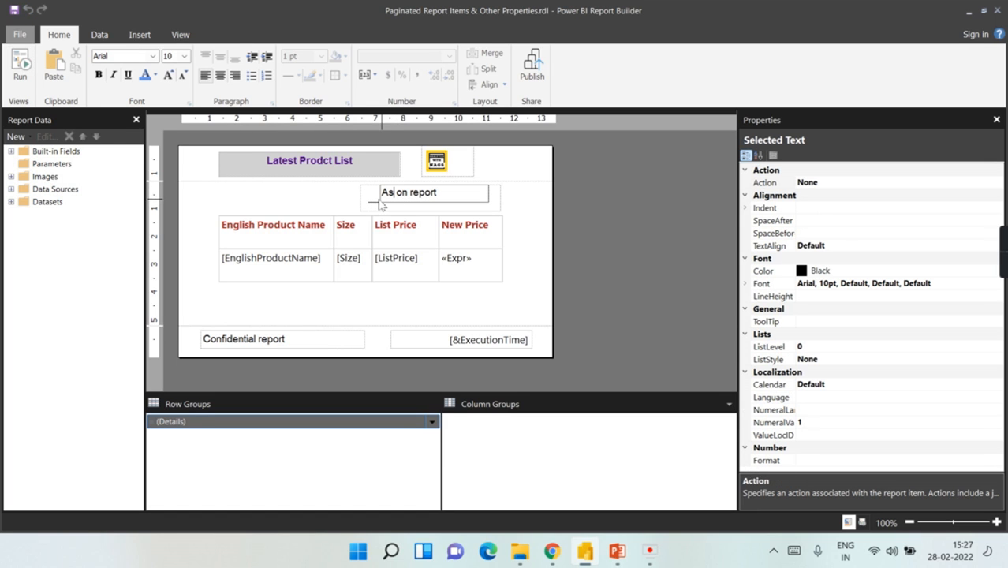
pyautogui.click(375, 204)
pyautogui.click(377, 208)
pyautogui.click(377, 204)
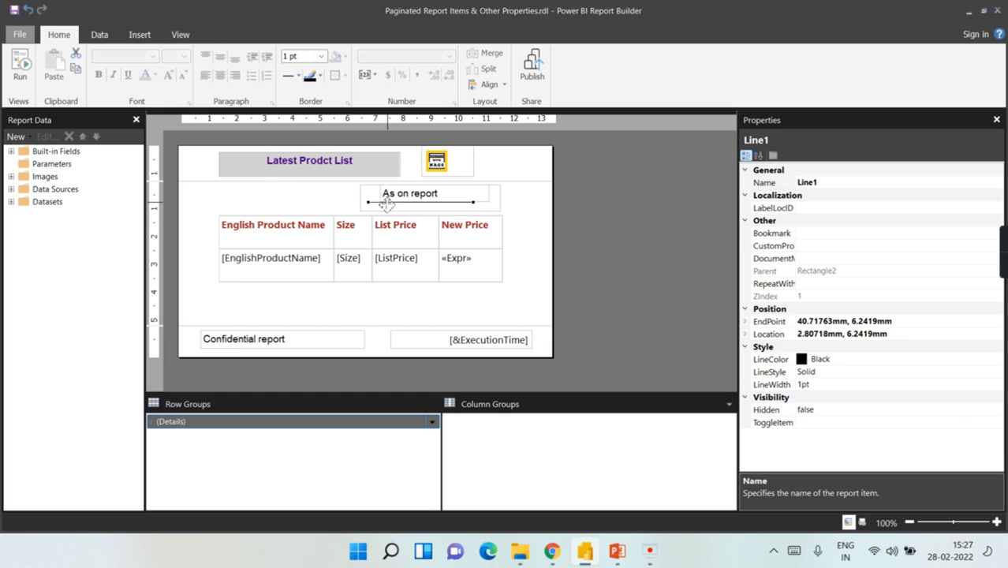
pyautogui.doubleClick(388, 193)
pyautogui.click(378, 206)
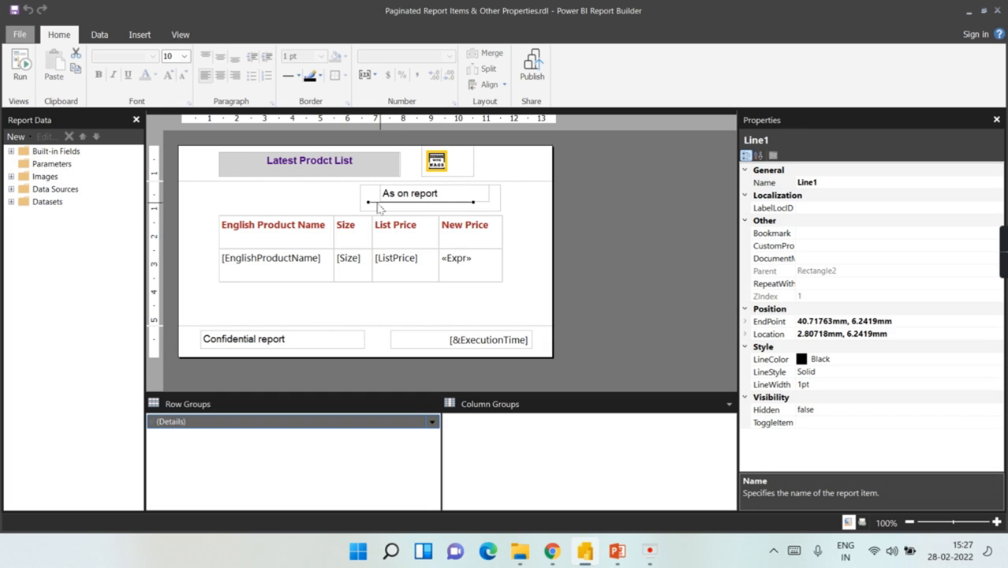
pyautogui.click(369, 214)
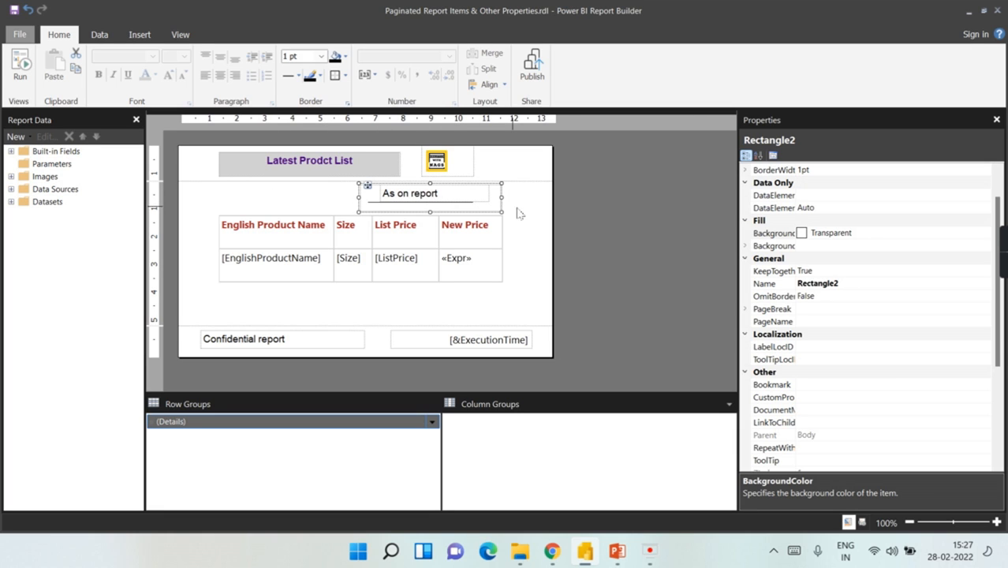
# Step: Set the rectangle's Visibility Hidden property to True
pyautogui.scroll(-4, 892, 349)
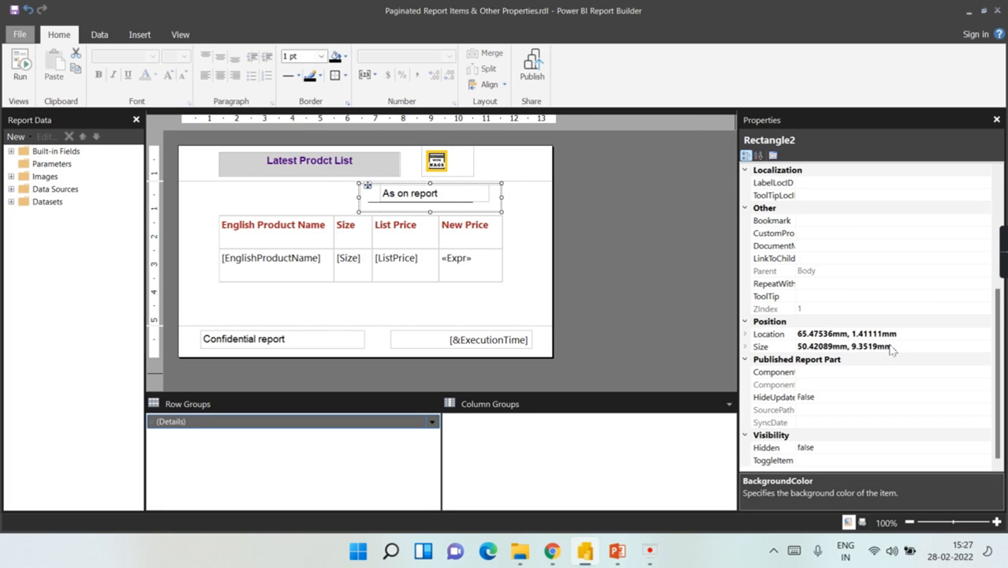
pyautogui.click(838, 451)
pyautogui.click(984, 447)
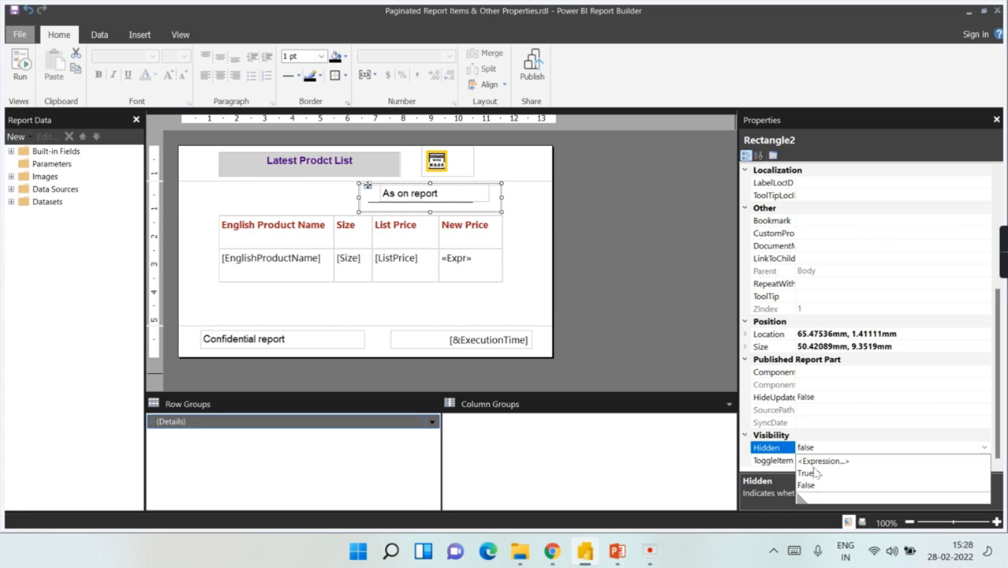
pyautogui.click(817, 478)
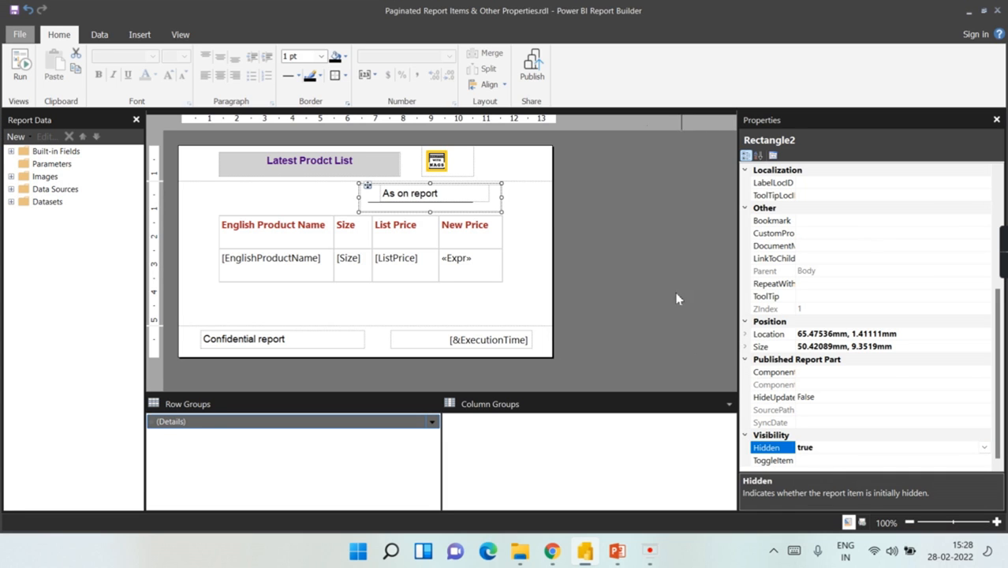
pyautogui.click(533, 222)
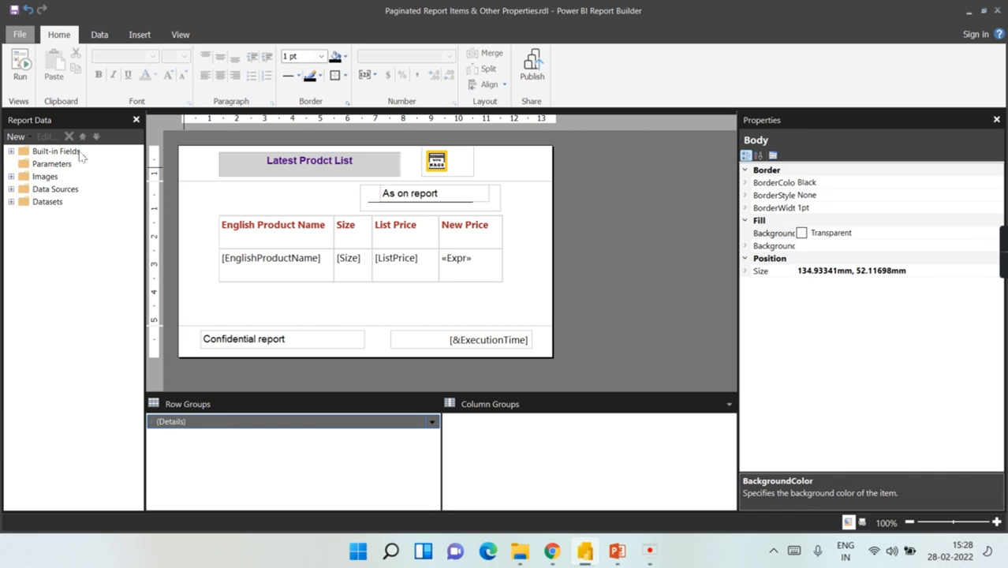
pyautogui.click(20, 67)
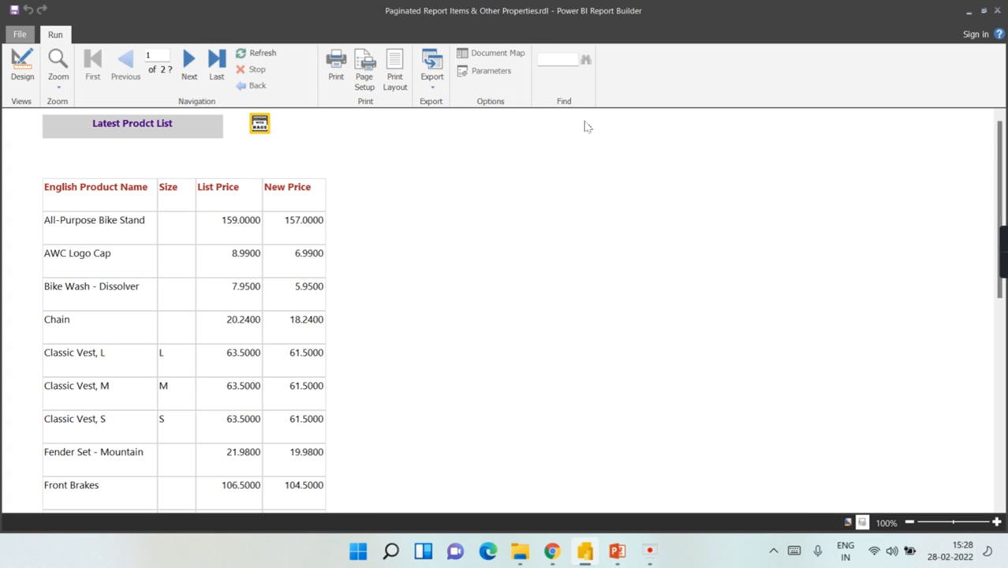
pyautogui.click(22, 65)
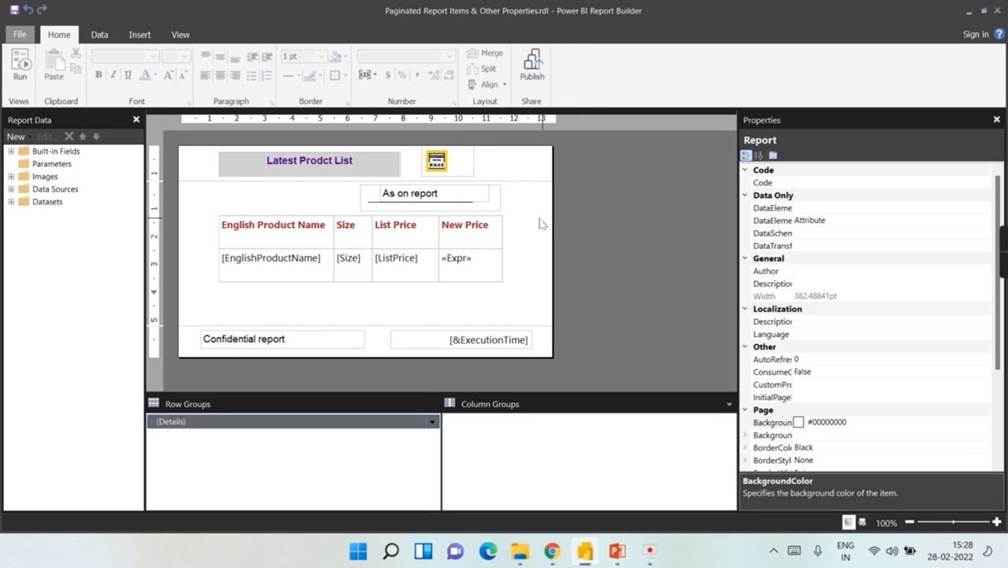
pyautogui.click(501, 204)
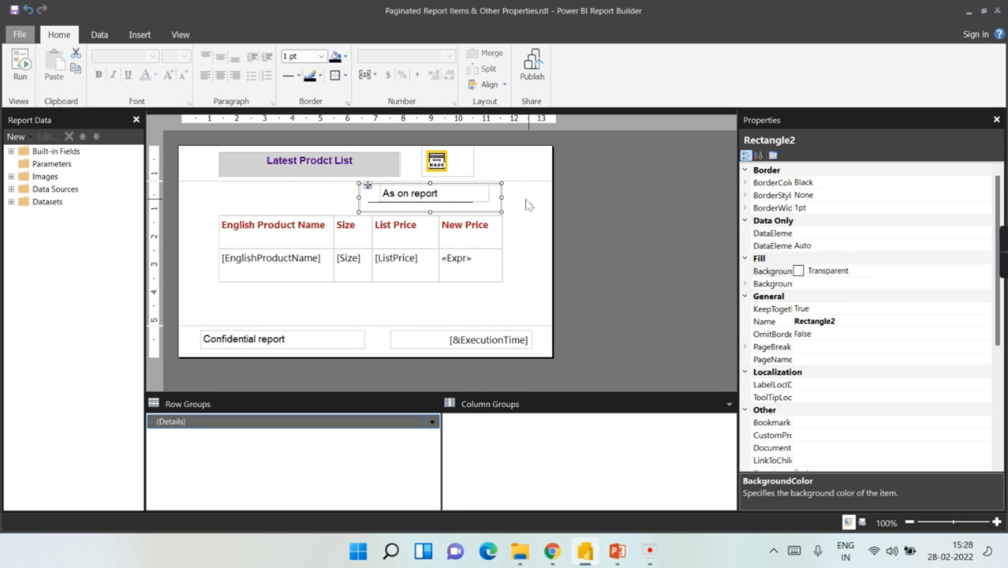
pyautogui.scroll(-5, 834, 427)
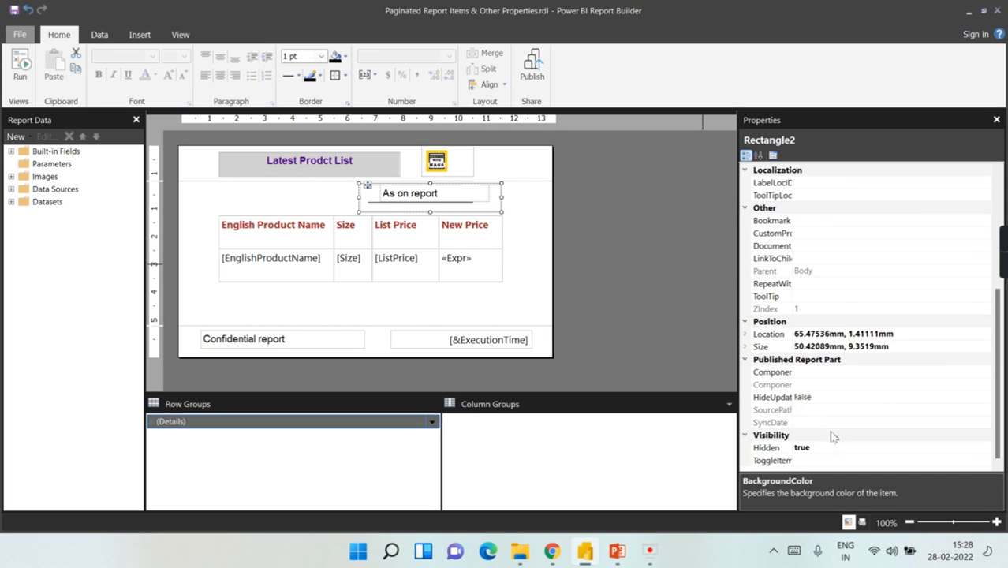
pyautogui.click(535, 246)
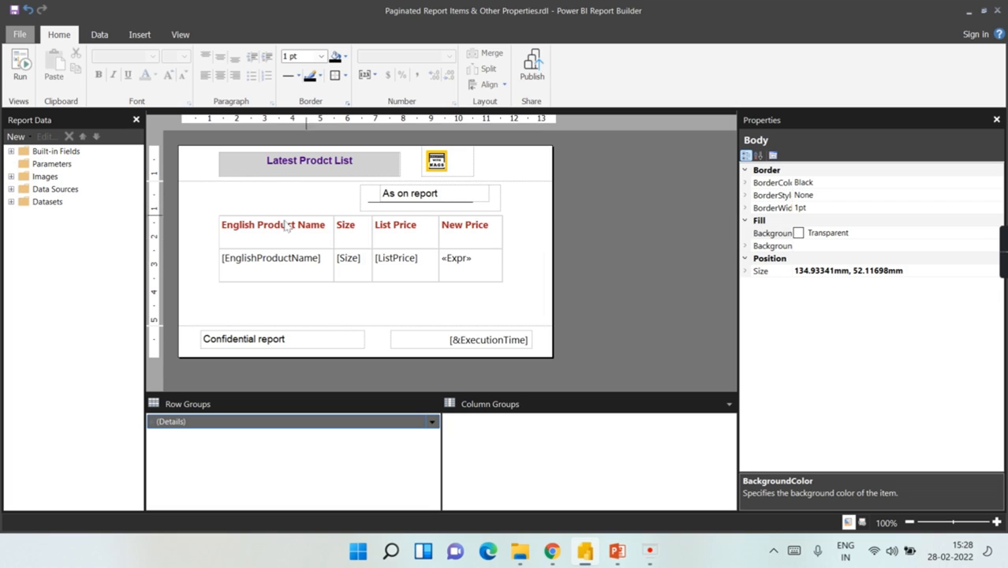
pyautogui.click(233, 246)
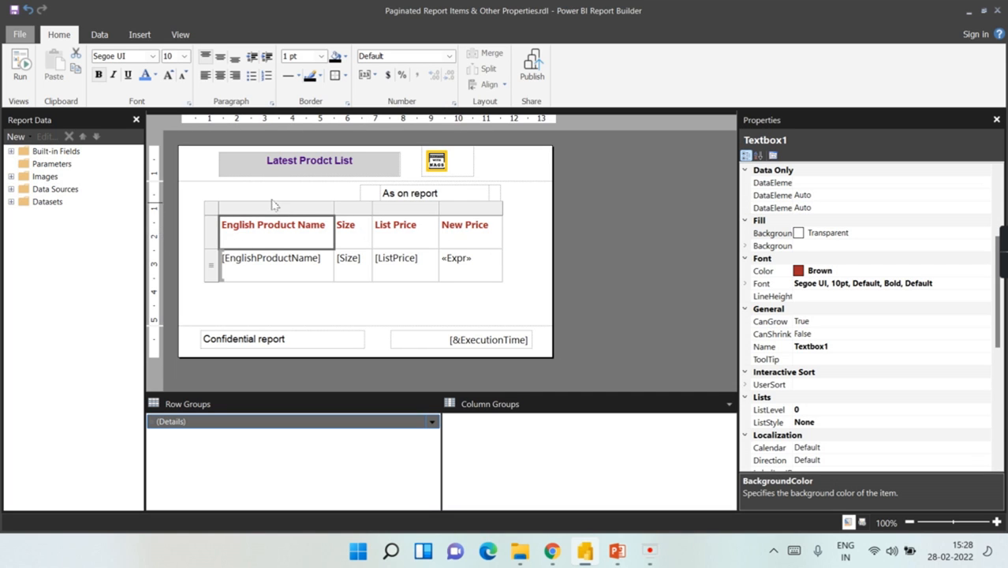
pyautogui.click(538, 243)
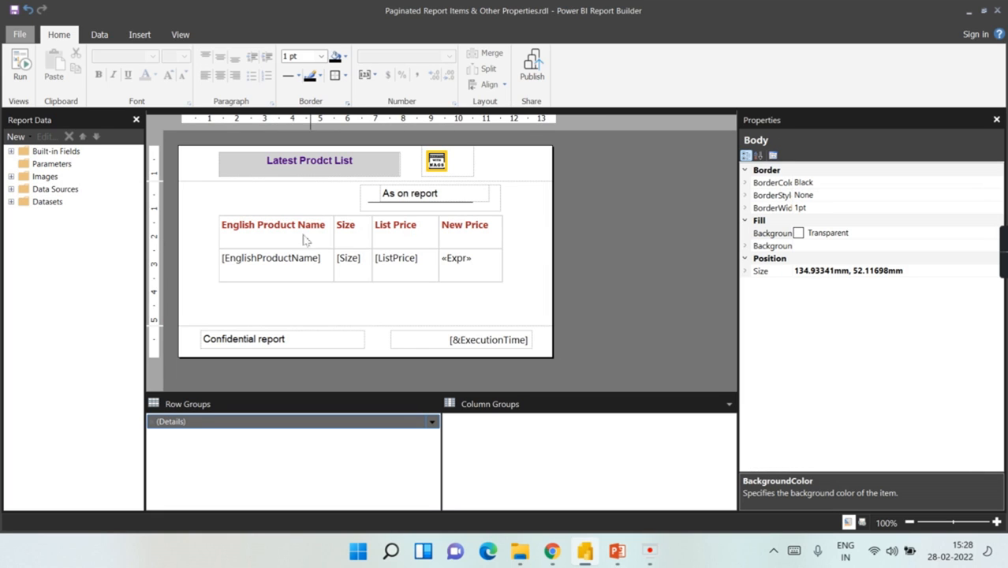
pyautogui.click(21, 67)
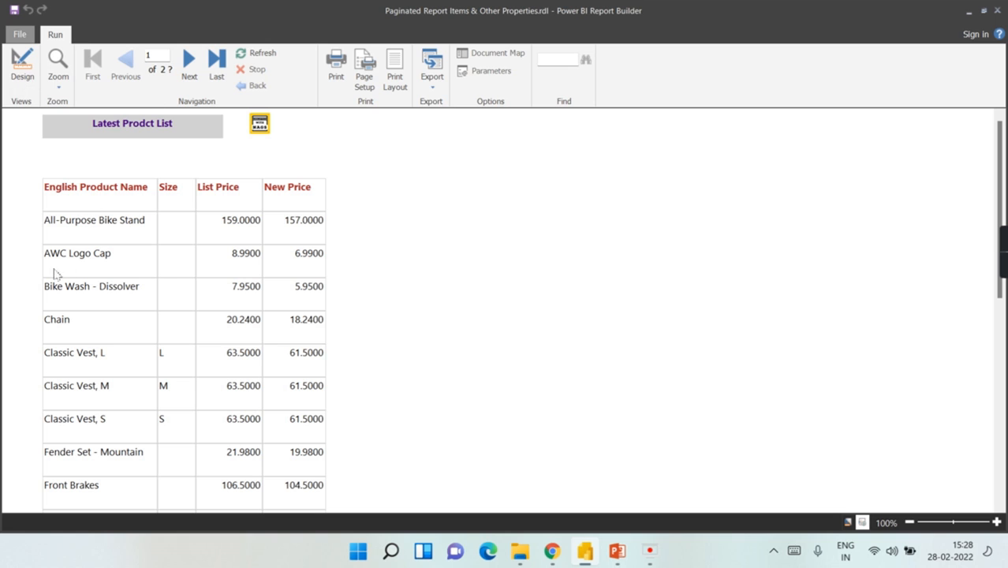
pyautogui.scroll(-1, 74, 270)
pyautogui.scroll(1, 64, 195)
pyautogui.click(22, 63)
pyautogui.click(250, 224)
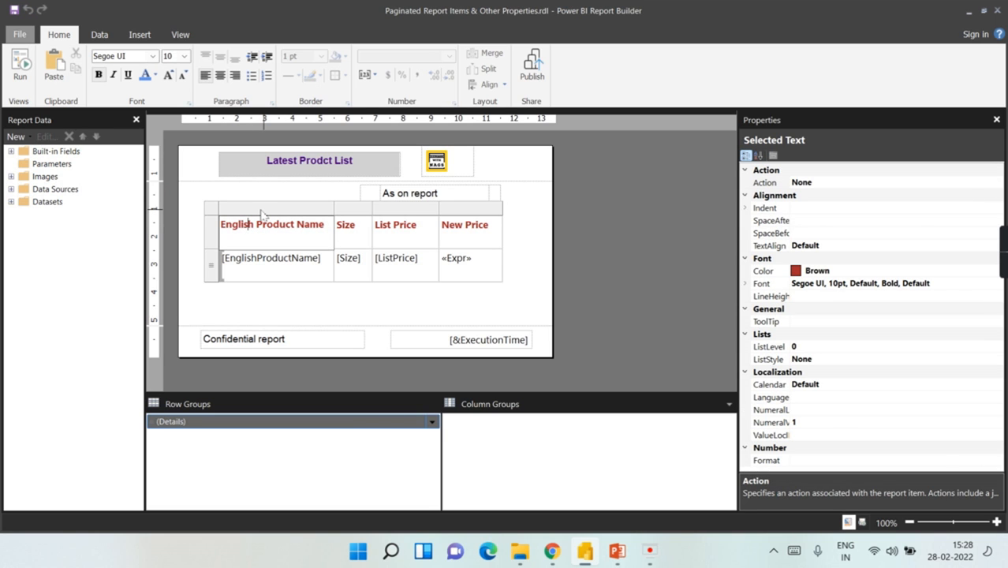
pyautogui.click(262, 208)
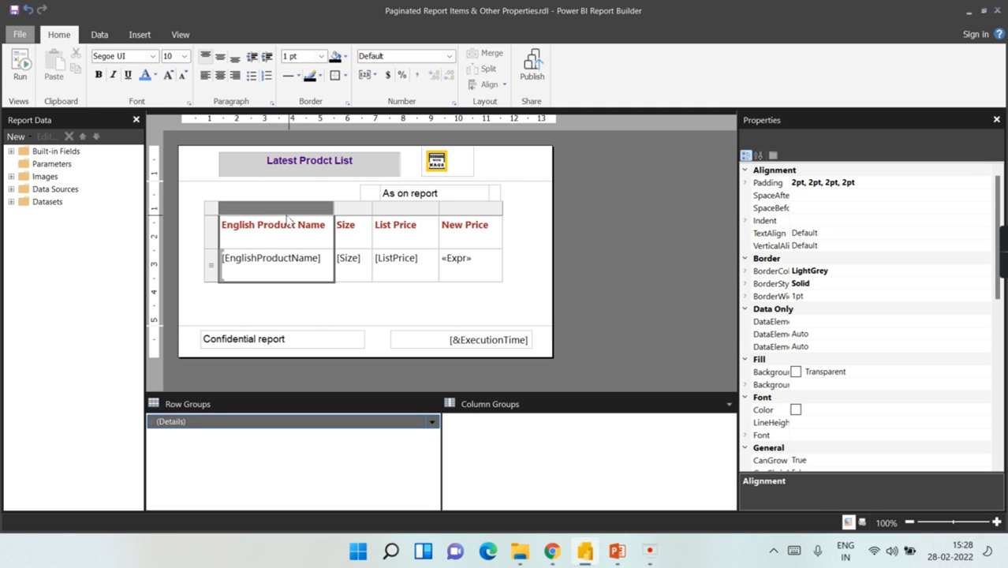
# Step: Sort the table by EnglishProductName in Z to A order via Tablix Properties
pyautogui.rightClick(275, 210)
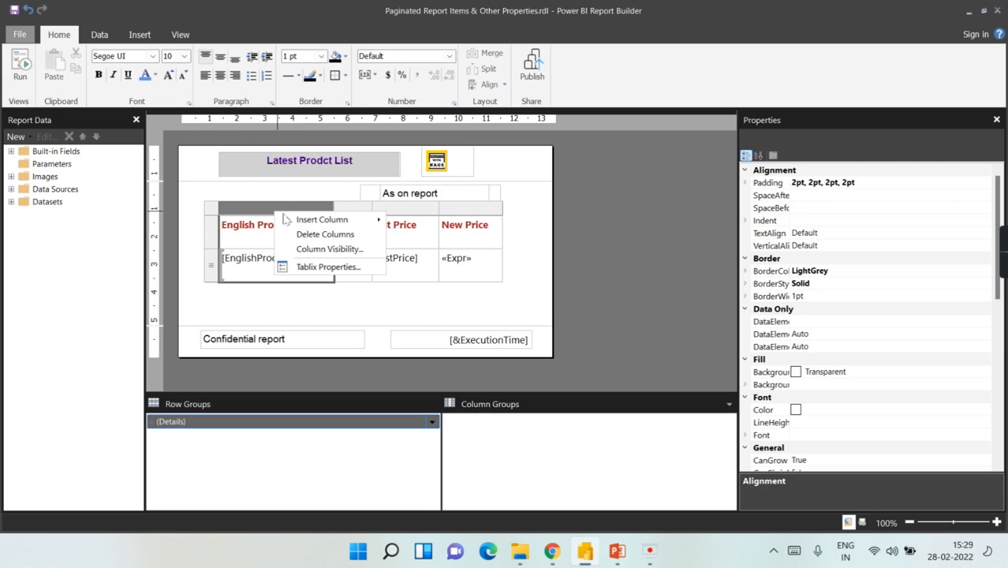
pyautogui.click(324, 268)
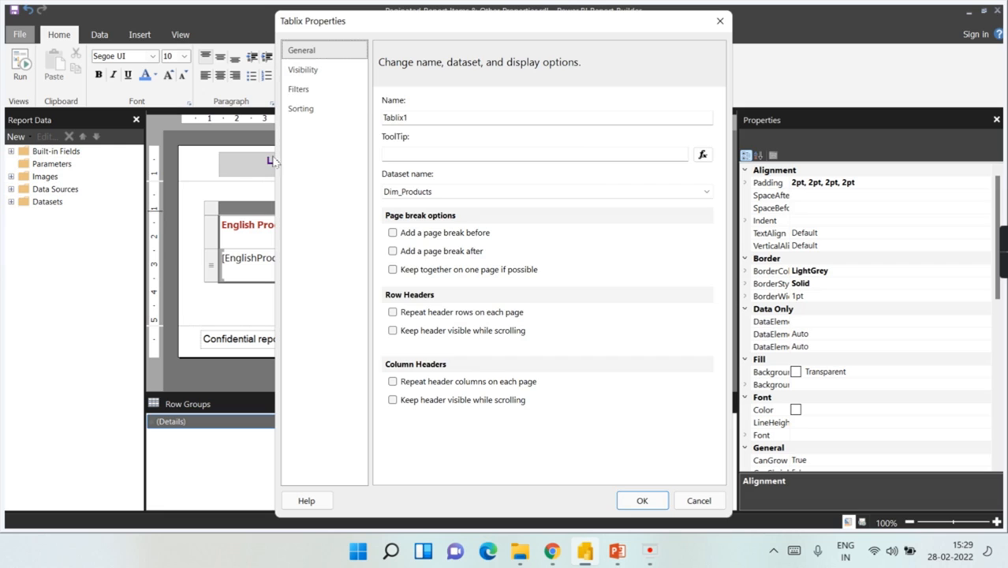
pyautogui.click(300, 110)
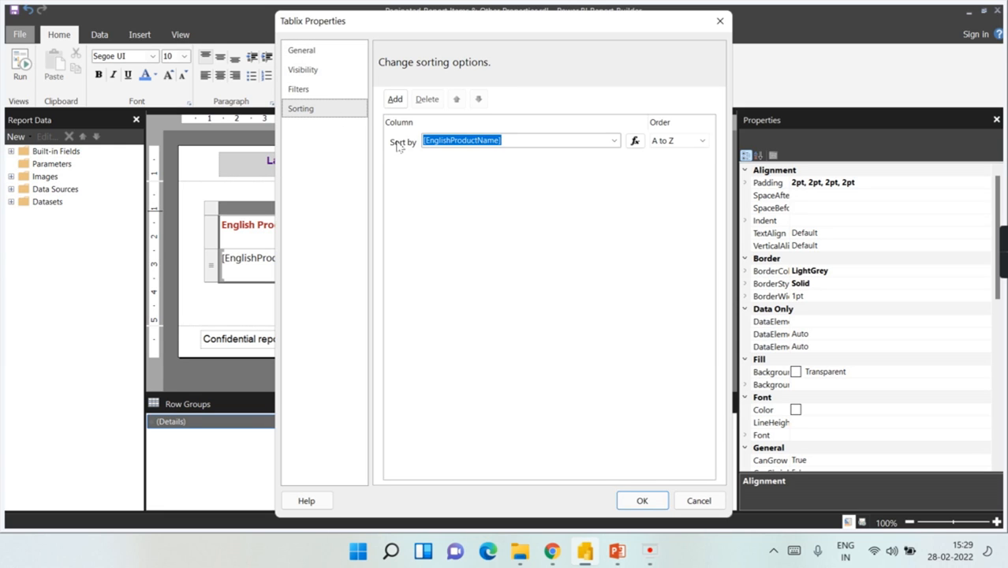
pyautogui.click(701, 142)
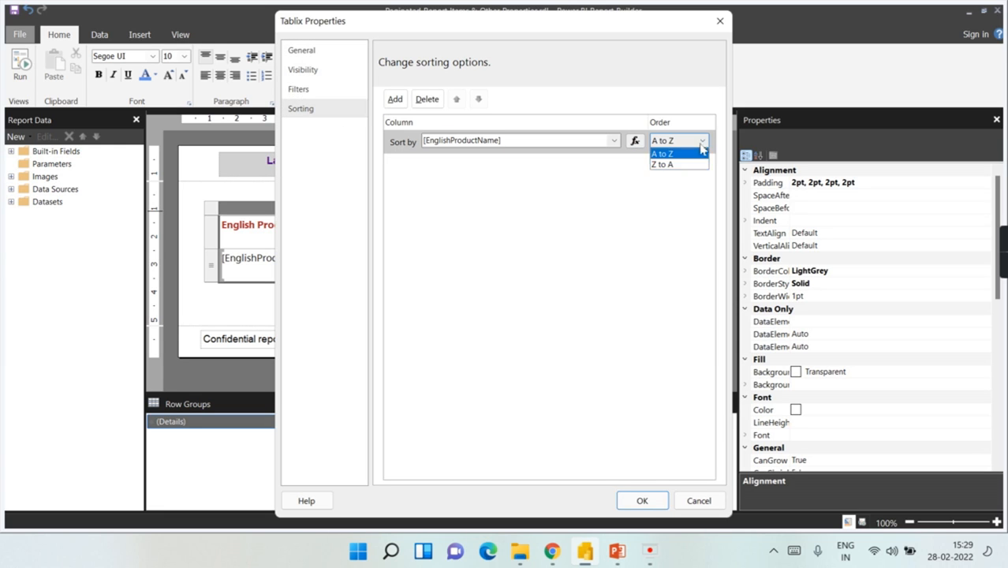
pyautogui.click(667, 164)
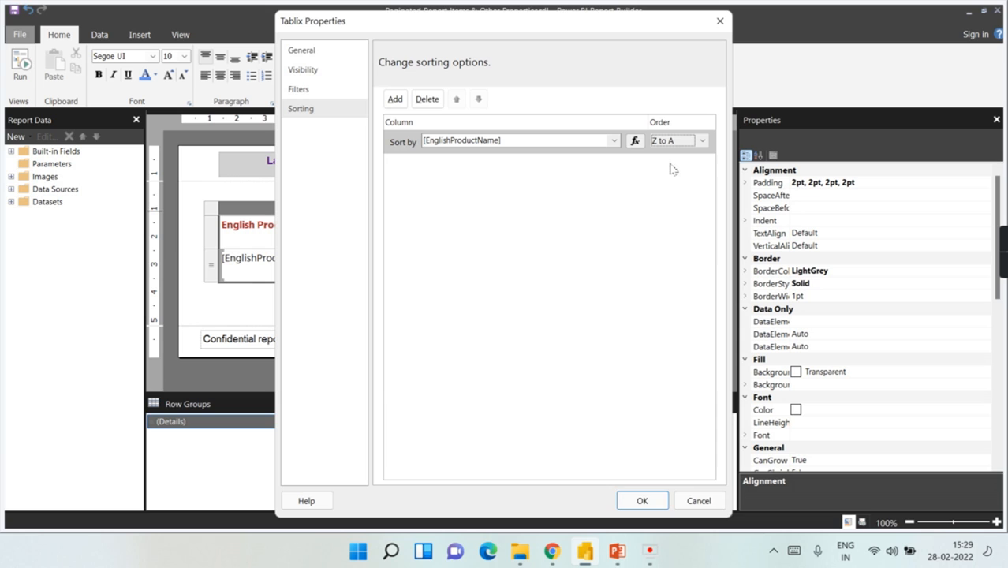
pyautogui.click(650, 503)
pyautogui.click(282, 295)
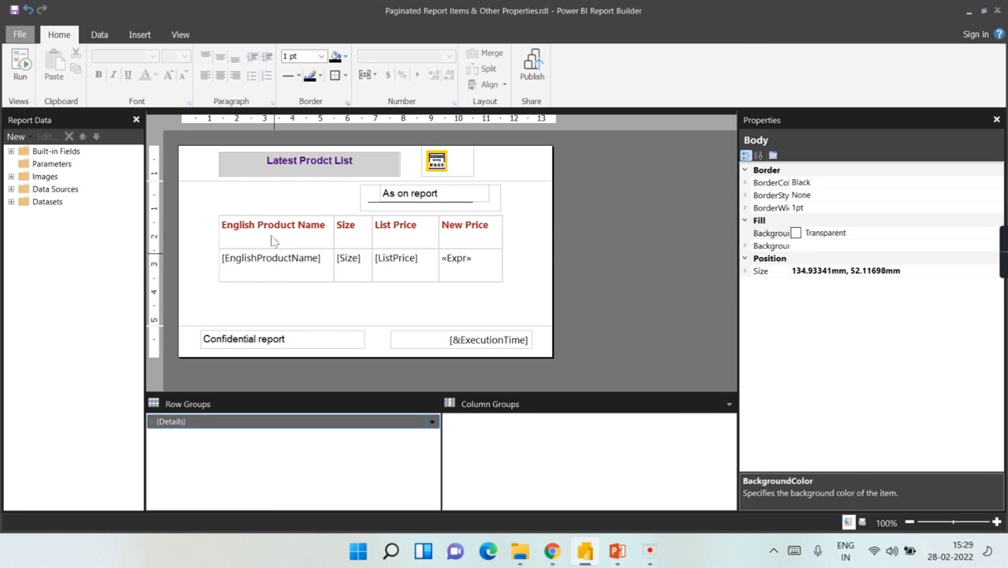
# Step: Run the report to check the Z-to-A product order, then return to design
pyautogui.click(19, 69)
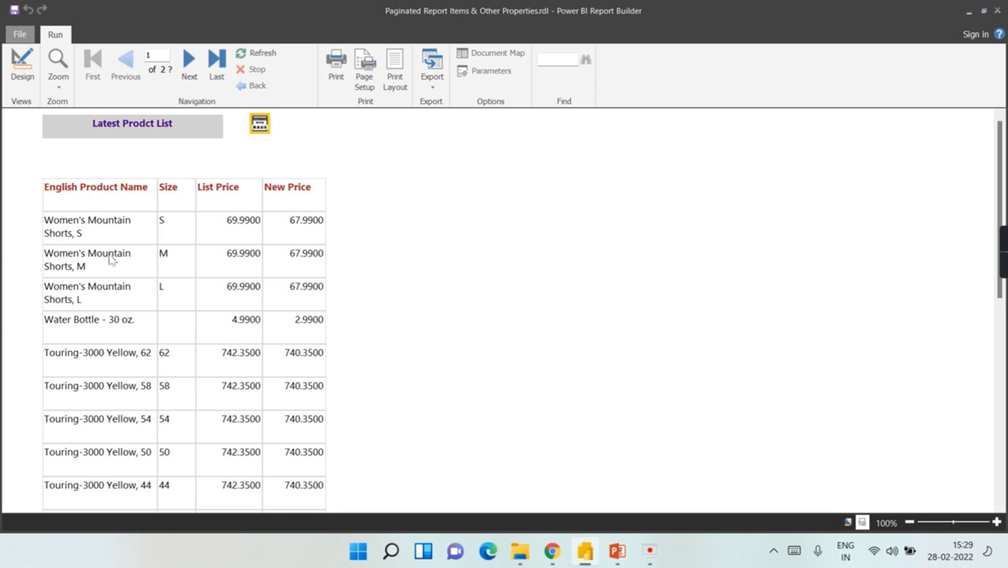
pyautogui.scroll(-3, 67, 221)
pyautogui.scroll(3, 63, 247)
pyautogui.click(11, 77)
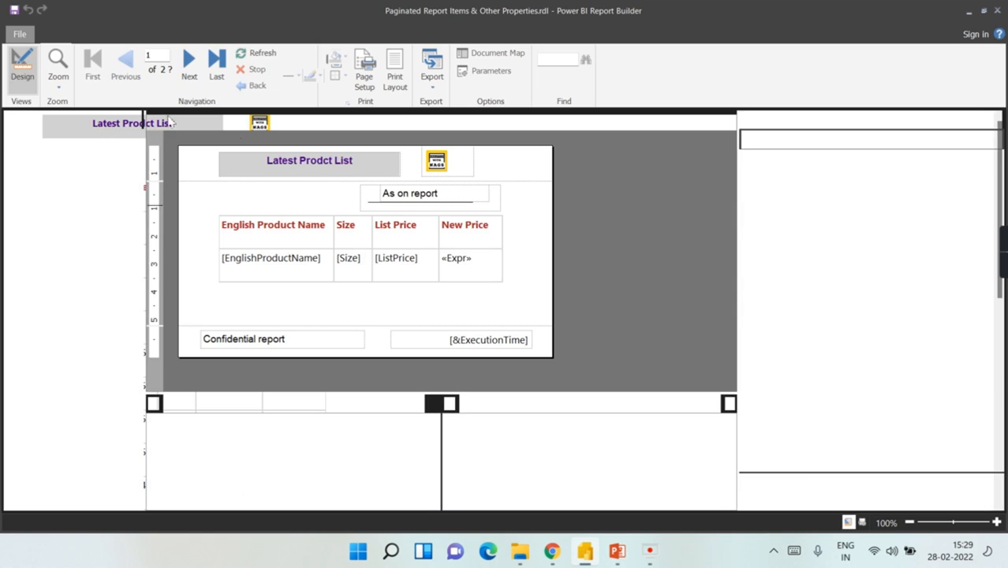
# Step: Delete the Z to A product name sort from the table's Tablix Properties
pyautogui.click(281, 214)
pyautogui.click(282, 209)
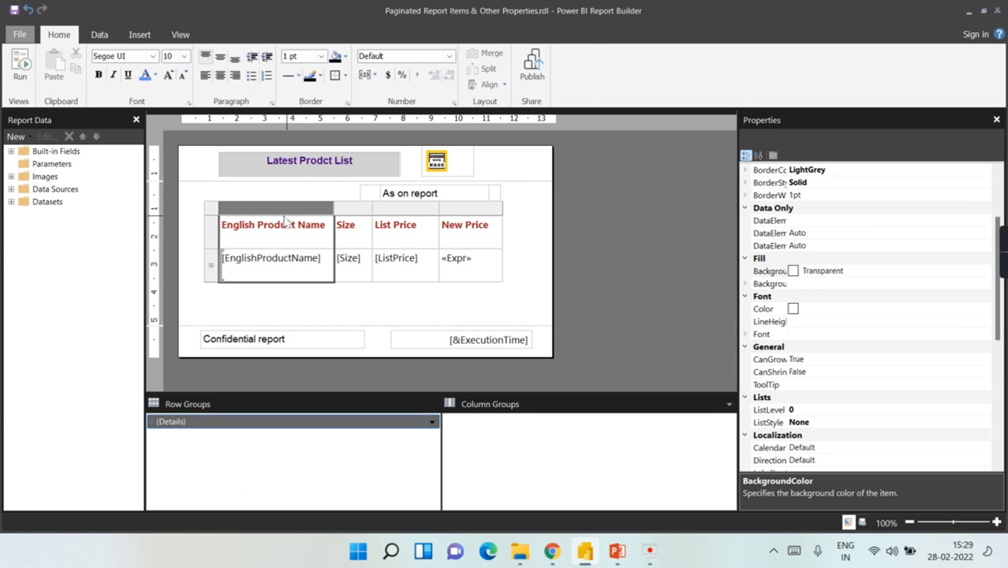
pyautogui.rightClick(287, 207)
pyautogui.click(350, 268)
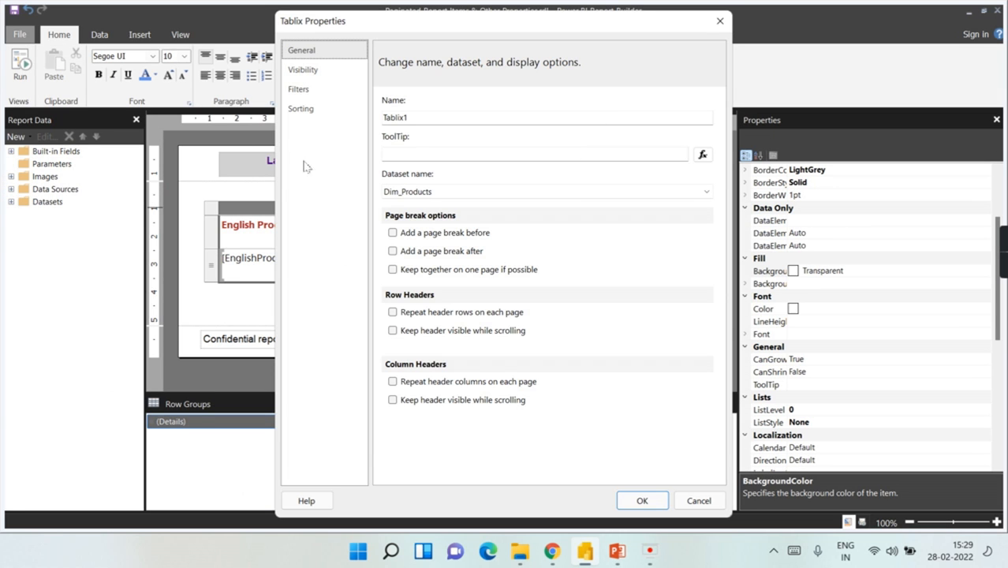
pyautogui.click(310, 109)
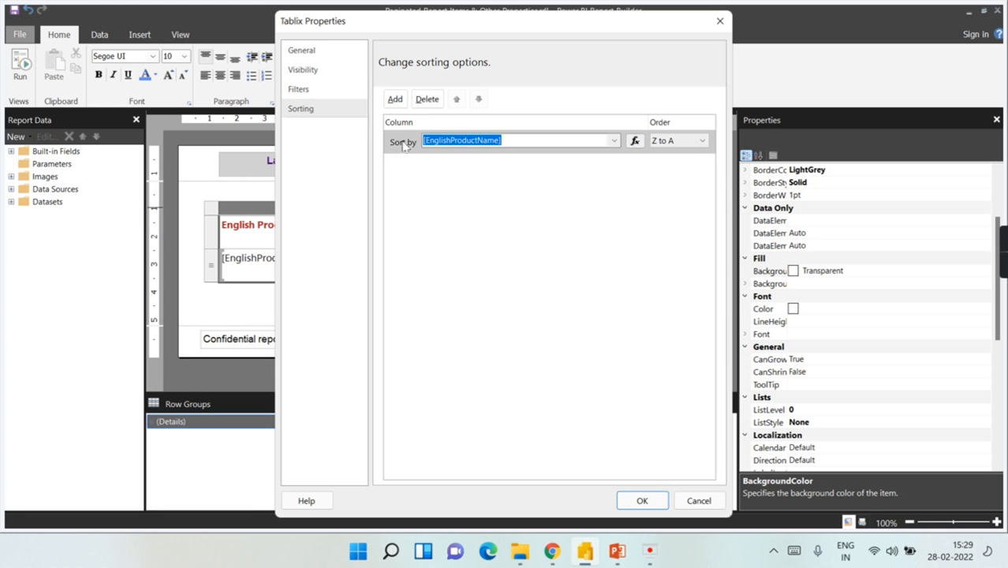
pyautogui.click(427, 99)
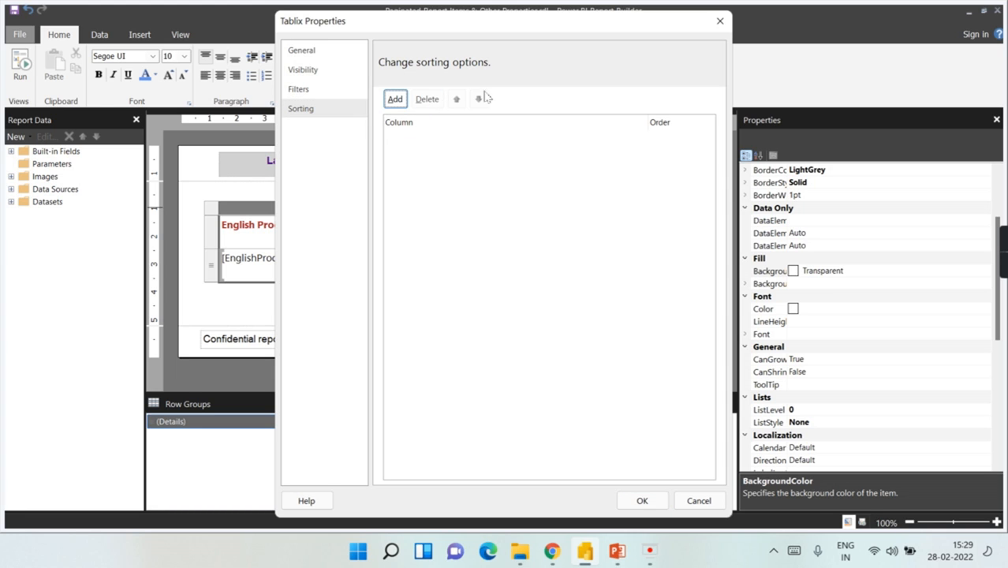
pyautogui.click(720, 22)
pyautogui.click(309, 308)
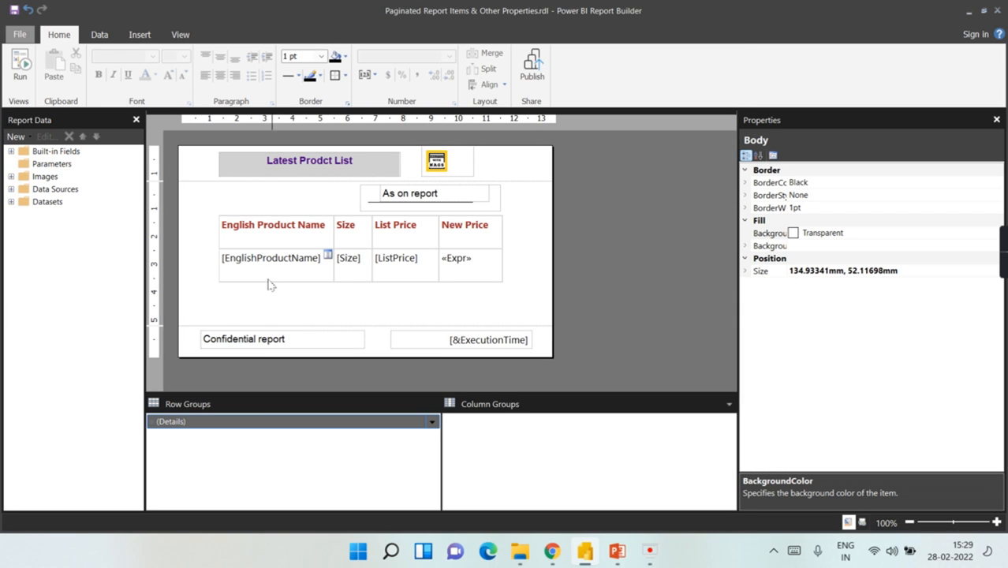
# Step: Enable interactive sorting by [EnglishProductName] on the product name data cell
pyautogui.doubleClick(258, 267)
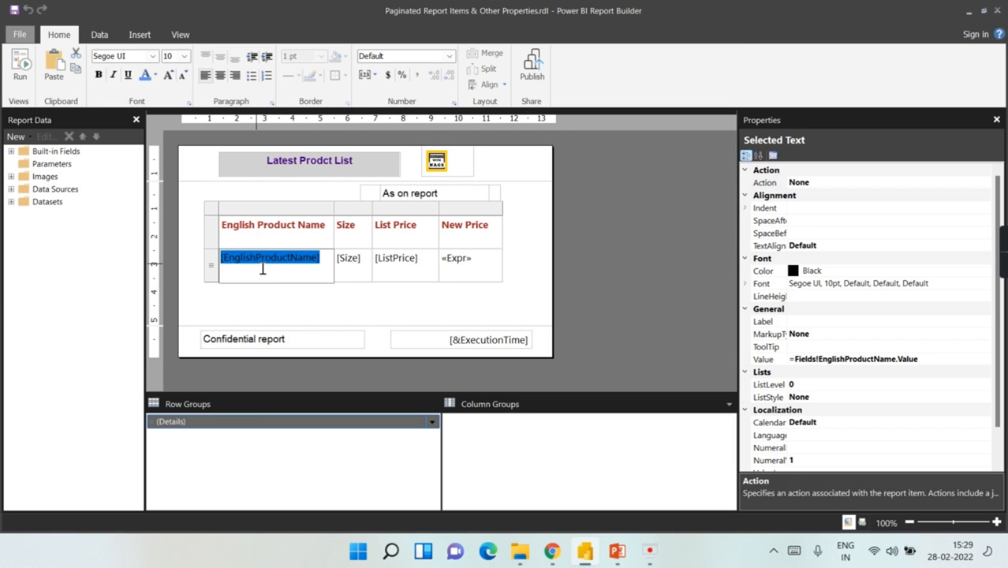
pyautogui.click(306, 292)
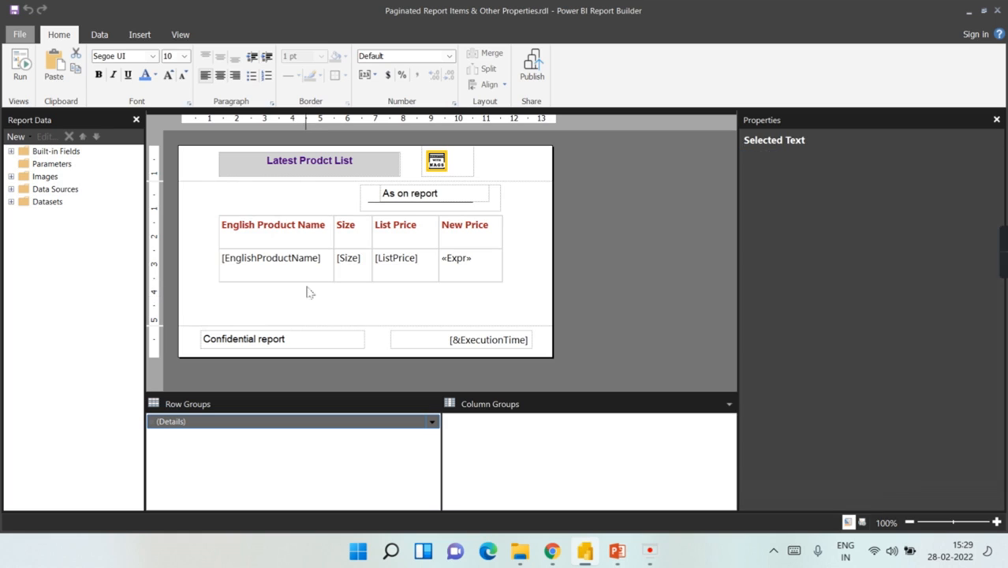
pyautogui.rightClick(316, 260)
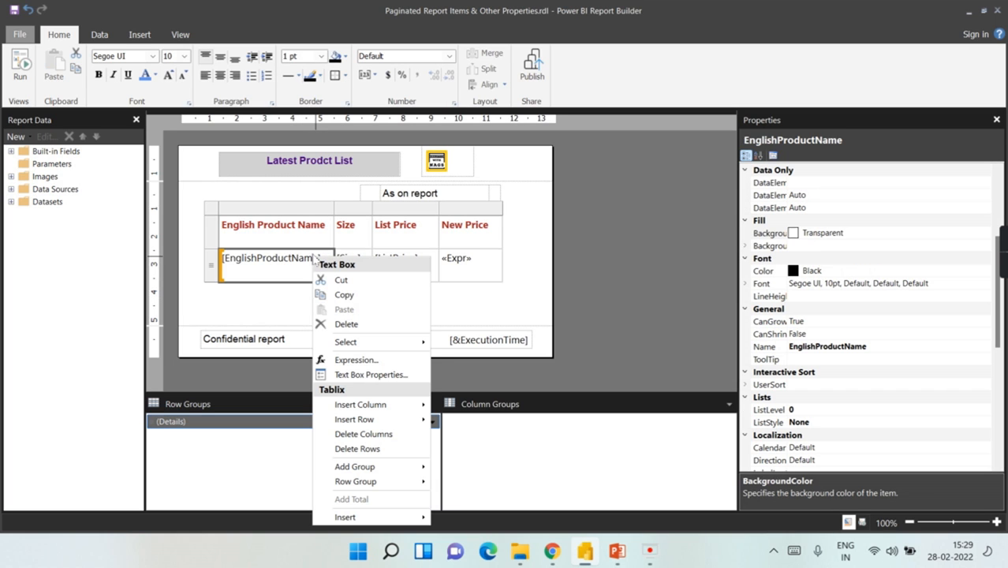
pyautogui.click(376, 382)
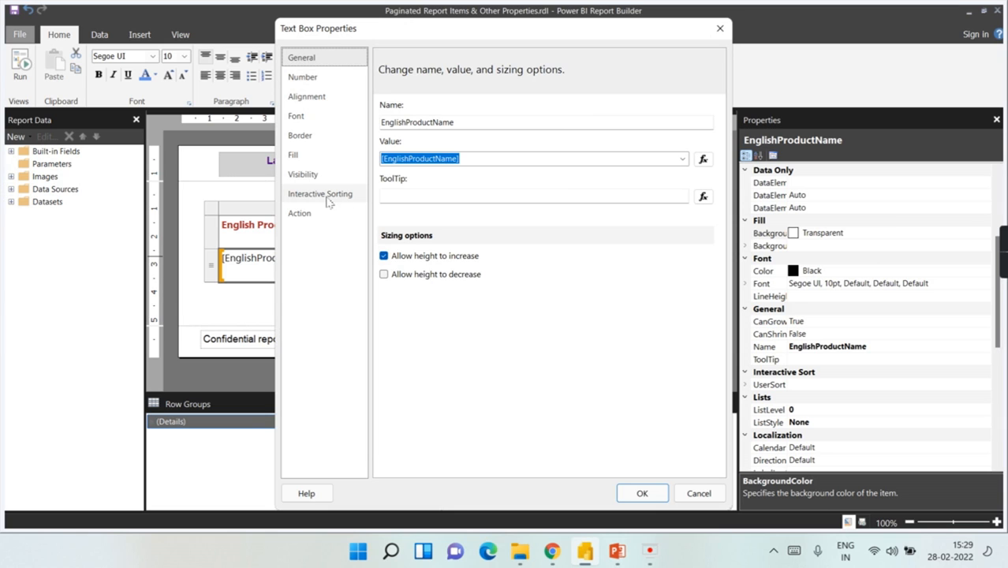
pyautogui.click(329, 203)
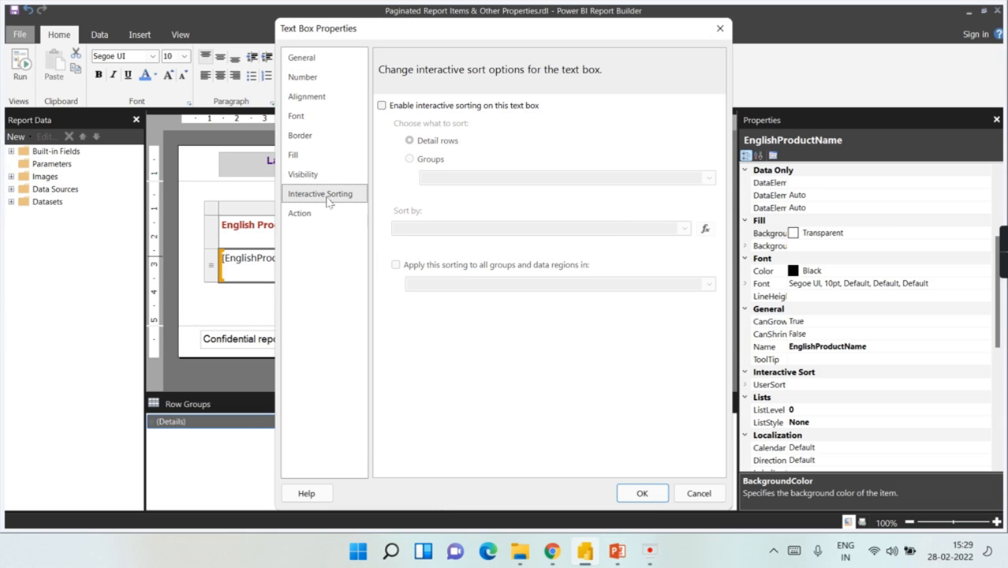
pyautogui.click(459, 106)
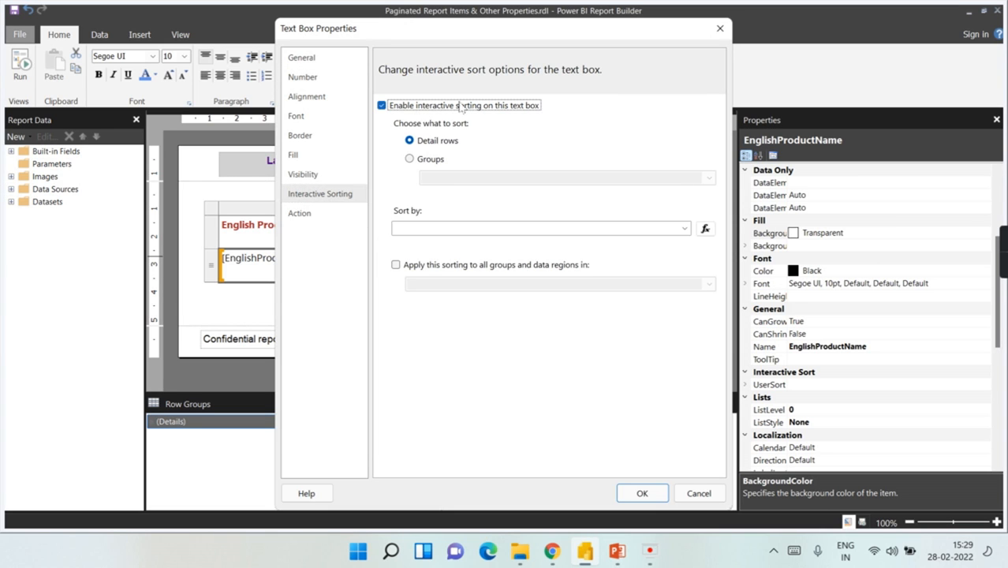
pyautogui.click(684, 228)
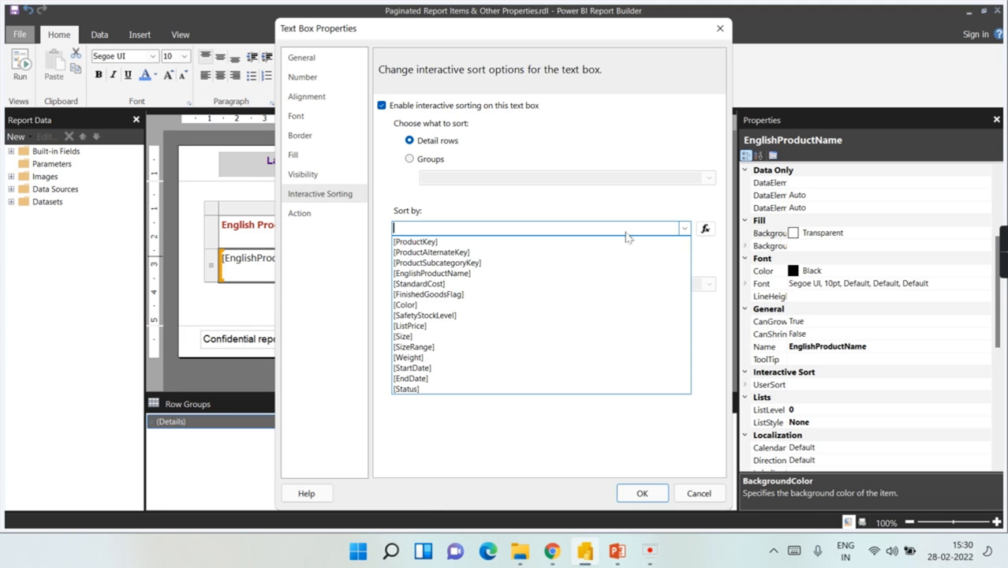
pyautogui.click(477, 274)
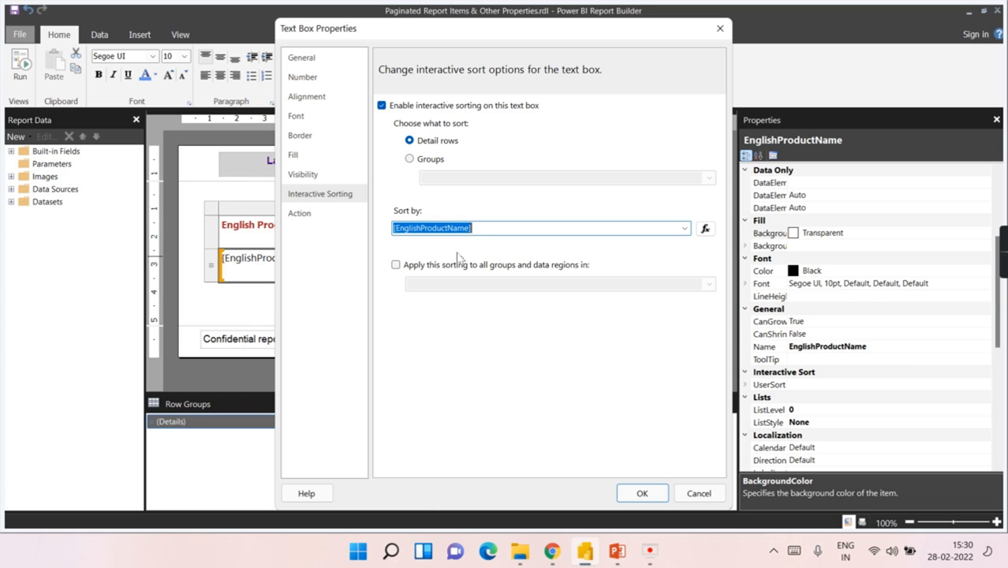
pyautogui.click(644, 494)
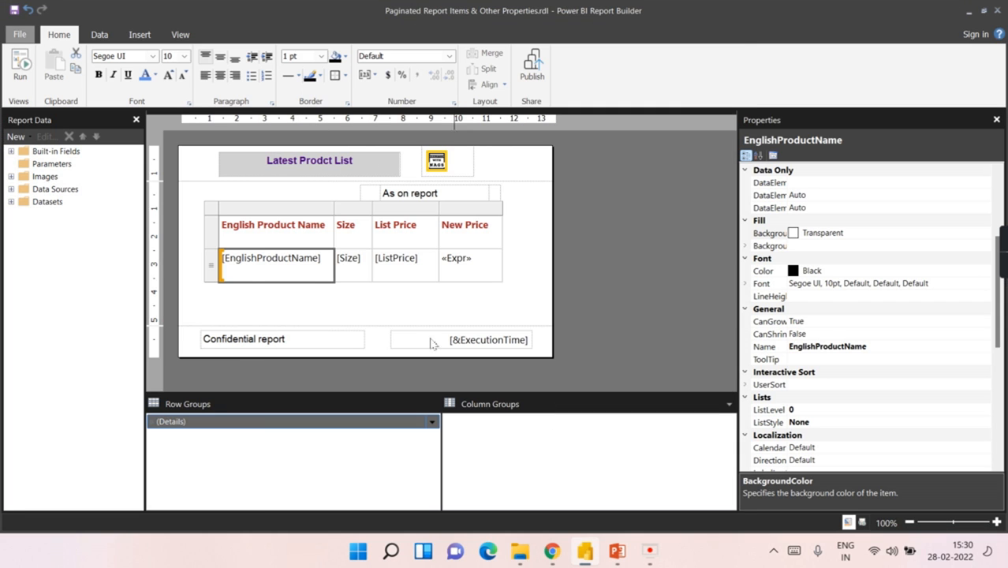
# Step: Run the report to see the row sort toggles, then return to design
pyautogui.click(214, 307)
pyautogui.click(9, 60)
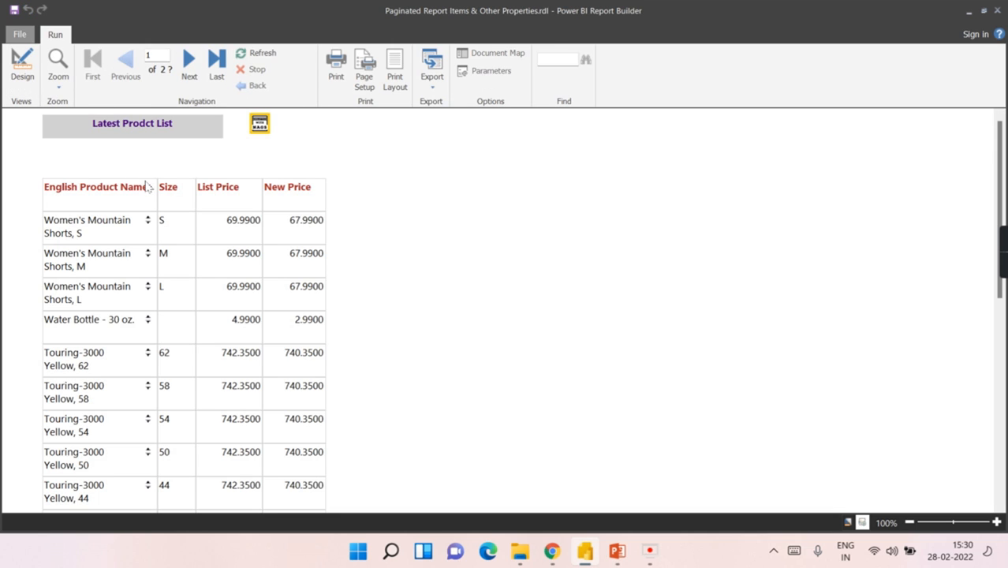
pyautogui.click(23, 65)
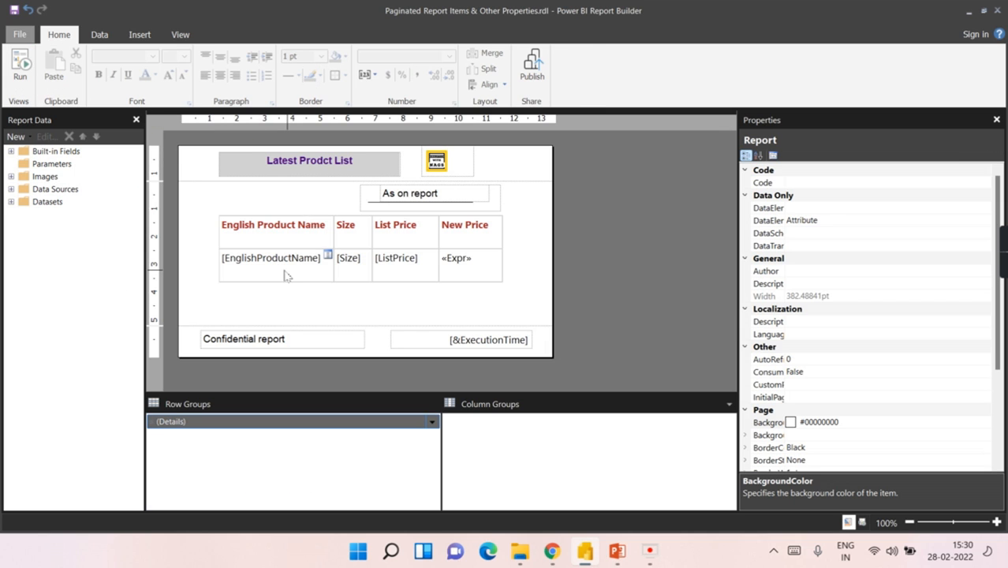
# Step: Turn off interactive sorting on the product name data cell
pyautogui.doubleClick(289, 259)
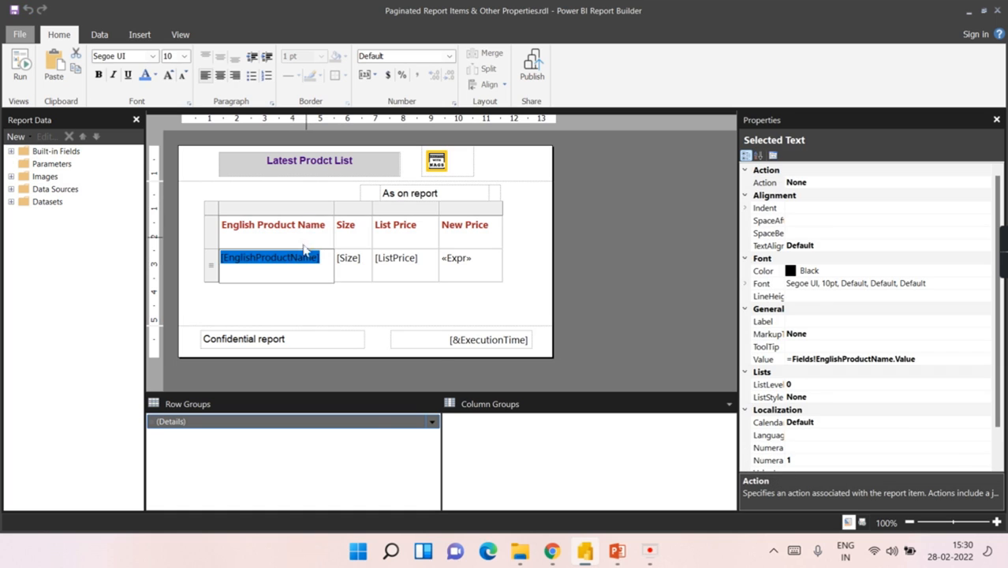
pyautogui.rightClick(306, 266)
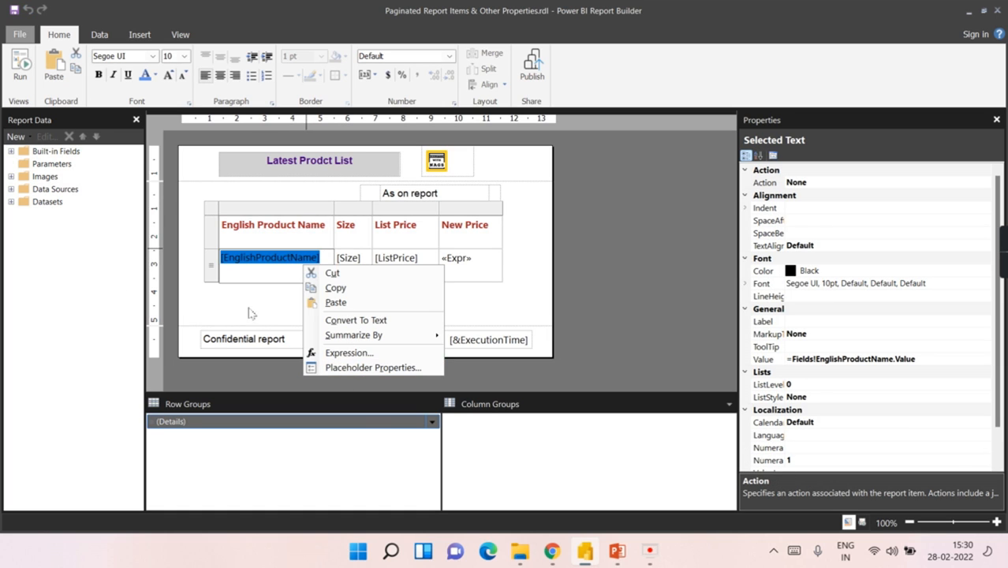
pyautogui.click(253, 314)
pyautogui.click(274, 263)
pyautogui.rightClick(274, 263)
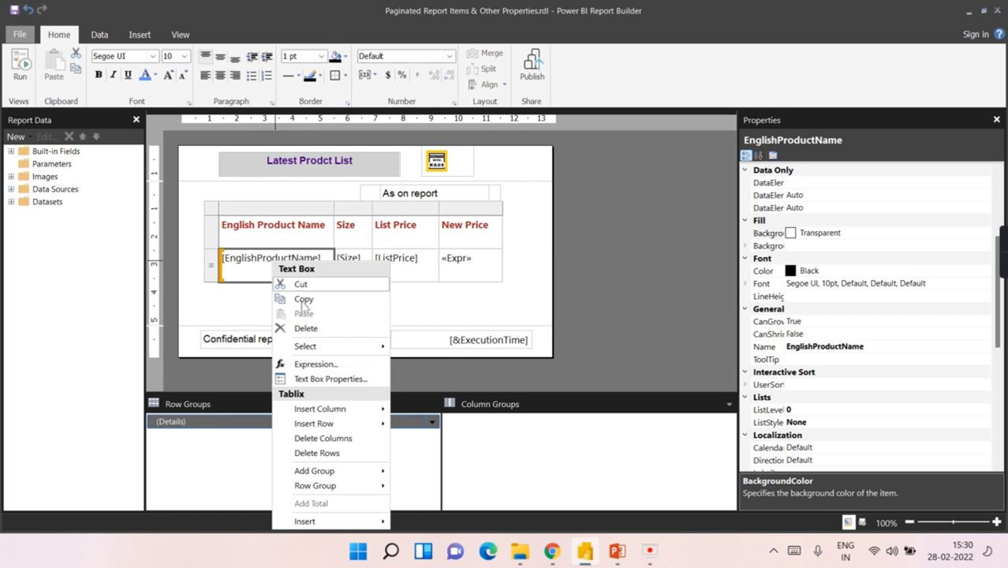
pyautogui.click(319, 379)
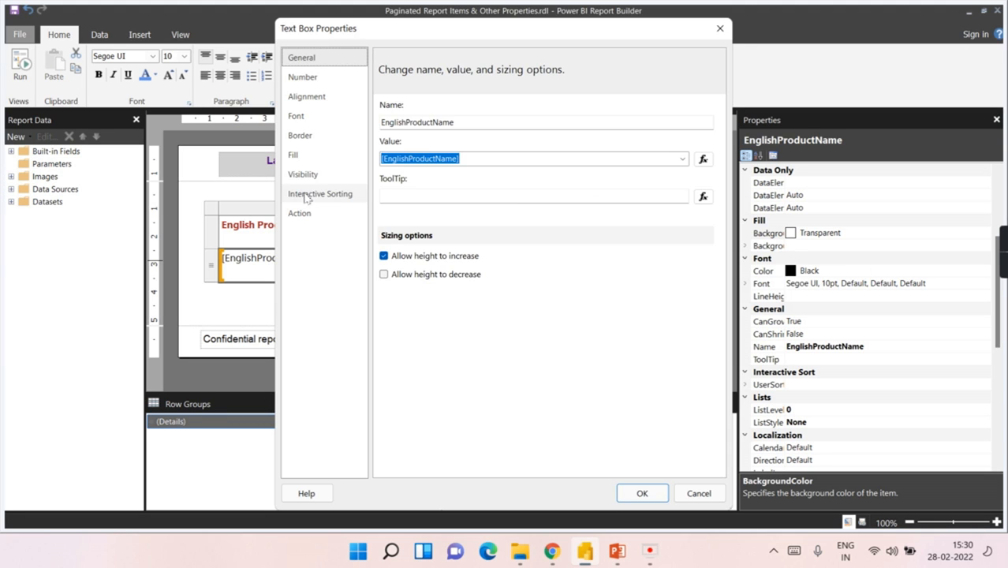
pyautogui.click(309, 196)
pyautogui.click(399, 108)
pyautogui.click(642, 493)
# Step: Enable interactive sorting by [EnglishProductName] on the English Product Name header cell
pyautogui.click(259, 234)
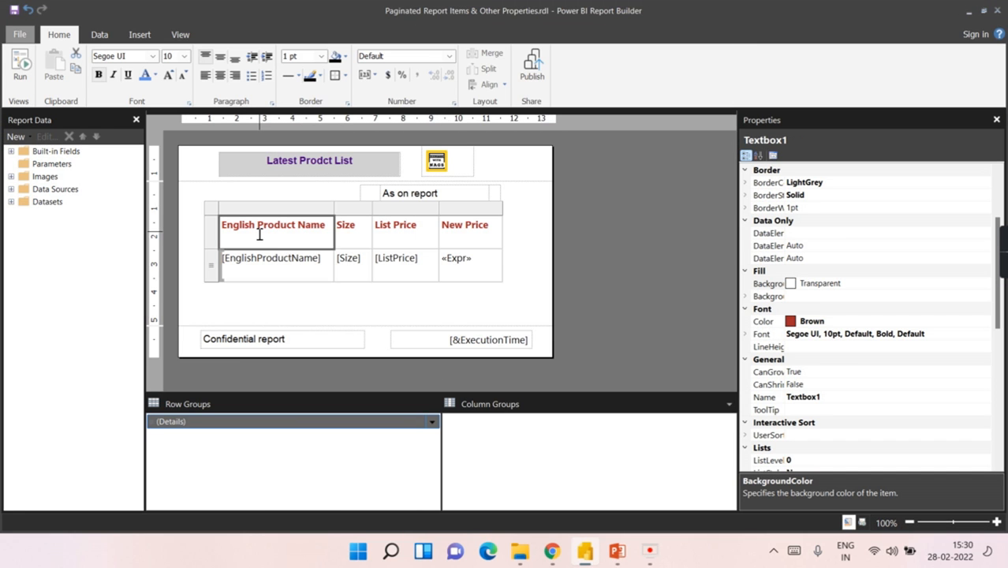
pyautogui.rightClick(259, 234)
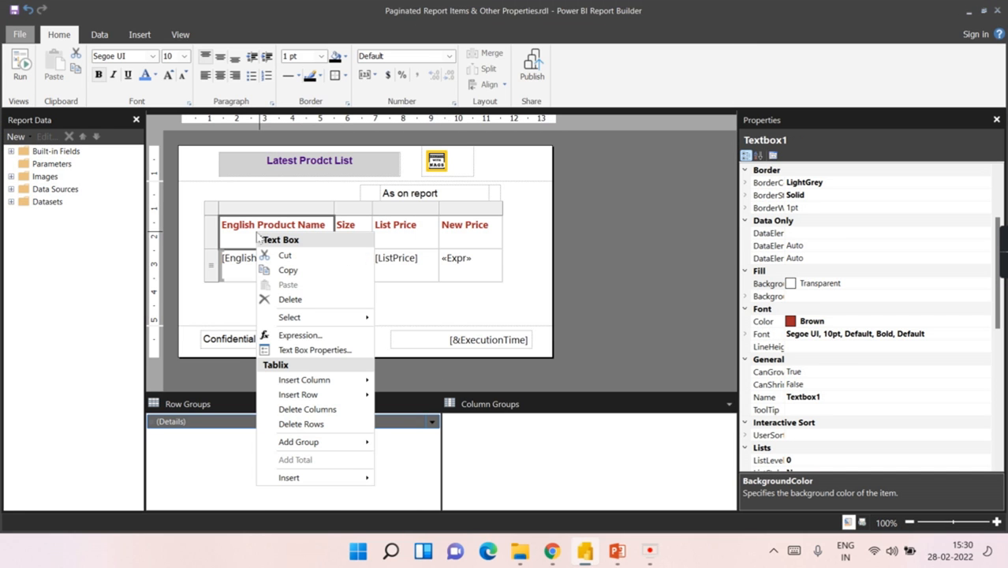
pyautogui.click(311, 351)
pyautogui.click(320, 193)
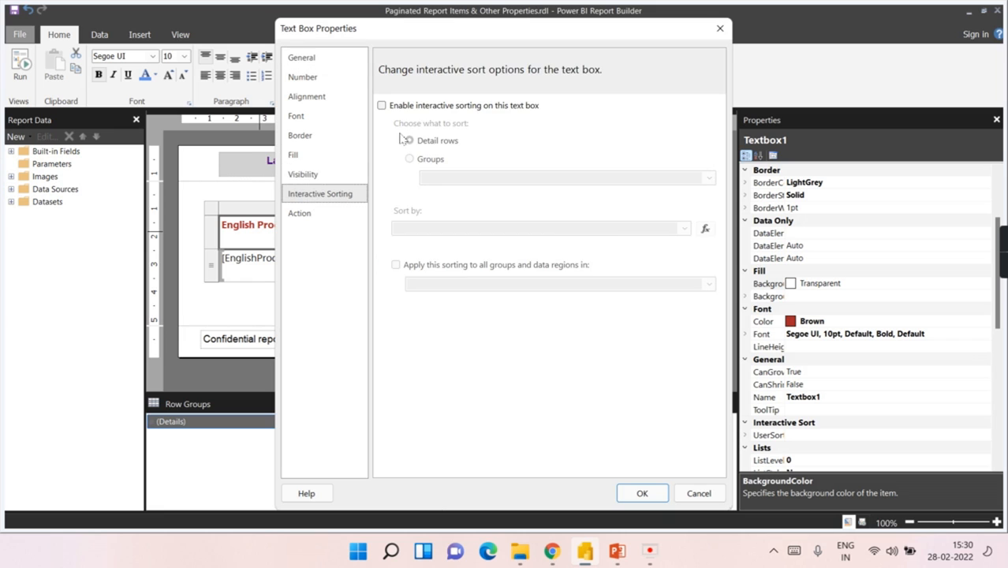
pyautogui.click(383, 105)
pyautogui.click(685, 229)
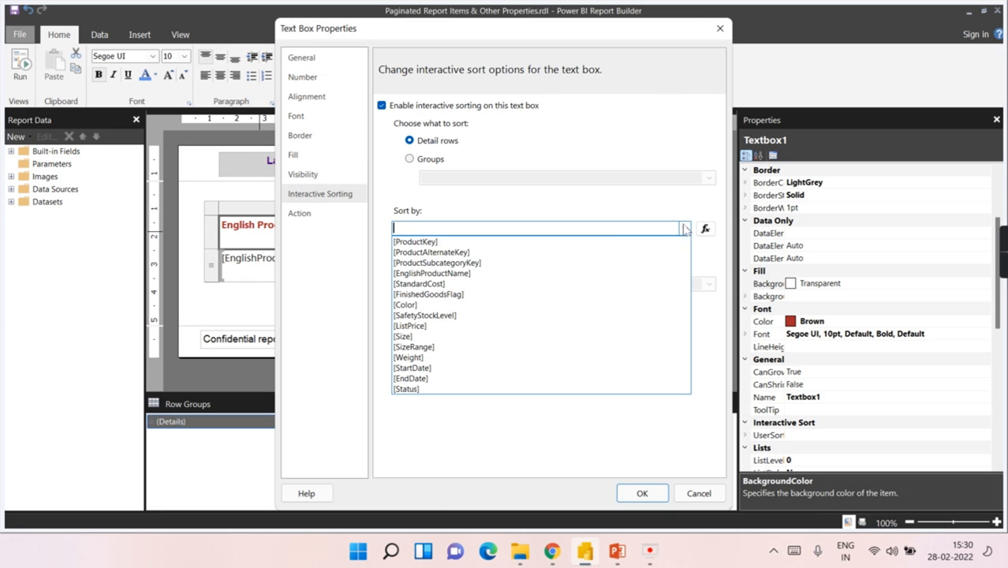
pyautogui.click(536, 274)
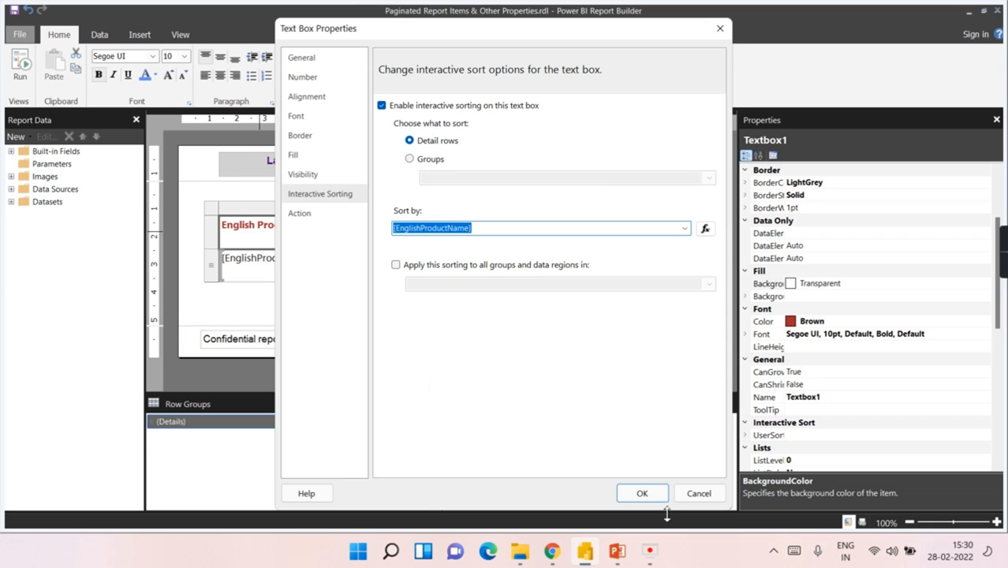
pyautogui.click(642, 493)
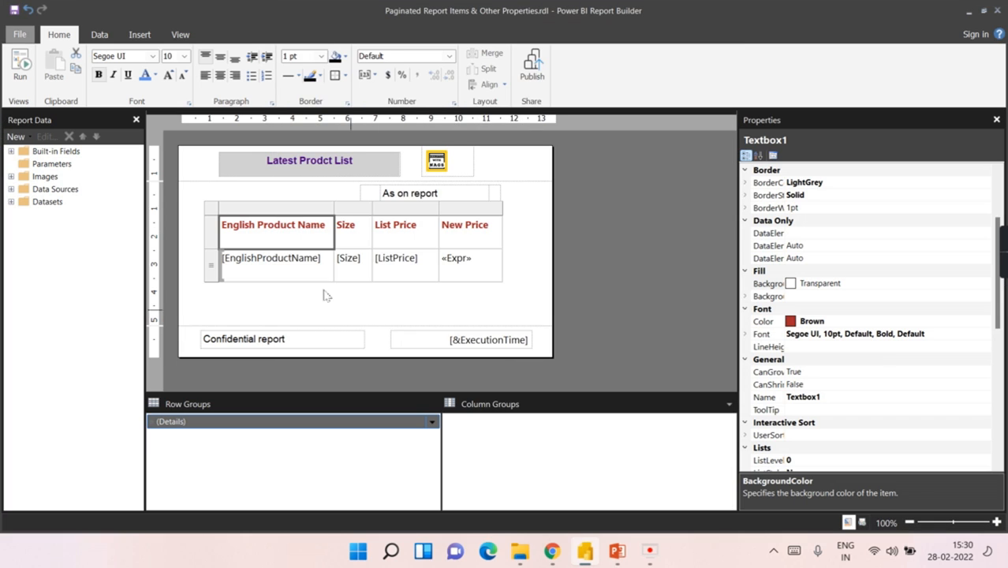
# Step: Preview the report, toggle the product name sort A to Z then Z to A, and return to layout
pyautogui.click(23, 71)
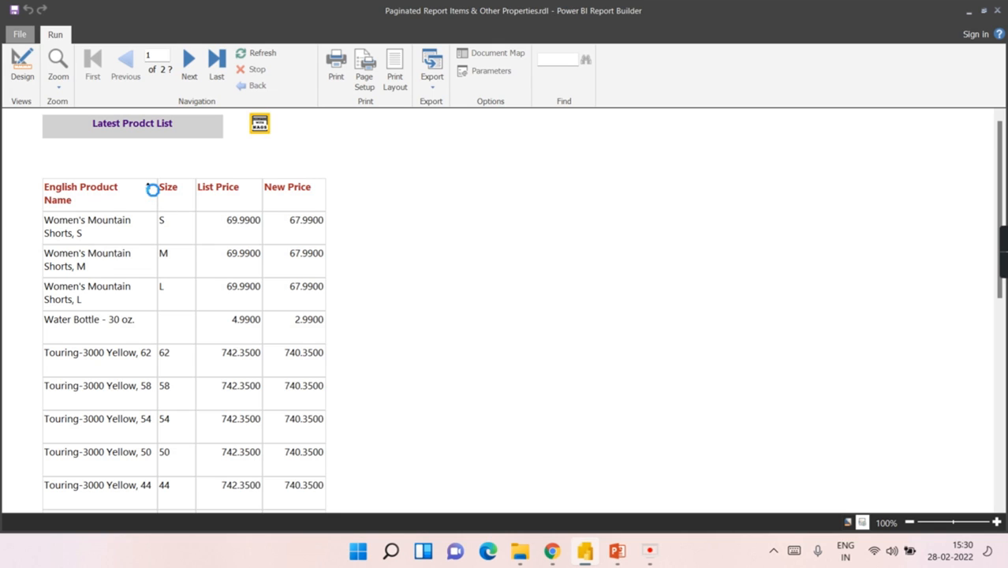
pyautogui.click(148, 188)
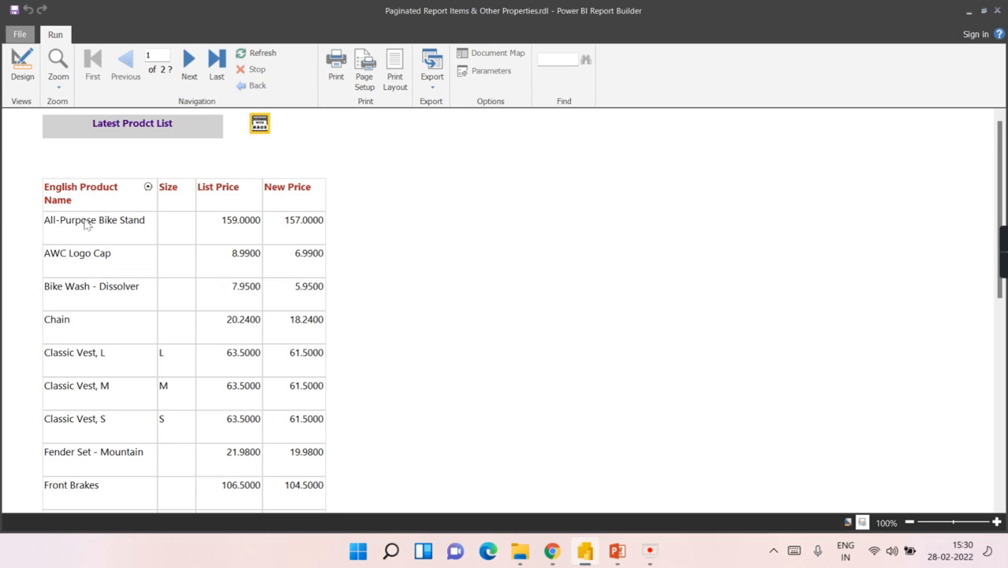
pyautogui.click(149, 187)
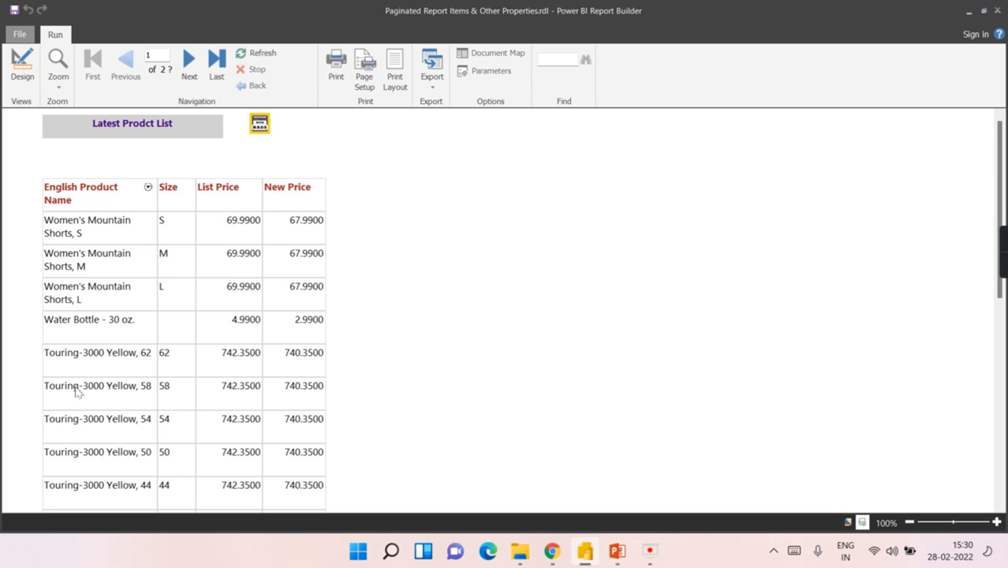
pyautogui.click(22, 67)
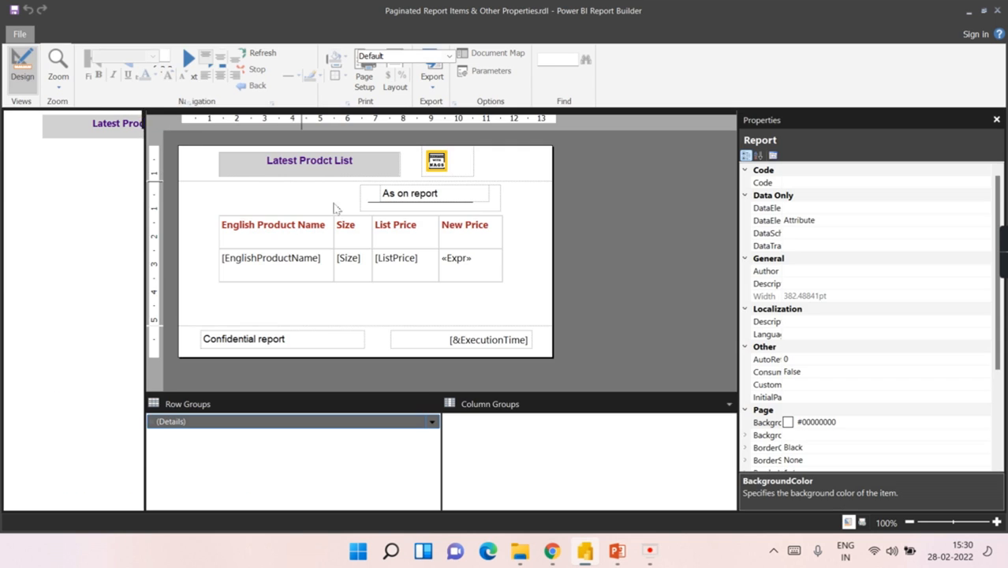
# Step: Click into the English Product Name header cell, then deselect it via the report body
pyautogui.click(263, 303)
pyautogui.click(288, 227)
pyautogui.click(286, 225)
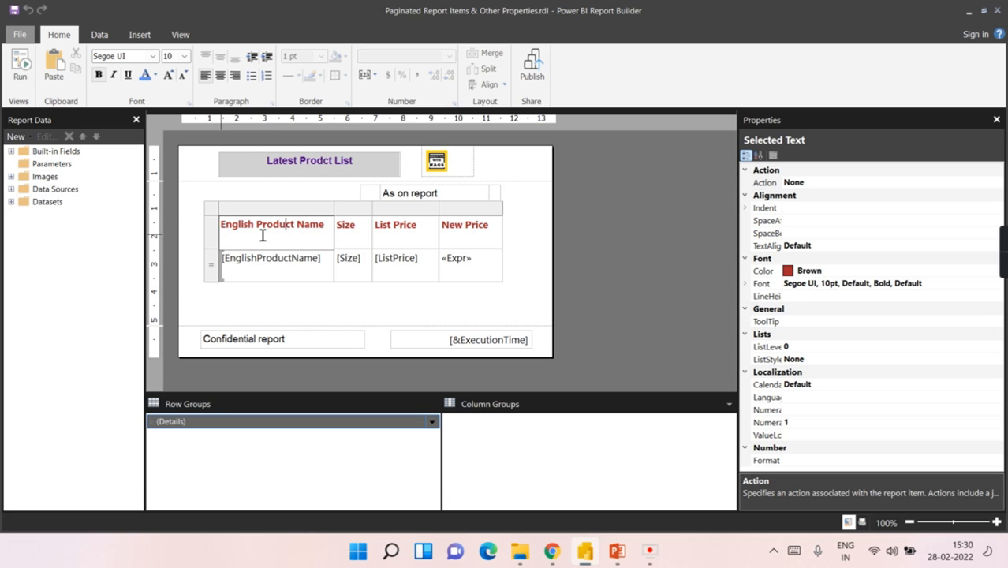
pyautogui.click(543, 274)
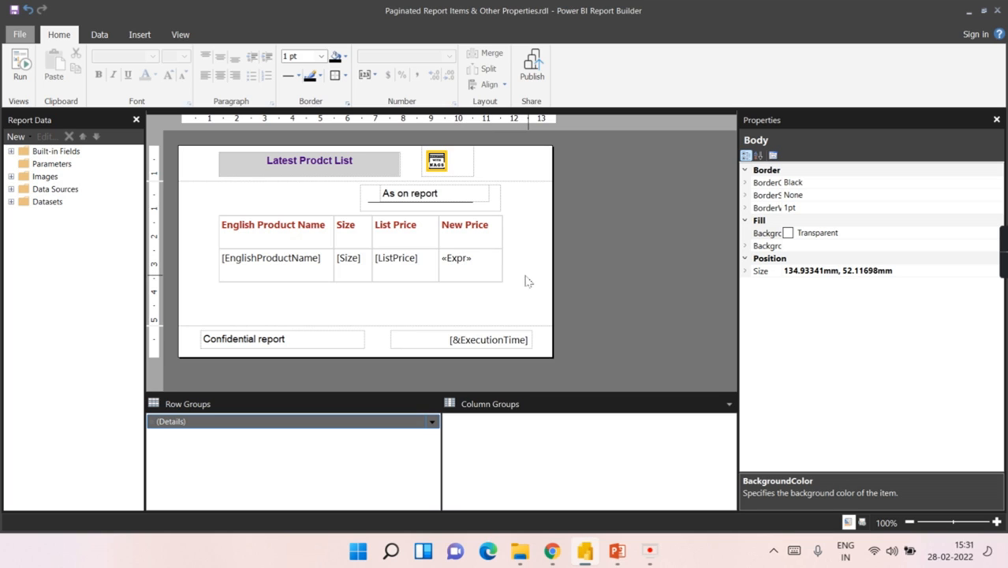
pyautogui.click(19, 71)
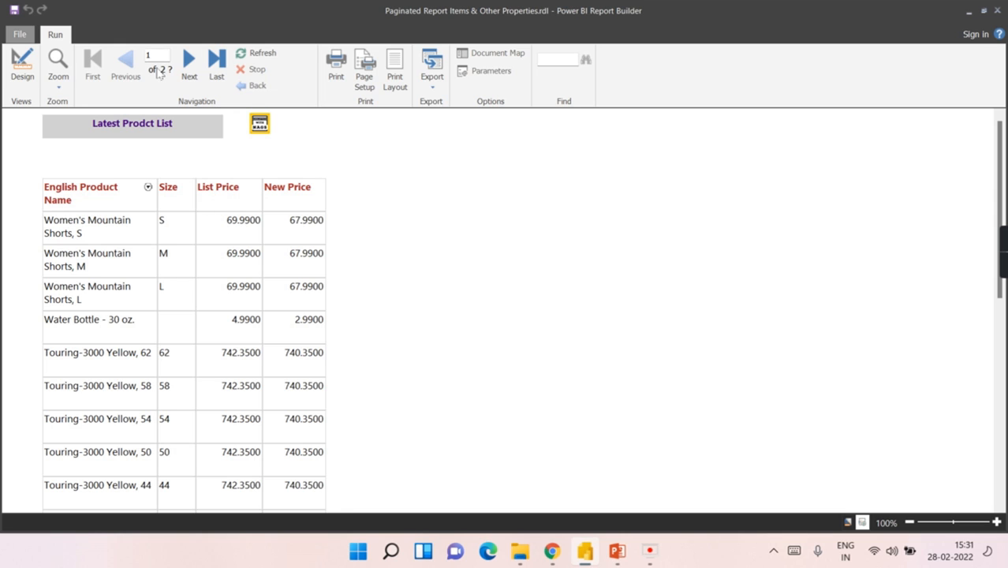
pyautogui.click(190, 60)
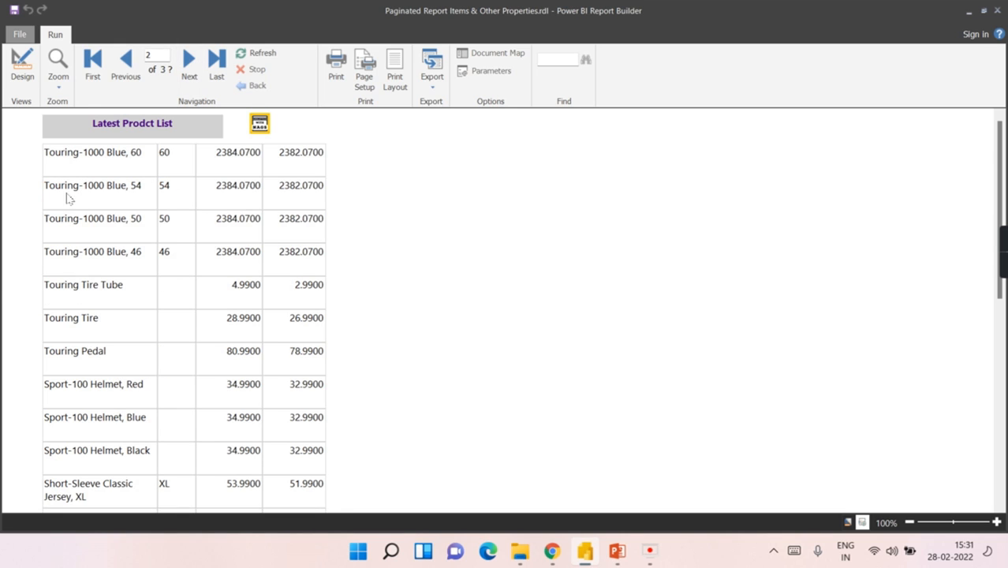
pyautogui.click(191, 63)
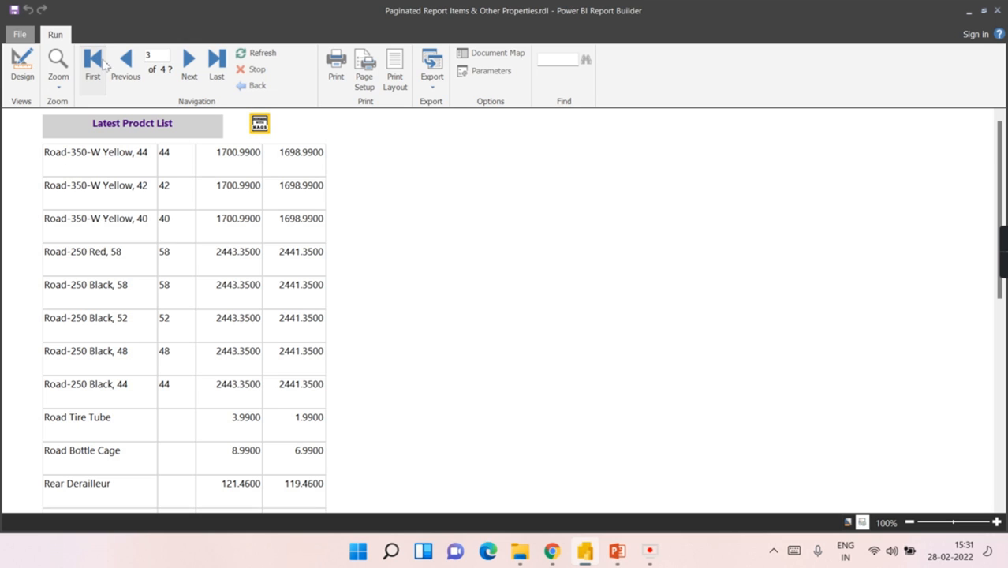
pyautogui.click(125, 74)
pyautogui.click(124, 73)
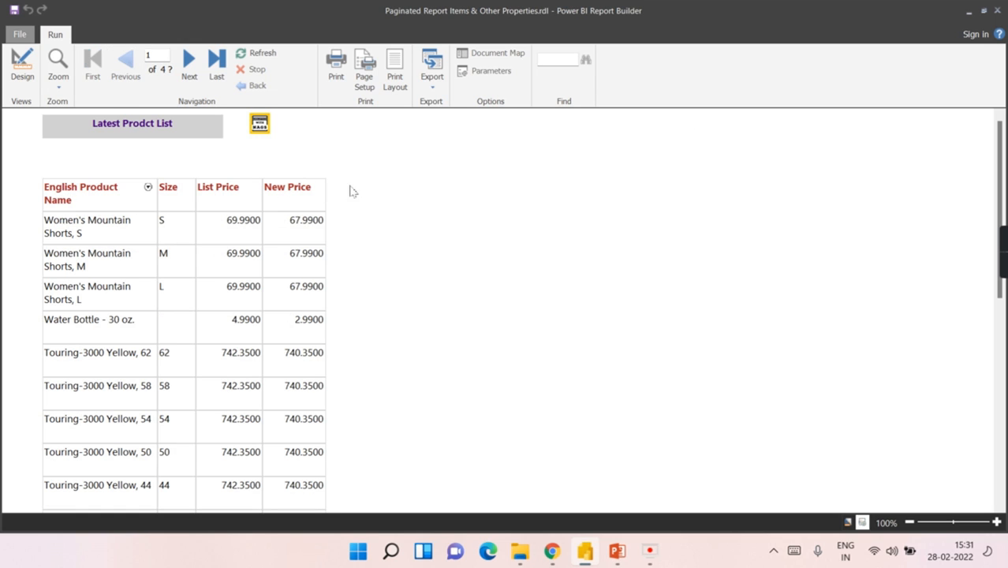
pyautogui.click(22, 69)
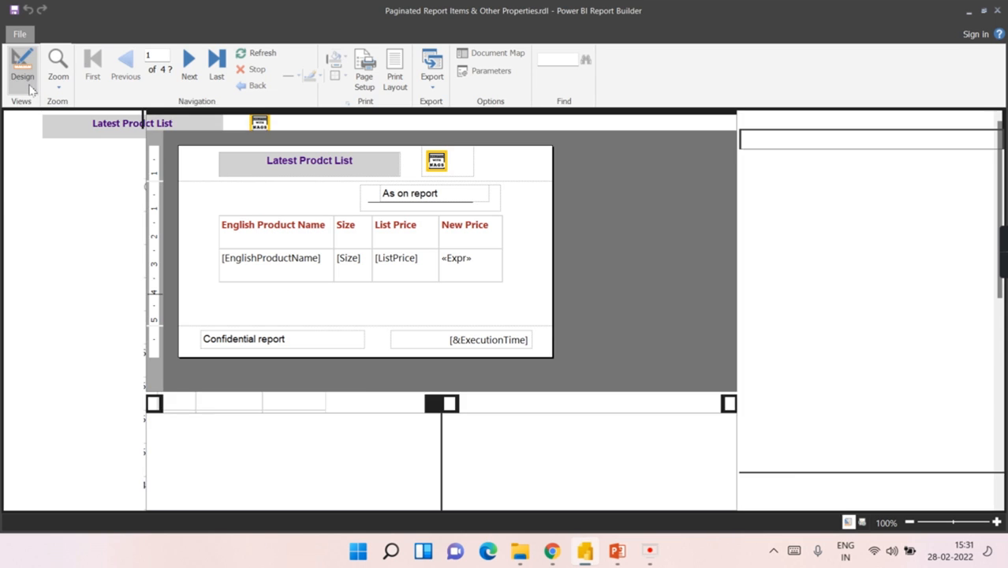
# Step: Select the product table and switch the grouping panes to Advanced Mode to show static members
pyautogui.doubleClick(325, 254)
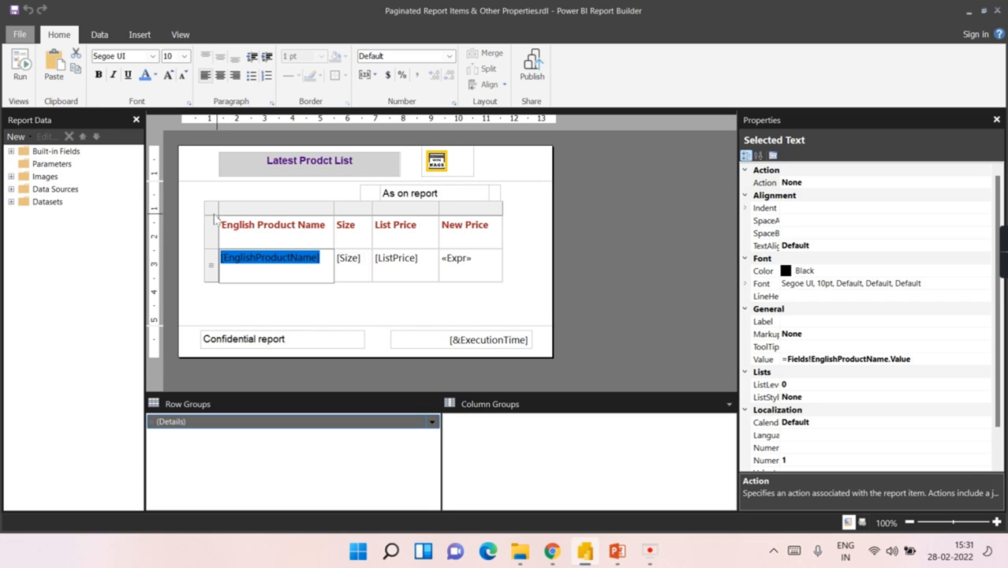
pyautogui.click(214, 220)
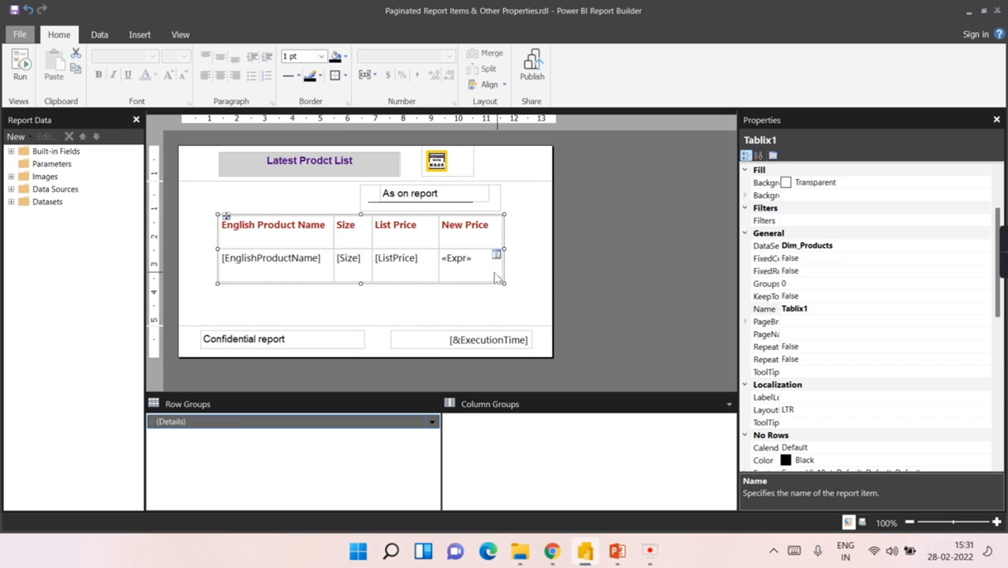
pyautogui.click(729, 405)
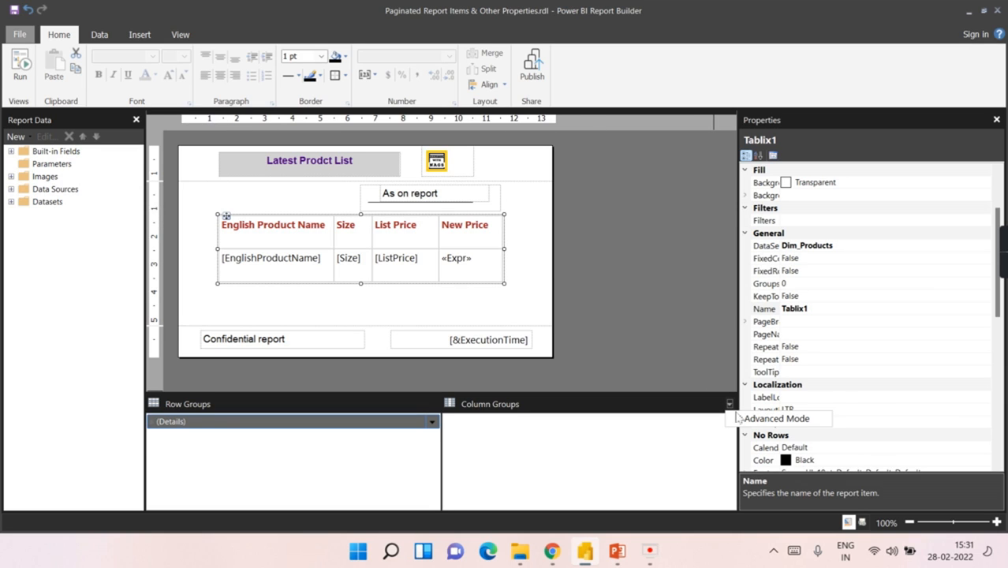
pyautogui.click(776, 419)
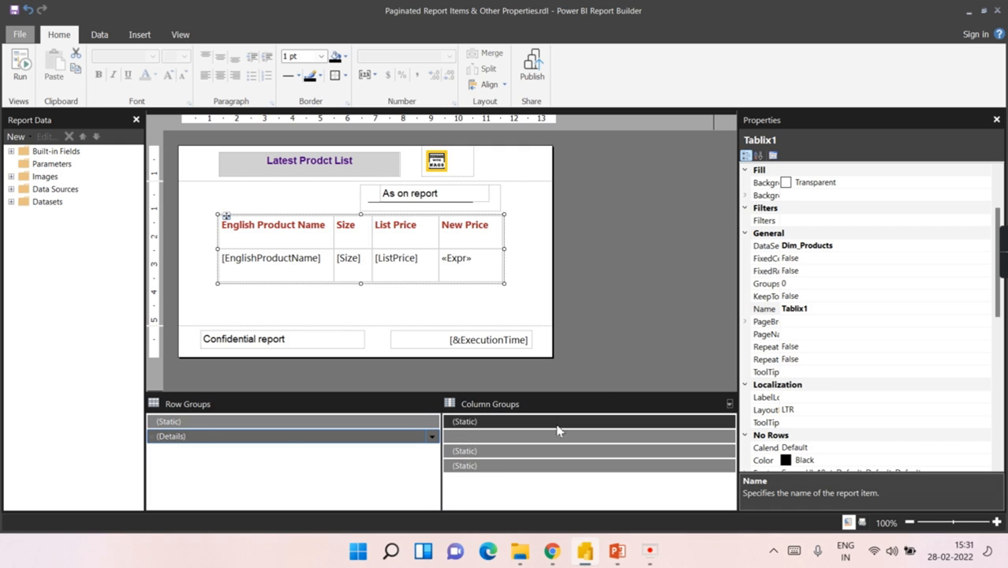
# Step: Set the static header row member's RepeatOnNewPage property to True
pyautogui.click(197, 432)
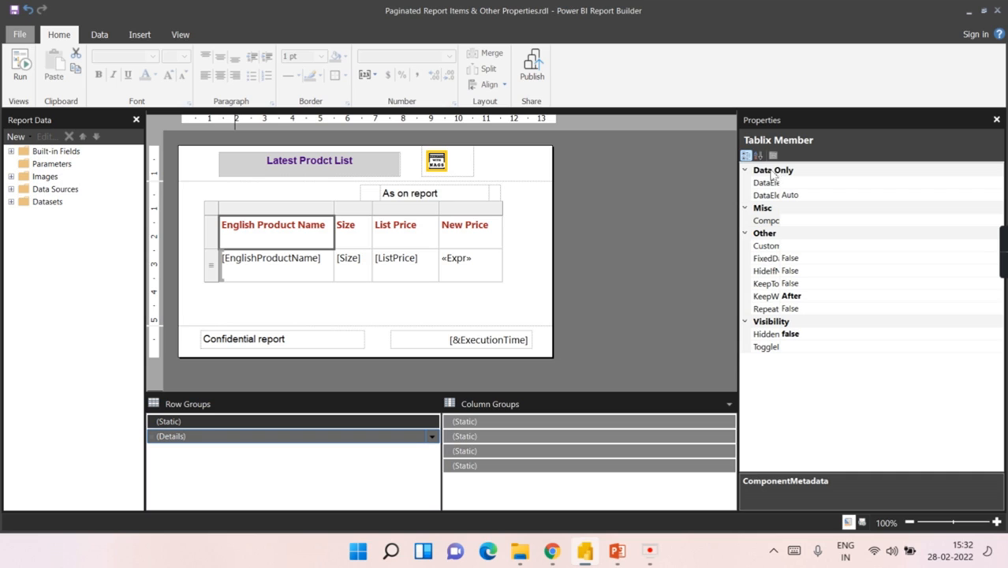
pyautogui.doubleClick(787, 335)
pyautogui.click(805, 313)
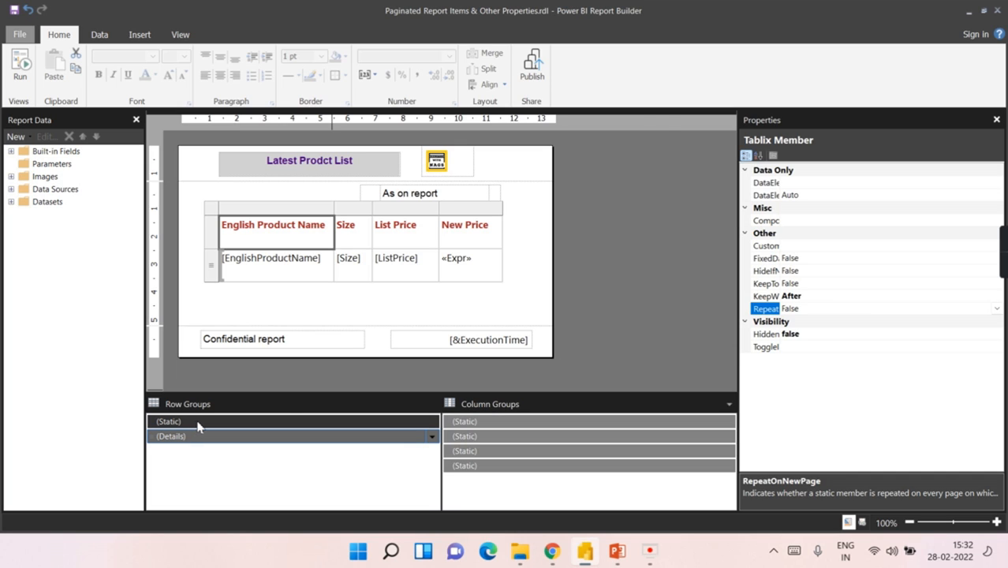
pyautogui.click(997, 308)
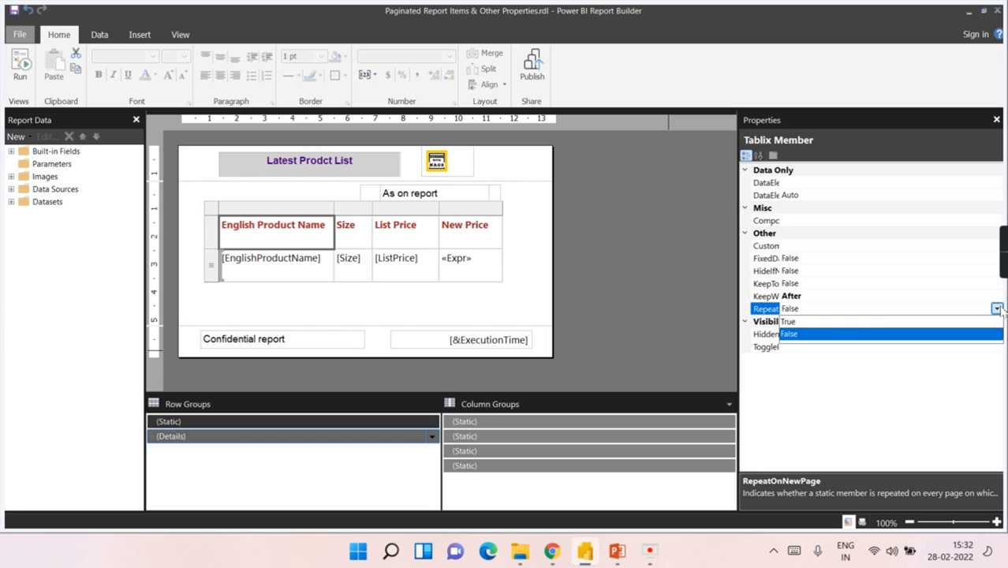
pyautogui.click(789, 322)
pyautogui.click(679, 320)
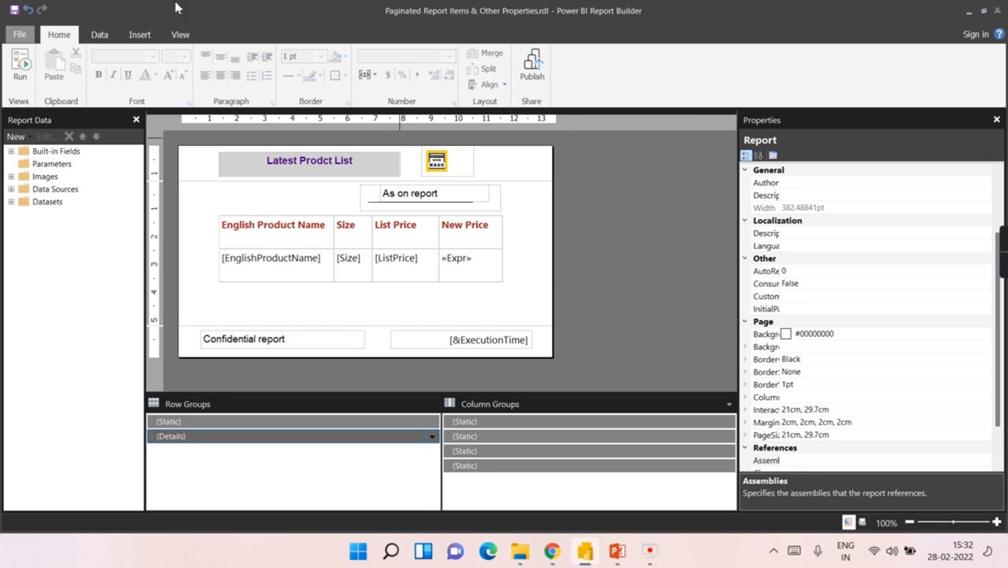
pyautogui.click(19, 63)
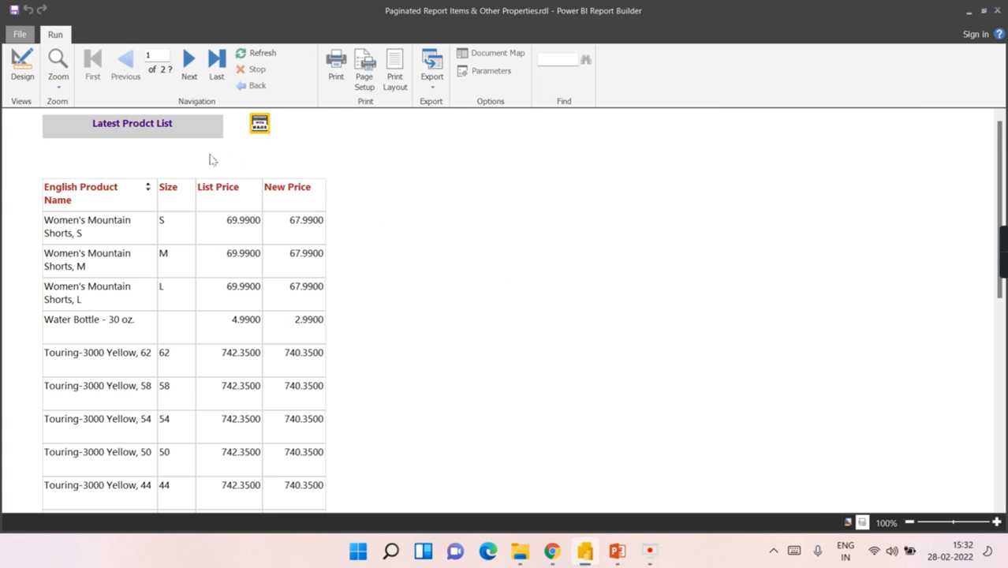
pyautogui.click(189, 63)
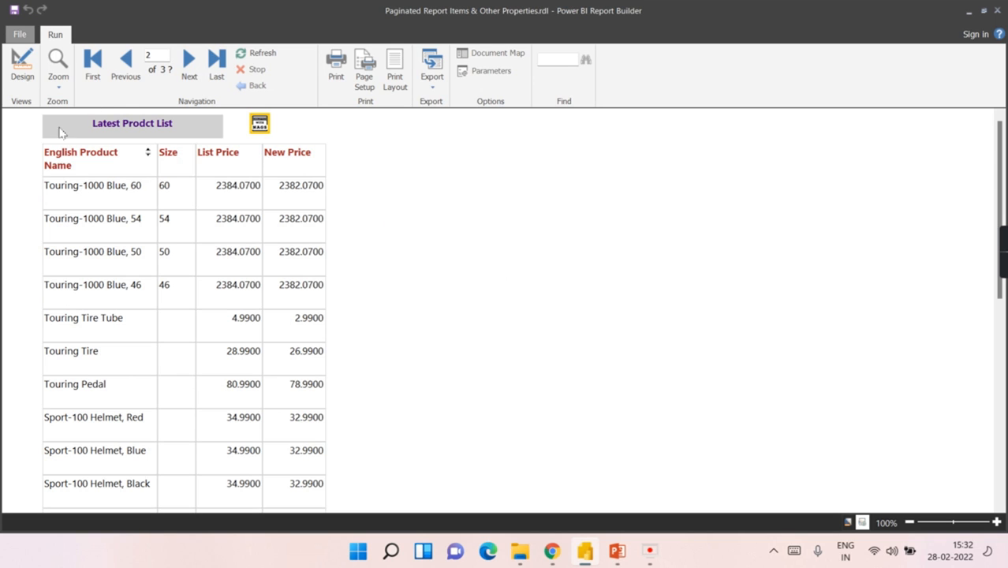
pyautogui.click(191, 67)
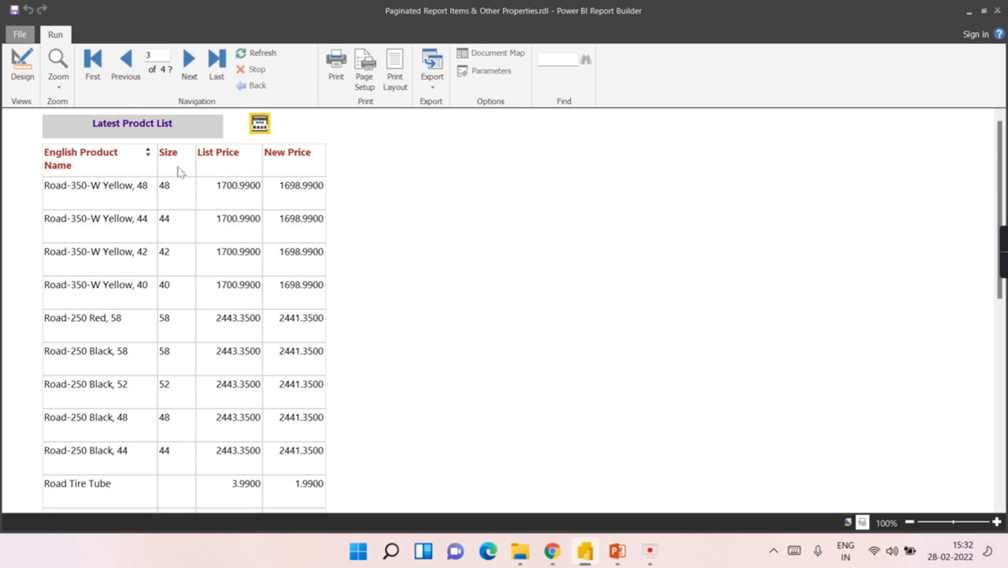
pyautogui.click(197, 66)
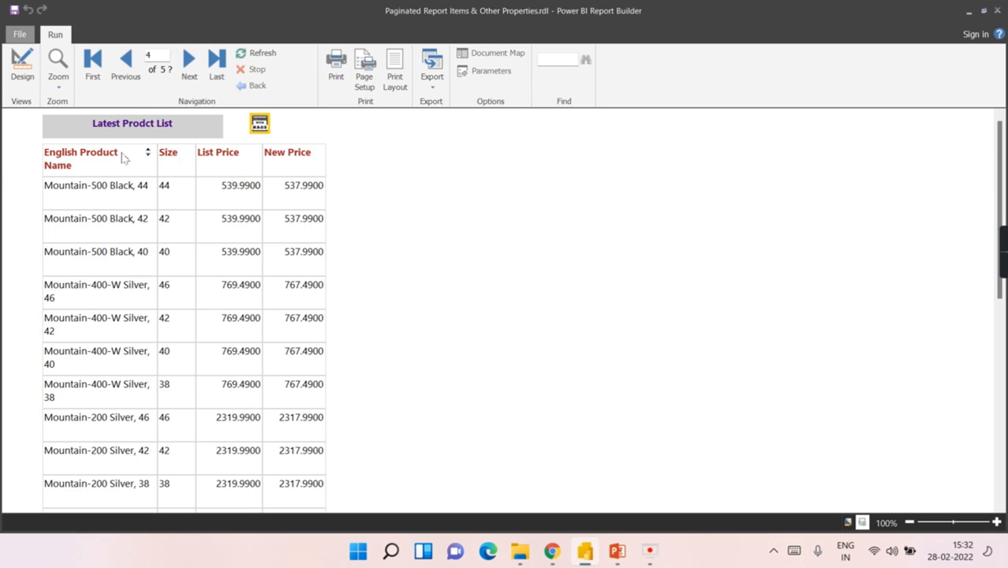
pyautogui.click(105, 64)
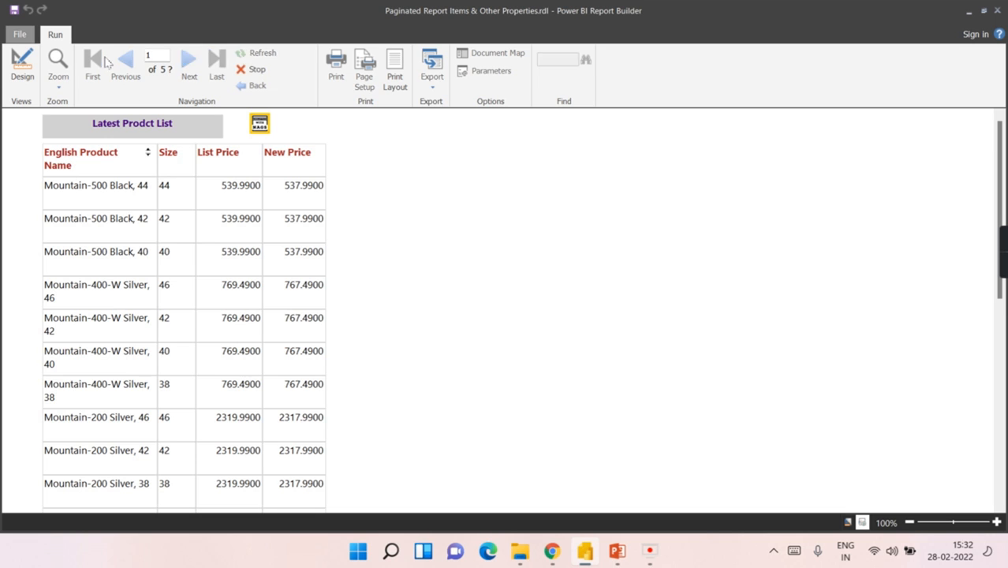
pyautogui.click(22, 63)
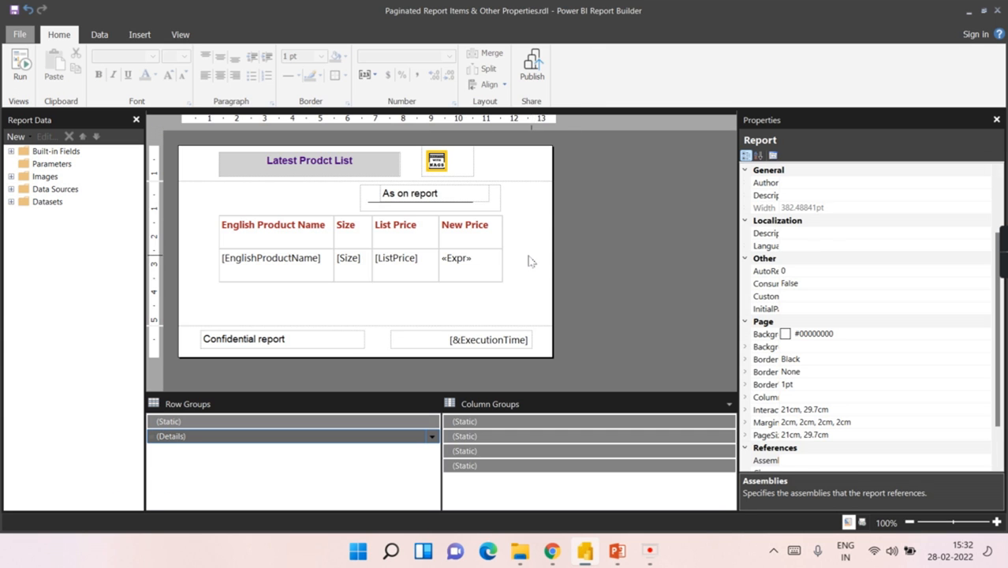
# Step: Leave the report and reveal the 'Deployment in Services' subtitle on the presentation slide
pyautogui.click(531, 262)
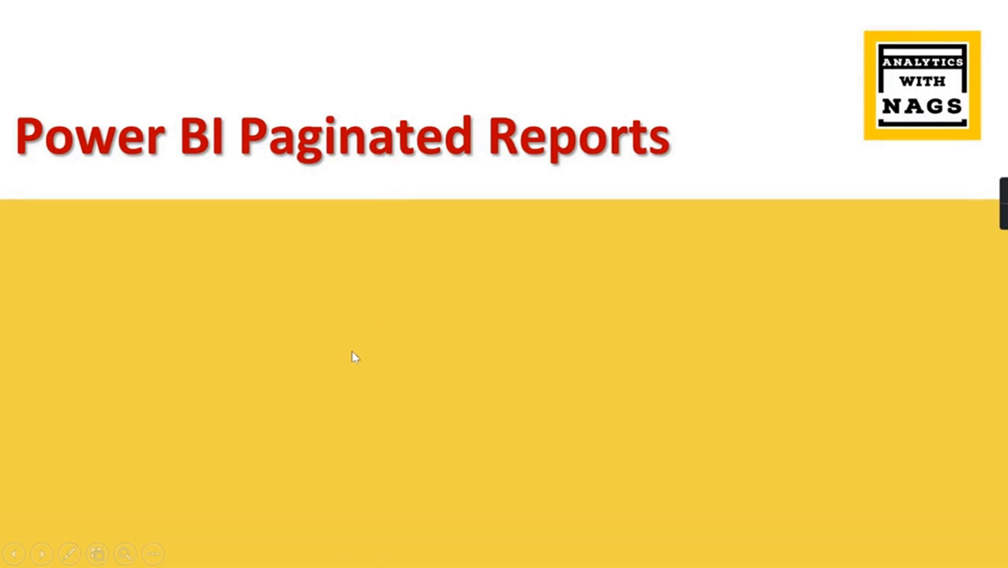
pyautogui.click(353, 352)
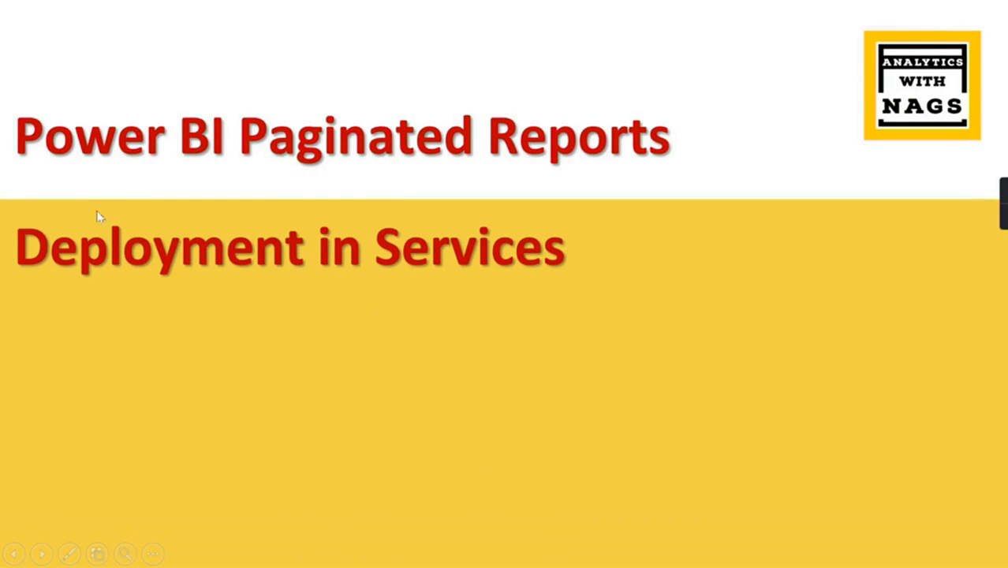
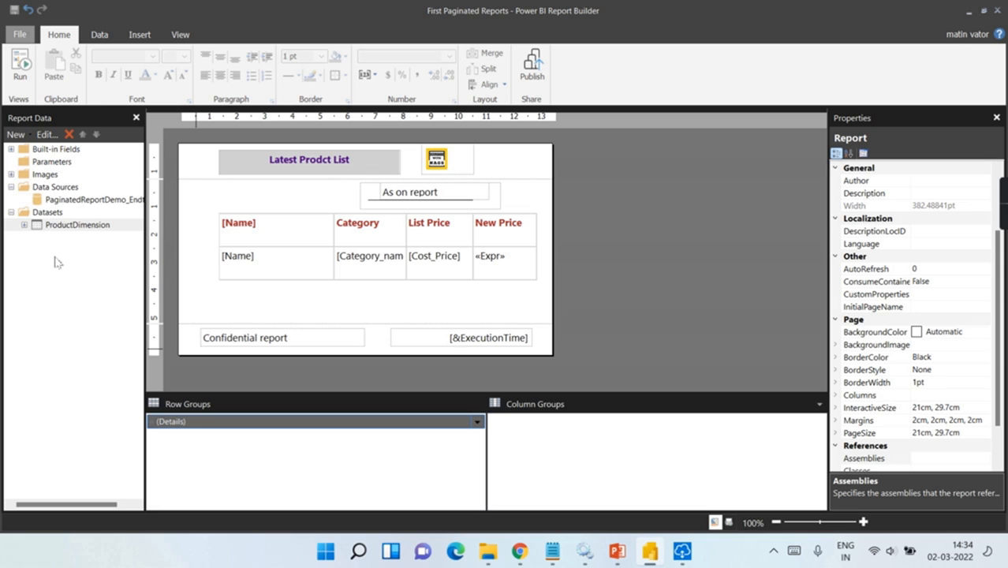
pyautogui.doubleClick(59, 201)
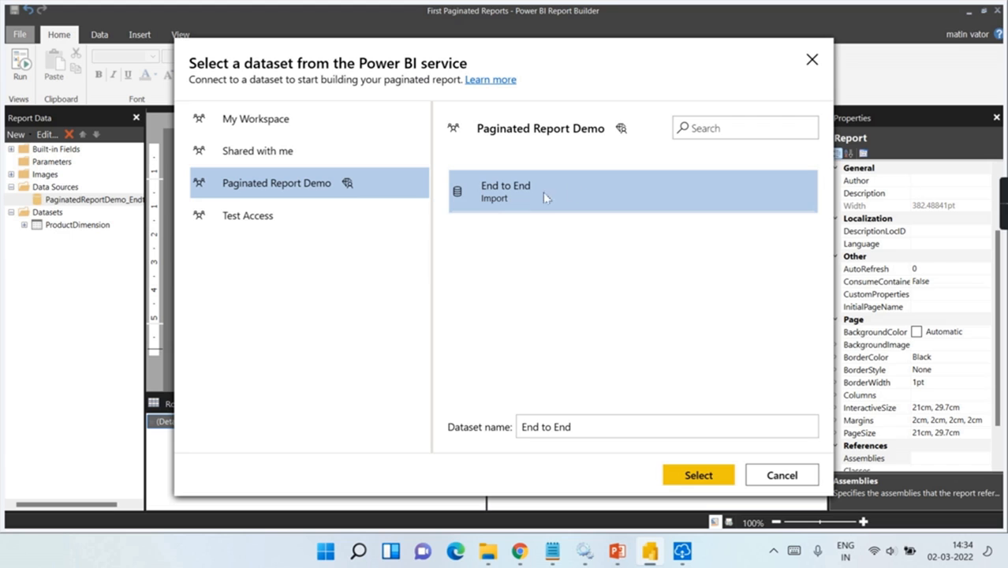
pyautogui.click(813, 60)
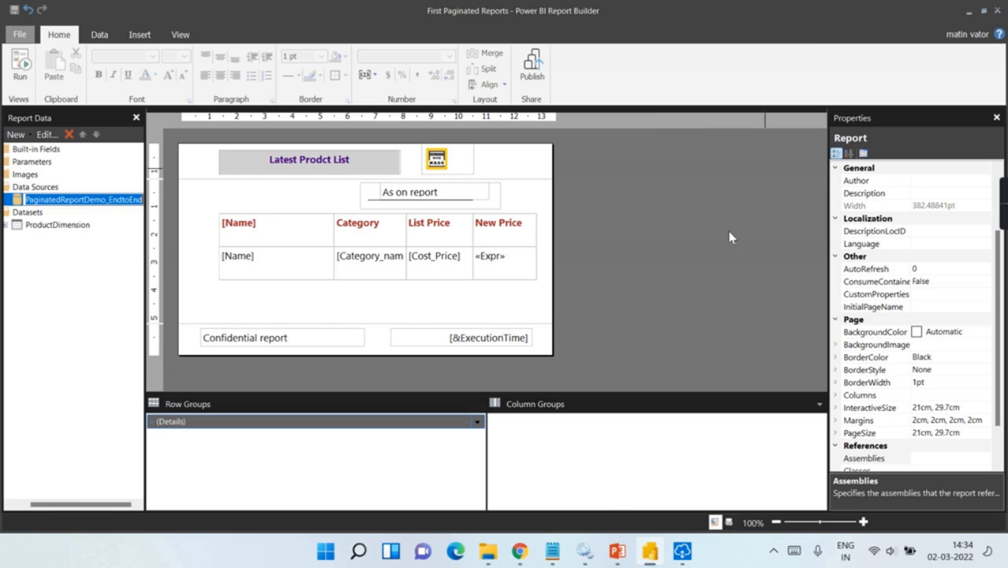
pyautogui.click(520, 551)
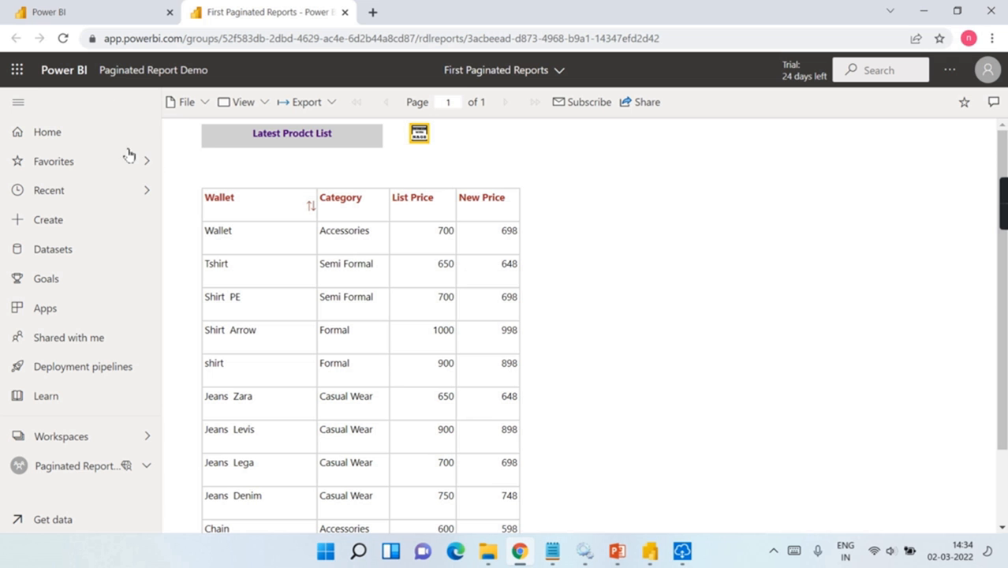
# Step: Browse the Paginated Report Demo workspace's reports and dataset from Power BI Home, then return to Report Builder
pyautogui.click(56, 141)
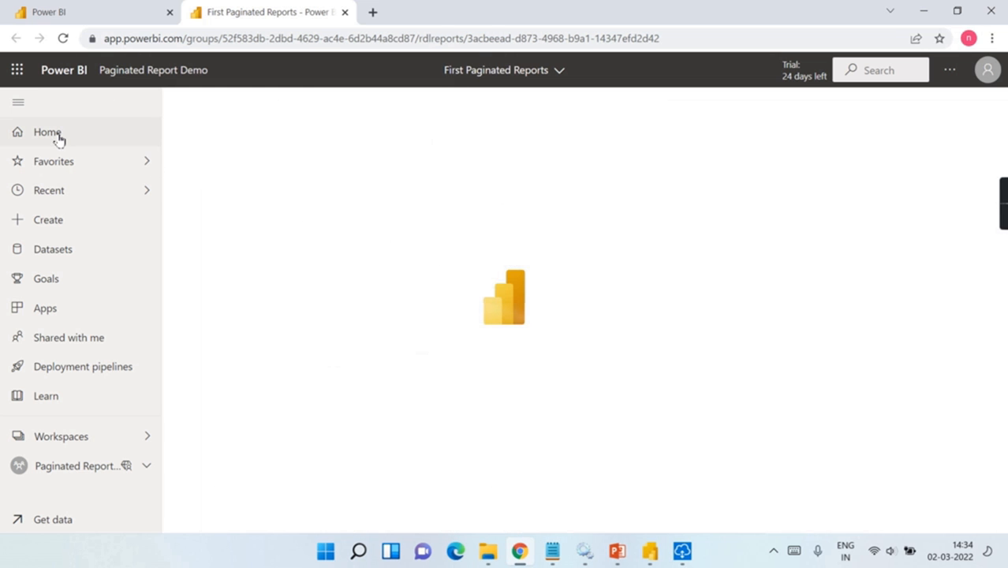
pyautogui.click(45, 467)
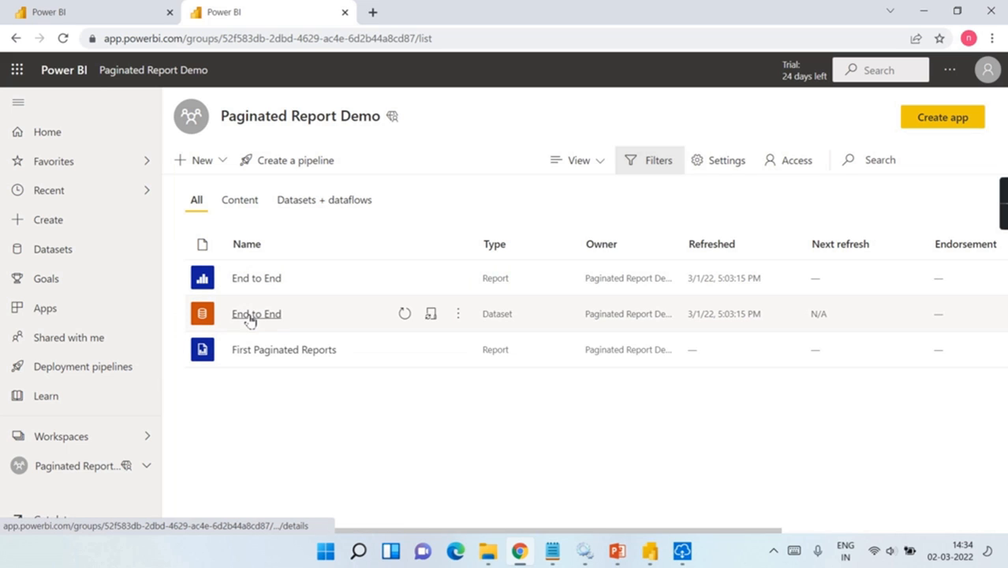
pyautogui.click(660, 553)
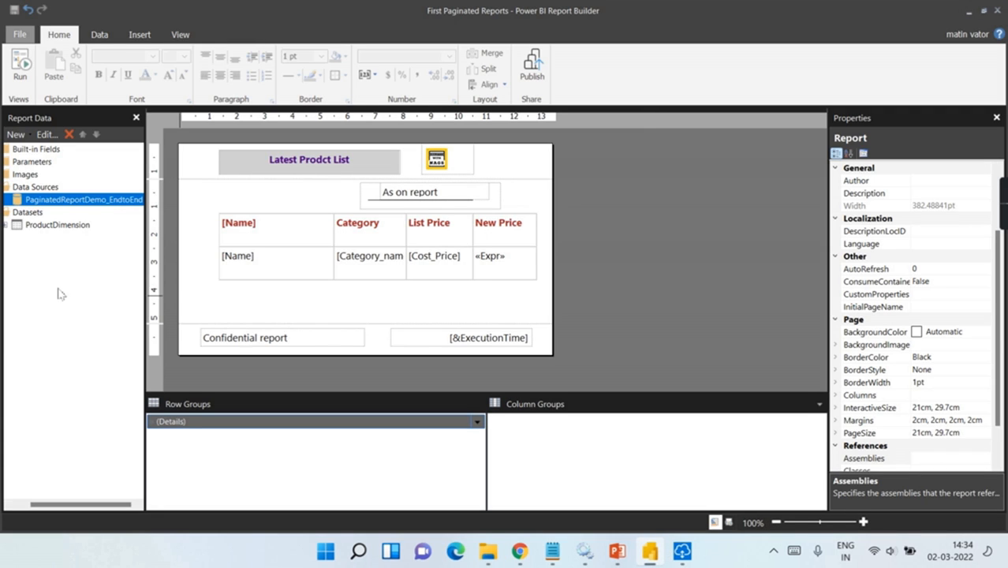
pyautogui.click(37, 230)
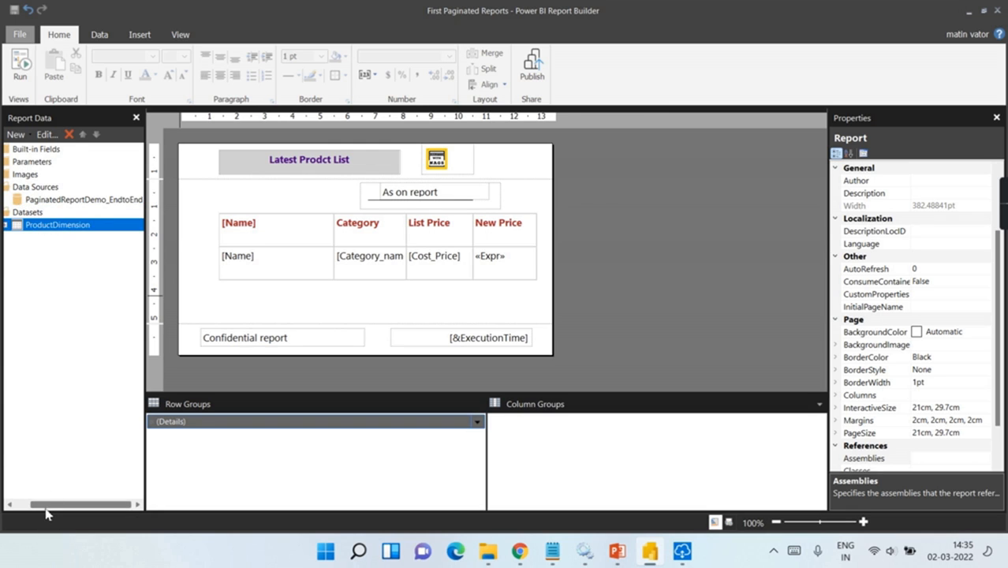
pyautogui.moveTo(48, 505); pyautogui.dragTo(33, 505)
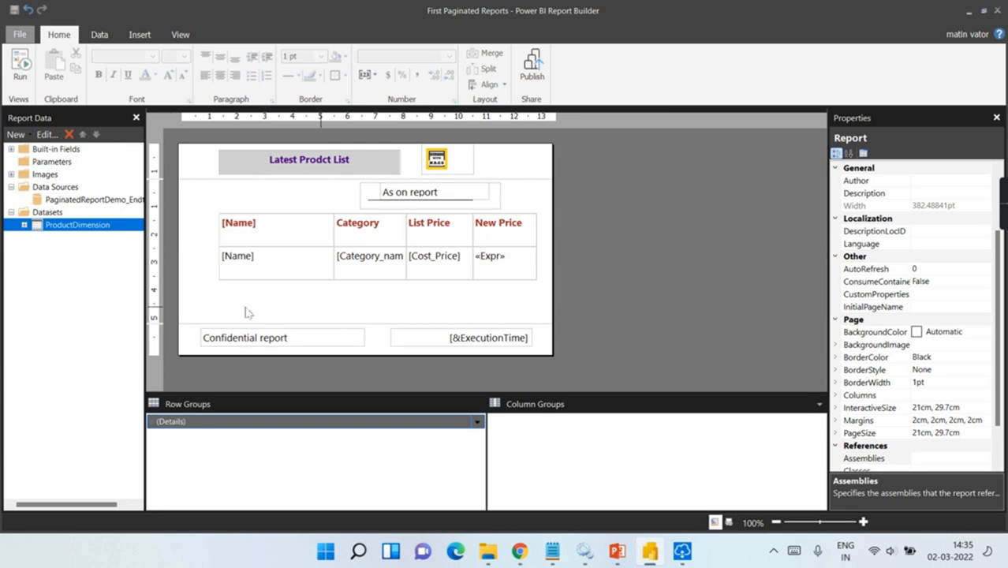
pyautogui.click(20, 67)
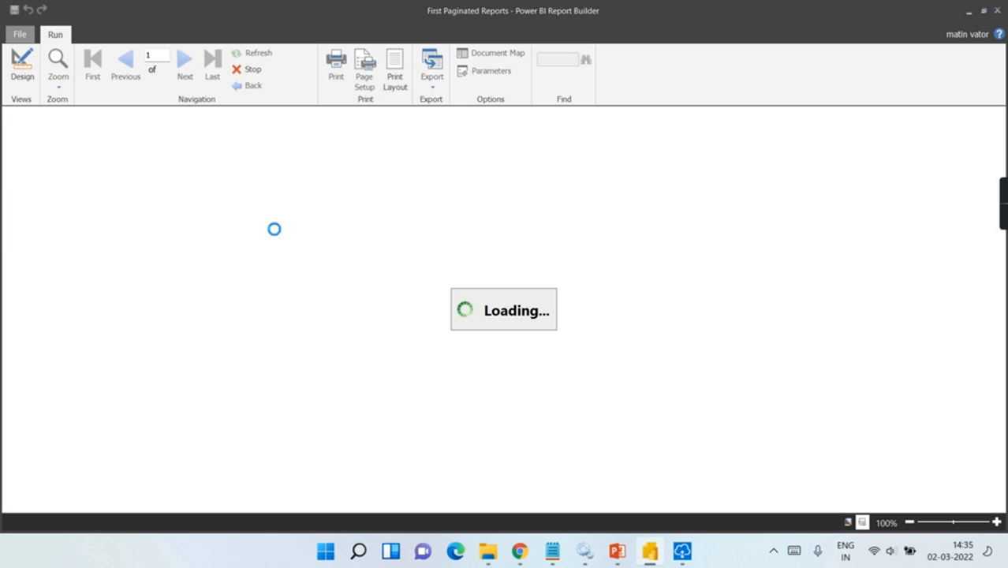
pyautogui.scroll(-3, 498, 257)
pyautogui.scroll(3, 500, 292)
pyautogui.click(22, 69)
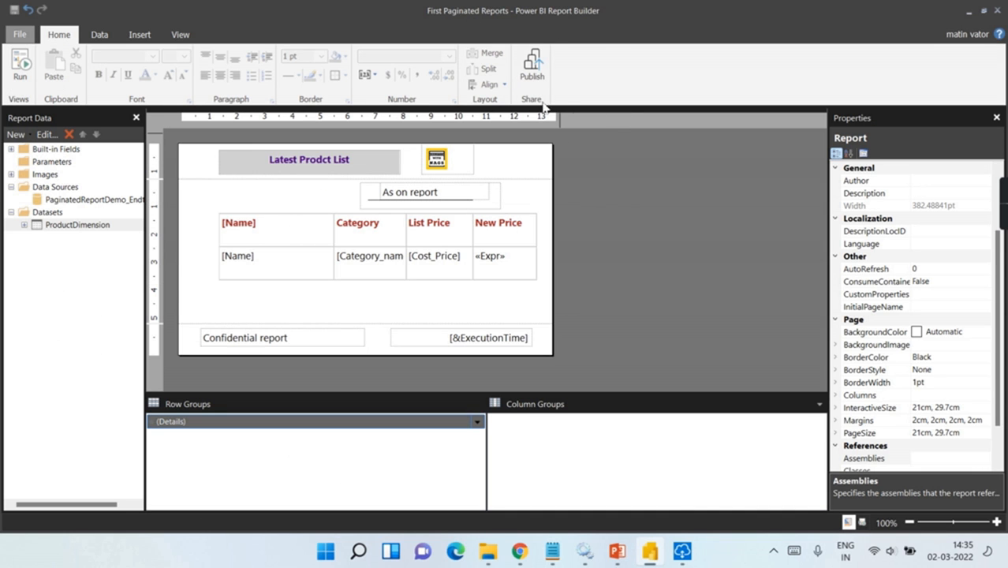
# Step: Publish over the existing First Paginated Reports in the Paginated Report Demo workspace and open it online
pyautogui.click(532, 71)
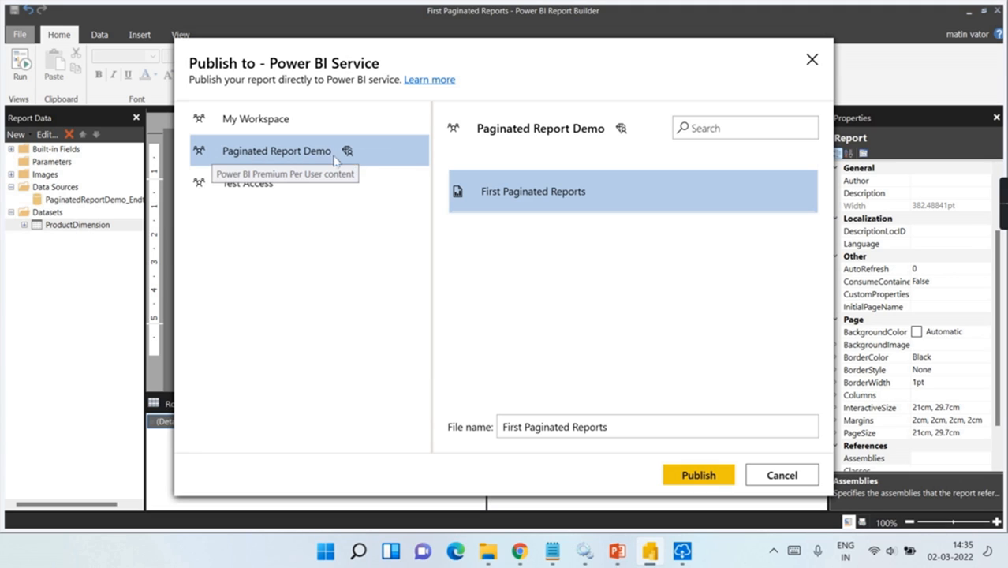
pyautogui.click(322, 161)
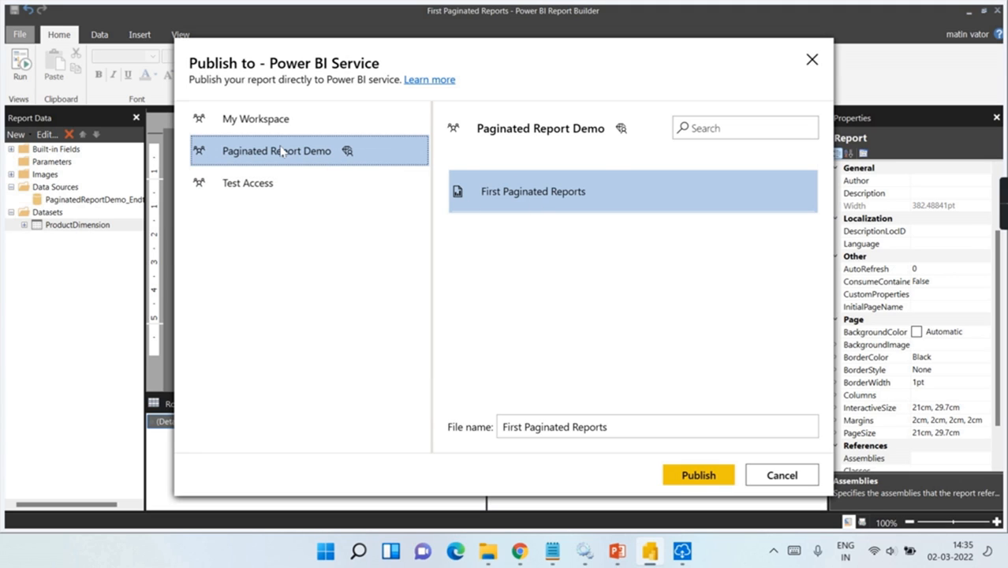
pyautogui.click(548, 192)
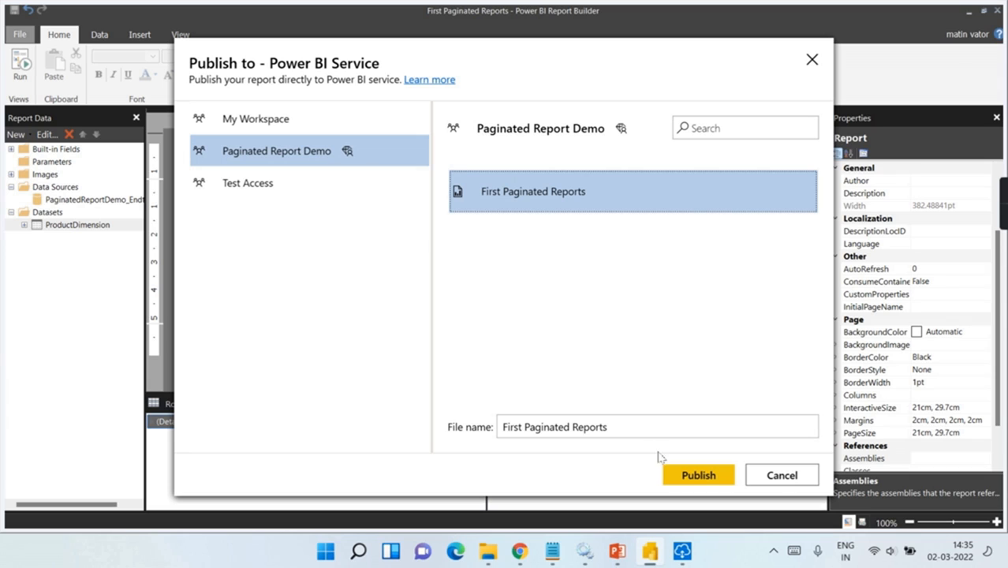
pyautogui.click(706, 478)
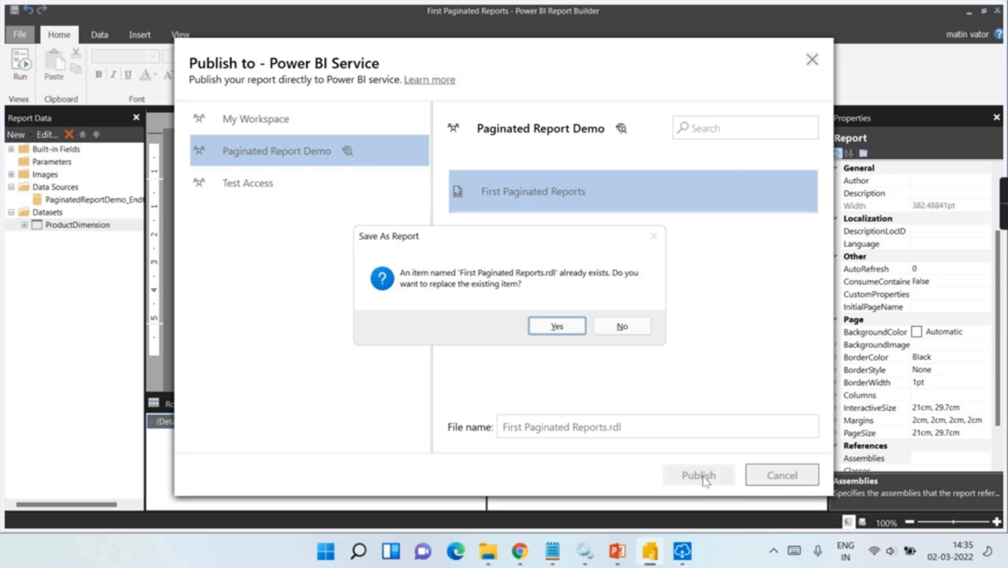
pyautogui.click(559, 326)
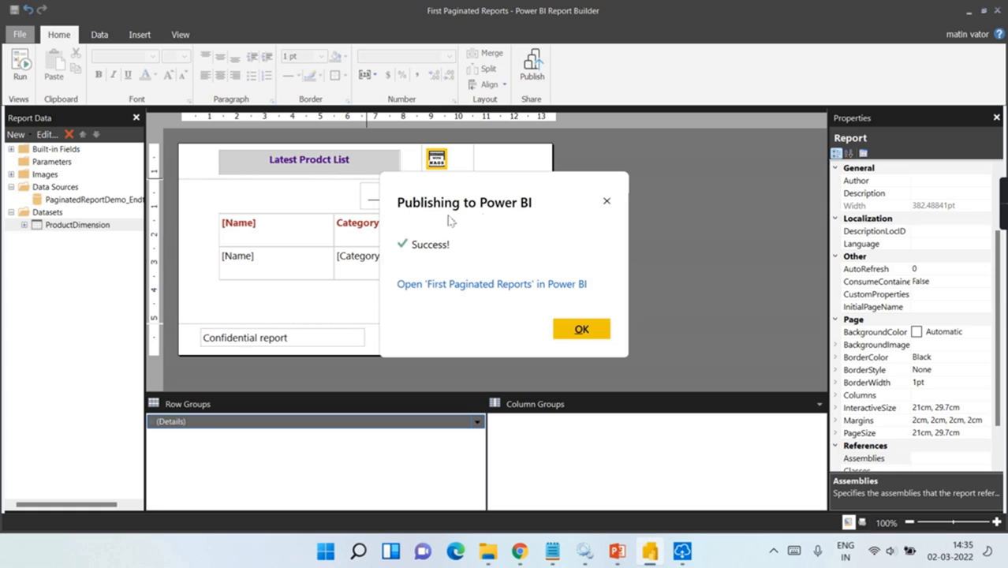
pyautogui.click(507, 286)
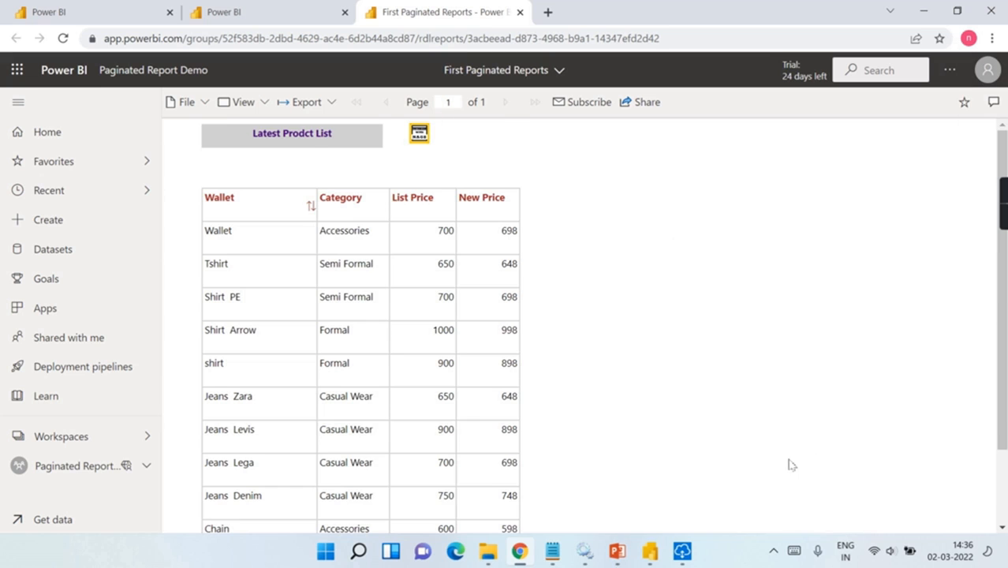
# Step: Scroll through the published product price table online, then go back to the Paginated Report Demo workspace
pyautogui.scroll(-2, 790, 465)
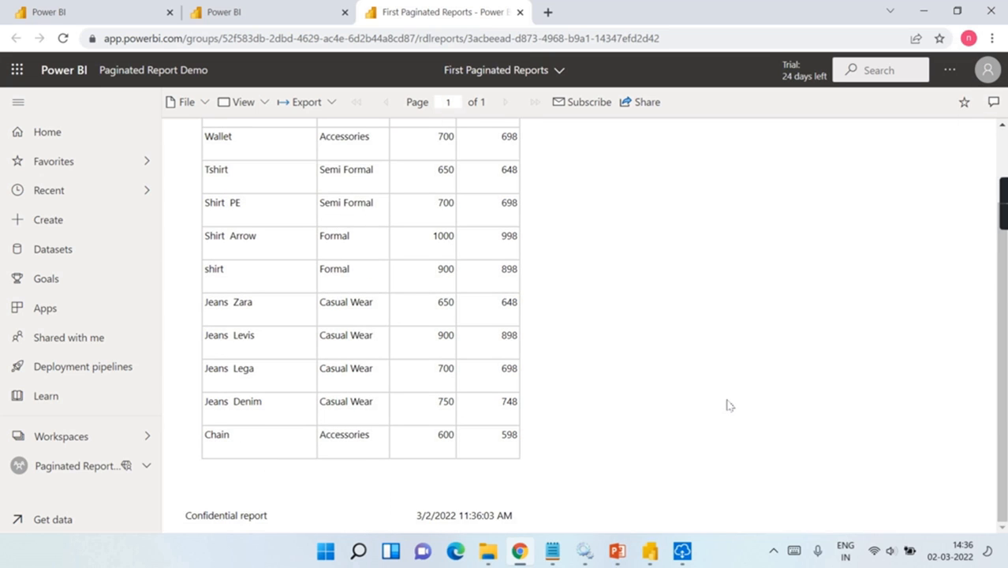
pyautogui.scroll(2, 727, 405)
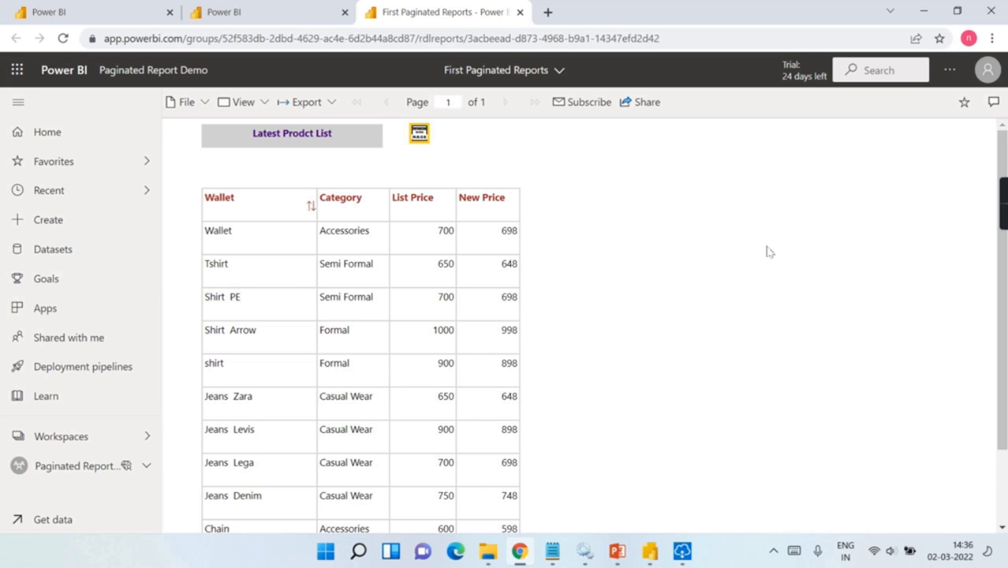
pyautogui.click(93, 475)
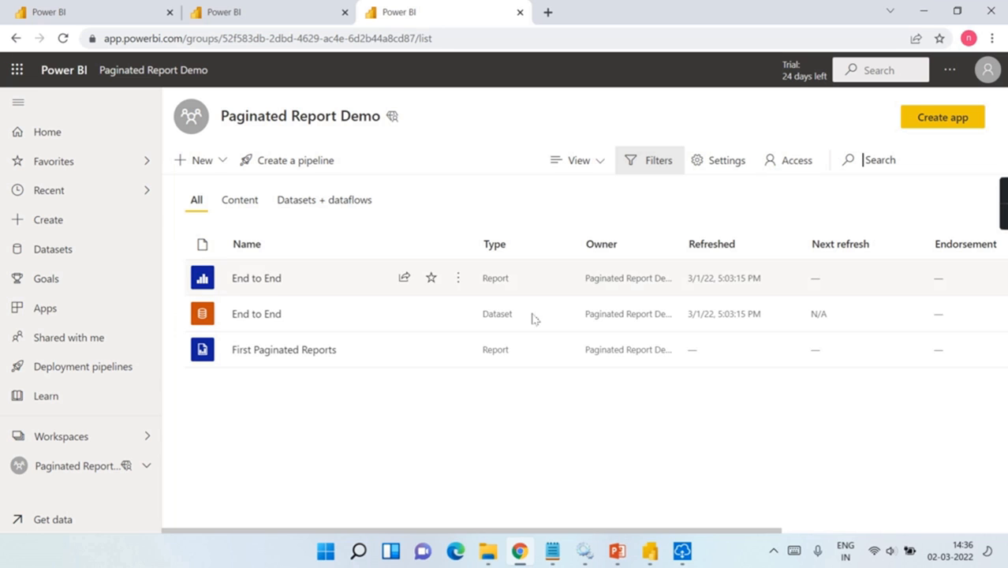
# Step: Show the architecture slide, then close Report Builder's publish Success message
pyautogui.click(618, 552)
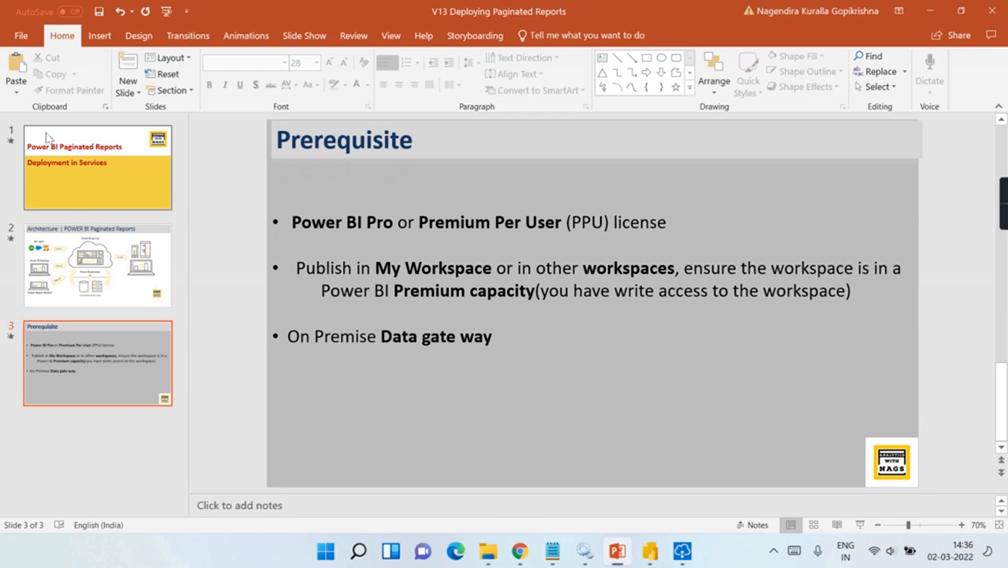
pyautogui.click(79, 272)
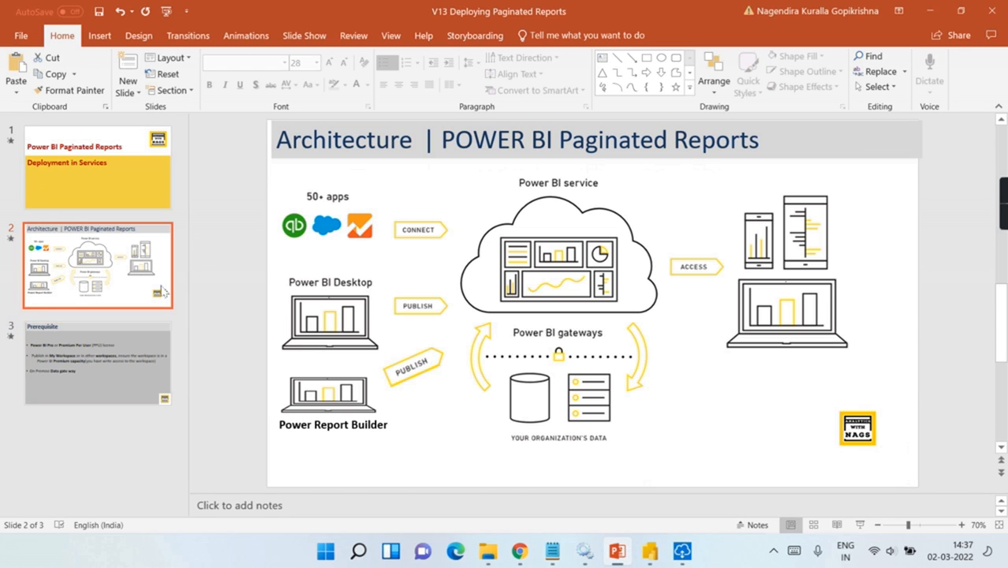
pyautogui.click(650, 551)
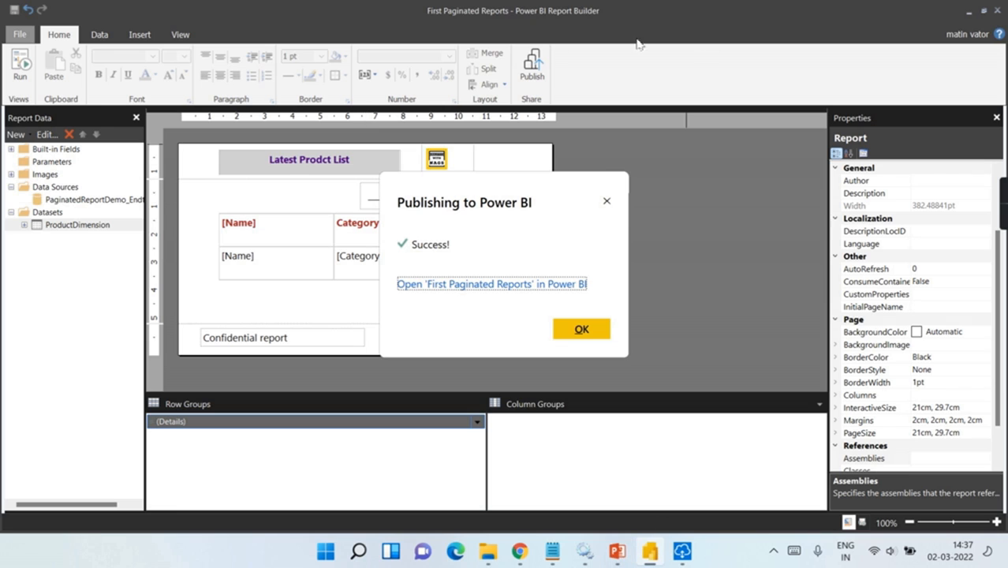
pyautogui.click(604, 200)
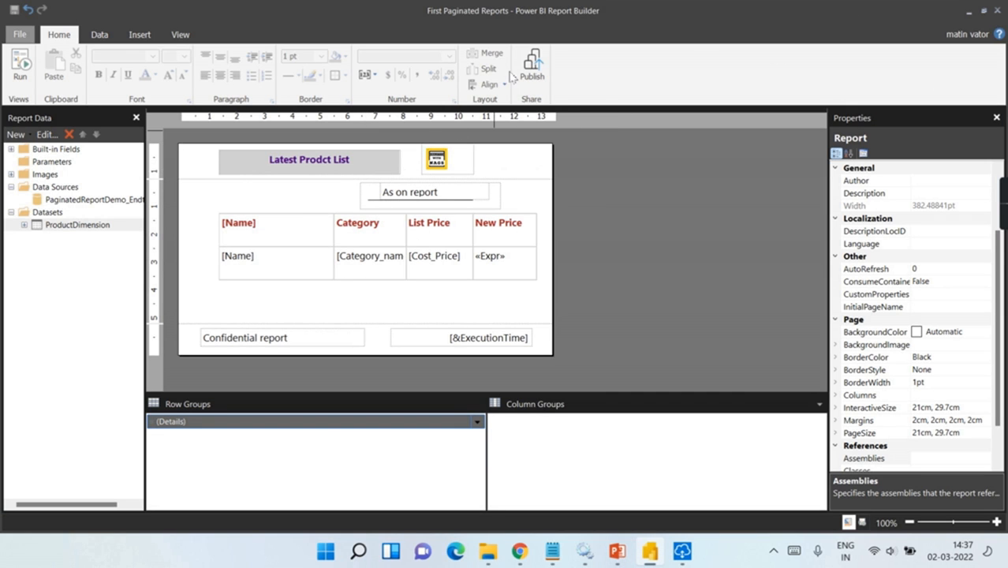
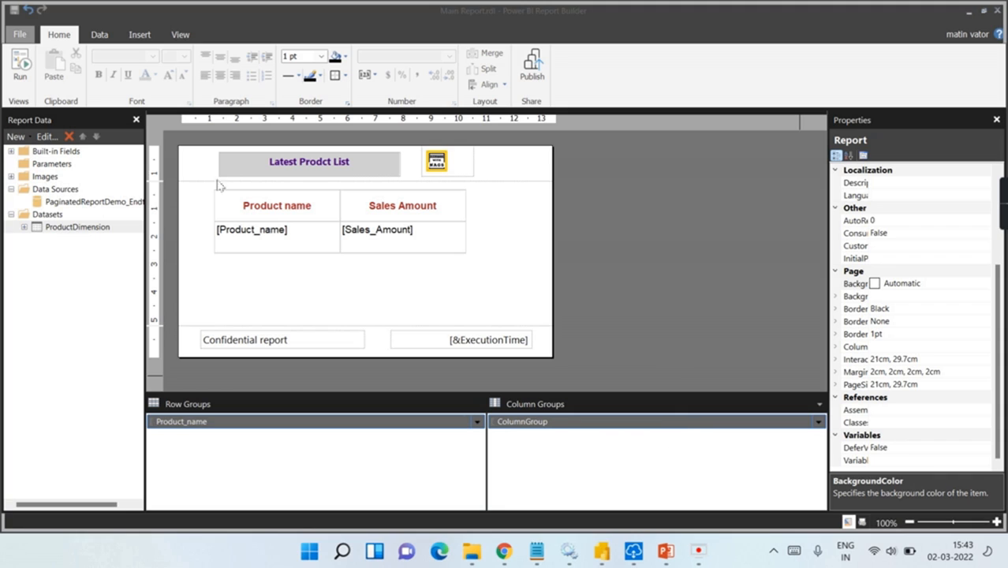
pyautogui.click(219, 7)
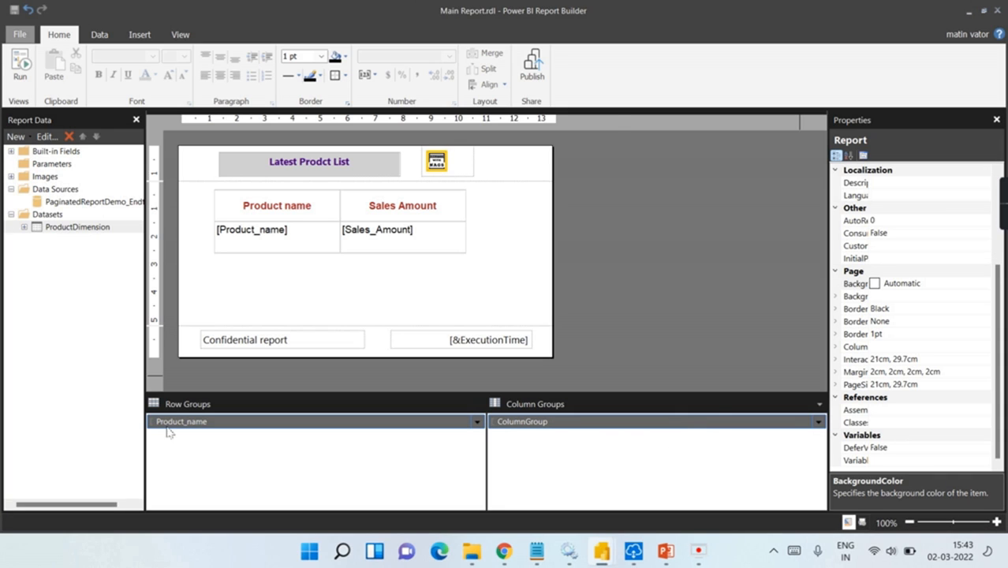
pyautogui.moveTo(604, 554)
pyautogui.click(518, 451)
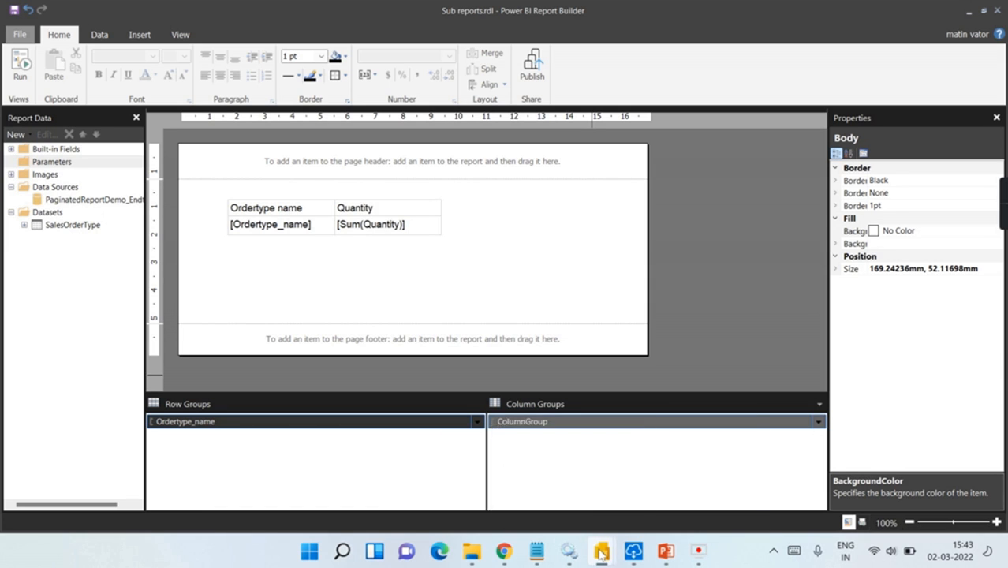
pyautogui.click(684, 477)
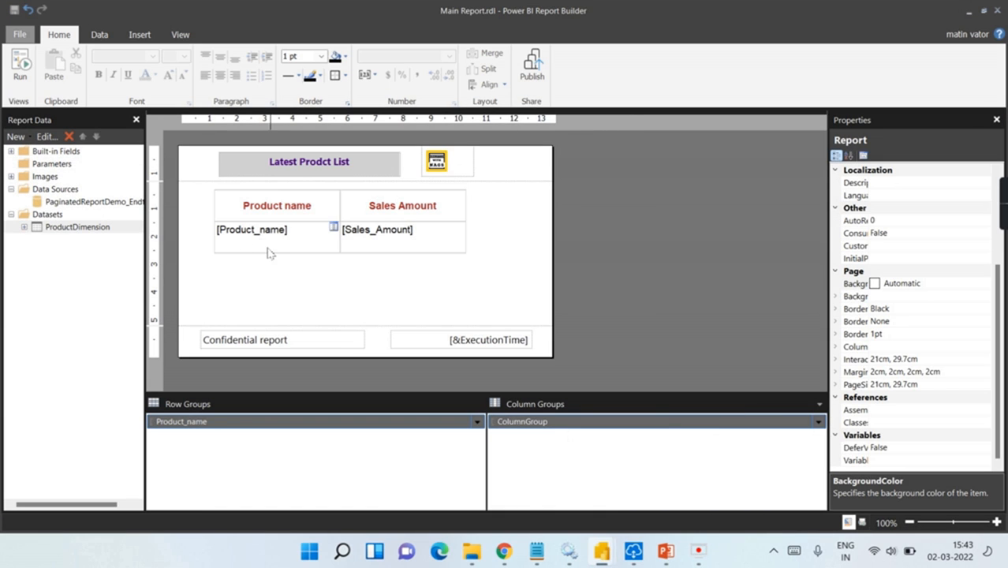
pyautogui.click(19, 67)
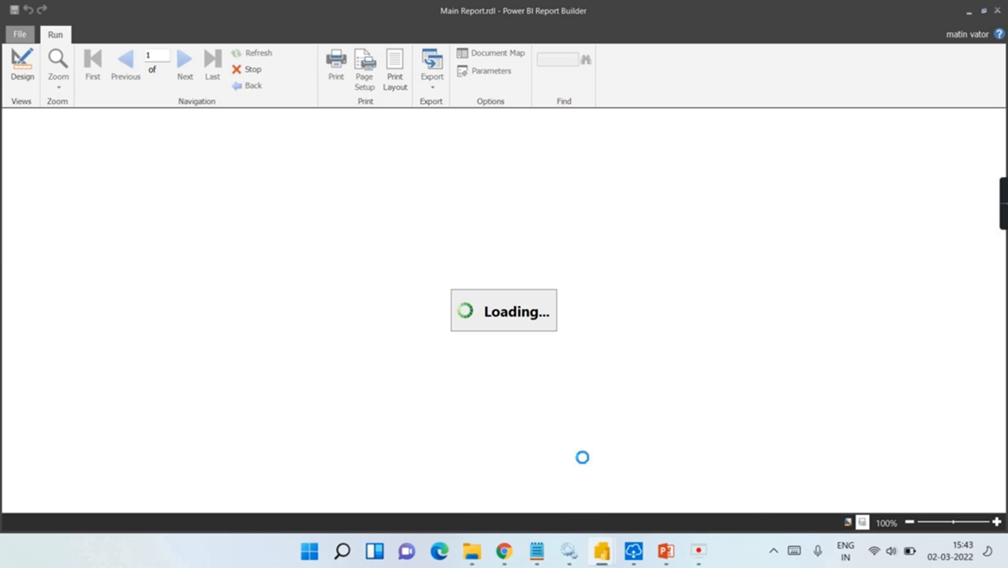
pyautogui.moveTo(602, 555)
pyautogui.click(531, 434)
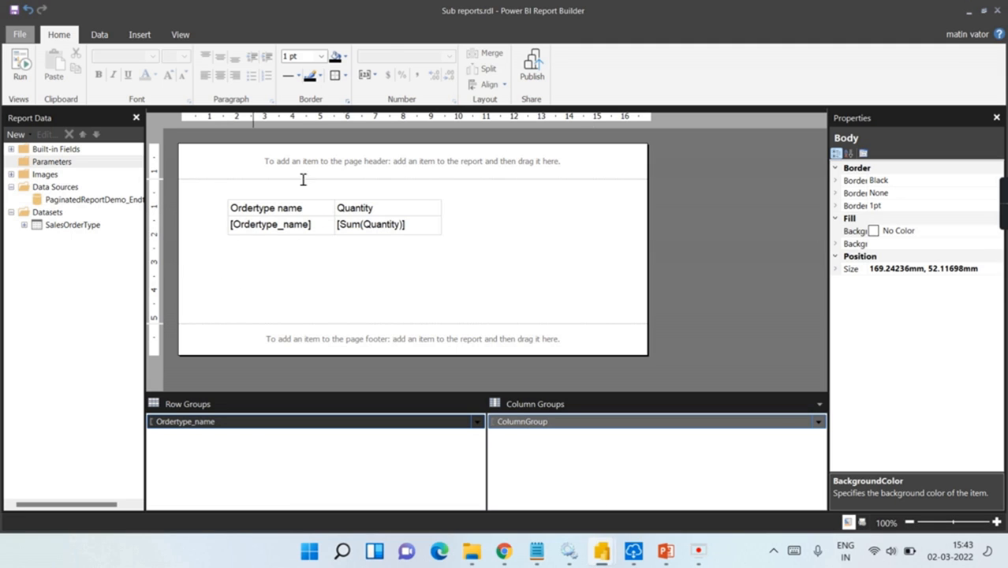
pyautogui.click(19, 67)
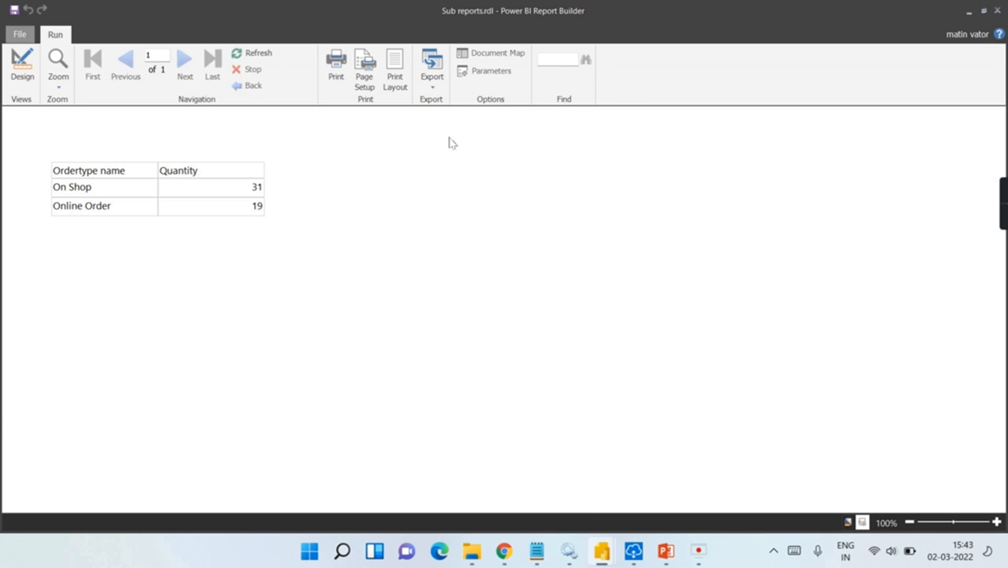
pyautogui.click(24, 79)
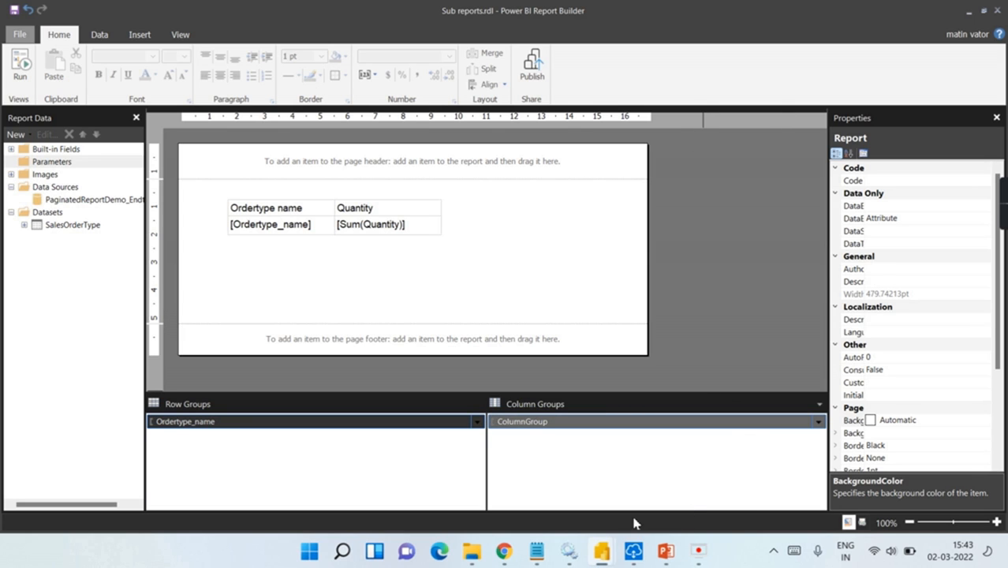
pyautogui.moveTo(605, 555)
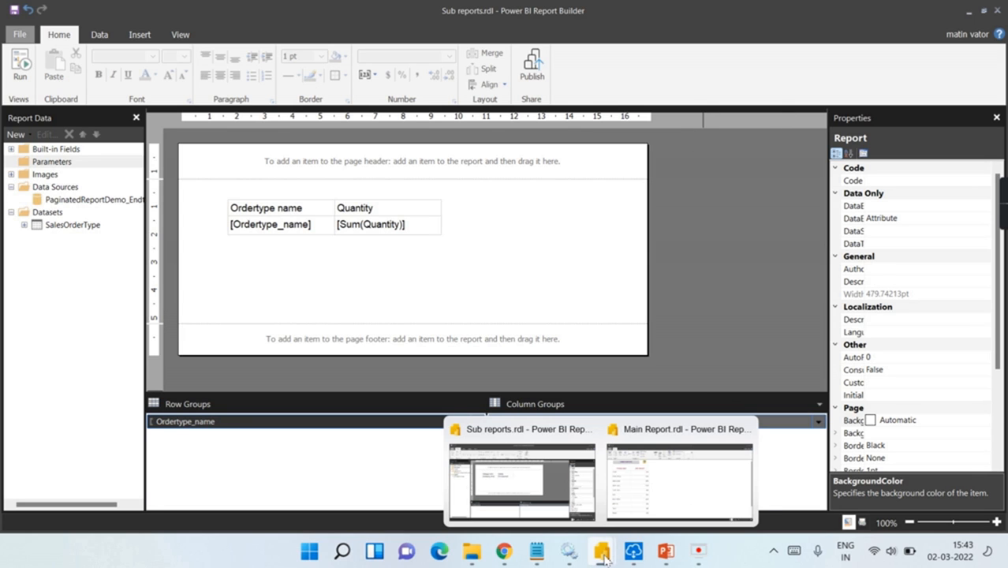
pyautogui.moveTo(675, 456)
pyautogui.click(668, 477)
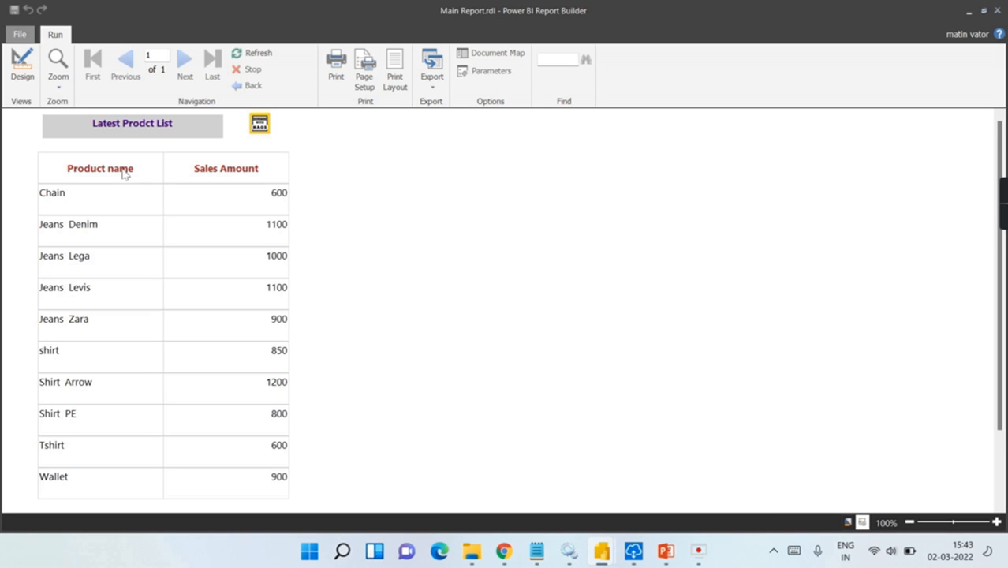
pyautogui.scroll(-1, 110, 184)
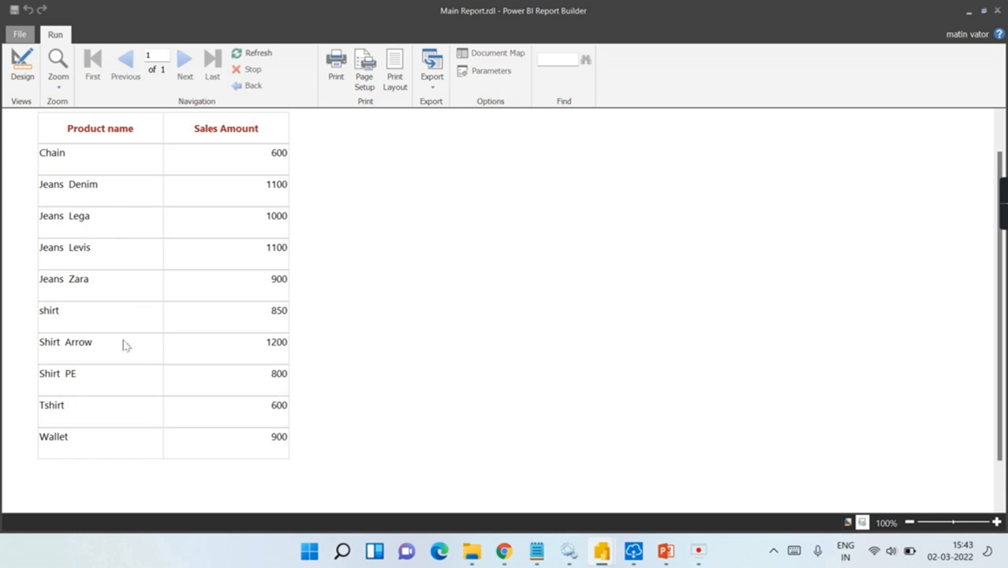
pyautogui.scroll(-1, 272, 386)
pyautogui.scroll(2, 277, 385)
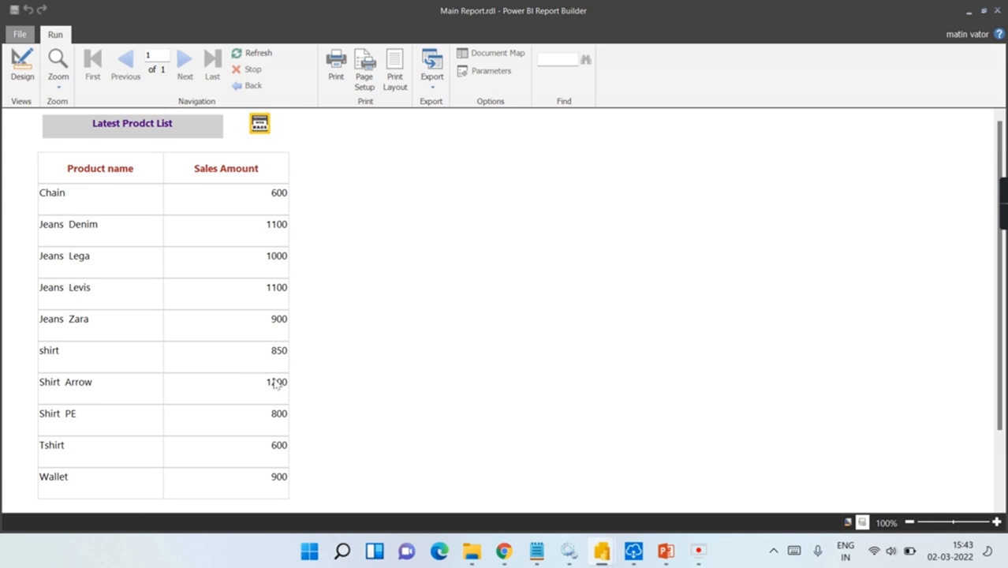
pyautogui.click(22, 77)
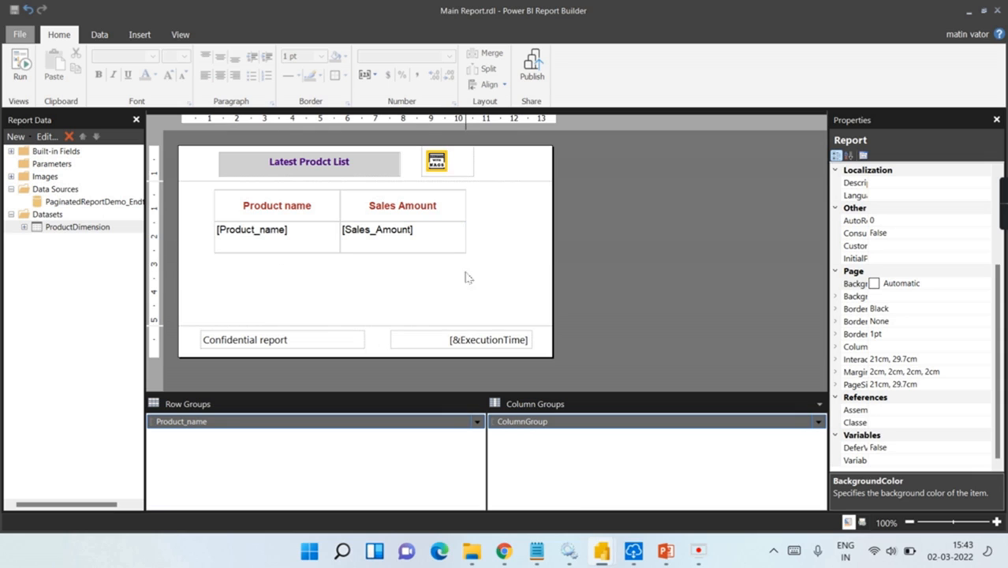
pyautogui.moveTo(605, 558)
pyautogui.click(140, 35)
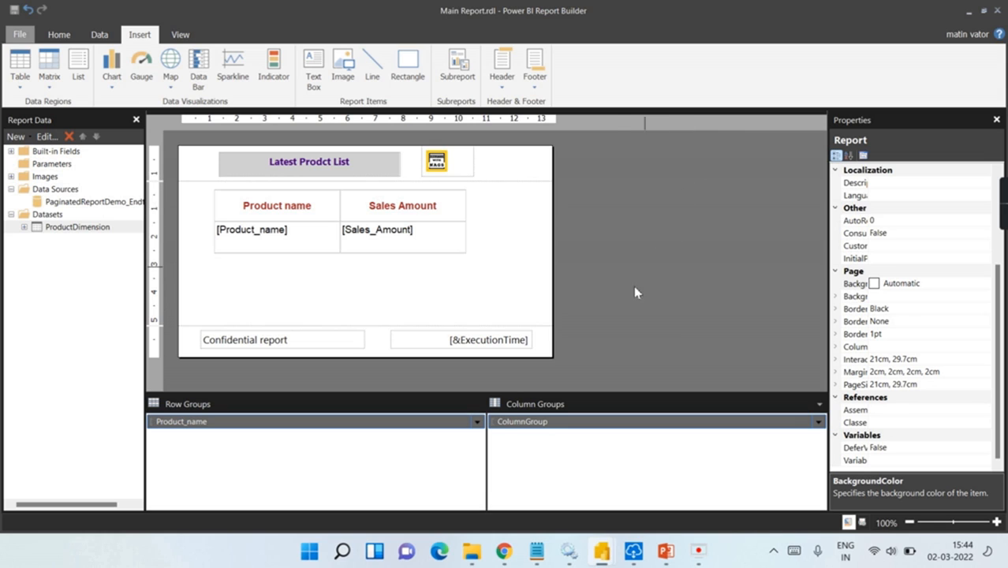
pyautogui.click(58, 34)
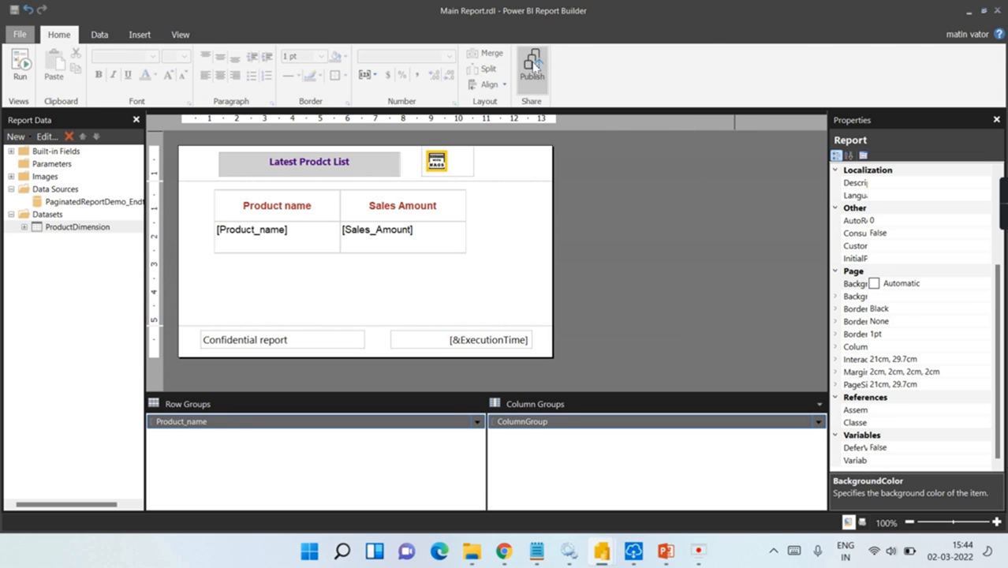
# Step: Publish the report to the Paginated Report Demo workspace under the file name 'Main Report'
pyautogui.click(533, 69)
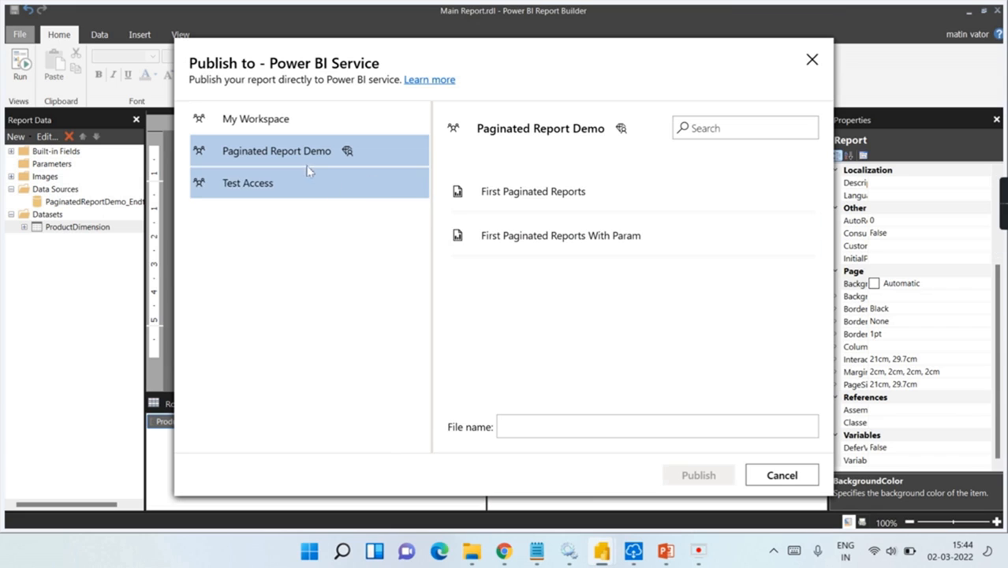
pyautogui.click(308, 158)
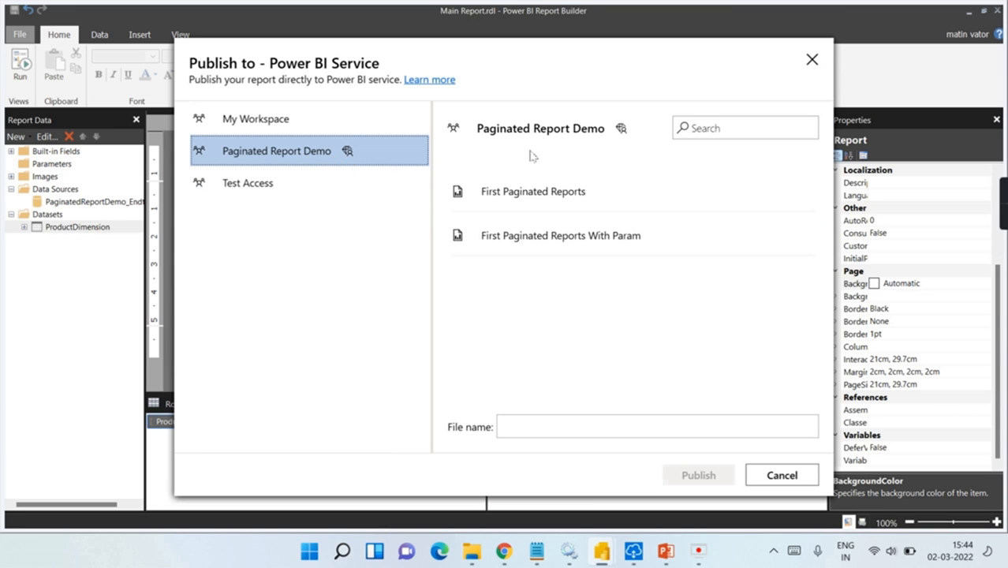
pyautogui.click(550, 427)
pyautogui.write('Main Report')
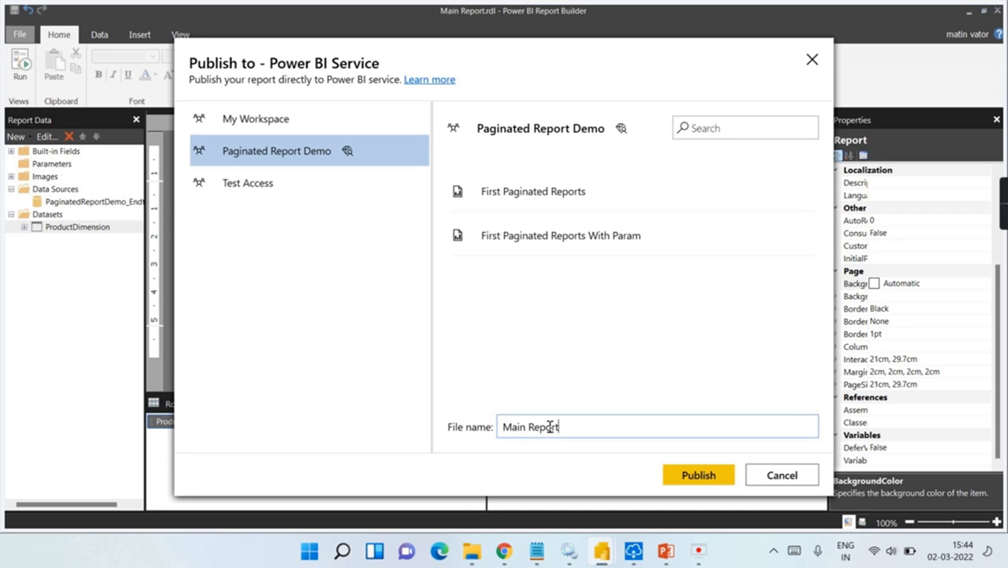
pyautogui.click(705, 476)
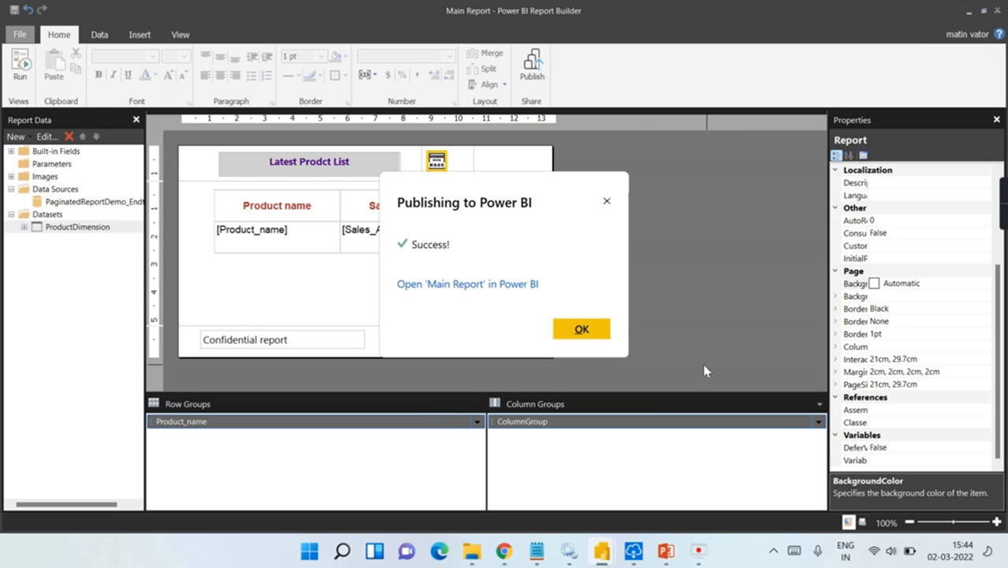
pyautogui.click(588, 327)
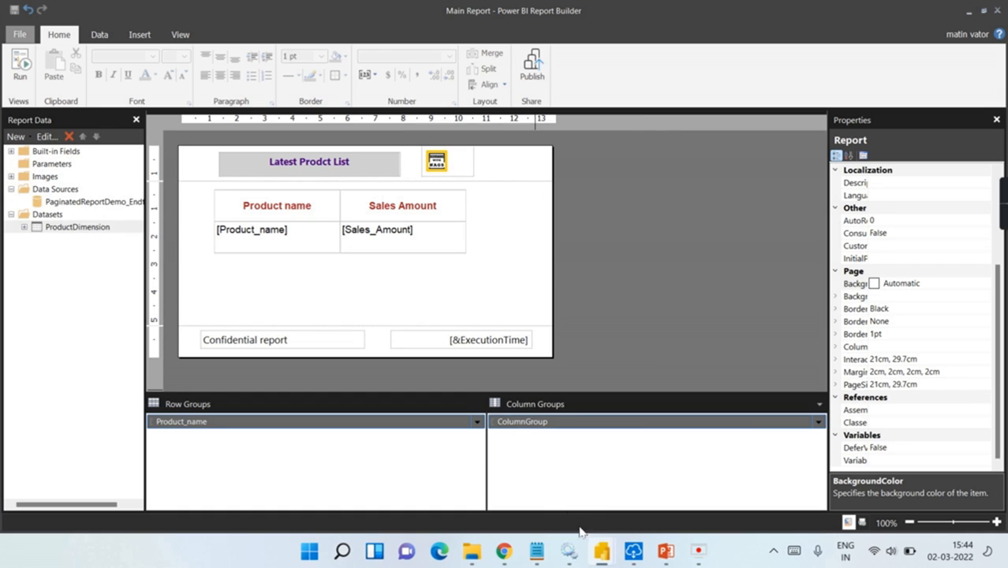
# Step: From the Sub reports window, publish to Paginated Report Demo as 'sub Report awn demo'
pyautogui.click(535, 447)
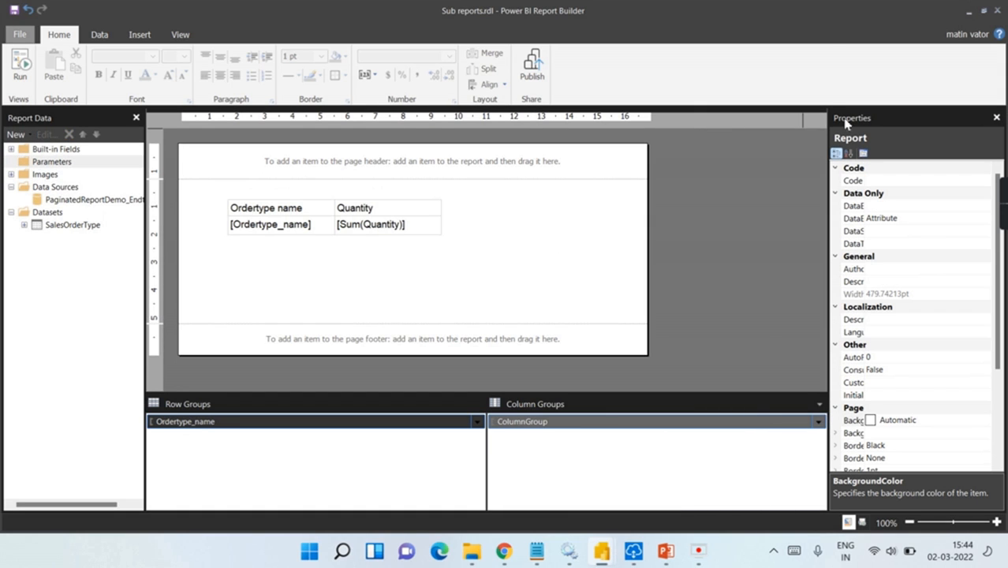
pyautogui.click(531, 72)
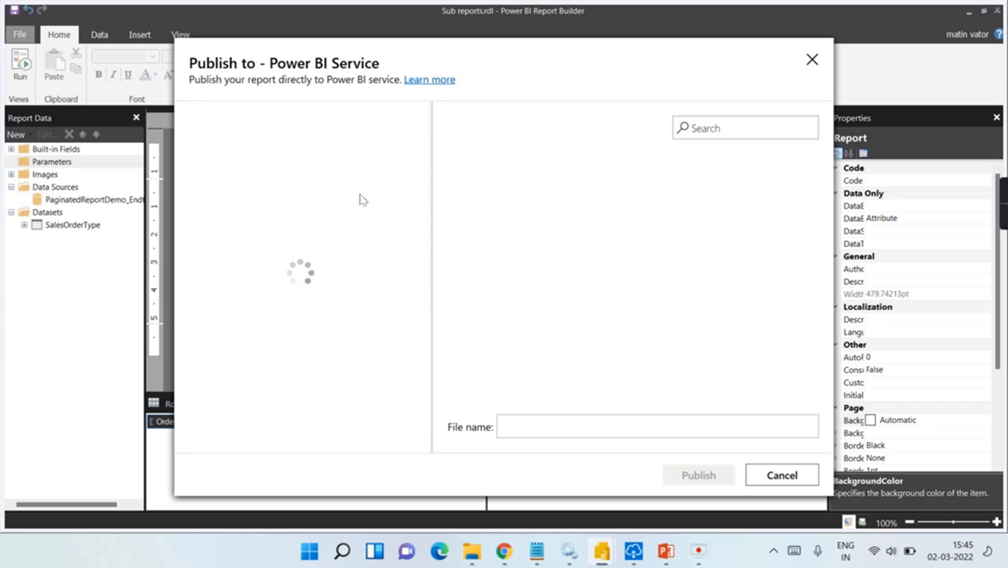
pyautogui.click(301, 160)
pyautogui.click(554, 435)
pyautogui.write('sub Report awn demo')
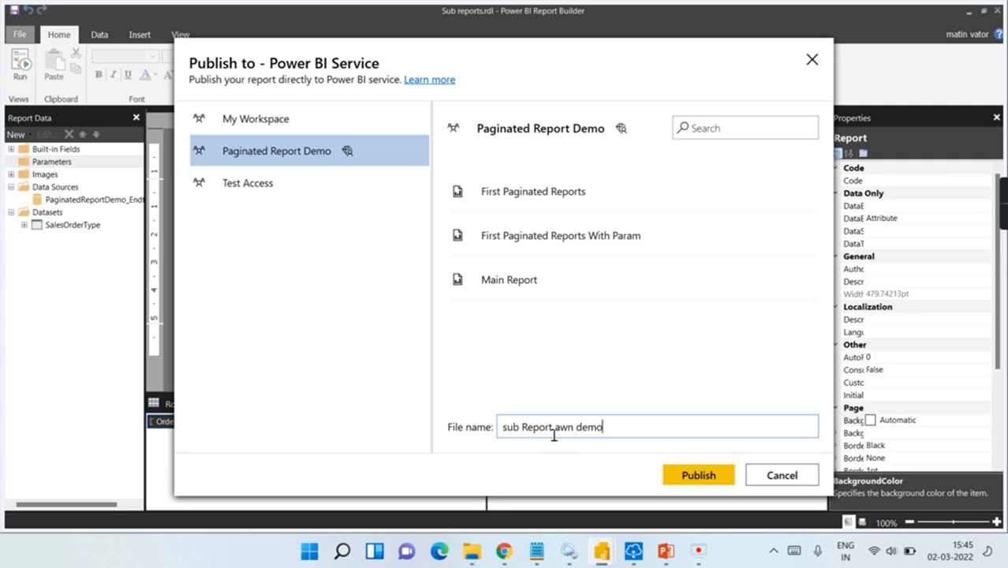
pyautogui.click(706, 474)
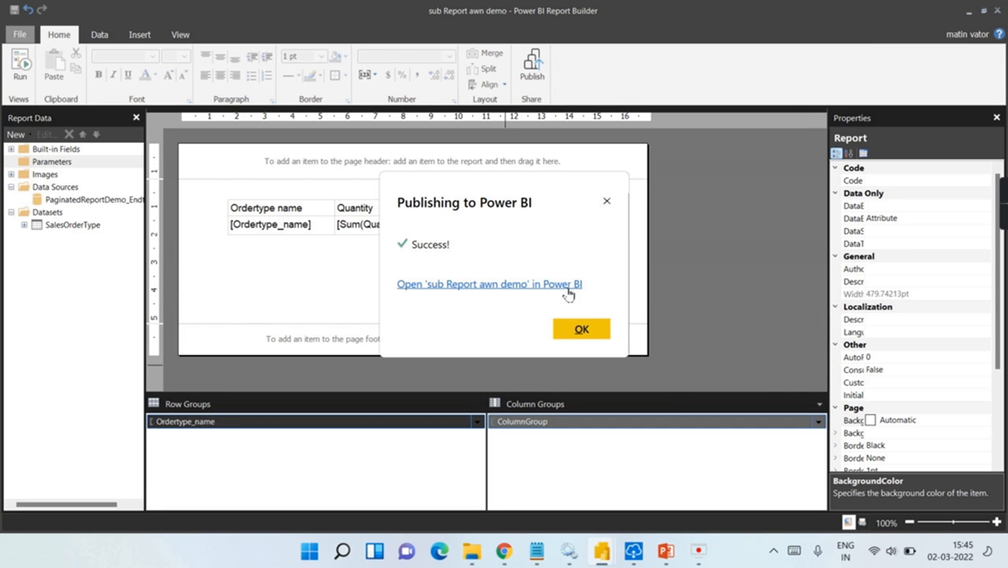
pyautogui.click(580, 329)
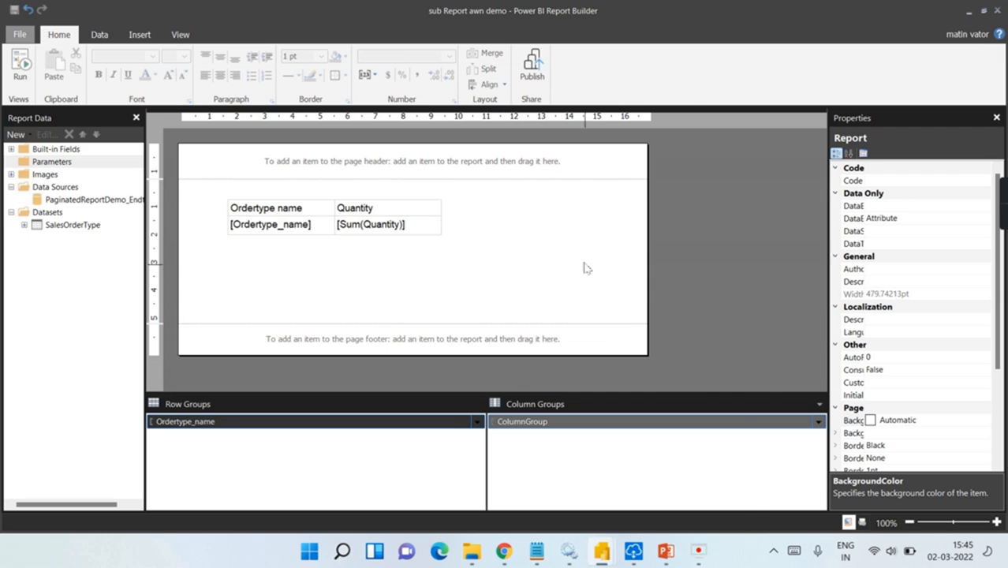
# Step: In Main Report, draw a subreport box below the product table and open its Subreport Properties
pyautogui.moveTo(601, 559)
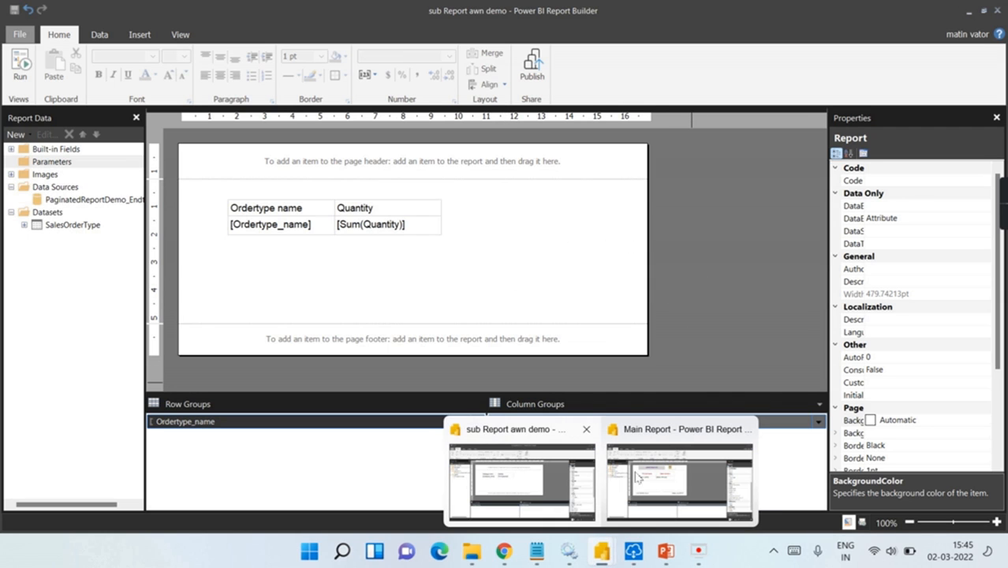
pyautogui.click(689, 437)
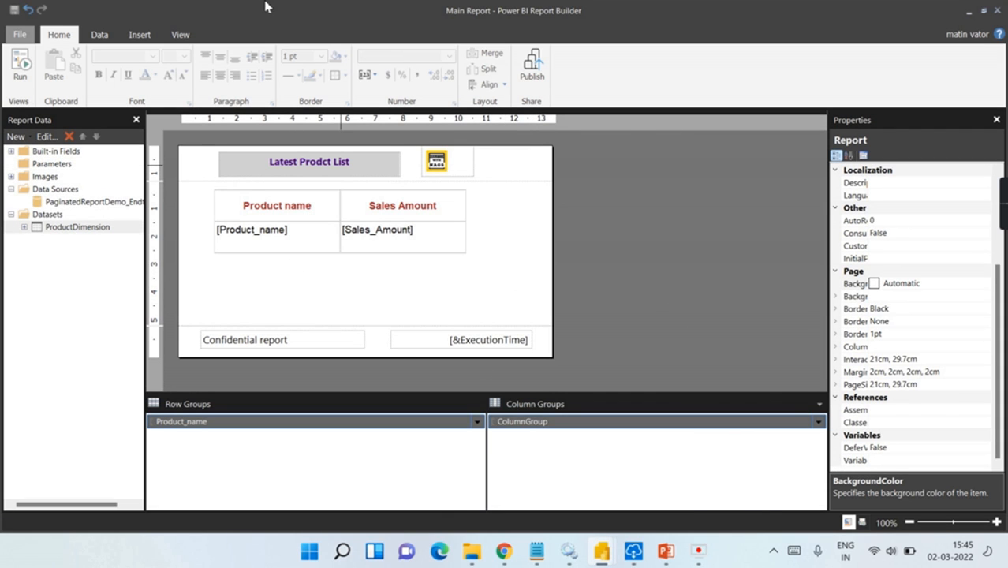
pyautogui.click(140, 34)
pyautogui.click(469, 79)
pyautogui.moveTo(215, 262)
pyautogui.mouseDown()
pyautogui.moveTo(254, 298)
pyautogui.moveTo(467, 315)
pyautogui.mouseUp()
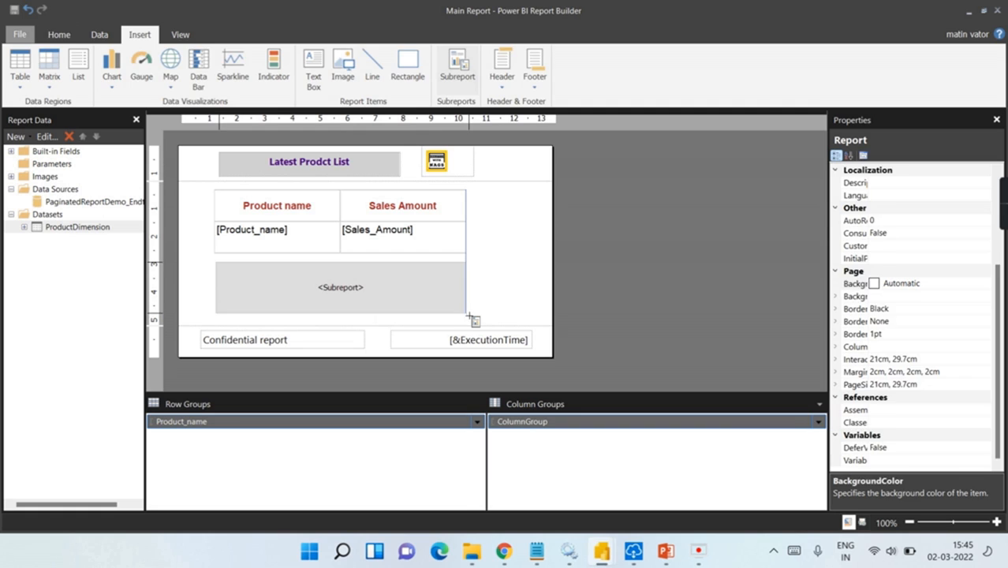
pyautogui.rightClick(375, 300)
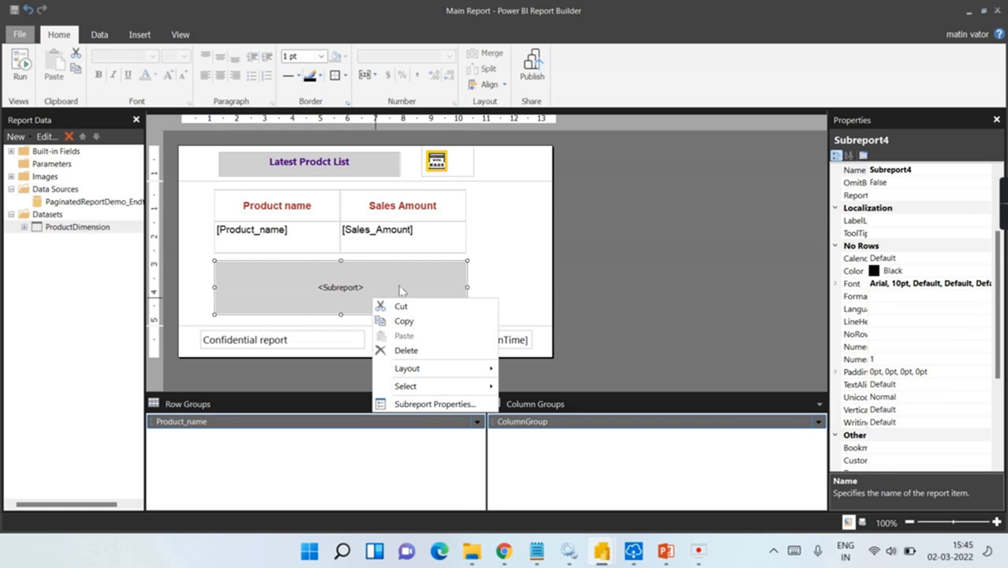
pyautogui.click(430, 404)
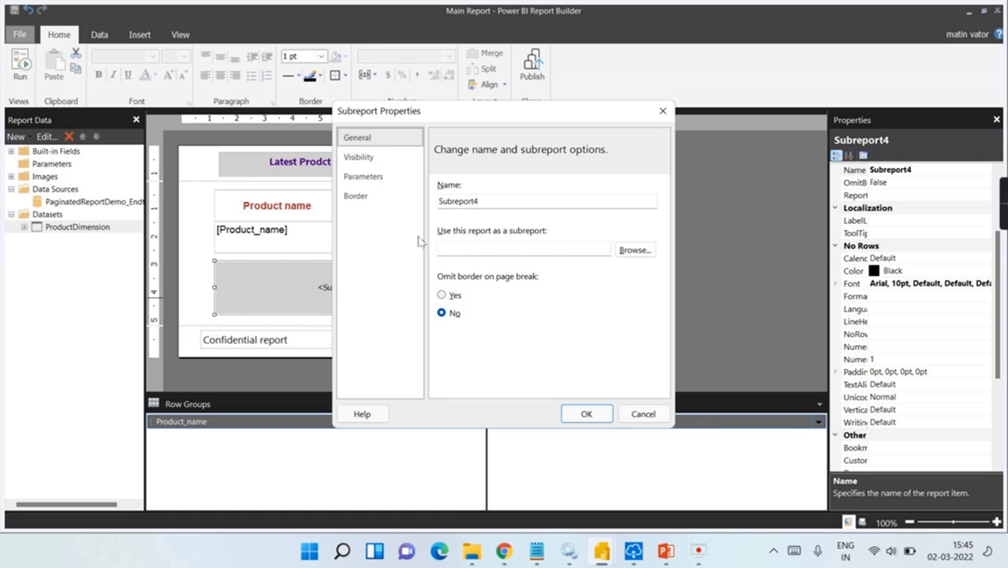
# Step: Set Subreport4's source to 'sub Report awn demo' from the Power BI Service
pyautogui.click(639, 255)
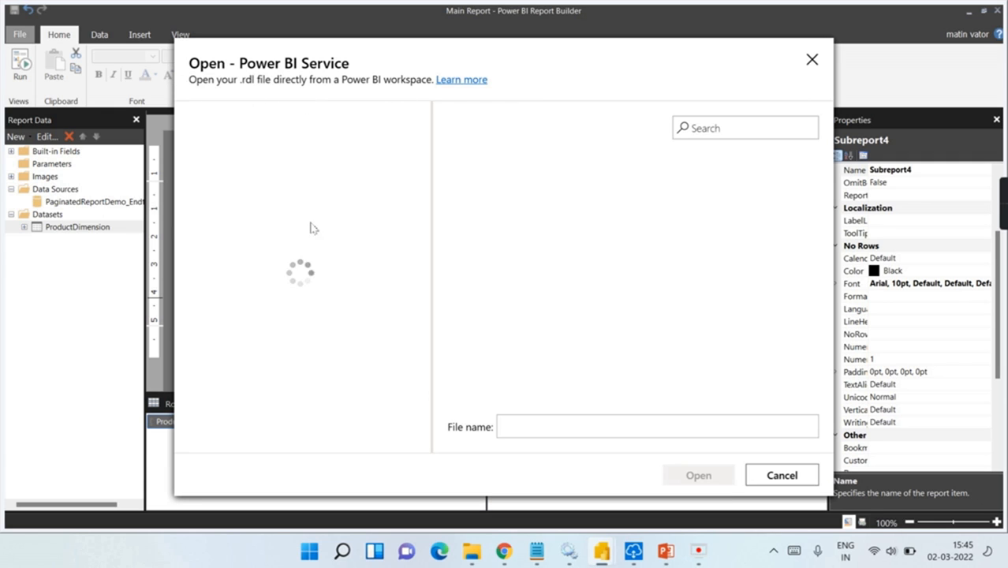
pyautogui.click(548, 328)
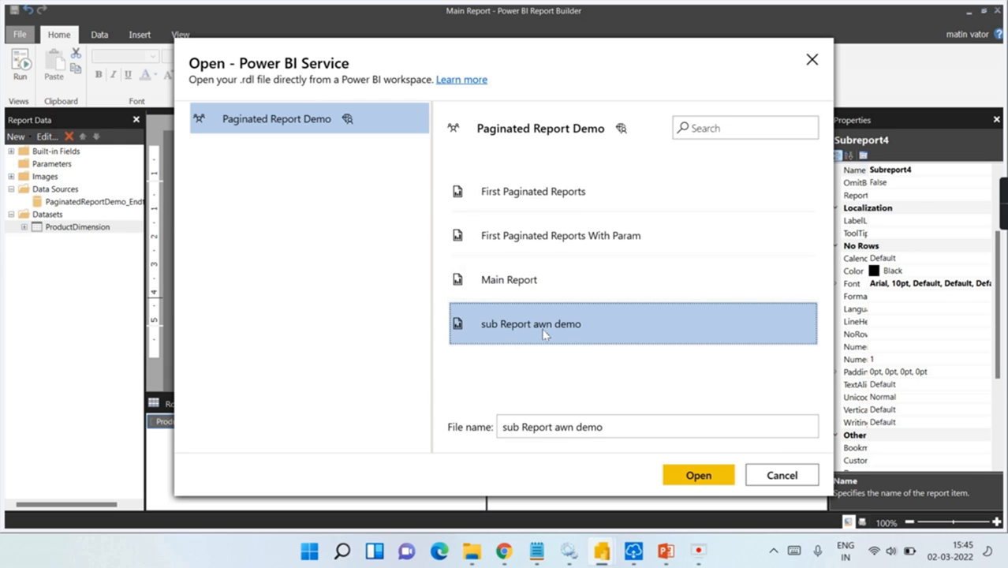
pyautogui.click(684, 477)
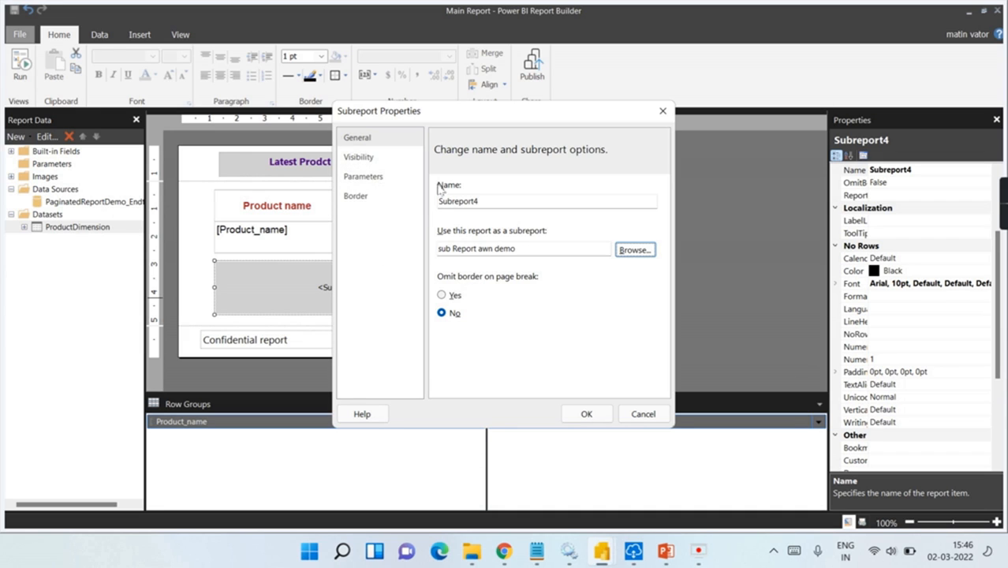
pyautogui.click(586, 414)
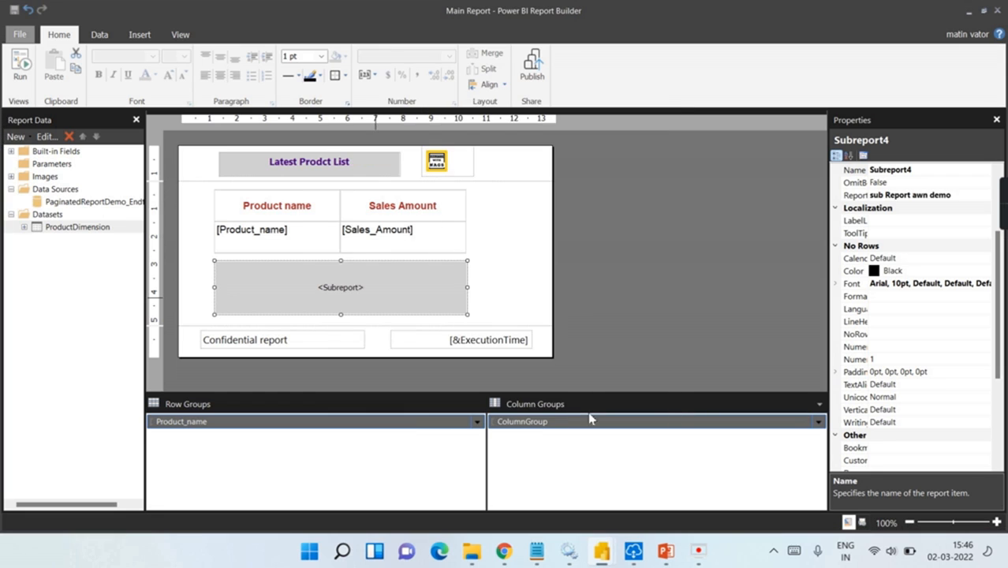
pyautogui.click(609, 263)
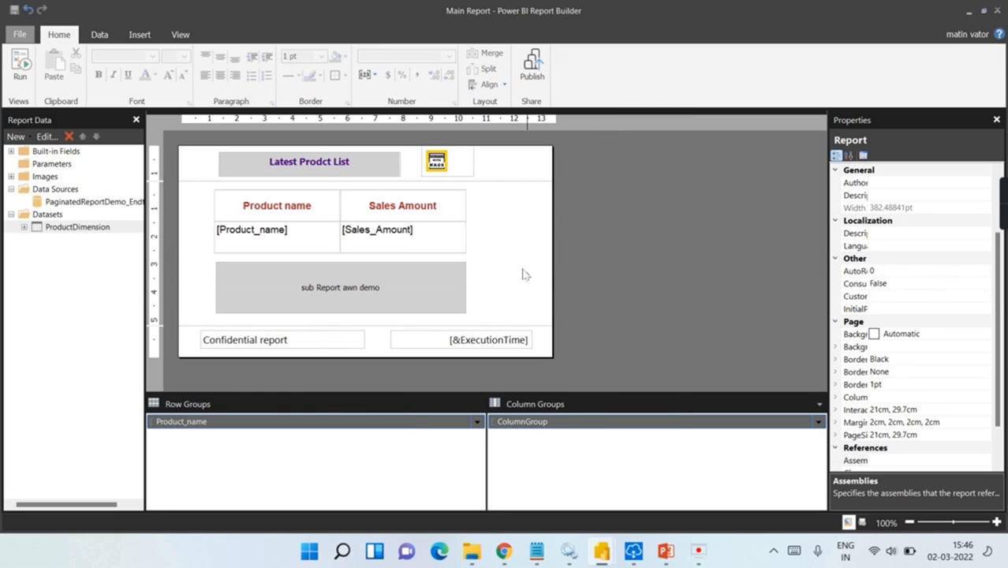
# Step: Check and minimize the sub Report awn demo window, then run the Main Report preview
pyautogui.click(365, 310)
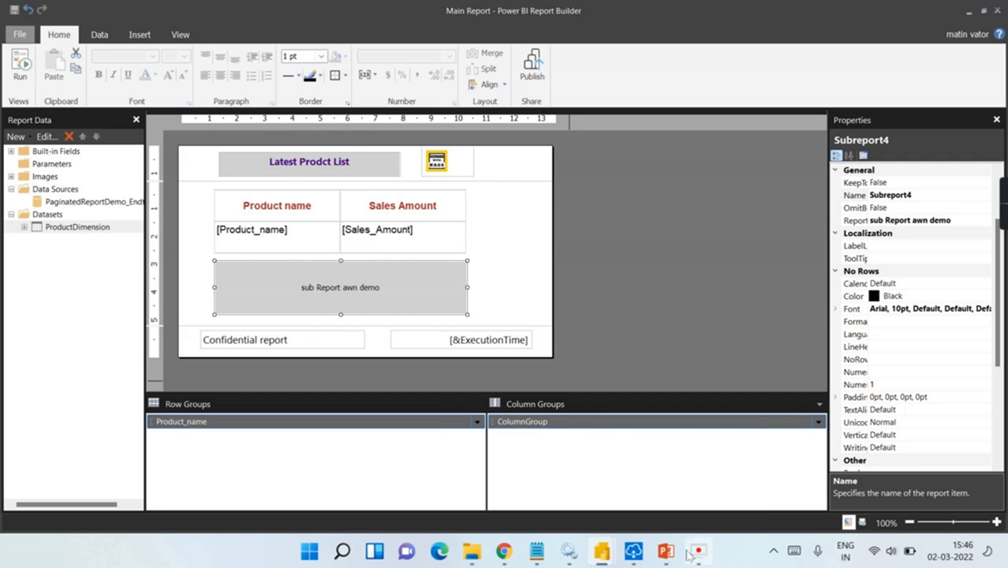
pyautogui.moveTo(601, 553)
pyautogui.click(542, 443)
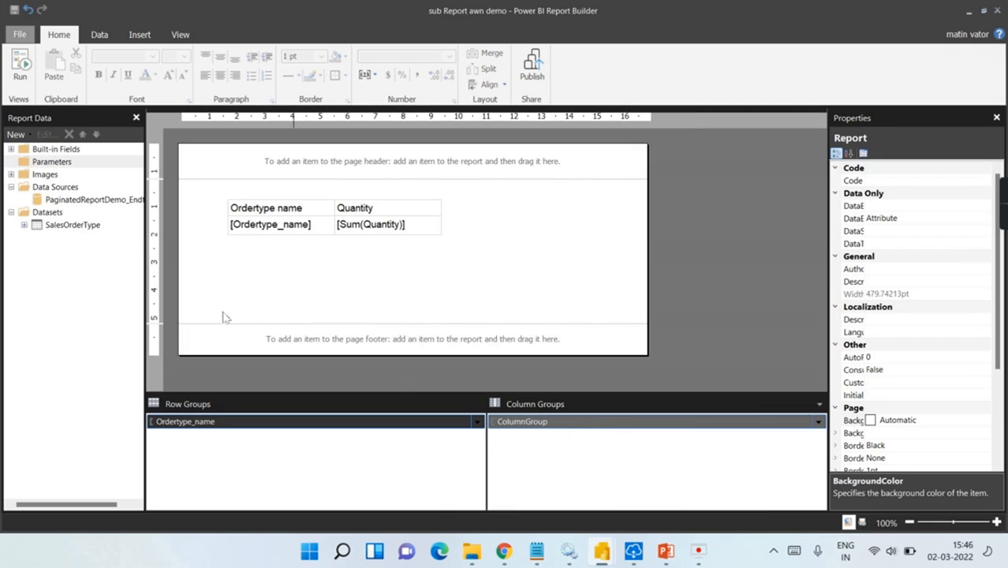
pyautogui.click(968, 11)
pyautogui.click(20, 65)
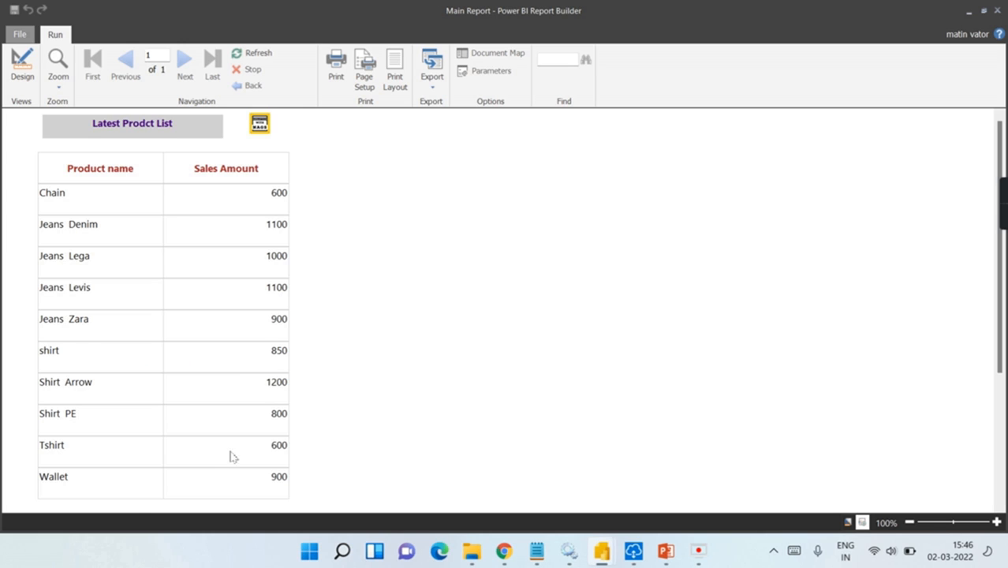
# Step: Scroll the Main Report preview, return to Design, and glance at the sub Report awn demo window
pyautogui.scroll(-3, 347, 399)
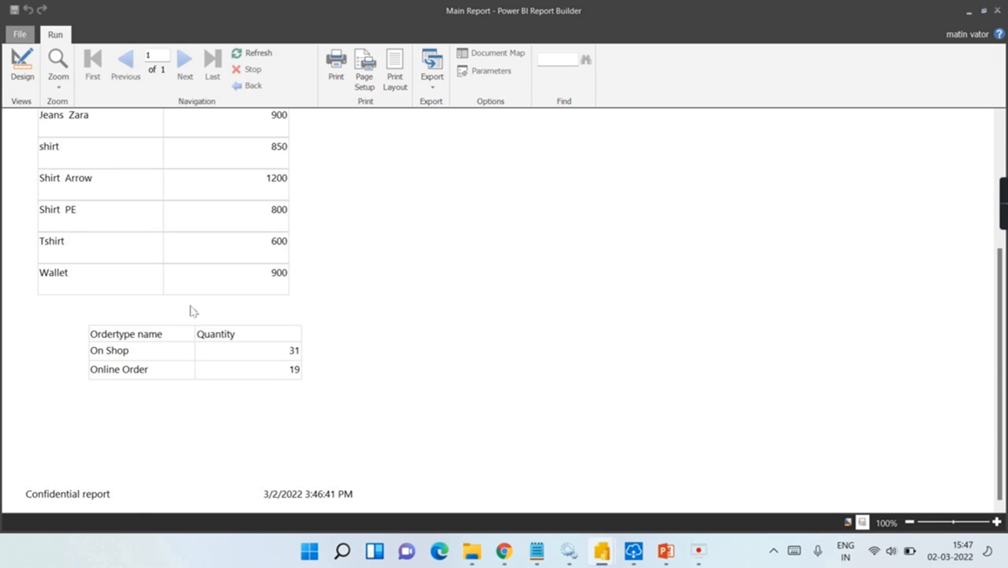
pyautogui.click(22, 67)
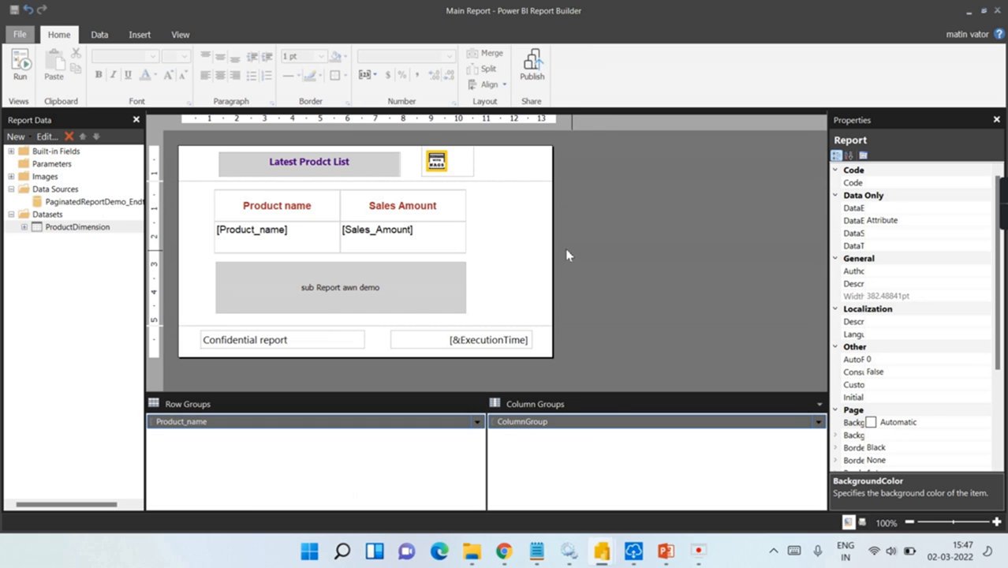
pyautogui.moveTo(606, 557)
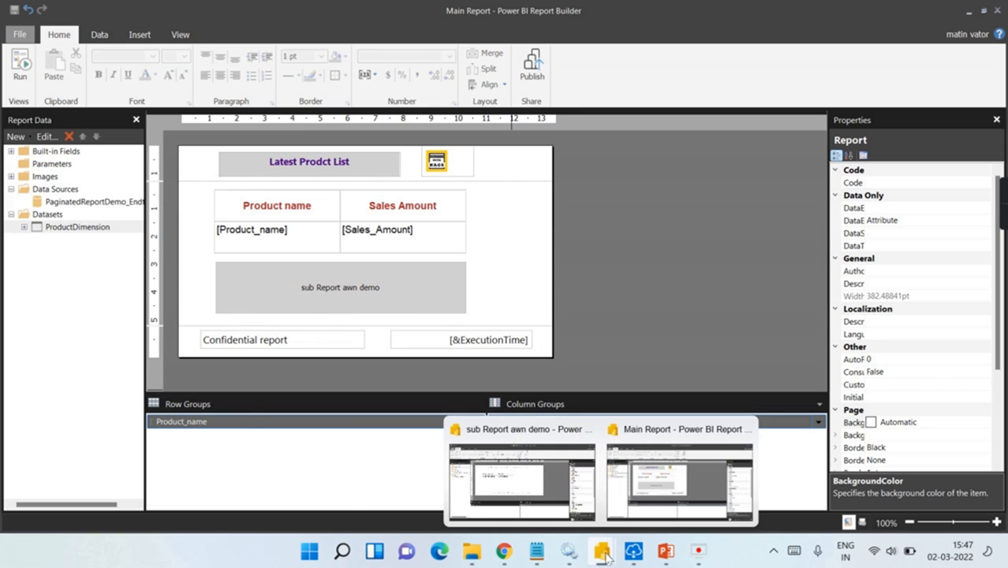
pyautogui.click(516, 473)
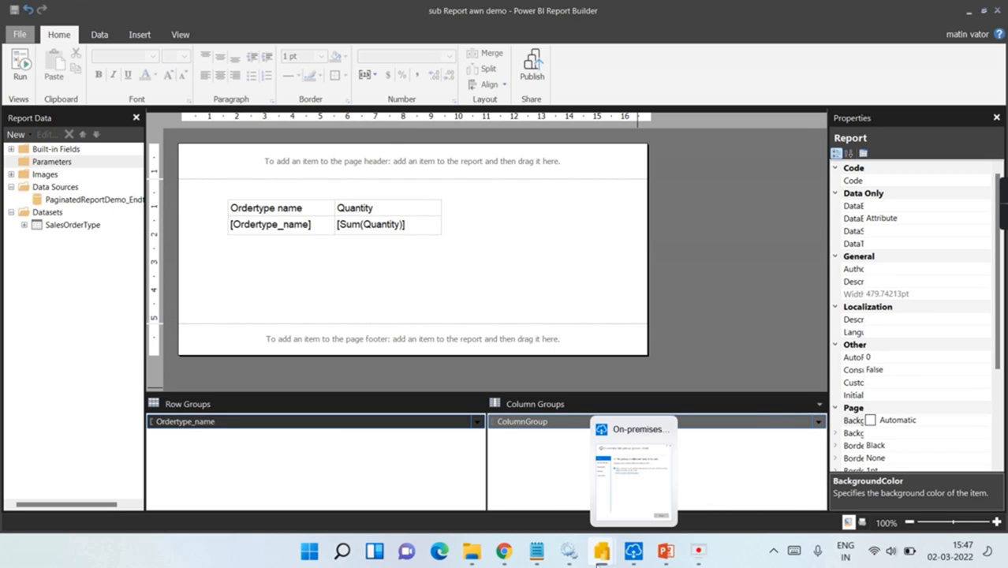
pyautogui.moveTo(603, 553)
pyautogui.click(656, 493)
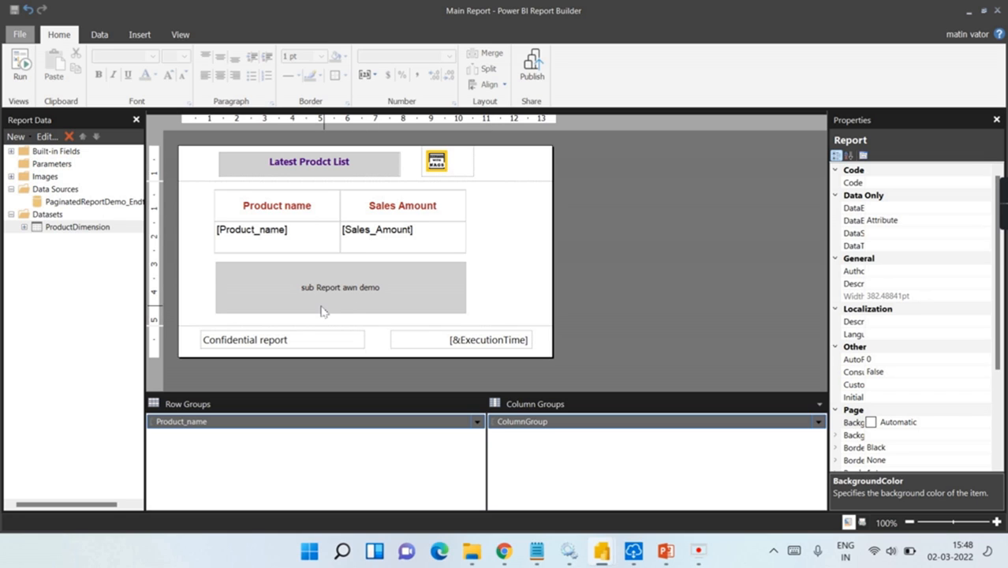
# Step: Run the Main Report again to view the order-type table (On Shop 31, Online Order 19), then return to Design
pyautogui.click(489, 281)
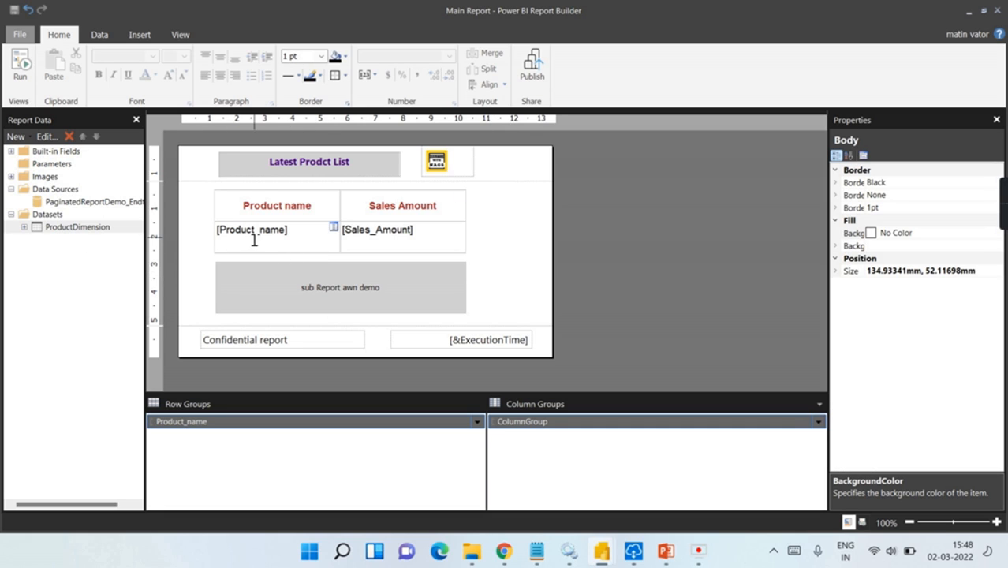
pyautogui.click(19, 67)
pyautogui.scroll(5, 201, 240)
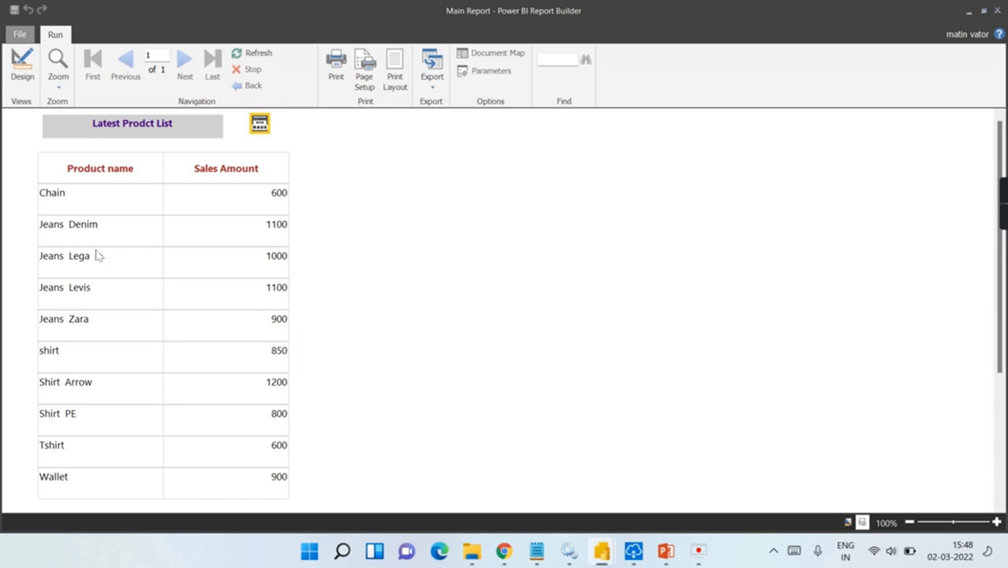
pyautogui.scroll(-3, 299, 294)
pyautogui.scroll(-2, 106, 367)
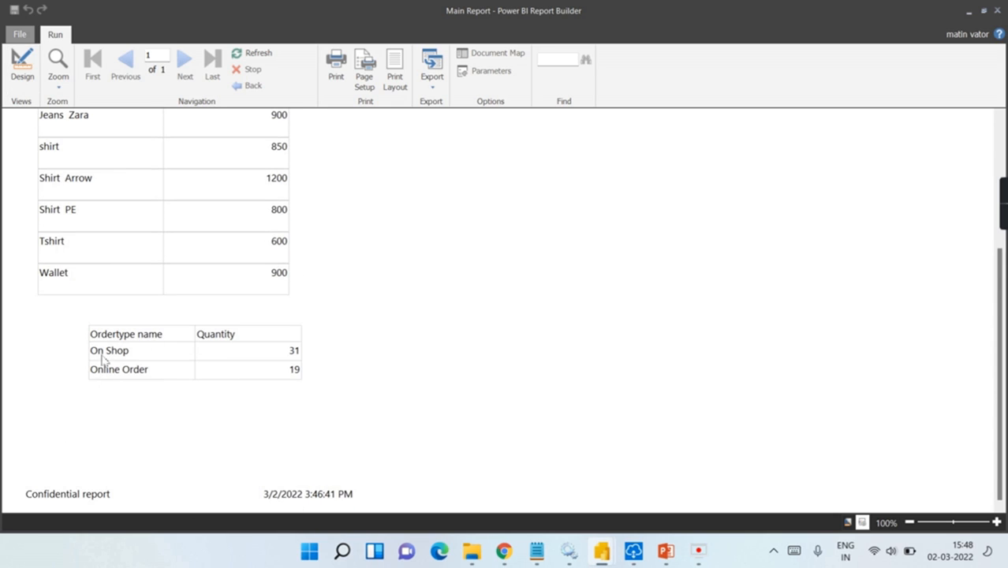
pyautogui.scroll(2, 312, 352)
pyautogui.scroll(3, 285, 362)
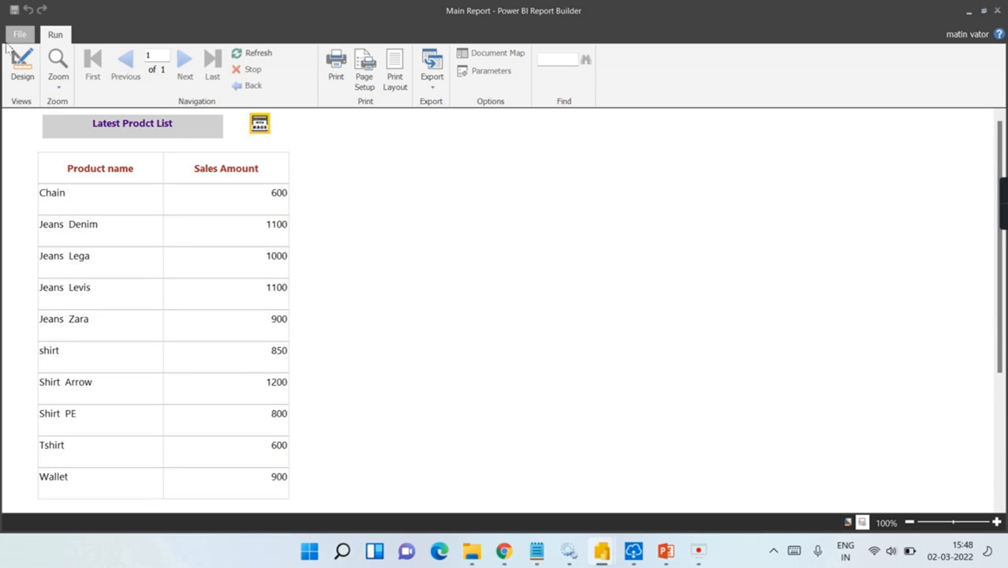
pyautogui.click(18, 70)
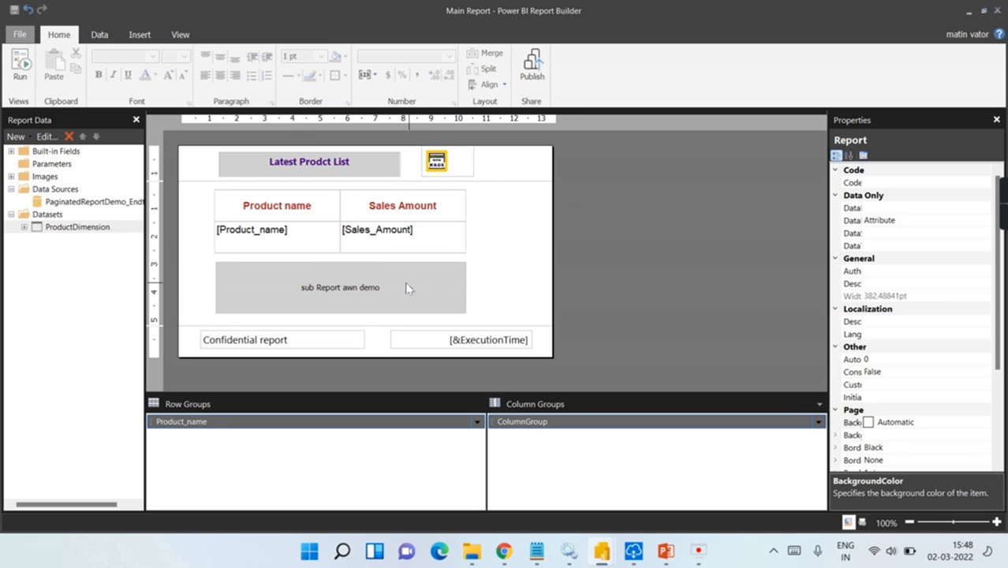
pyautogui.click(405, 281)
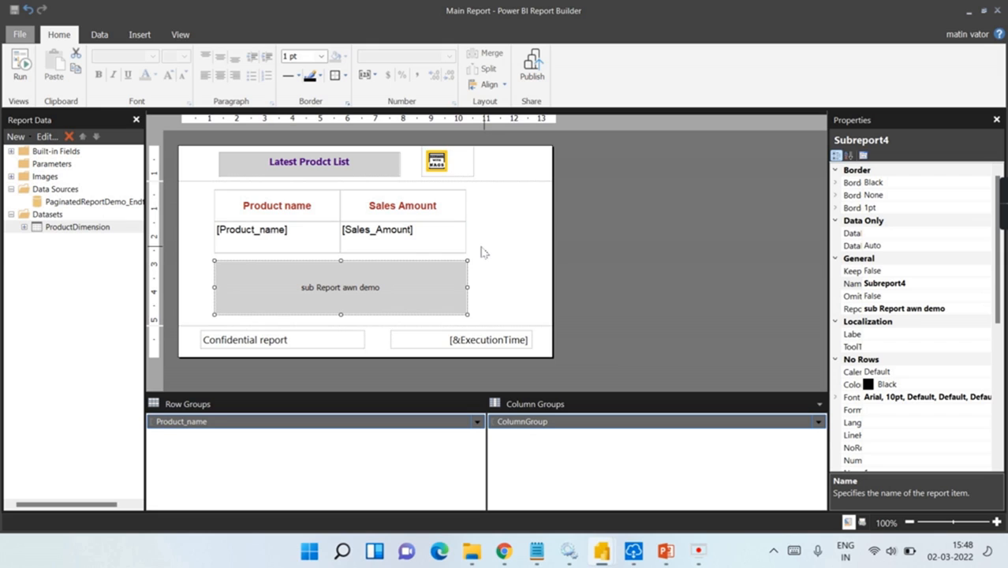
pyautogui.click(52, 164)
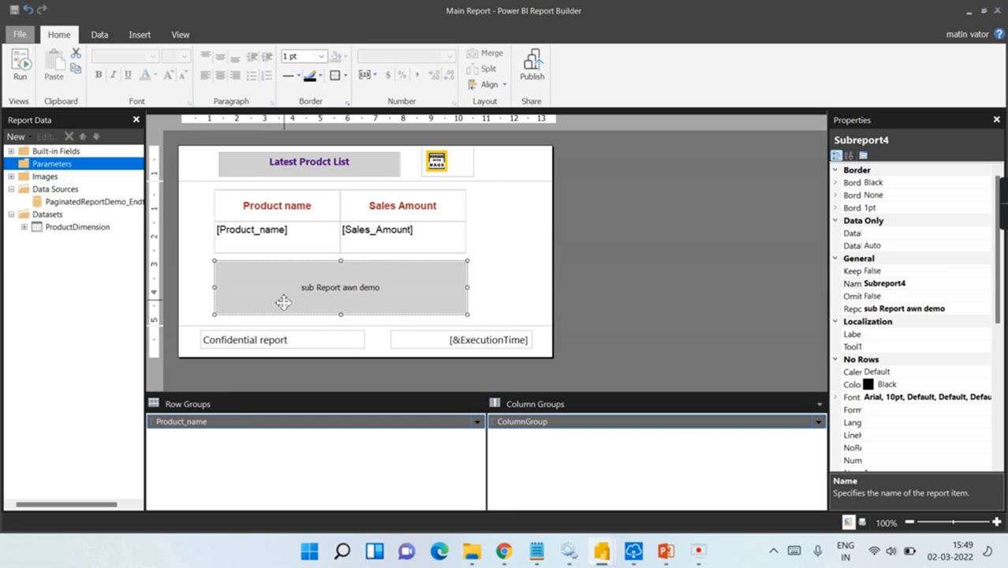
pyautogui.click(529, 275)
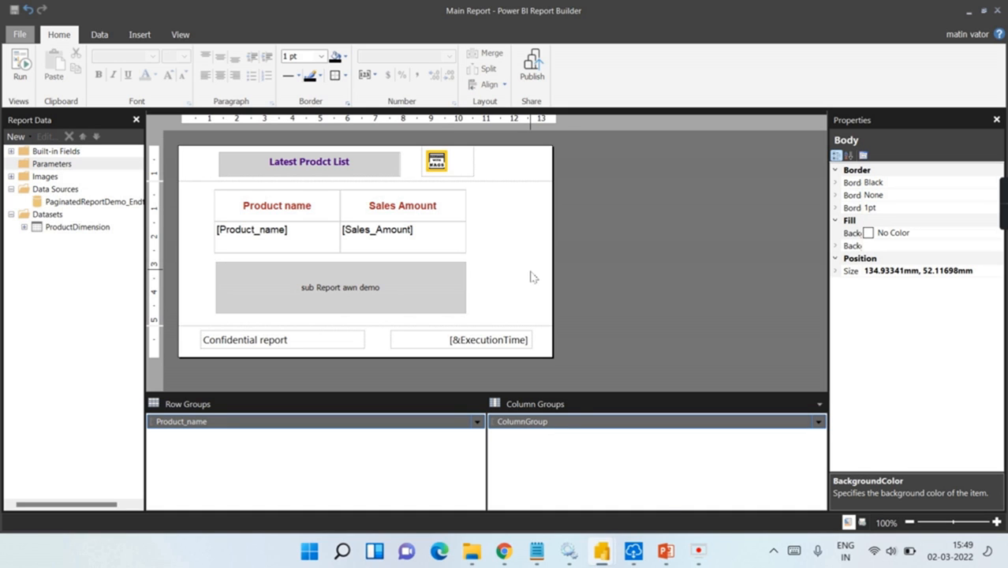
pyautogui.moveTo(601, 551)
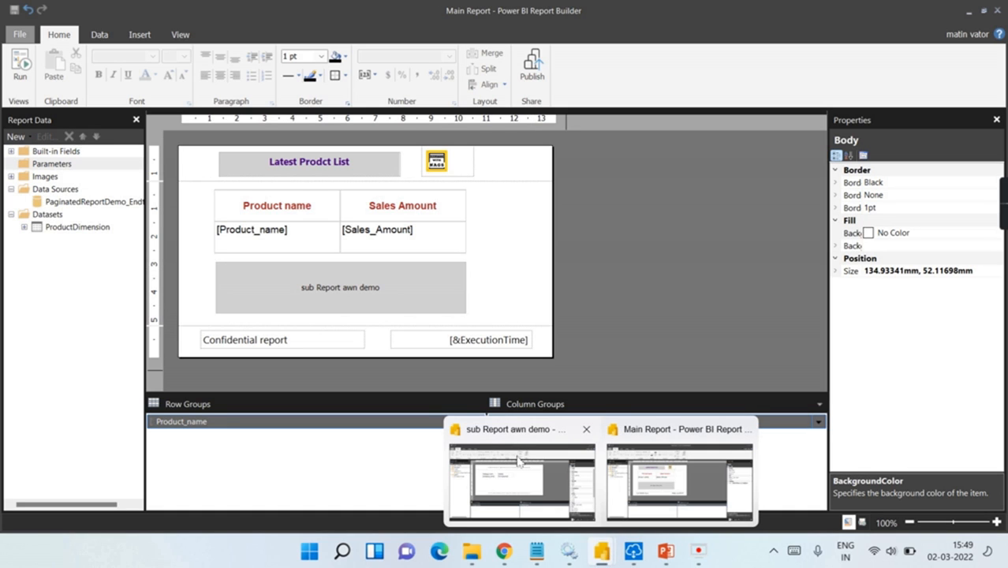
pyautogui.moveTo(505, 446)
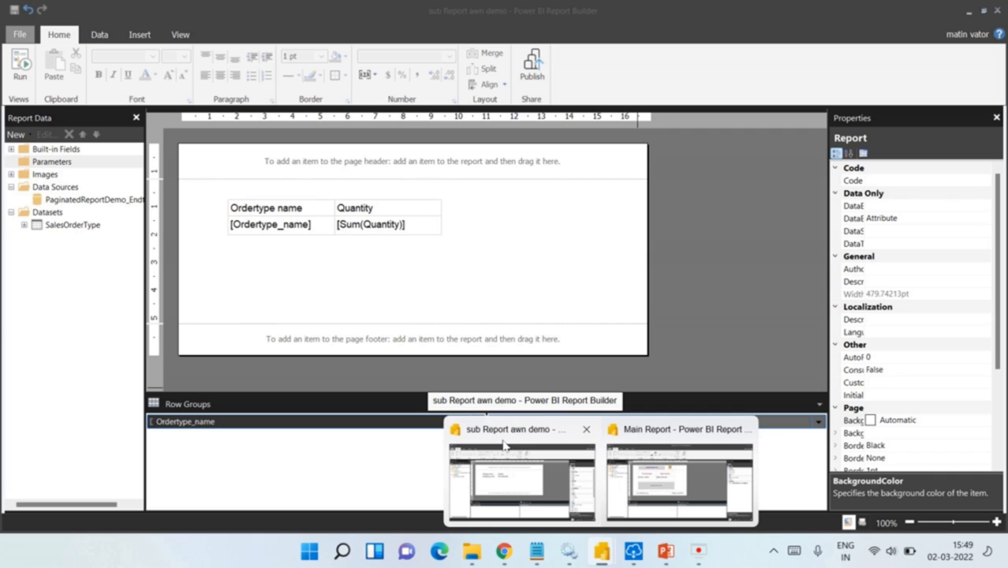
pyautogui.click(667, 435)
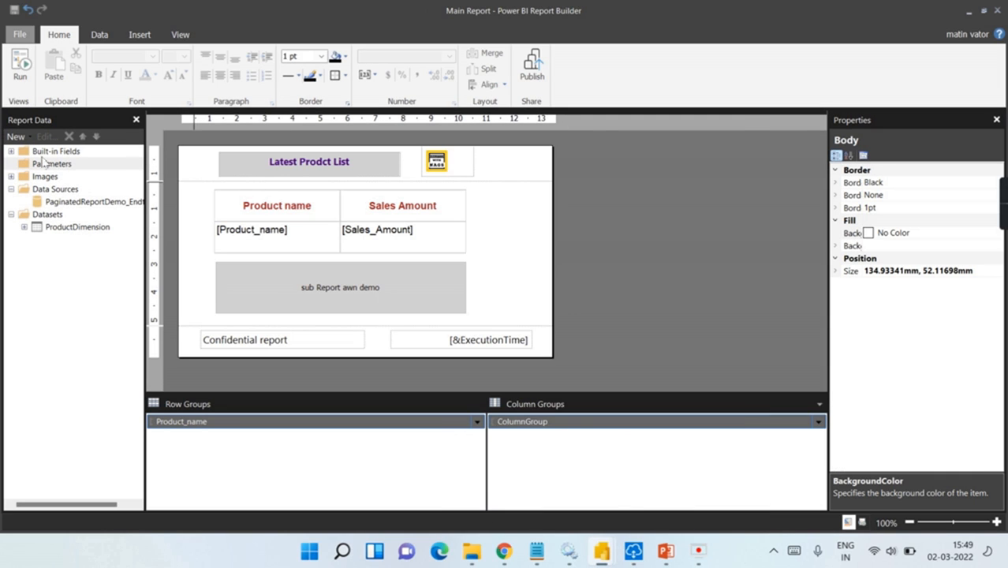
pyautogui.moveTo(600, 552)
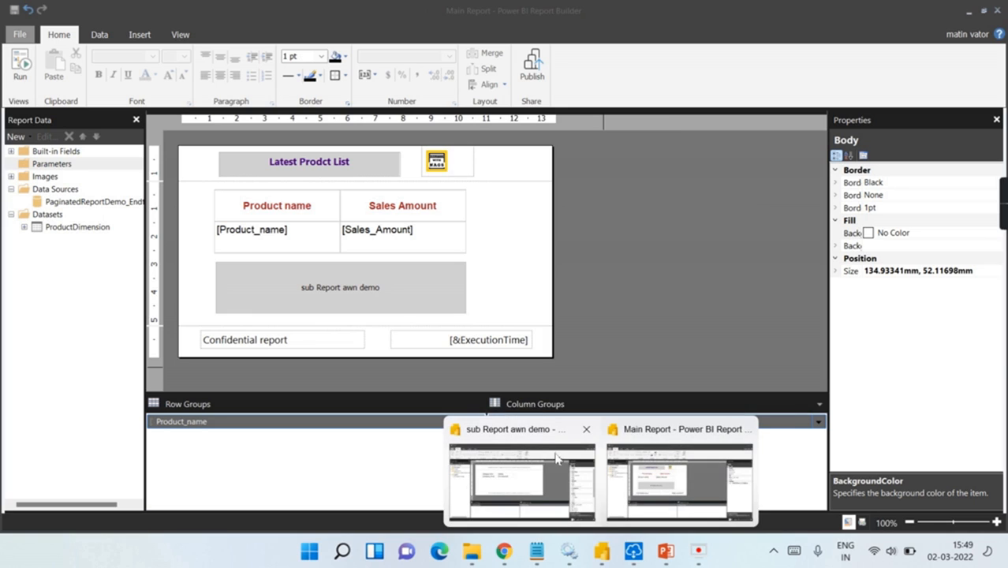
pyautogui.click(491, 441)
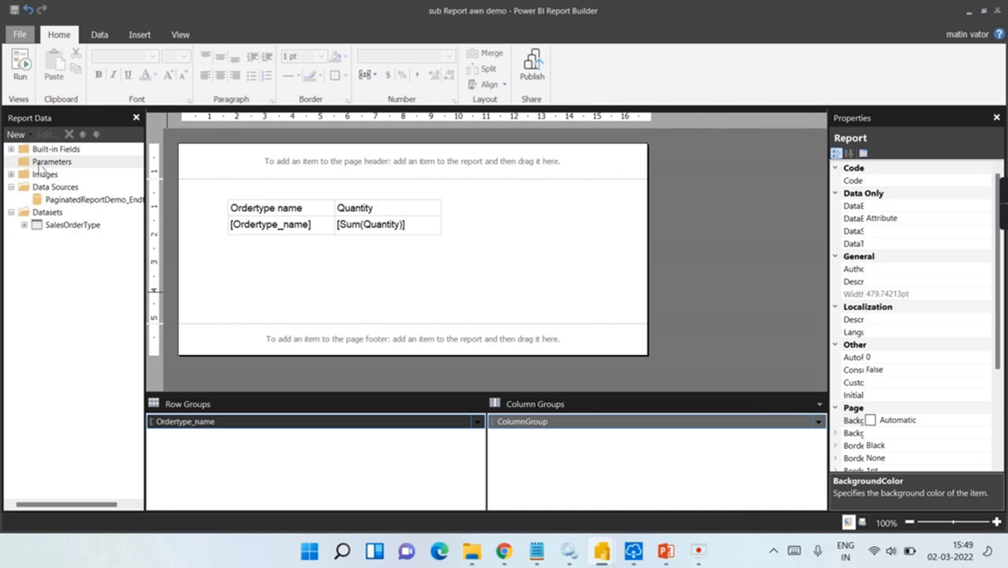
pyautogui.click(20, 67)
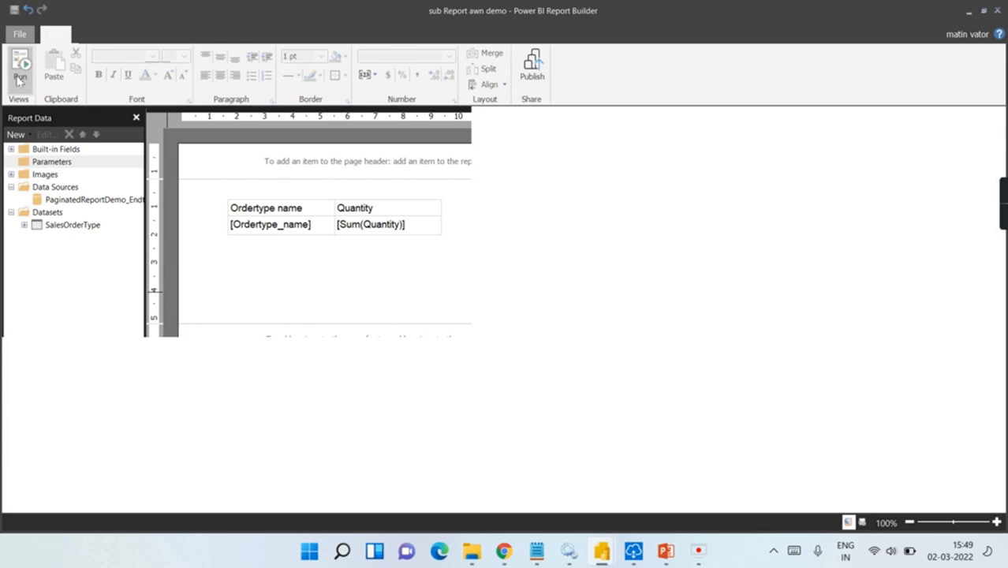
pyautogui.click(14, 63)
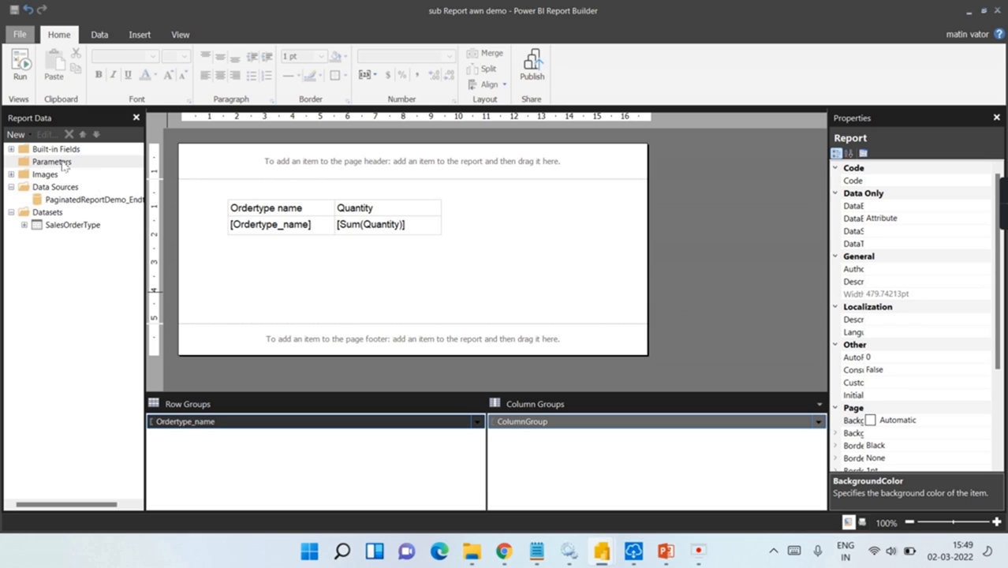
pyautogui.rightClick(48, 215)
# Step: Add a dataset on PaginatedReportDemo_EndtoEnd whose query returns the Sales Product name column
pyautogui.click(86, 224)
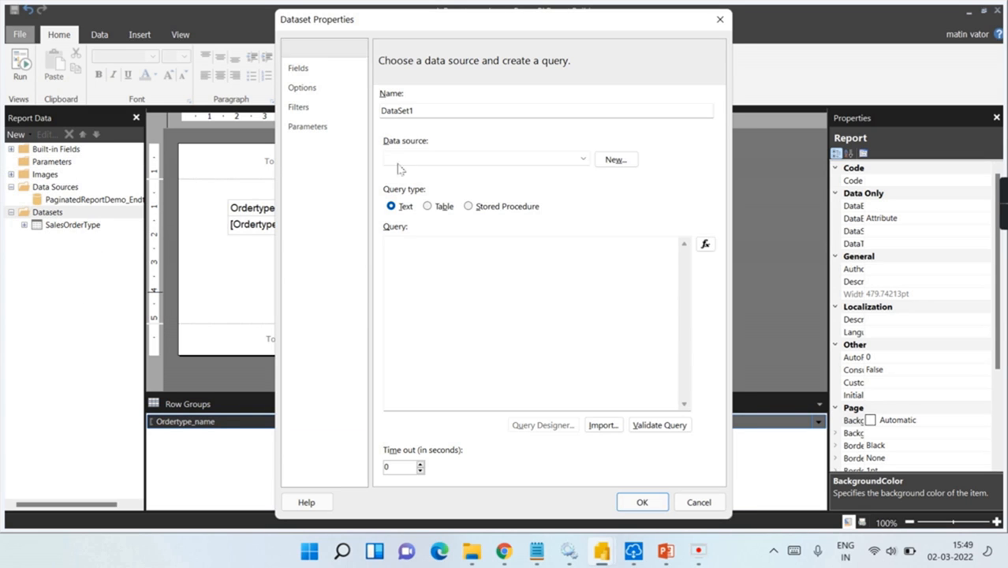
pyautogui.click(472, 158)
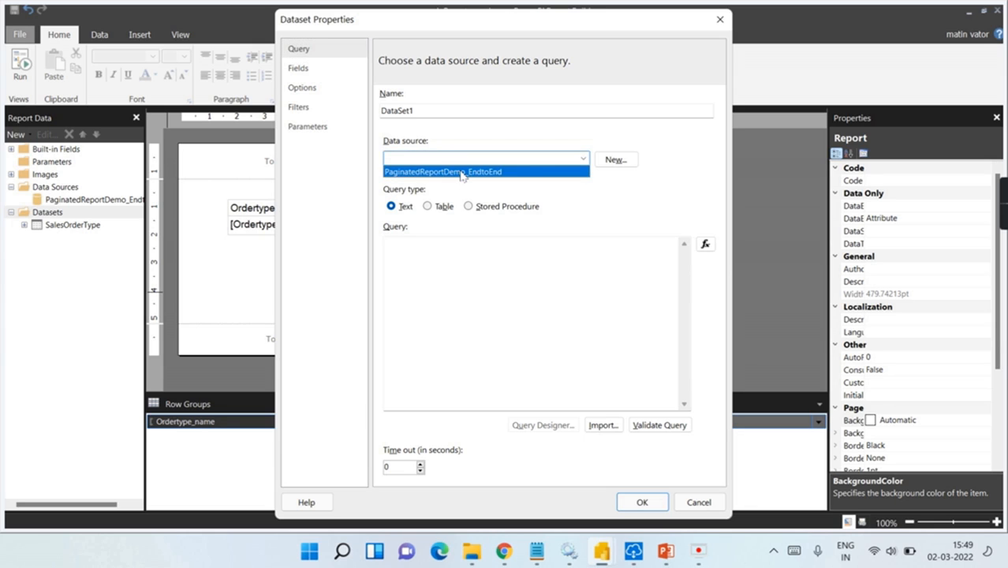
pyautogui.click(461, 177)
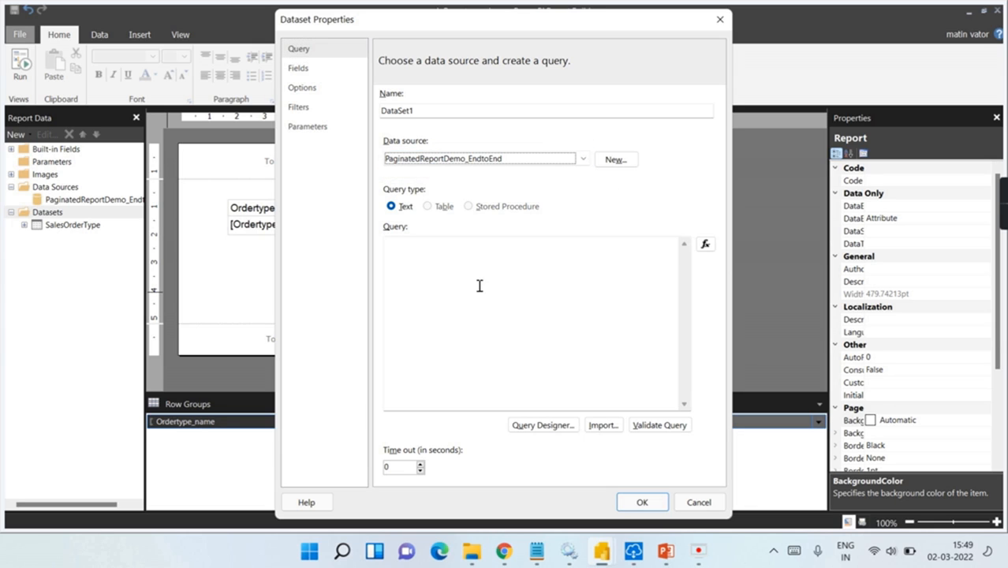
pyautogui.click(515, 426)
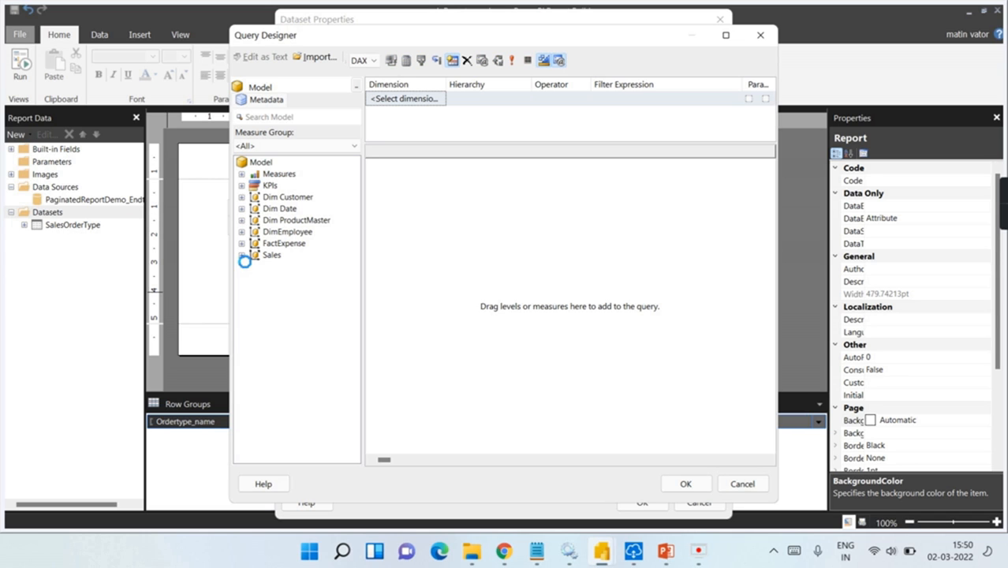
pyautogui.doubleClick(267, 256)
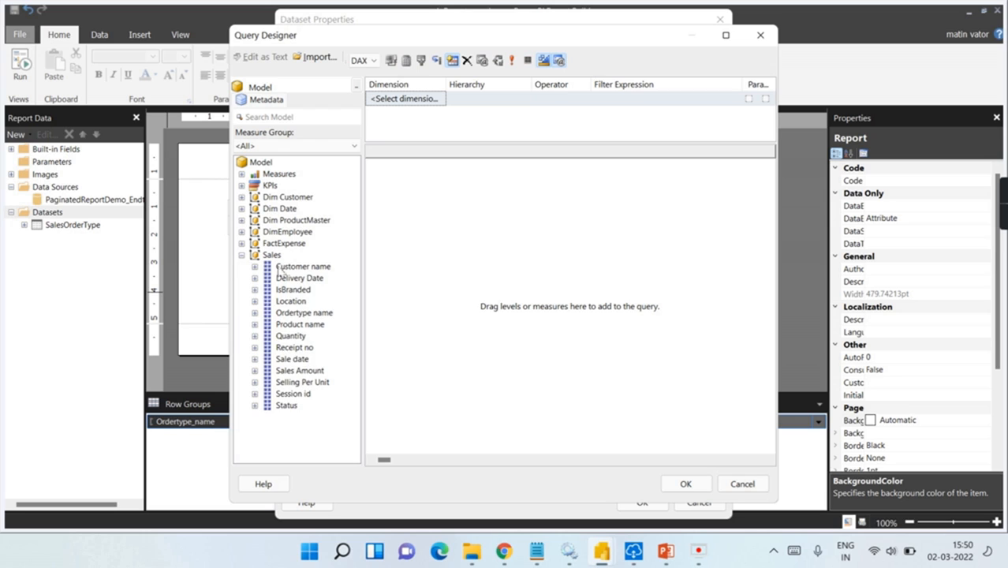
pyautogui.moveTo(311, 325); pyautogui.dragTo(501, 300)
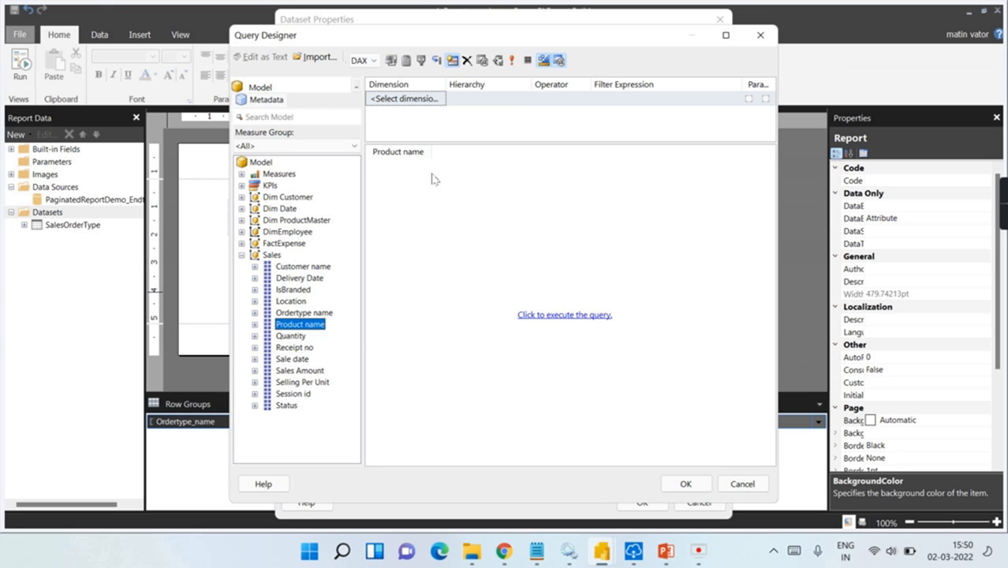
pyautogui.click(557, 317)
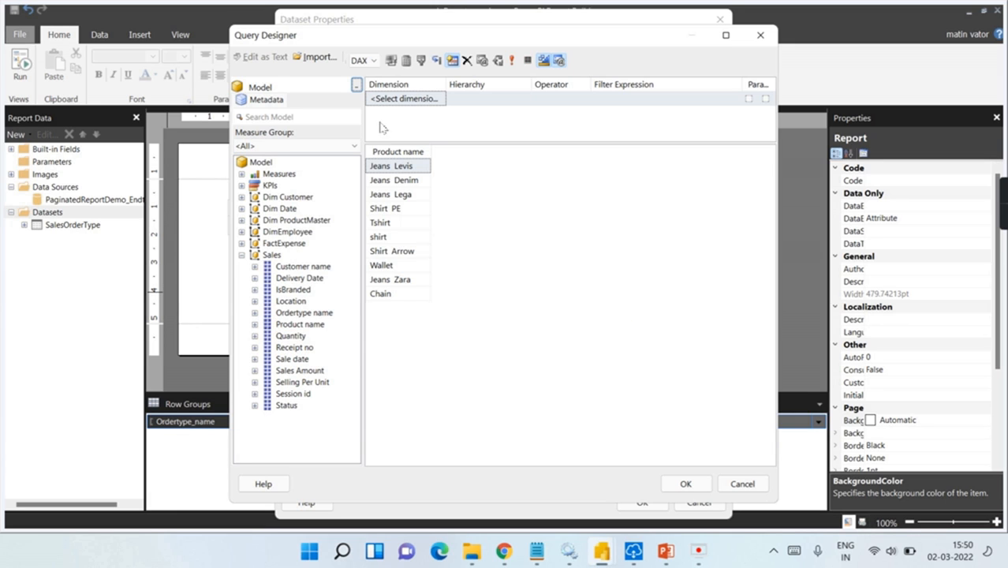
pyautogui.click(685, 489)
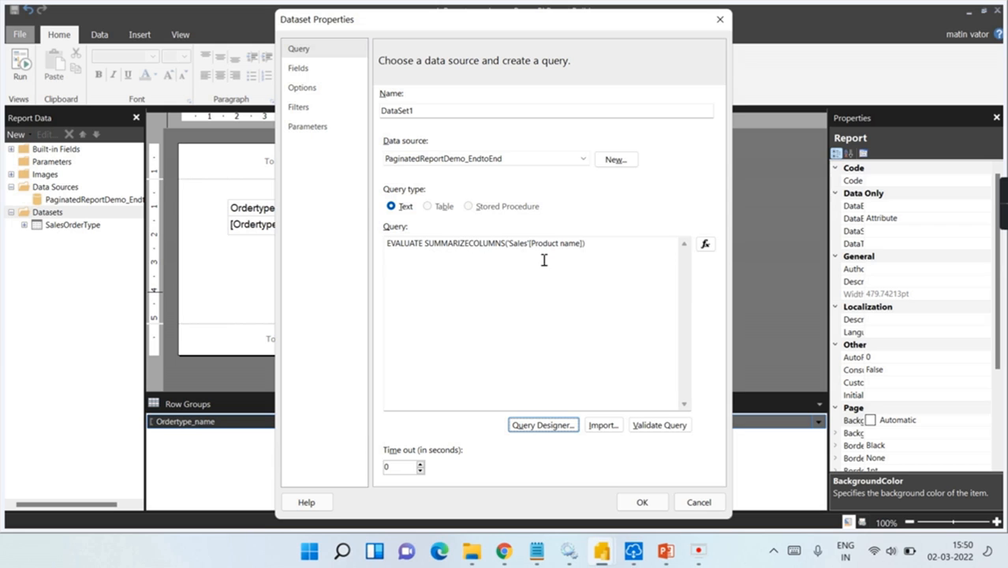
pyautogui.click(642, 502)
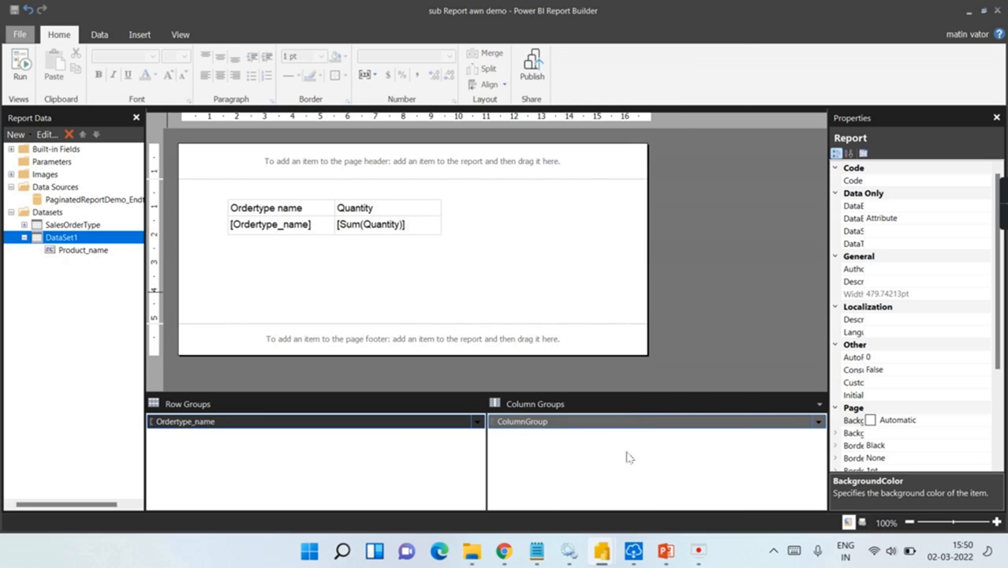
# Step: Rename the new dataset to ProductList
pyautogui.doubleClick(88, 241)
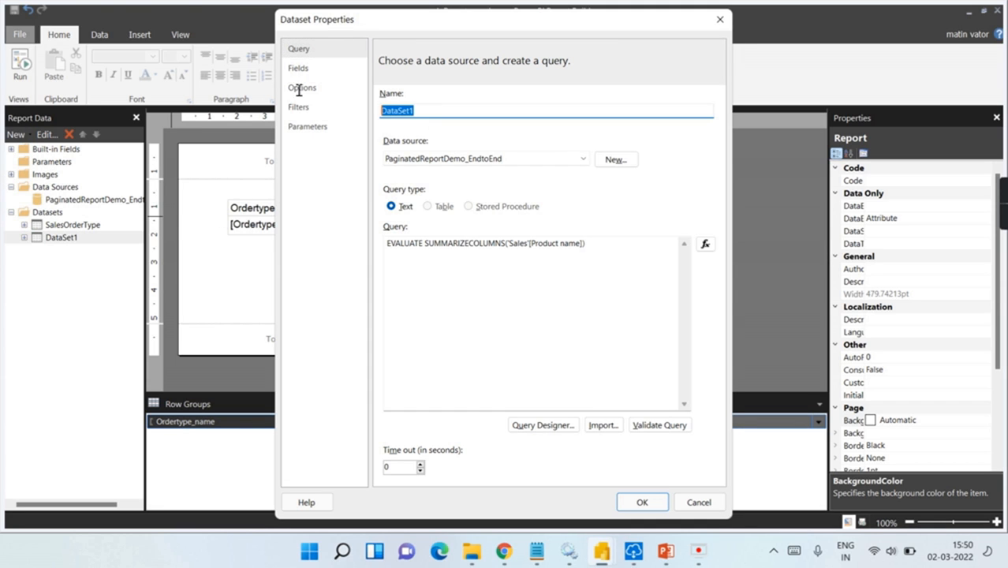
pyautogui.write('ProductList')
pyautogui.click(643, 501)
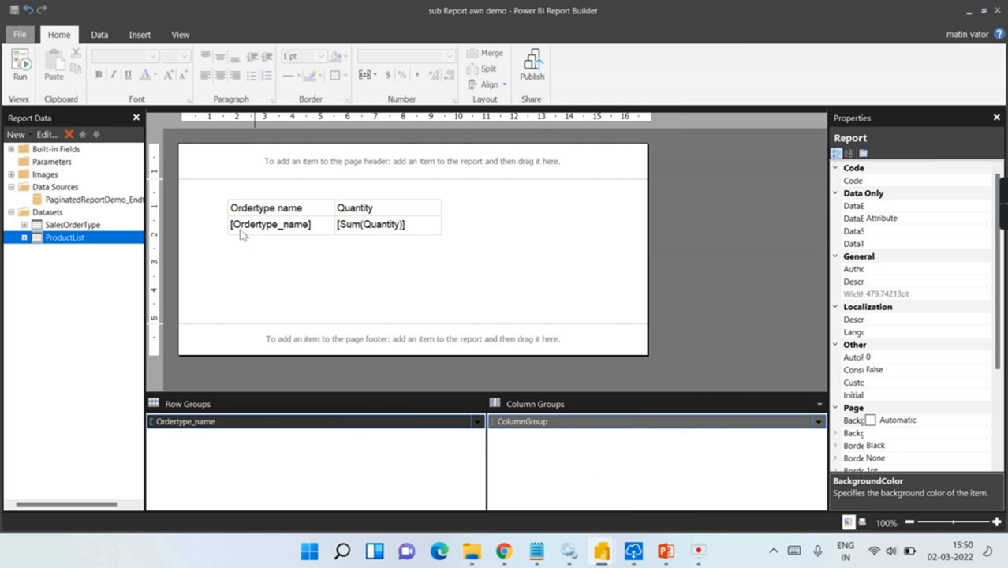
# Step: Add ReportParameter1 with available values taken from the ProductList dataset
pyautogui.click(47, 162)
pyautogui.rightClick(48, 162)
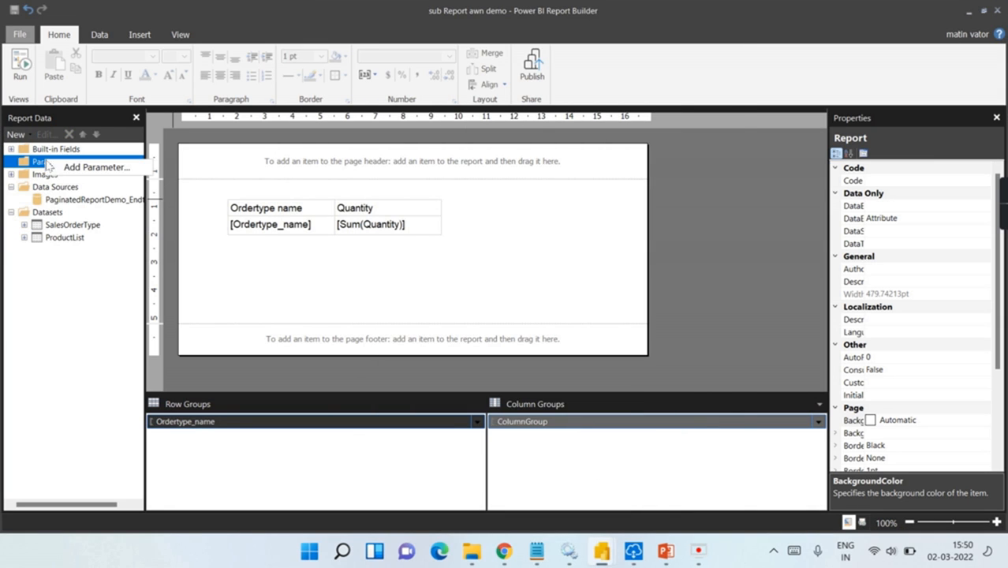
pyautogui.click(91, 167)
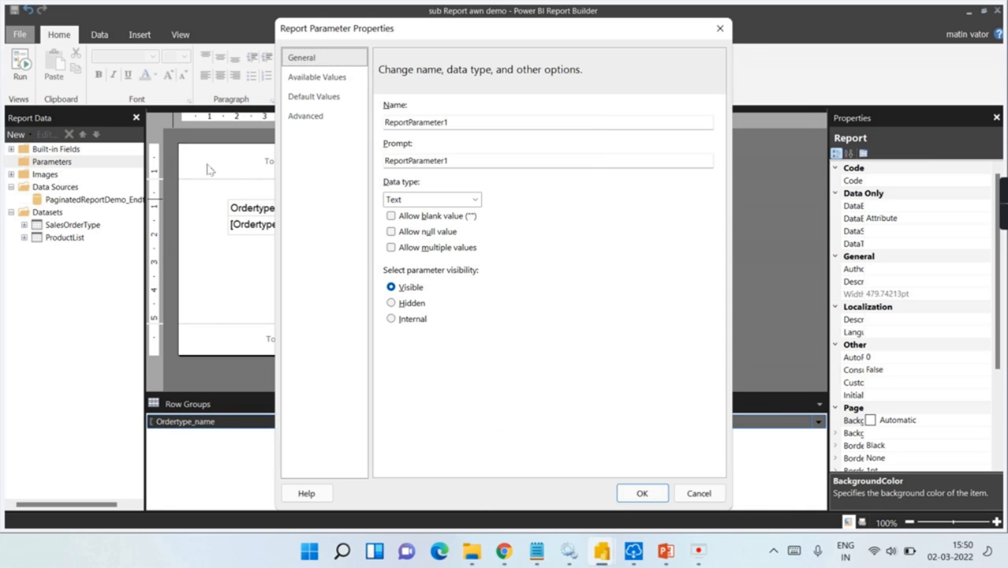
pyautogui.click(314, 81)
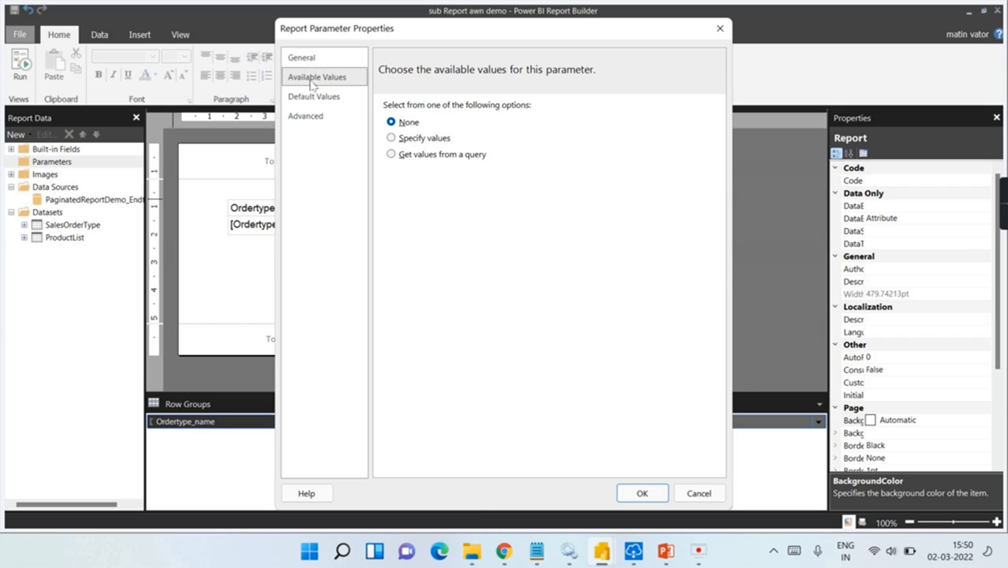
pyautogui.click(421, 158)
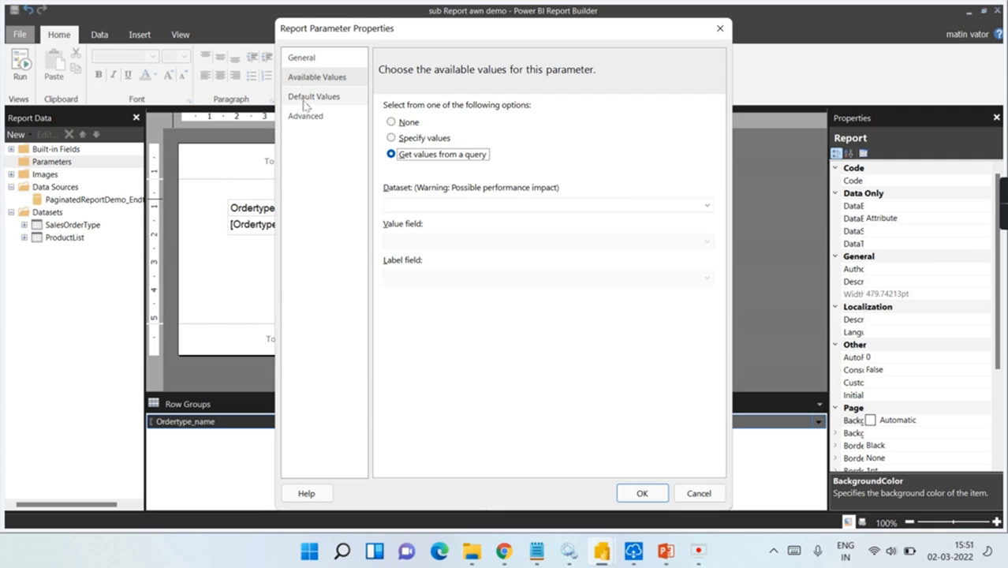
pyautogui.click(450, 206)
pyautogui.click(436, 230)
# Step: Use Product_name as both the parameter's value and label field, and save it
pyautogui.click(426, 241)
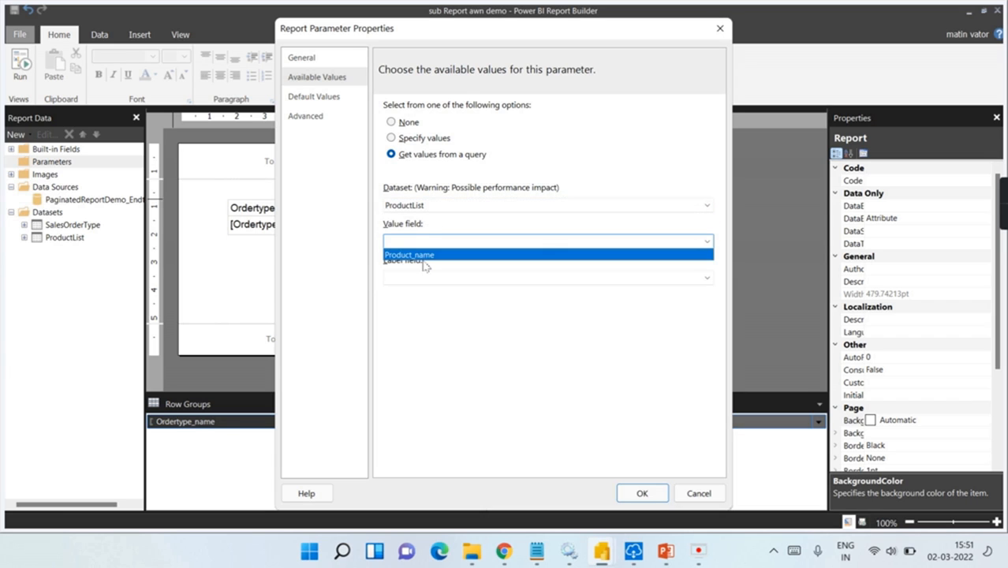
pyautogui.click(428, 256)
pyautogui.click(429, 277)
pyautogui.click(428, 278)
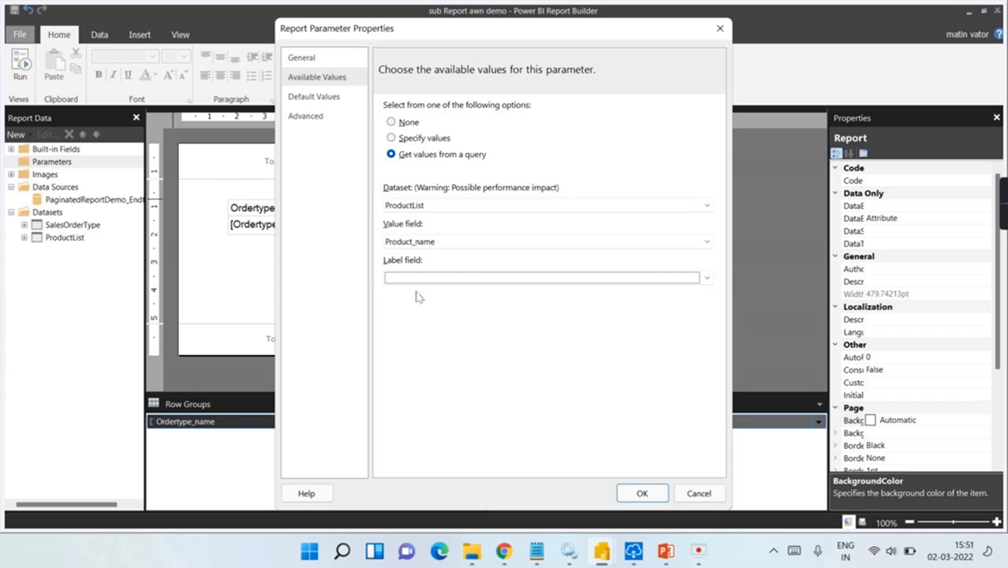
pyautogui.click(428, 282)
pyautogui.click(413, 291)
pyautogui.click(641, 494)
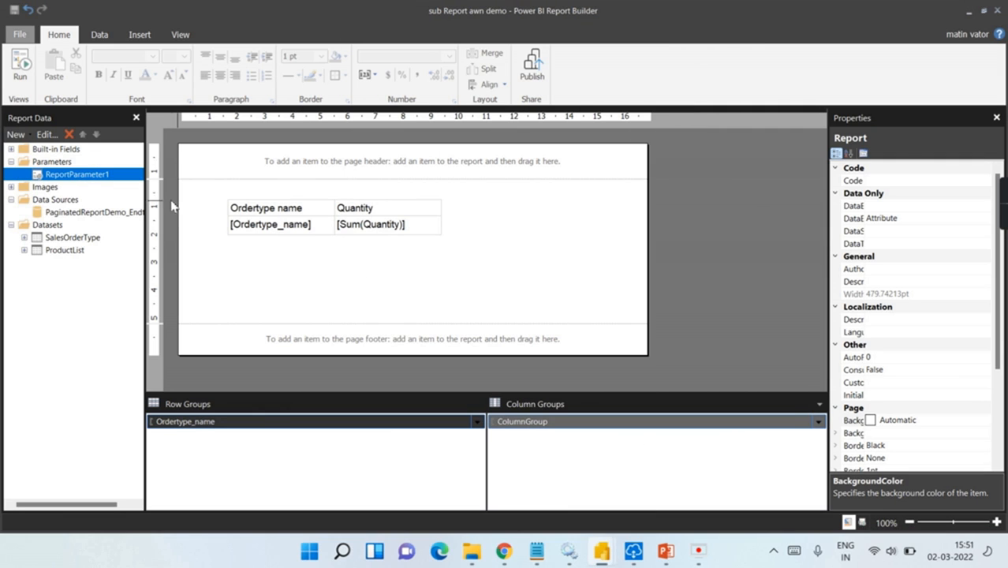
# Step: Preview the report for Jeans Lega, then for Tshirt, and return to Design
pyautogui.click(19, 67)
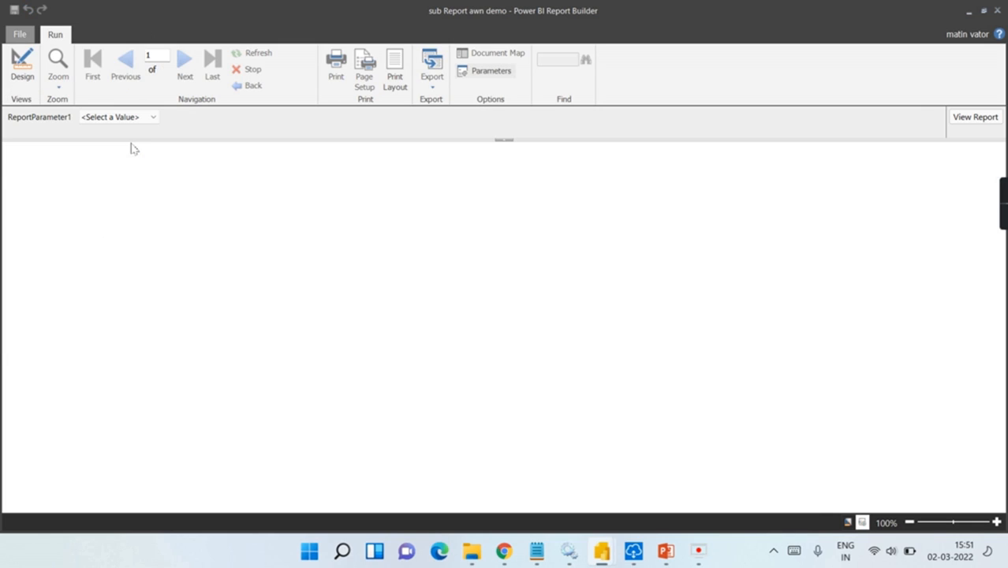
pyautogui.click(118, 117)
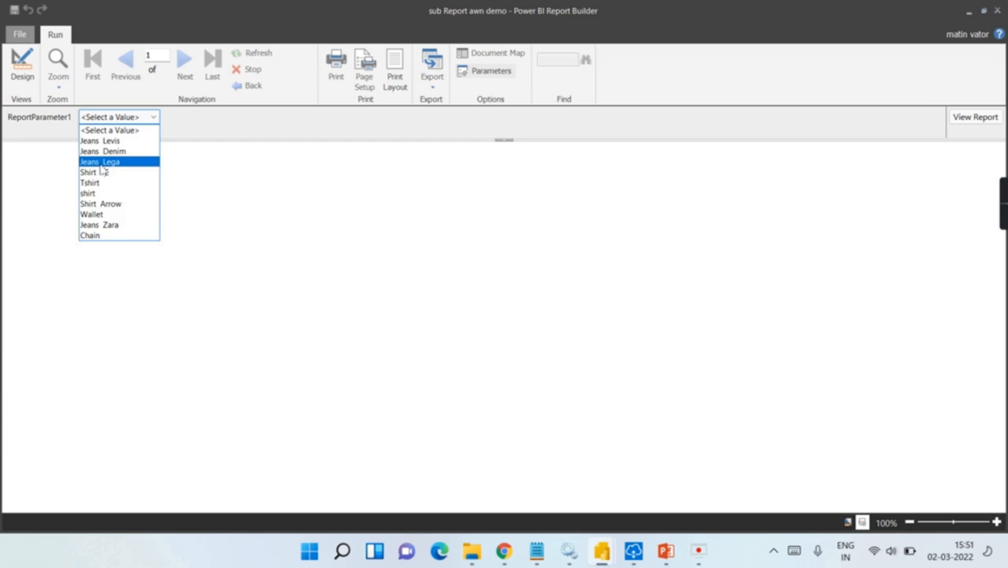
pyautogui.click(110, 163)
pyautogui.click(963, 116)
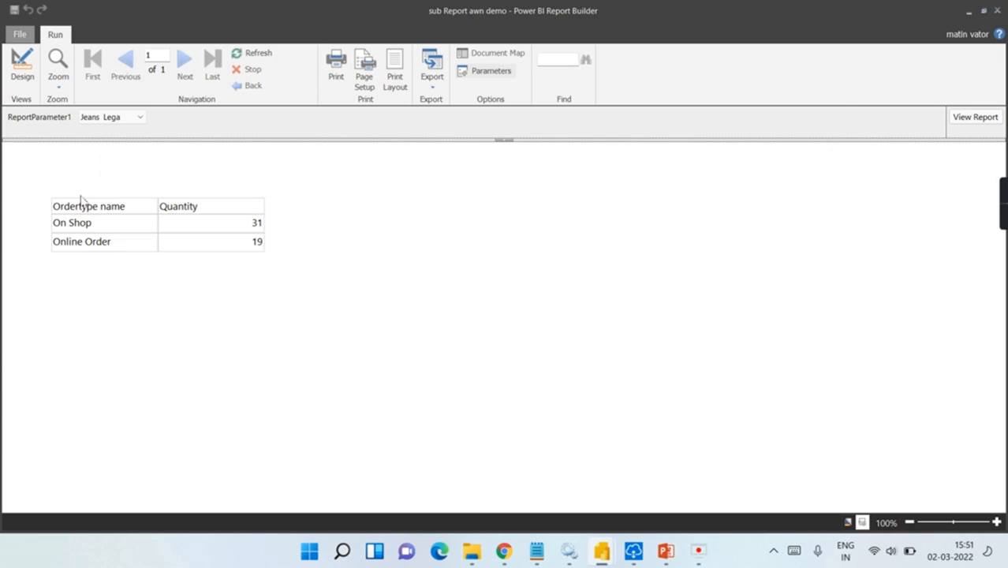
pyautogui.click(111, 119)
pyautogui.click(107, 175)
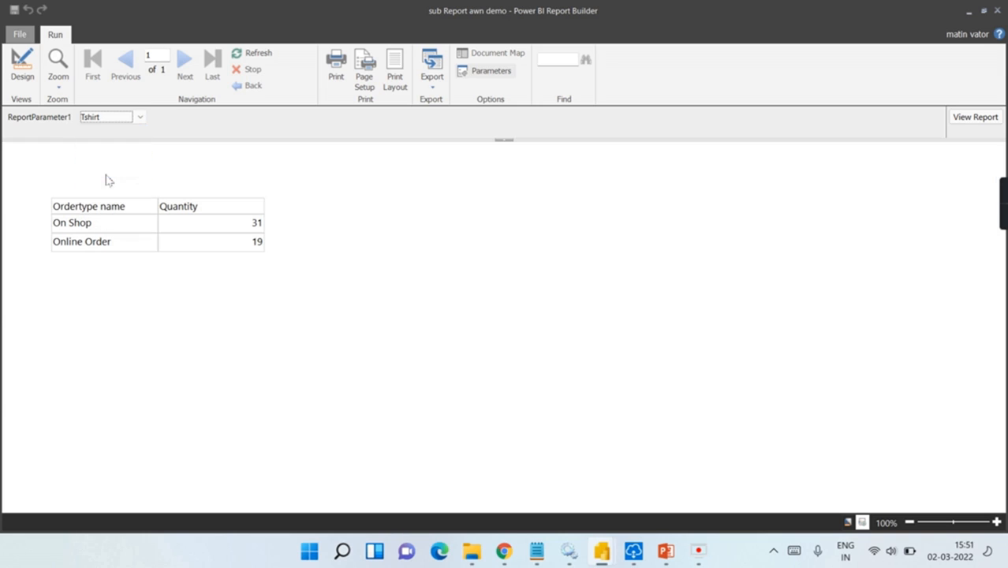
pyautogui.click(976, 117)
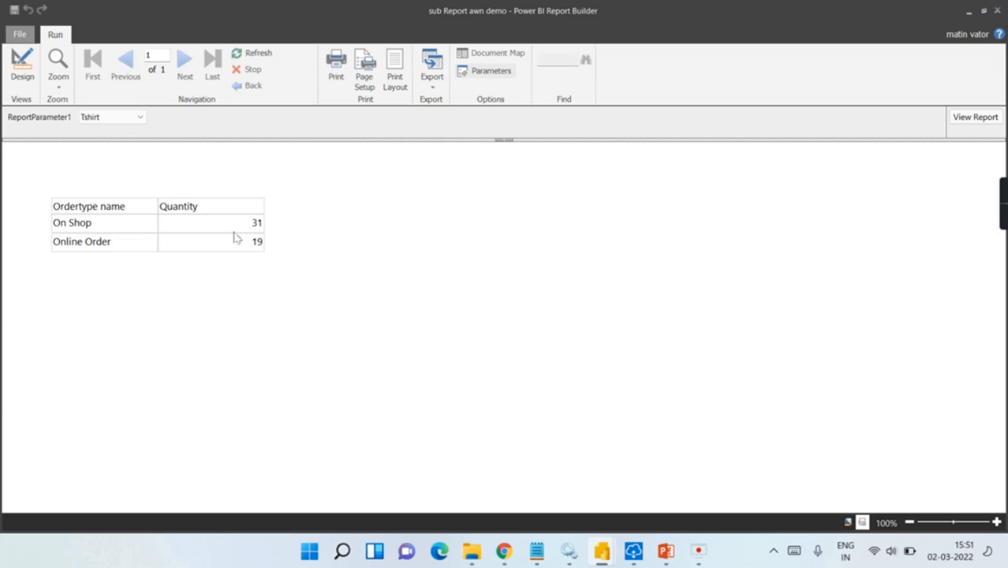
pyautogui.click(22, 65)
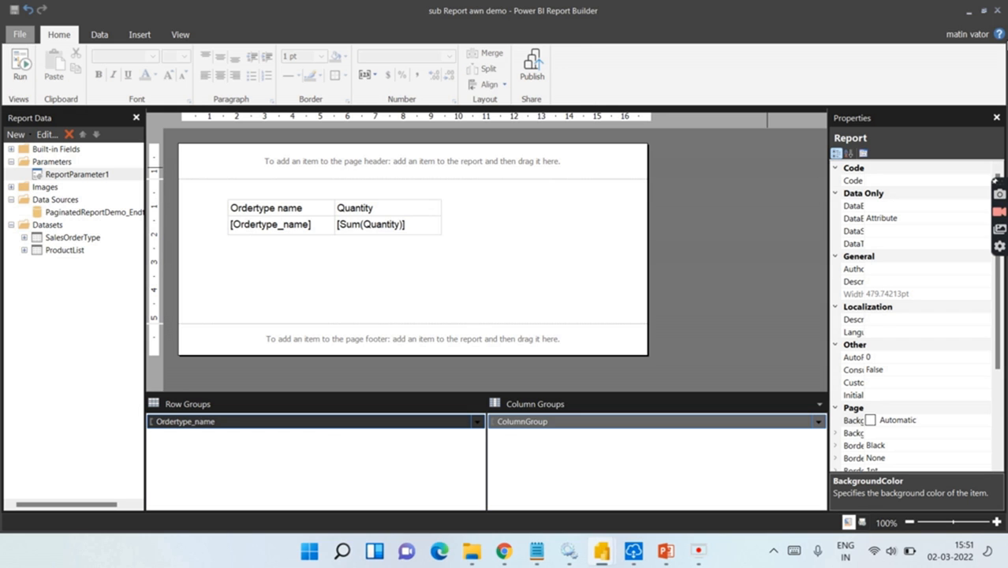
# Step: Filter the SalesOrderType dataset so [Product_name] equals =Parameters!ReportParameter1.Value
pyautogui.doubleClick(44, 239)
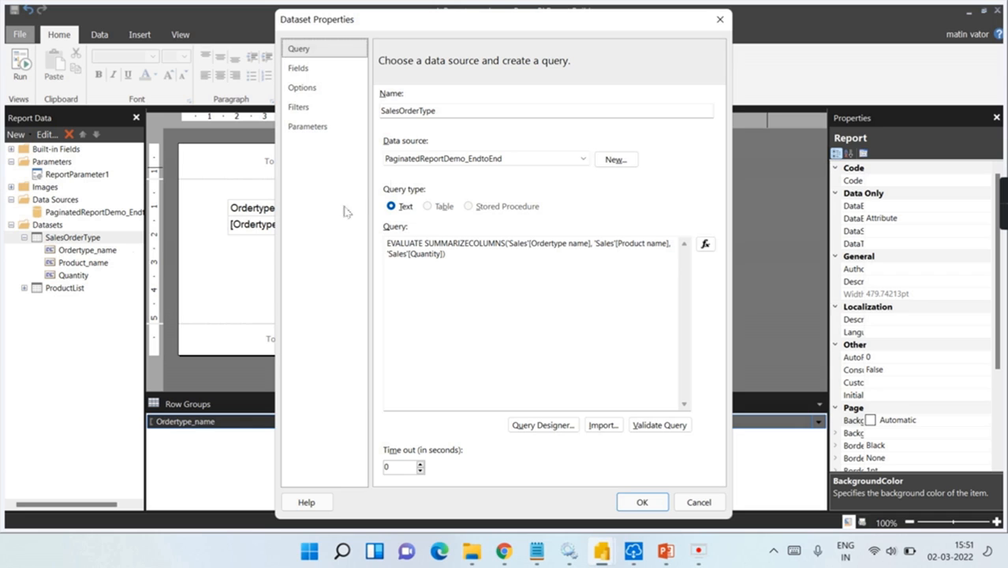
pyautogui.click(299, 113)
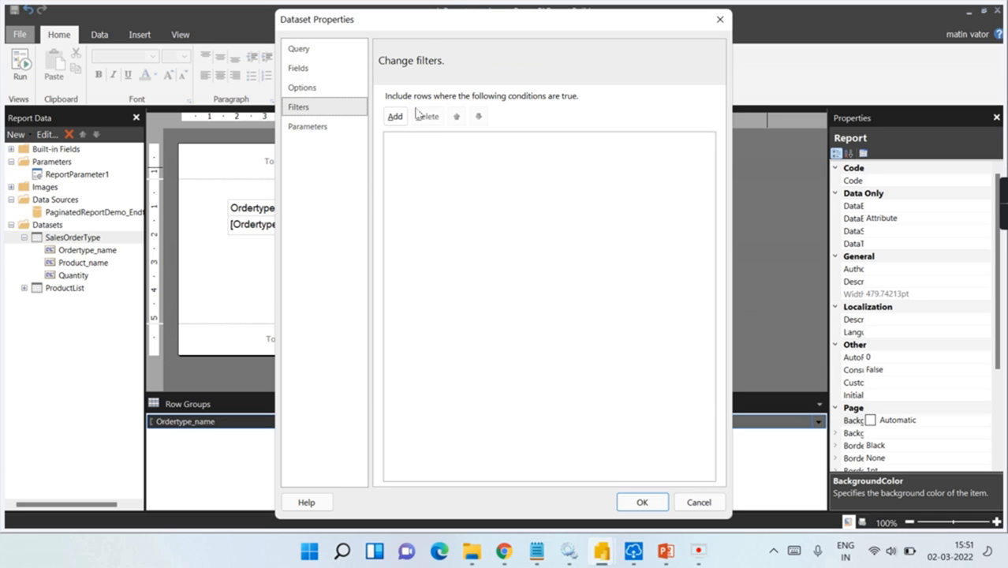
pyautogui.click(405, 117)
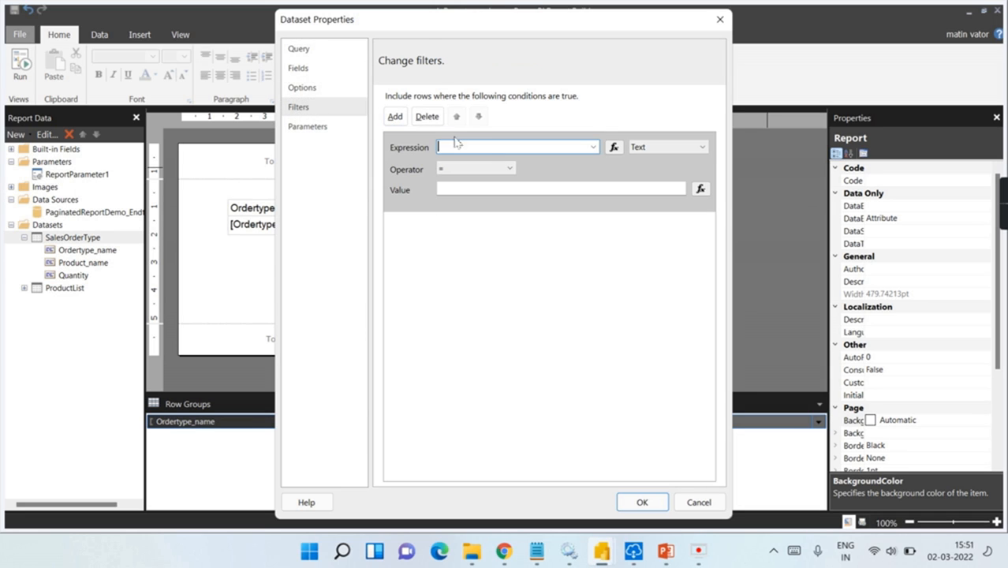
pyautogui.click(593, 147)
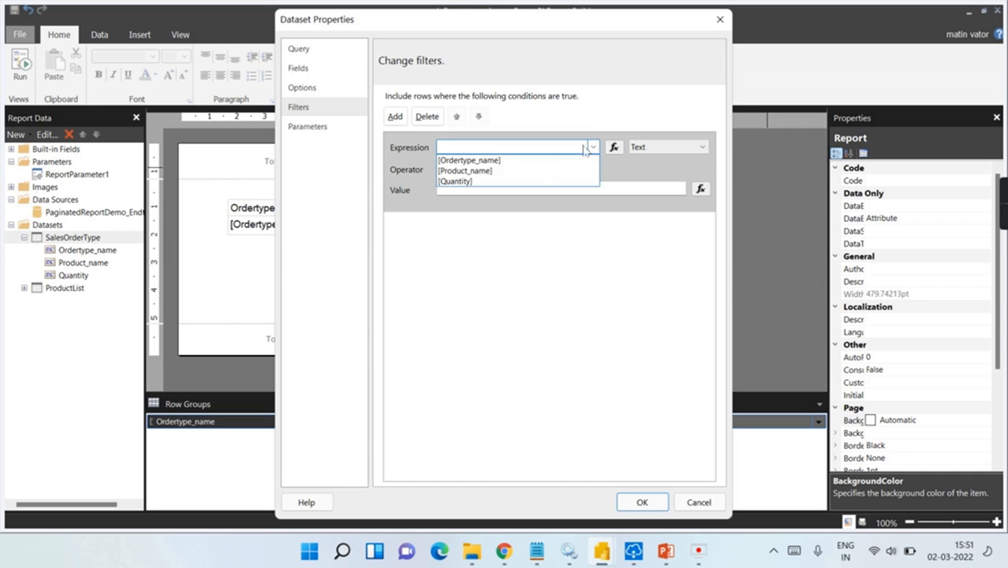
pyautogui.click(525, 171)
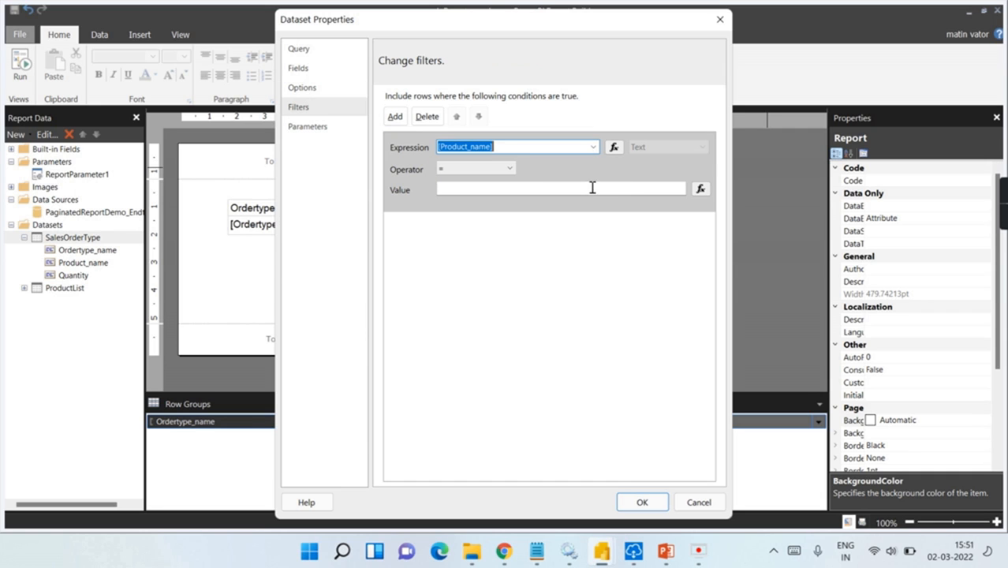
pyautogui.click(699, 189)
pyautogui.click(345, 273)
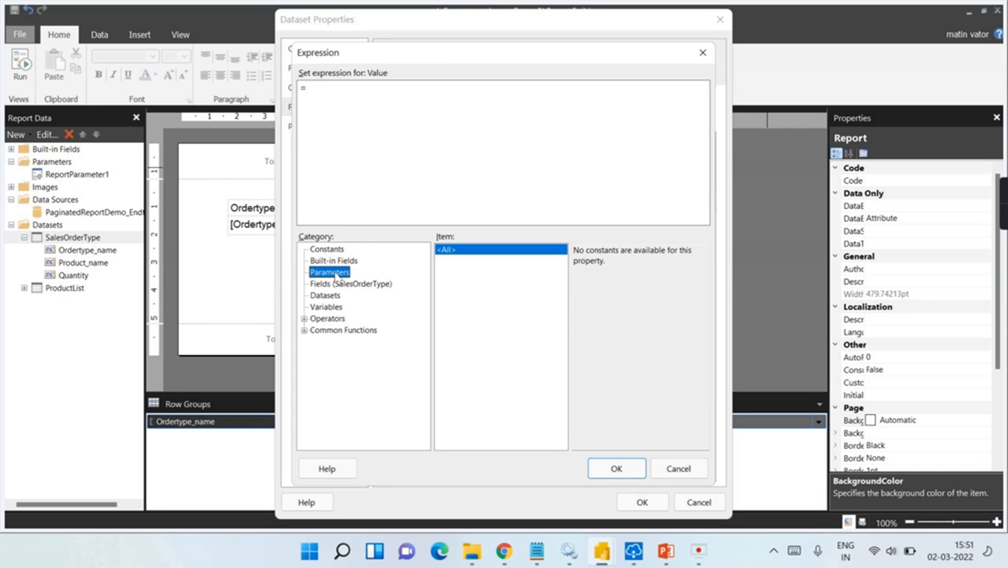
pyautogui.doubleClick(594, 251)
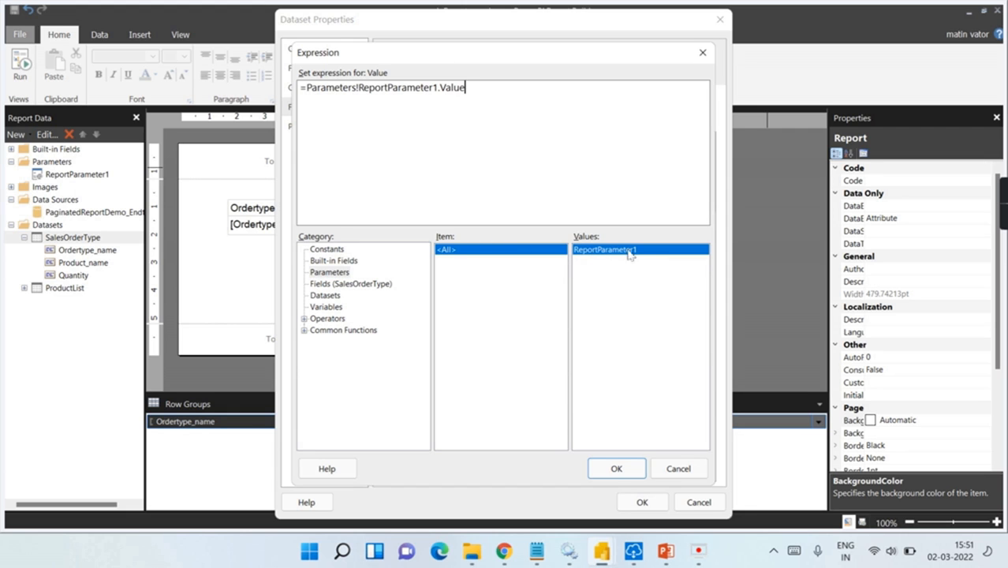
pyautogui.click(616, 469)
pyautogui.click(637, 503)
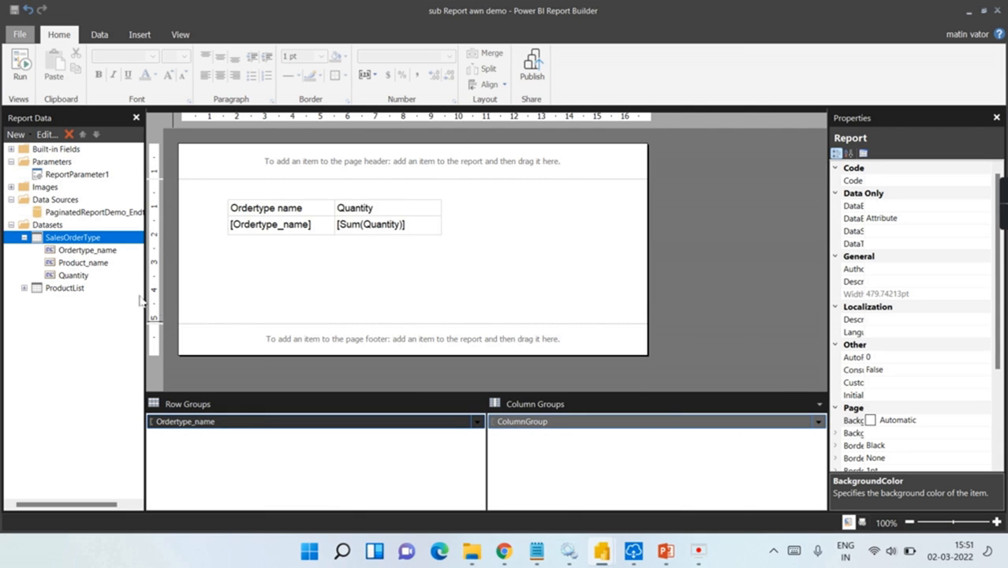
pyautogui.click(21, 70)
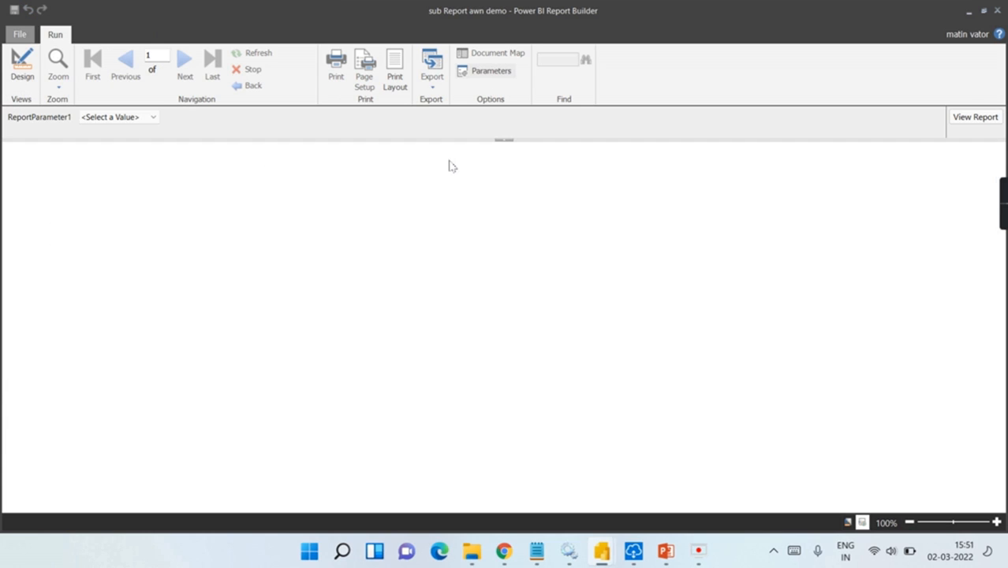
pyautogui.click(153, 116)
pyautogui.click(133, 161)
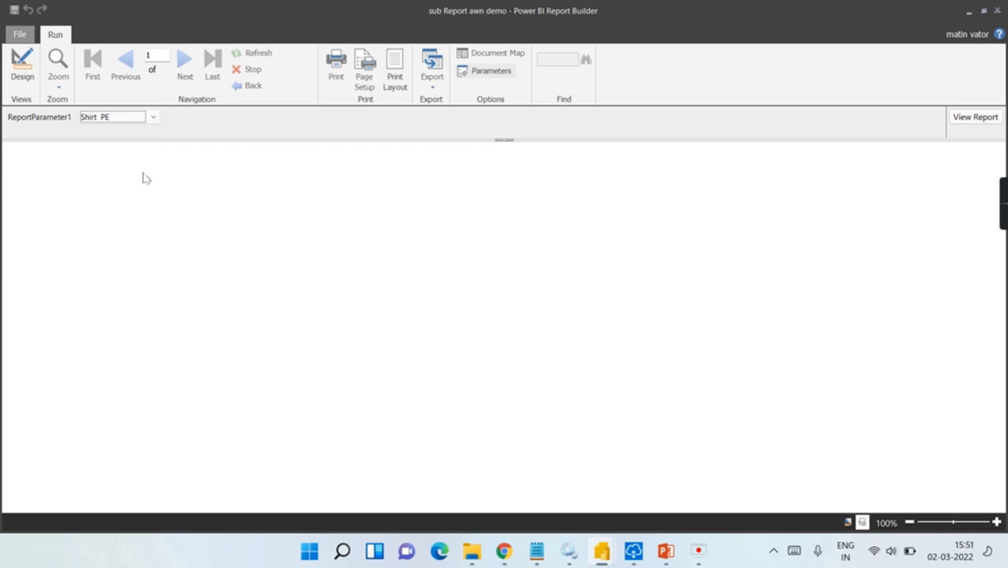
pyautogui.click(964, 119)
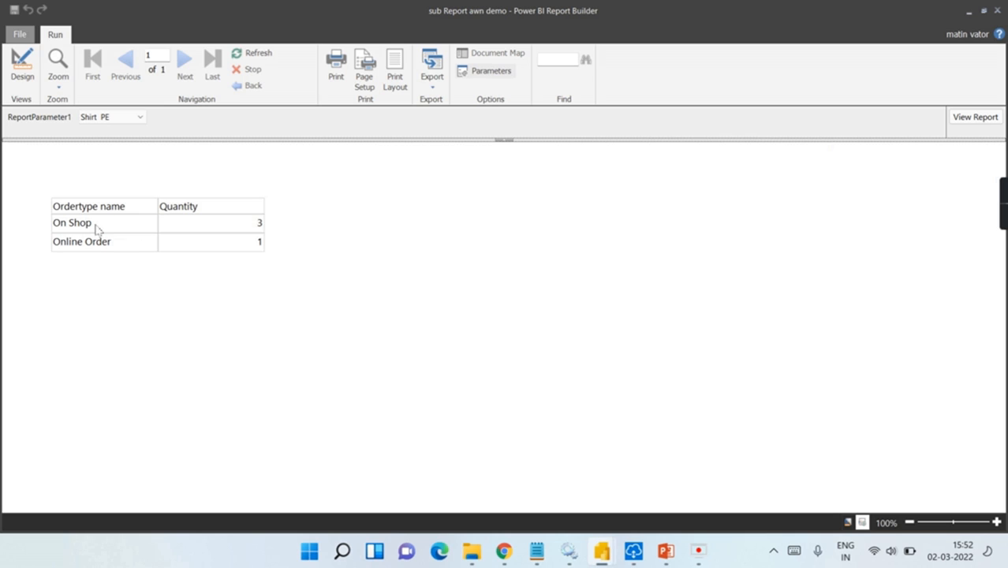
pyautogui.click(134, 117)
pyautogui.click(139, 188)
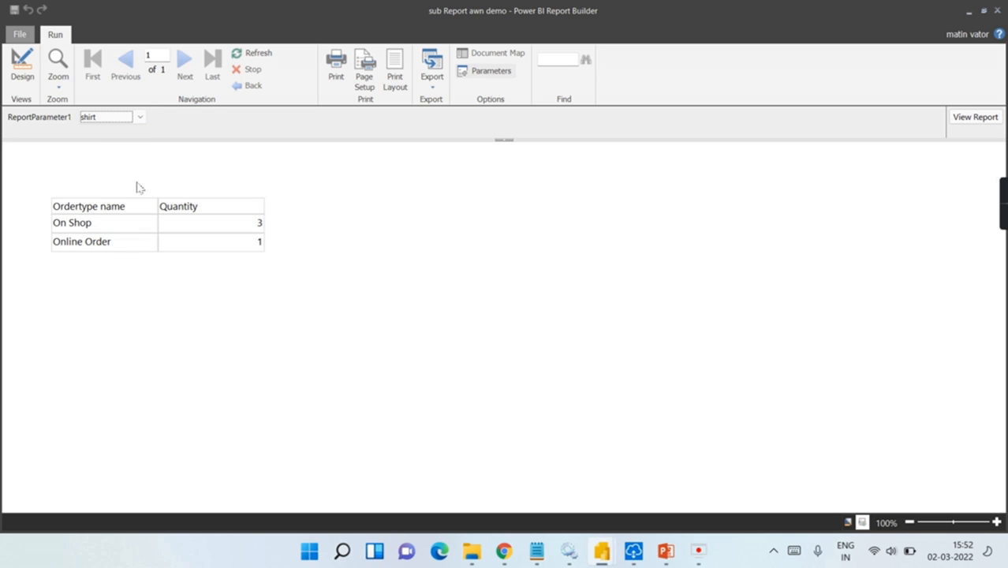
pyautogui.click(975, 117)
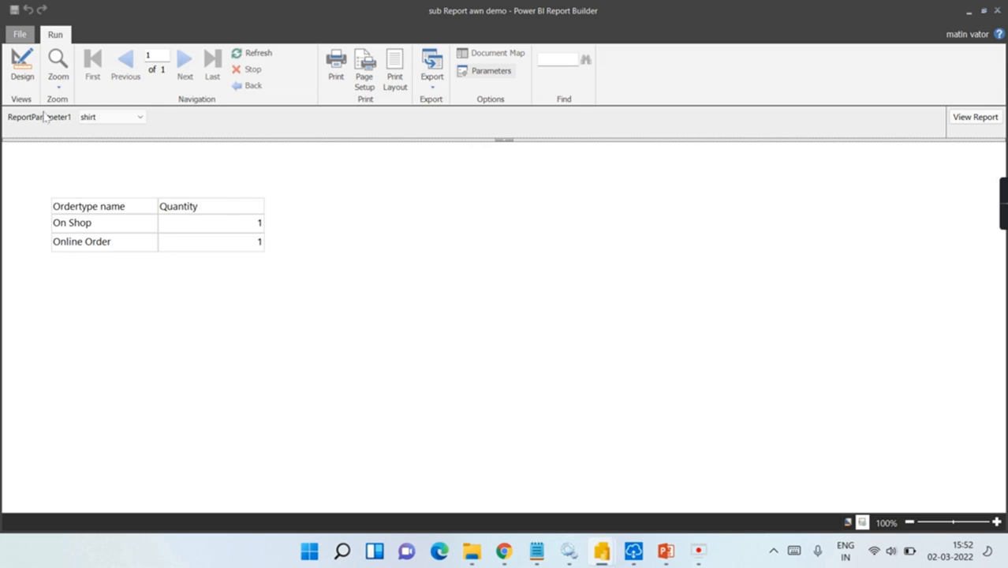
pyautogui.click(22, 68)
pyautogui.click(264, 286)
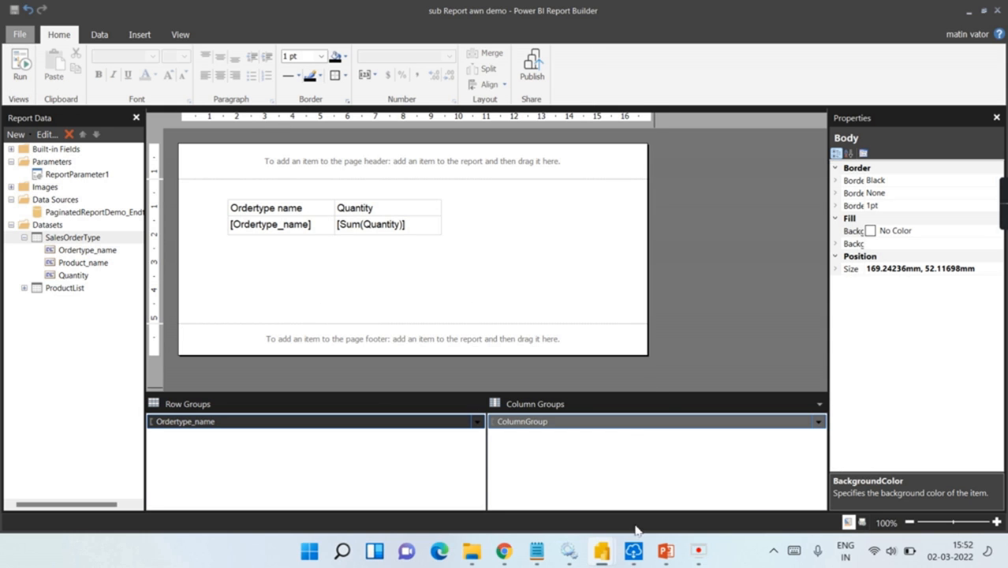
pyautogui.moveTo(629, 557)
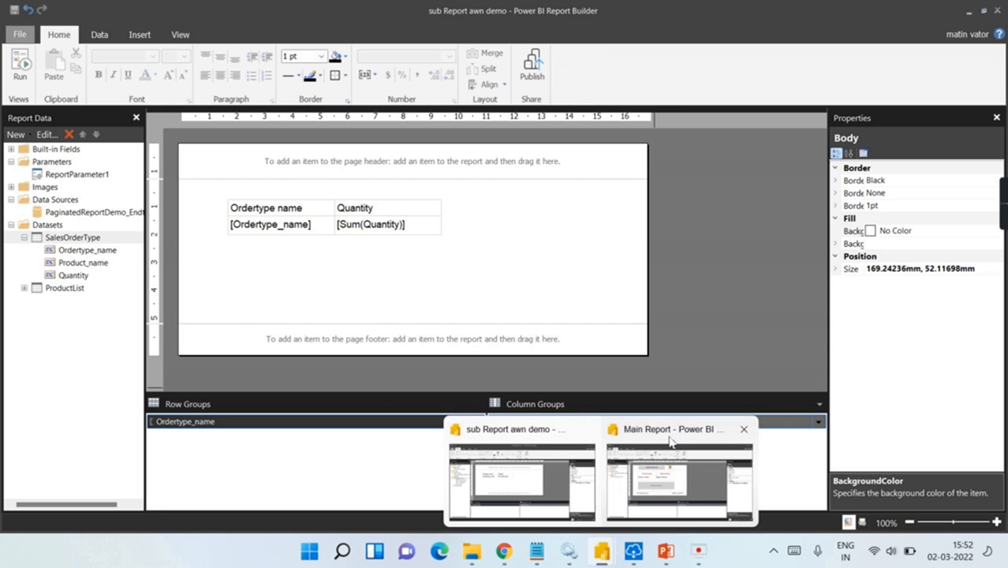
pyautogui.click(680, 473)
pyautogui.click(317, 289)
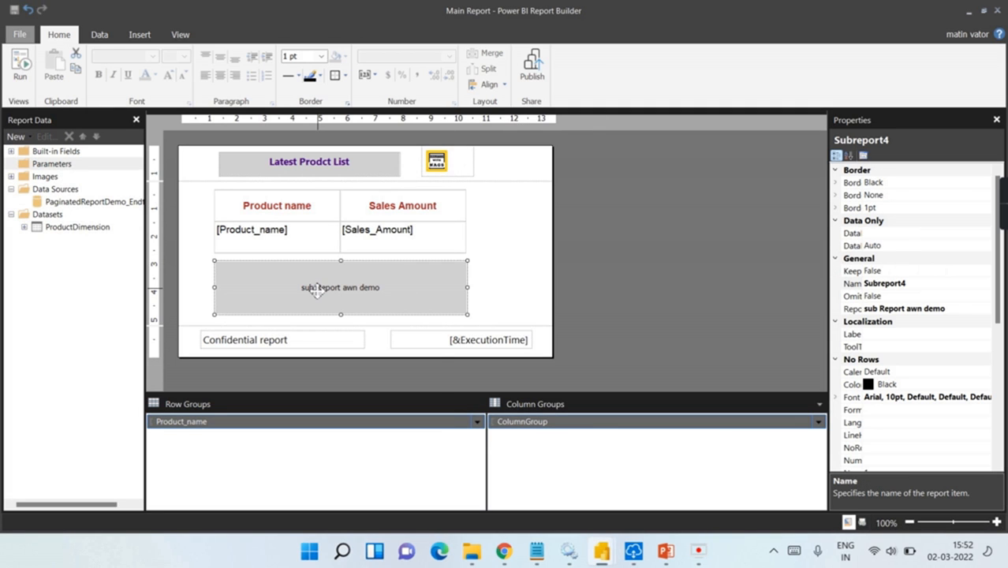
pyautogui.rightClick(317, 290)
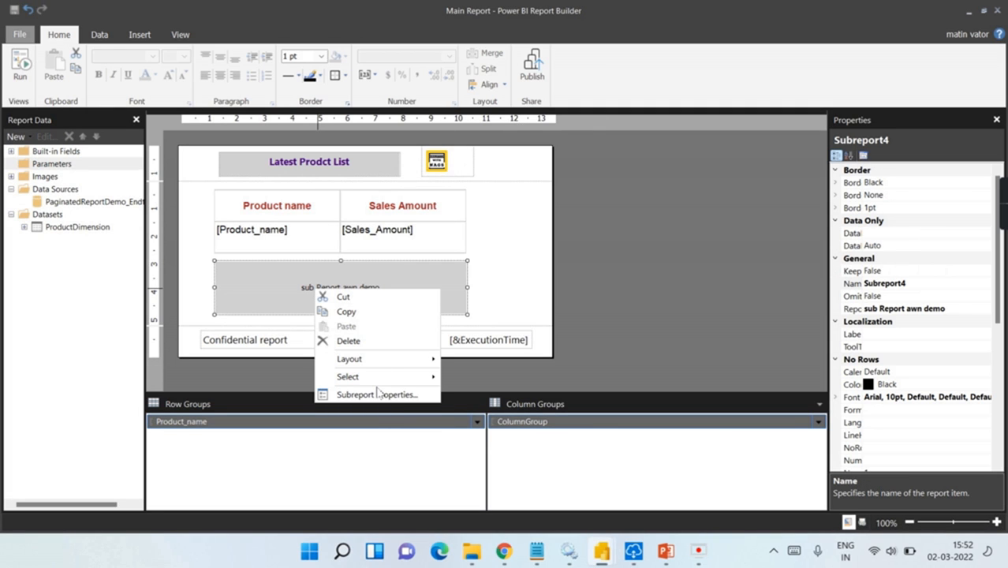
pyautogui.click(424, 393)
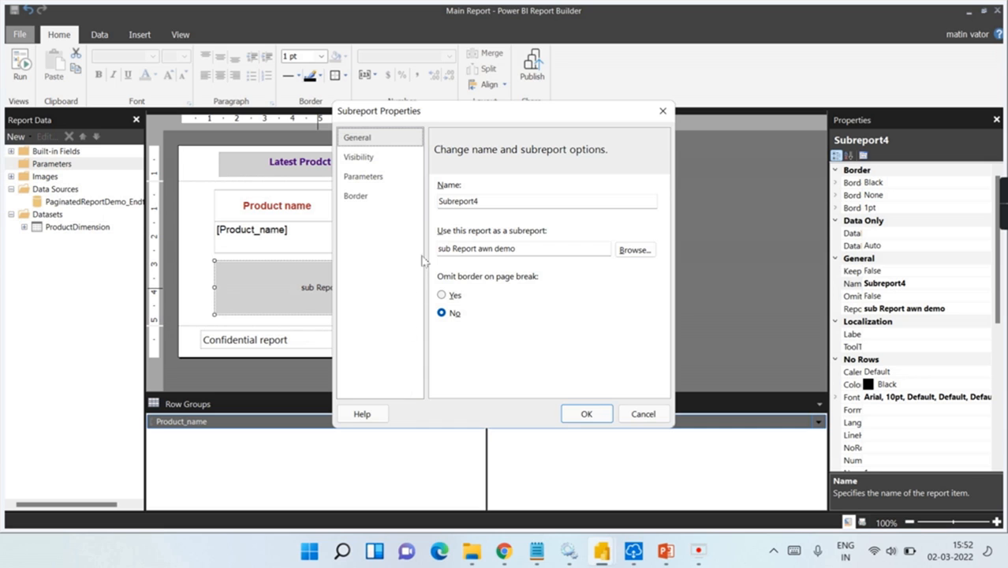
pyautogui.click(663, 110)
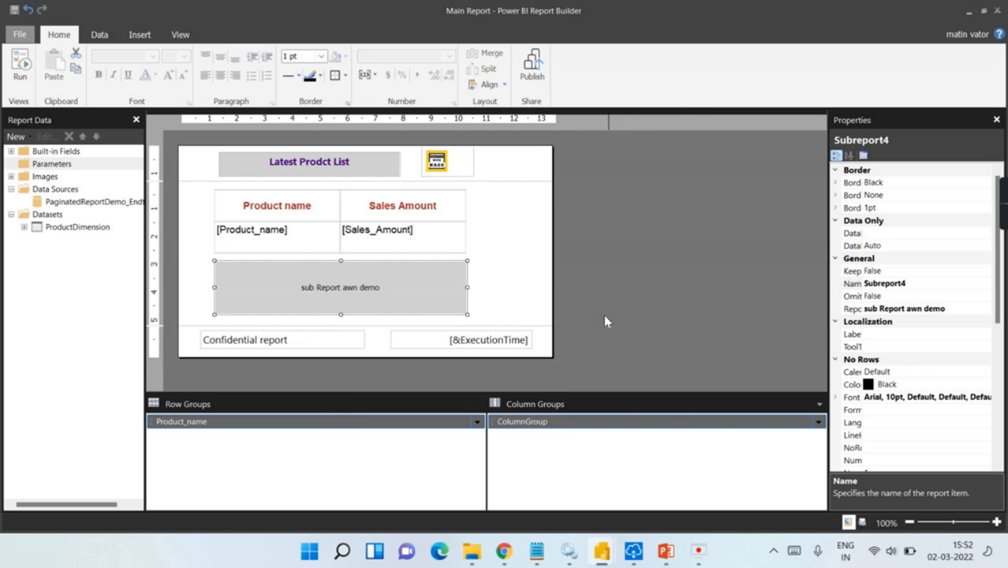
pyautogui.moveTo(602, 551)
pyautogui.click(511, 441)
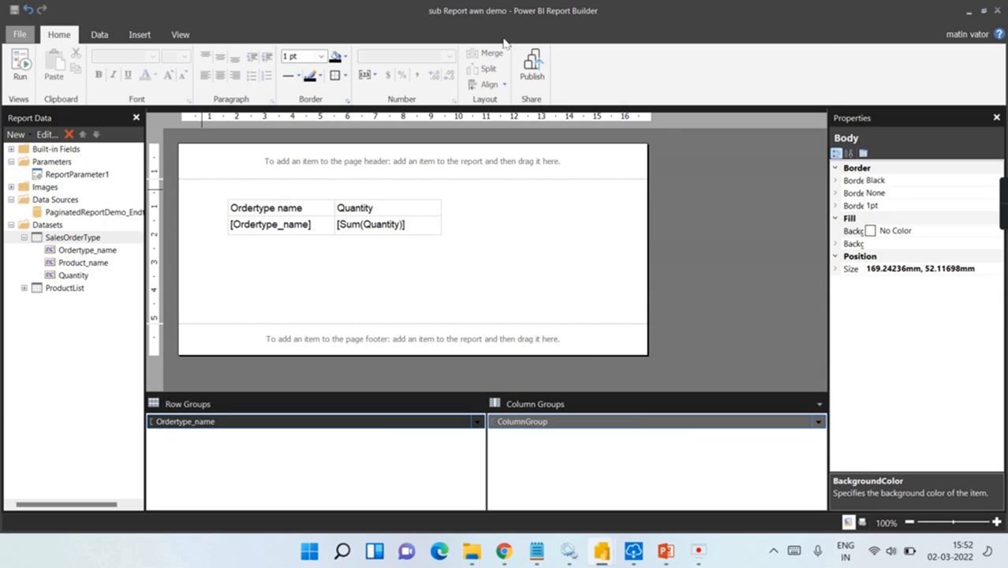
pyautogui.click(543, 74)
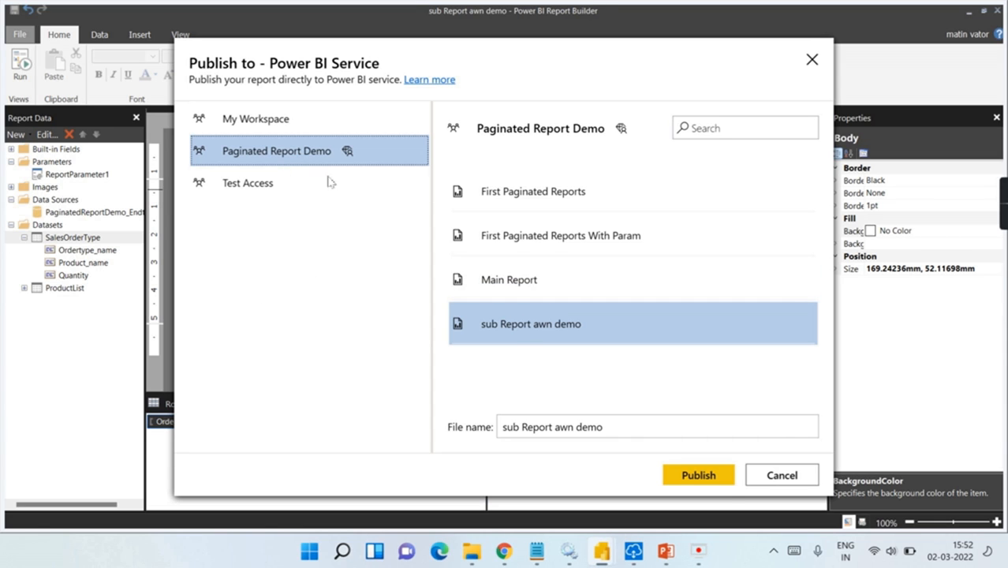
# Step: Republish over sub Report awn demo in Paginated Report Demo, confirming the replacement
pyautogui.click(506, 322)
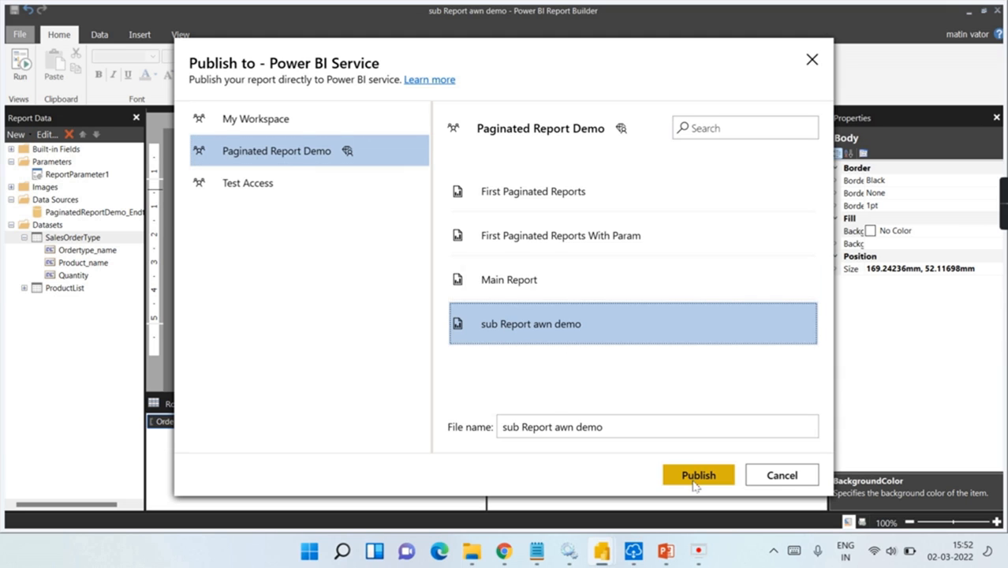
pyautogui.click(695, 476)
pyautogui.click(553, 326)
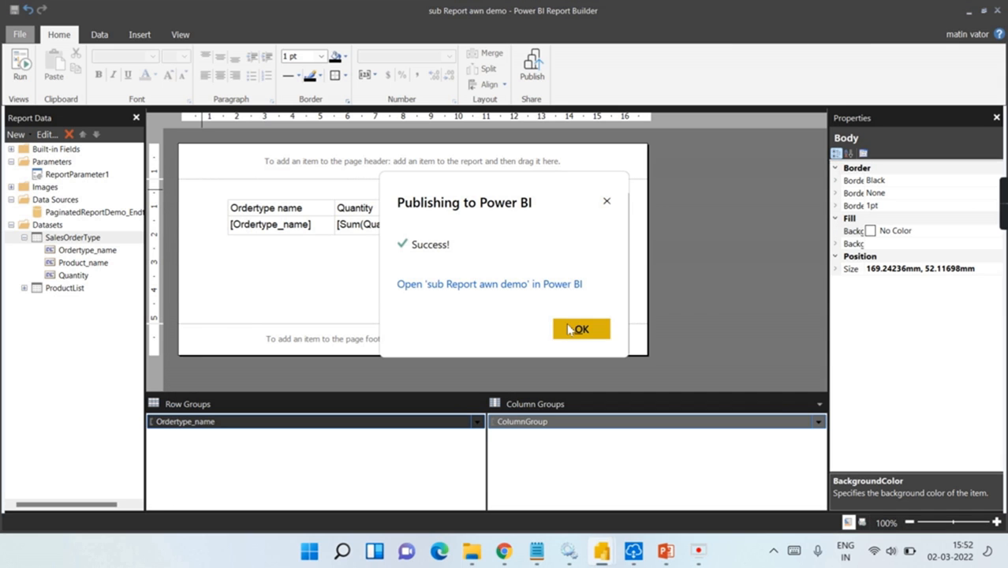
pyautogui.click(567, 328)
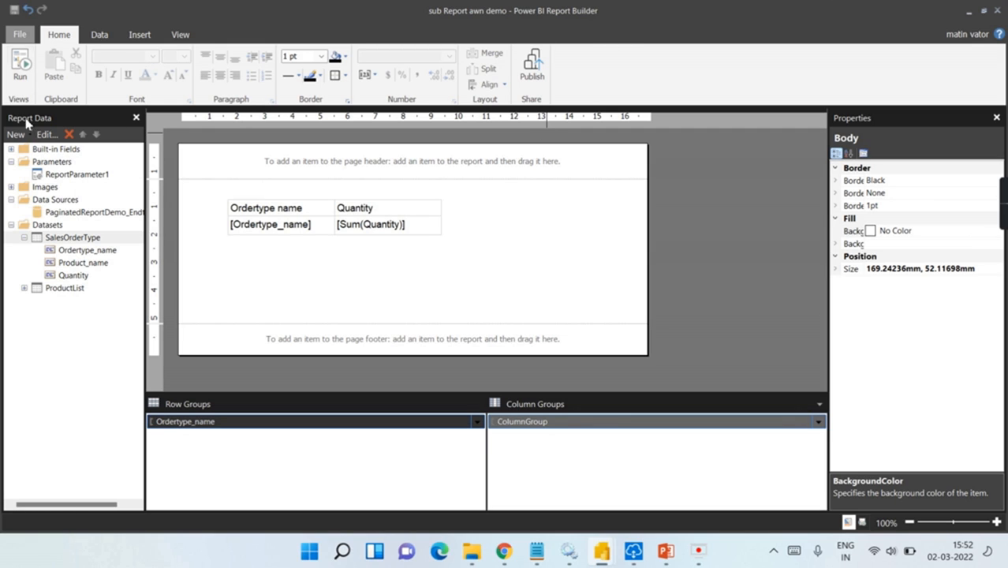
# Step: In the Main Report, review the old subreport's parameter settings and close its properties without saving
pyautogui.moveTo(603, 556)
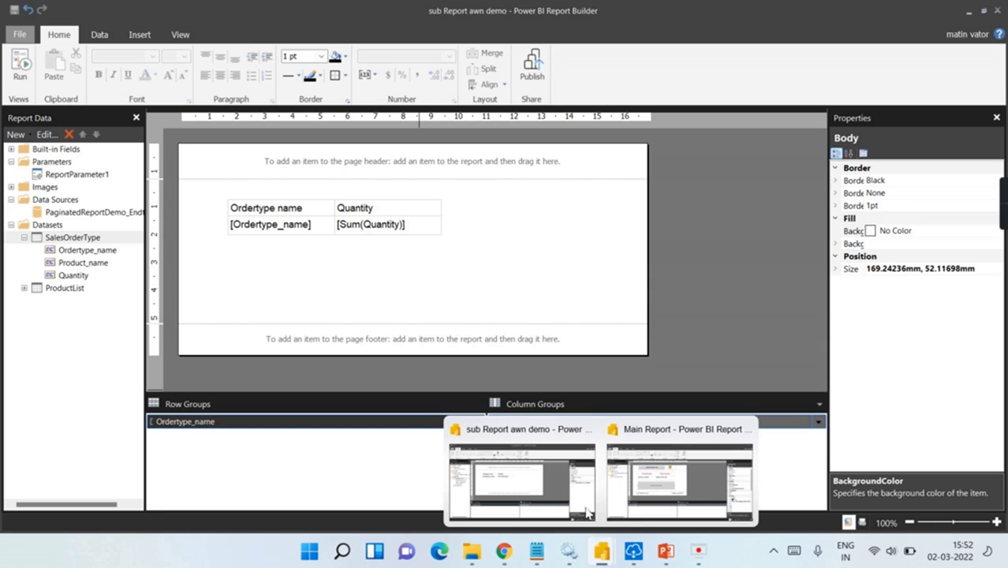
pyautogui.click(636, 438)
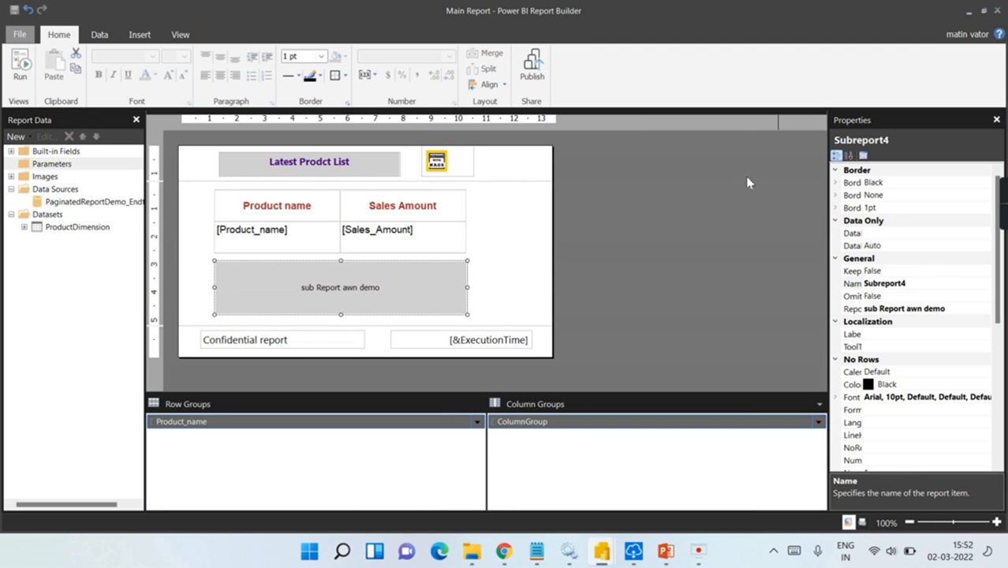
pyautogui.rightClick(336, 298)
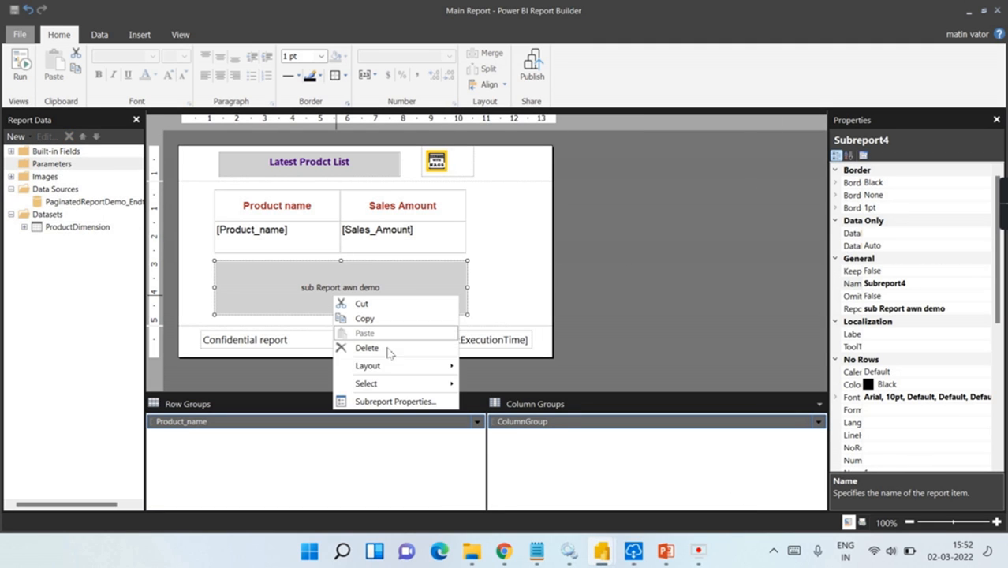
pyautogui.click(400, 399)
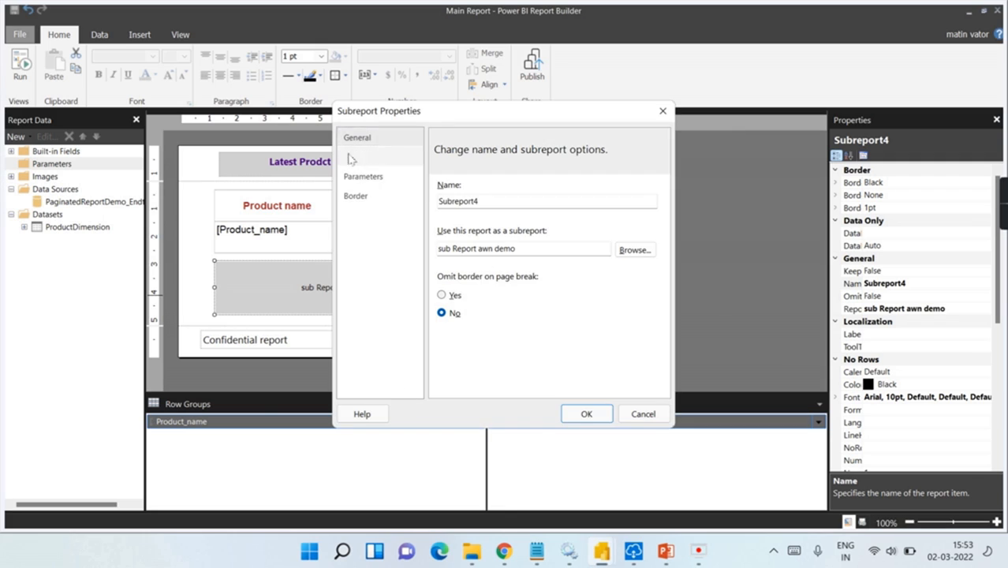
pyautogui.click(366, 178)
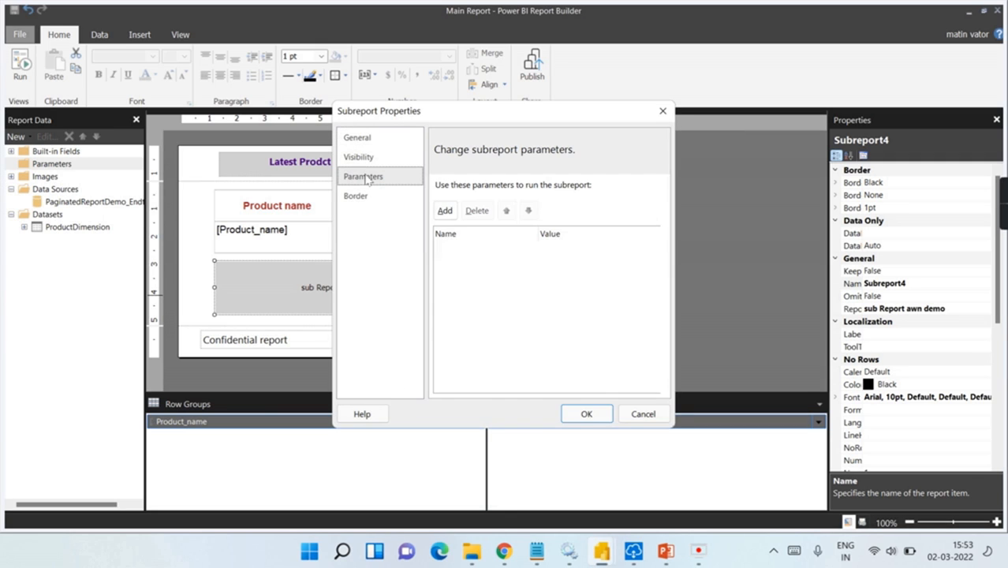
pyautogui.click(447, 211)
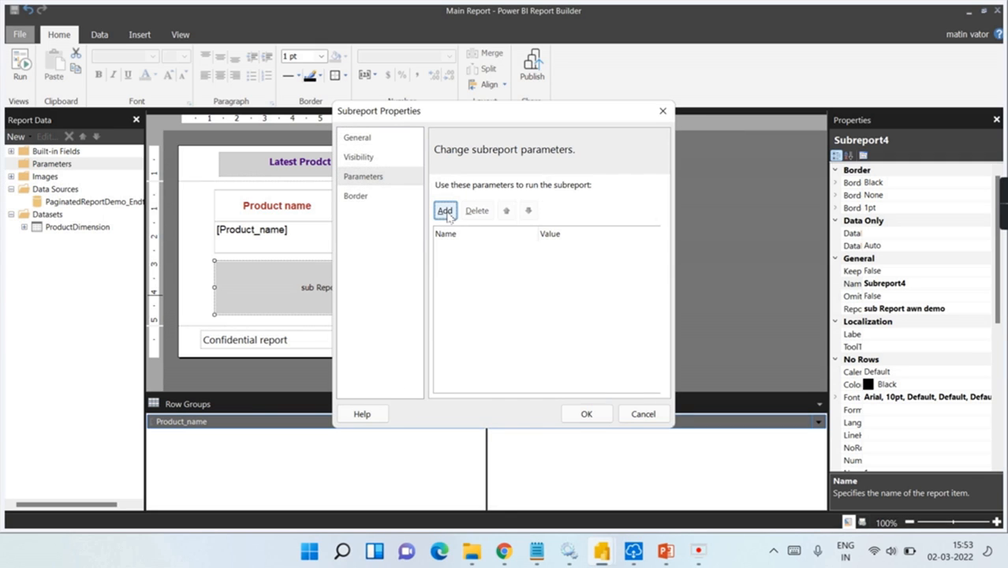
pyautogui.click(663, 111)
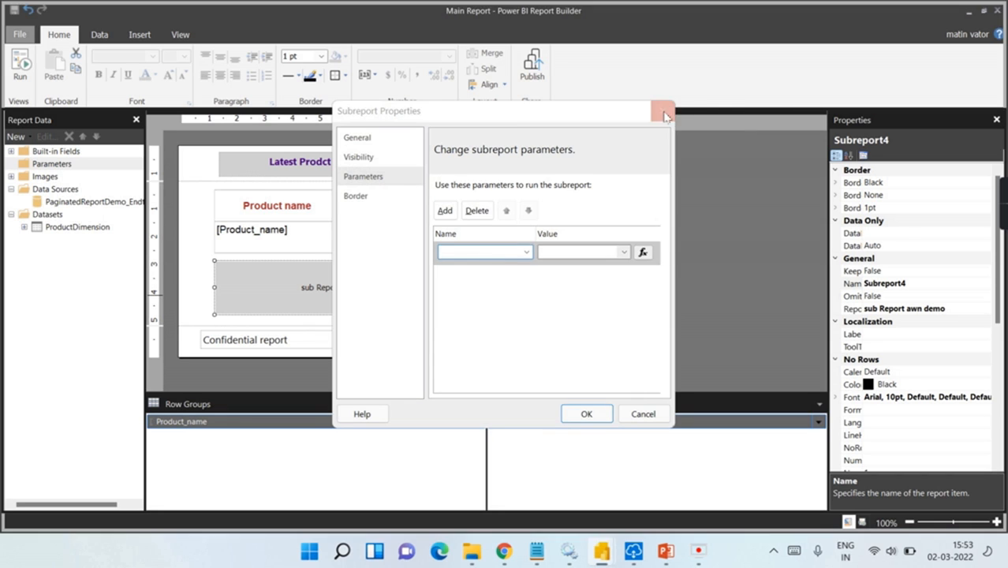
# Step: Delete the old subreport below the product table
pyautogui.click(433, 289)
pyautogui.click(432, 288)
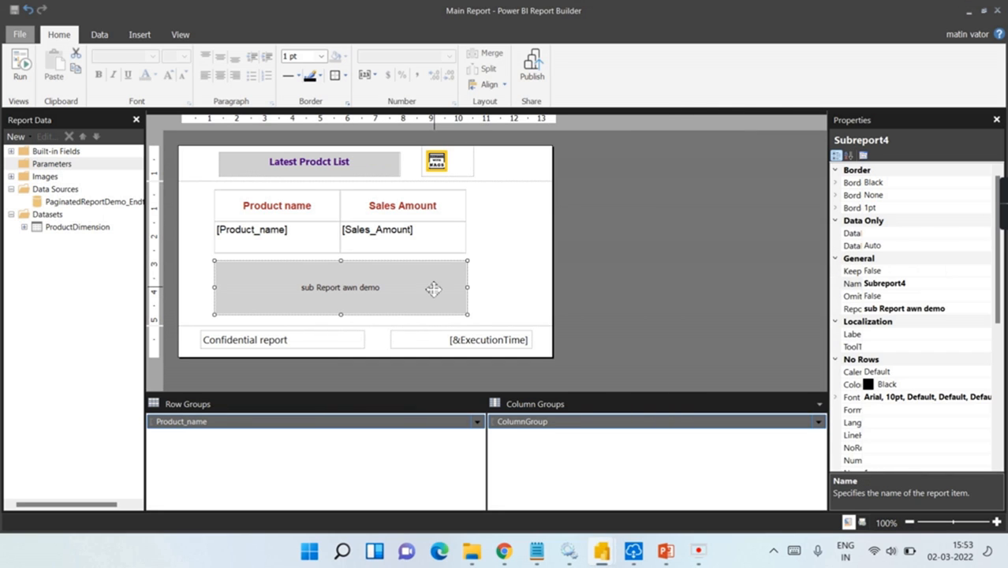
pyautogui.press('Delete')
# Step: Draw a new subreport below the product table, sourced from 'sub Report awn demo'
pyautogui.click(140, 34)
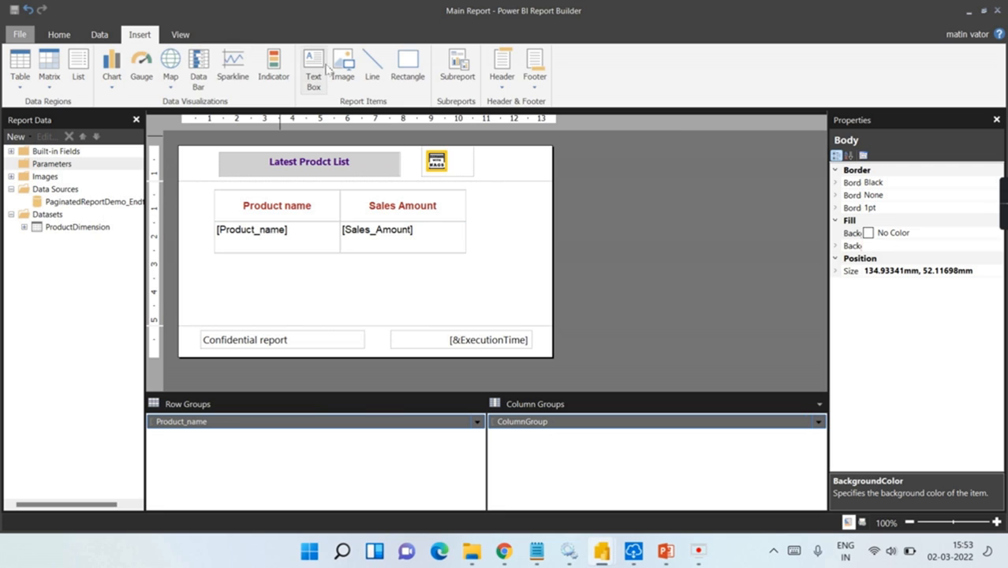
pyautogui.moveTo(209, 258); pyautogui.dragTo(475, 314)
pyautogui.rightClick(395, 296)
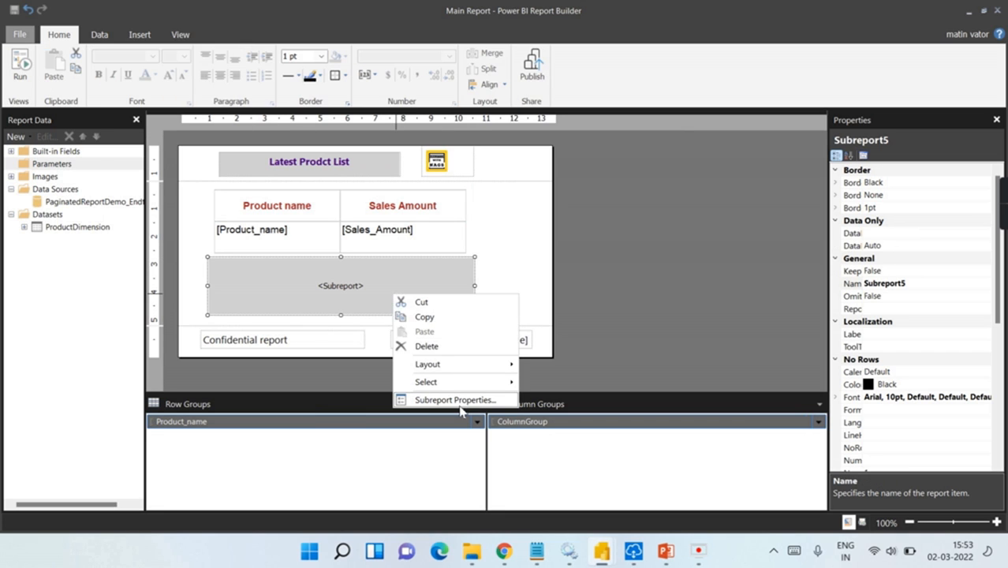
pyautogui.click(460, 401)
pyautogui.click(633, 249)
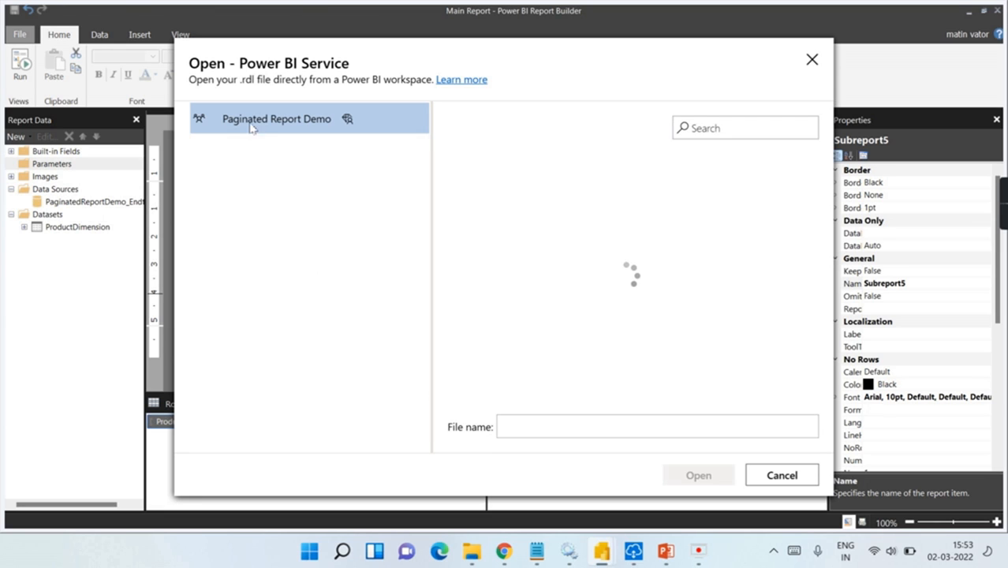
pyautogui.click(527, 326)
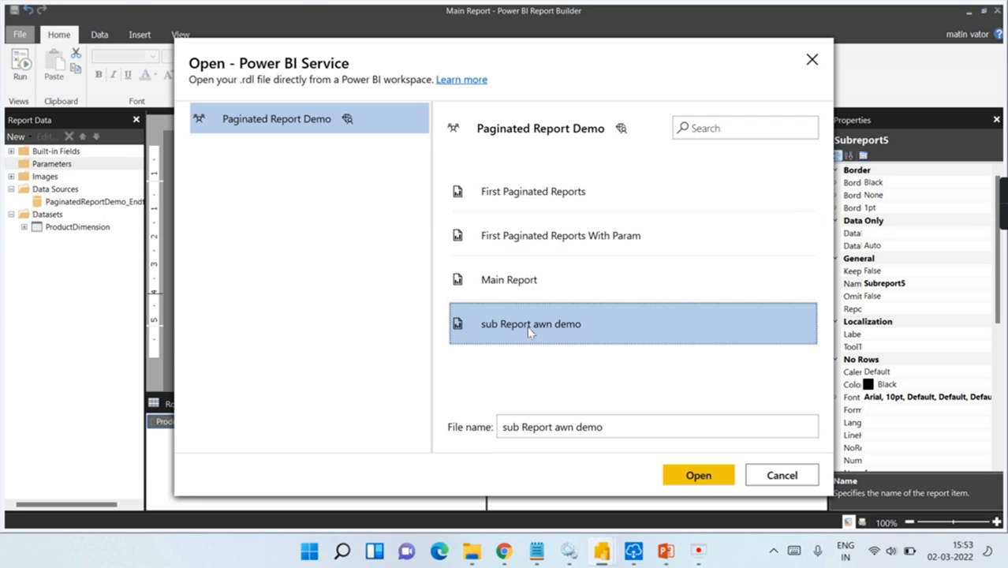
pyautogui.click(698, 475)
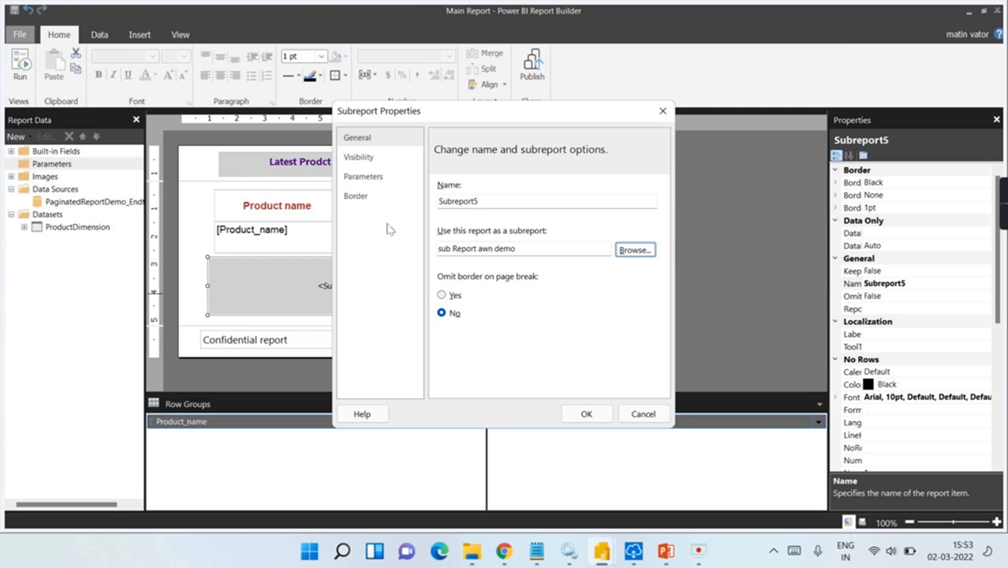
# Step: Map subreport parameter ReportParameter1 to First(Fields!Product_name) and confirm
pyautogui.click(363, 176)
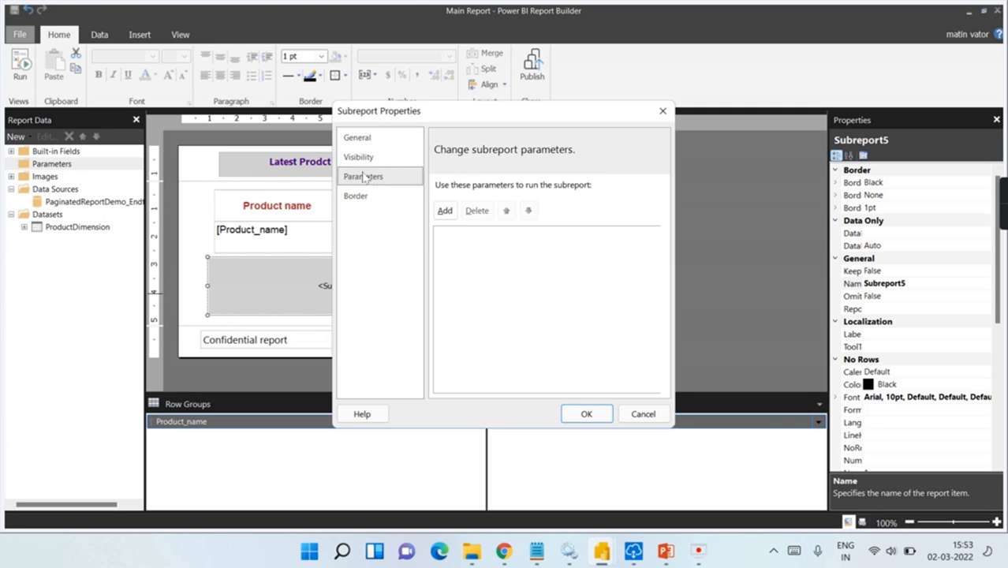
pyautogui.click(444, 211)
pyautogui.click(527, 252)
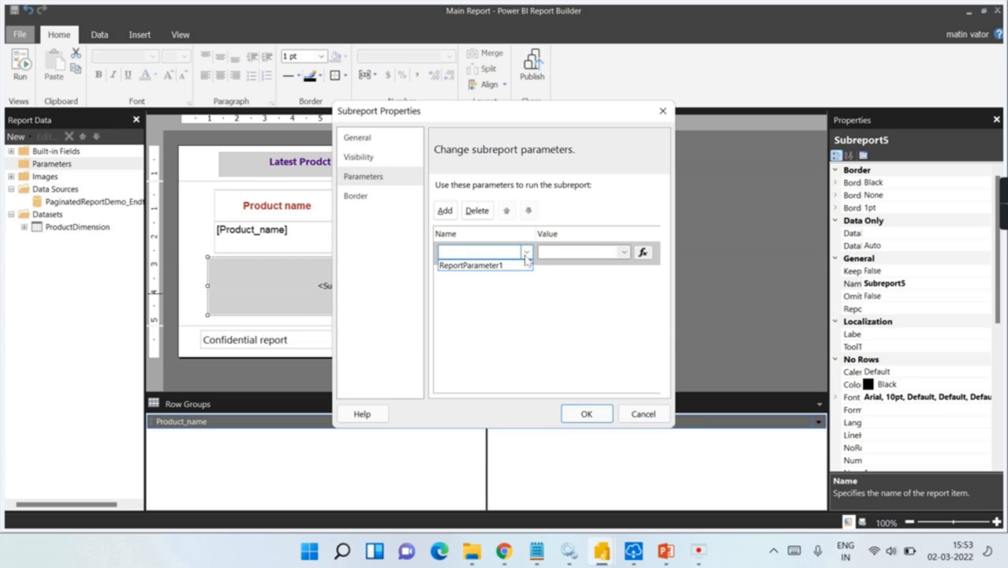
pyautogui.click(483, 266)
pyautogui.click(625, 254)
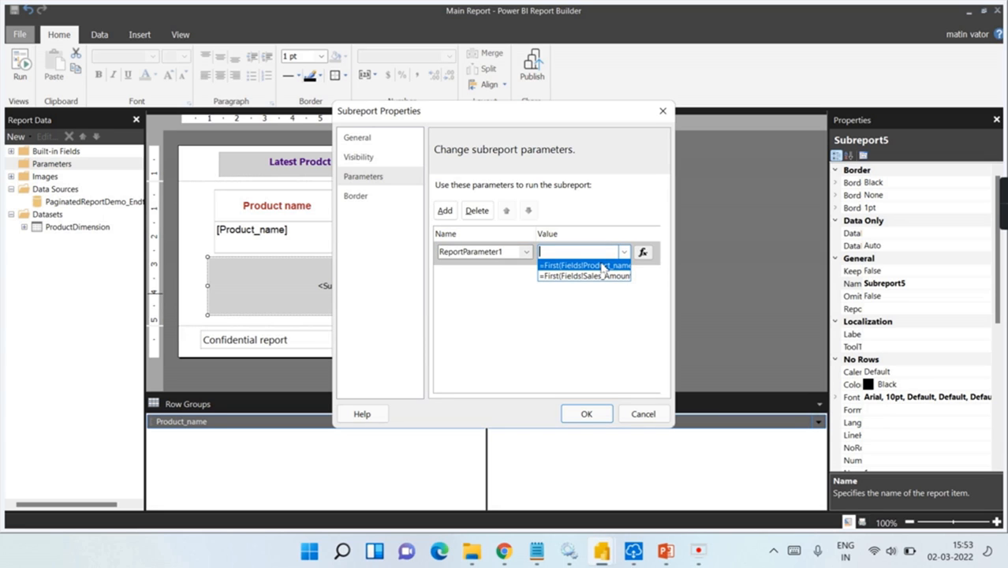
pyautogui.click(578, 267)
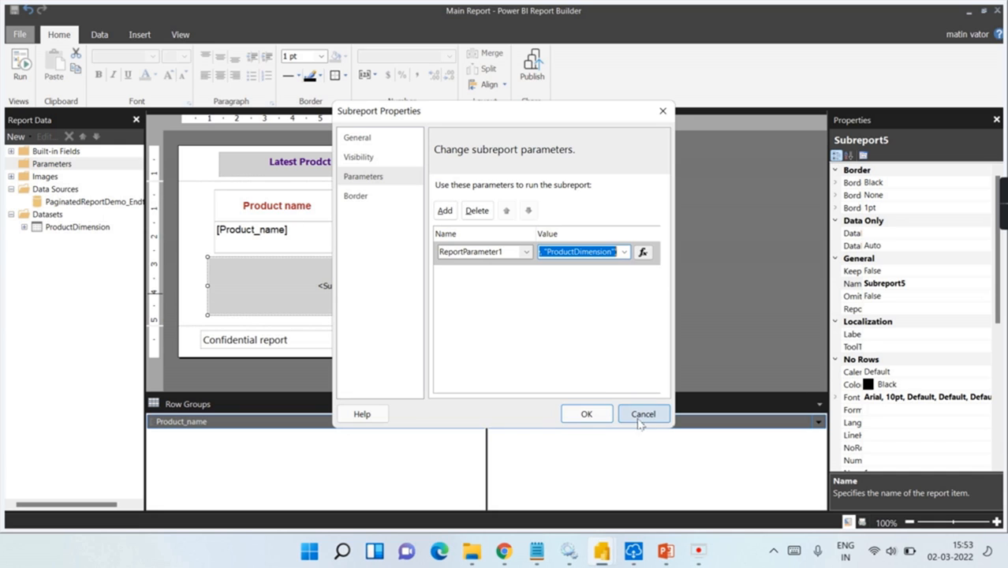
pyautogui.click(586, 414)
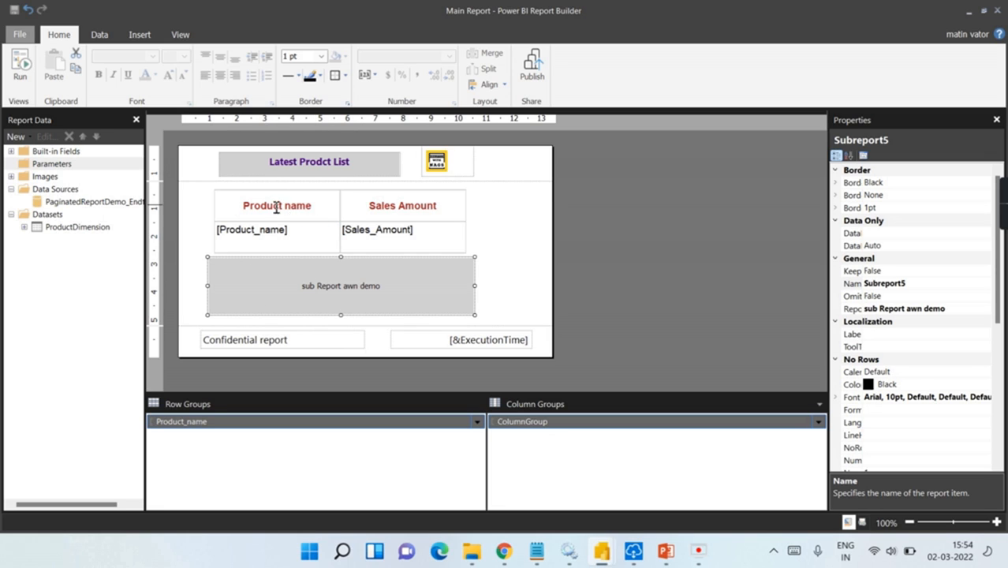
# Step: Run the report and scroll the preview to check the Ordertype table: On Shop 6, Online Order 6
pyautogui.click(20, 64)
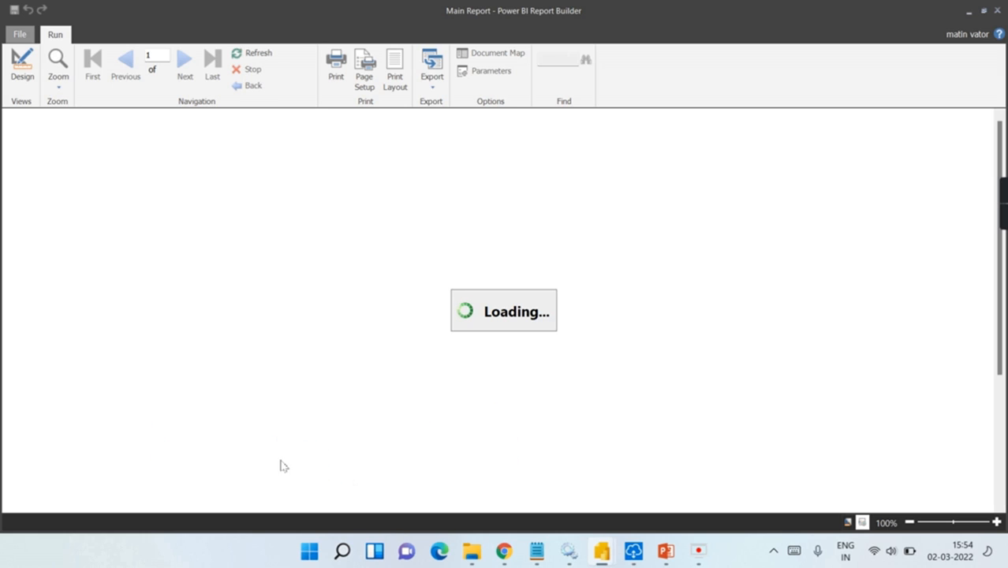
pyautogui.scroll(-3, 253, 438)
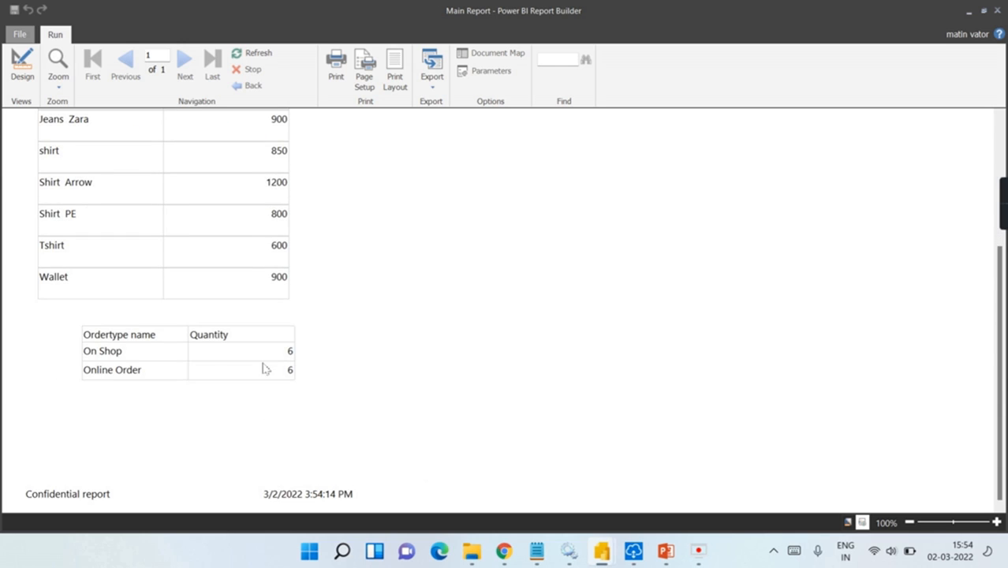
pyautogui.scroll(3, 265, 369)
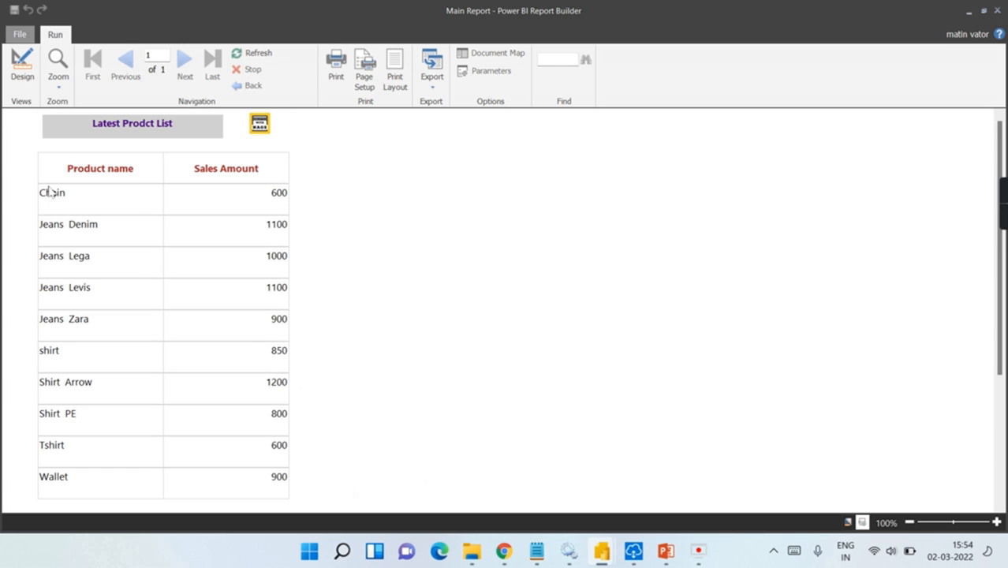
pyautogui.scroll(-1, 93, 260)
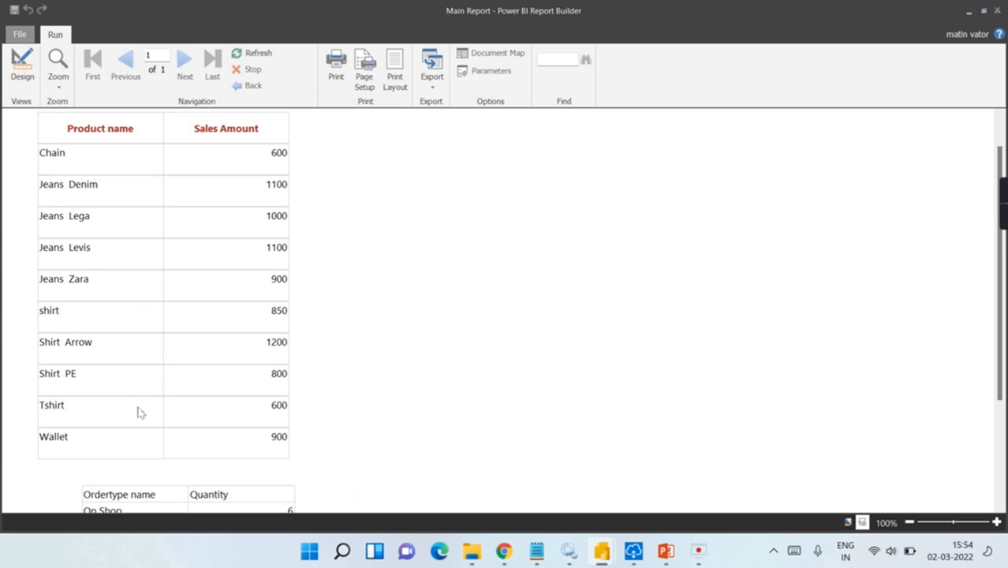
pyautogui.scroll(-2, 140, 412)
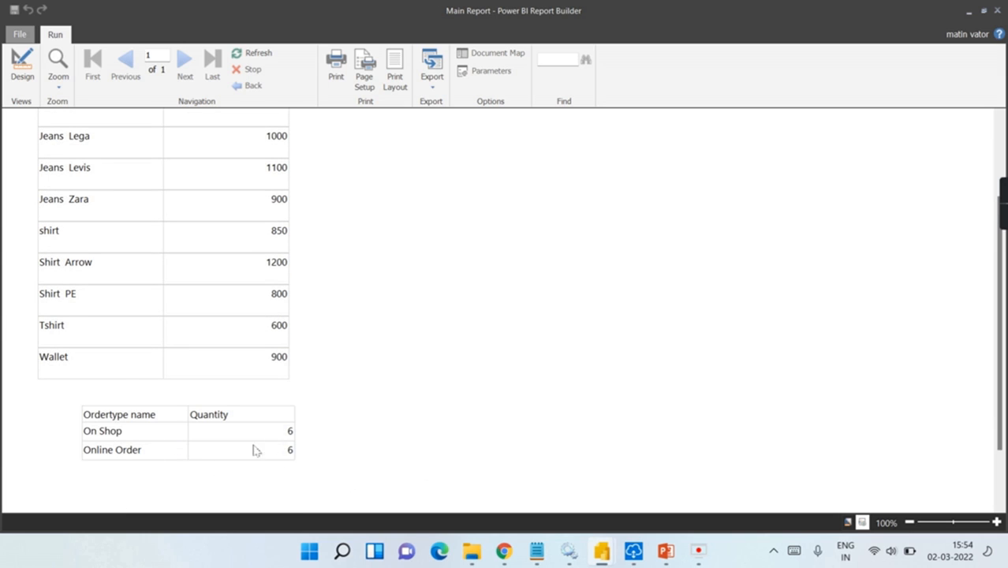
pyautogui.scroll(3, 296, 352)
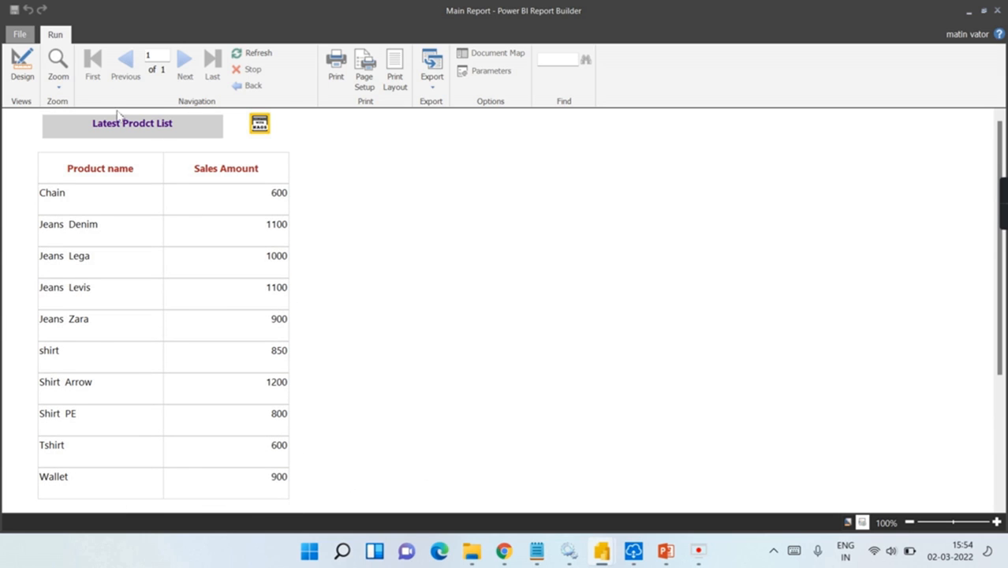
# Step: Back in design view, inspect the subreport's ReportParameter1 value choices and cancel without changes
pyautogui.click(22, 70)
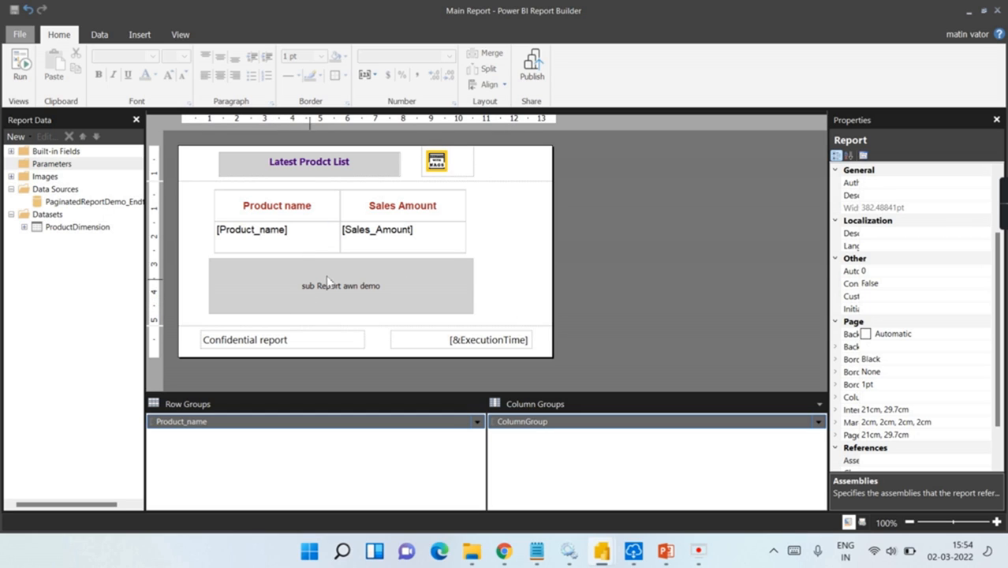
pyautogui.click(353, 295)
pyautogui.rightClick(354, 295)
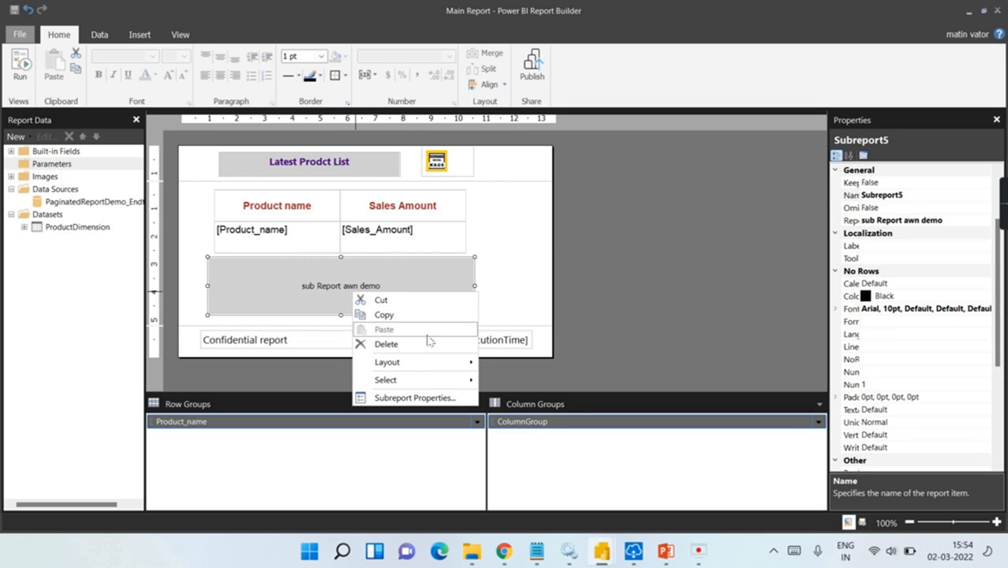
pyautogui.click(427, 397)
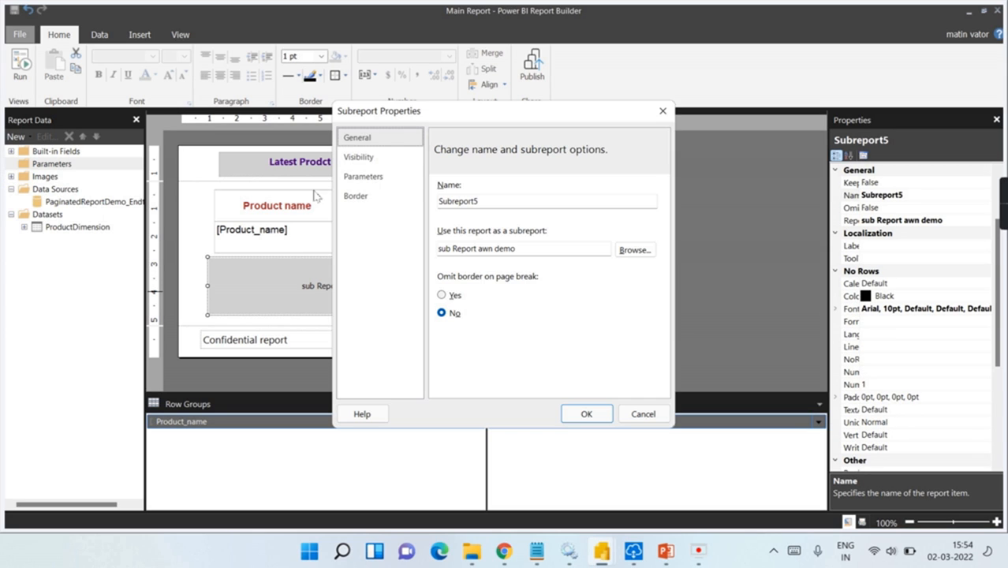
pyautogui.click(385, 179)
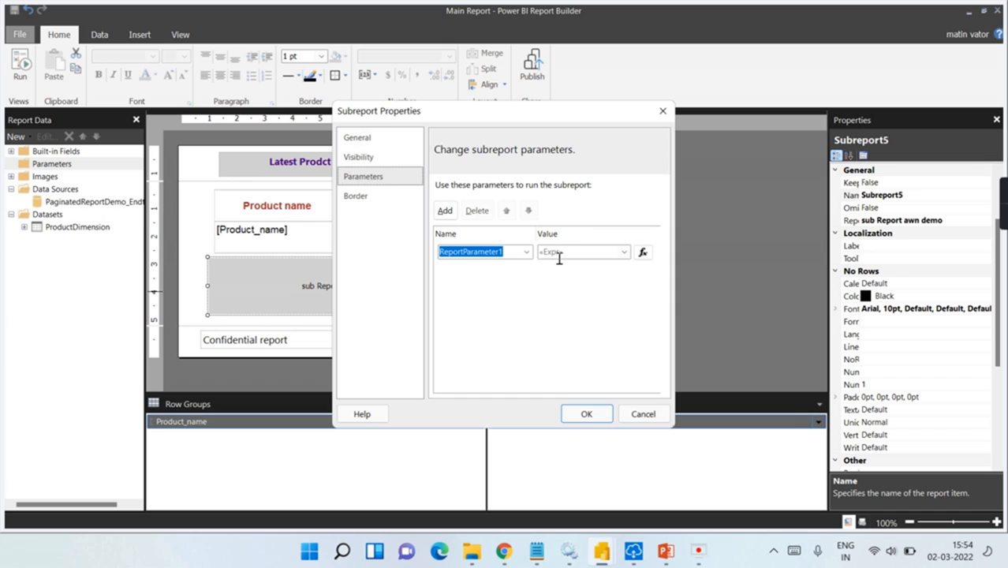
pyautogui.click(625, 252)
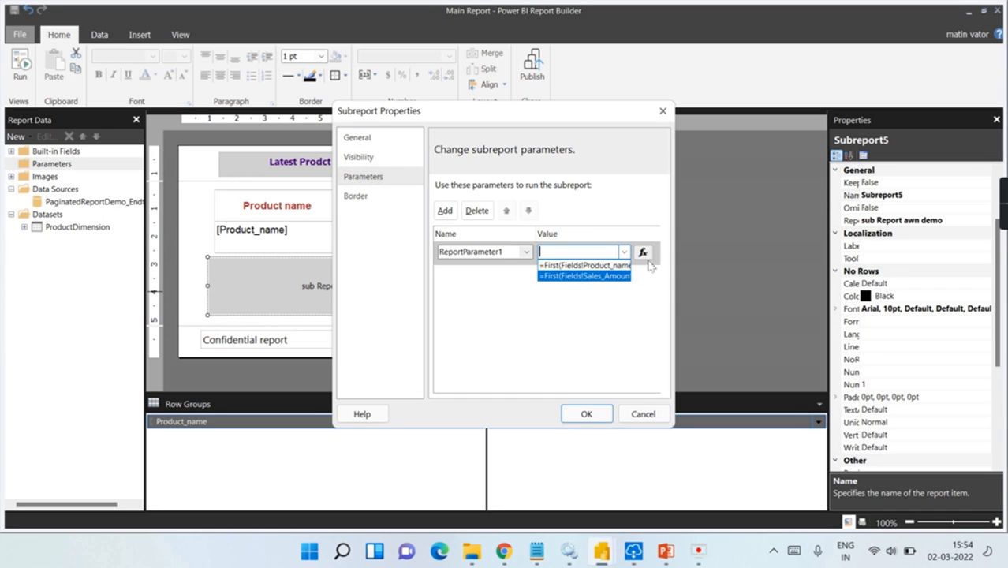
pyautogui.click(643, 413)
pyautogui.click(643, 414)
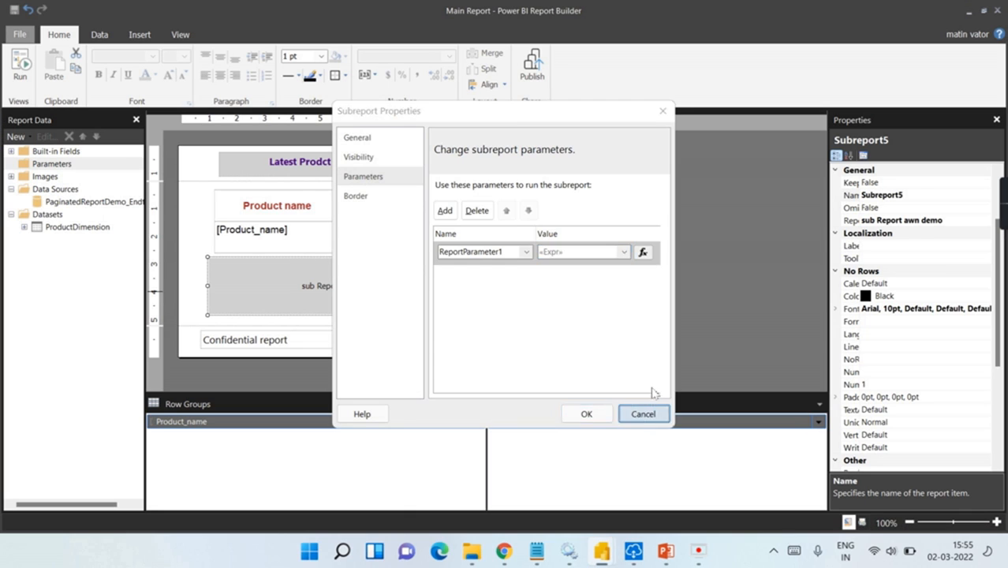
pyautogui.click(505, 298)
# Step: Insert a new column right of Sales Amount, outside the group, in the product table
pyautogui.click(447, 197)
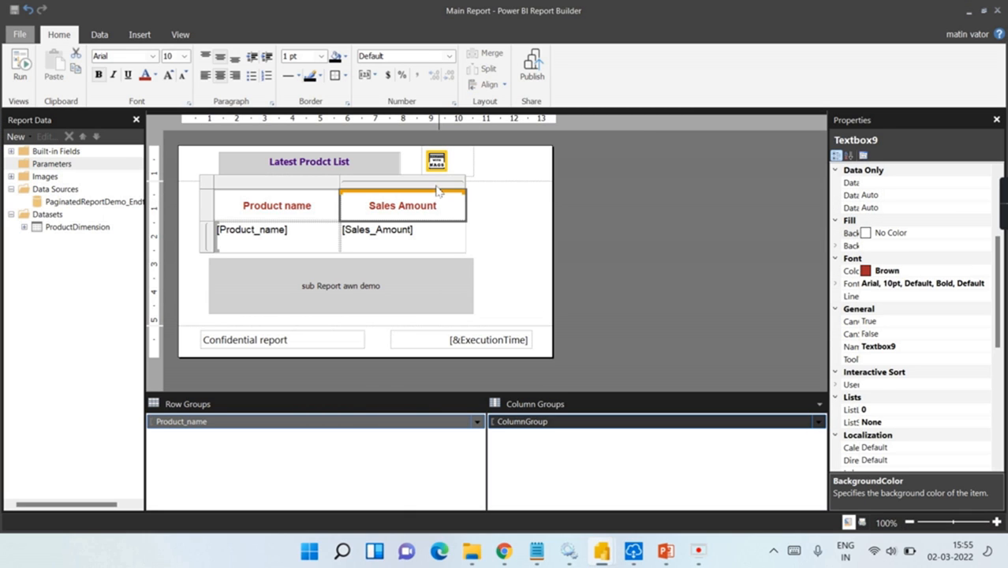
pyautogui.rightClick(438, 190)
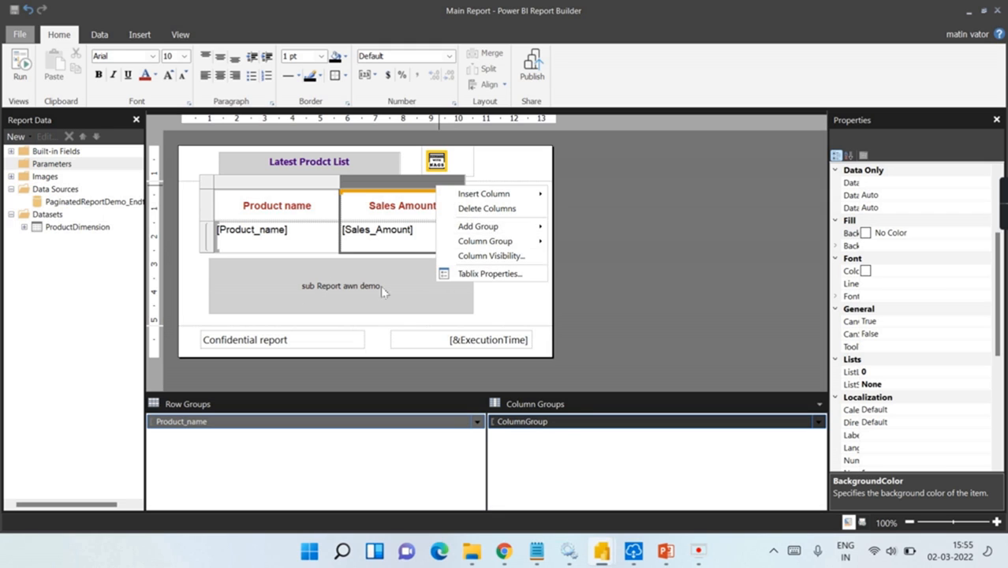
pyautogui.moveTo(491, 229)
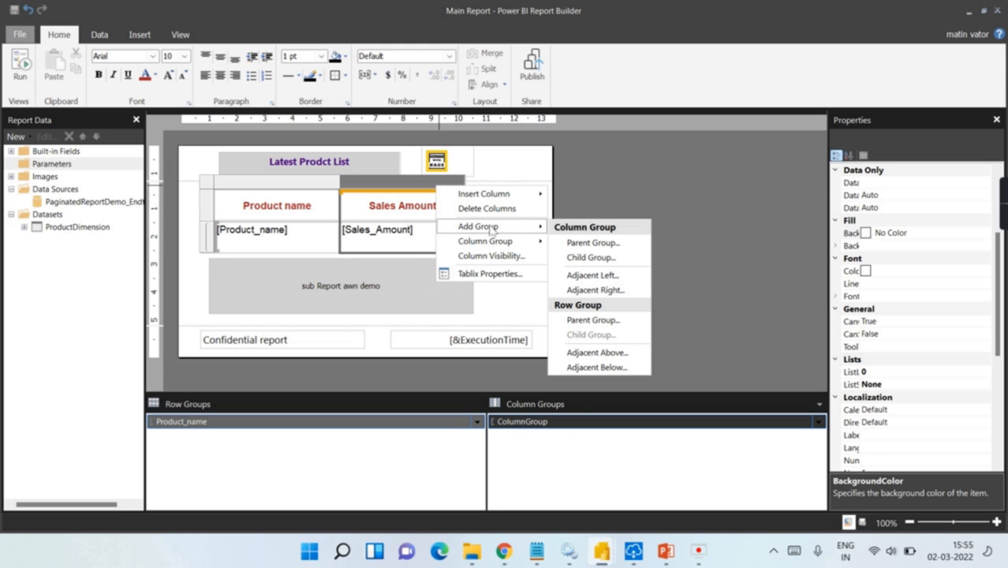
pyautogui.click(509, 322)
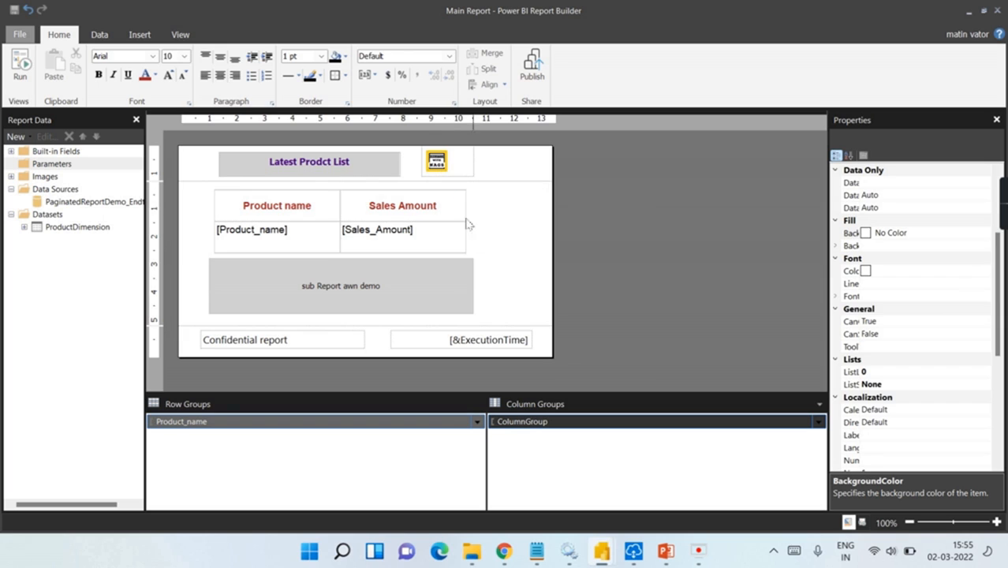
pyautogui.click(441, 205)
pyautogui.rightClick(434, 186)
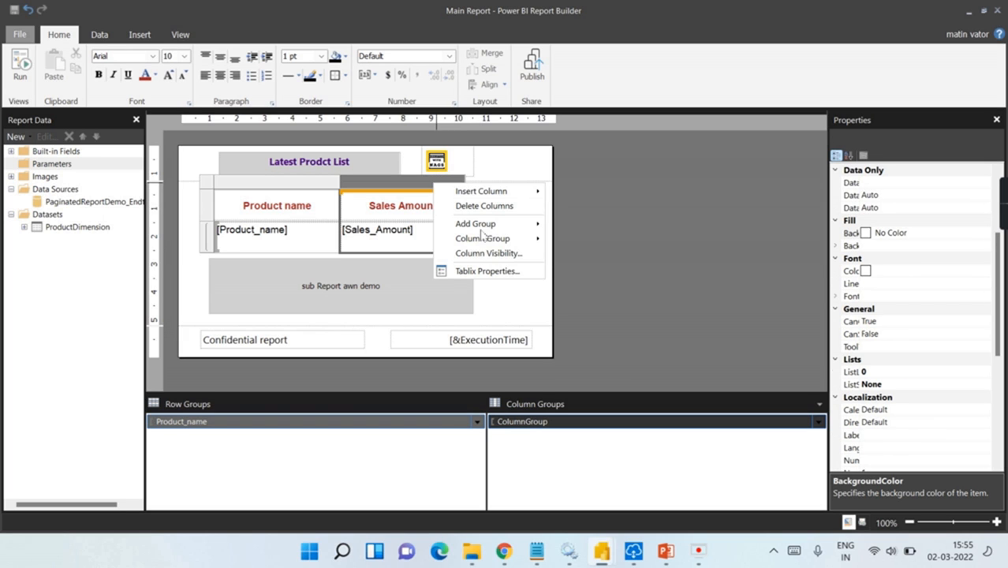
pyautogui.moveTo(491, 246)
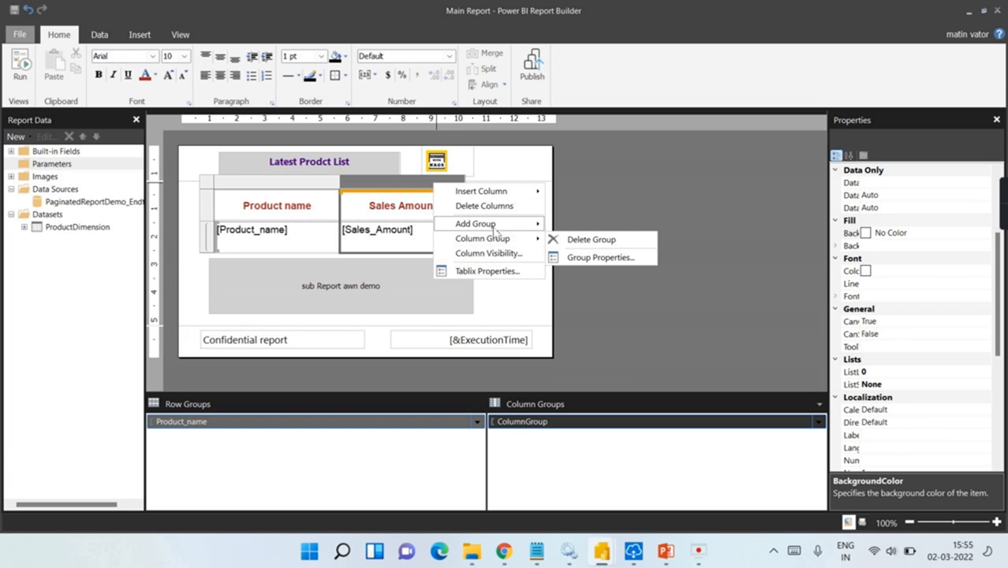
pyautogui.moveTo(514, 194)
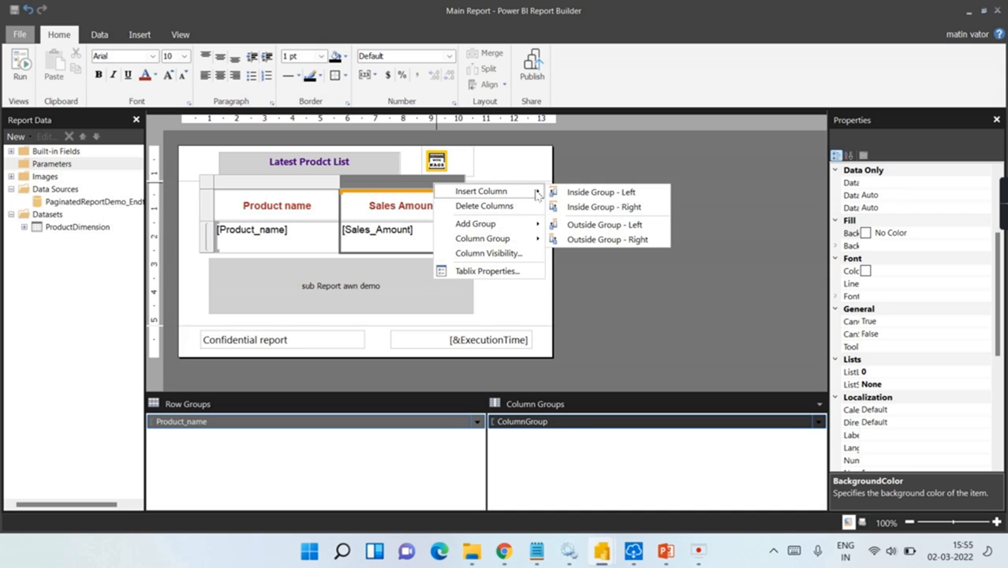
pyautogui.click(630, 240)
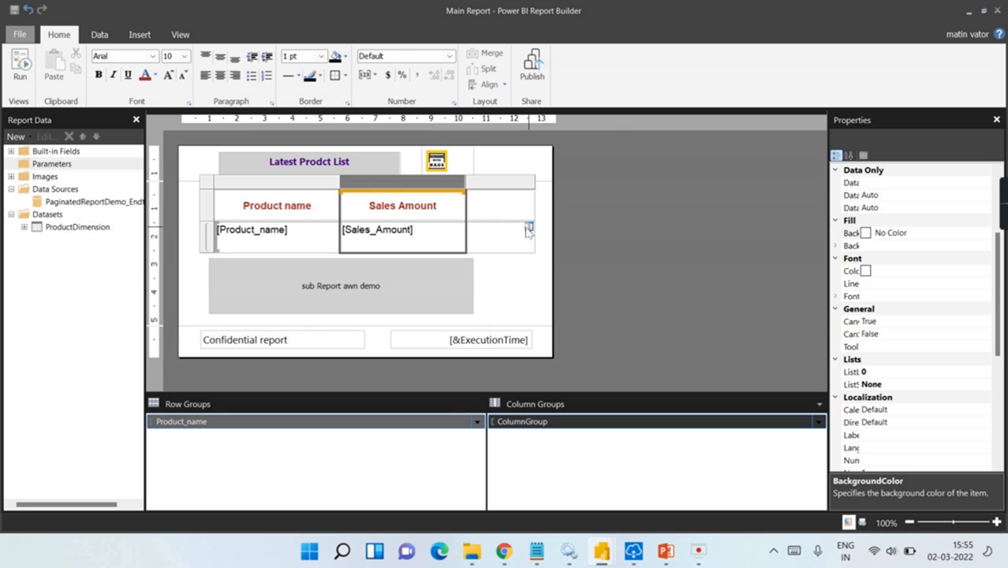
# Step: Move the sub Report awn demo subreport into the new column's detail cell
pyautogui.click(529, 228)
pyautogui.click(480, 270)
pyautogui.moveTo(367, 283); pyautogui.dragTo(494, 244)
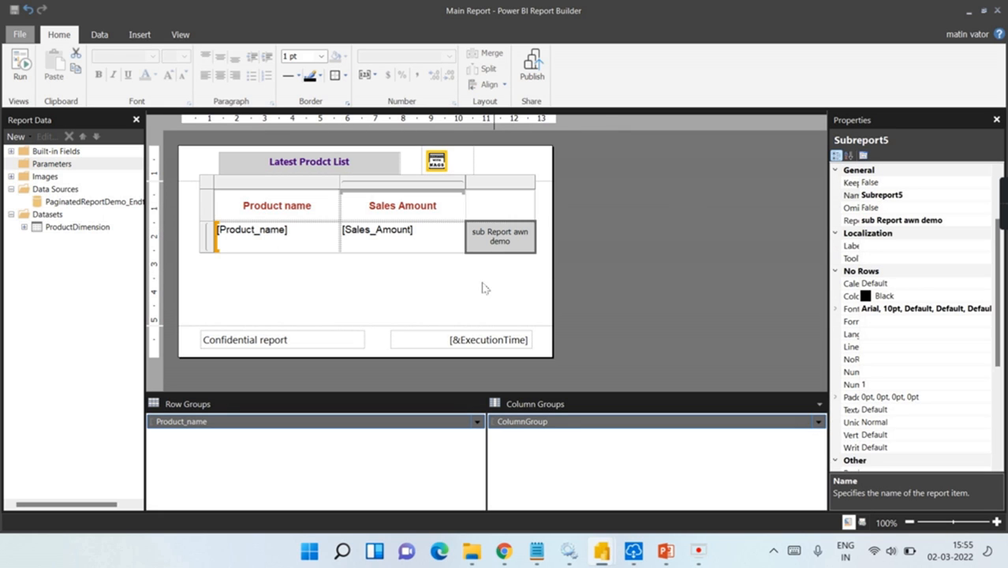
pyautogui.click(472, 296)
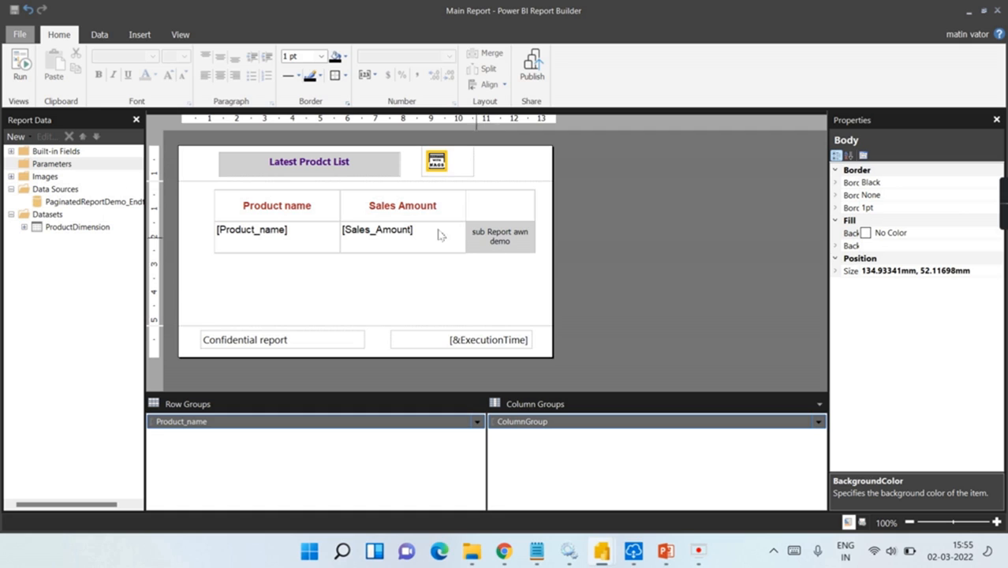
# Step: Run the report and scroll its 3 pages to see an Ordertype table beside each product
pyautogui.click(20, 69)
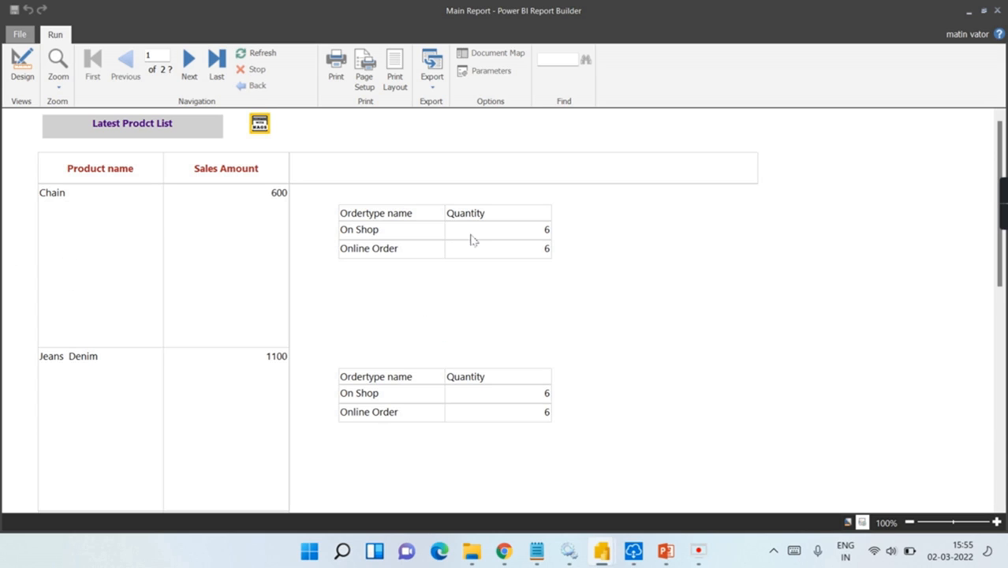
pyautogui.scroll(-10, 545, 250)
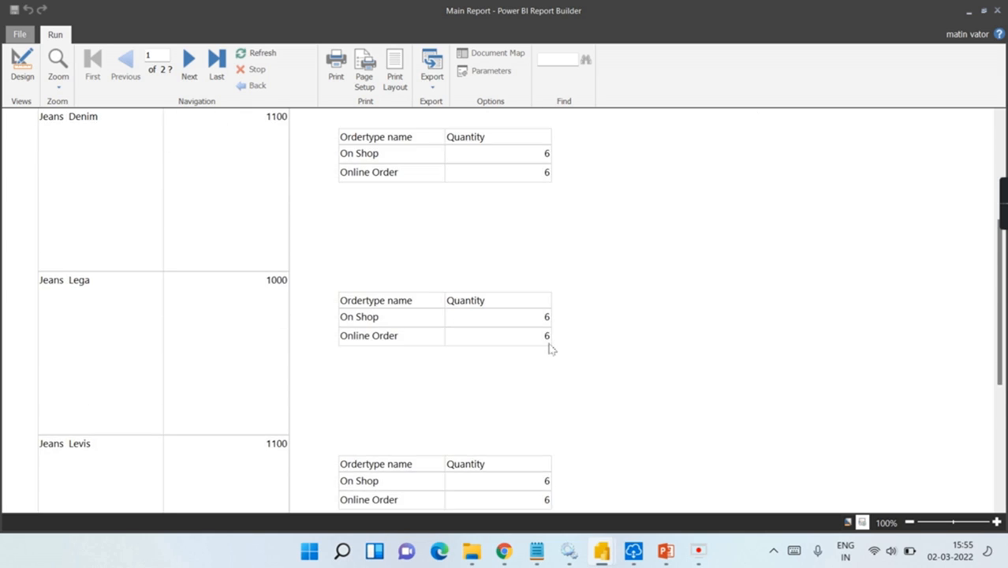
pyautogui.scroll(-6, 560, 411)
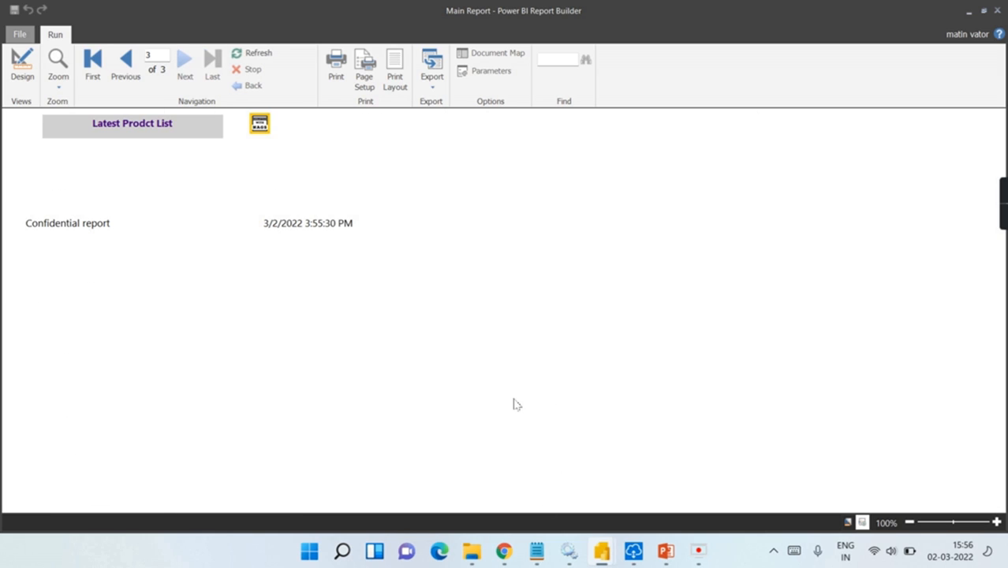
pyautogui.scroll(3, 580, 223)
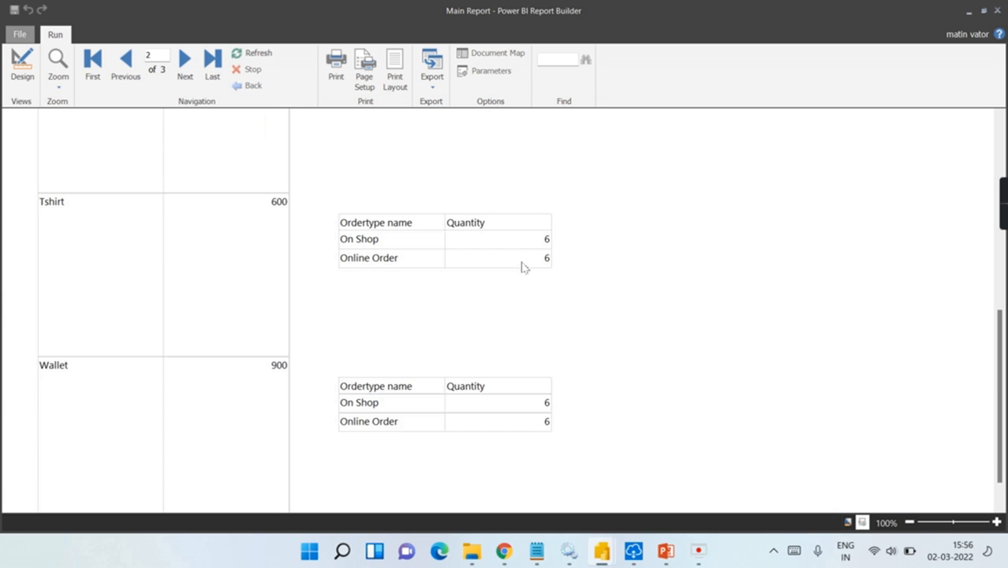
pyautogui.scroll(10, 521, 266)
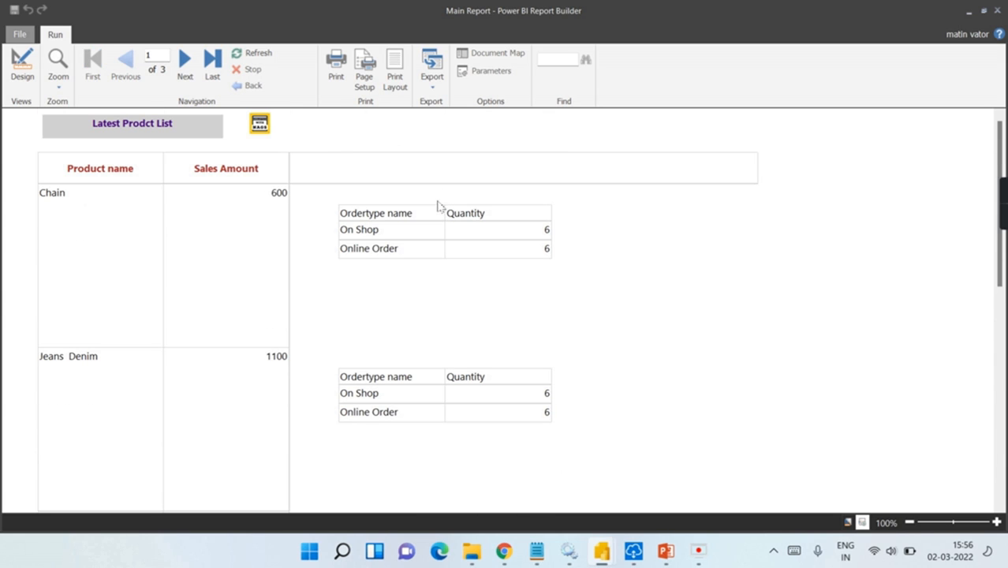
# Step: In design view, set the subreport's ReportParameter1 value to [Product_name]
pyautogui.click(22, 64)
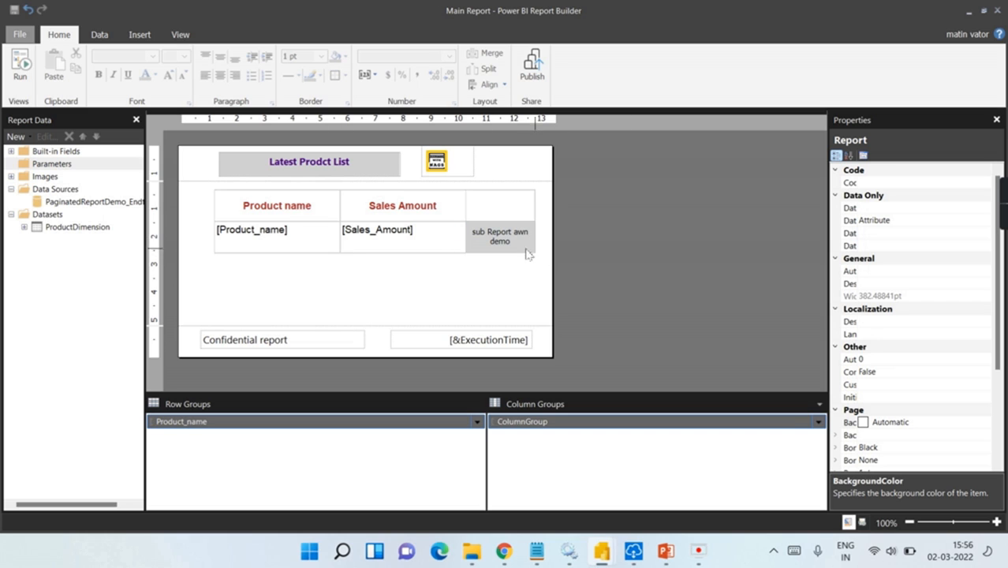
pyautogui.rightClick(512, 243)
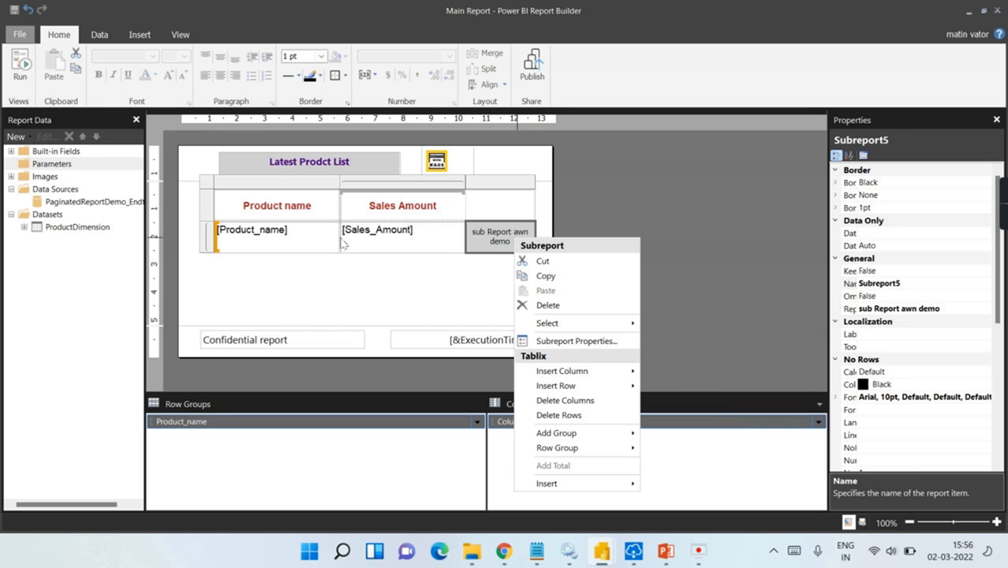
pyautogui.click(571, 341)
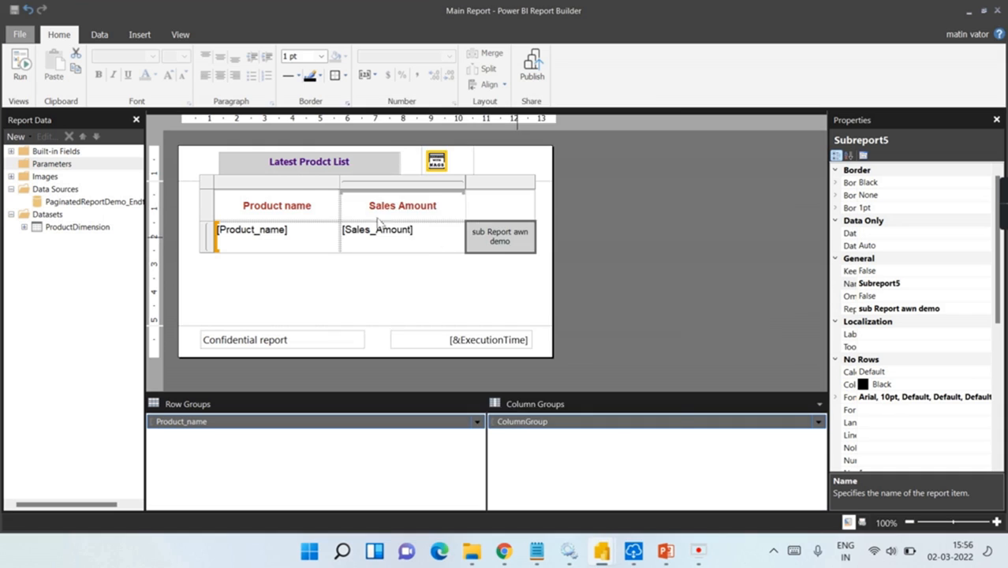
pyautogui.click(363, 179)
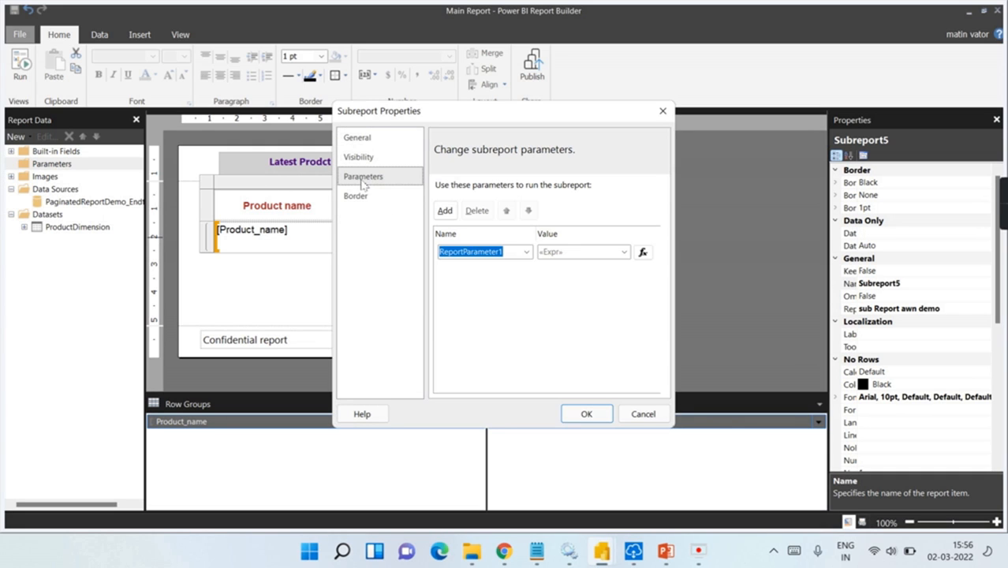
pyautogui.click(624, 251)
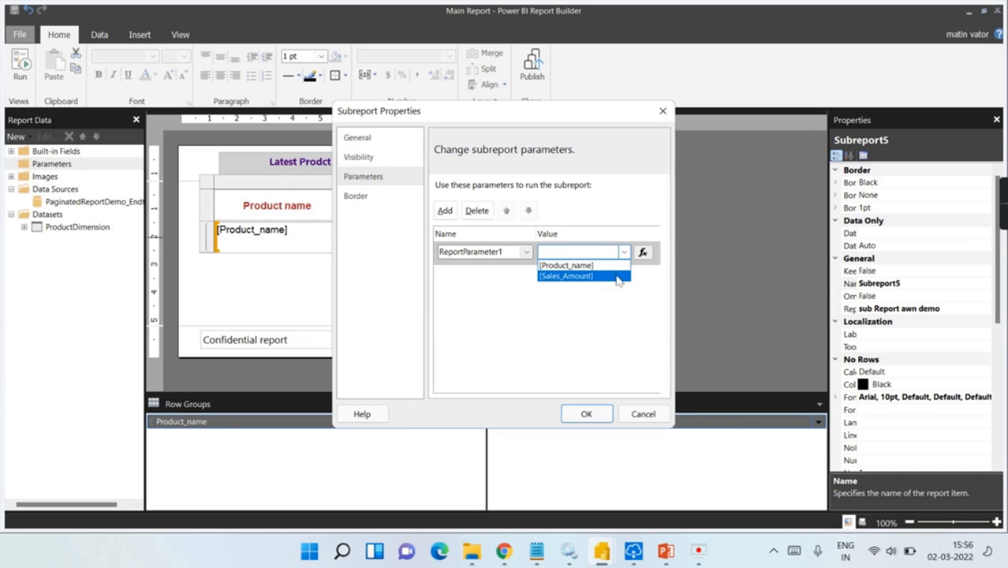
pyautogui.click(618, 265)
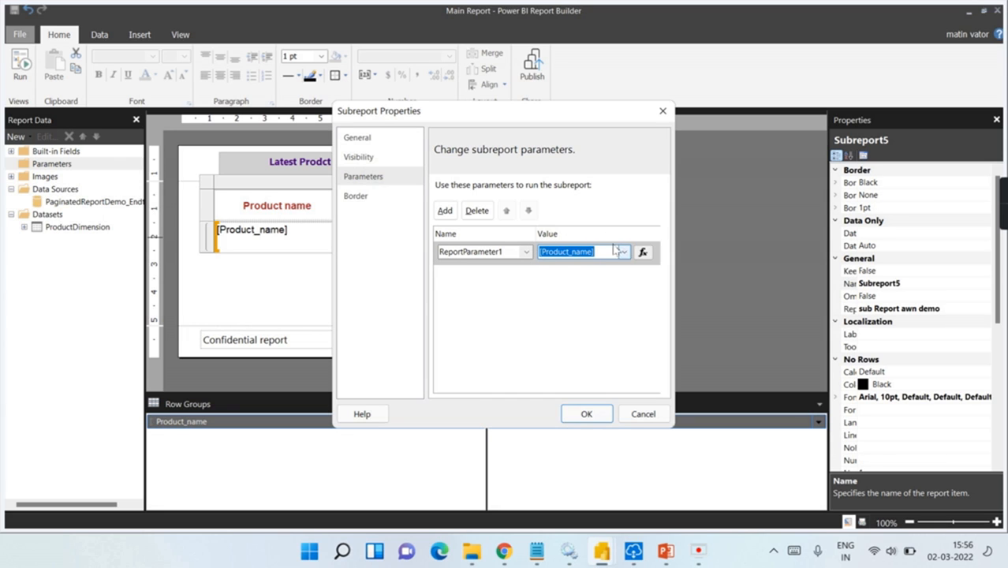
pyautogui.click(583, 414)
pyautogui.click(418, 292)
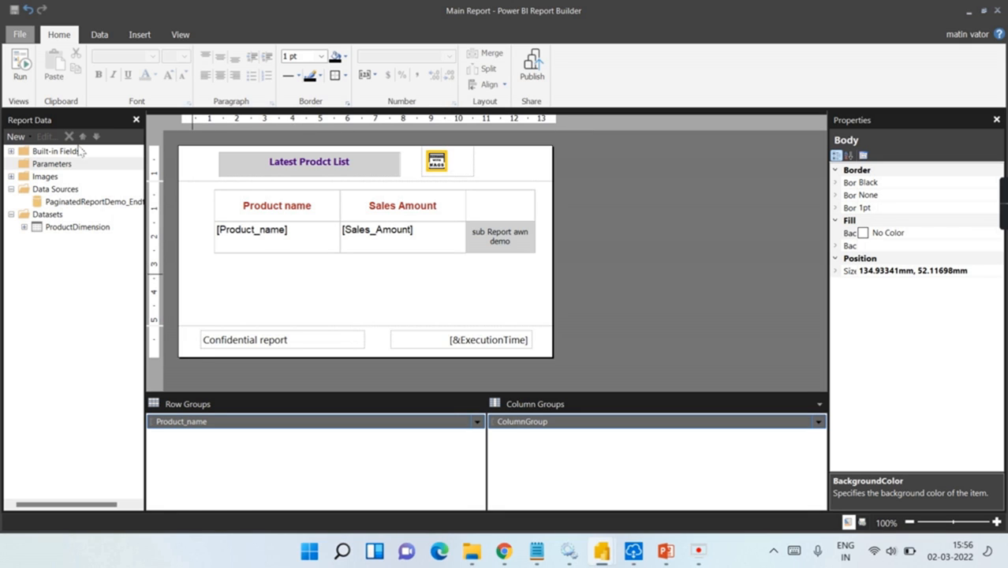
pyautogui.click(19, 79)
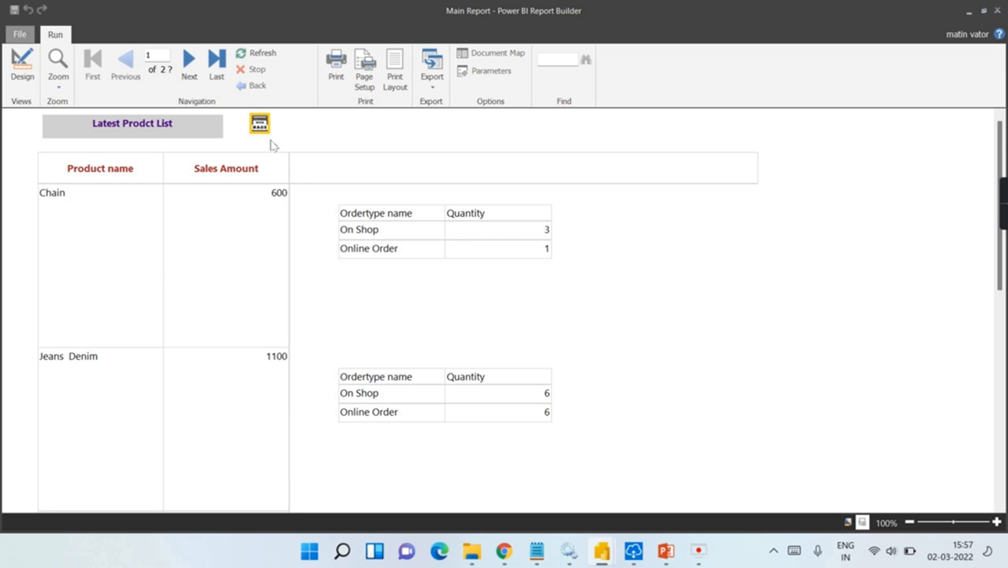
pyautogui.scroll(-1, 545, 182)
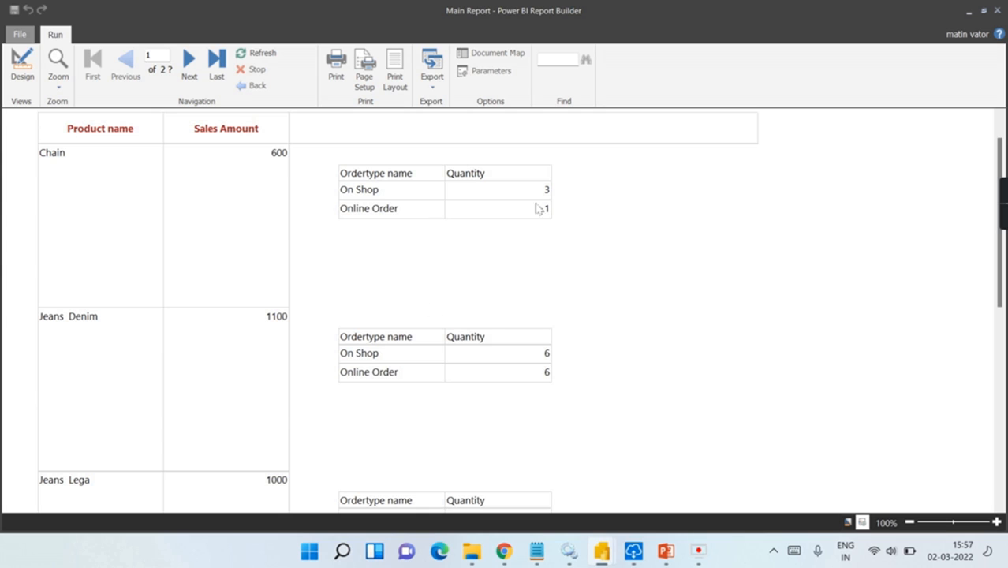
pyautogui.scroll(-2, 543, 238)
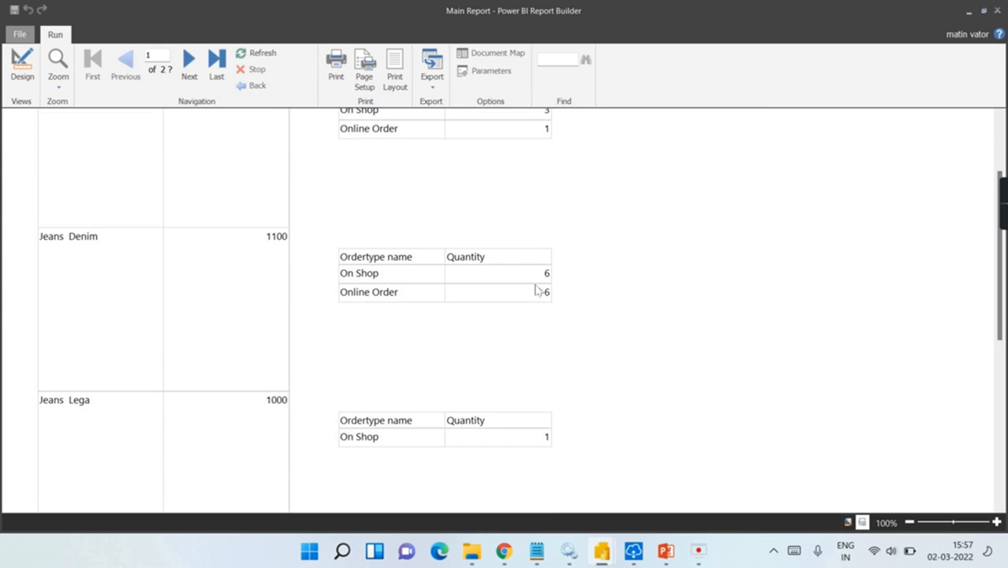
pyautogui.scroll(-4, 574, 277)
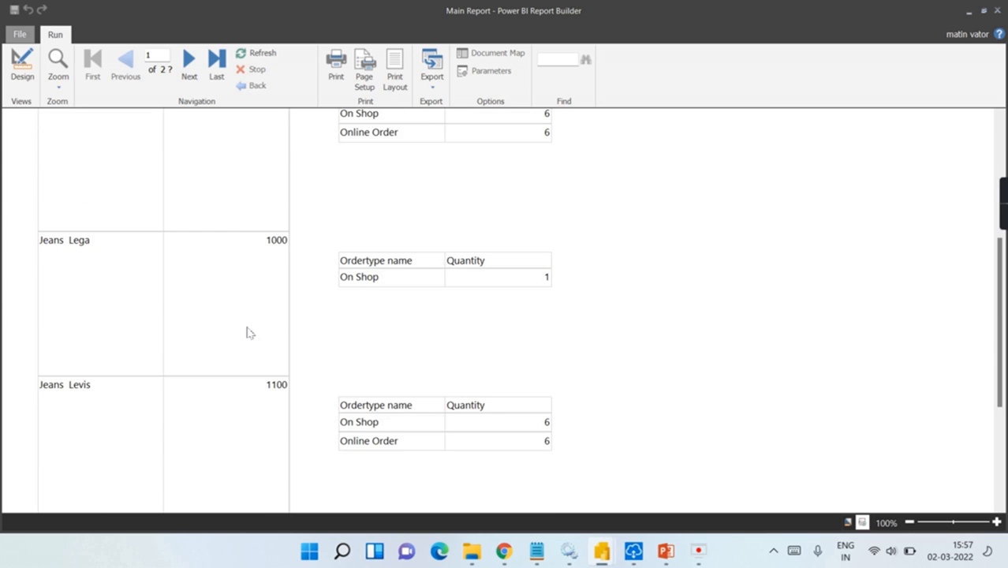
pyautogui.scroll(-12, 392, 307)
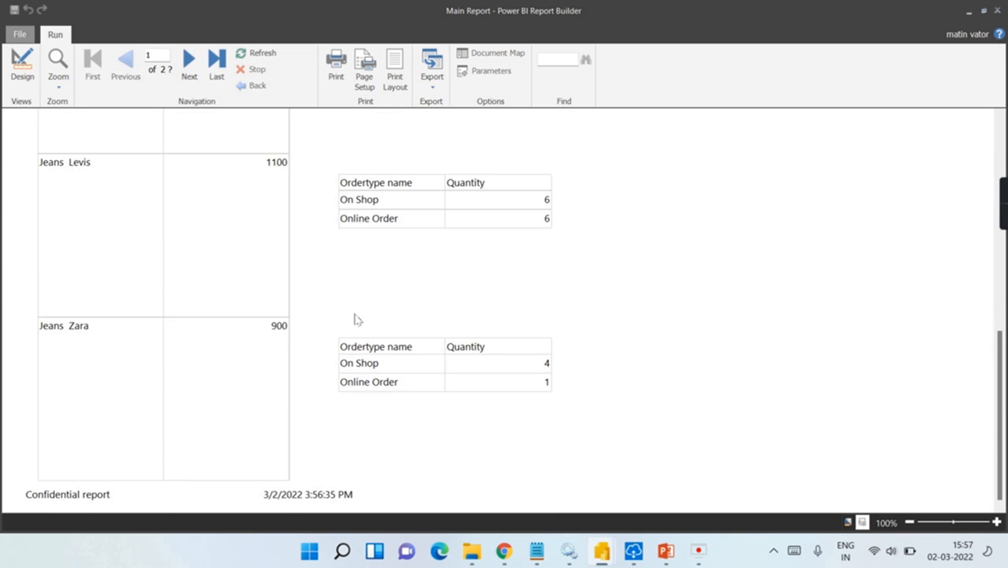
pyautogui.scroll(-14, 387, 398)
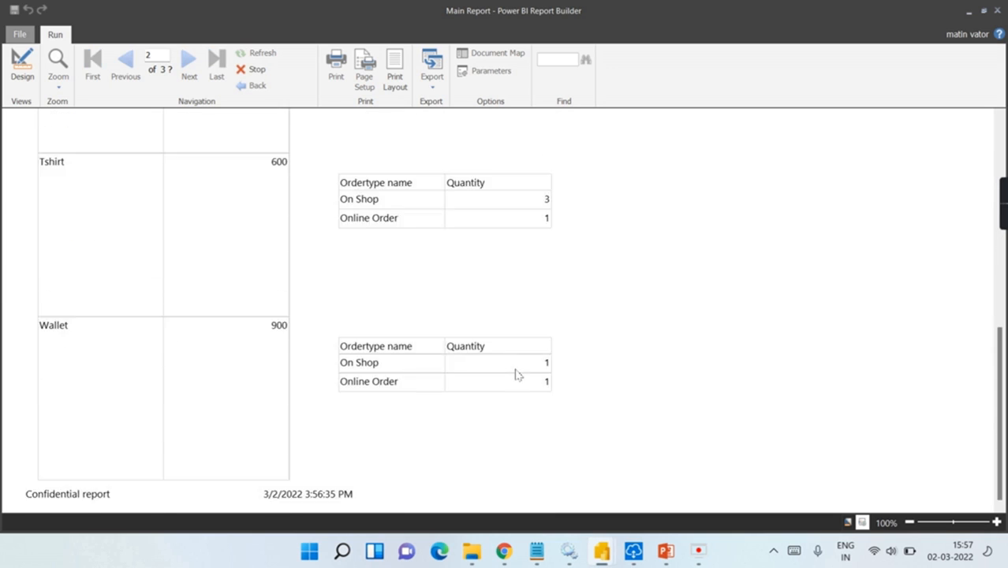
pyautogui.scroll(8, 552, 323)
pyautogui.scroll(12, 210, 341)
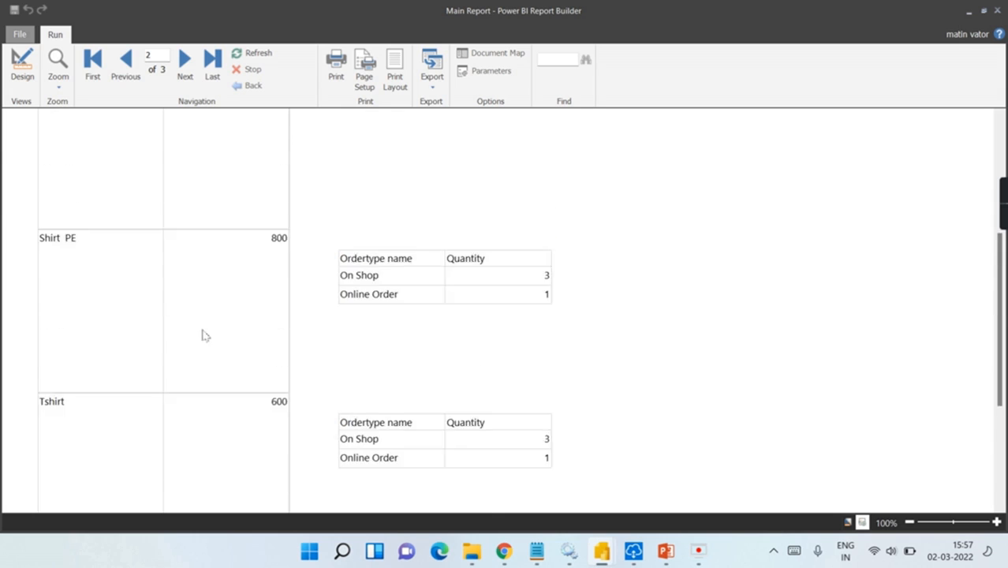
pyautogui.scroll(5, 340, 219)
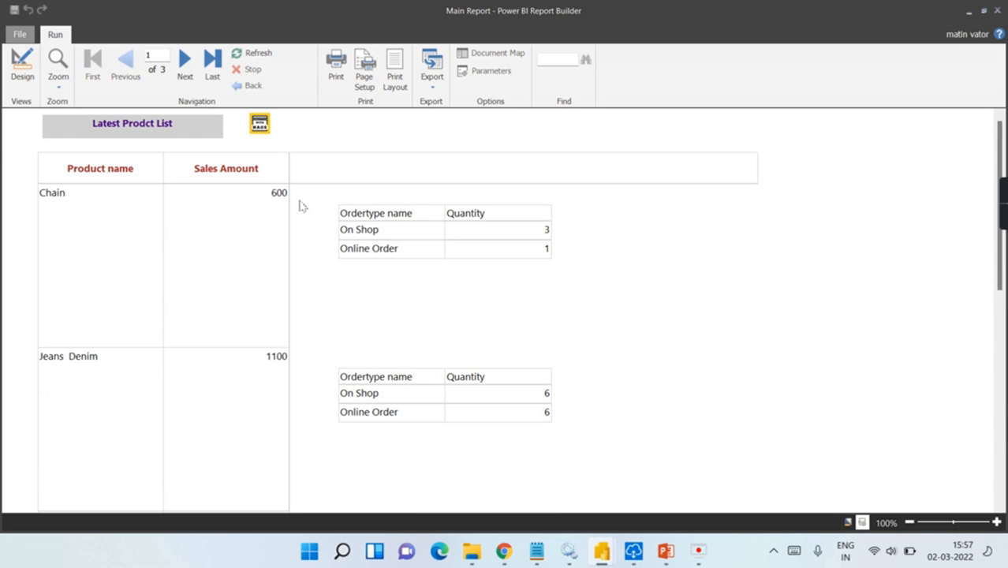
pyautogui.click(22, 70)
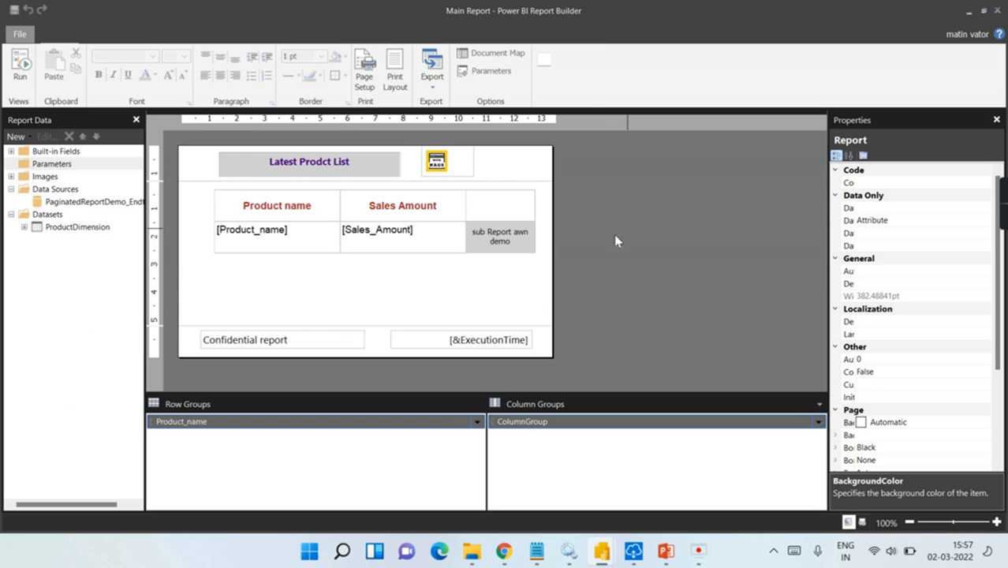
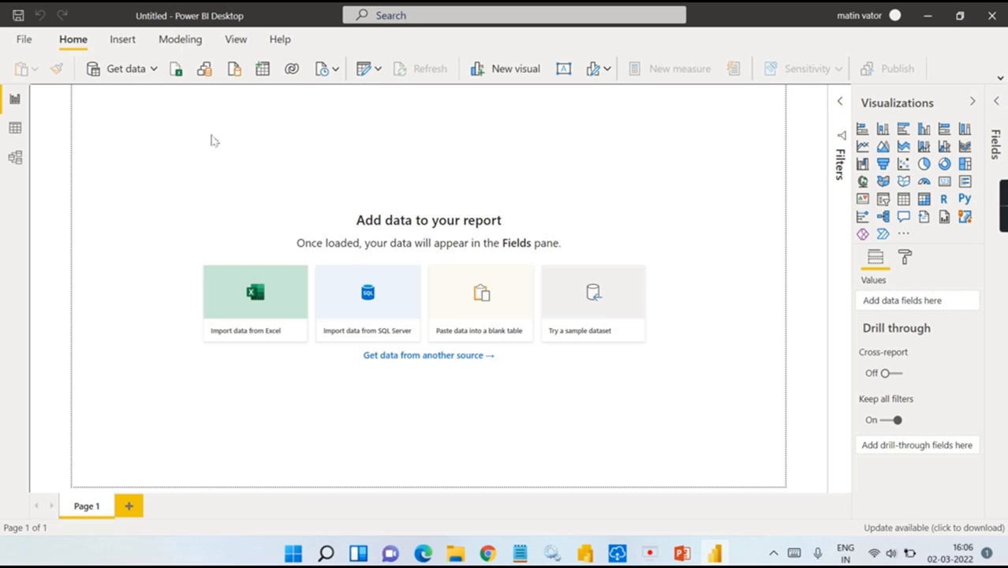
# Step: Connect live to the End to End Power BI dataset in Test Access and select FactExpense
pyautogui.click(155, 69)
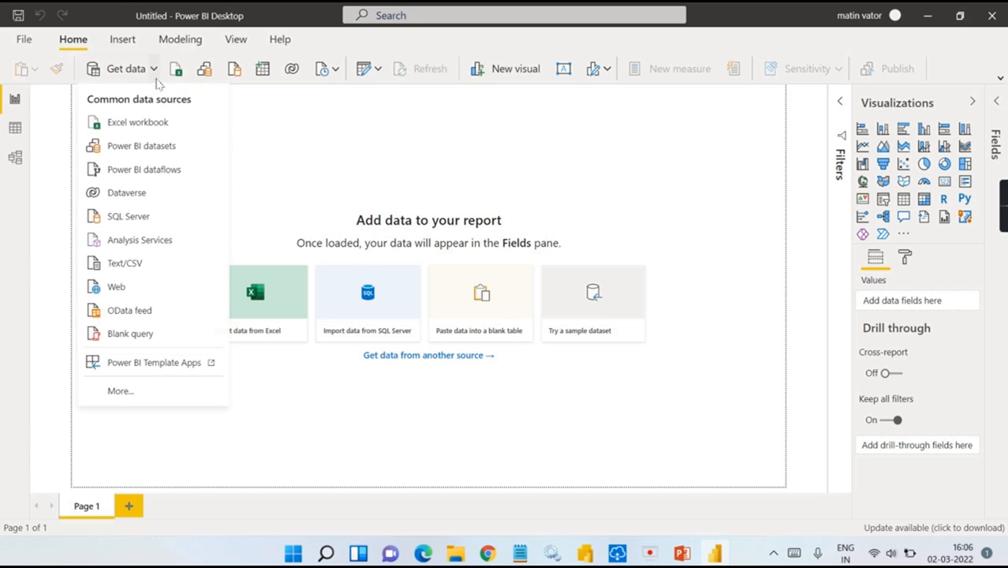
pyautogui.click(130, 150)
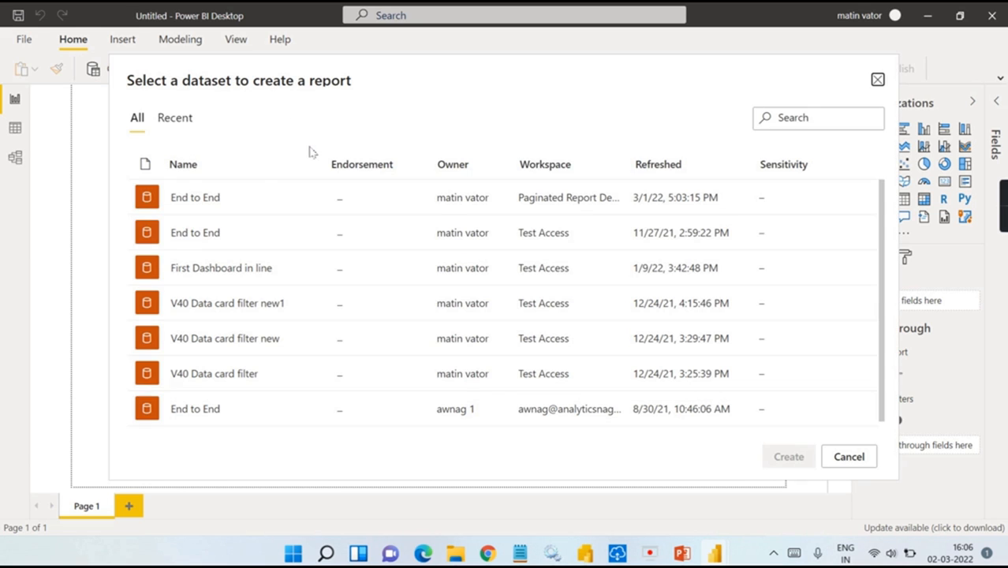
pyautogui.click(191, 238)
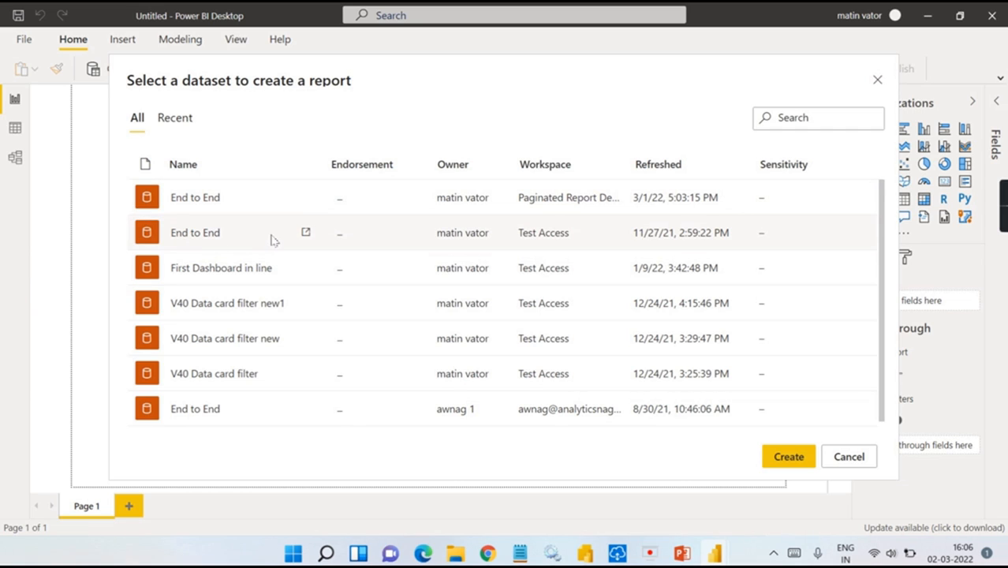
pyautogui.click(800, 455)
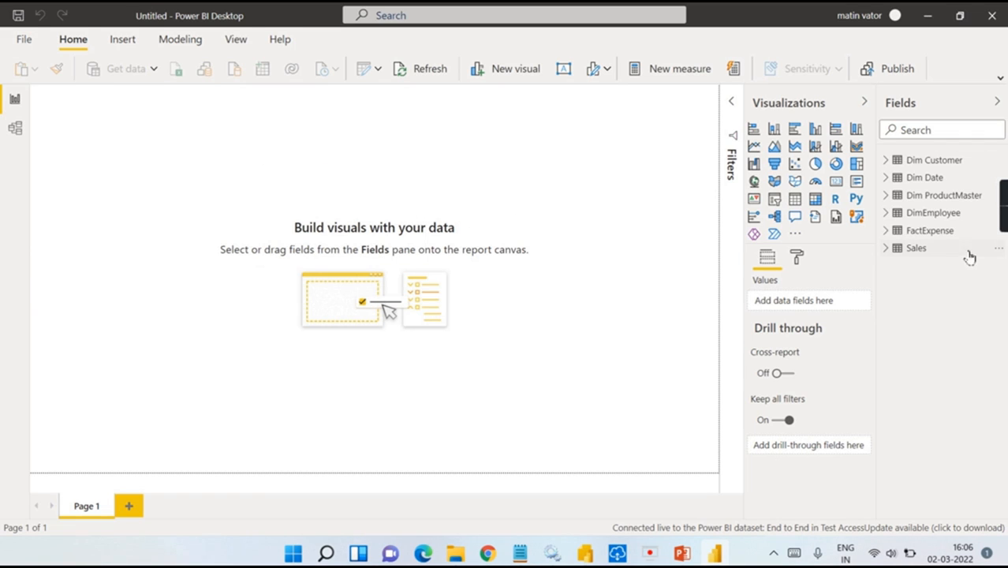
pyautogui.click(884, 238)
# Step: Add Quantity and Sales Amount from the Sales table as two new visuals
pyautogui.click(887, 249)
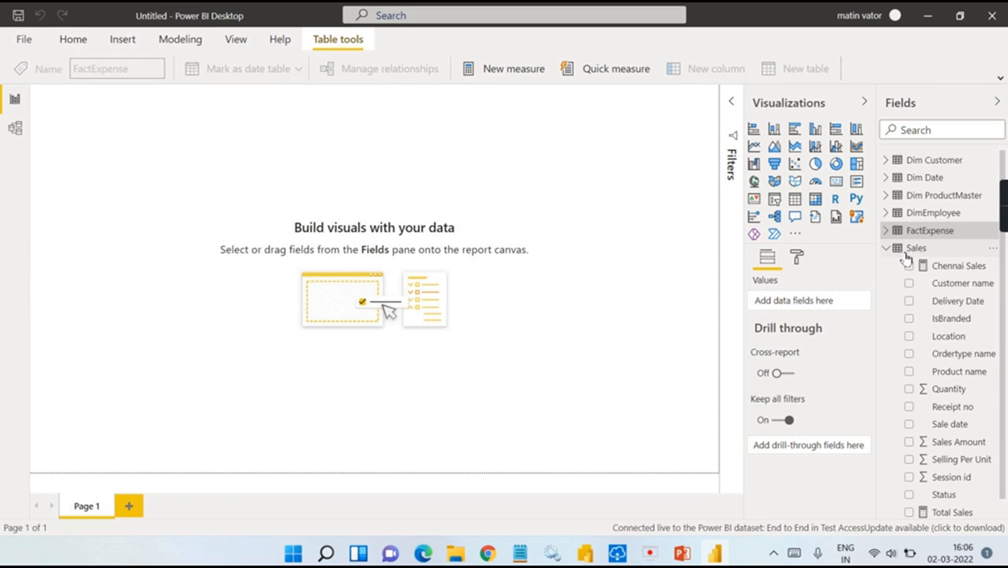
pyautogui.scroll(-1, 962, 457)
pyautogui.click(910, 369)
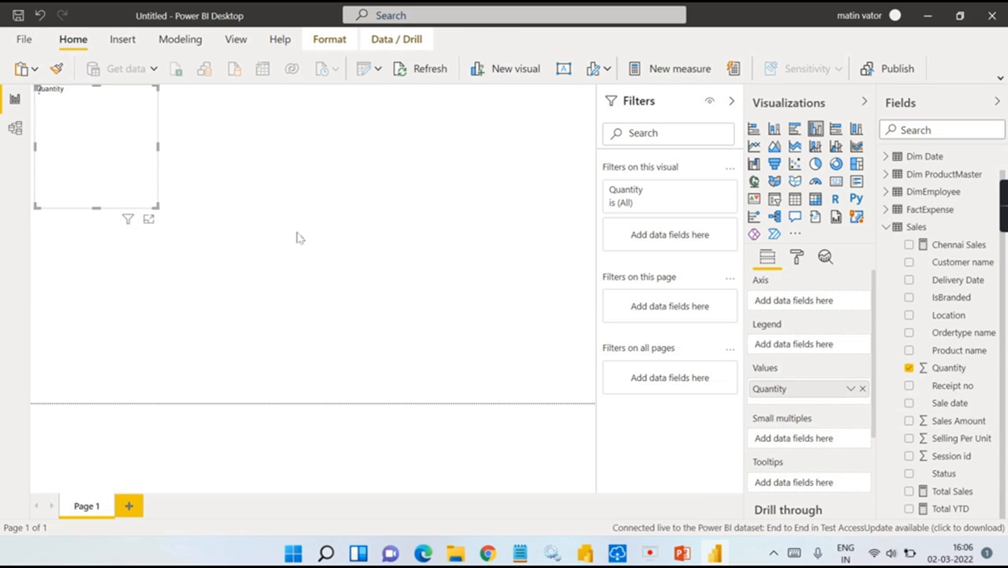
pyautogui.click(909, 367)
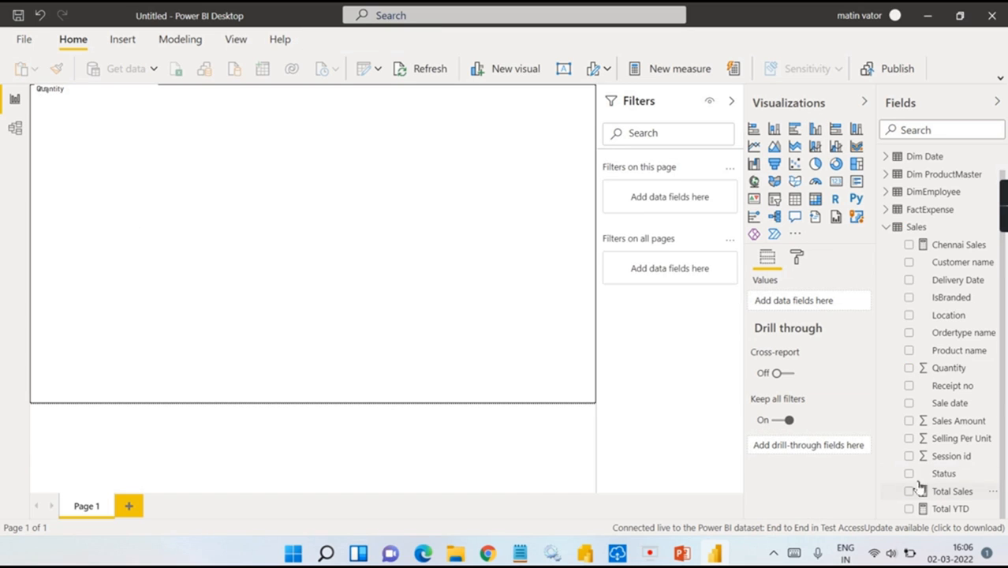
pyautogui.click(911, 422)
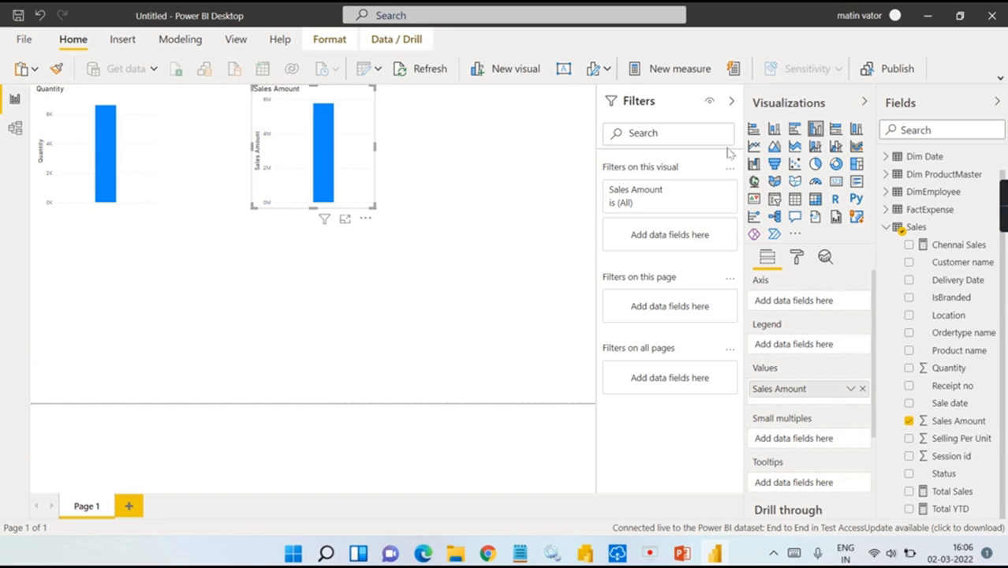
# Step: Turn both visuals into cards and place them side by side at the top
pyautogui.click(835, 180)
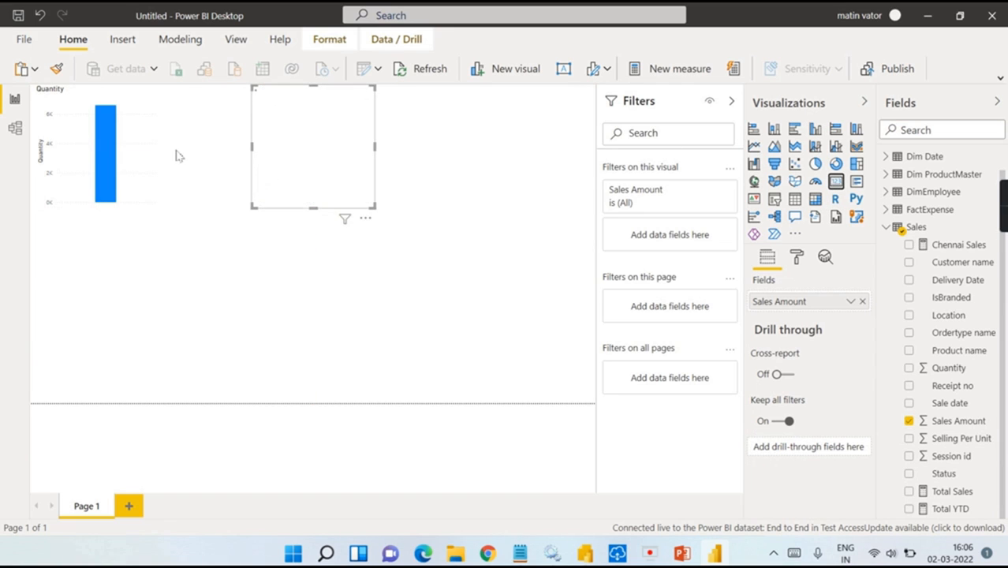
pyautogui.click(140, 158)
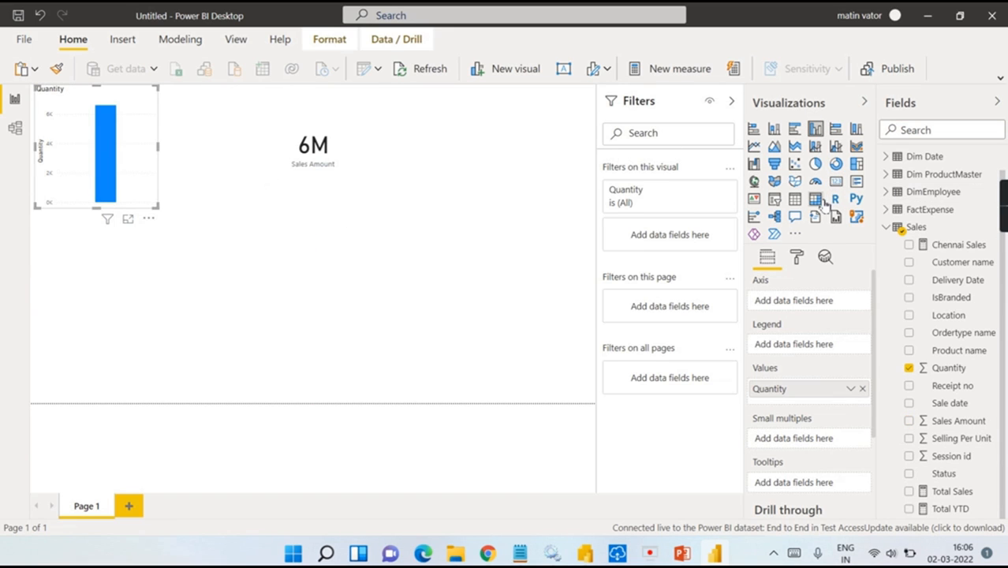
pyautogui.click(836, 181)
pyautogui.moveTo(140, 178); pyautogui.dragTo(157, 178)
pyautogui.click(269, 153)
pyautogui.moveTo(268, 153); pyautogui.dragTo(207, 154)
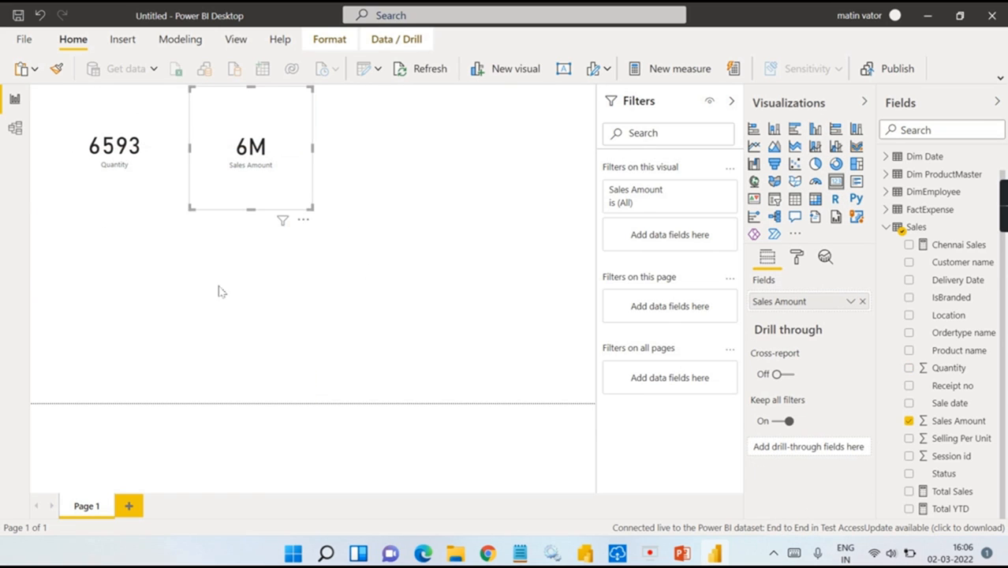
pyautogui.click(158, 275)
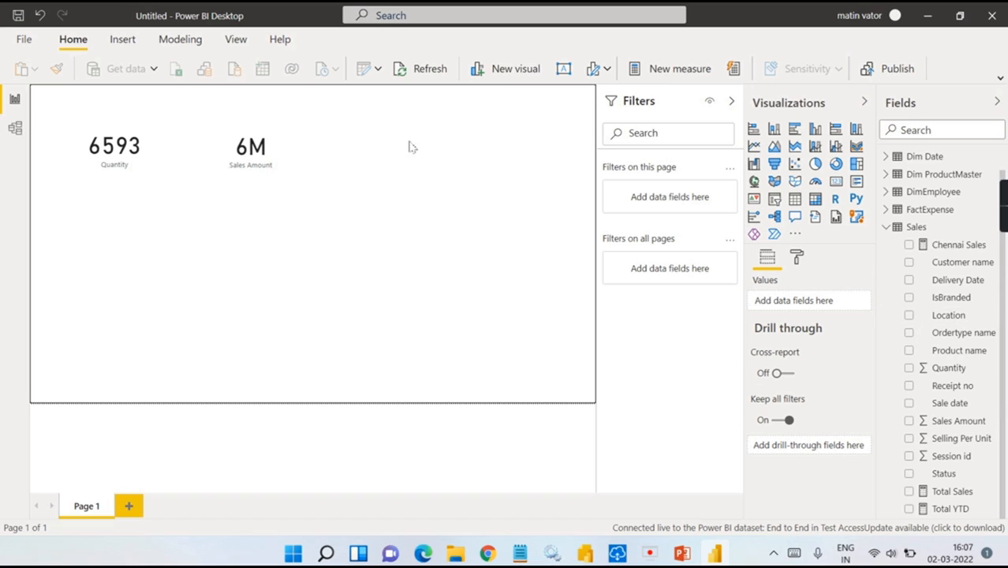
# Step: Add a Quantity by Product name clustered bar chart with 15 pt Y-axis labels
pyautogui.moveTo(915, 351); pyautogui.dragTo(97, 298)
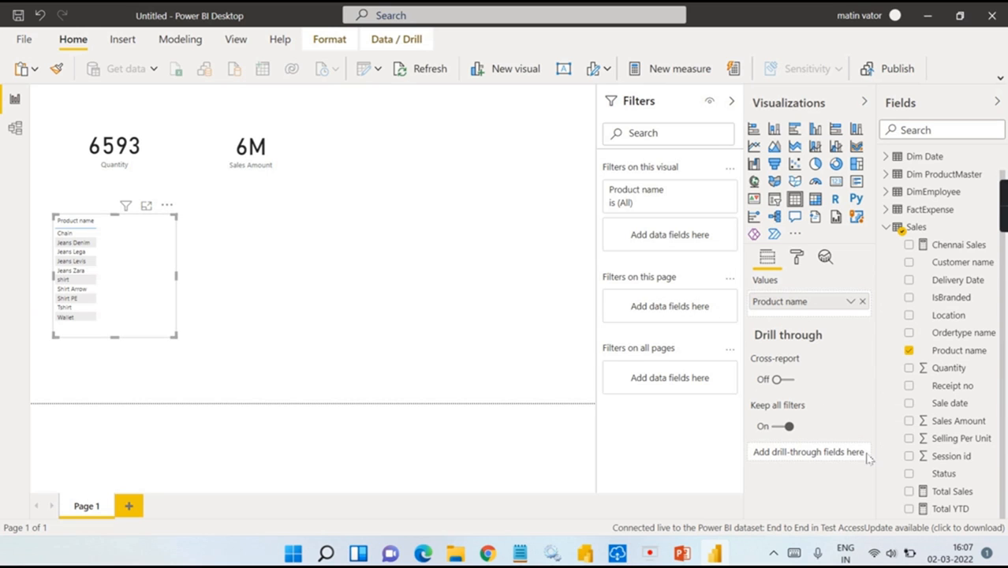
pyautogui.click(911, 368)
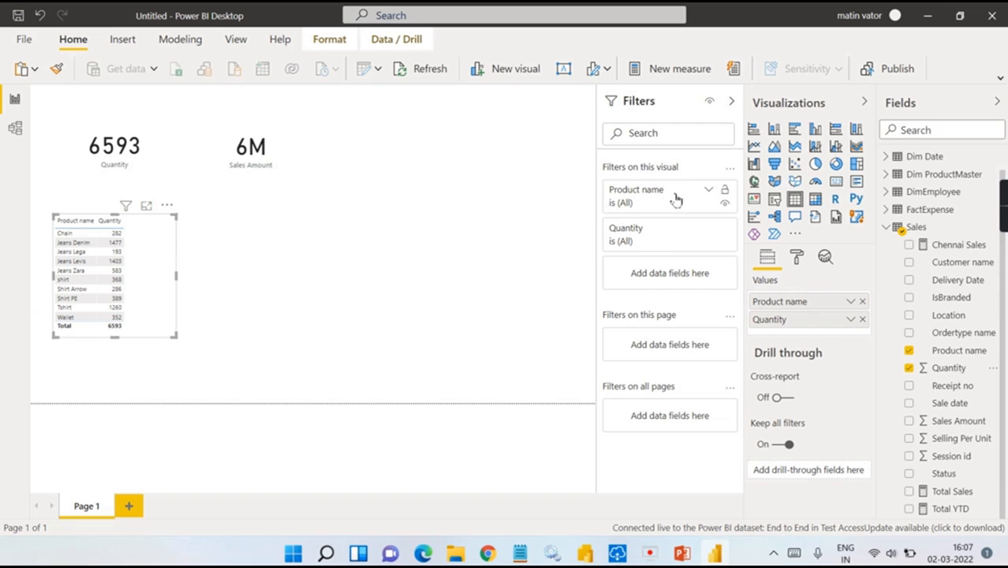
pyautogui.click(795, 129)
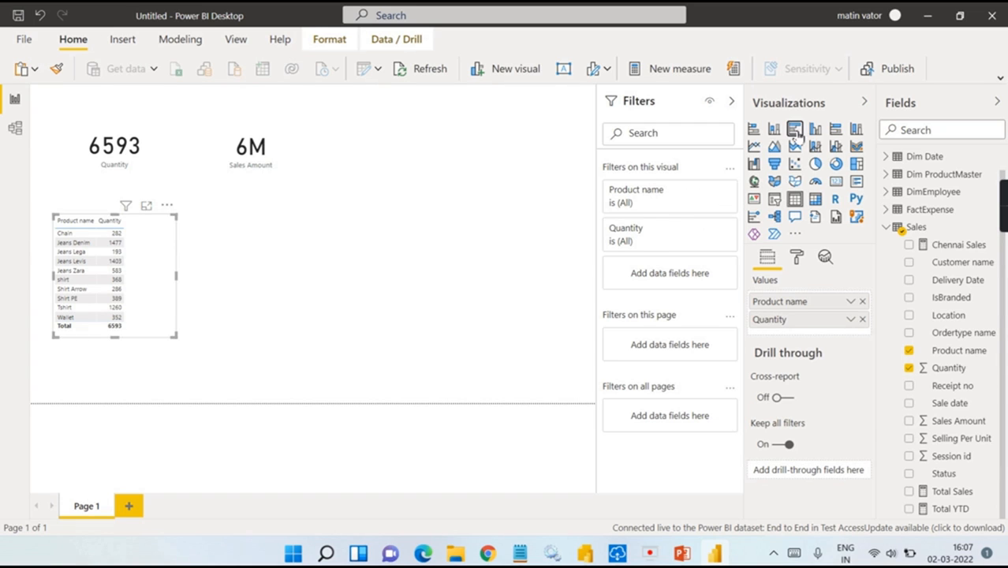
pyautogui.click(797, 258)
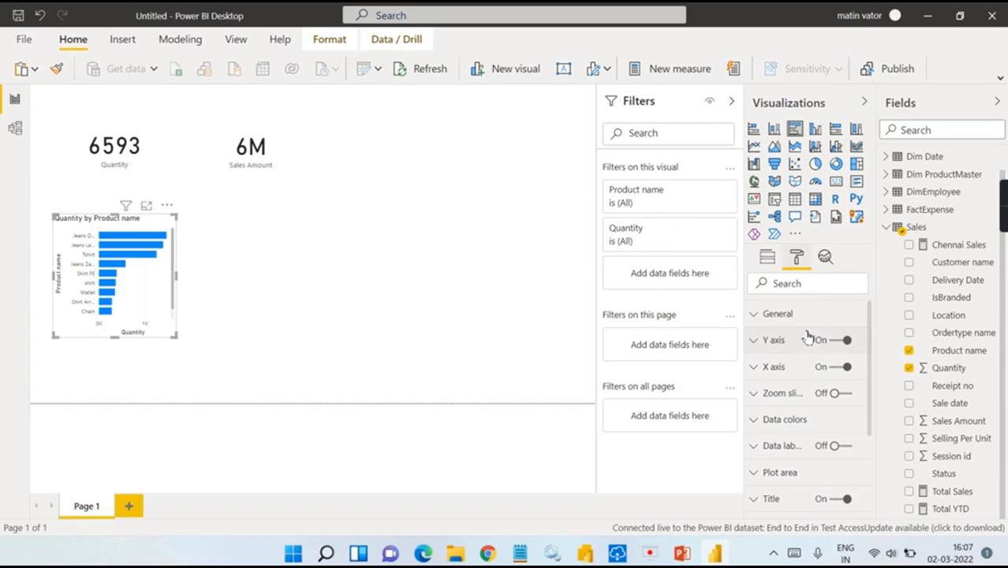
pyautogui.click(797, 344)
pyautogui.scroll(-2, 804, 371)
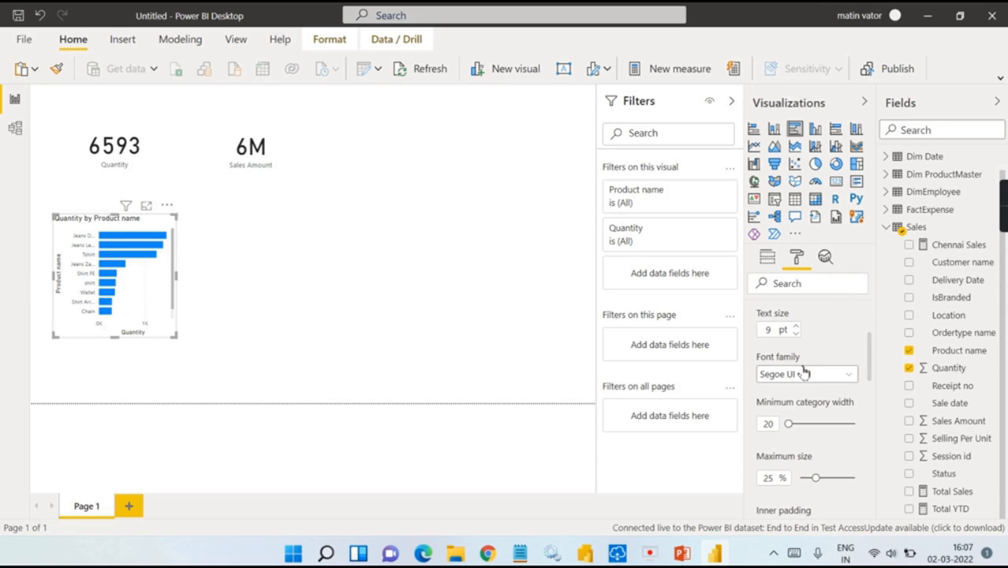
pyautogui.click(797, 326)
pyautogui.click(797, 326)
pyautogui.click(797, 326)
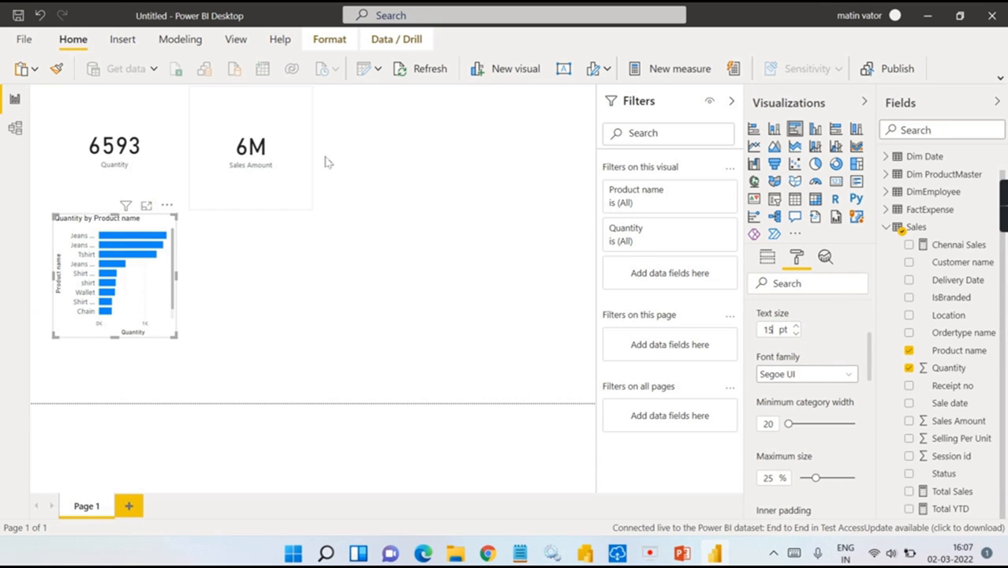
# Step: Enlarge the card labels, setting Sales Amount to 14 pt and raising Quantity's too
pyautogui.click(282, 158)
pyautogui.click(785, 306)
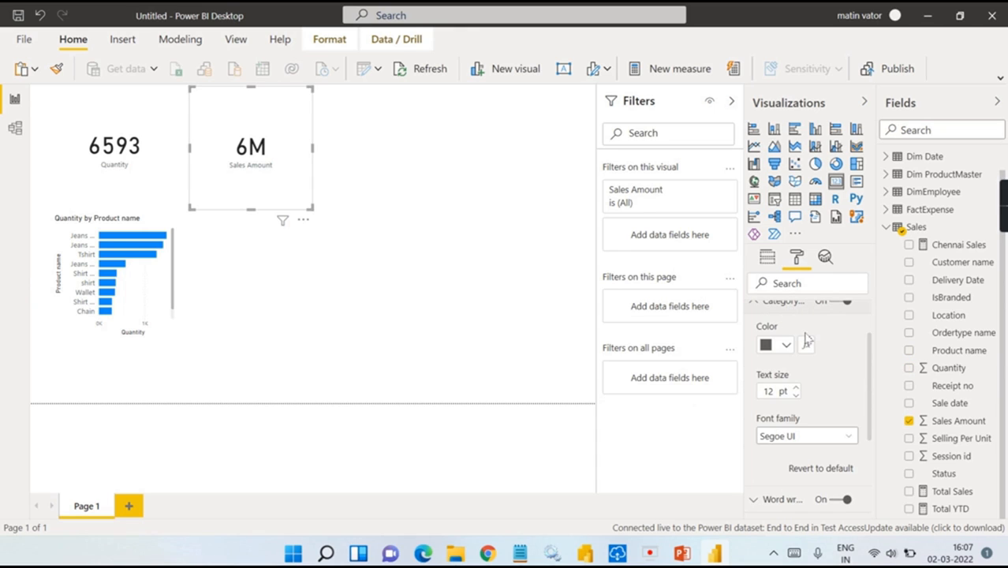
pyautogui.scroll(2, 803, 336)
pyautogui.click(795, 456)
pyautogui.click(795, 456)
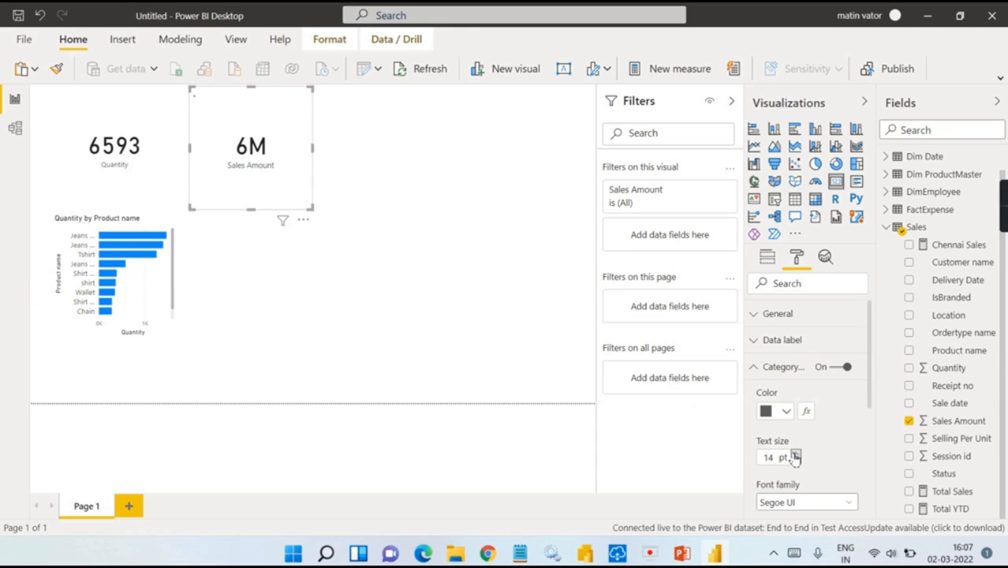
pyautogui.click(104, 154)
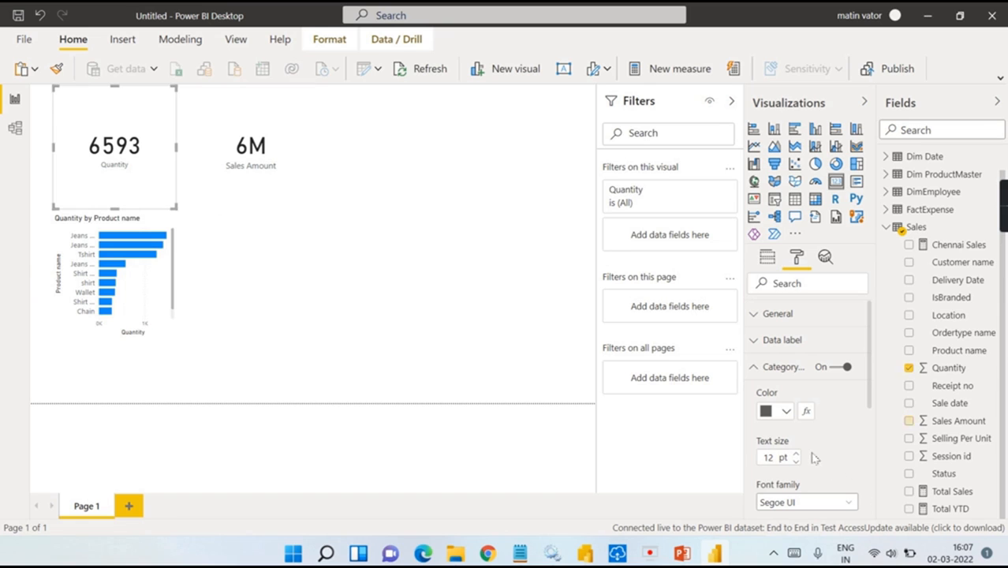
pyautogui.click(797, 455)
pyautogui.click(797, 455)
pyautogui.click(797, 455)
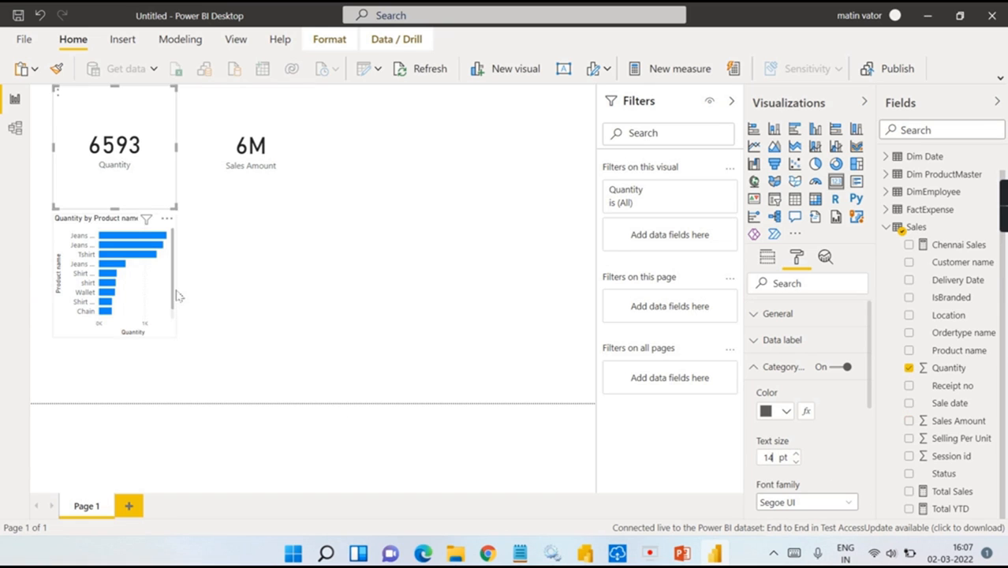
# Step: Resize the bar chart to make it bigger under the cards
pyautogui.click(176, 335)
pyautogui.moveTo(175, 338); pyautogui.dragTo(299, 394)
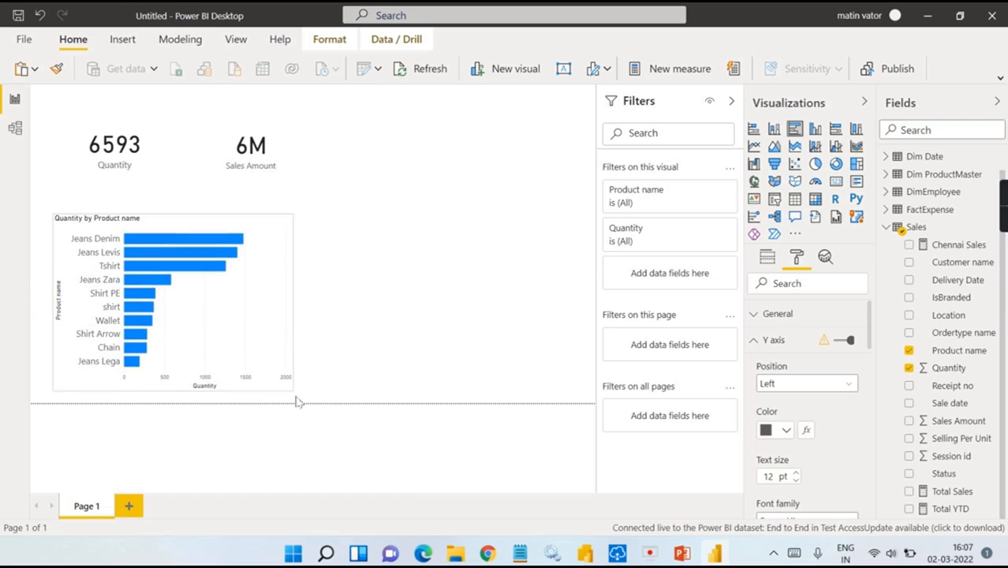
pyautogui.click(410, 235)
# Step: Make the page background light grey at 7% transparency and add an empty paginated report visual
pyautogui.click(863, 104)
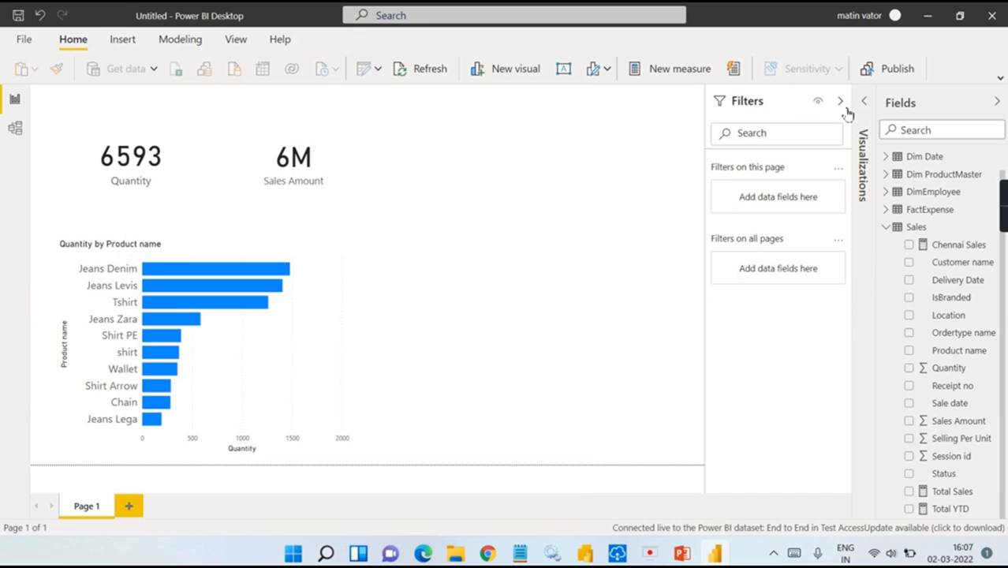
pyautogui.click(841, 103)
pyautogui.click(868, 103)
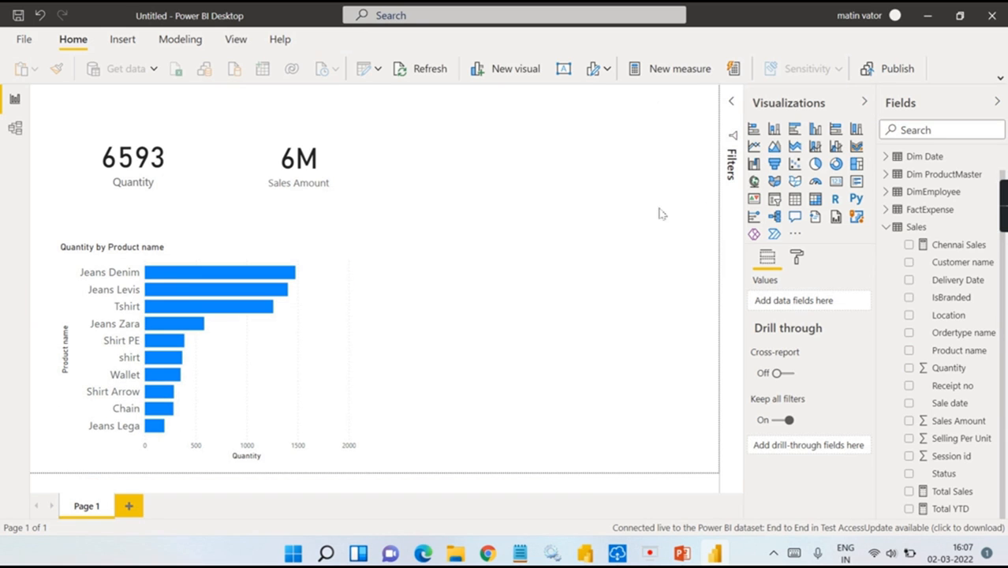
pyautogui.click(797, 257)
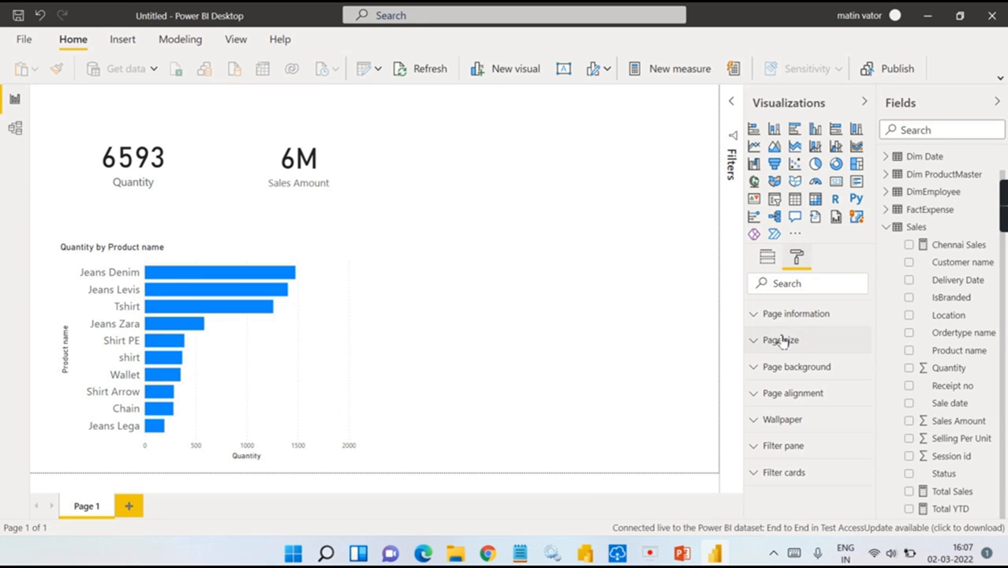
pyautogui.click(785, 367)
pyautogui.click(777, 413)
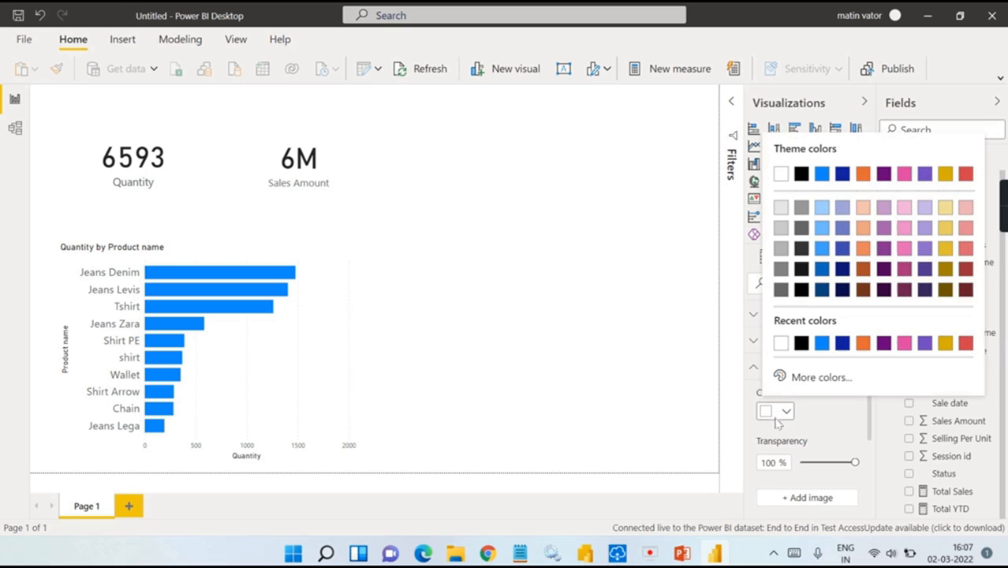
pyautogui.click(781, 228)
pyautogui.click(805, 463)
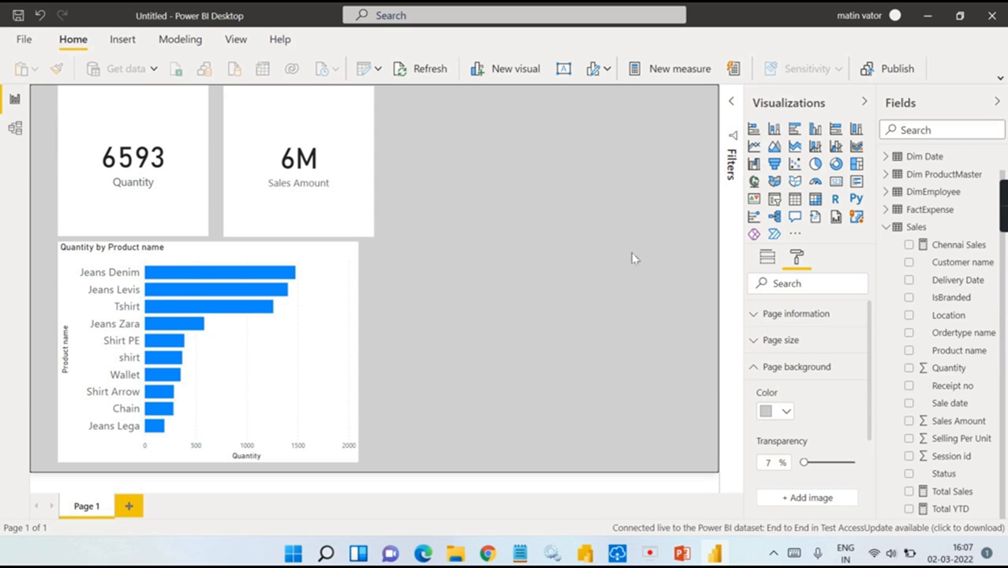
pyautogui.click(837, 219)
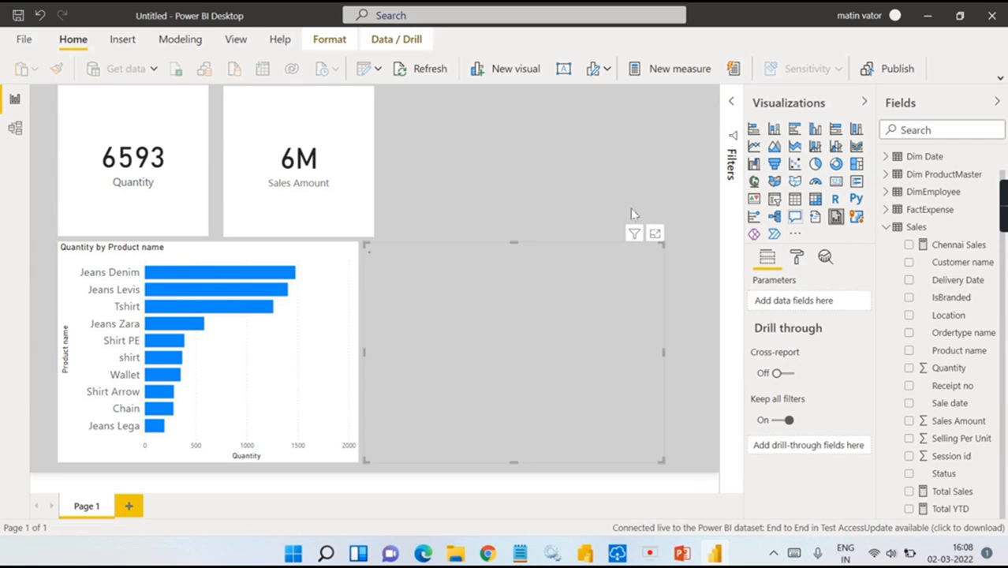
# Step: Shrink and realign the two cards and bar chart, then connect a report to the paginated visual
pyautogui.moveTo(471, 238); pyautogui.dragTo(471, 211)
pyautogui.moveTo(133, 136); pyautogui.dragTo(105, 135)
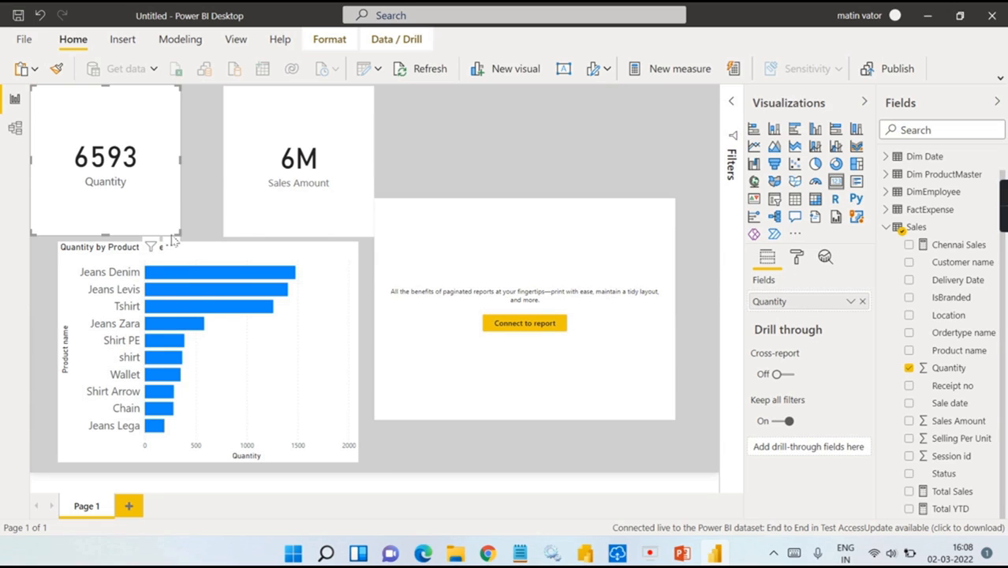
pyautogui.moveTo(180, 234); pyautogui.dragTo(169, 194)
pyautogui.click(365, 227)
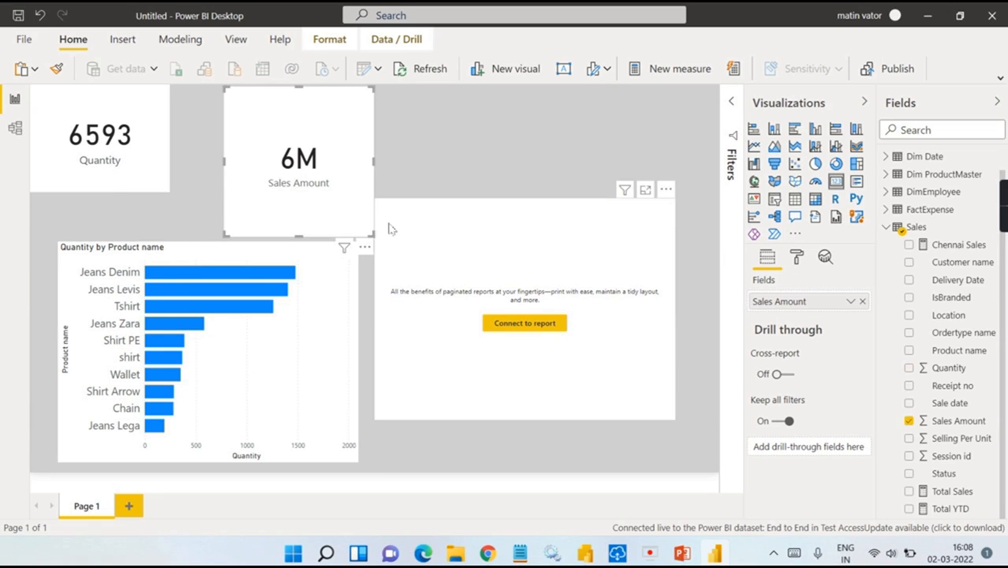
pyautogui.moveTo(375, 236); pyautogui.dragTo(282, 175)
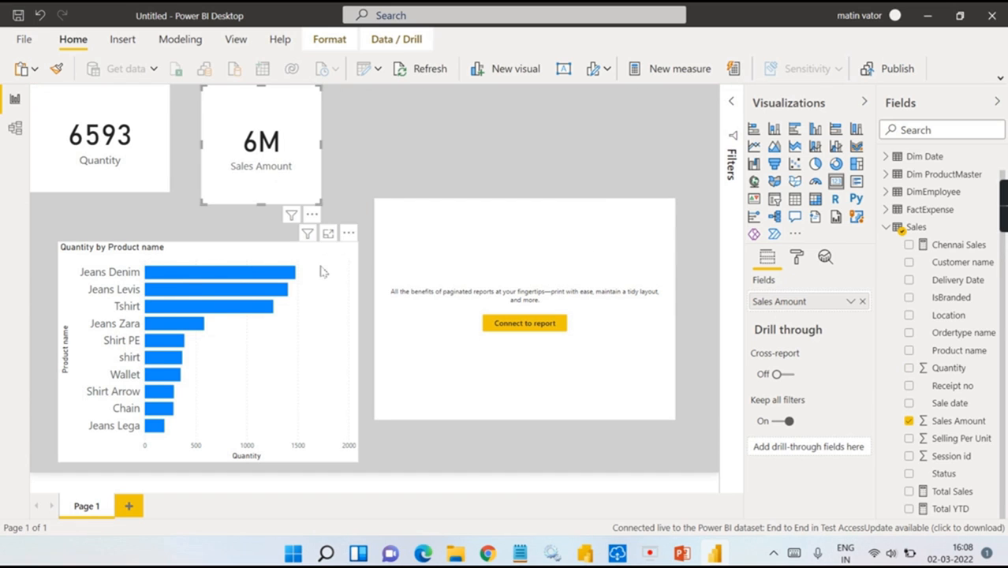
pyautogui.moveTo(298, 251); pyautogui.dragTo(271, 243)
pyautogui.click(476, 233)
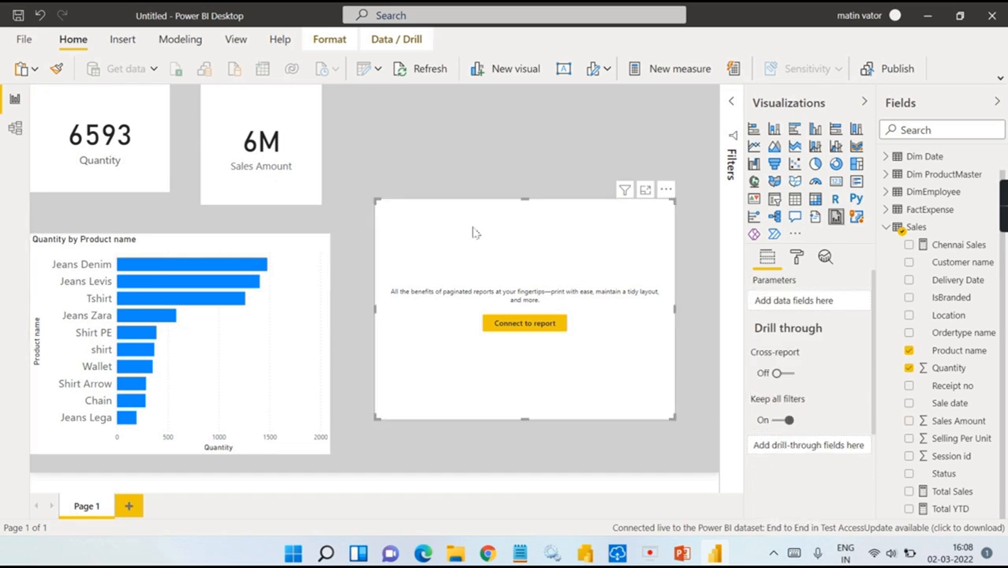
pyautogui.click(542, 331)
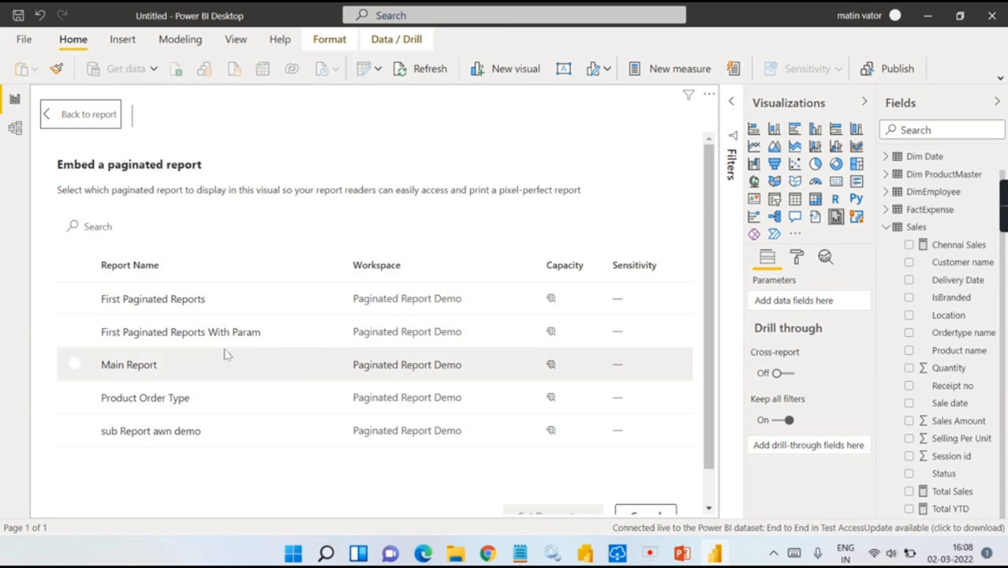
# Step: Embed First Paginated Reports, which needs no parameters, and display its product price list
pyautogui.scroll(-1, 387, 363)
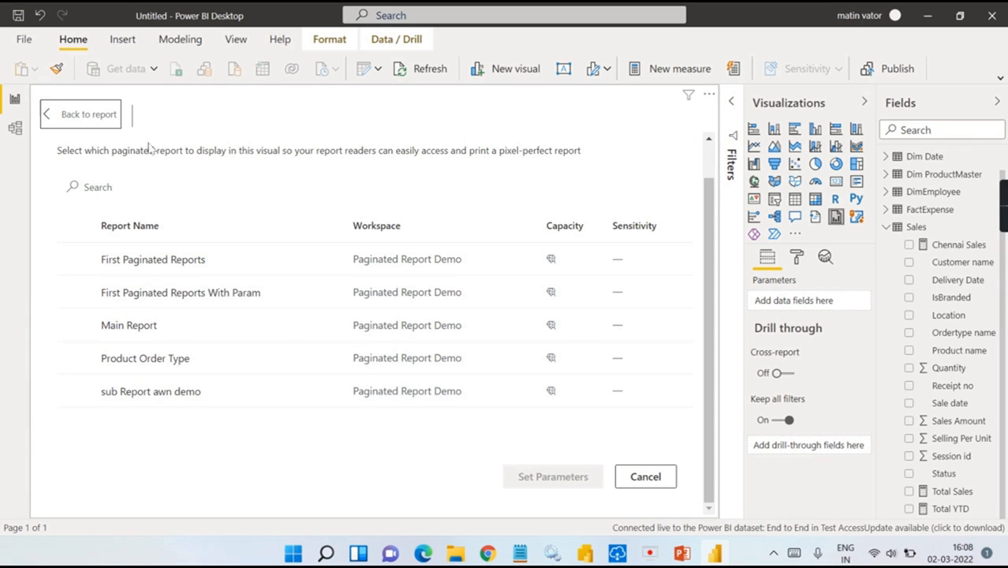
pyautogui.click(162, 263)
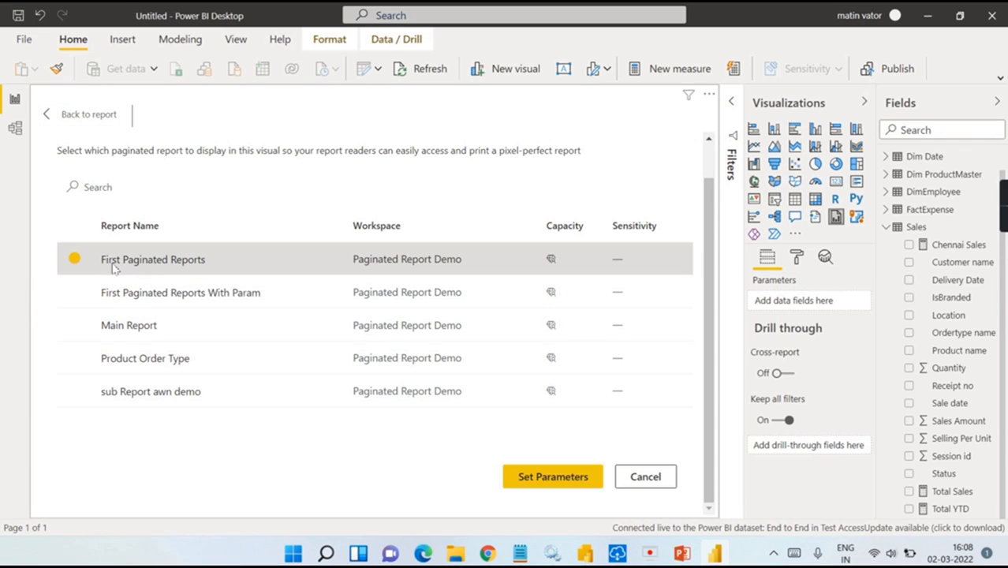
pyautogui.click(554, 479)
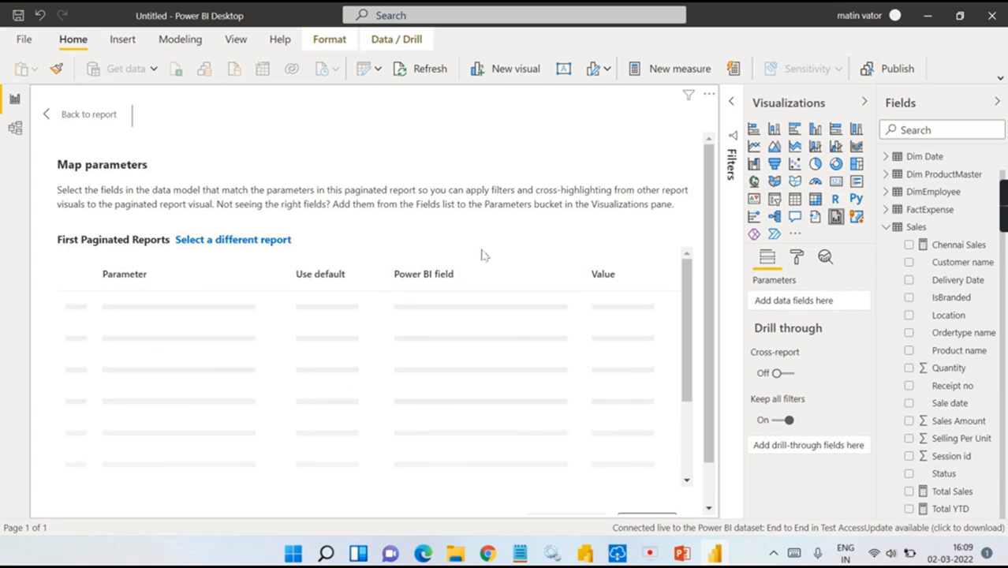
pyautogui.scroll(-3, 481, 258)
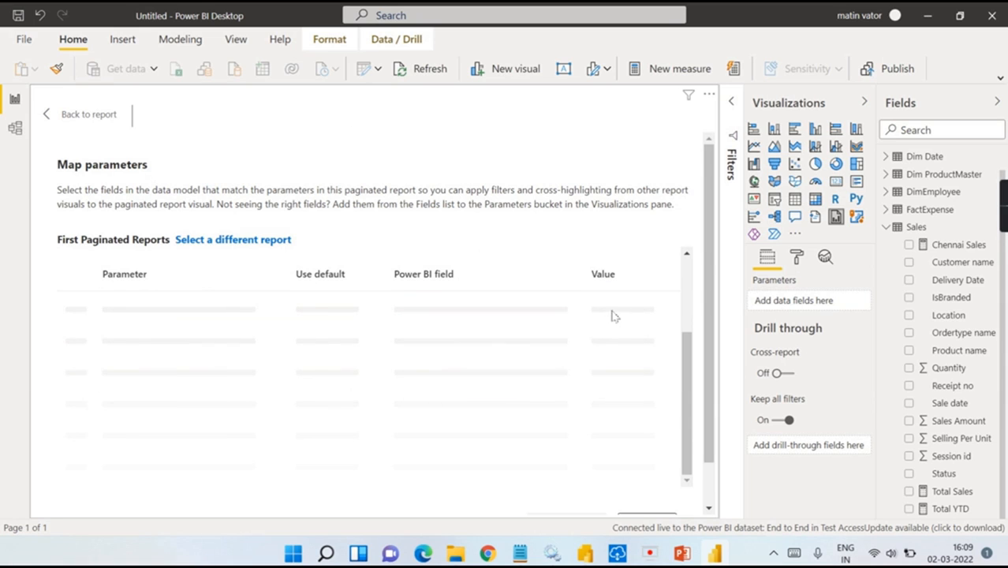
pyautogui.scroll(-1, 661, 350)
pyautogui.scroll(3, 292, 386)
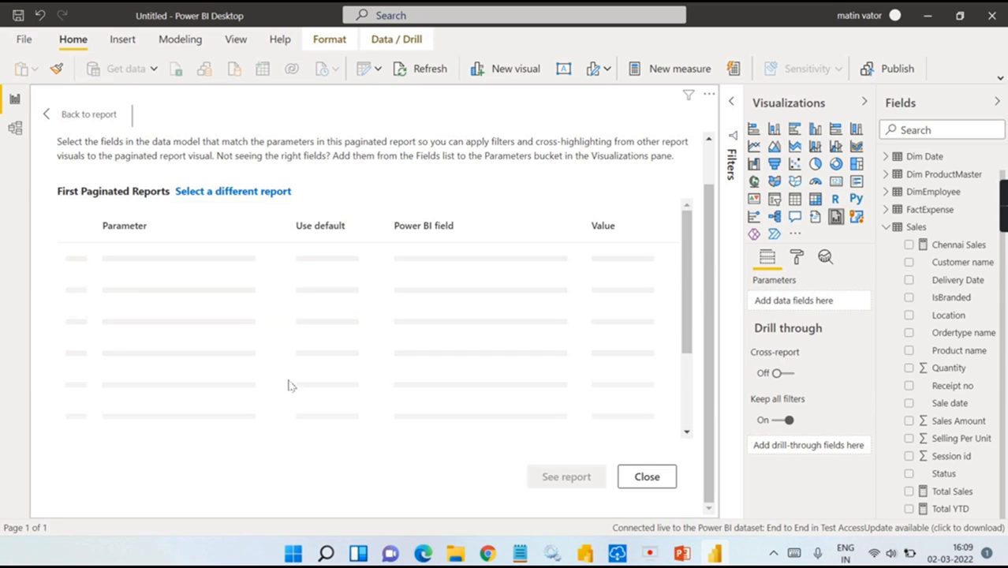
pyautogui.scroll(-1, 588, 434)
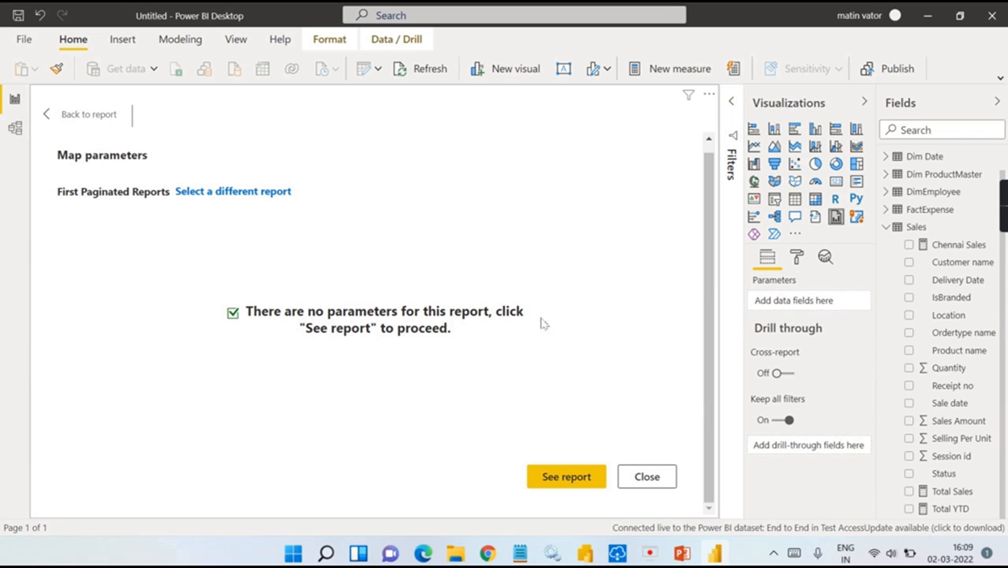
pyautogui.click(568, 479)
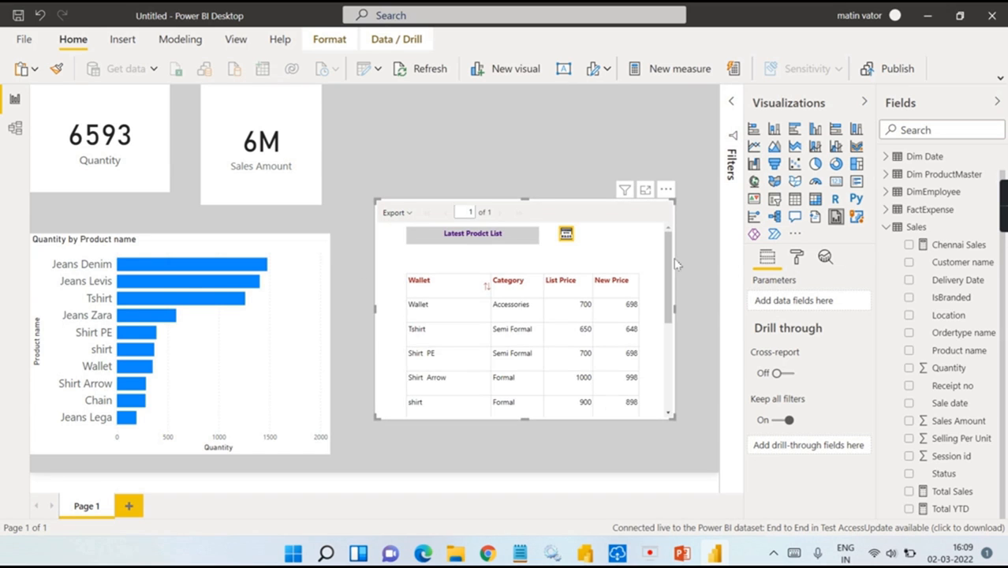
# Step: Test cross-filtering by selecting the Jeans Zara and Tshirt bars, then clear the selection
pyautogui.scroll(-5, 666, 331)
pyautogui.scroll(5, 666, 348)
pyautogui.click(141, 318)
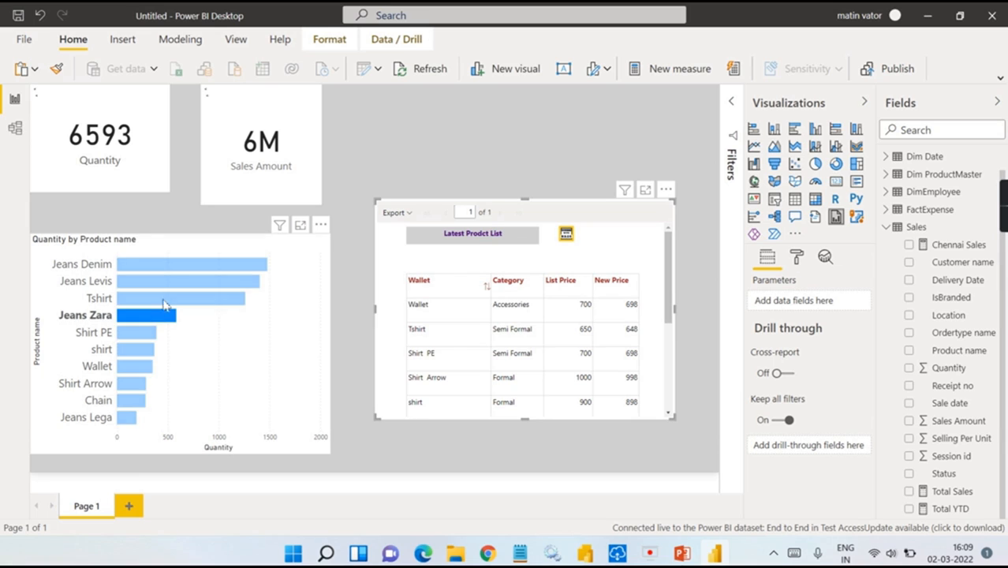
pyautogui.click(168, 300)
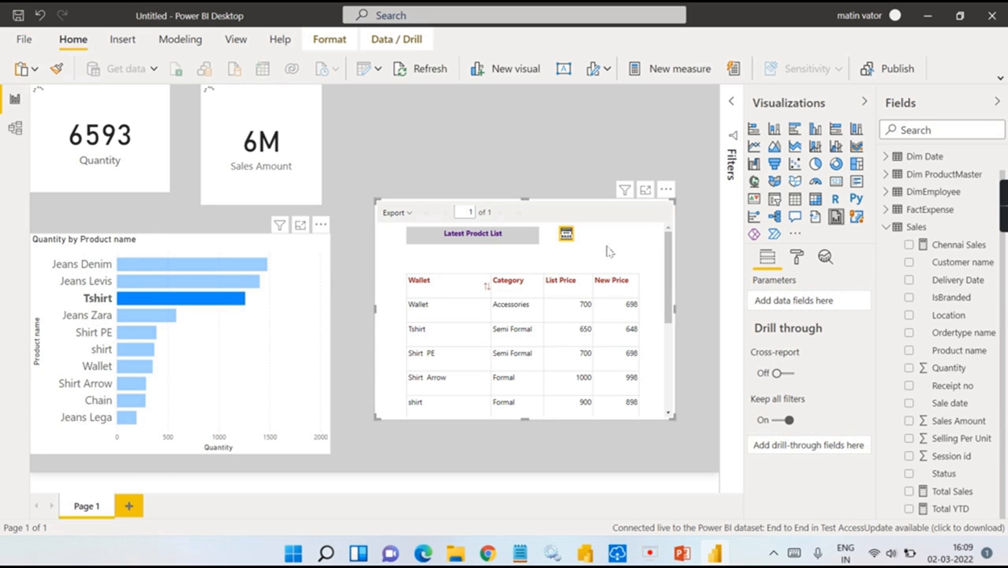
pyautogui.click(201, 312)
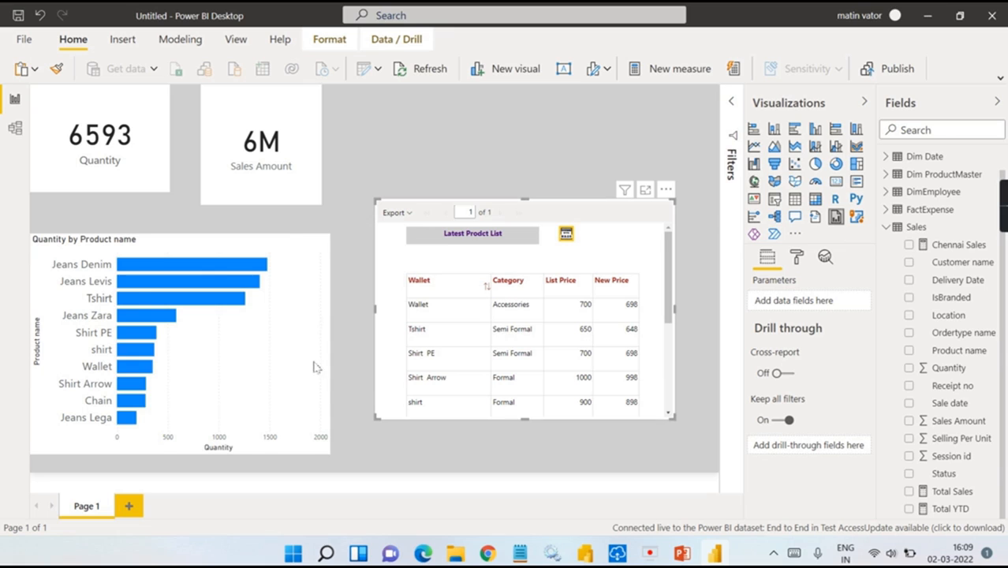
# Step: Switch to the Paginated Report Demo workspace in the Power BI service
pyautogui.scroll(-3, 622, 278)
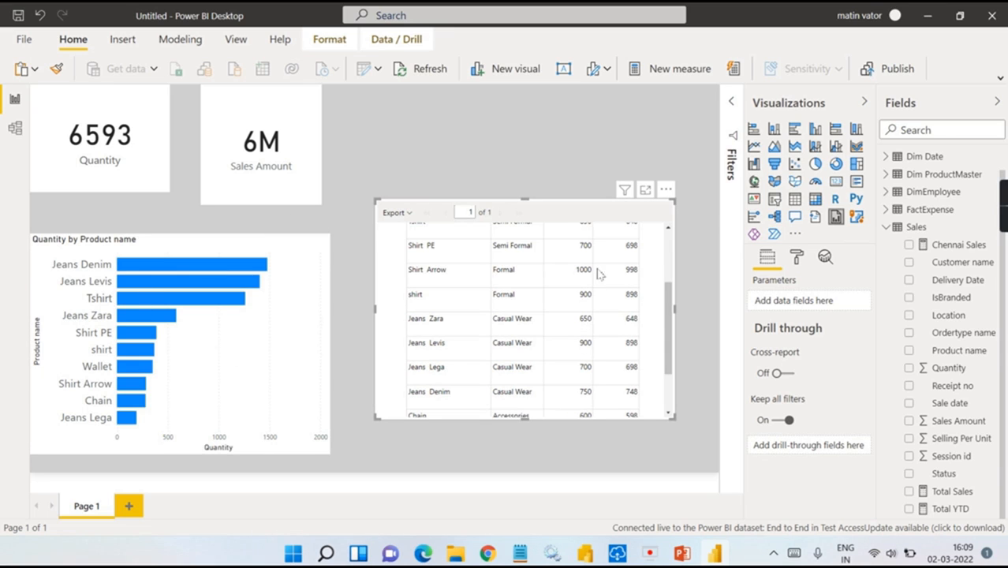
pyautogui.scroll(3, 652, 269)
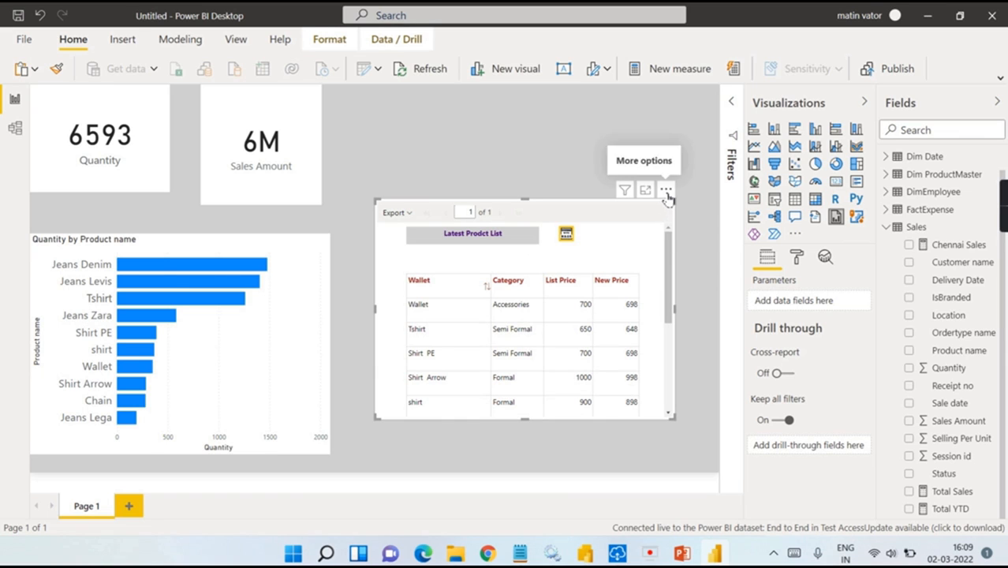
pyautogui.click(488, 554)
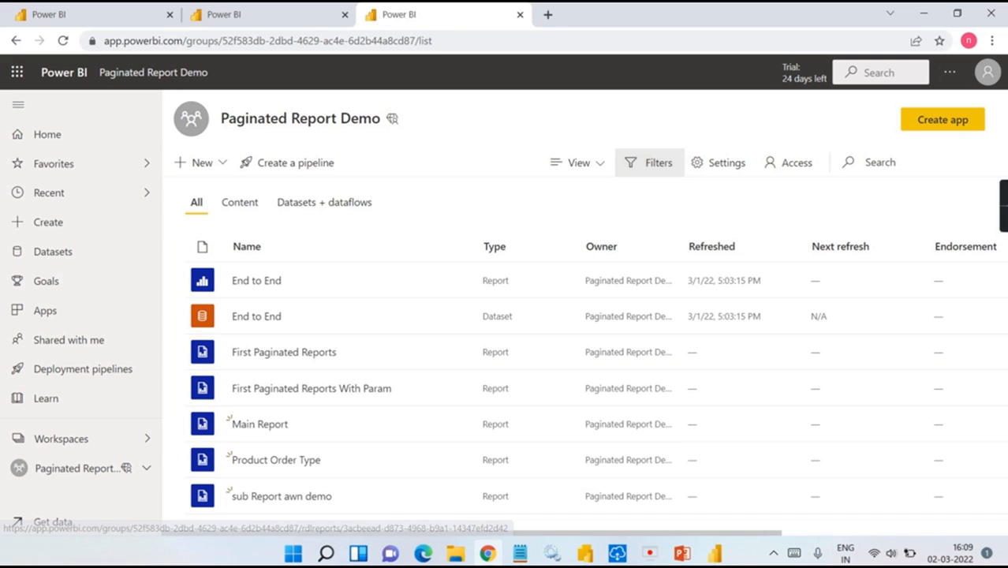
# Step: Open sub Report awn demo in the Power BI service and run it for Jeans Levis
pyautogui.moveTo(714, 553)
pyautogui.click(708, 503)
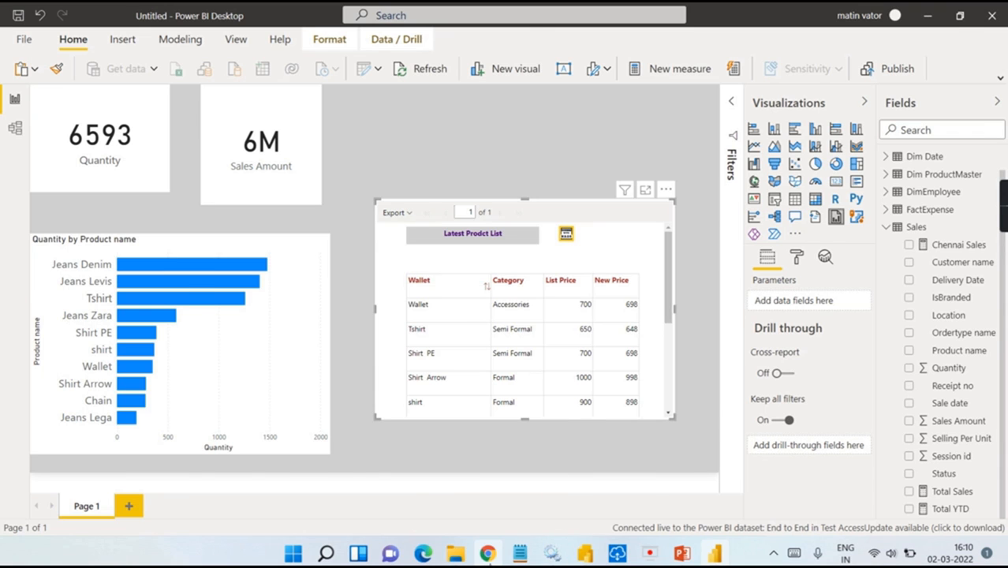
pyautogui.click(488, 554)
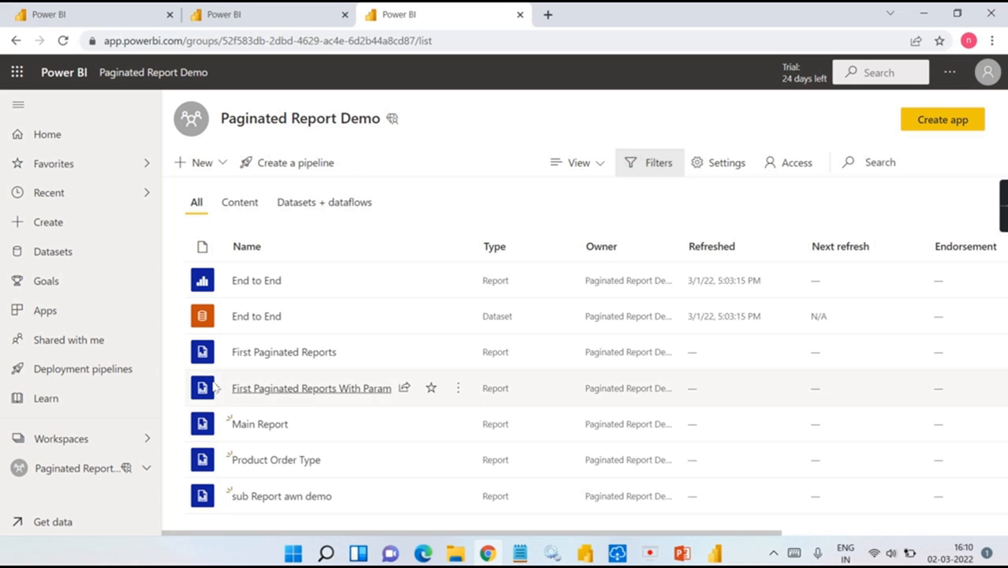
pyautogui.click(254, 500)
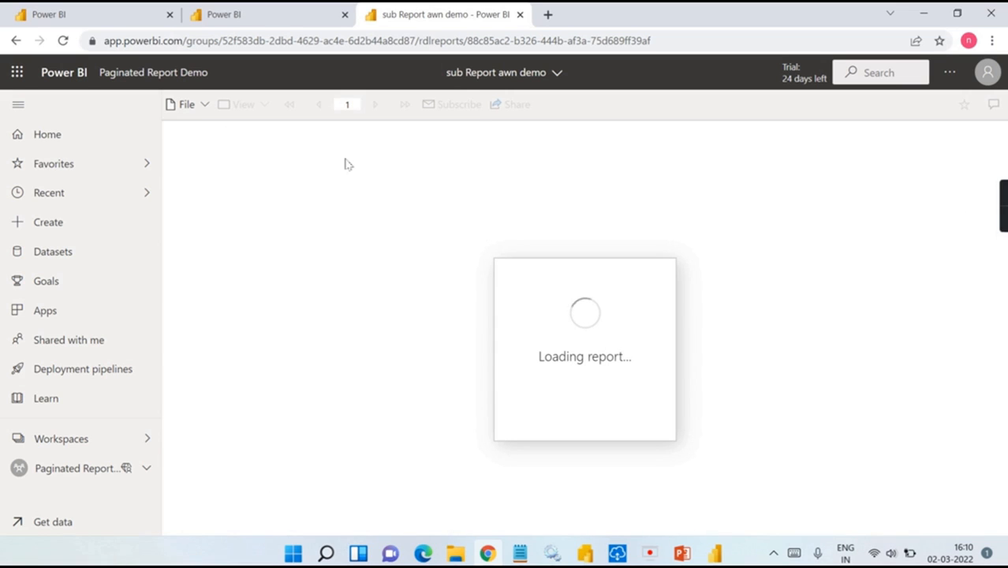
pyautogui.click(384, 144)
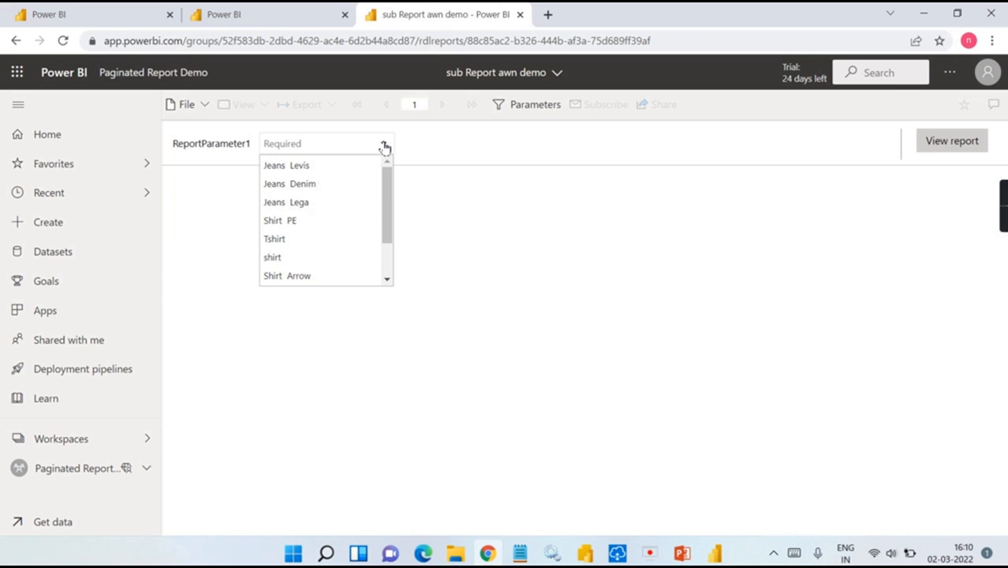
pyautogui.click(320, 169)
pyautogui.click(951, 145)
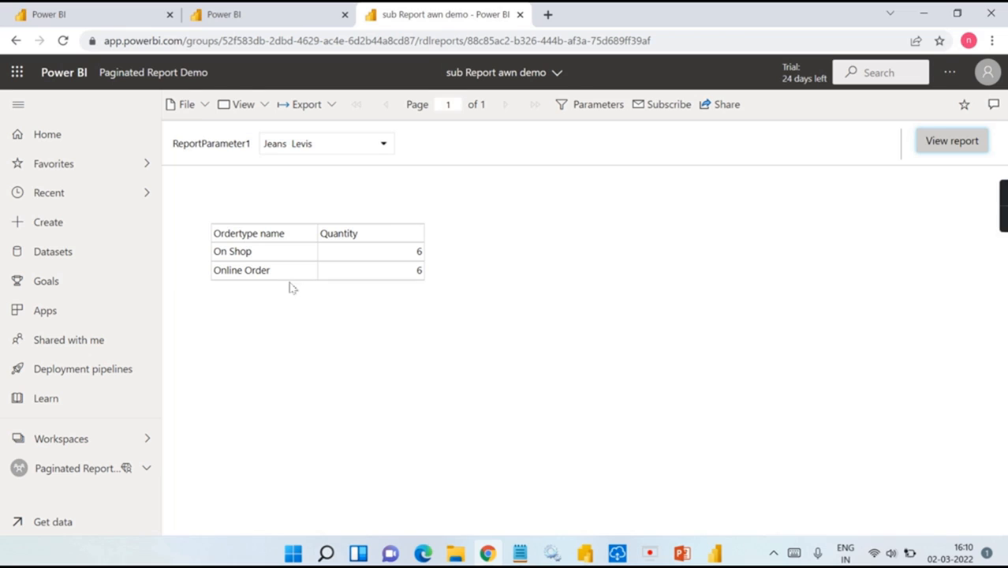
# Step: Rerun the report for Shirt PE (On Shop 3, Online Order 1), then return to Desktop
pyautogui.click(360, 144)
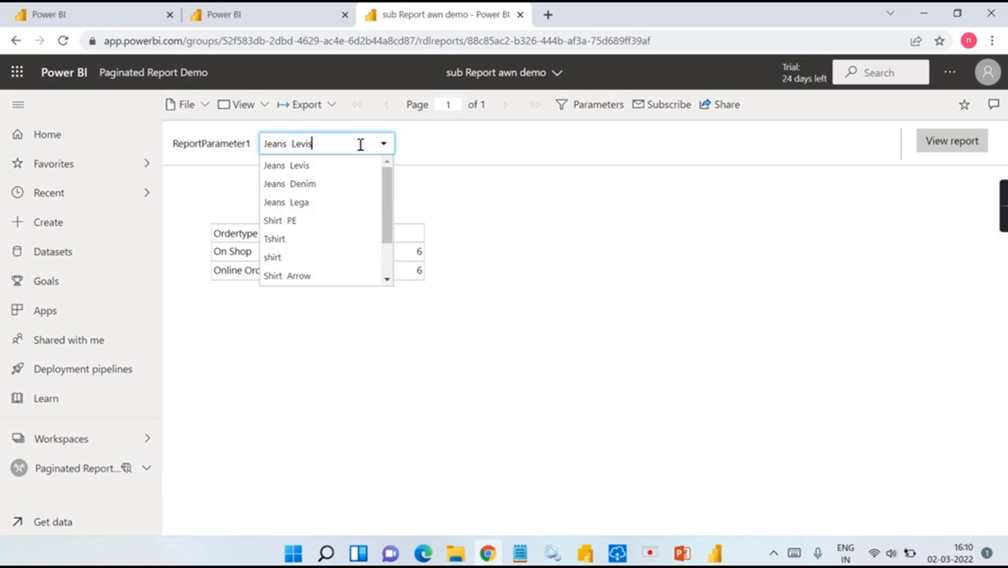
pyautogui.click(294, 220)
pyautogui.click(953, 141)
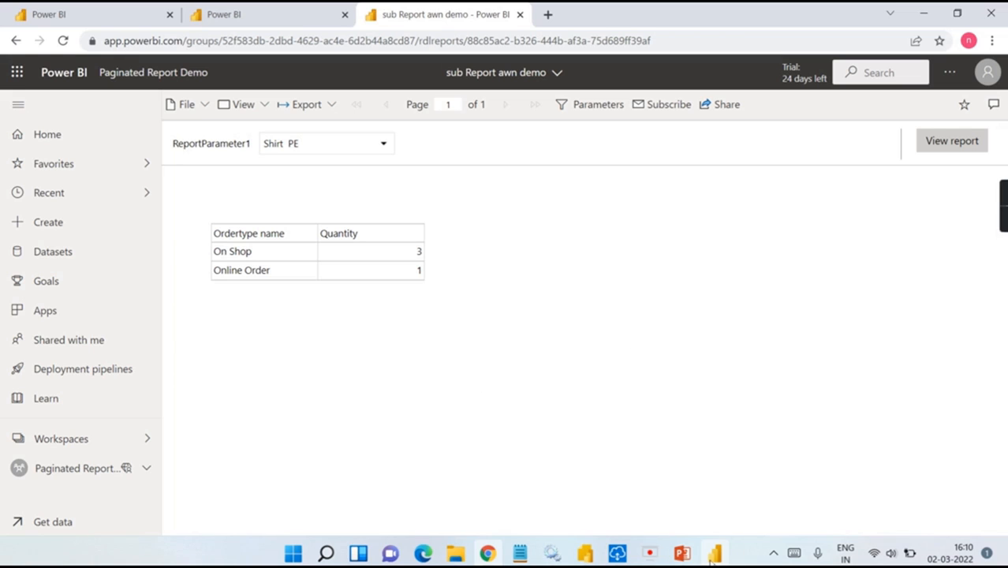
pyautogui.moveTo(714, 554)
pyautogui.click(727, 462)
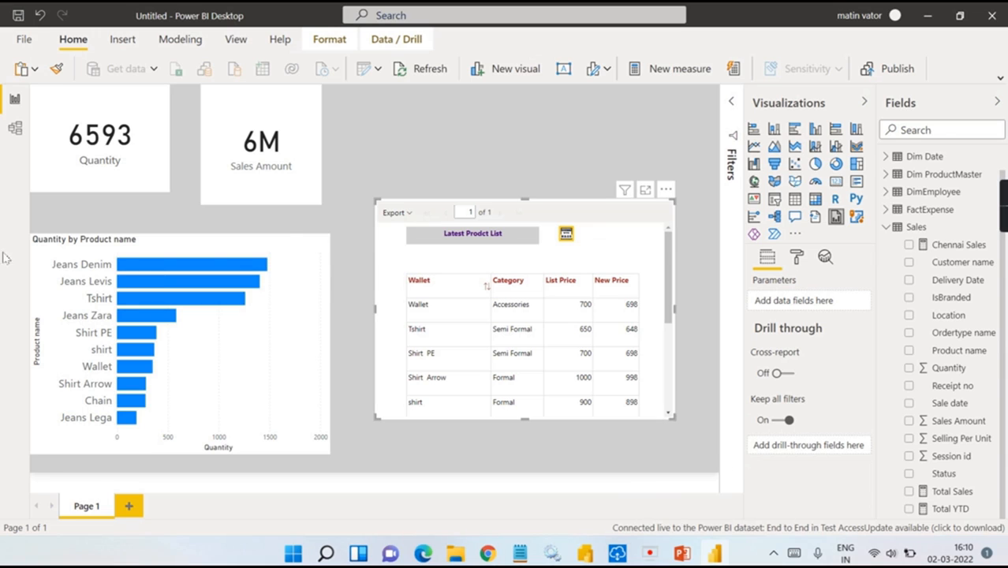
# Step: Select the bar chart, then open the More options menu of the embedded paginated visual
pyautogui.moveTo(136, 268)
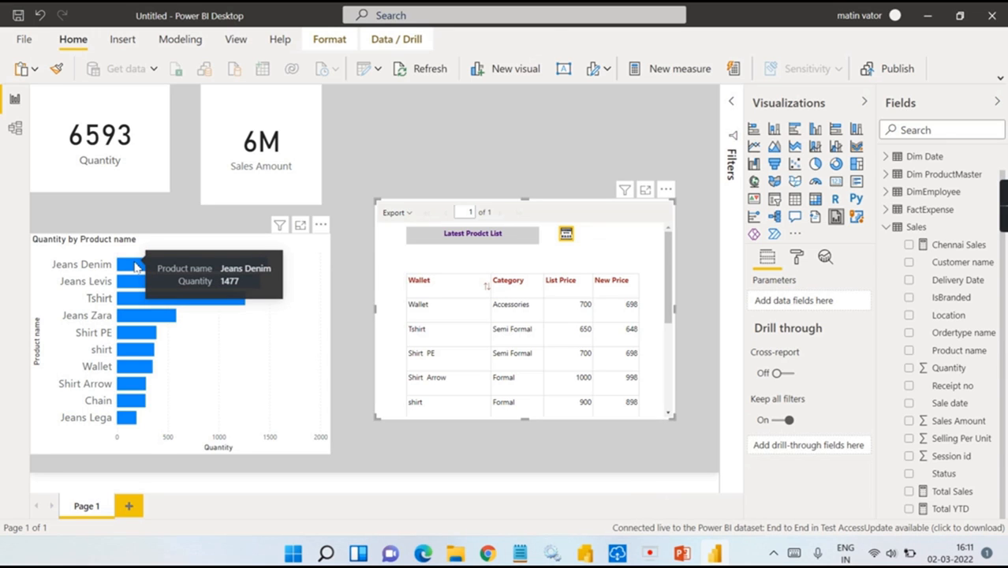
pyautogui.click(222, 332)
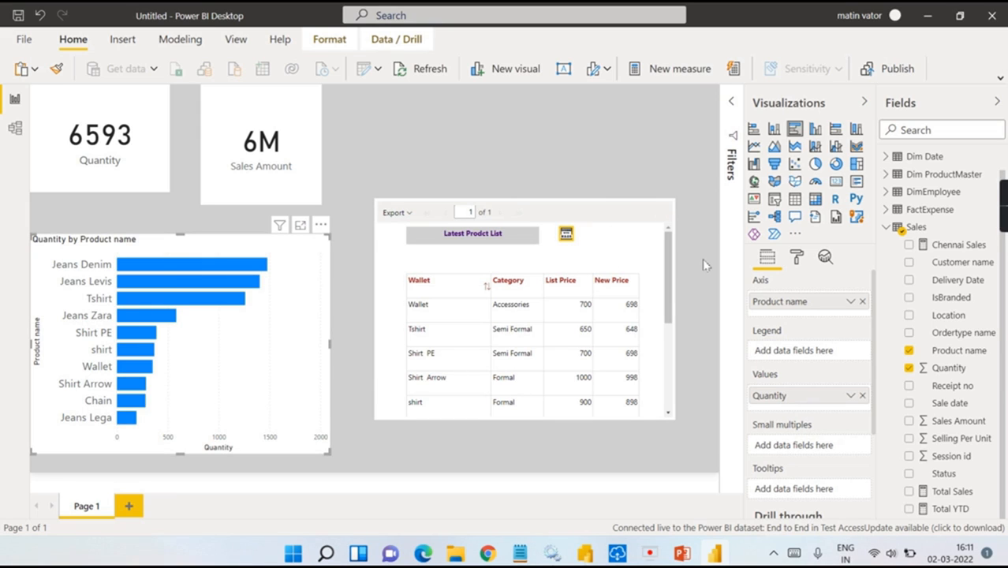
pyautogui.click(600, 229)
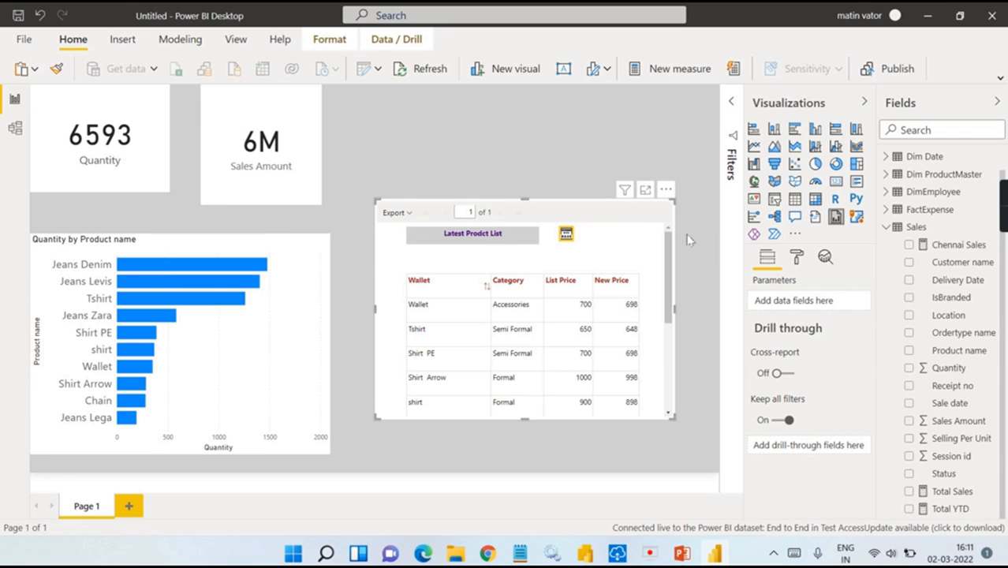
pyautogui.click(666, 194)
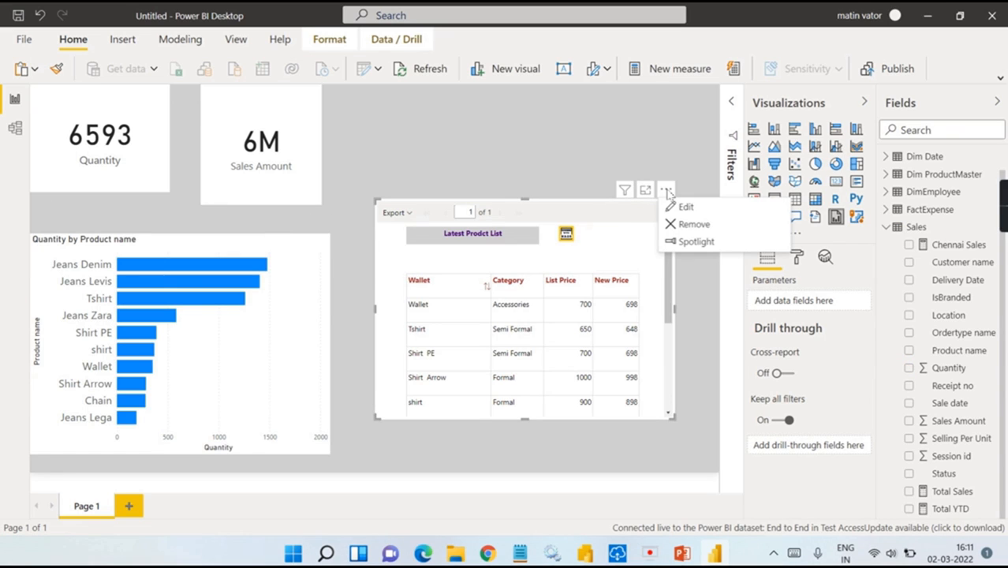
# Step: Change the embedded paginated visual to show sub Report awn demo
pyautogui.click(674, 209)
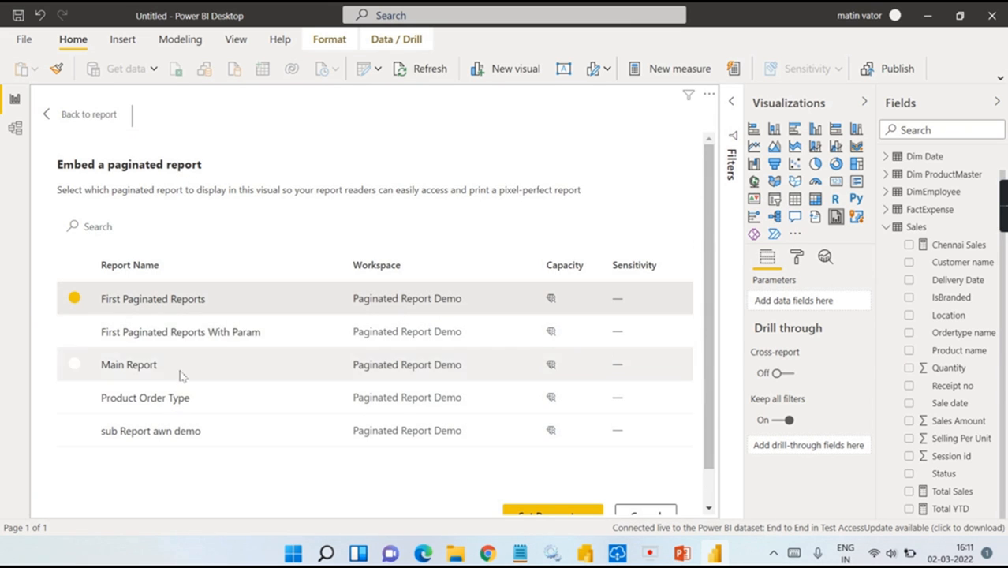
pyautogui.click(131, 440)
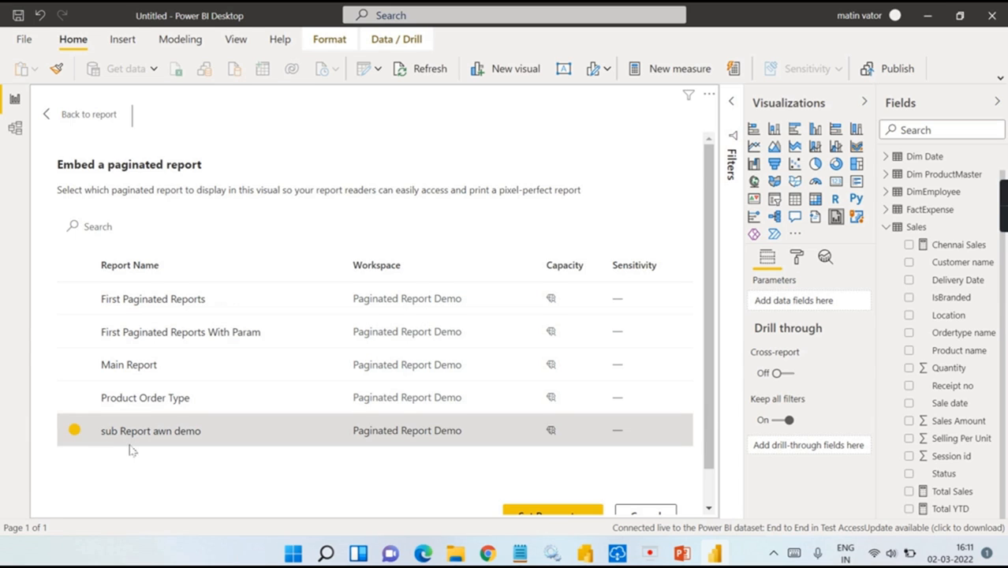
pyautogui.scroll(-1, 132, 461)
pyautogui.click(553, 477)
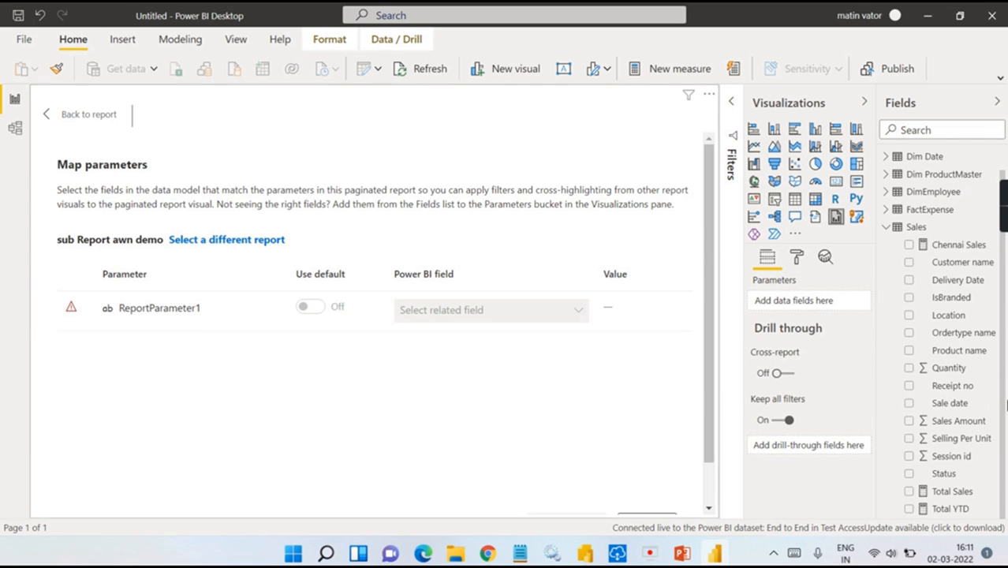
# Step: Map ReportParameter1 to the Product name field and display the report
pyautogui.click(910, 352)
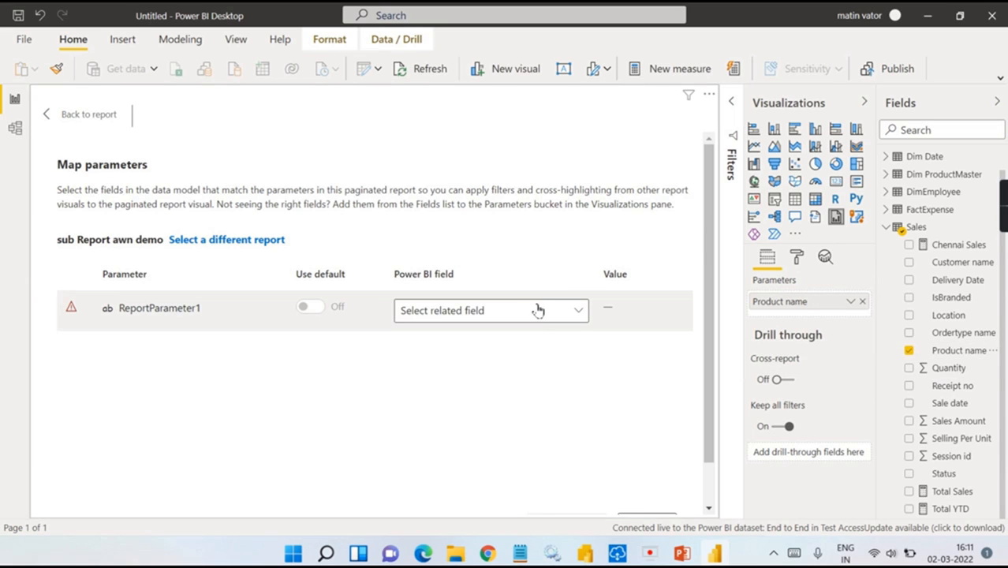
pyautogui.click(909, 350)
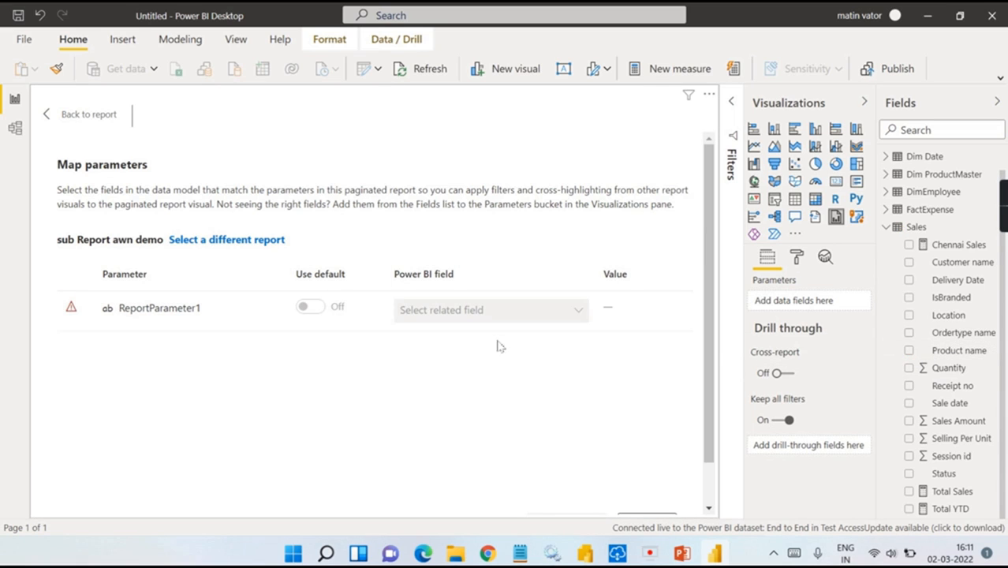
pyautogui.click(918, 353)
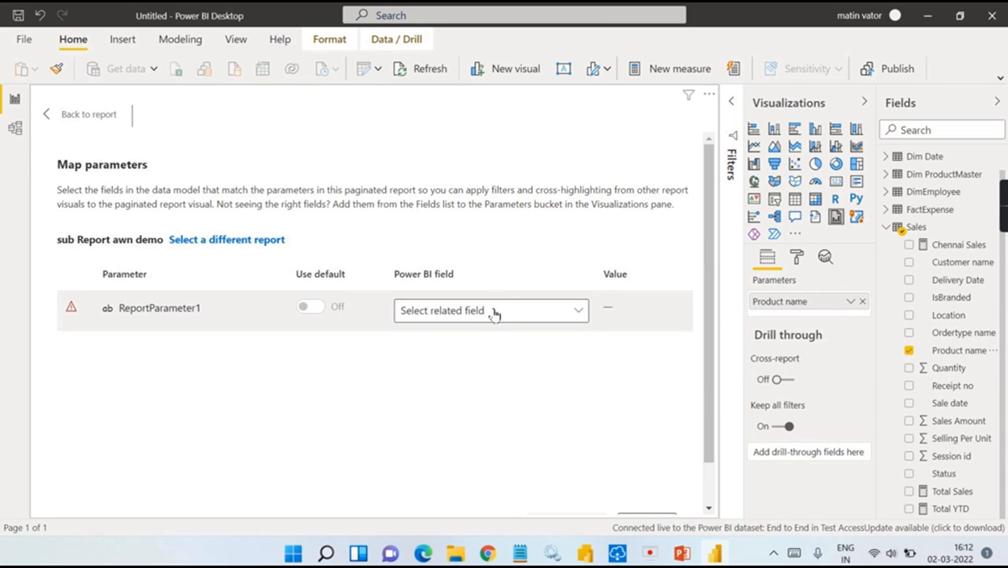
pyautogui.click(490, 312)
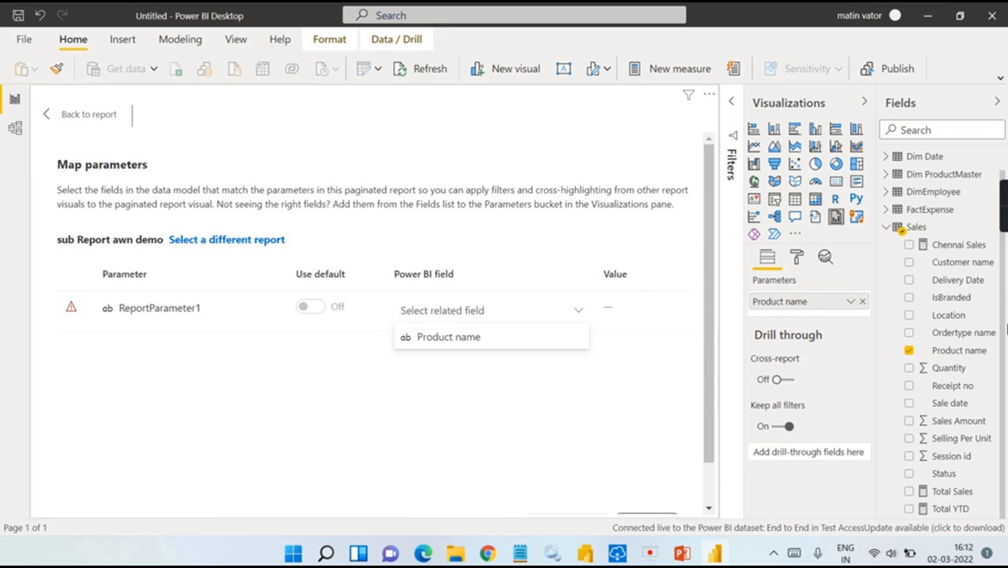
pyautogui.click(505, 339)
pyautogui.scroll(-1, 597, 372)
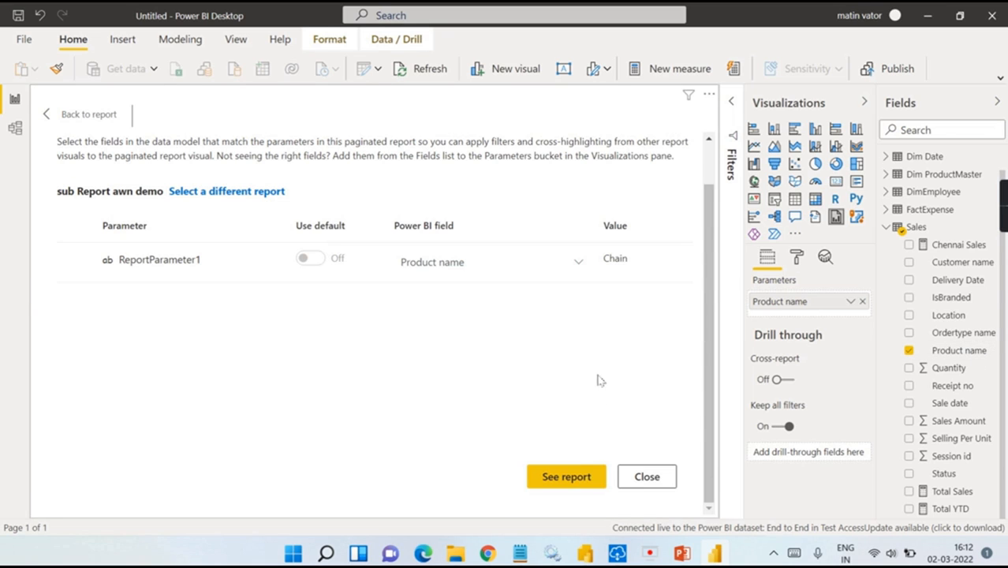
pyautogui.click(568, 476)
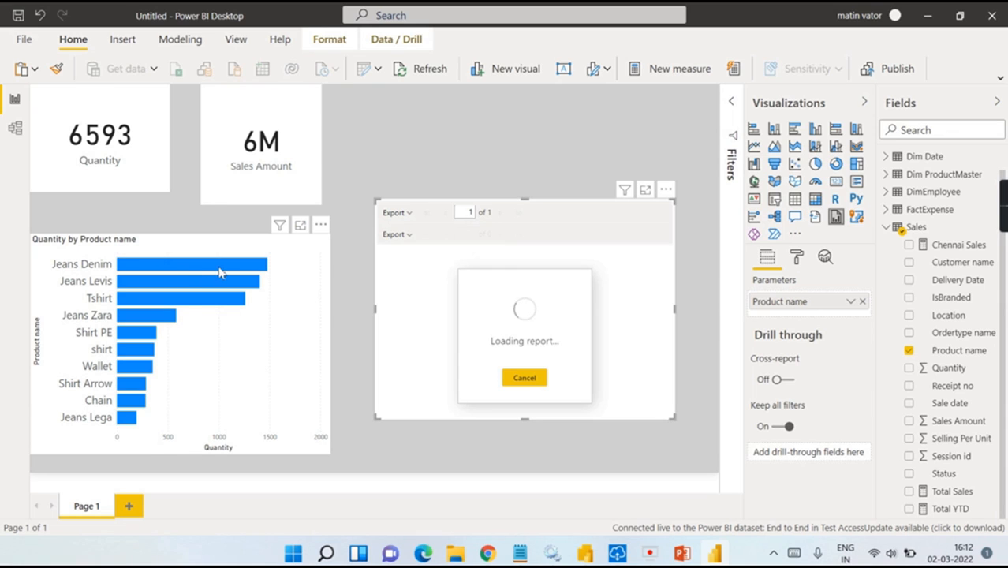
# Step: Filter the paginated sub-report to the shirt bar, then to Tshirt, applying changes each time
pyautogui.click(147, 352)
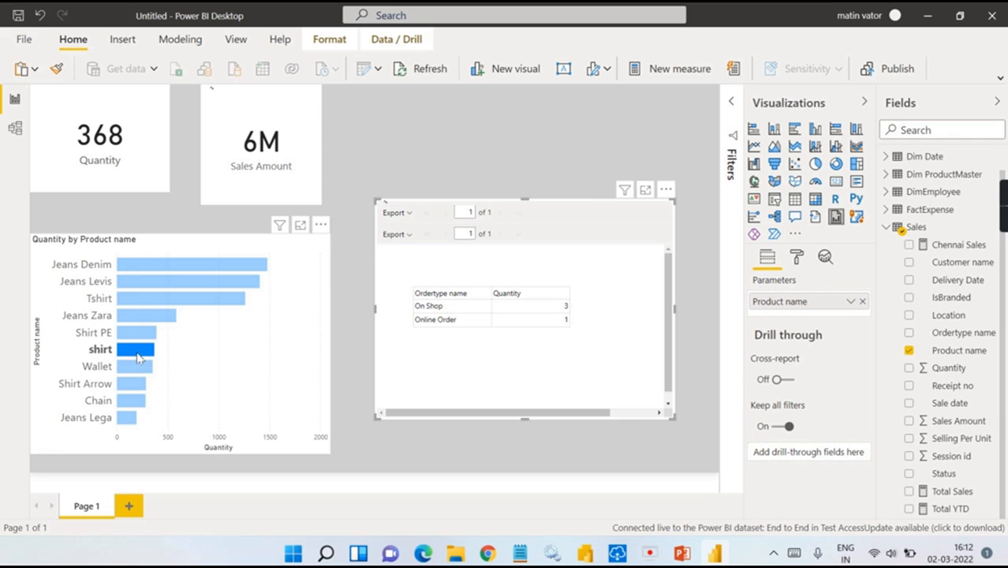
pyautogui.moveTo(137, 354)
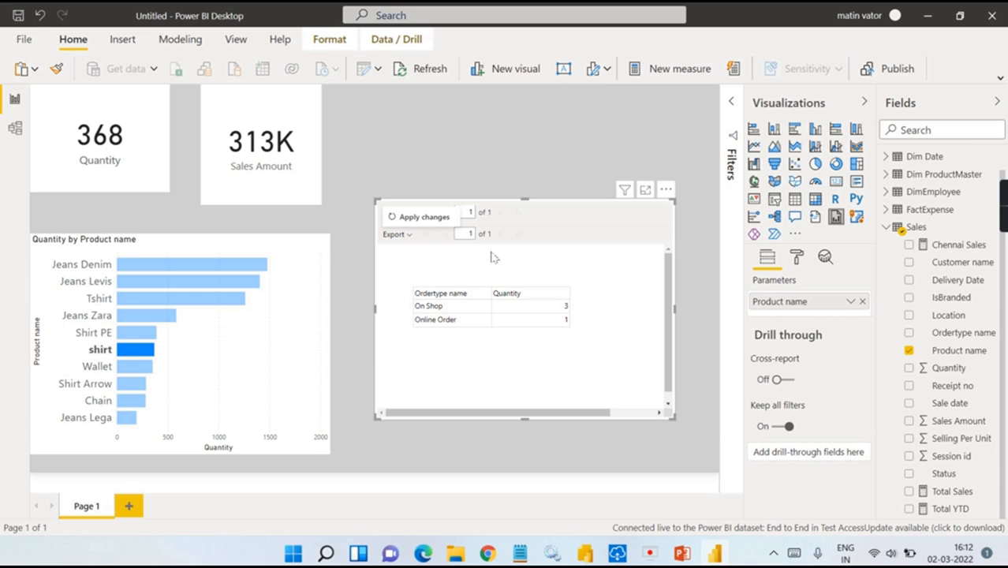
pyautogui.click(409, 221)
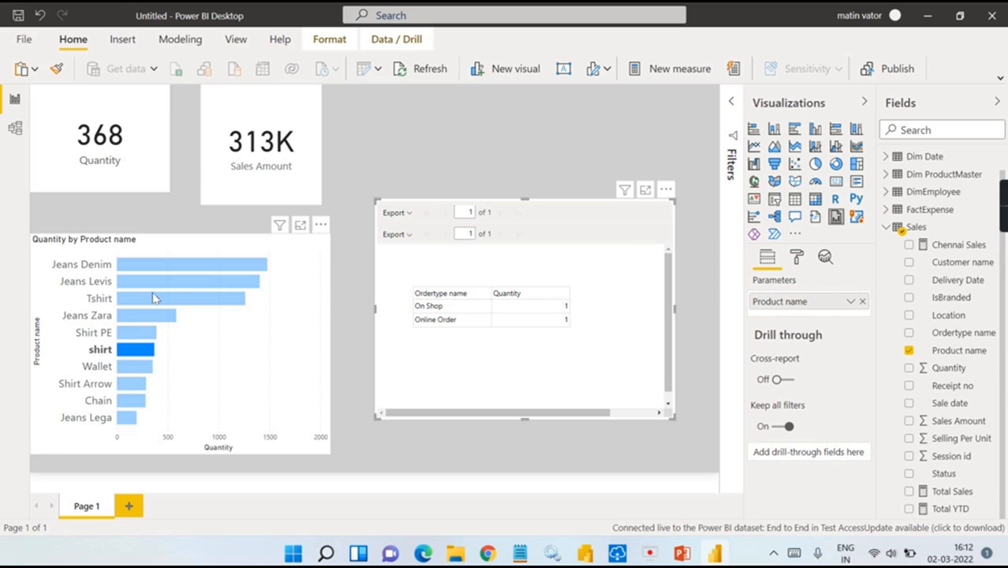
pyautogui.click(155, 298)
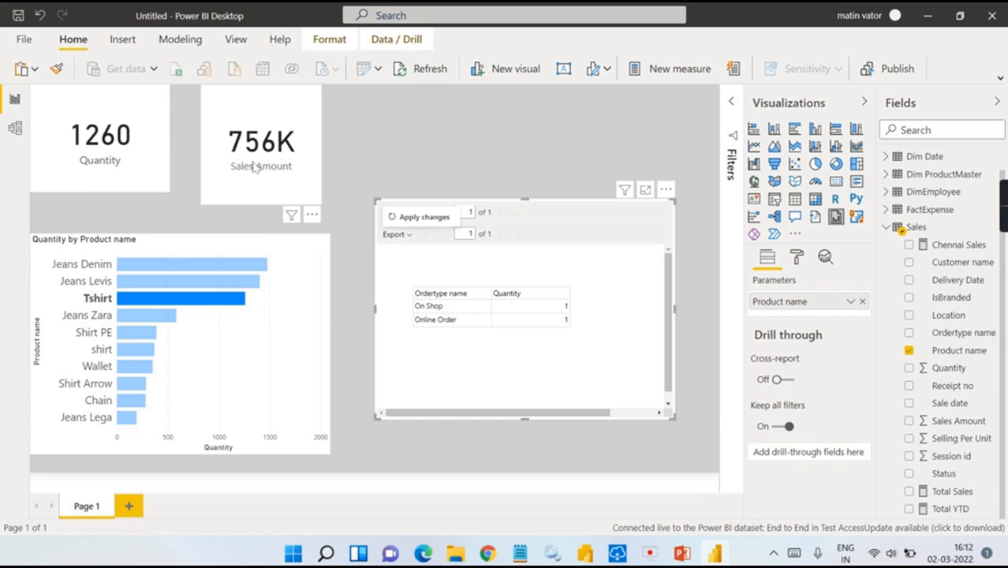
pyautogui.click(440, 225)
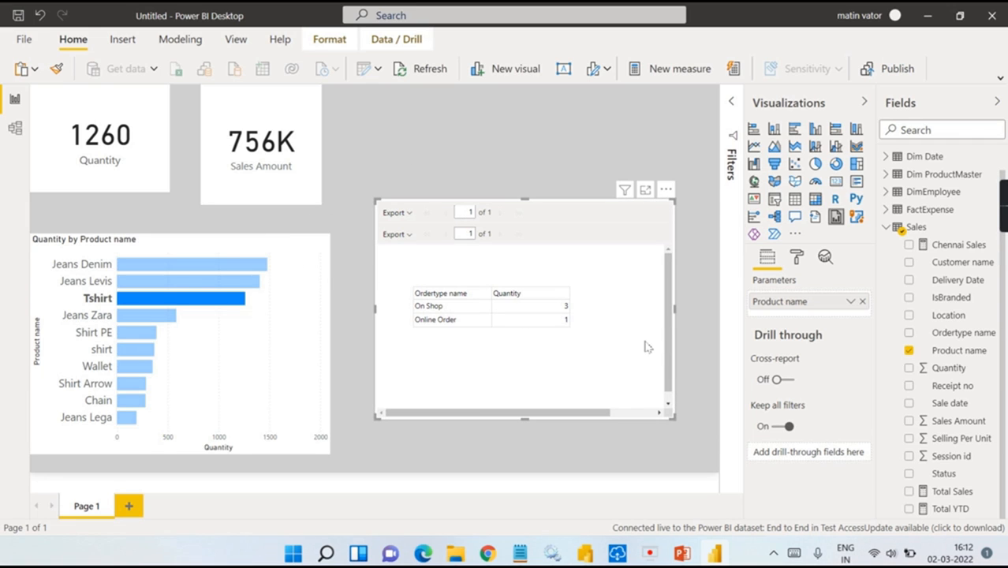
# Step: Clear the Tshirt selection and filter the sub-report to Jeans Levis, showing Quantity 1403
pyautogui.click(284, 259)
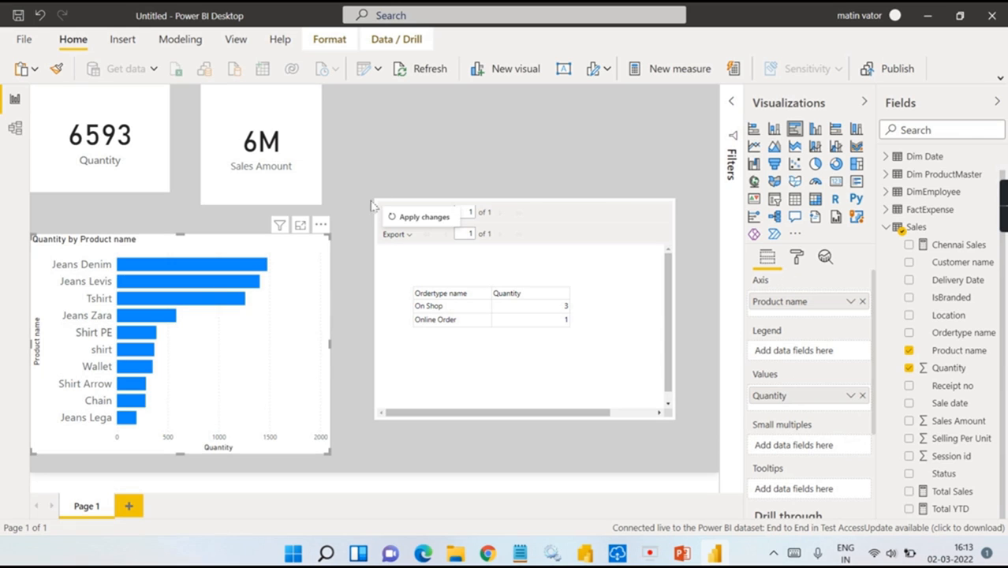
pyautogui.click(396, 148)
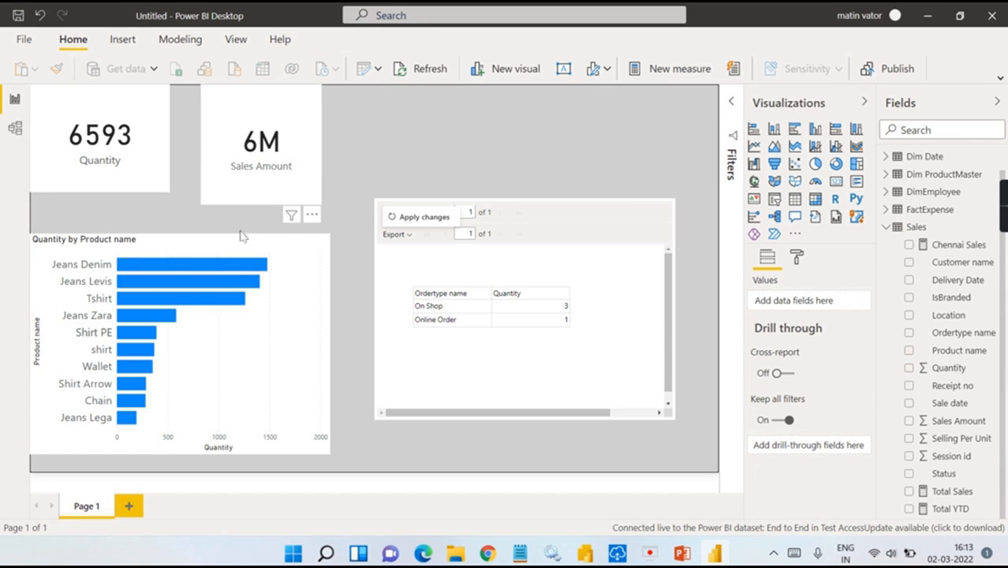
pyautogui.click(191, 284)
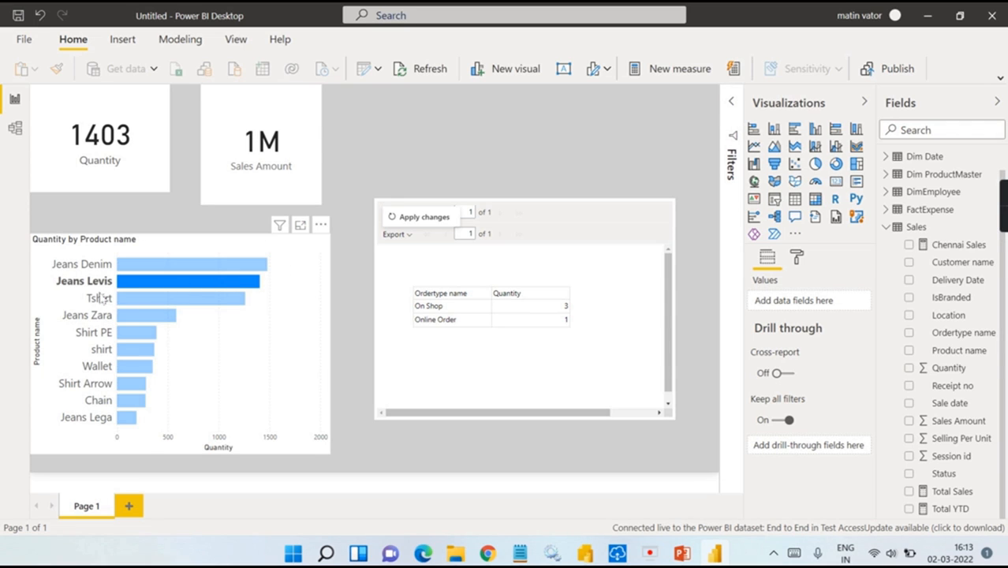
pyautogui.click(449, 216)
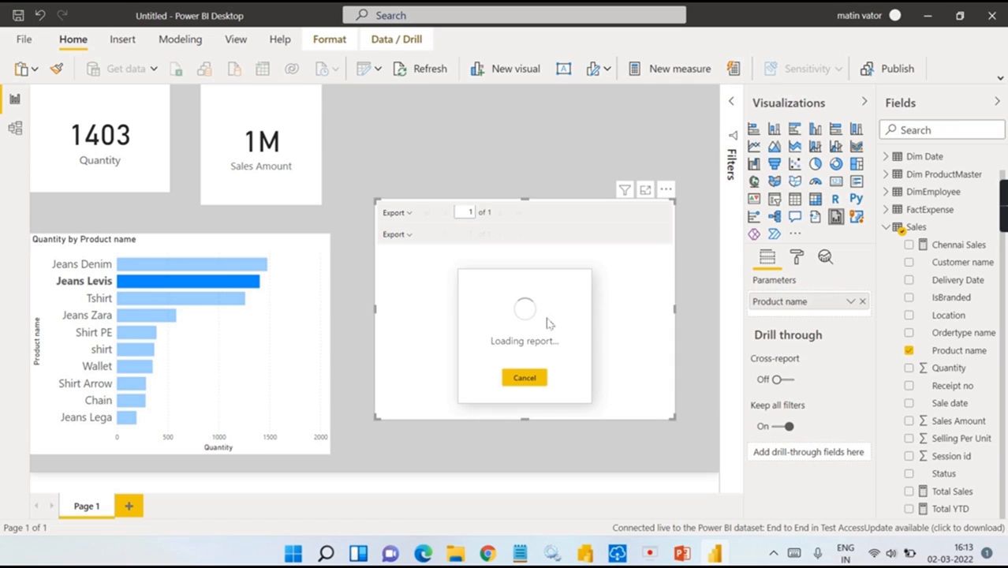
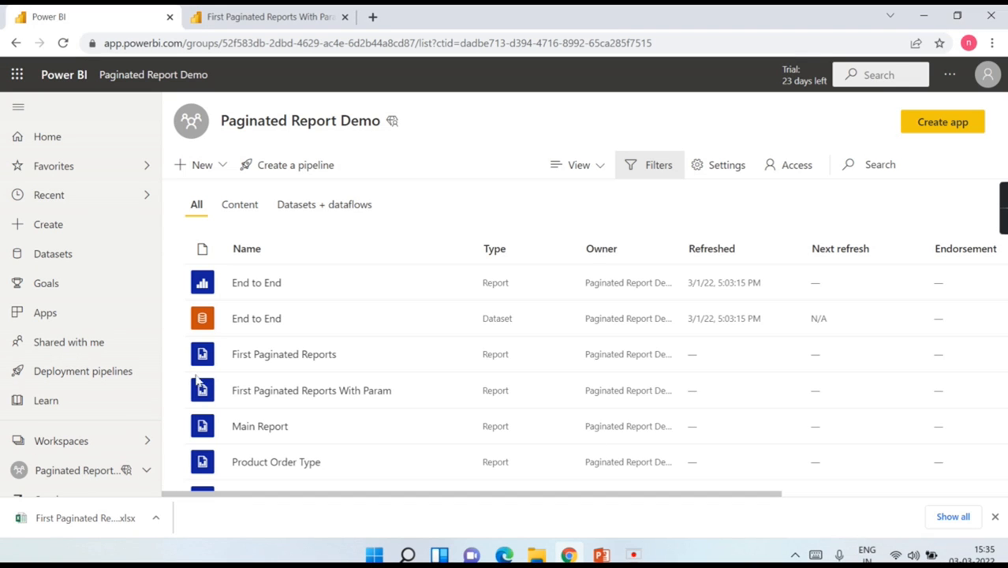
# Step: Render First Paginated Reports With Param with ReportParameter1 set to Formal, then bring up its sharing options
pyautogui.scroll(-1, 486, 310)
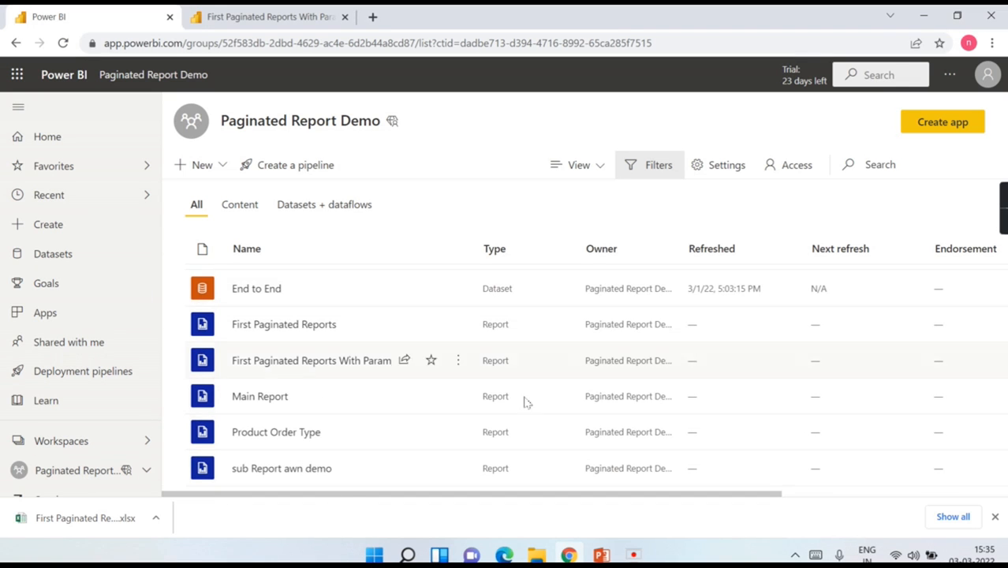
pyautogui.scroll(1, 562, 374)
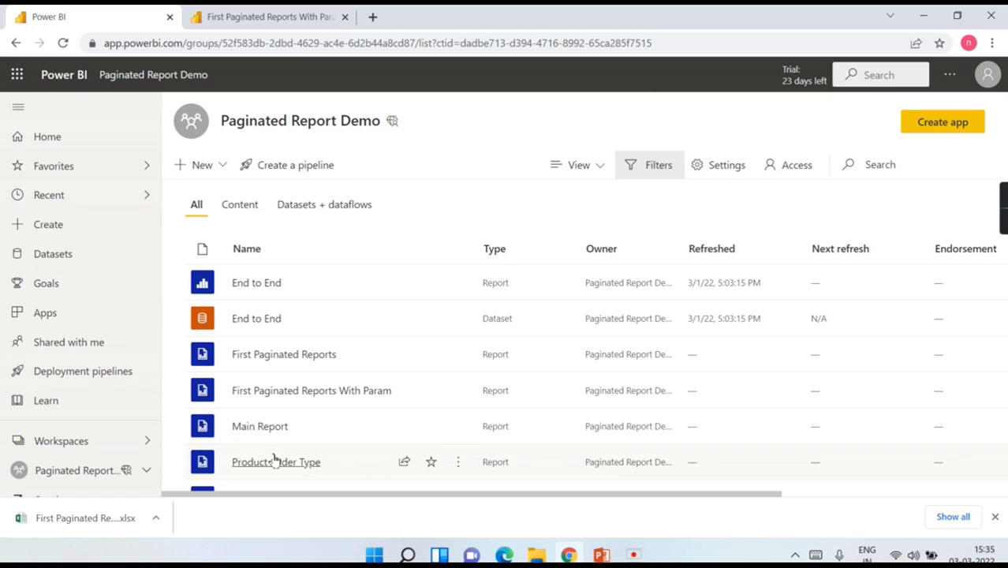
pyautogui.click(262, 394)
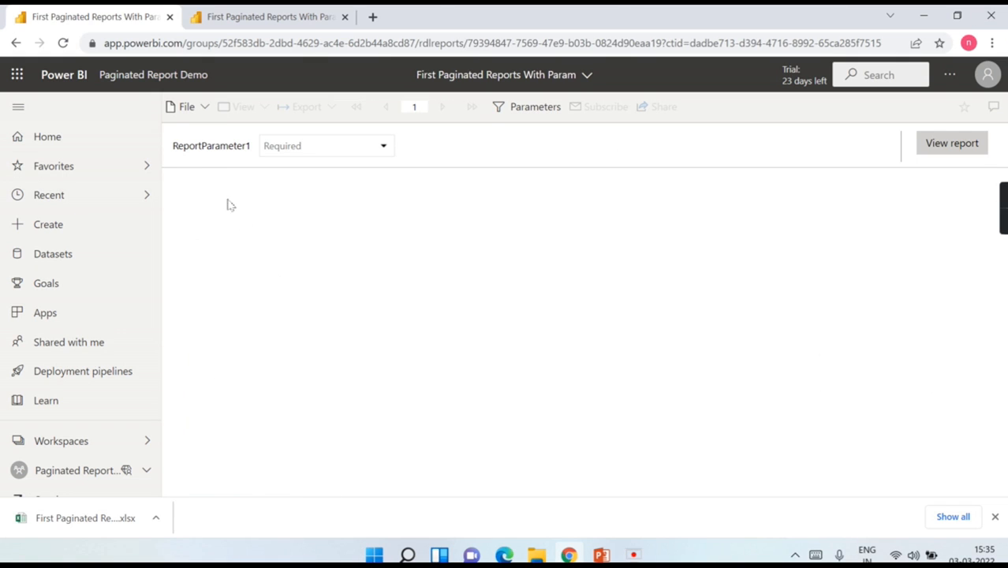
pyautogui.click(318, 147)
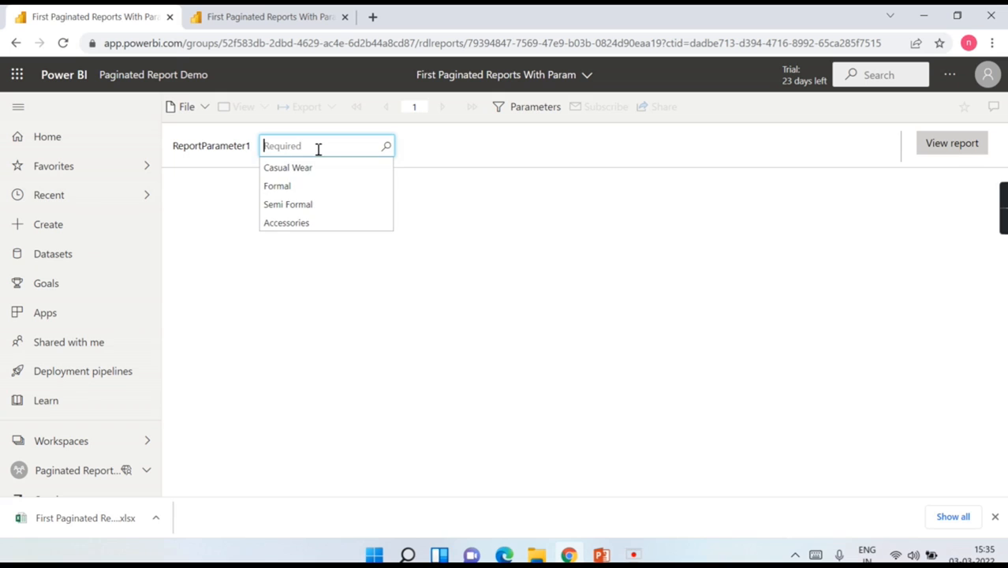
pyautogui.click(305, 189)
pyautogui.click(960, 143)
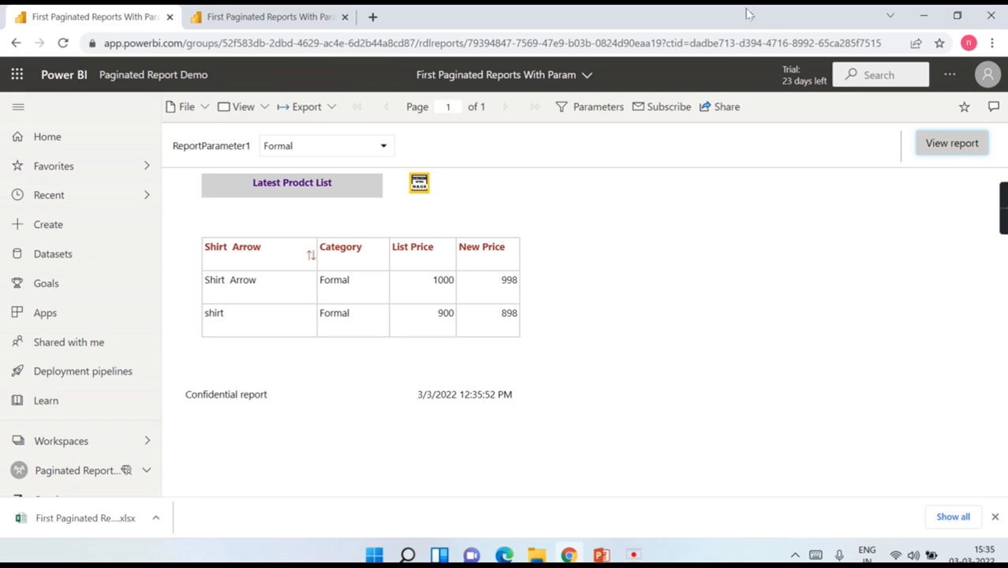
pyautogui.click(718, 113)
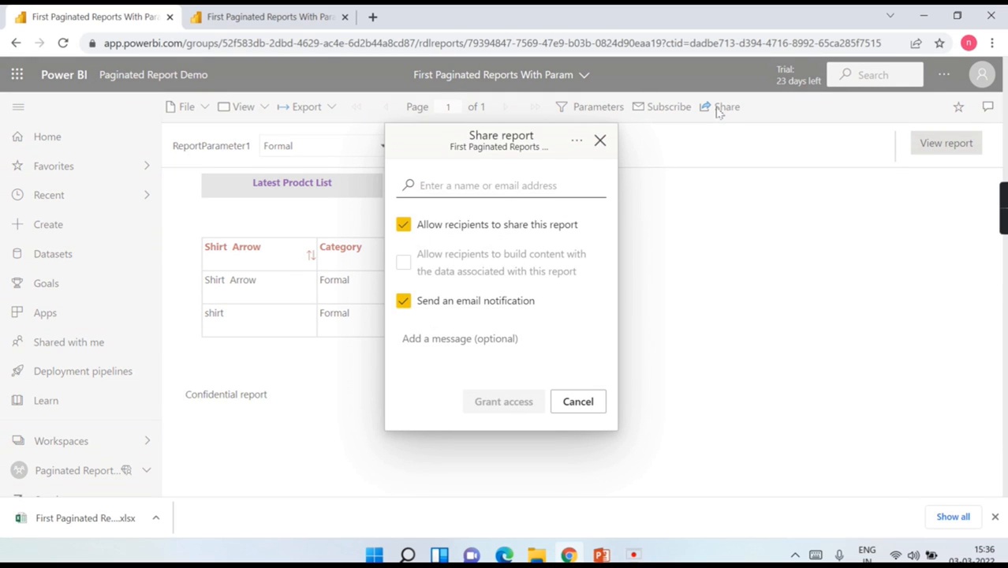
pyautogui.click(493, 190)
pyautogui.hotkey('ctrl', 'v')
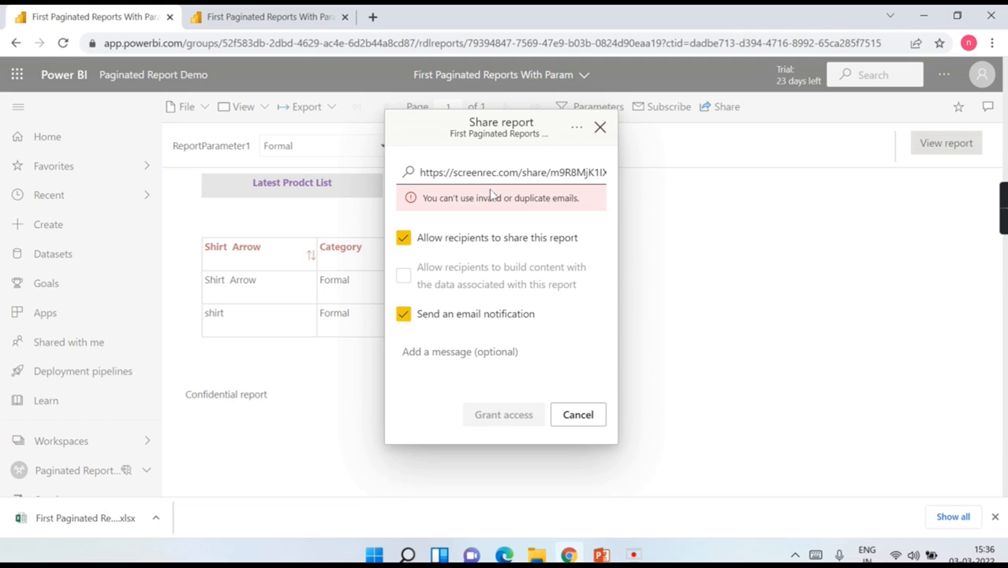
pyautogui.hotkey('ctrl', 'a')
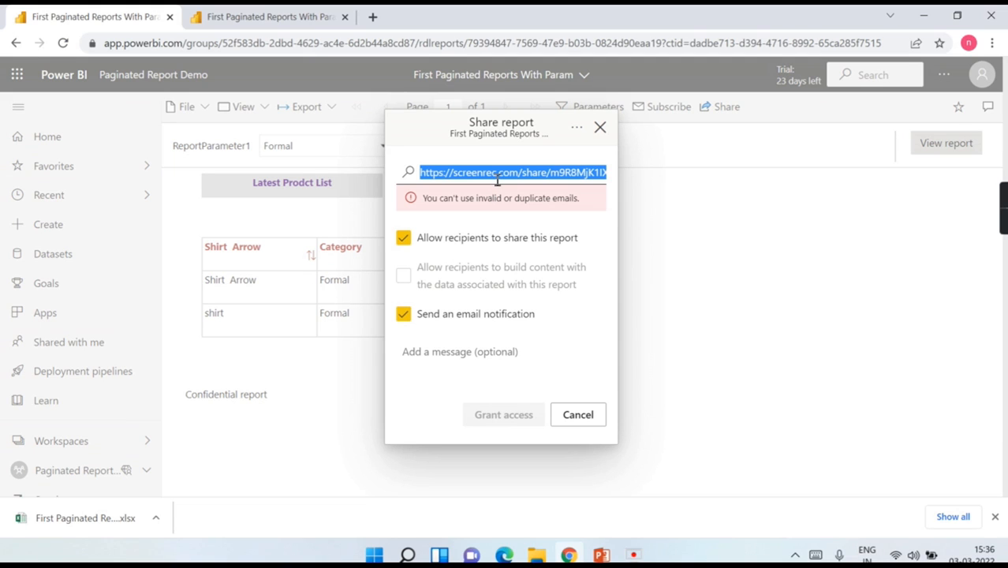
pyautogui.write('ka')
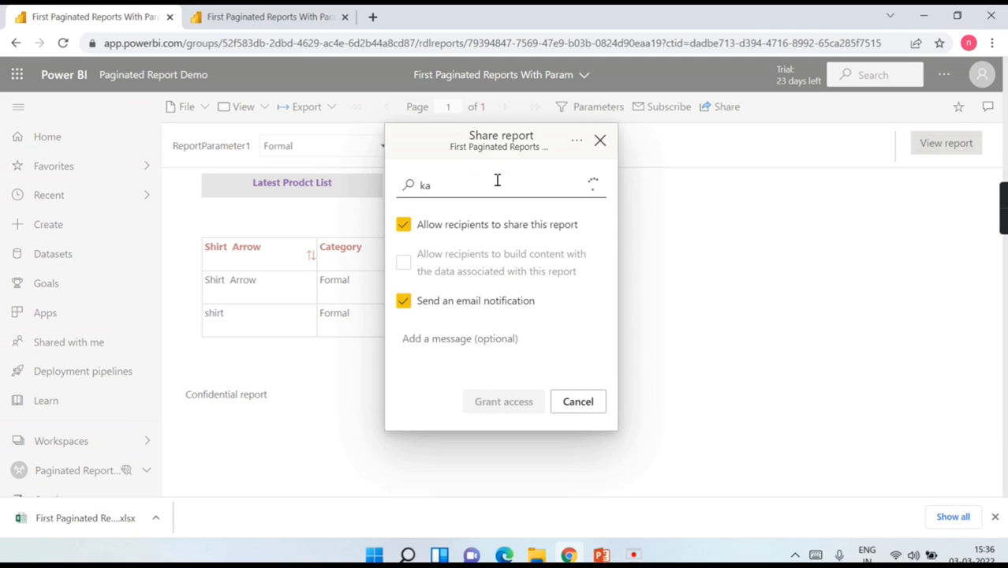
pyautogui.write('rt')
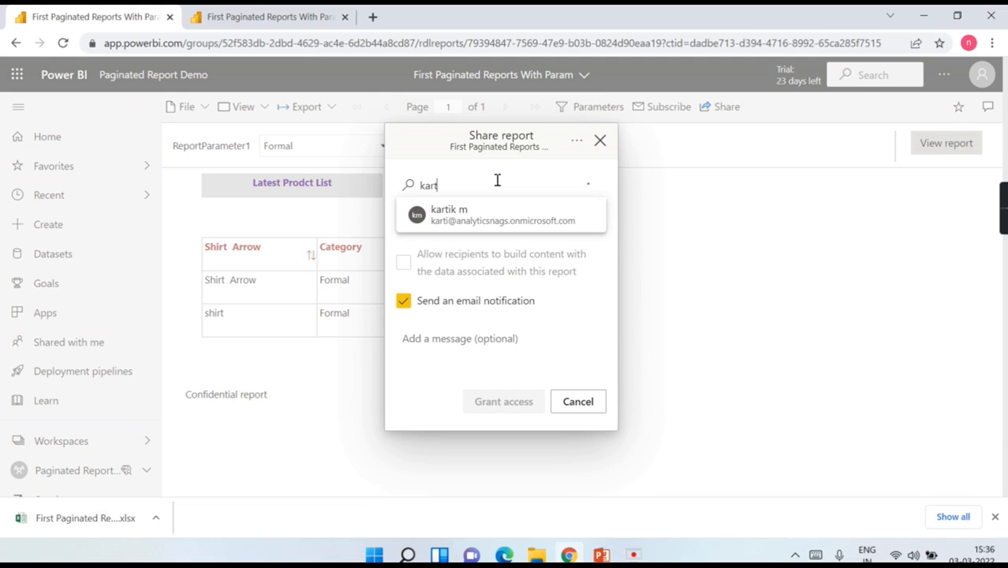
pyautogui.click(474, 224)
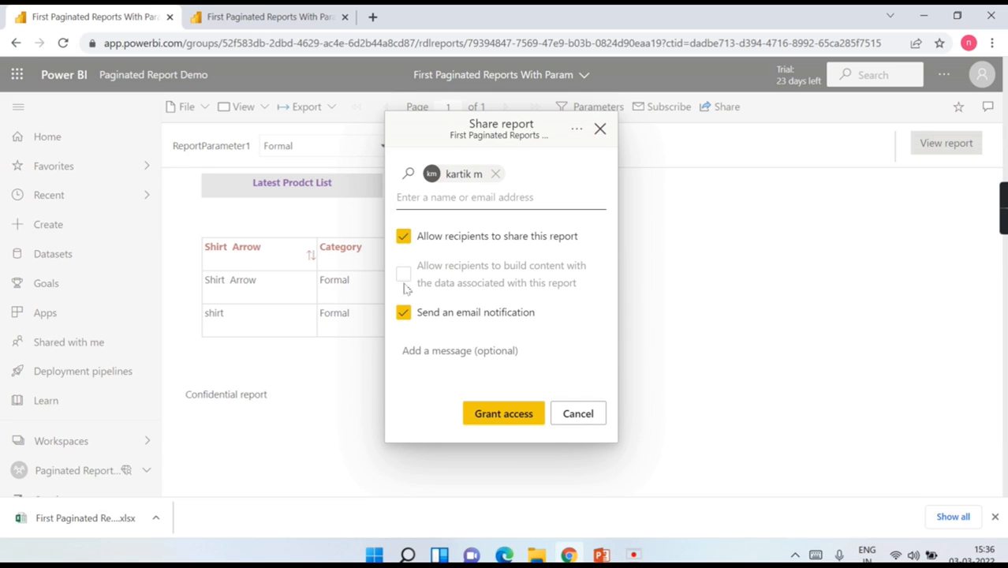
pyautogui.click(599, 128)
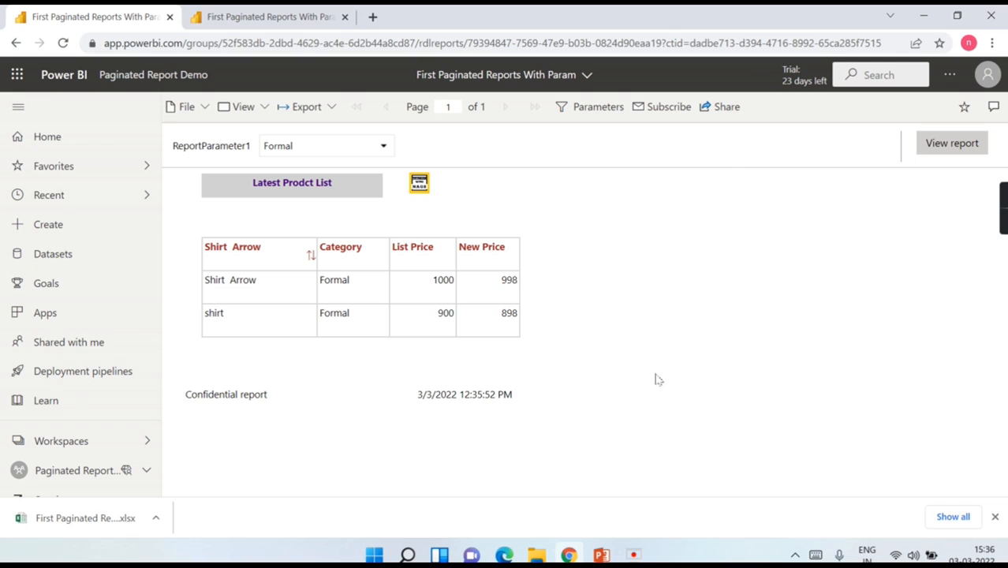
pyautogui.click(601, 554)
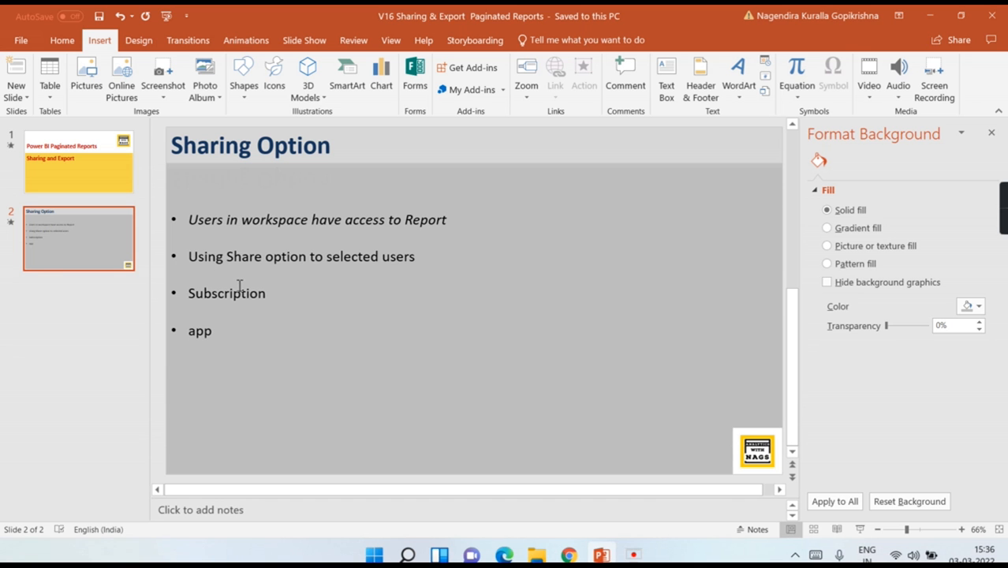
pyautogui.click(932, 16)
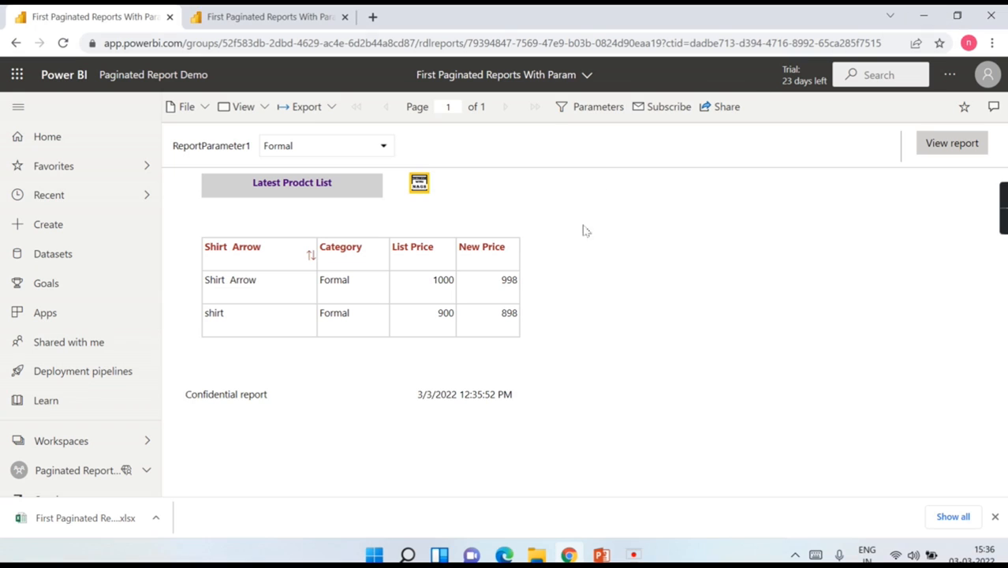
# Step: Start a new email subscription and review its current Formal parameter values and PDF settings
pyautogui.click(669, 111)
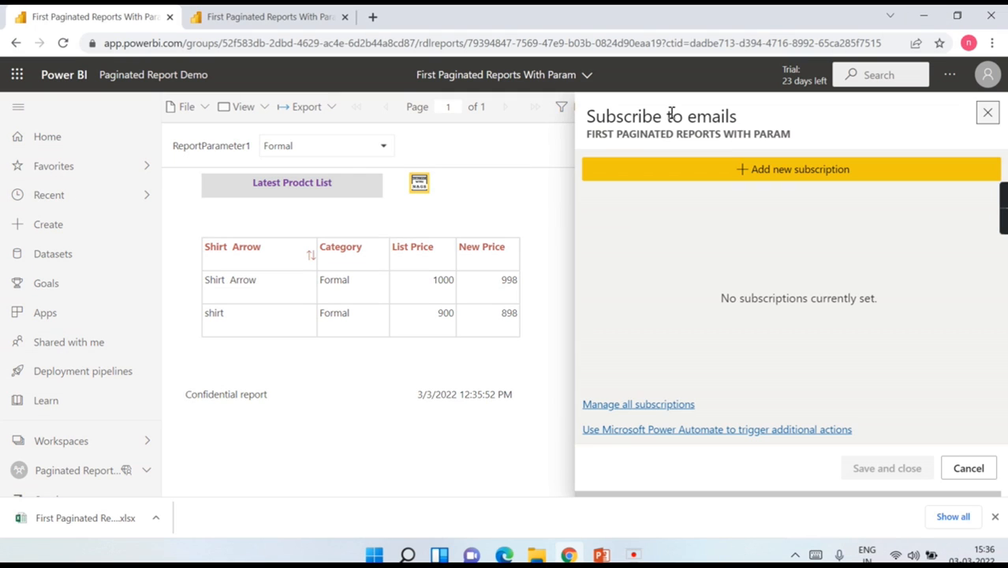
pyautogui.click(720, 171)
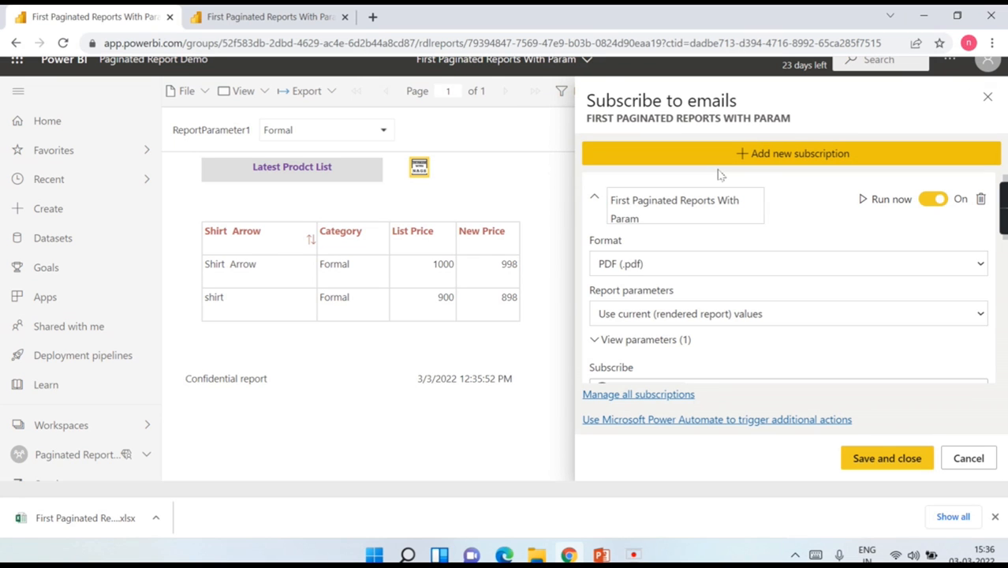
pyautogui.scroll(-1, 705, 232)
pyautogui.scroll(1, 704, 232)
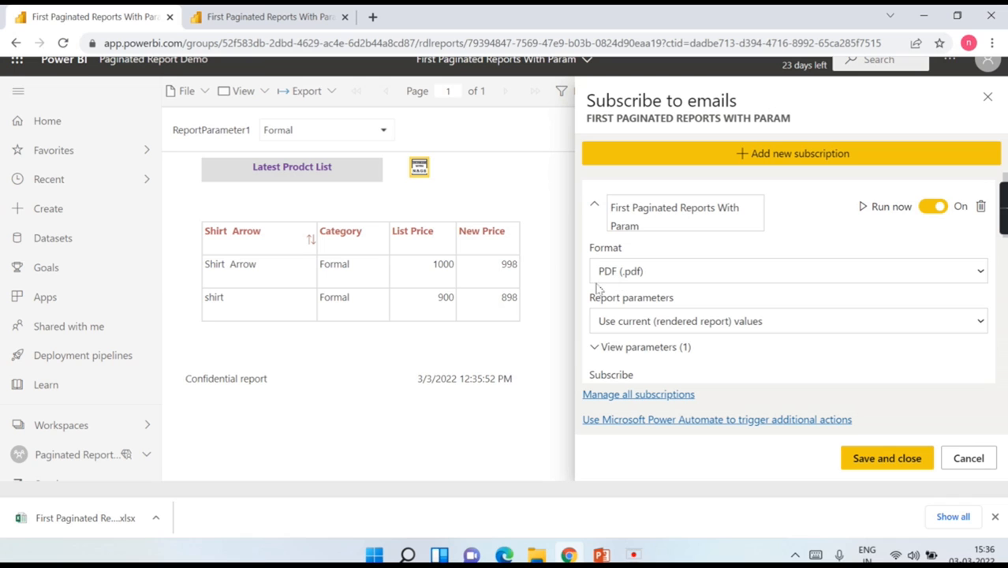
pyautogui.click(608, 347)
pyautogui.scroll(-2, 726, 336)
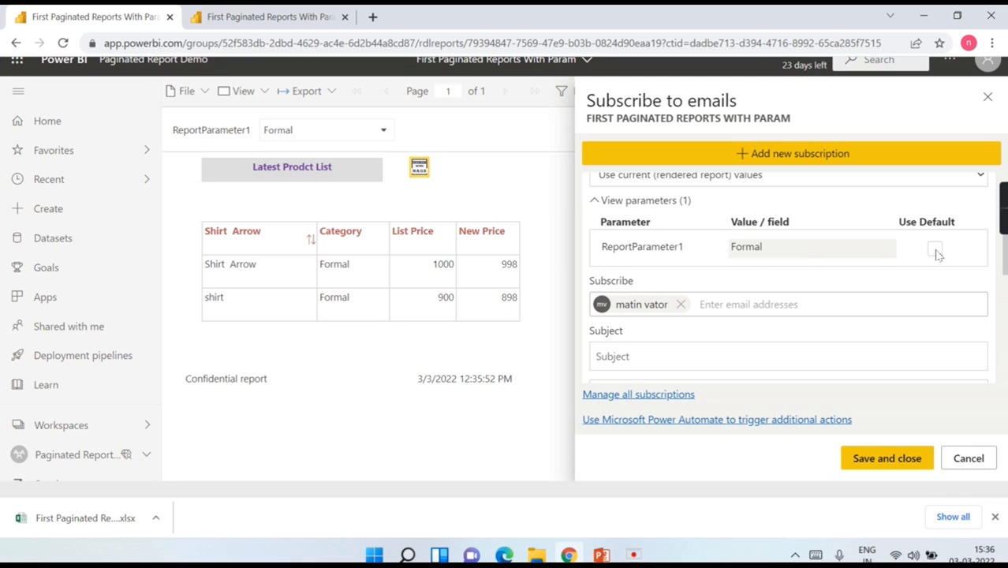
pyautogui.scroll(-1, 721, 275)
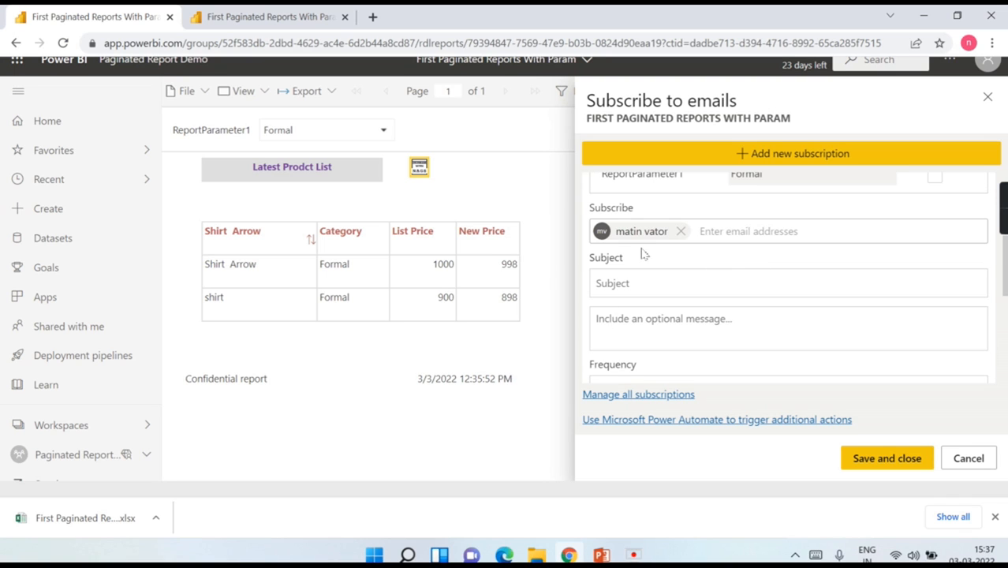
pyautogui.scroll(2, 733, 222)
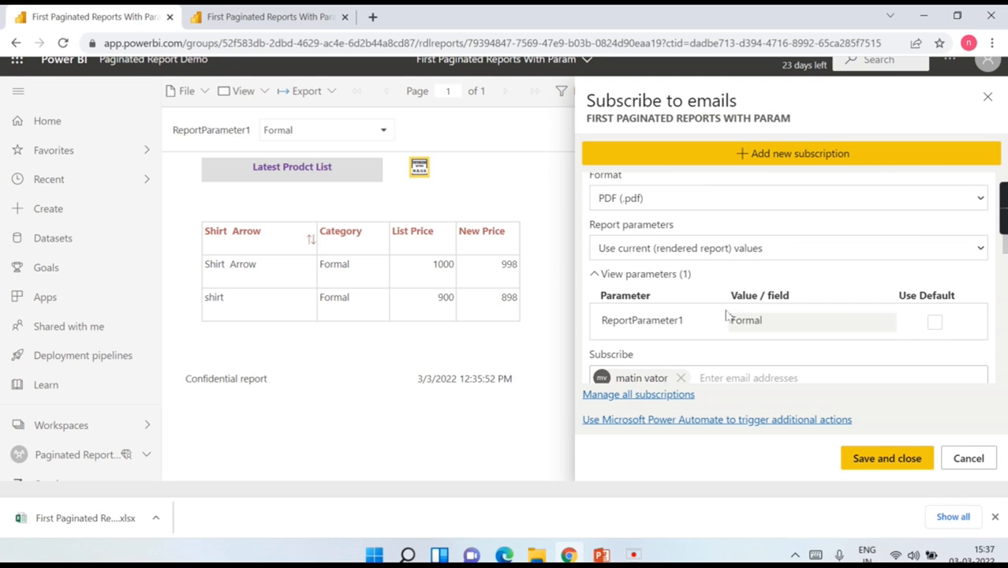
pyautogui.scroll(-1, 733, 310)
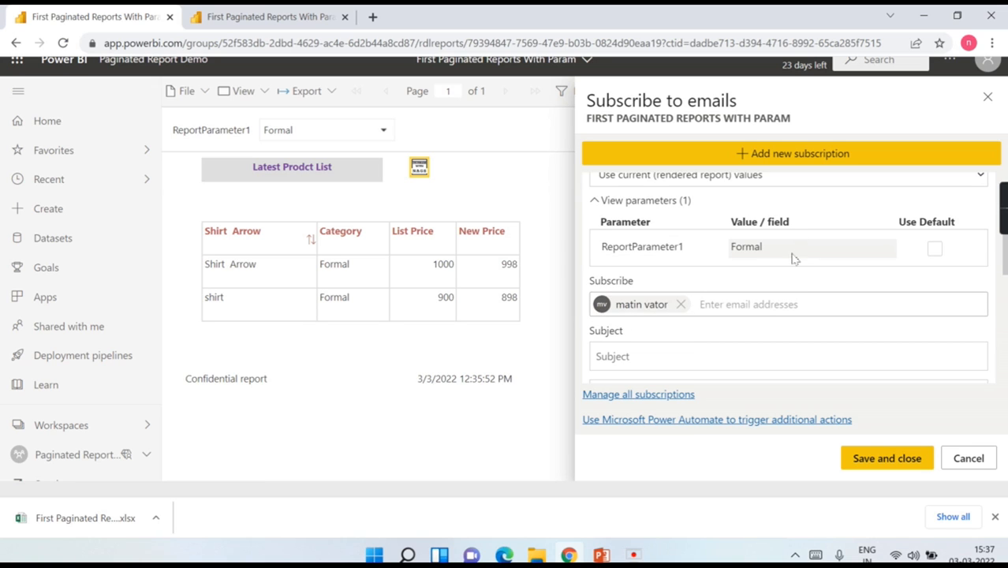
pyautogui.scroll(-1, 783, 269)
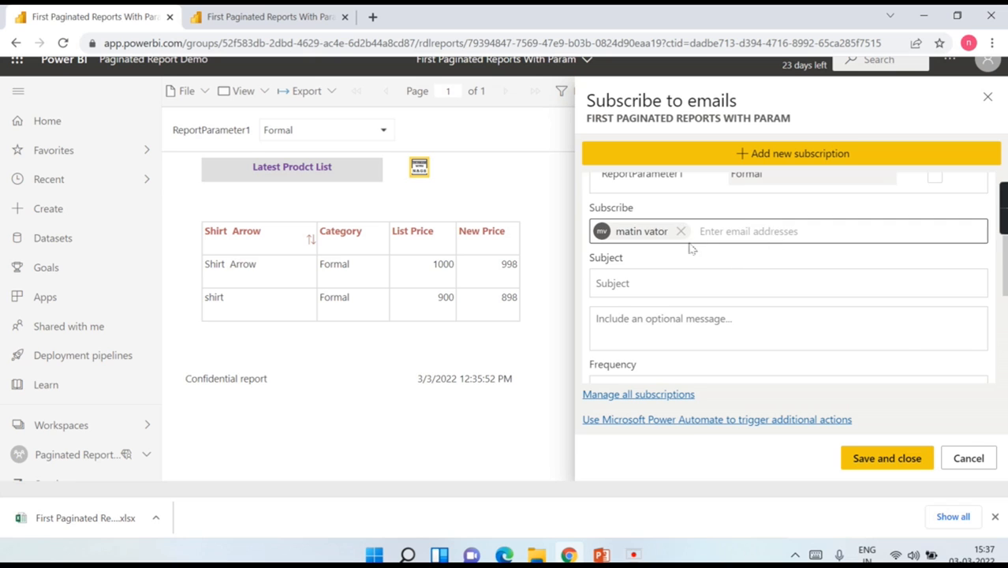
pyautogui.scroll(-1, 702, 268)
pyautogui.scroll(-2, 701, 284)
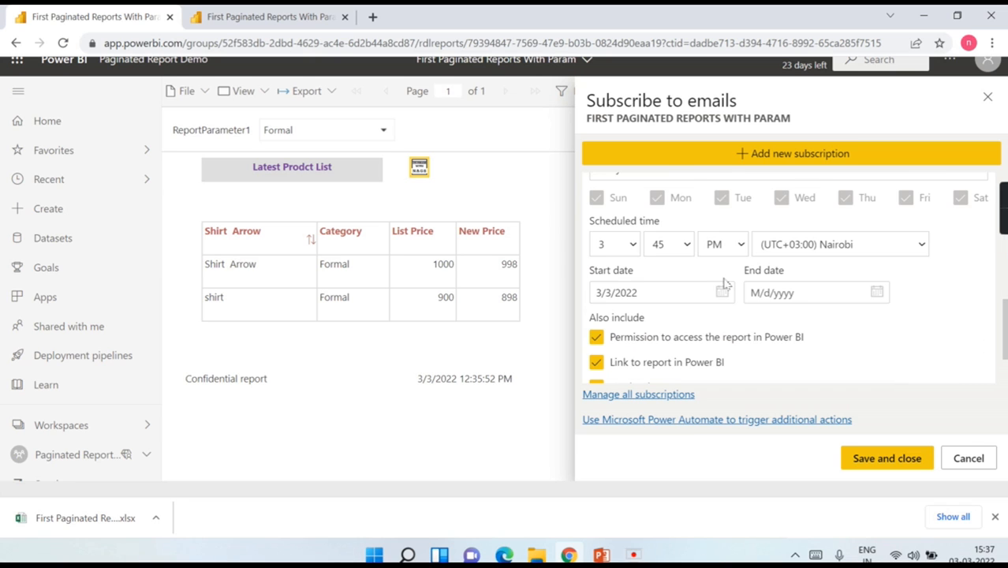
pyautogui.scroll(-2, 639, 292)
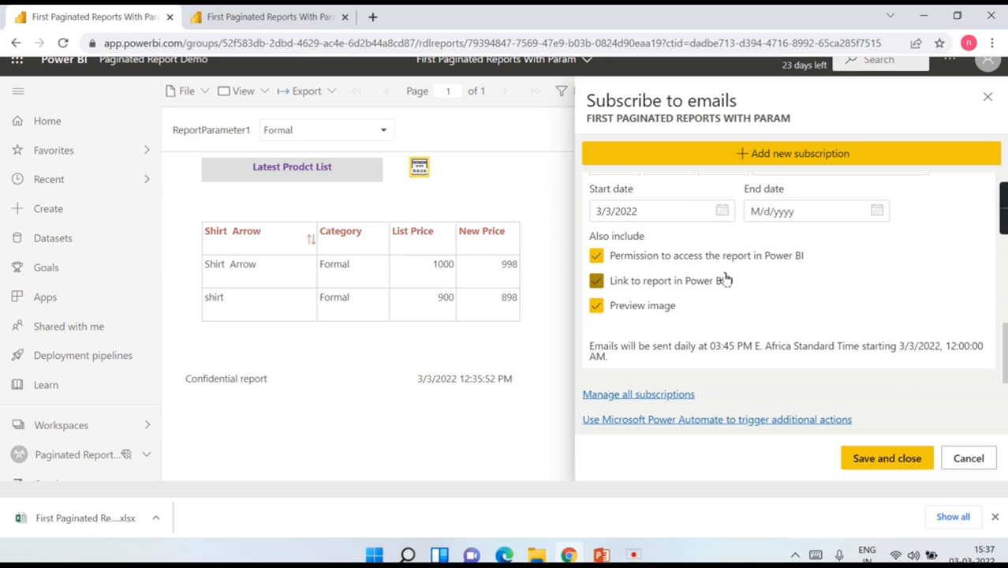
pyautogui.scroll(1, 757, 272)
pyautogui.scroll(1, 671, 214)
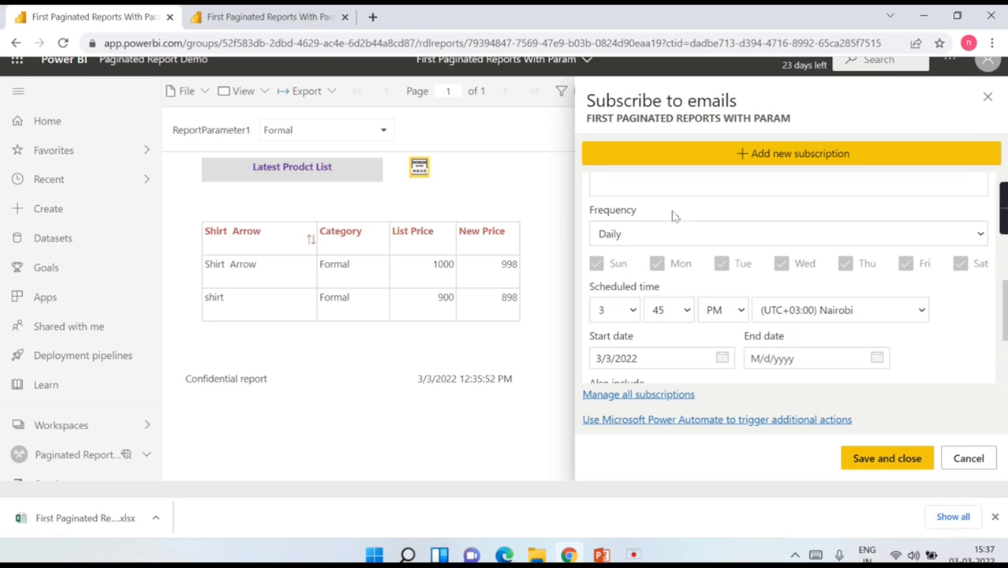
# Step: Set the subscription frequency to Daily at 3:45 PM, then close the pane without saving
pyautogui.click(600, 237)
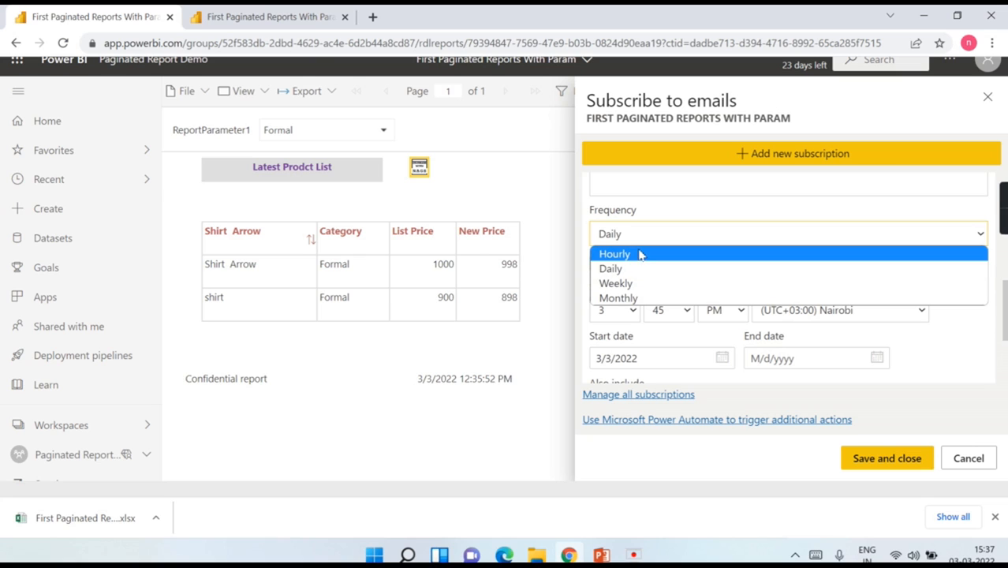
pyautogui.scroll(2, 680, 229)
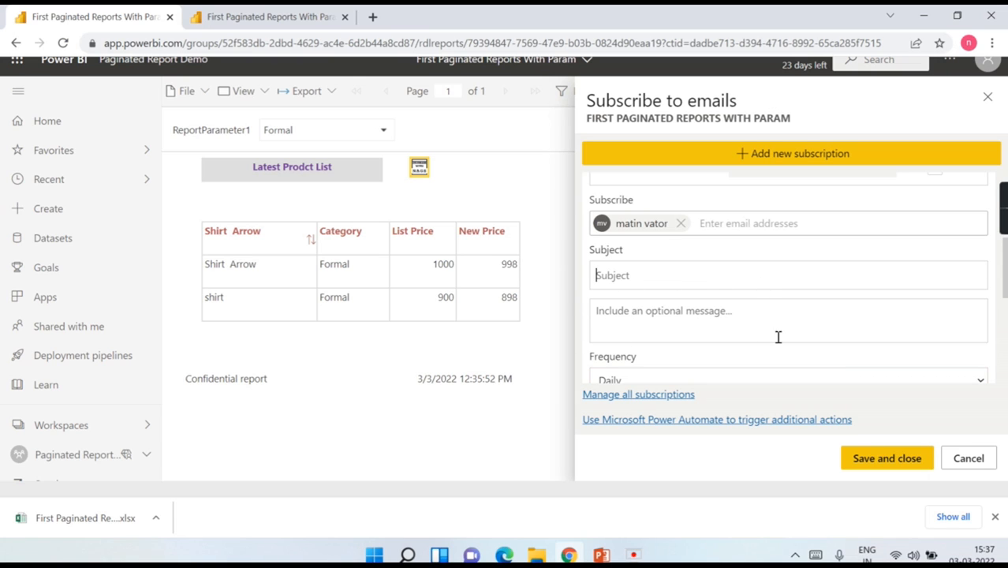
pyautogui.scroll(2, 845, 321)
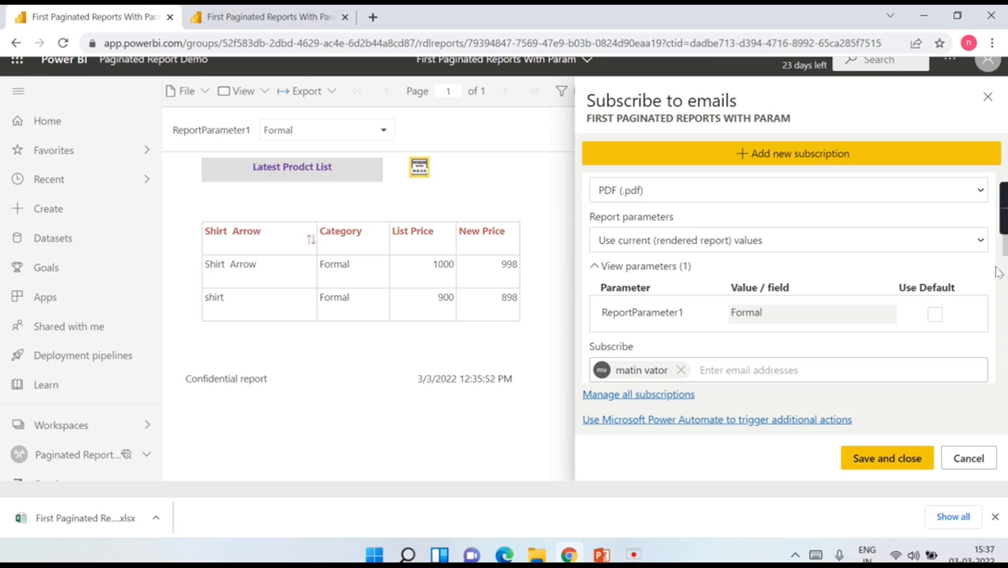
pyautogui.scroll(-10, 945, 320)
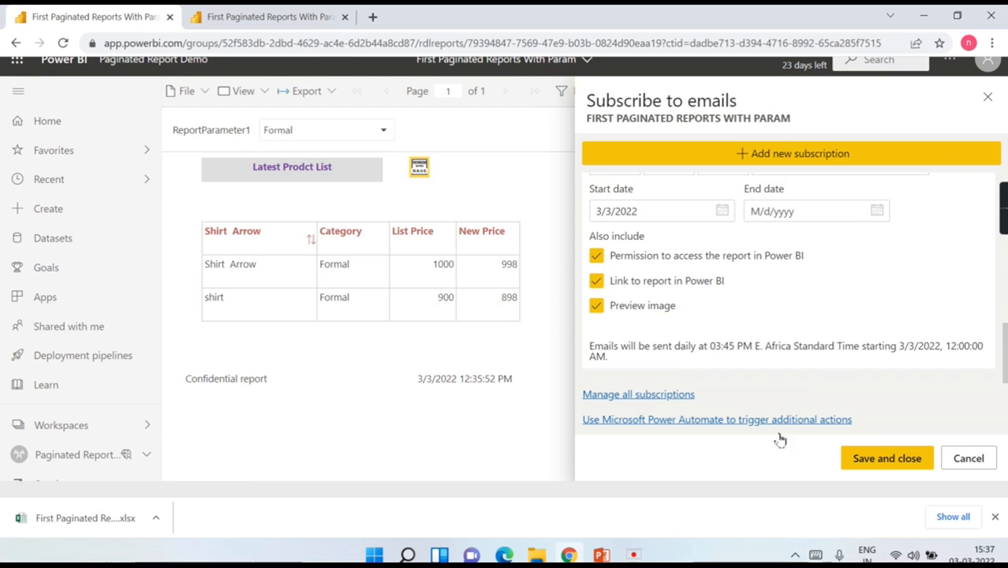
pyautogui.click(991, 459)
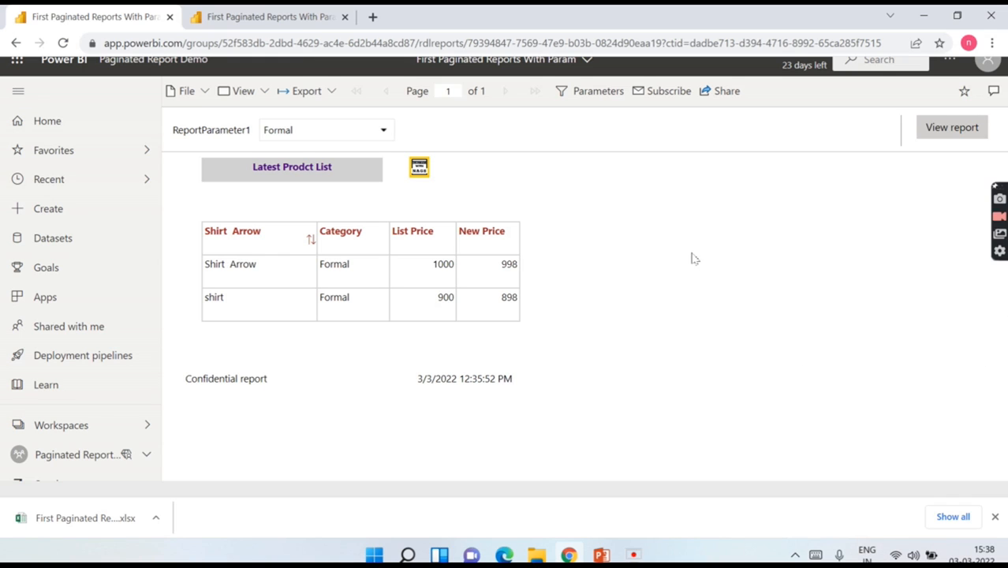
# Step: Export the report as Microsoft Excel (.xlsx) and open the downloaded First Paginated Reports With Param (1).xlsx
pyautogui.click(331, 93)
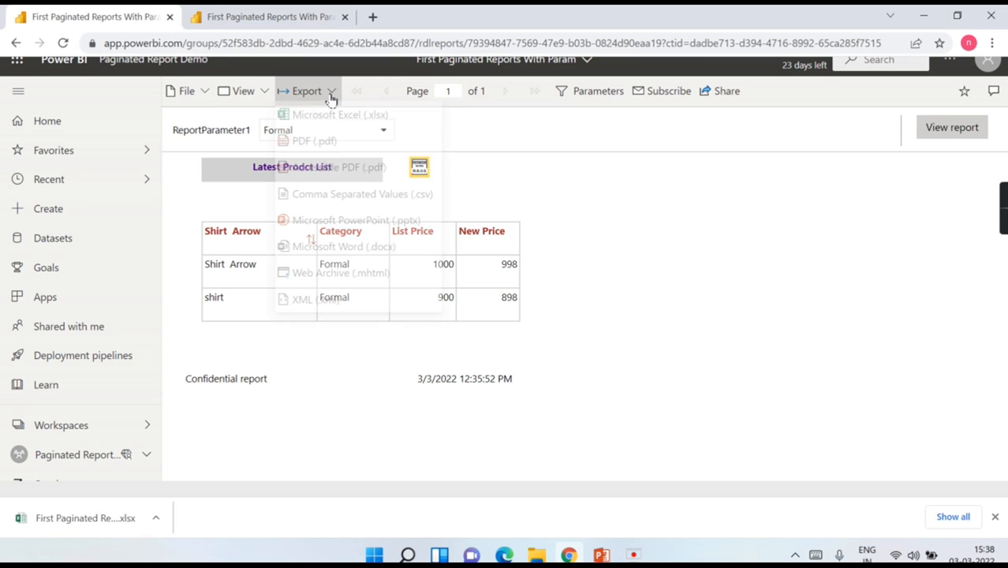
pyautogui.click(789, 311)
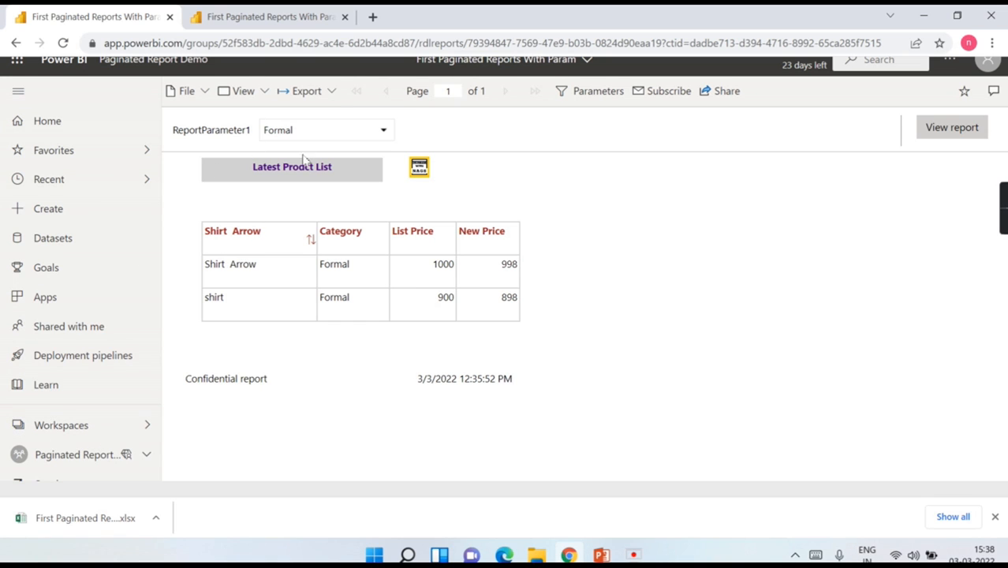
pyautogui.click(333, 93)
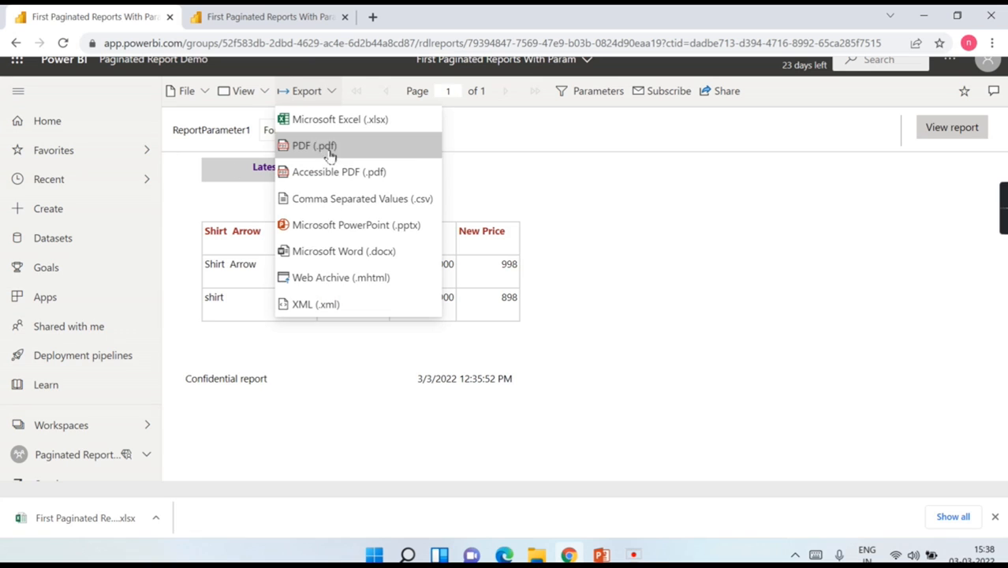
pyautogui.click(219, 197)
pyautogui.click(331, 93)
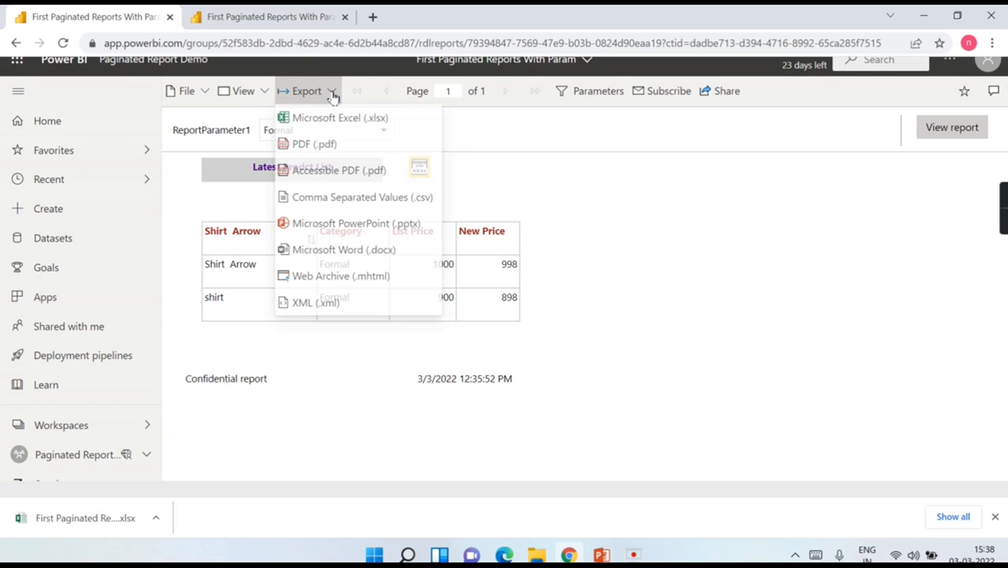
pyautogui.click(337, 126)
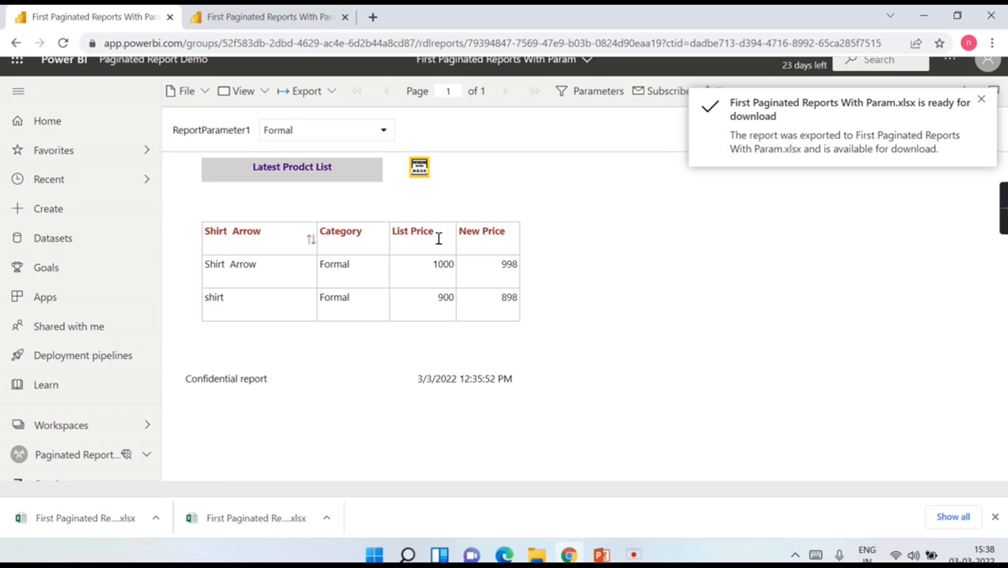
pyautogui.click(74, 529)
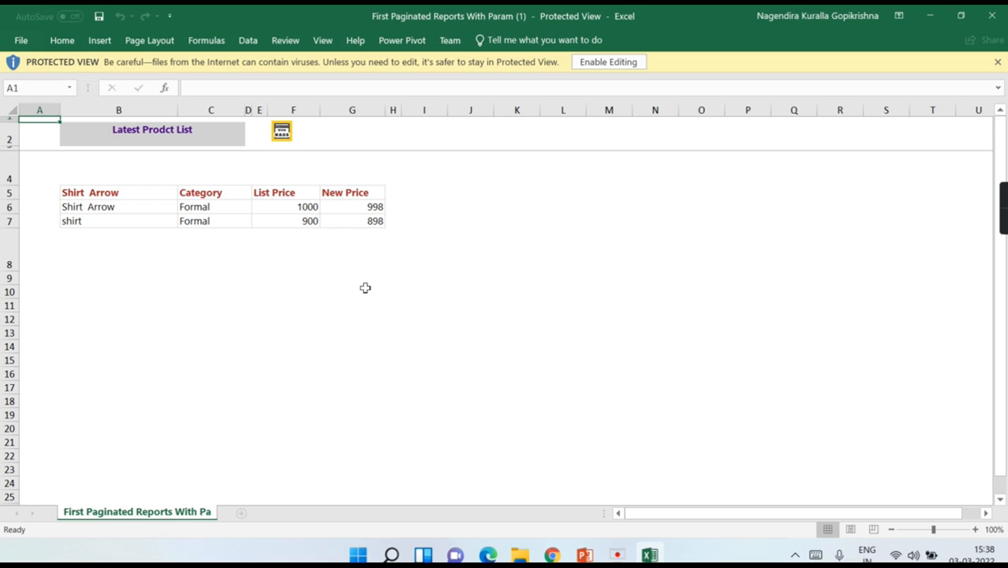
# Step: Enable editing on the exported Formal product list workbook, then minimize Excel
pyautogui.click(89, 194)
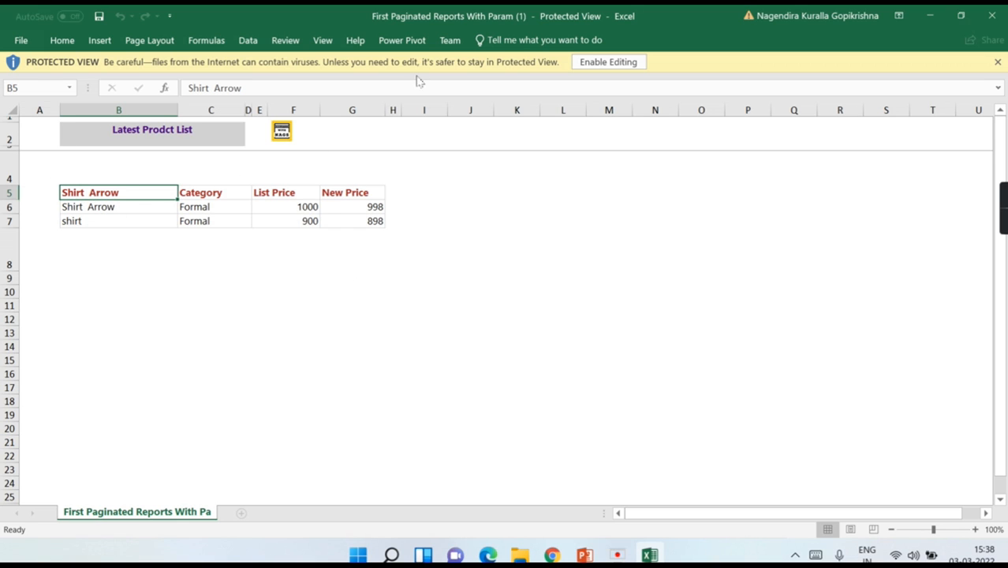
pyautogui.click(605, 61)
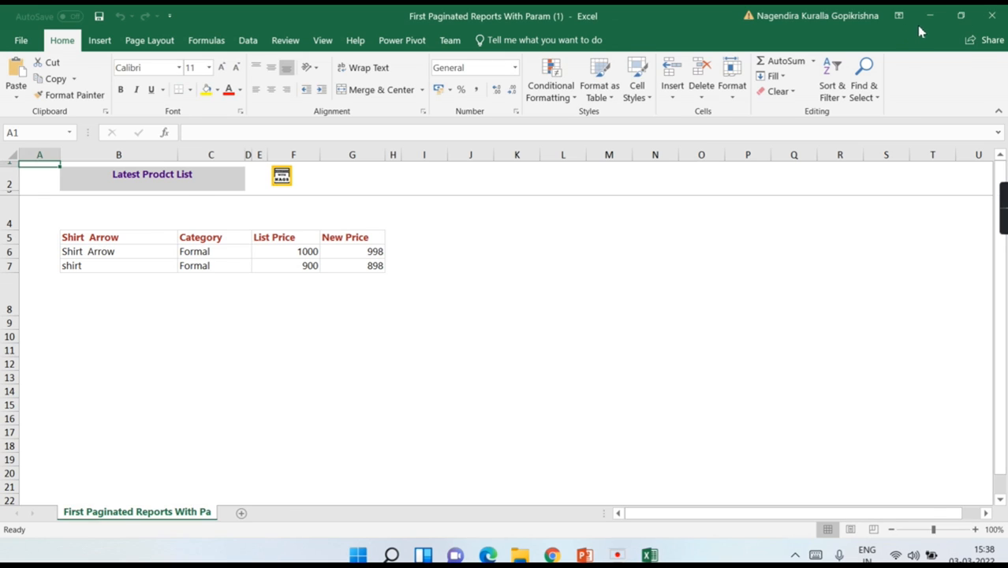
pyautogui.click(930, 15)
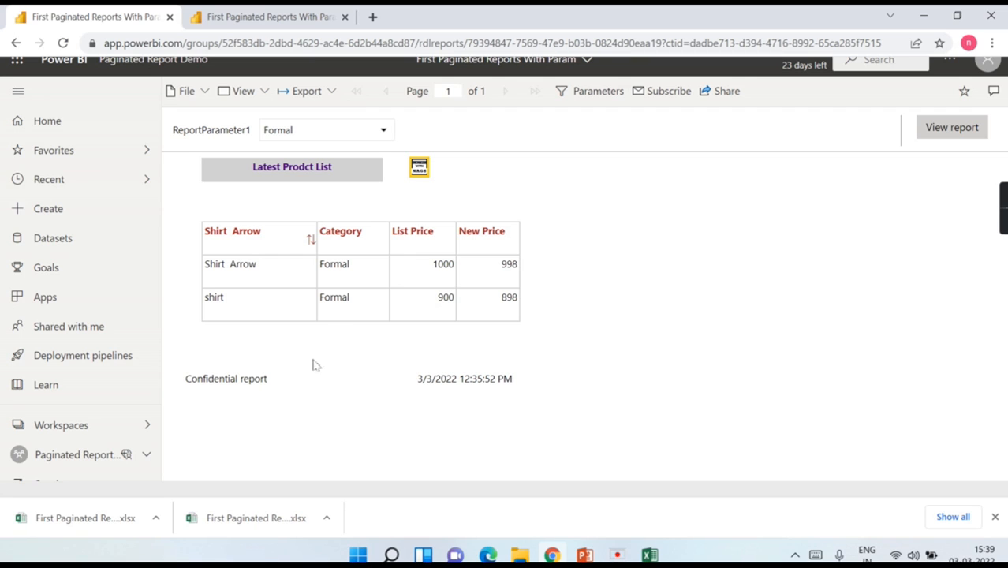
# Step: Open the End to End report in Paginated Report Demo and review its export and chart action options
pyautogui.click(67, 430)
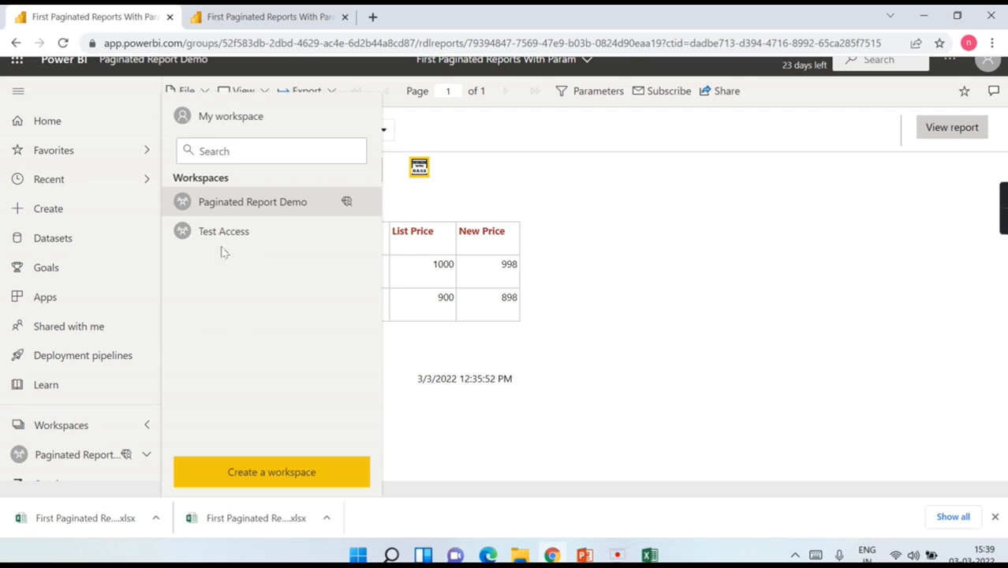
pyautogui.click(252, 204)
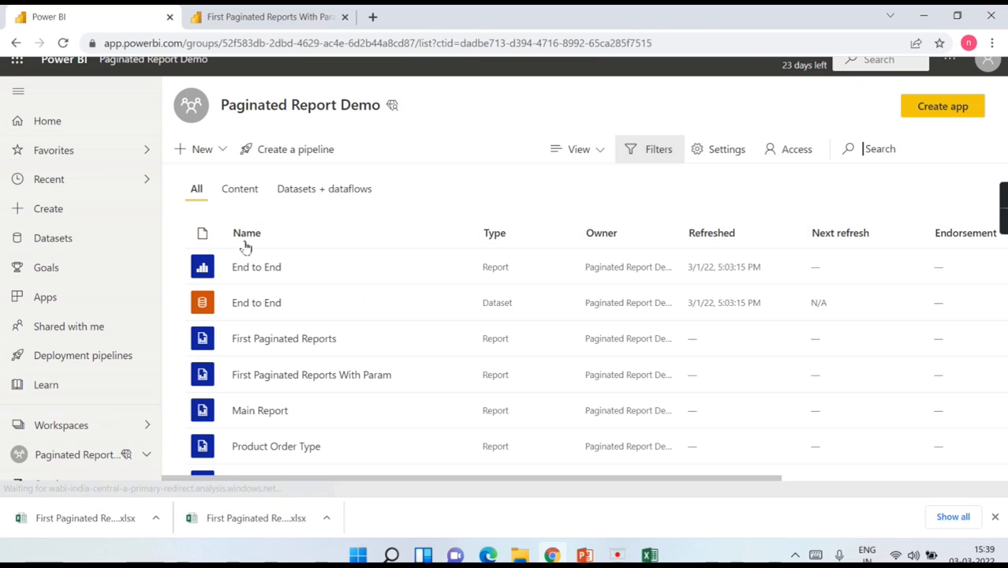
pyautogui.click(256, 269)
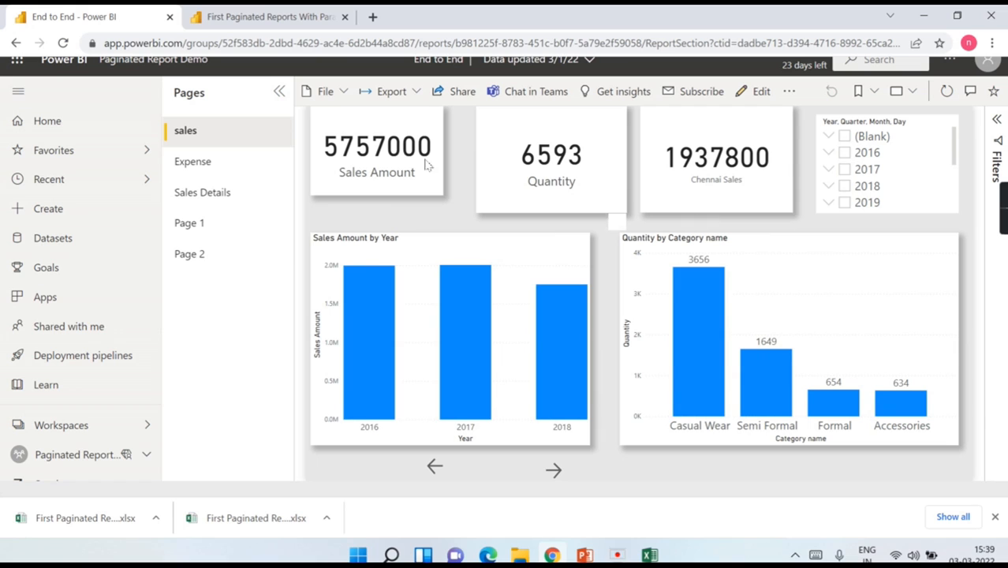
pyautogui.click(416, 93)
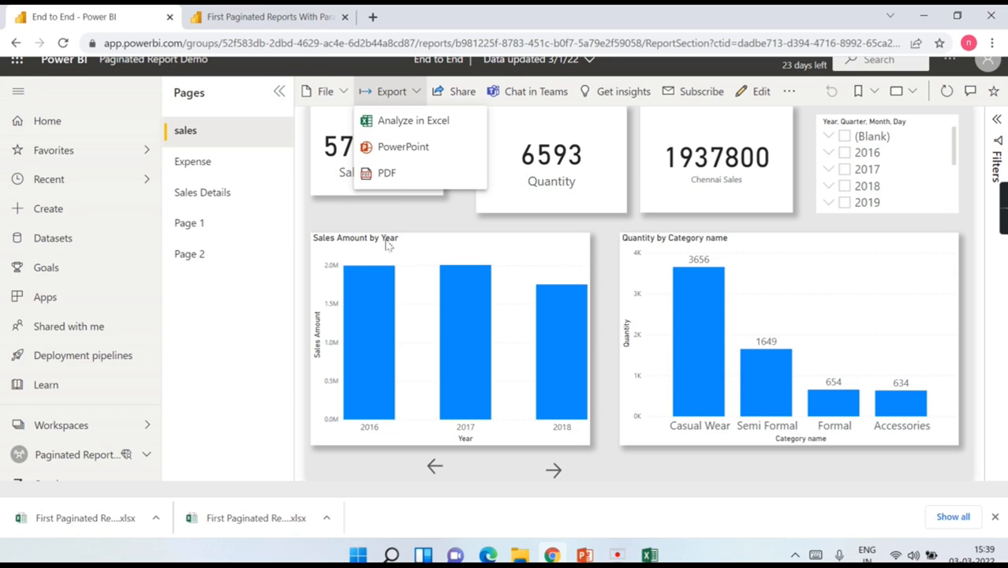
pyautogui.click(435, 246)
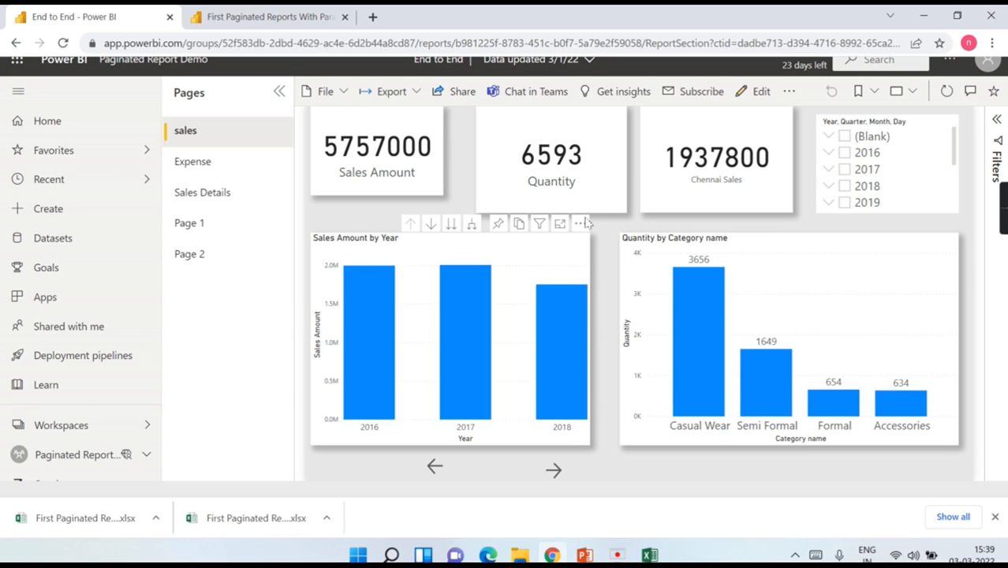
pyautogui.click(581, 224)
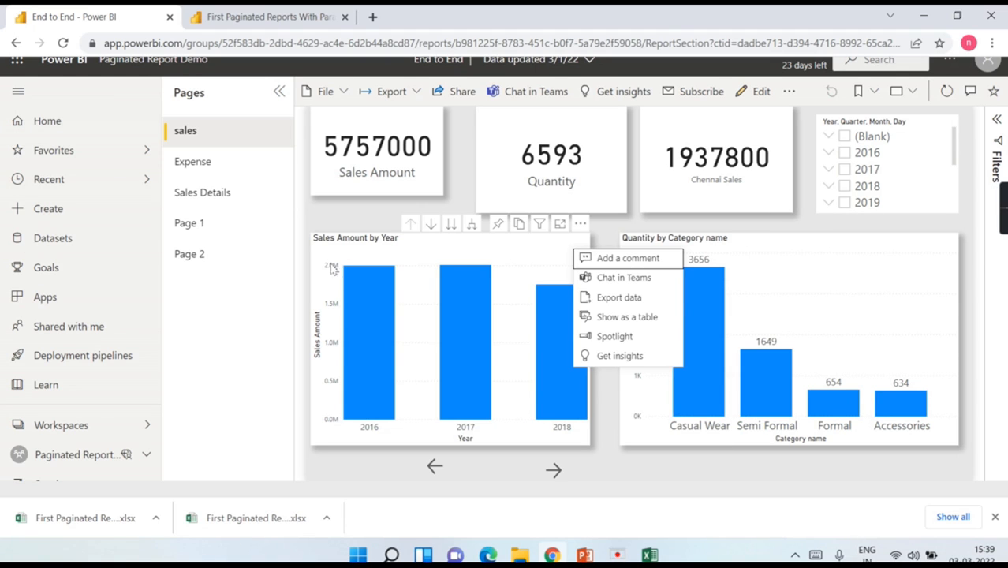
pyautogui.click(457, 163)
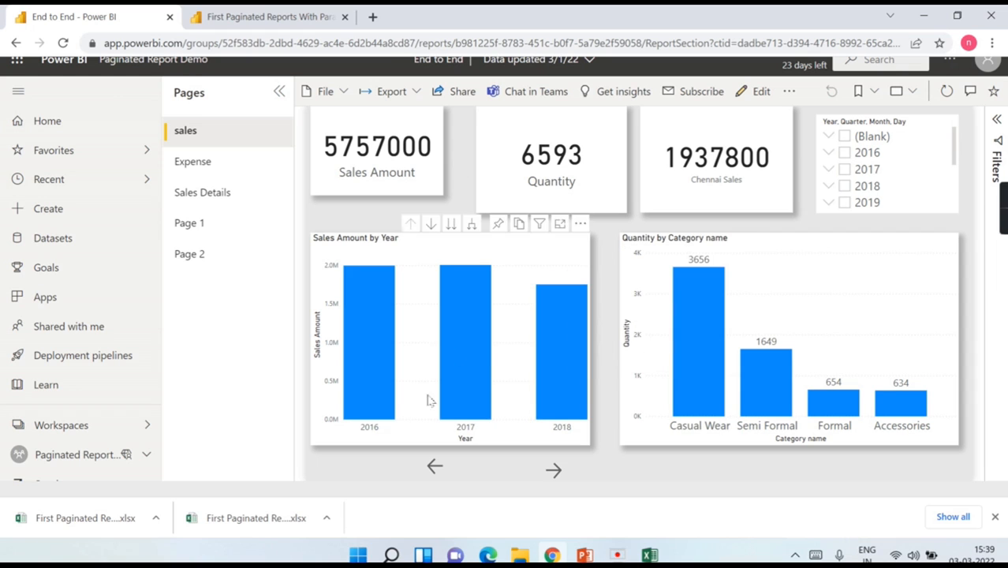
# Step: Recheck the Sales Amount by Year chart actions, then open First Paginated Reports from the workspace
pyautogui.click(80, 458)
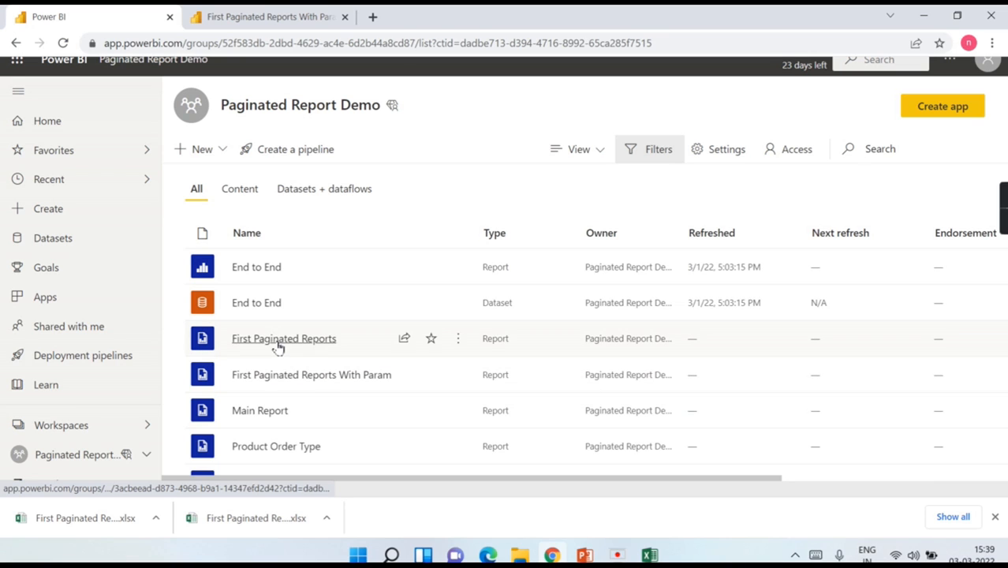
pyautogui.click(276, 269)
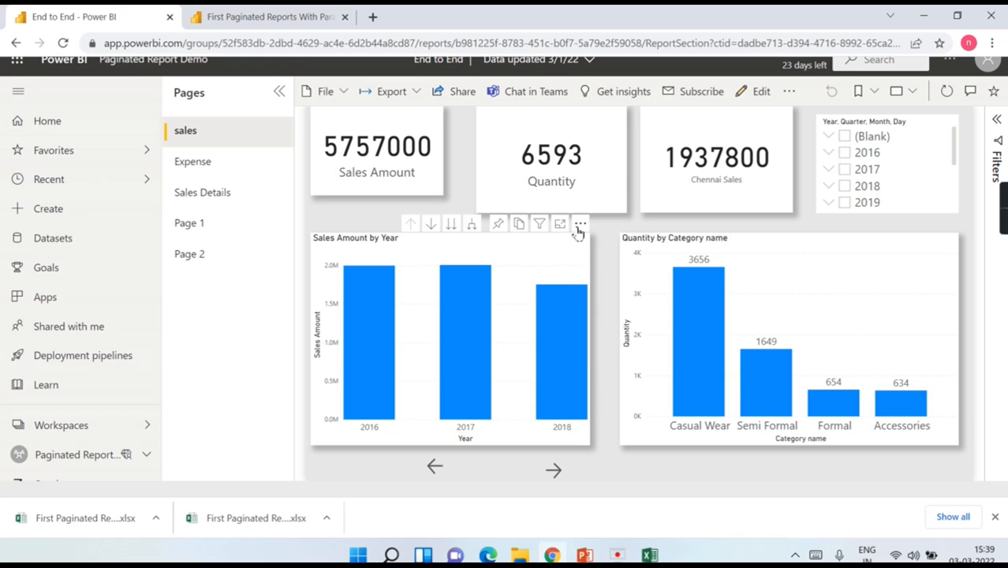
pyautogui.click(580, 224)
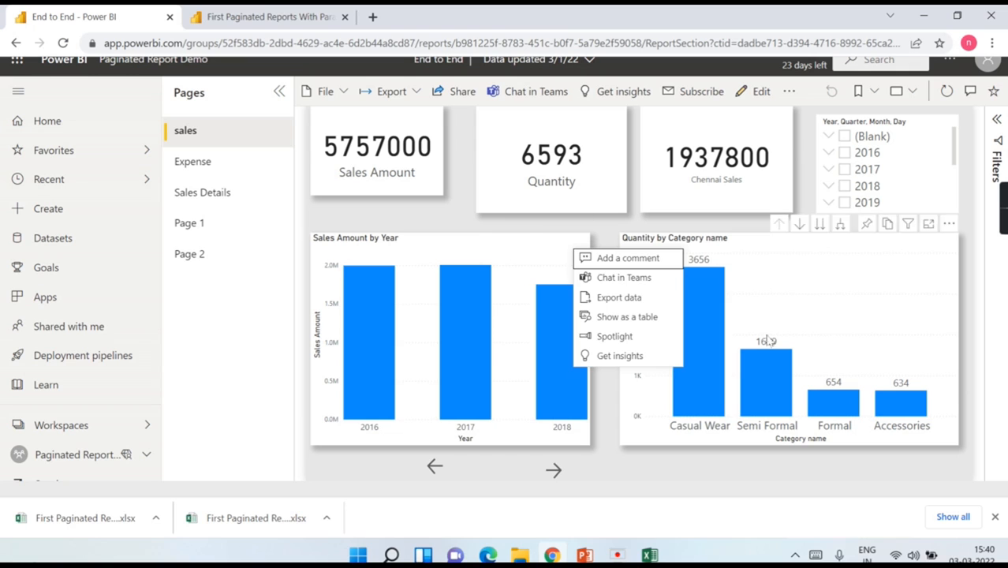
pyautogui.click(117, 455)
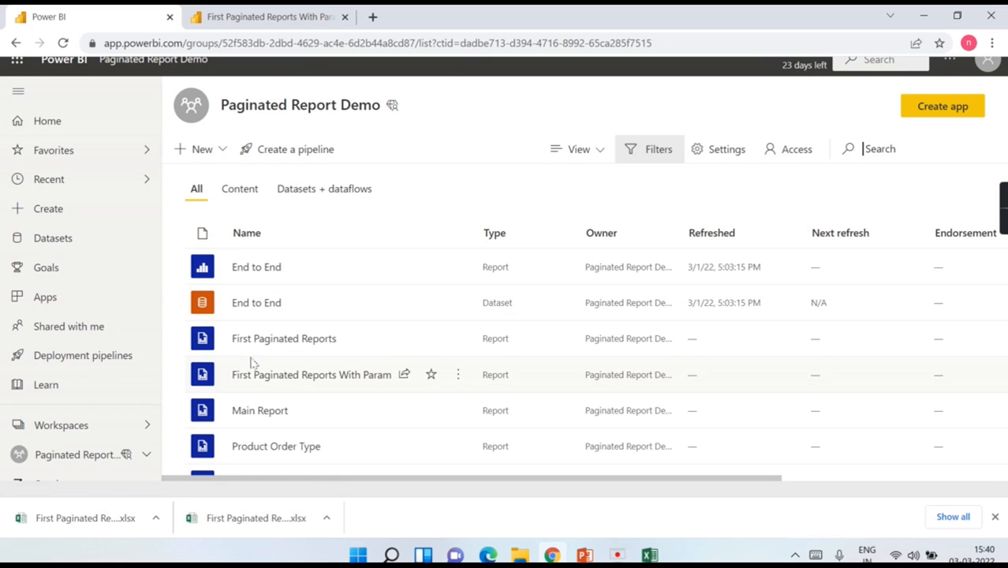
pyautogui.click(277, 342)
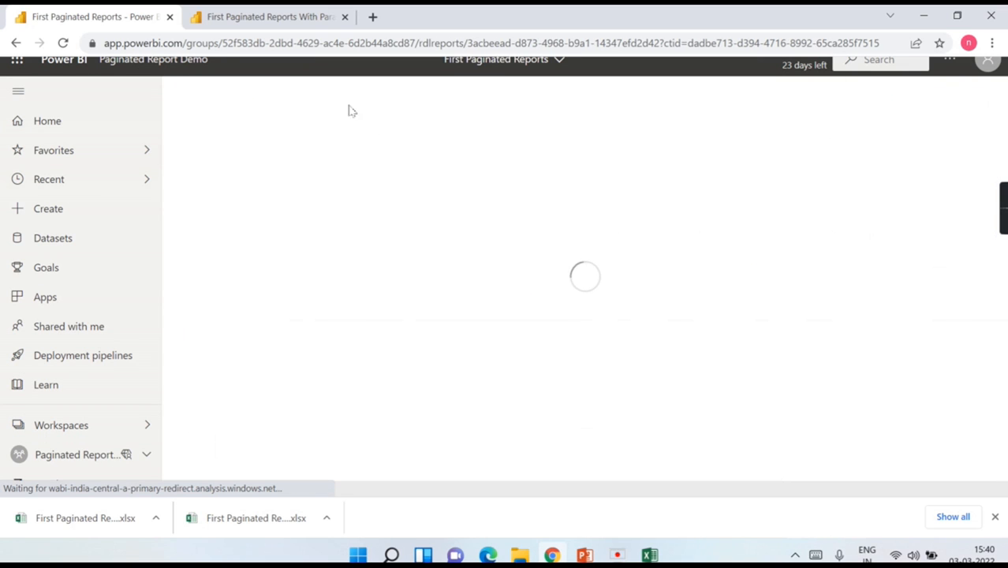
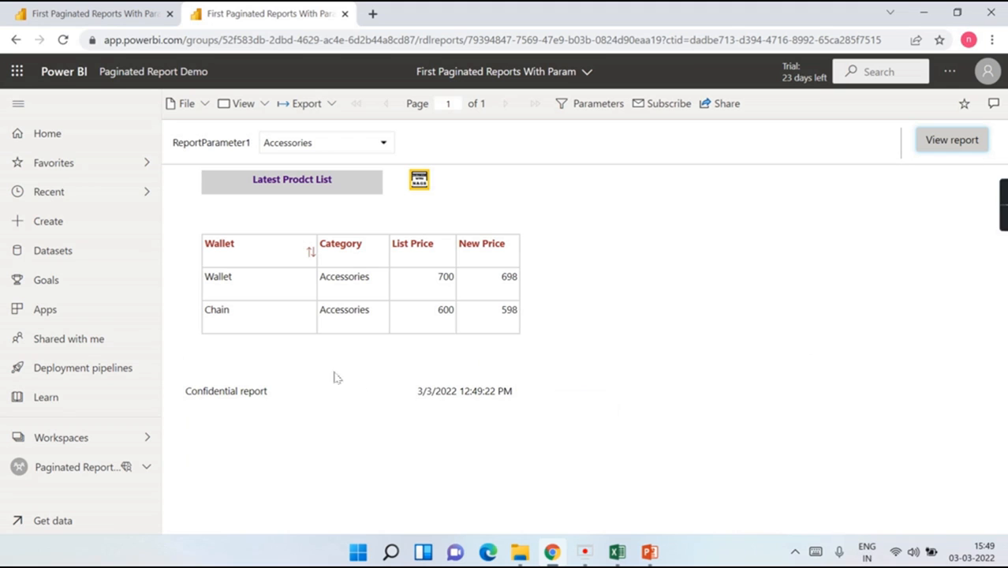
# Step: Open the File menu of the paginated report showing Accessories products
pyautogui.click(208, 112)
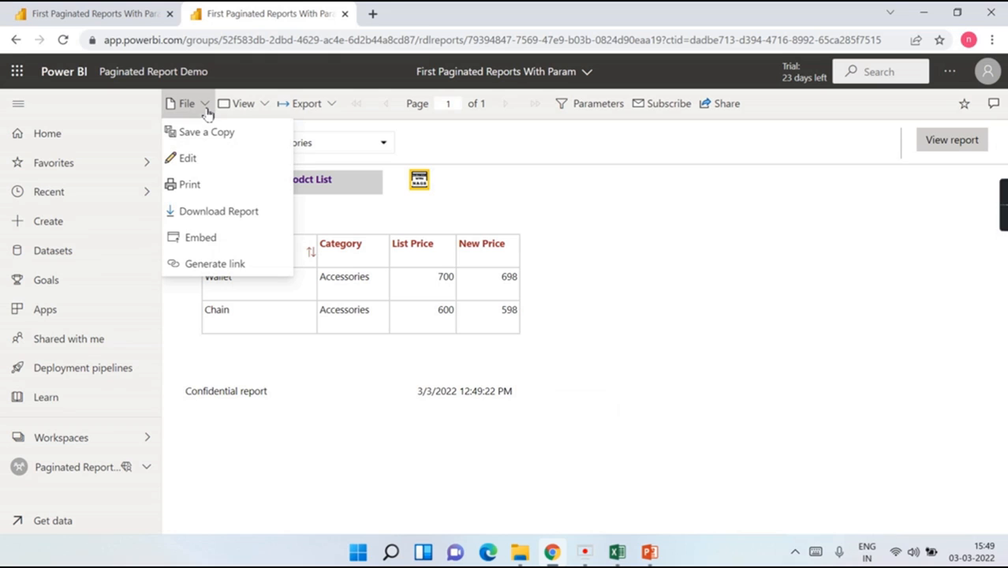
# Step: Bring up Embed, select the secure embed link and iframe HTML code, then close the dialog
pyautogui.click(201, 238)
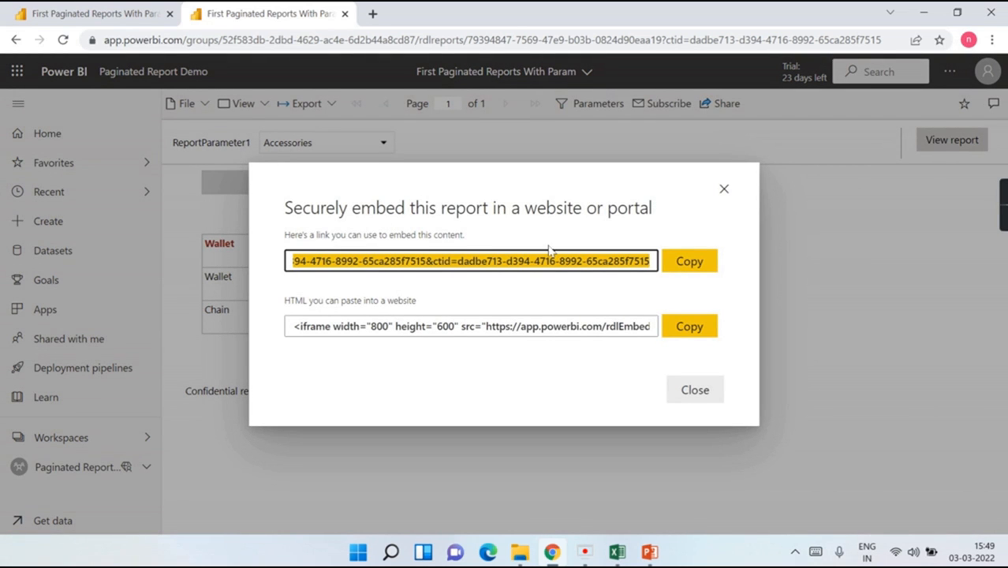
pyautogui.moveTo(322, 266); pyautogui.dragTo(170, 260)
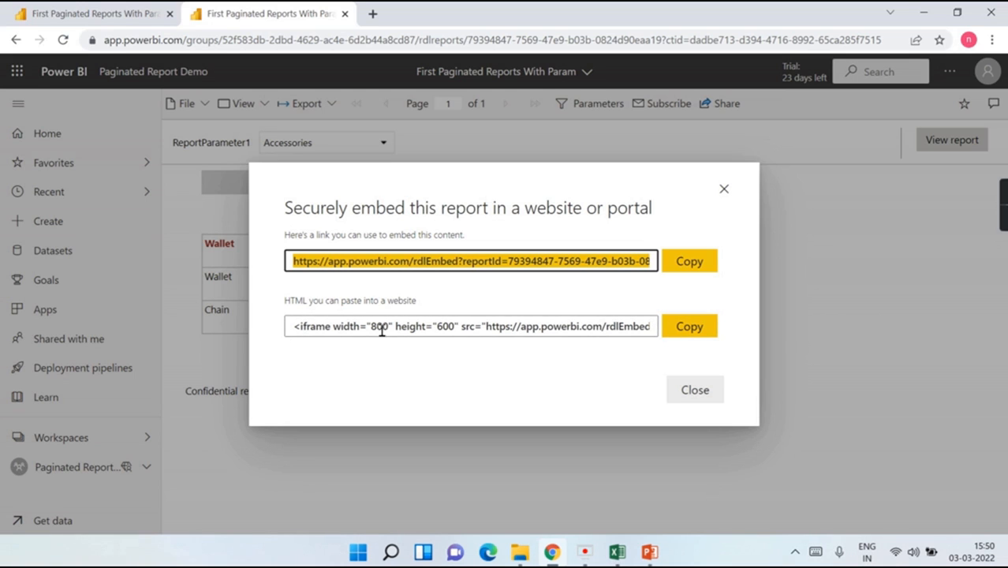
pyautogui.click(525, 327)
pyautogui.click(525, 326)
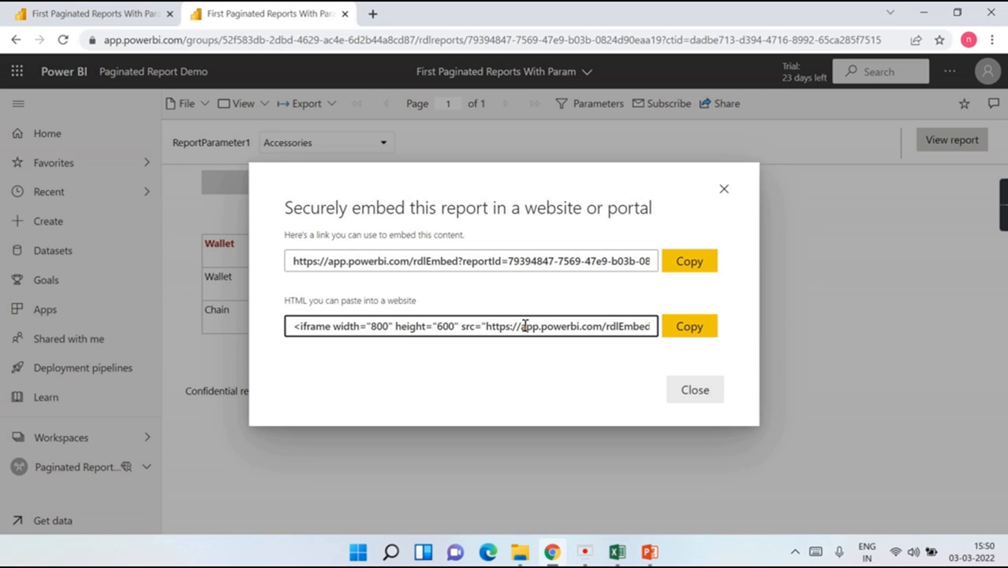
pyautogui.click(530, 327)
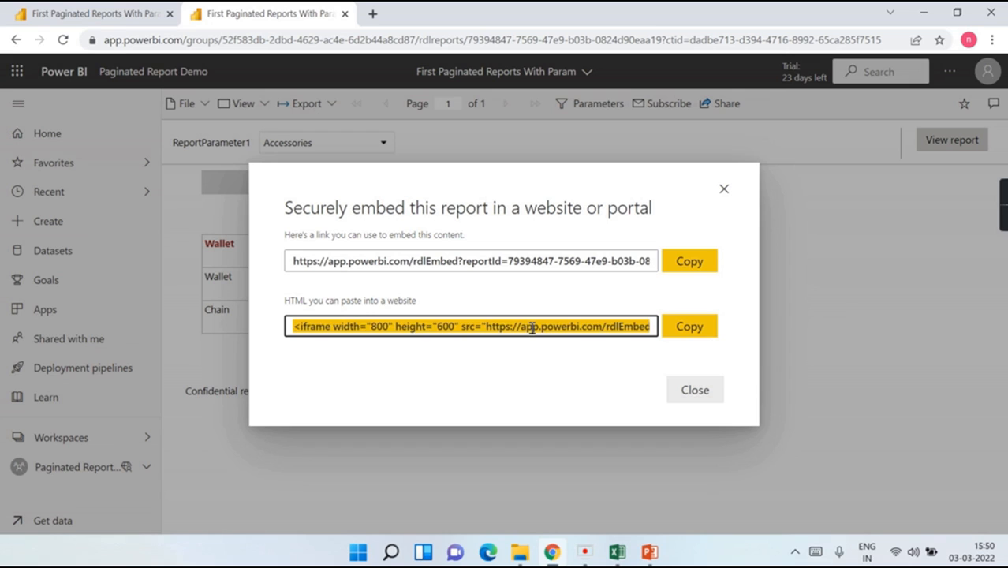
pyautogui.click(531, 326)
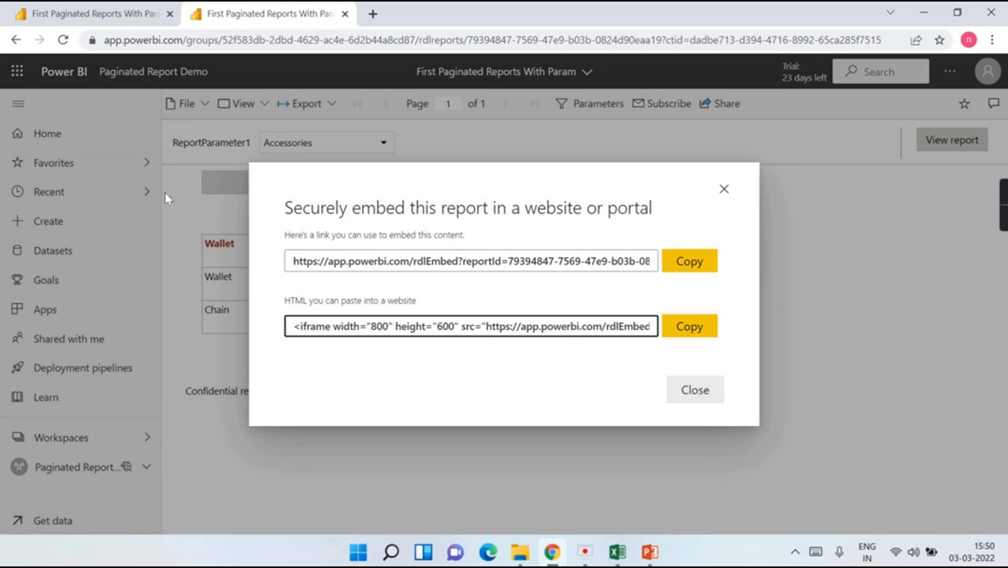
pyautogui.click(723, 194)
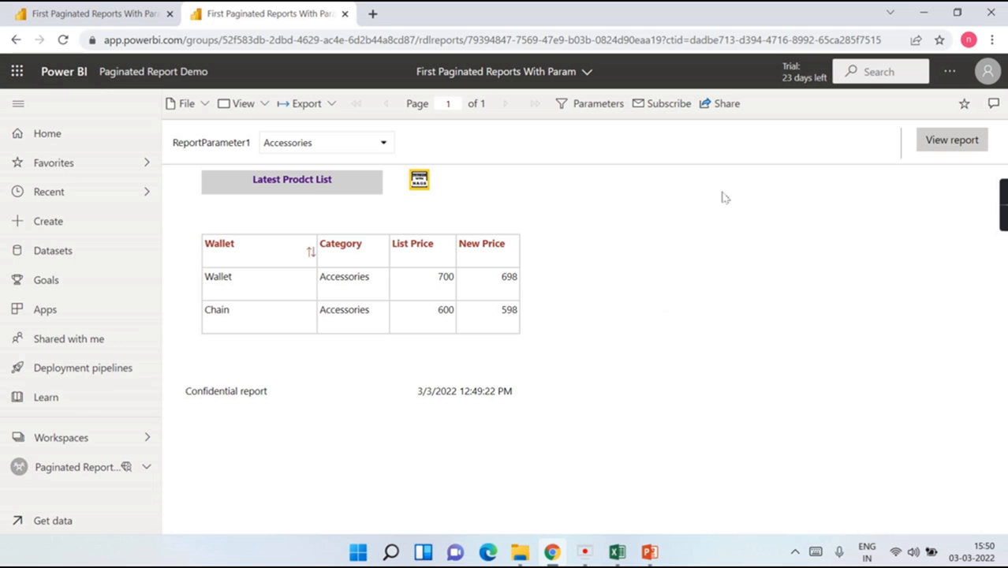
# Step: Generate the current-view link ending Category=Accessories, copy it, and close the link window
pyautogui.click(191, 104)
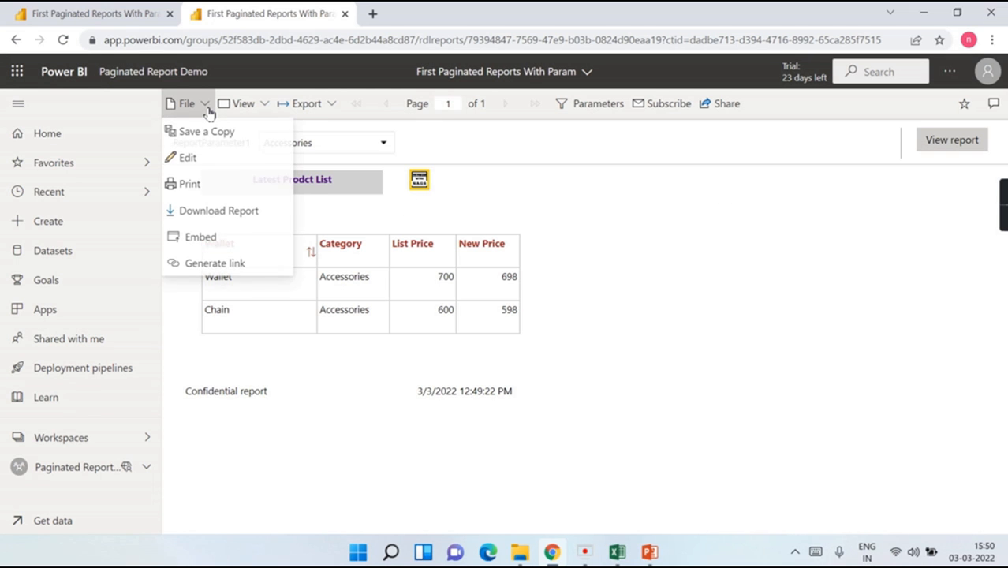
pyautogui.click(218, 268)
pyautogui.click(362, 298)
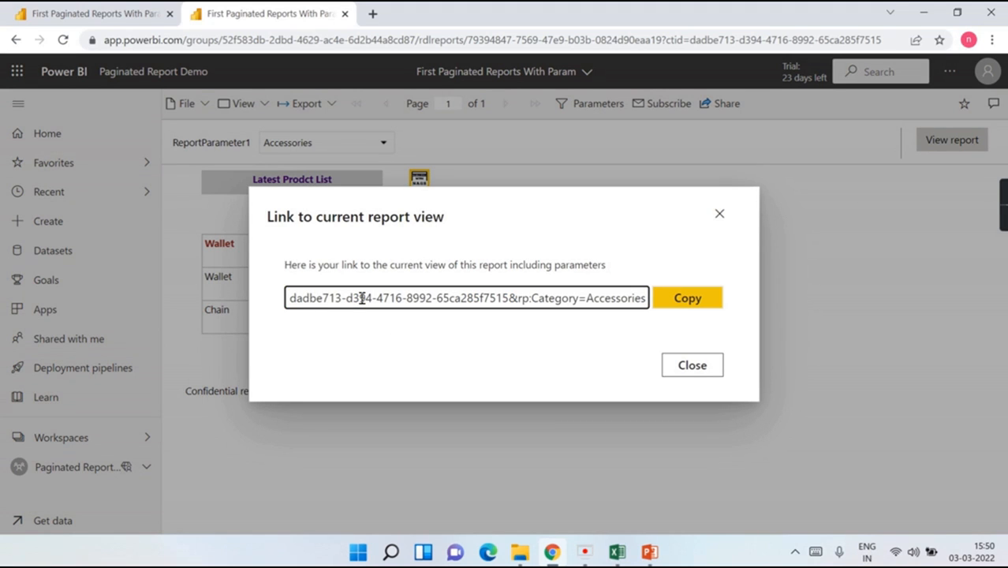
pyautogui.hscroll(-1, 412, 297)
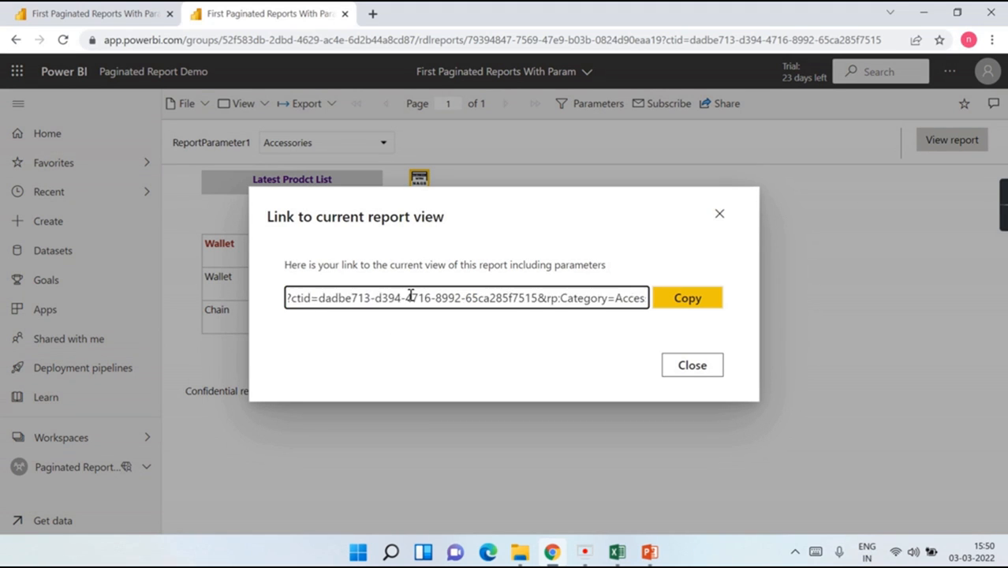
pyautogui.hscroll(-5, 405, 299)
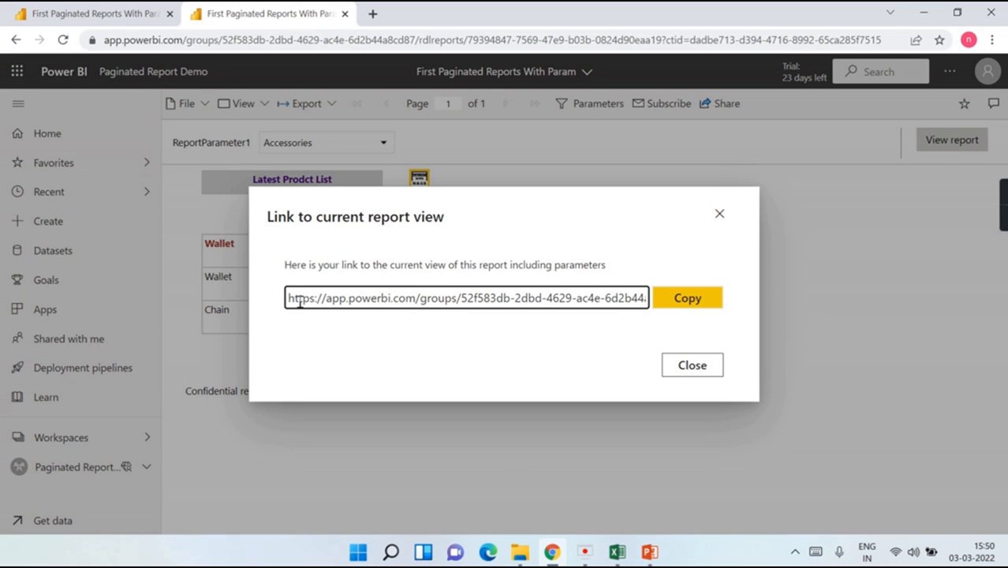
pyautogui.moveTo(289, 299); pyautogui.dragTo(770, 291)
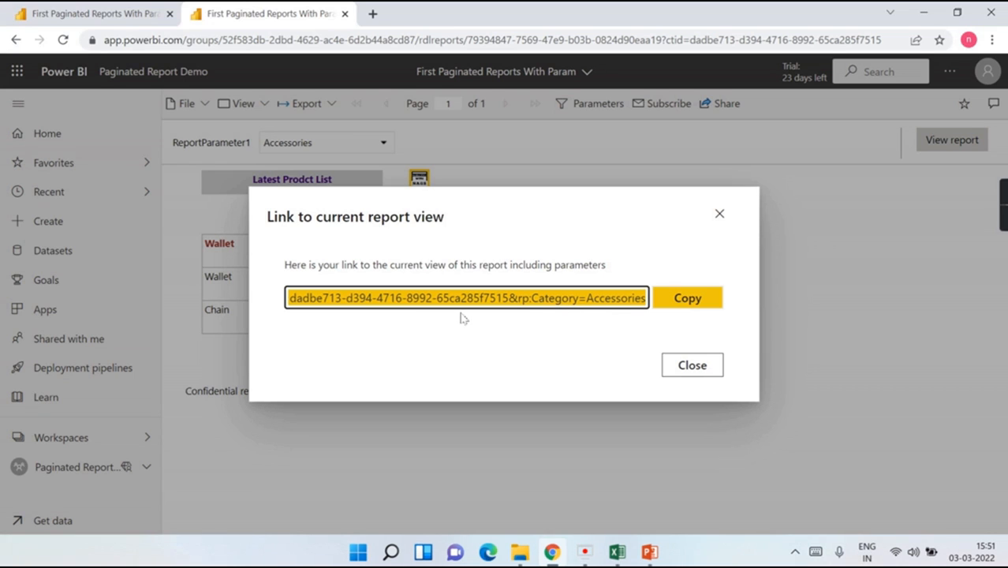
pyautogui.click(596, 299)
pyautogui.hotkey('ctrl', 'a')
pyautogui.click(655, 304)
pyautogui.click(681, 299)
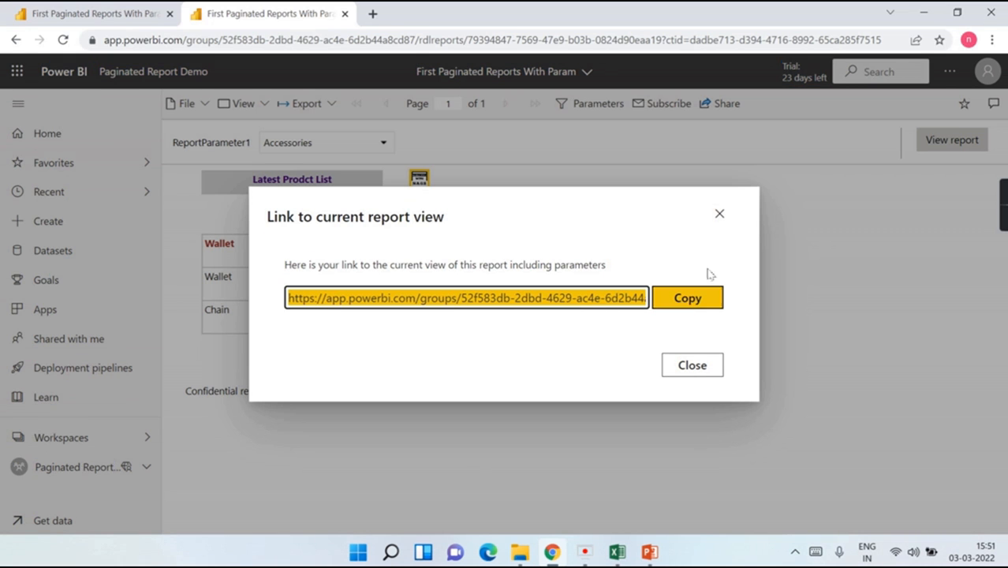
pyautogui.click(720, 217)
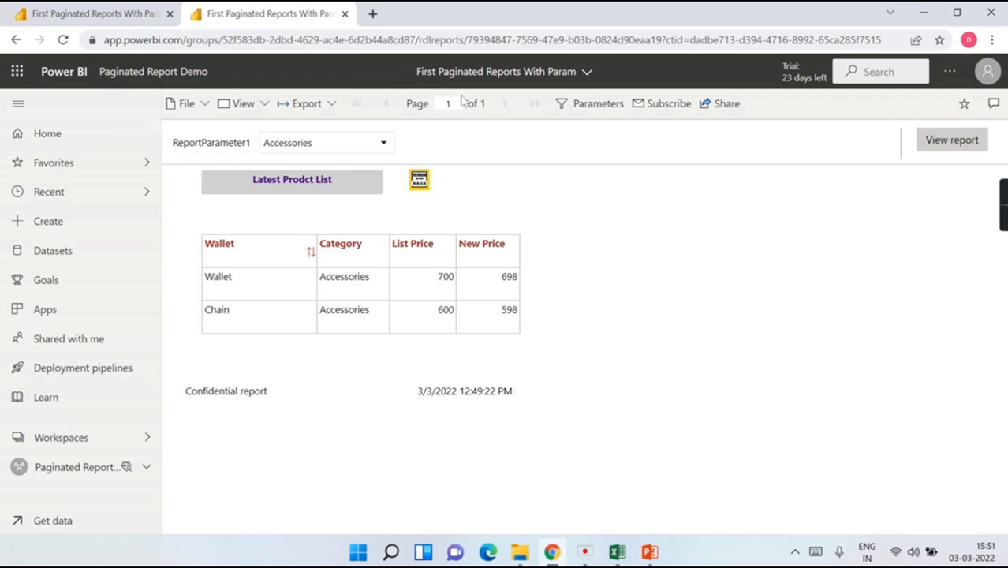
# Step: Paste the copied report link into a new browser tab and load it
pyautogui.click(373, 14)
pyautogui.hotkey('ctrl', 'v')
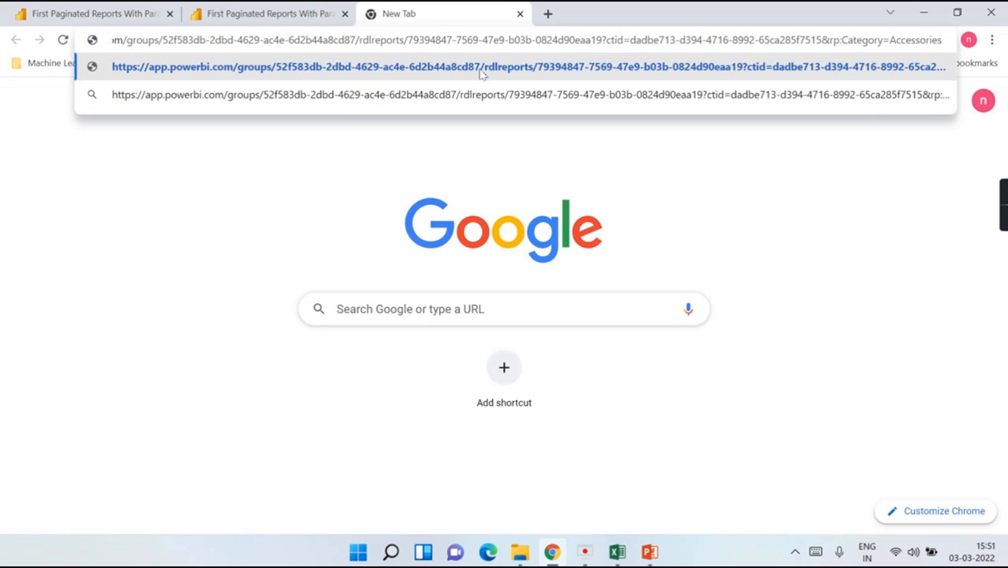
pyautogui.press('Return')
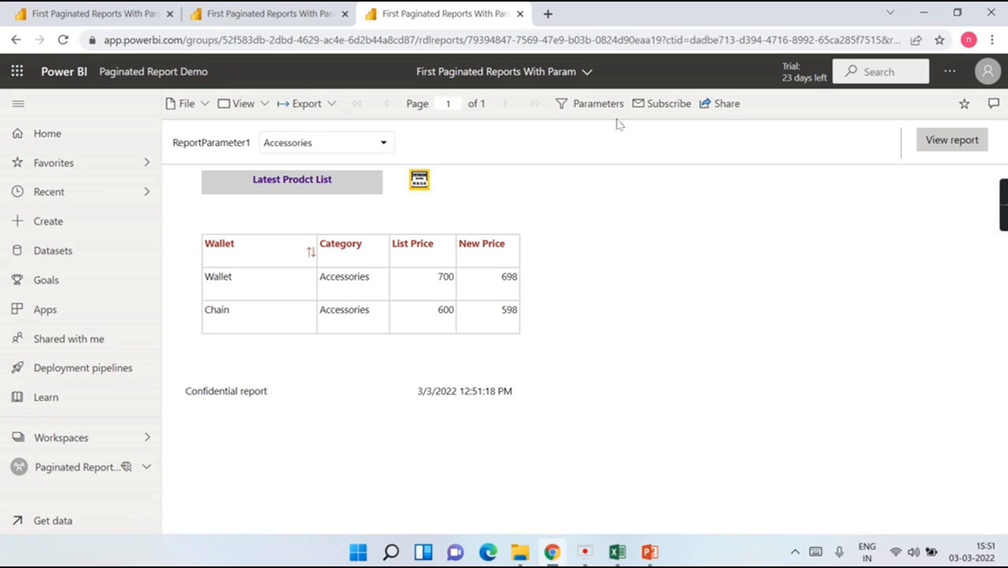
# Step: In the address bar, replace Accessories in the Category parameter with 'Forma'
pyautogui.click(653, 41)
pyautogui.click(653, 41)
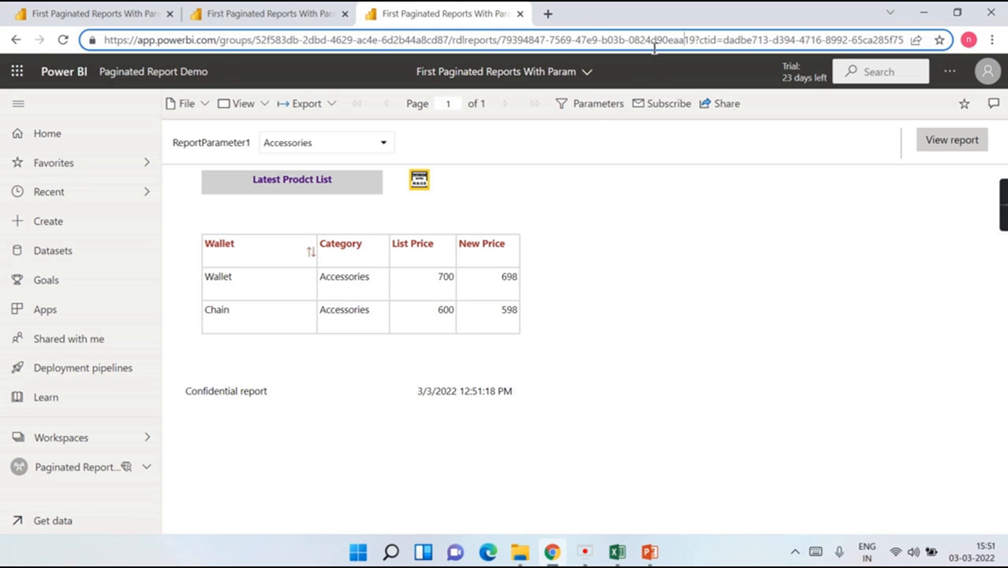
pyautogui.press('End')
pyautogui.hotkey('ctrl', 'v')
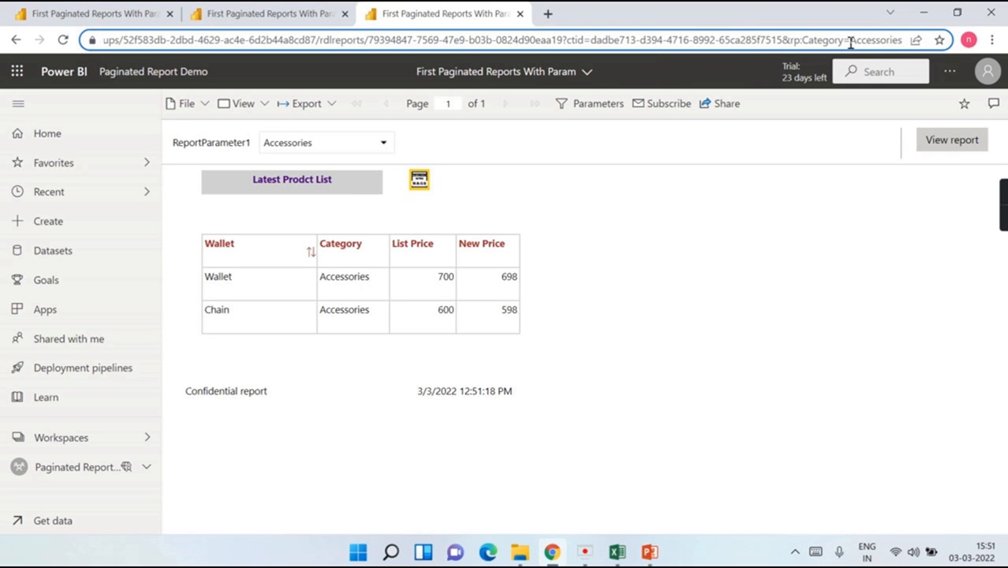
pyautogui.doubleClick(895, 40)
pyautogui.write('Formal')
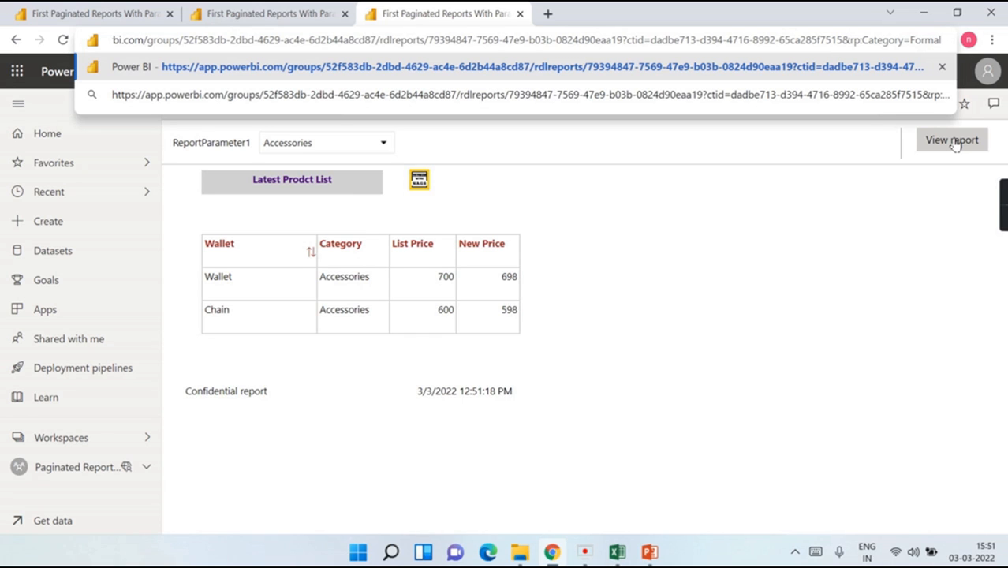
# Step: Load the URL ending &rp:Category=Formal to reopen the report filtered to Formal
pyautogui.click(955, 139)
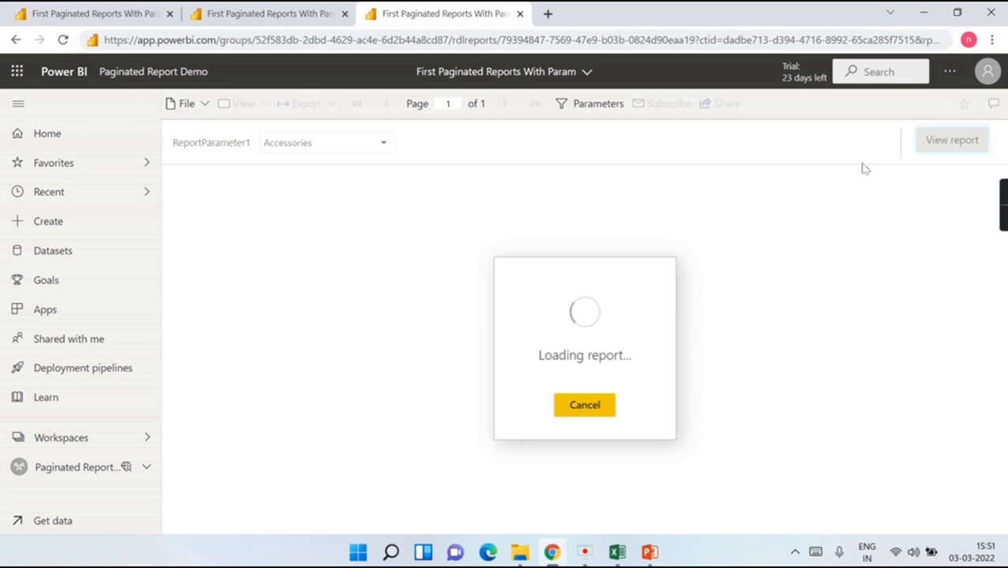
pyautogui.click(498, 40)
pyautogui.press('End')
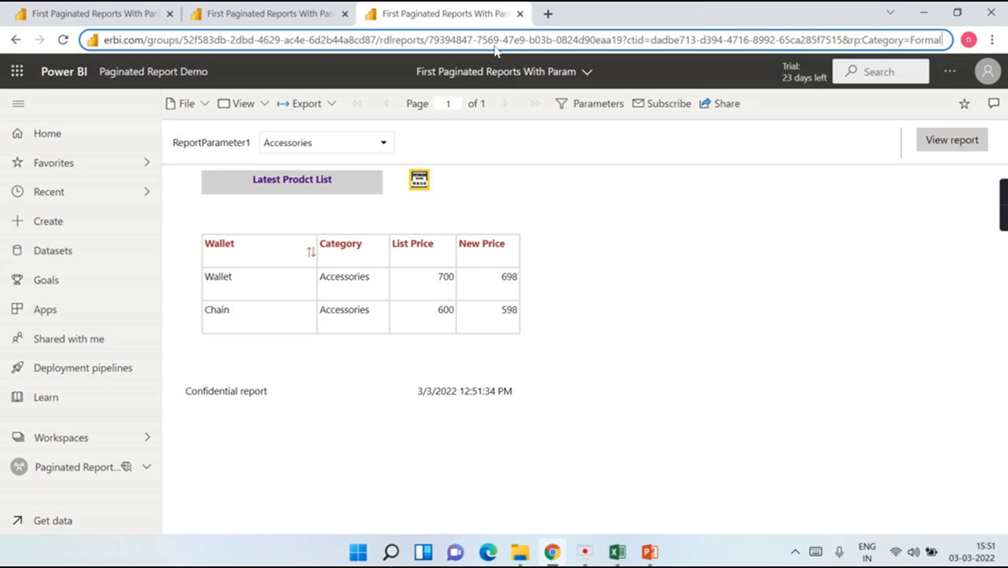
pyautogui.press('Return')
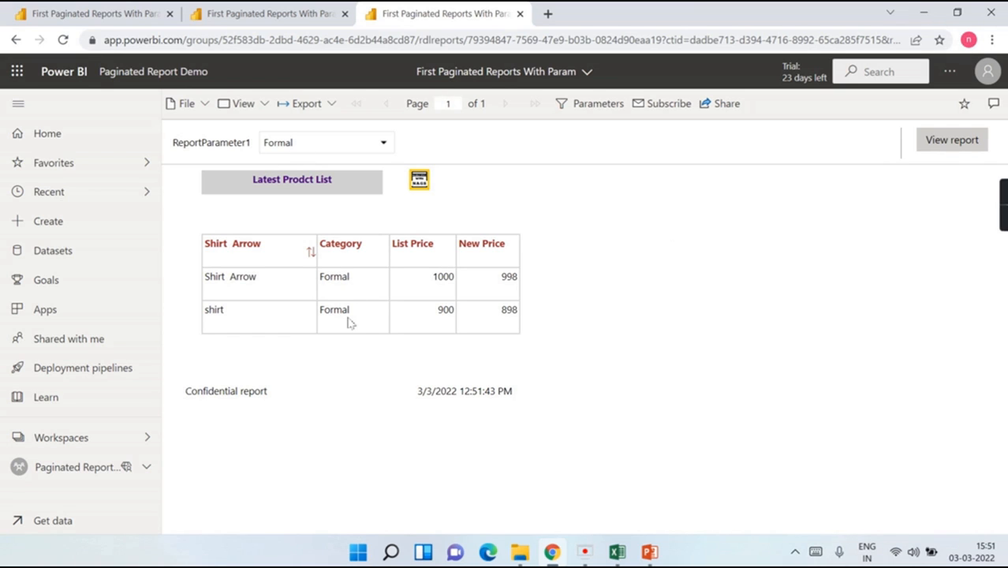
# Step: Verify ReportParameter1 shows Formal and the URL ends with Category=Formal
pyautogui.click(384, 147)
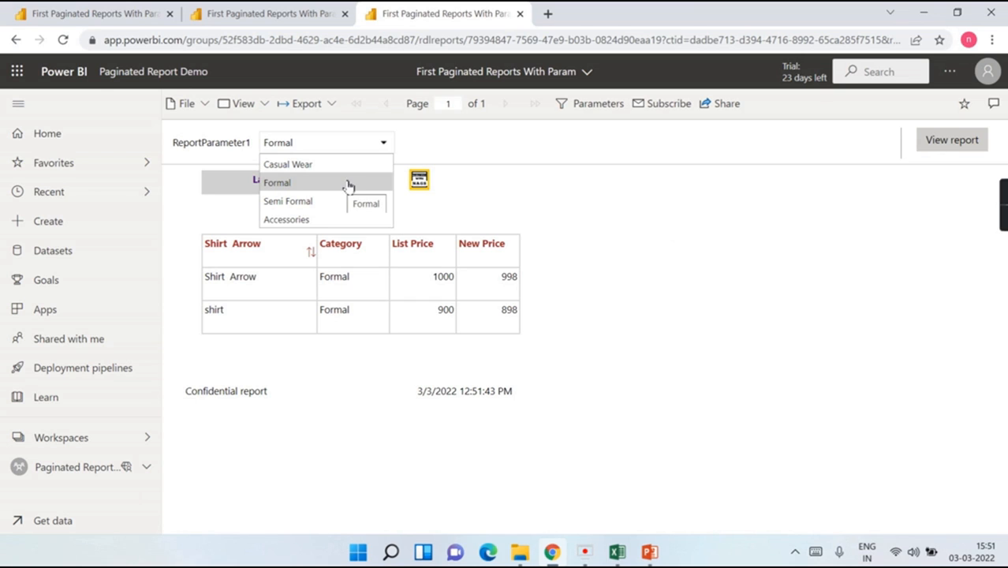
pyautogui.click(747, 41)
pyautogui.click(724, 44)
pyautogui.moveTo(682, 43); pyautogui.dragTo(940, 37)
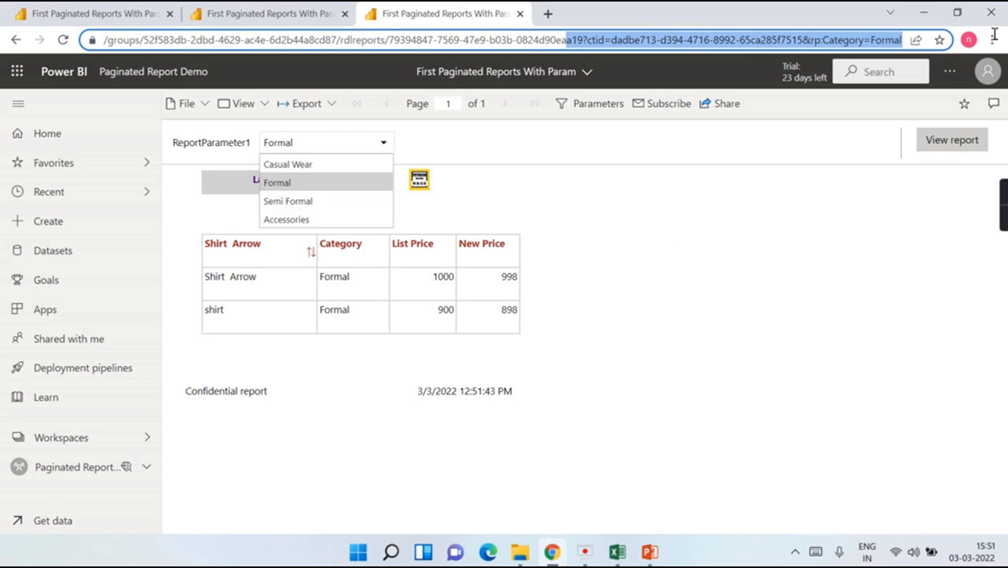
pyautogui.click(767, 276)
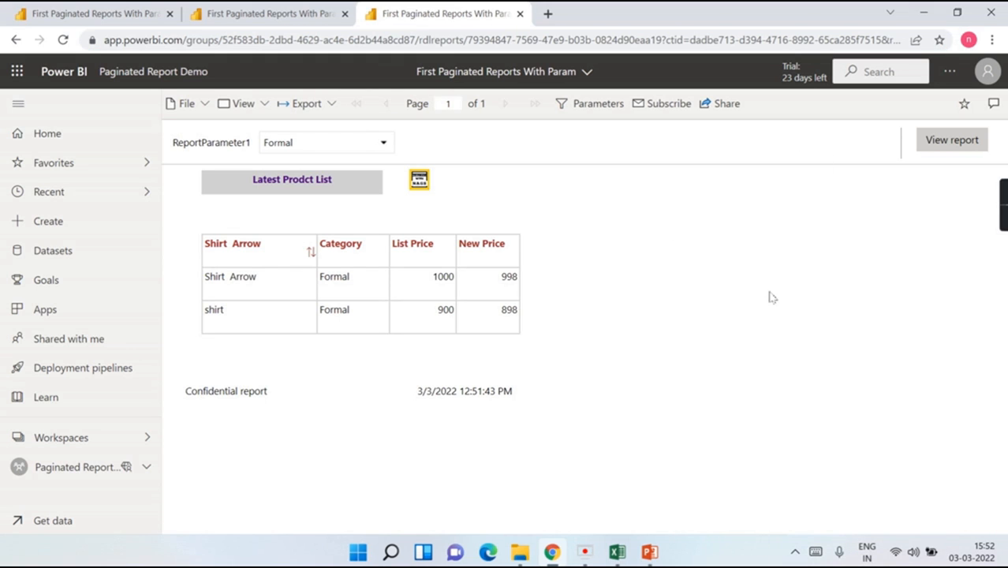